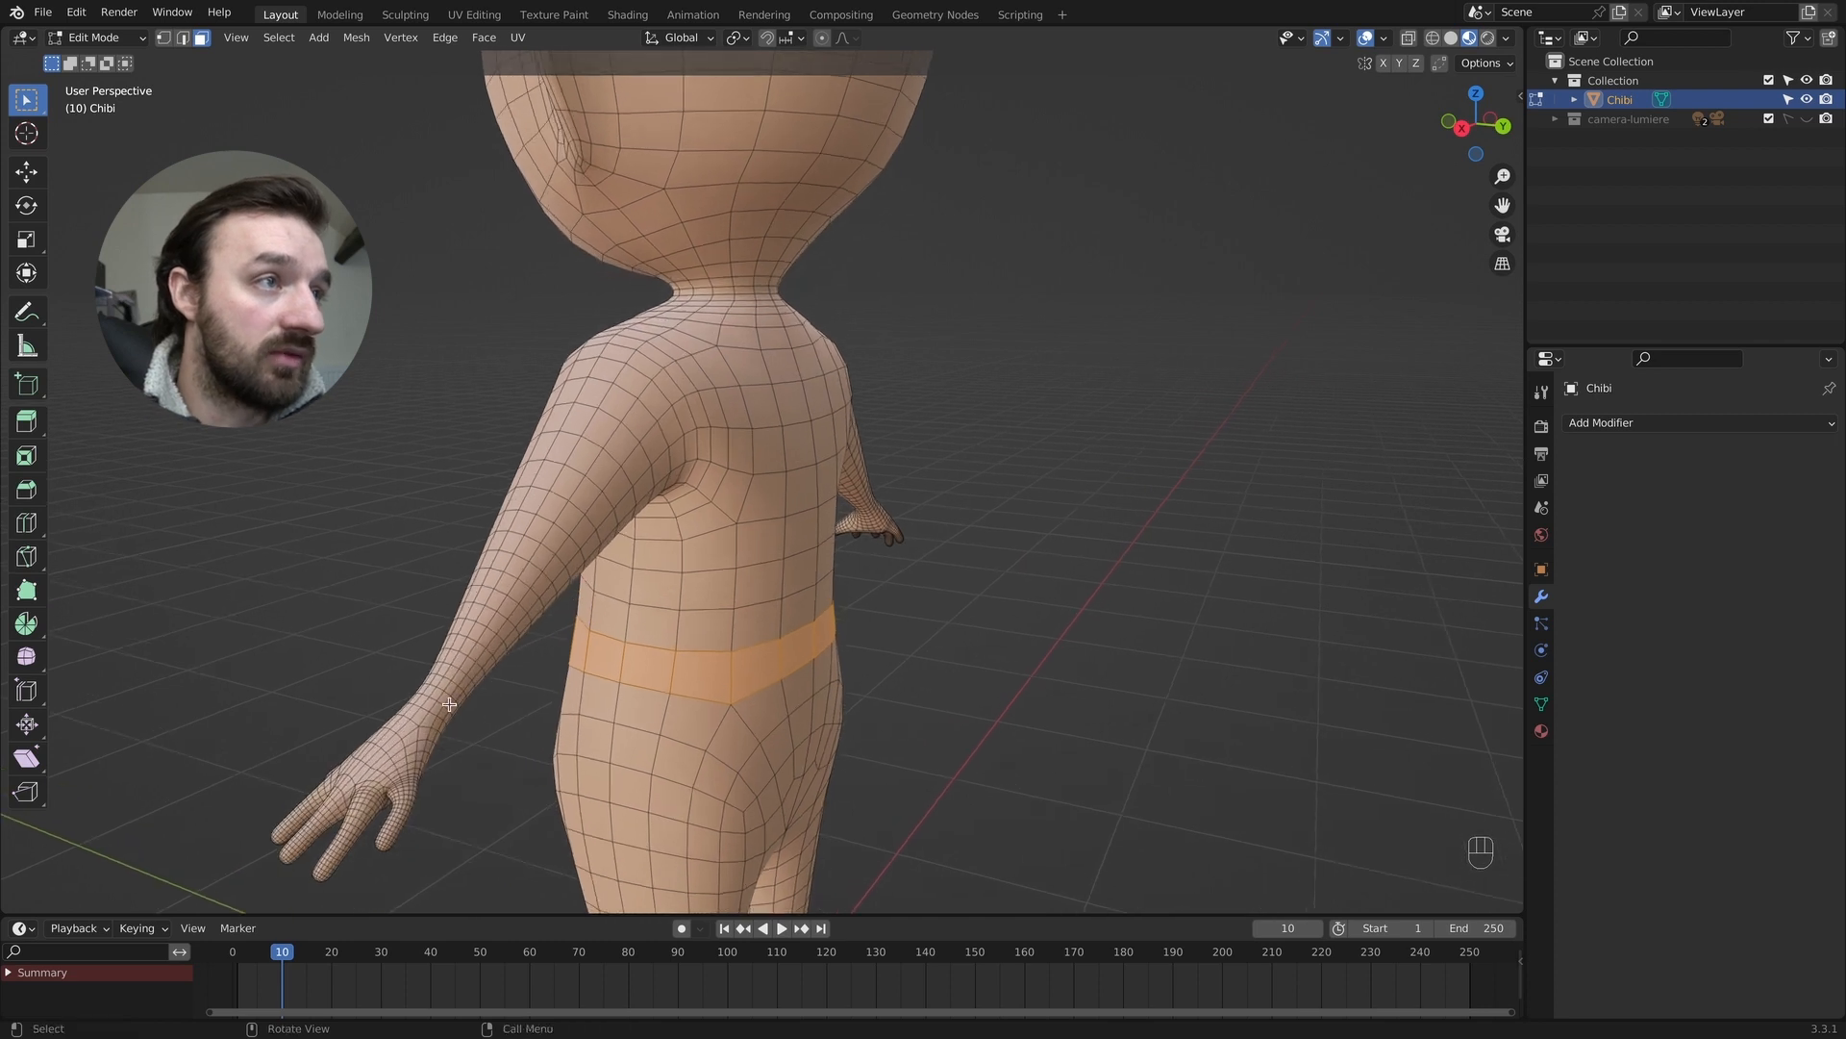
Extend the face selection with the wrist face loops on both of the character's arms.
key(shift)
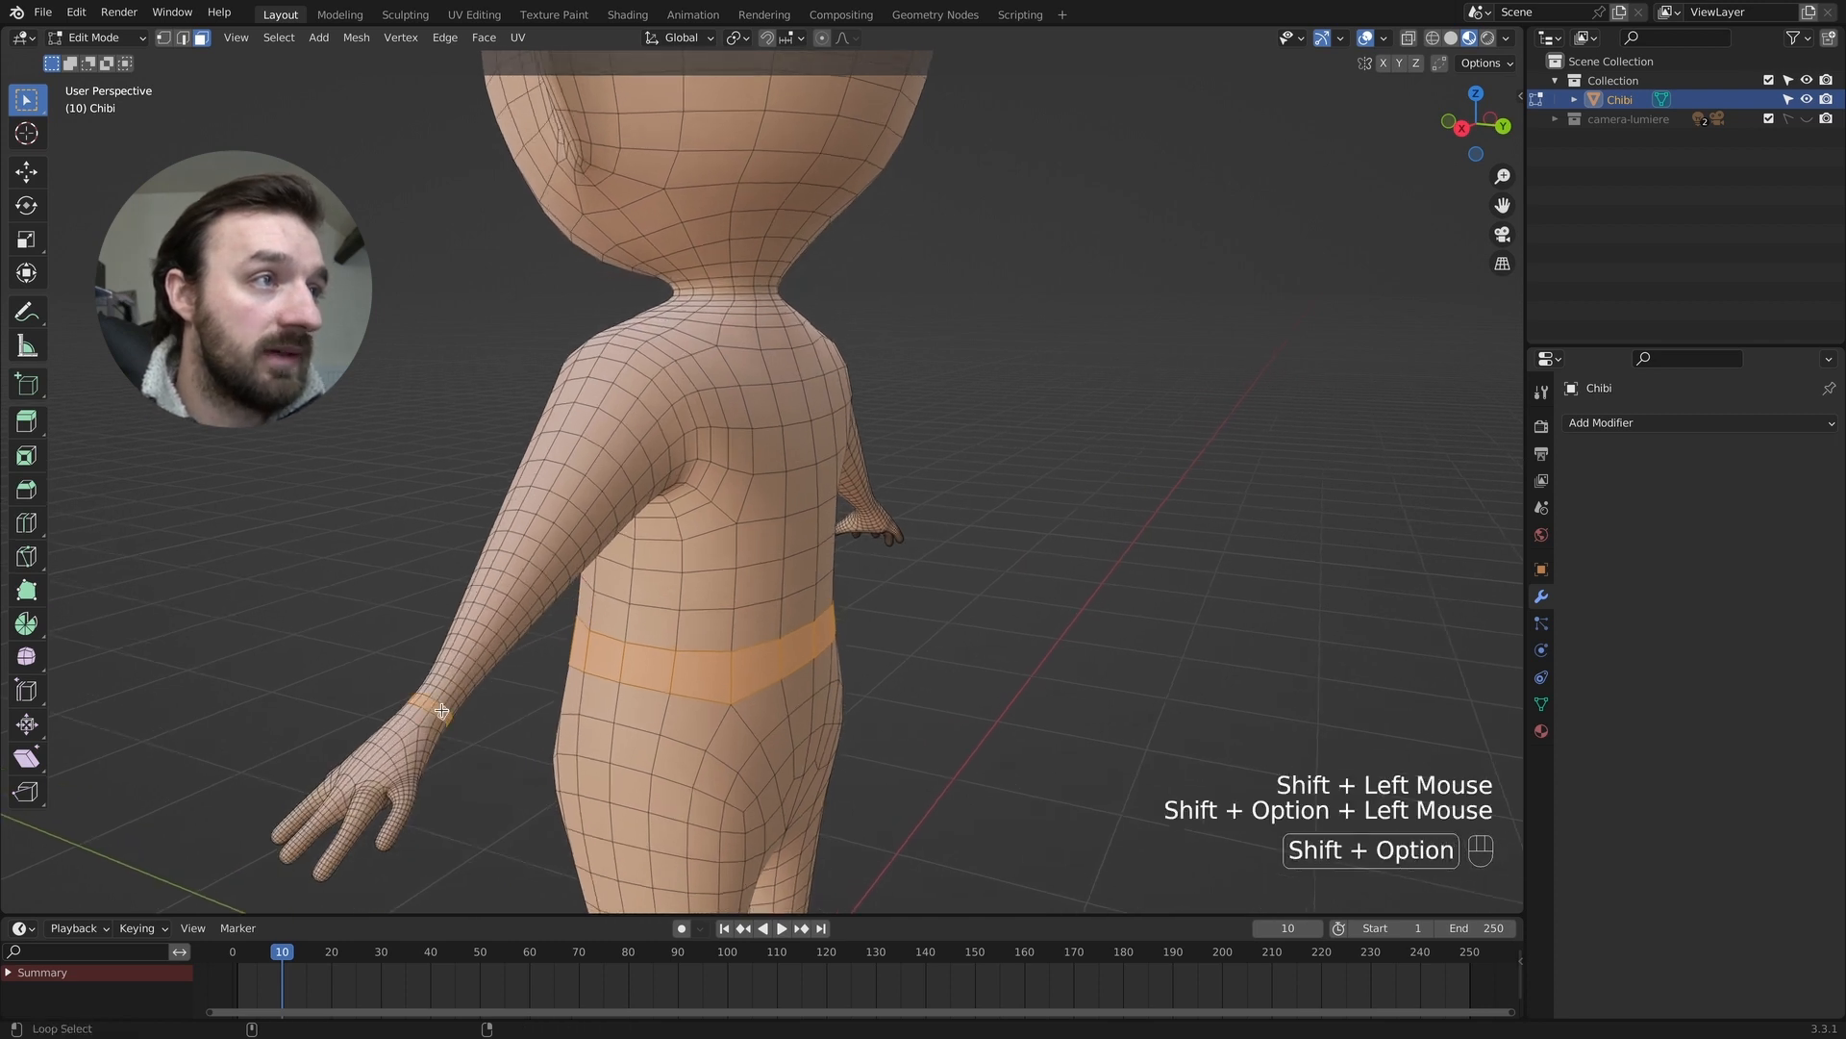
alt+shift+drag(439, 710, 937, 653)
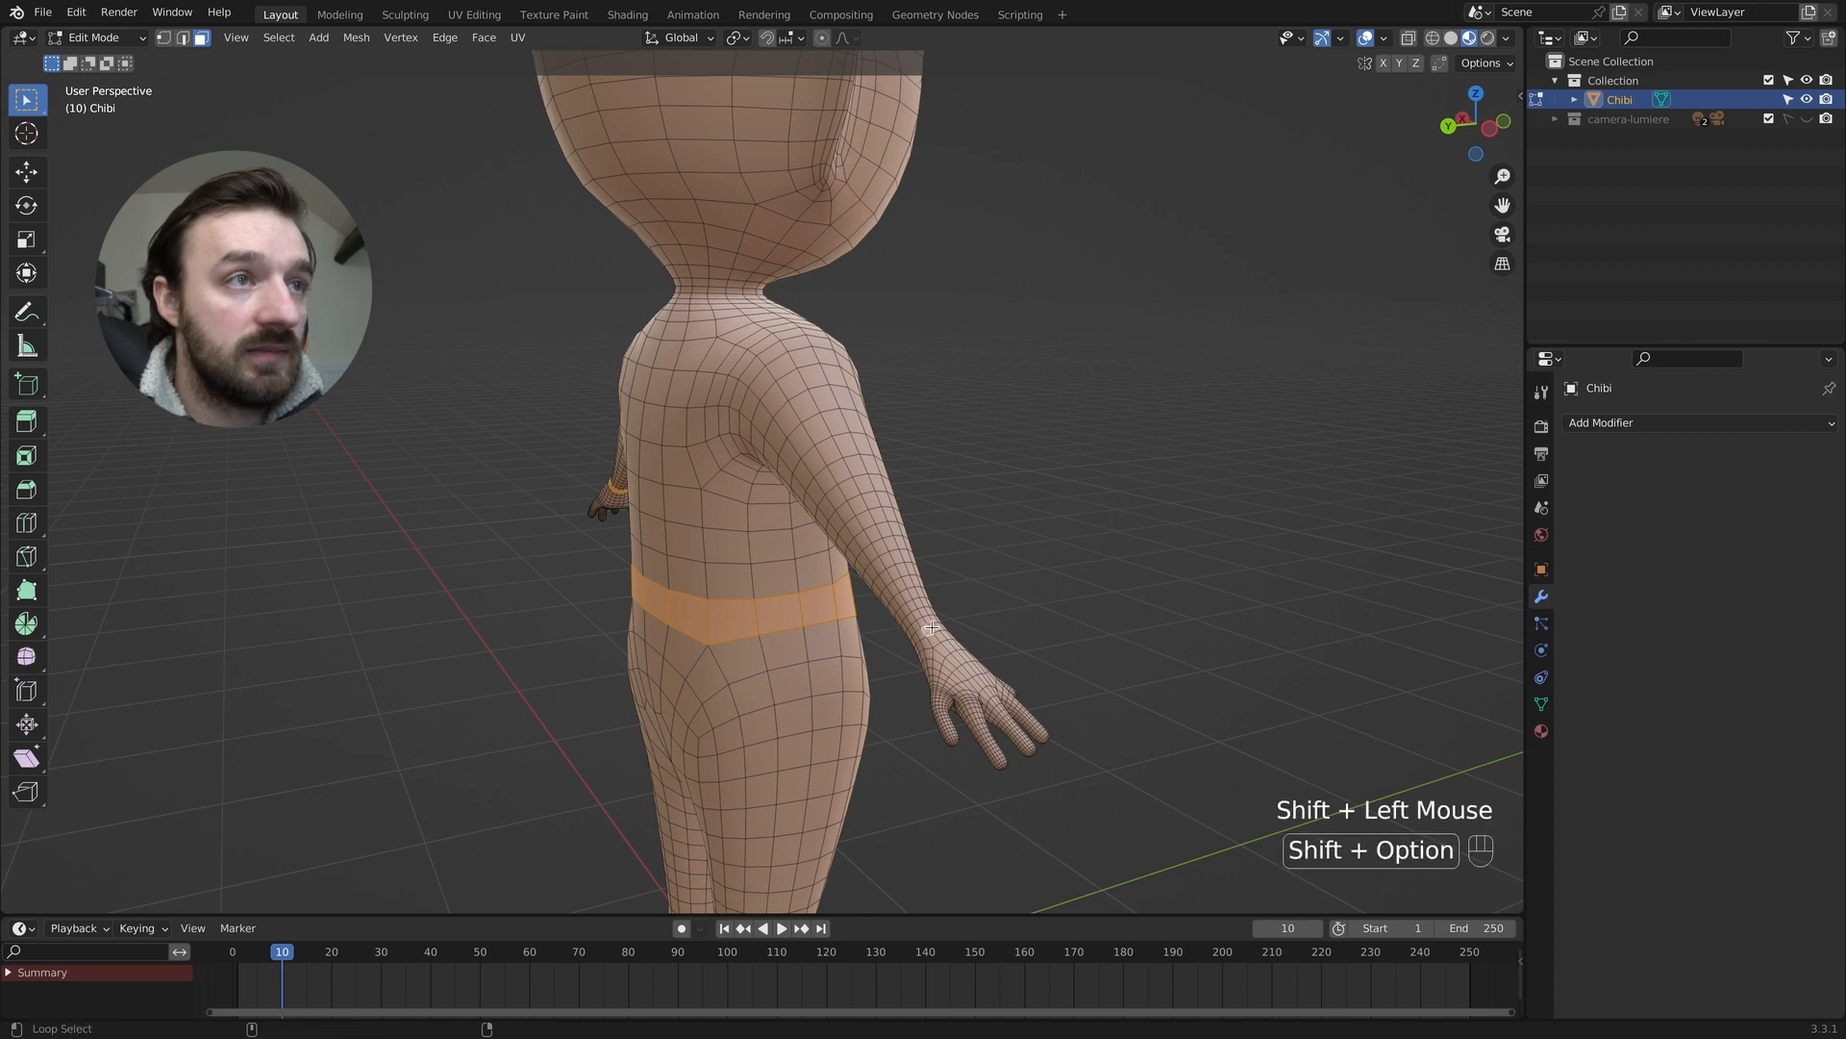
shift+click(931, 627)
alt+shift+click(930, 627)
shift+click(927, 628)
alt+shift+click(927, 628)
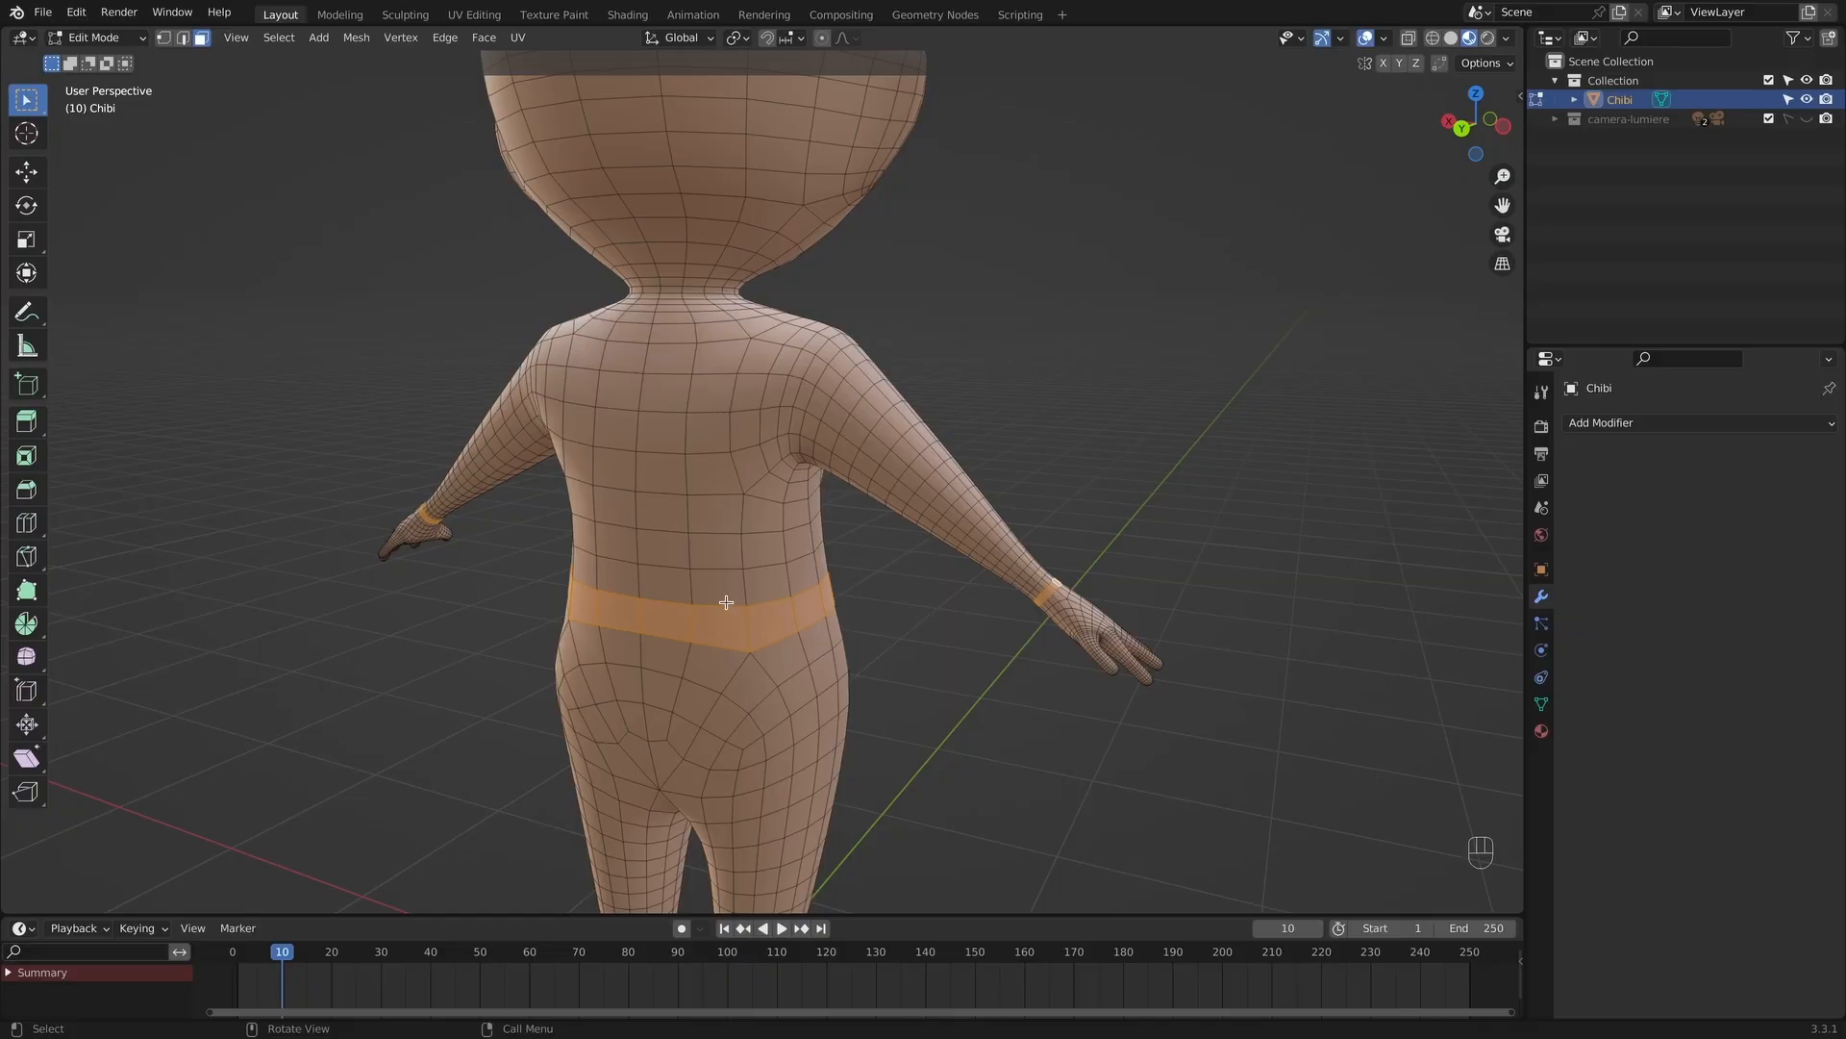
Add the torso face loops from above the waist band up to just below the armpits to the selection.
key(super+z)
shift+click(665, 581)
alt+shift+click(718, 577)
key(super+z)
alt+shift+click(755, 581)
alt+shift+click(675, 553)
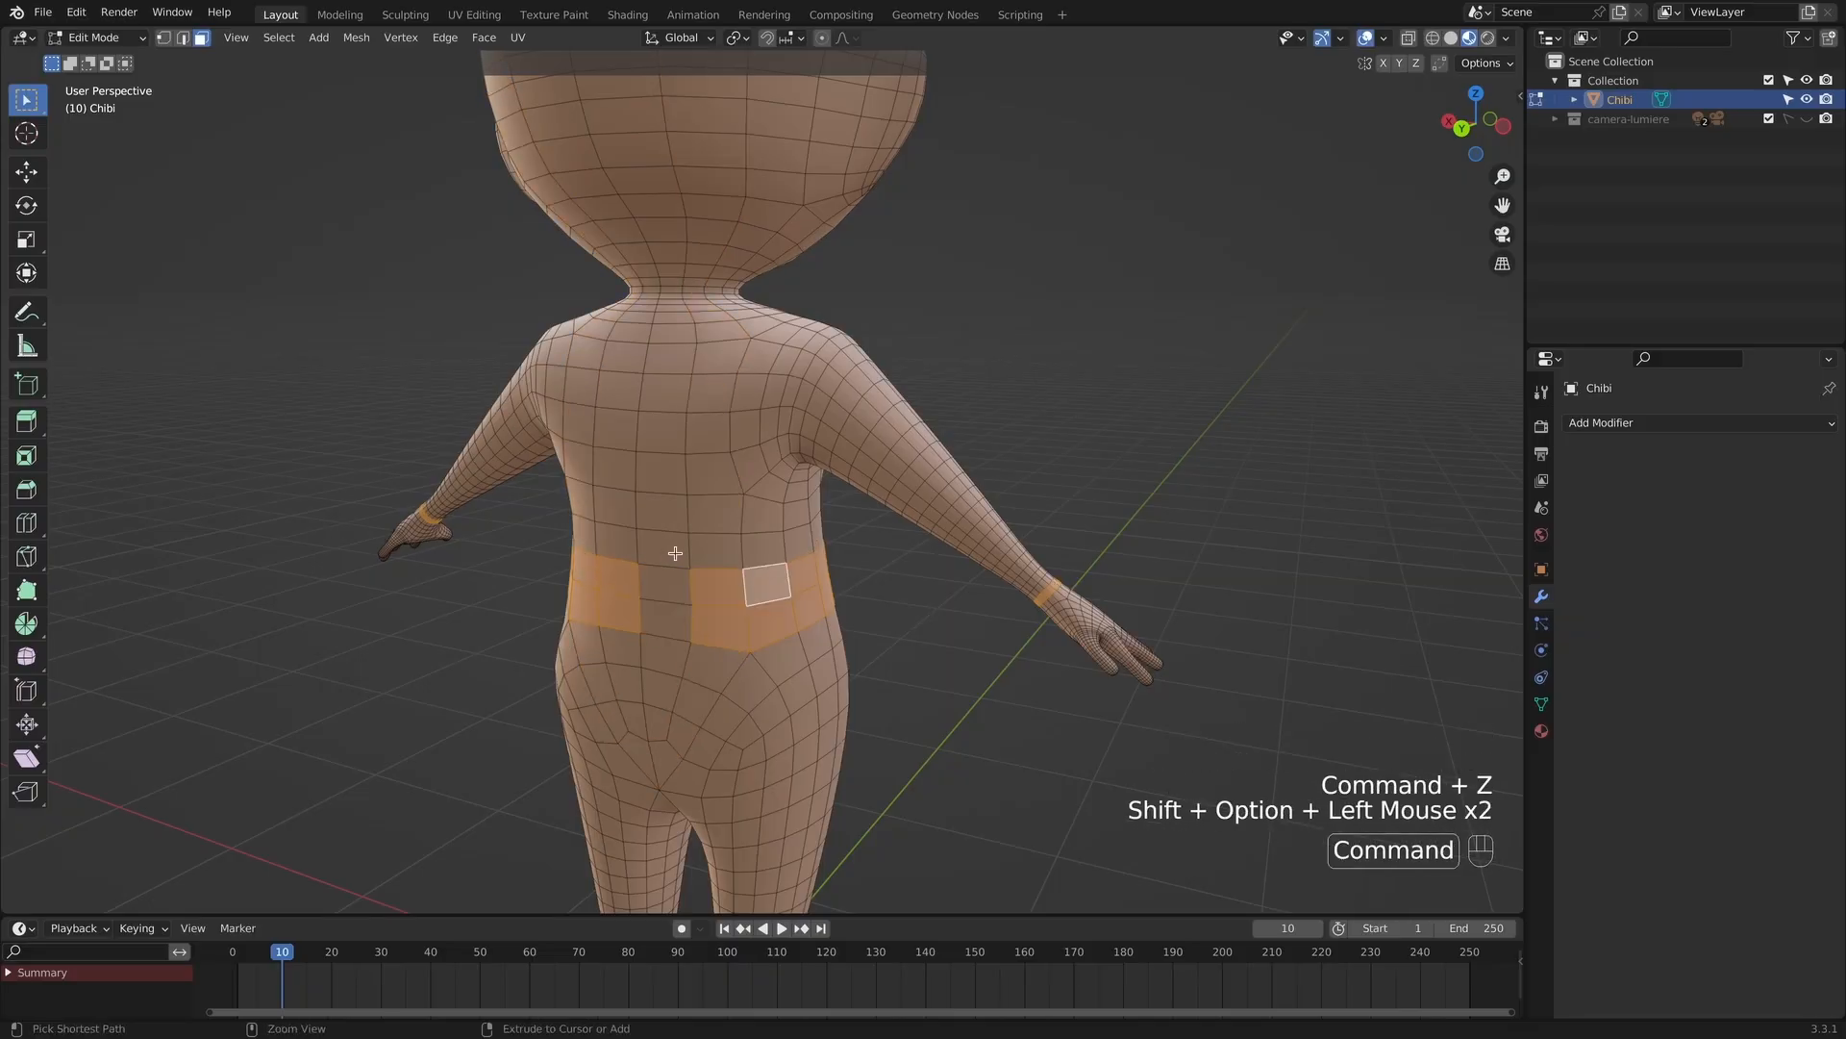
key(super+z)
alt+shift+click(735, 552)
alt+shift+click(761, 516)
Add the face loops of the character's right arm to the selection, from the wrist up to the shoulder.
scroll(825, 511, up, 2)
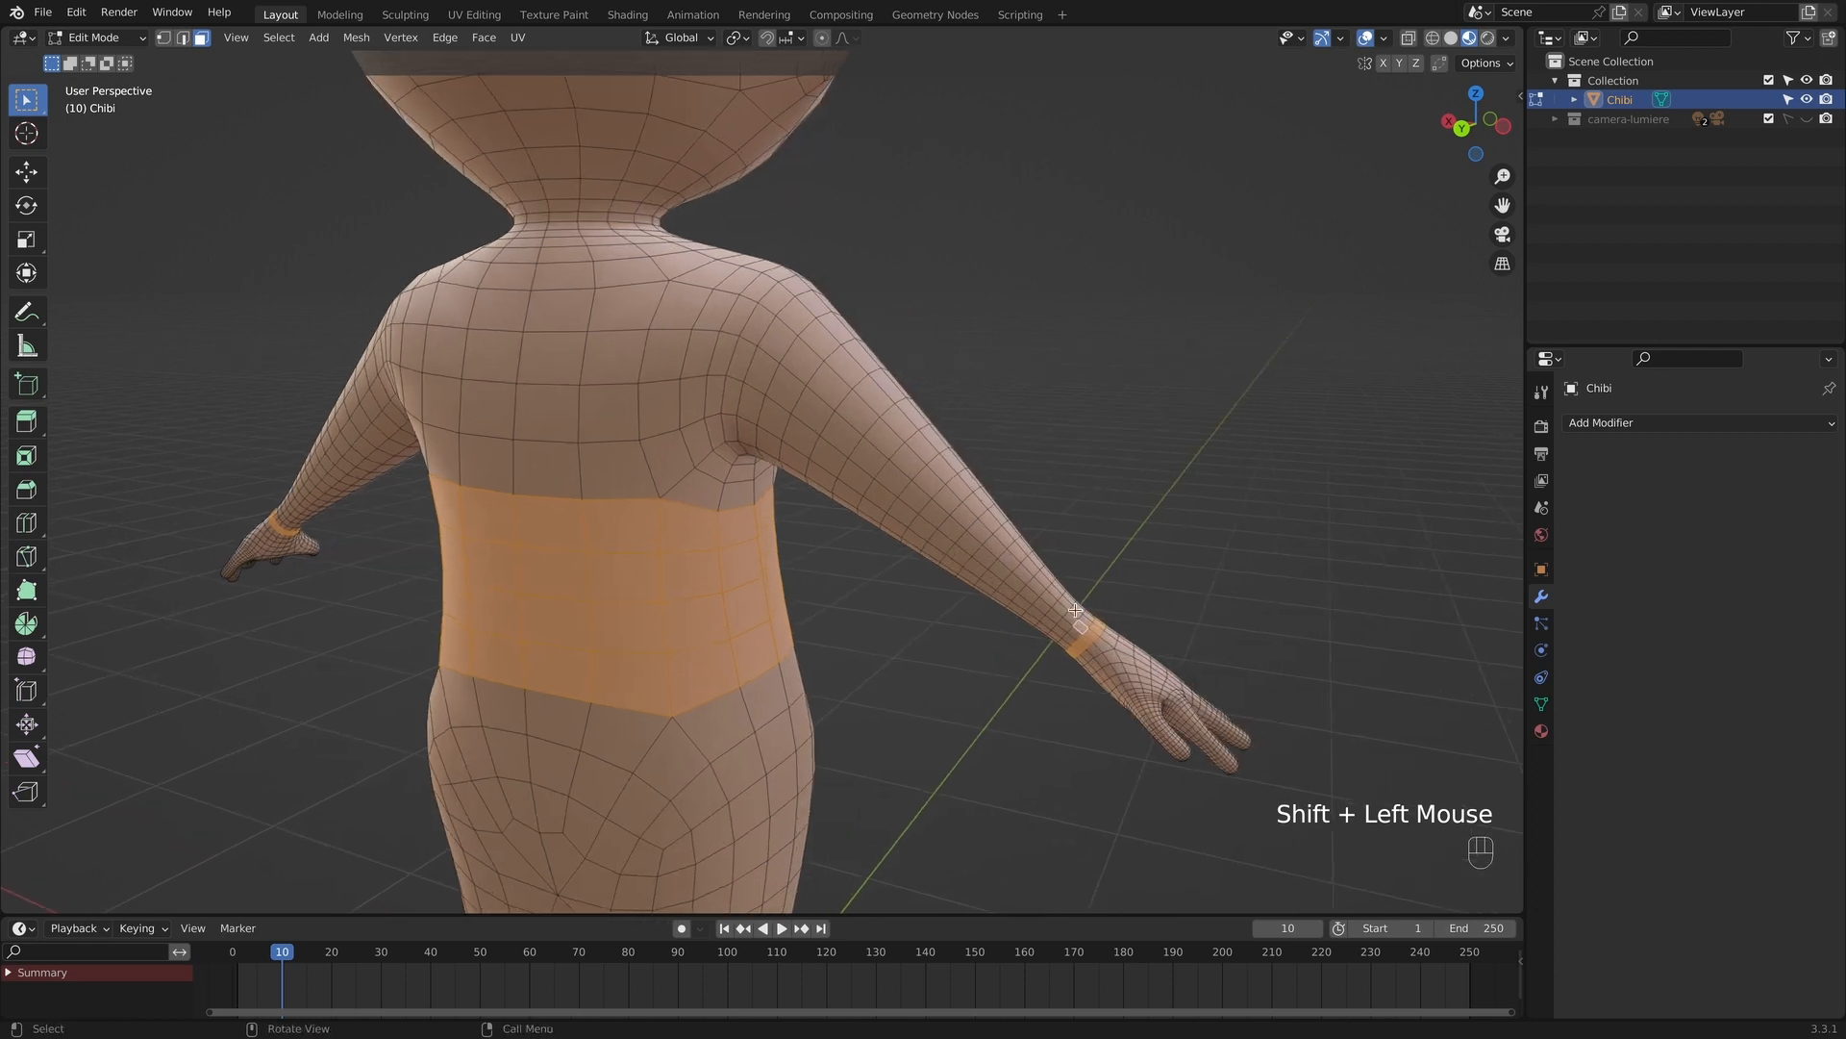
alt+shift+click(1063, 600)
shift+click(1034, 582)
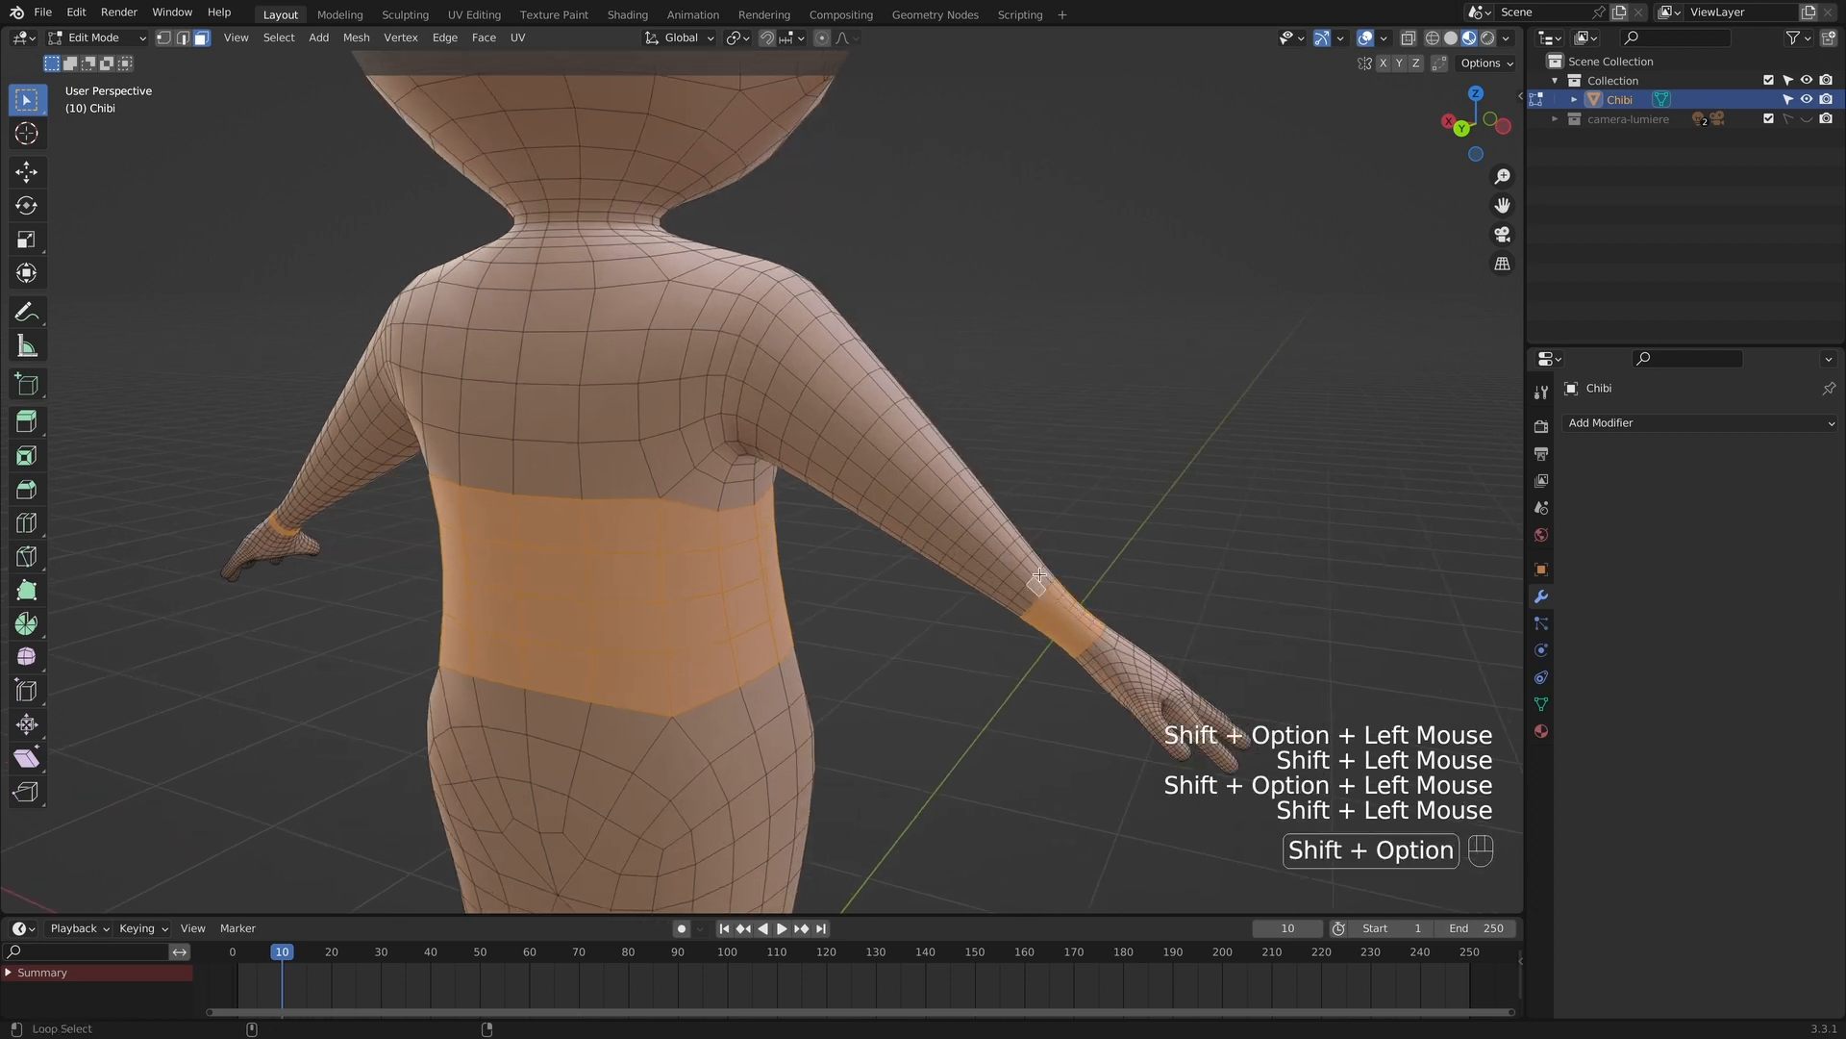
alt+shift+click(1010, 562)
alt+shift+click(991, 539)
shift+click(966, 519)
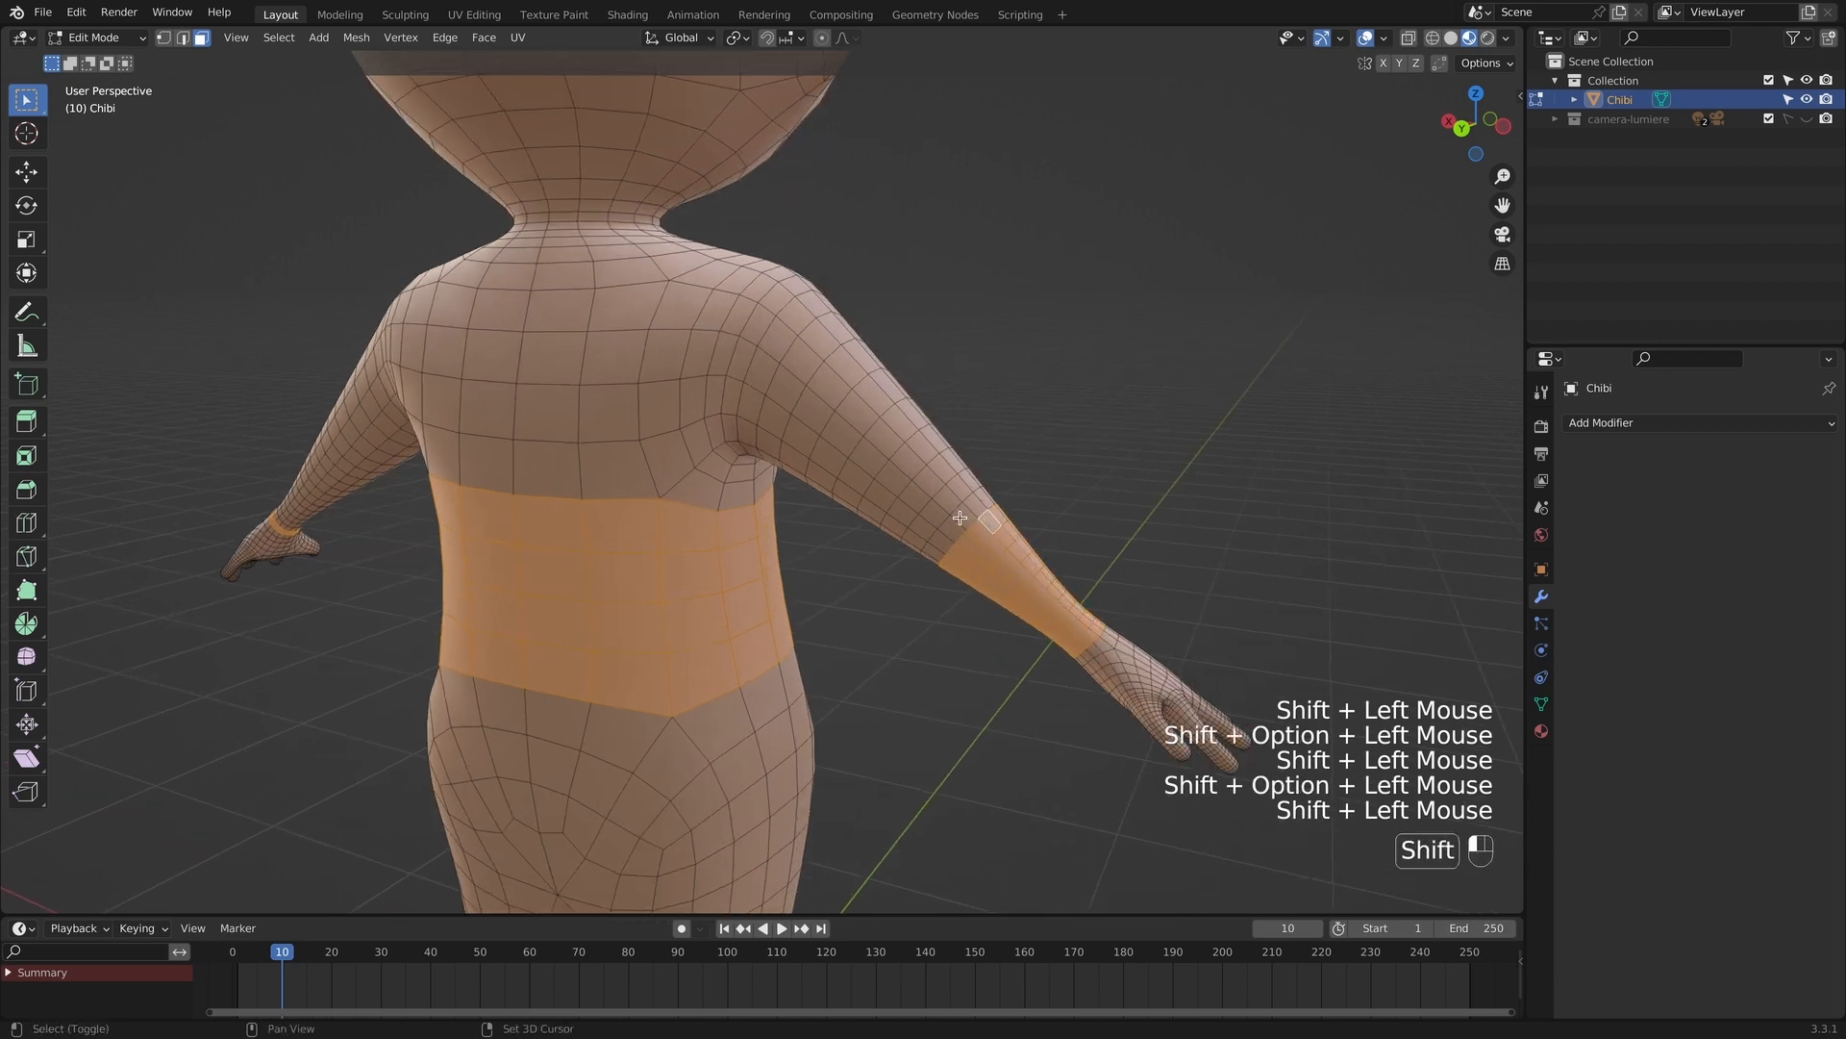
alt+shift+click(920, 448)
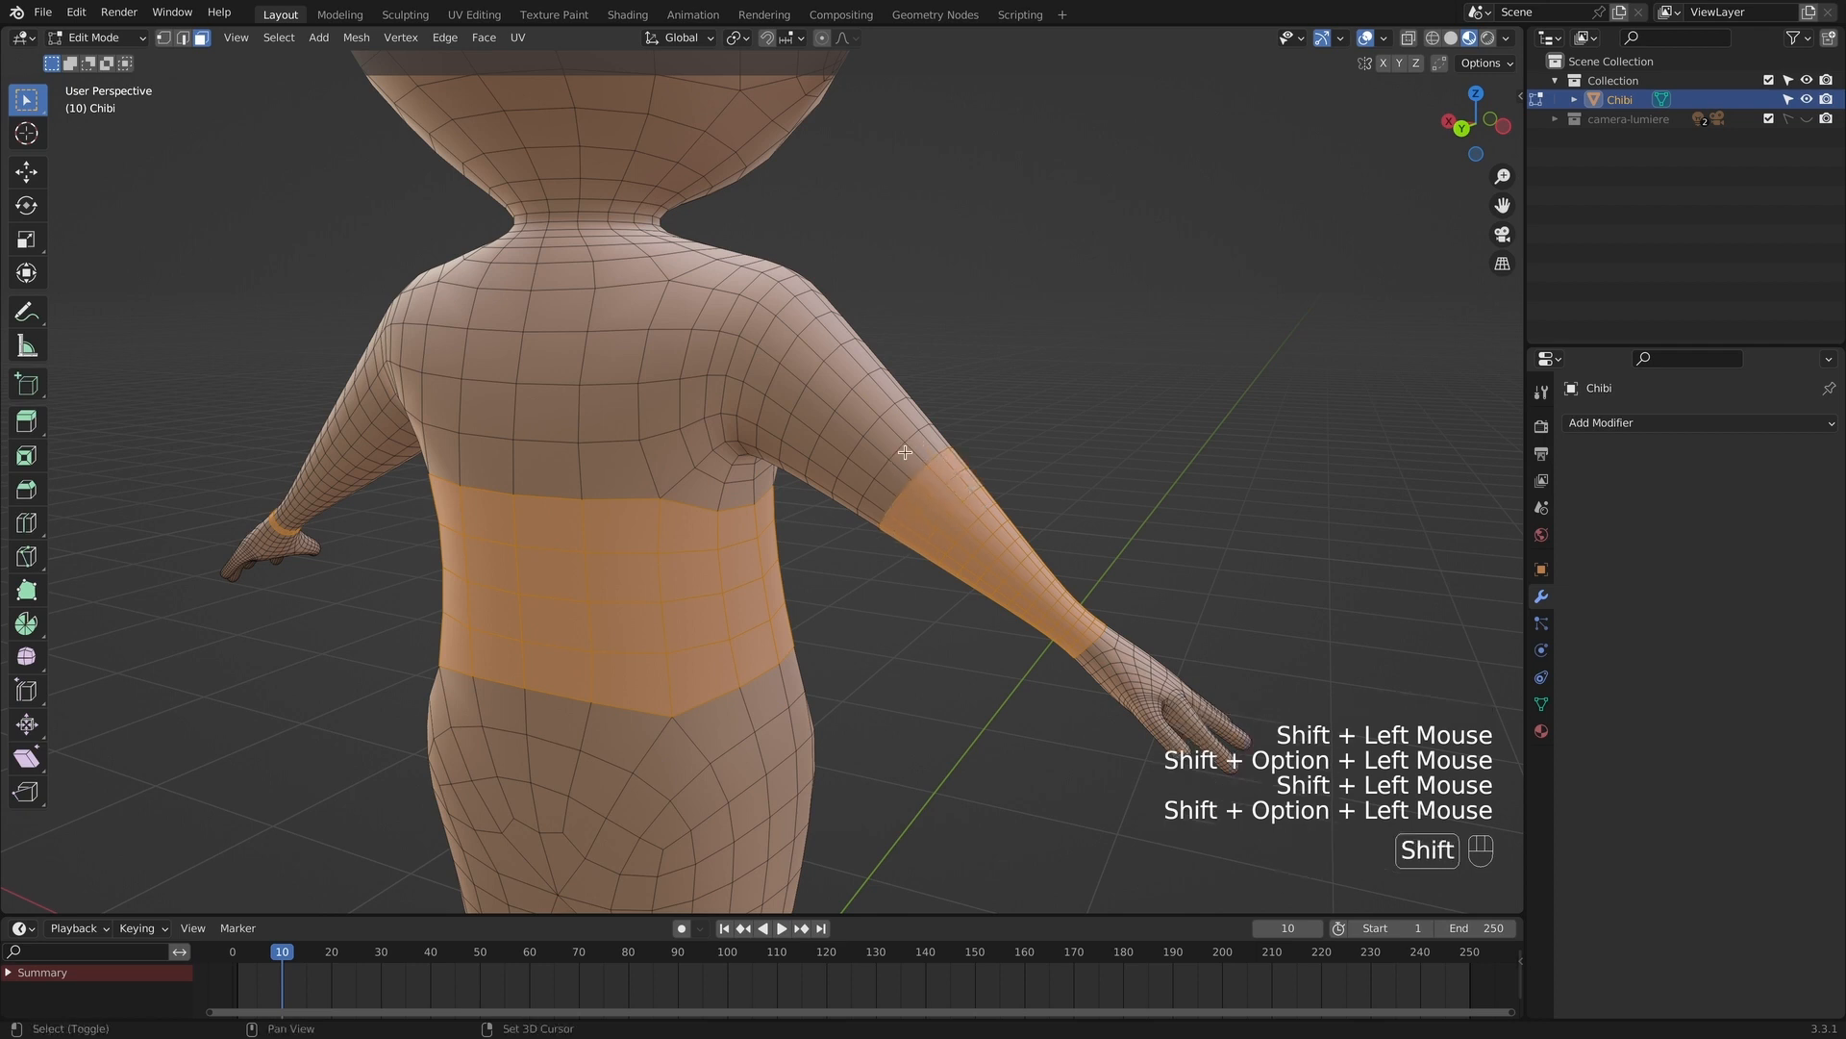
shift+click(898, 424)
alt+shift+click(861, 416)
shift+click(837, 391)
alt+shift+click(799, 366)
shift+click(794, 371)
alt+shift+click(791, 377)
Add the face loops of the character's left arm to the selection, from the wrist up to the upper arm.
middle_drag(790, 377, 675, 429)
shift+click(513, 587)
alt+shift+click(515, 586)
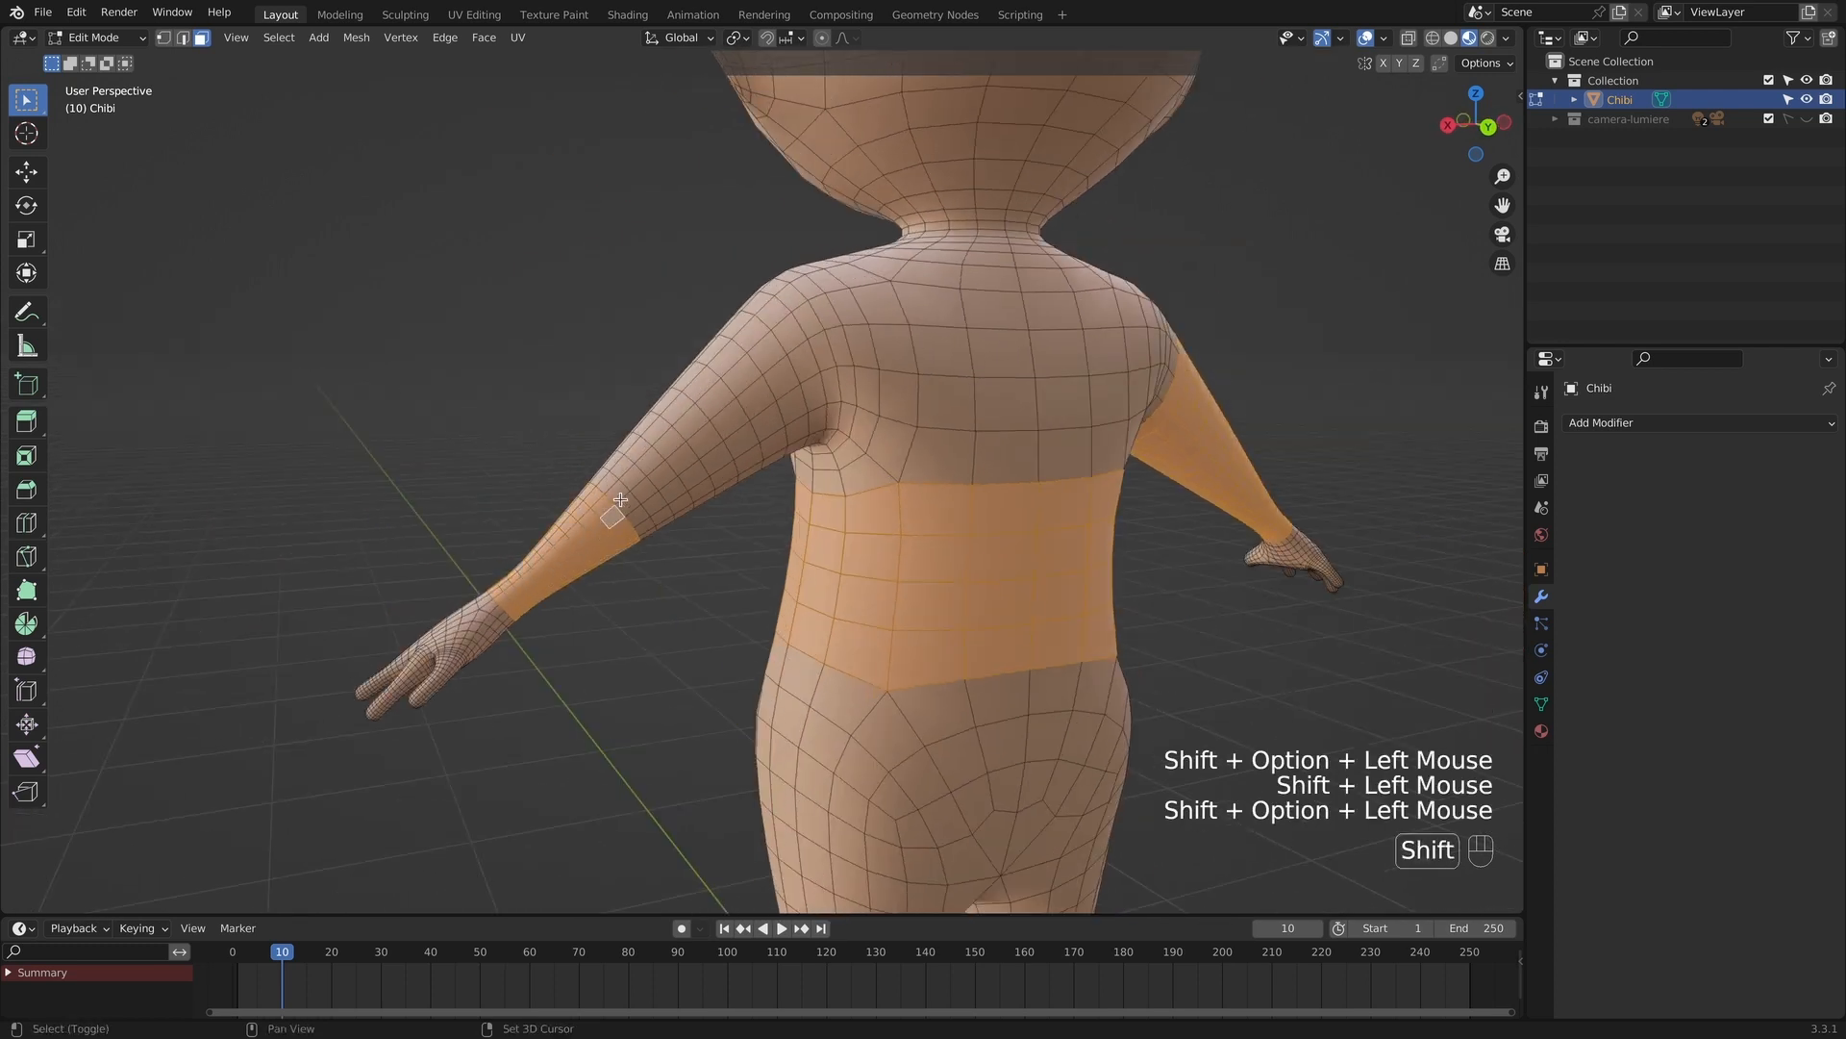
alt+shift+click(667, 493)
key(super+z)
alt+shift+click(670, 490)
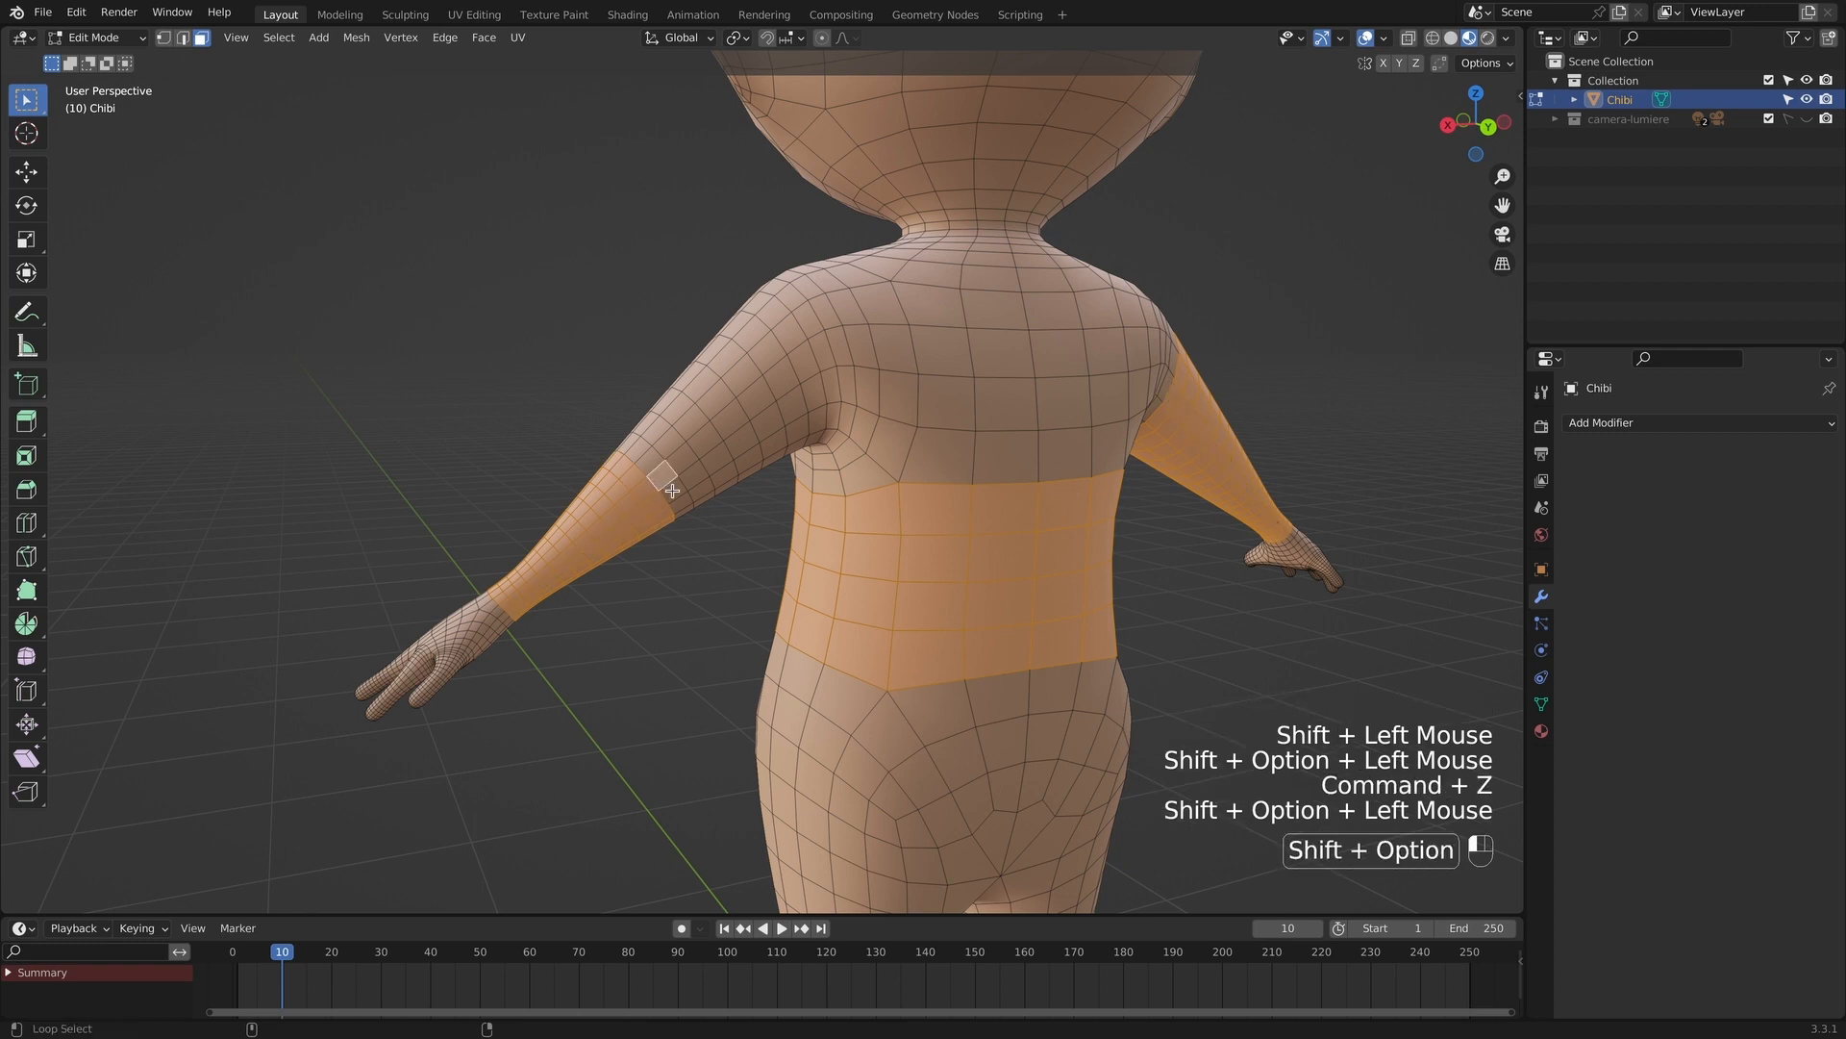
alt+shift+click(691, 473)
alt+shift+click(714, 455)
alt+shift+click(739, 435)
alt+shift+click(761, 417)
Add the left arm's remaining face loops up to the shoulder, undoing any loops that run outside the sleeve.
shift+click(784, 393)
alt+shift+click(785, 396)
key(super+z)
alt+shift+click(794, 394)
key(super+z)
alt+shift+click(791, 392)
shift+click(788, 390)
alt+shift+click(789, 392)
shift+click(787, 392)
shift+click(789, 395)
alt+shift+click(788, 390)
shift+click(787, 385)
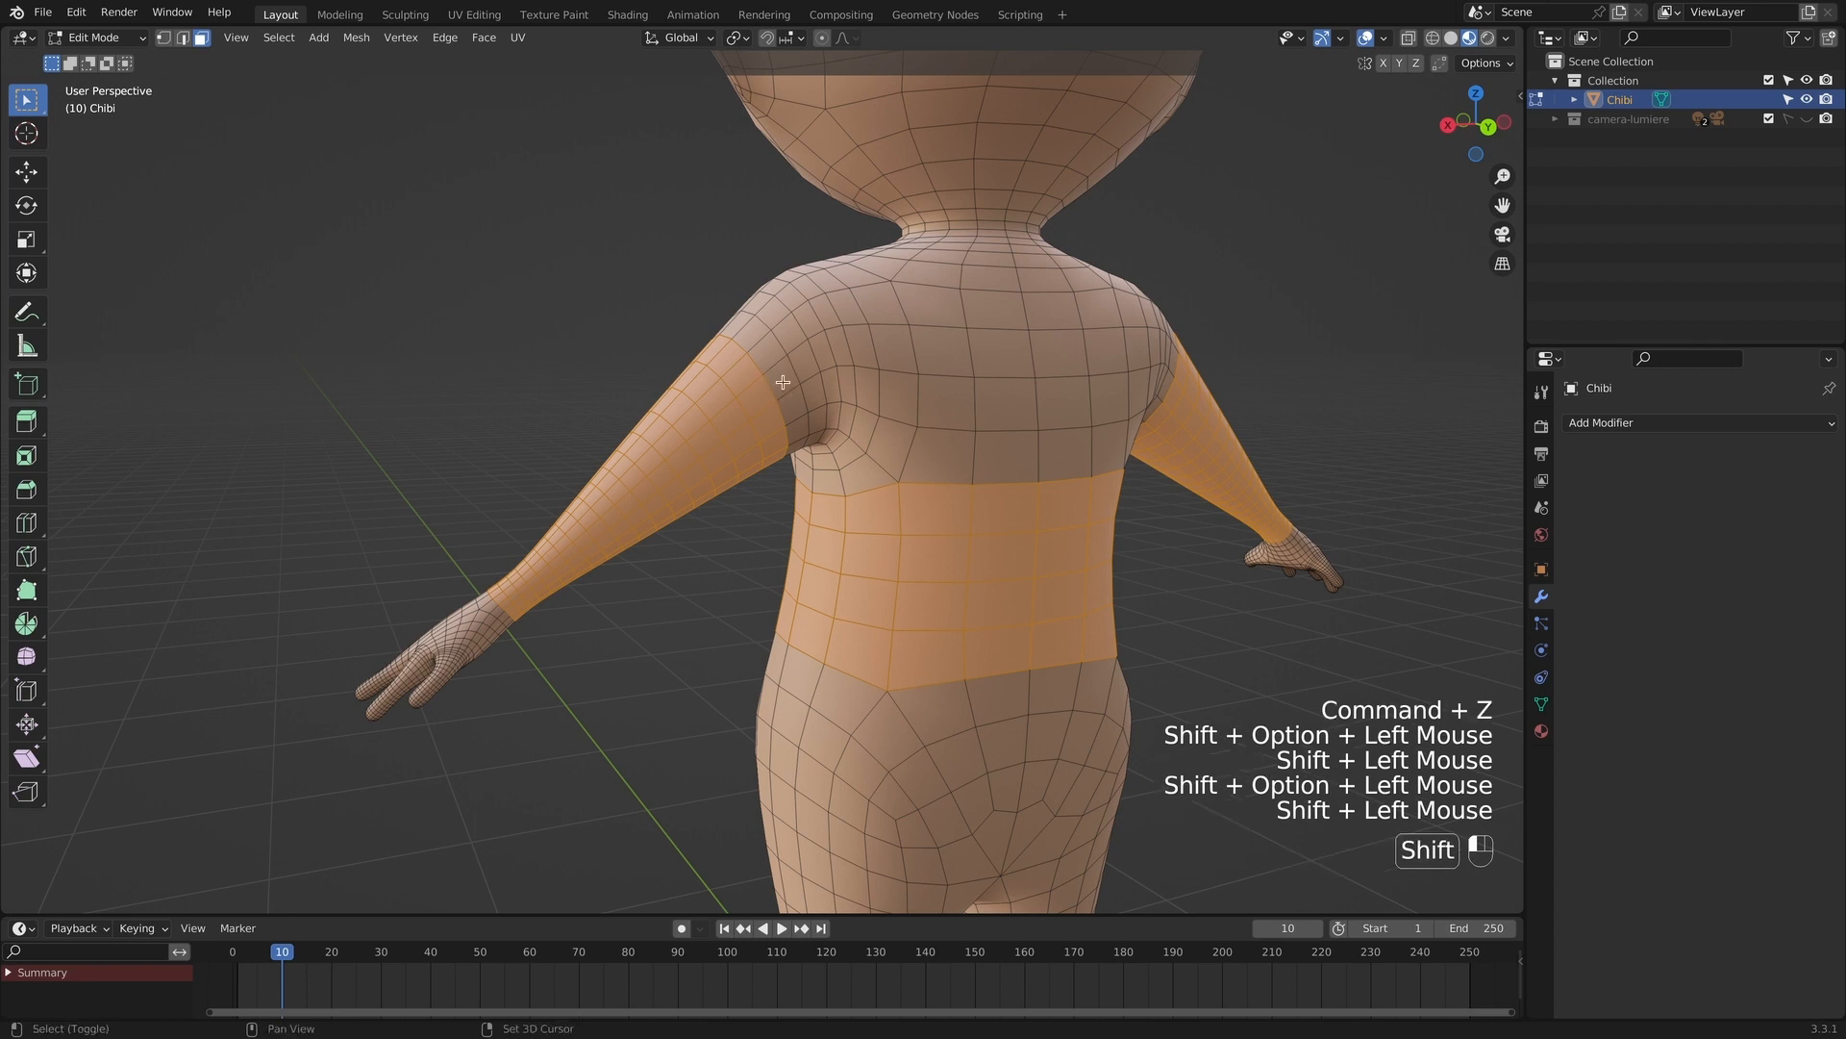
alt+shift+click(791, 381)
shift+click(808, 381)
alt+shift+click(809, 385)
key(super+z)
alt+shift+click(814, 388)
key(super+z)
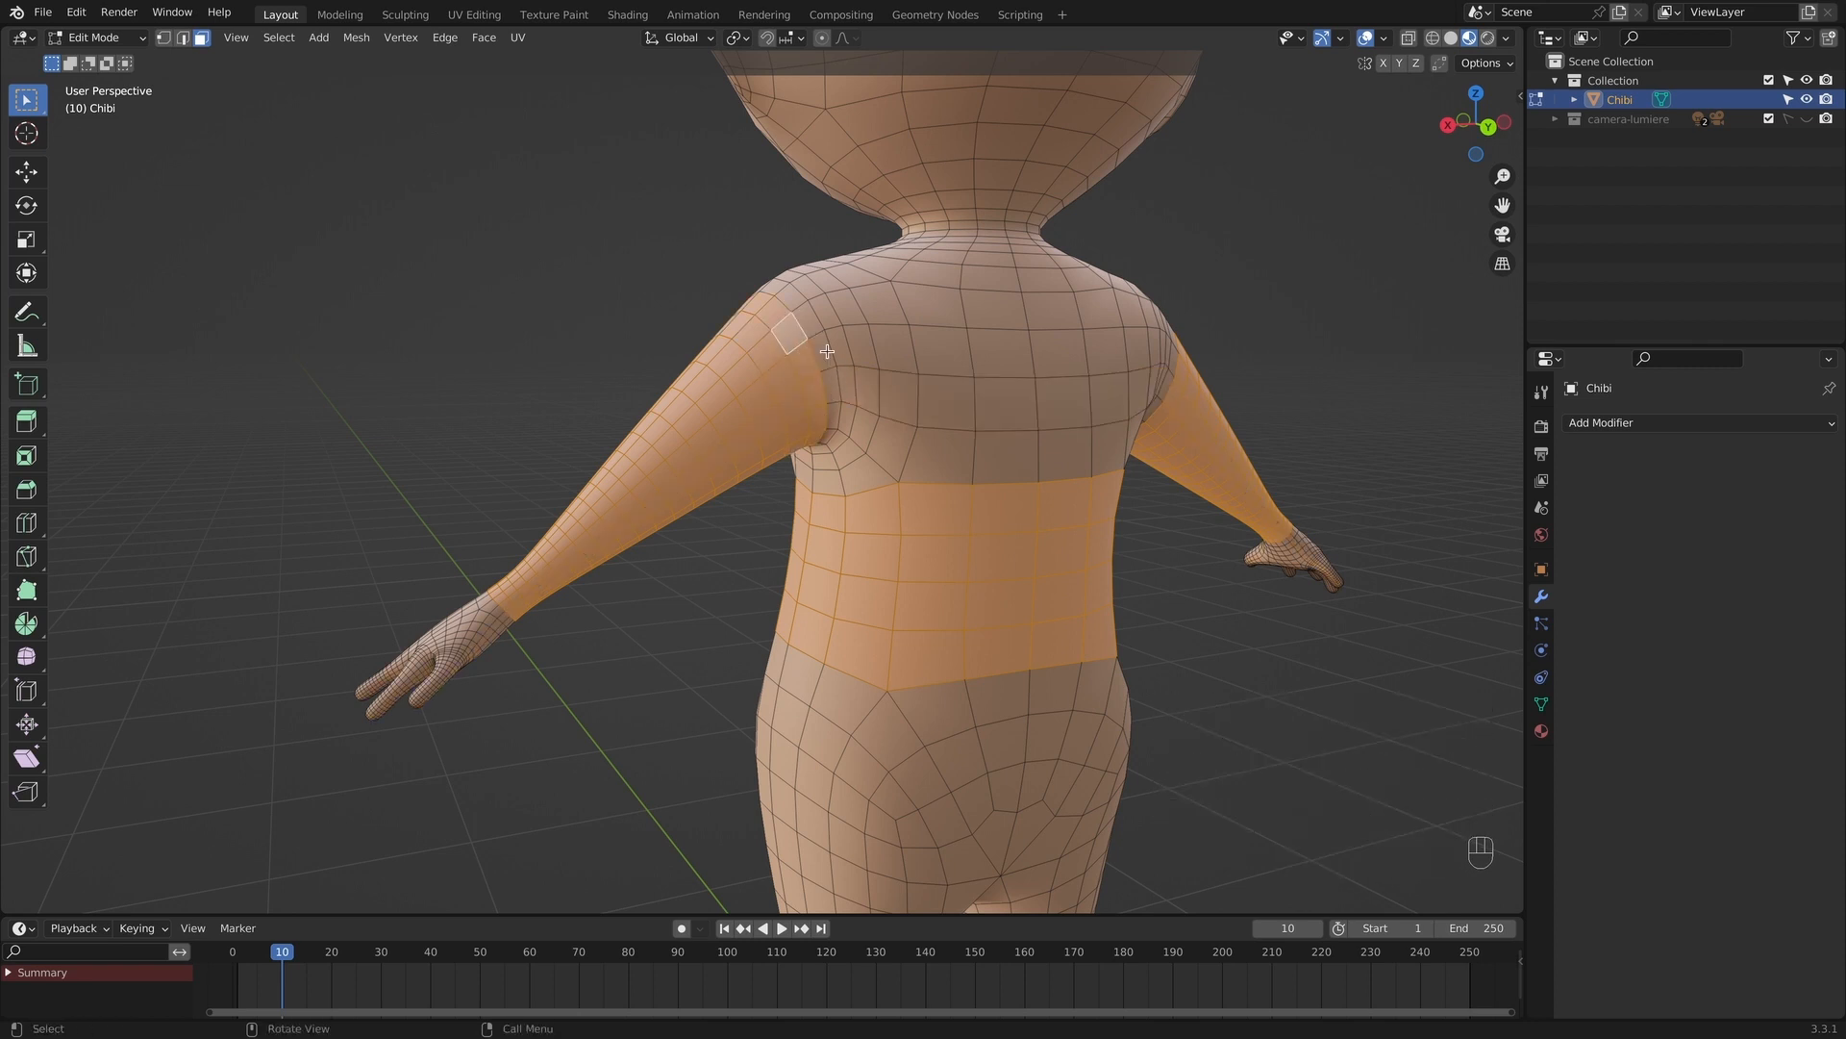
Add the upper back faces between the two shoulders to the shirt selection.
shift+drag(770, 275, 1072, 500)
scroll(1023, 400, right, 5)
shift+drag(931, 285, 1137, 486)
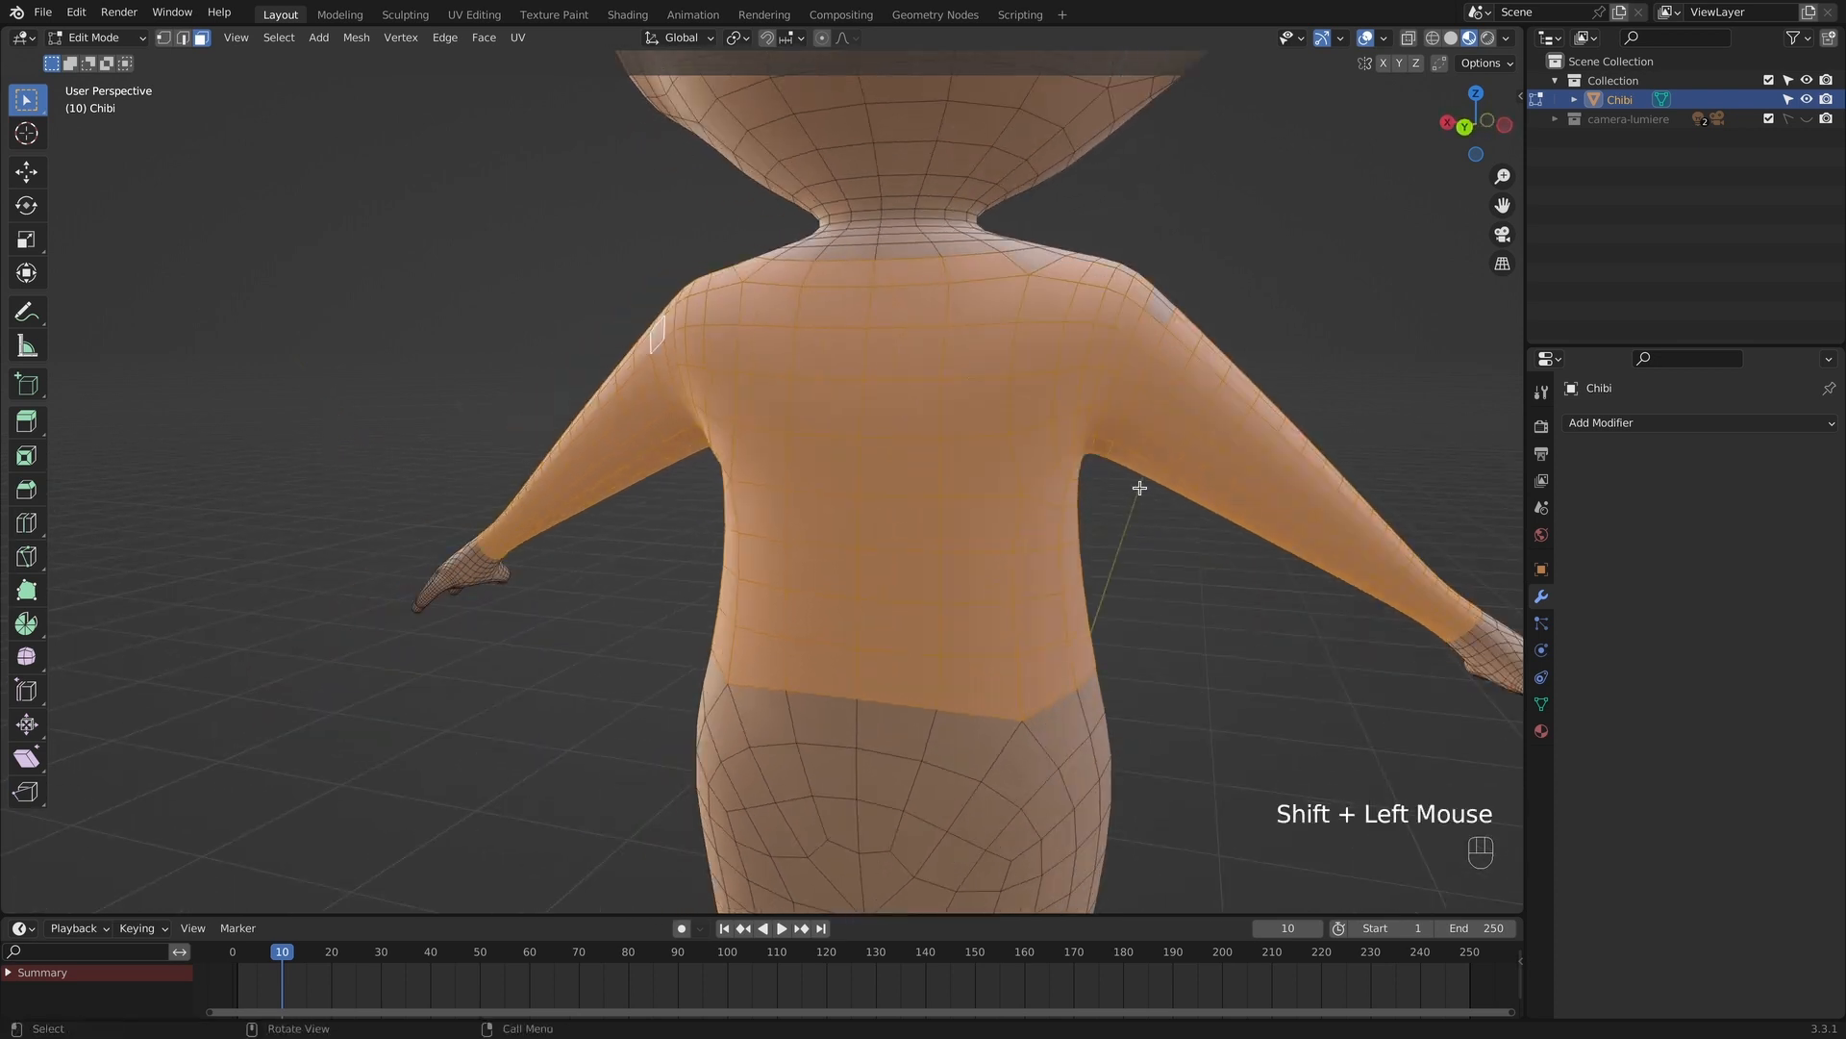
scroll(1138, 487, right, 5)
shift+click(1023, 306)
scroll(1023, 307, right, 5)
shift+drag(1021, 334, 1070, 404)
Add the upper chest faces on the front of the body to the shirt selection.
scroll(962, 365, right, 5)
shift+click(740, 312)
scroll(673, 308, right, 5)
alt+shift+click(571, 304)
key(super+z)
alt+shift+click(570, 304)
shift+drag(636, 371, 407, 564)
shift+drag(693, 375, 837, 563)
scroll(837, 562, right, 5)
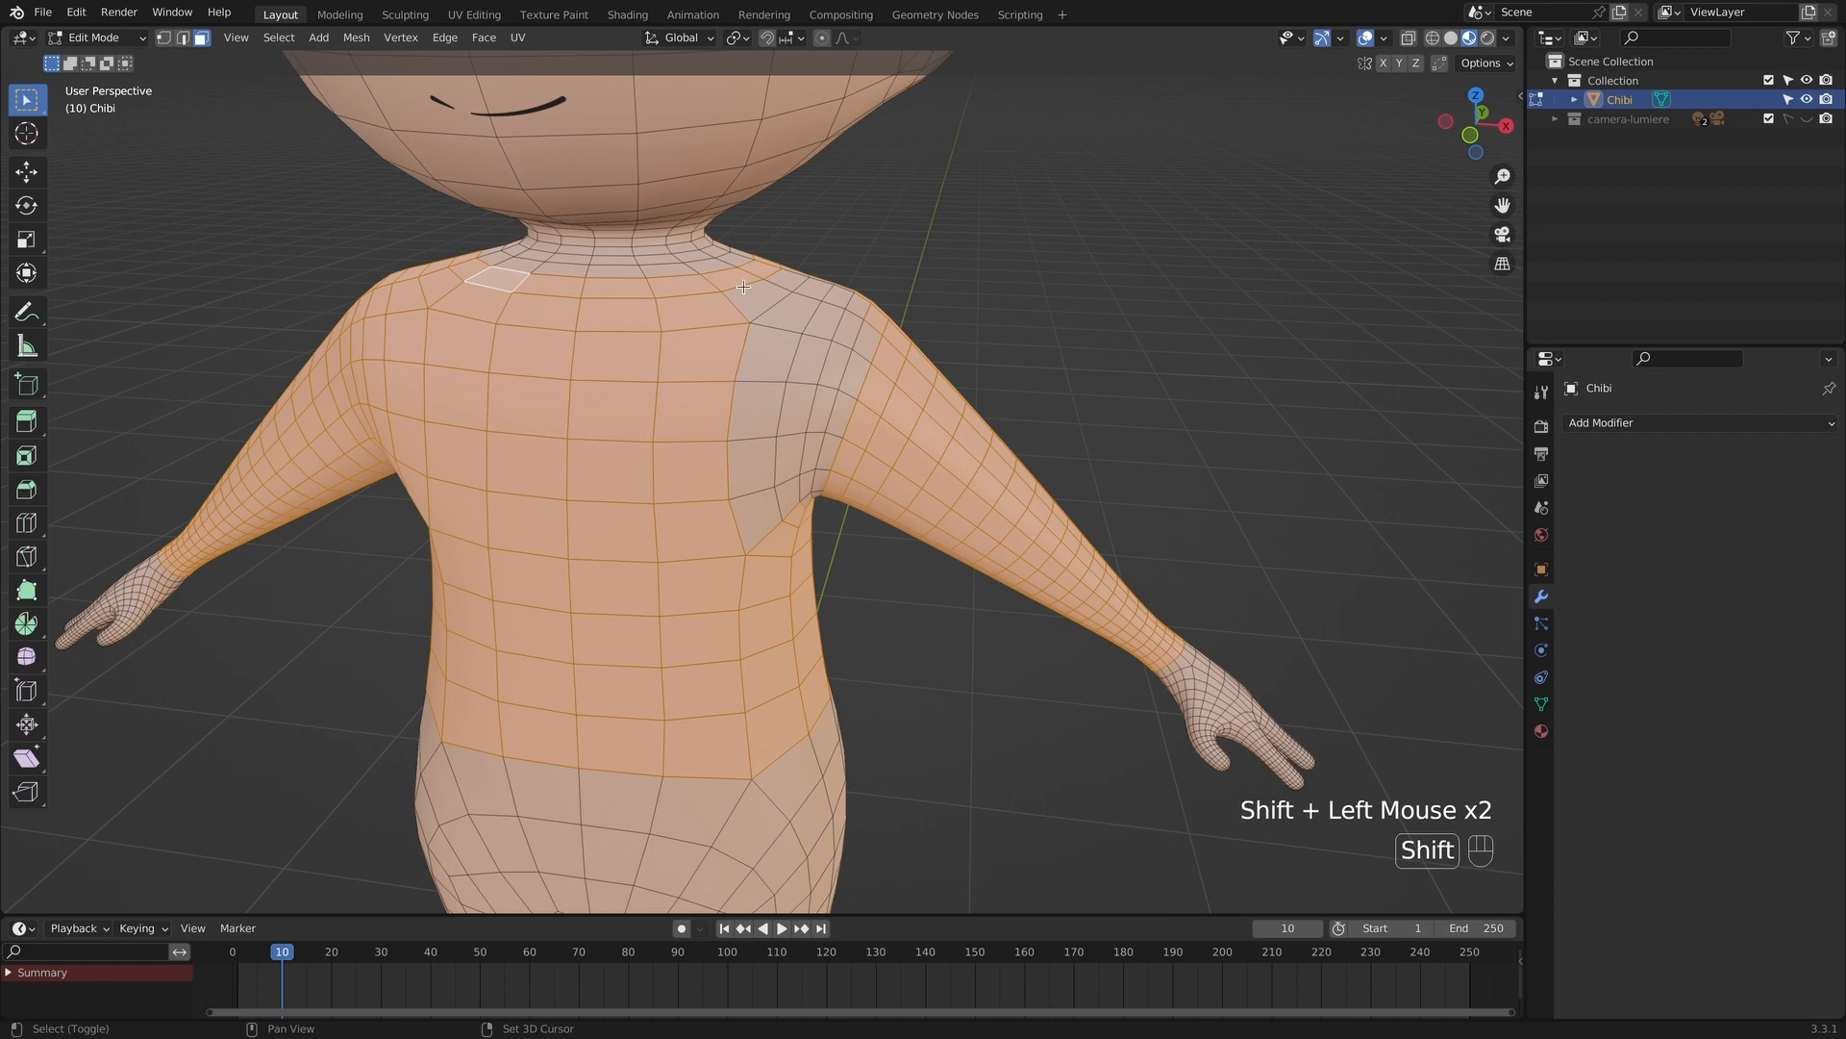
Add the remaining faces between the chest and the shoulder and under the armpit to the selection.
shift+drag(745, 332, 812, 509)
scroll(827, 433, right, 3)
shift+drag(817, 351, 919, 434)
scroll(918, 434, right, 5)
shift+drag(673, 337, 706, 418)
scroll(712, 404, down, 5)
scroll(687, 288, left, 10)
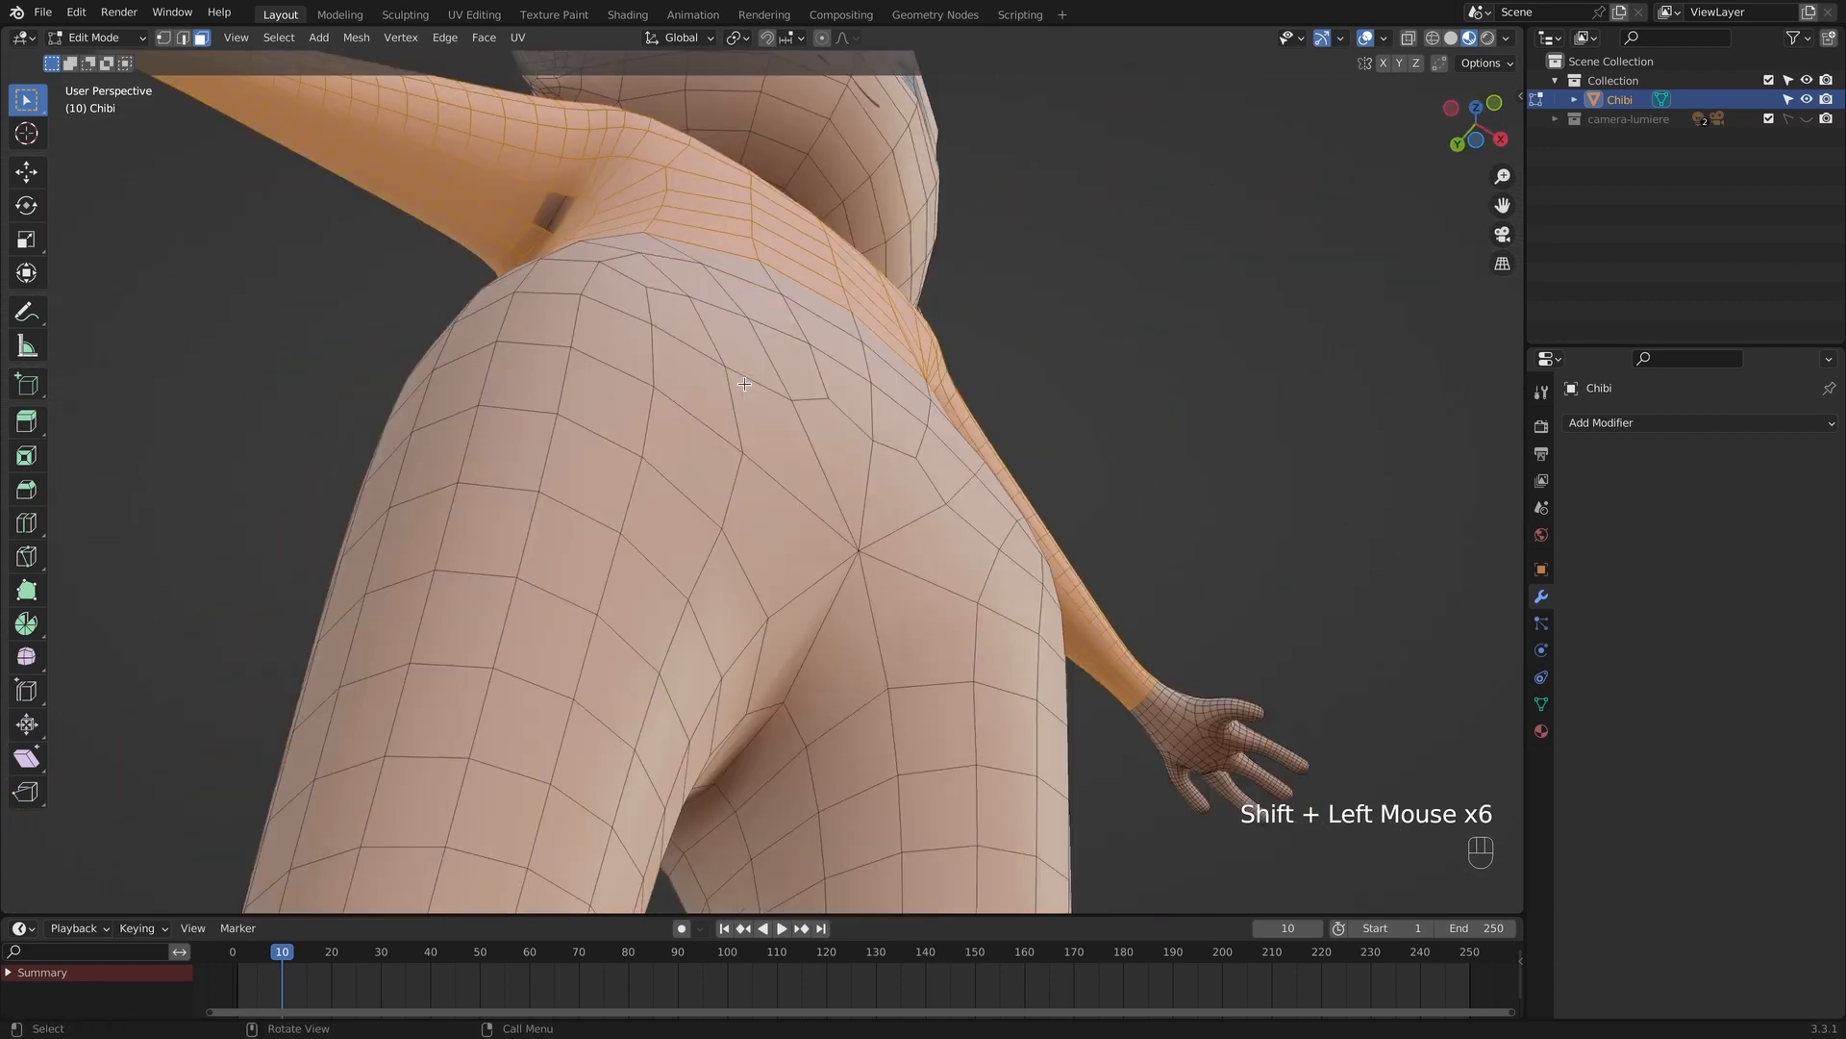
shift+drag(665, 183, 715, 197)
Complete the selection around the base of the neck, undoing face loops that run in the wrong direction.
scroll(715, 197, down, 5)
scroll(716, 197, right, 10)
scroll(767, 269, right, 10)
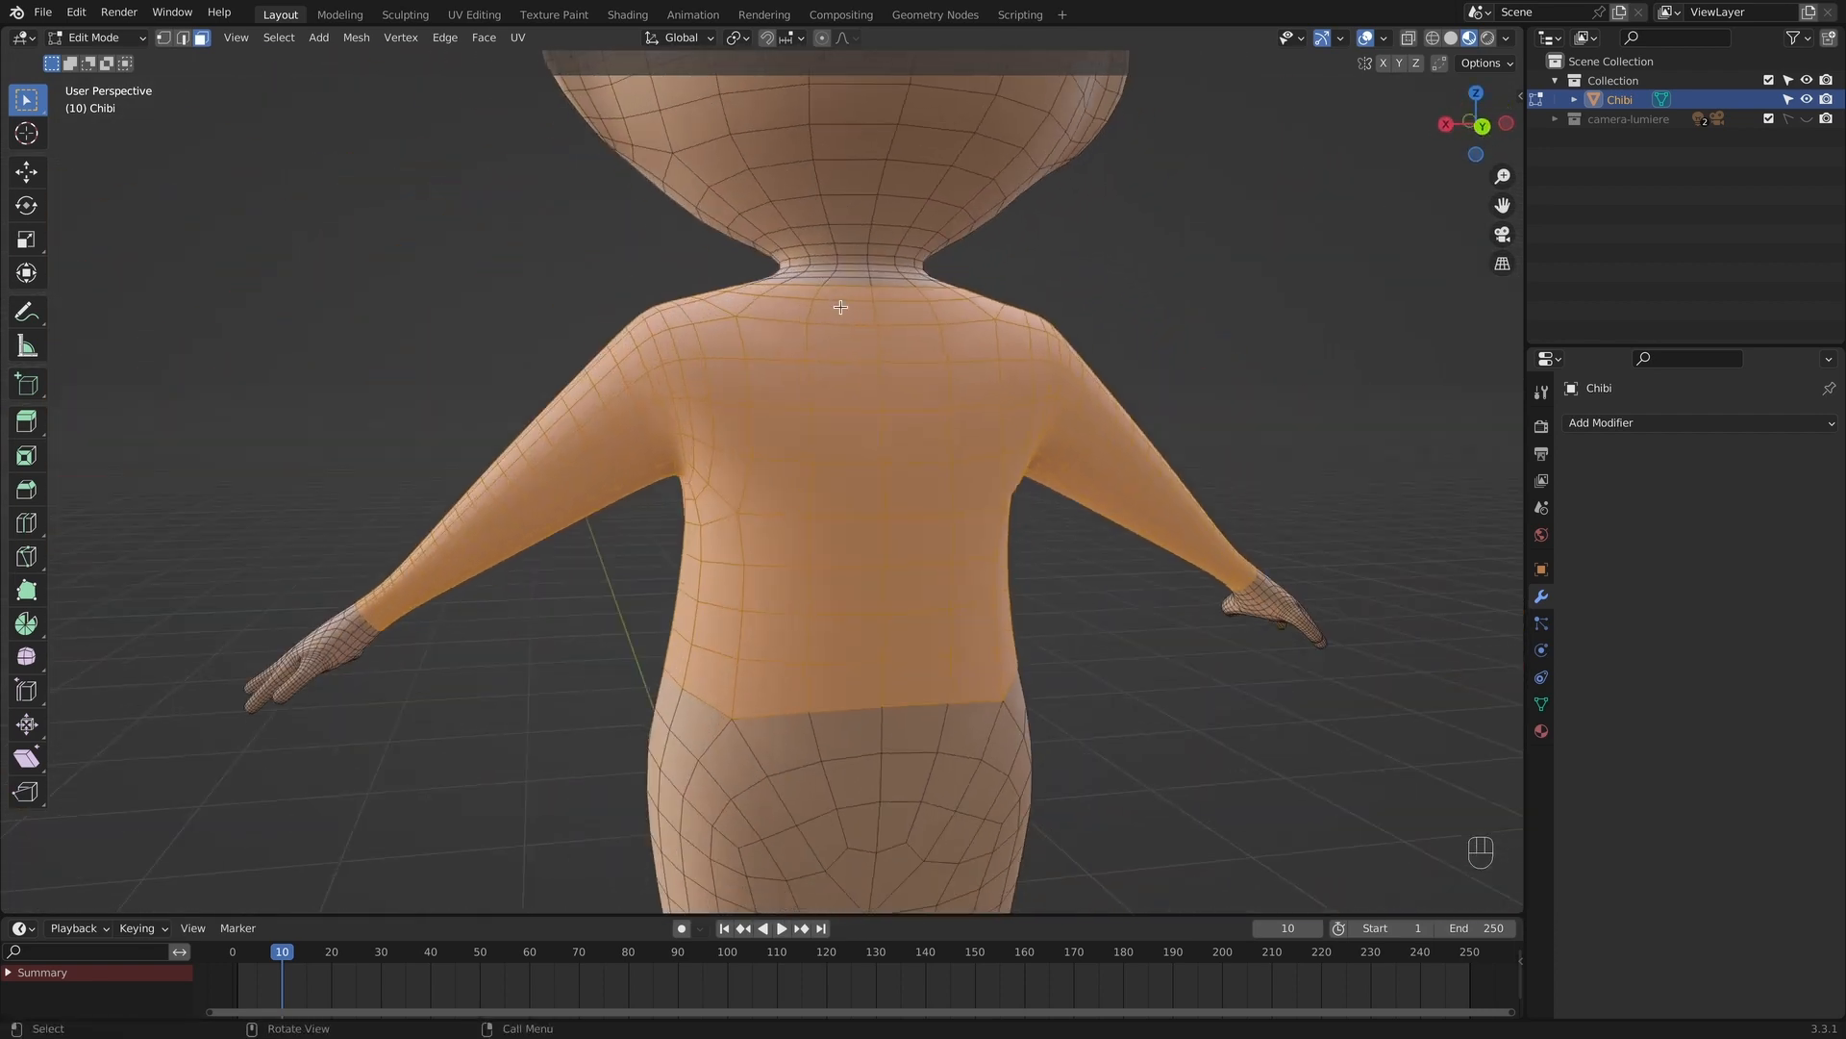
scroll(844, 308, left, 8)
scroll(843, 308, left, 10)
shift+click(593, 307)
alt+shift+click(634, 305)
key(super+z)
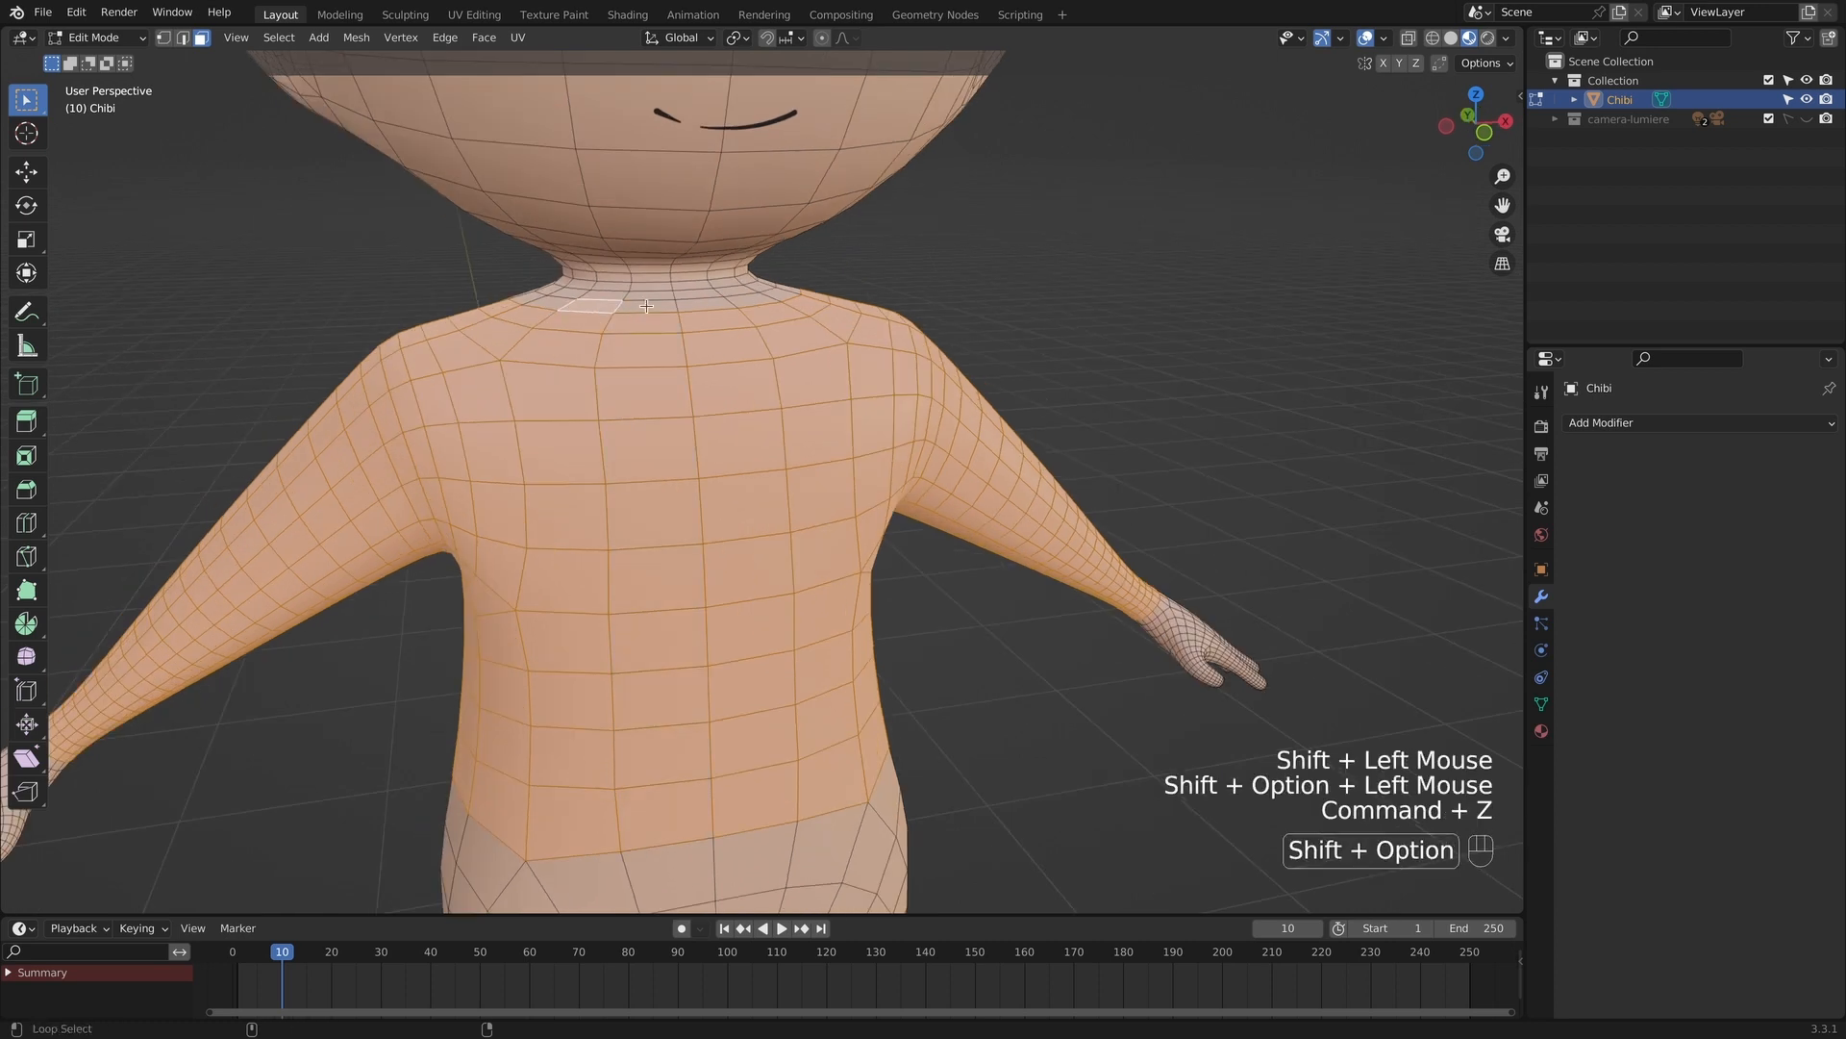
alt+shift+click(679, 306)
key(super+z)
alt+shift+click(707, 306)
key(super+z)
alt+shift+click(529, 298)
scroll(528, 298, left, 10)
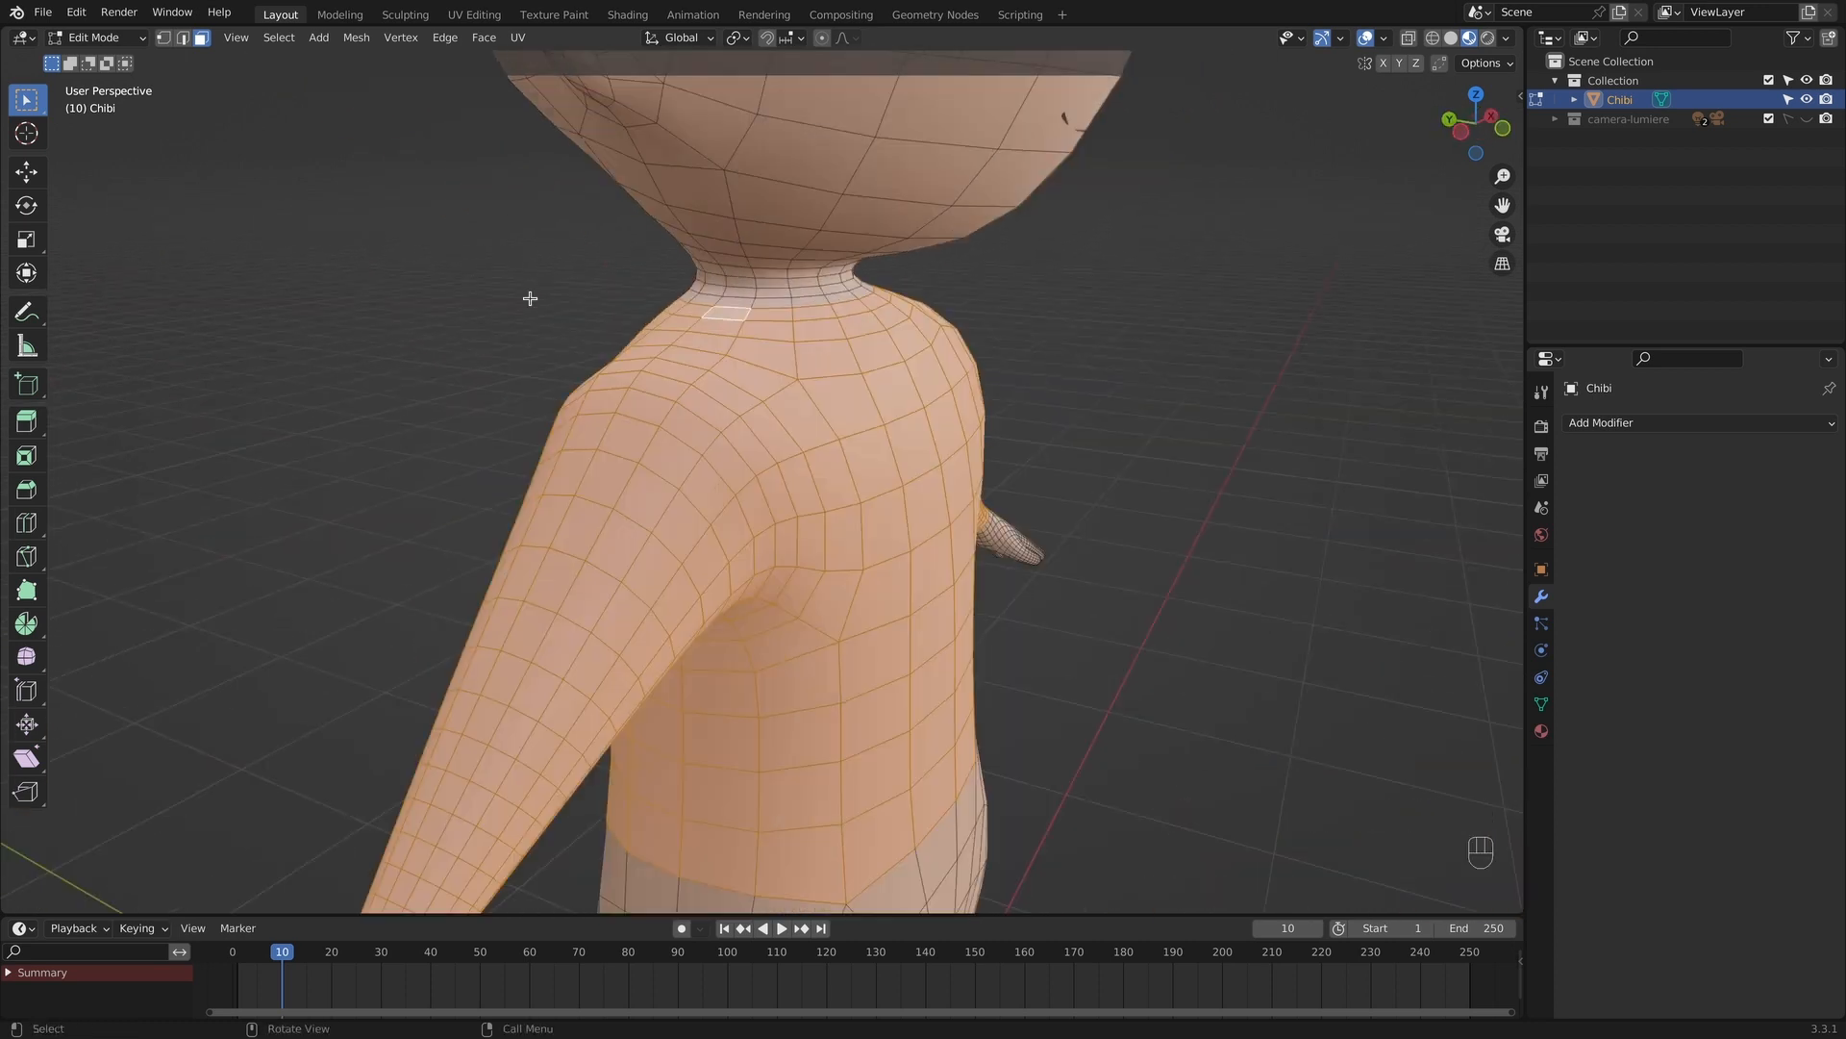
scroll(530, 298, right, 10)
Duplicate the selected shirt faces in place, then select the whole mesh and separate it by loose parts.
super+scroll(530, 298, down, 4)
super+scroll(529, 298, down, 5)
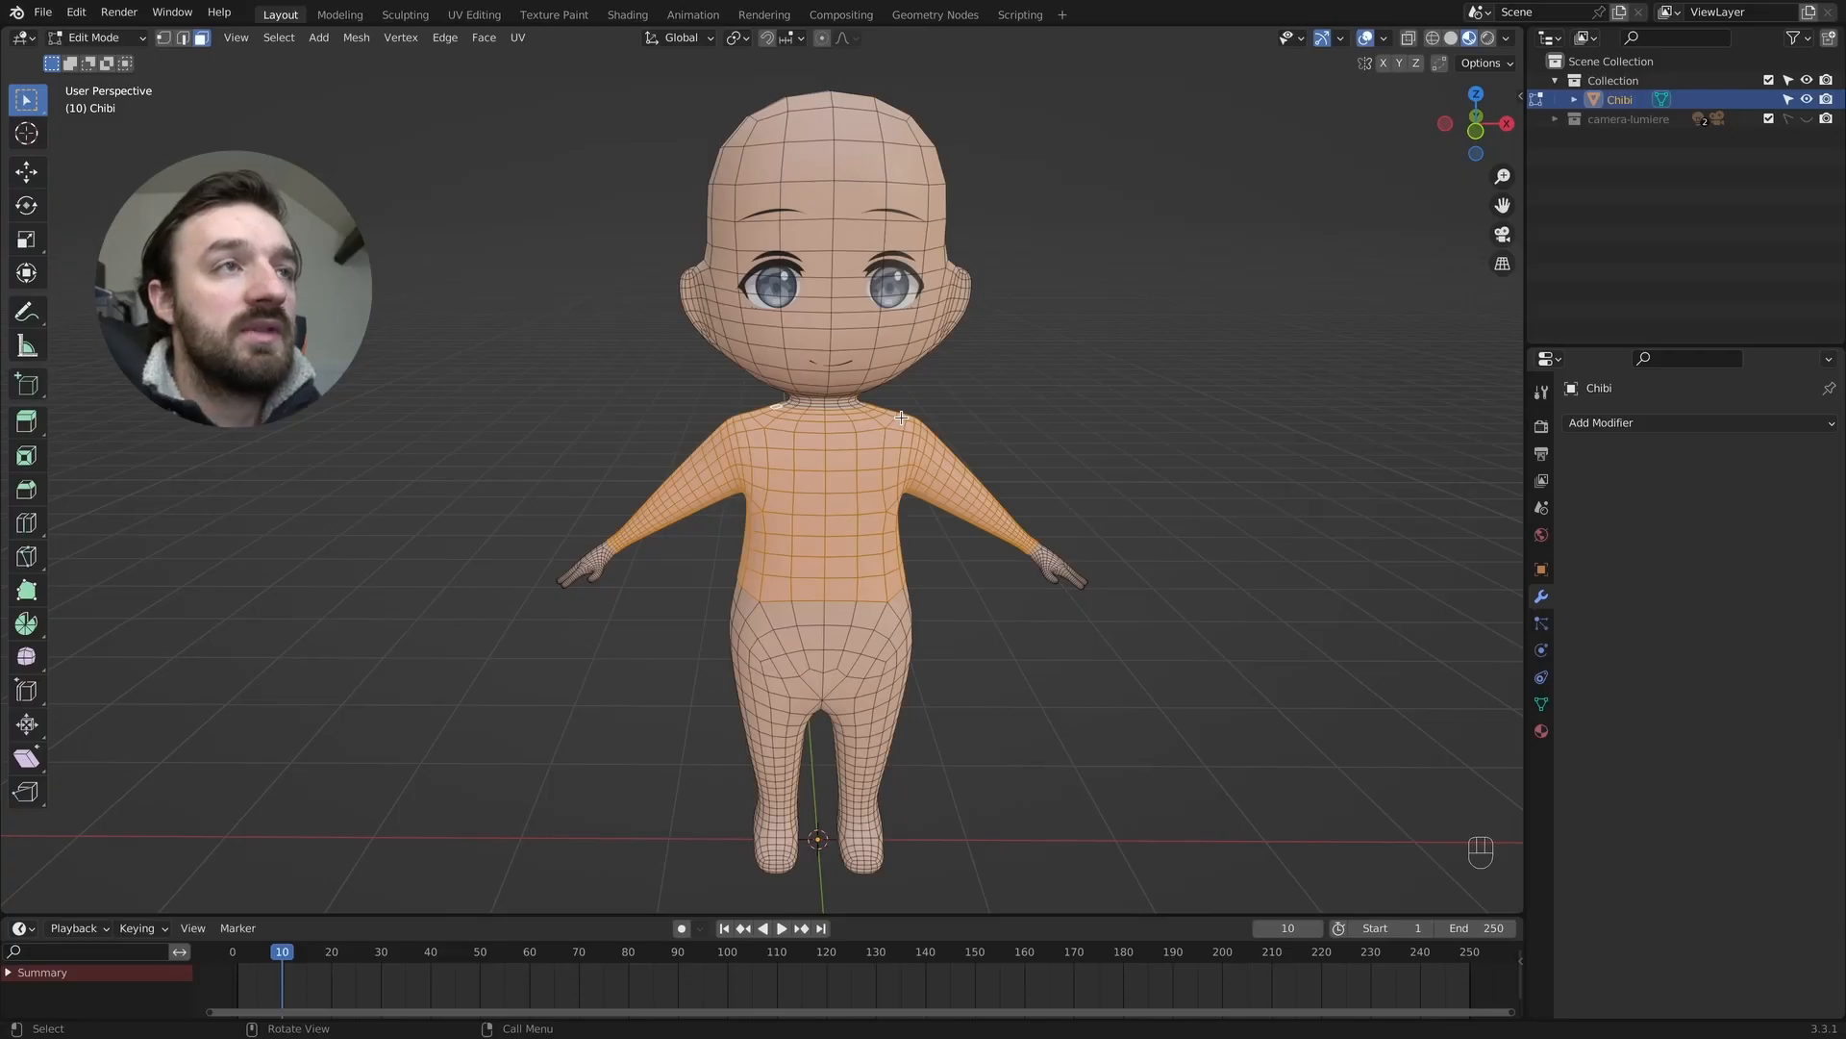
key(shift+d)
click(852, 490)
key(a)
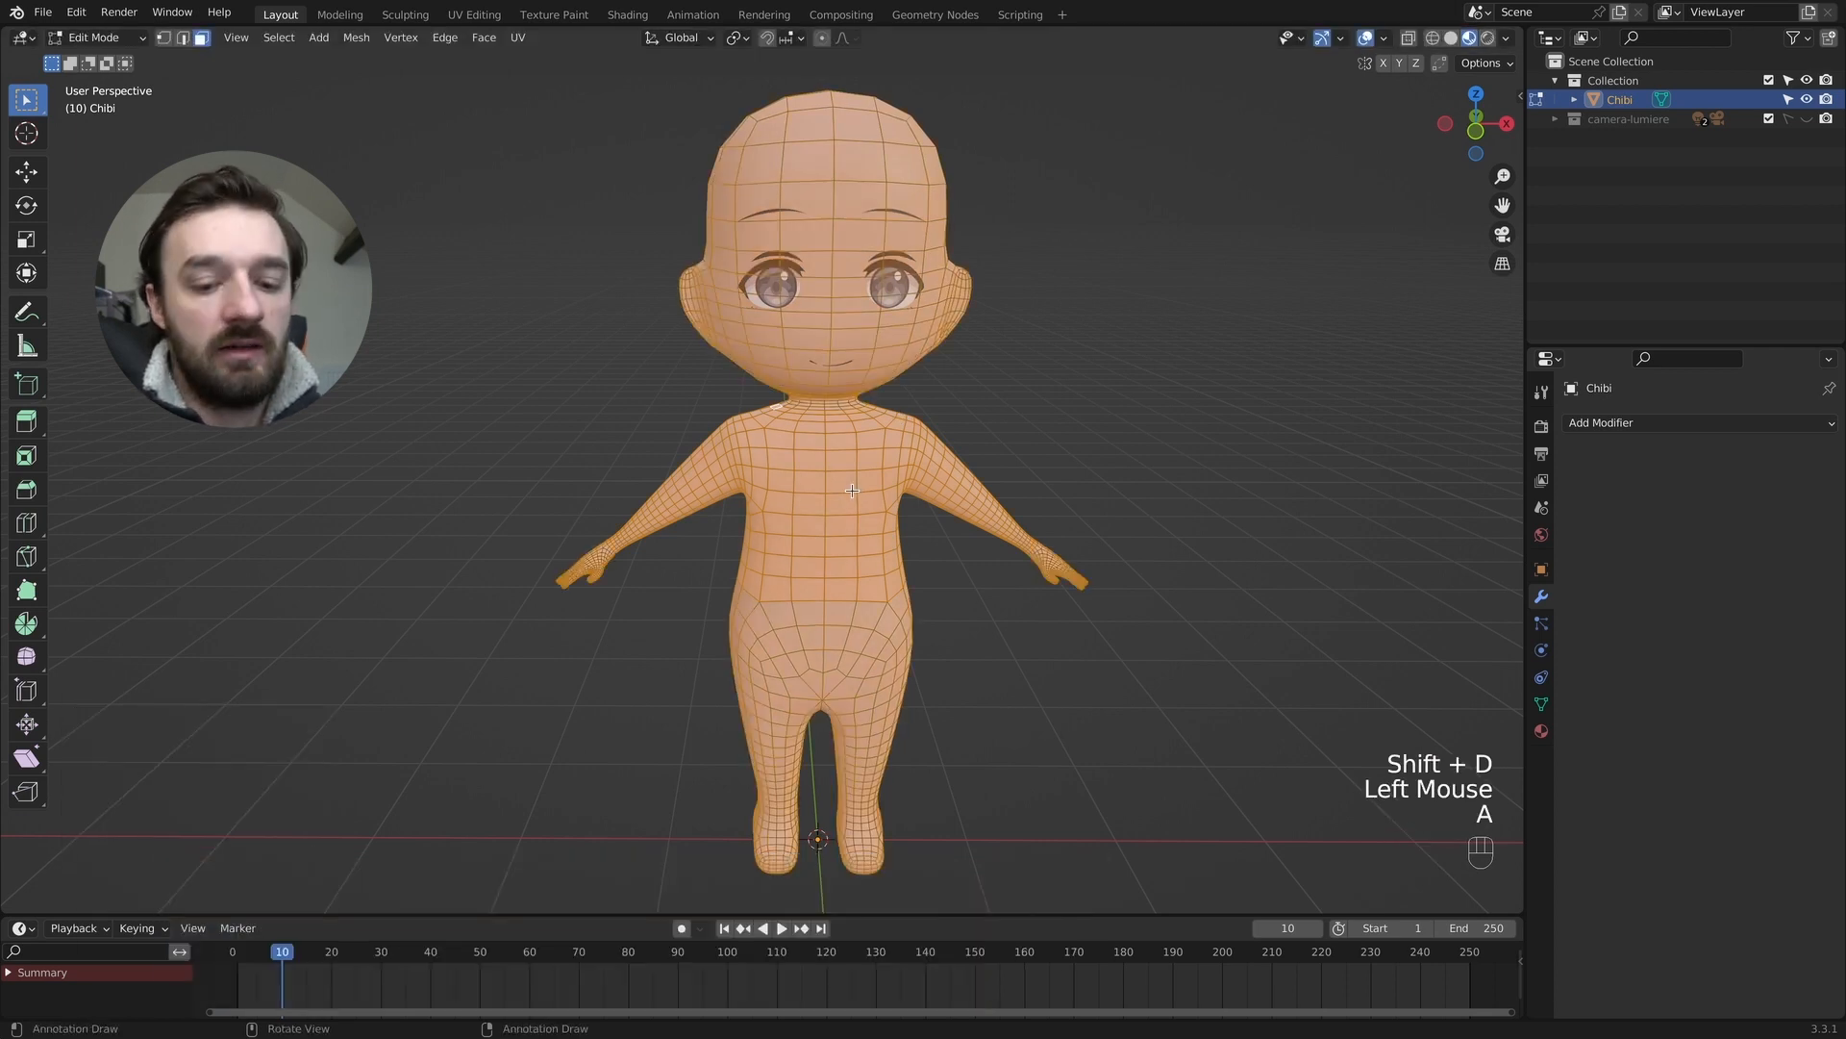
key(p)
click(852, 490)
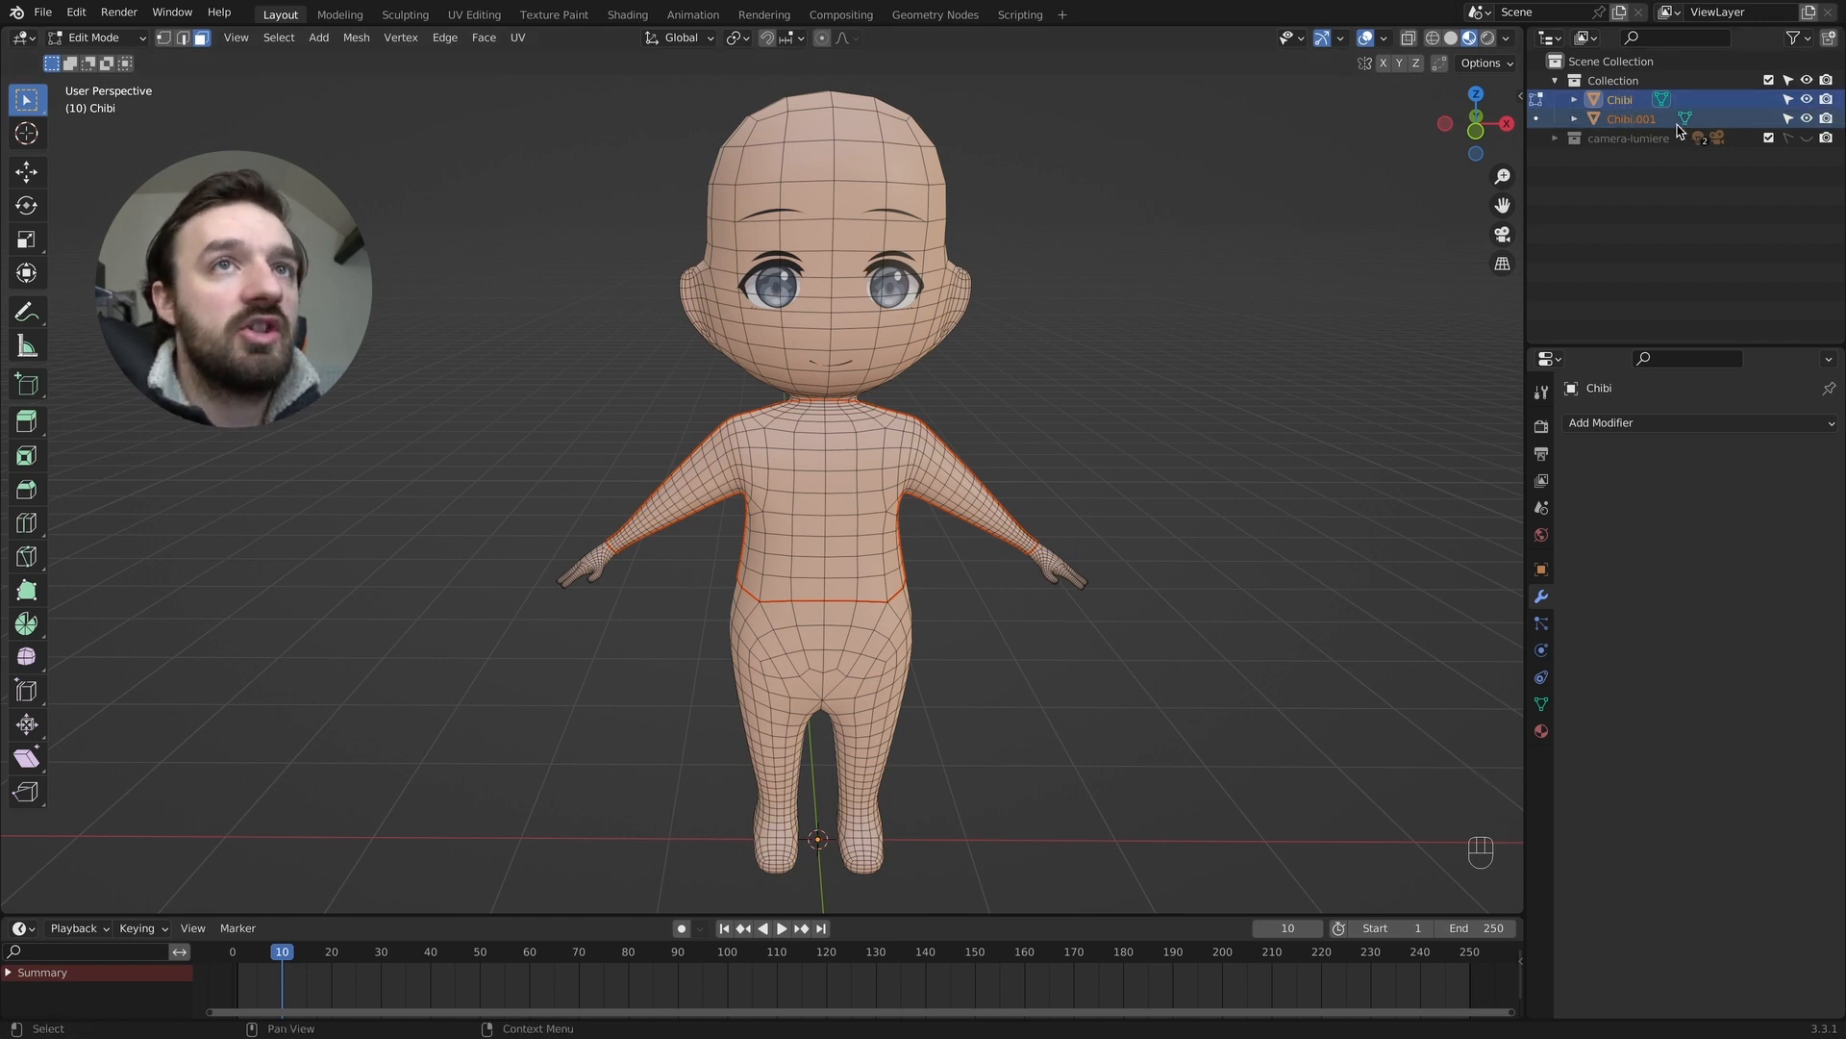
Rename the separated shirt object "chemise".
double_click(1632, 119)
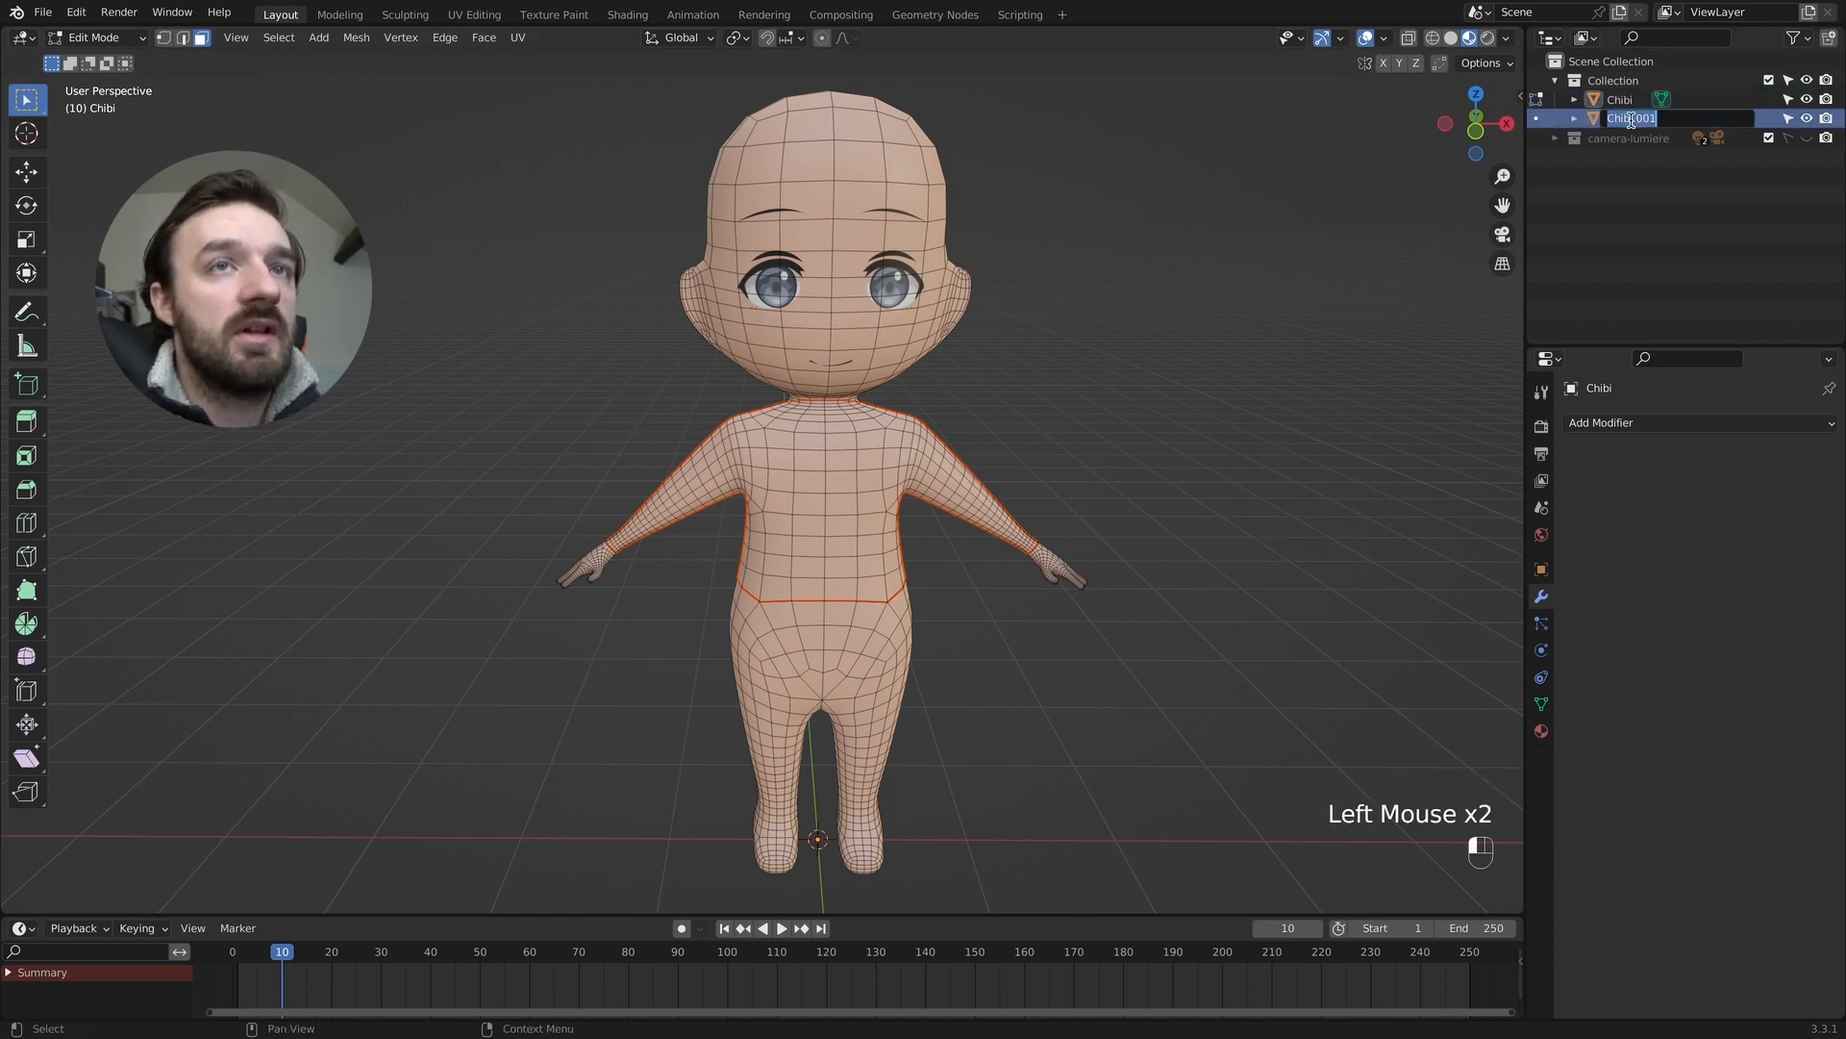
text(che)
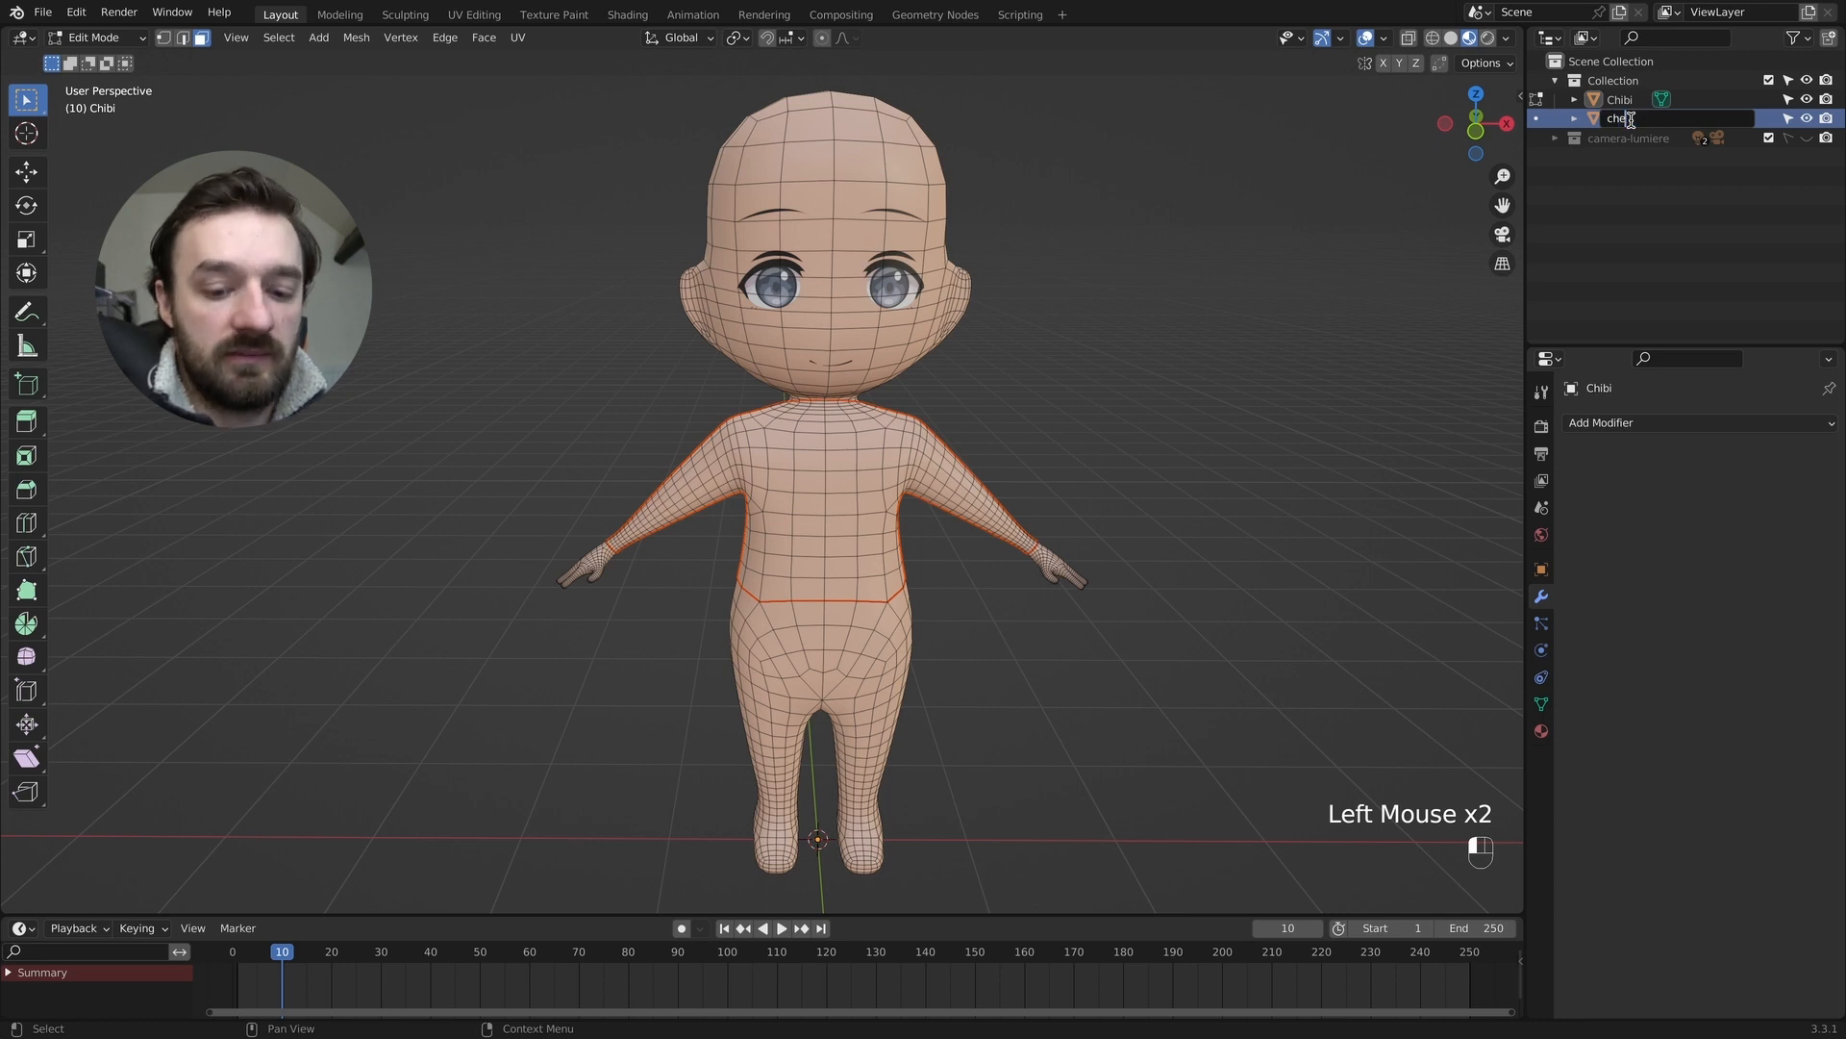
text(mise)
key(Return)
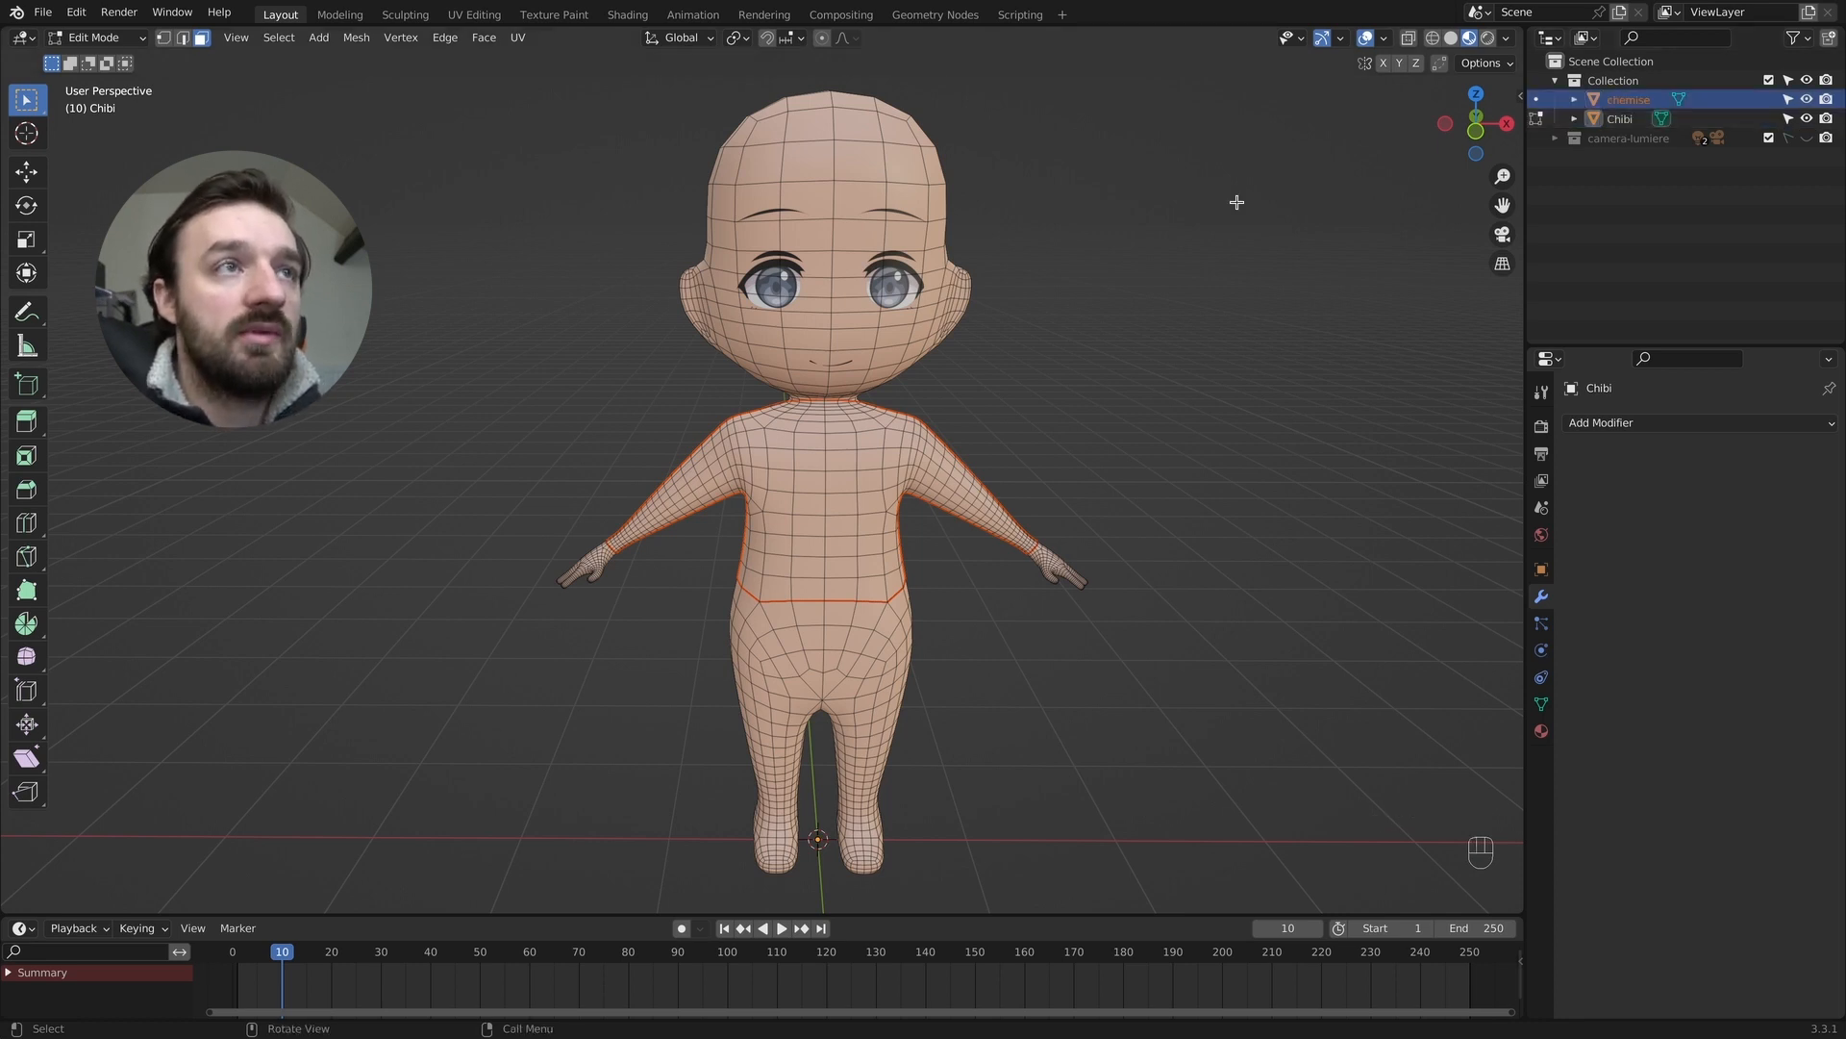
Switch from editing the Chibi body to editing the chemise object and select all of its faces.
key(Tab)
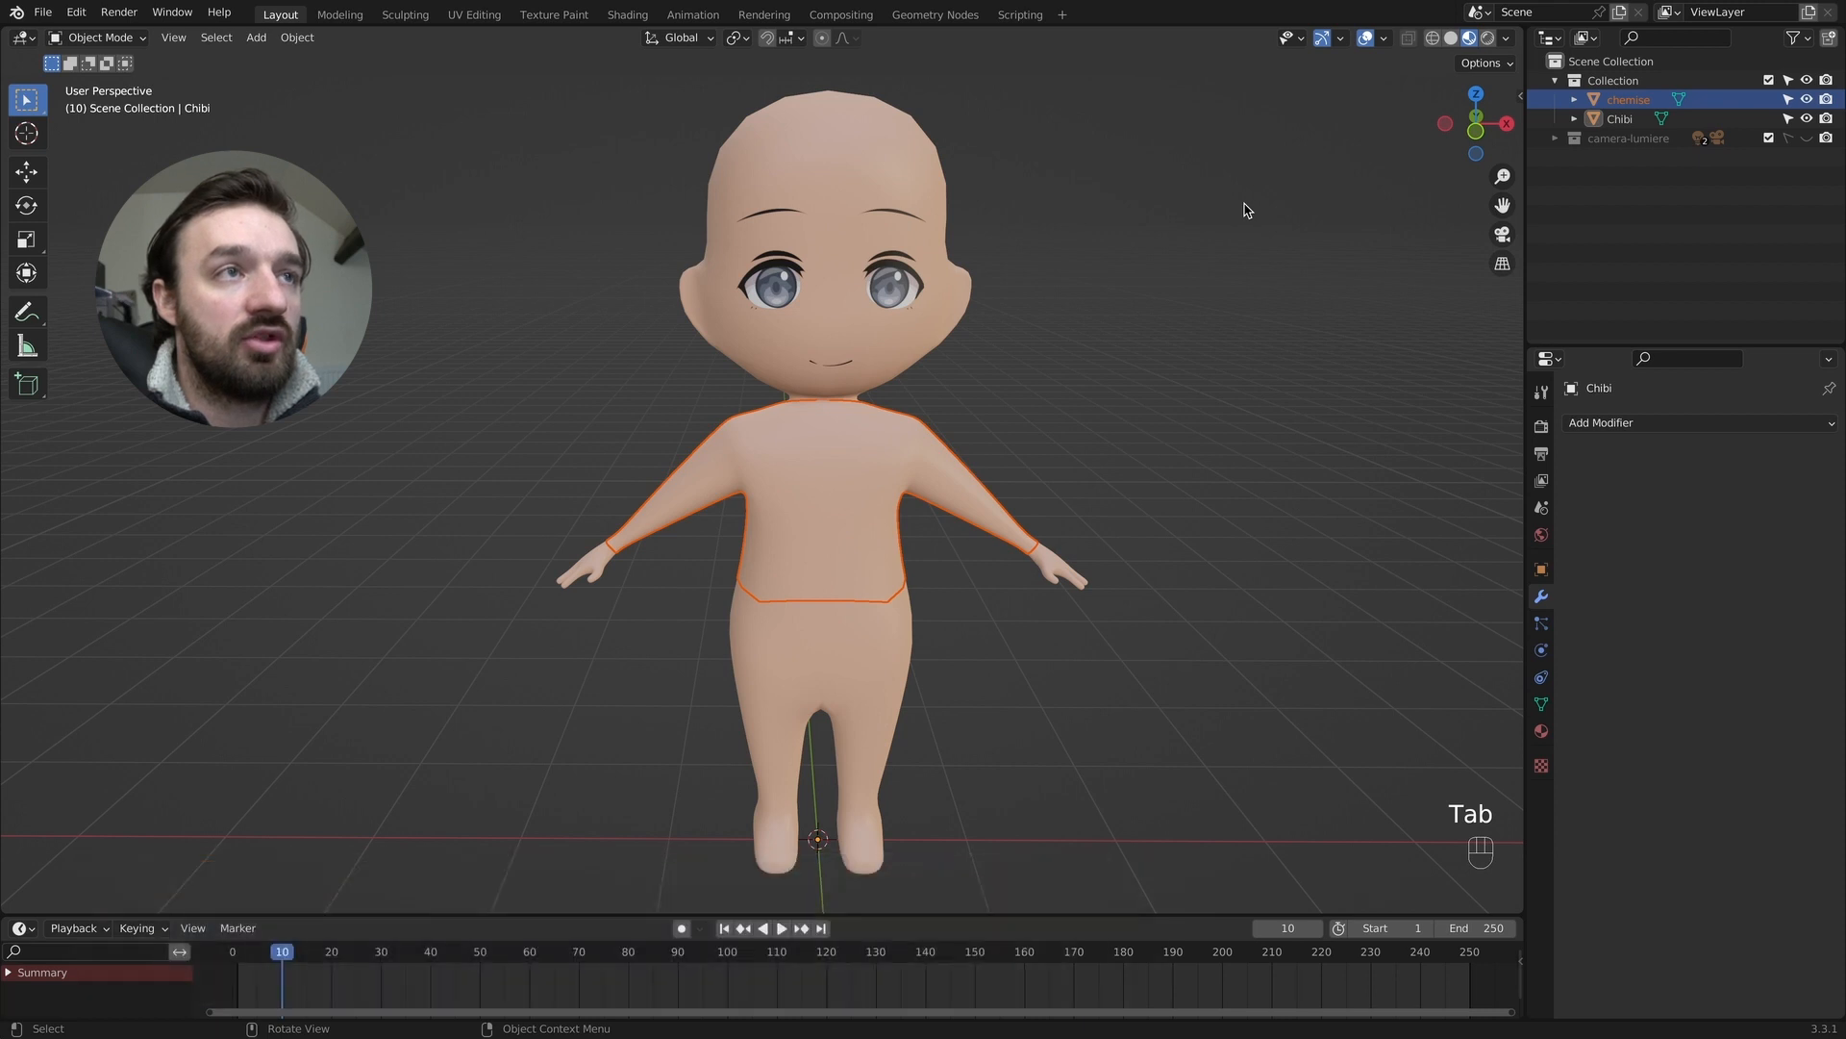
click(1245, 209)
click(1616, 101)
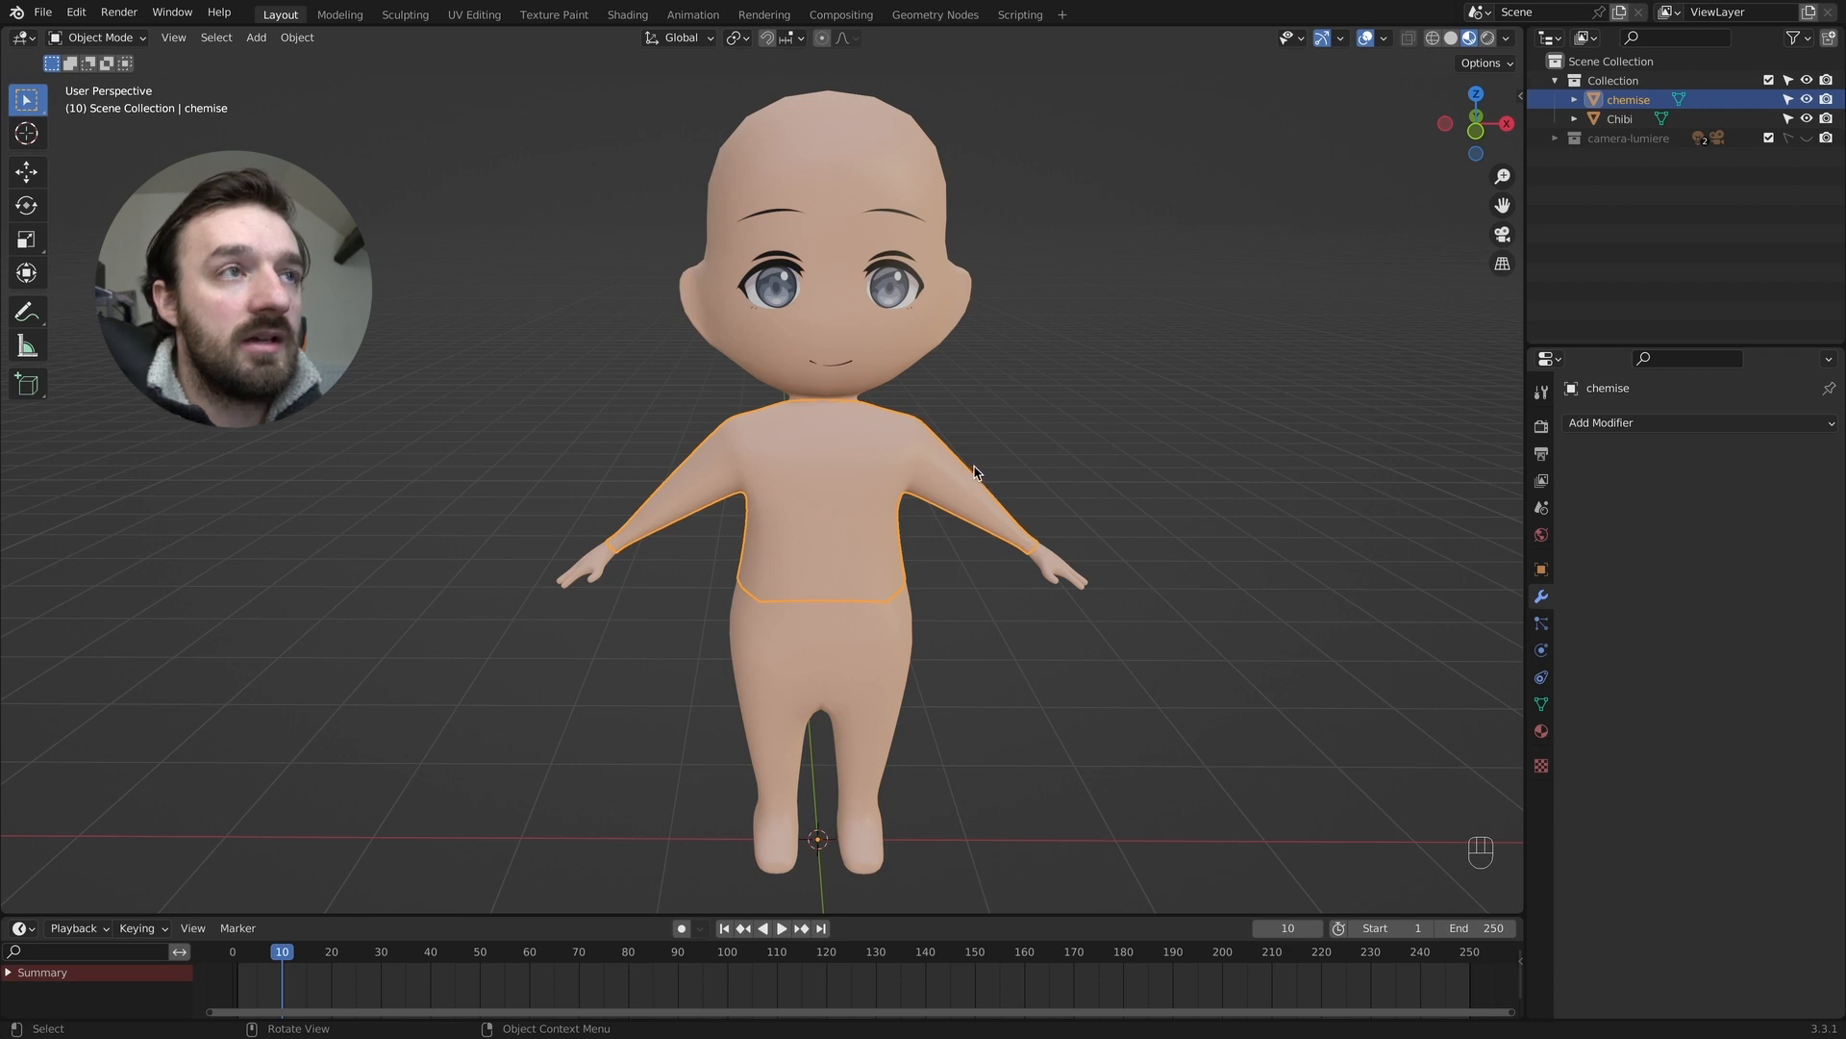
key(Tab)
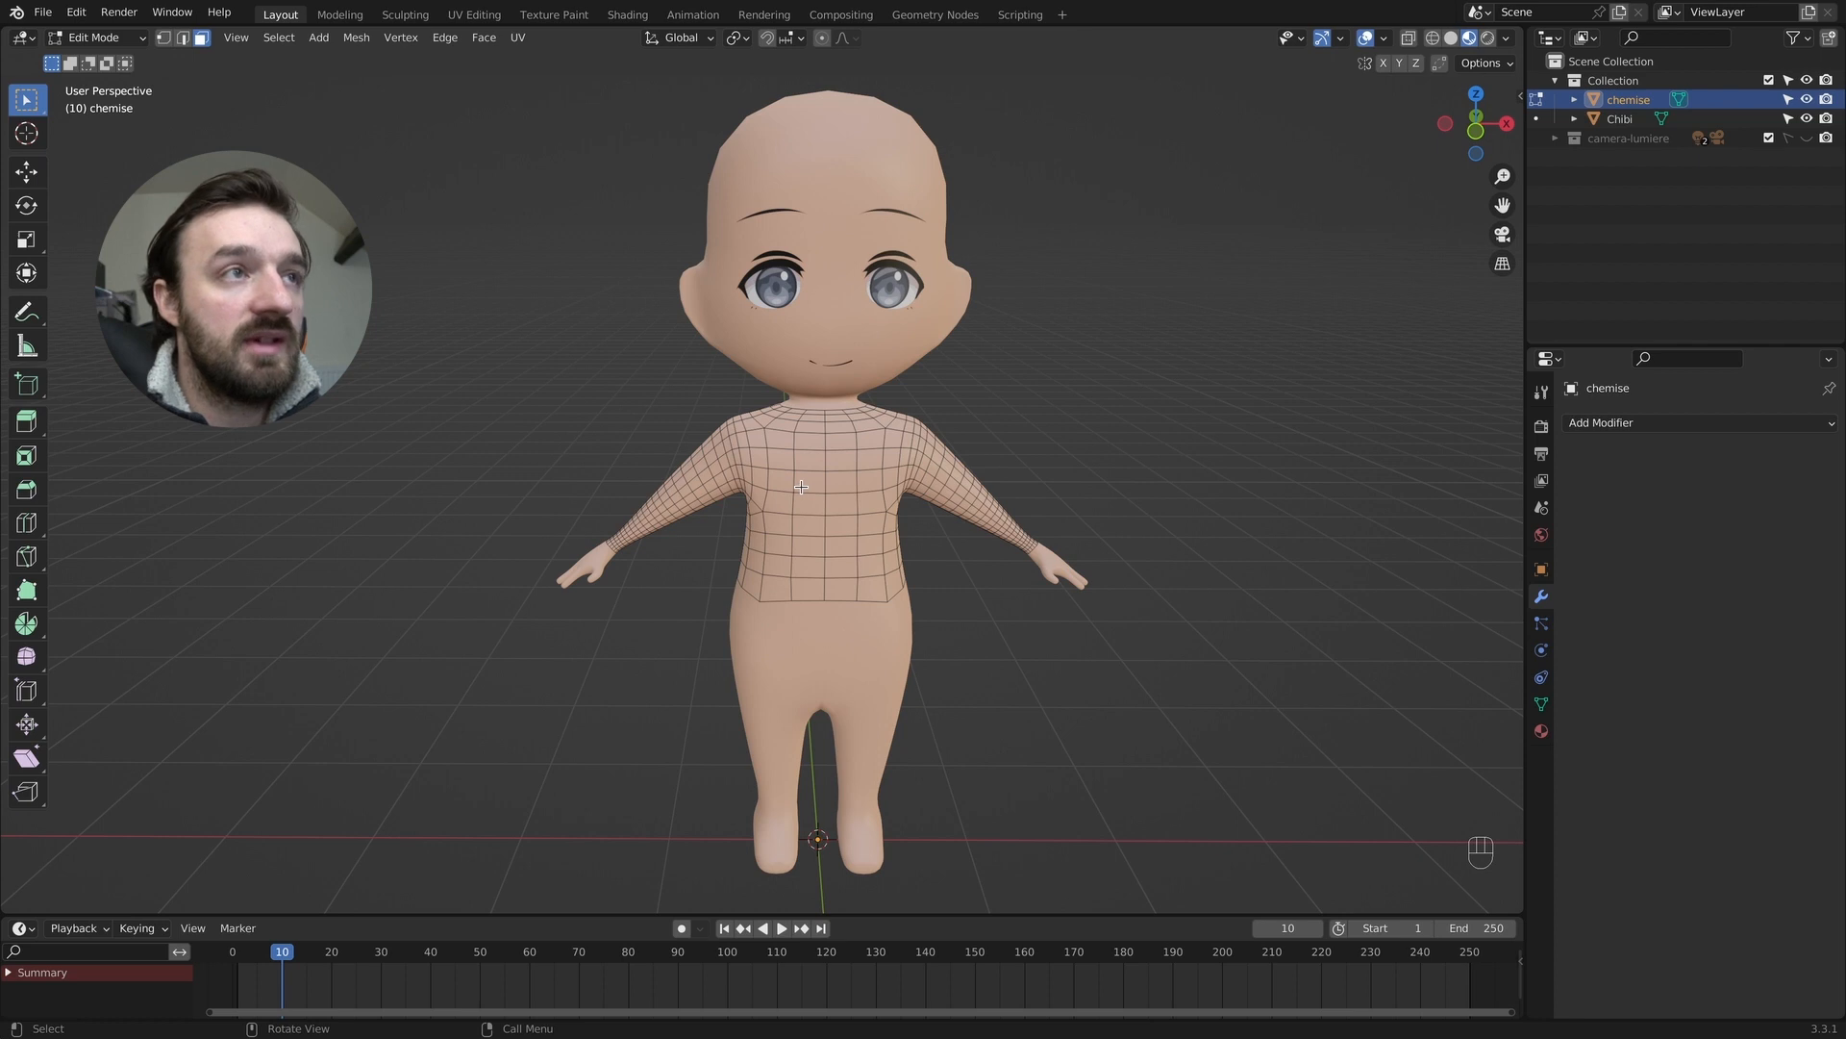
key(a)
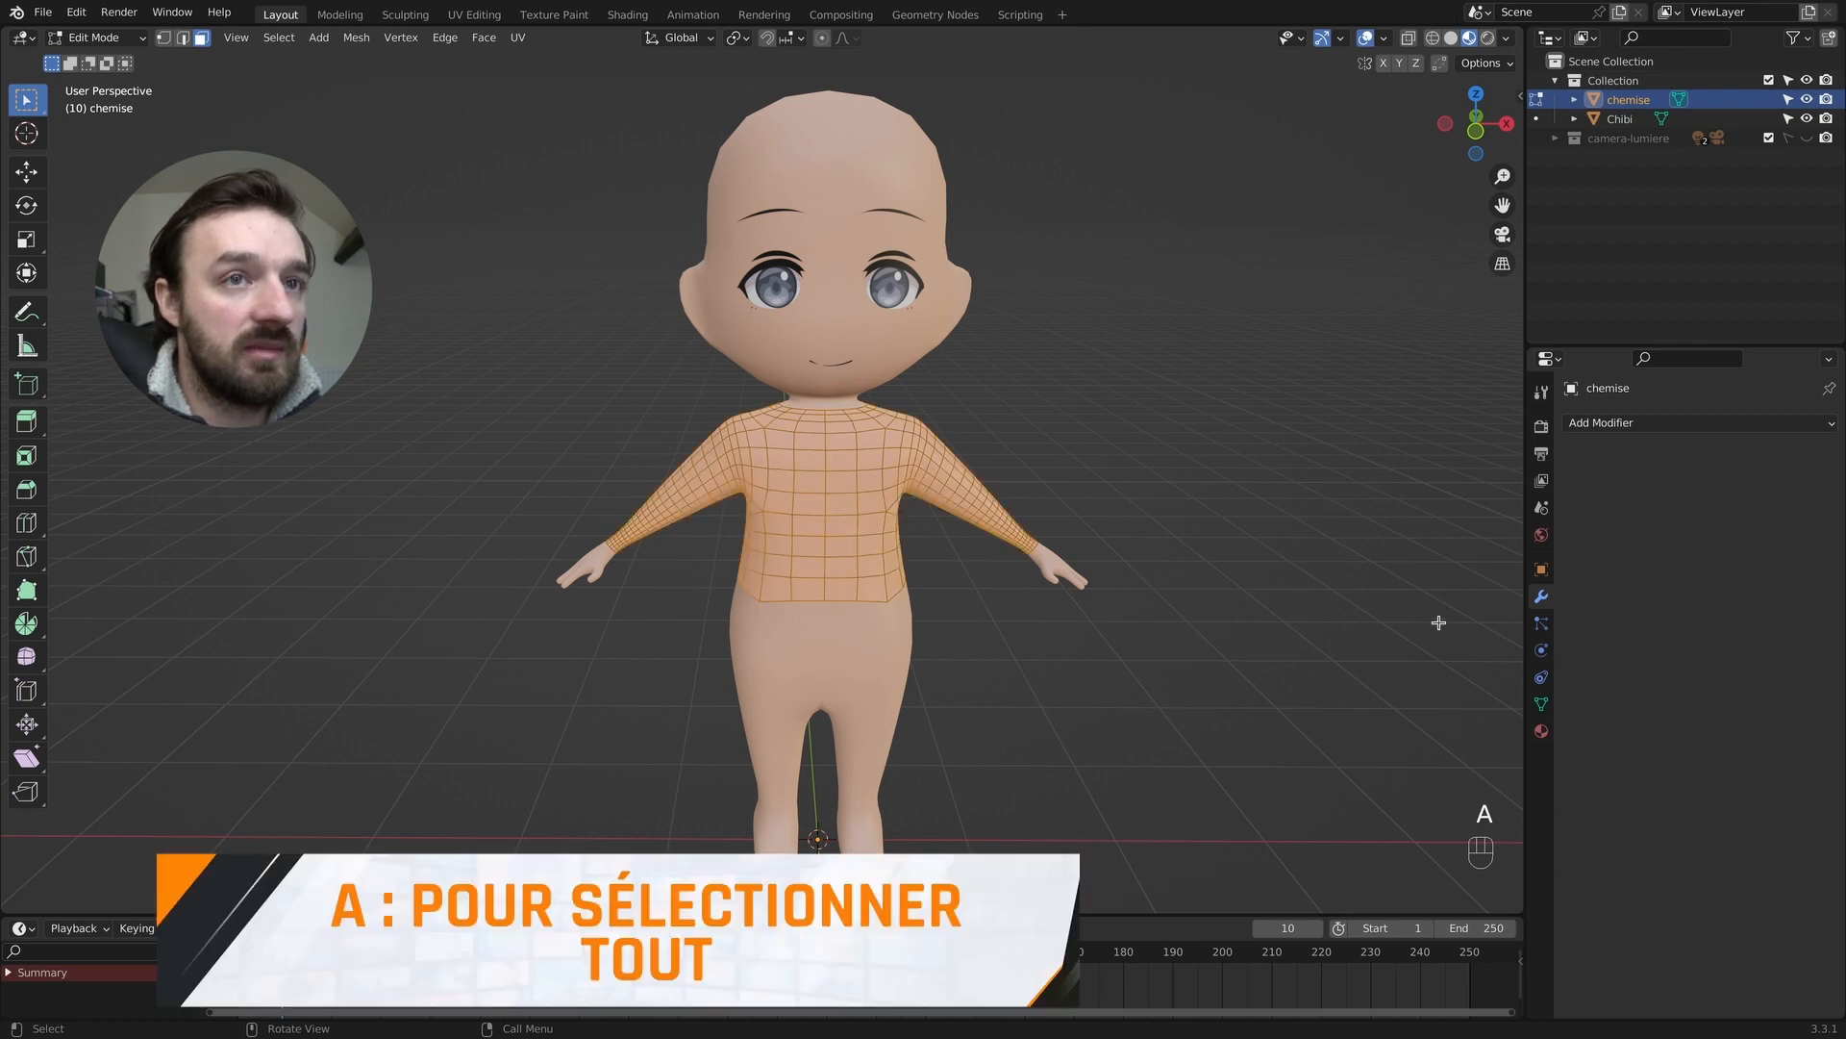
Add a material slot with a new material named "chemise", assign it to the selected faces and leave mesh editing.
click(1542, 731)
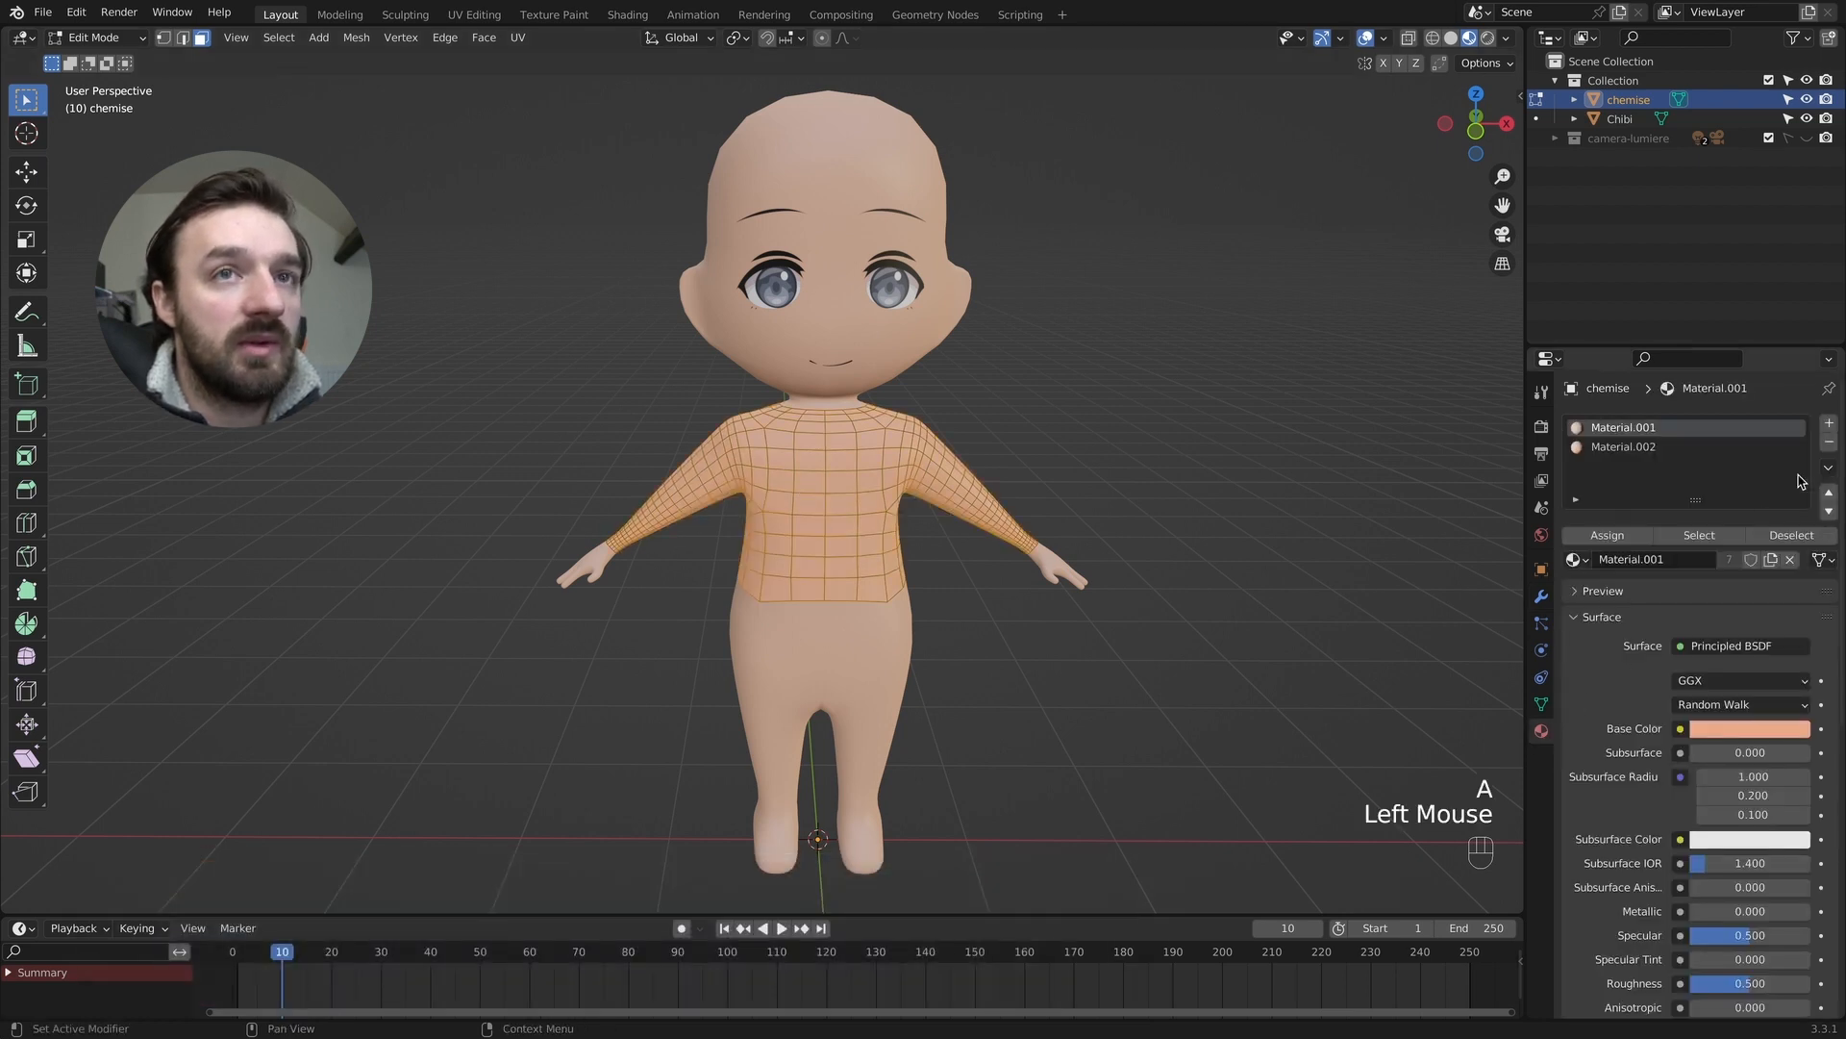
click(1830, 426)
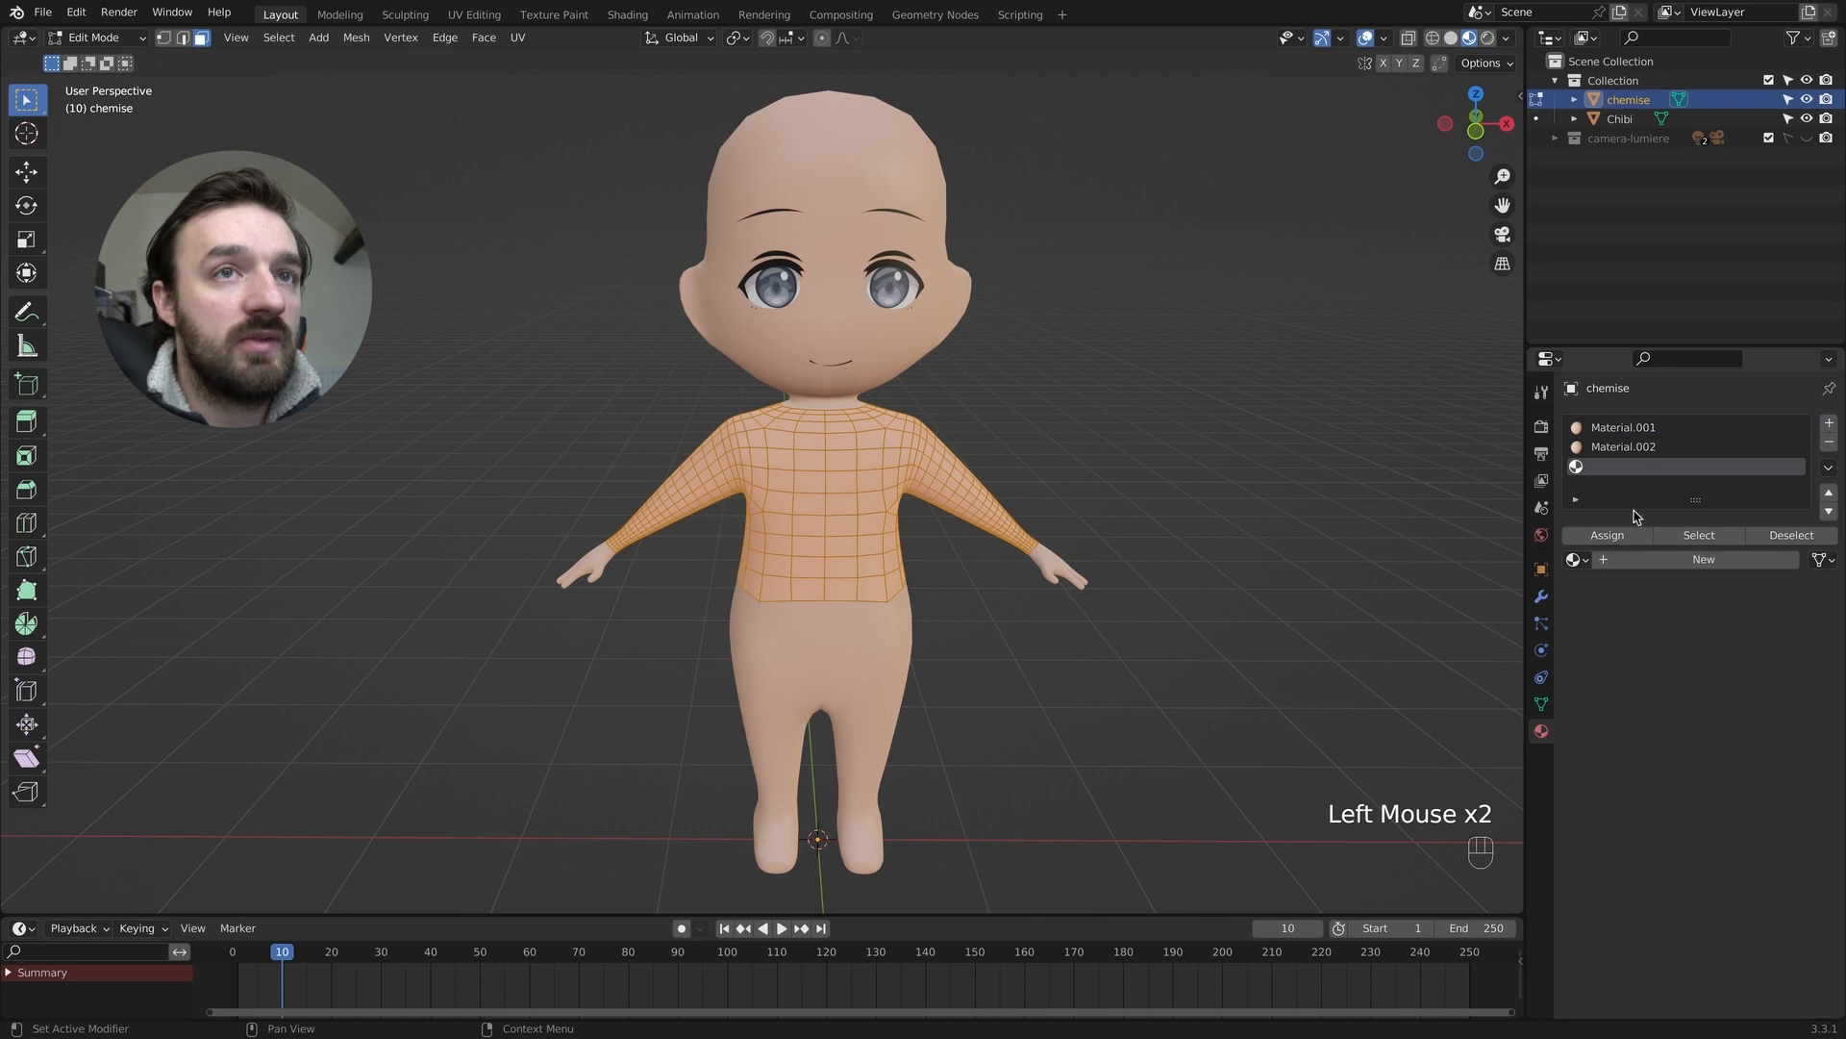
click(1640, 559)
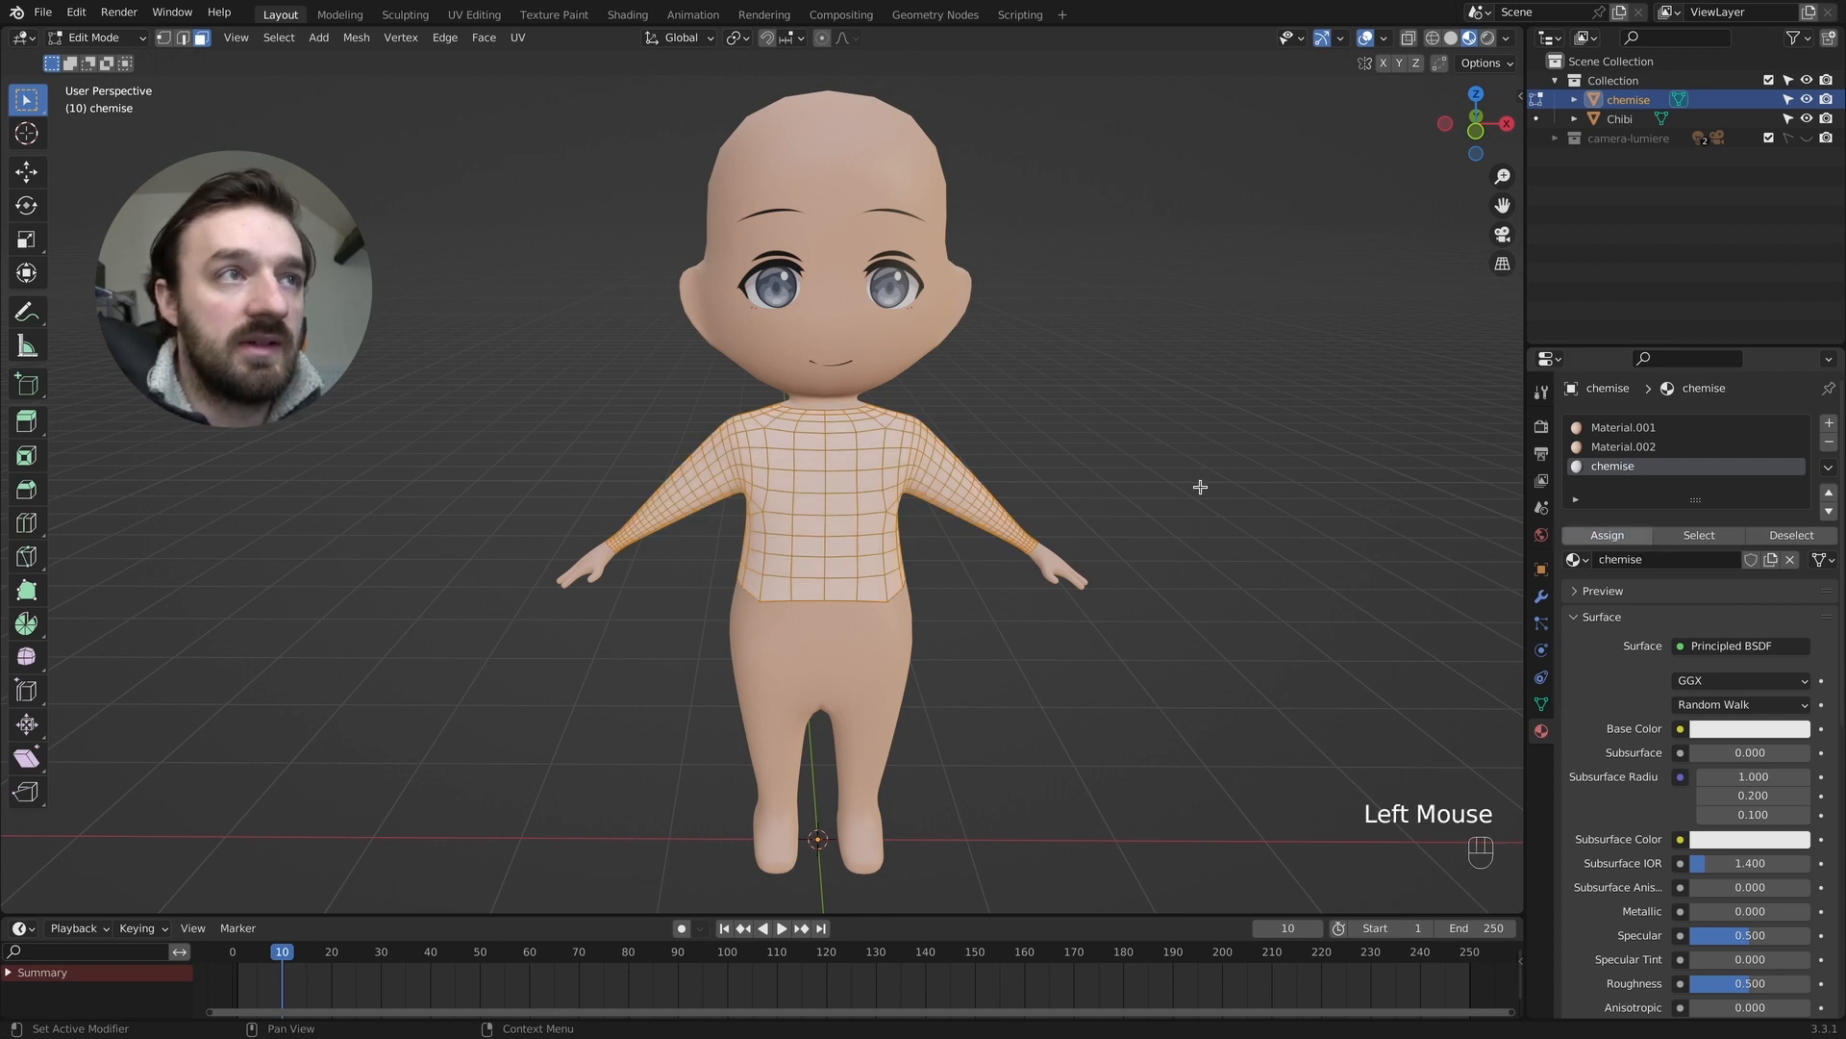
key(Tab)
Bevel the vertical edge loop at the centre front of the chemise with two segments, about 0.018 m wide.
scroll(904, 512, up, 2)
middle_drag(903, 510, 904, 510)
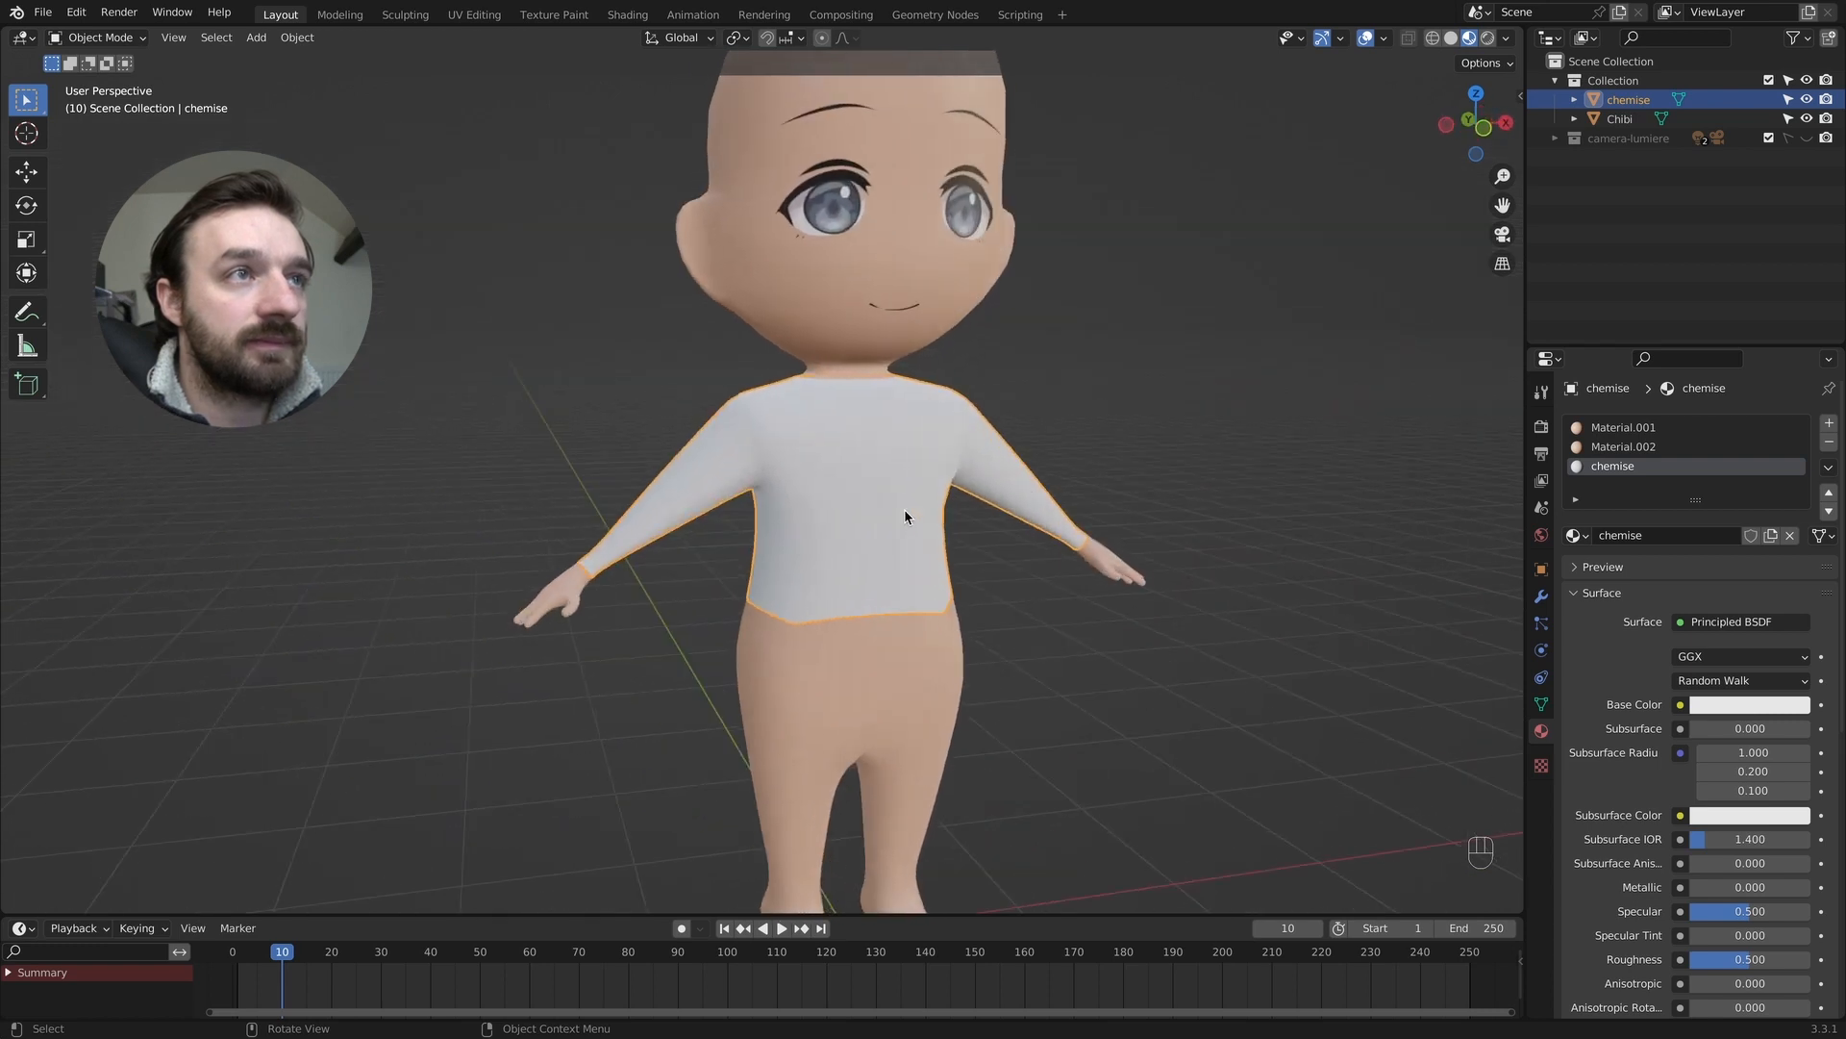
key(Tab)
click(864, 394)
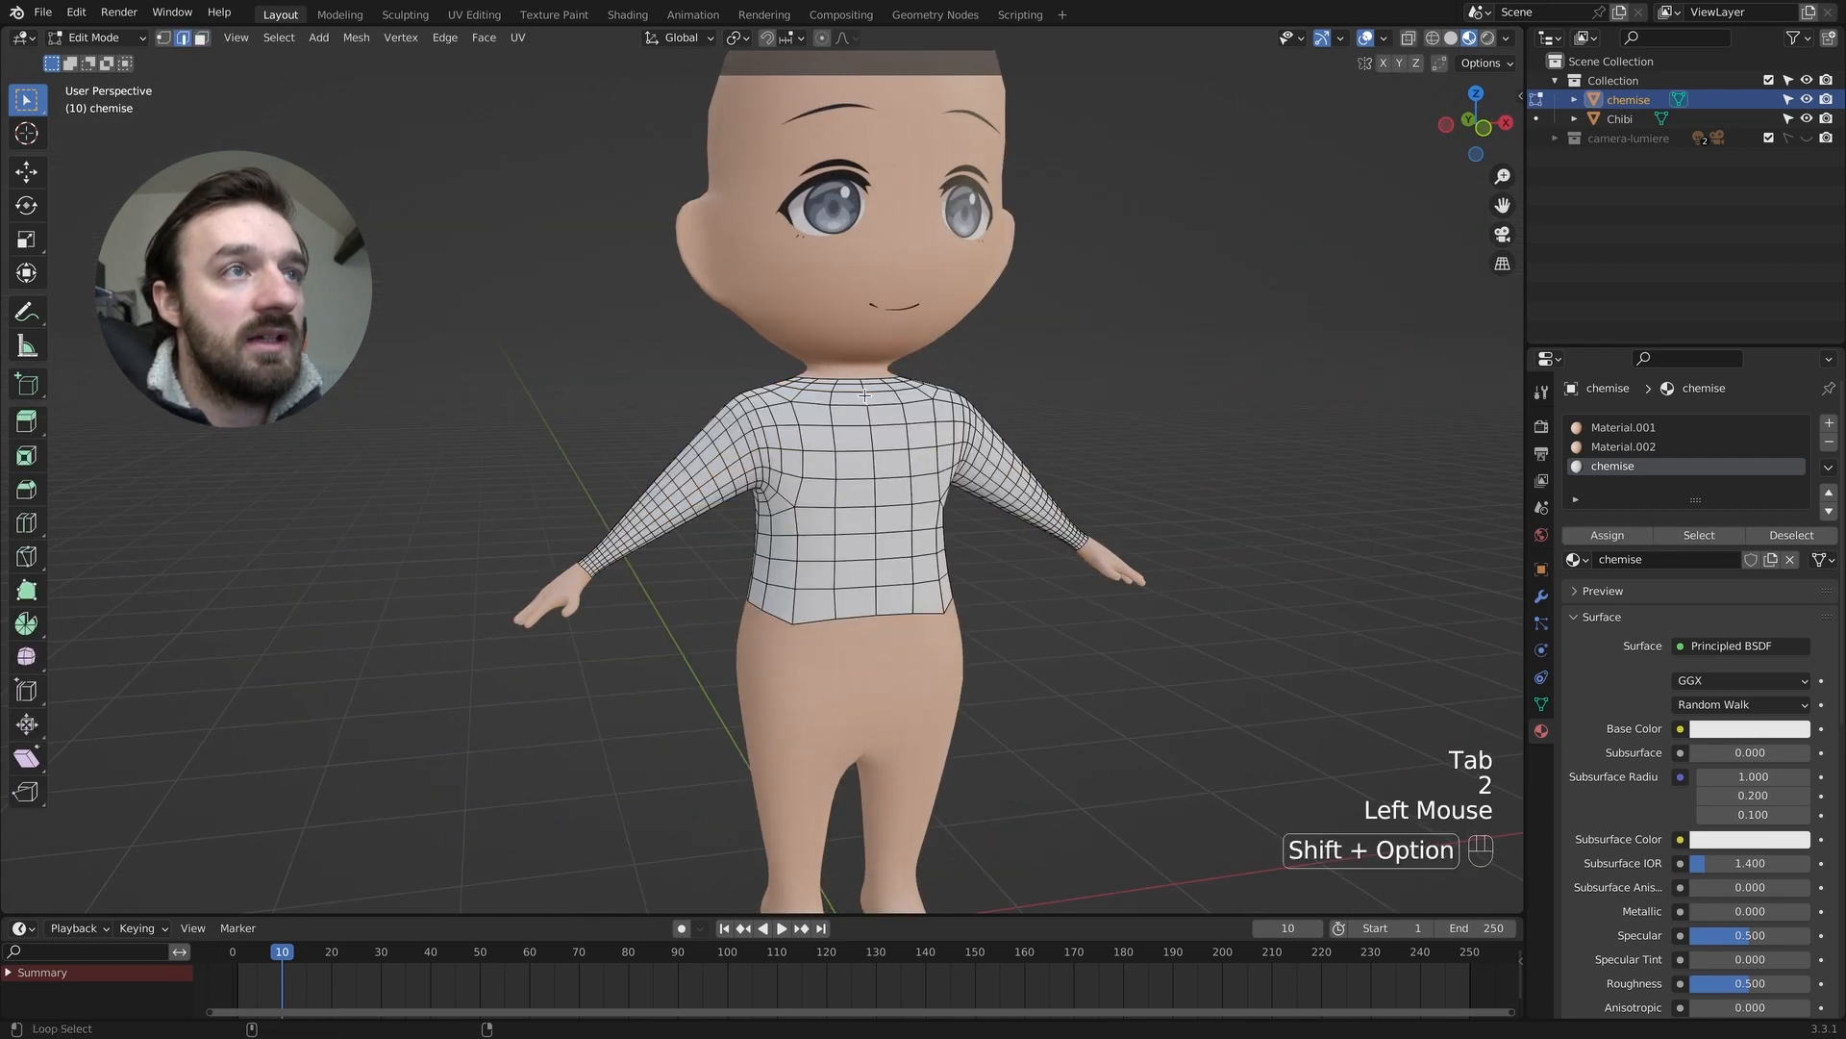
alt+shift+click(868, 399)
alt+shift+click(873, 404)
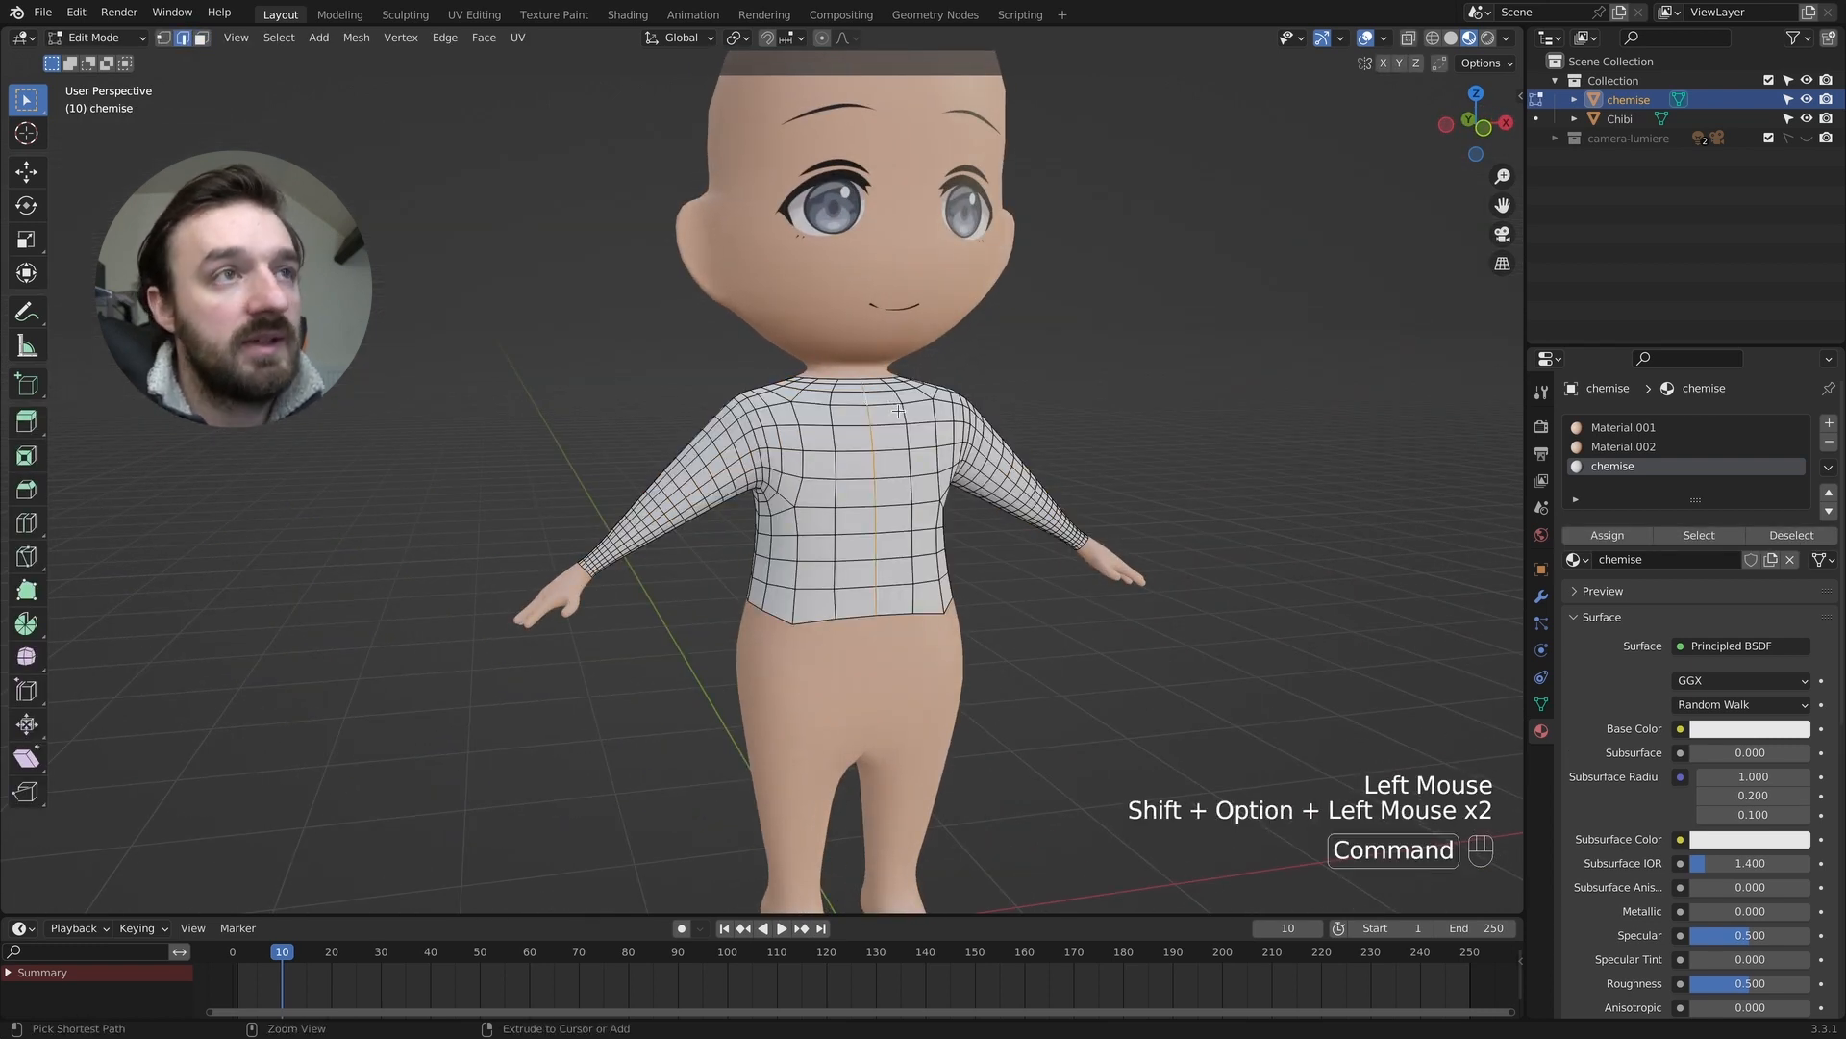
key(super+b)
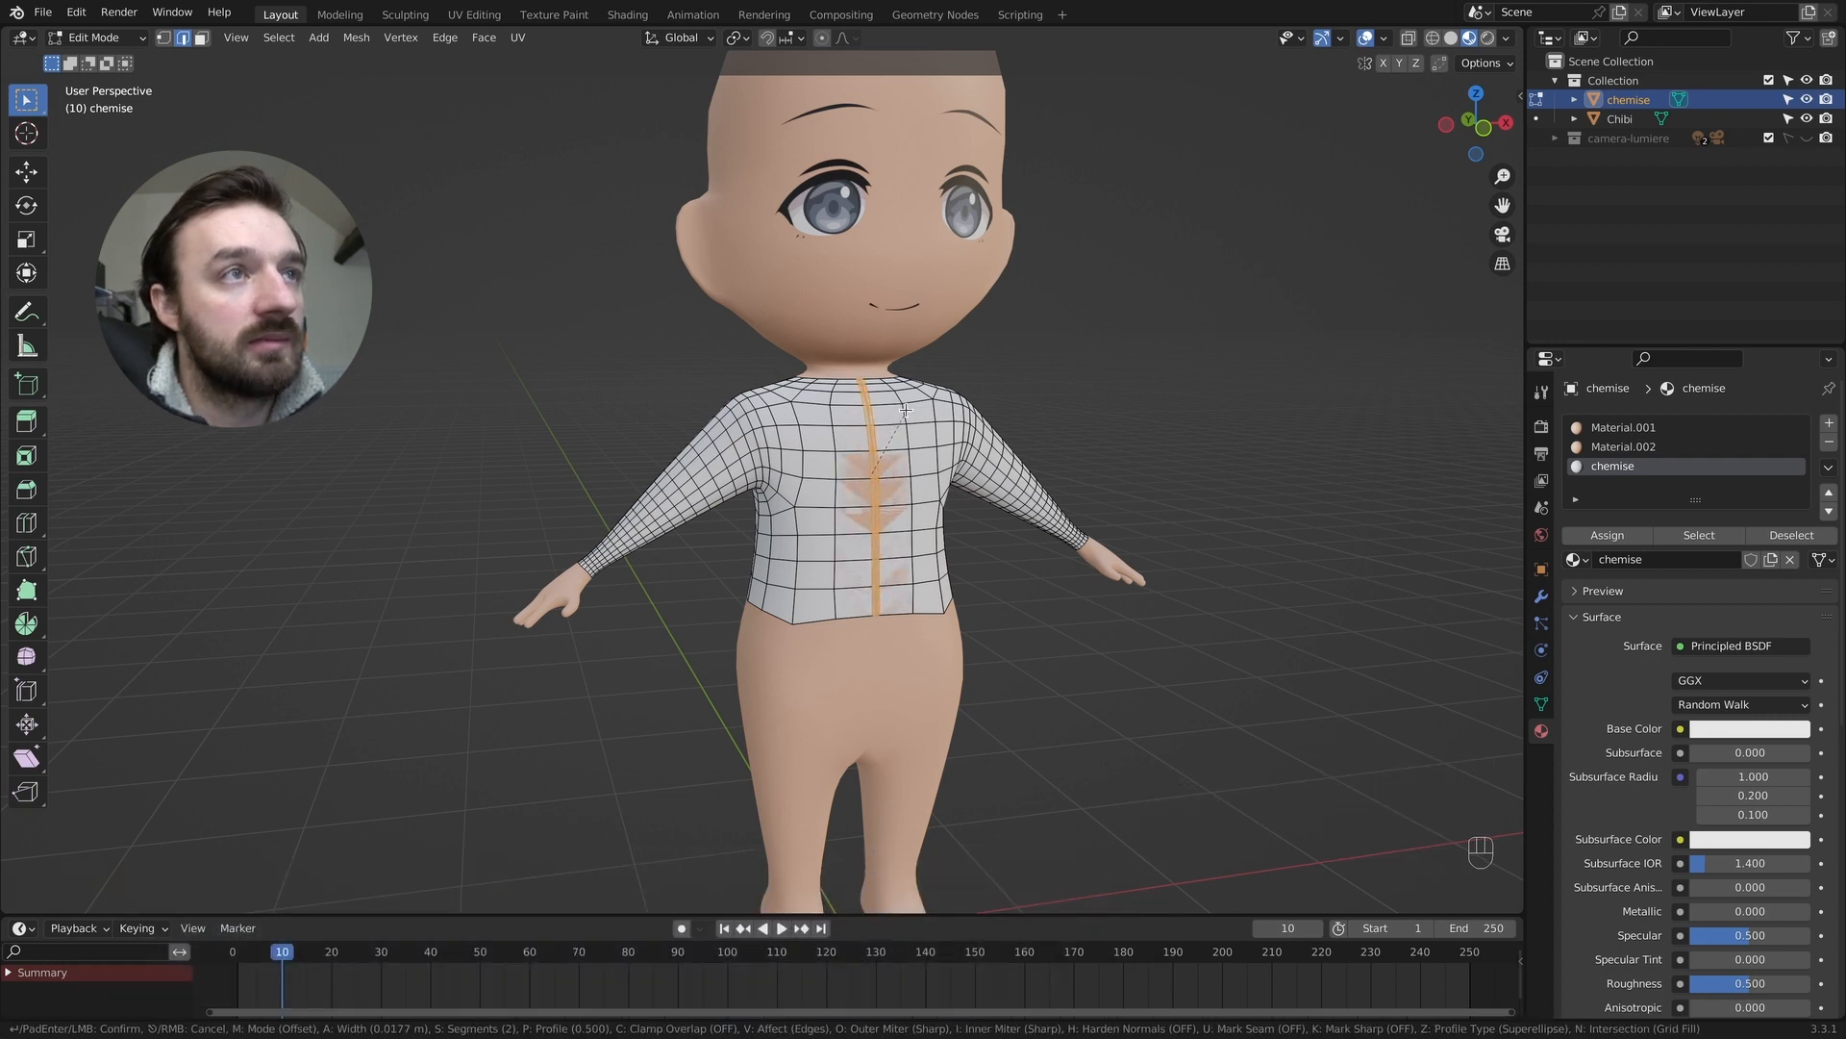
click(906, 410)
Delete the vertices of the middle edge loop in the beveled strip to open the front of the chemise.
click(865, 398)
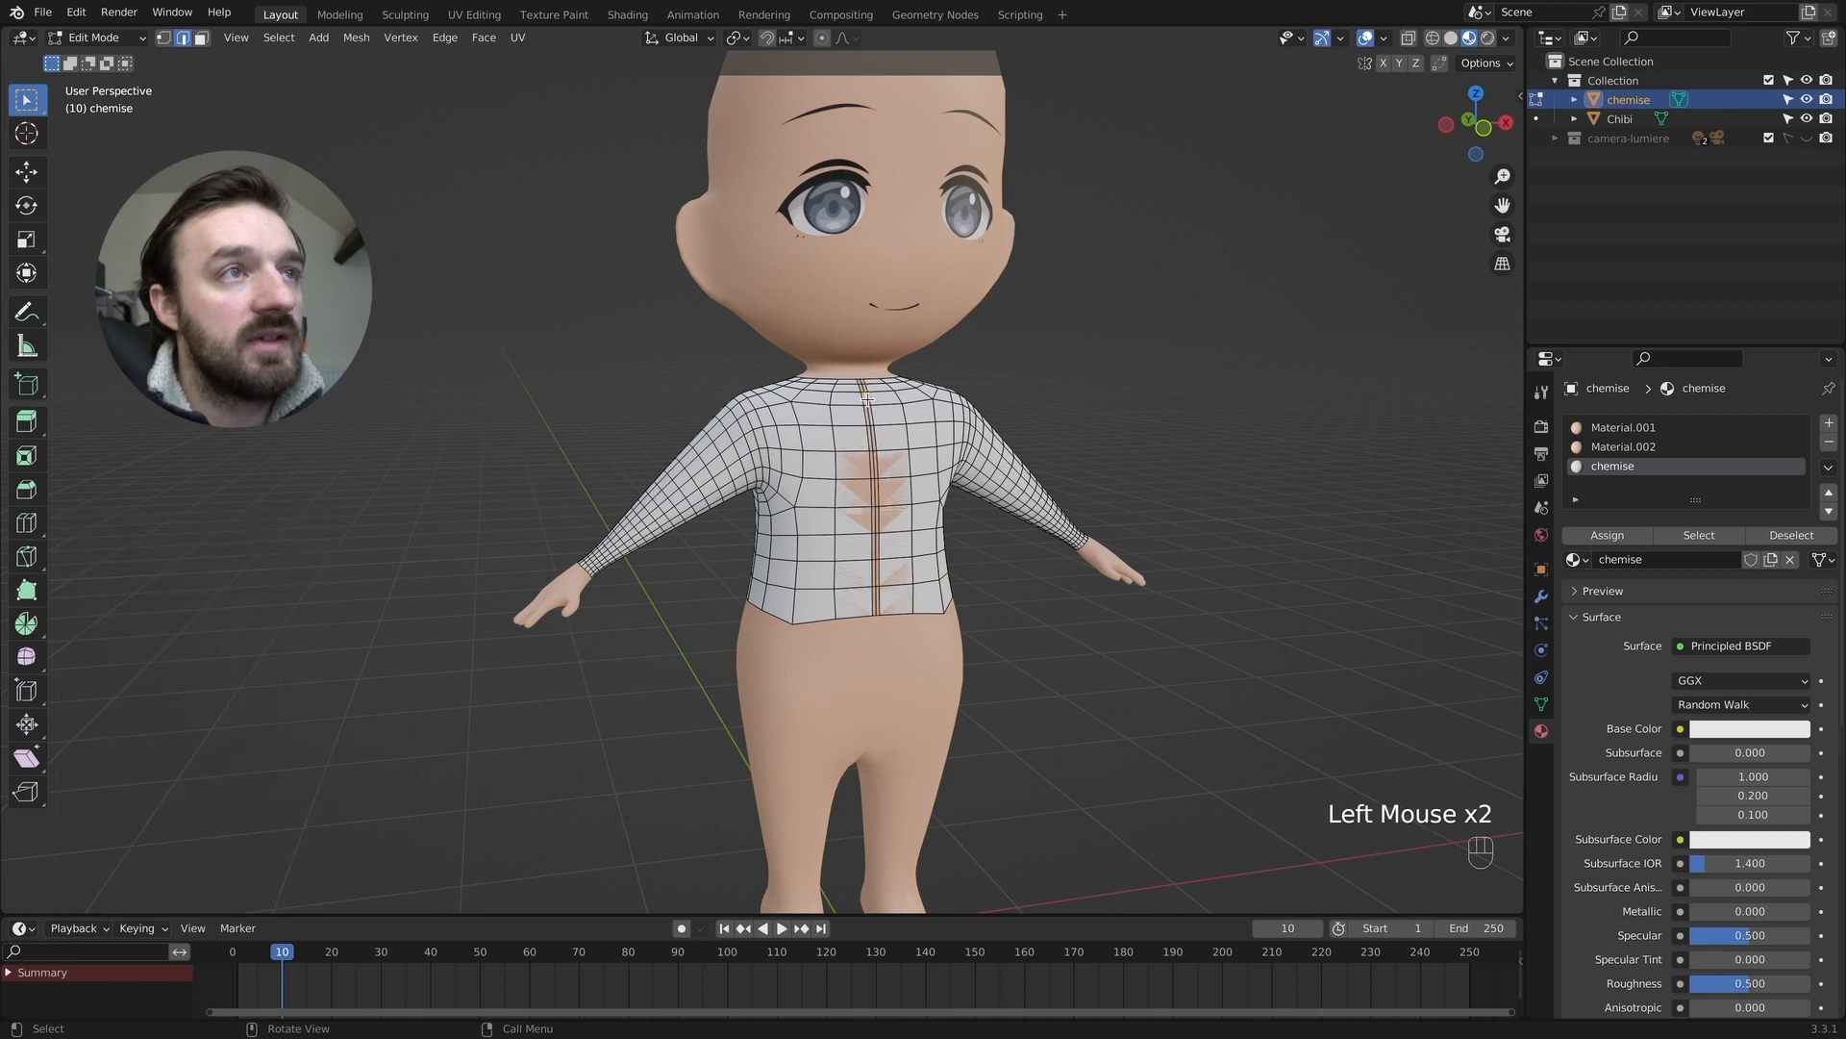
alt+shift+click(864, 398)
click(864, 398)
alt+shift+click(865, 397)
alt+shift+click(864, 397)
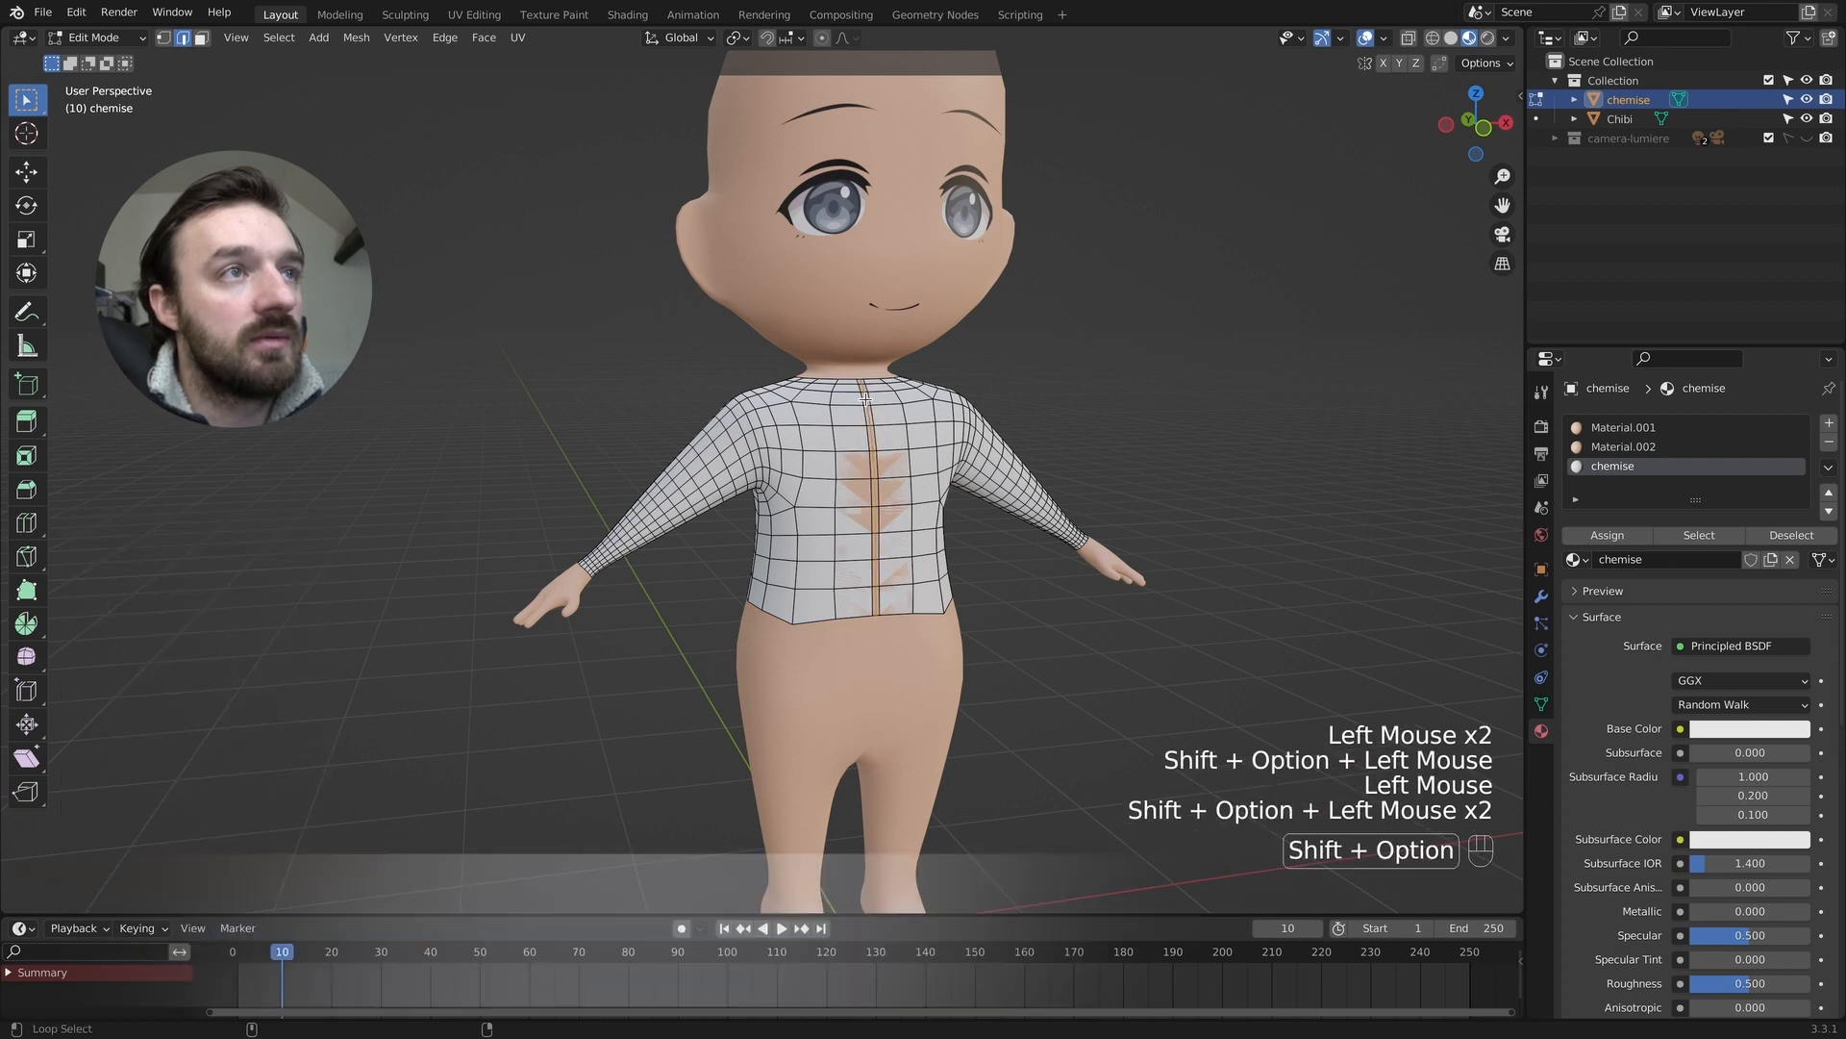
key(x)
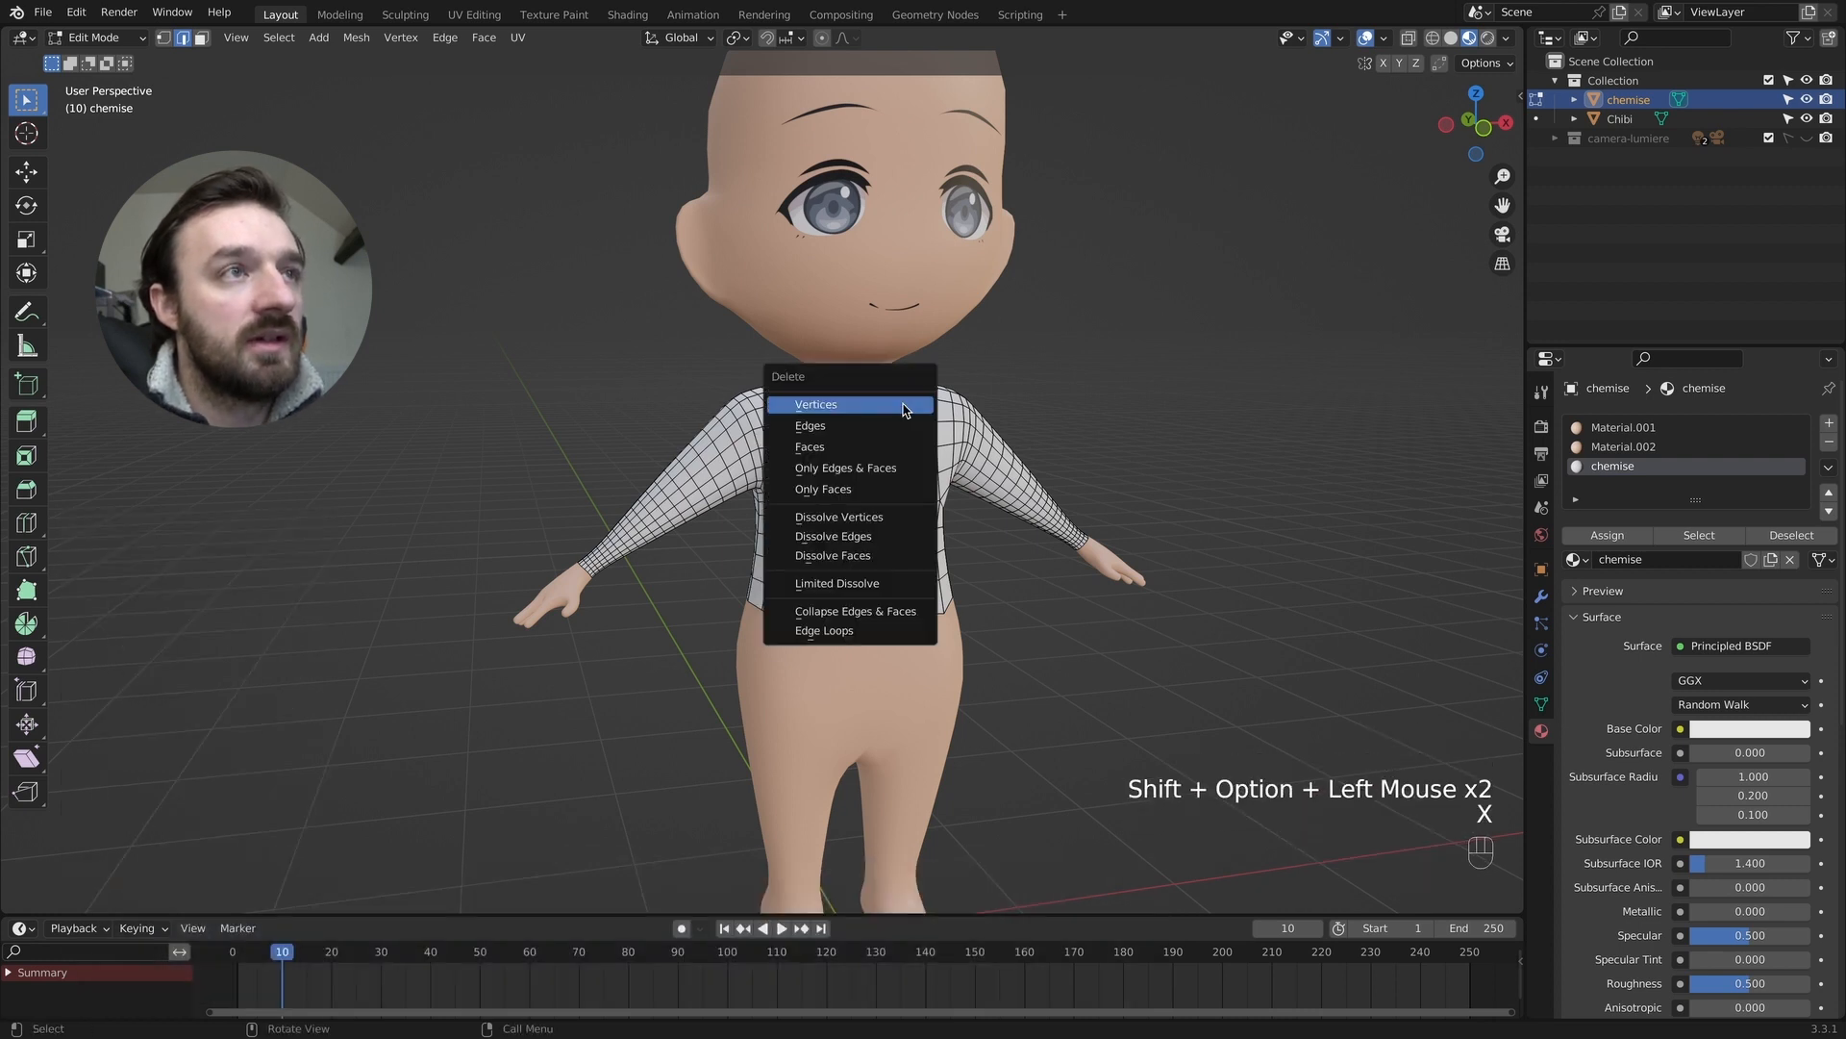
click(904, 405)
Extrude the chemise's neckline edge loop upward along Z by about 0.065 m to form the collar's stand.
scroll(899, 399, up, 2)
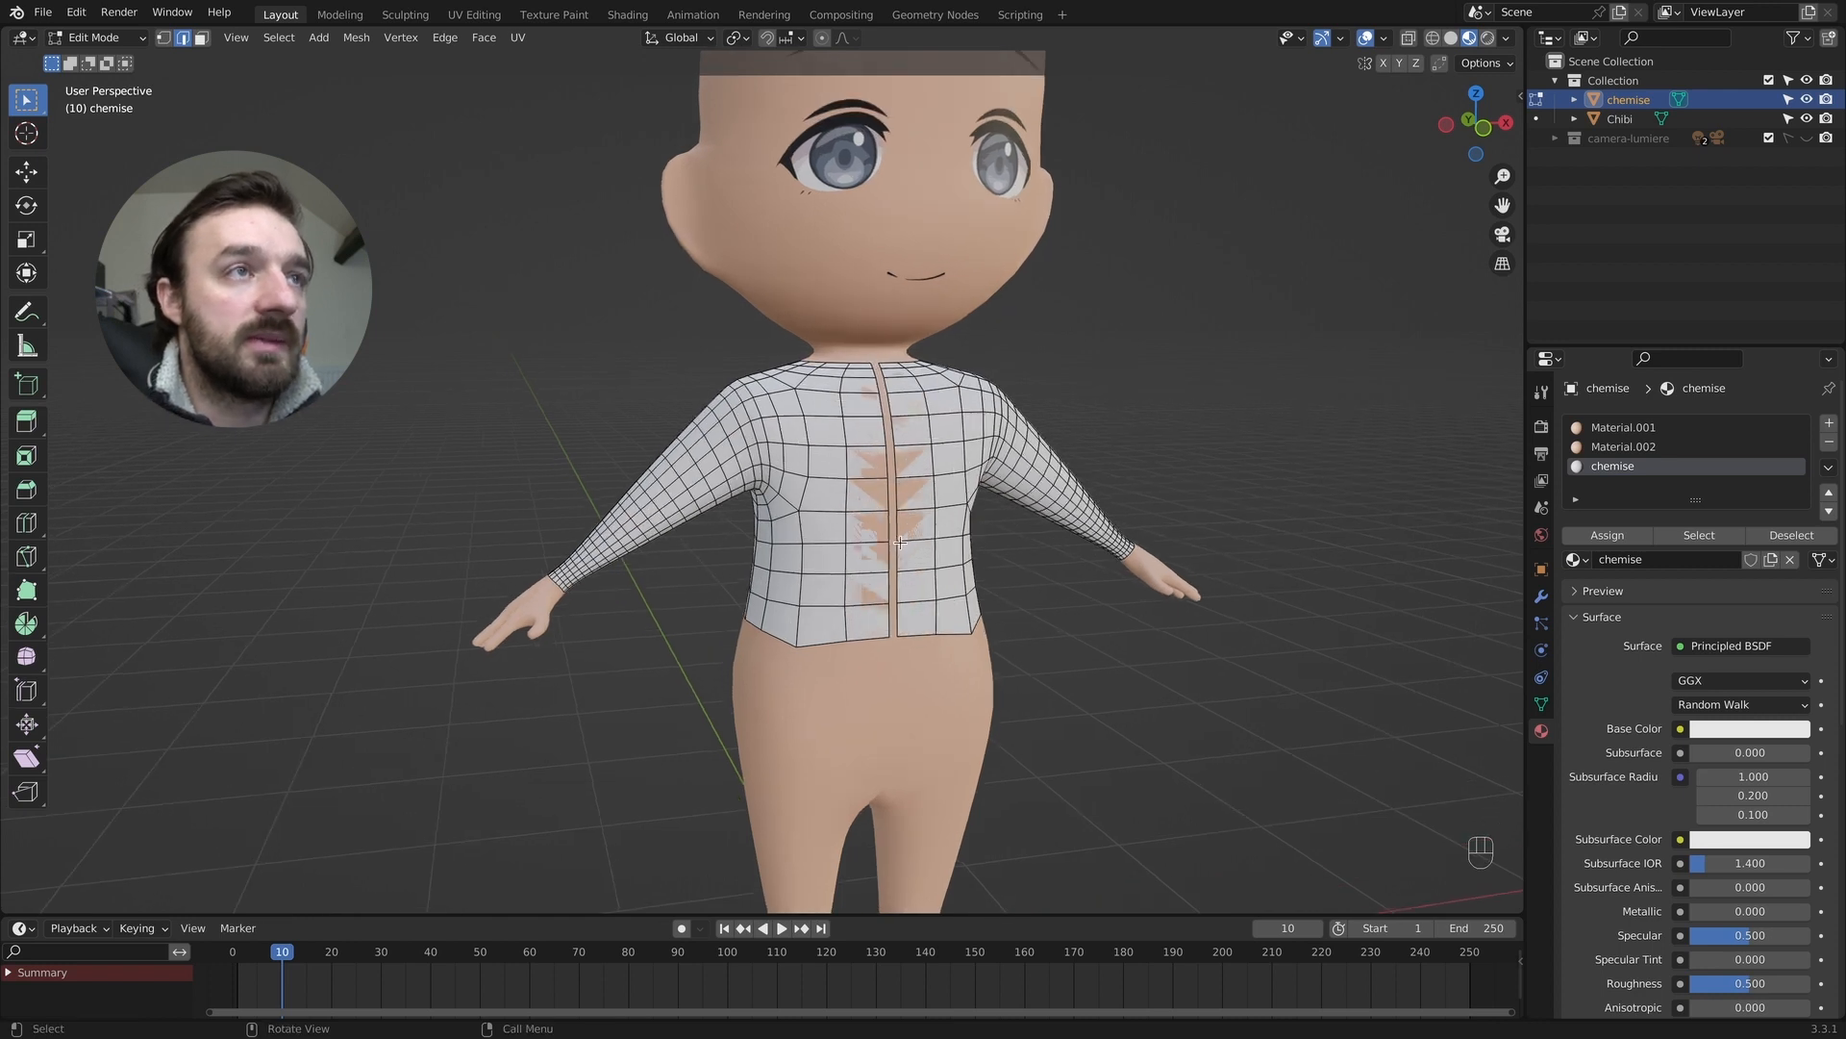
middle_drag(899, 542, 864, 392)
alt+shift+click(850, 368)
alt+shift+click(851, 369)
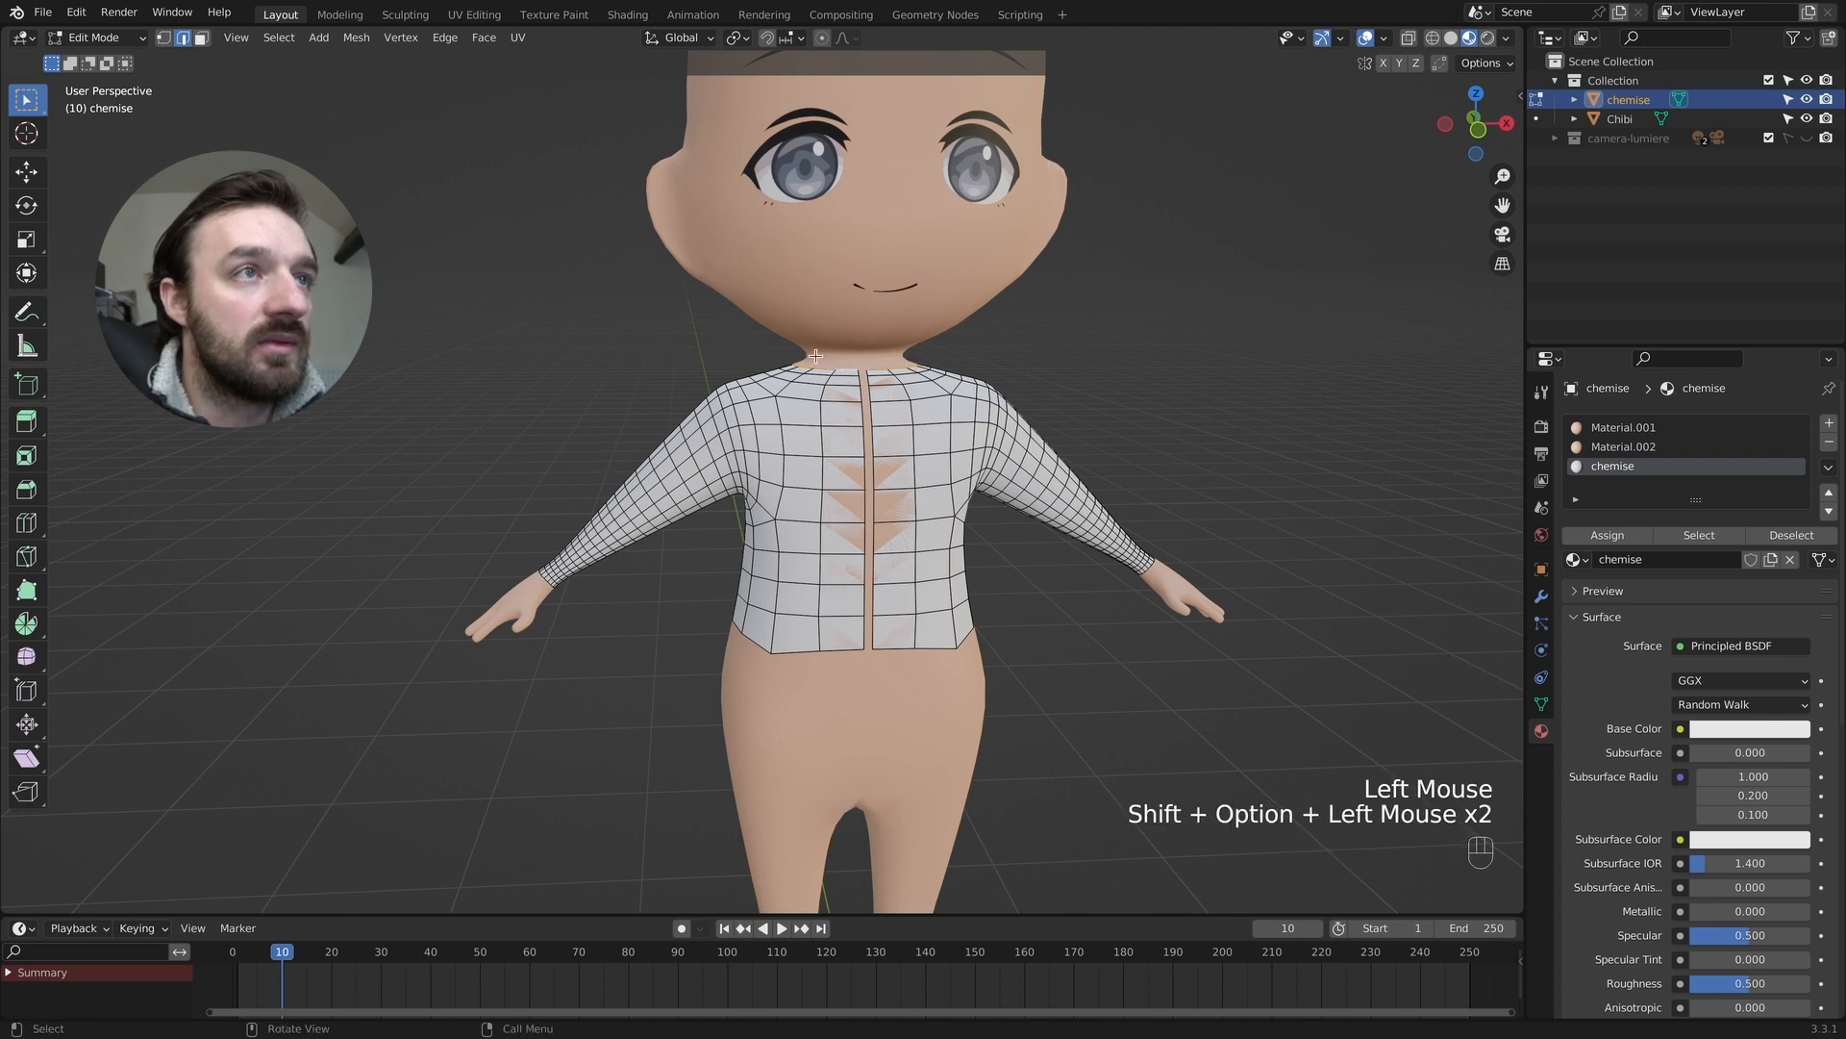
key(e)
key(z)
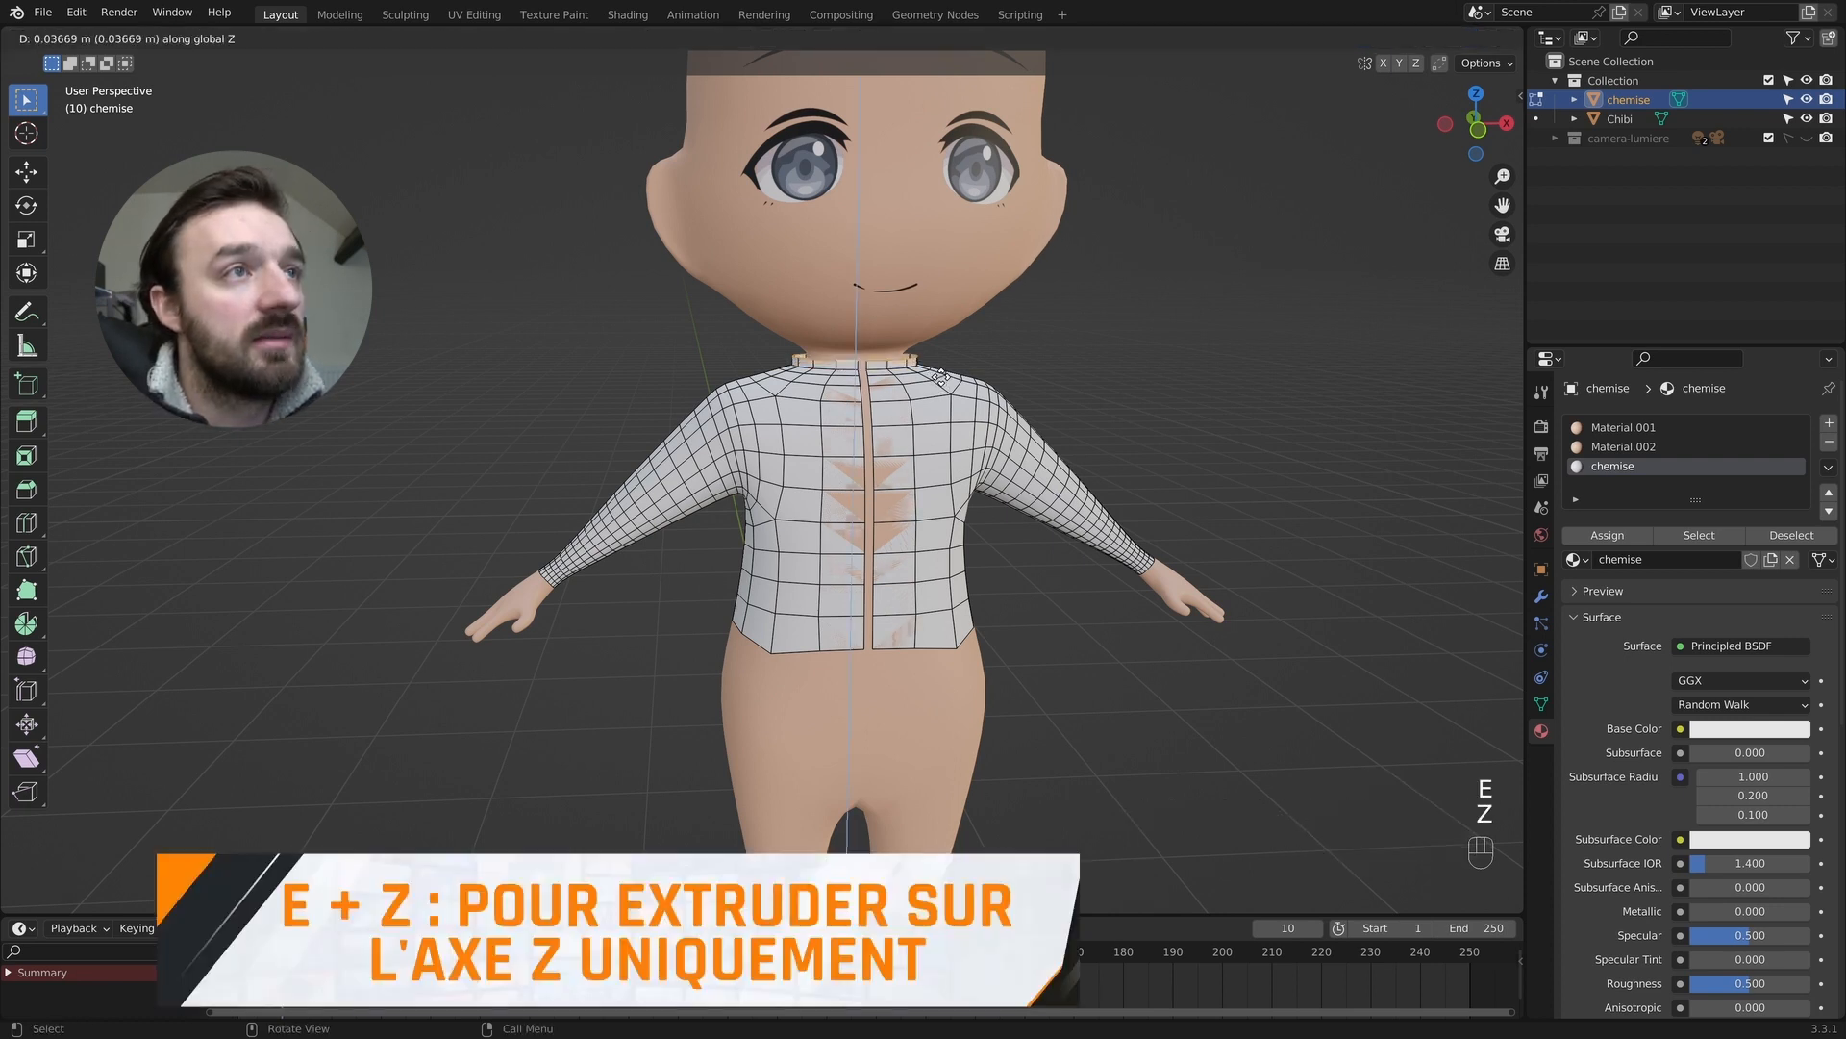
click(942, 370)
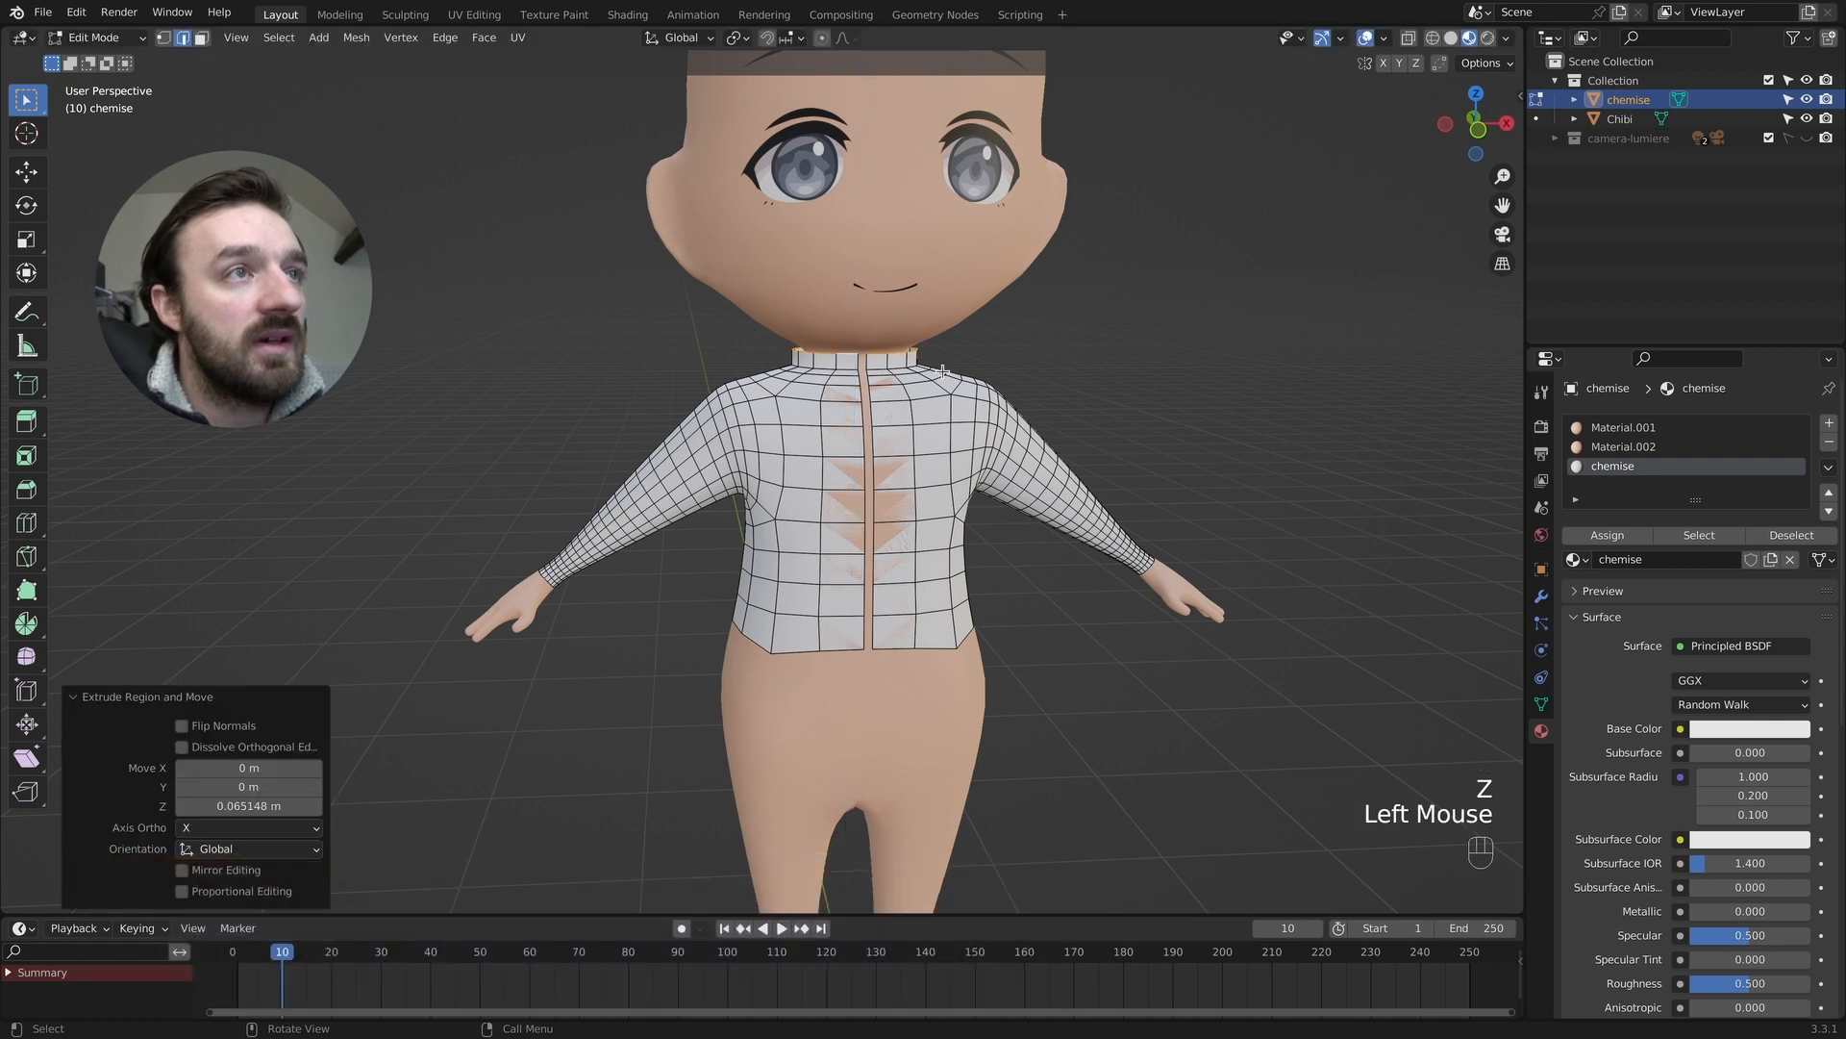
Extrude the collar's upper edge outward at a scale of about 1.212 and lower it along Z by about 0.05 m.
key(e)
key(s)
click(962, 373)
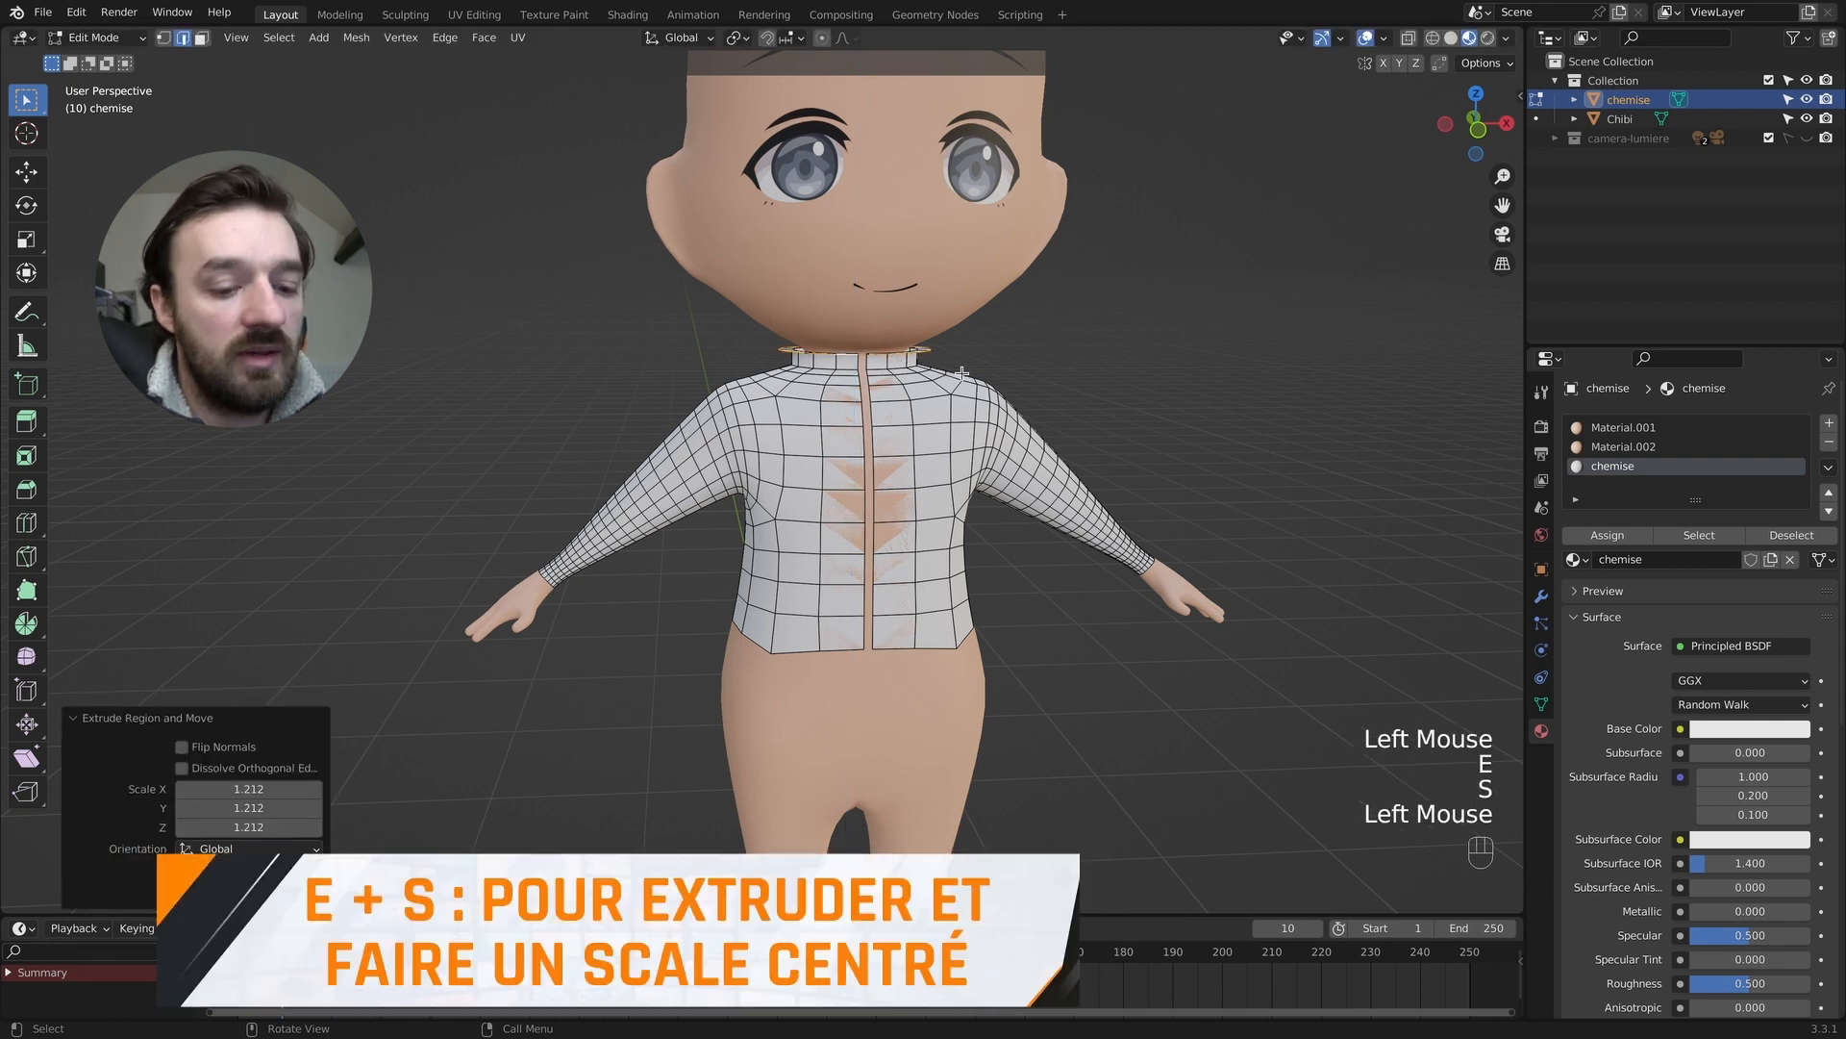
key(g)
key(z)
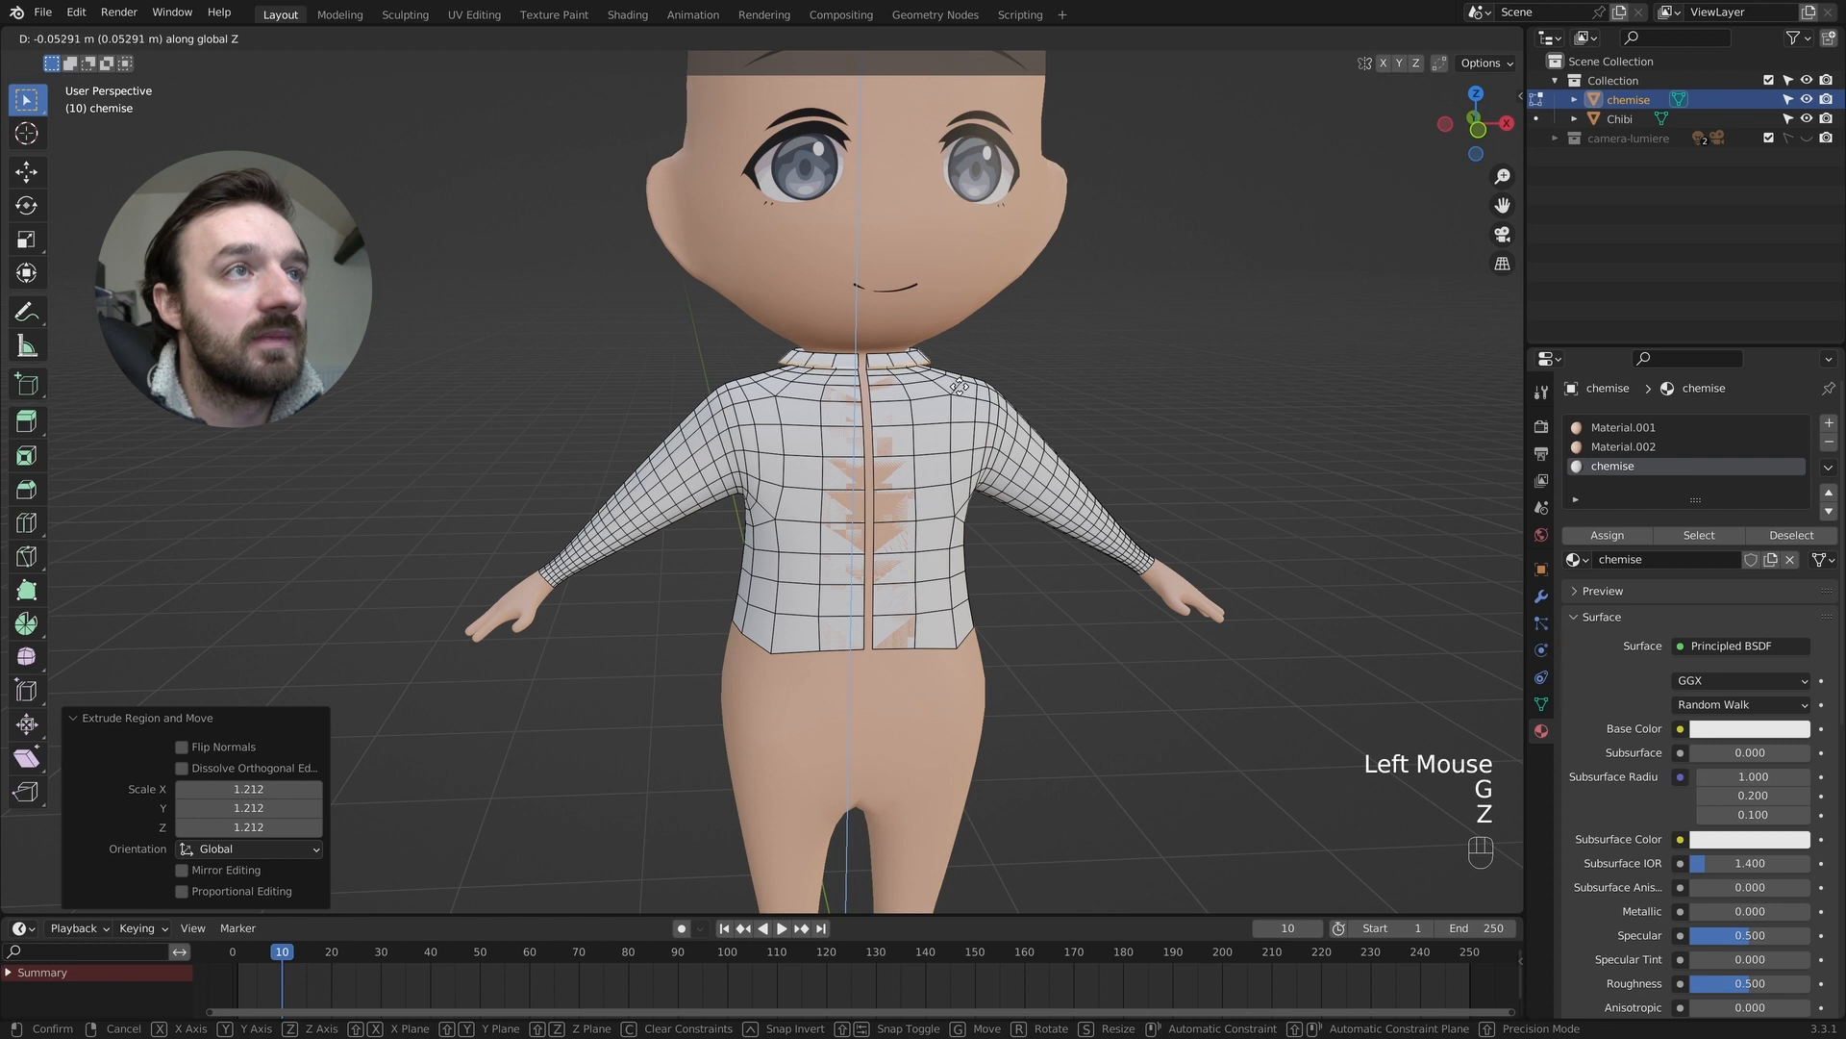
click(959, 388)
Flatten the chemise's bottom edge loop with a Z scale of 0, and widen it by a scale of about 1.052.
middle_drag(959, 388, 885, 603)
alt+shift+click(881, 641)
alt+shift+click(881, 641)
key(s)
key(z)
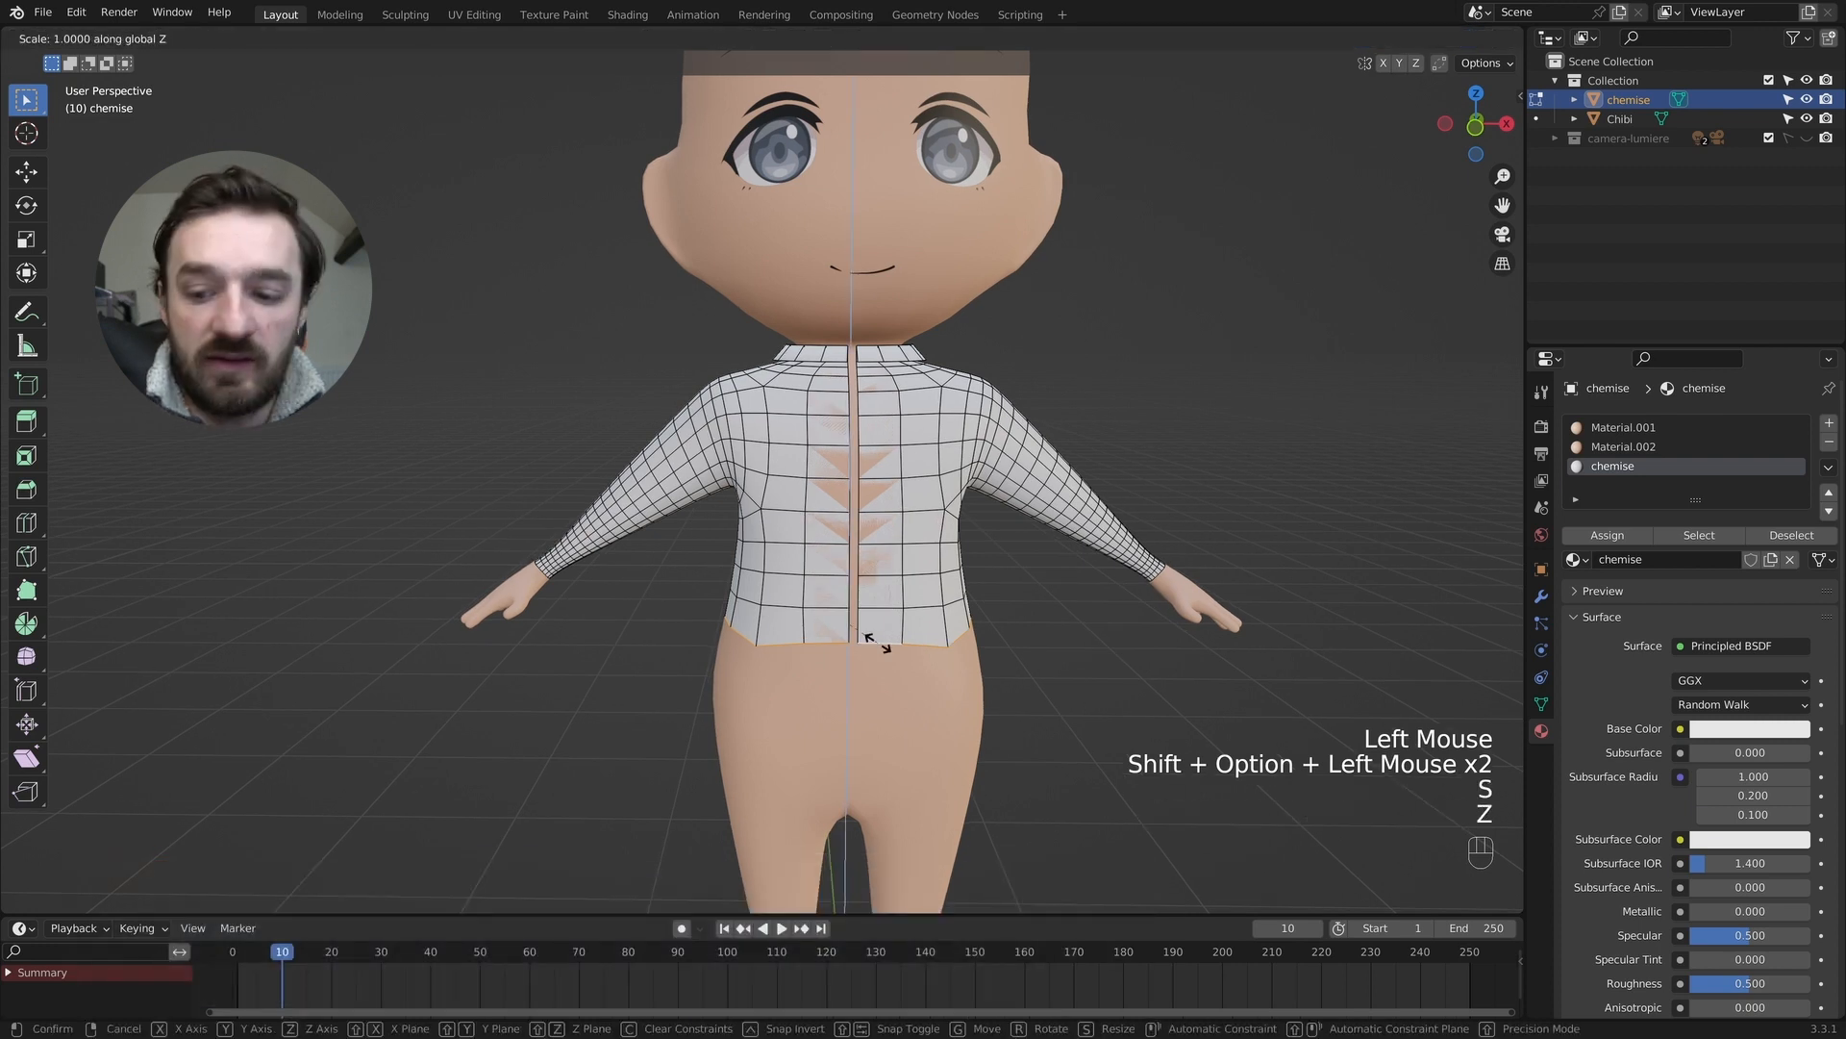
key(KP_0)
key(KP_Enter)
key(s)
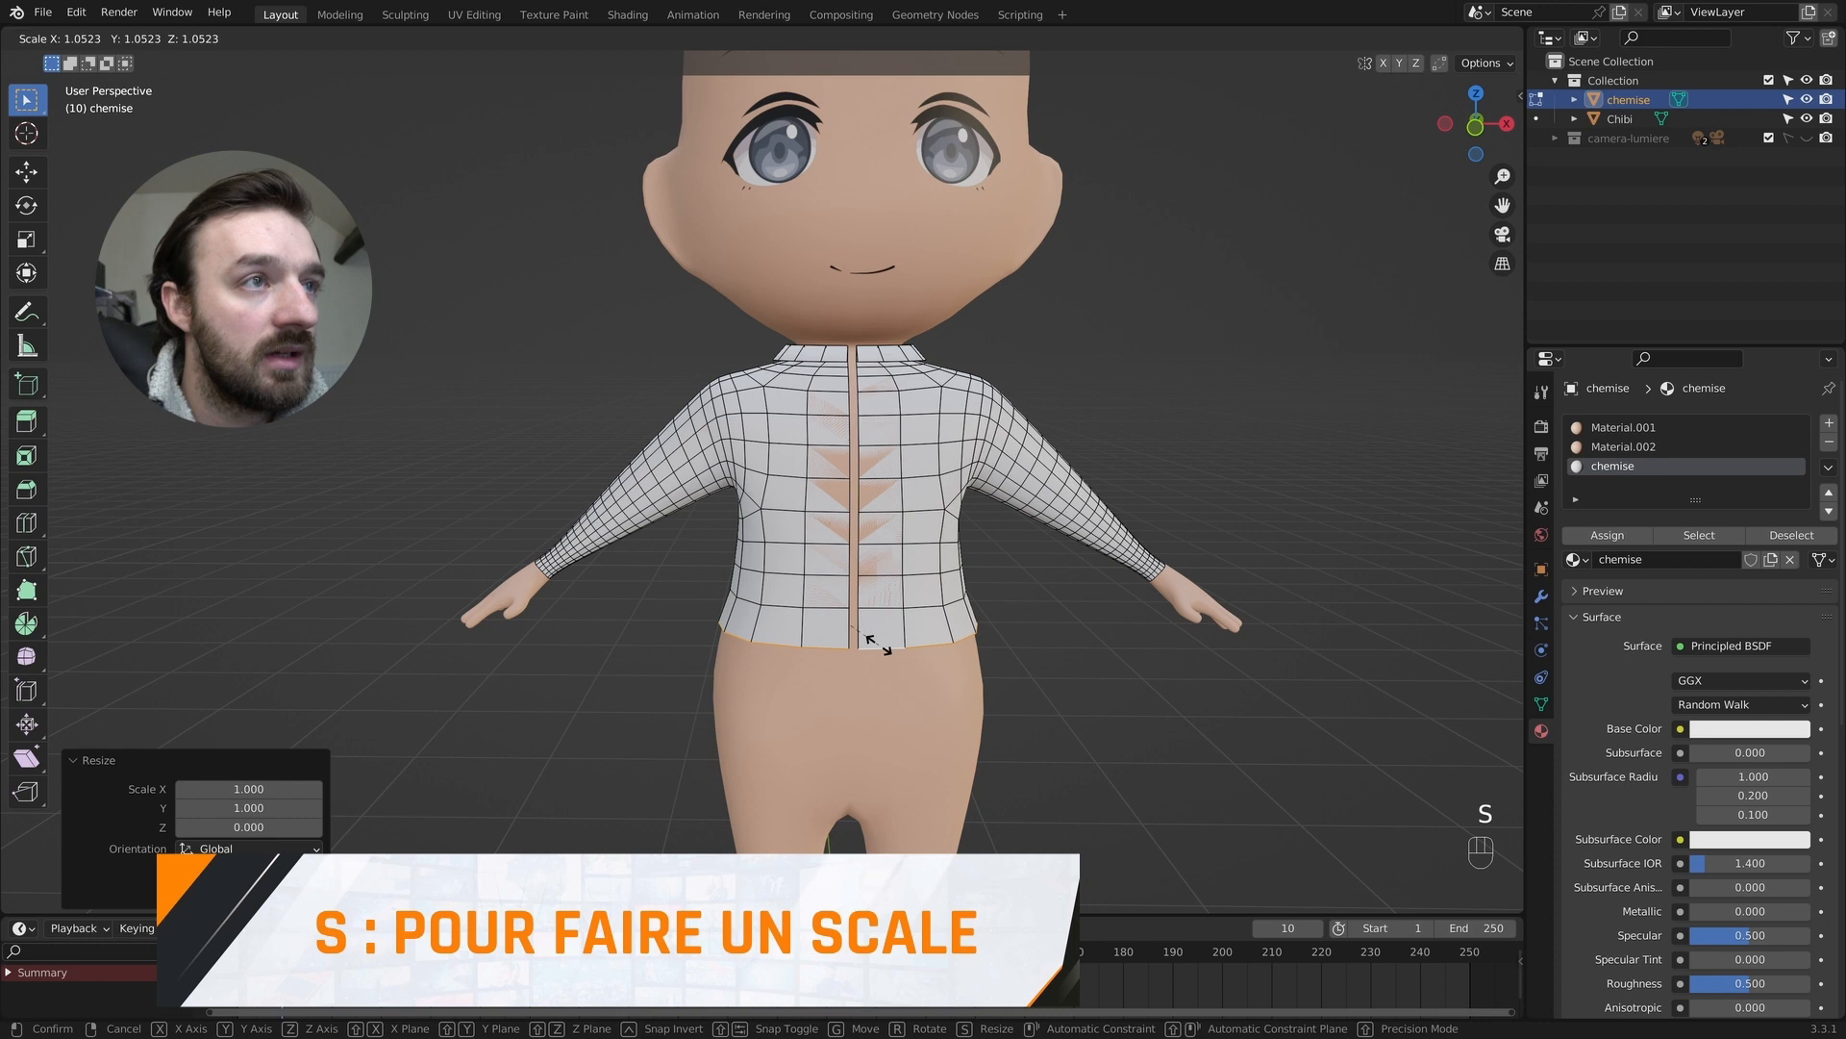
click(878, 644)
Extrude the bottom edge loop down along Z by about 0.129 m and enlarge it by a scale of about 1.052.
middle_drag(878, 645, 931, 647)
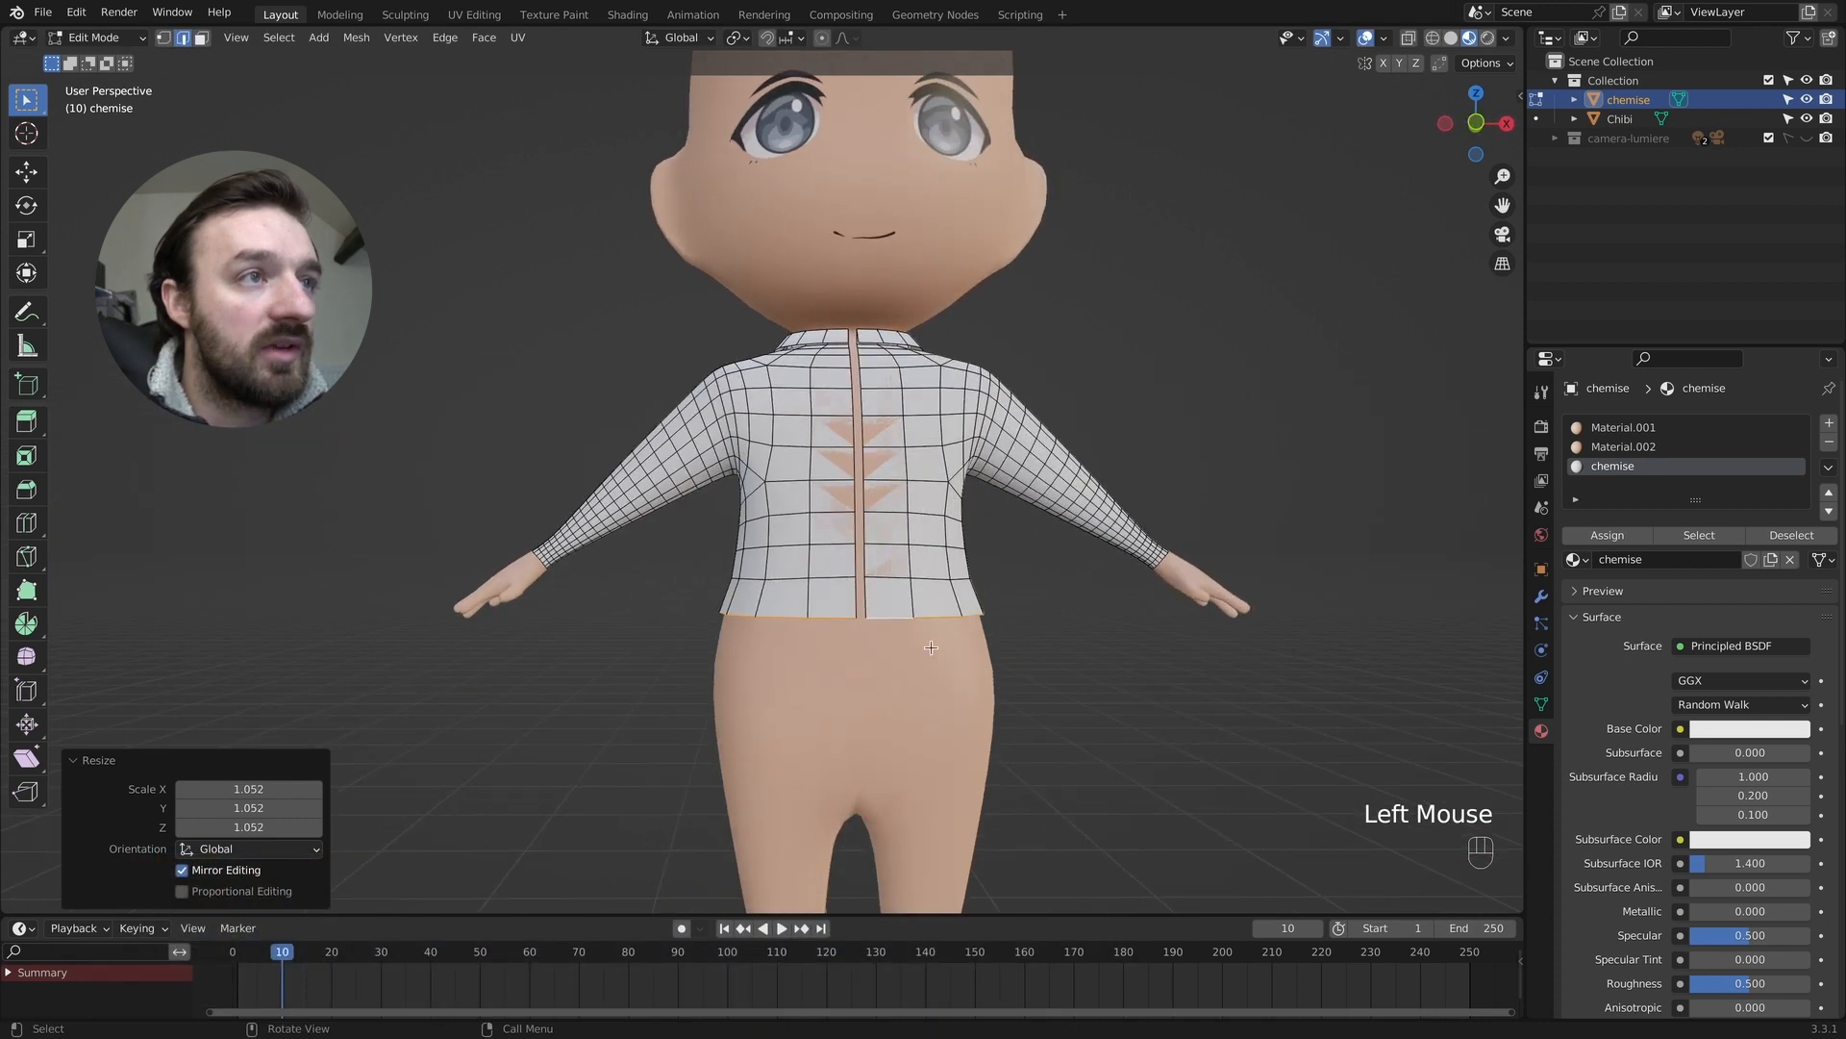
key(e)
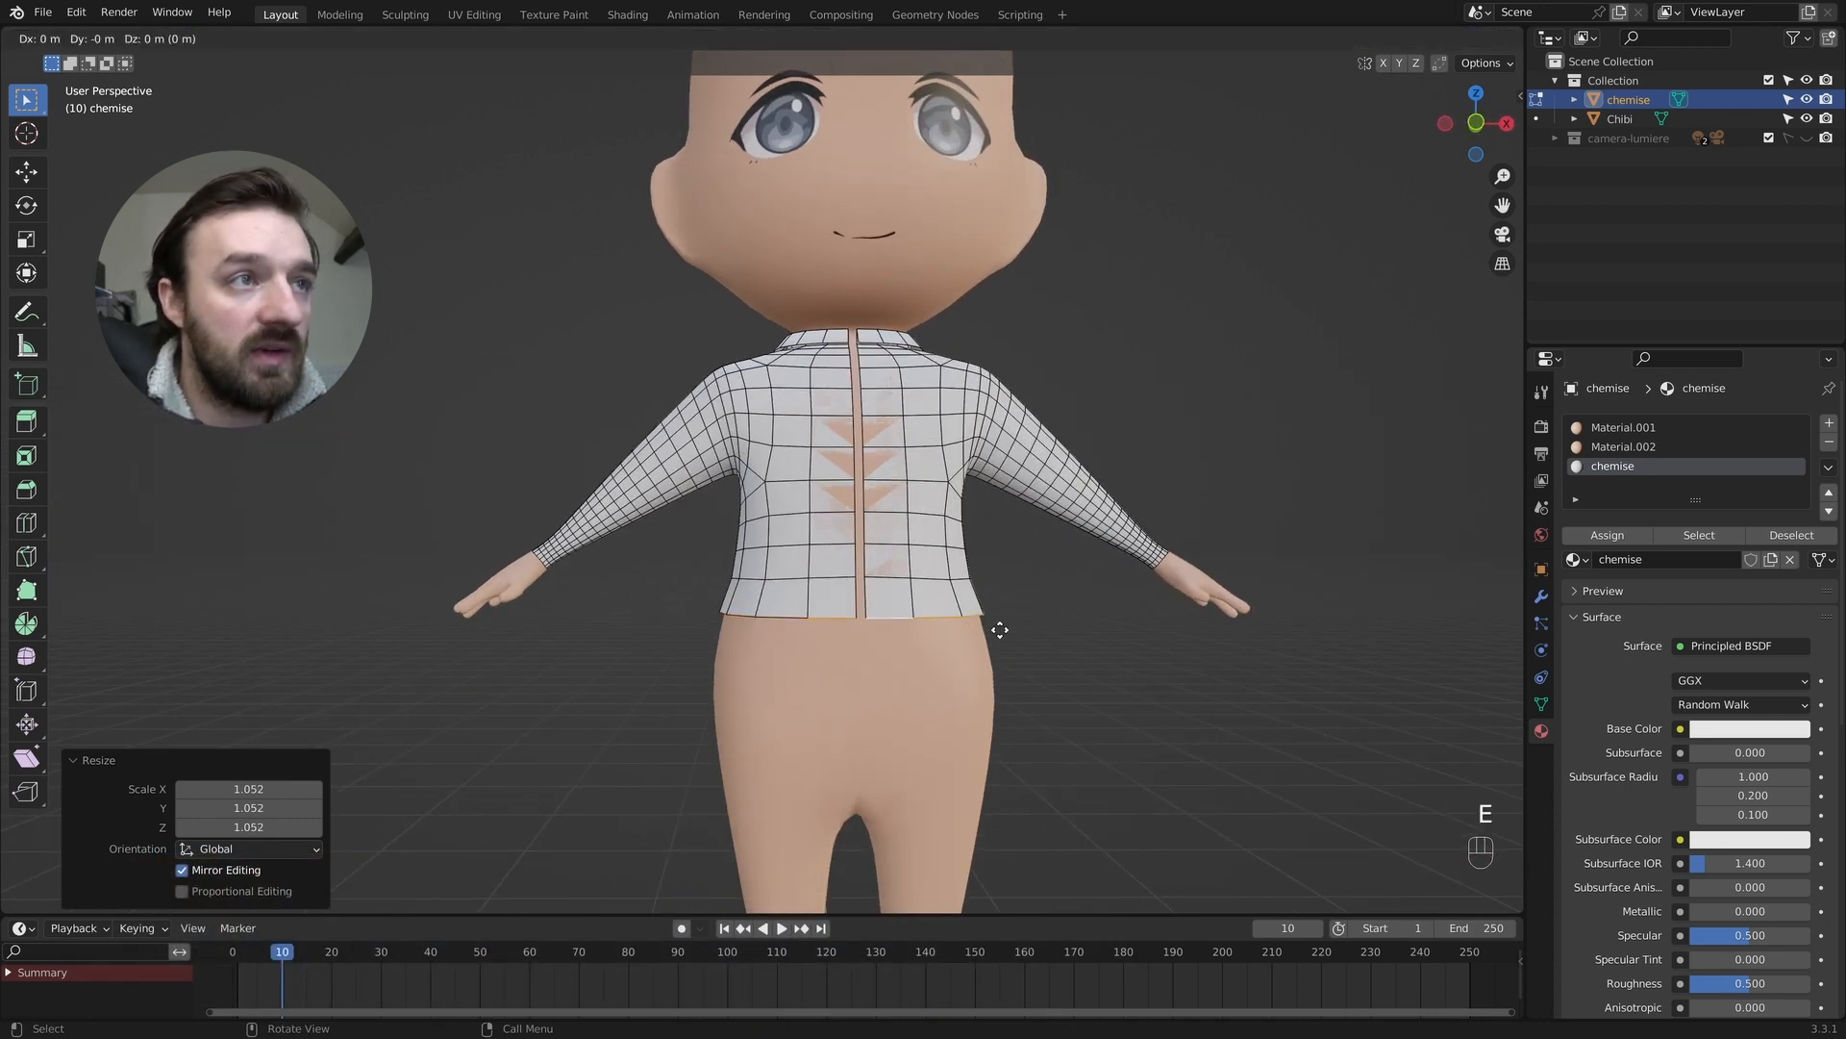
click(997, 660)
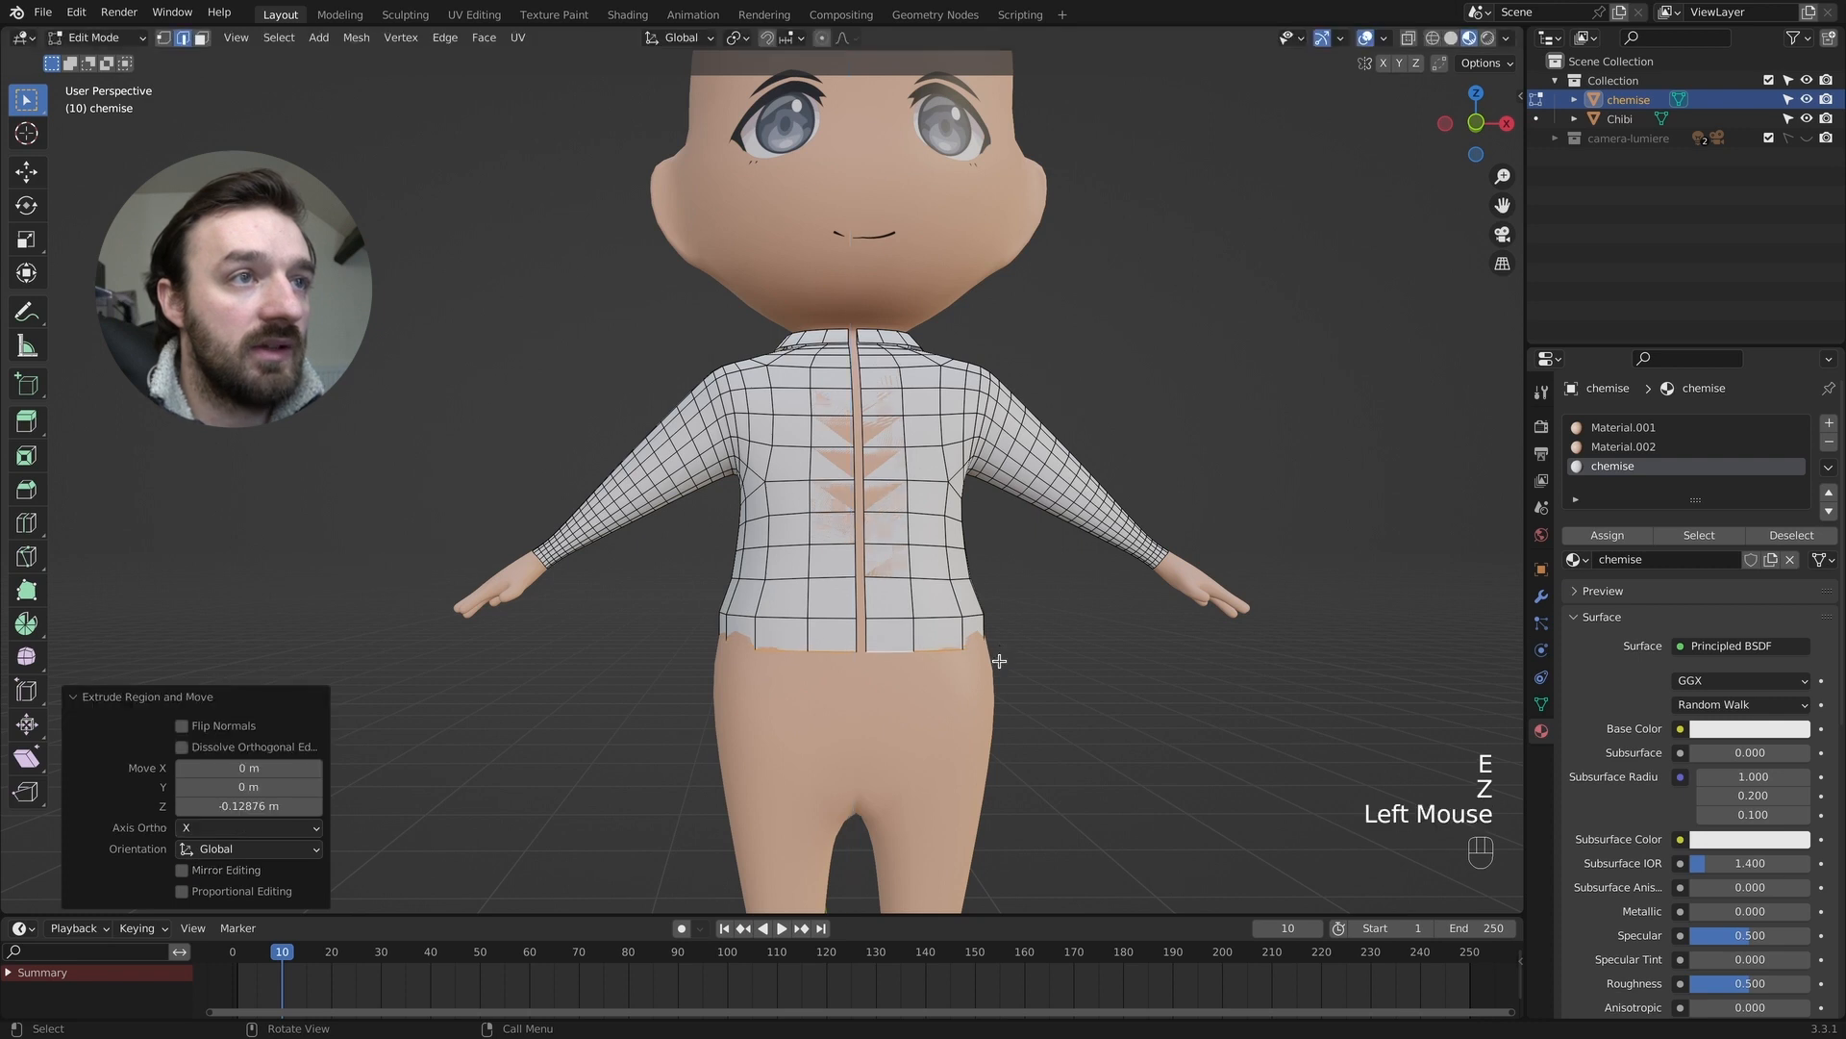
key(s)
click(999, 661)
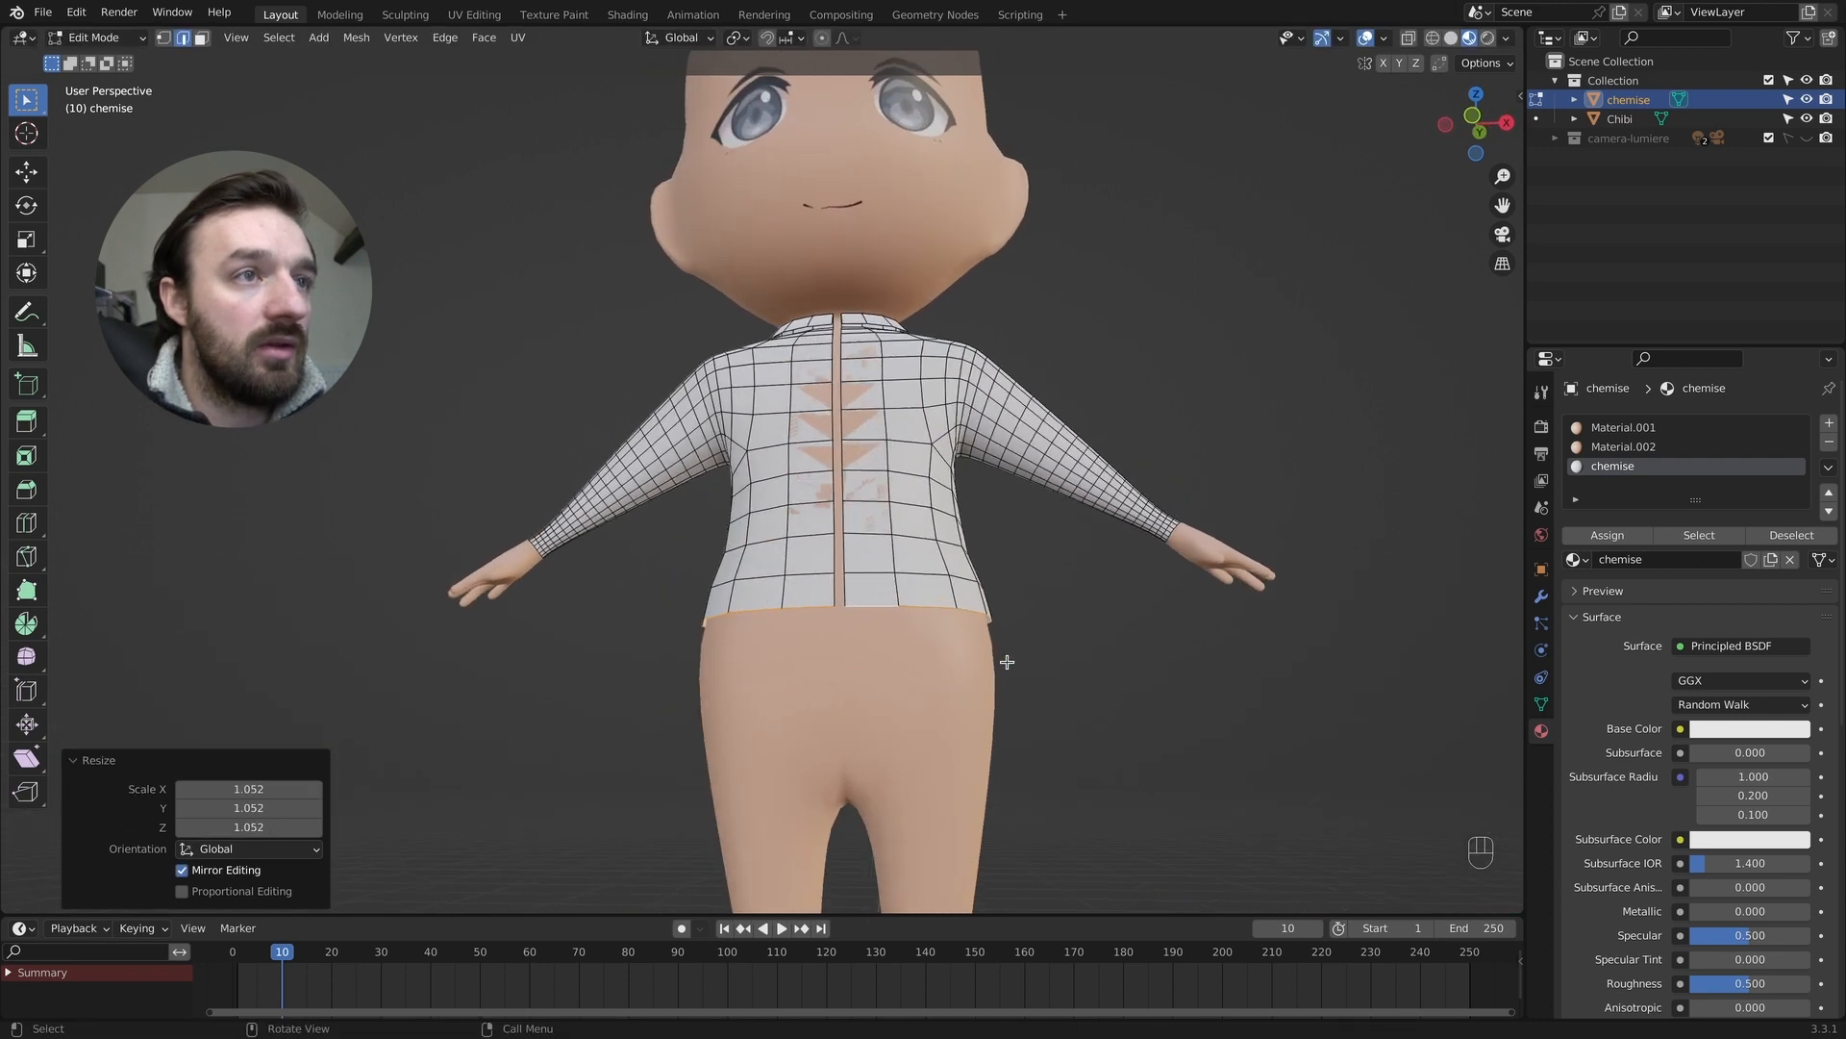
Extrude the hem down another 0.09 m or so along Z, flare it by about 1.037 and leave mesh editing.
key(e)
key(z)
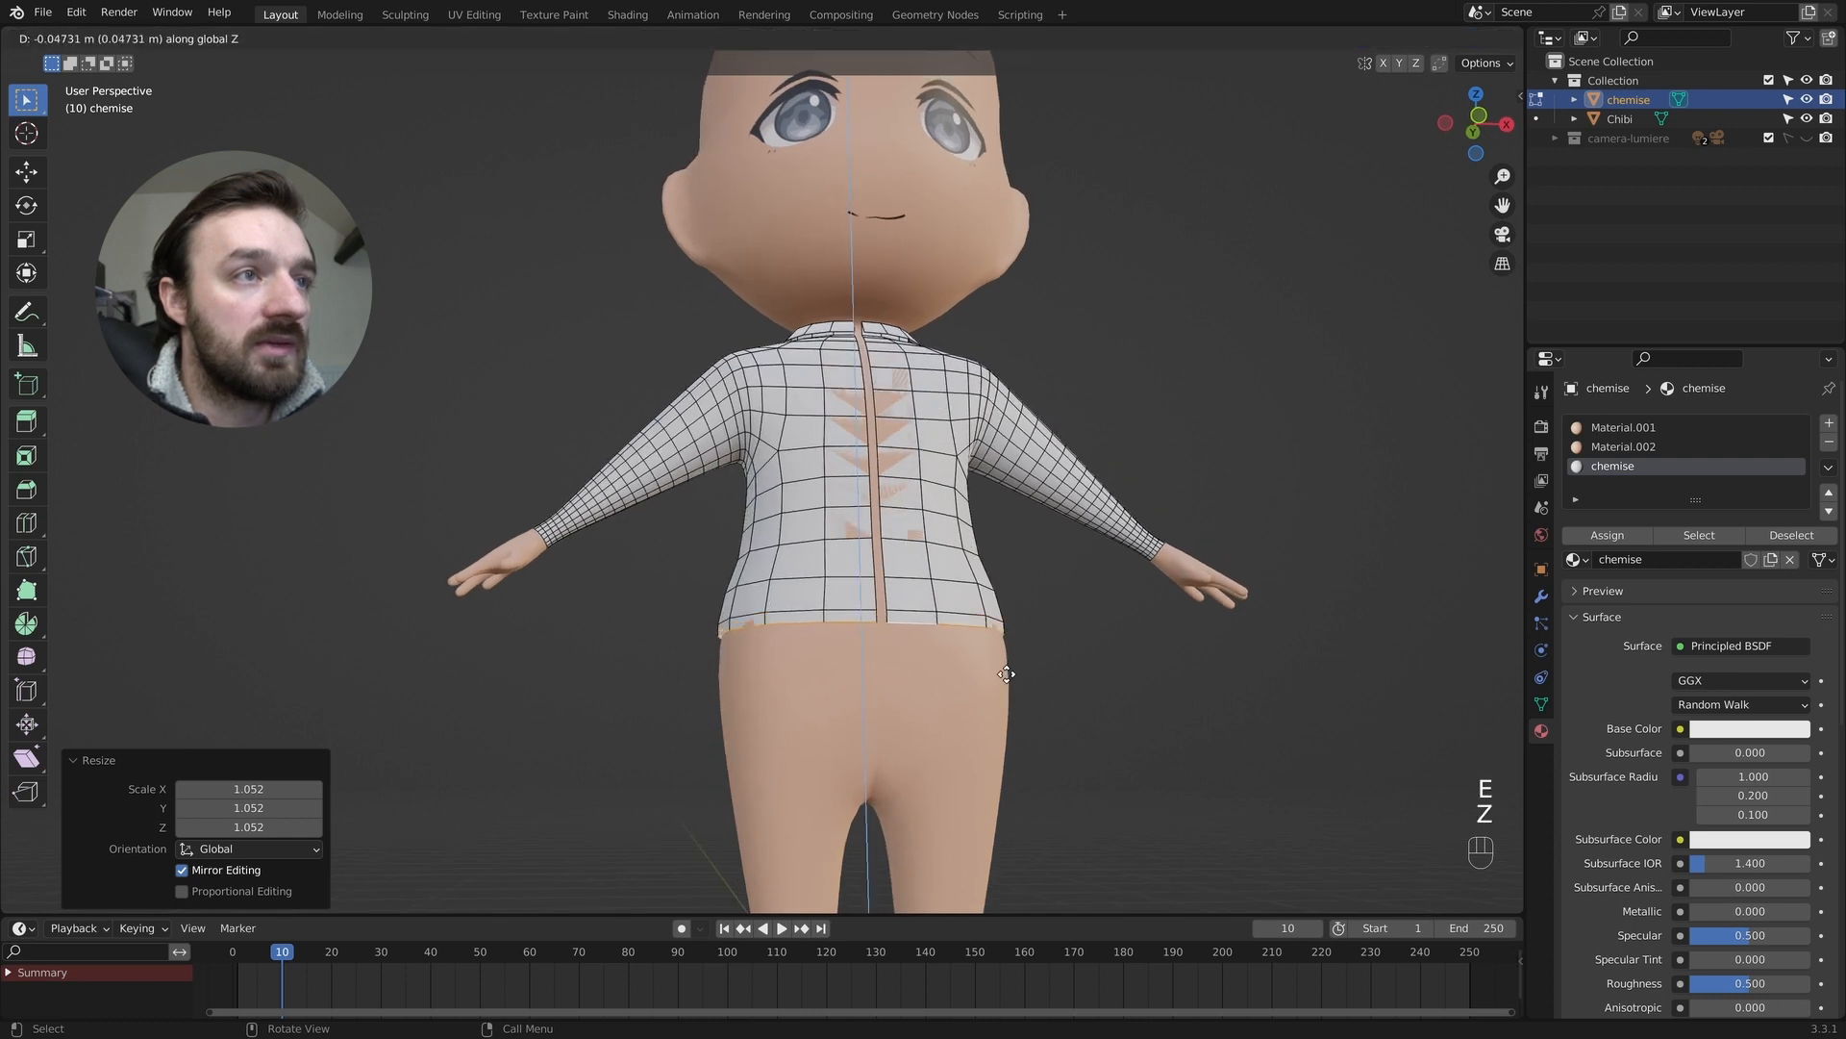
click(1007, 682)
key(s)
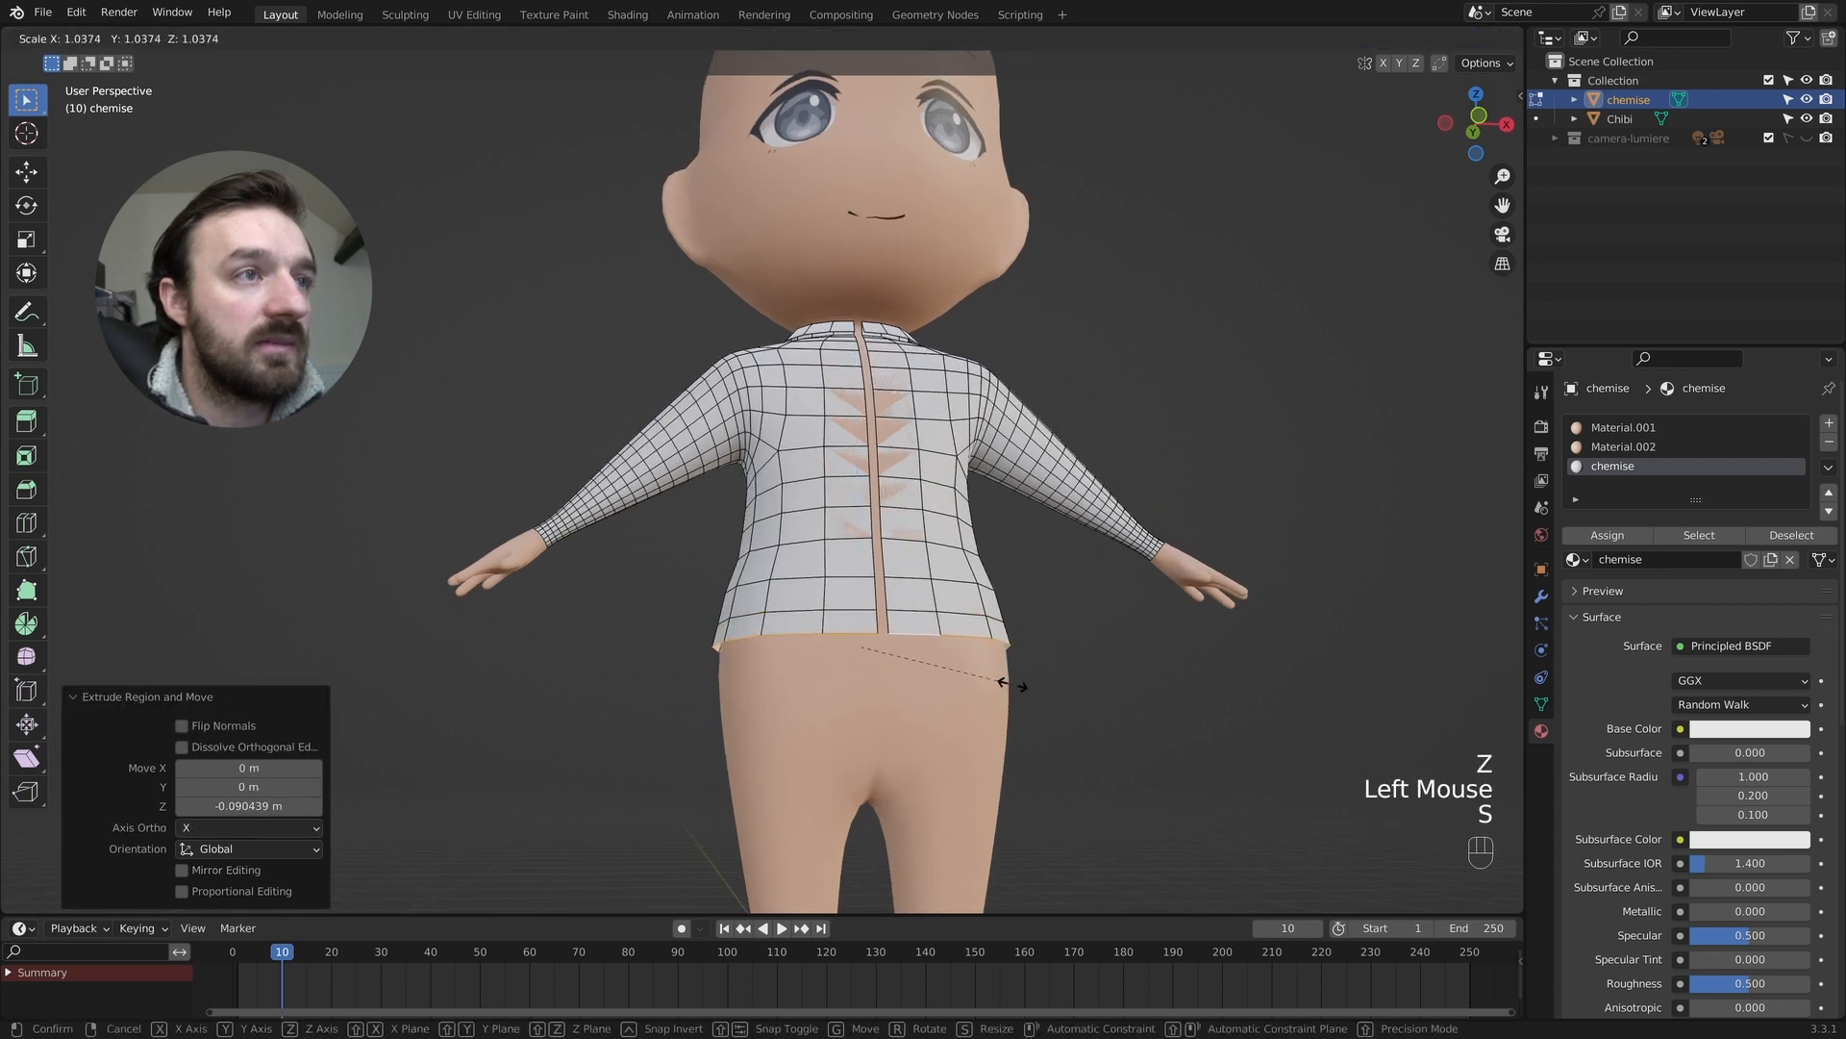
click(1012, 684)
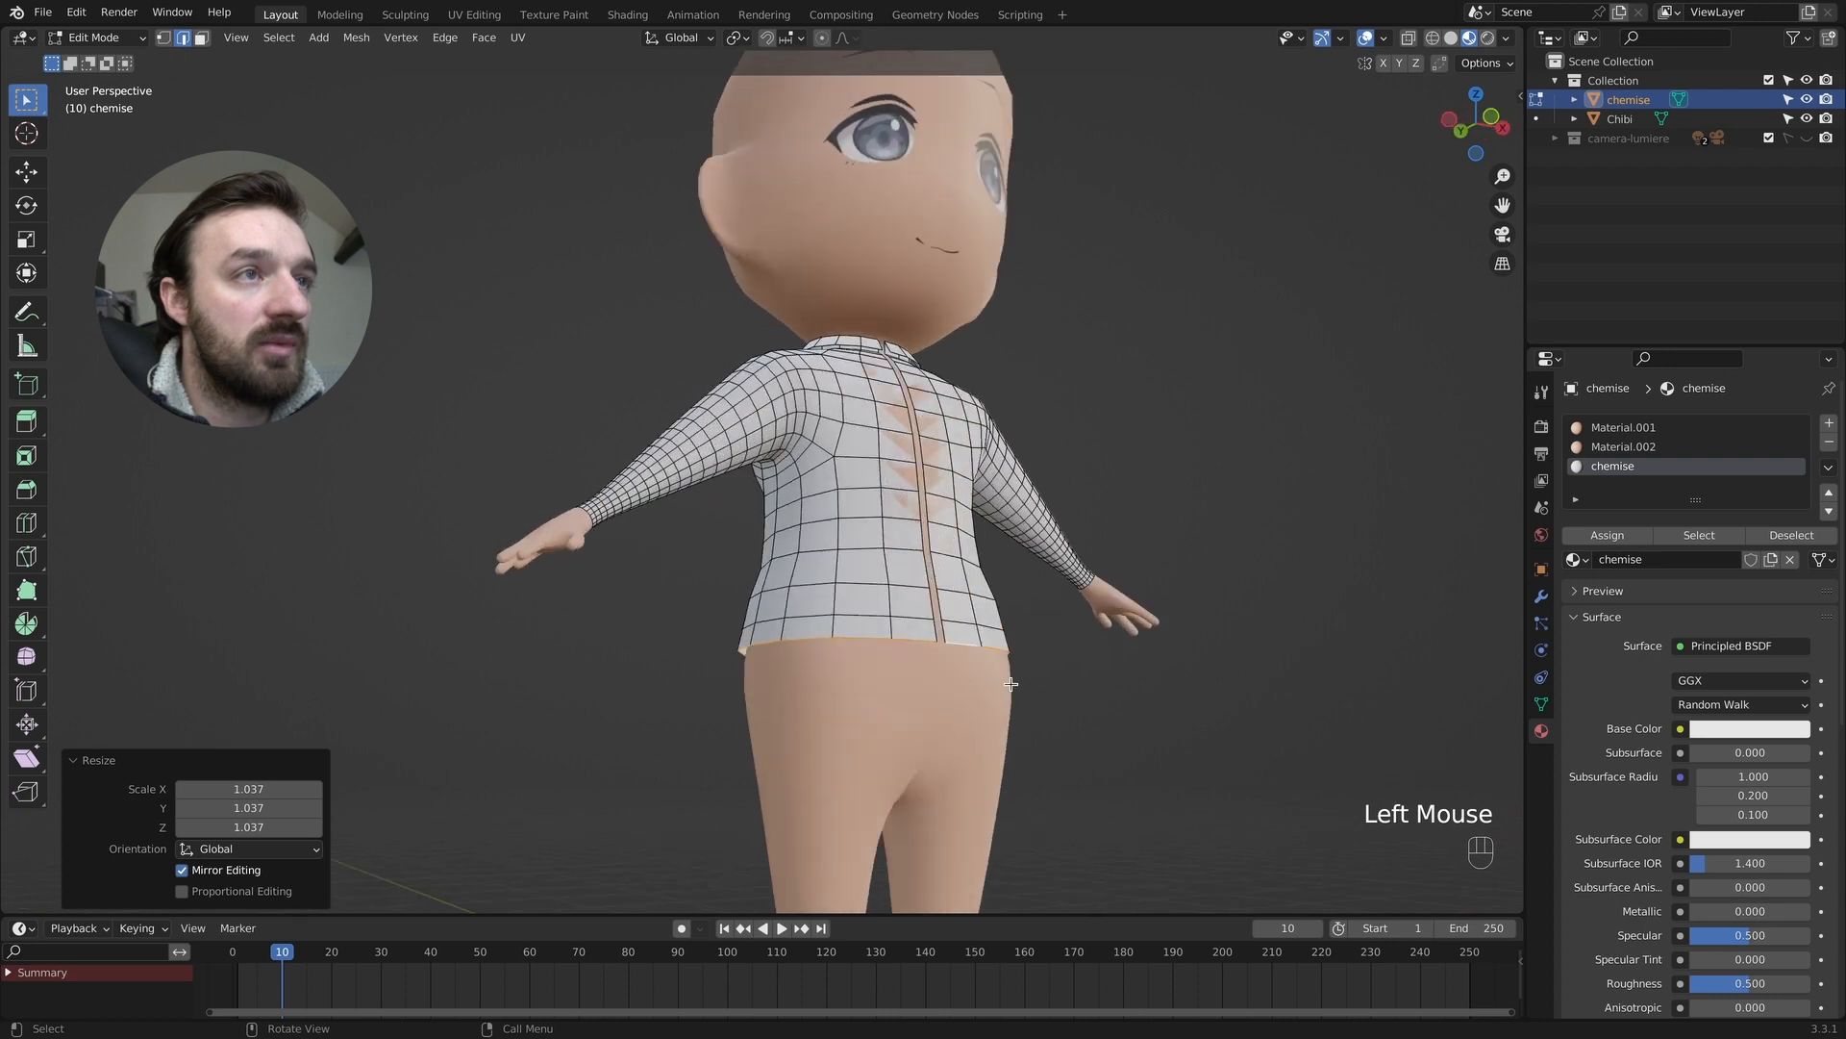
key(Tab)
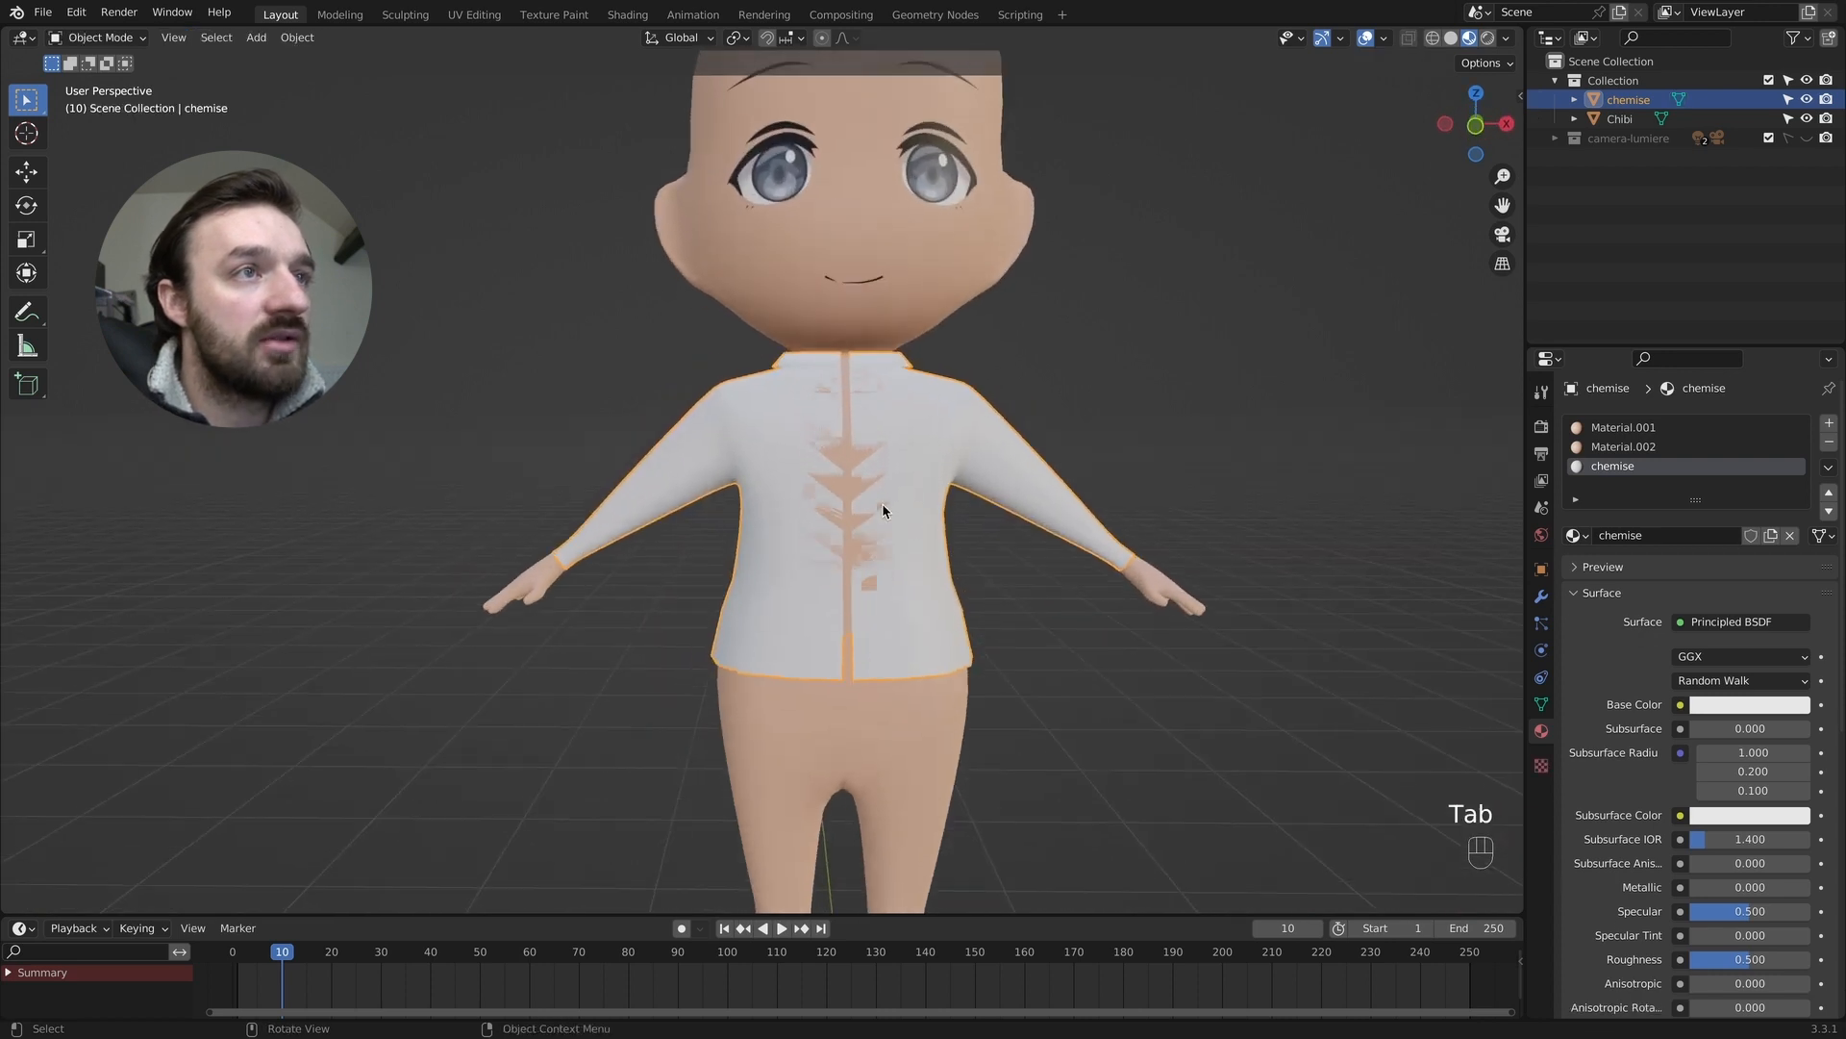
Add a Solidify modifier to the chemise with a thickness of -0.01 m.
middle_drag(868, 471, 917, 458)
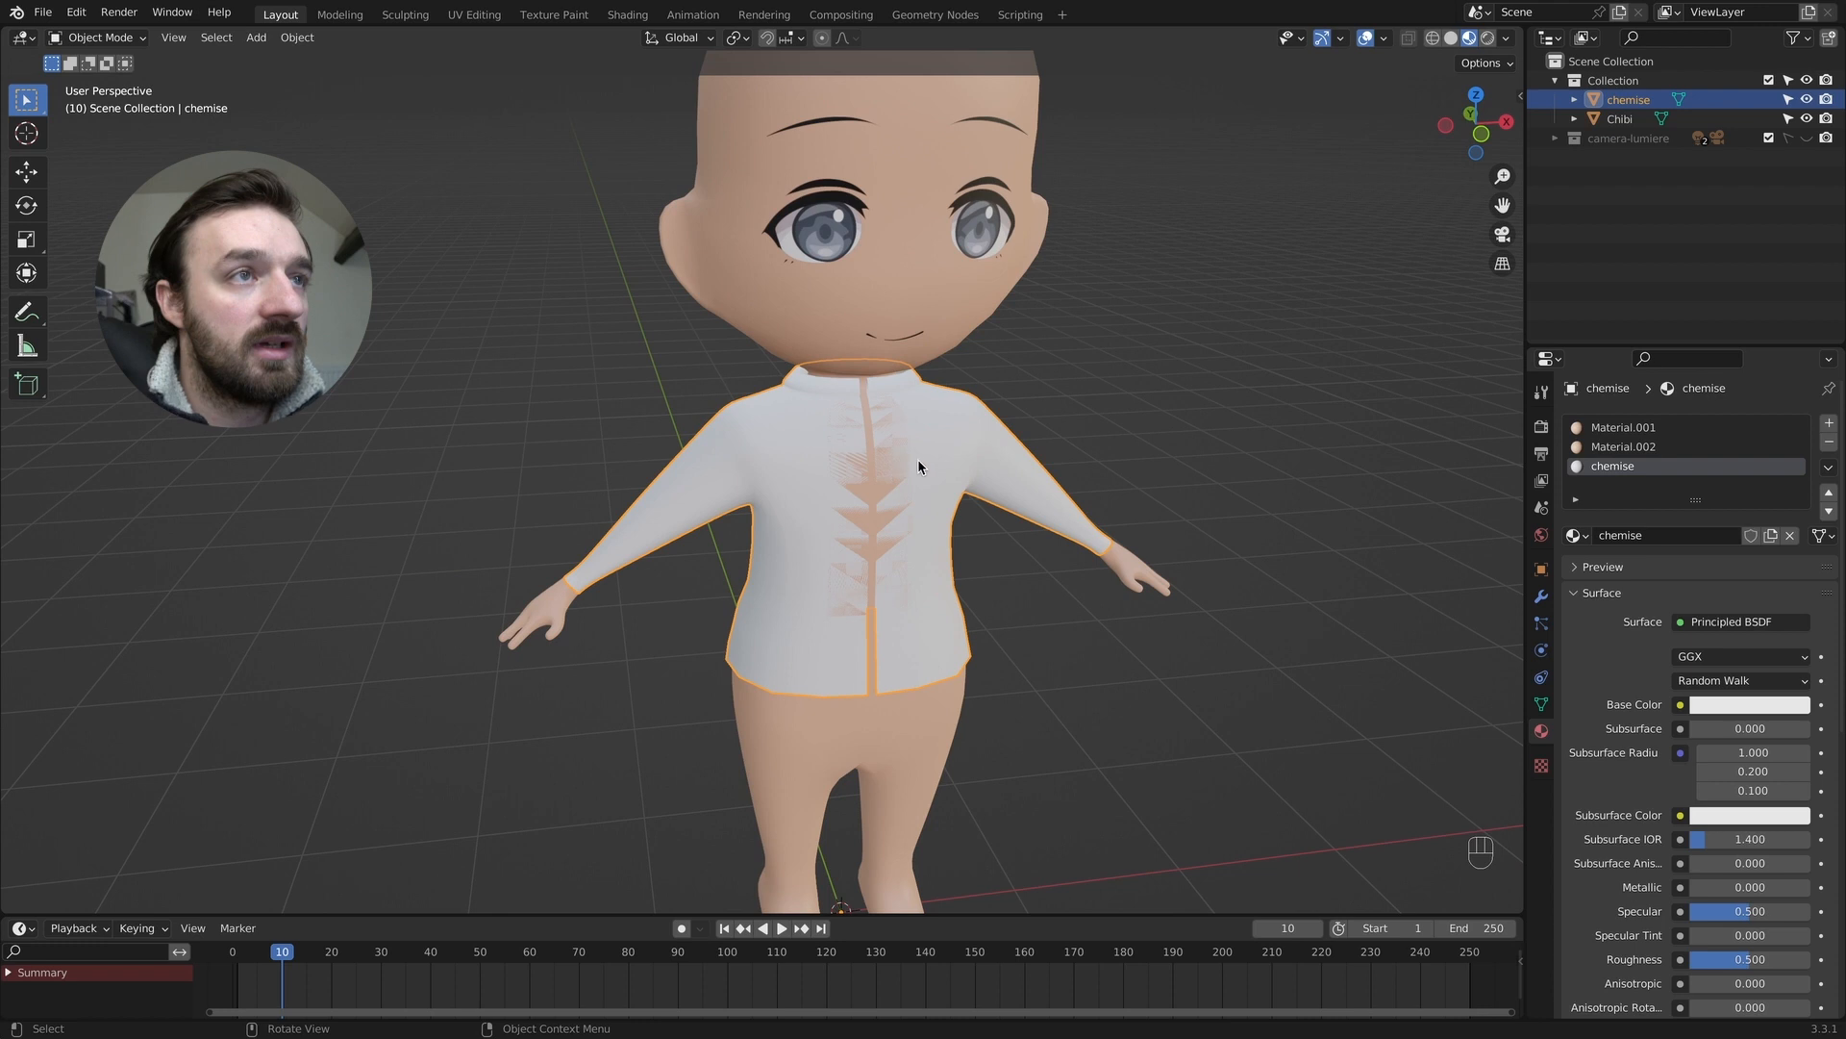
click(1542, 596)
click(1620, 421)
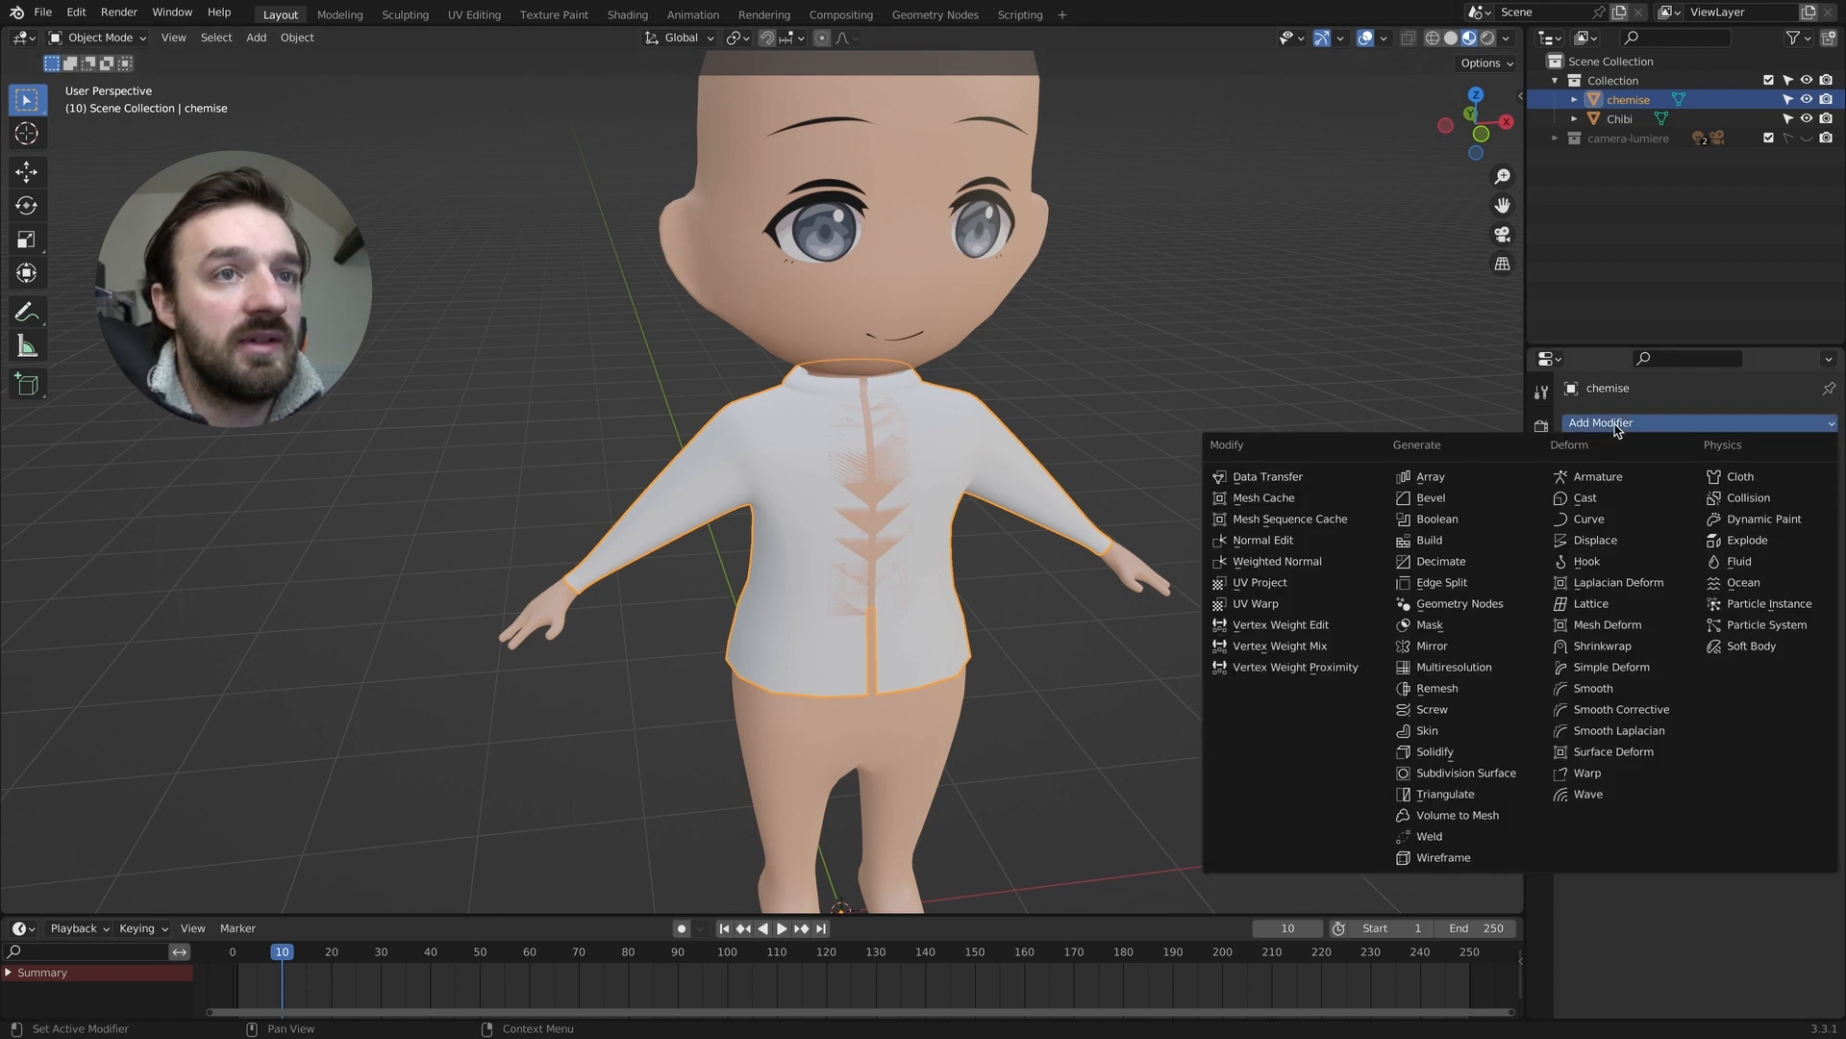
click(1467, 771)
click(1679, 508)
click(1679, 507)
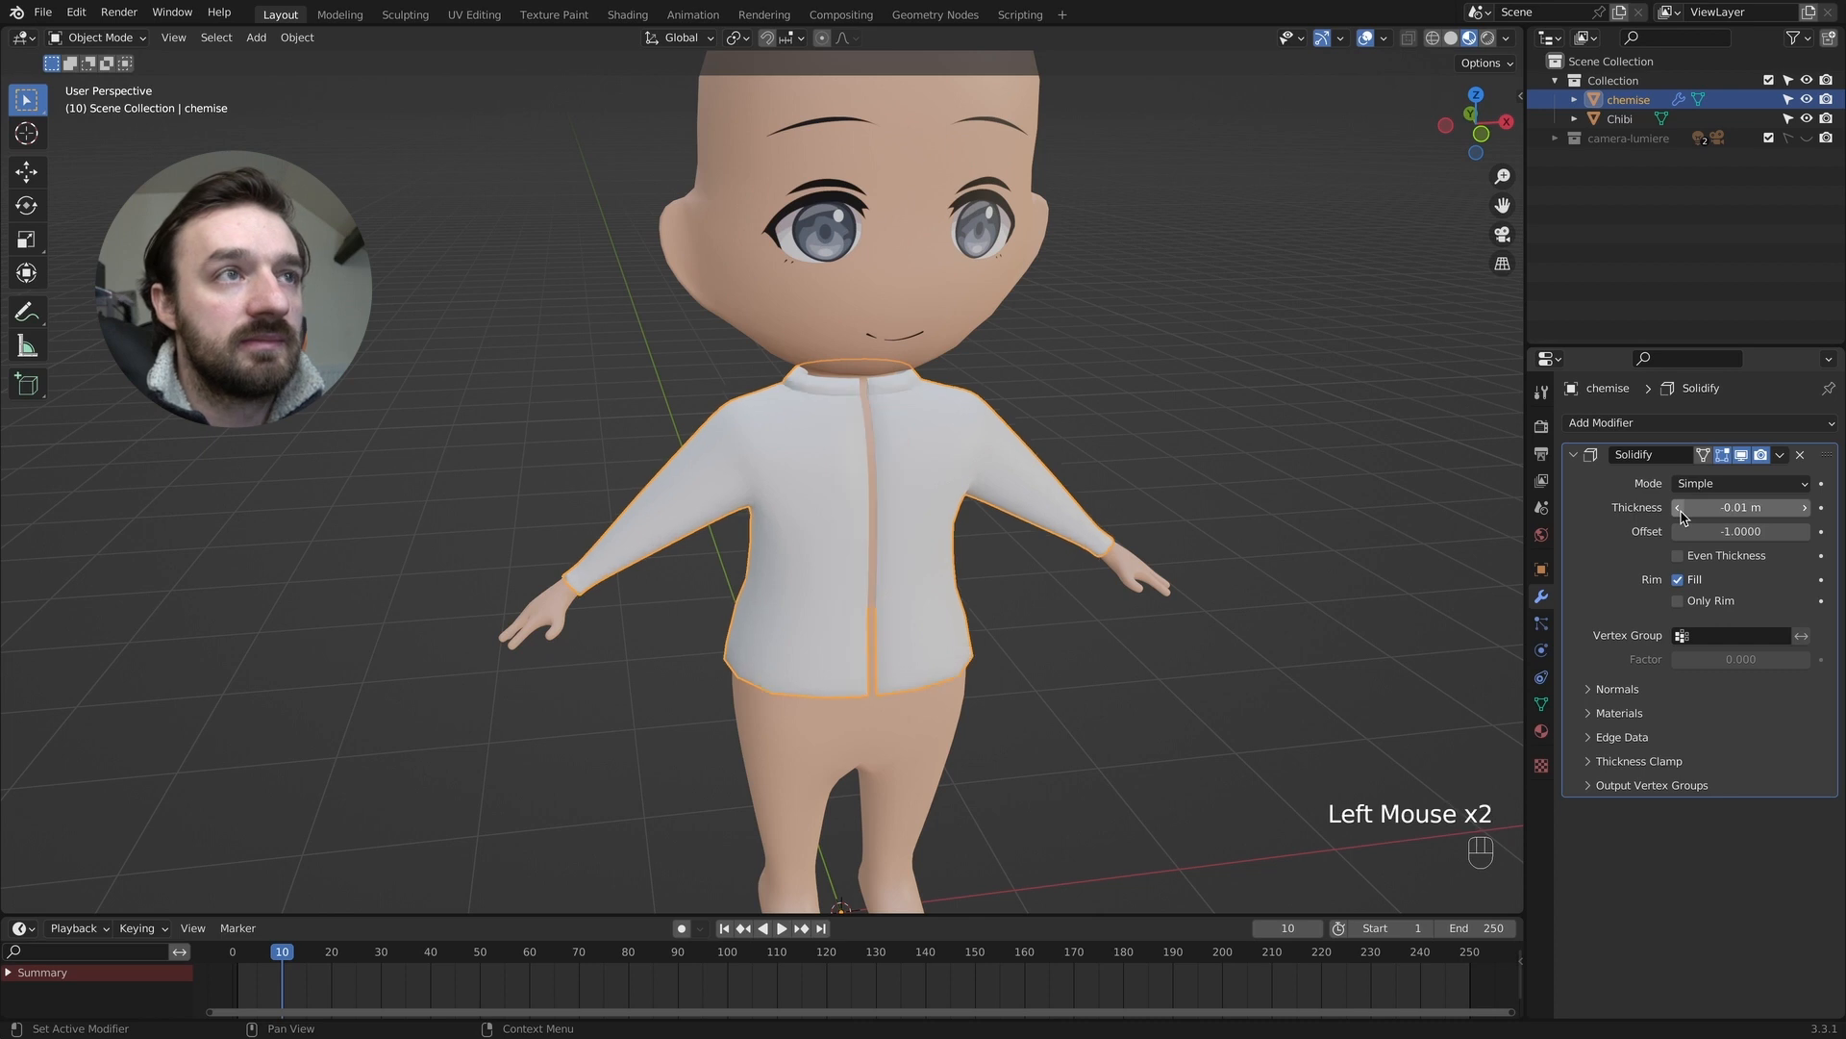
Add a level 1 Subdivision modifier to the chemise and set the Solidify thickness to -0.02 m.
middle_drag(944, 470, 867, 446)
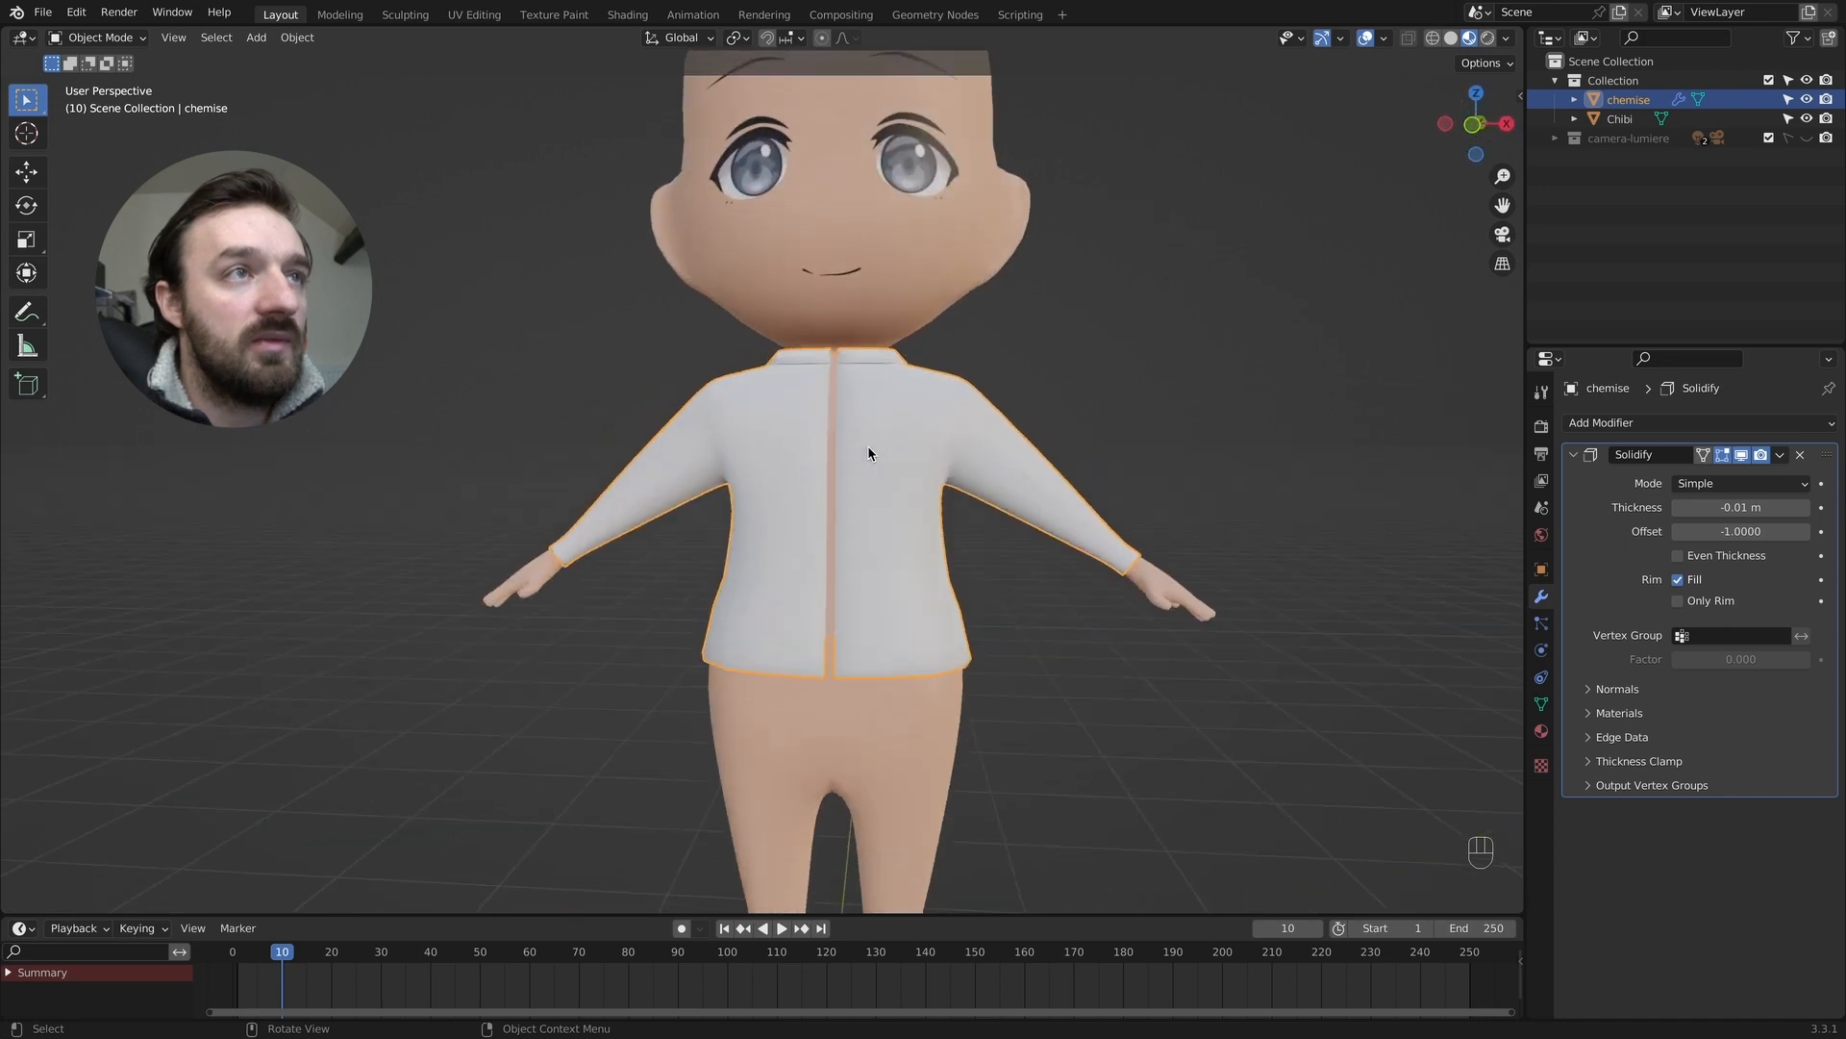
key(super)
key(super+1)
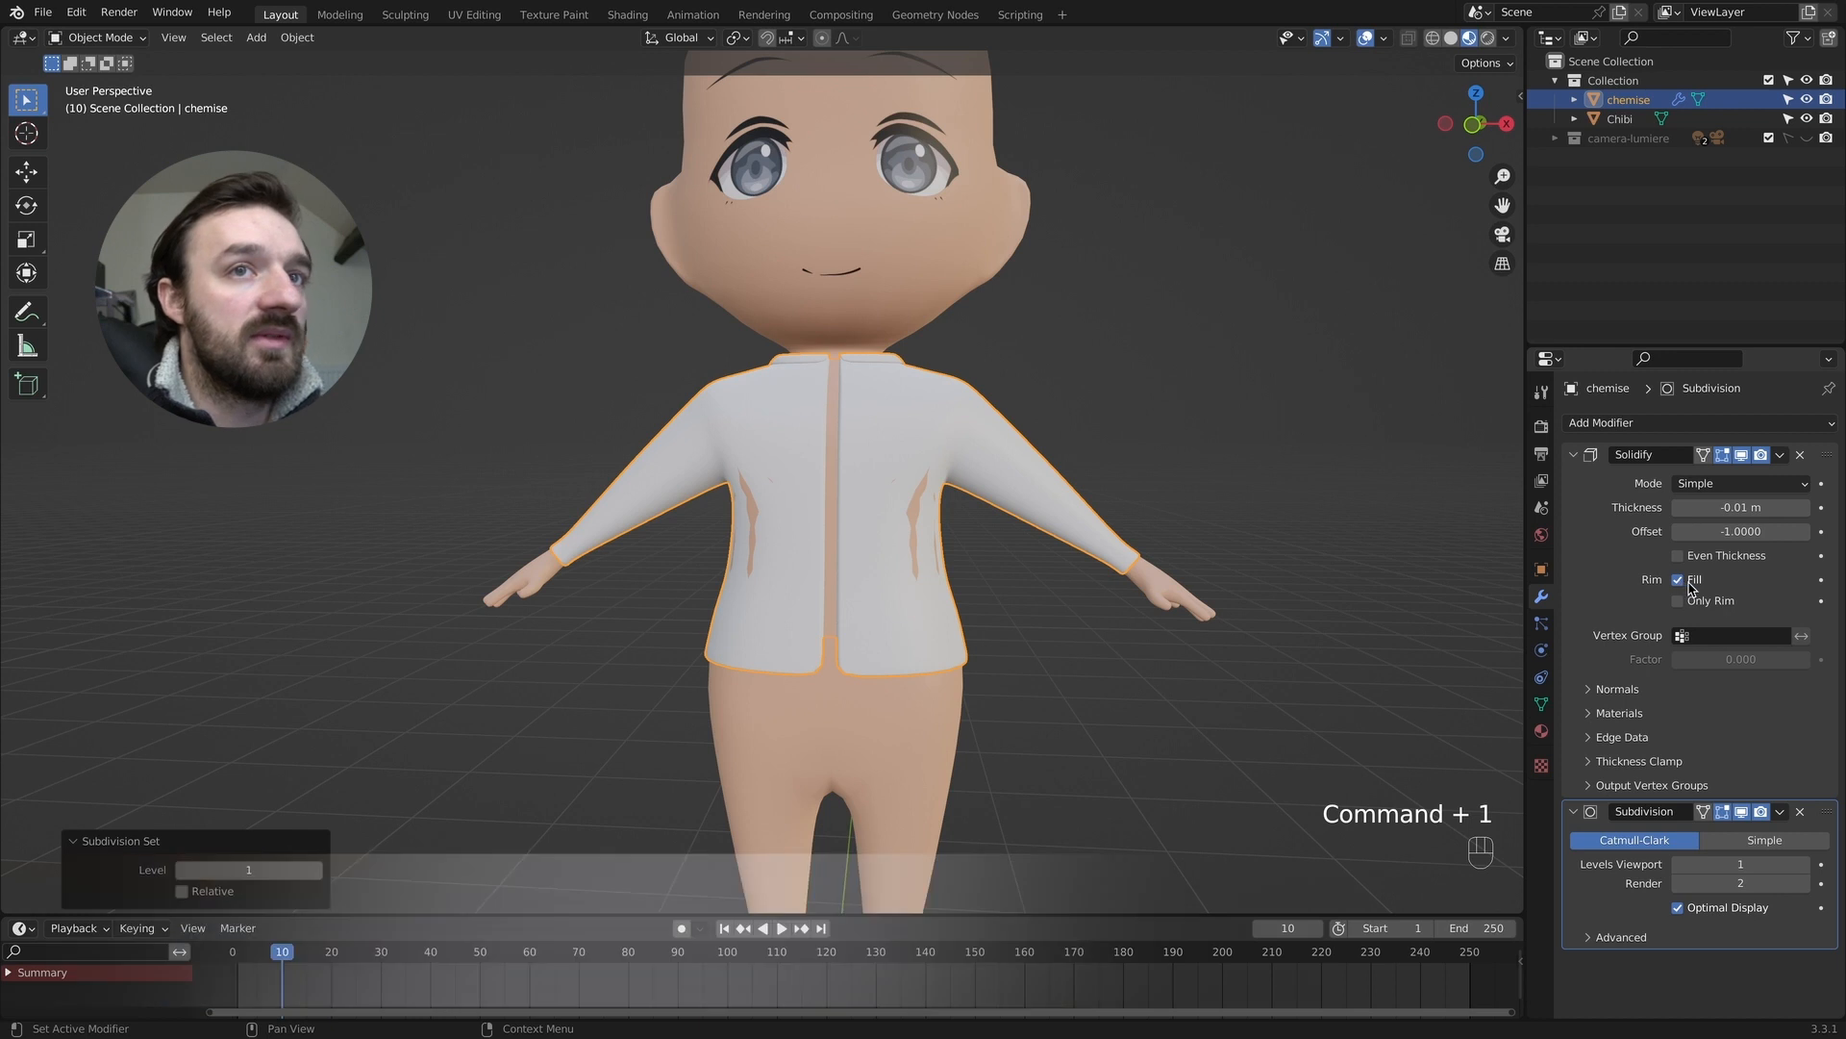
click(1683, 516)
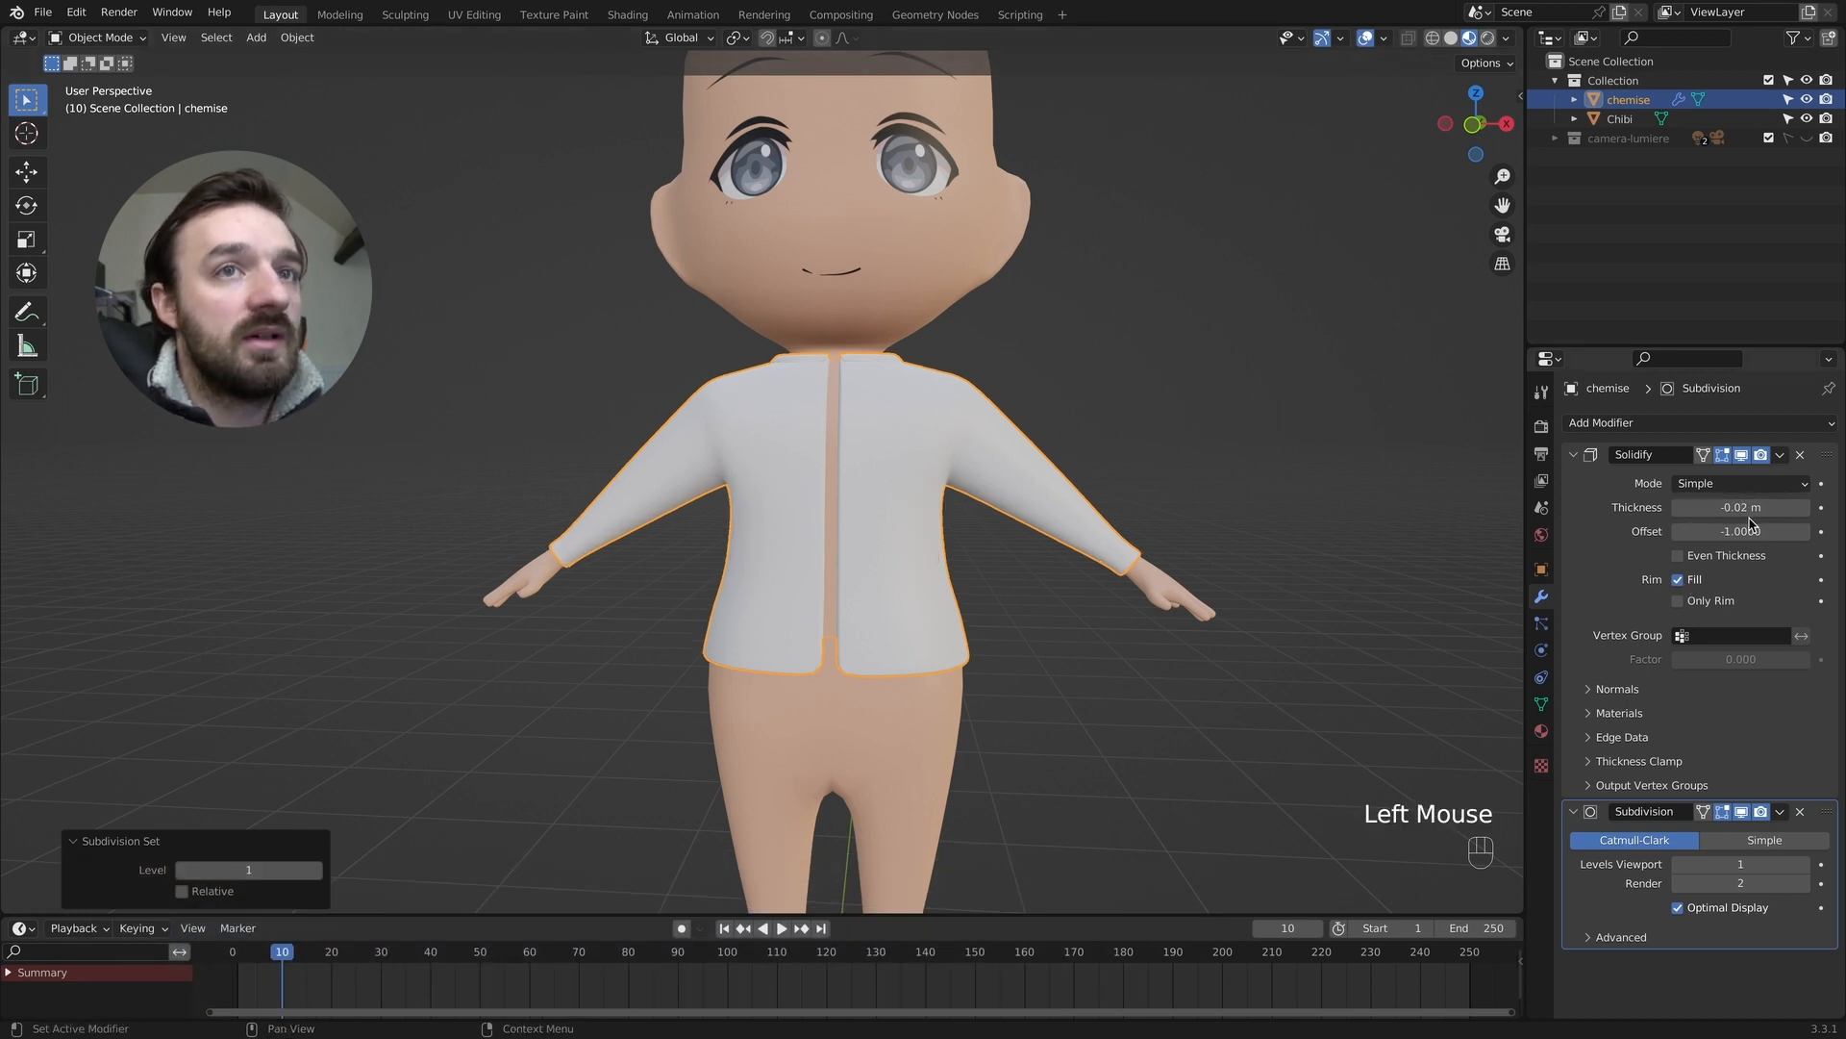
Add a vertical loop cut close to each edge of the chemise's front opening, sliding the second about 0.955 toward the edge.
scroll(945, 496, left, 10)
scroll(944, 496, right, 10)
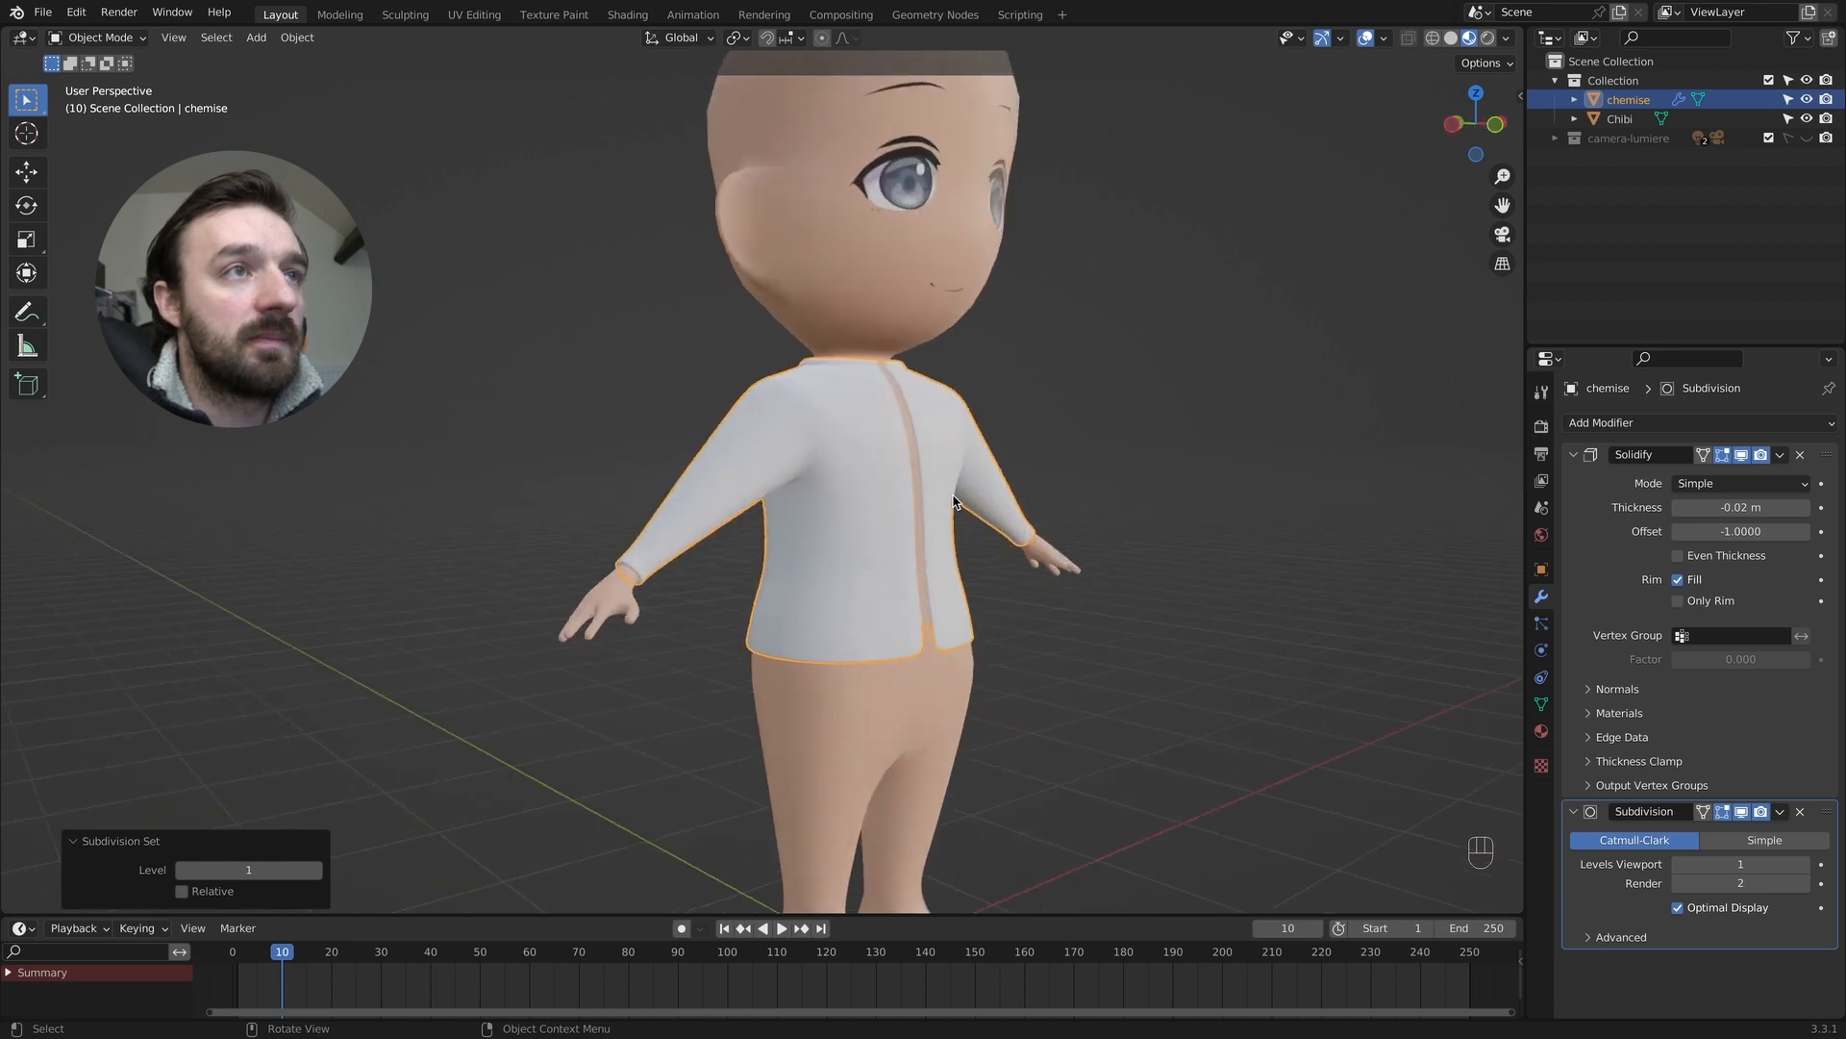
scroll(875, 623, up, 2)
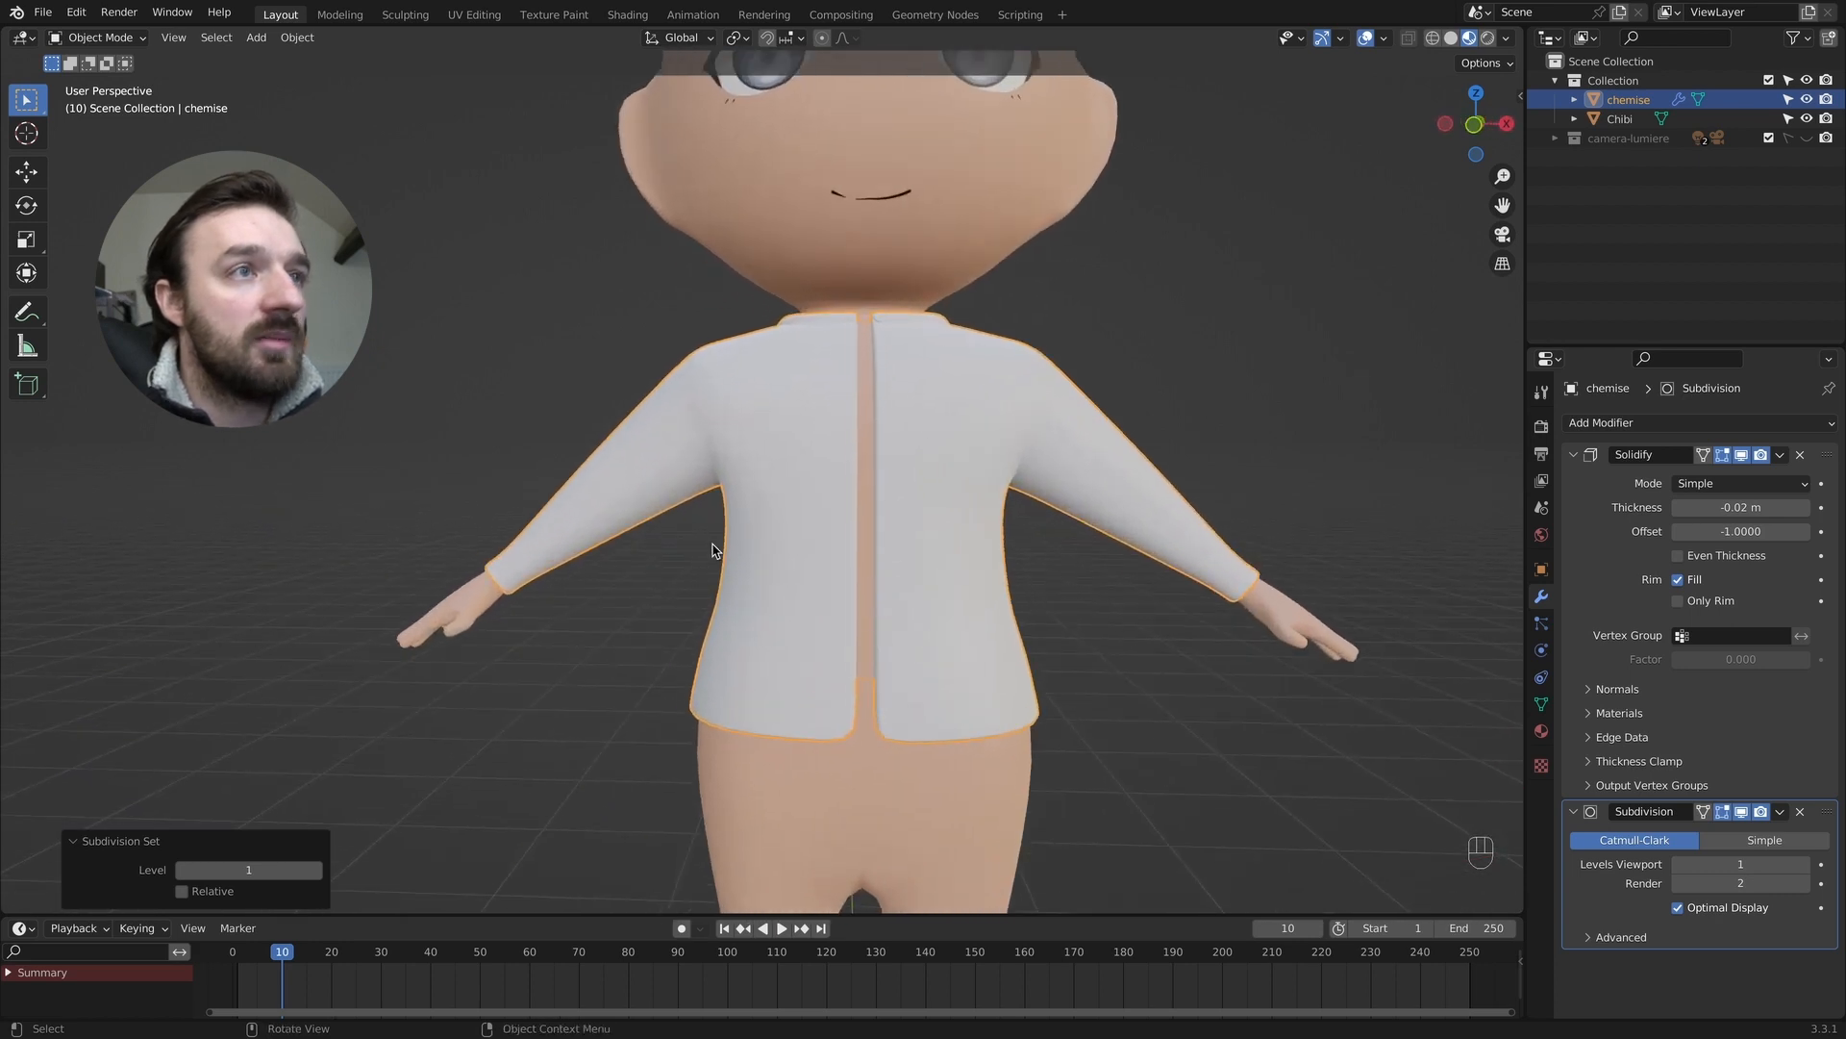
key(Tab)
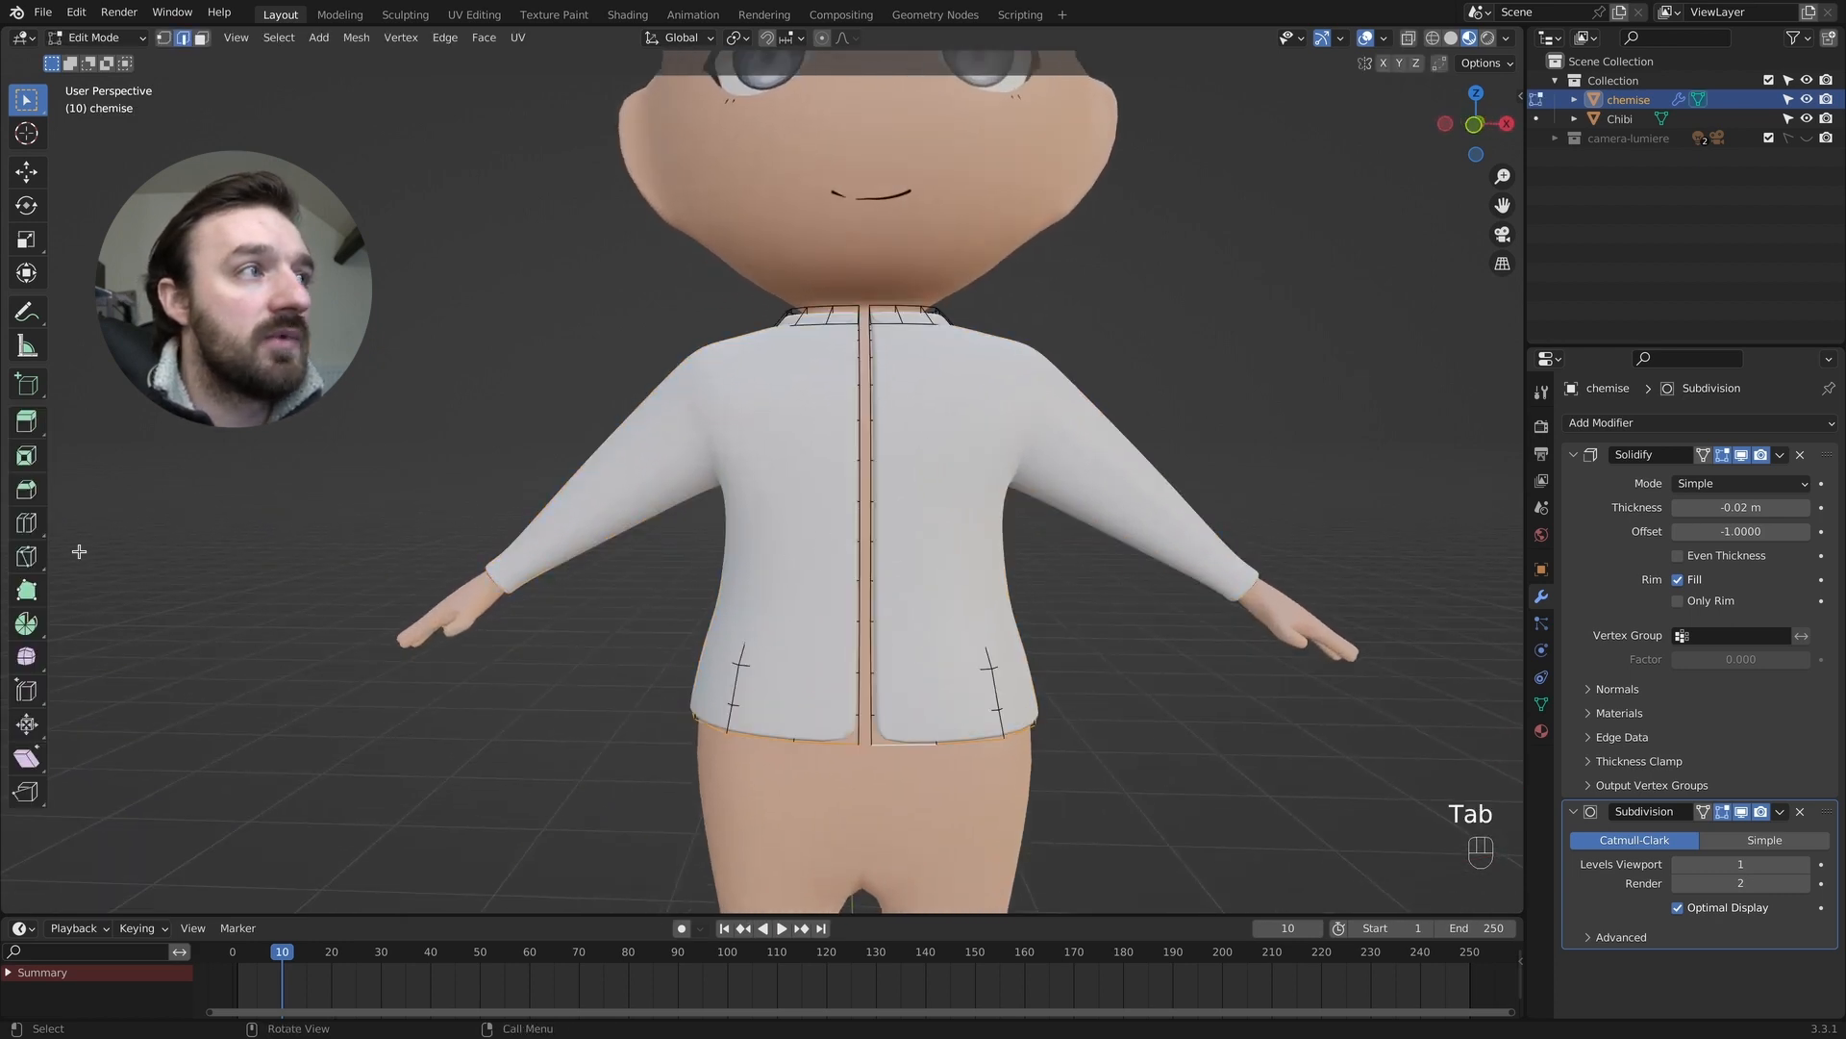
click(29, 525)
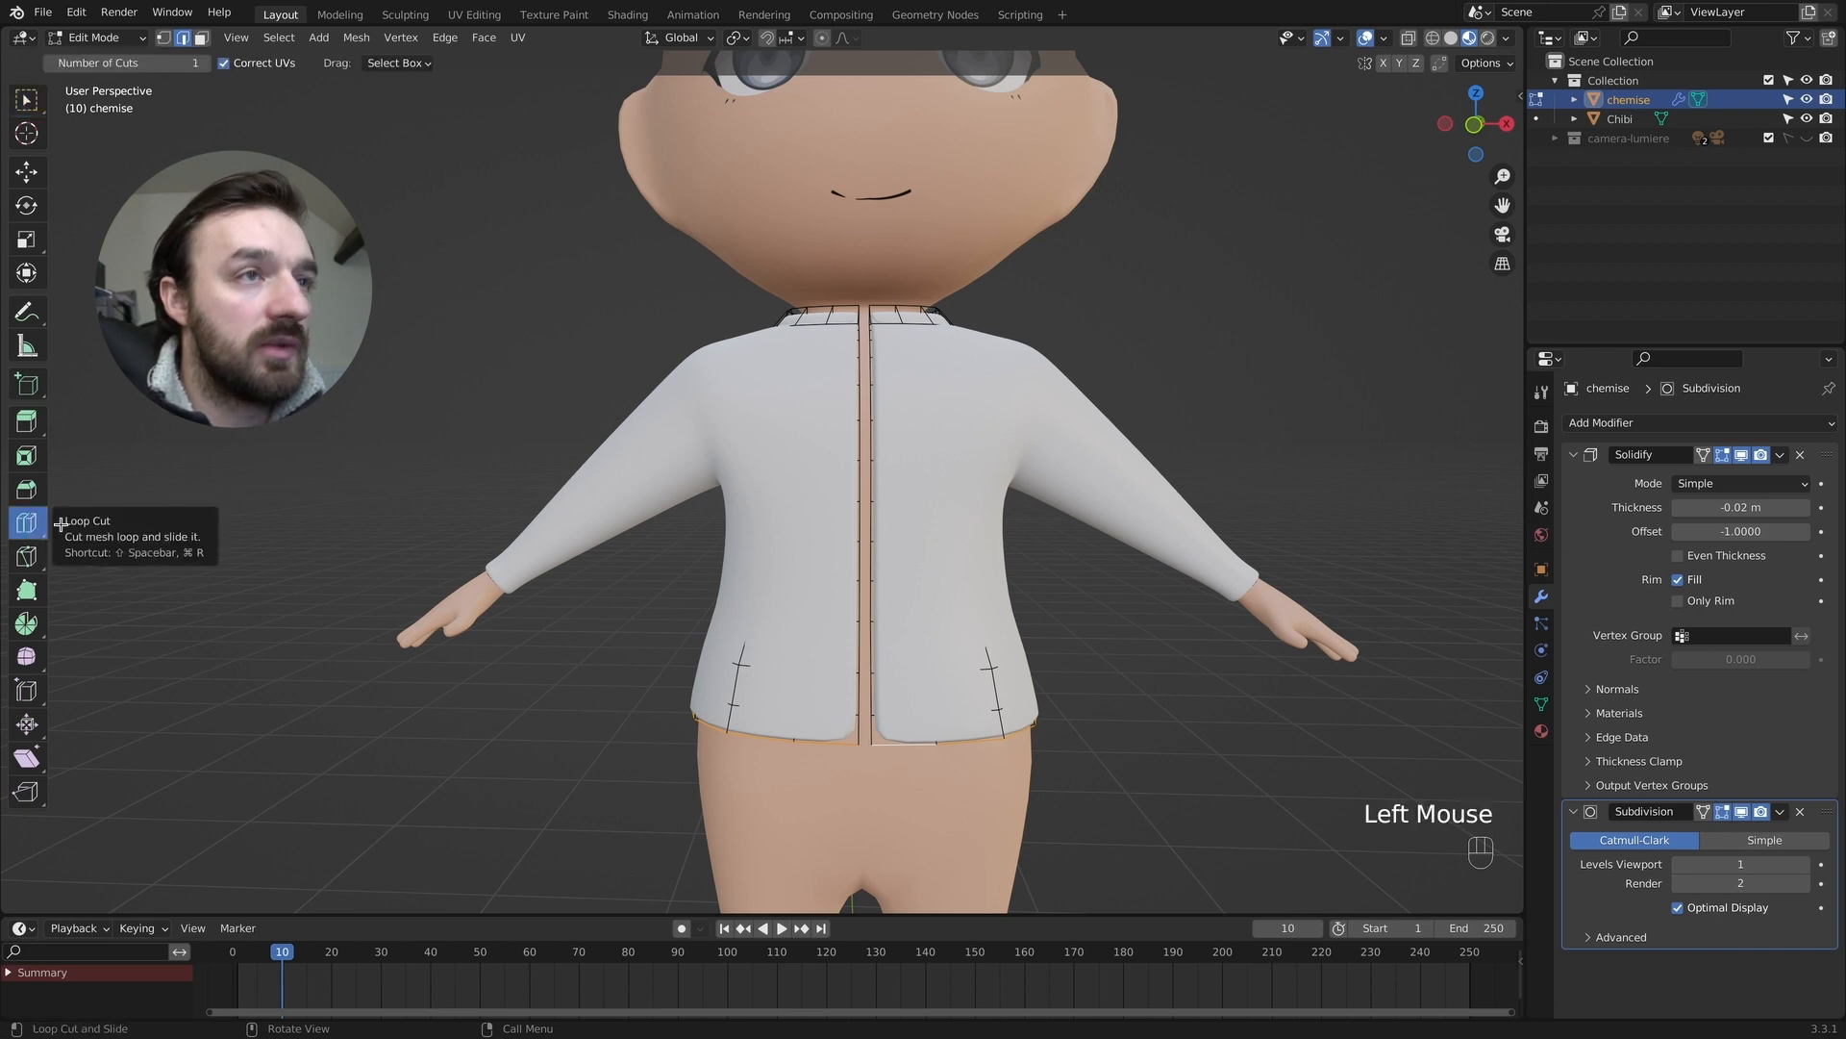
drag(853, 582, 868, 583)
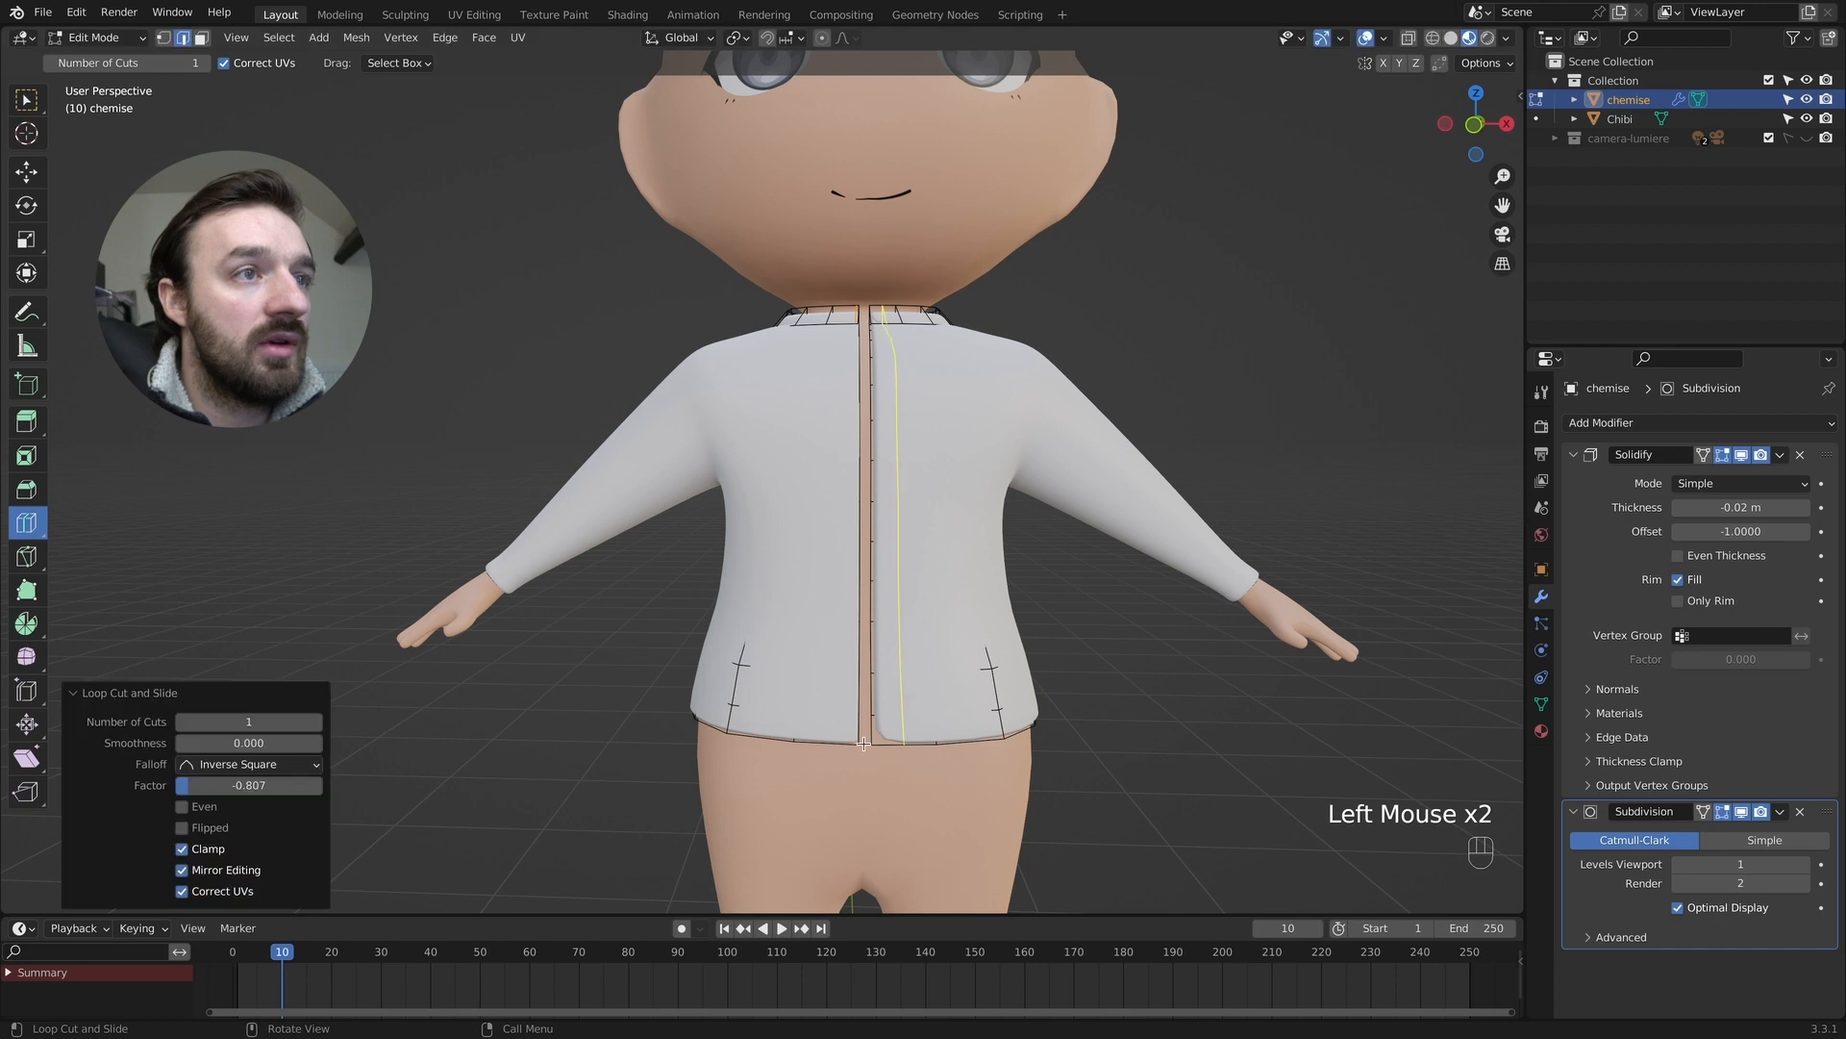
drag(891, 751, 878, 750)
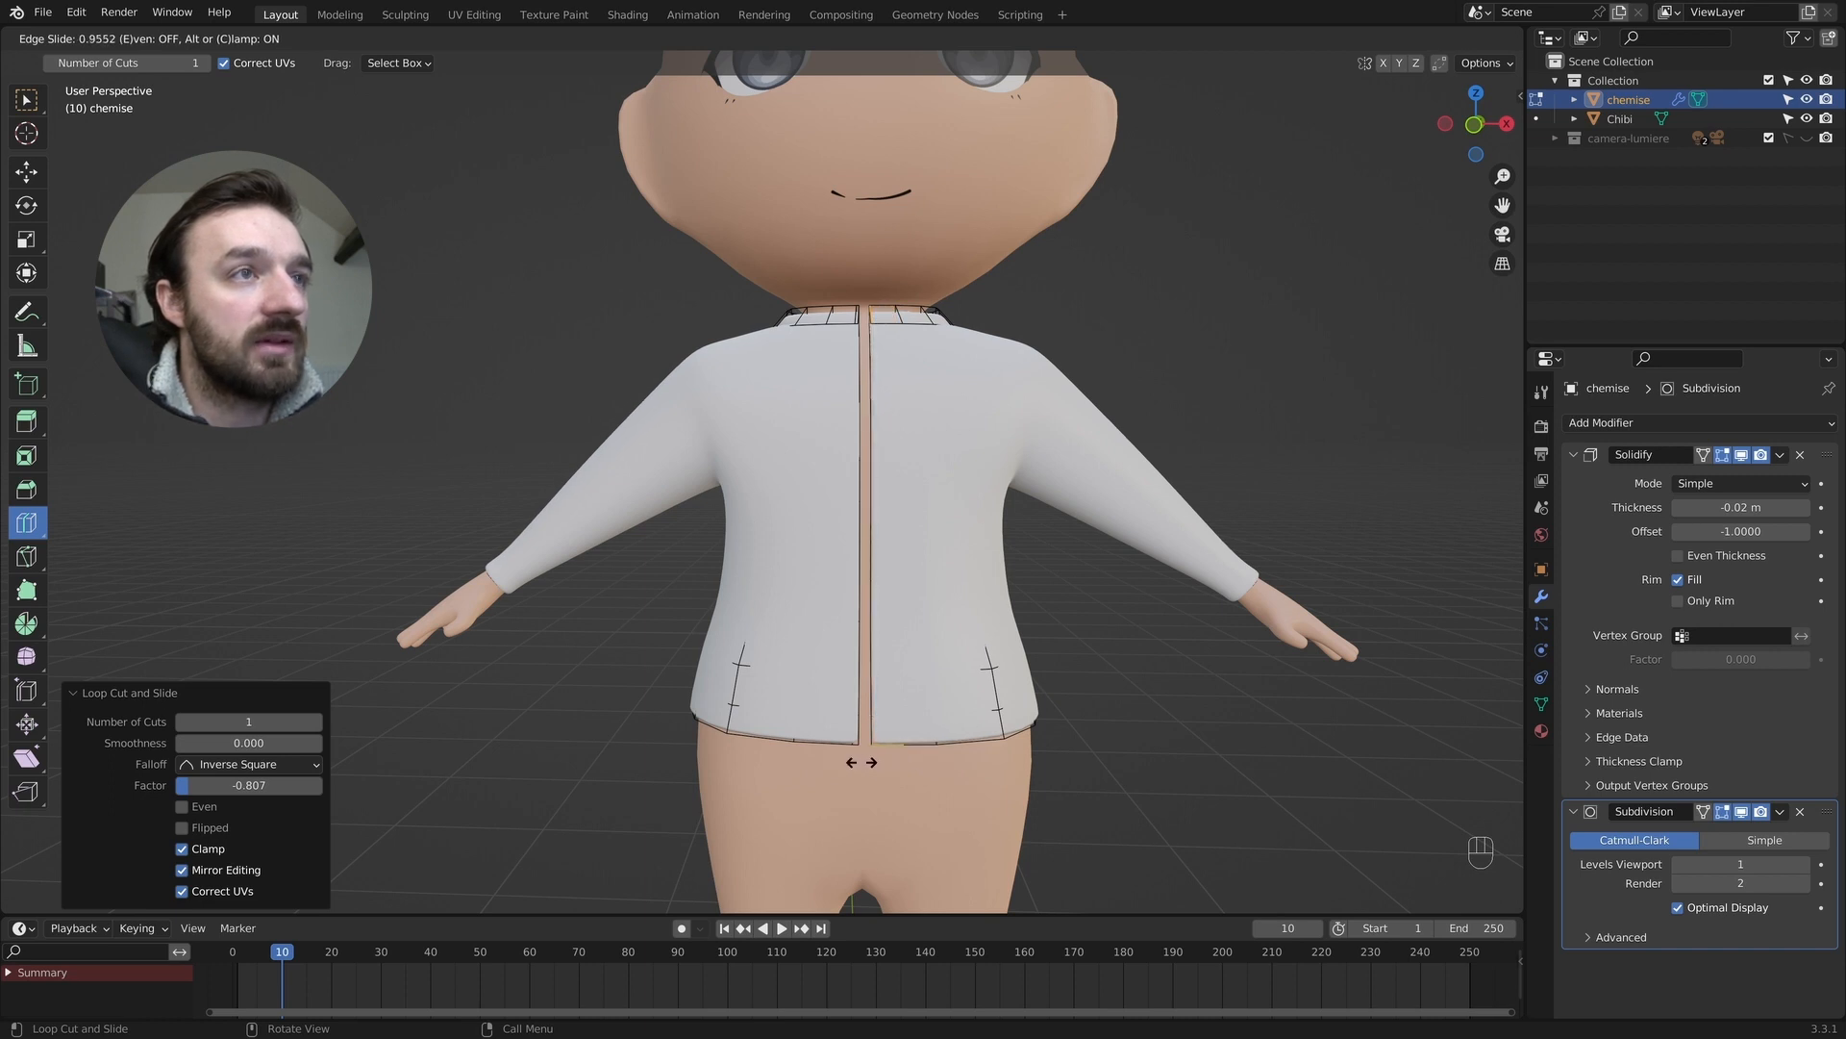
click(861, 762)
key(Tab)
middle_drag(719, 346, 699, 337)
key(Tab)
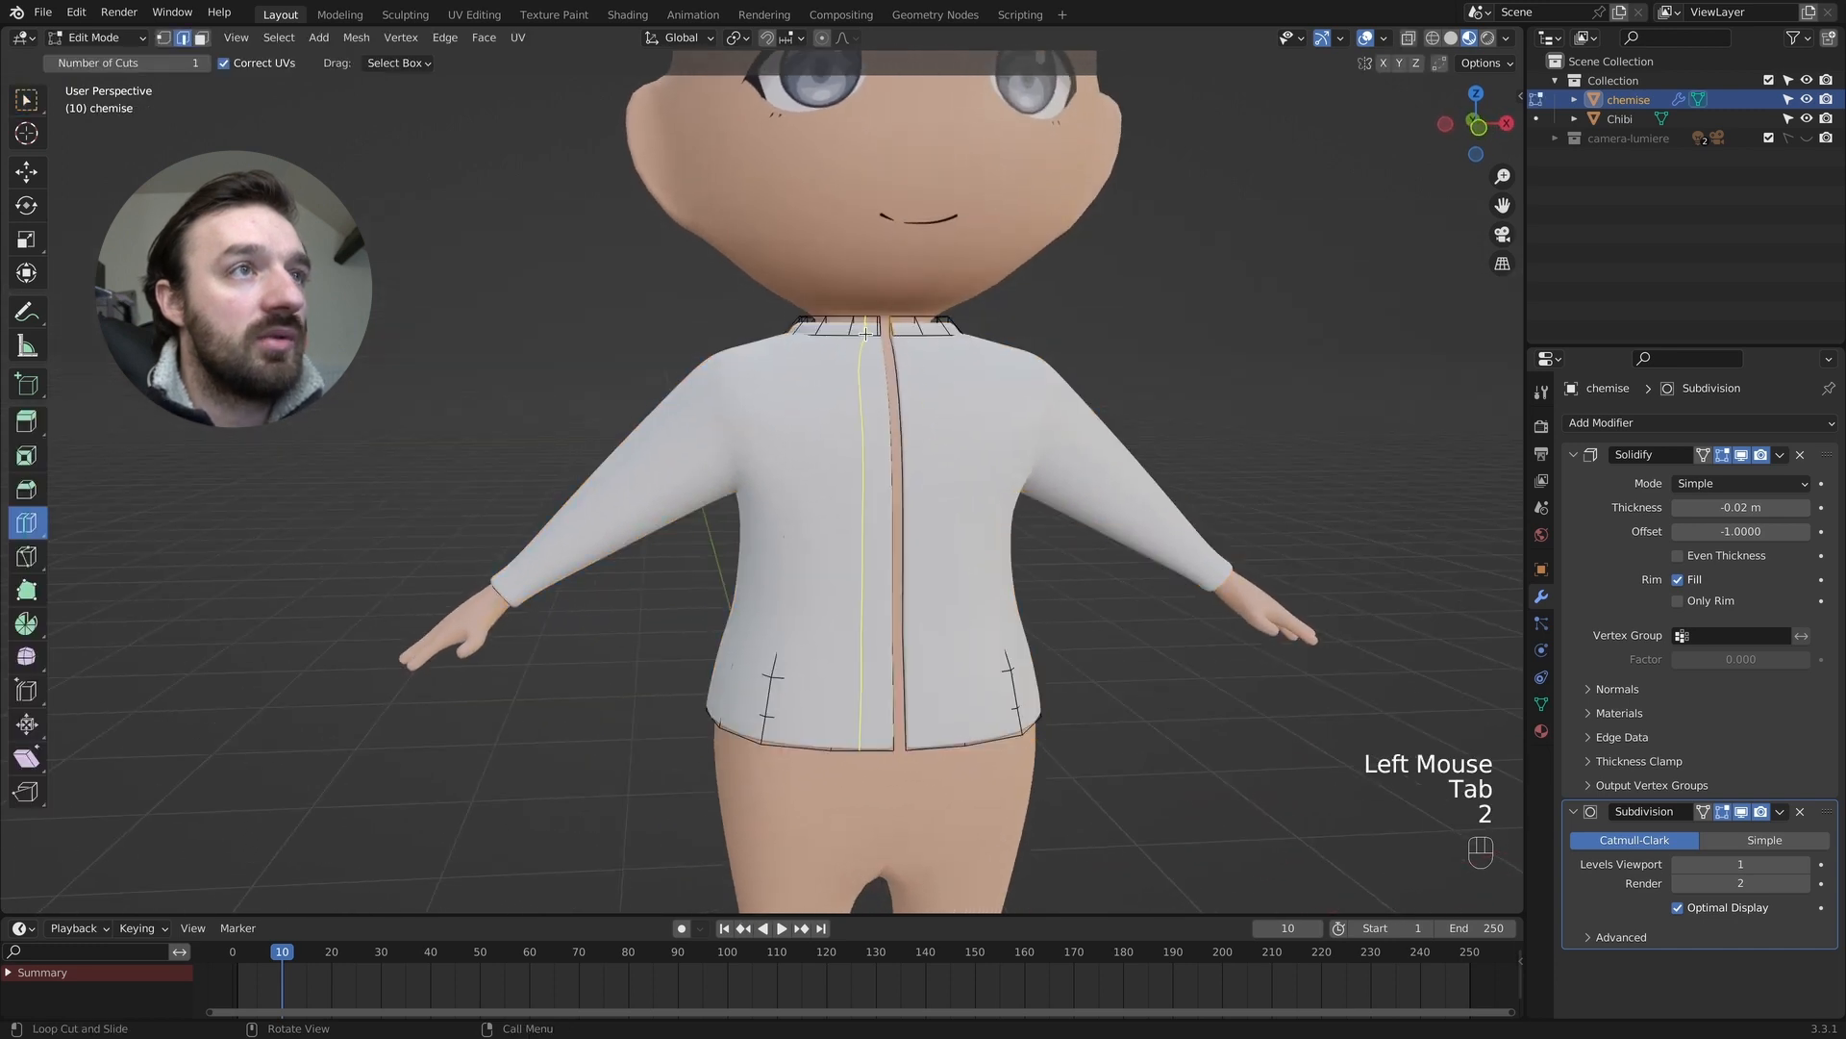
Select the collar's edge loops on both halves and raise them about 0.03 m along Z.
click(26, 99)
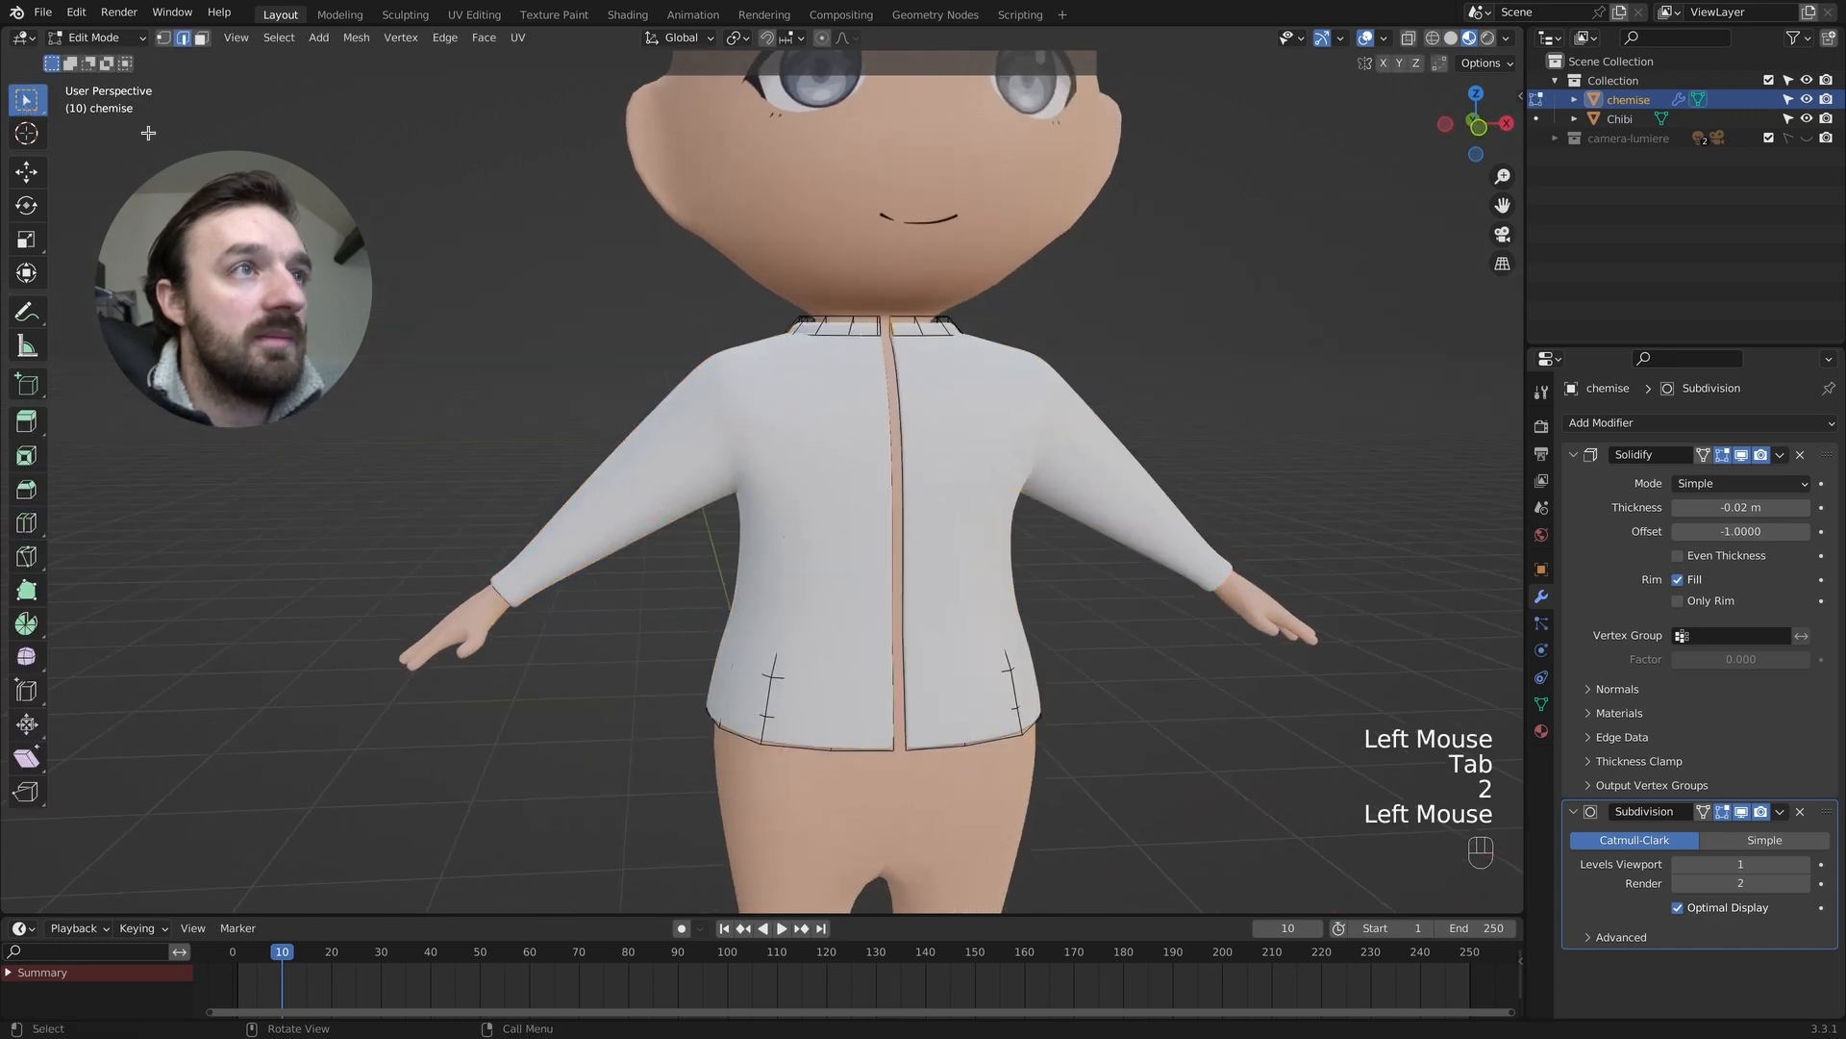
alt+shift+click(869, 334)
alt+shift+click(868, 334)
alt+shift+click(861, 316)
key(g)
key(z)
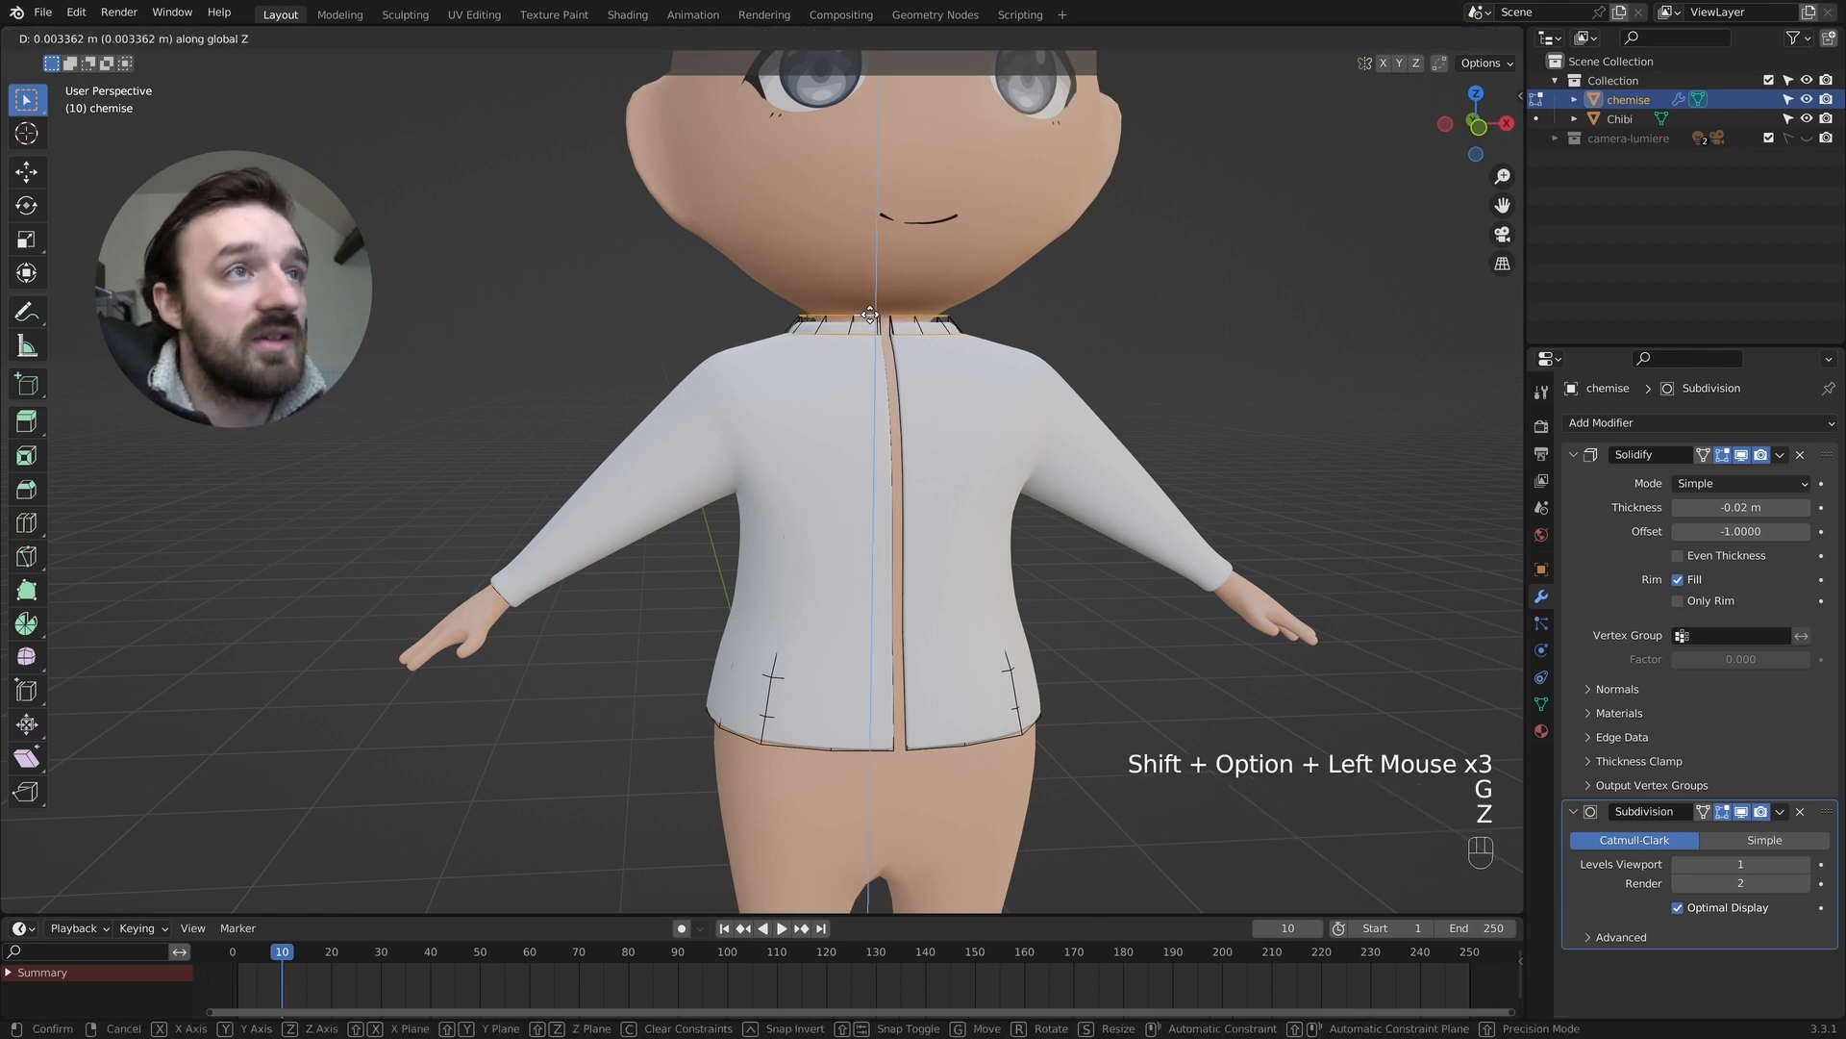
click(871, 309)
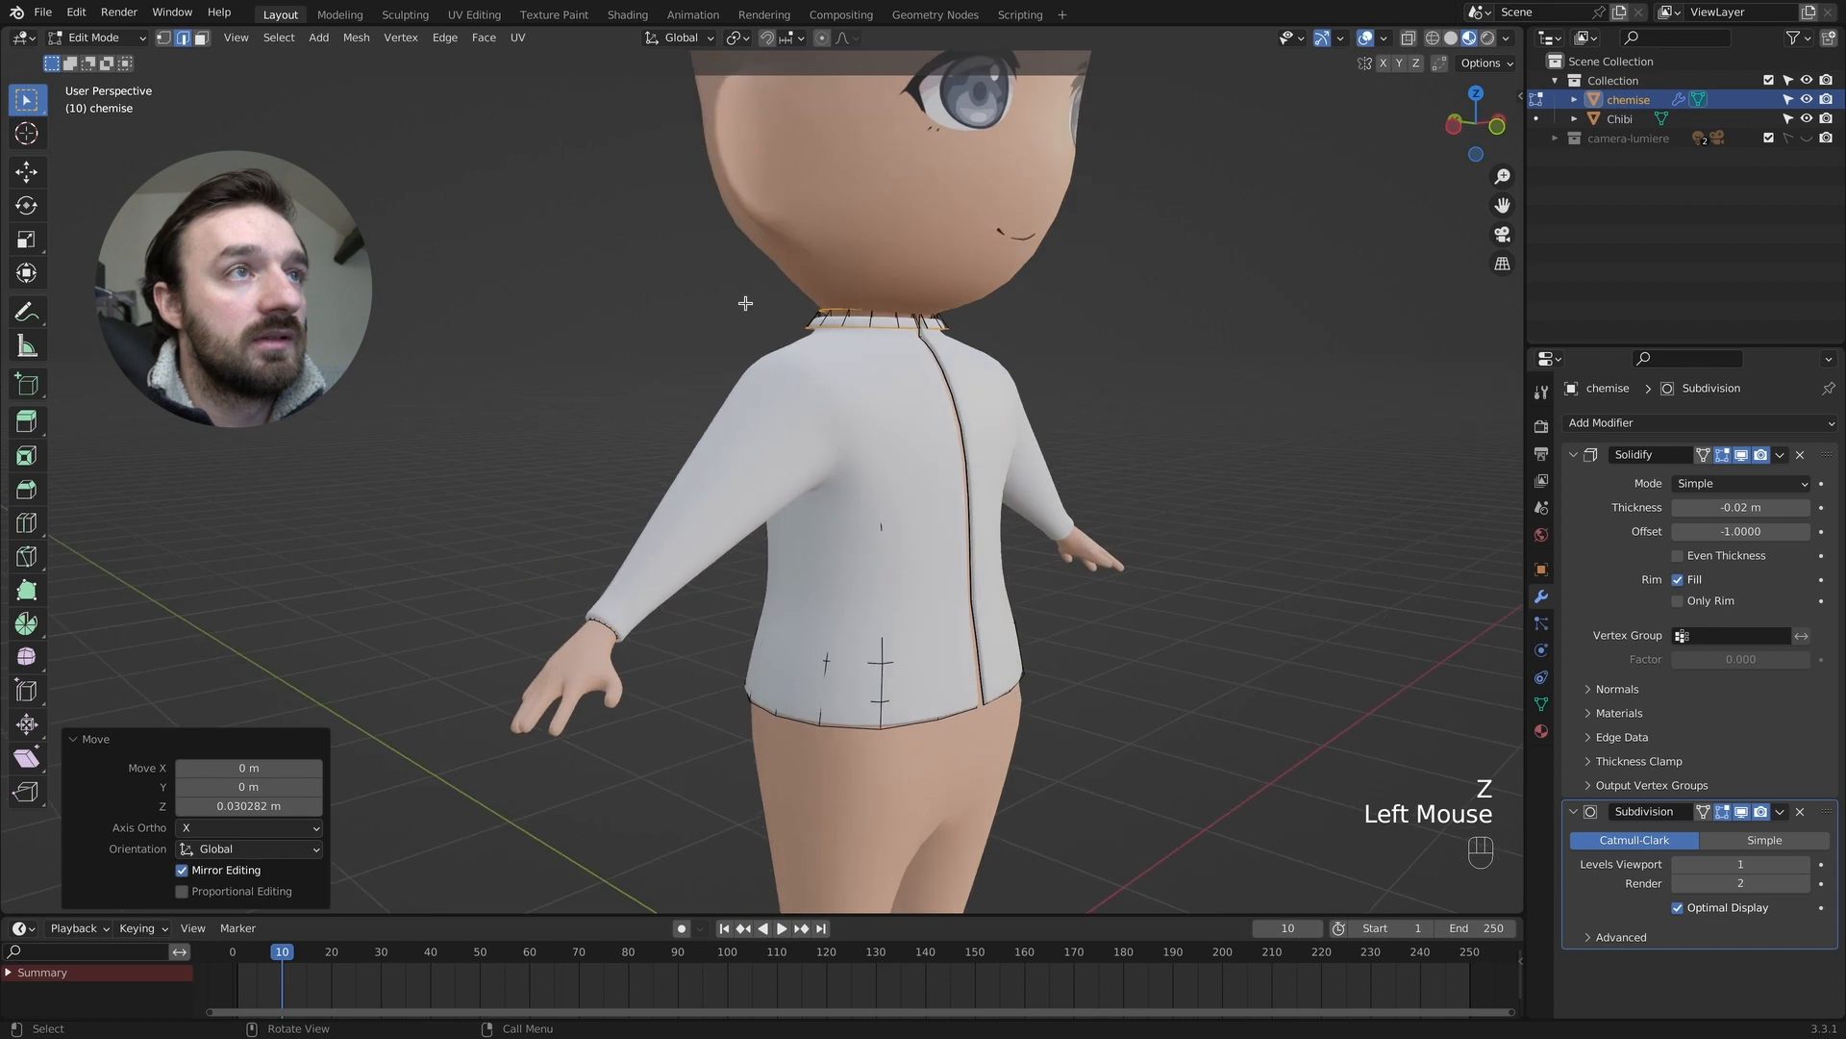
click(730, 298)
key(Tab)
middle_drag(729, 308, 900, 444)
key(Tab)
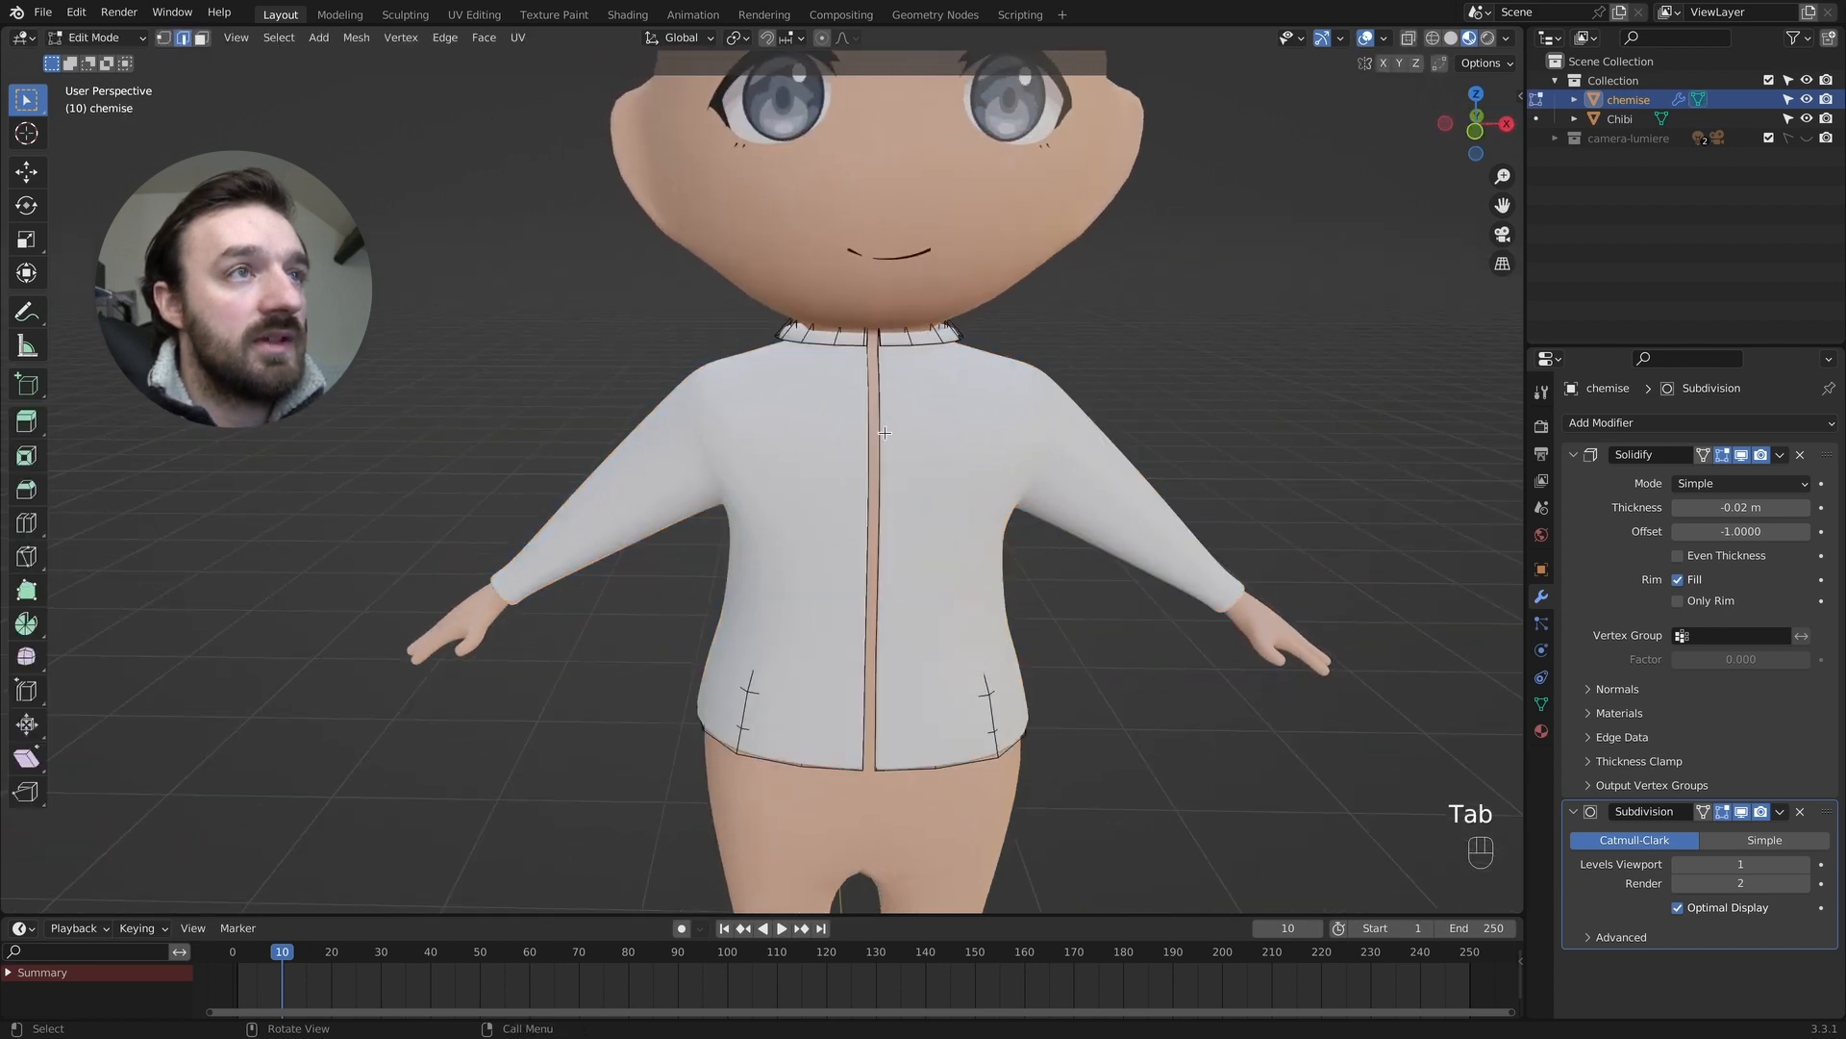
Display the Solidify modifier's result on the edit cage and switch to vertex selection.
click(1706, 455)
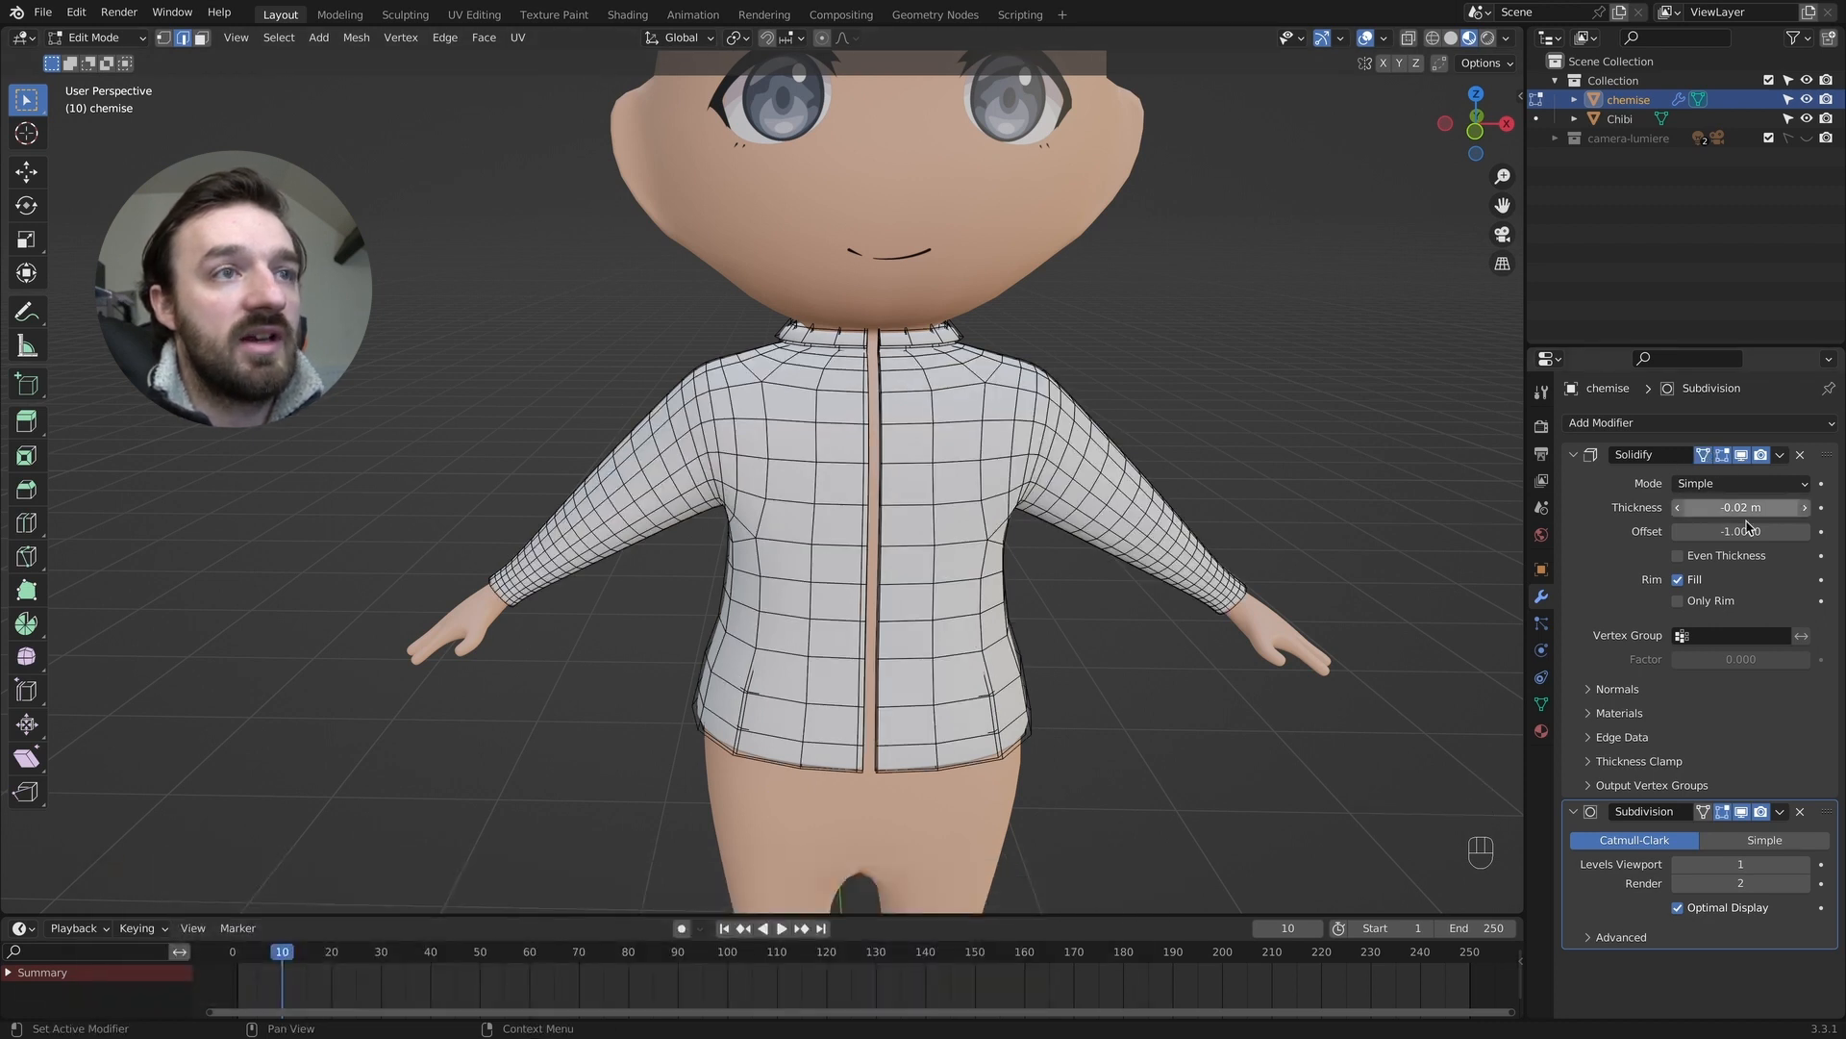
scroll(961, 512, up, 2)
key(1)
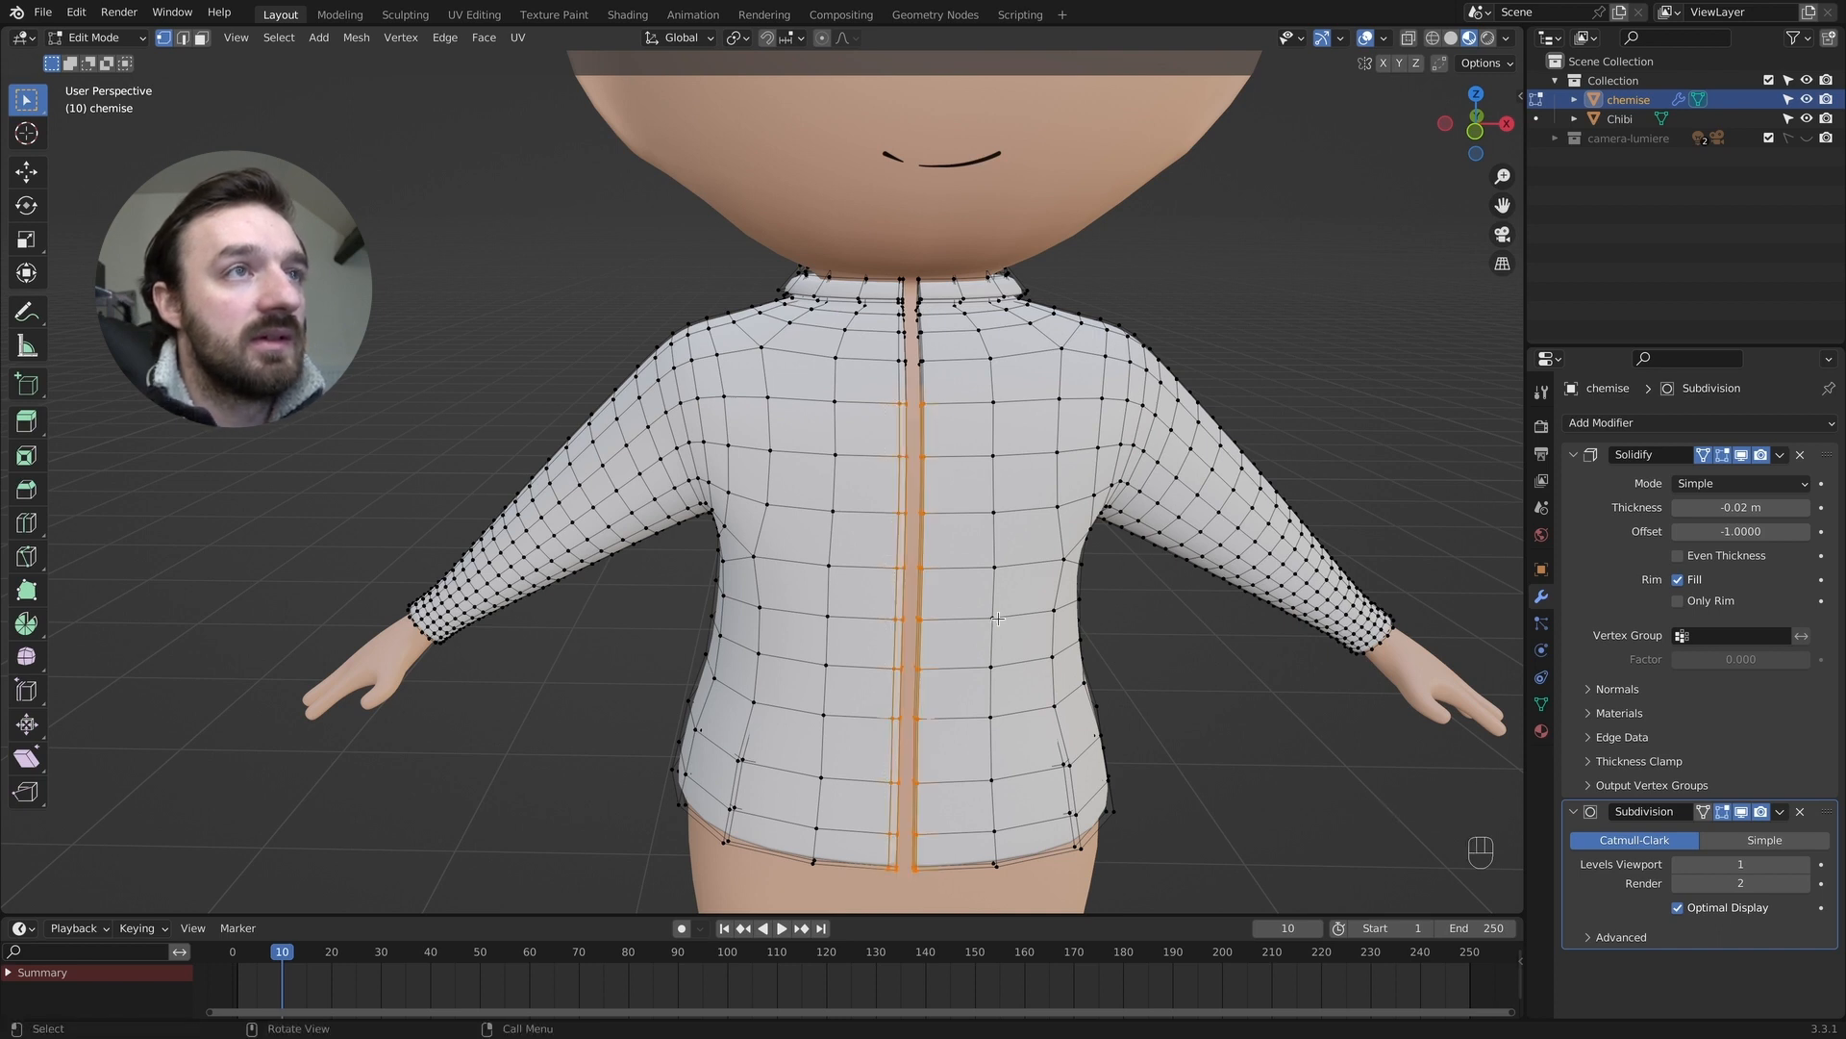
Select the vertices along both edges of the front opening below the chest and scale them together along X.
middle_drag(1015, 580, 1019, 577)
shift+click(924, 403)
drag(951, 434, 845, 845)
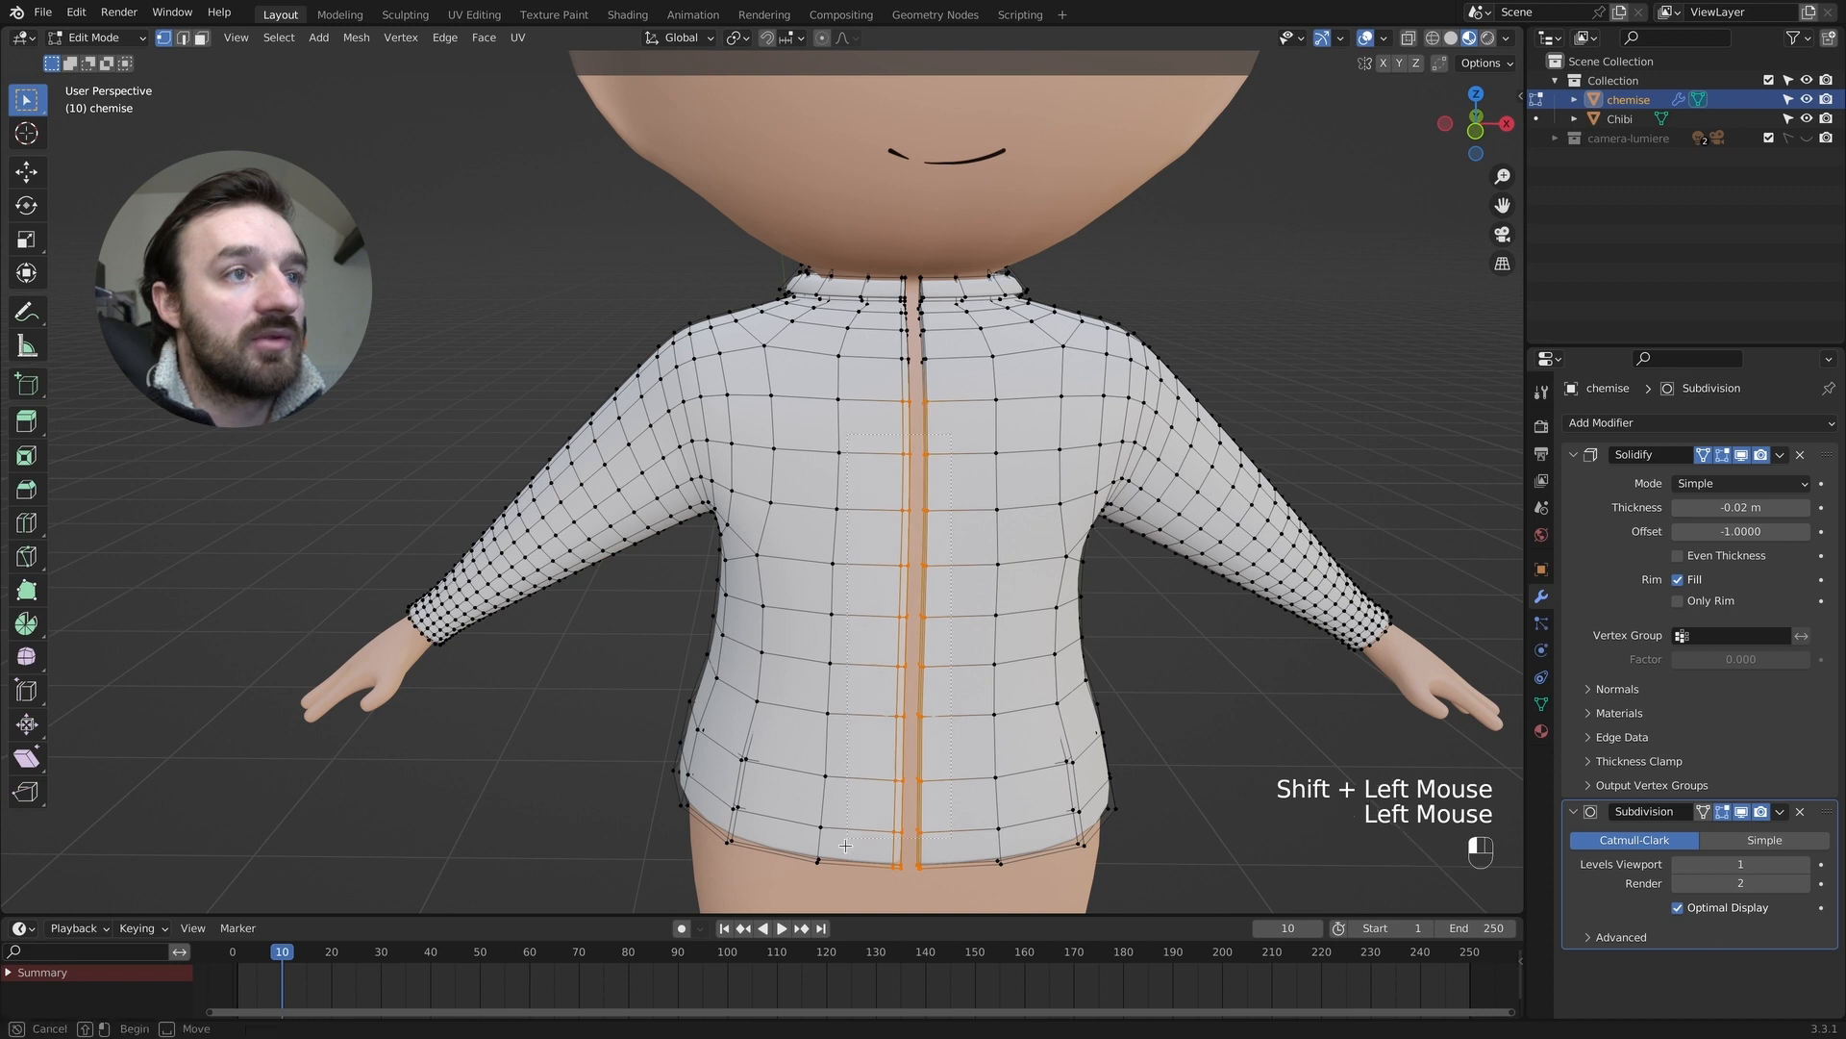
middle_drag(935, 644, 973, 608)
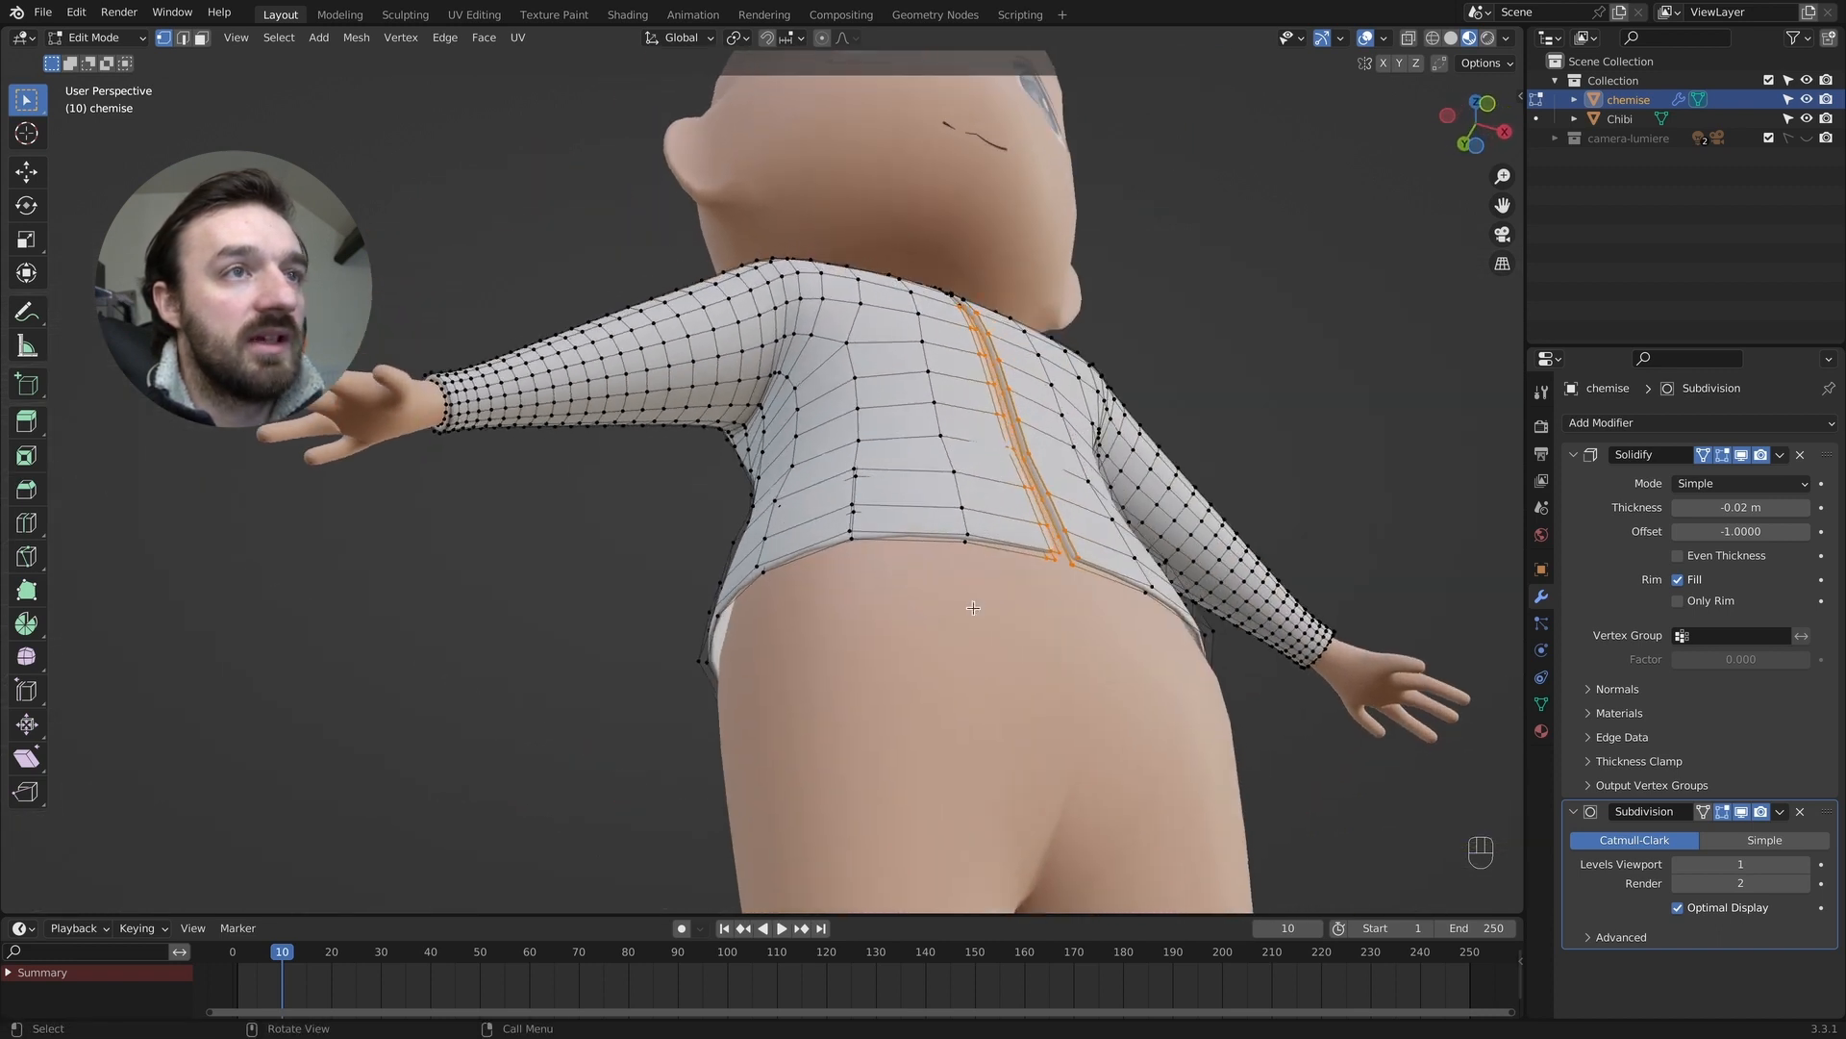
click(1807, 118)
middle_drag(846, 318, 861, 282)
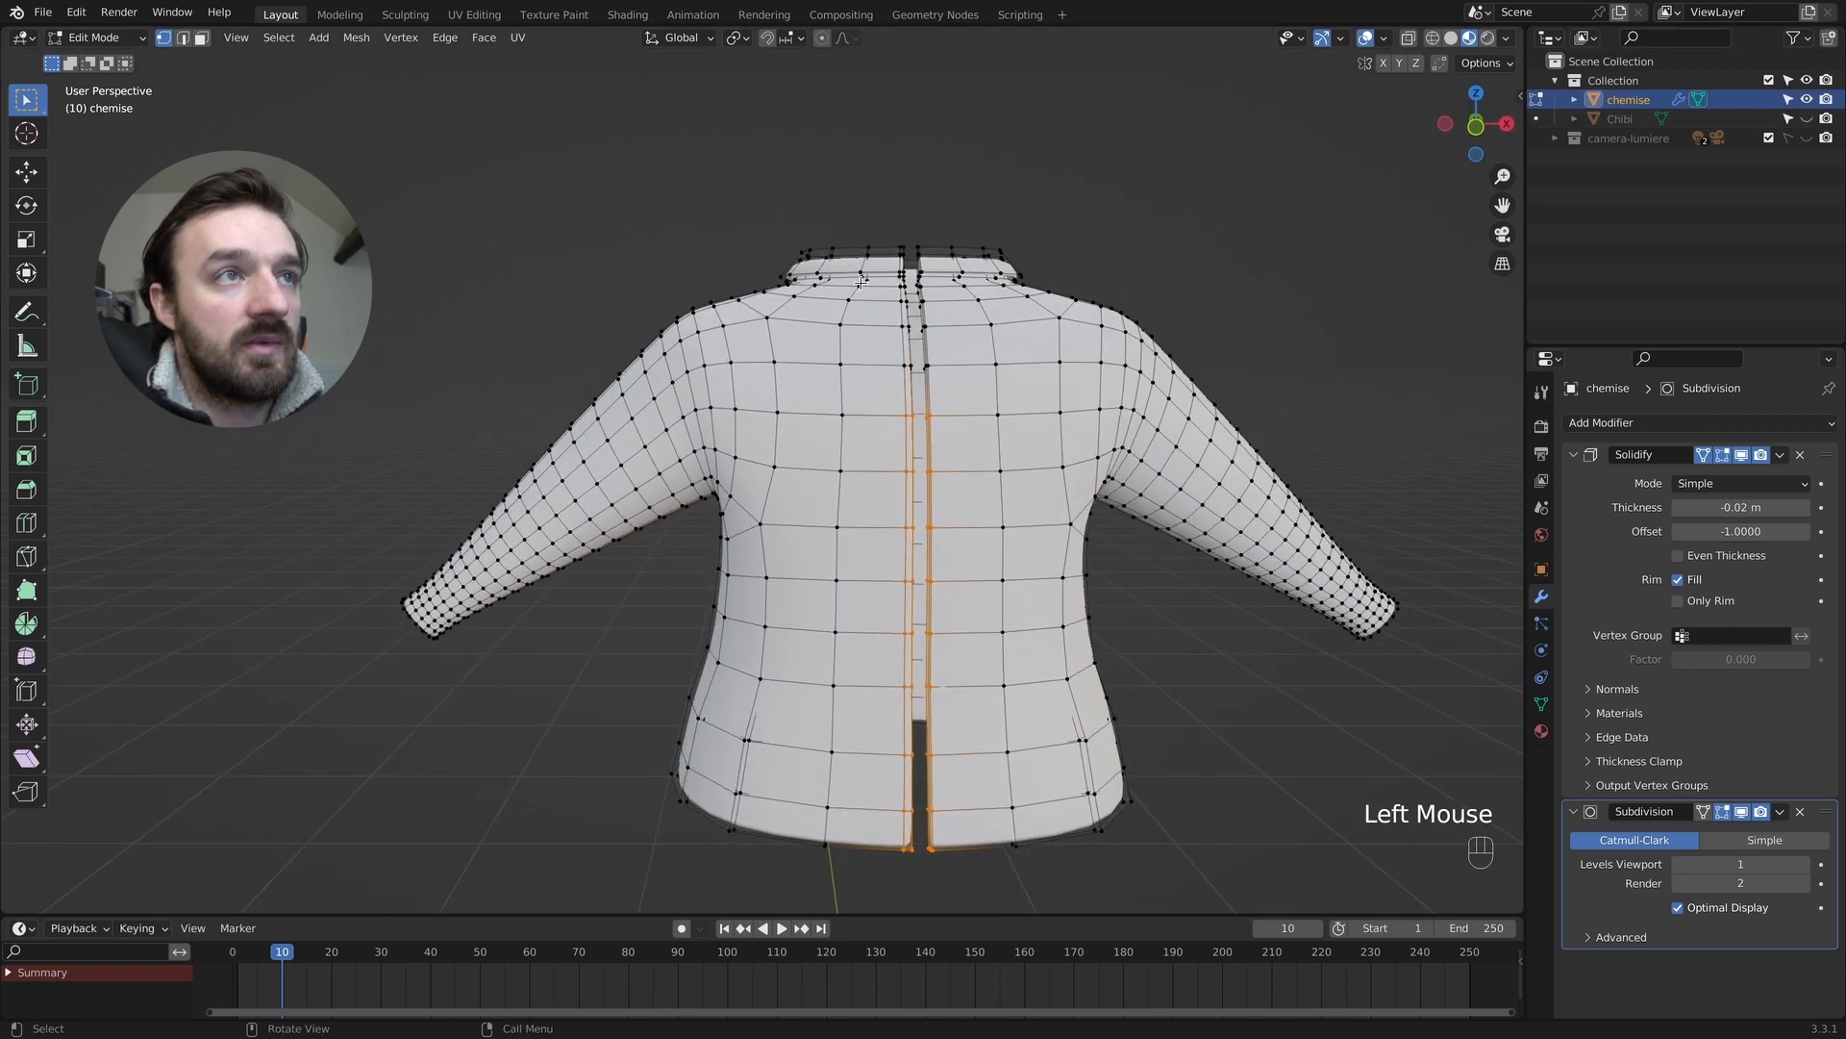
click(1807, 119)
middle_drag(1164, 342, 1169, 344)
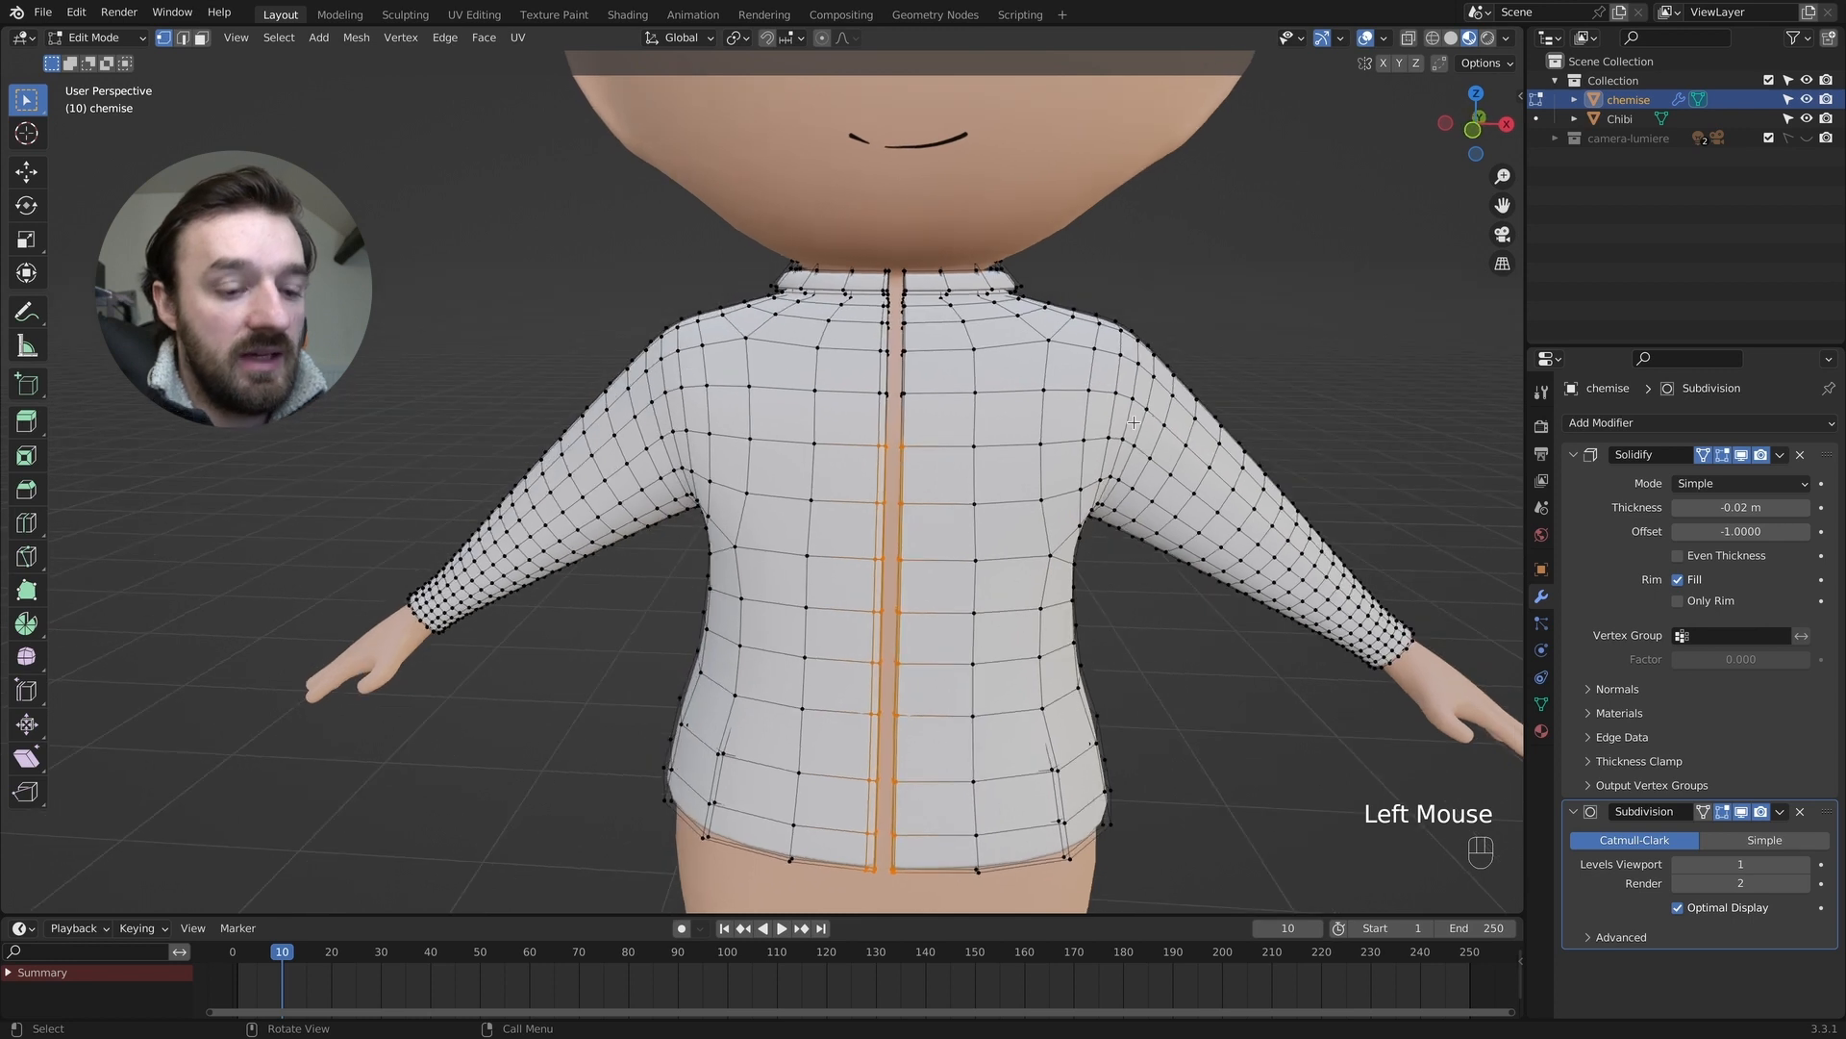
key(s)
key(x)
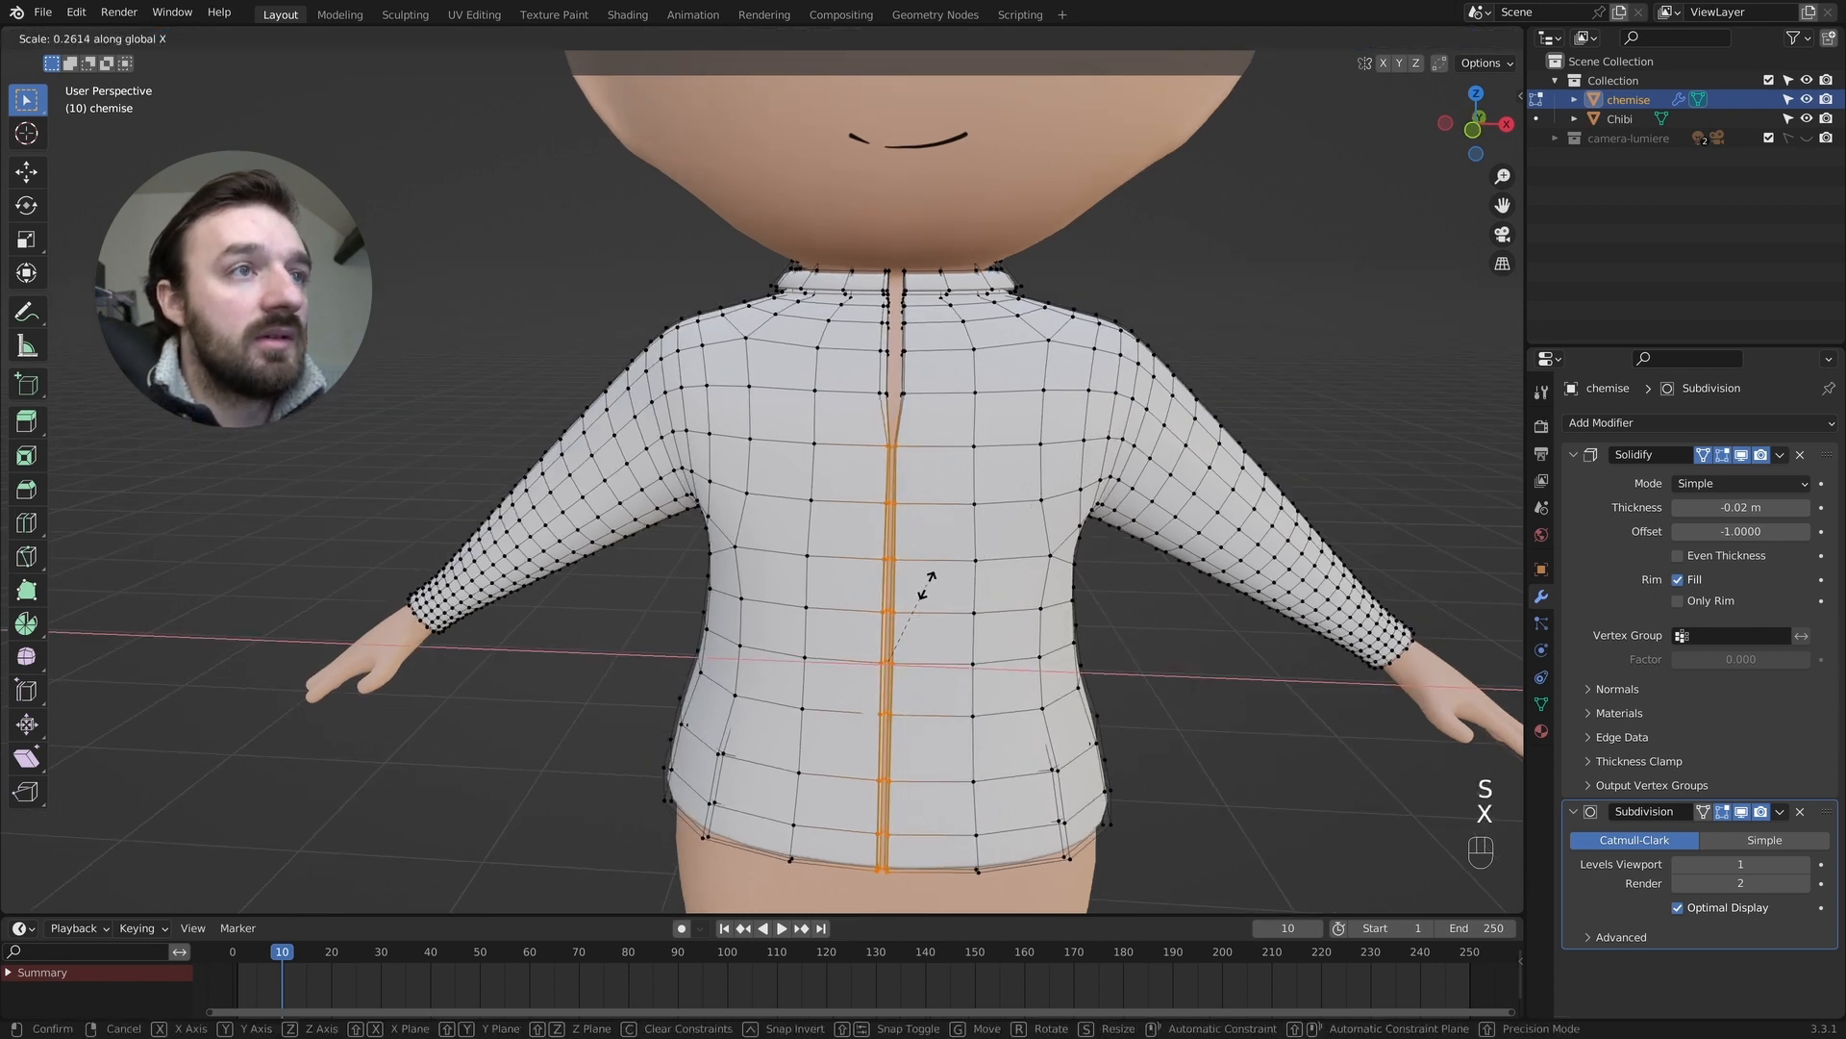
click(946, 603)
Select the lower front edge vertices of the +X panel and move them about -0.032 m along X to overlap the other panel.
middle_drag(950, 432, 961, 426)
drag(960, 426, 901, 973)
mouse_move(987, 556)
middle_down()
mouse_move(1025, 542)
mouse_move(982, 539)
middle_up()
key(KP_1)
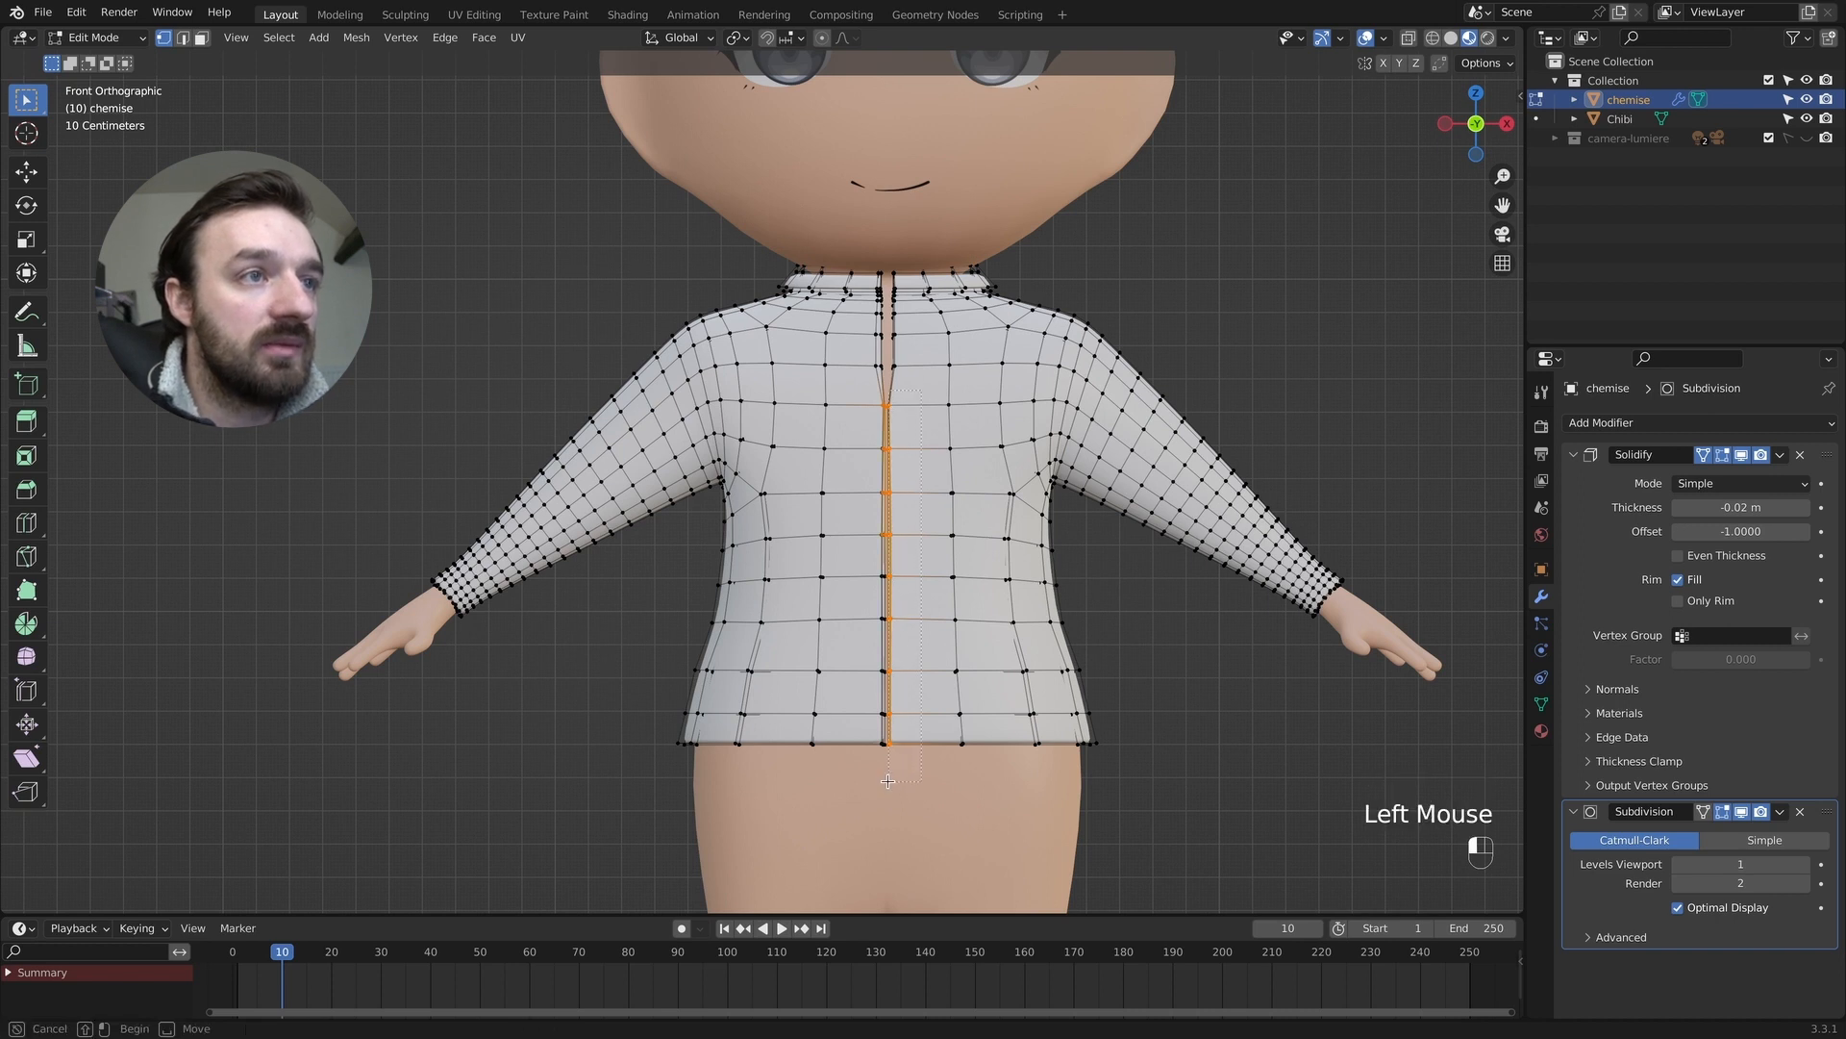
click(1806, 118)
middle_drag(1039, 404, 974, 367)
click(1806, 118)
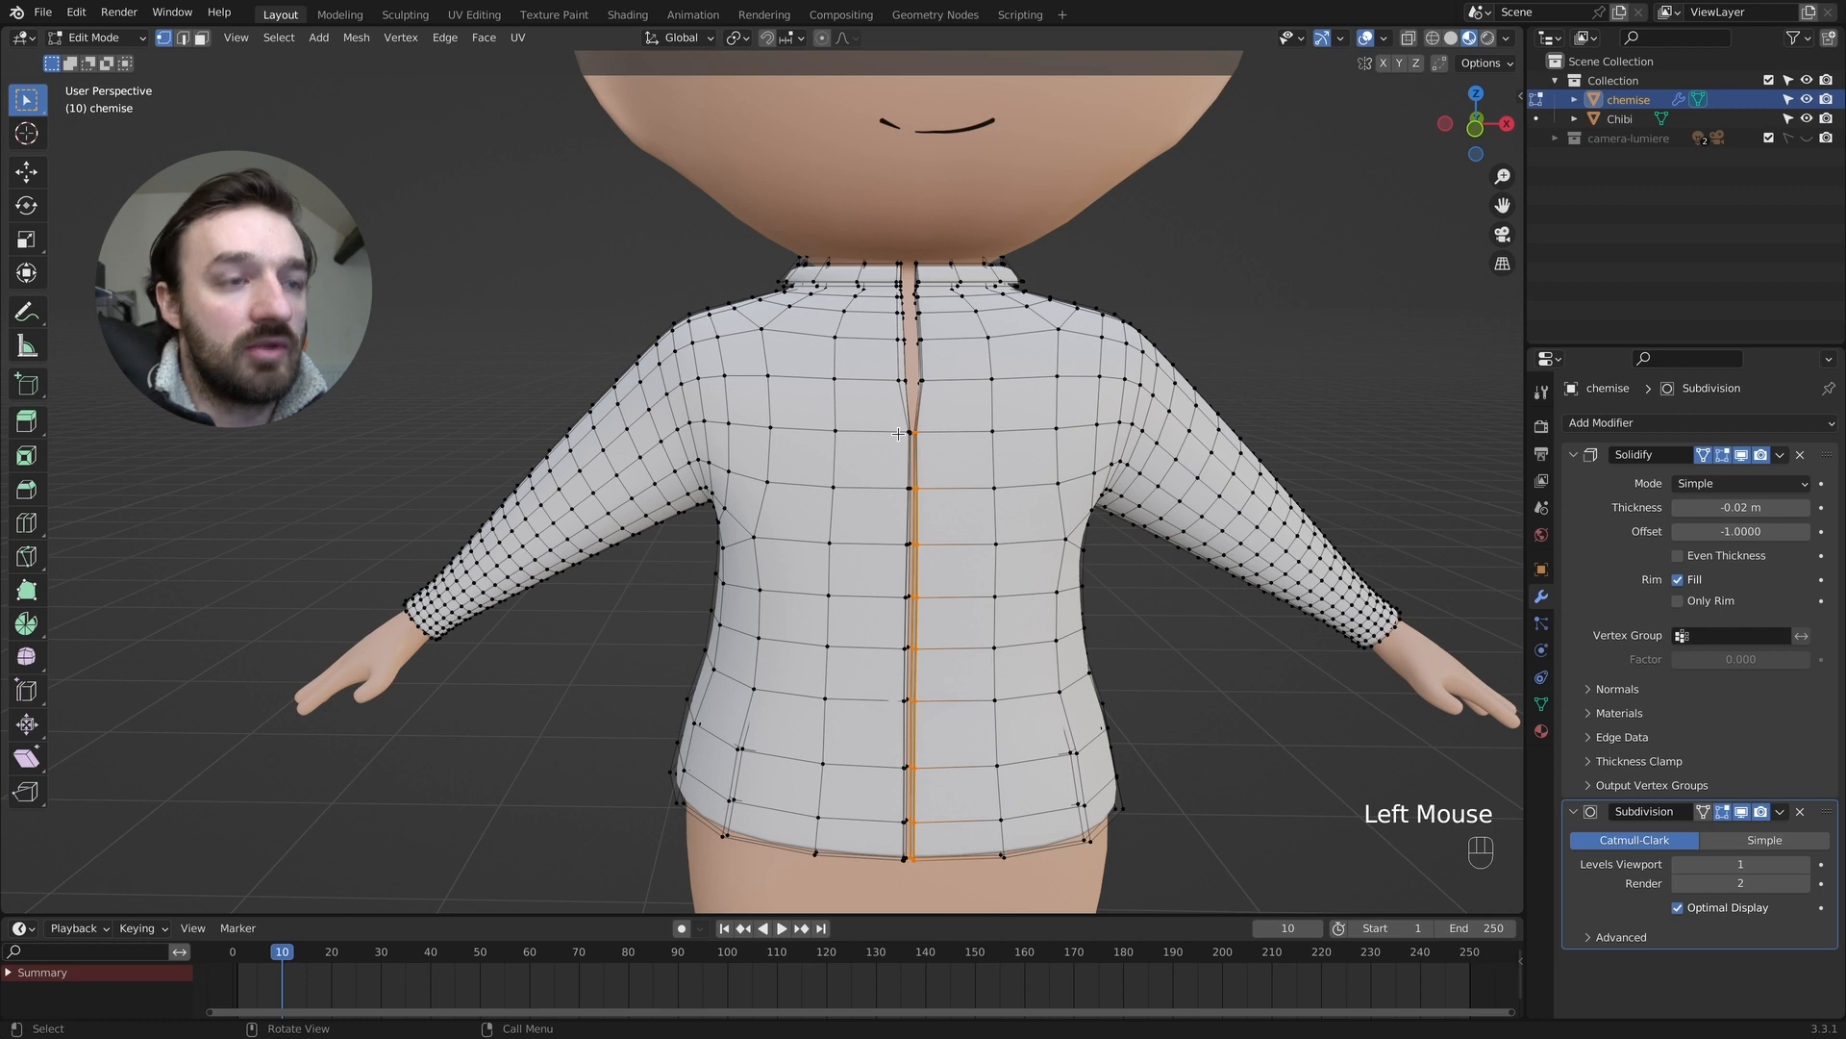
key(g)
key(x)
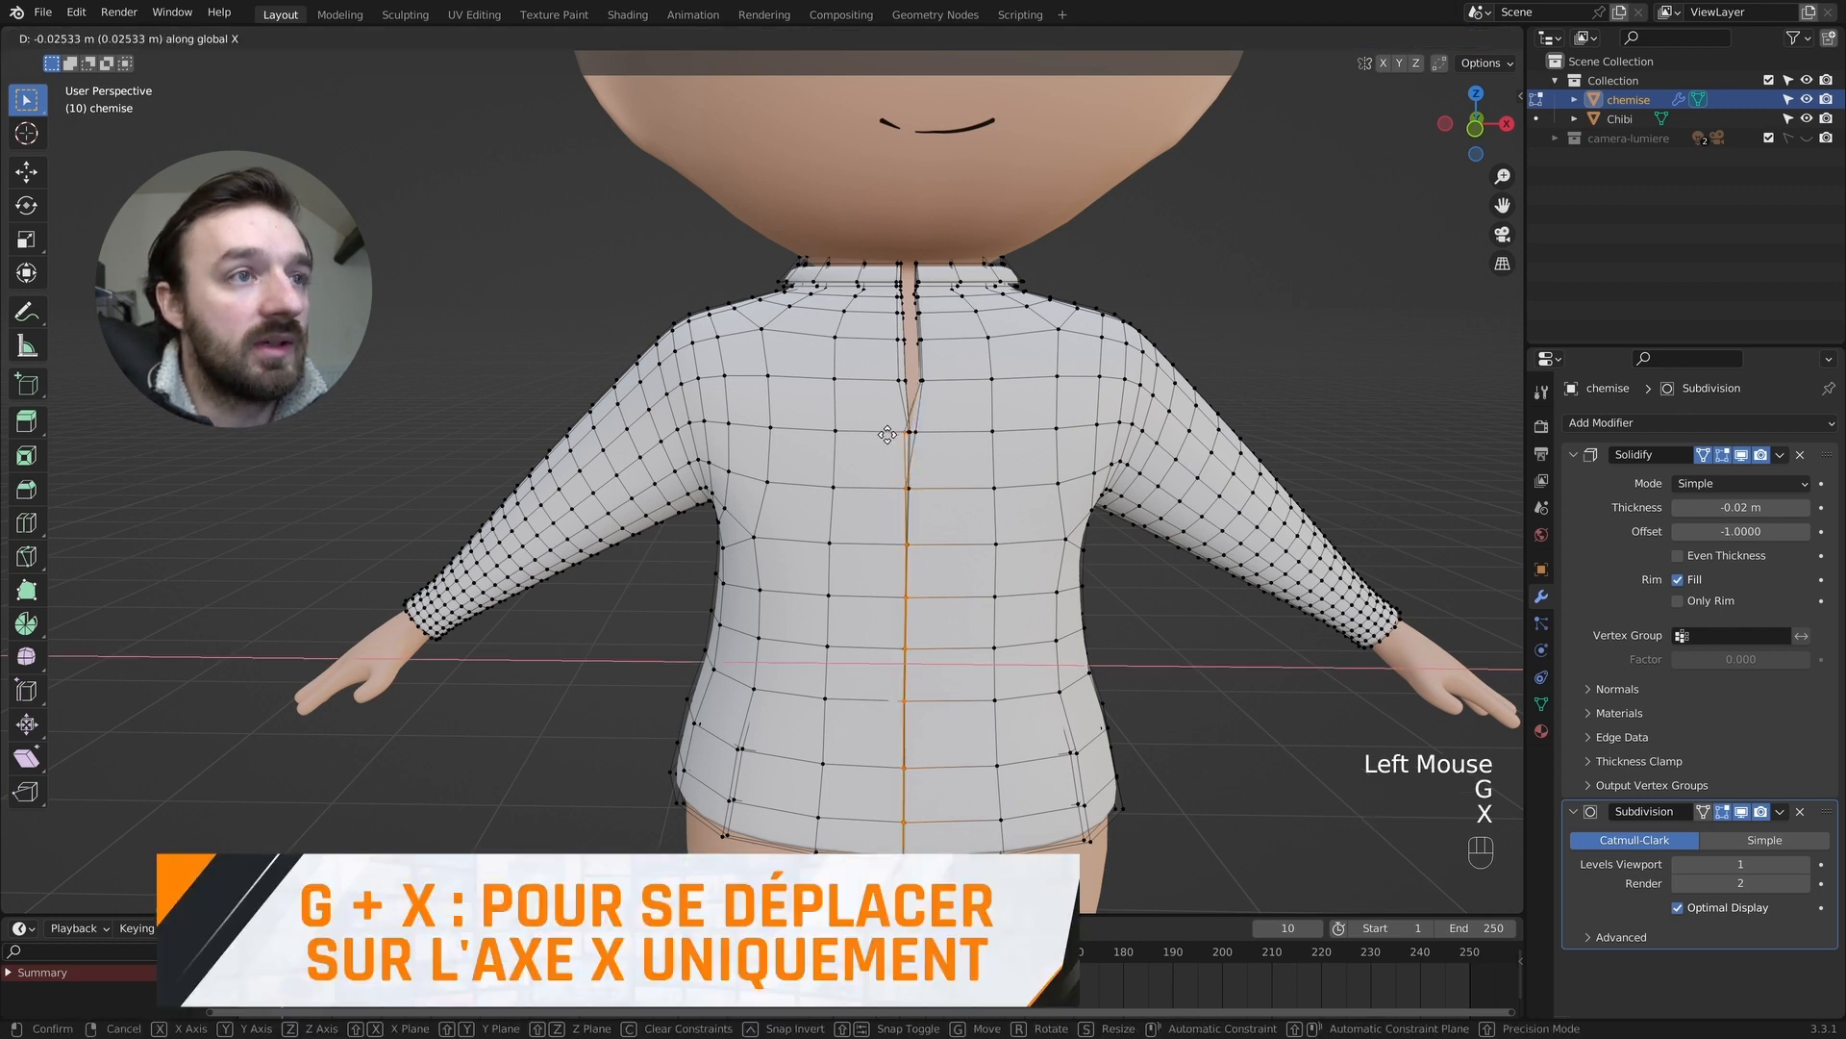
click(886, 435)
Move the overlapping front edge about -0.036 m along Y, shift it back about 0.006 m and leave mesh editing.
middle_drag(886, 435, 886, 436)
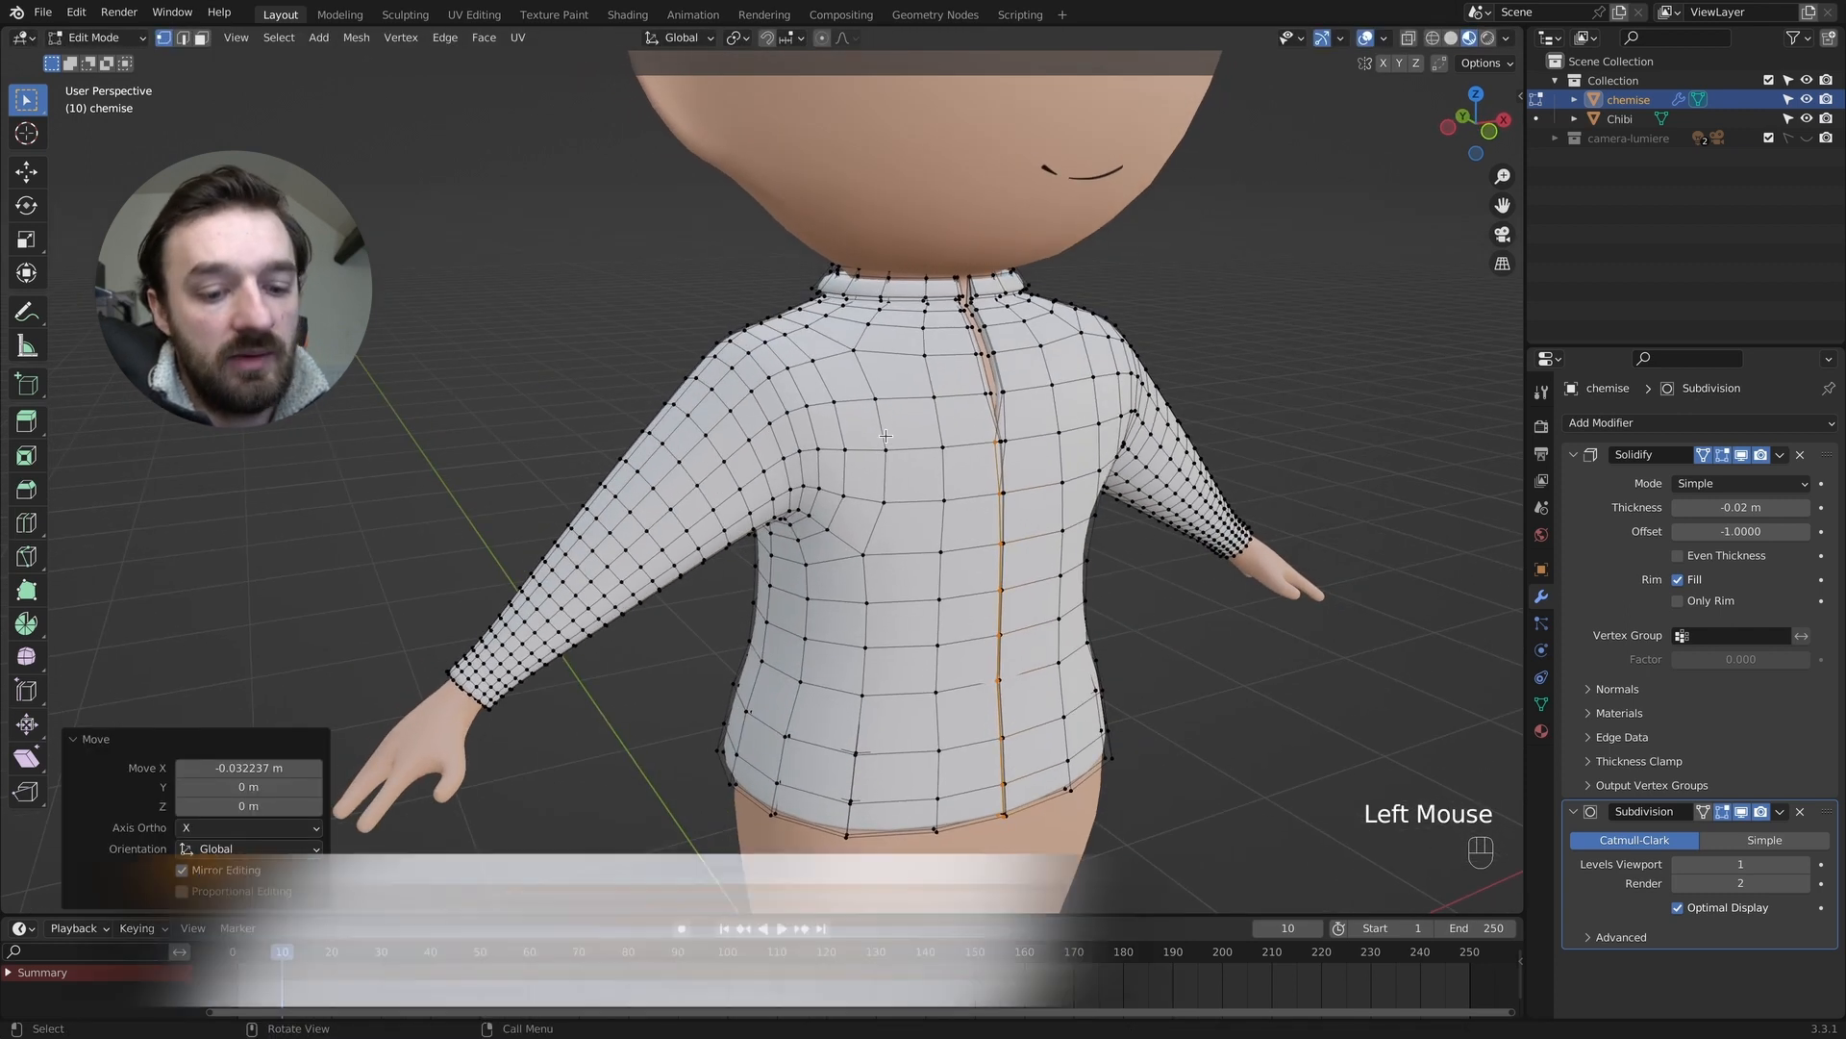
key(g)
key(y)
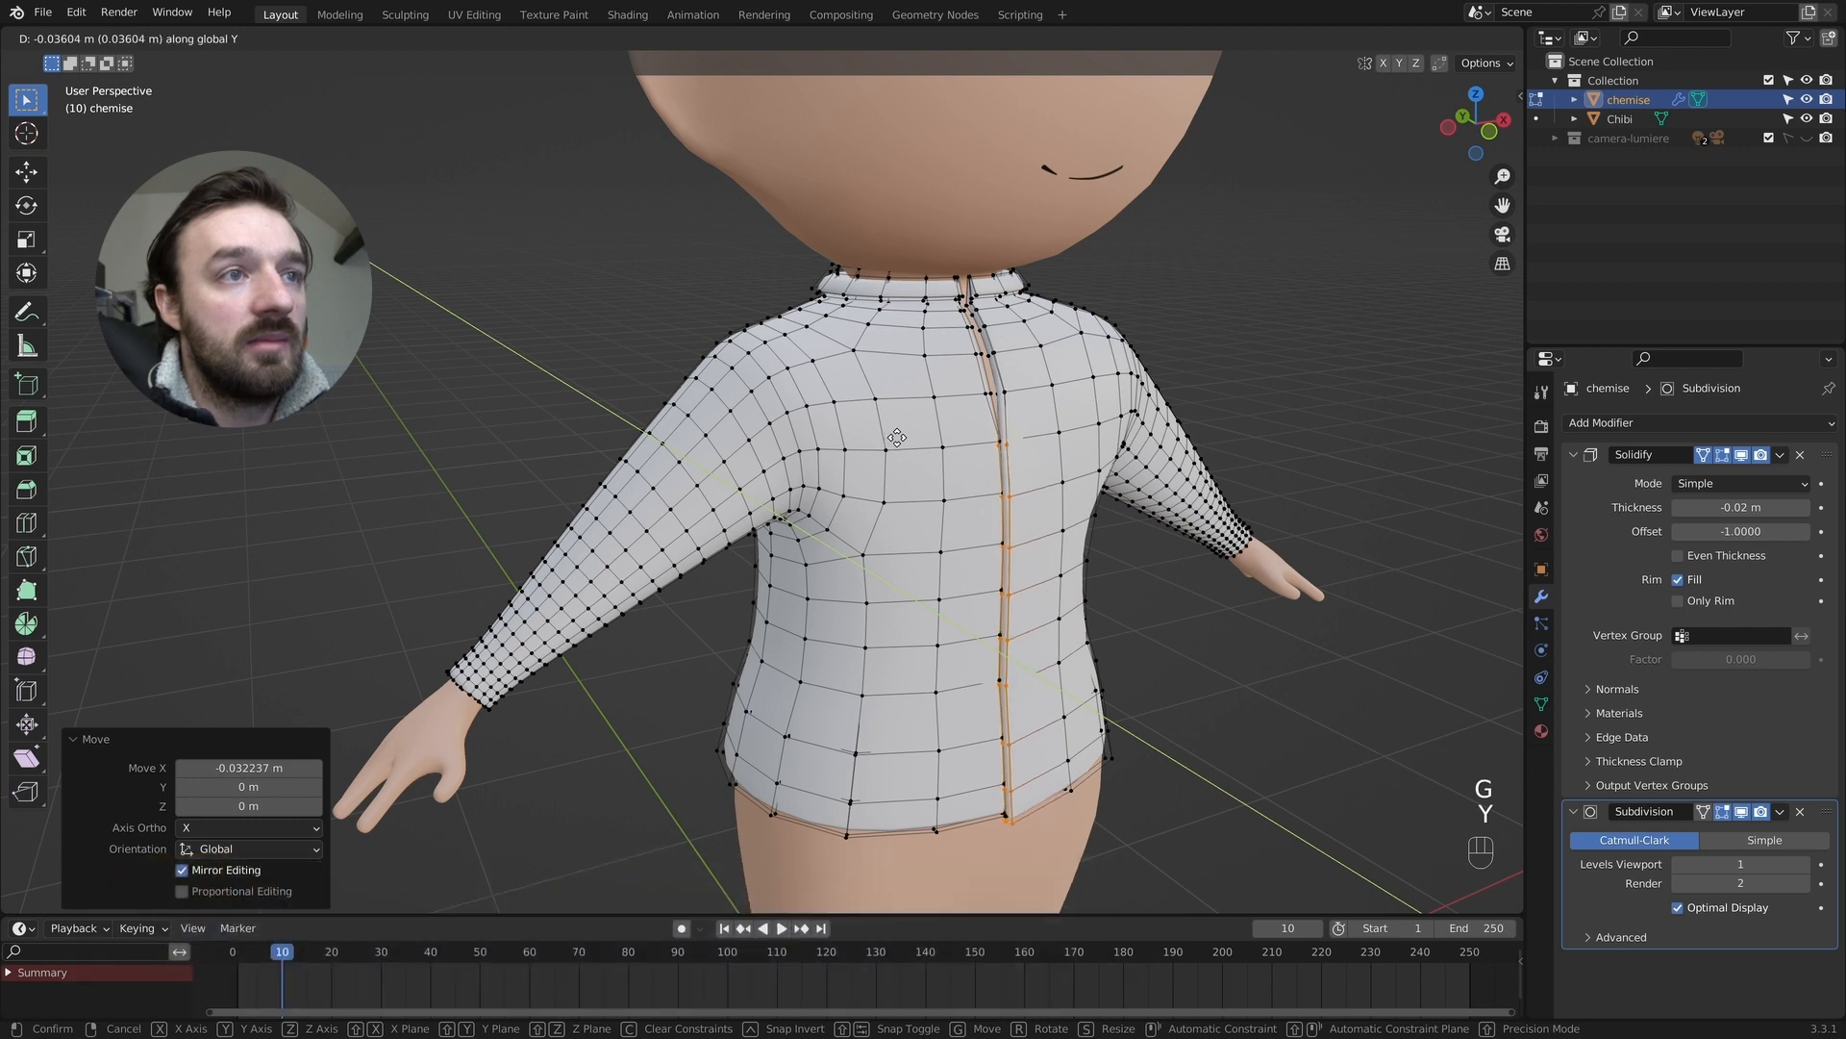
click(896, 438)
middle_drag(896, 438, 962, 460)
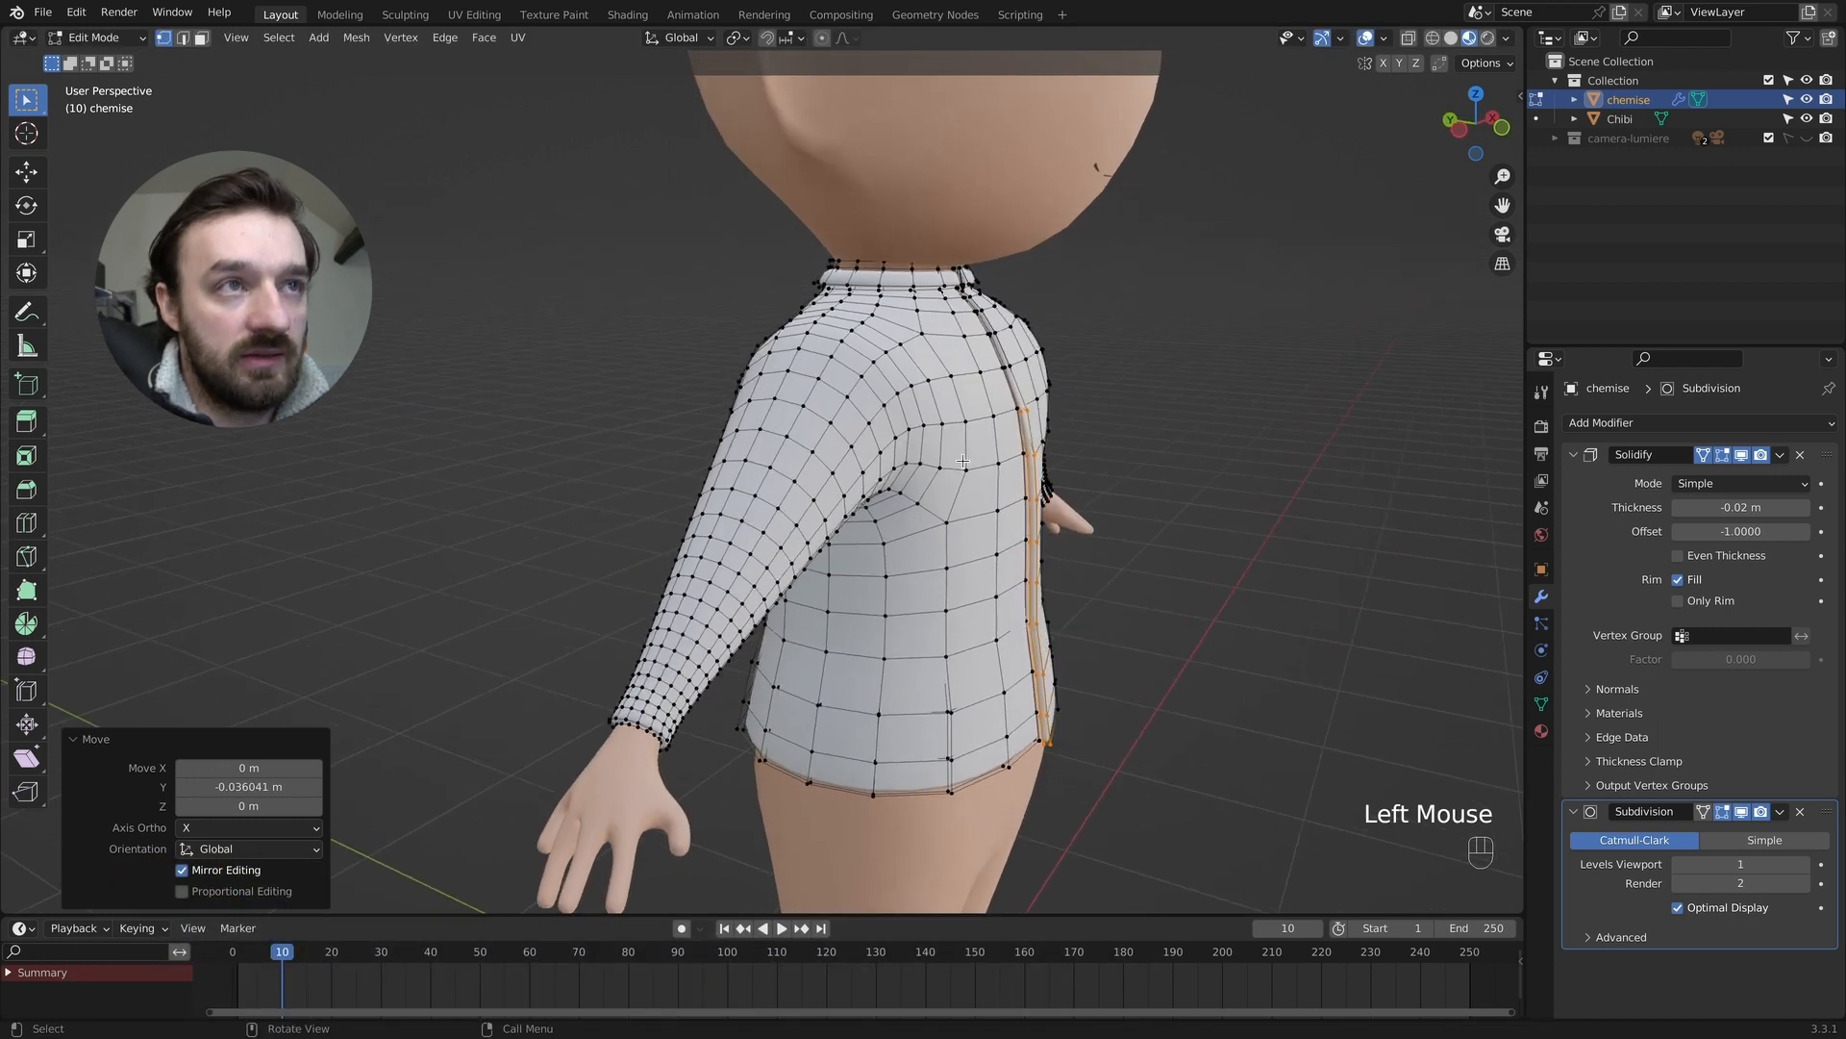
key(g)
key(y)
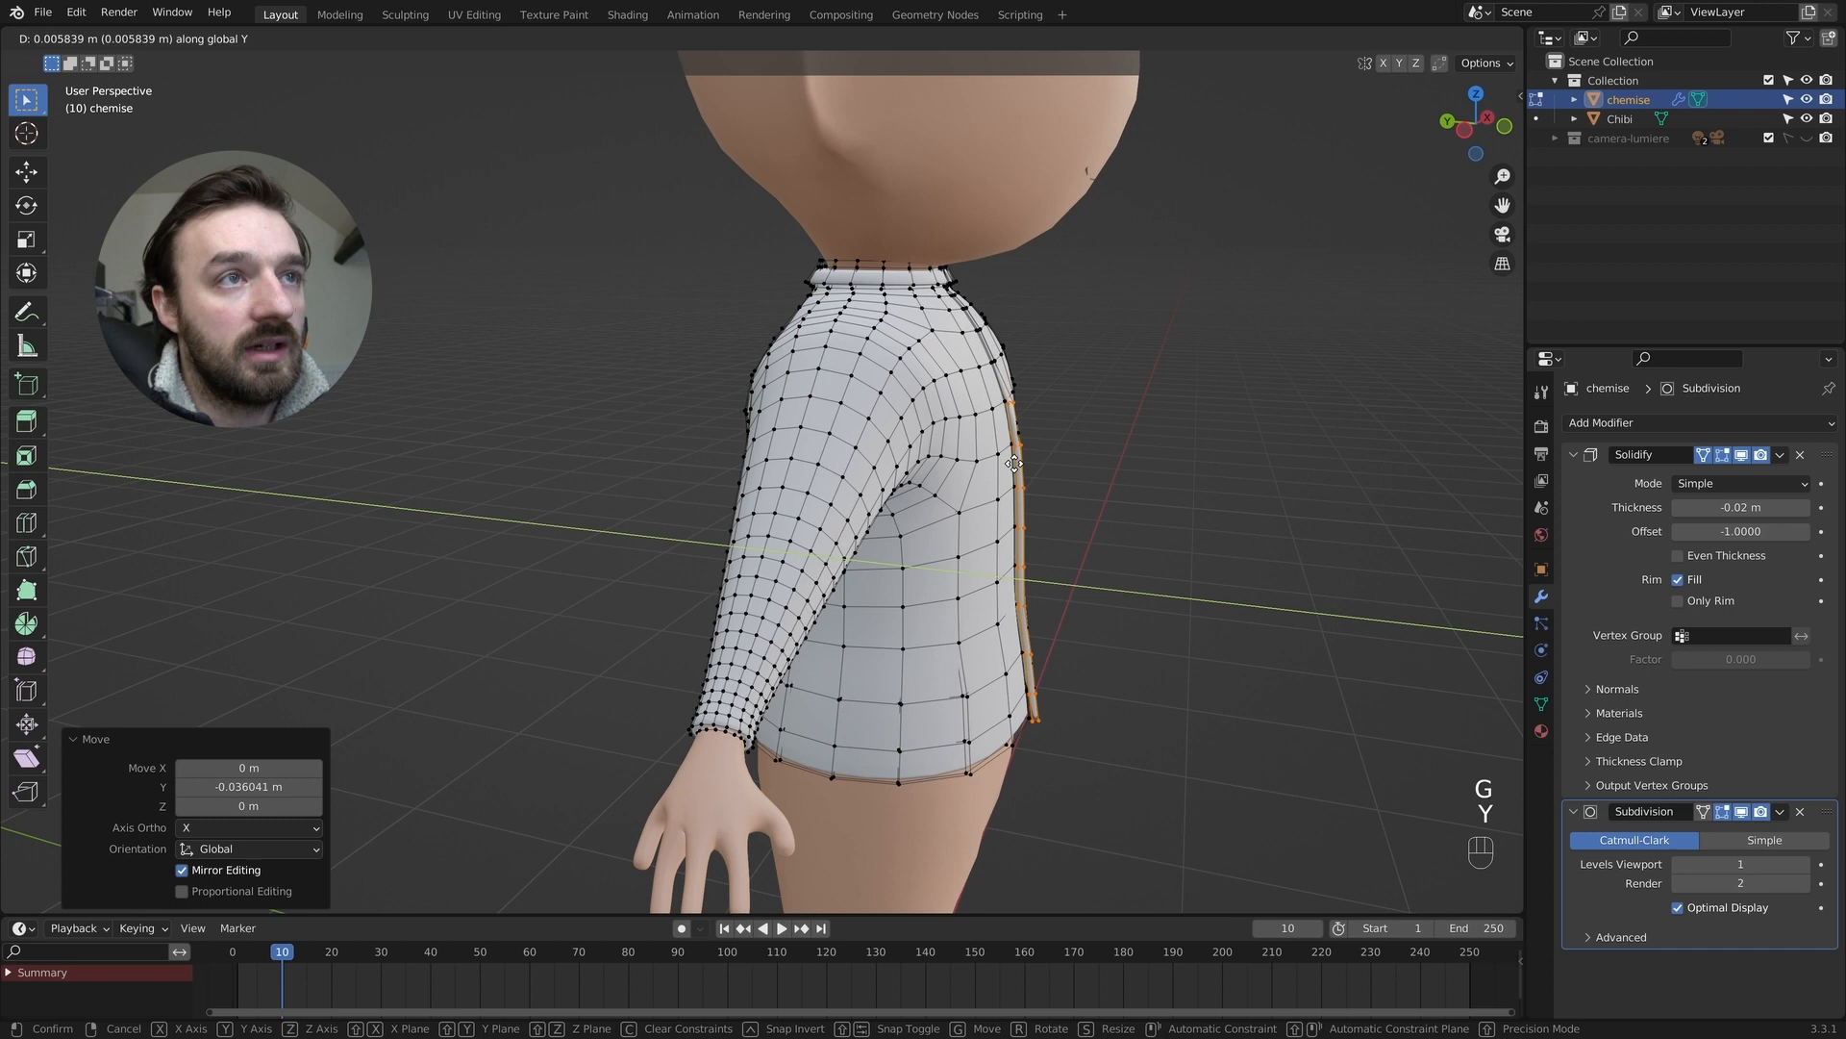
click(1014, 464)
key(Tab)
middle_drag(1014, 464, 1093, 470)
scroll(1092, 471, up, 3)
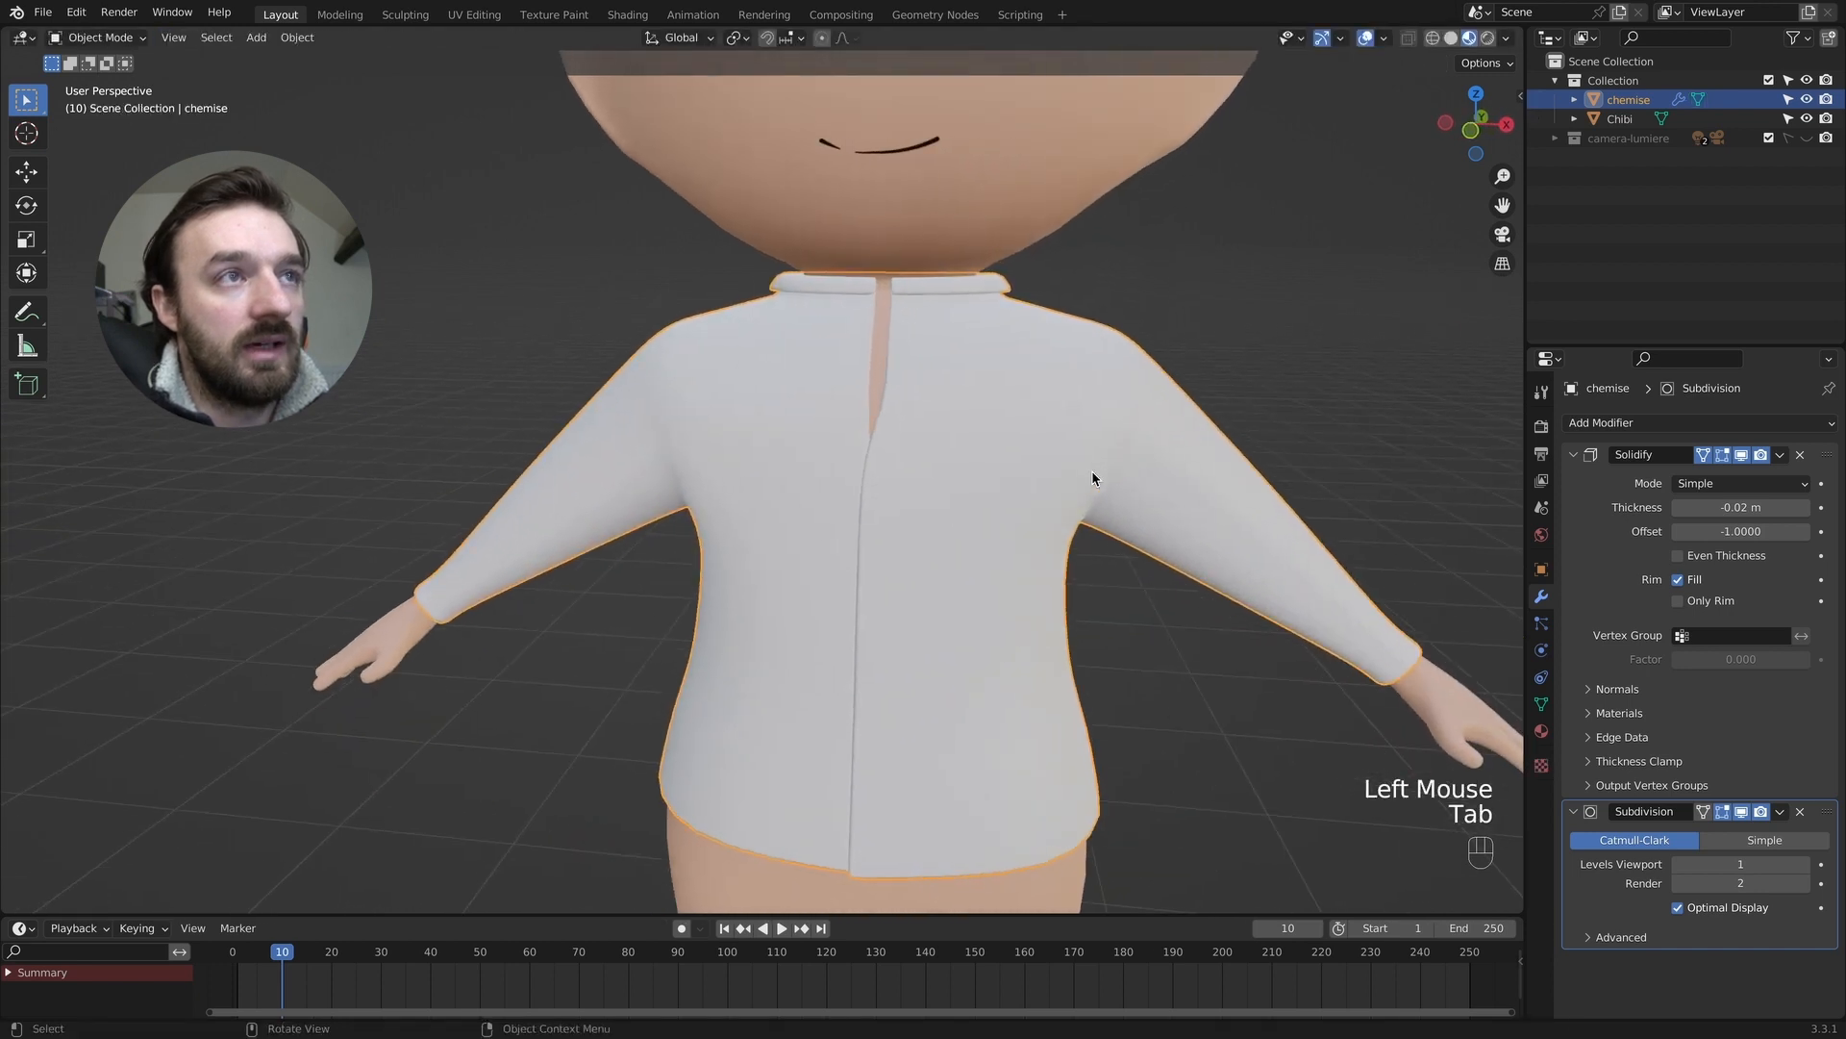
In mesh editing, select the upper chest vertices on both sides of the opening and spread them apart along X.
key(Tab)
click(936, 347)
shift+click(944, 354)
key(s)
key(x)
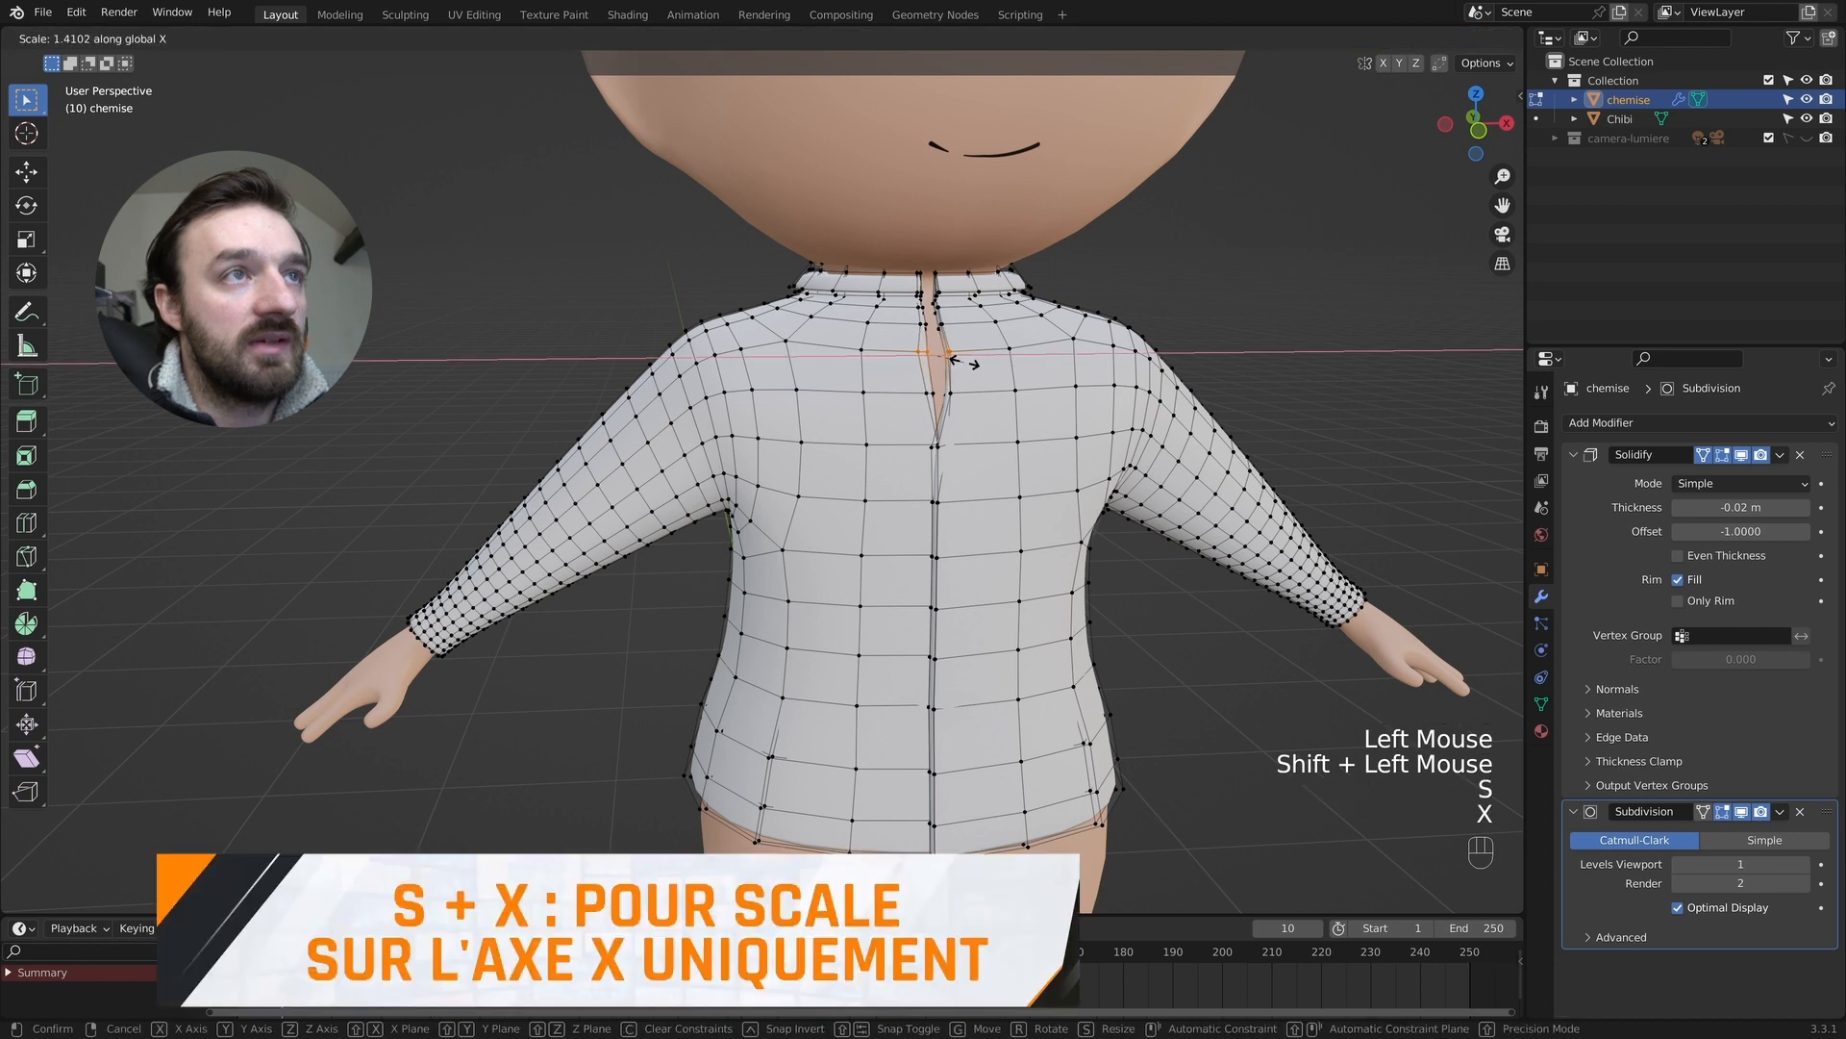
click(990, 364)
Select the vertices on both edges of the front opening from the collar down to just below the neckline.
middle_drag(990, 363, 914, 318)
drag(941, 281, 882, 361)
middle_drag(890, 362, 995, 359)
click(1807, 140)
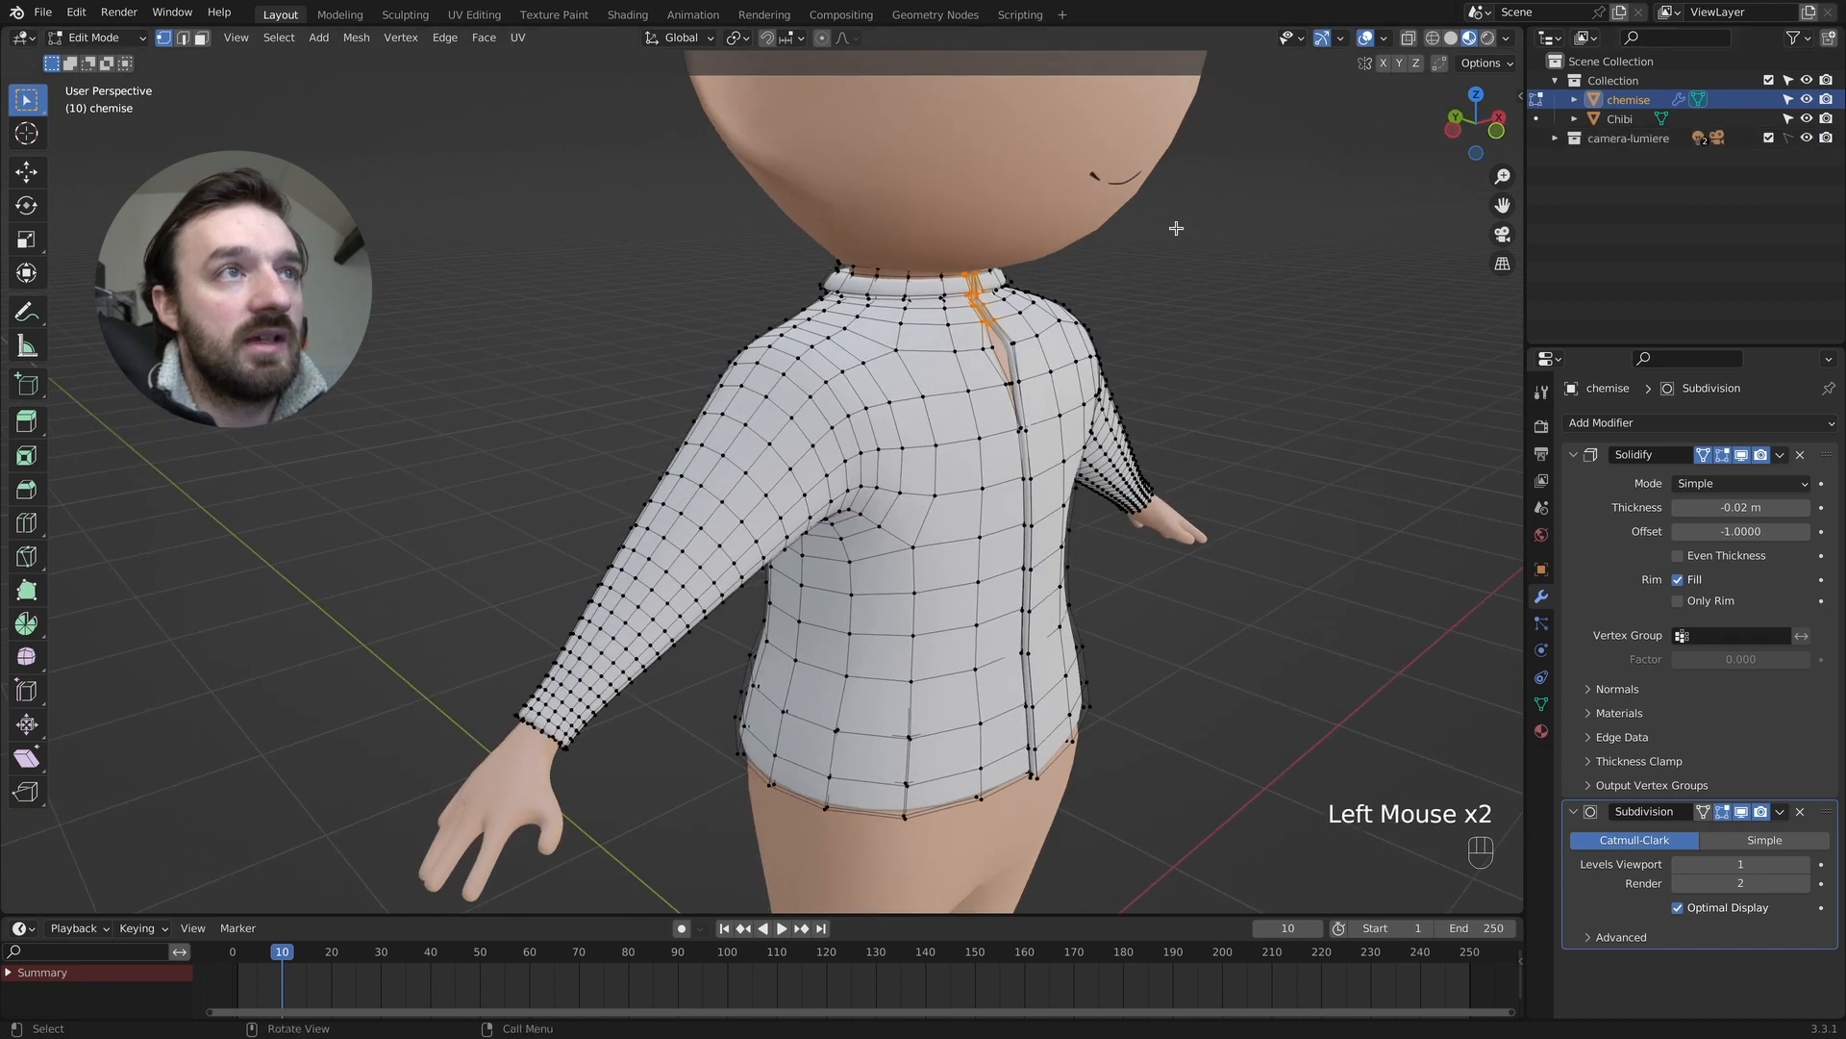
click(1807, 139)
click(1807, 119)
middle_drag(1087, 207, 1018, 265)
click(1807, 119)
middle_drag(941, 379, 940, 342)
Try a vertex slide on the selected collar opening vertices and undo it.
key(g)
key(g)
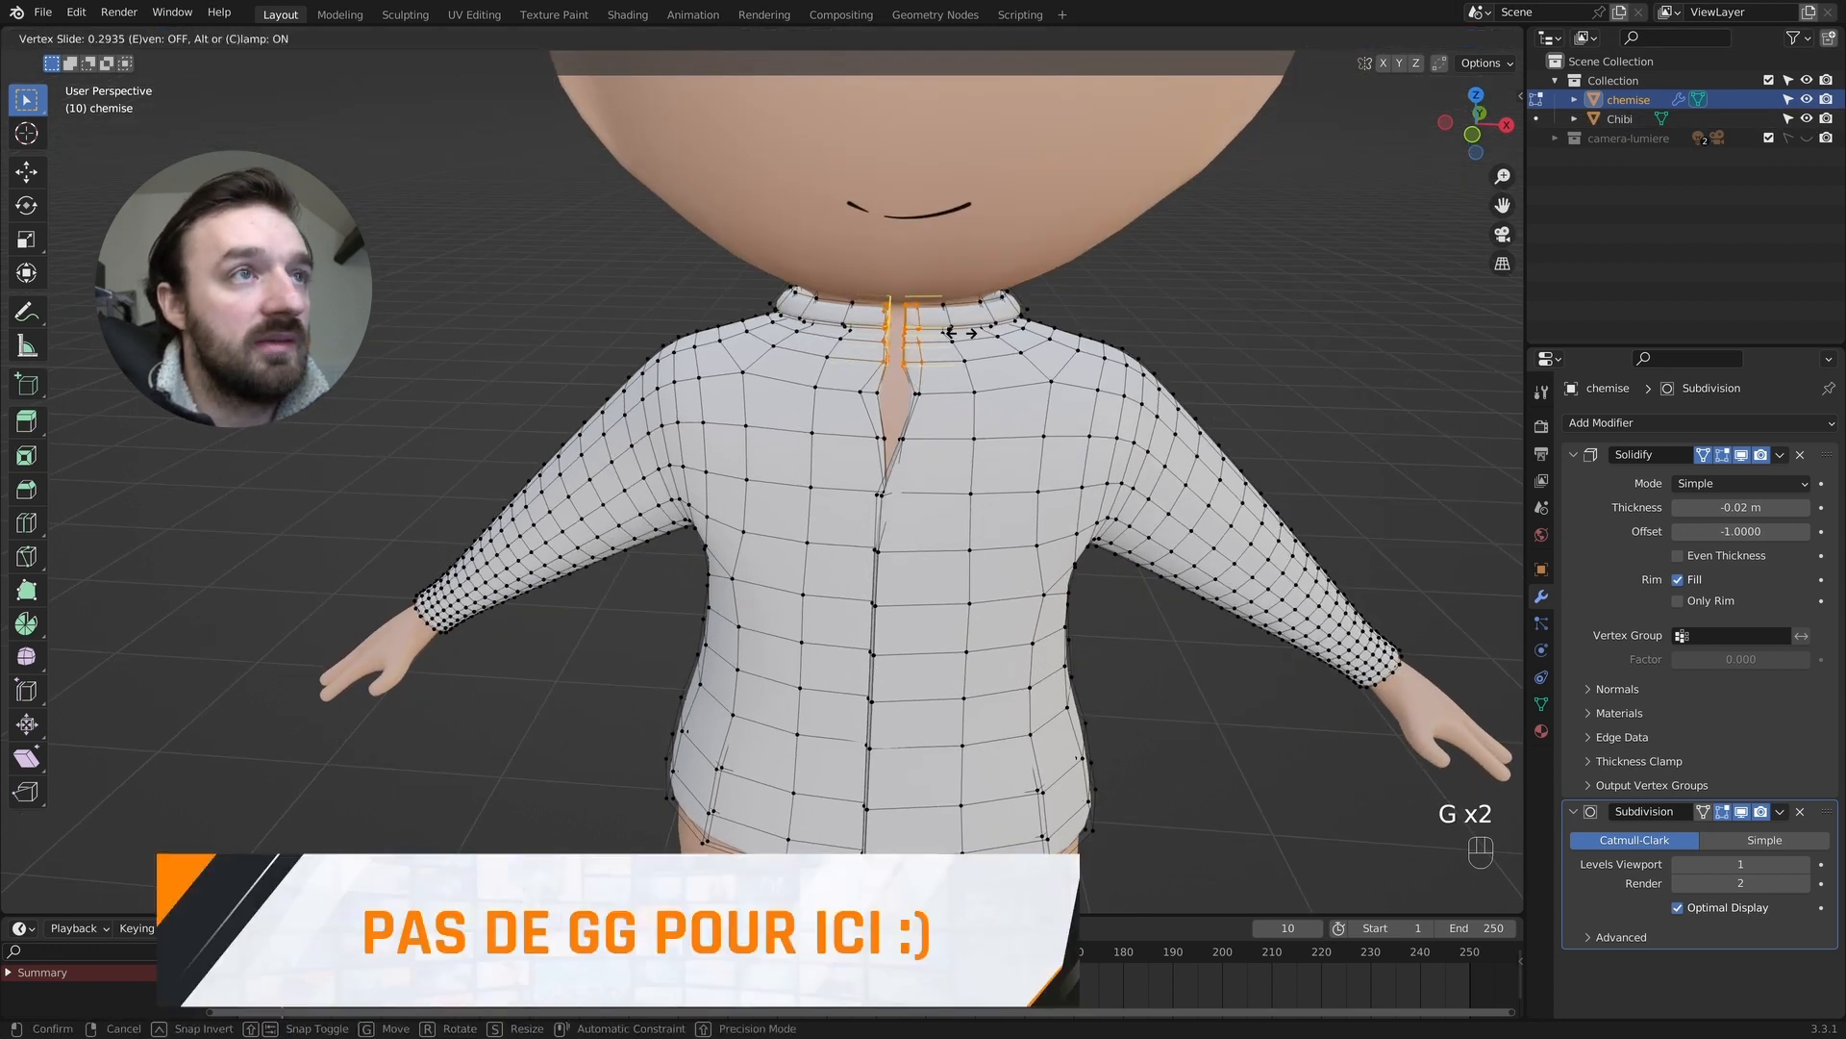
click(960, 333)
key(super+z)
Widen the opening at the collar by scaling the selected vertices by 2.164 along X.
key(s)
key(x)
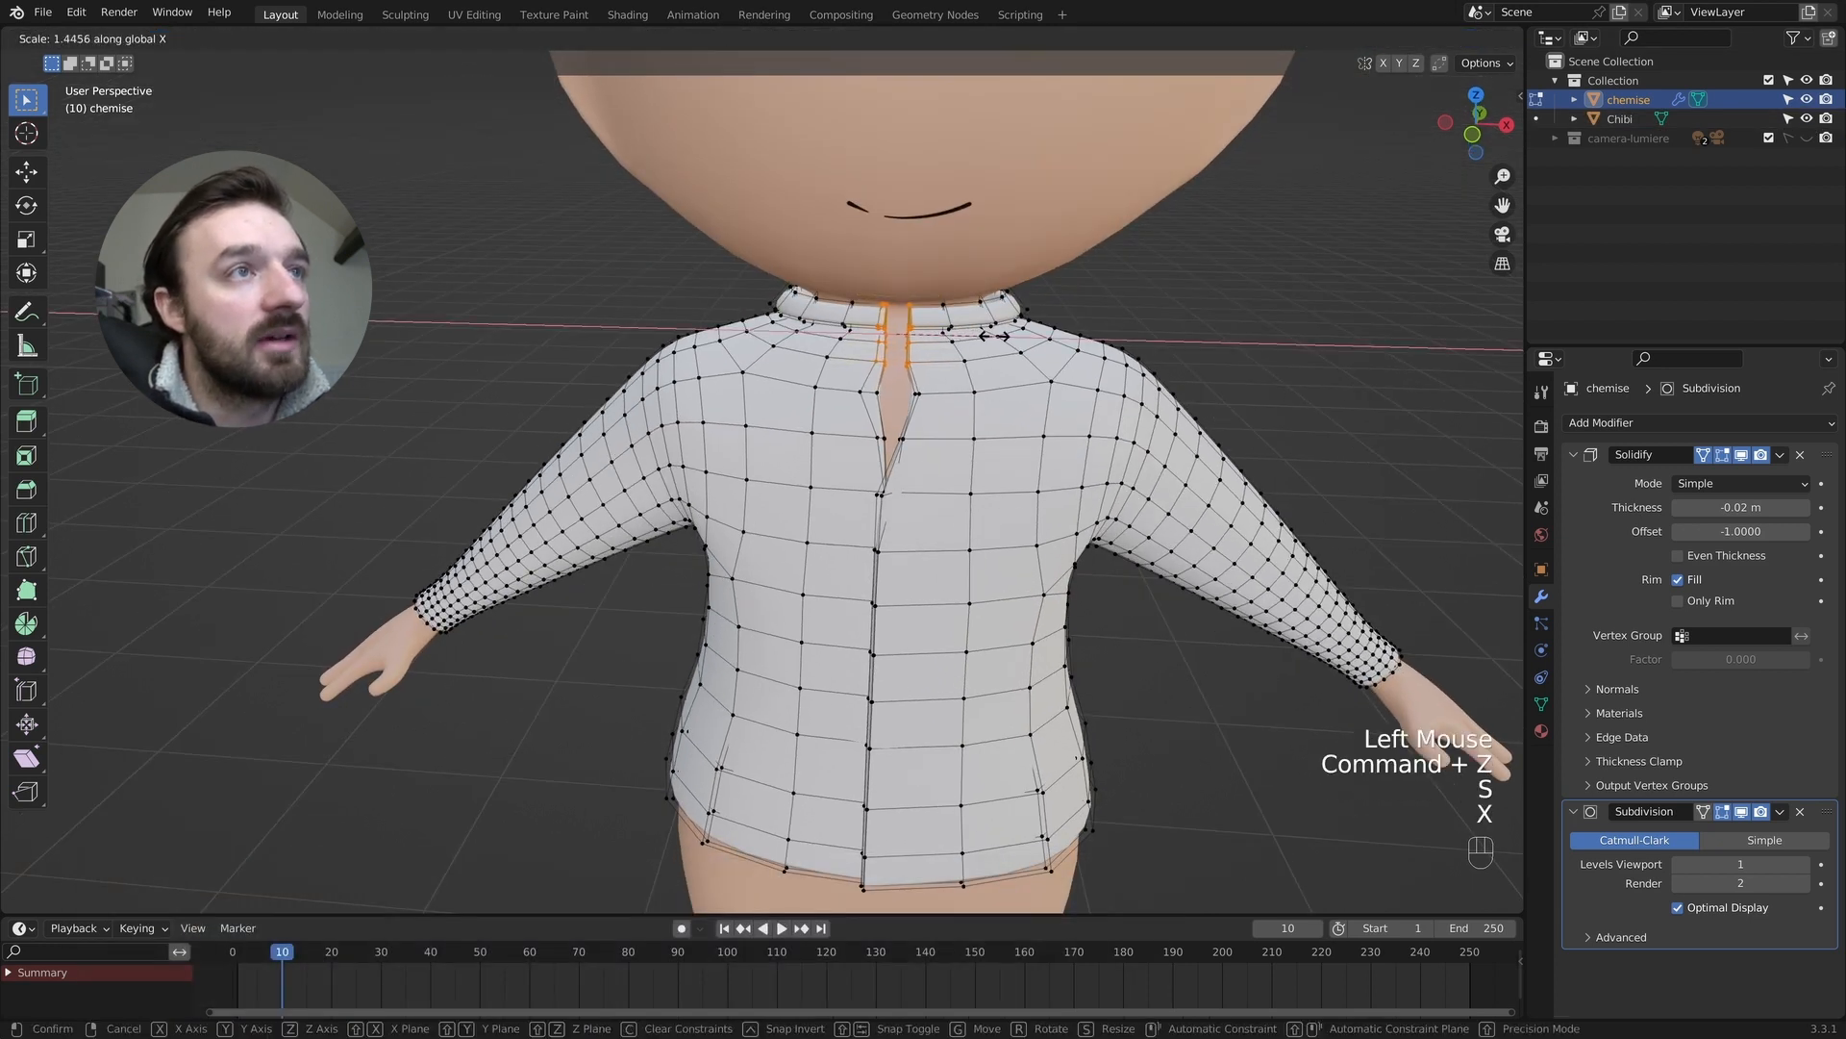
click(1051, 339)
Pull the collar's lower front corner vertices on both sides into points, moving them about 0.019 m in X, -0.03 m in Y and -0.067 m in Z.
middle_drag(1050, 339, 974, 276)
scroll(973, 276, up, 6)
shift+middle_drag(1346, 58, 1281, 186)
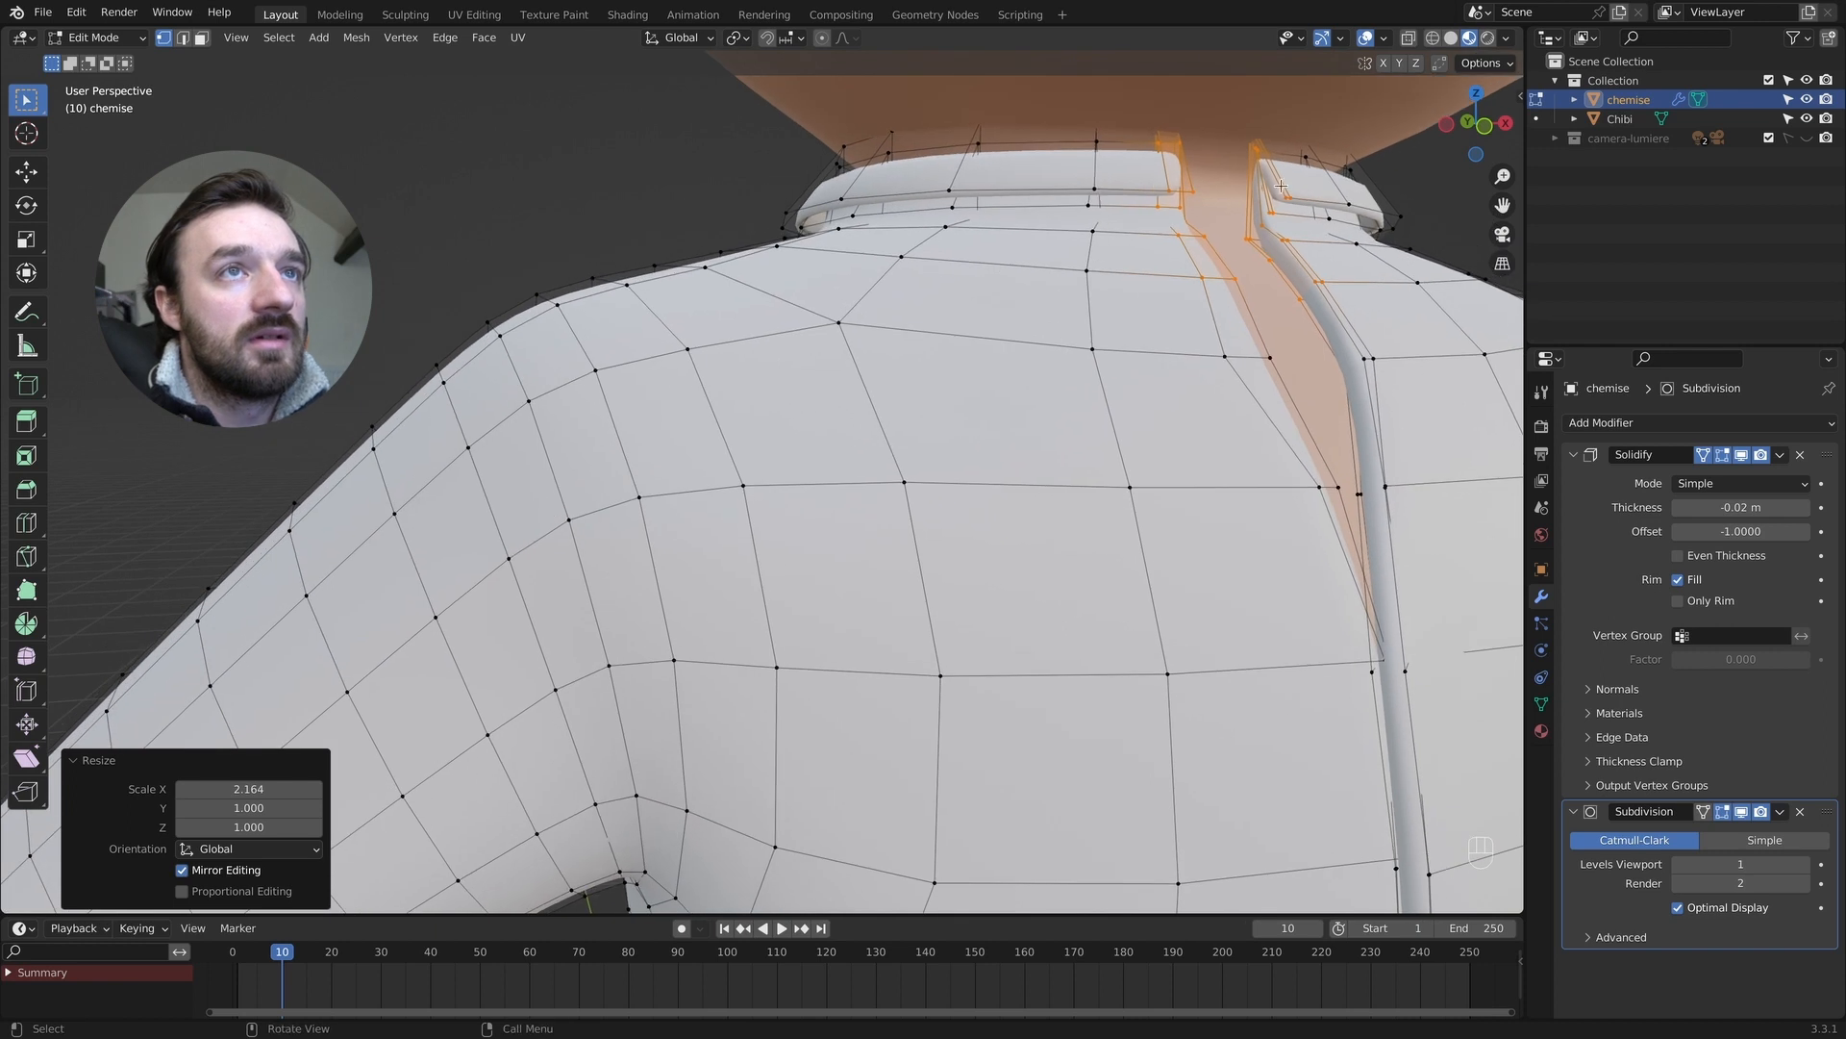
click(1280, 204)
shift+click(1167, 193)
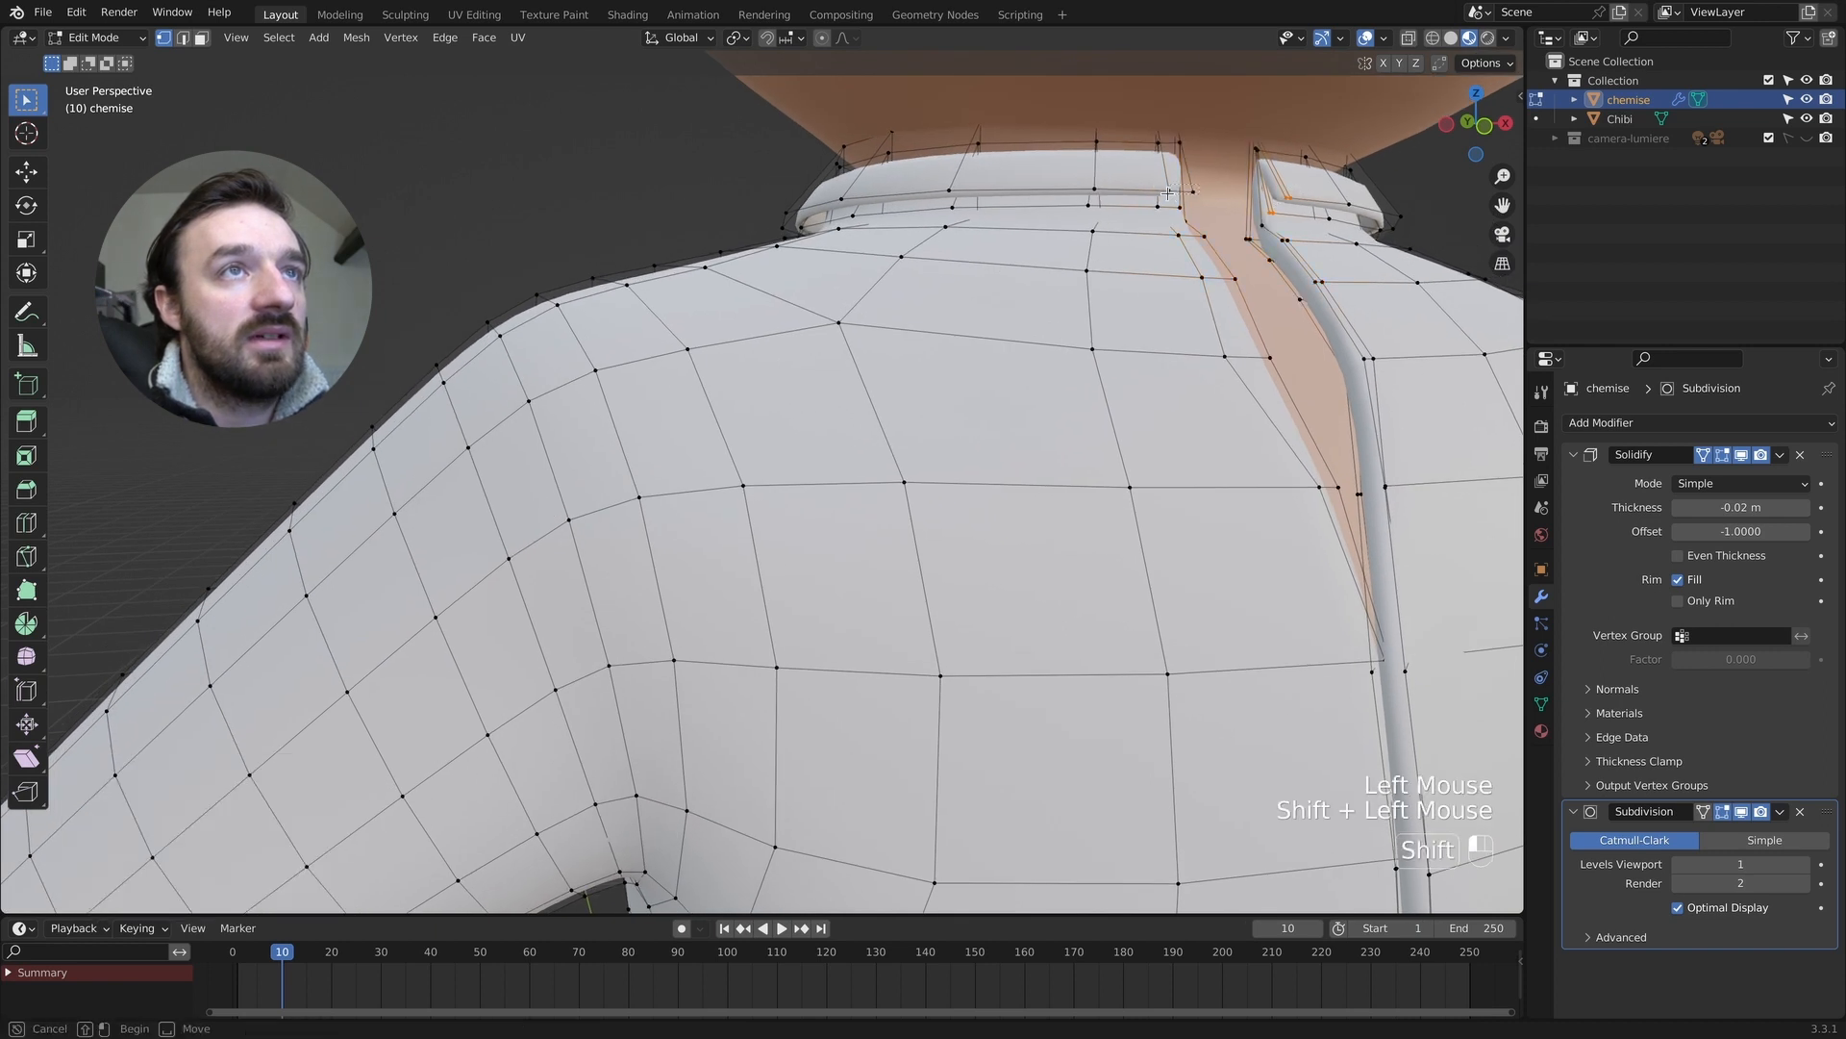
shift+click(1170, 207)
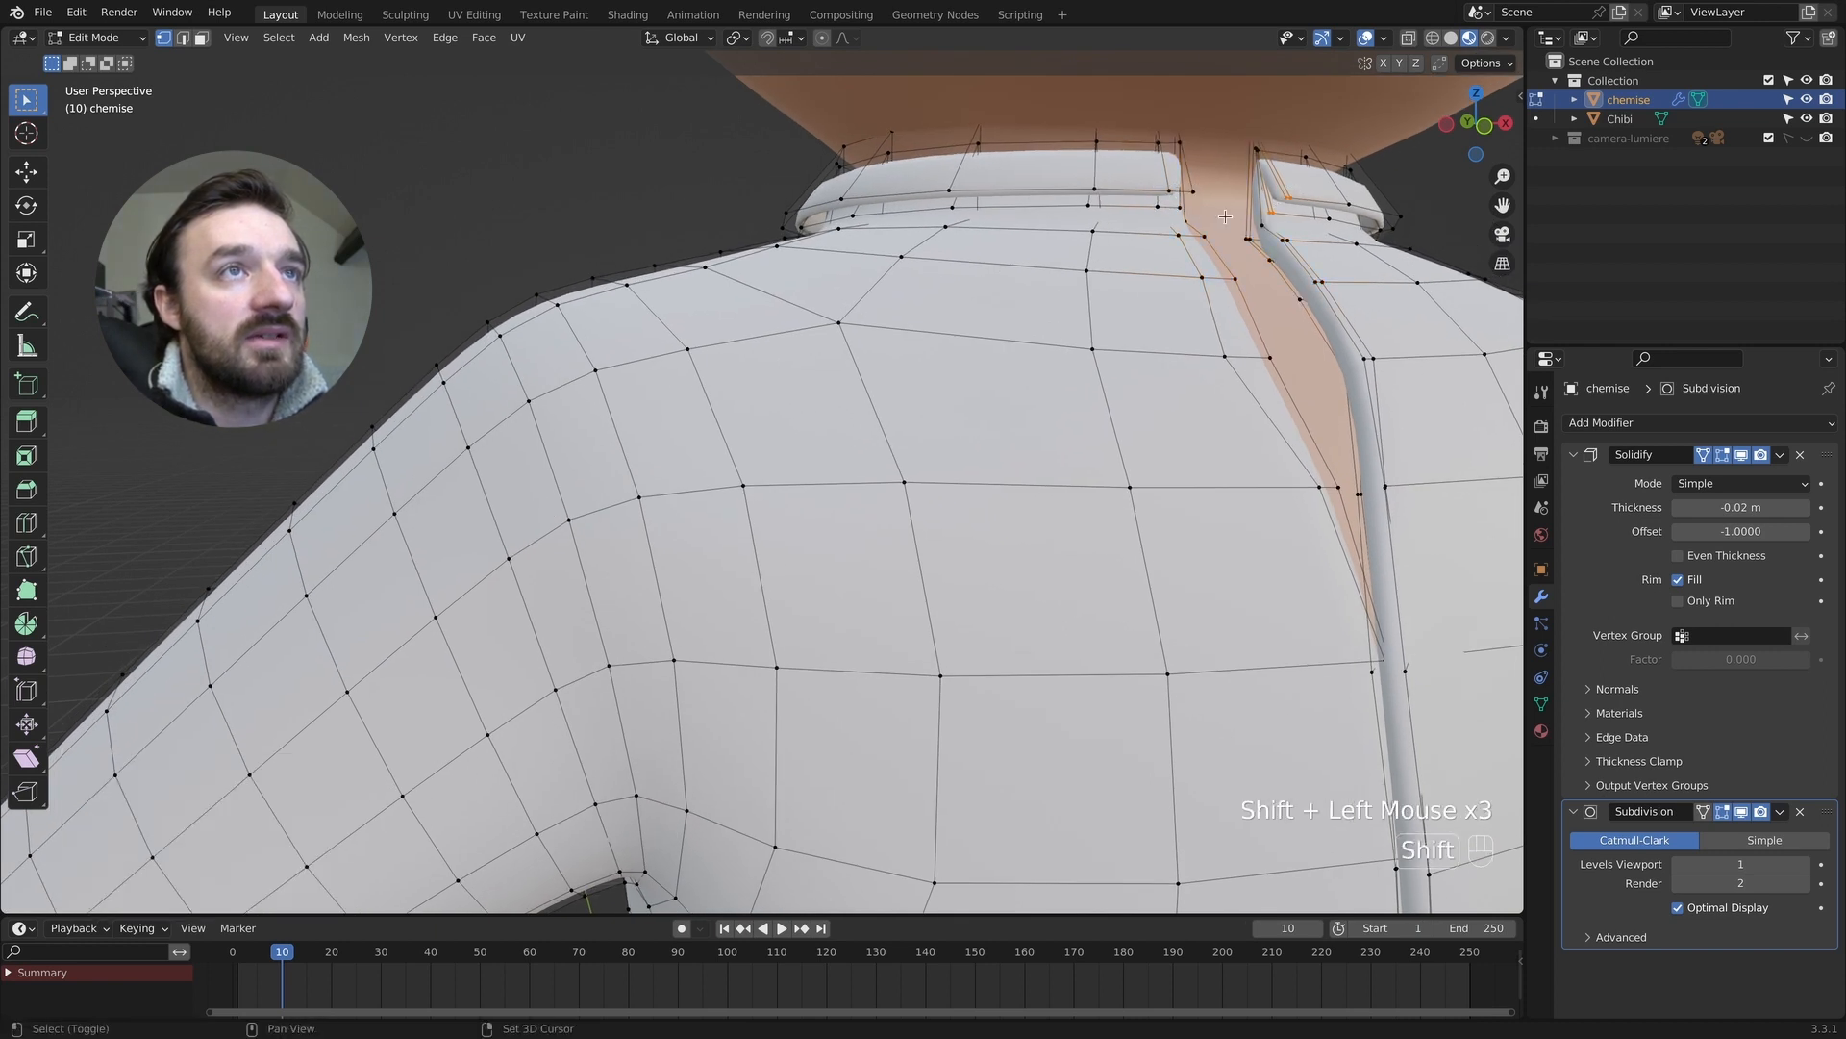
scroll(1296, 275, down, 4)
click(1084, 260)
shift+drag(1084, 260, 1073, 264)
middle_drag(1136, 279, 1152, 320)
key(g)
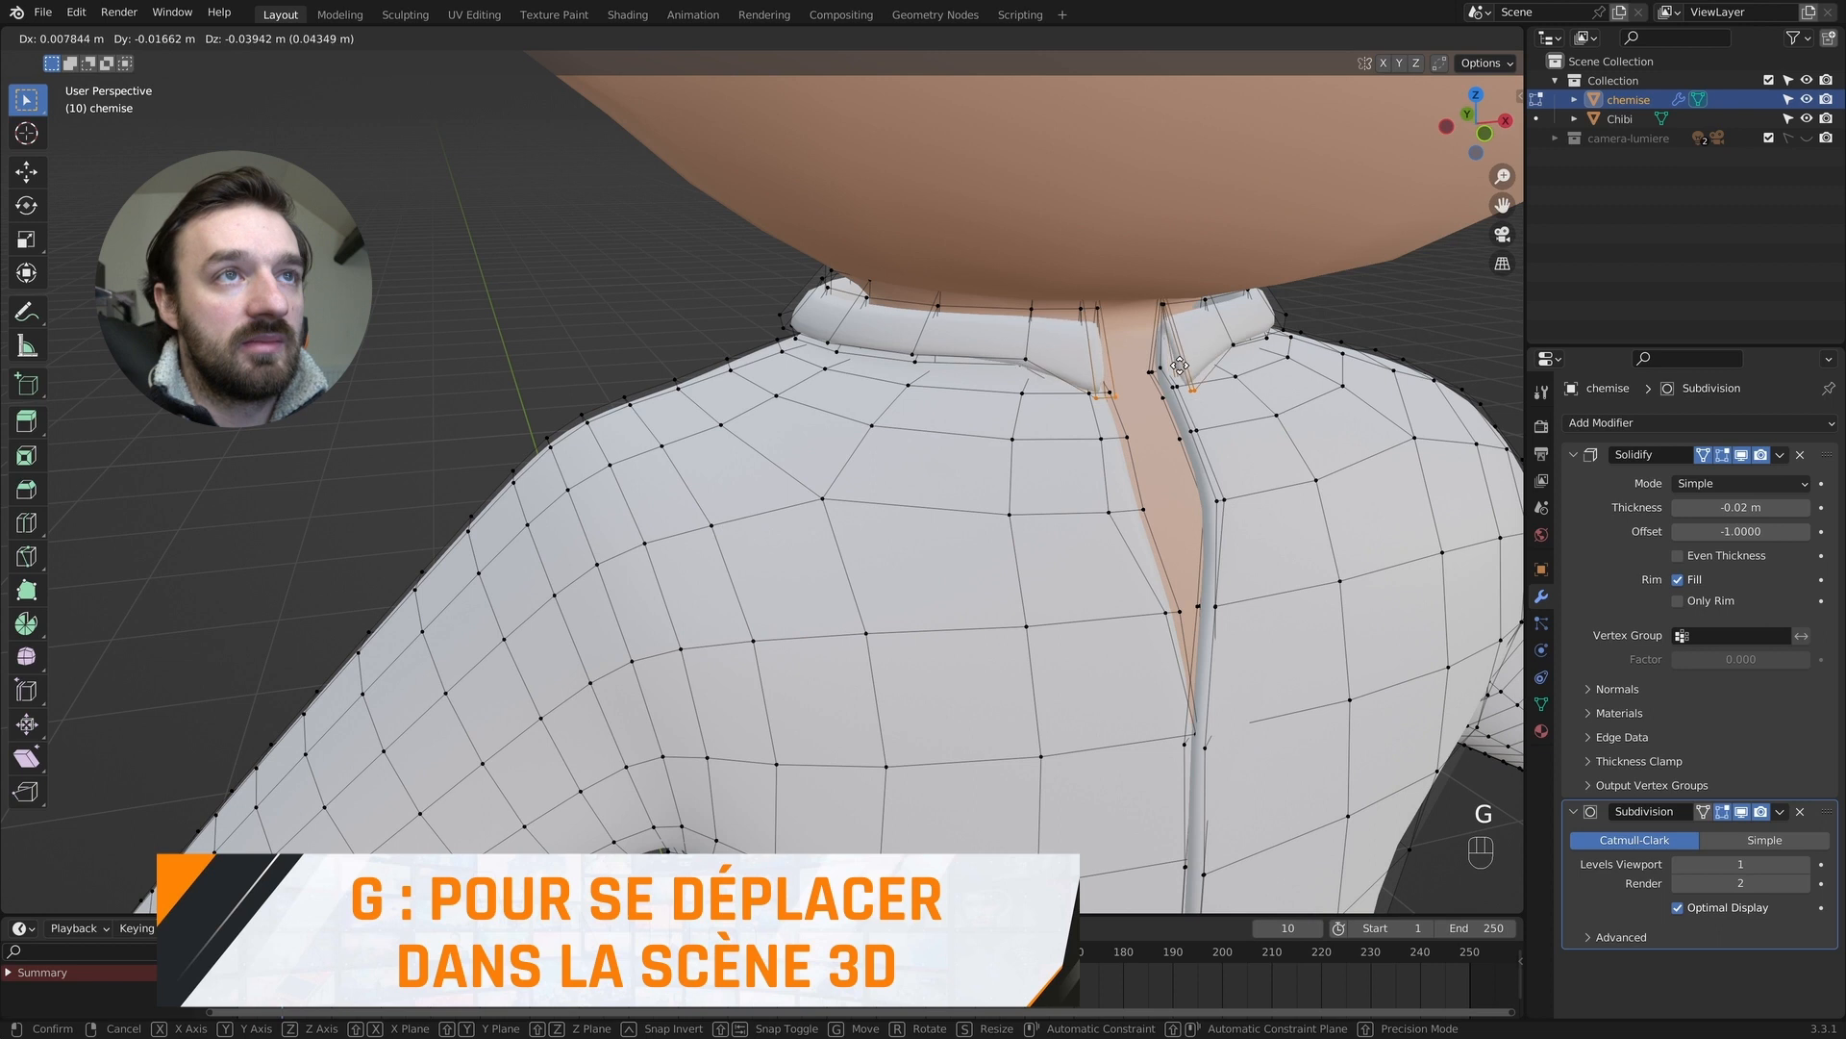
click(1194, 387)
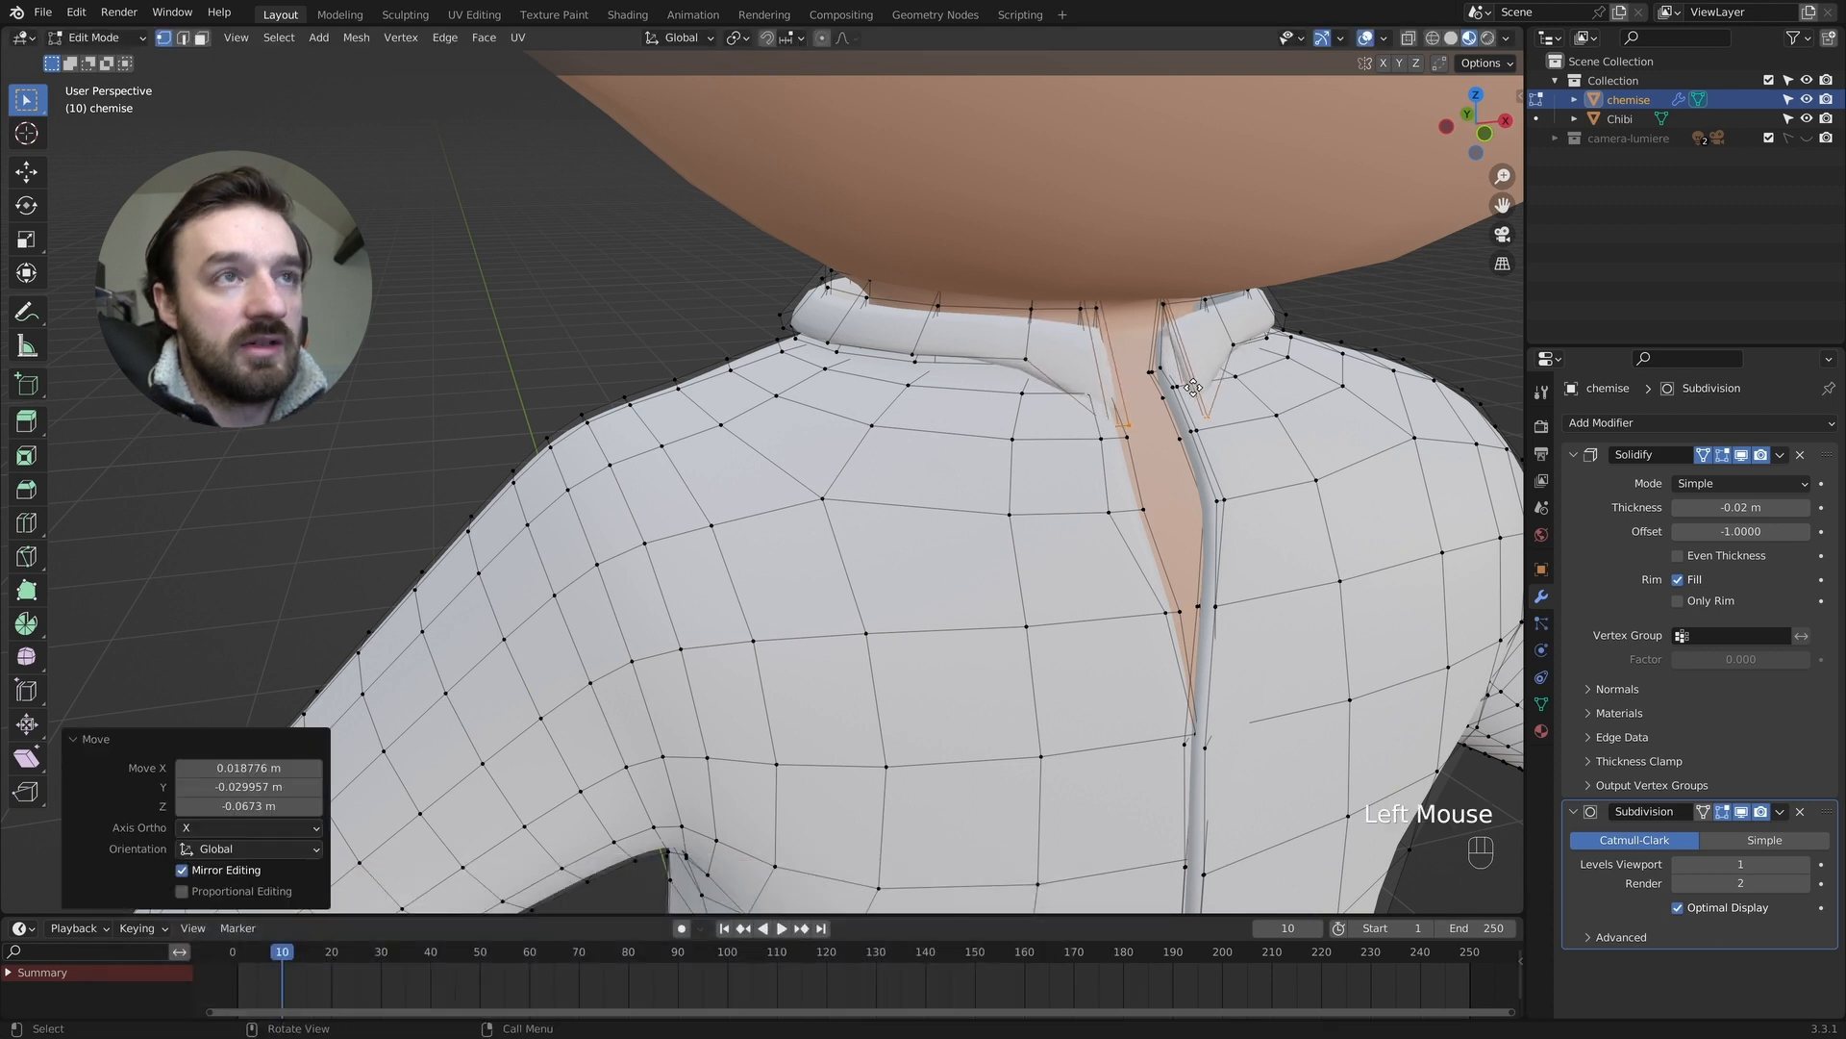
Adjust the height and depth of the selected collar point vertices along Z and Y.
key(g)
key(z)
click(1198, 349)
key(g)
key(y)
click(1239, 411)
Shift the collar point vertices along X by about -0.044 m and, checking from the front, by about 0.028 m.
key(g)
key(x)
click(1194, 474)
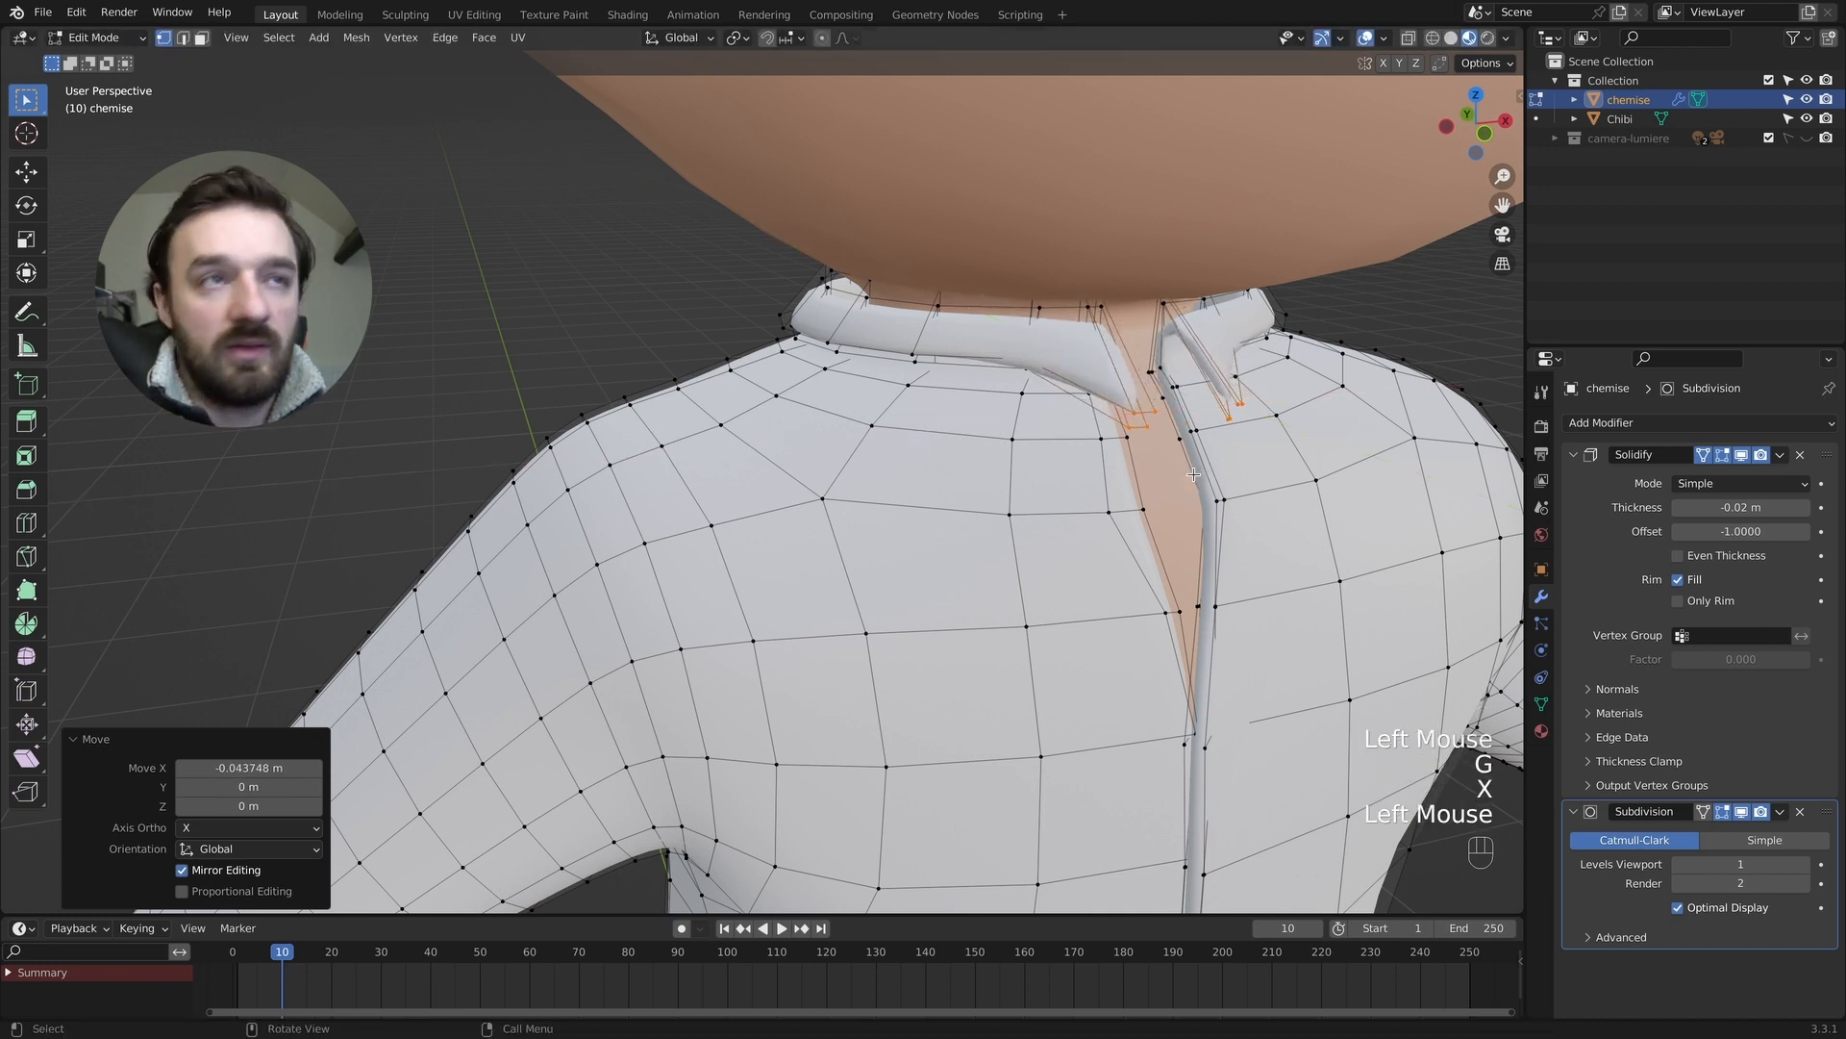
key(KP_0)
key(KP_1)
mouse_move(1194, 474)
middle_down()
mouse_move(1308, 491)
mouse_move(1190, 459)
middle_up()
key(KP_1)
key(g)
key(x)
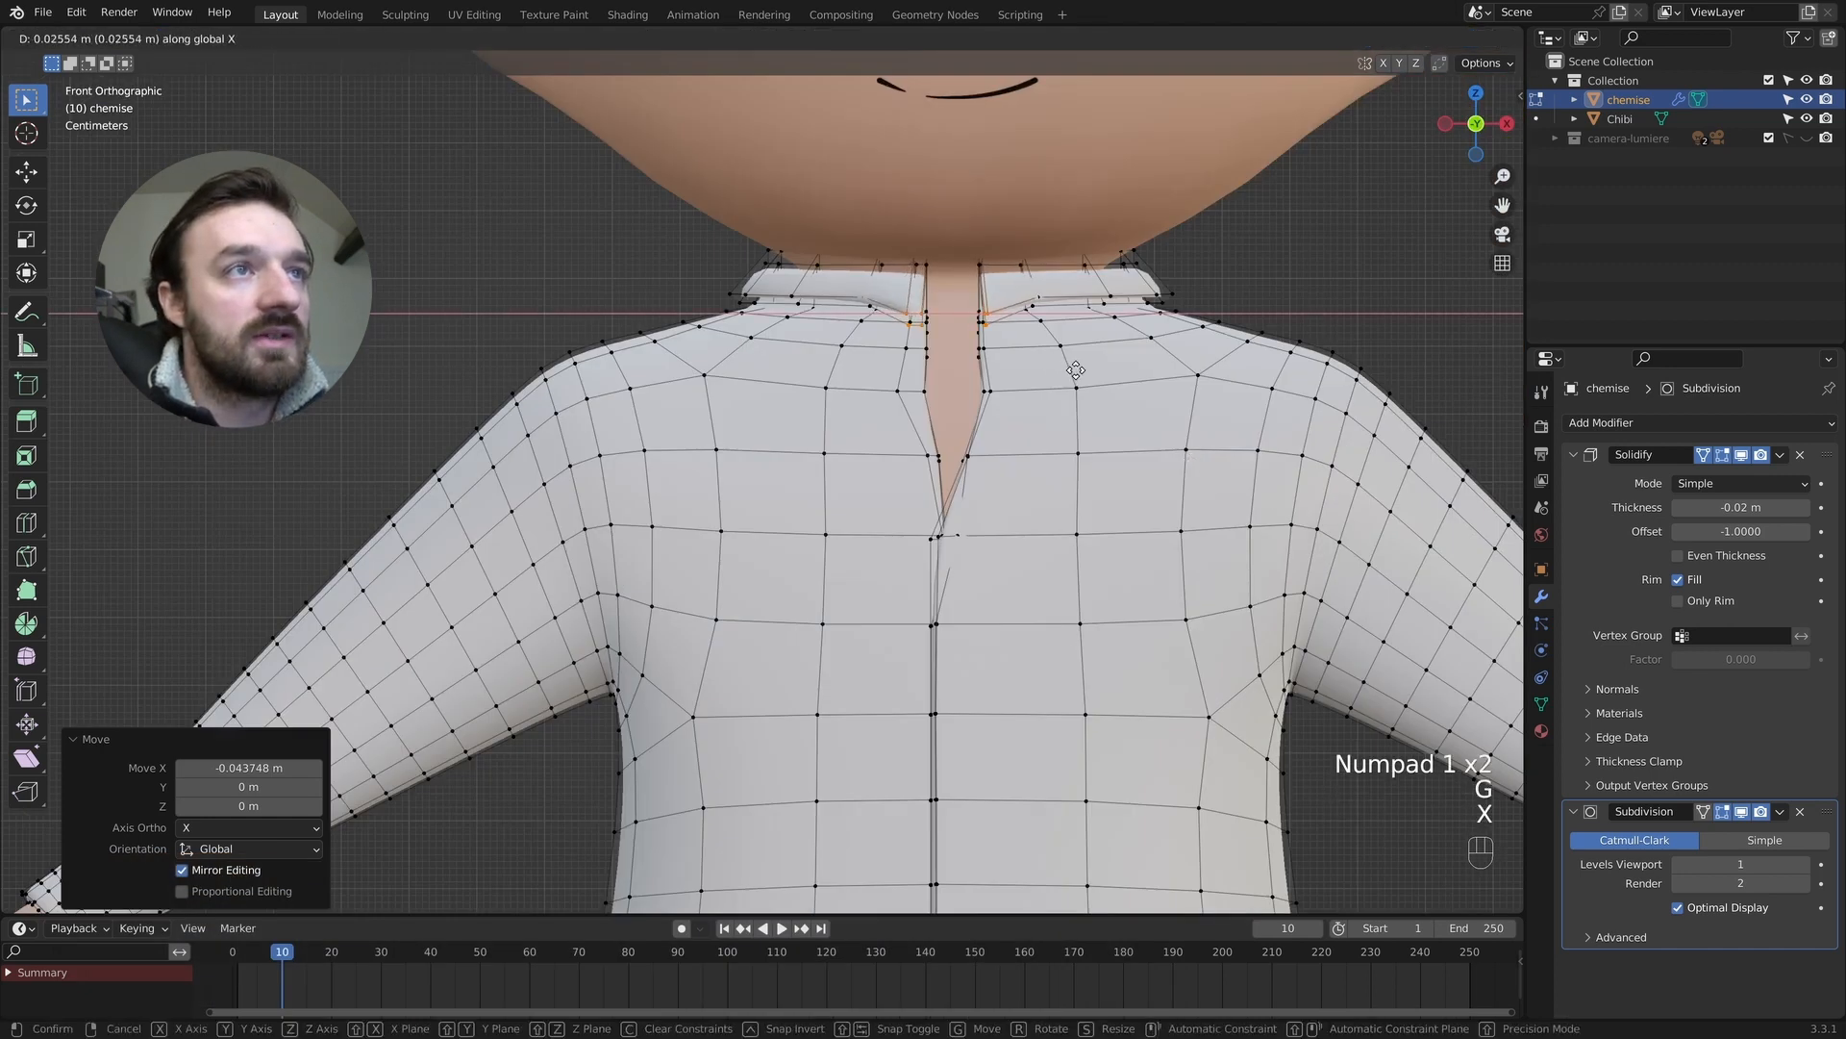
click(1056, 310)
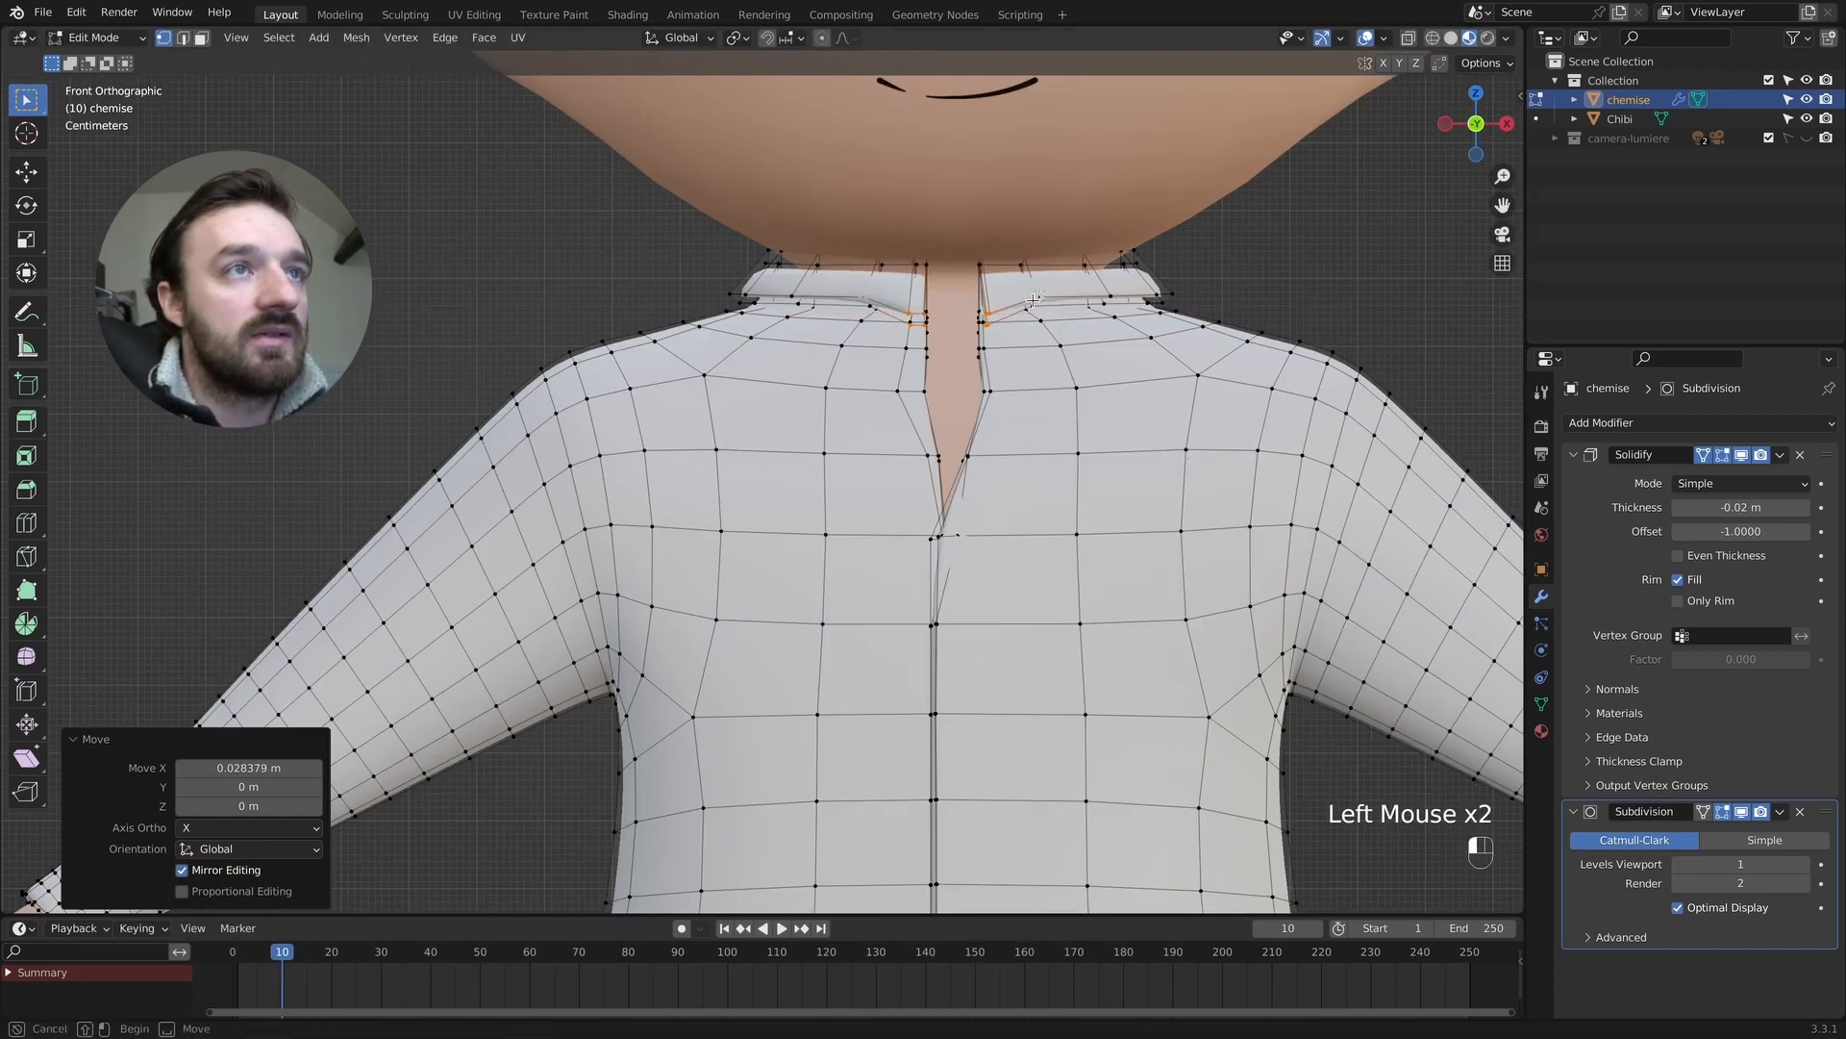
Slide the lower-edge vertices on both sides of the front collar along their existing edges.
click(1034, 300)
shift+drag(875, 298, 862, 306)
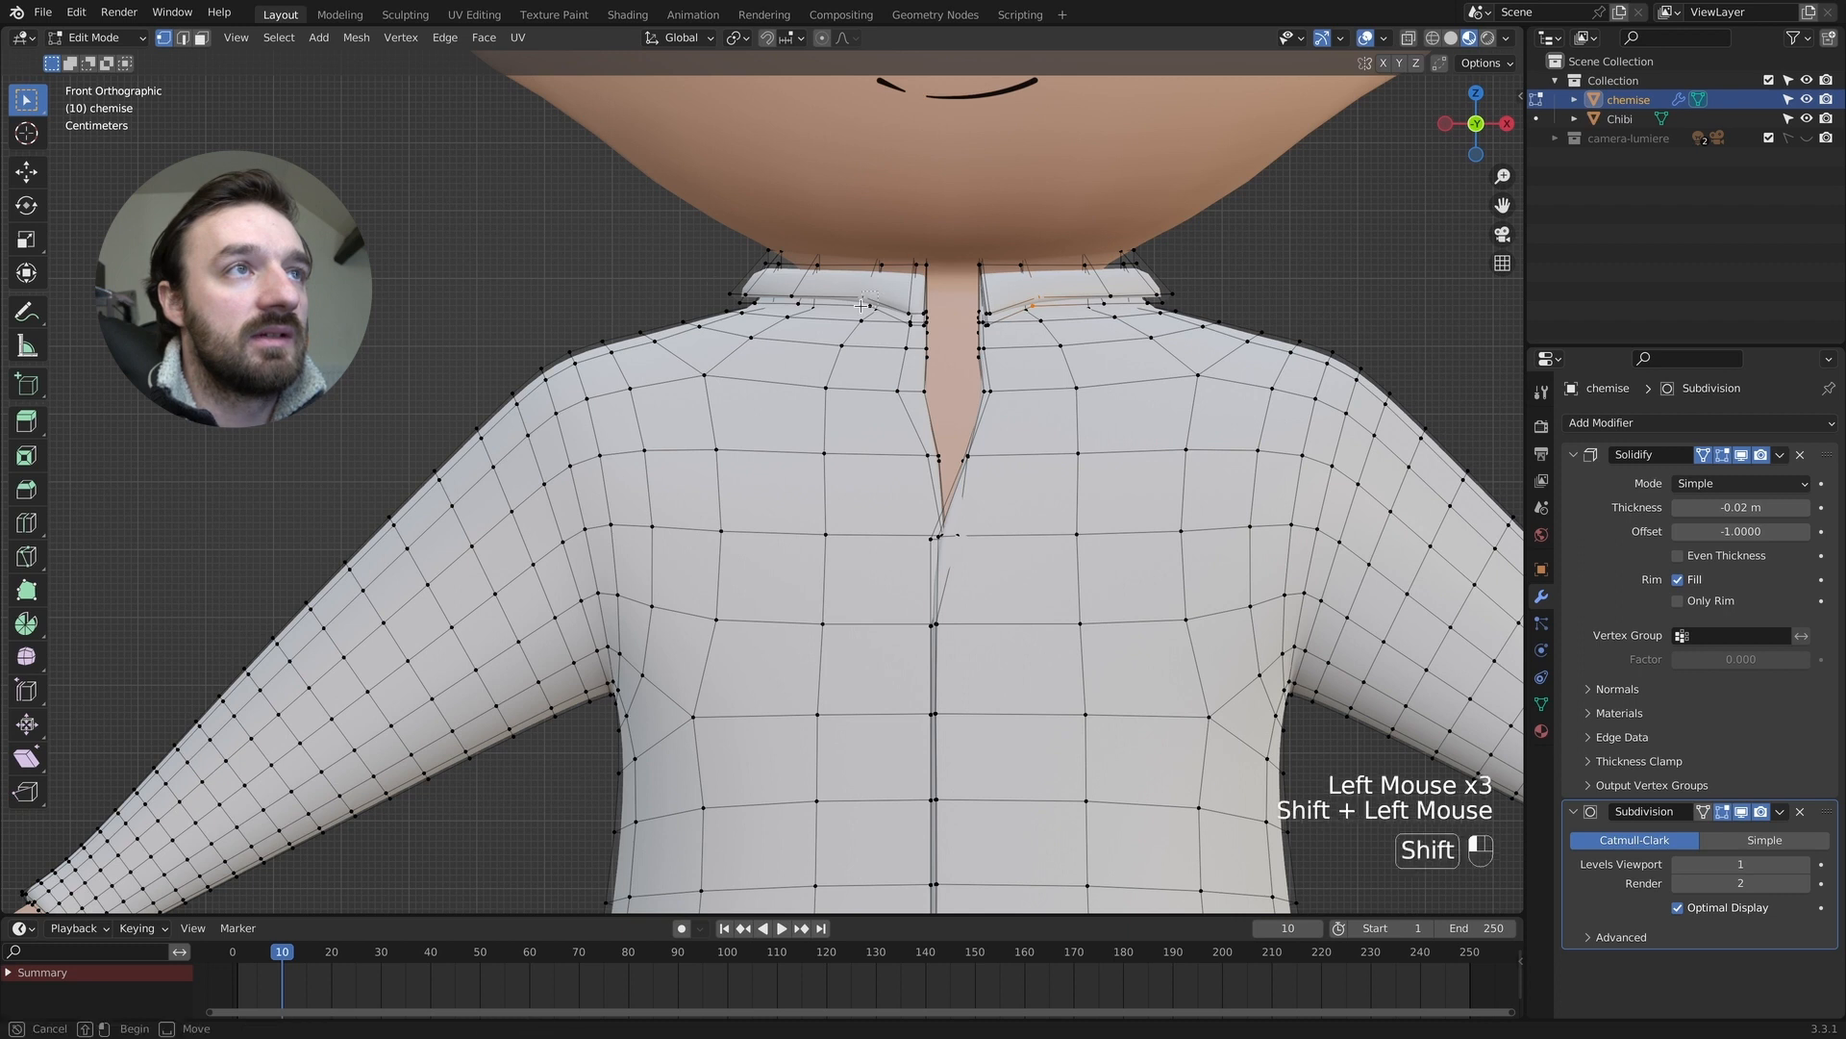
key(g)
key(g)
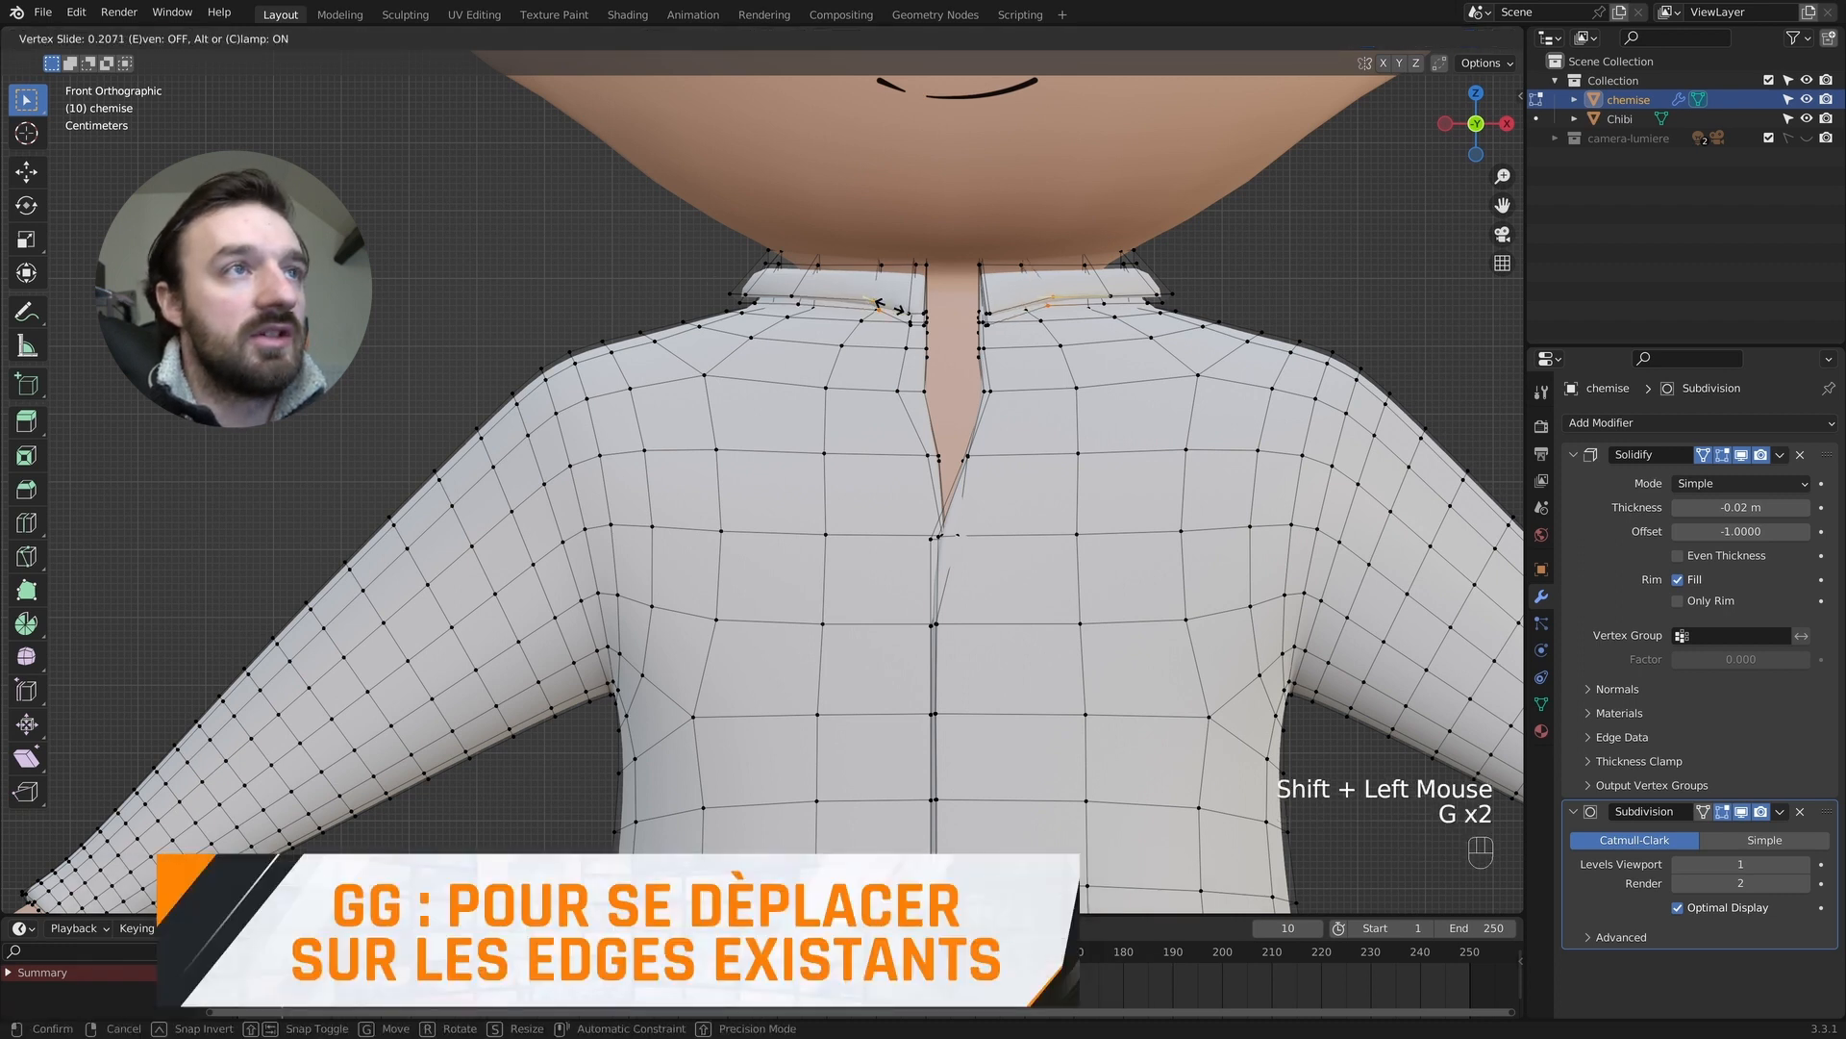
click(916, 310)
Check the collar shape in Object Mode and undo the vertex slide and the X moves of the collar points.
key(Tab)
super+scroll(917, 311, down, 1)
scroll(918, 310, left, 4)
super+scroll(917, 311, down, 4)
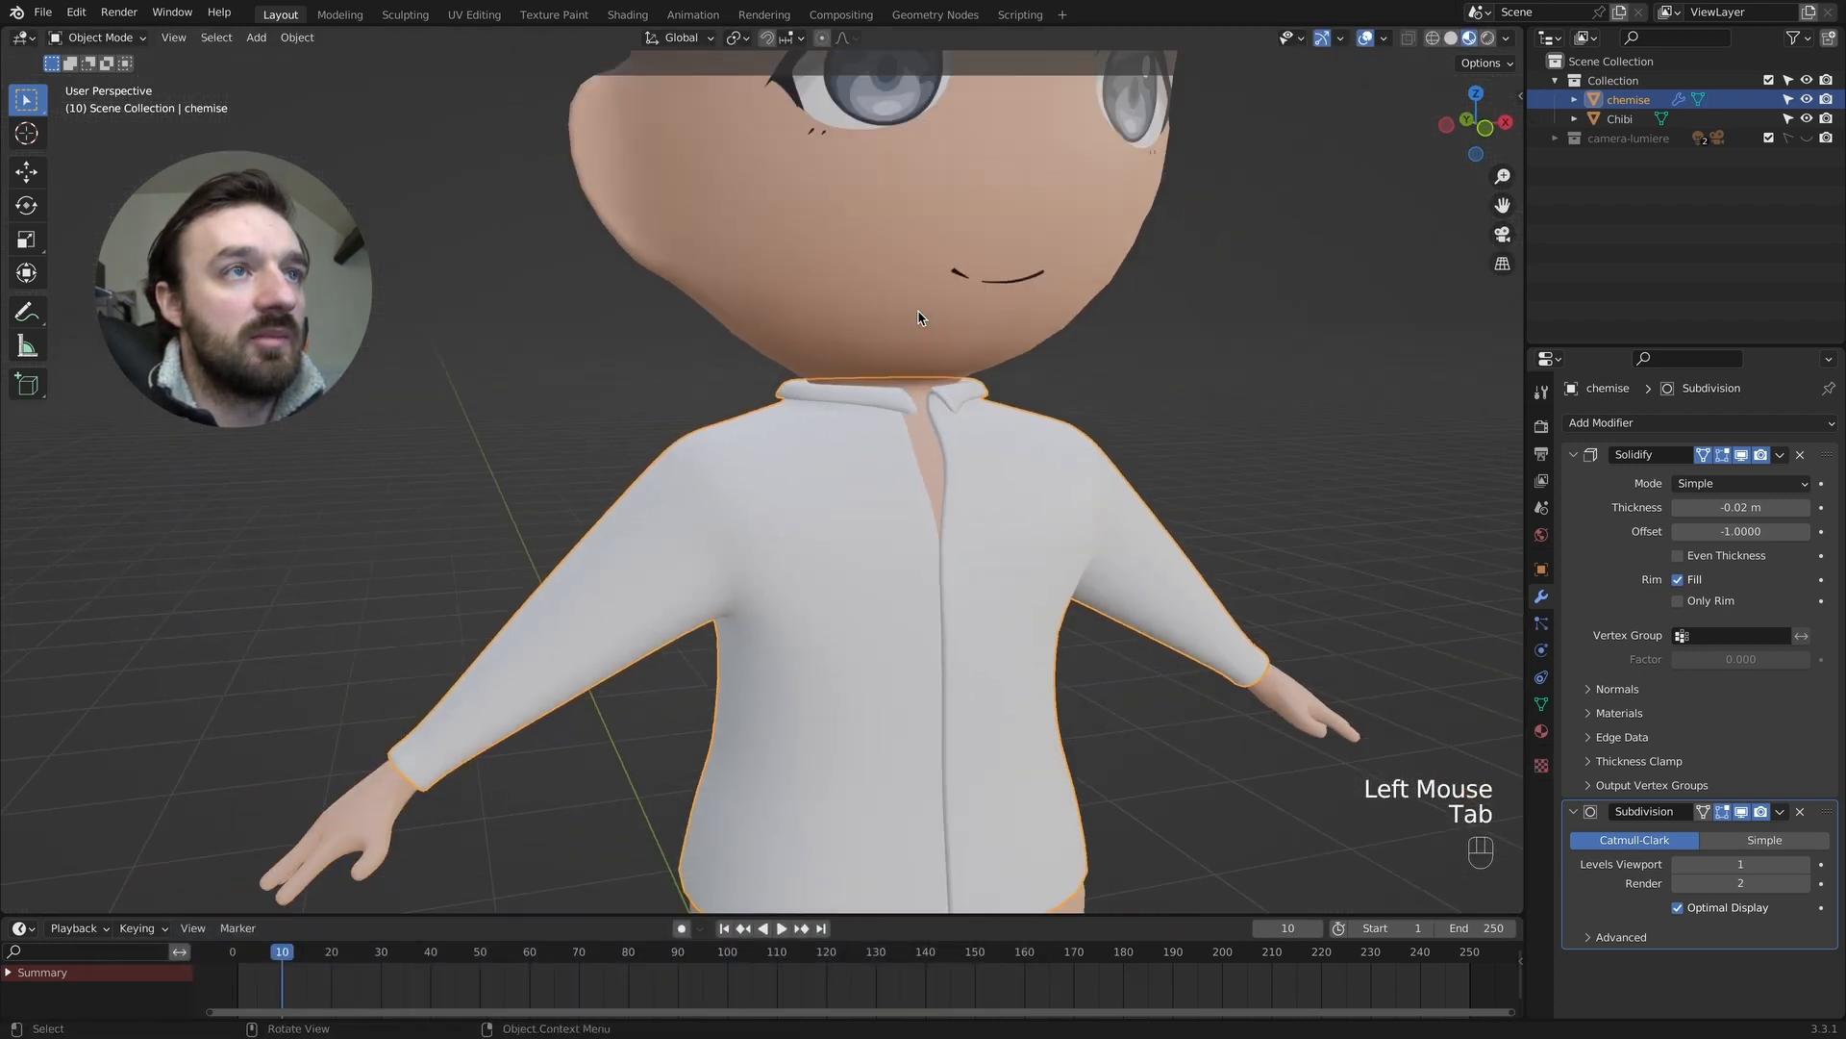
scroll(917, 310, down, 4)
scroll(917, 316, left, 2)
key(super+z)
key(super+z)
key(super+z)
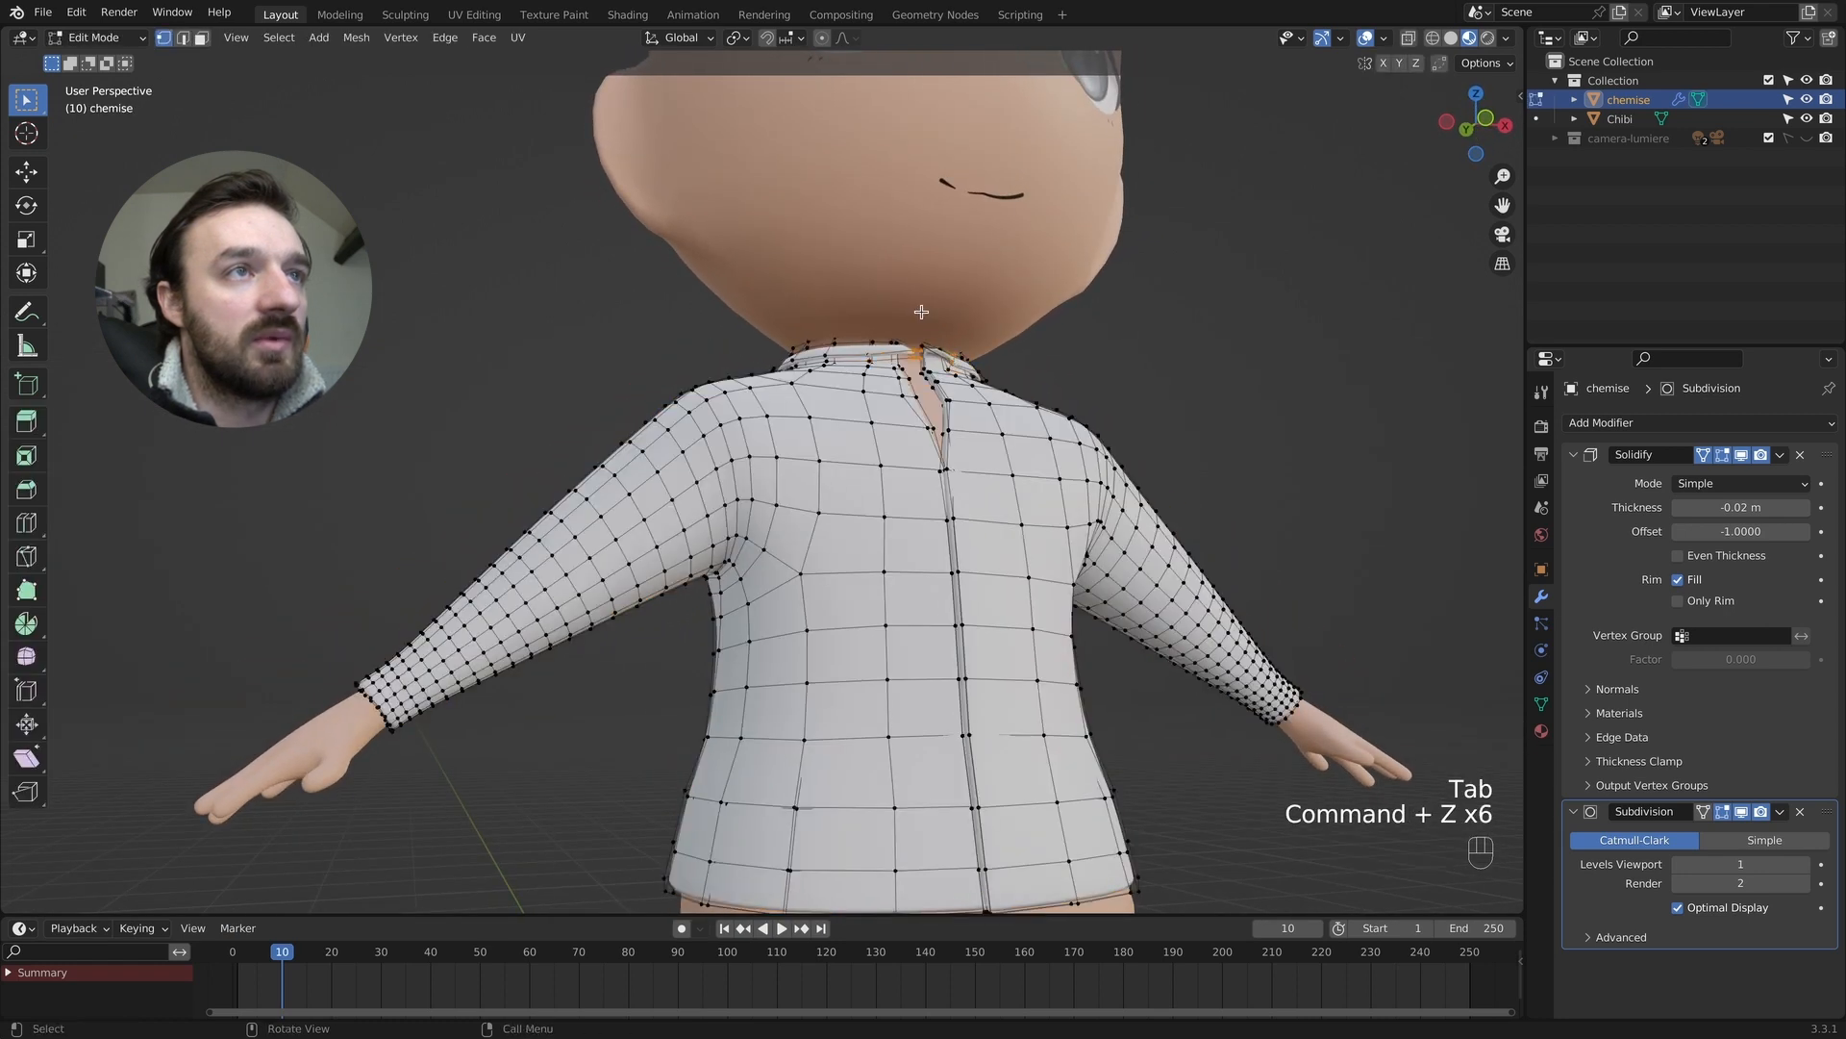
Lower the selected collar point vertices by about 0.04 m along Z.
key(g)
key(z)
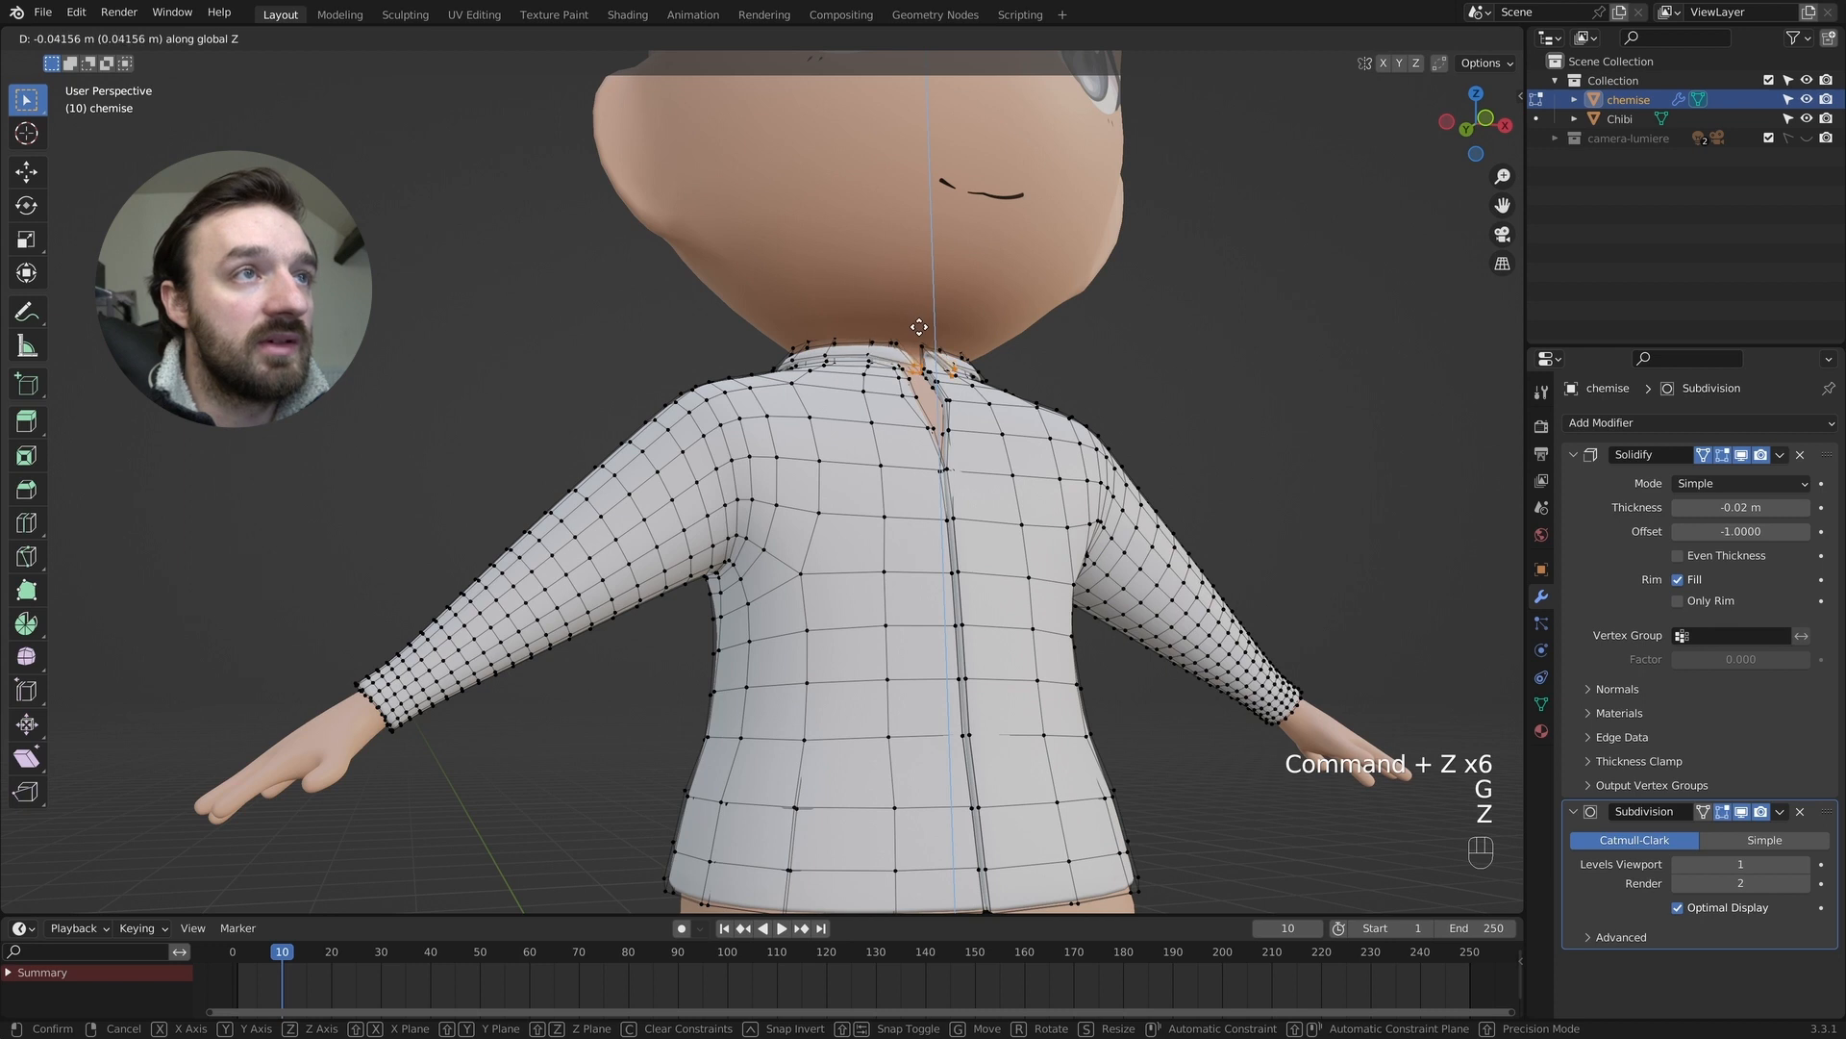
click(918, 327)
Select a lower-edge vertex on each side of the collar and move them about -0.027 m in Z and -0.003 m in Y.
scroll(918, 327, up, 5)
middle_drag(888, 428, 793, 388)
click(887, 389)
shift+click(791, 378)
key(g)
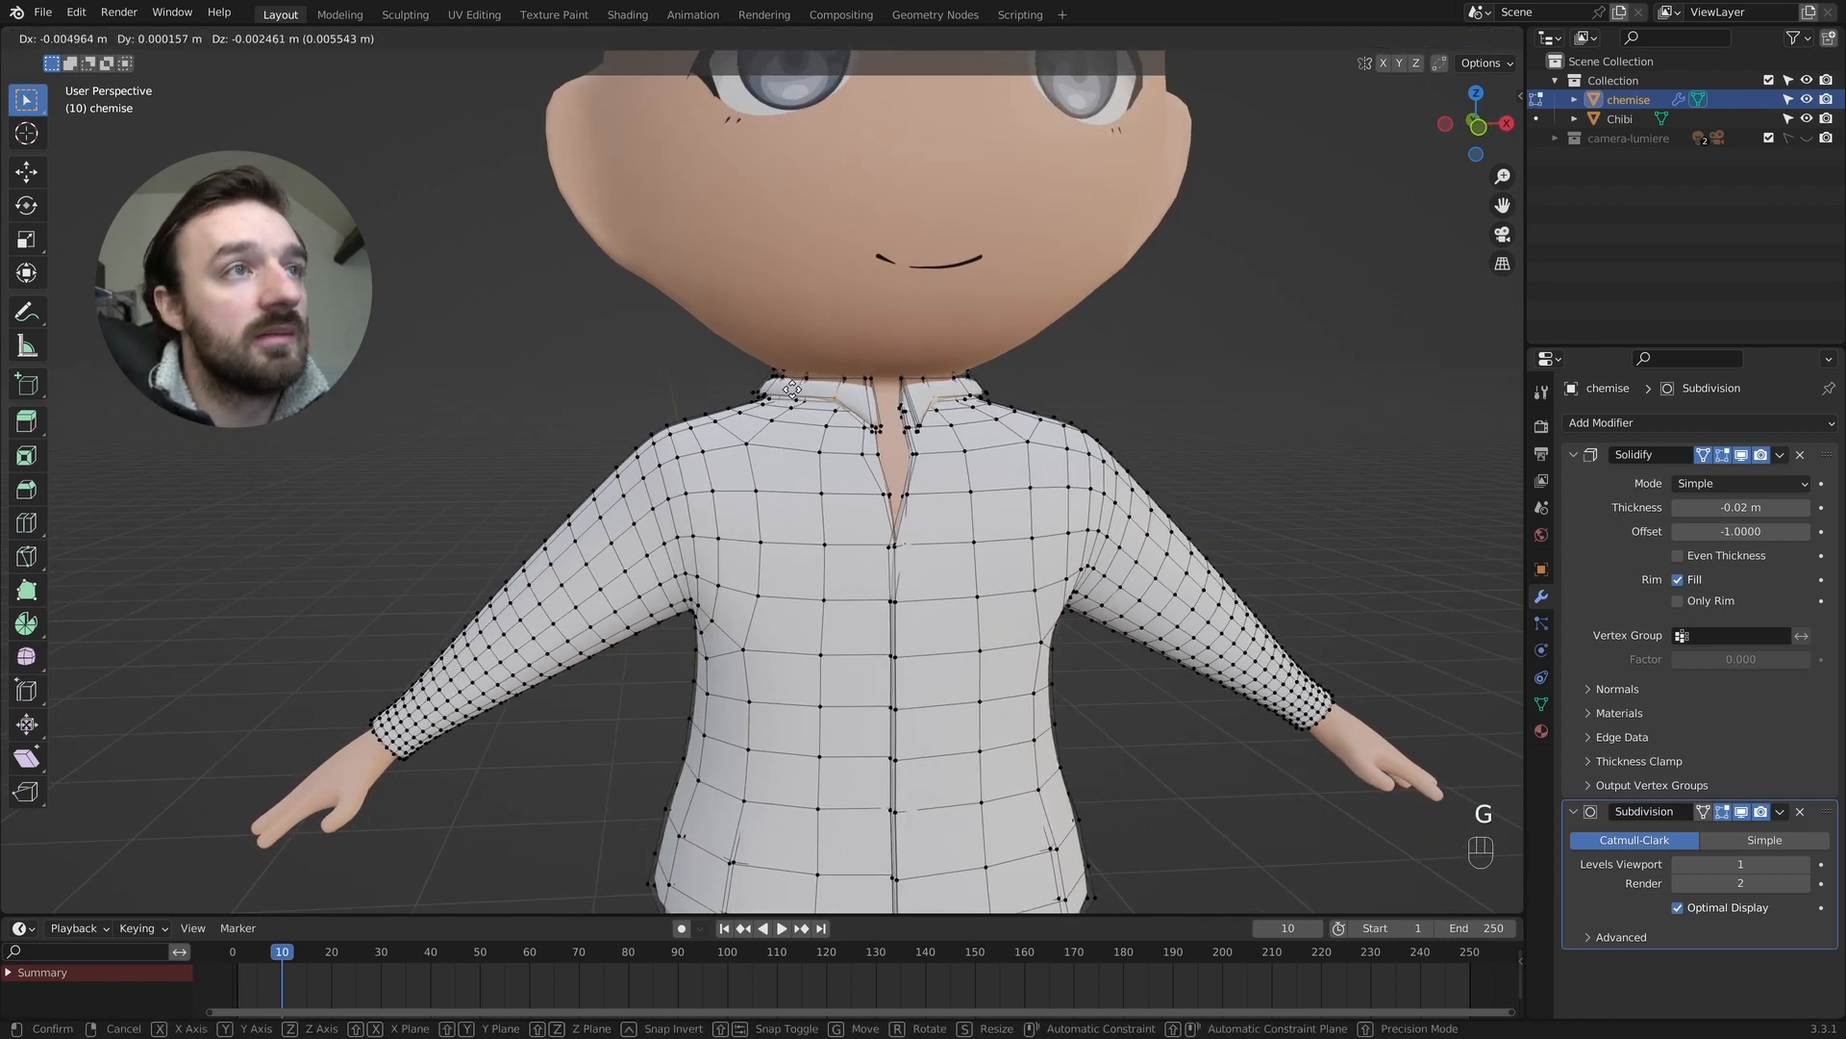
click(793, 397)
From the side, move the collar point vertices towards the chest by about 0.022 m in Y and -0.029 m in Z, and return to Object Mode.
middle_drag(793, 397, 794, 397)
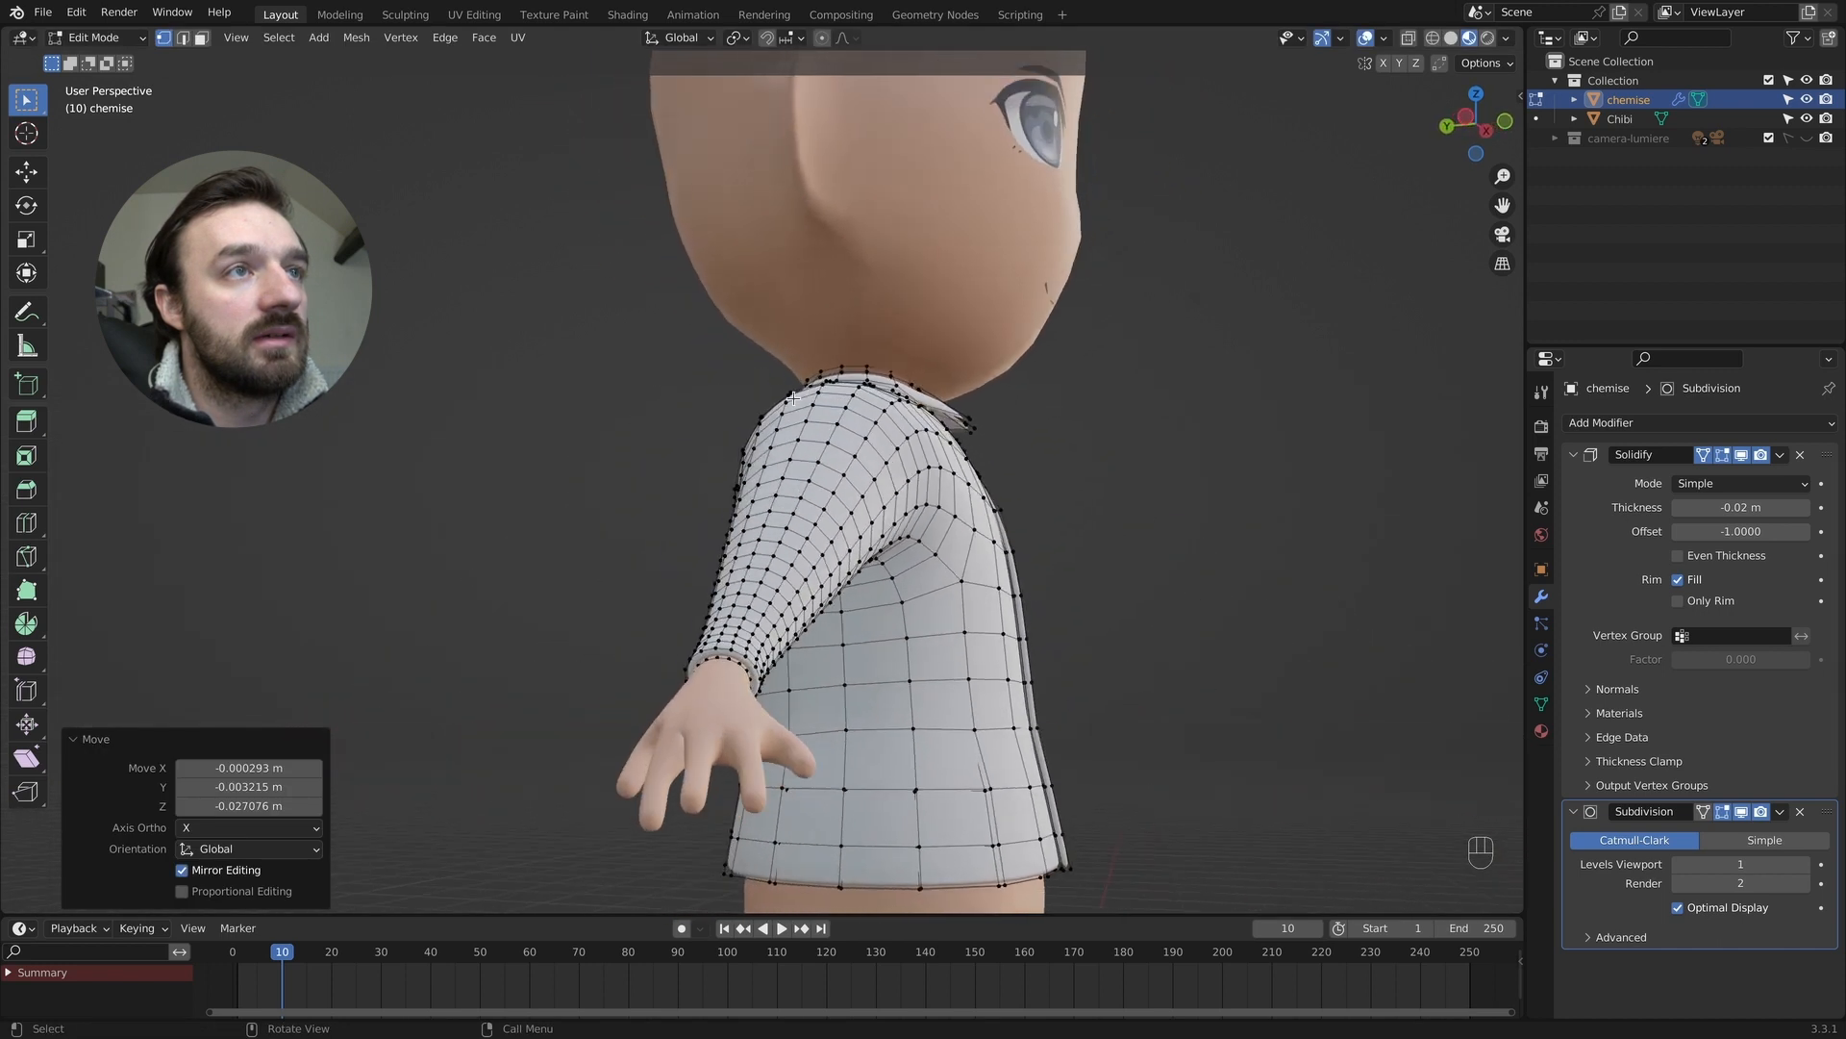
drag(991, 399, 969, 436)
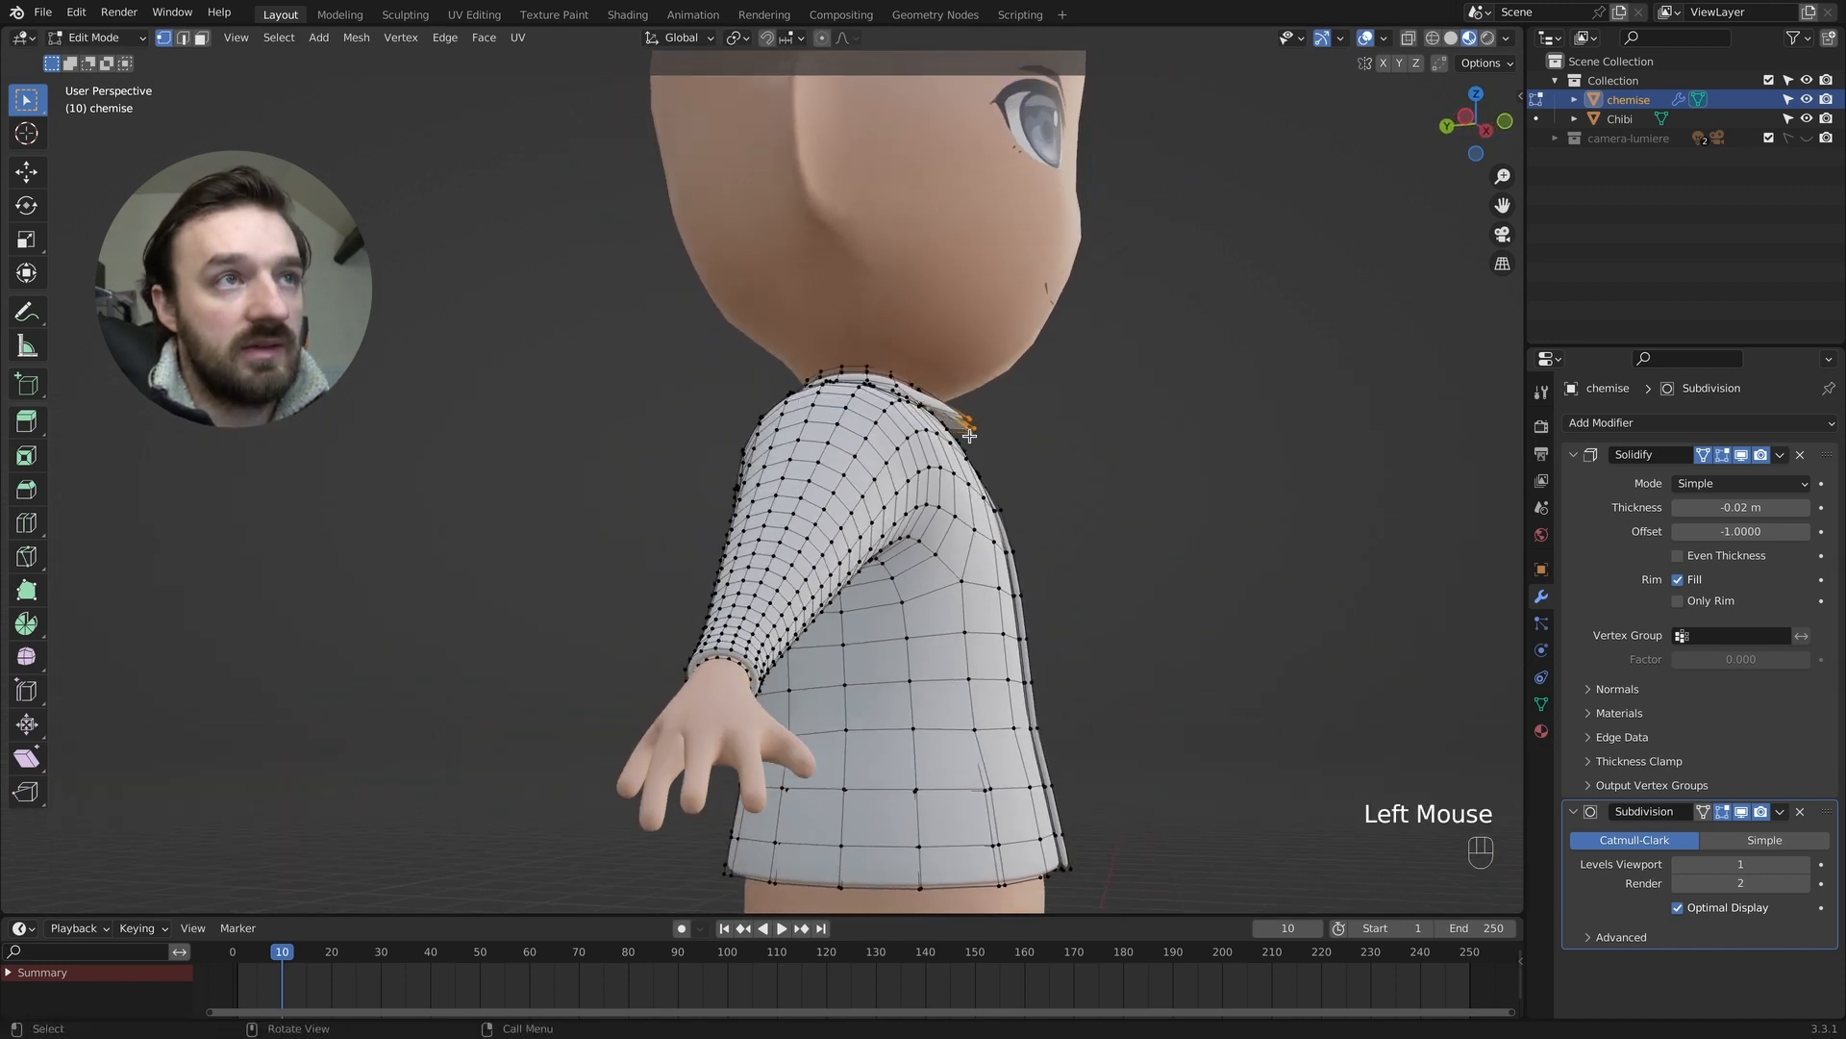
key(g)
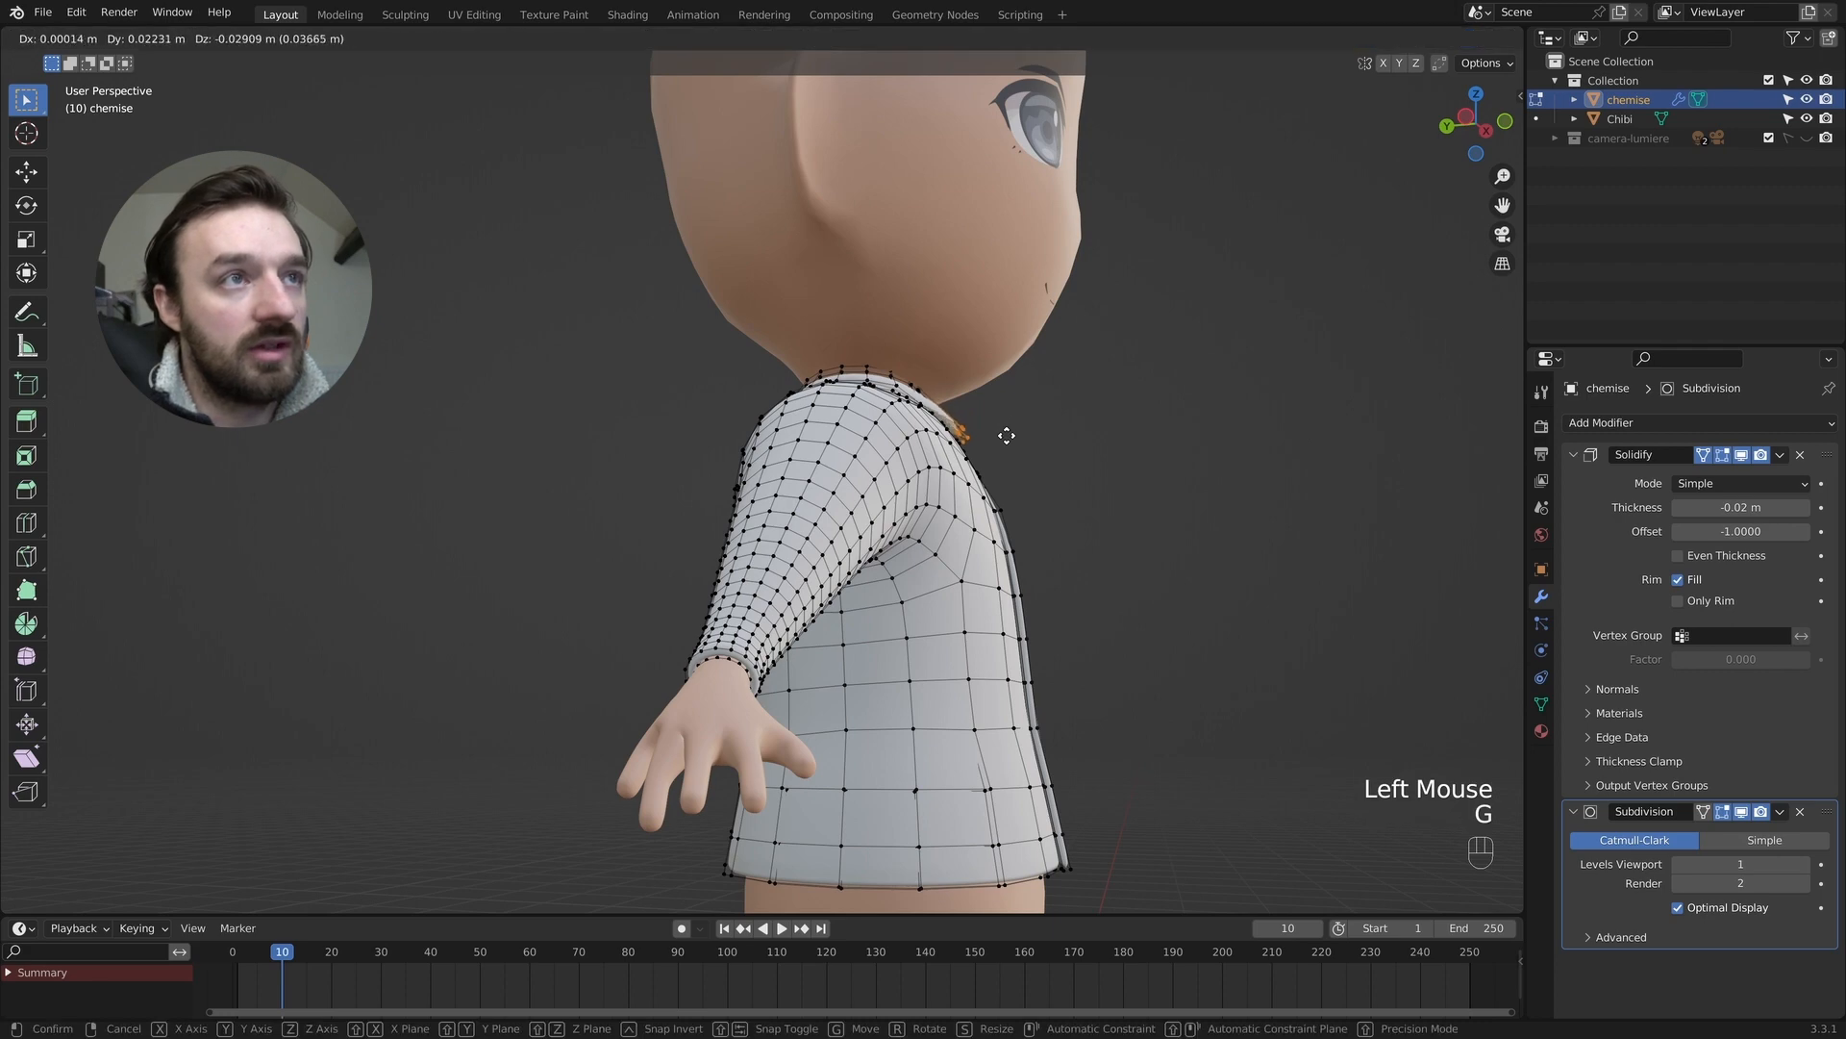
click(1006, 435)
middle_drag(1009, 433, 1020, 427)
key(Tab)
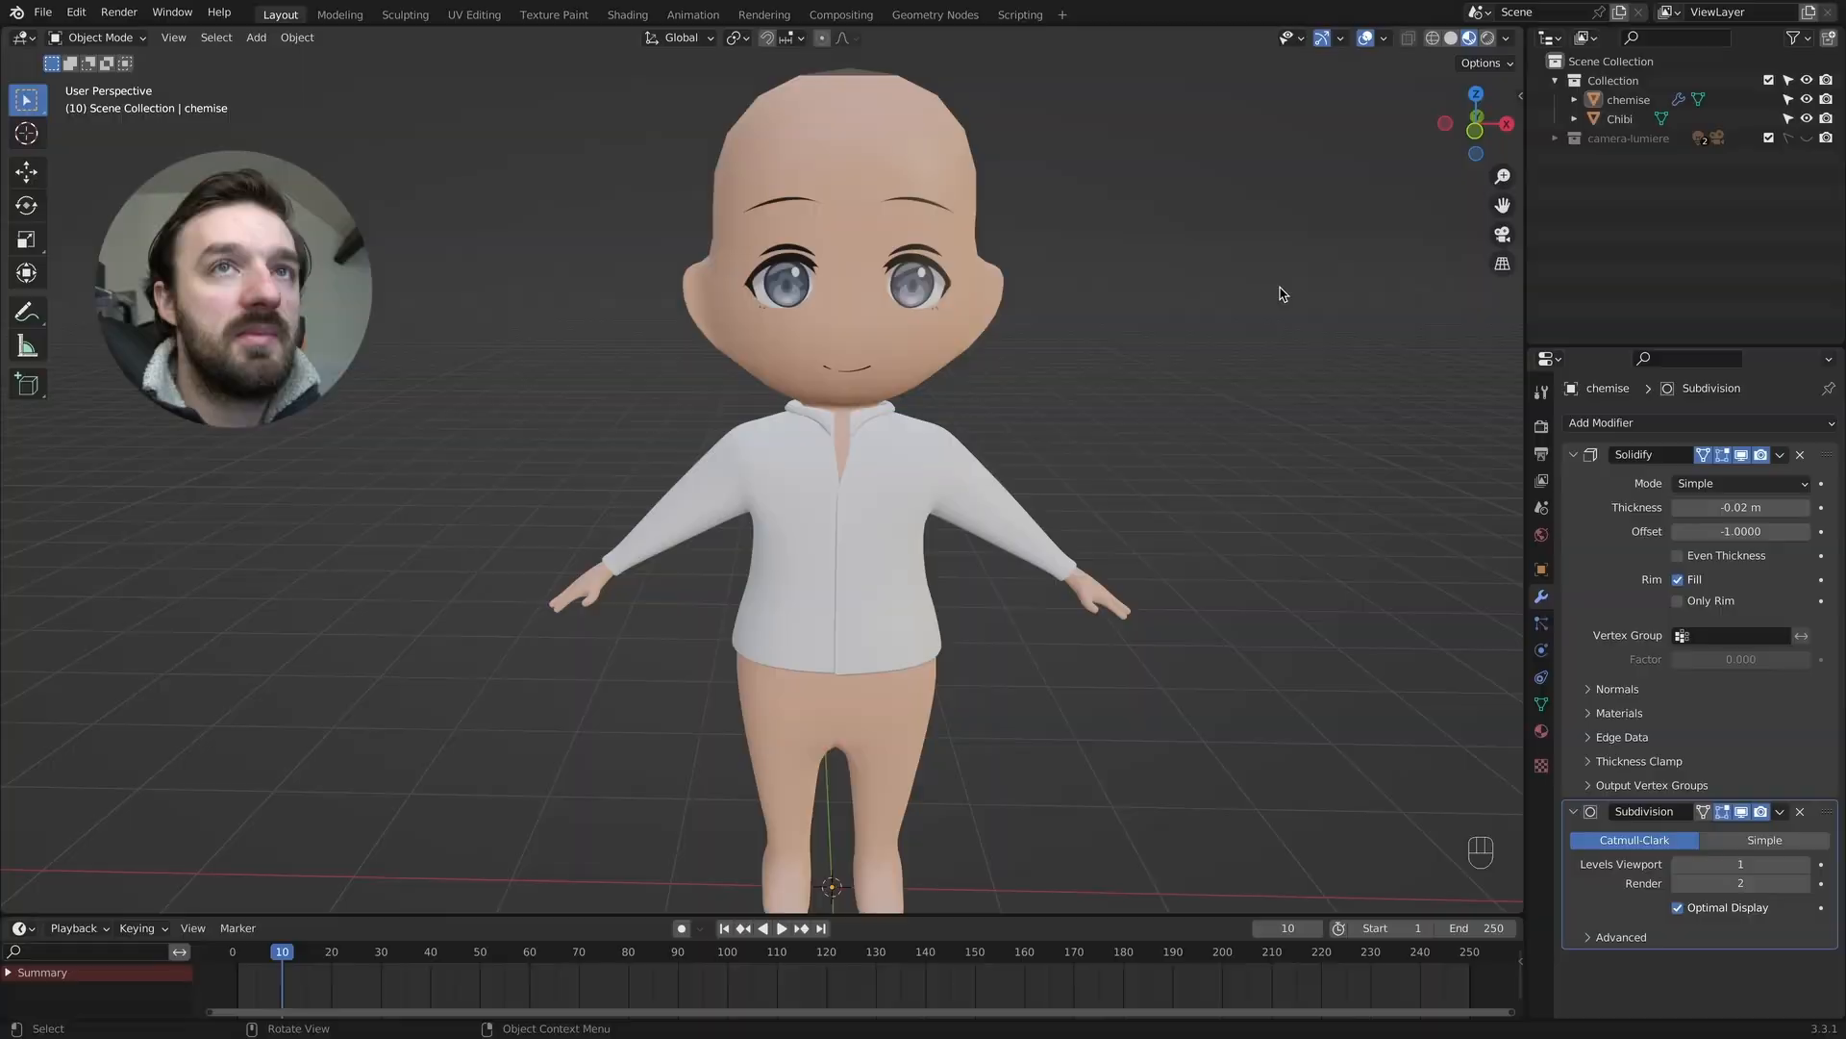
Hide the chemise and open the Chibi body mesh in Edit Mode.
click(1805, 99)
click(817, 465)
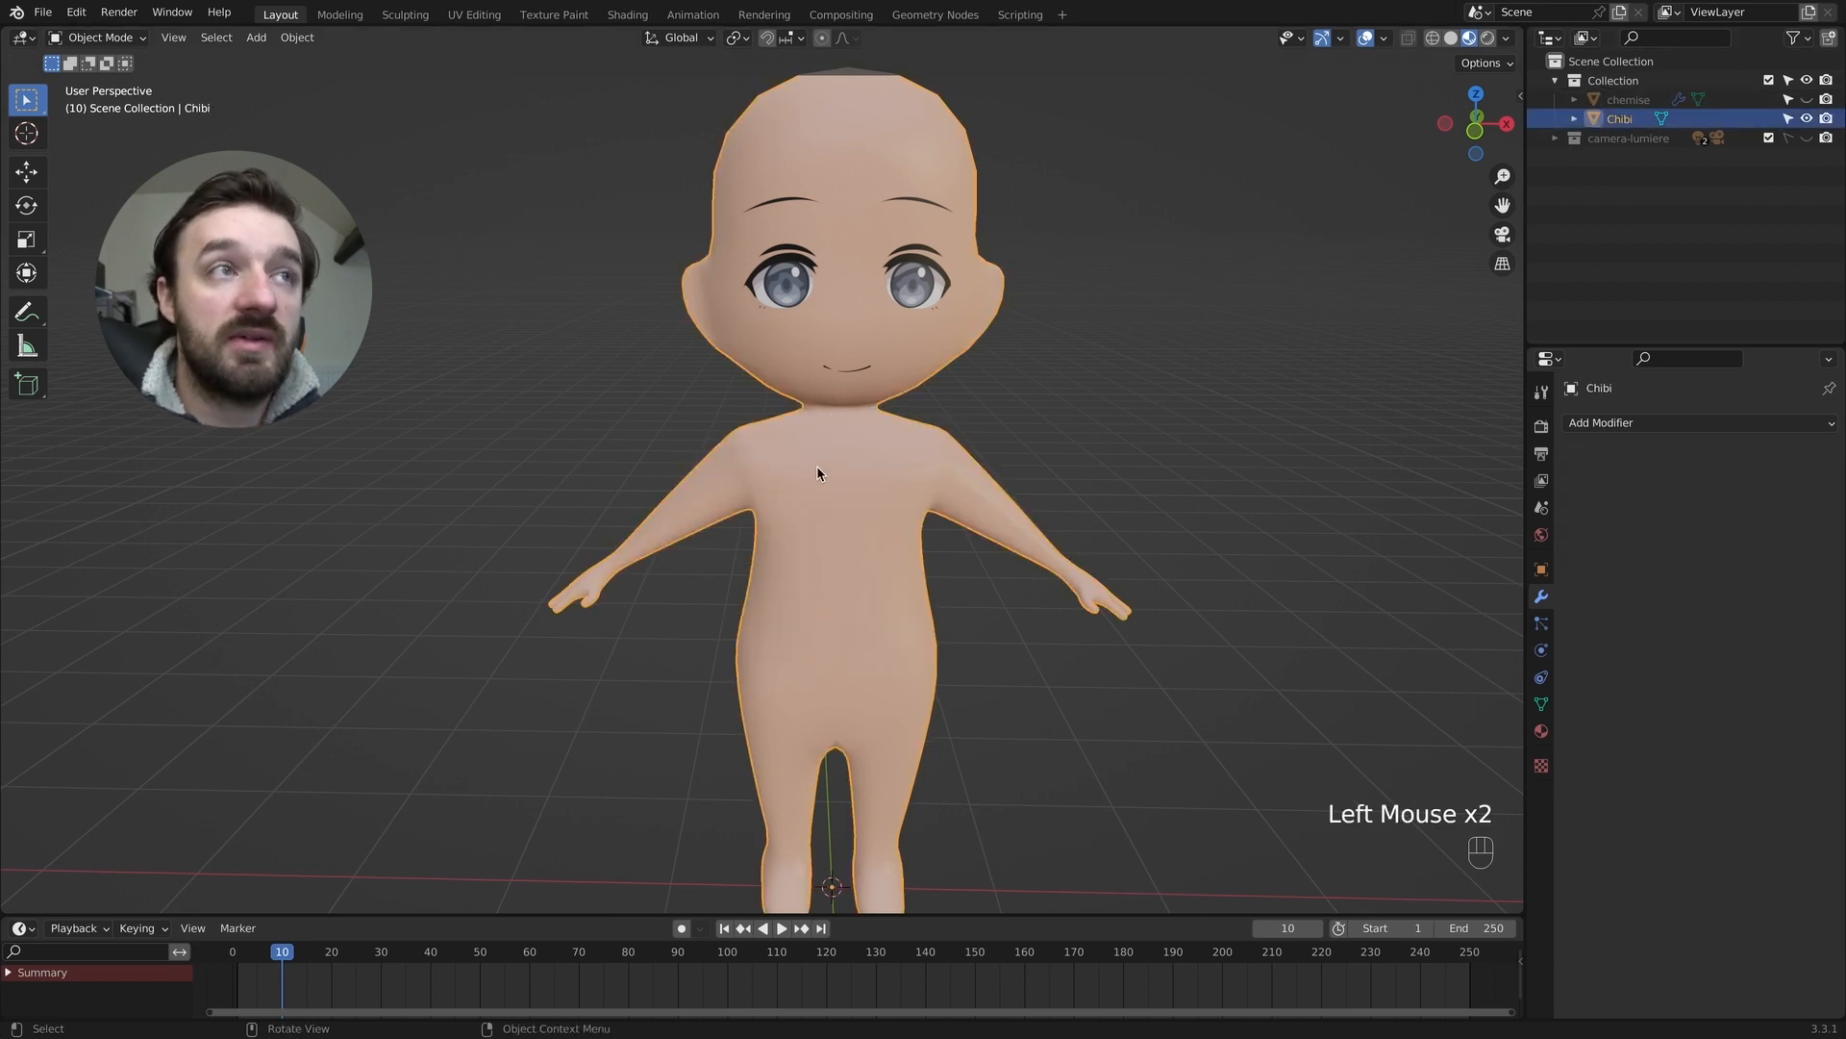
key(Tab)
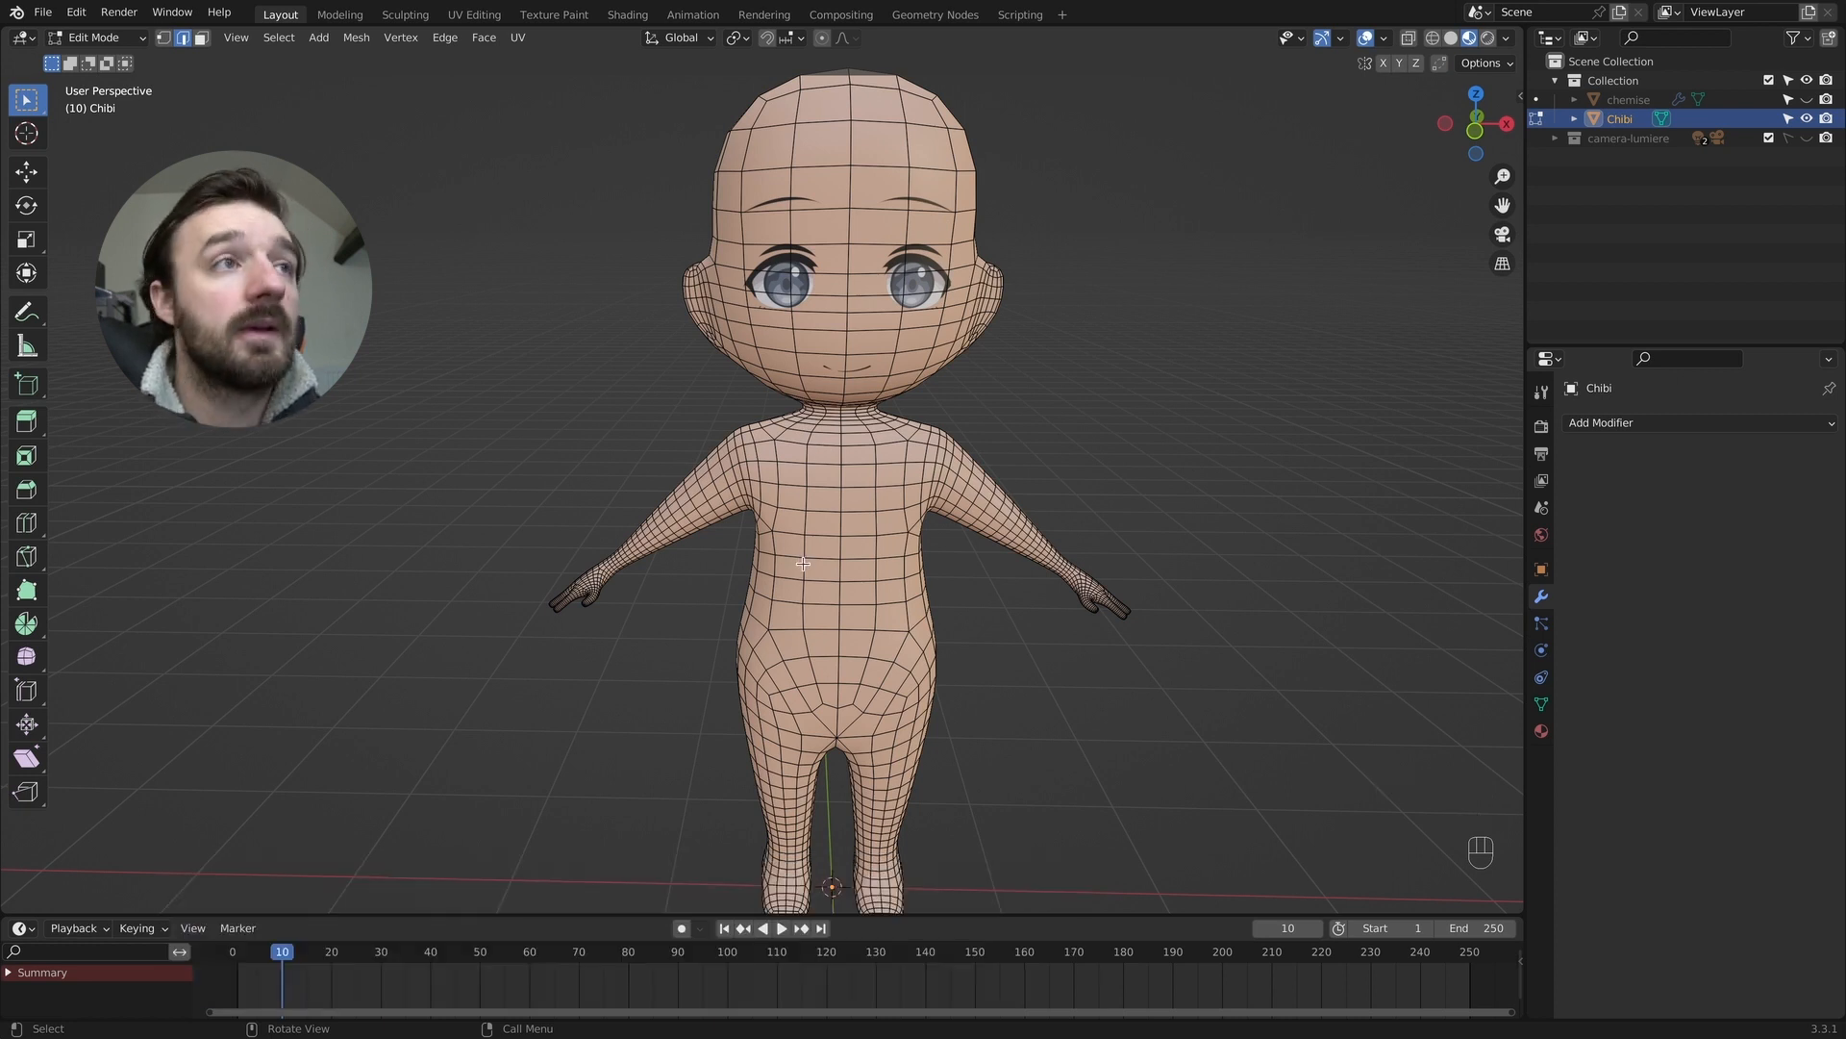
Select the face loops around the Chibi's torso from the waist up to the chest.
shift+click(801, 602)
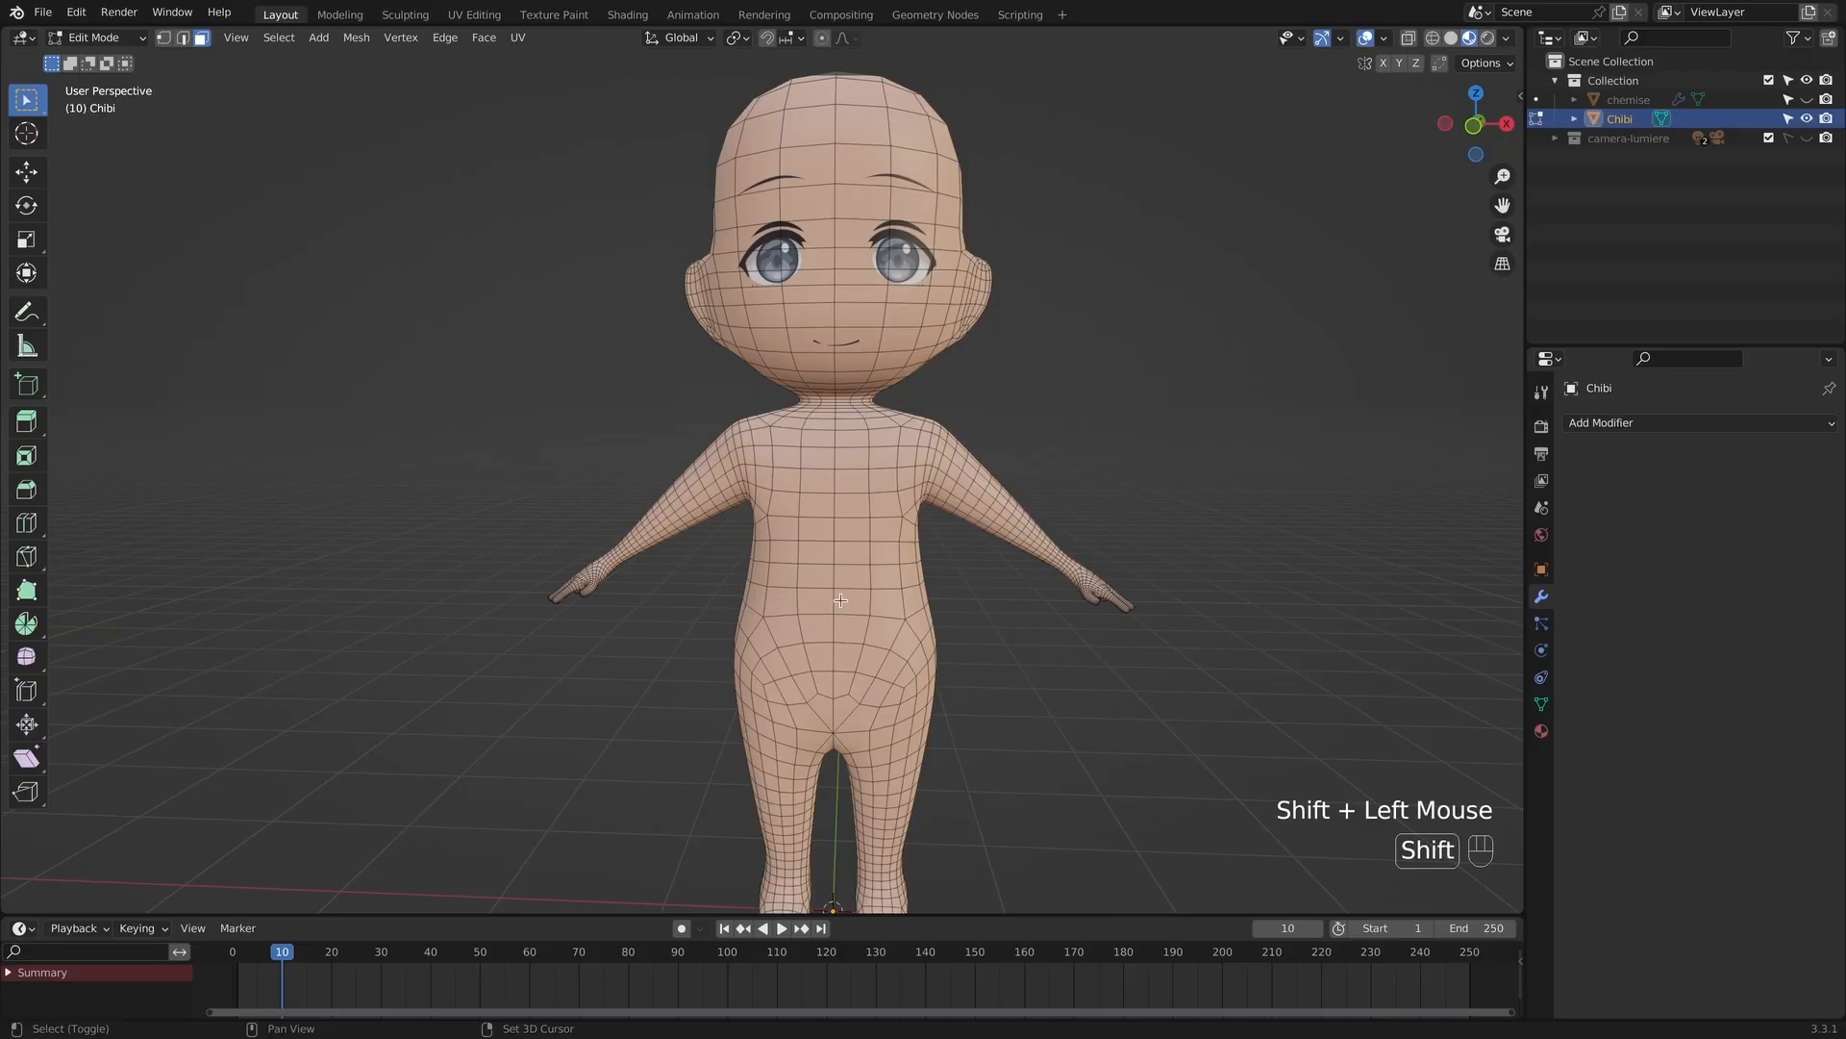
alt+shift+click(801, 602)
click(801, 602)
alt+shift+click(801, 602)
click(802, 602)
alt+shift+click(874, 602)
shift+click(787, 577)
alt+shift+click(875, 577)
shift+click(784, 551)
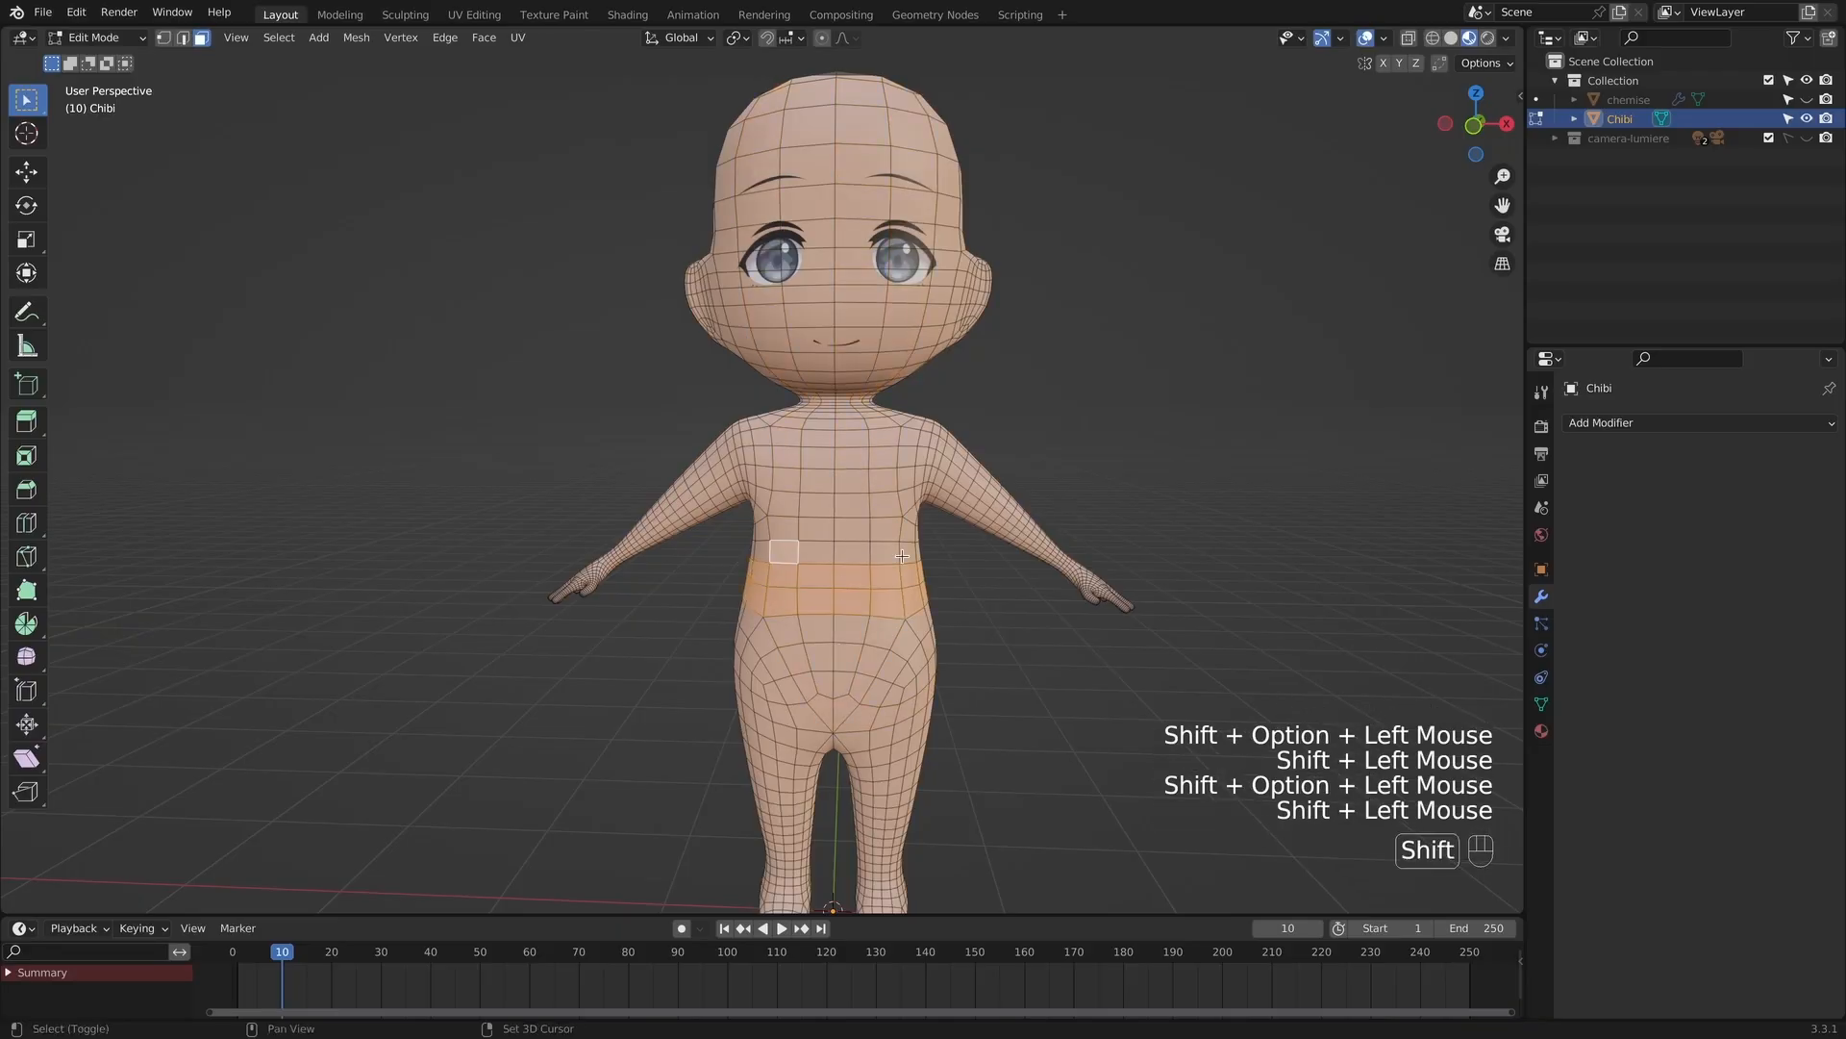
alt+shift+click(874, 552)
shift+click(786, 528)
alt+shift+click(856, 527)
key(super+z)
alt+shift+click(855, 527)
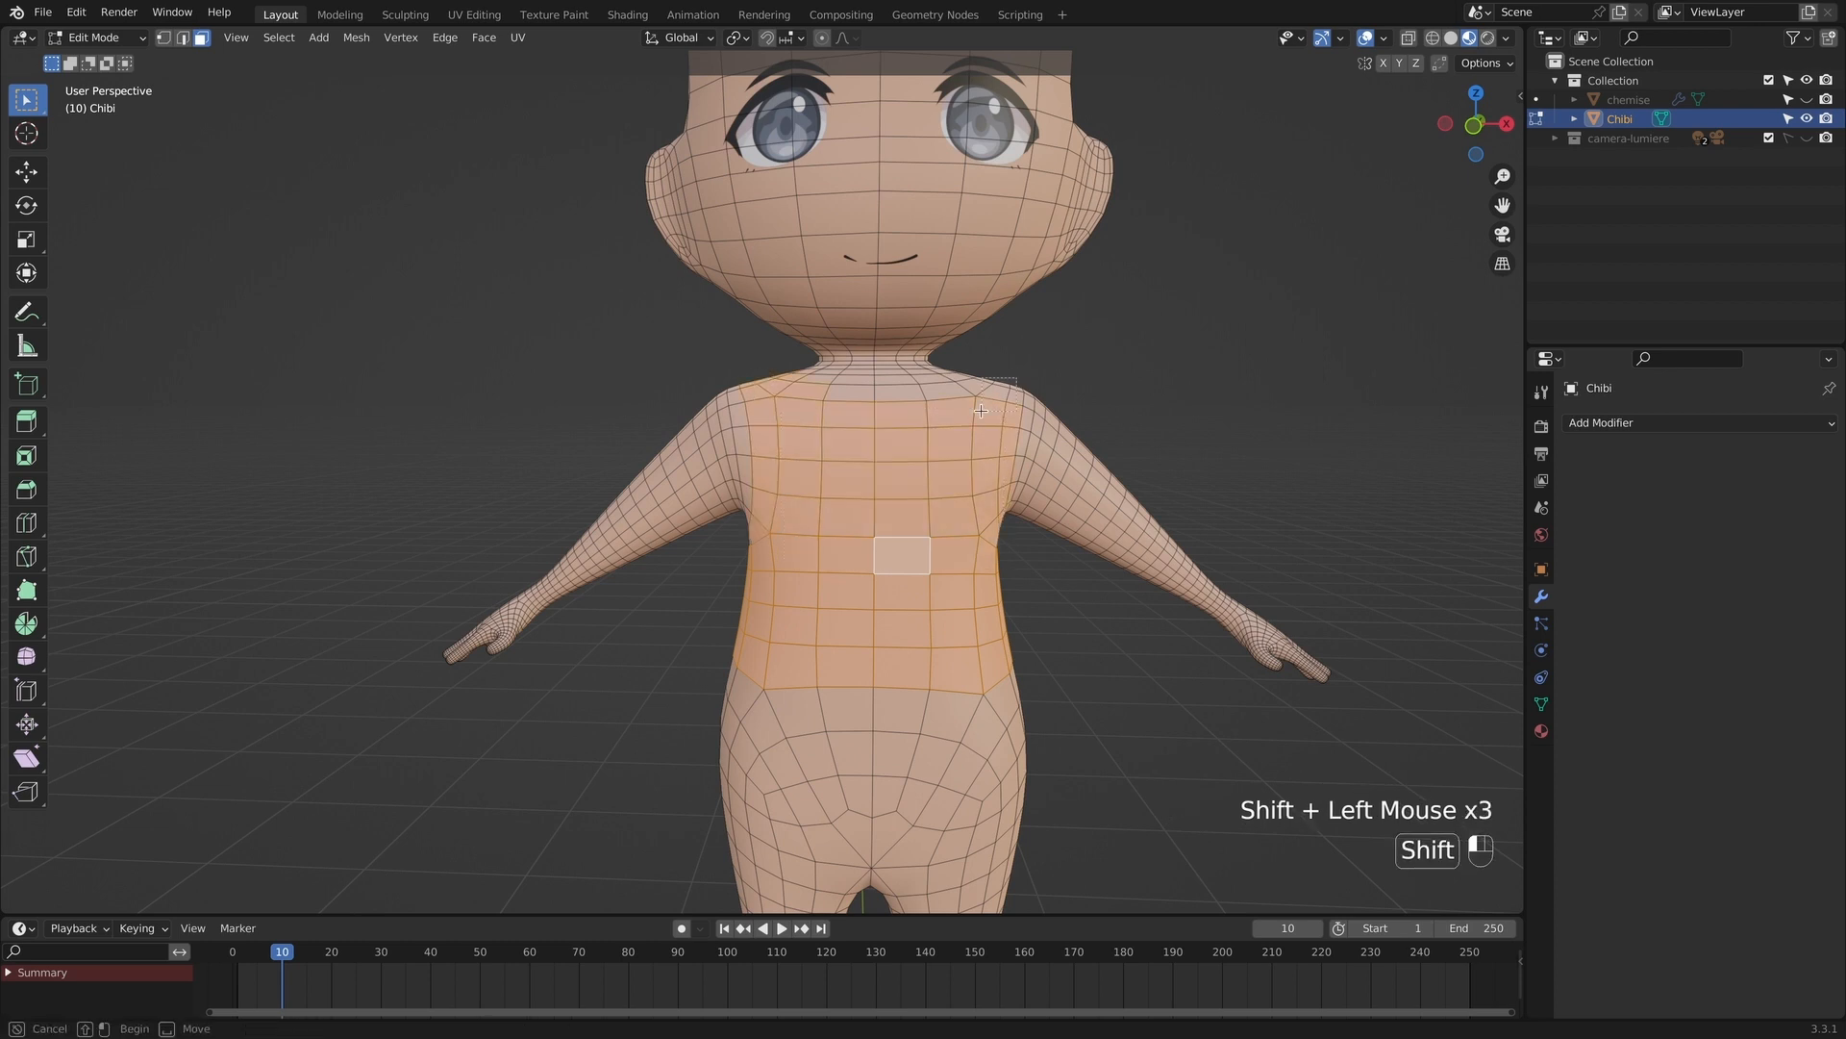
Extend the torso face selection around the armholes and under the arms, undoing the unwanted loop selections.
middle_drag(796, 496, 851, 477)
alt+shift+click(868, 486)
key(super+z)
shift+click(872, 488)
middle_drag(1111, 495, 866, 507)
alt+shift+click(575, 487)
key(super+z)
alt+shift+click(568, 492)
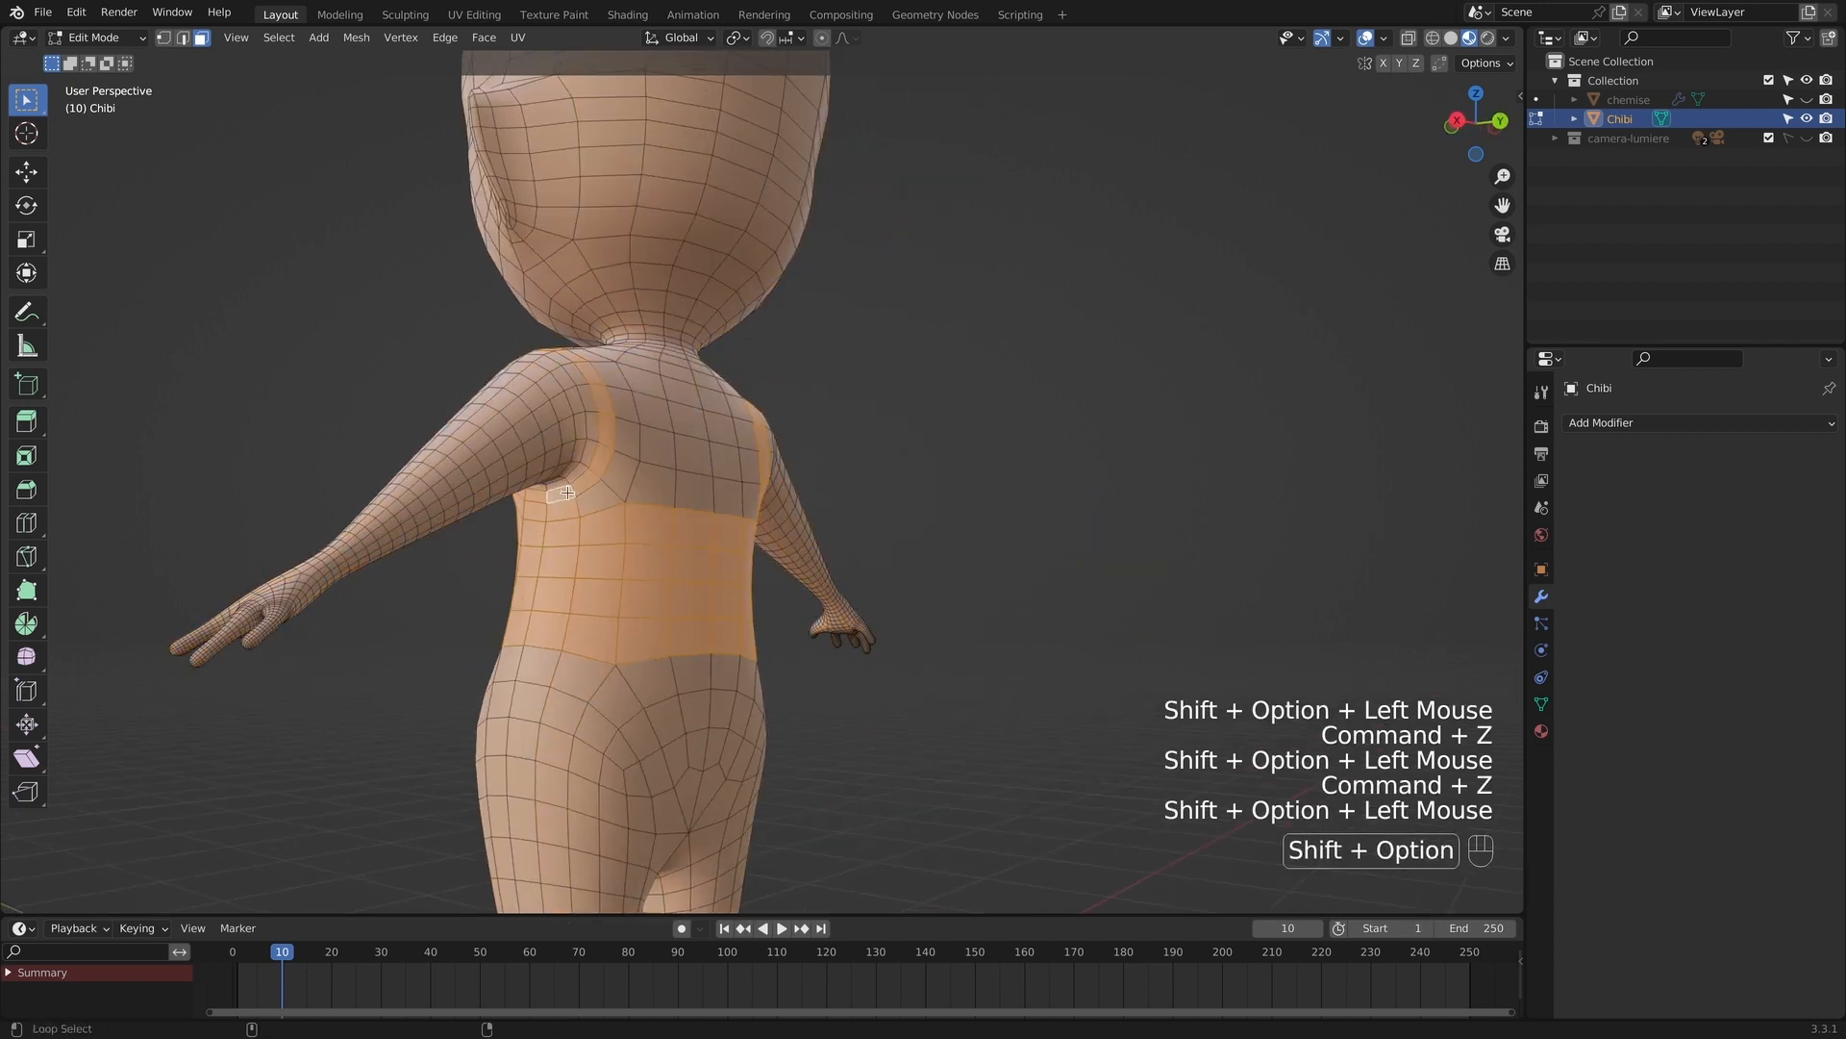
Add the faces of the Chibi's back between the armholes to the selection.
shift+drag(638, 445, 675, 495)
middle_drag(784, 481, 722, 478)
shift+drag(721, 478, 688, 517)
middle_drag(640, 433, 555, 424)
shift+drag(555, 424, 615, 449)
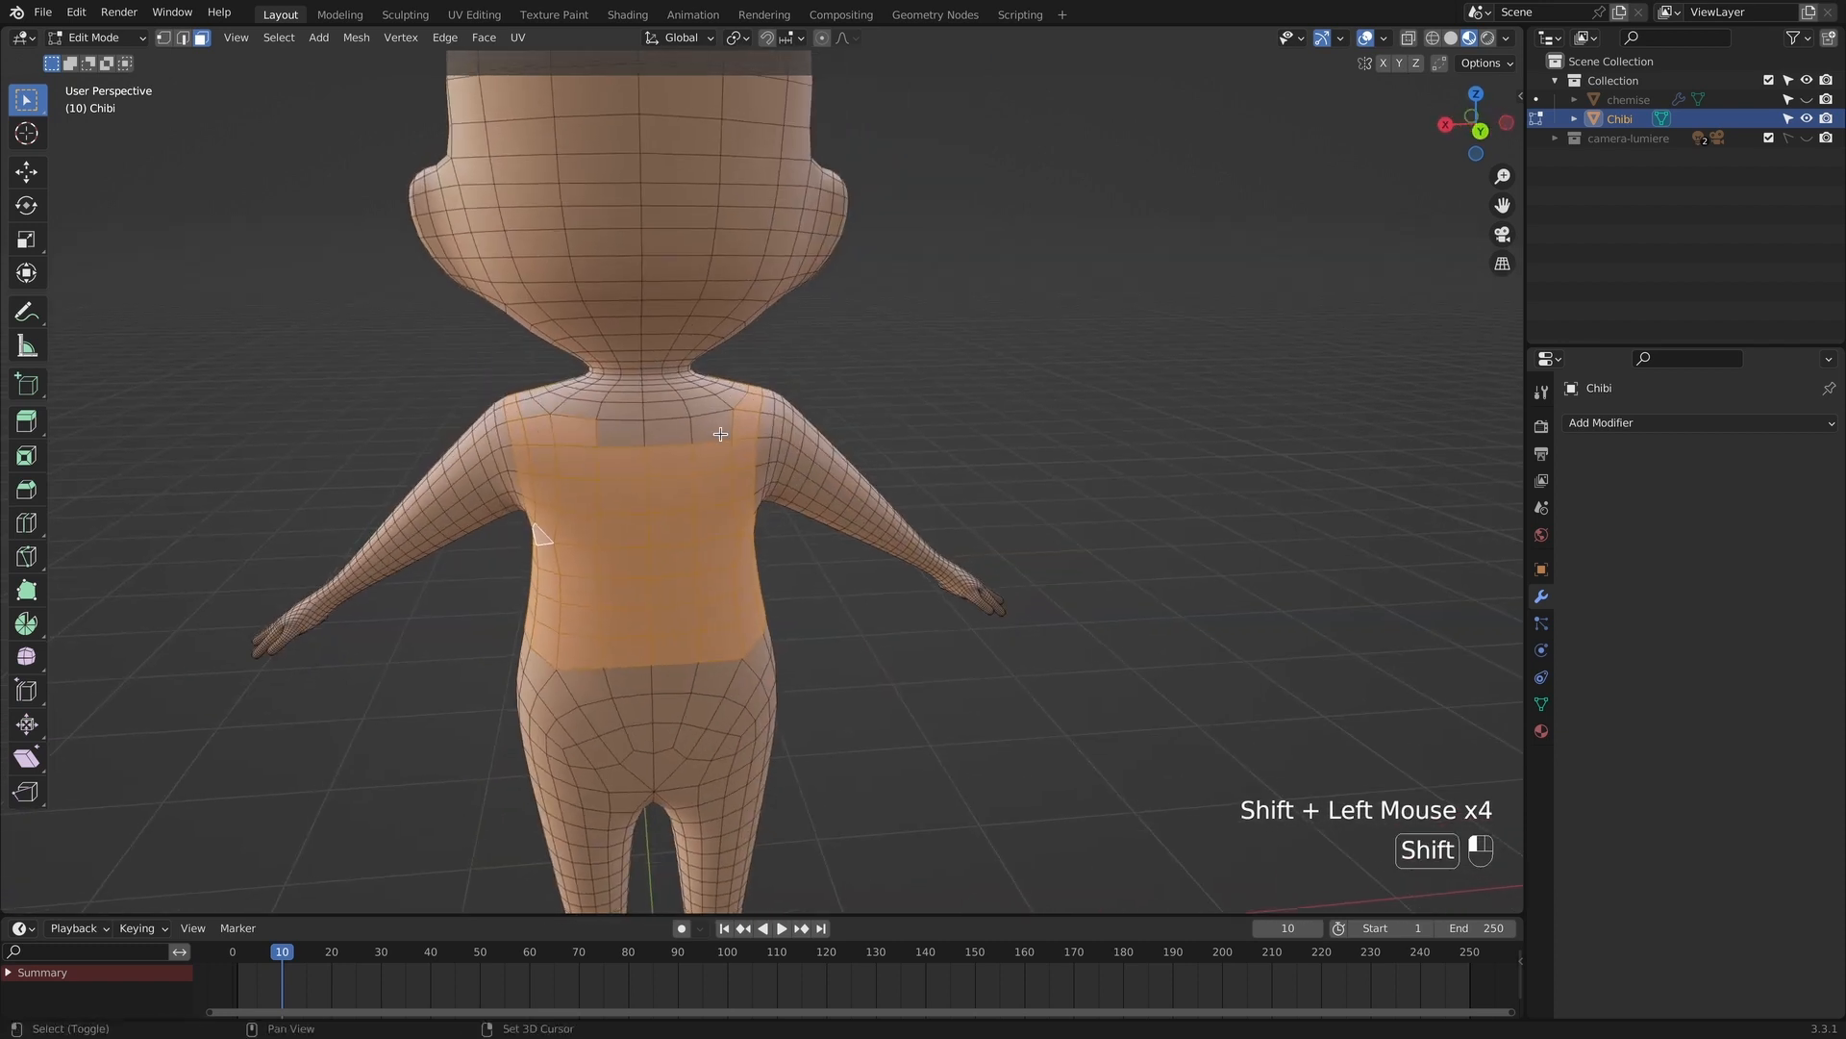
Add the remaining upper back and shoulder faces up to the base of the neck to the selection.
middle_drag(622, 445, 649, 500)
alt+shift+click(760, 530)
key(super+z)
alt+shift+click(736, 492)
key(super+z)
shift+click(687, 504)
shift+click(695, 523)
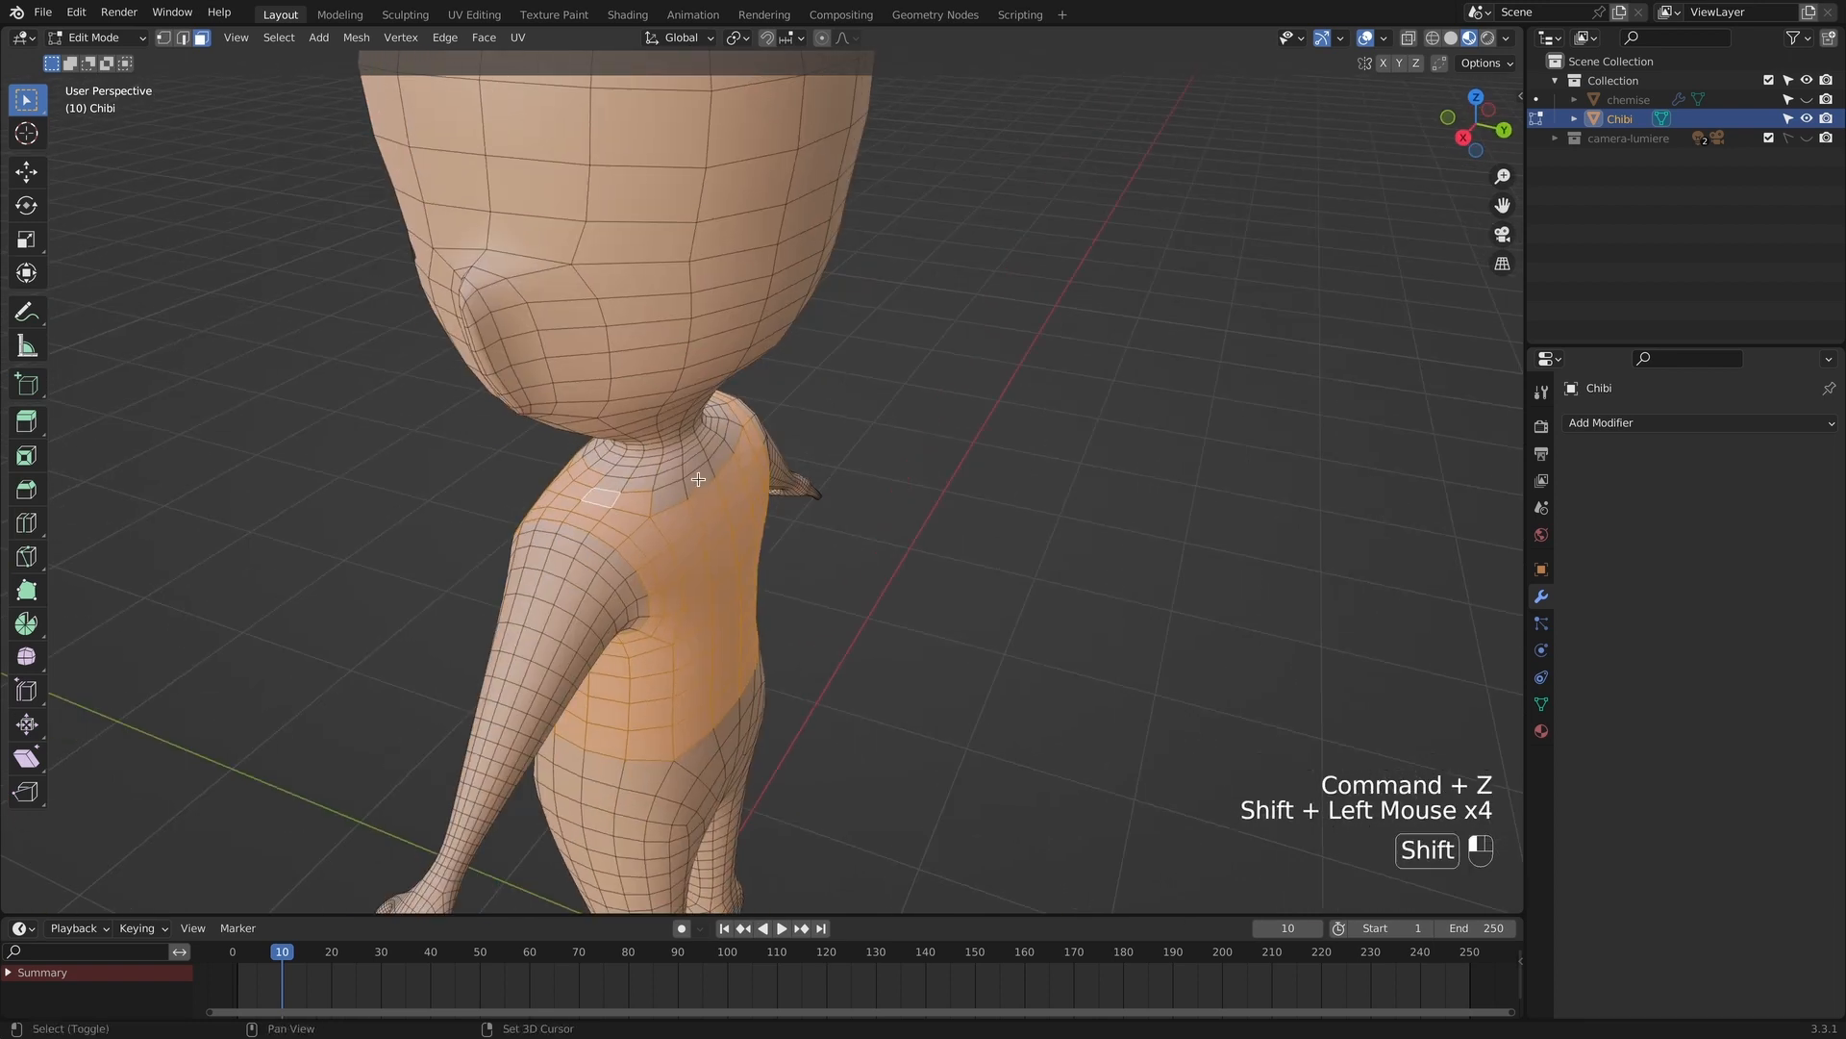
shift+drag(616, 492, 608, 495)
middle_drag(608, 495, 810, 462)
shift+drag(810, 462, 829, 470)
Complete the torso selection with the remaining front faces below the neck and save the file.
middle_drag(781, 462, 836, 468)
alt+shift+click(837, 468)
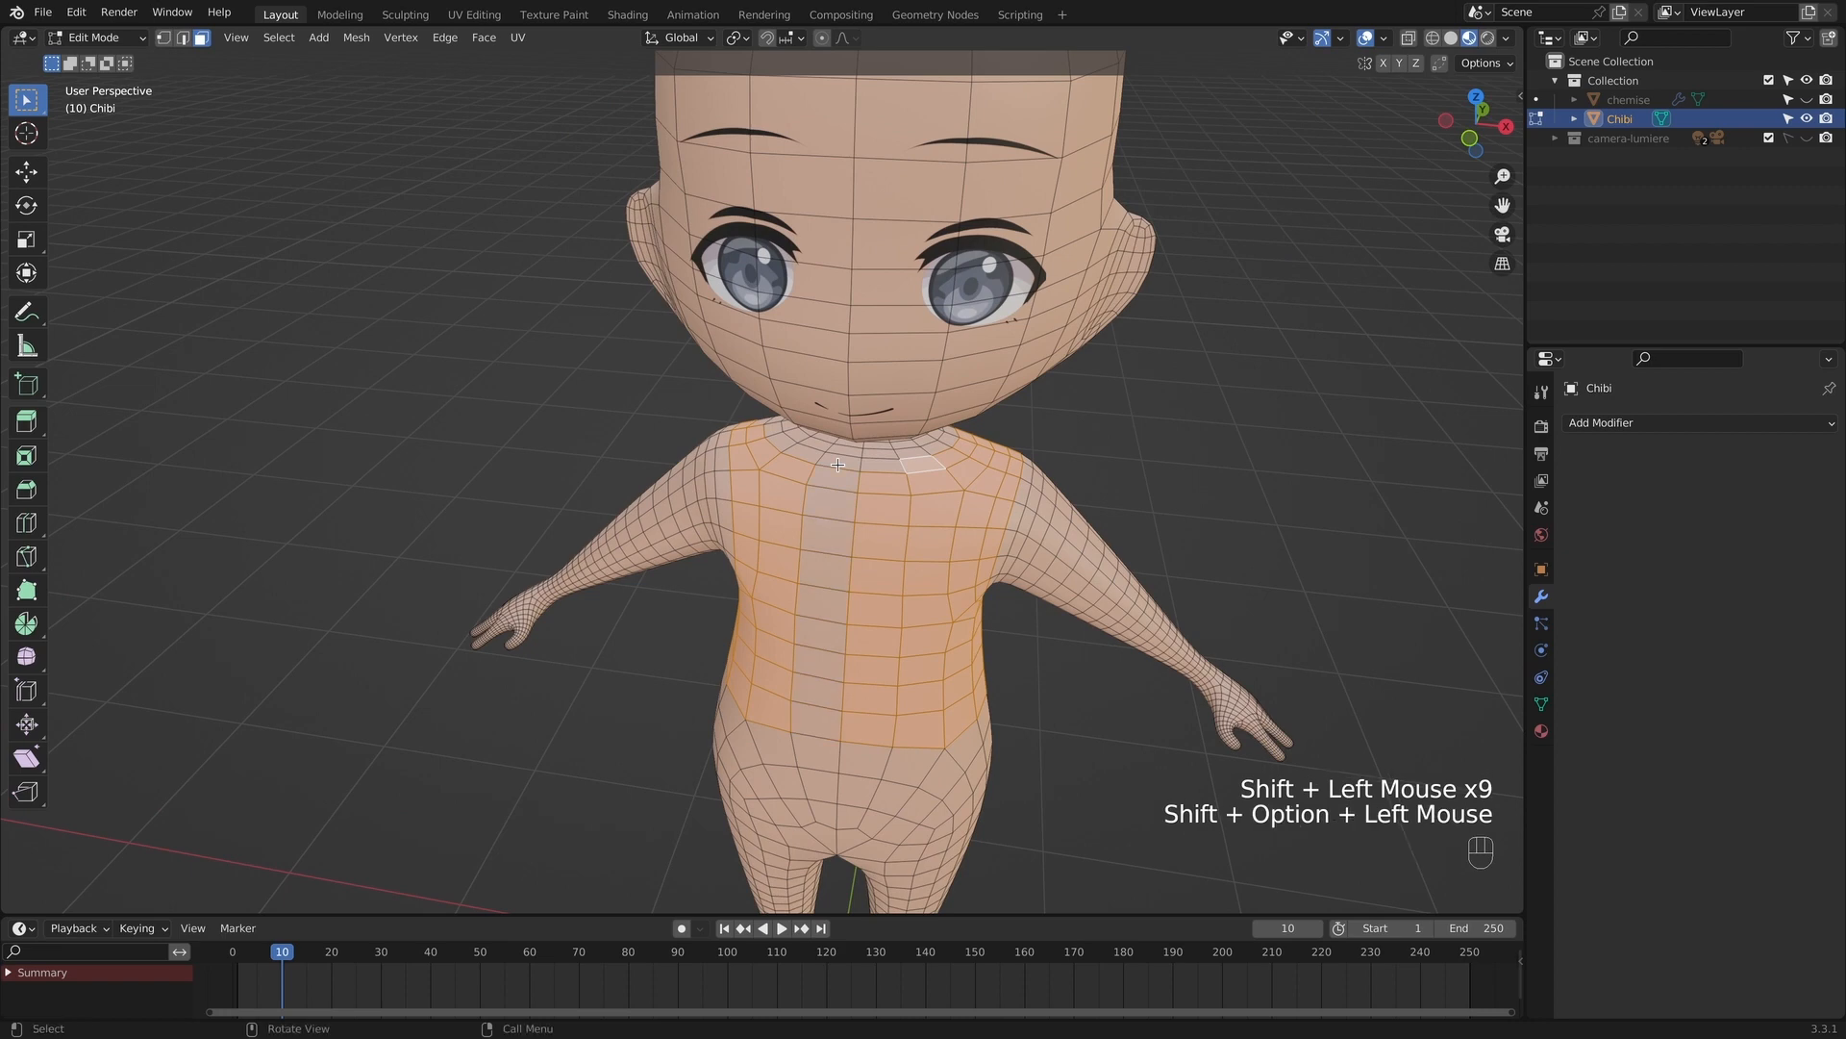
key(super+z)
shift+click(835, 468)
middle_drag(717, 432, 884, 479)
shift+click(815, 411)
shift+click(801, 468)
alt+shift+click(796, 429)
scroll(883, 479, down, 3)
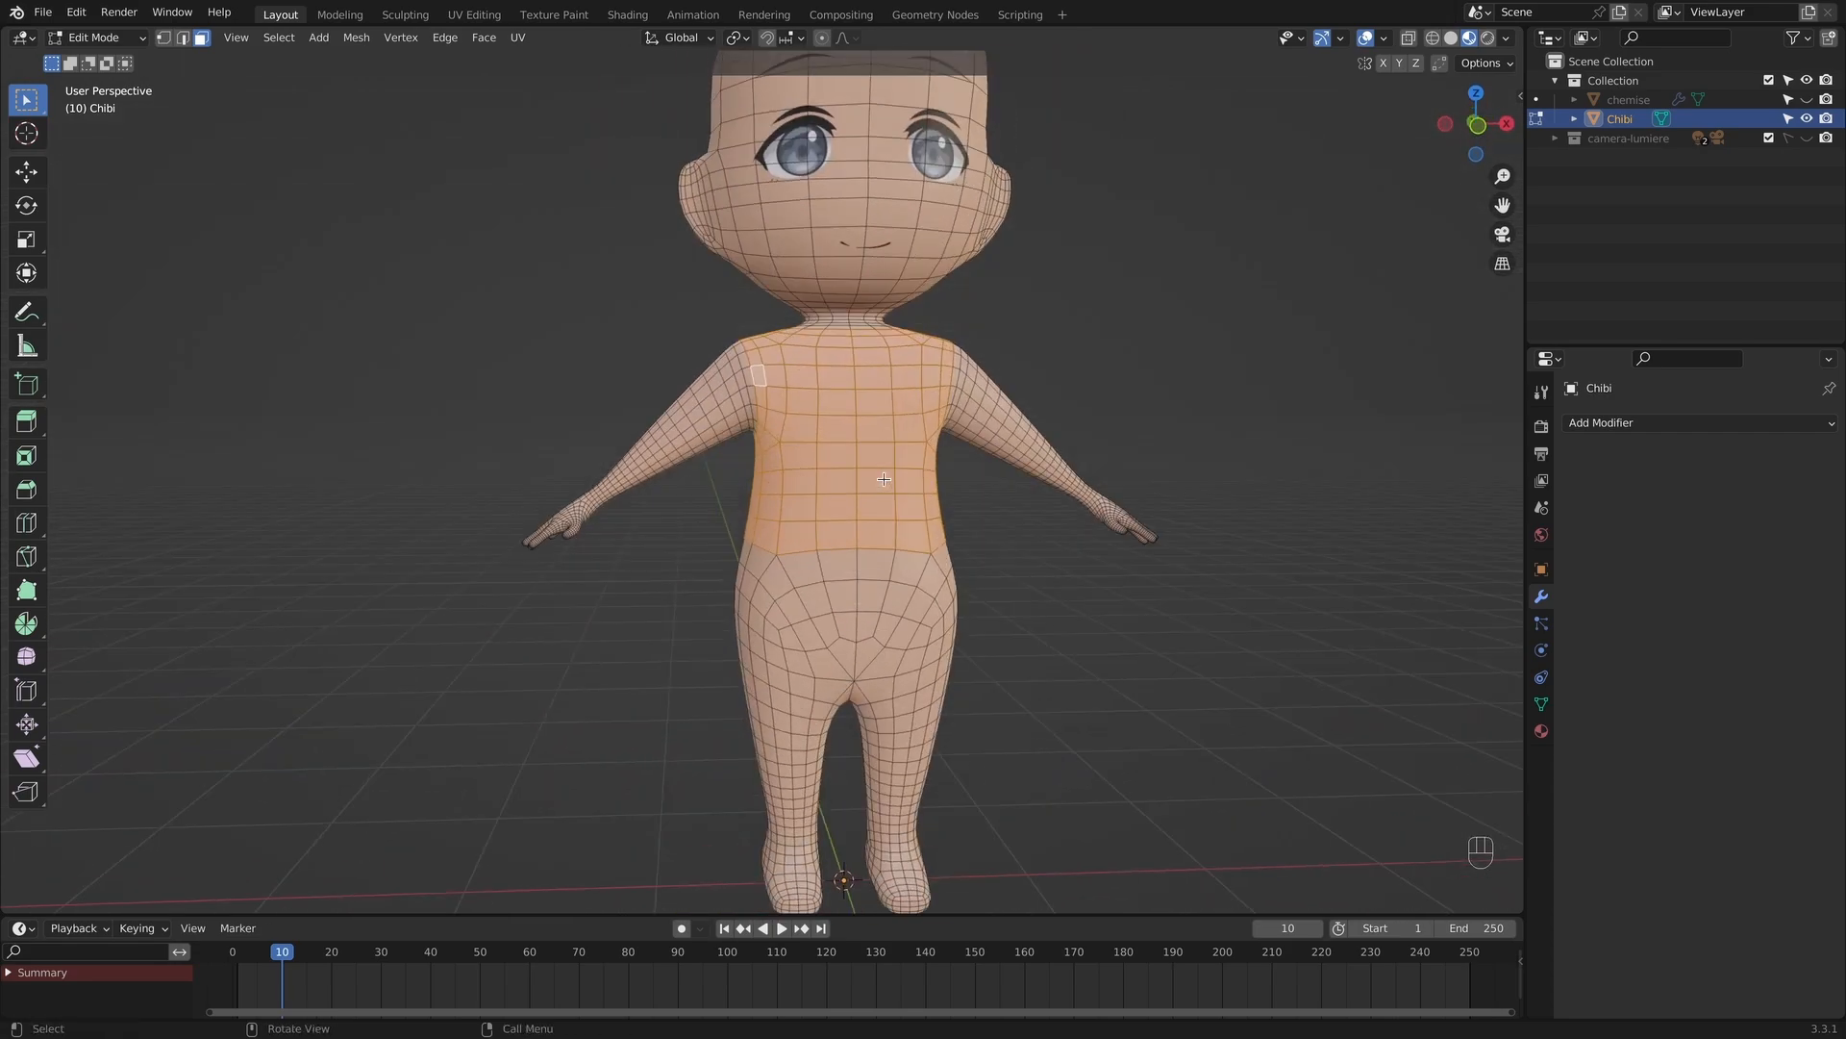
key(super+s)
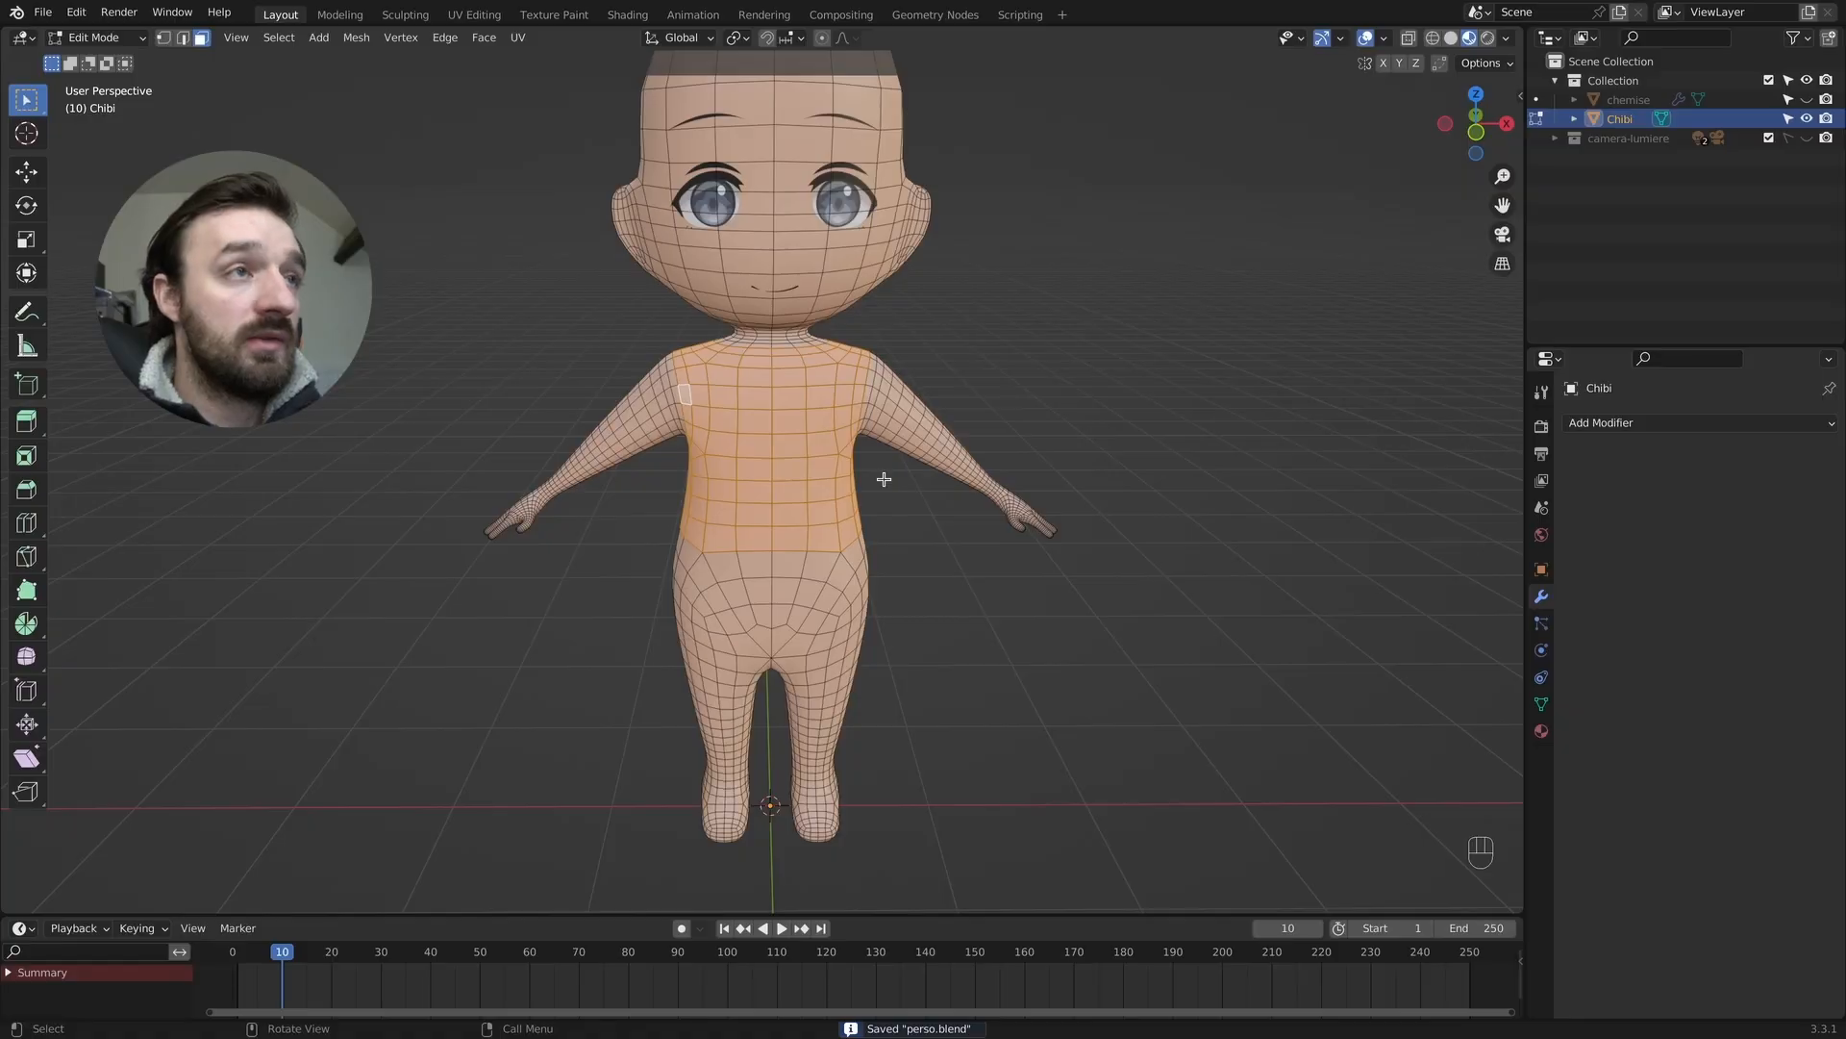
Duplicate the selected torso faces in place and separate the whole mesh by loose parts.
key(shift+d)
click(873, 470)
key(a)
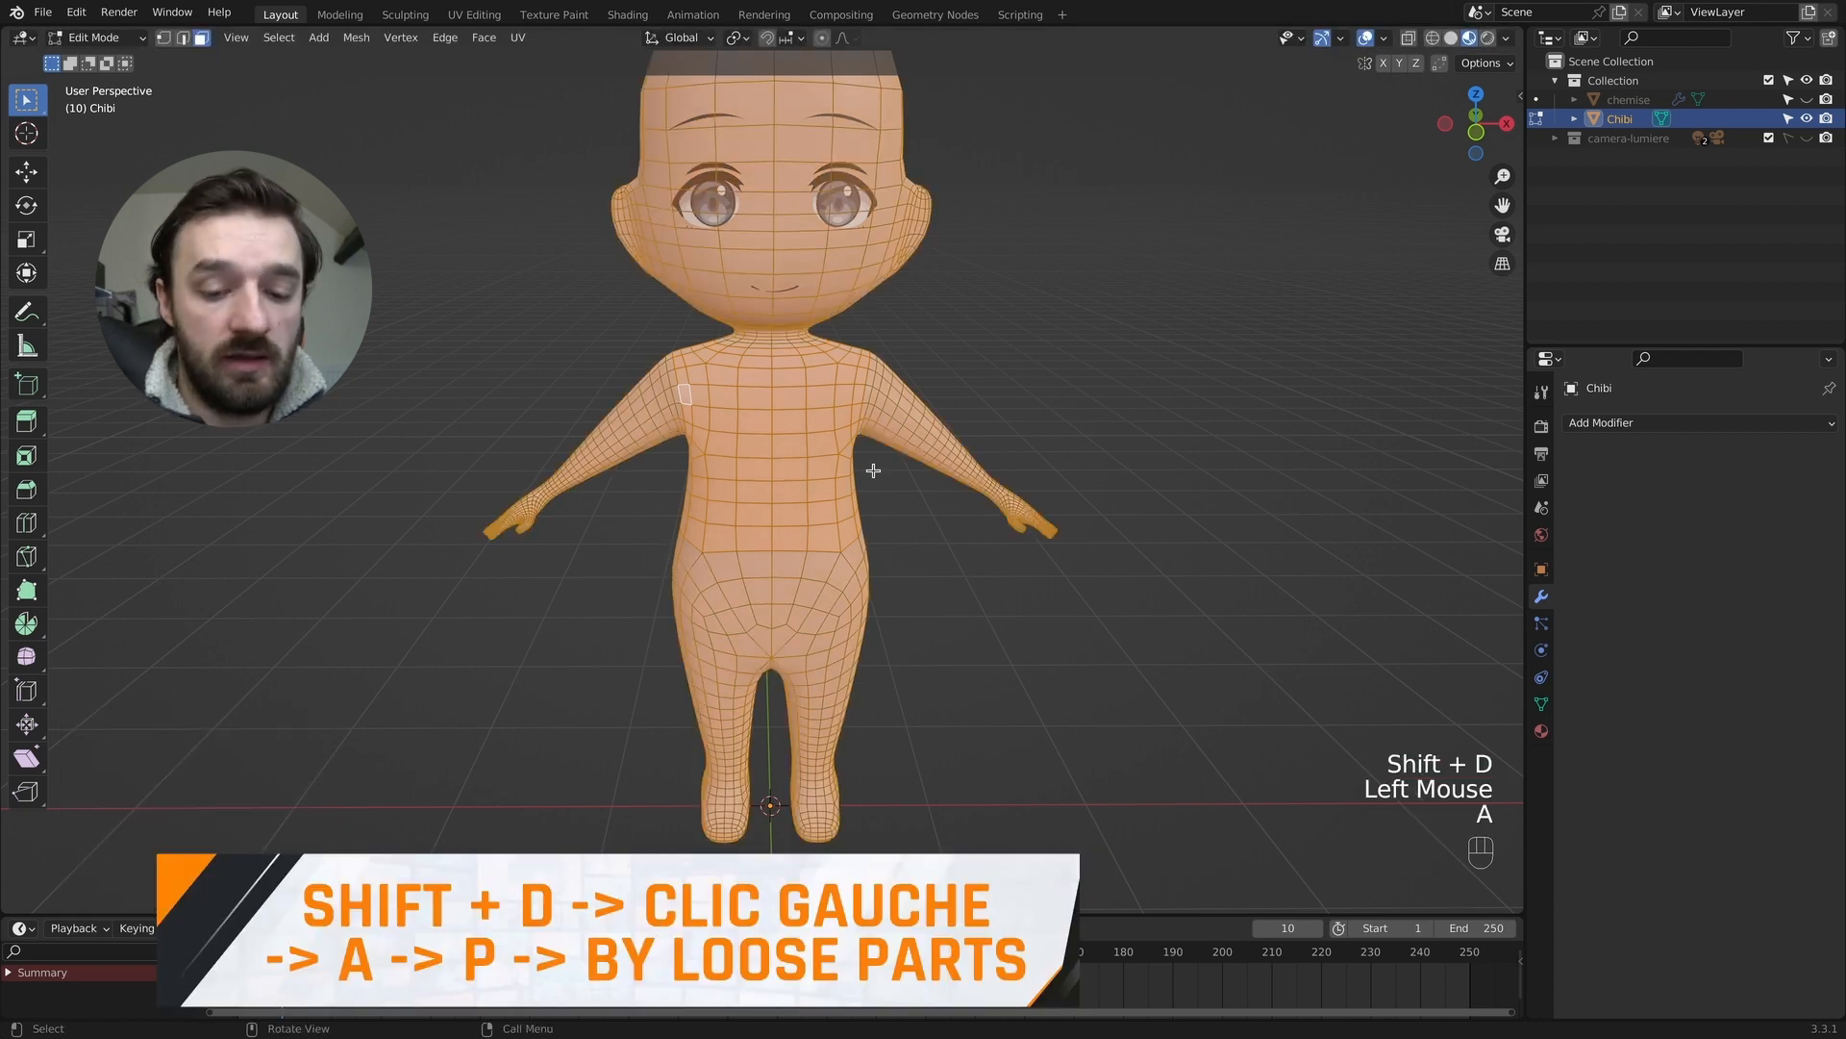
key(p)
click(873, 471)
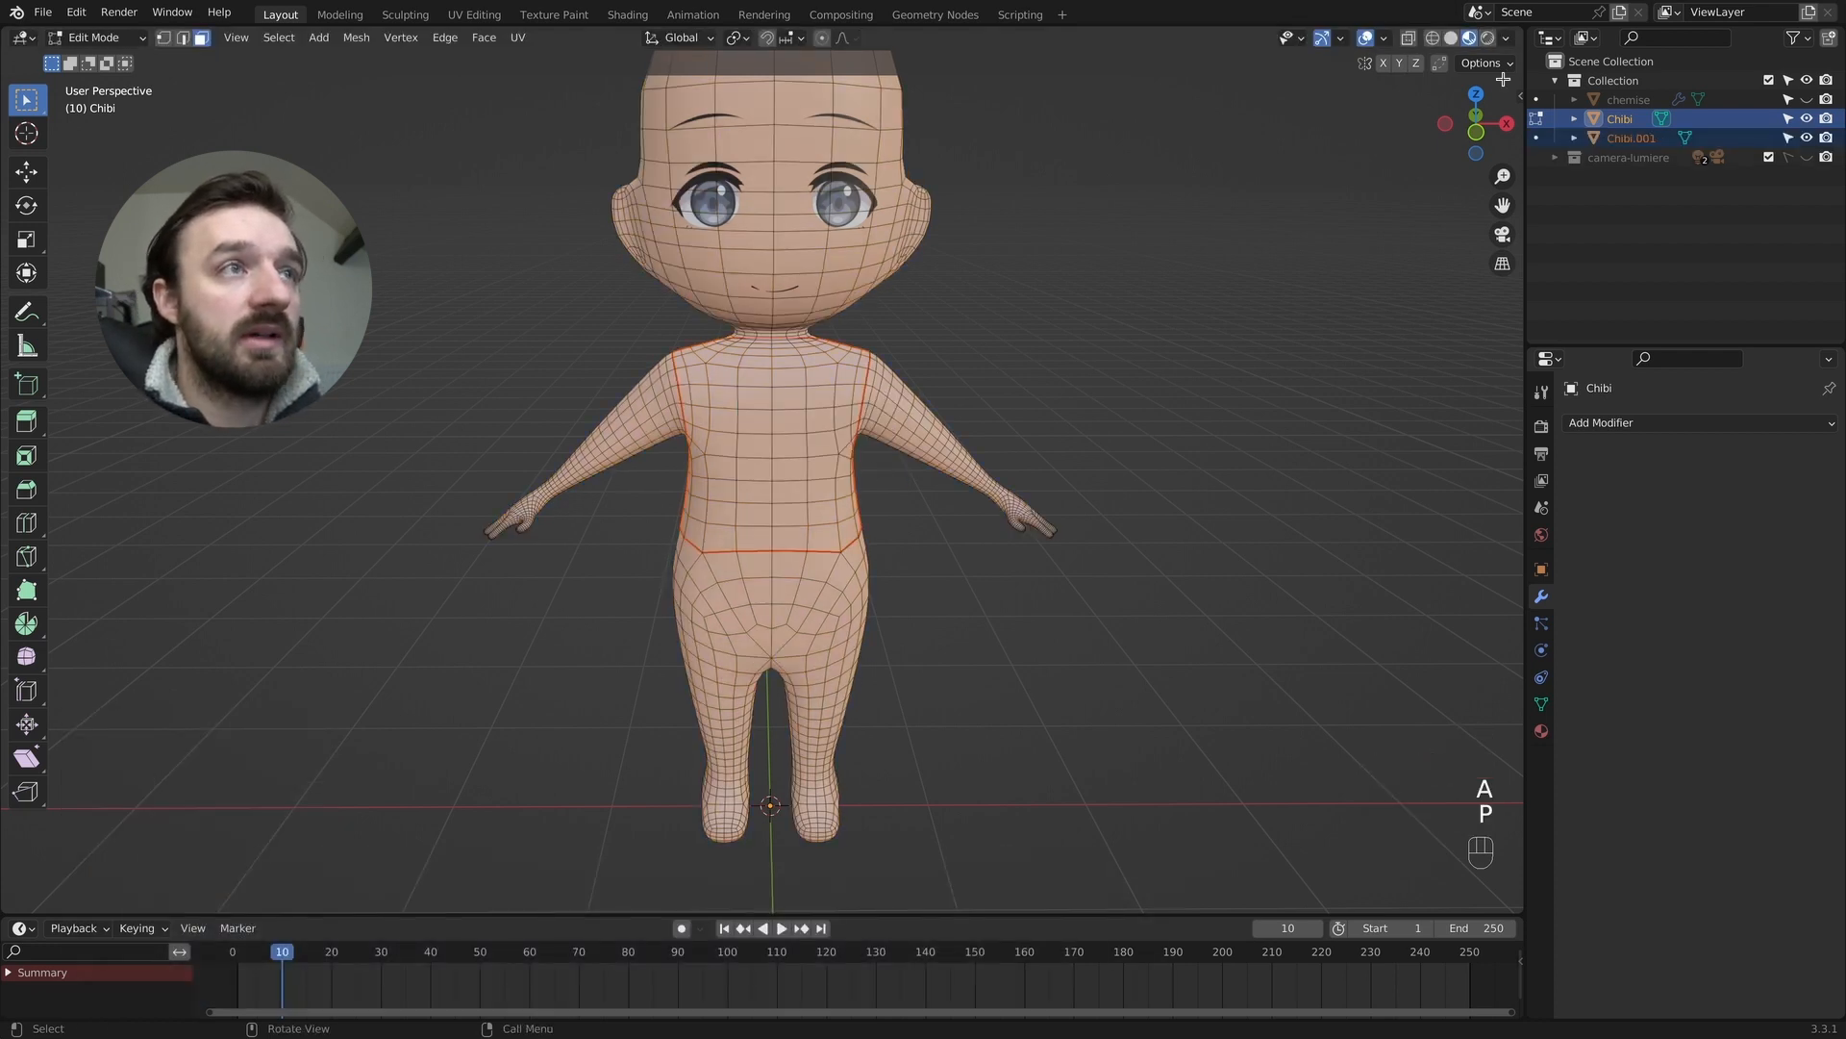
Rename the separated torso object as blouse and make it the only selected object in Object Mode.
double_click(1621, 137)
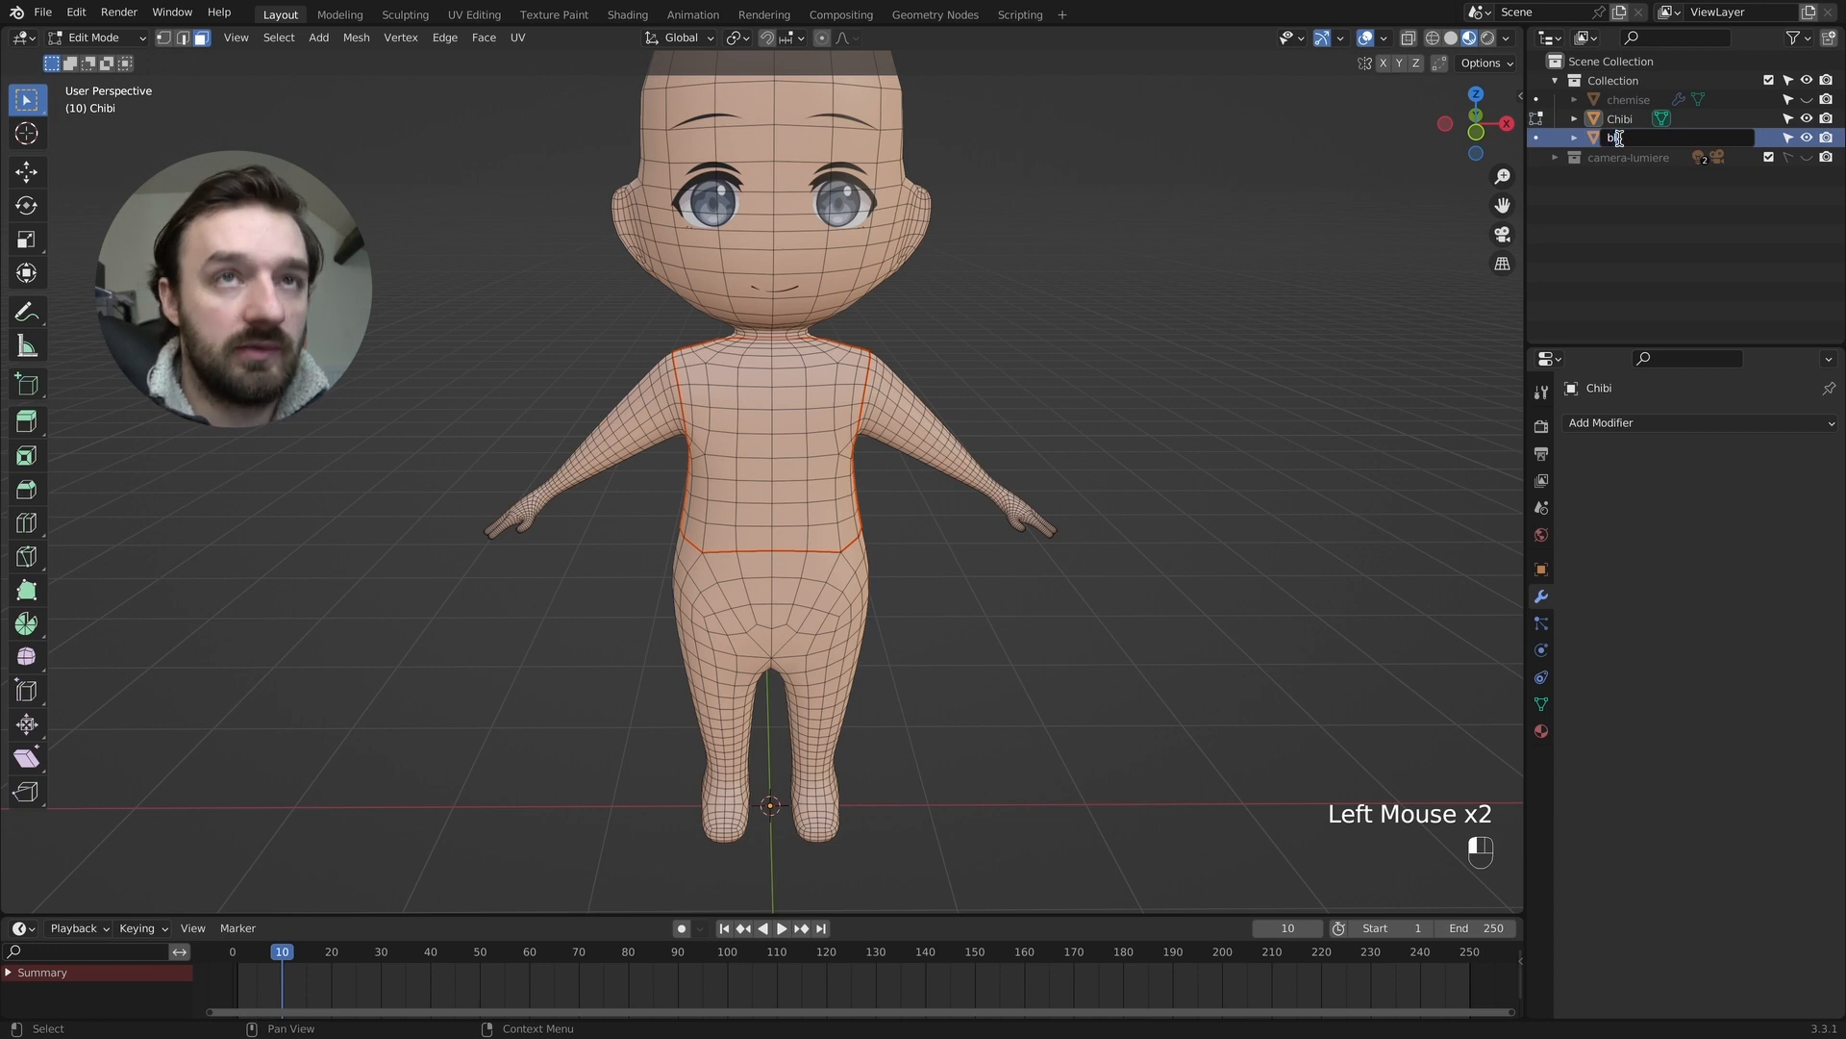
key(Return)
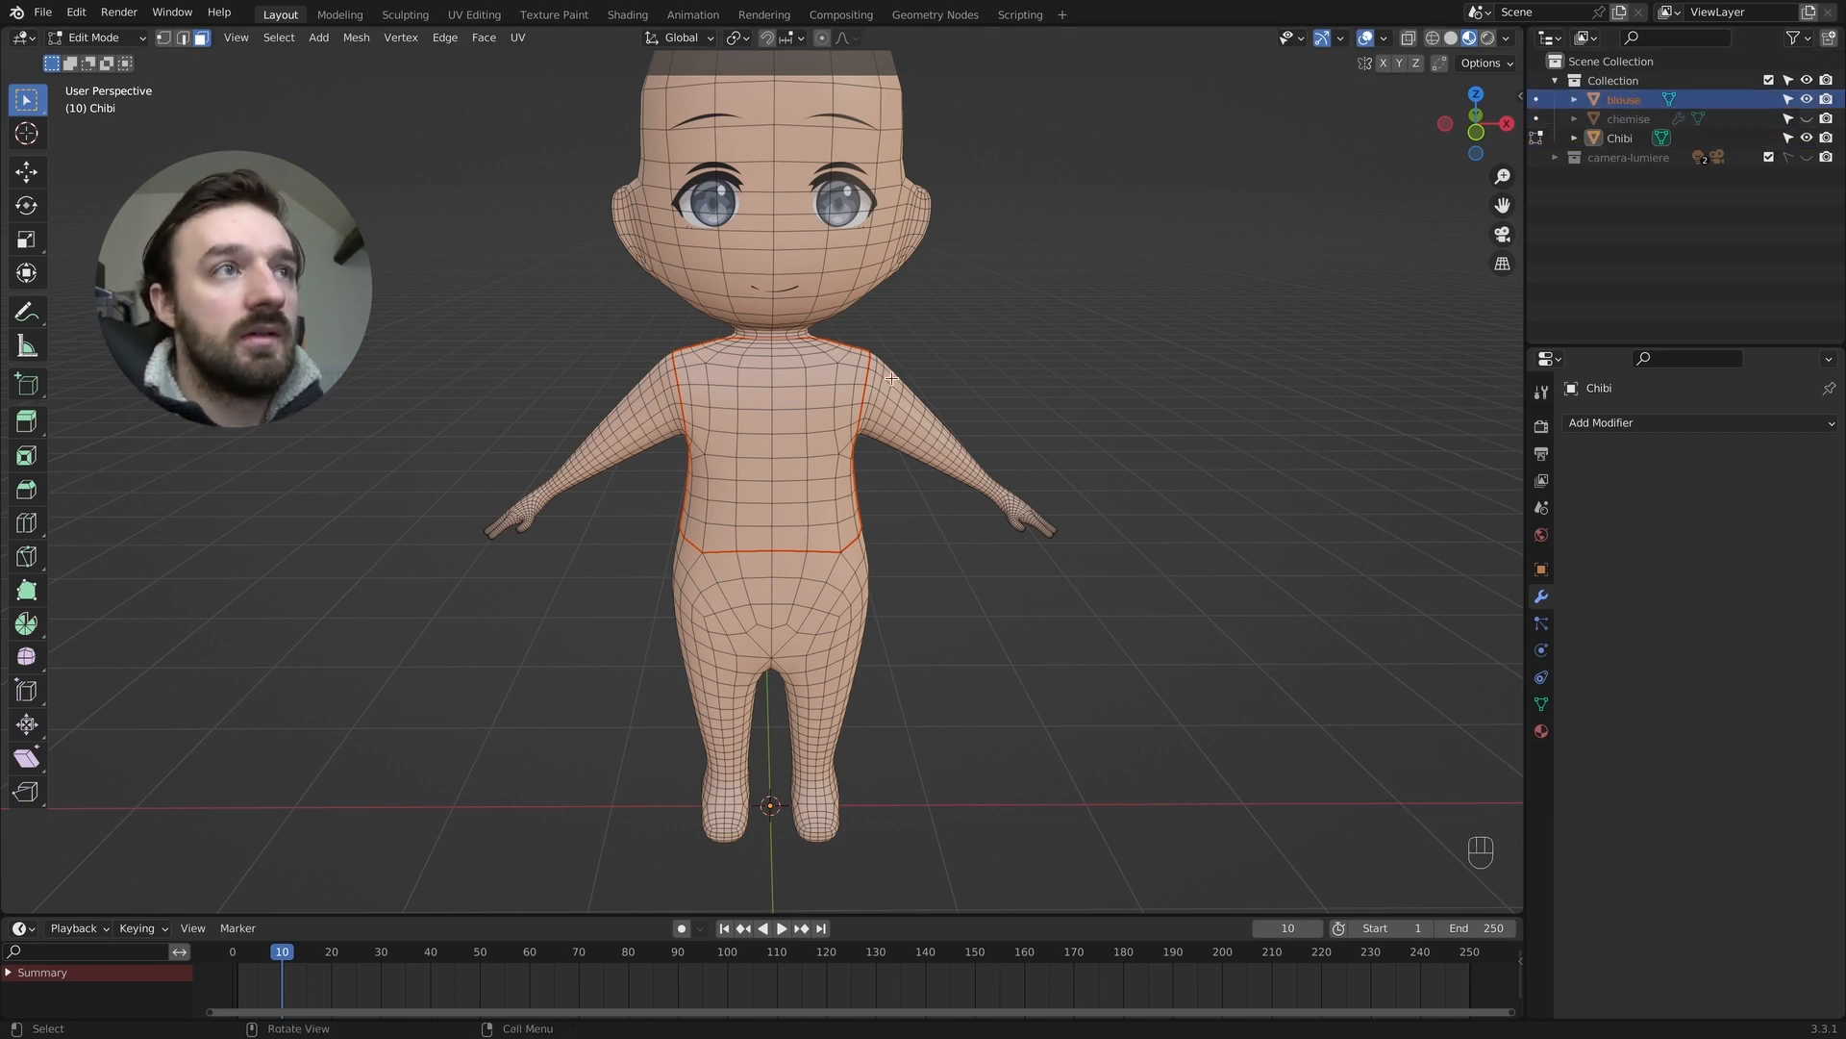
key(Tab)
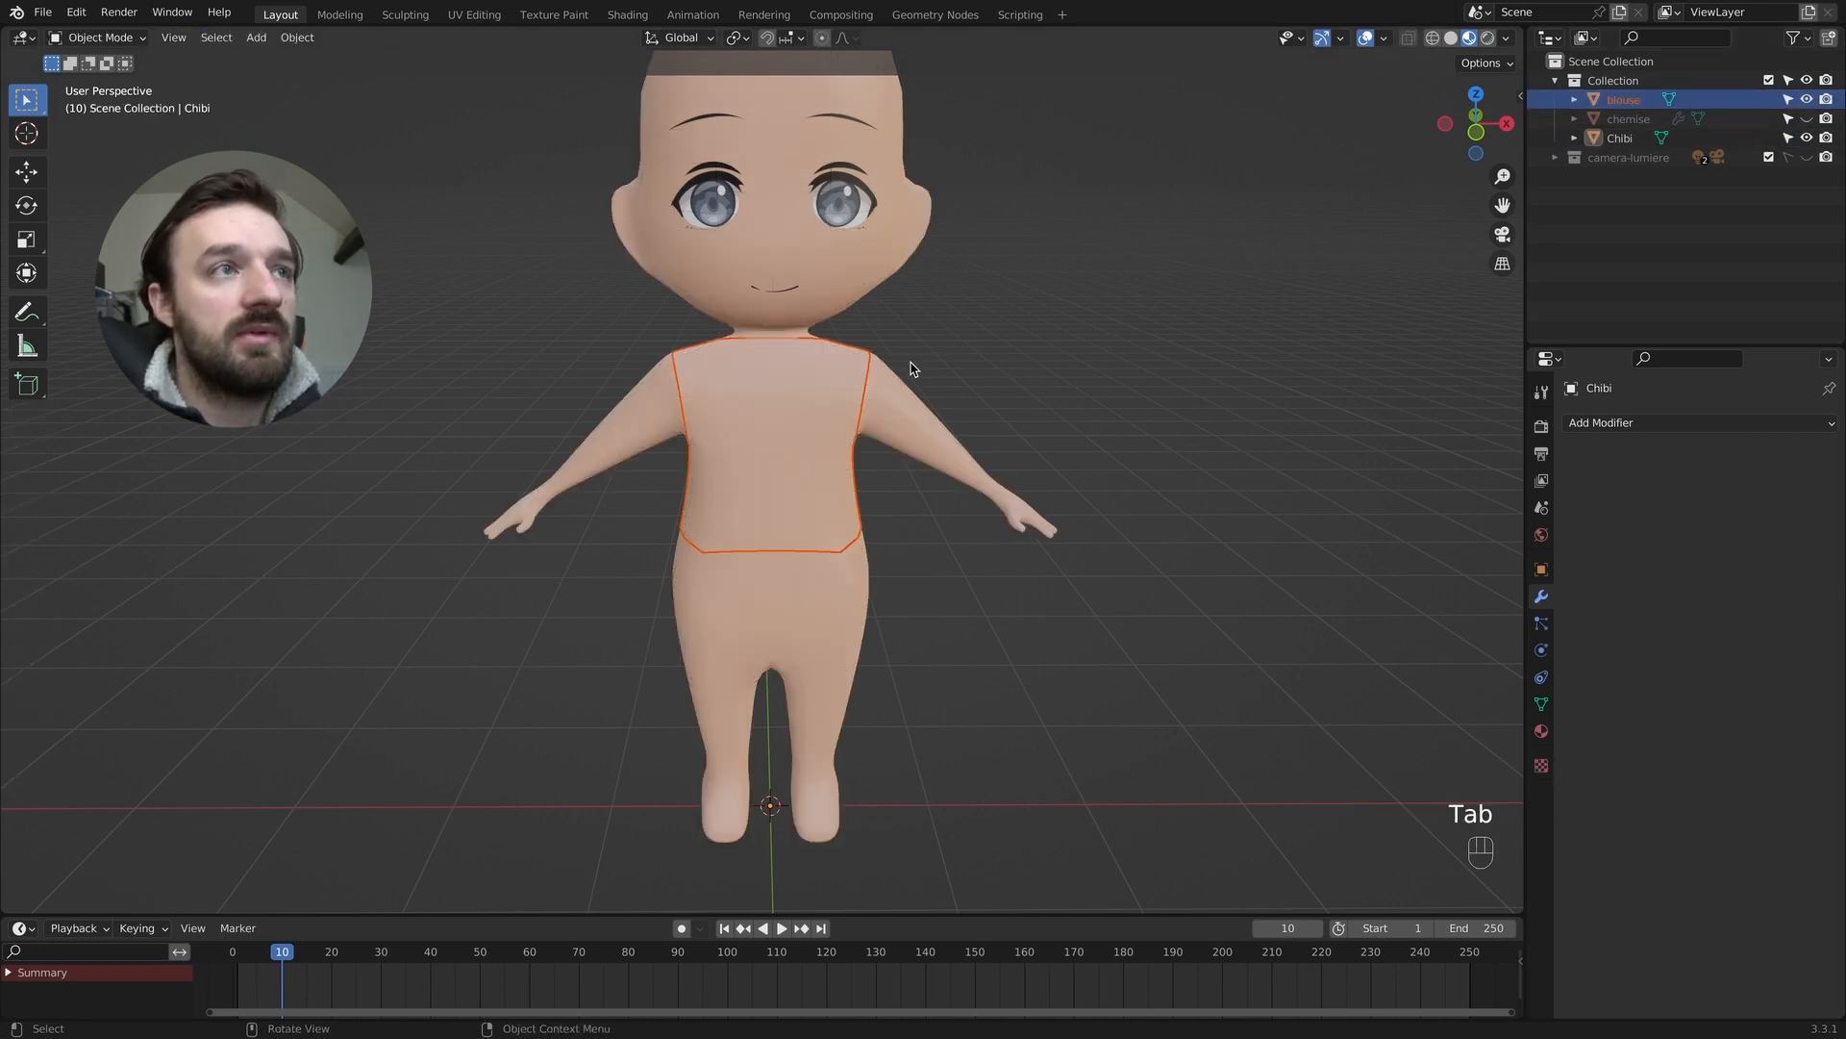
click(998, 312)
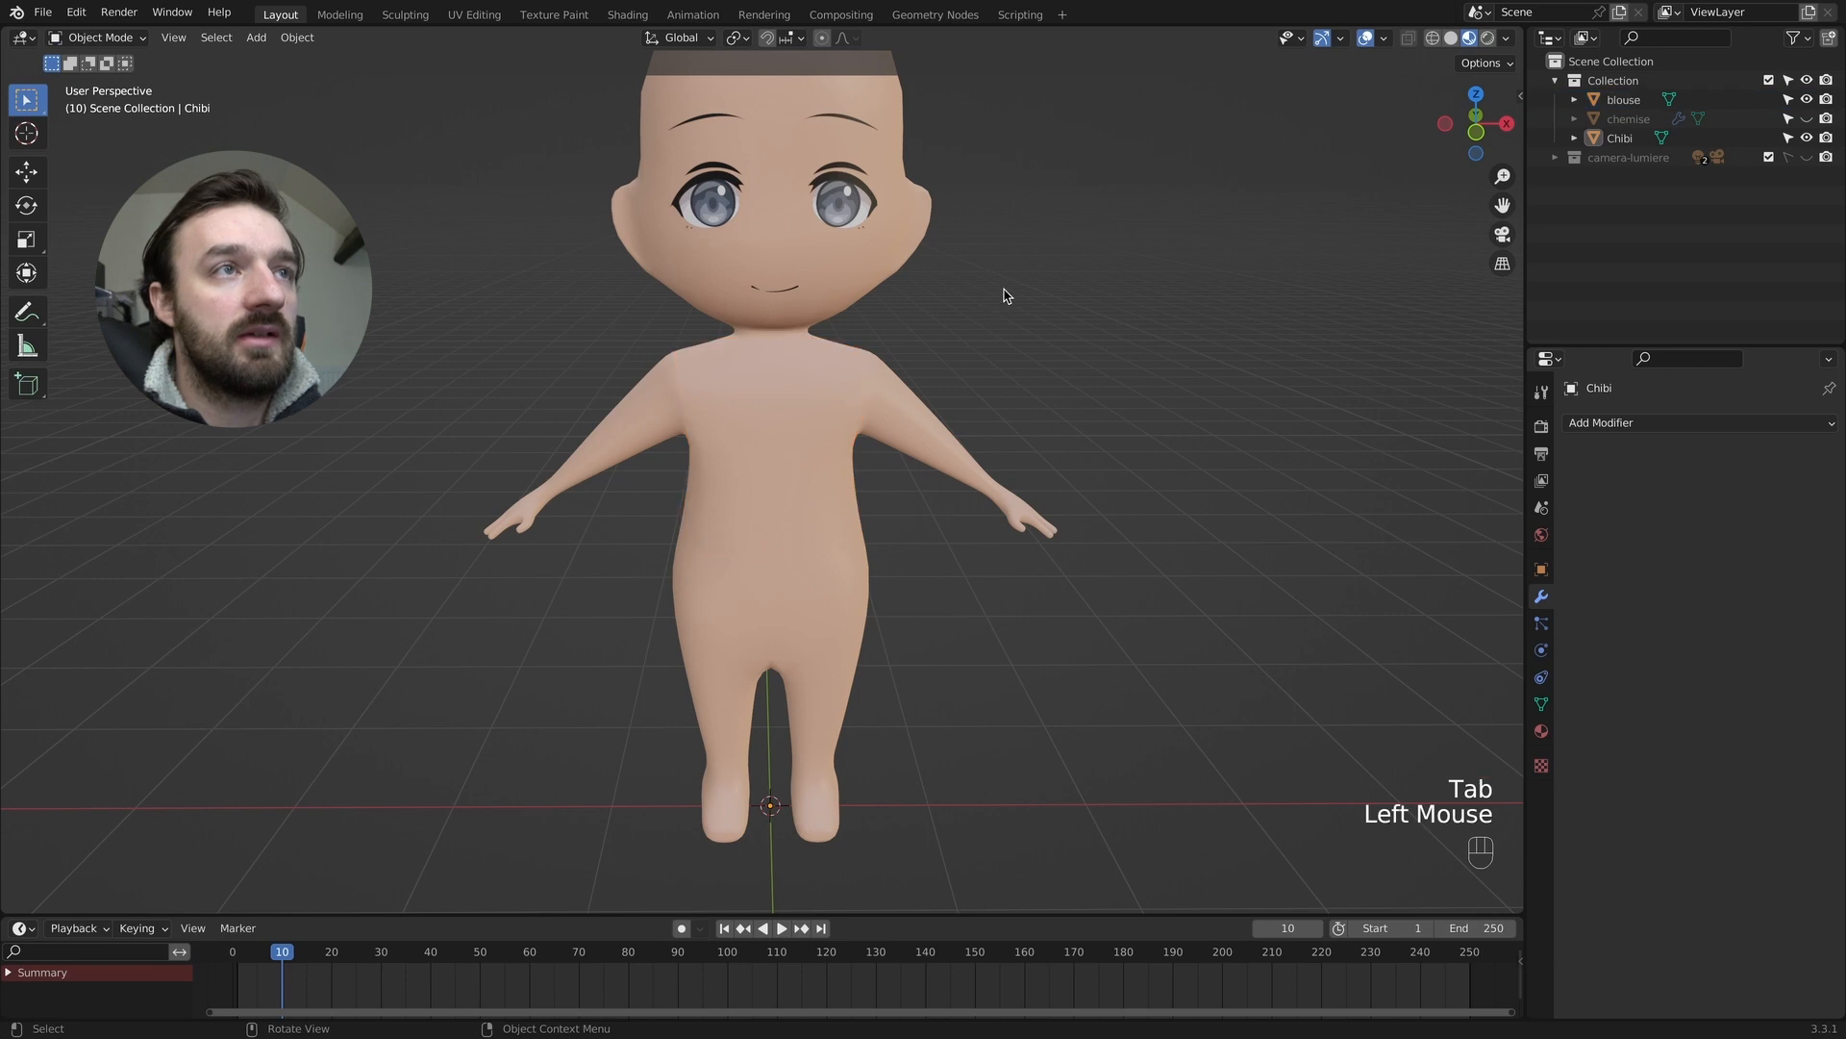
click(1634, 102)
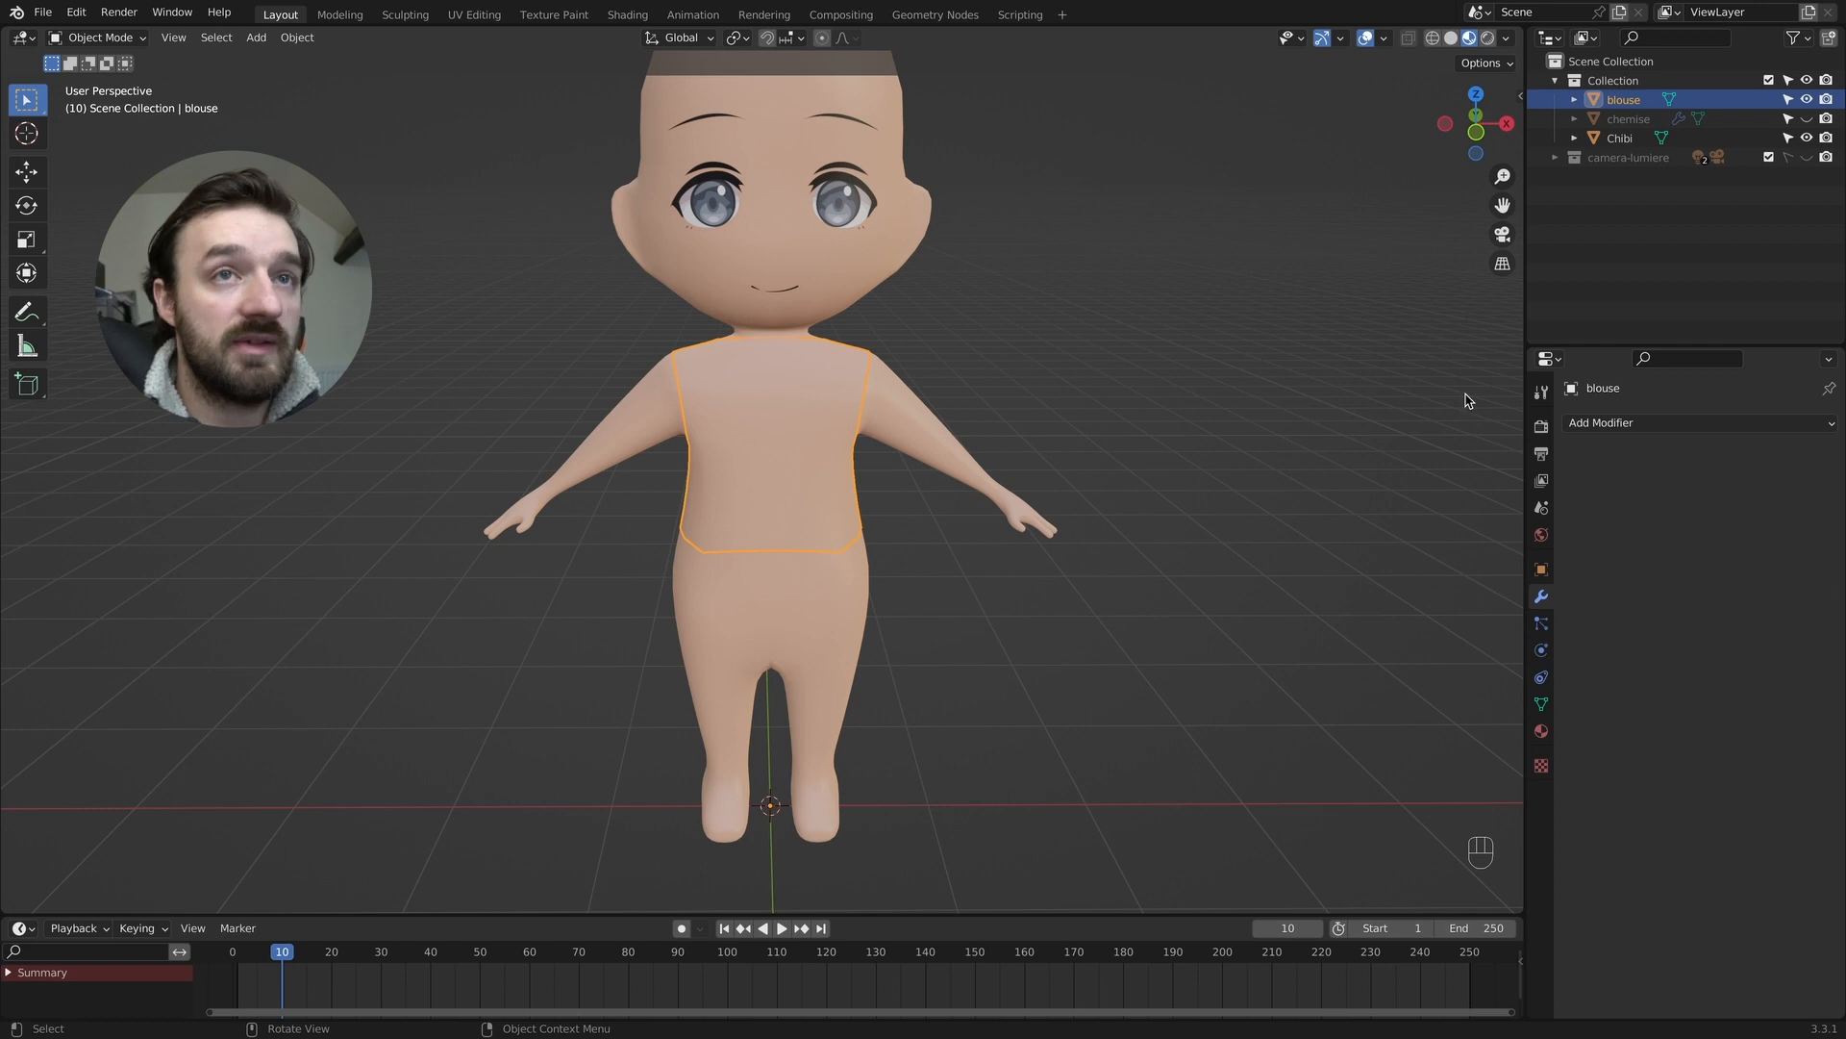
In Edit Mode, add a new material in a third slot of the blouse and give it a light blue base color.
key(Tab)
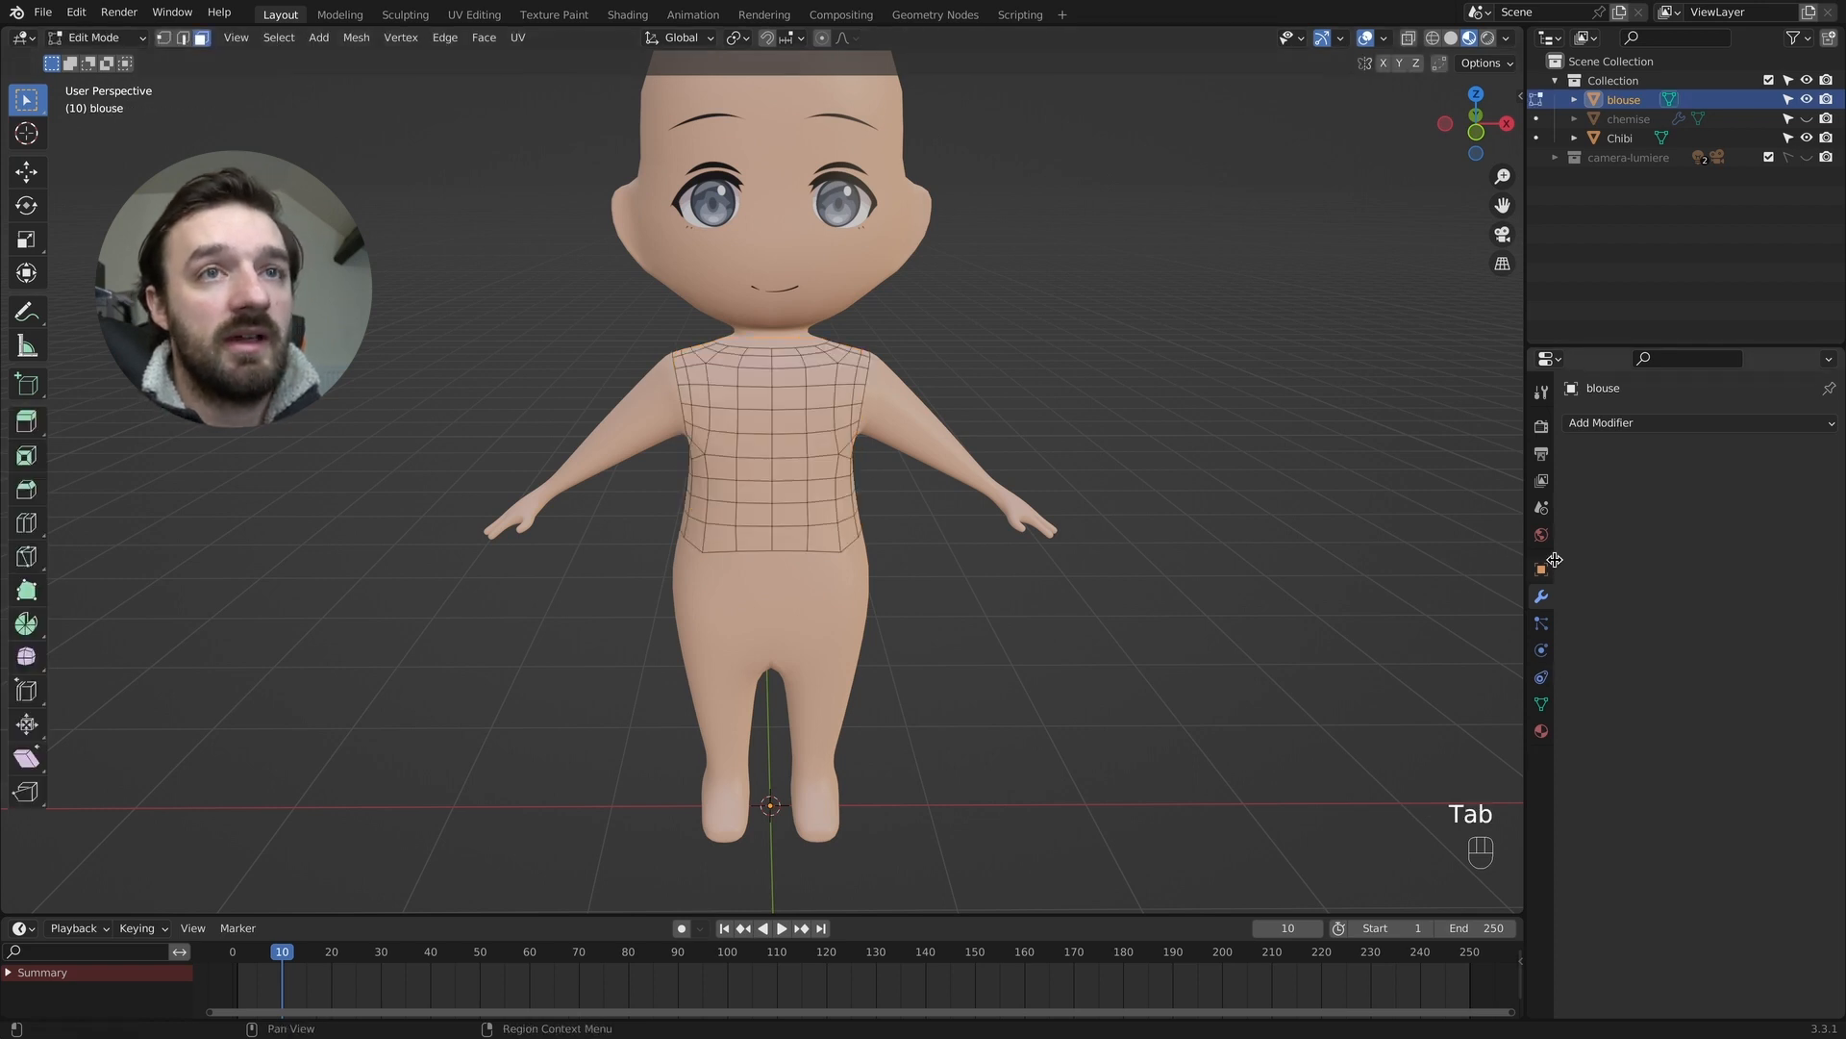
click(1542, 730)
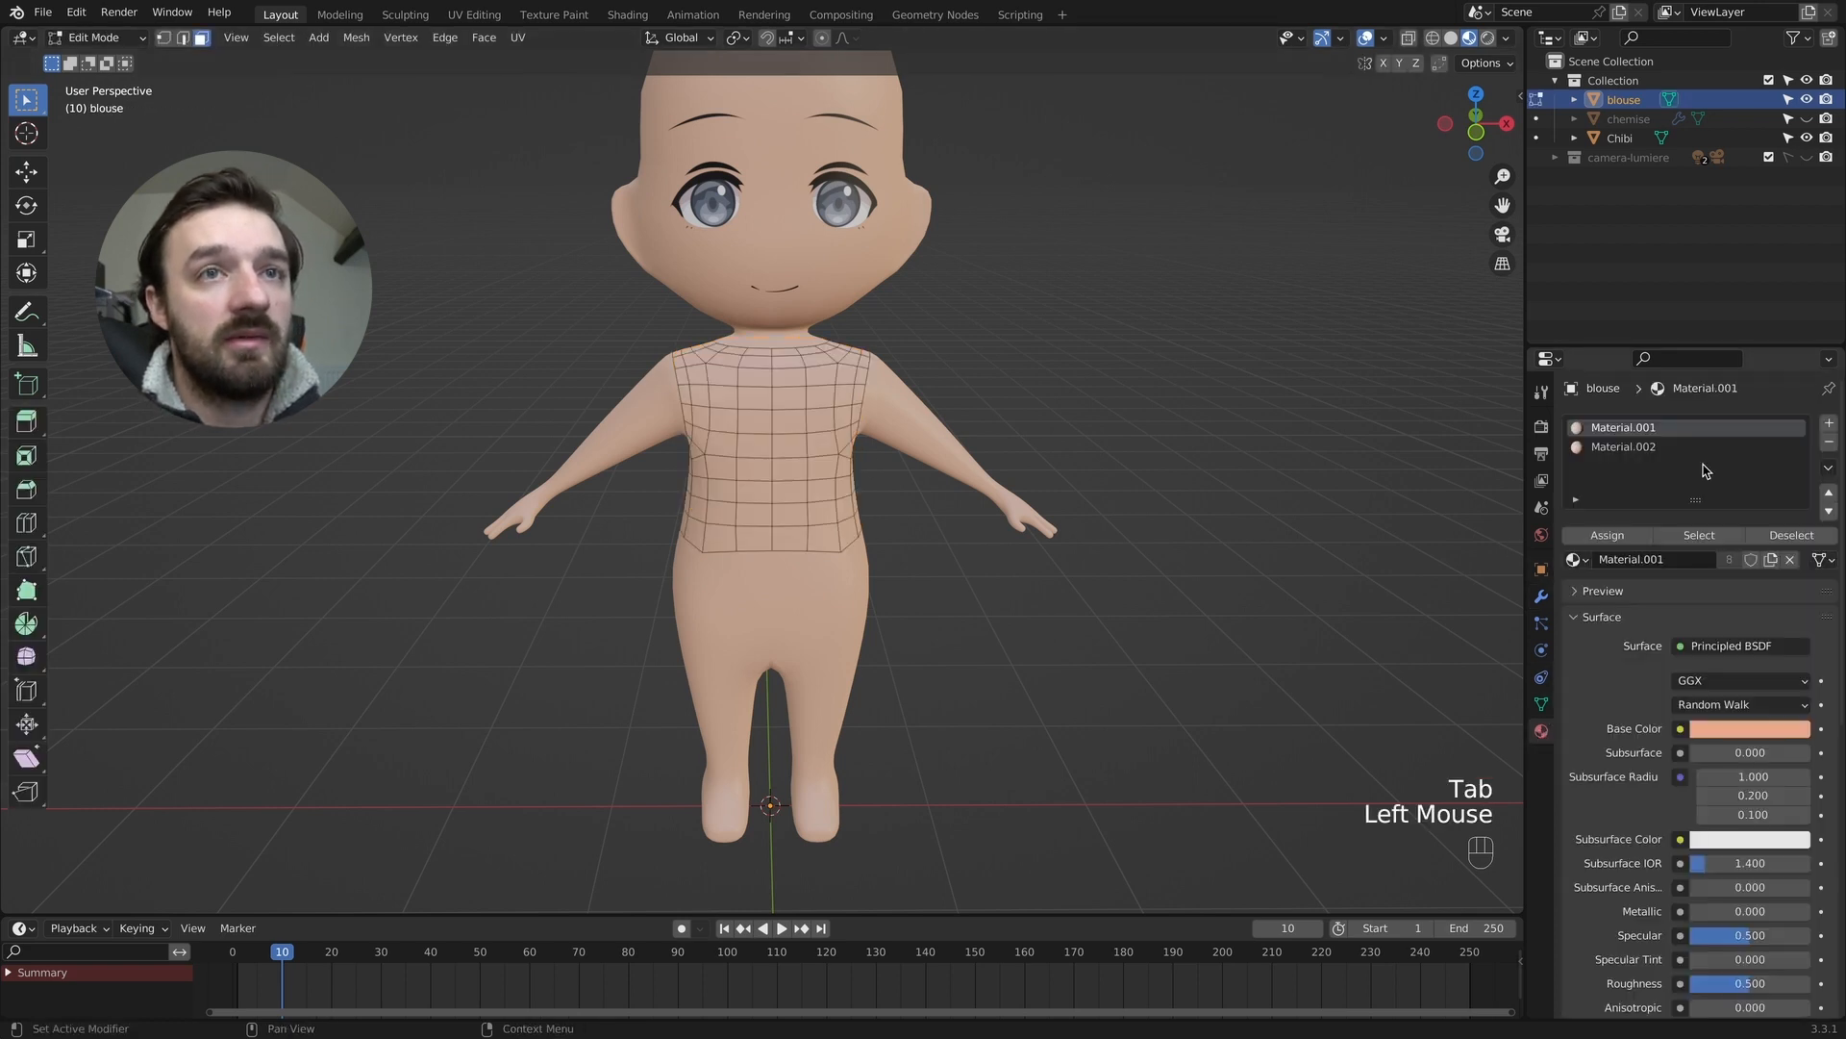
click(1830, 428)
click(1662, 563)
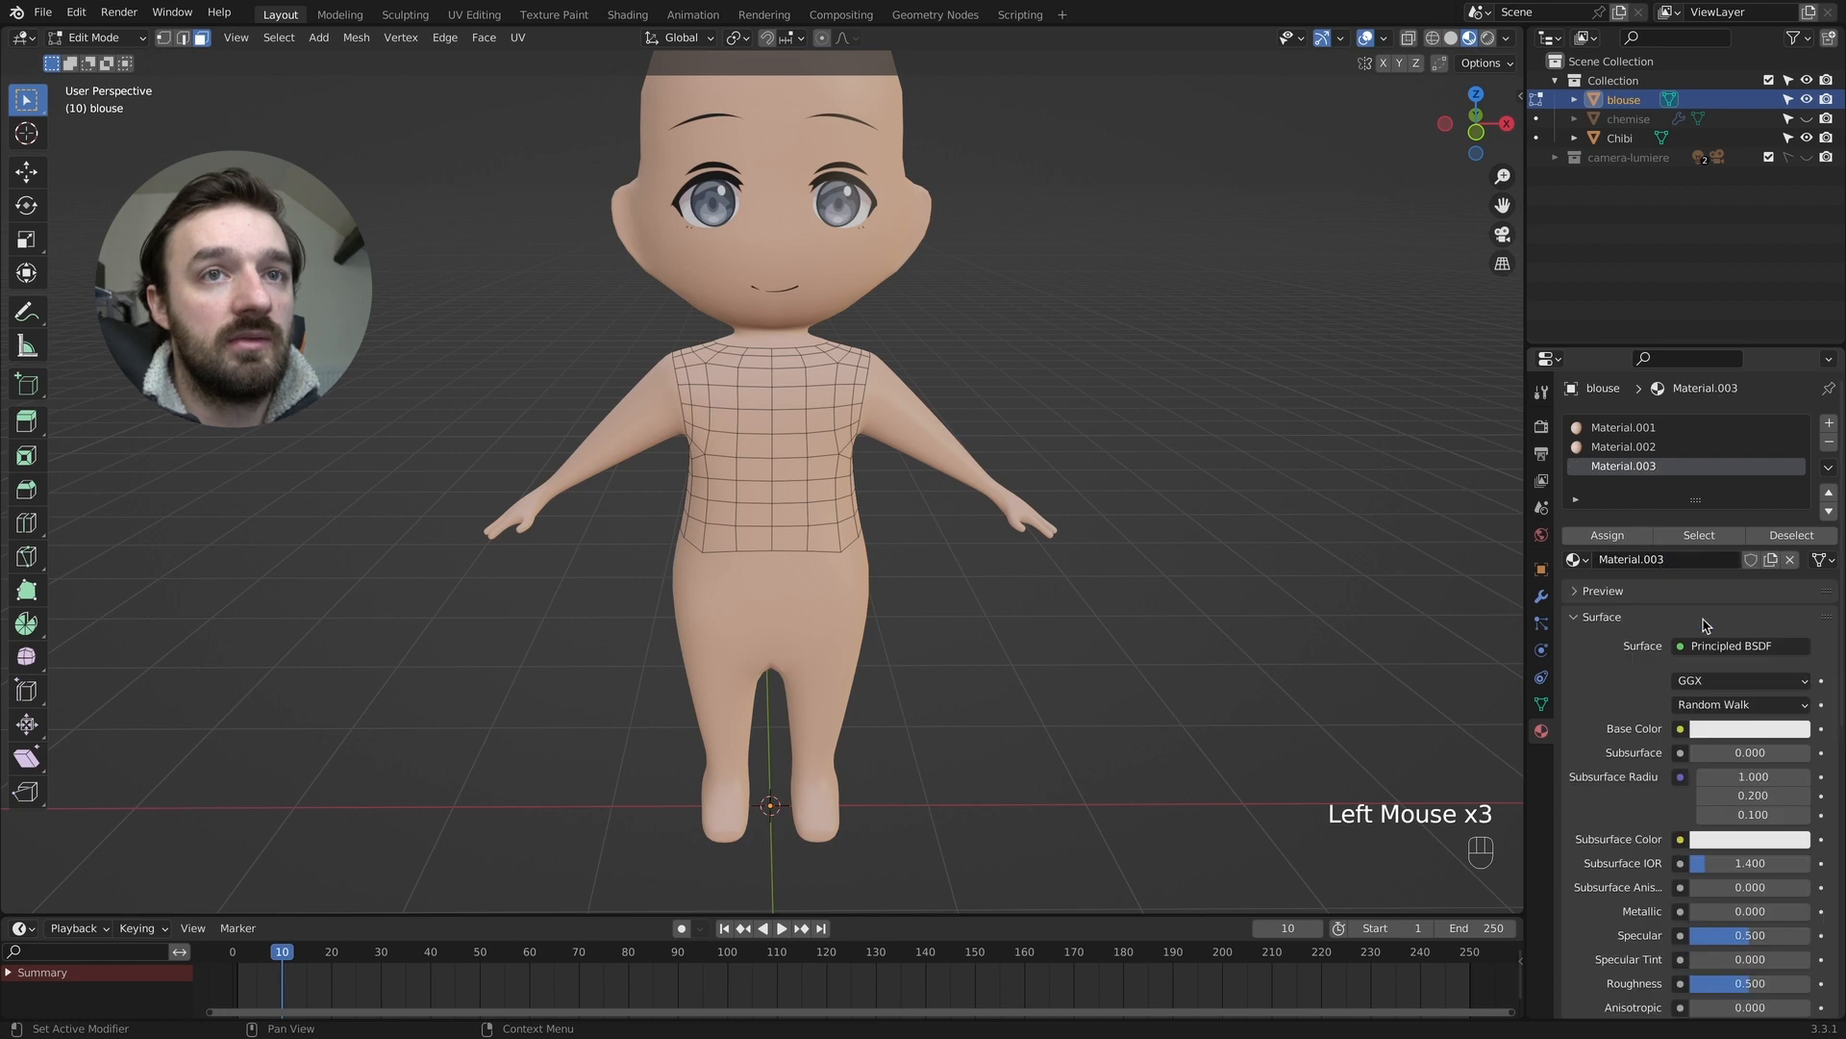
click(1750, 732)
drag(1735, 519, 1714, 508)
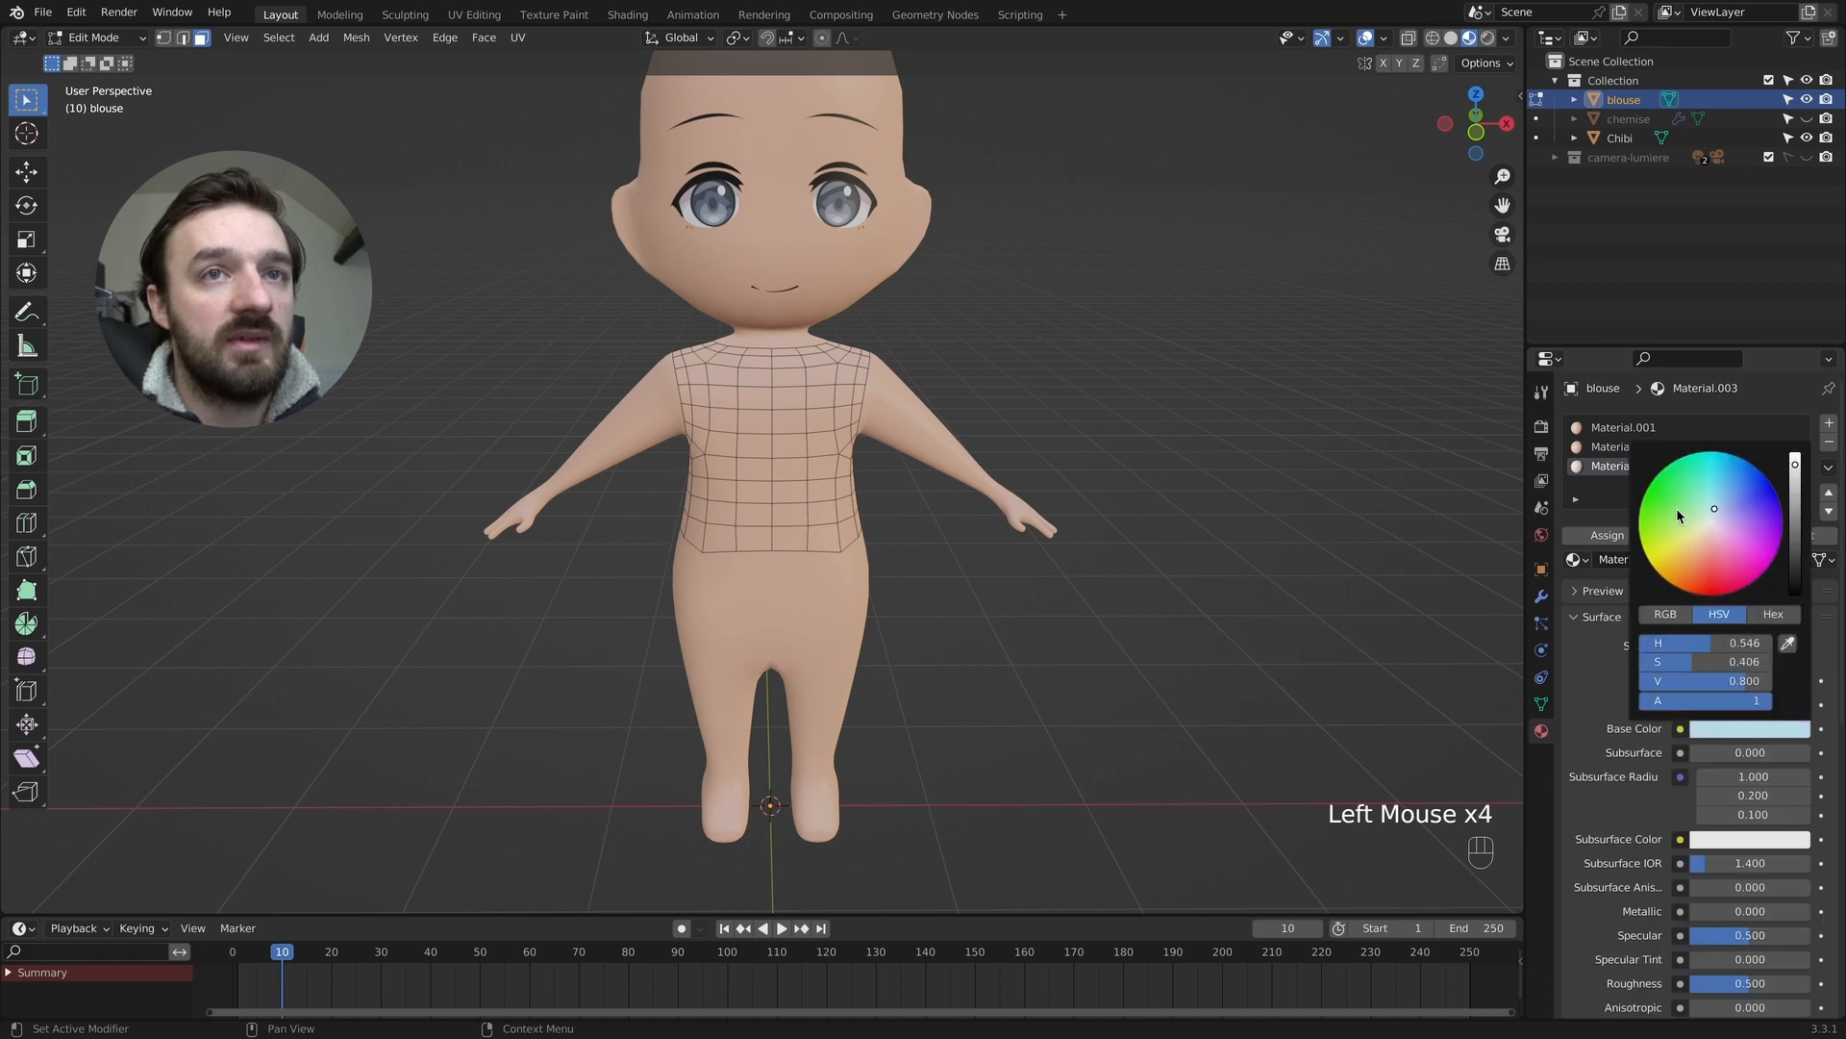
Assign the new material to all blouse faces, rename it blouse and return to Object Mode.
key(a)
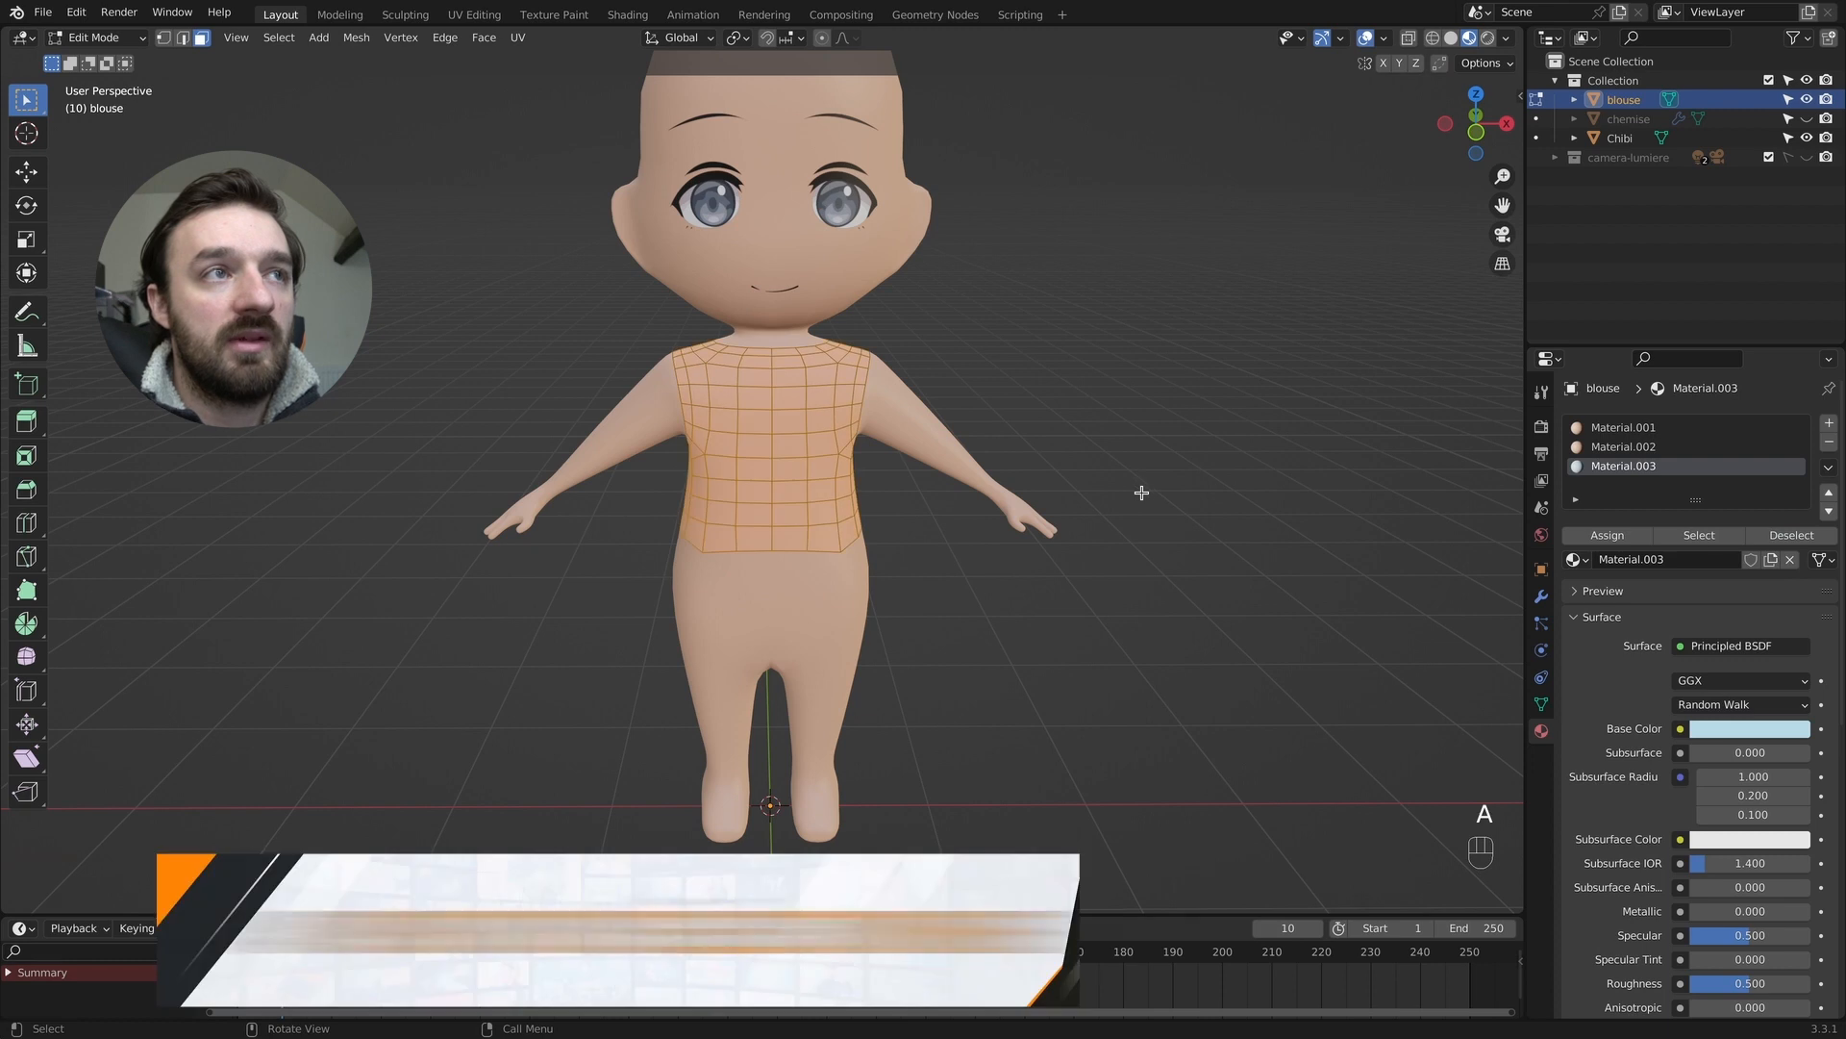
click(1591, 537)
click(1615, 470)
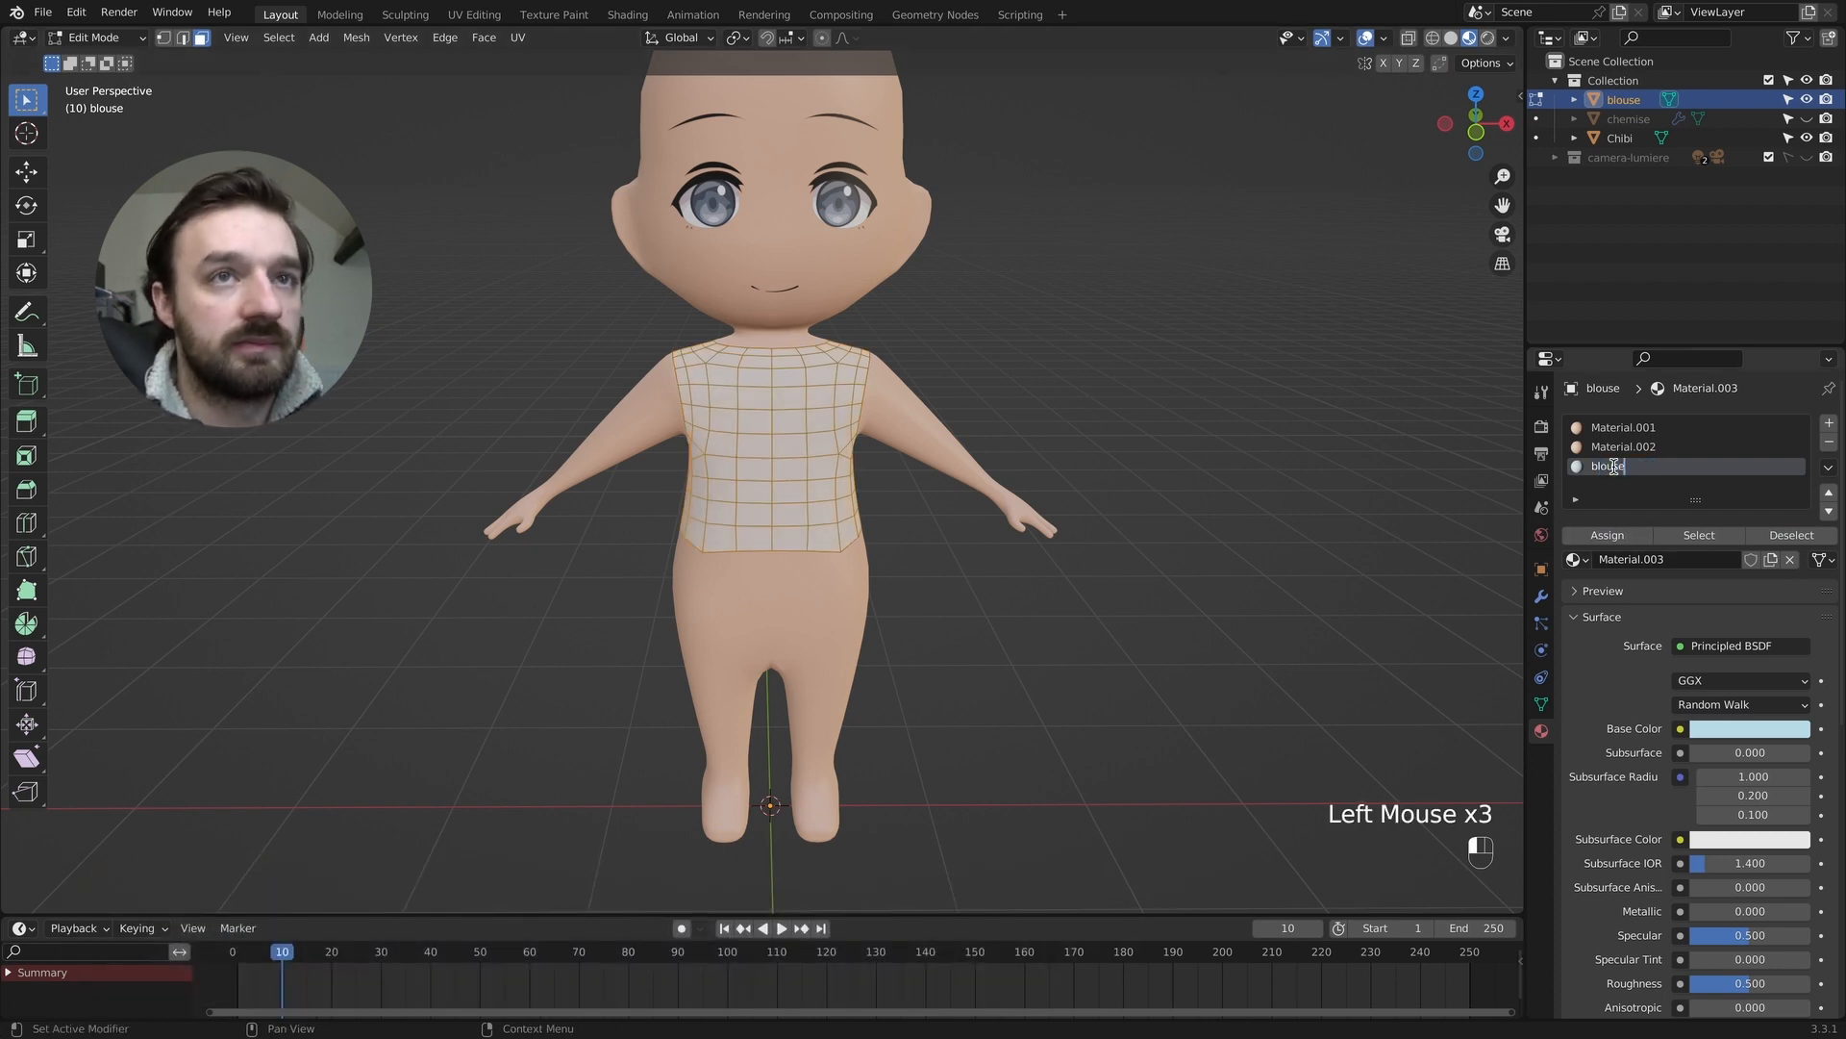
key(Tab)
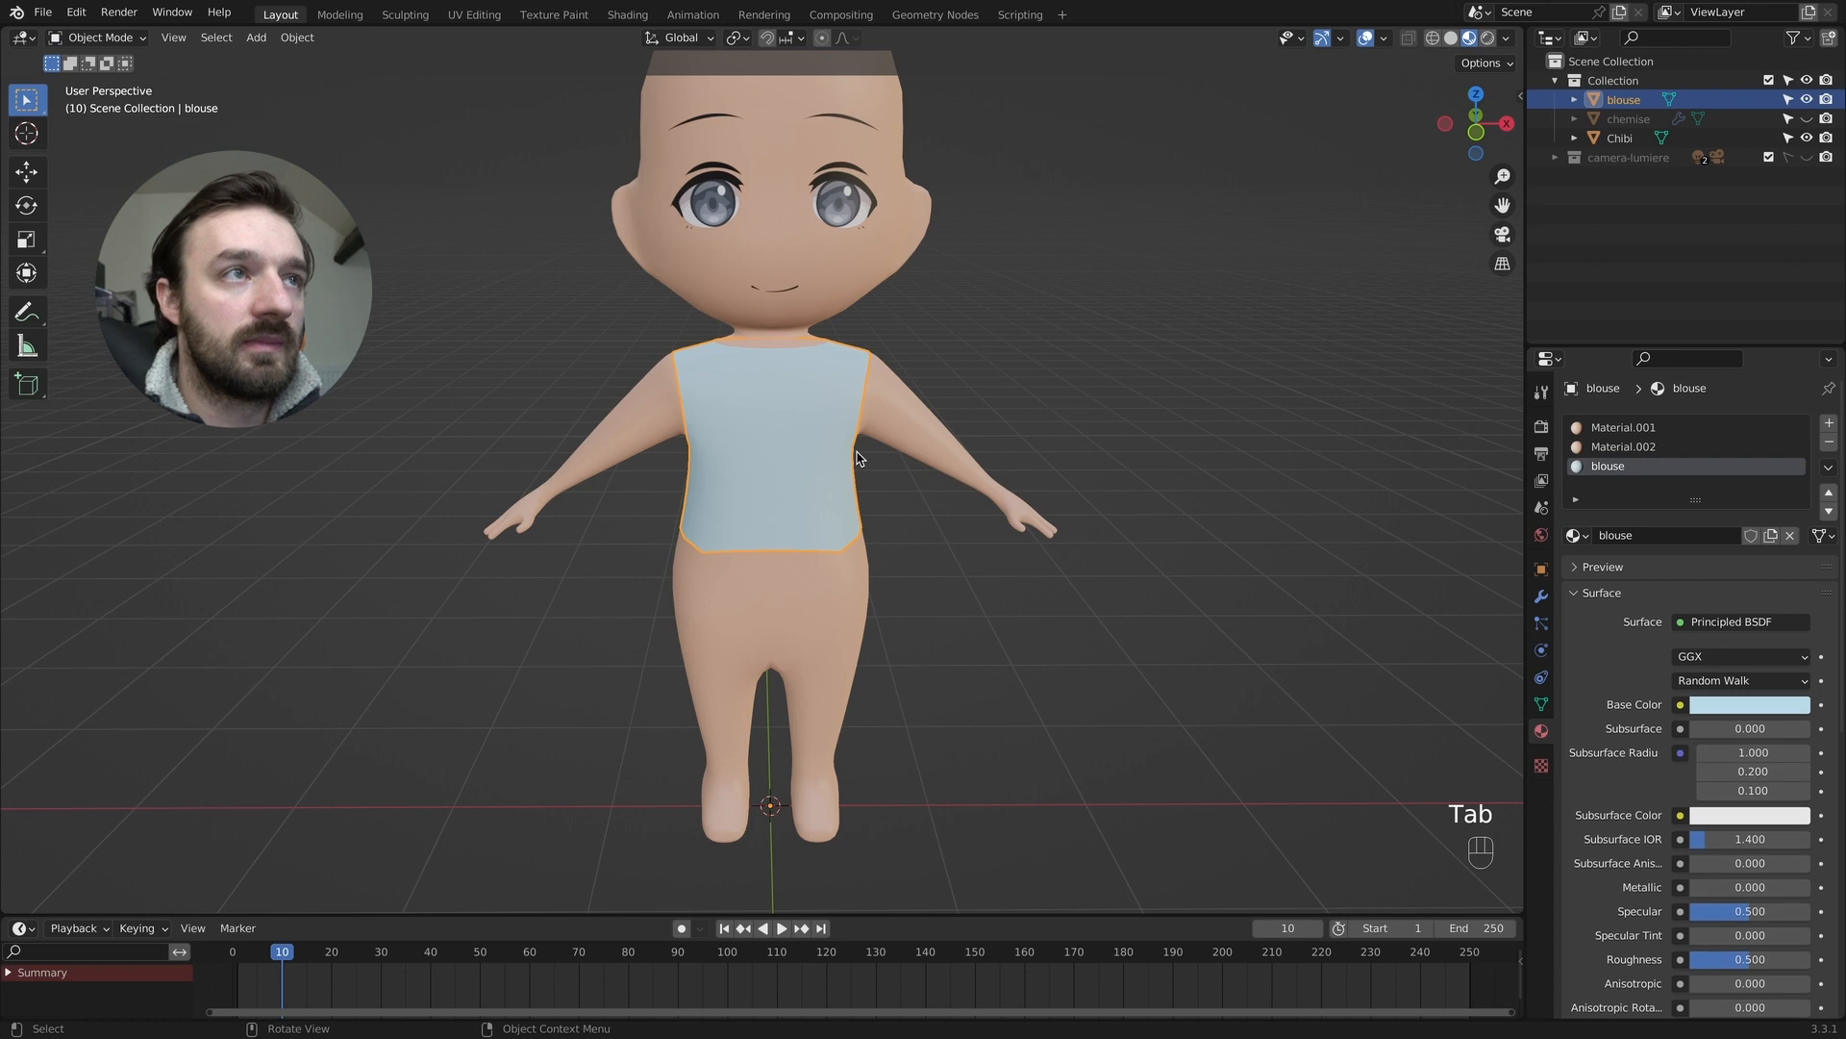
Change the blouse material's base color to dark brown, about hue 0.054, saturation 0.874 and value 0.119.
click(1708, 707)
click(1744, 483)
drag(1741, 488, 1685, 553)
drag(1789, 473, 1795, 517)
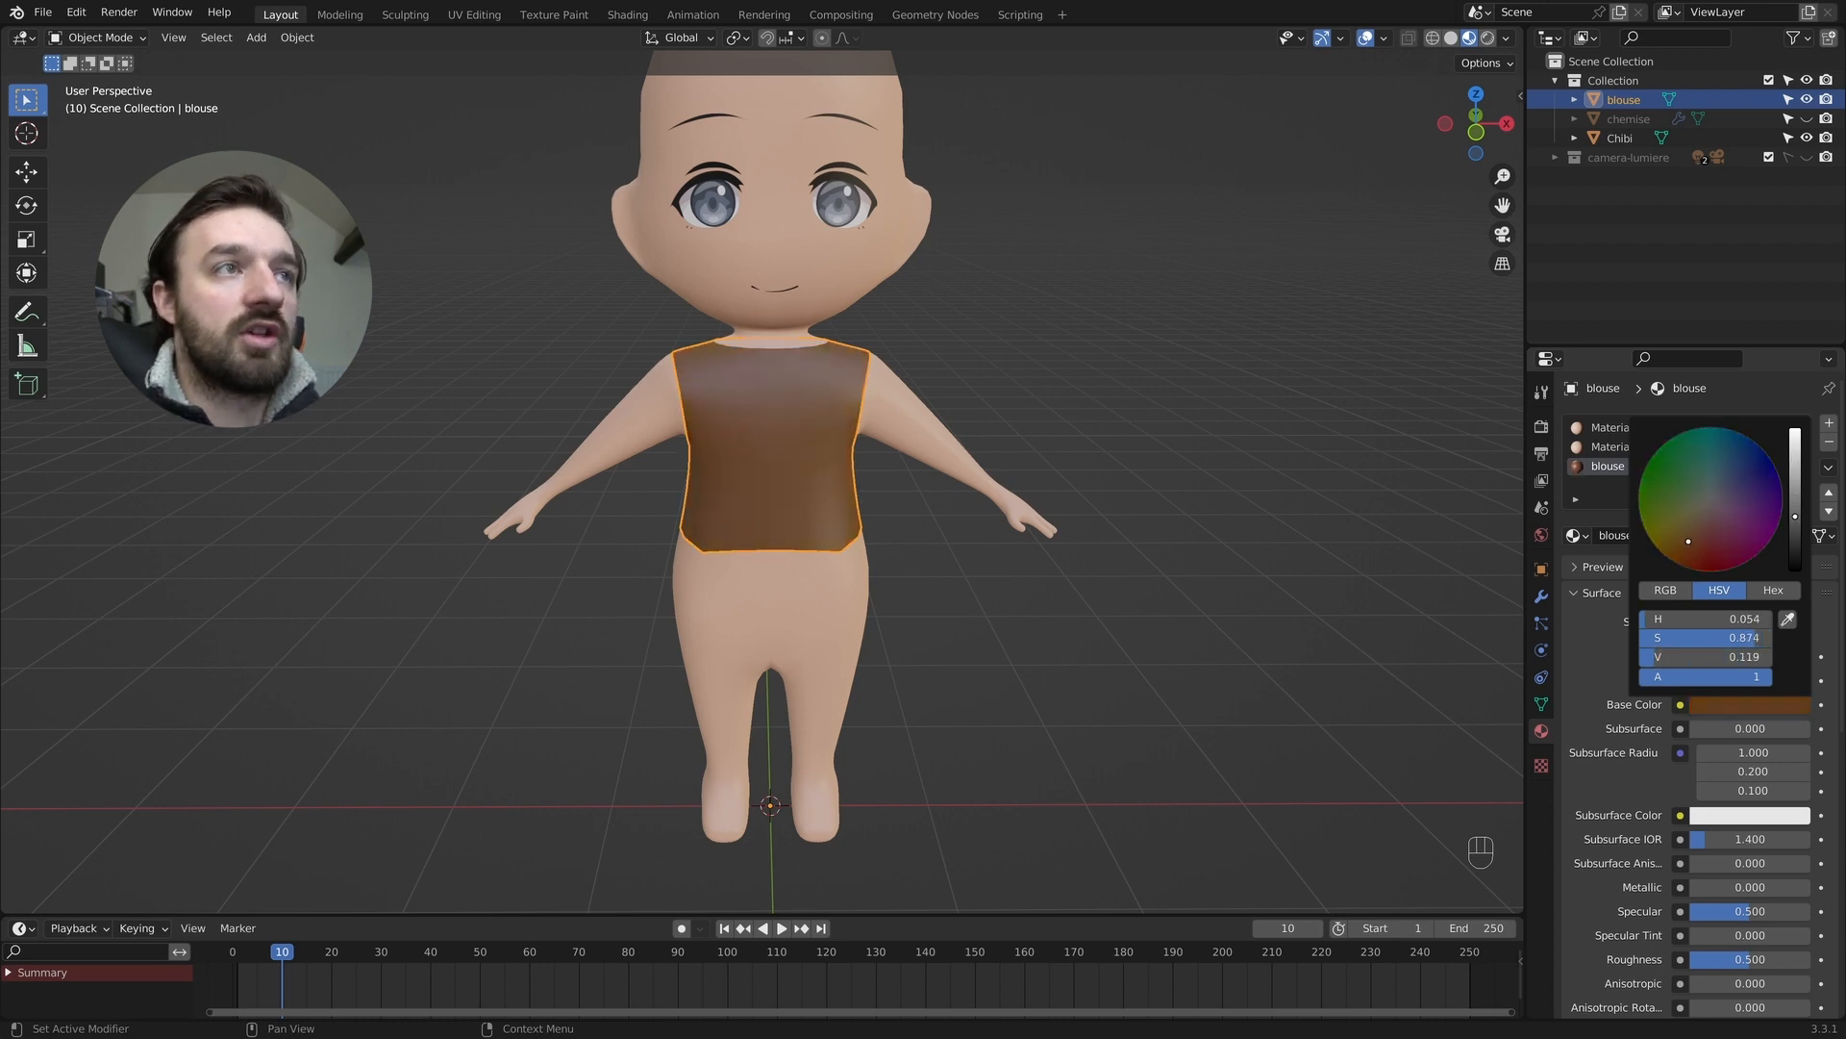
middle_drag(837, 381, 841, 375)
Unhide the chemise and set the blouse's origin to its geometry.
click(1807, 118)
middle_drag(1019, 356, 971, 365)
right_click(819, 423)
mouse_move(819, 419)
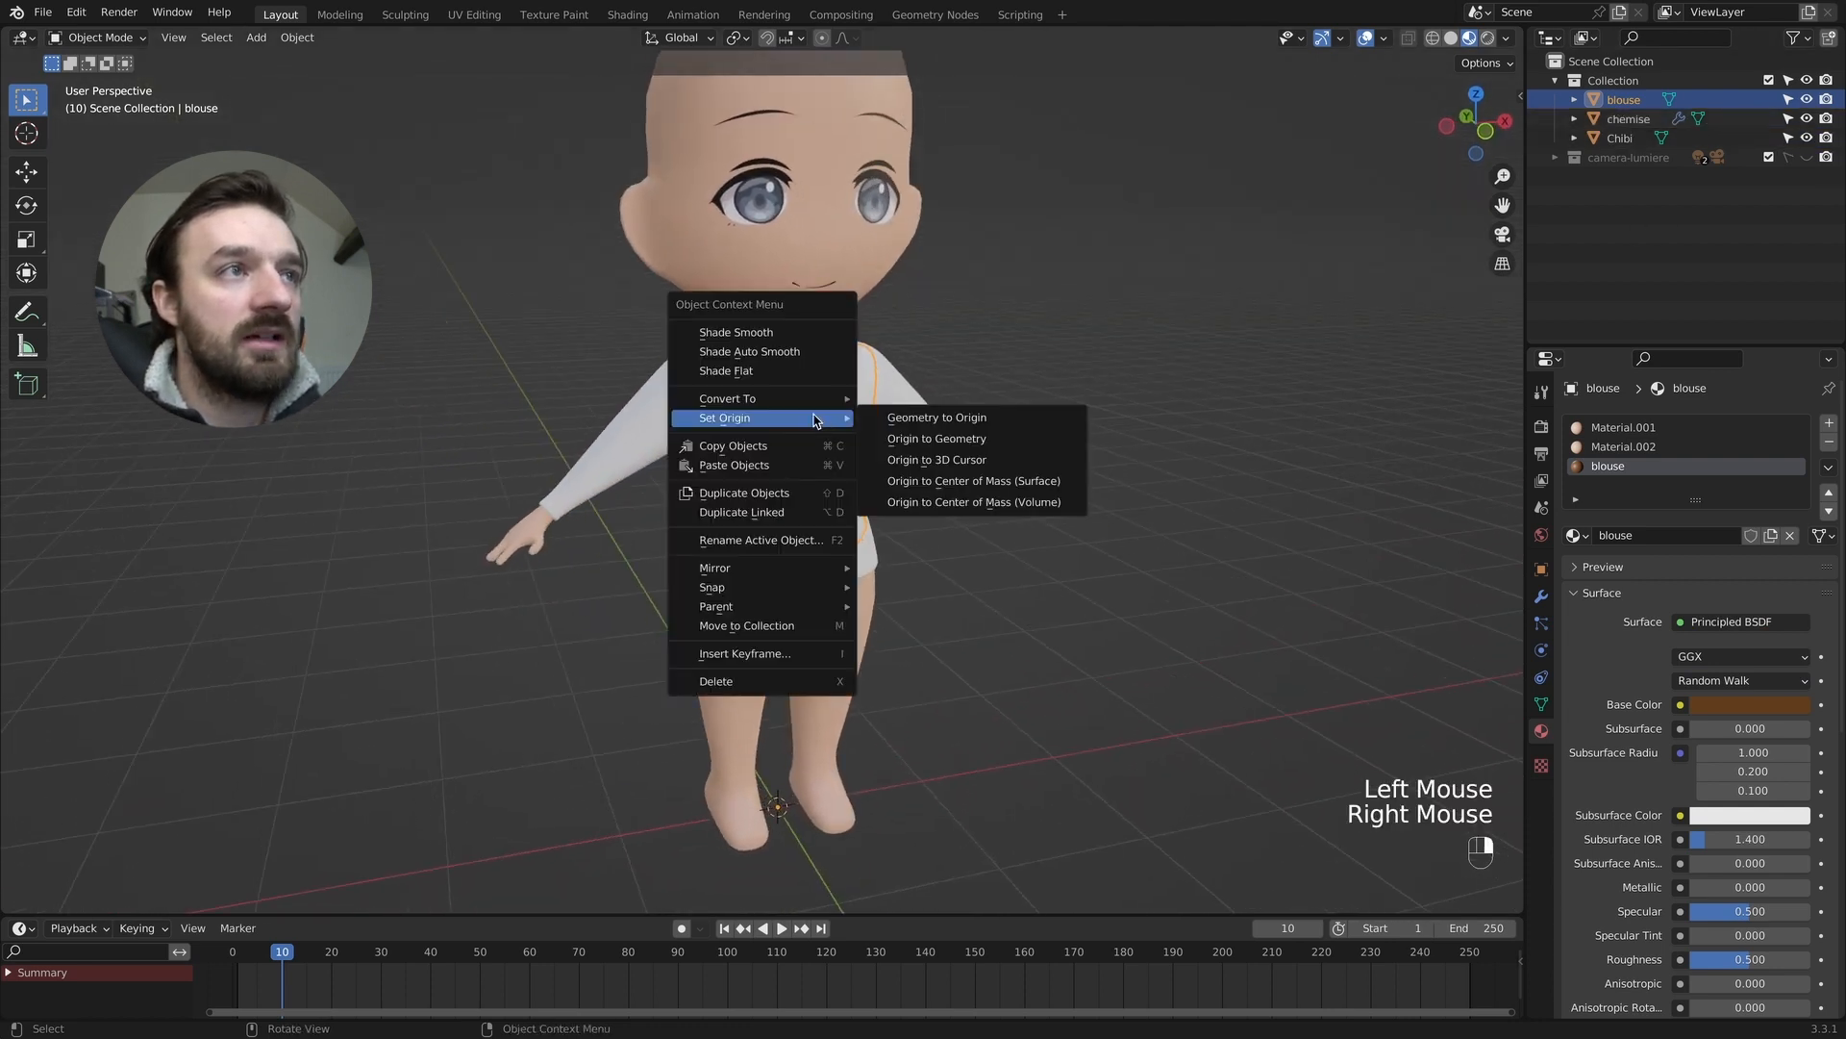
click(962, 439)
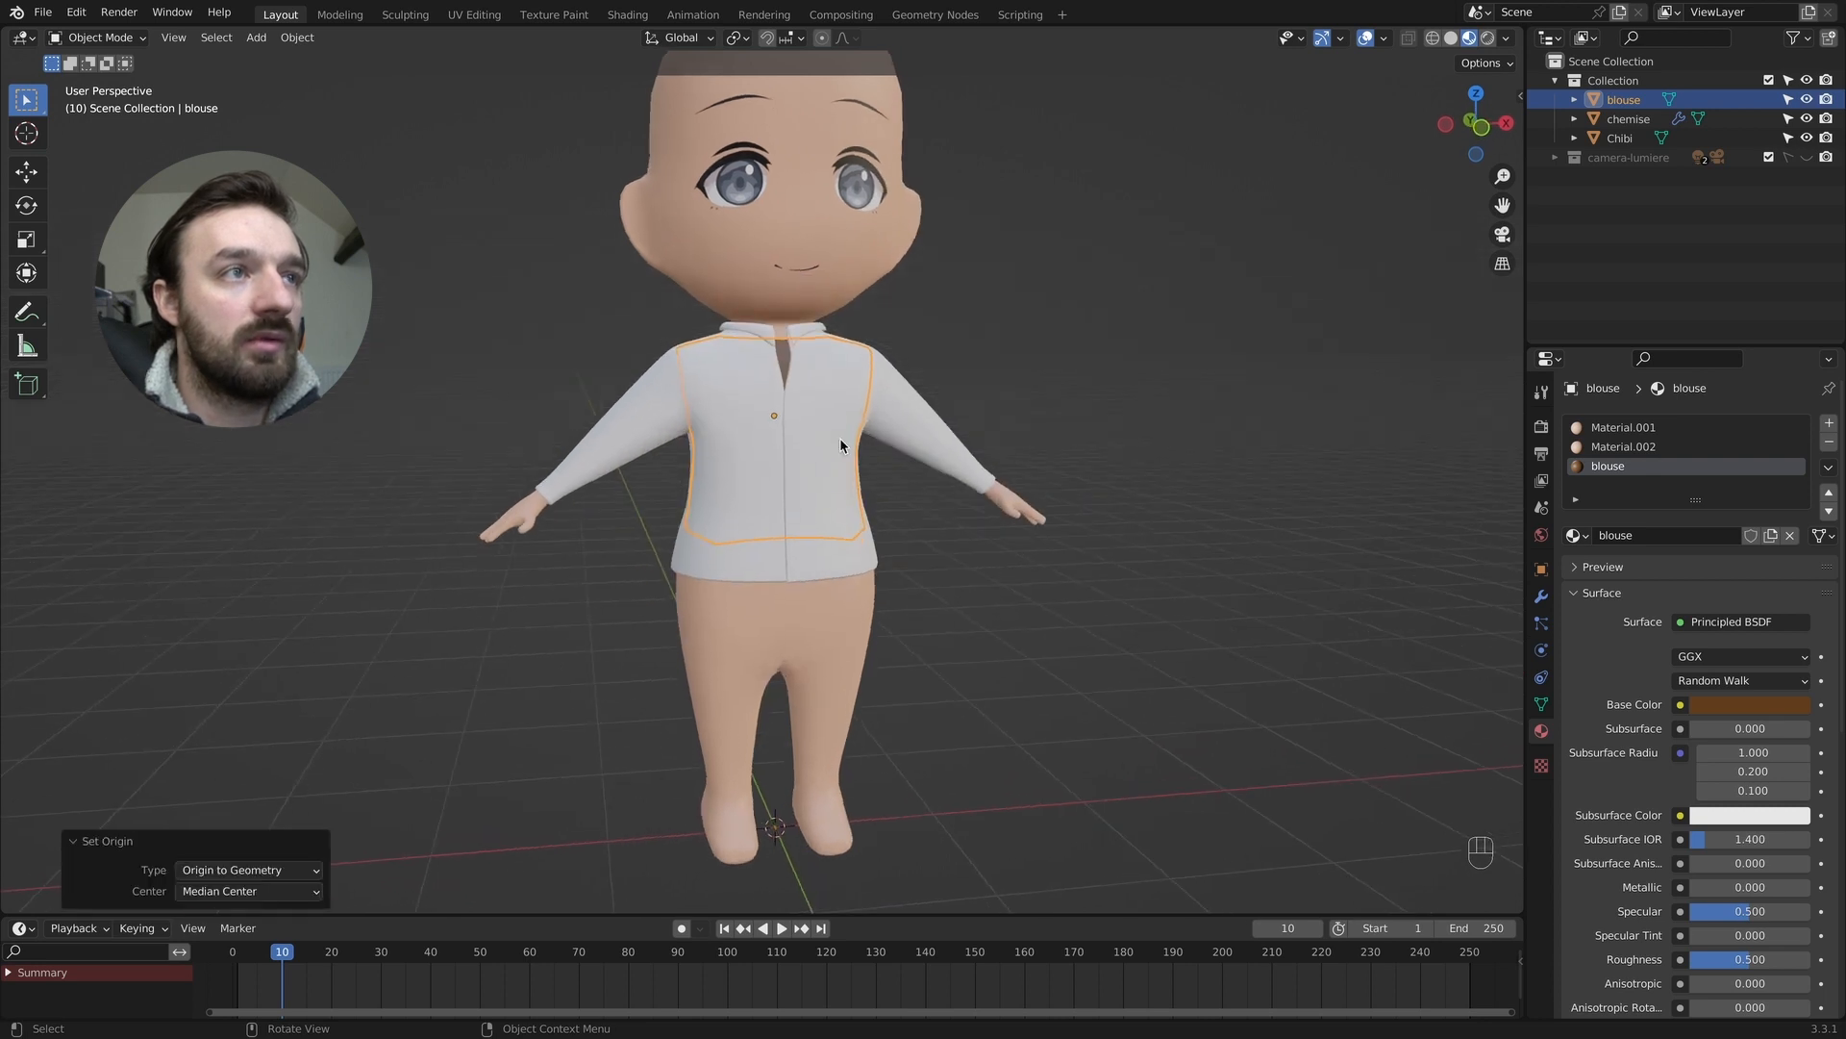
Scale the whole blouse up uniformly by about 1.036.
middle_drag(840, 438, 865, 440)
key(s)
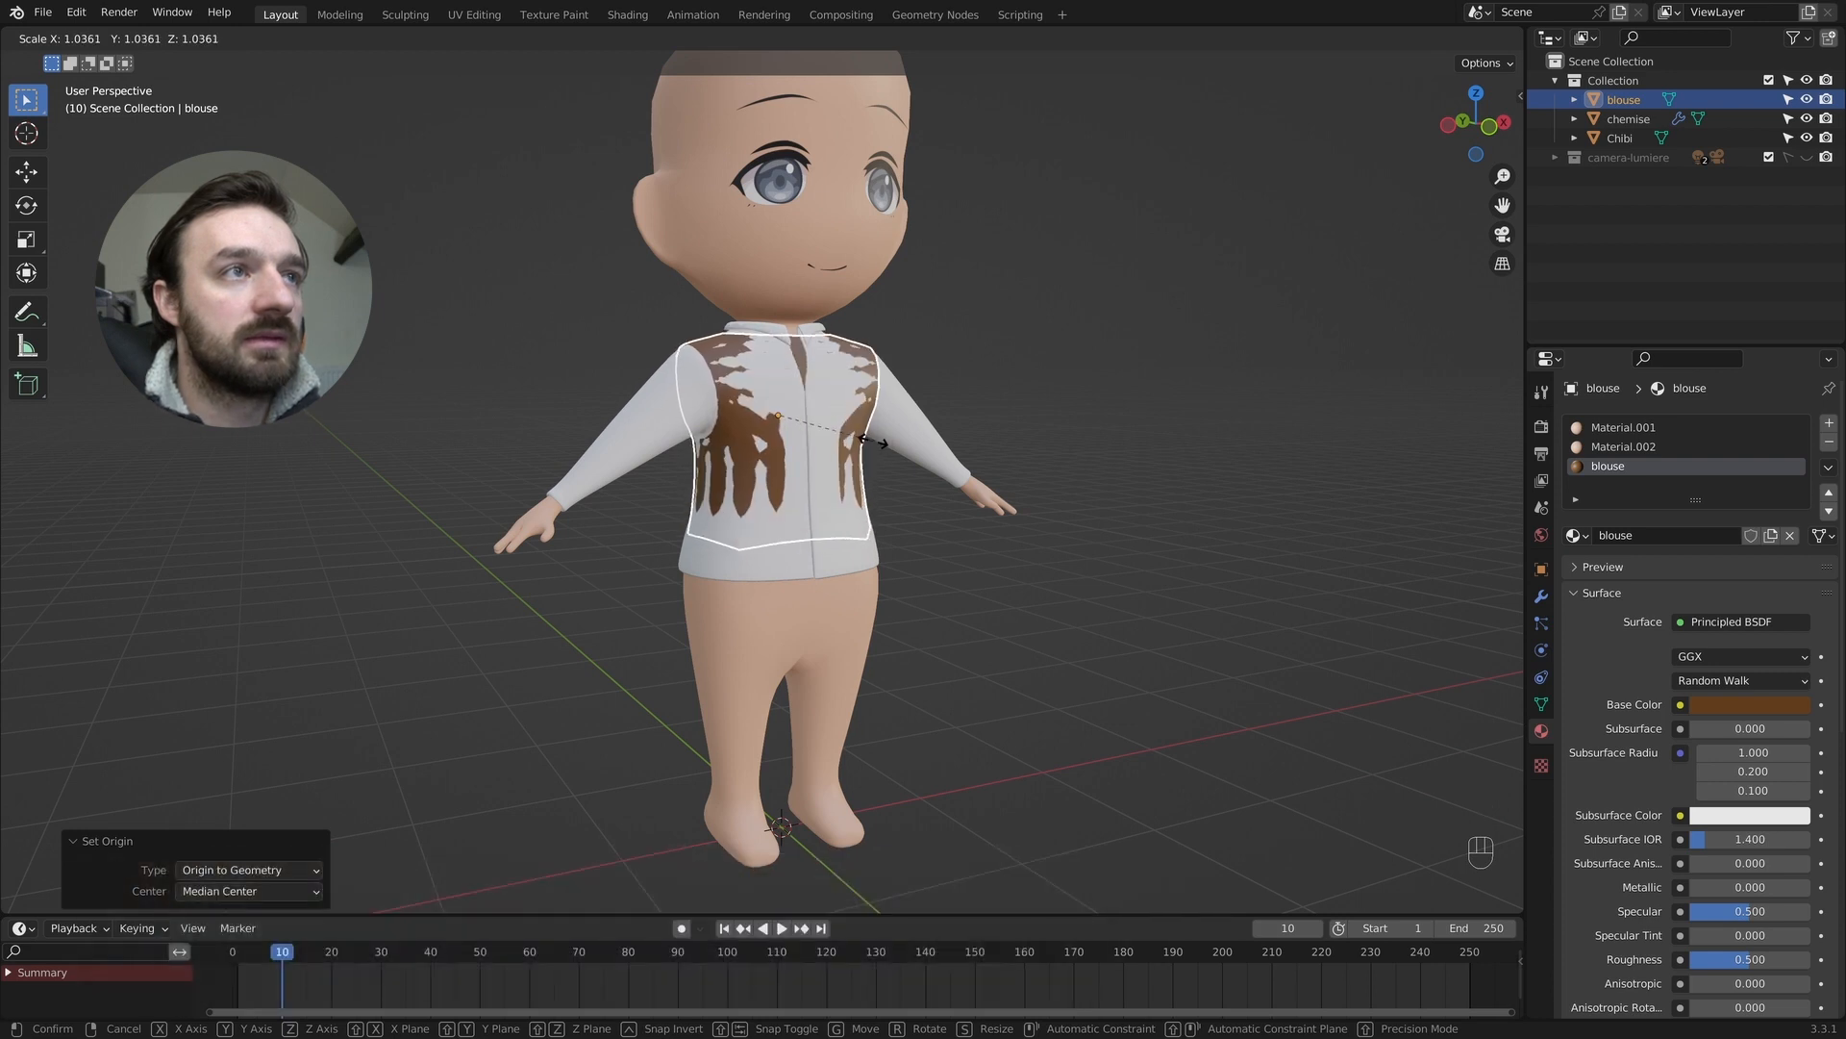
click(872, 442)
Add a Solidify modifier to the blouse with a thickness of -0.02 m.
click(1542, 597)
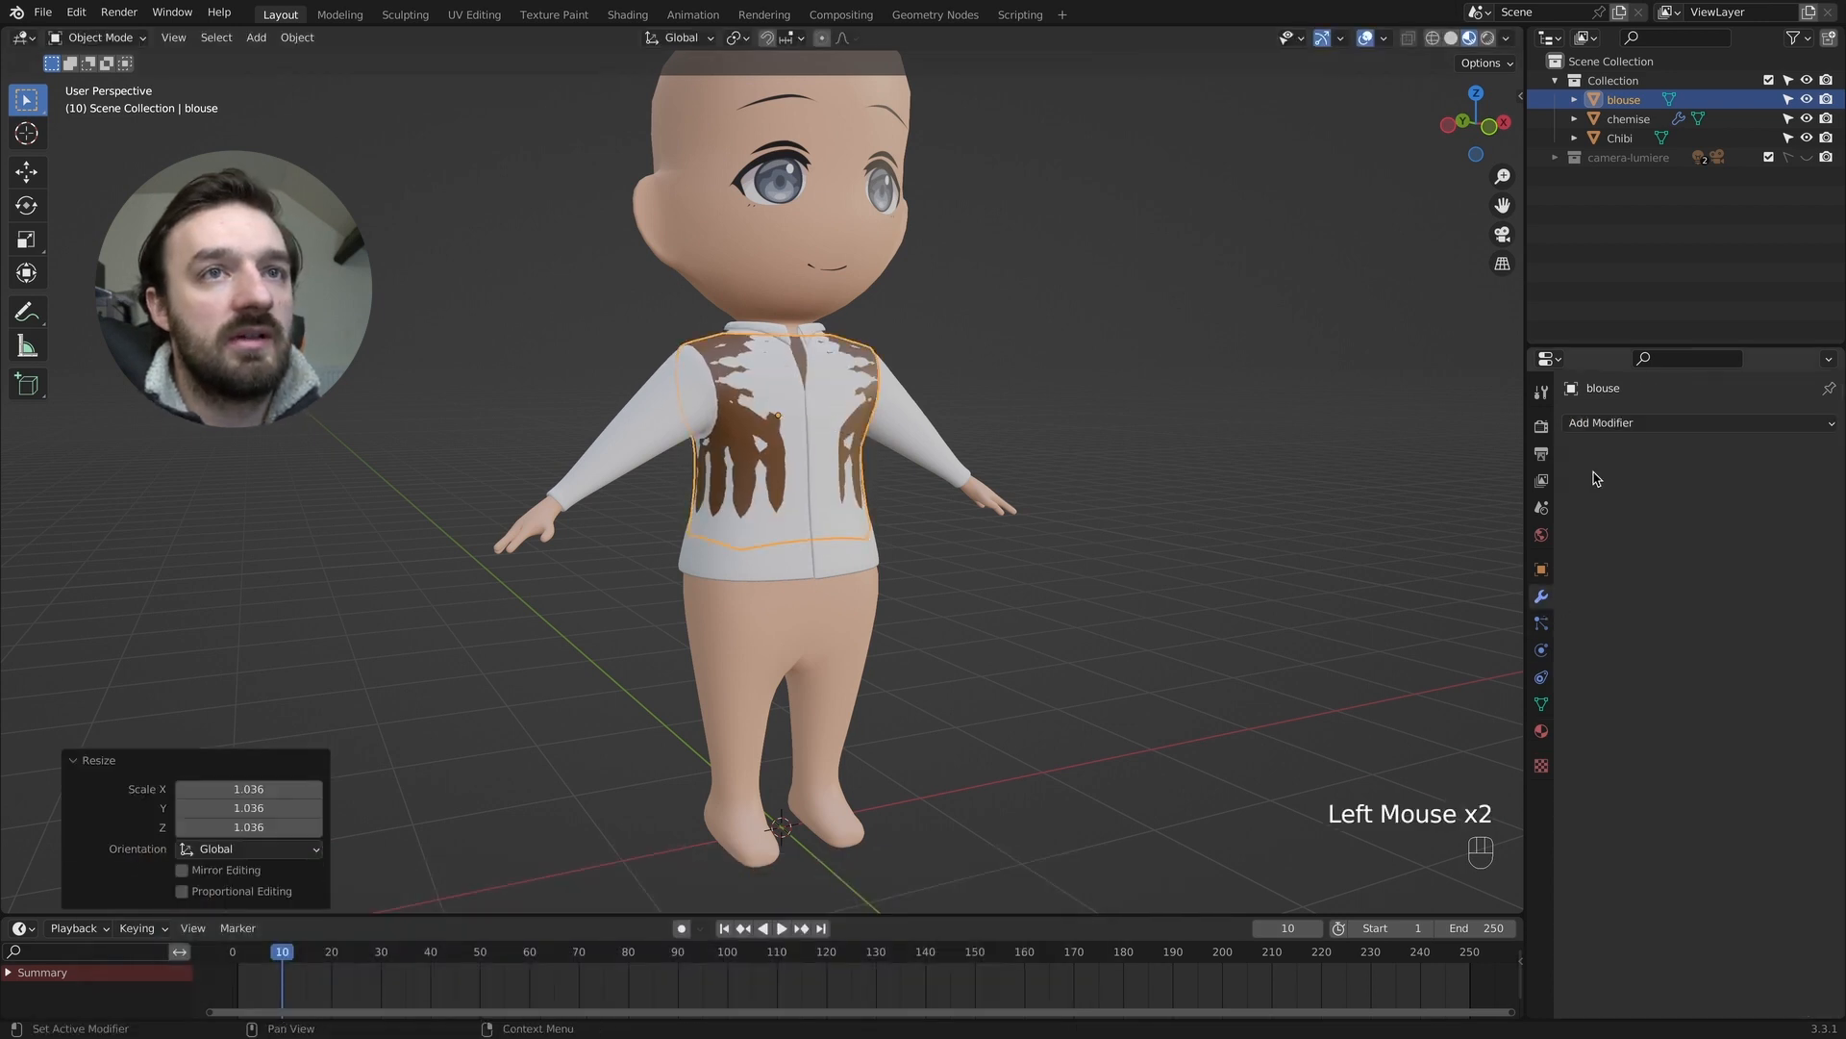
click(1603, 426)
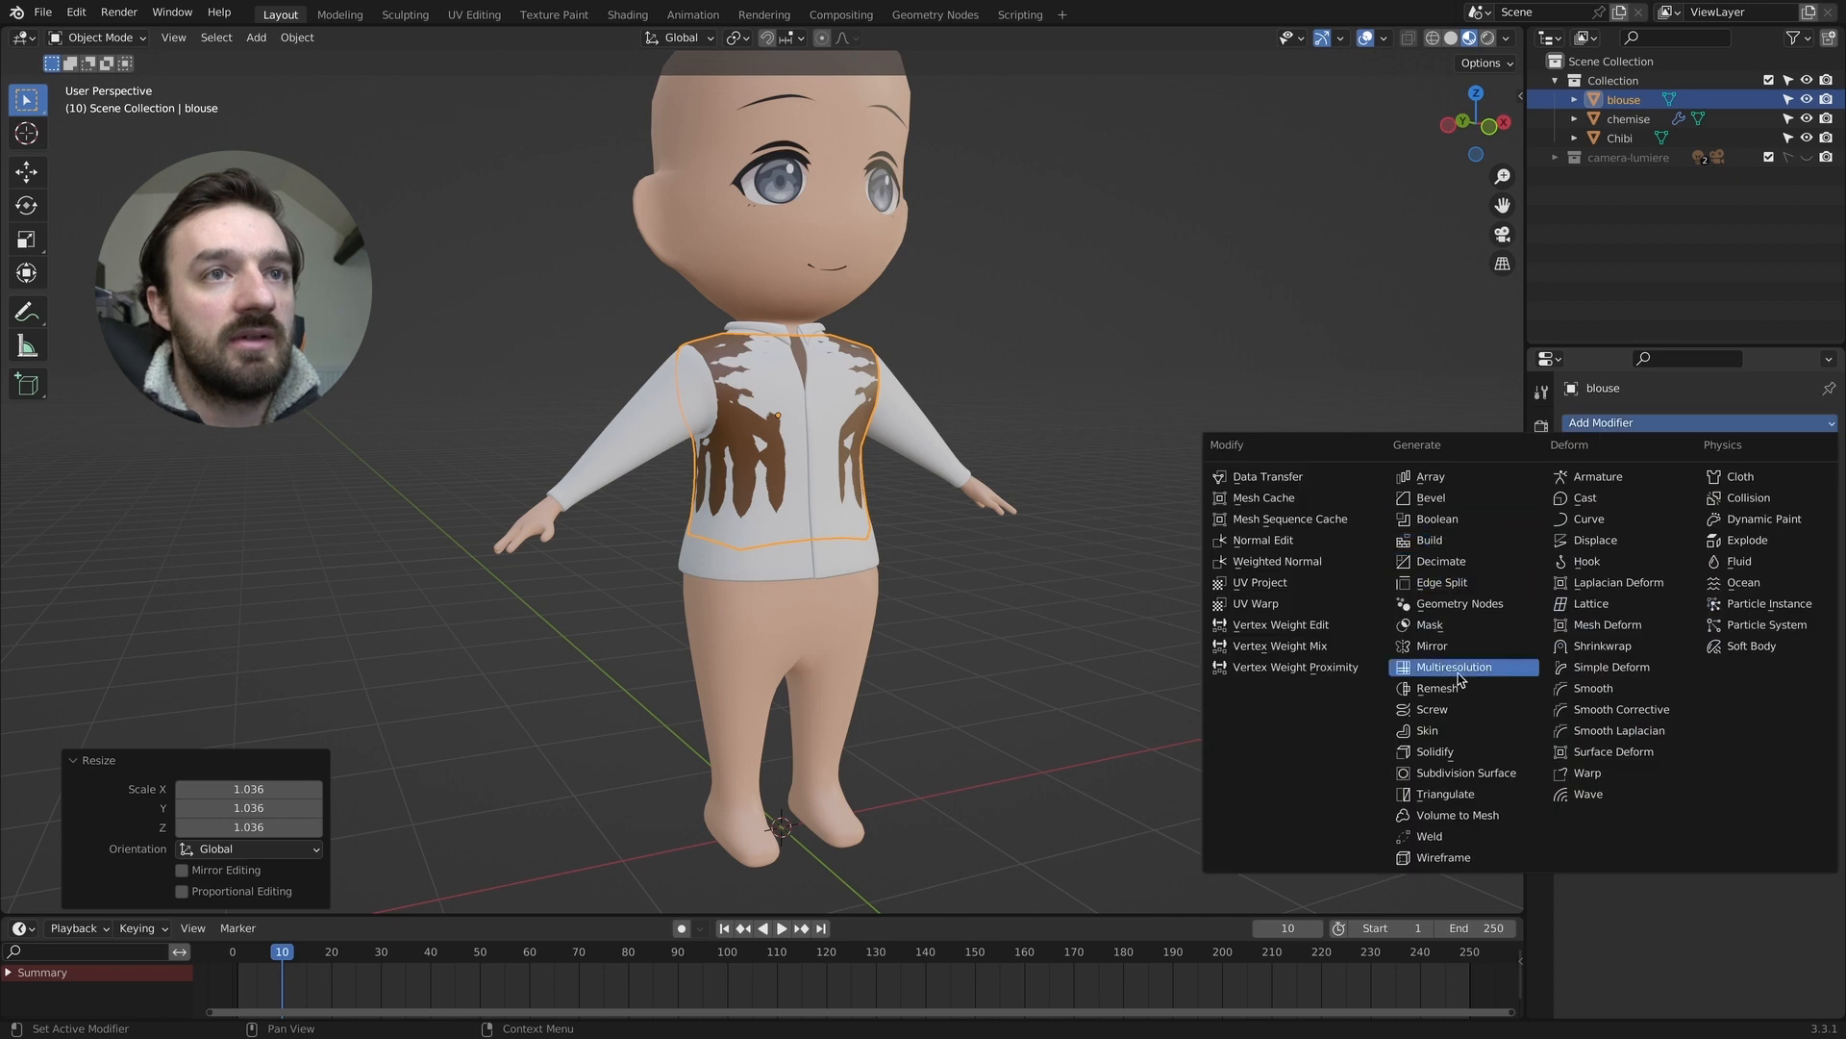
click(1436, 751)
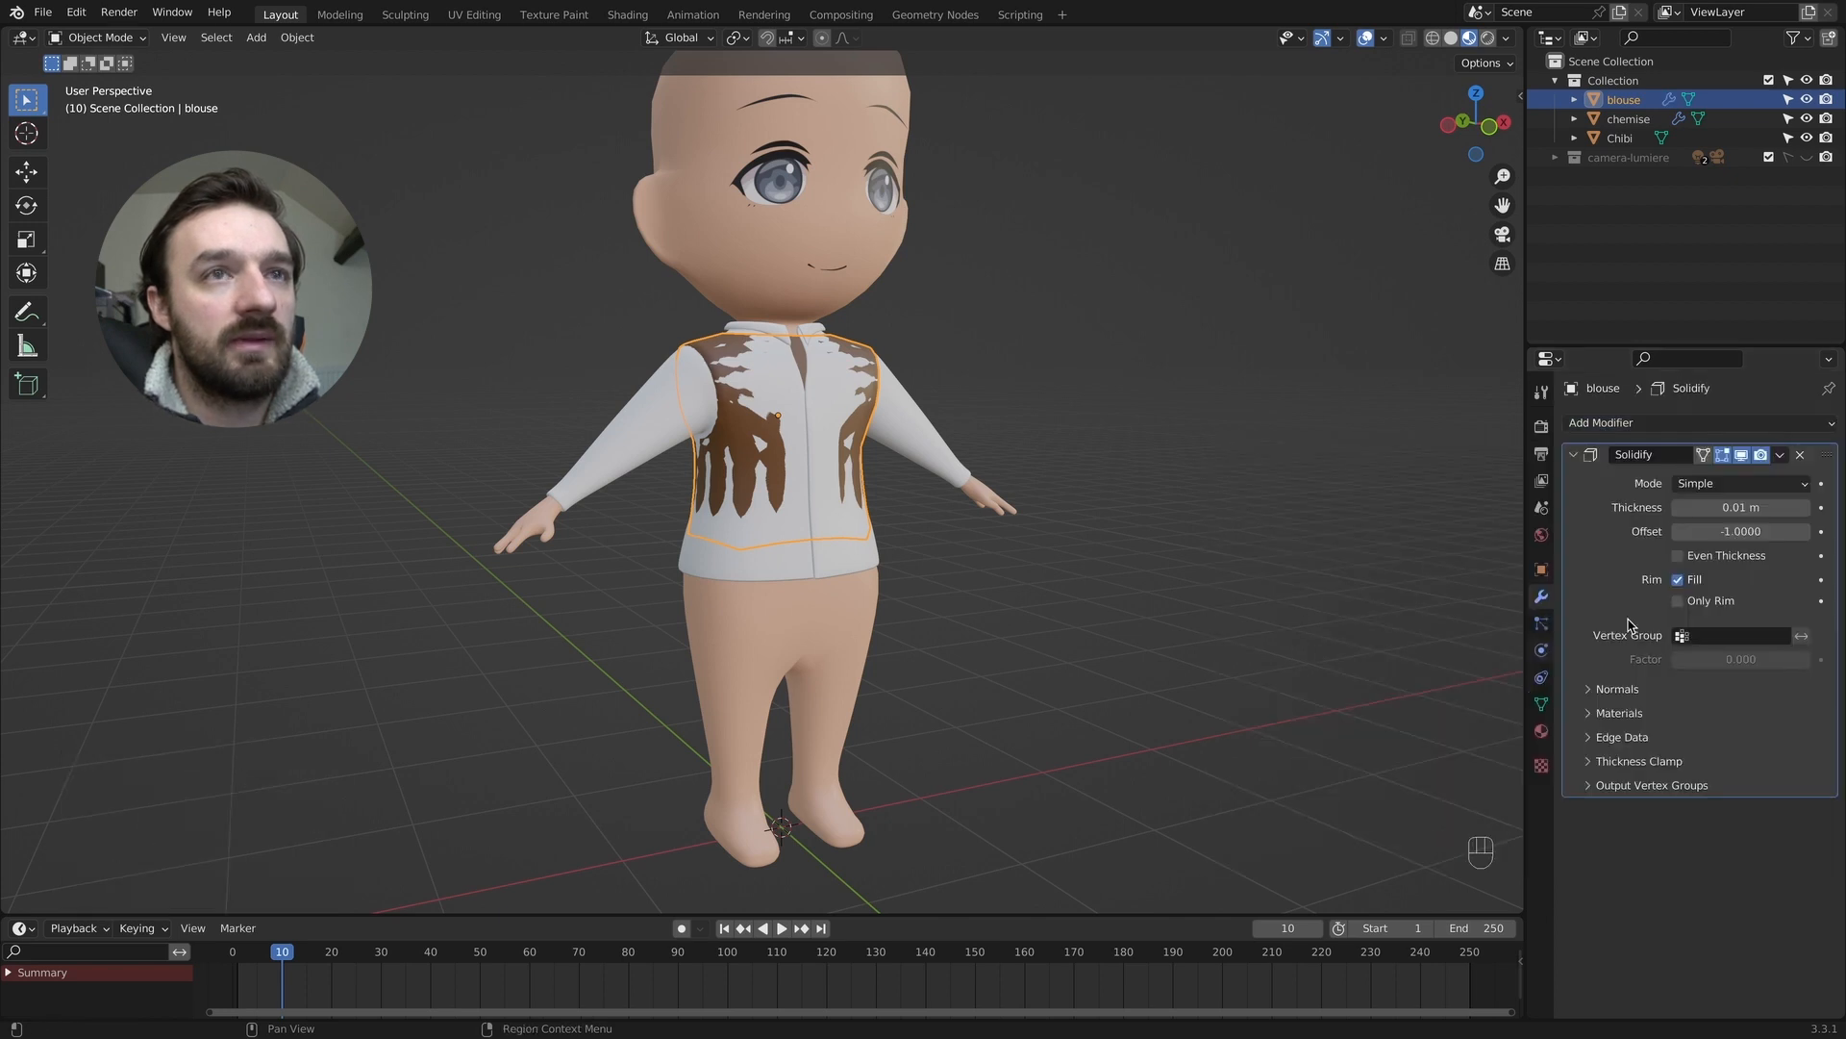
click(1678, 507)
click(1678, 507)
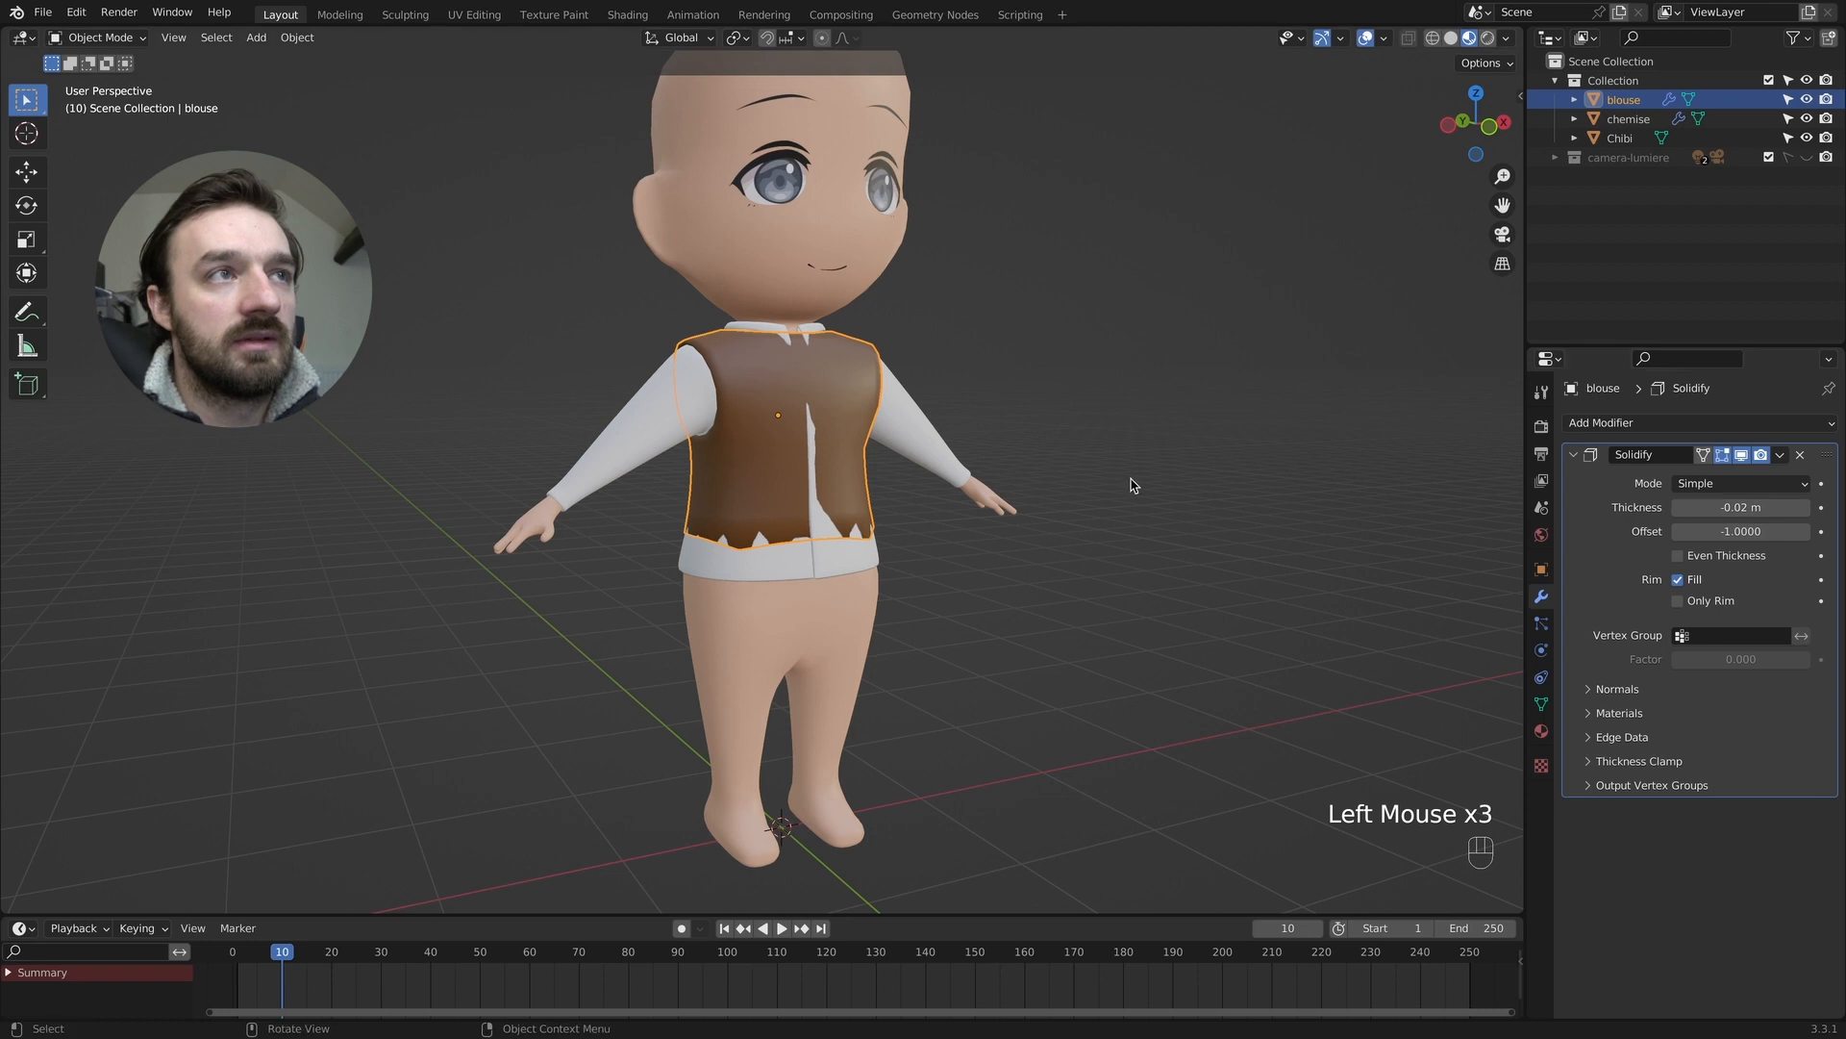
Scale the blouse up by about 1.015 and move it slightly down along the Z axis.
key(s)
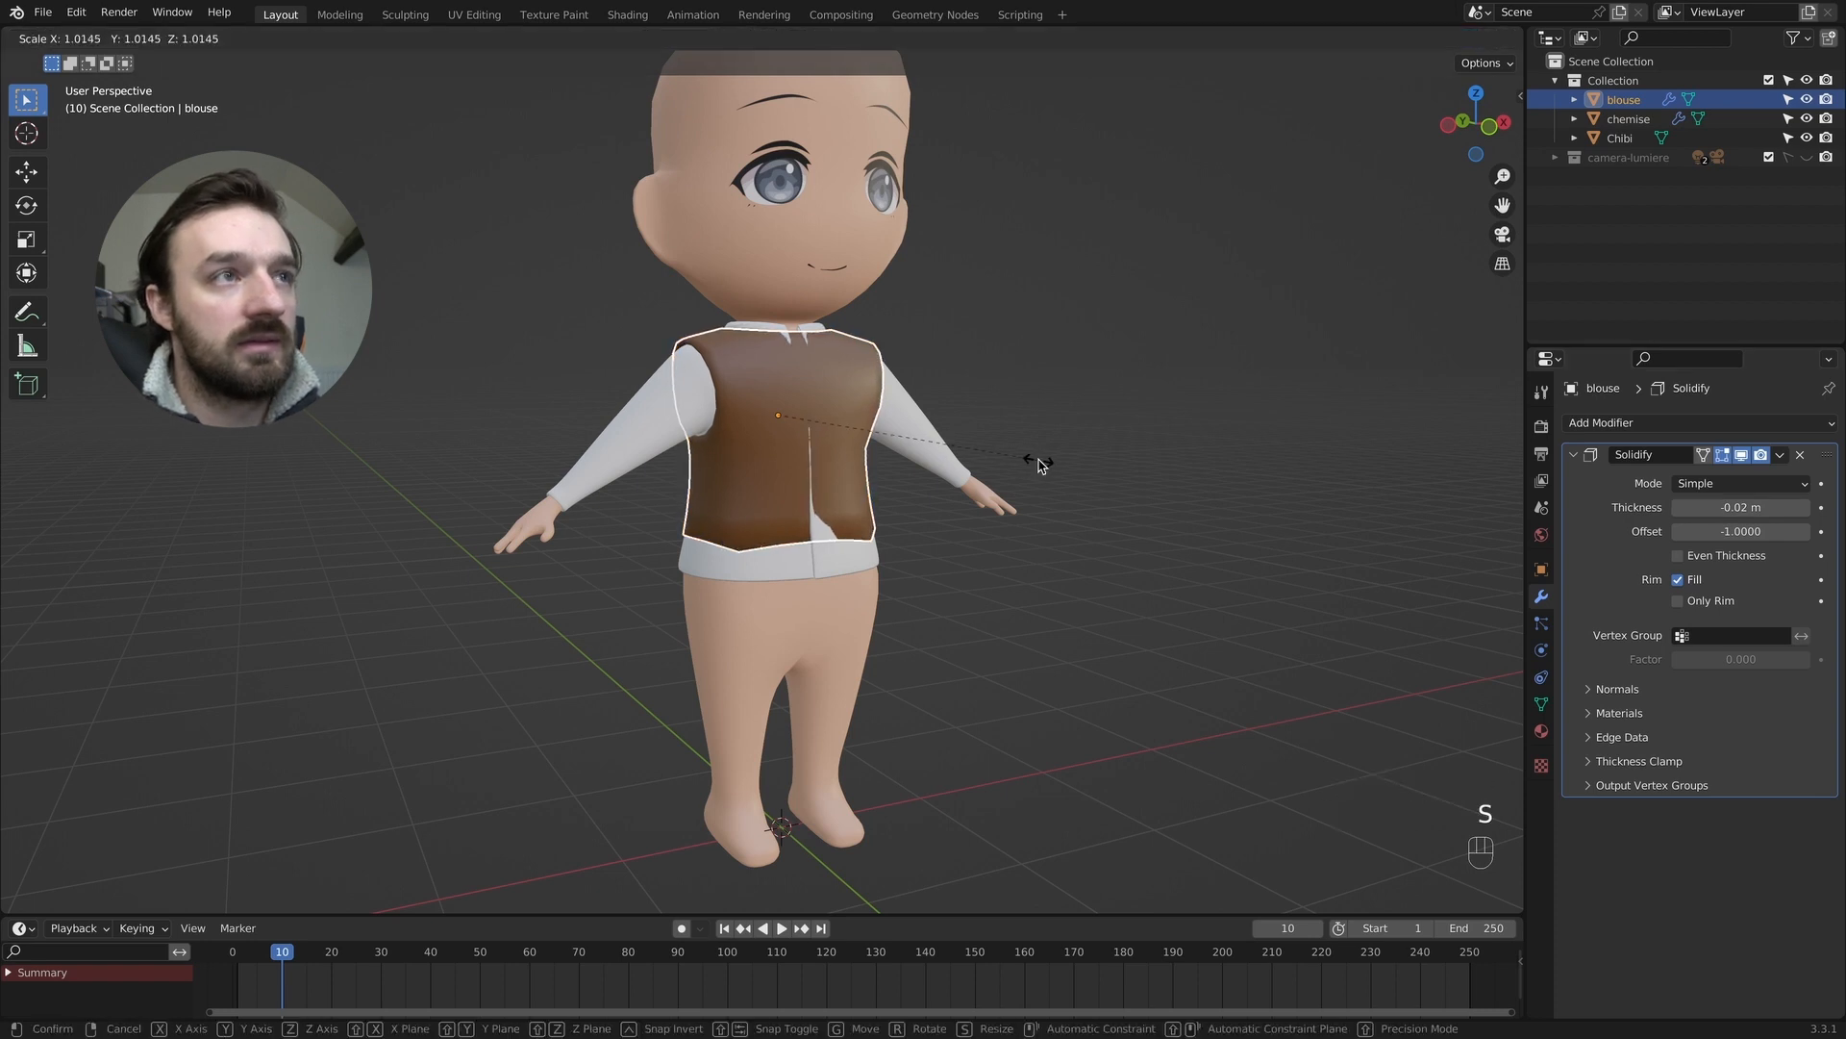
click(1036, 461)
key(g)
key(z)
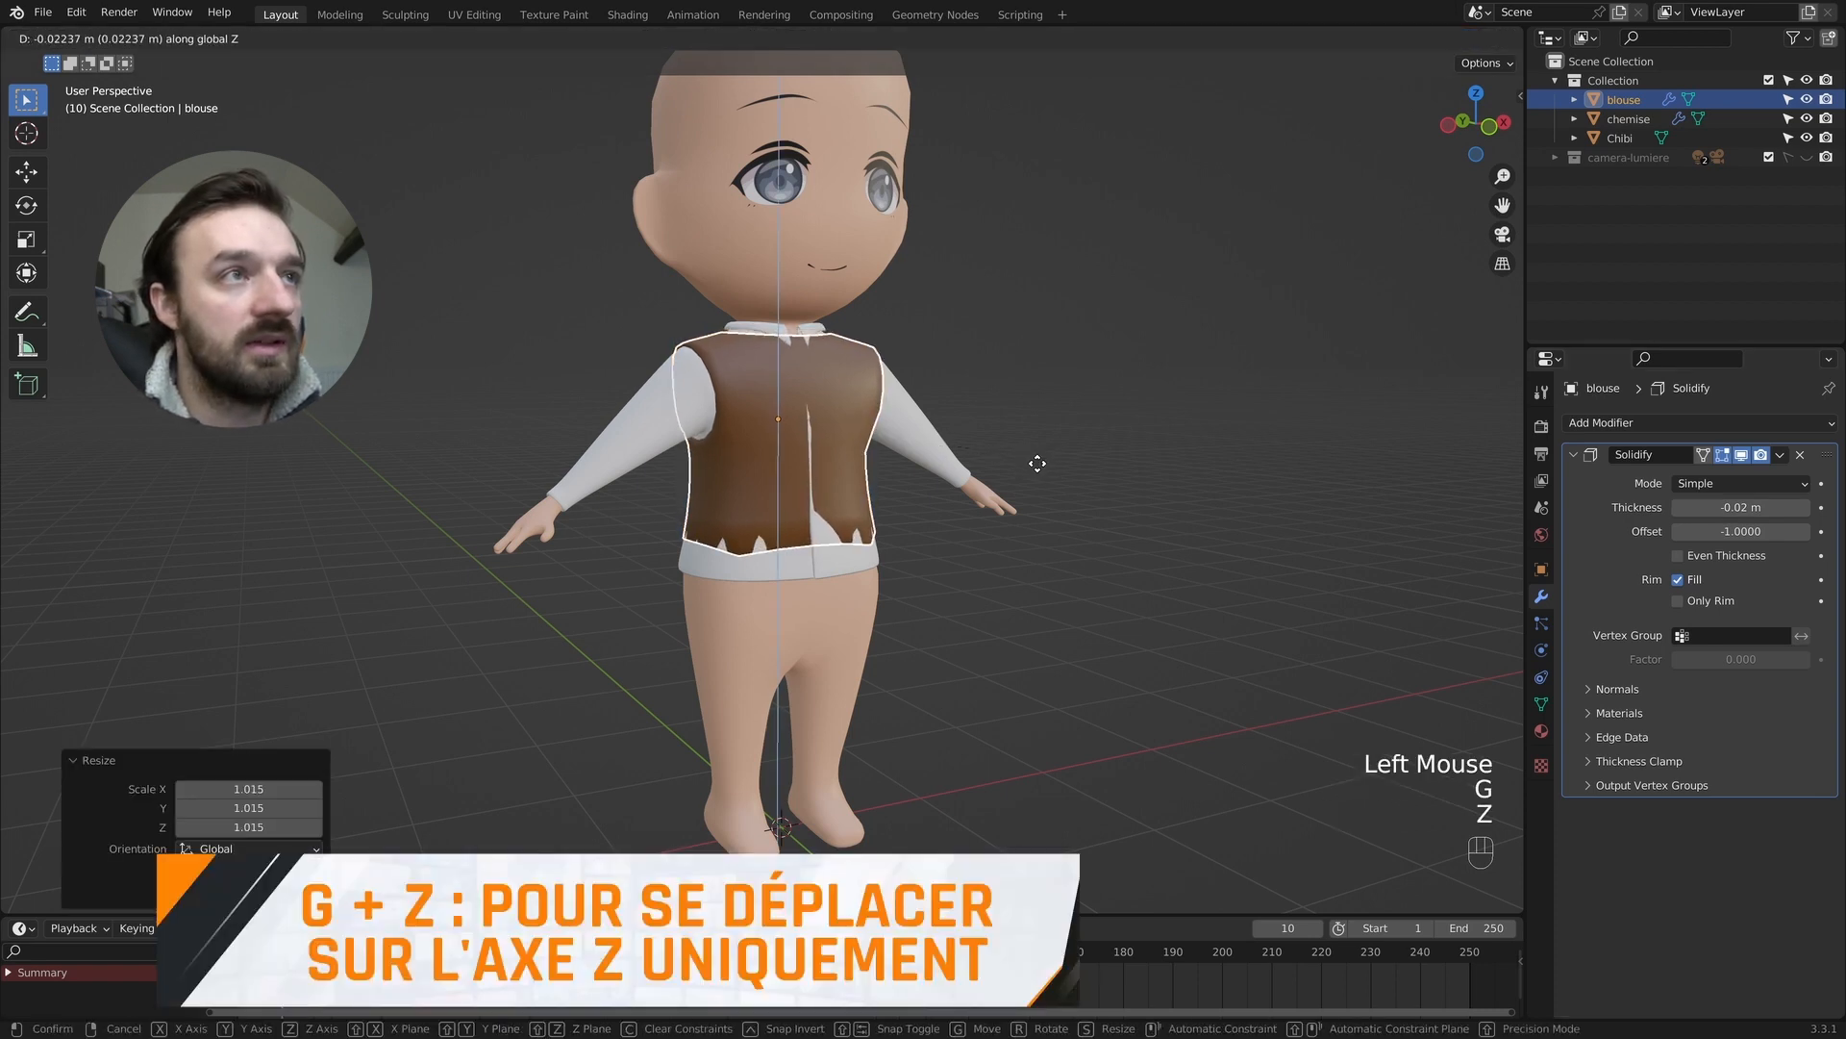
click(1037, 463)
Adjust the blouse's scale once more and lower it about 0.0056 m along the Z axis.
middle_drag(1039, 465, 1105, 488)
key(s)
click(1104, 483)
key(g)
key(z)
click(1104, 483)
Try to scale the whole blouse up by about 1.035 and undo that scaling.
super+scroll(1105, 489, up, 3)
key(s)
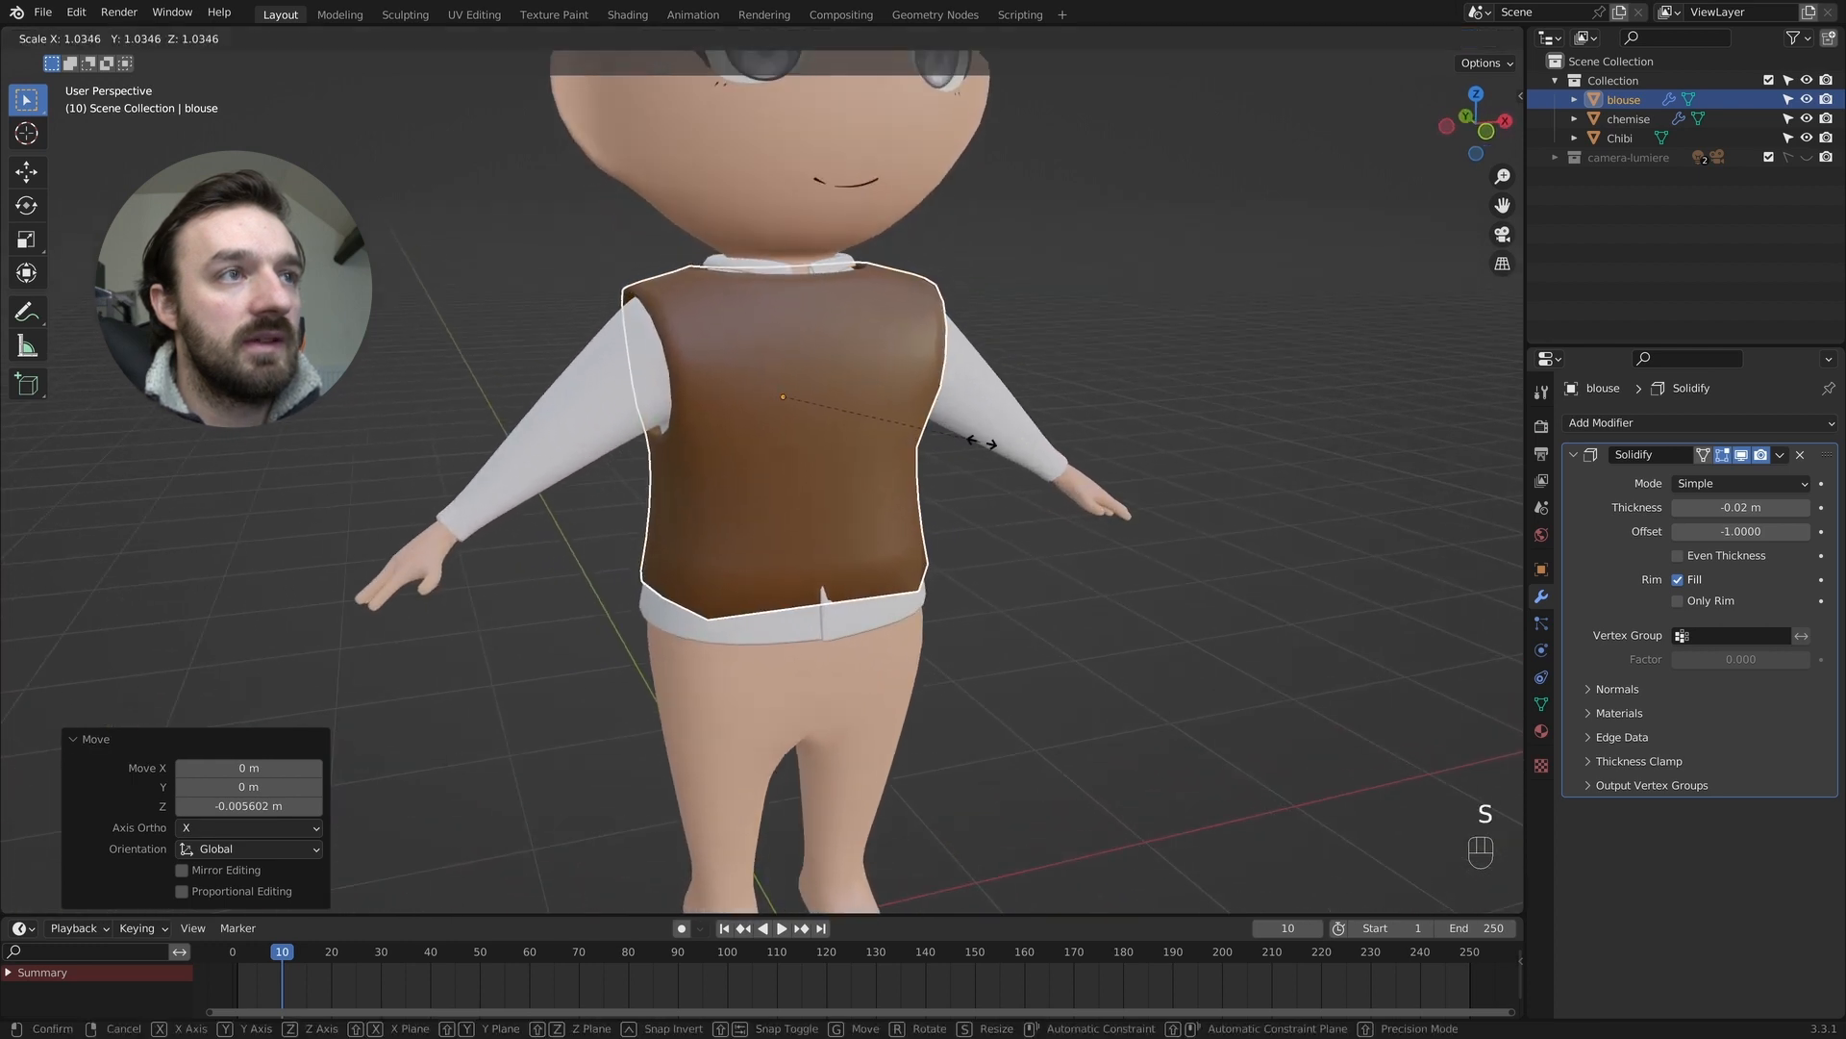
click(978, 443)
middle_drag(978, 442, 979, 446)
key(super+z)
In Edit Mode, display the Solidify result on cage and flatten the blouse's bottom edge loop with a Z scale of 0.
key(Tab)
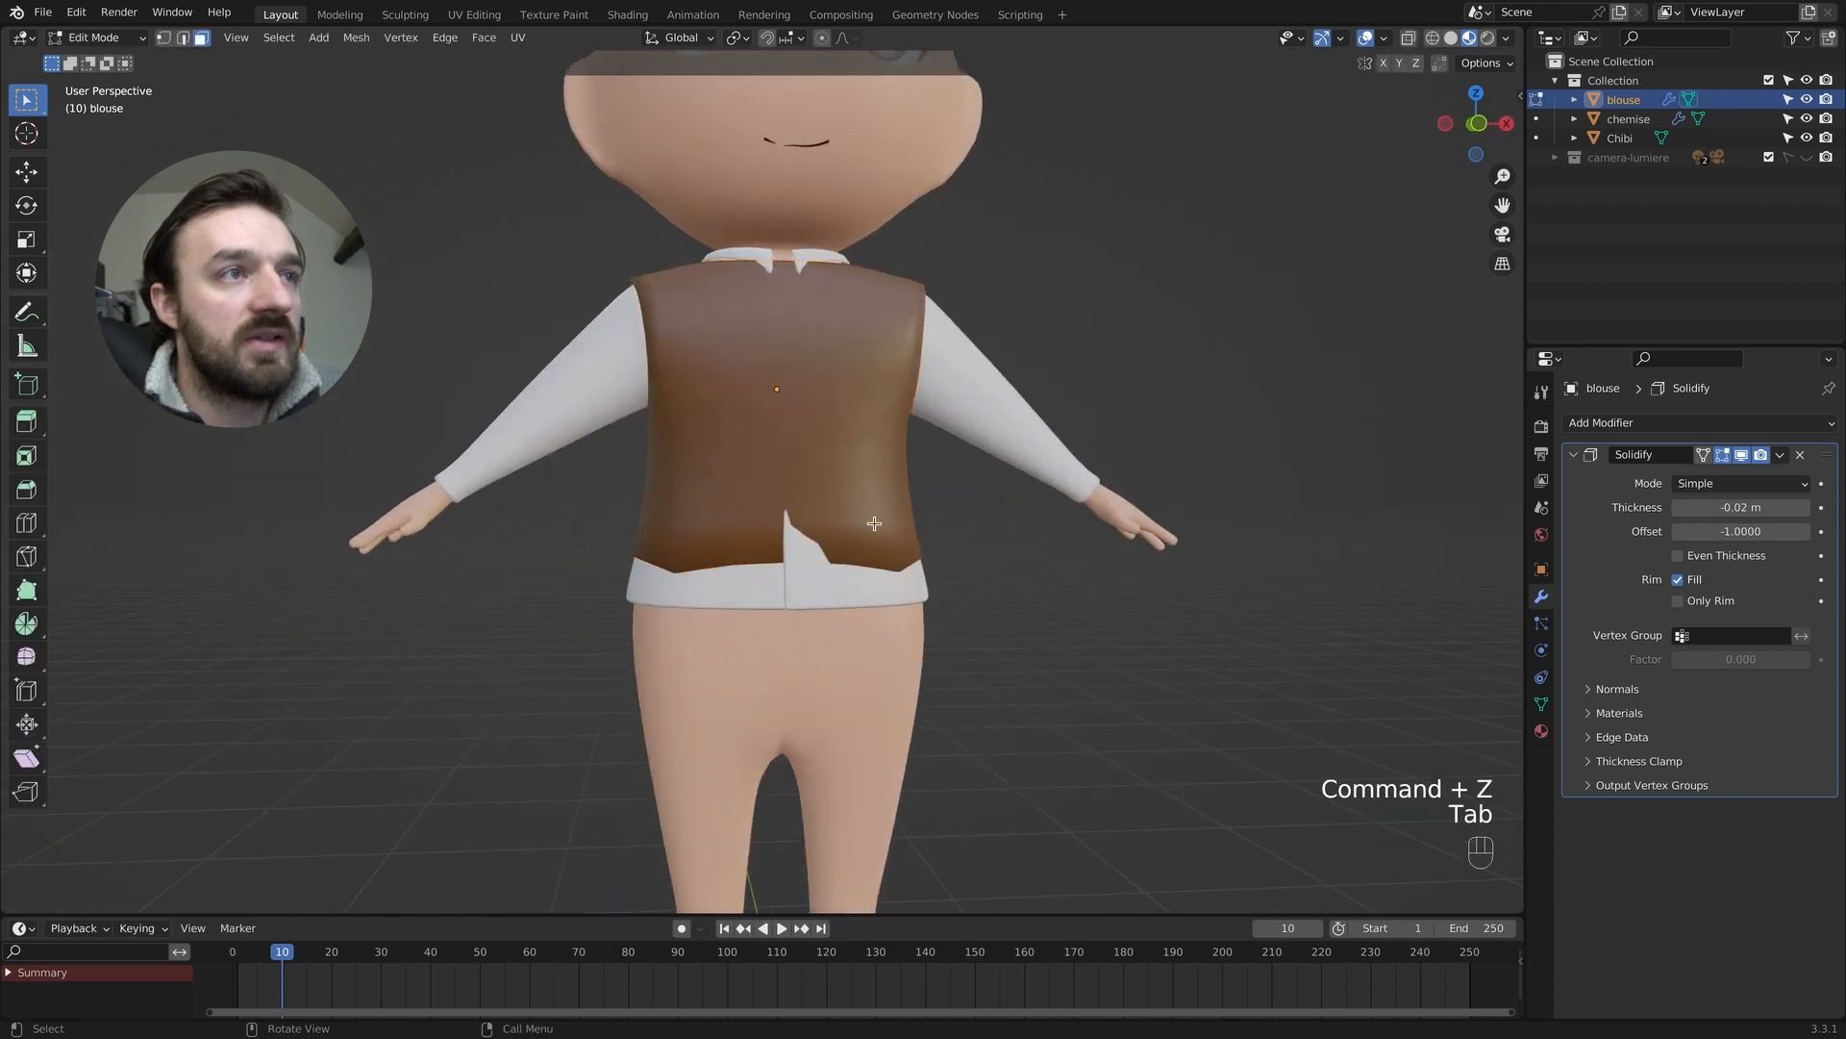
click(1663, 459)
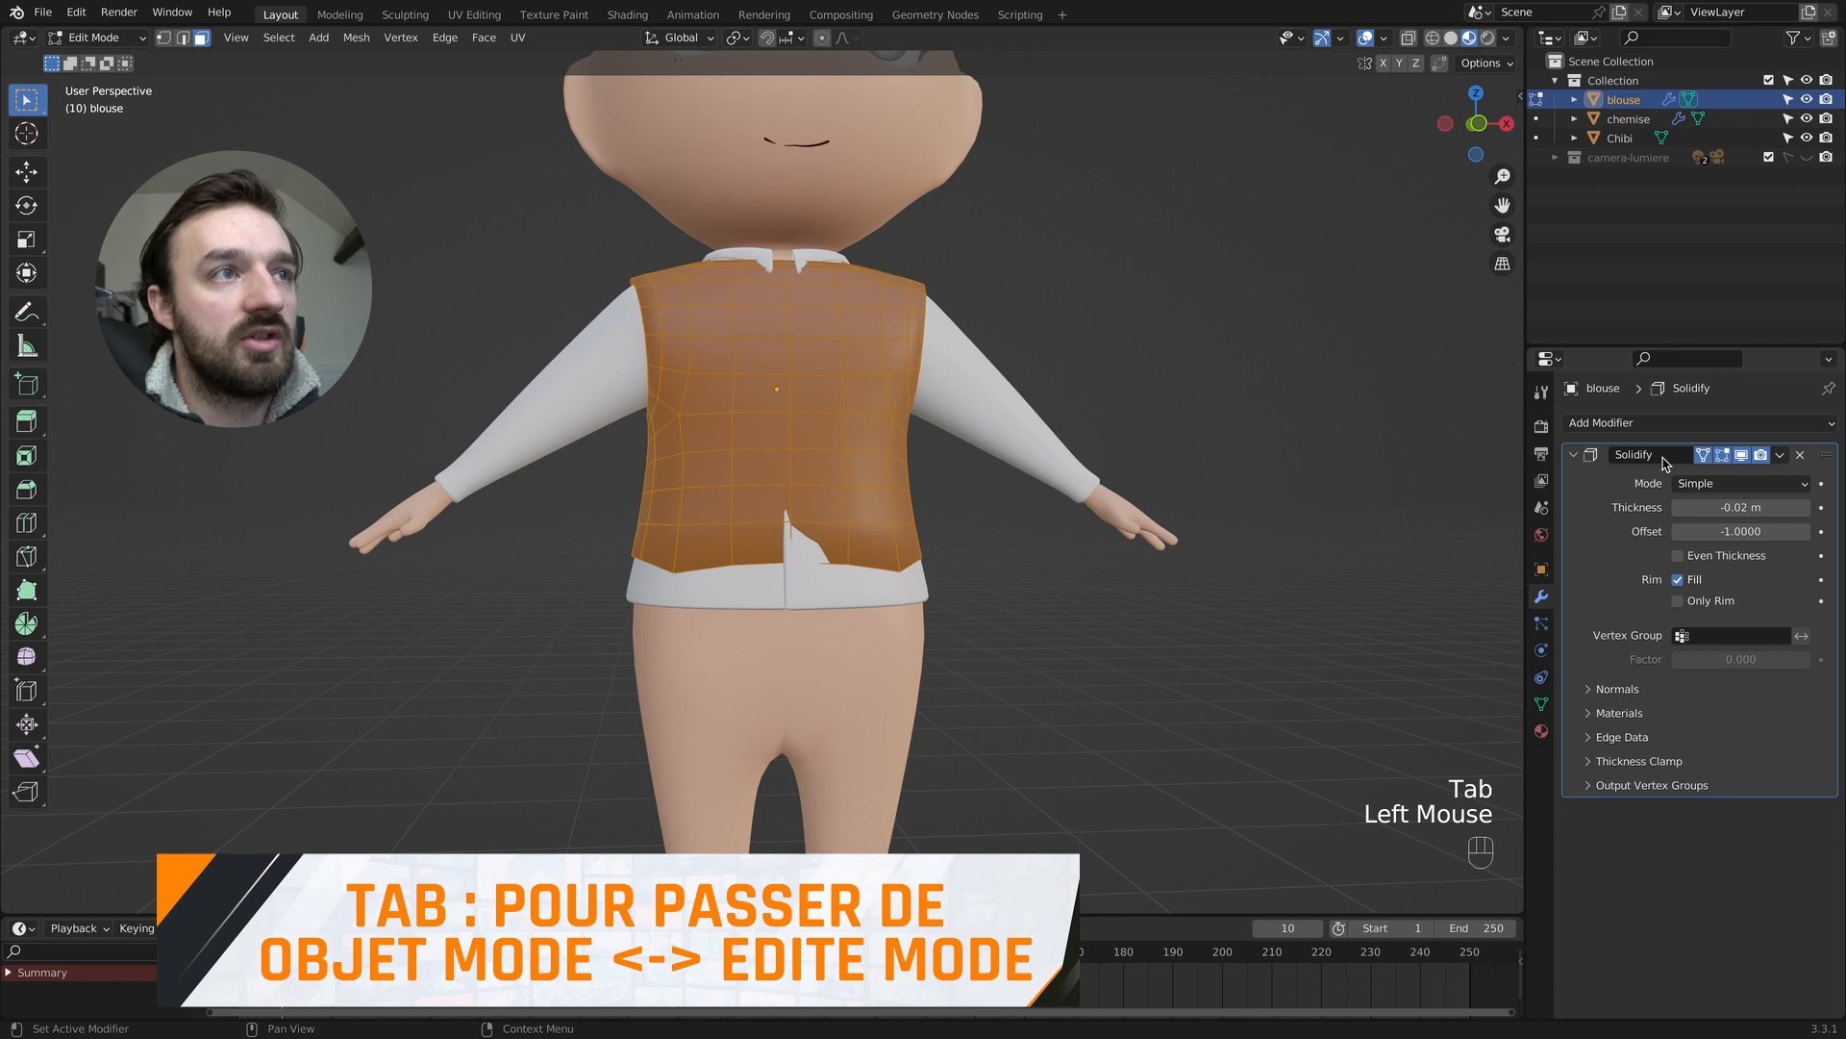
key(2)
click(791, 597)
alt+shift+click(717, 567)
alt+shift+click(894, 571)
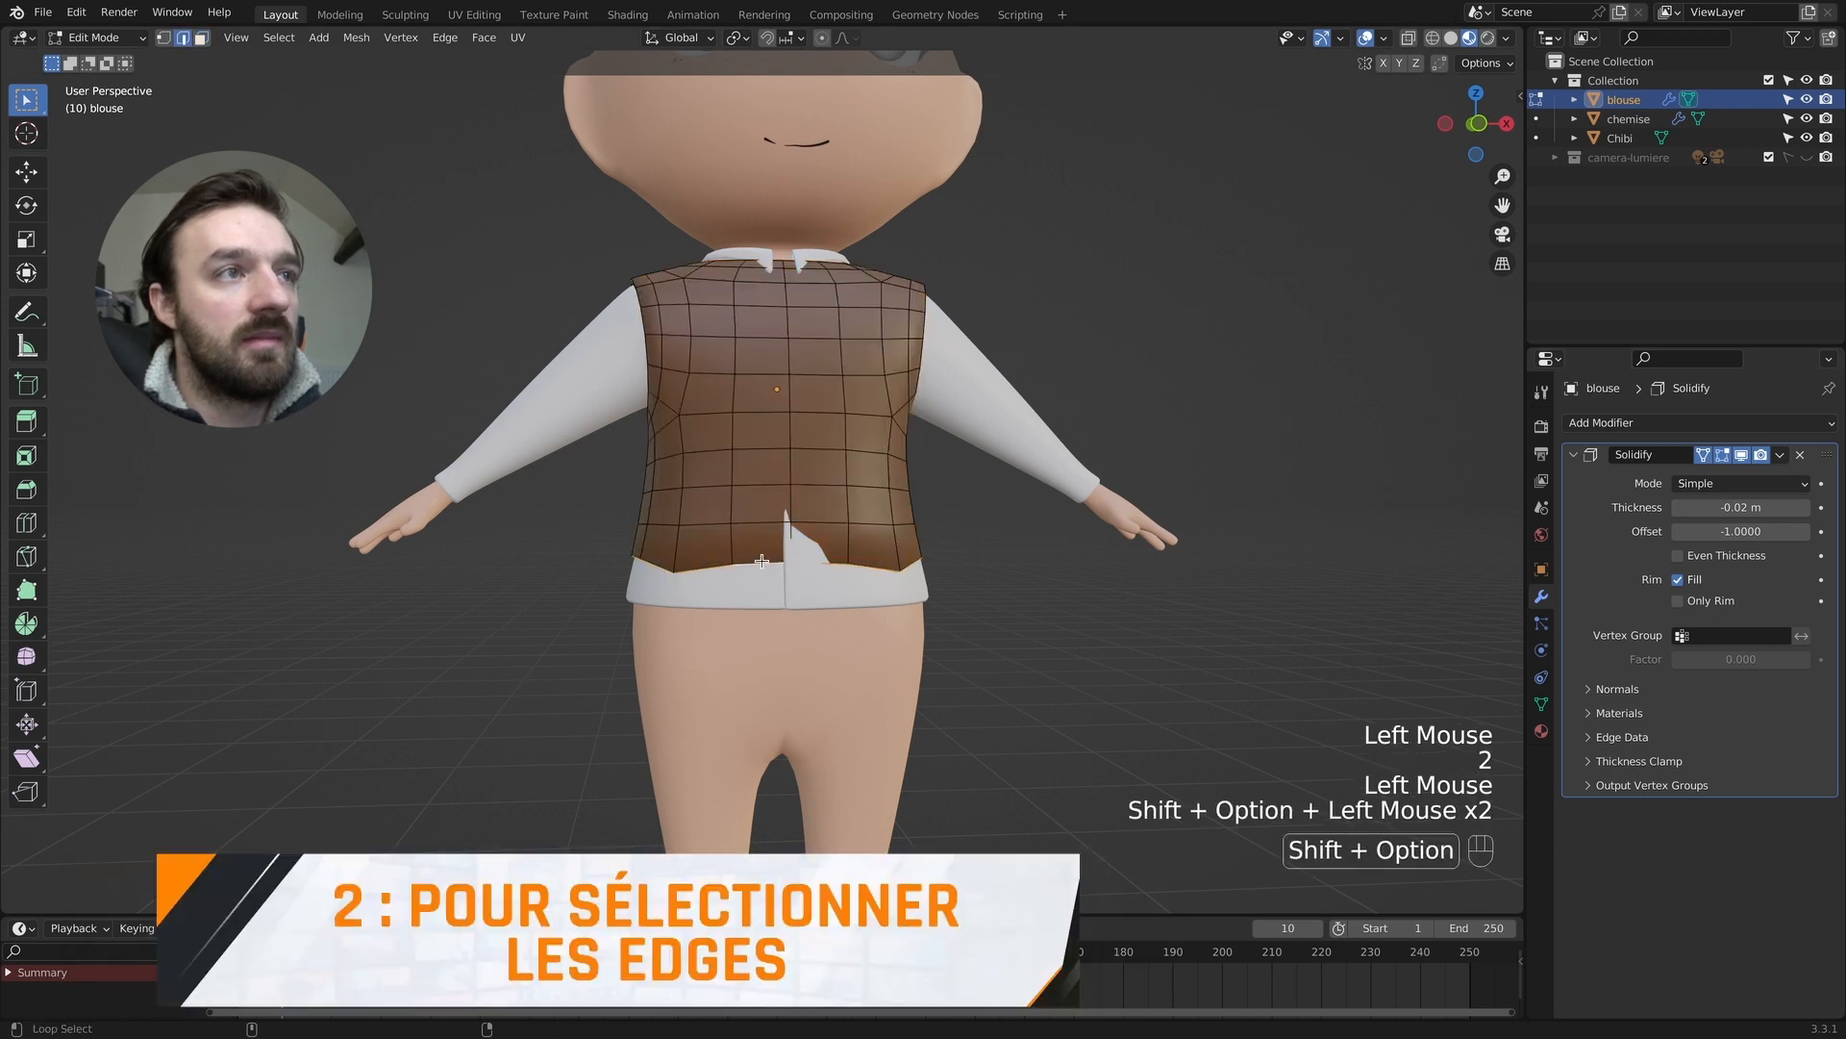
key(s)
key(z)
key(KP_0)
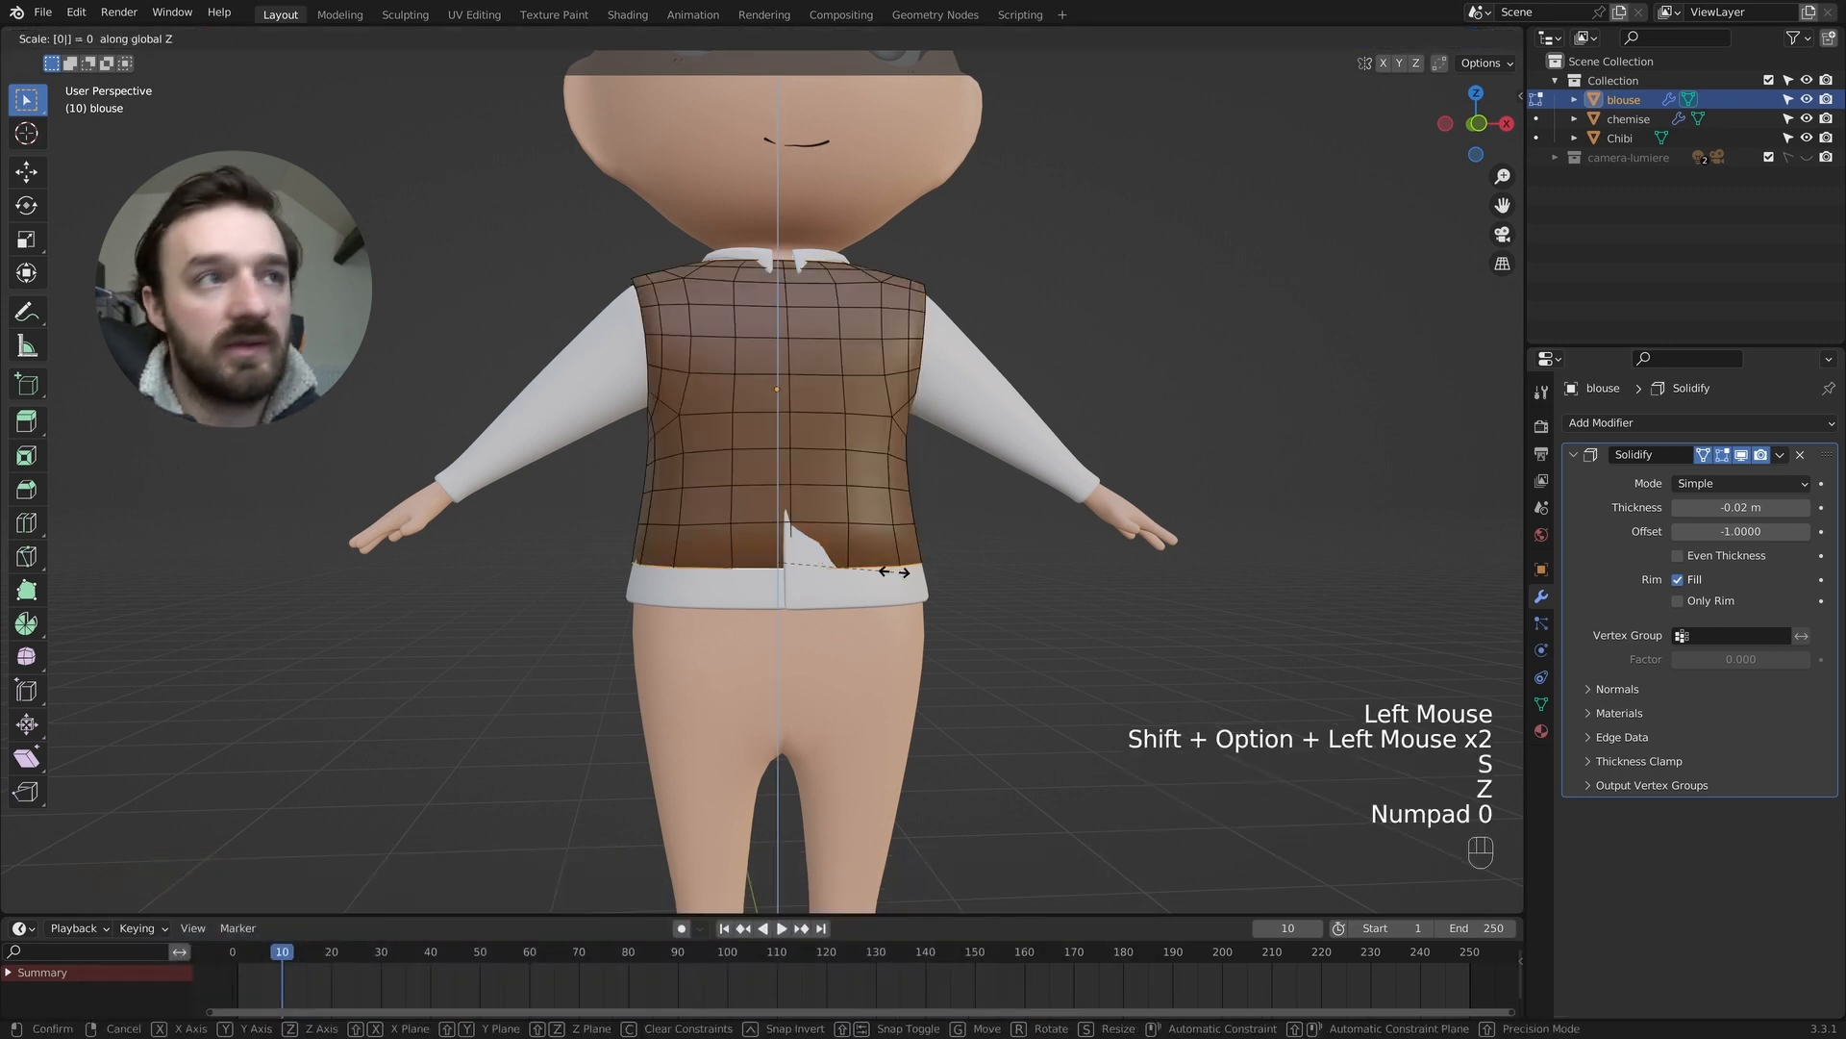
key(KP_Enter)
Widen the blouse's bottom edge loop slightly and scale the edge loop just above it by about 1.048.
key(s)
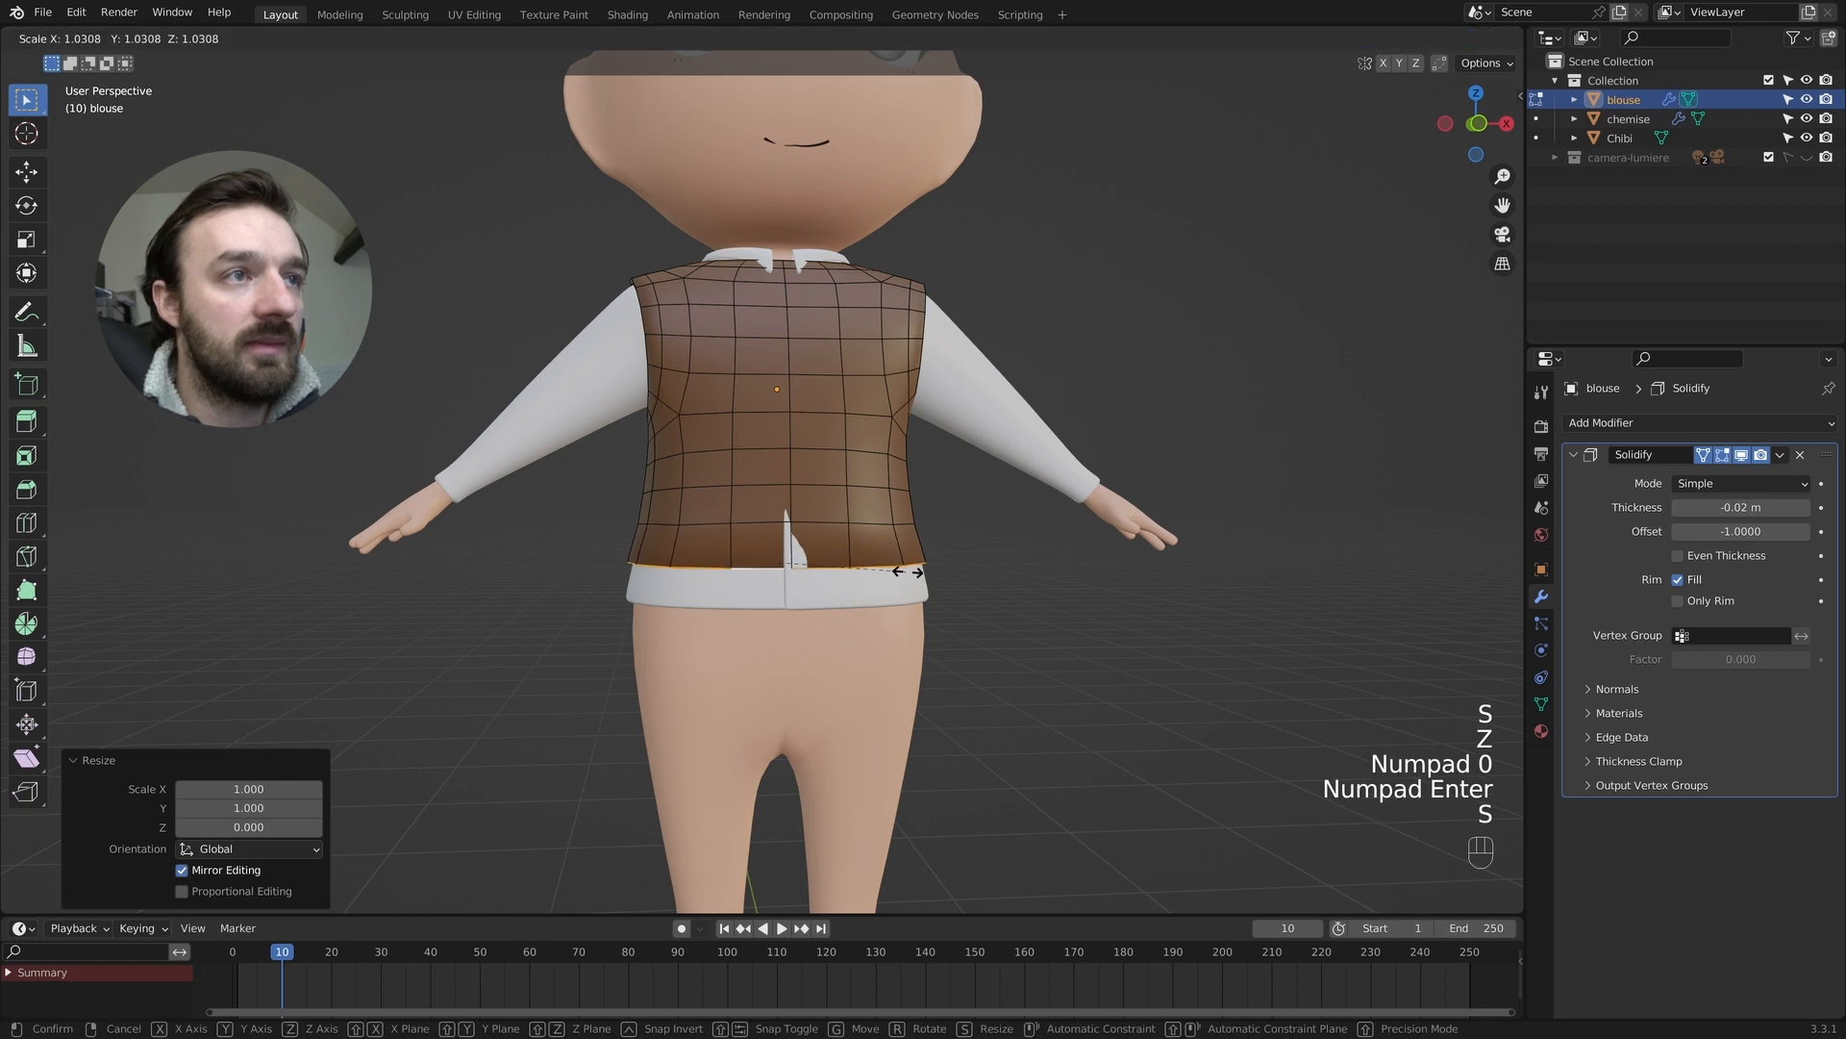
click(909, 571)
click(839, 527)
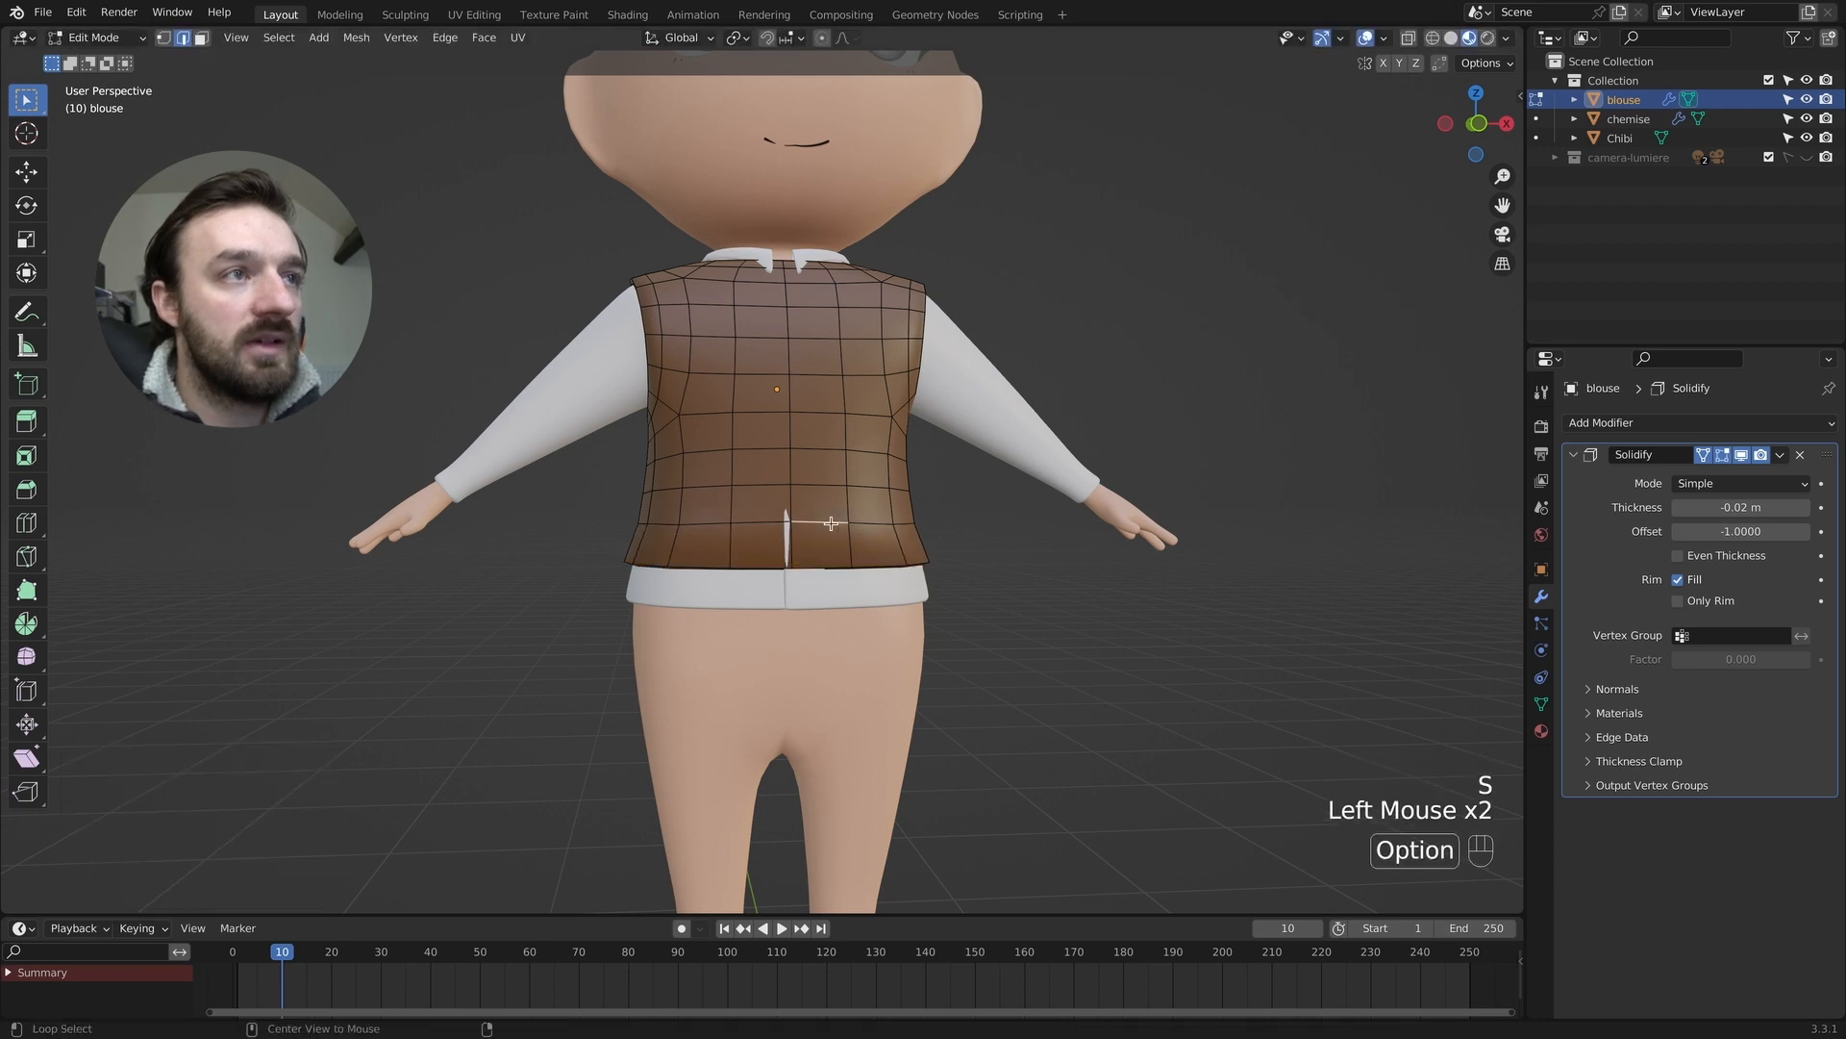
alt+shift+click(856, 524)
alt+shift+click(856, 524)
key(s)
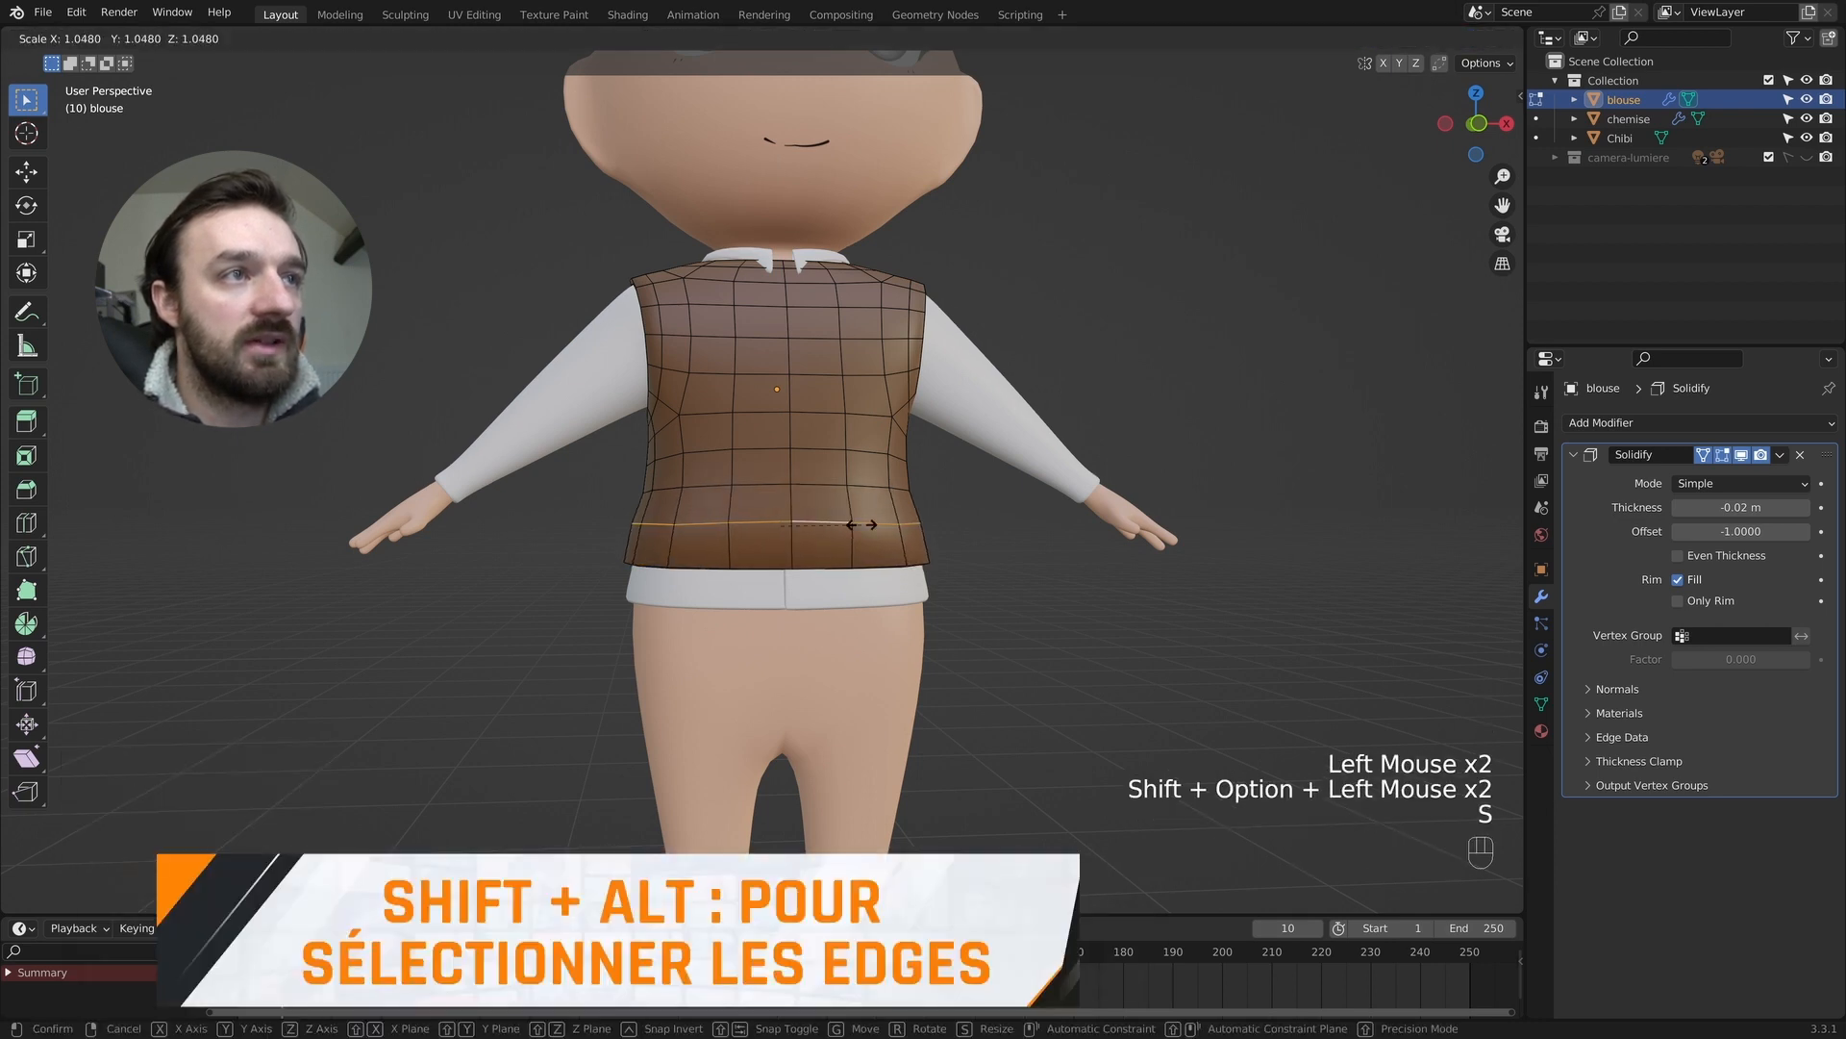
click(861, 524)
Bevel the vertical center edge line on the blouse's front into a narrow strip with two segments.
scroll(861, 524, left, 15)
scroll(860, 524, left, 5)
scroll(861, 524, right, 20)
scroll(860, 524, left, 6)
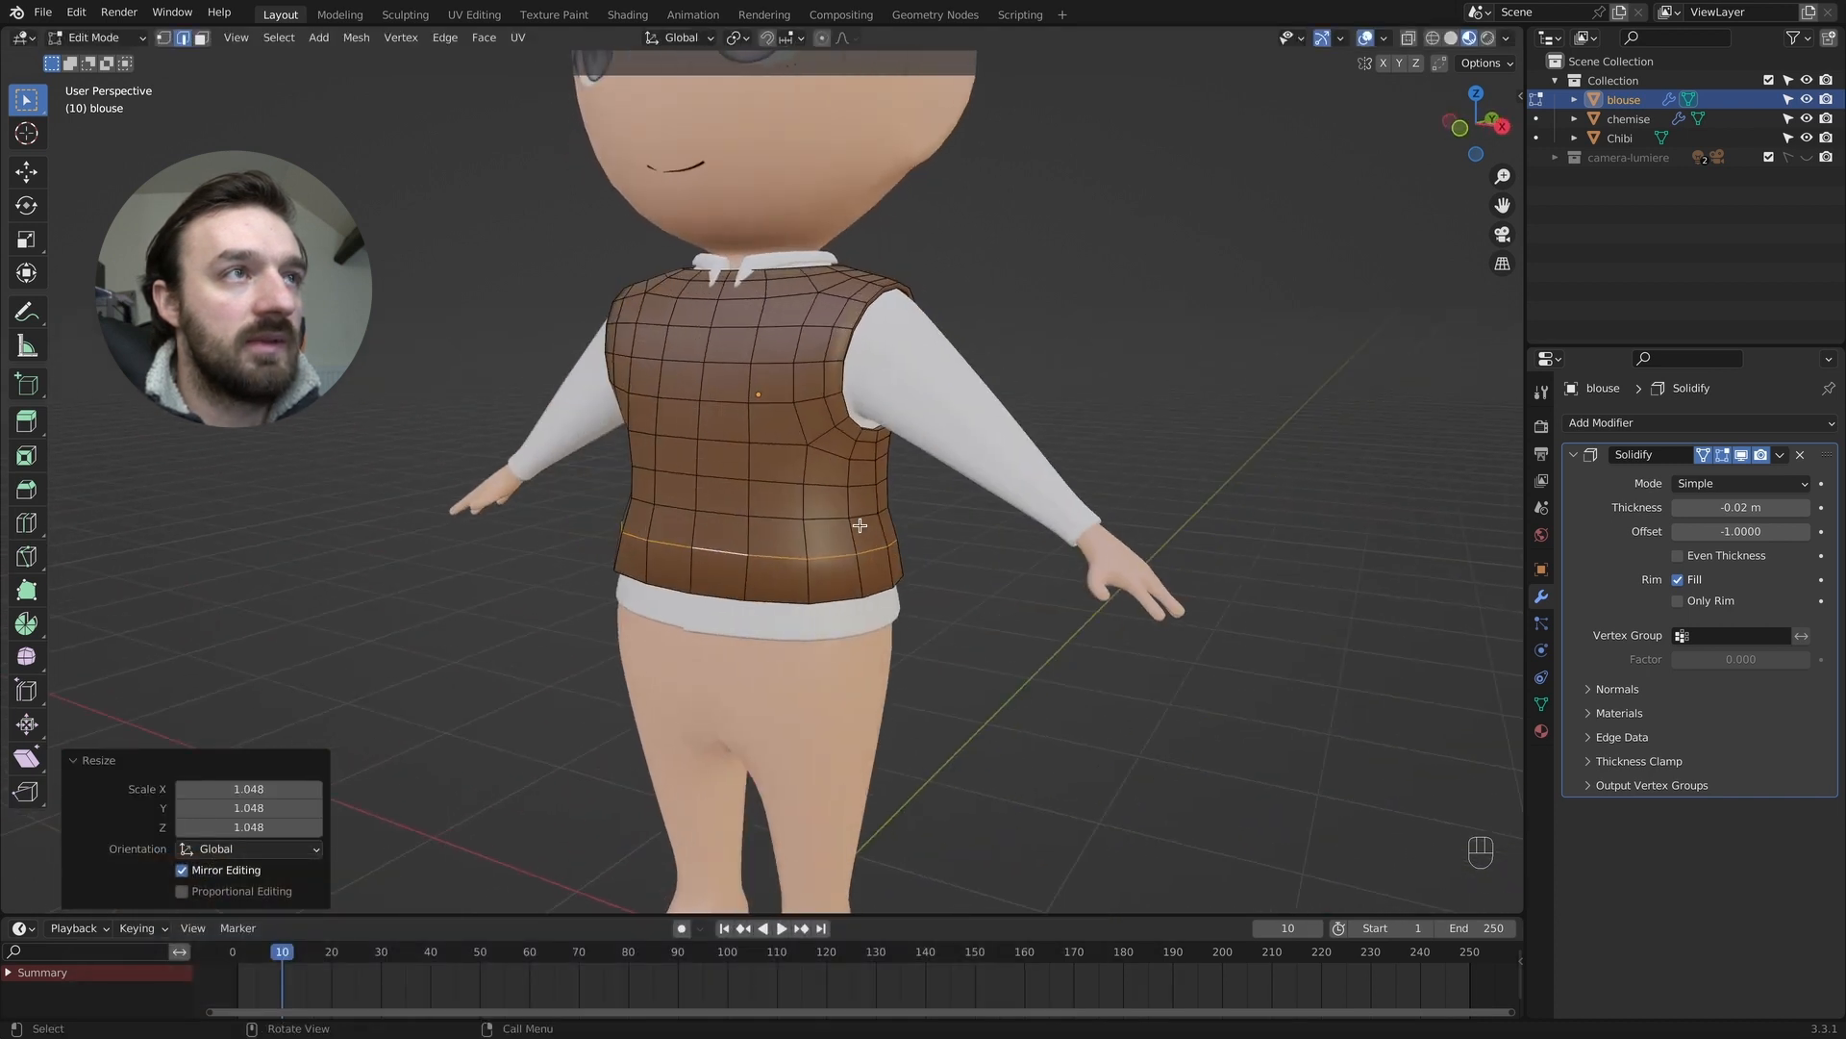
scroll(860, 525, left, 5)
click(745, 342)
alt+shift+double_click(750, 344)
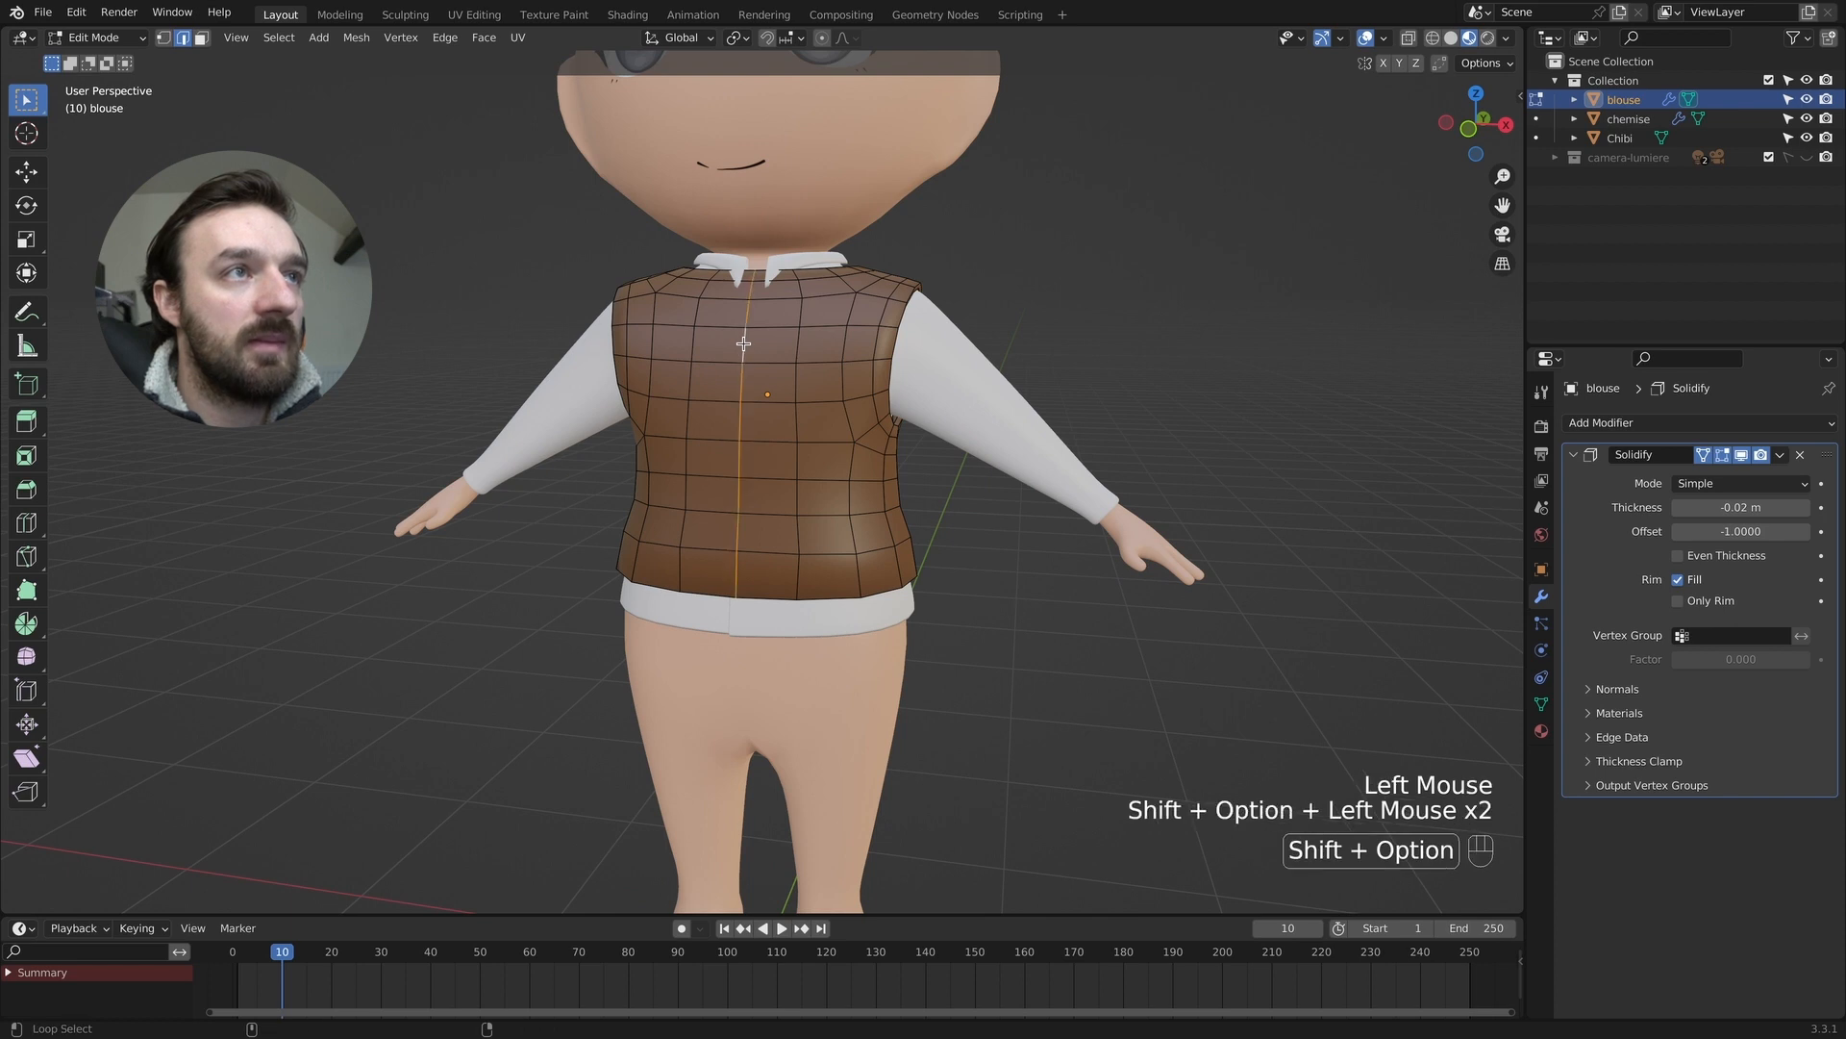
key(super+b)
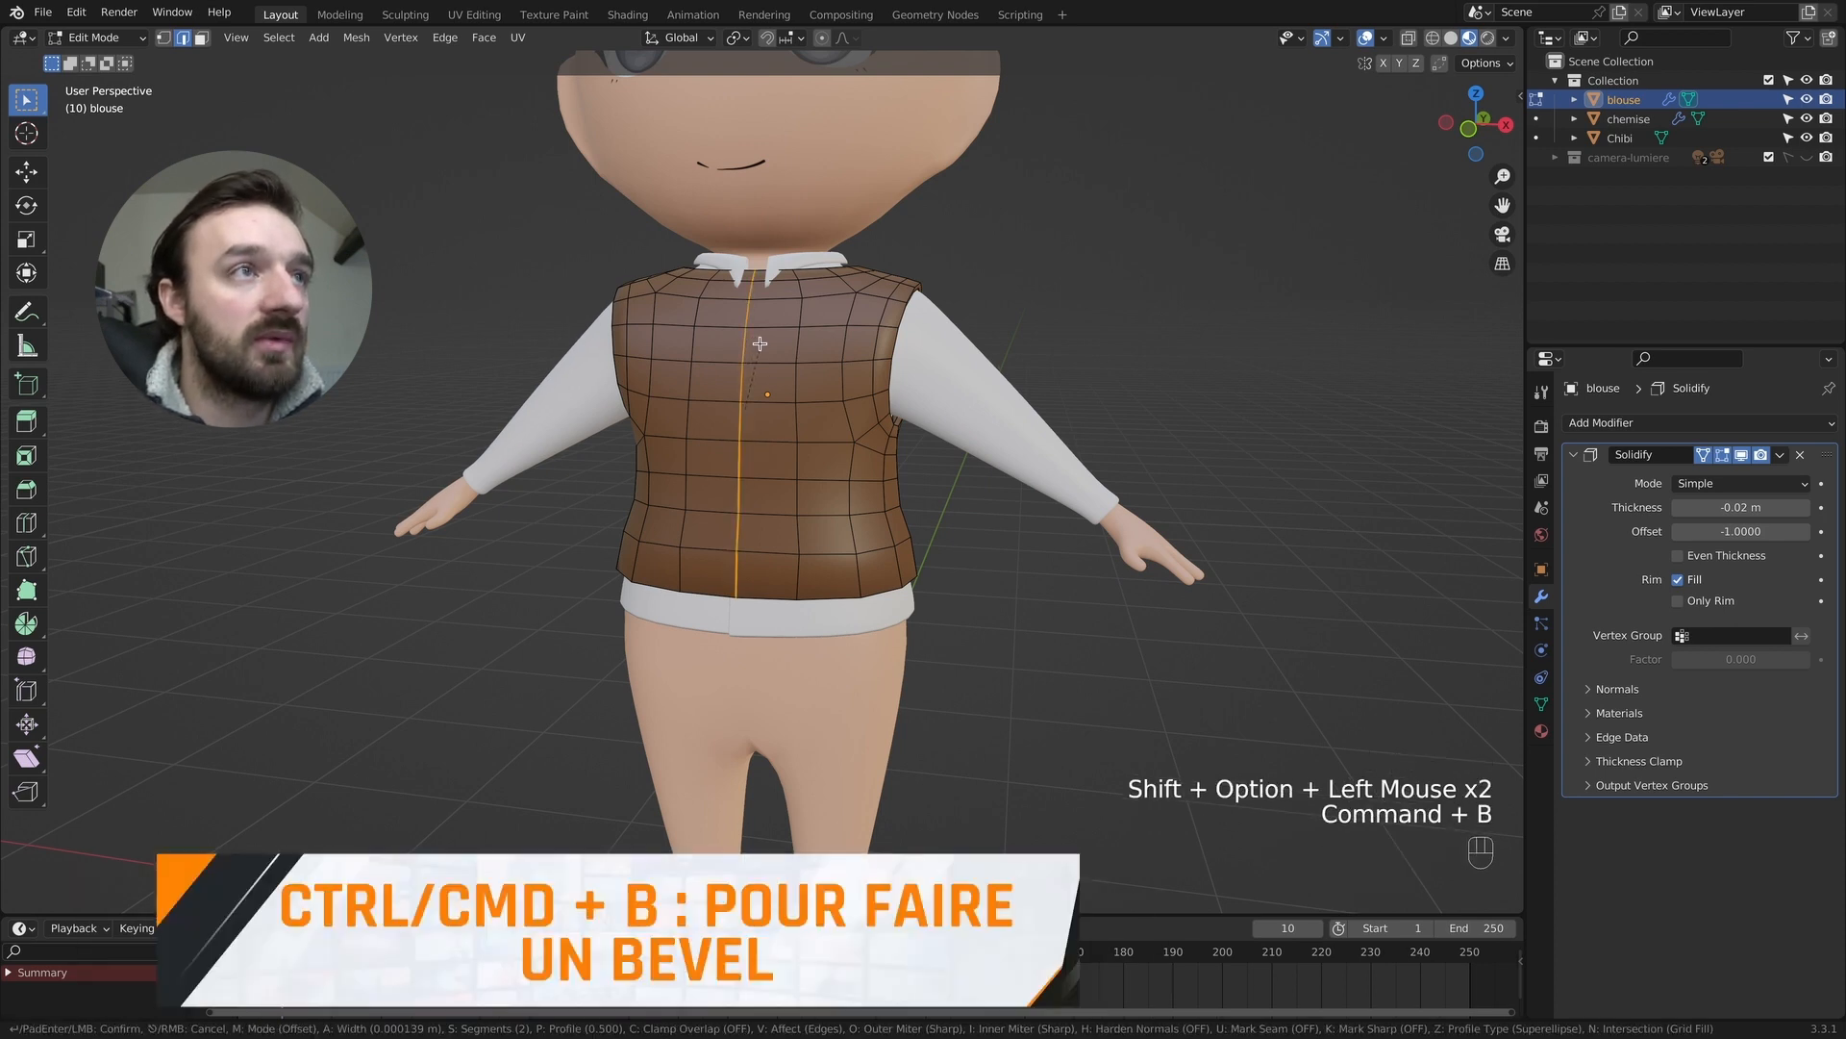
click(748, 343)
Delete the middle edge line of the beveled strip to open the blouse along its front, and check it in Object Mode.
double_click(744, 344)
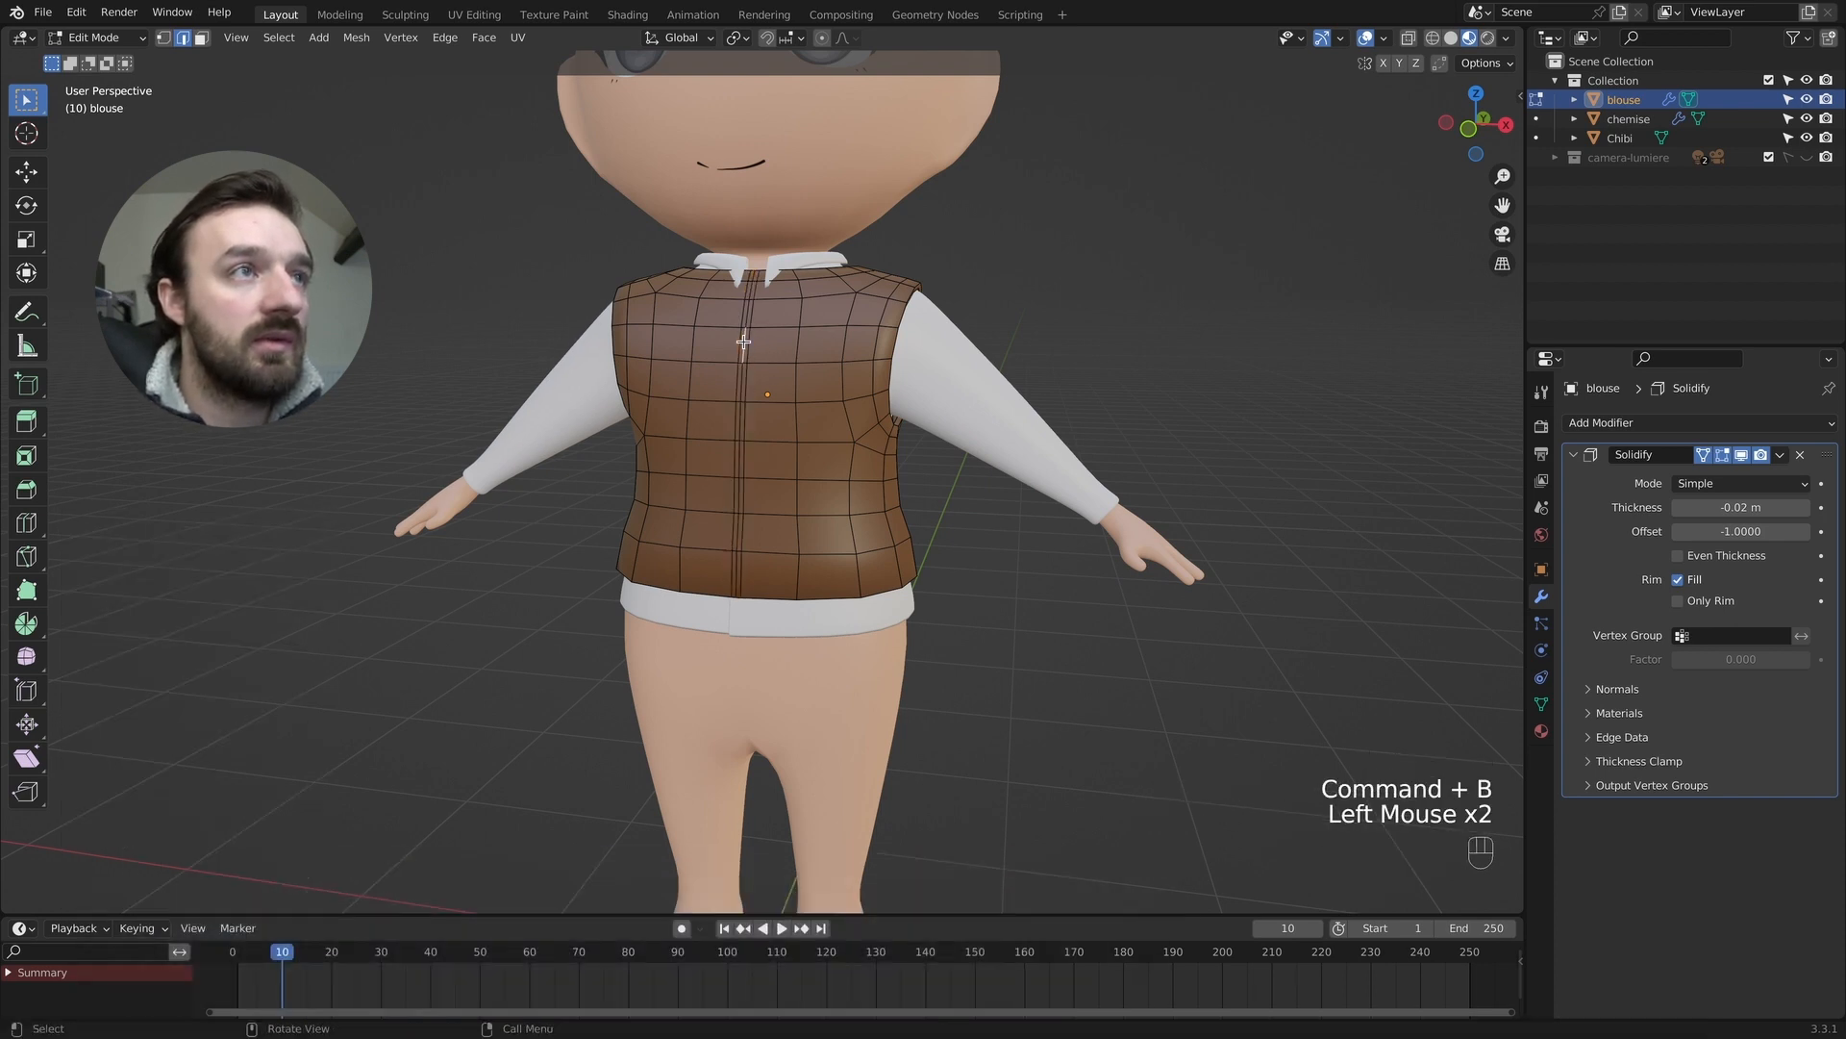
alt+shift+double_click(743, 344)
alt+shift+double_click(743, 343)
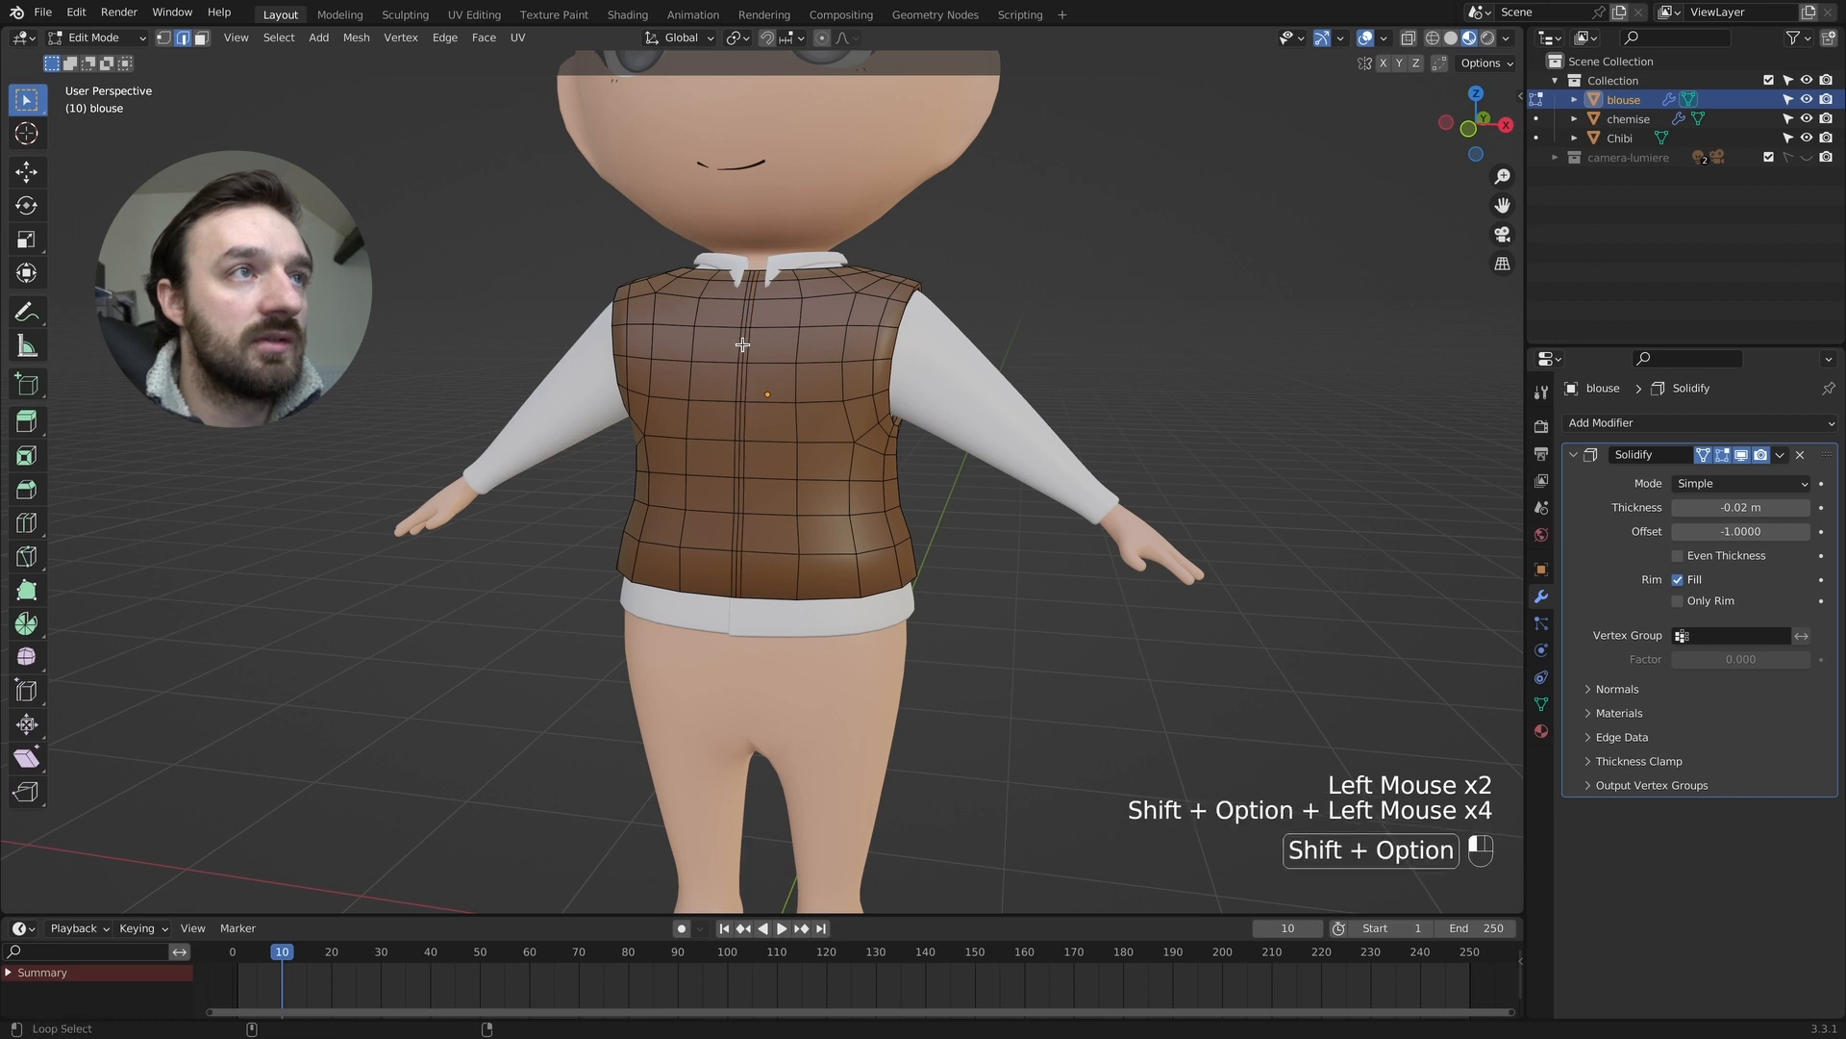
key(x)
click(743, 343)
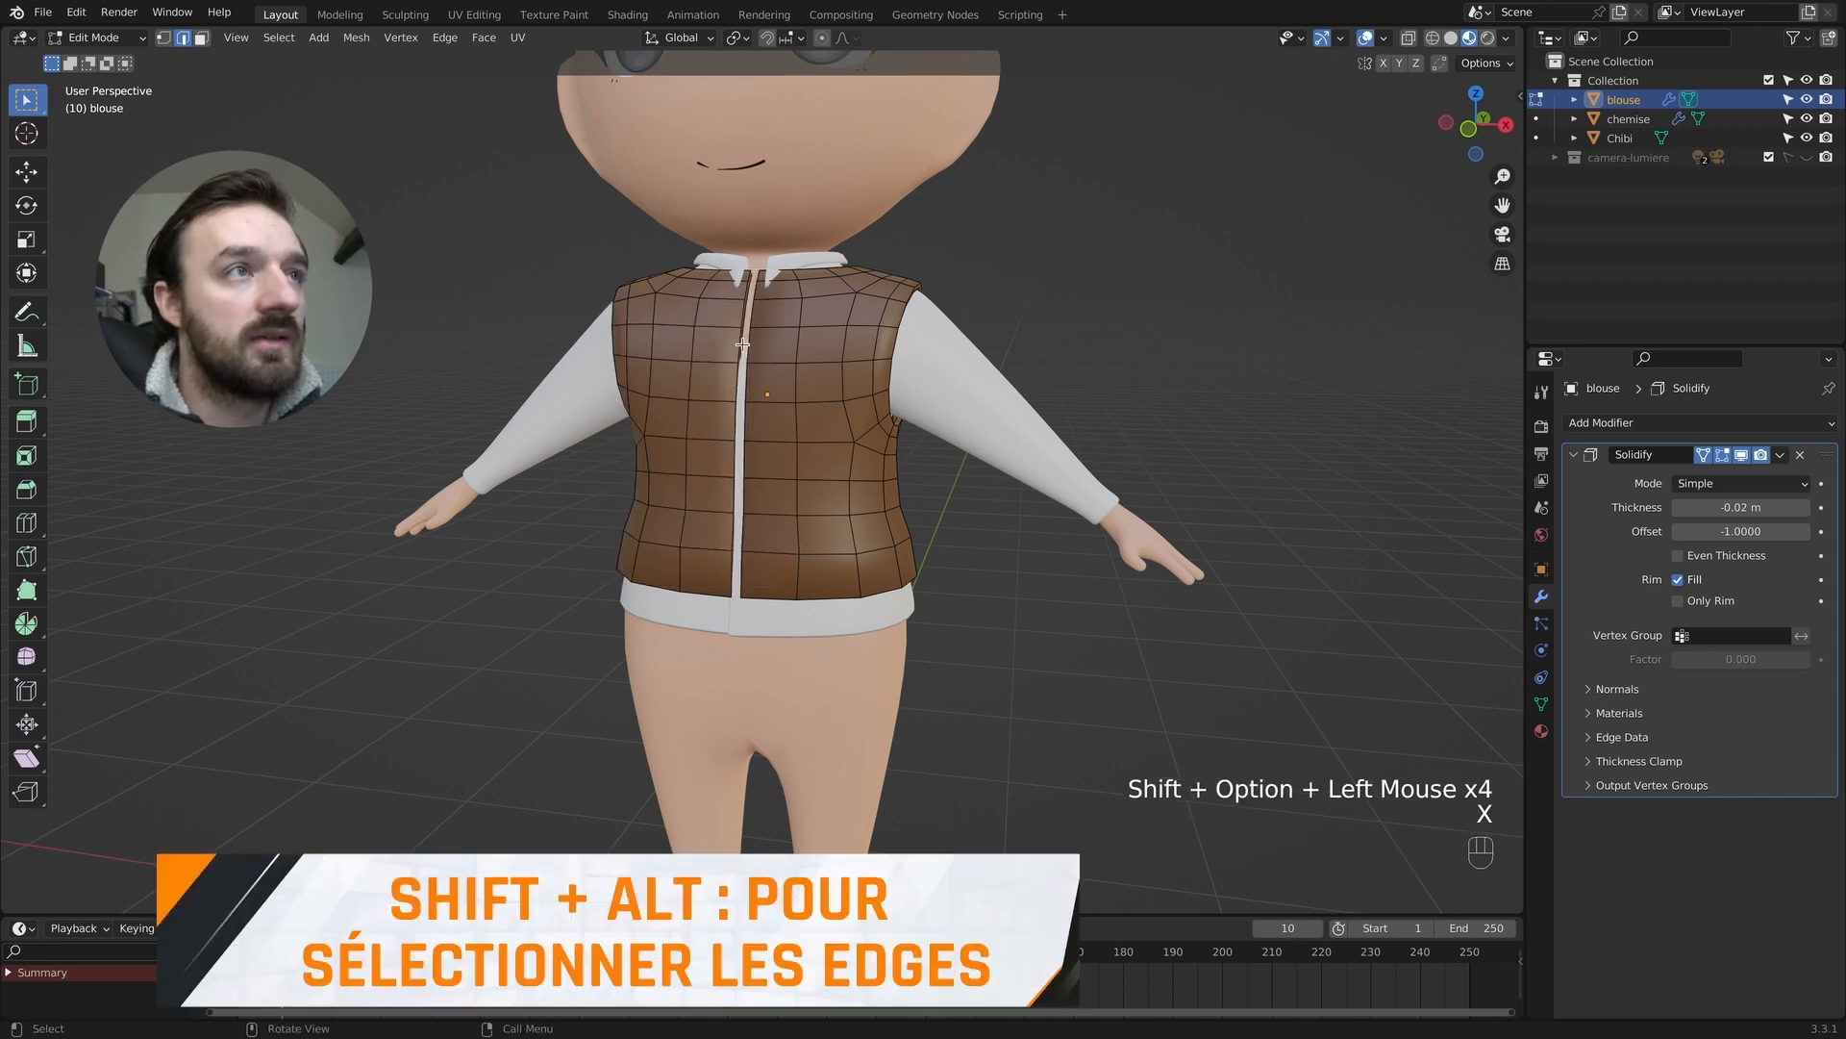
middle_drag(743, 344, 804, 507)
key(Tab)
key(Tab)
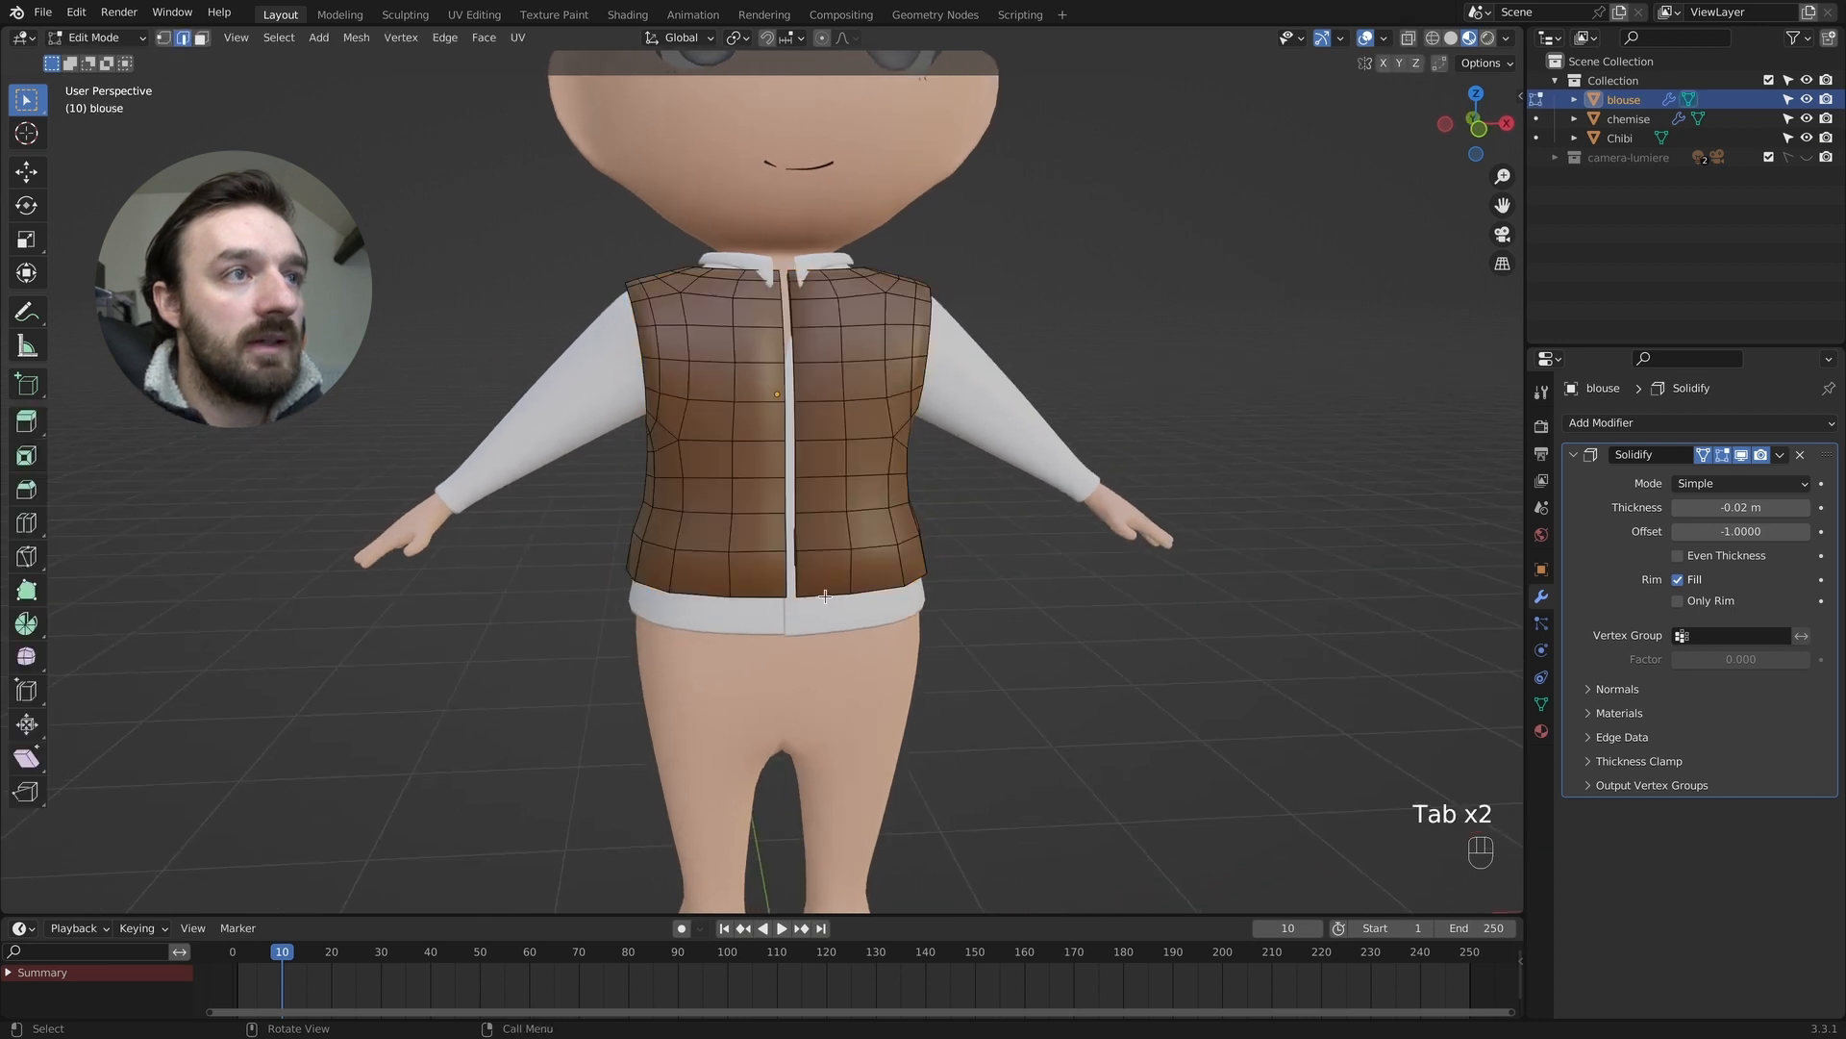
Extrude the blouse's bottom edge loop down about 0.144 m and scale the new edge by about 1.082.
click(825, 596)
alt+shift+click(891, 591)
mouse_move(893, 594)
middle_down()
mouse_move(914, 588)
mouse_move(890, 584)
middle_up()
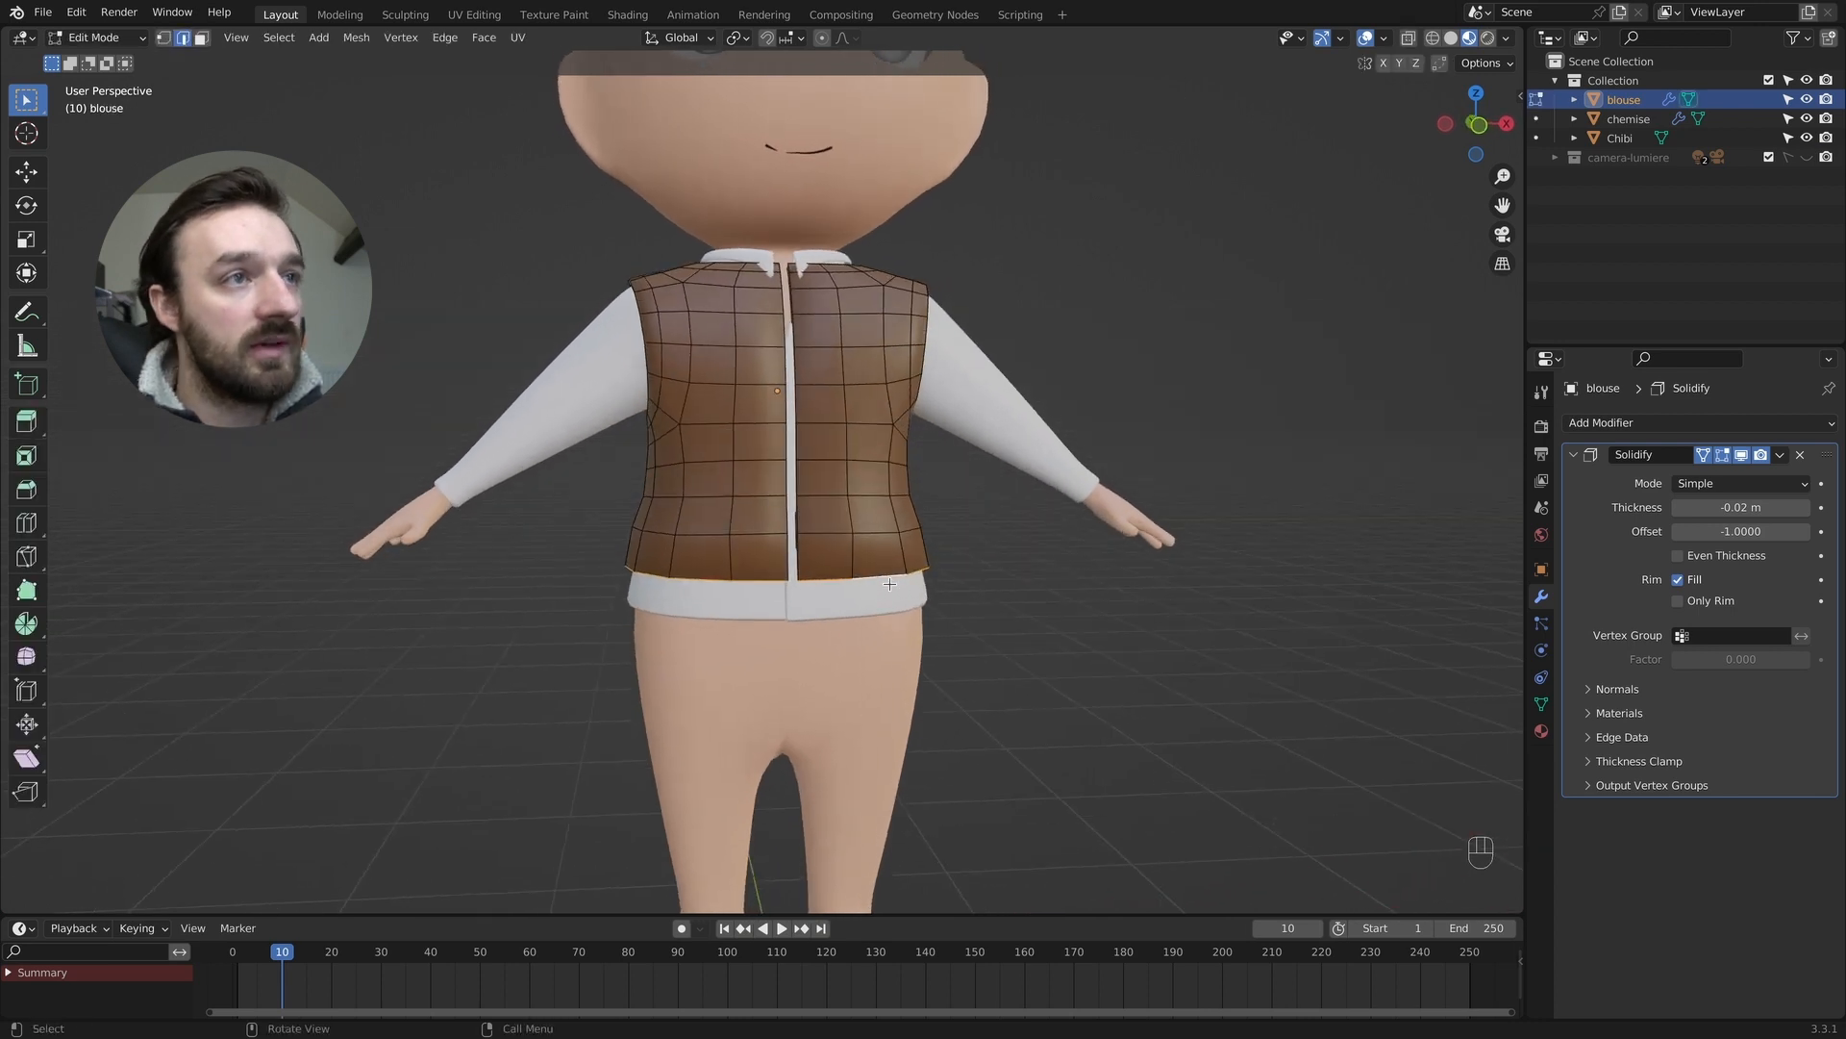
key(e)
click(899, 620)
key(s)
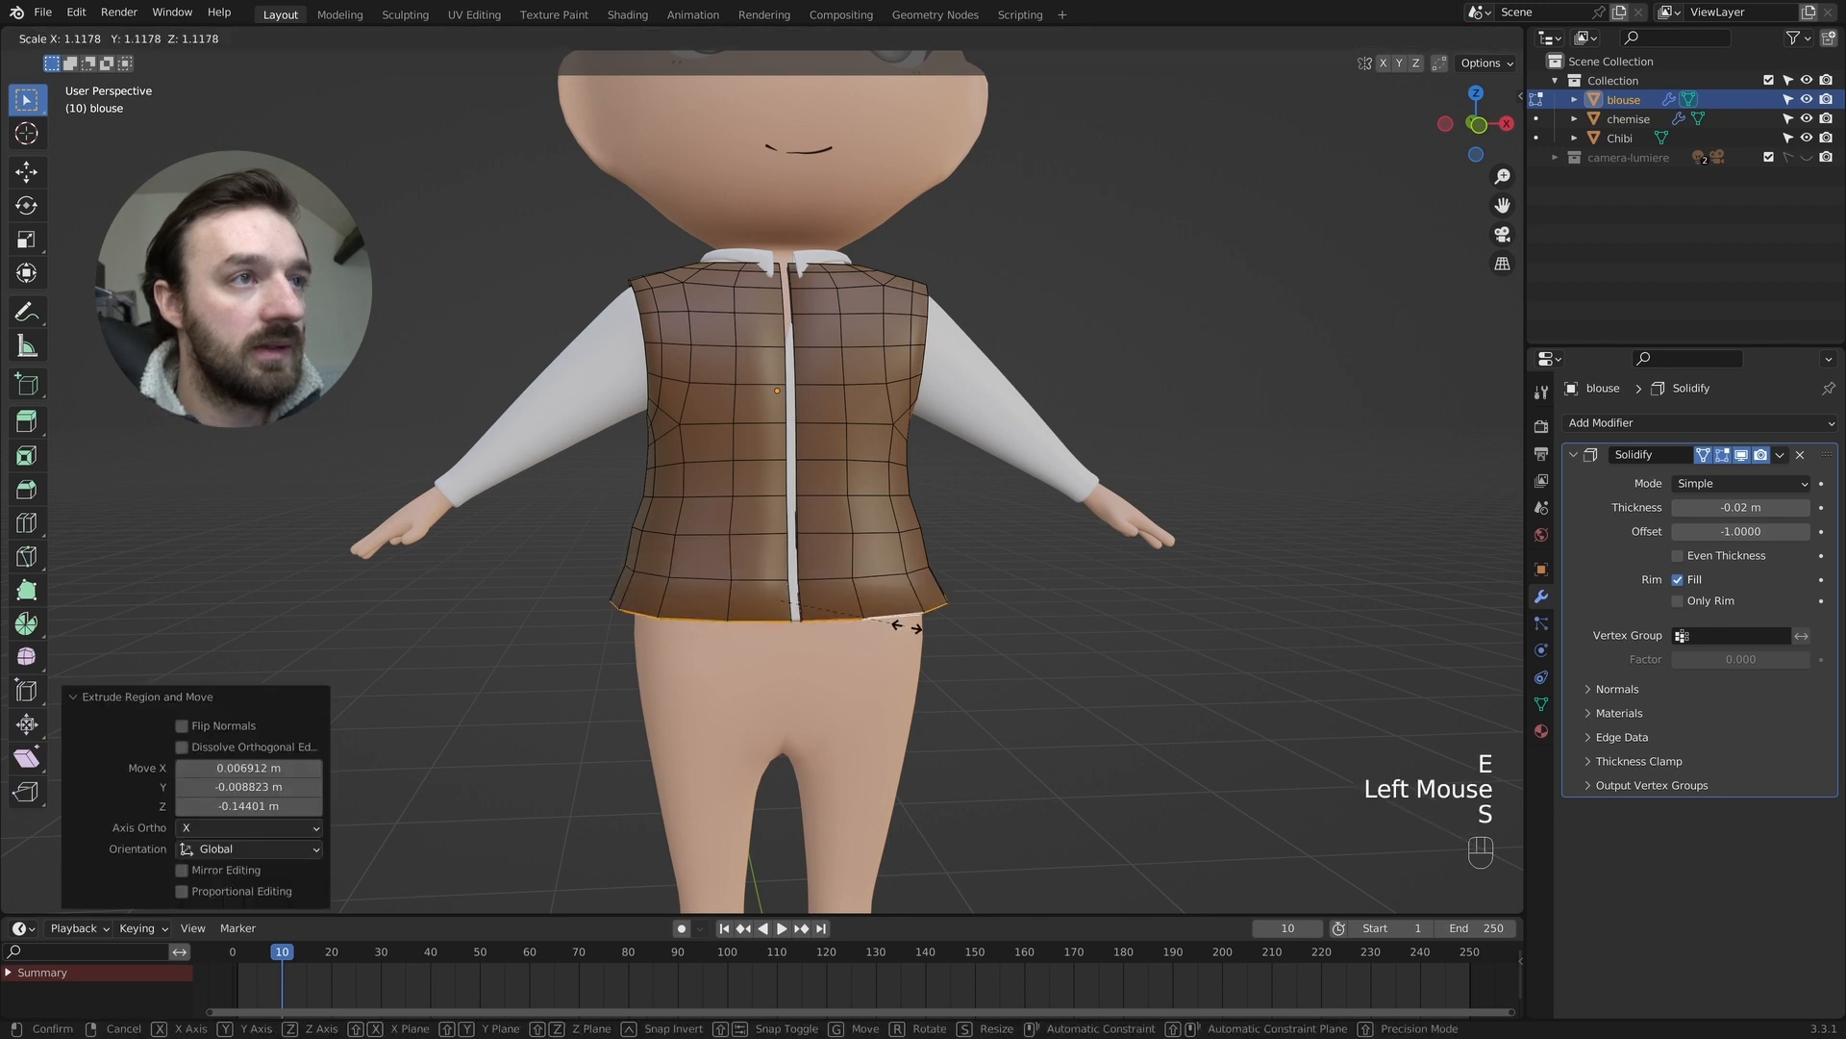
click(900, 628)
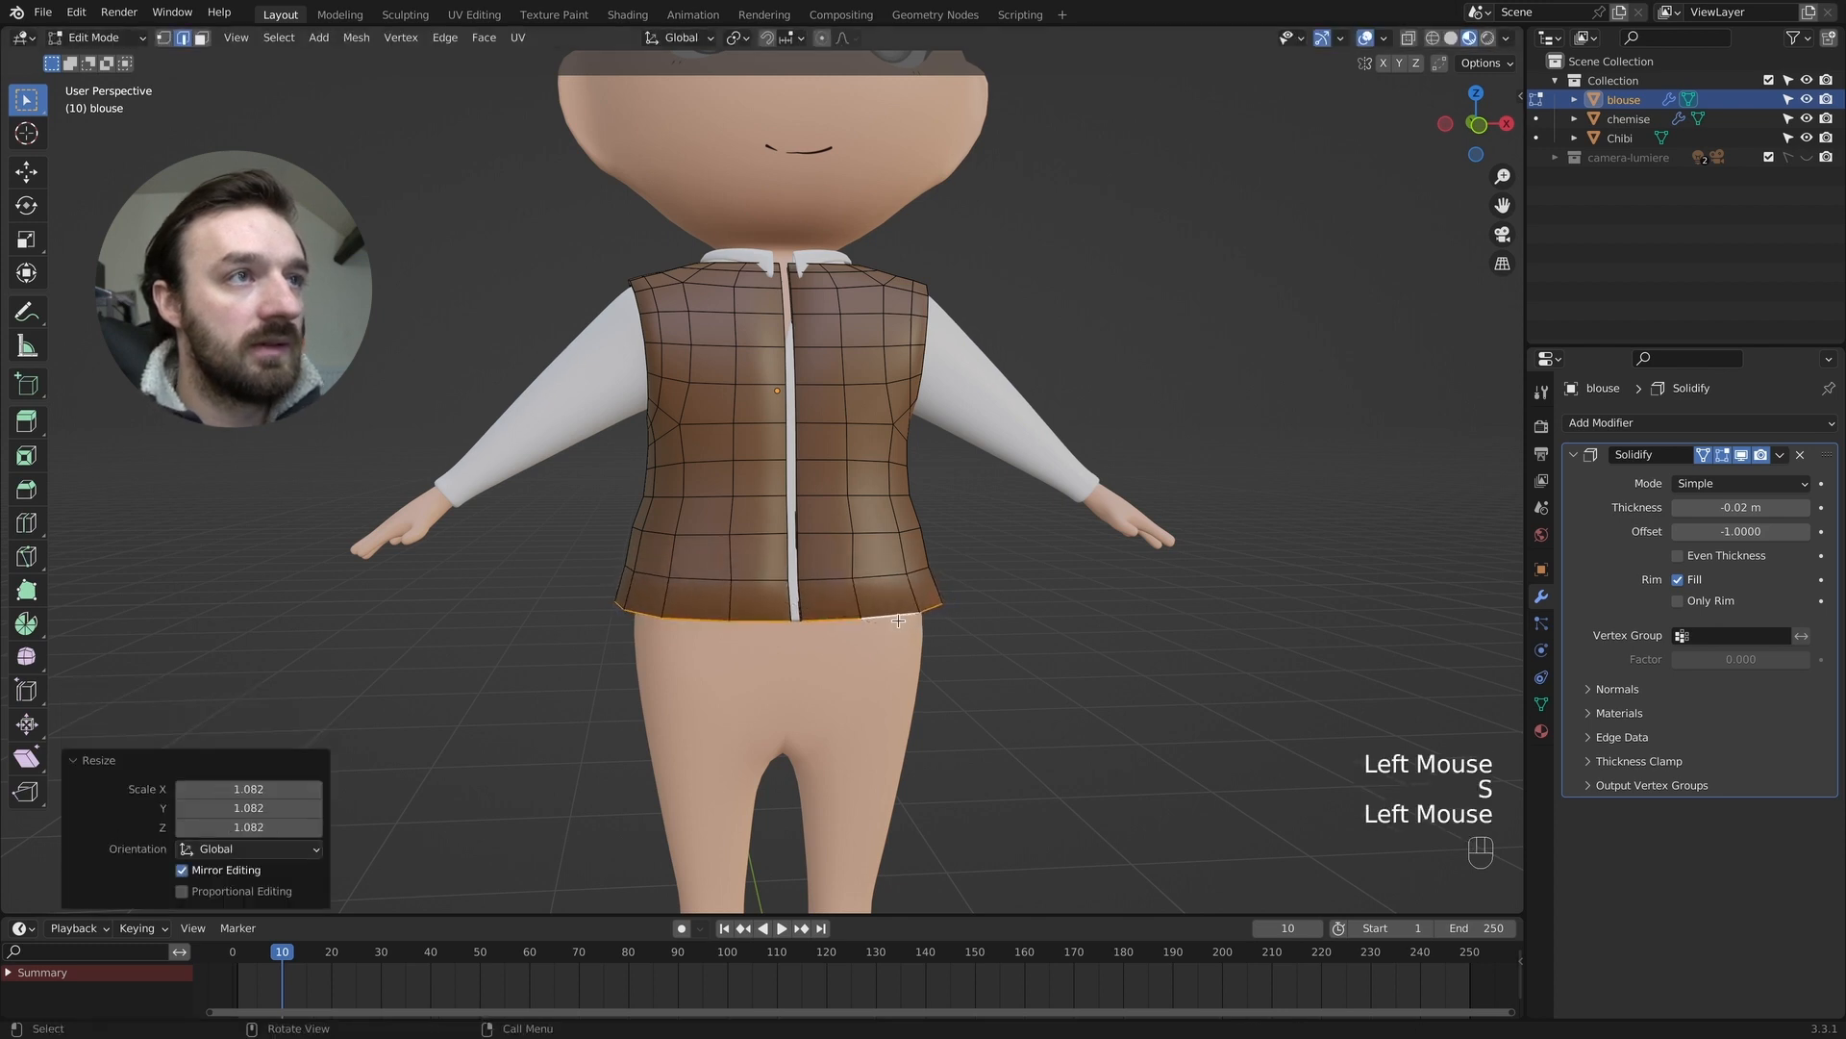
Extrude the blouse's bottom edge loop down about 0.366 m, then clear the selection and check the lengthened front.
key(e)
click(894, 718)
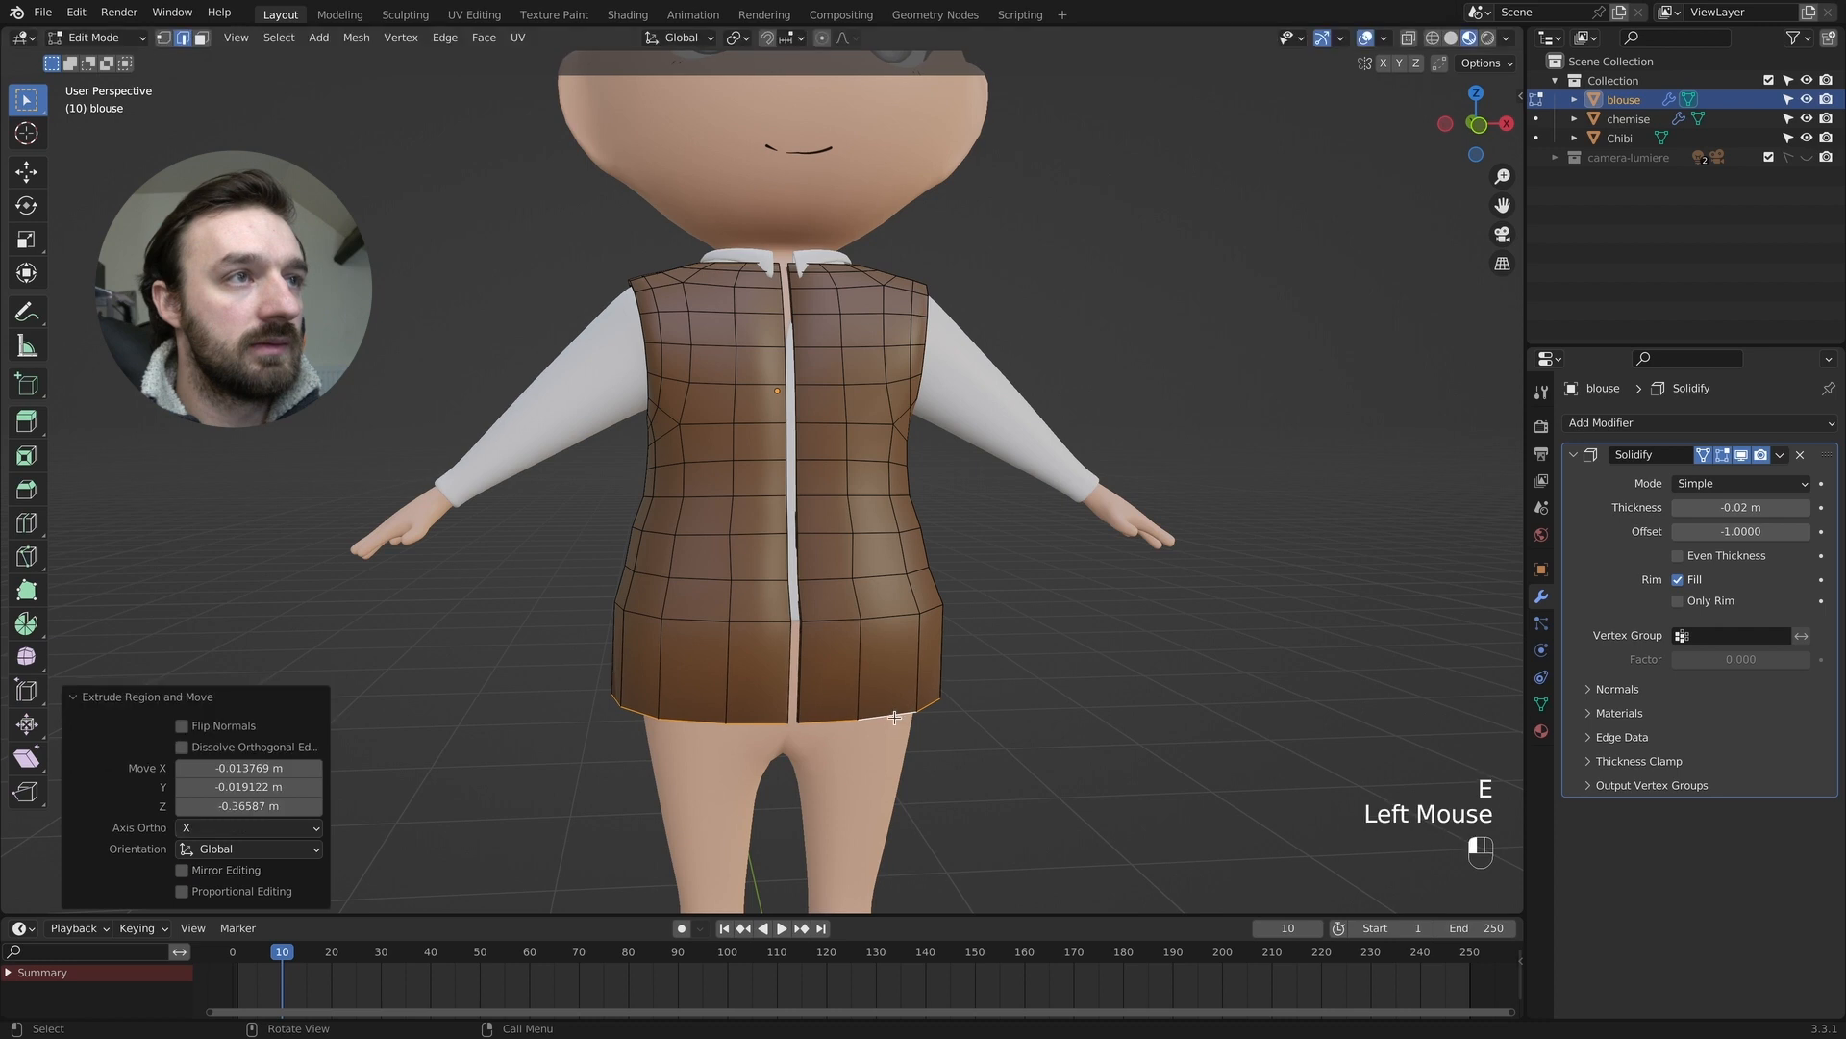
scroll(894, 712, down, 1)
middle_drag(895, 696, 940, 691)
key(1)
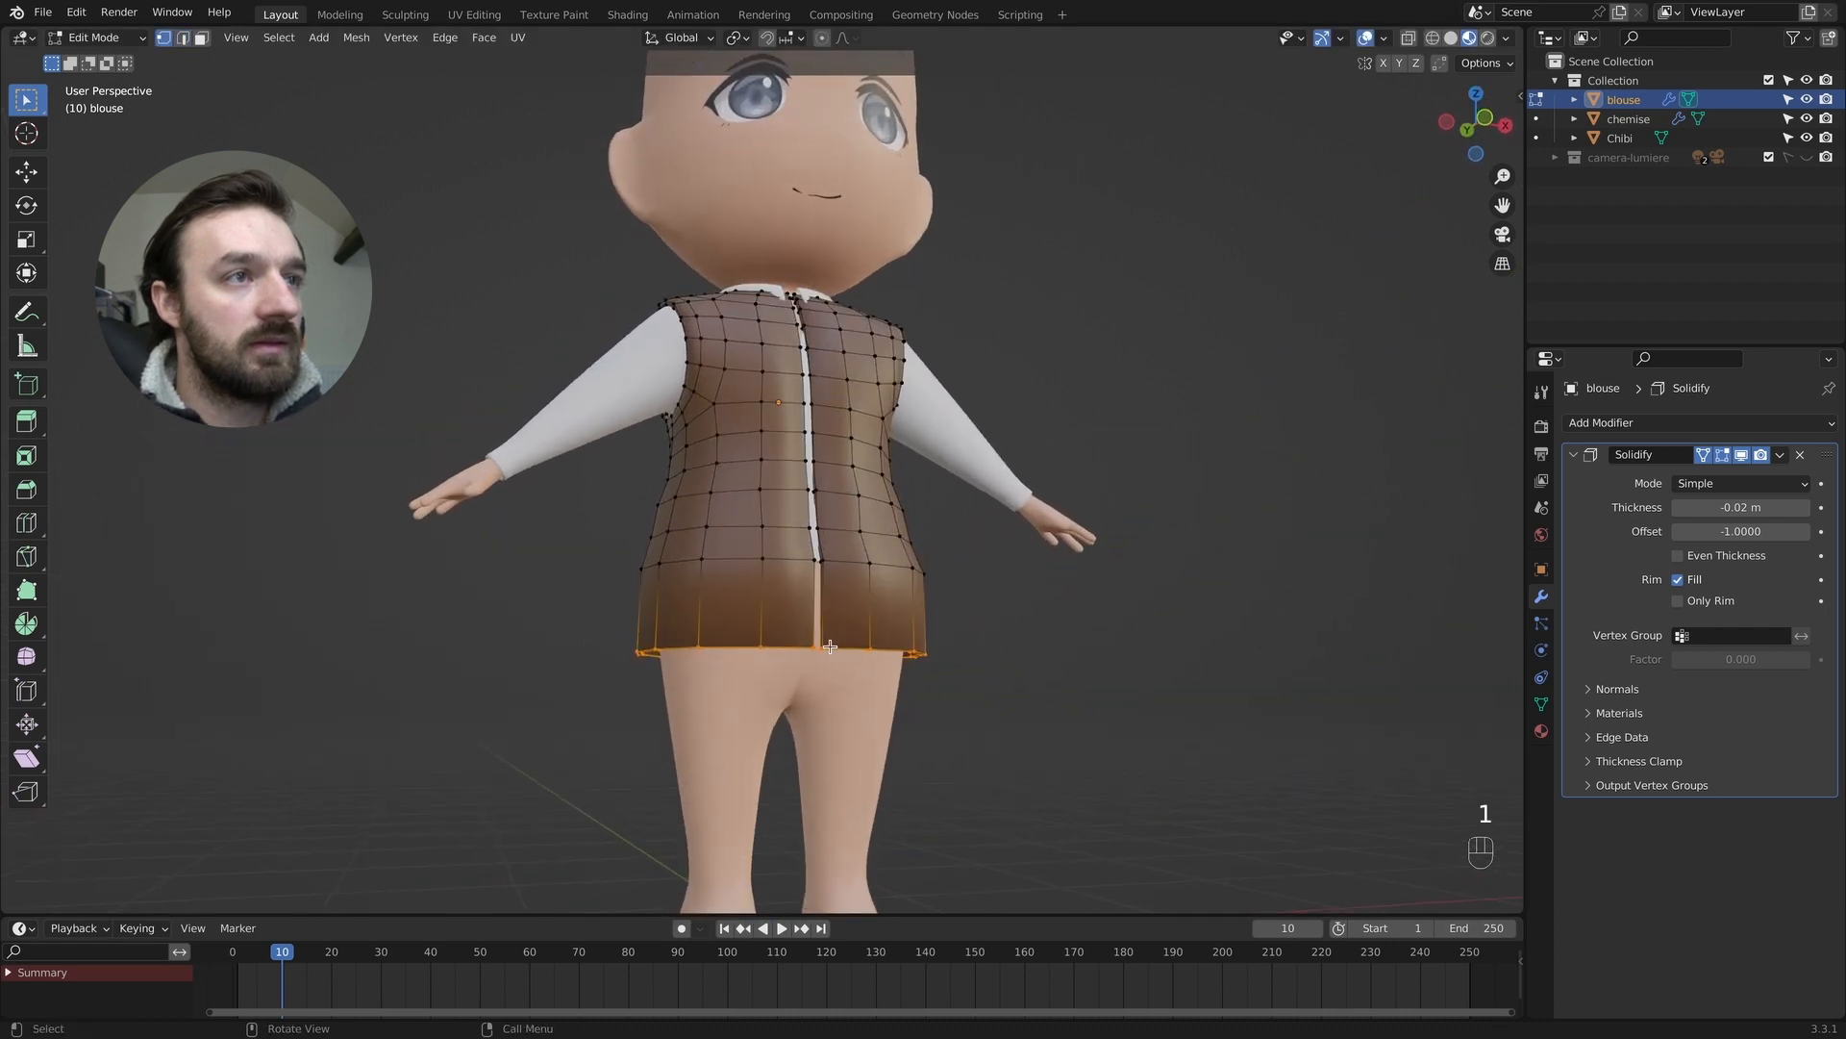
click(843, 642)
middle_drag(833, 558, 830, 495)
scroll(830, 495, right, 5)
shift+scroll(830, 495, up, 2)
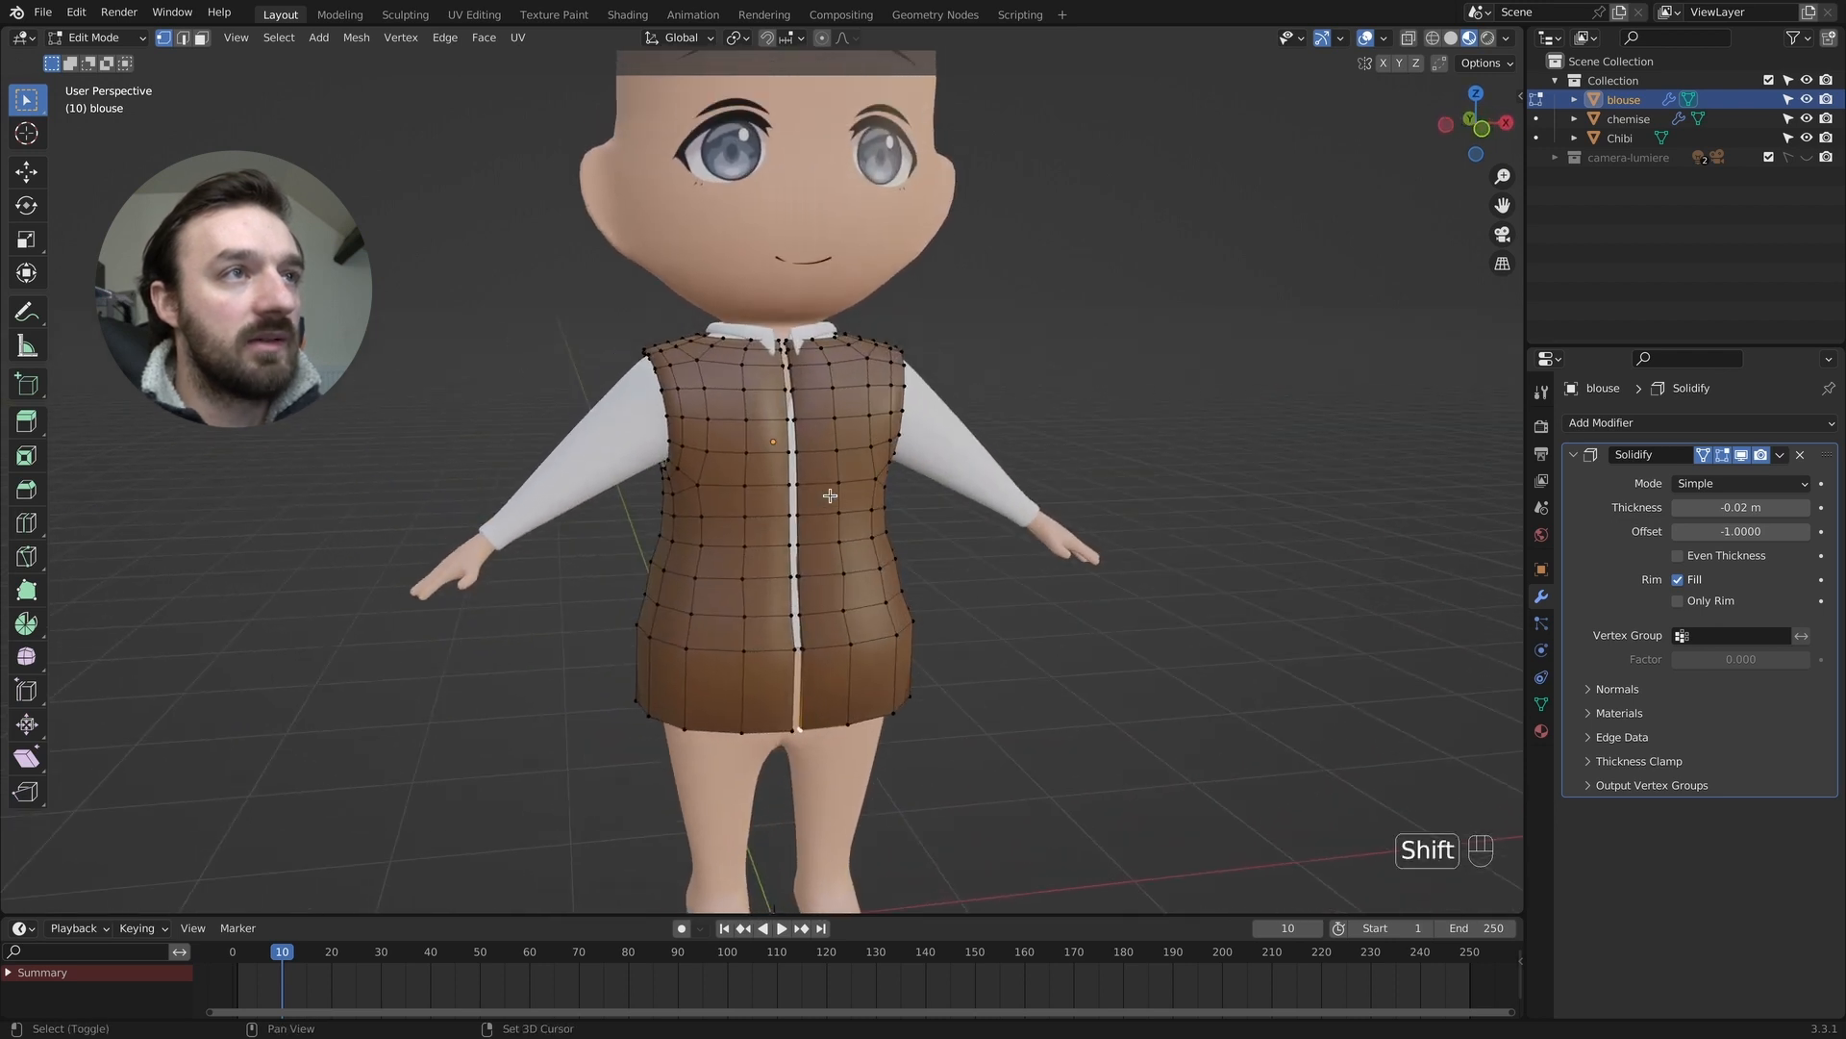
scroll(781, 341, left, 2)
Edge-slide the front opening's edge line on the character's left side outward by a factor of about 0.5.
key(2)
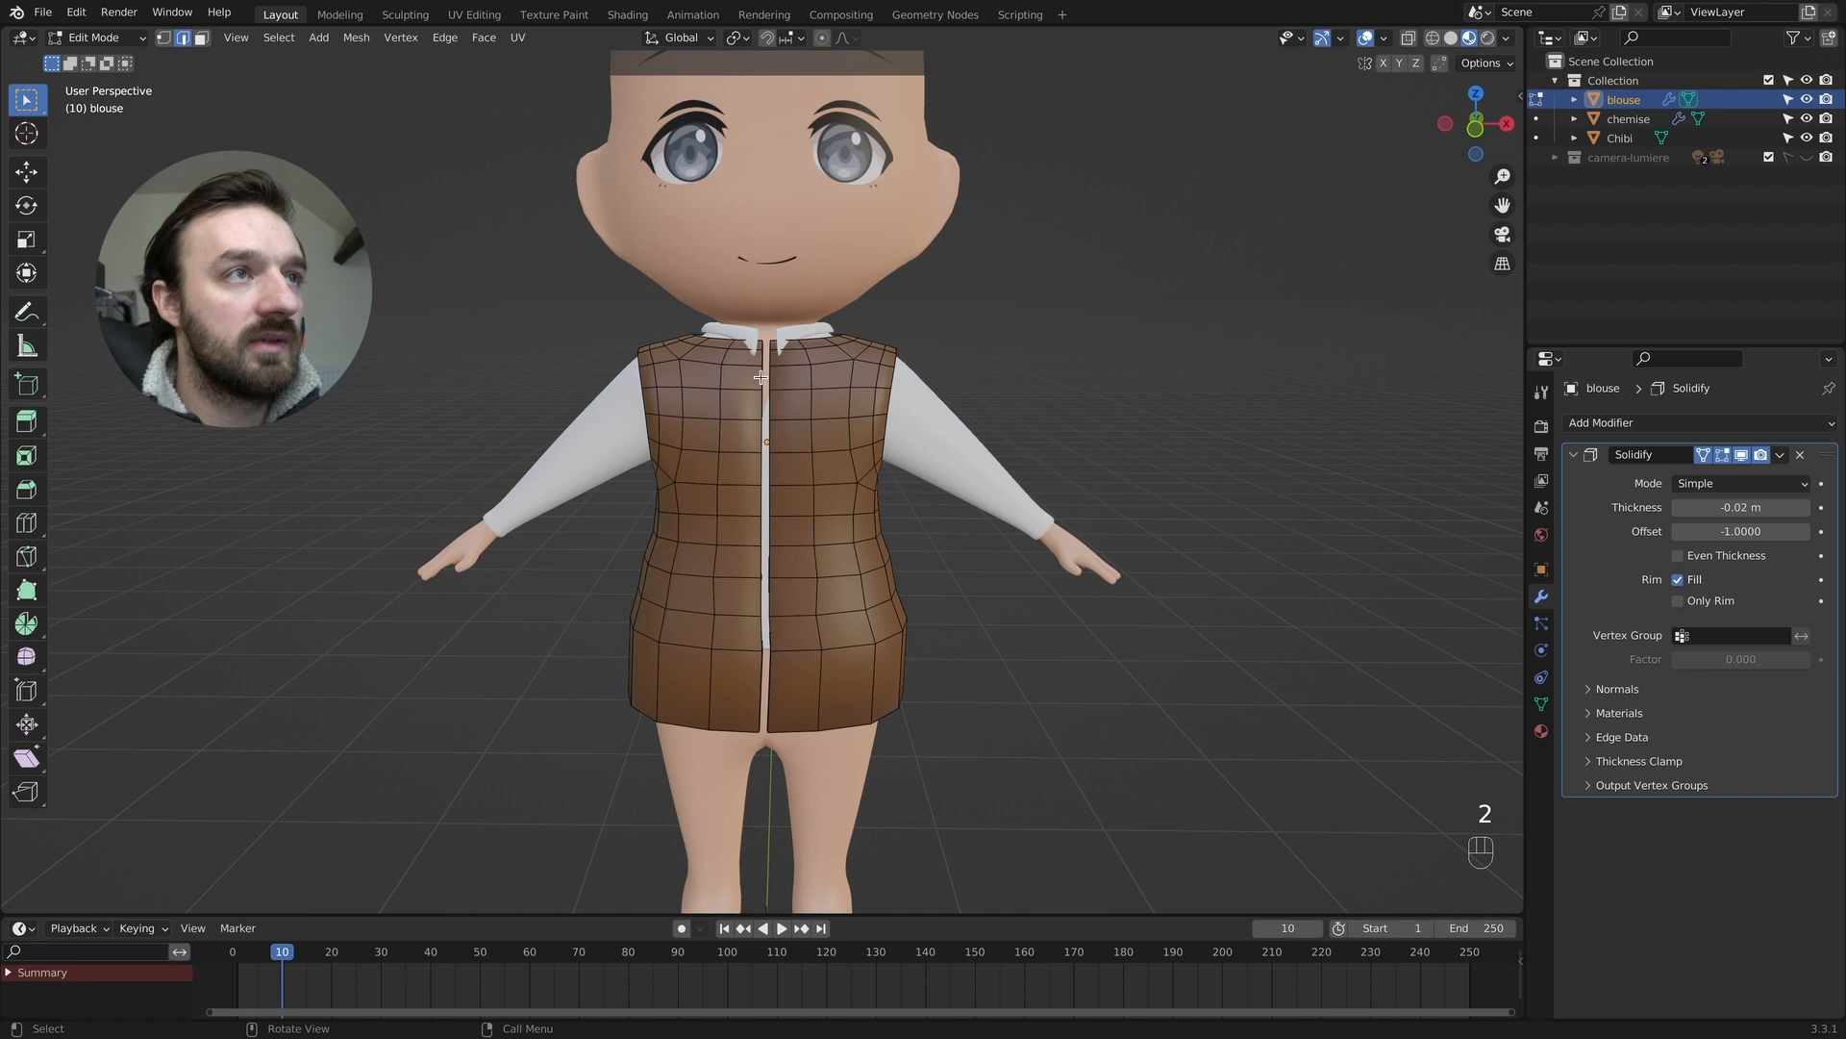
click(769, 378)
alt+shift+click(769, 378)
alt+shift+click(770, 377)
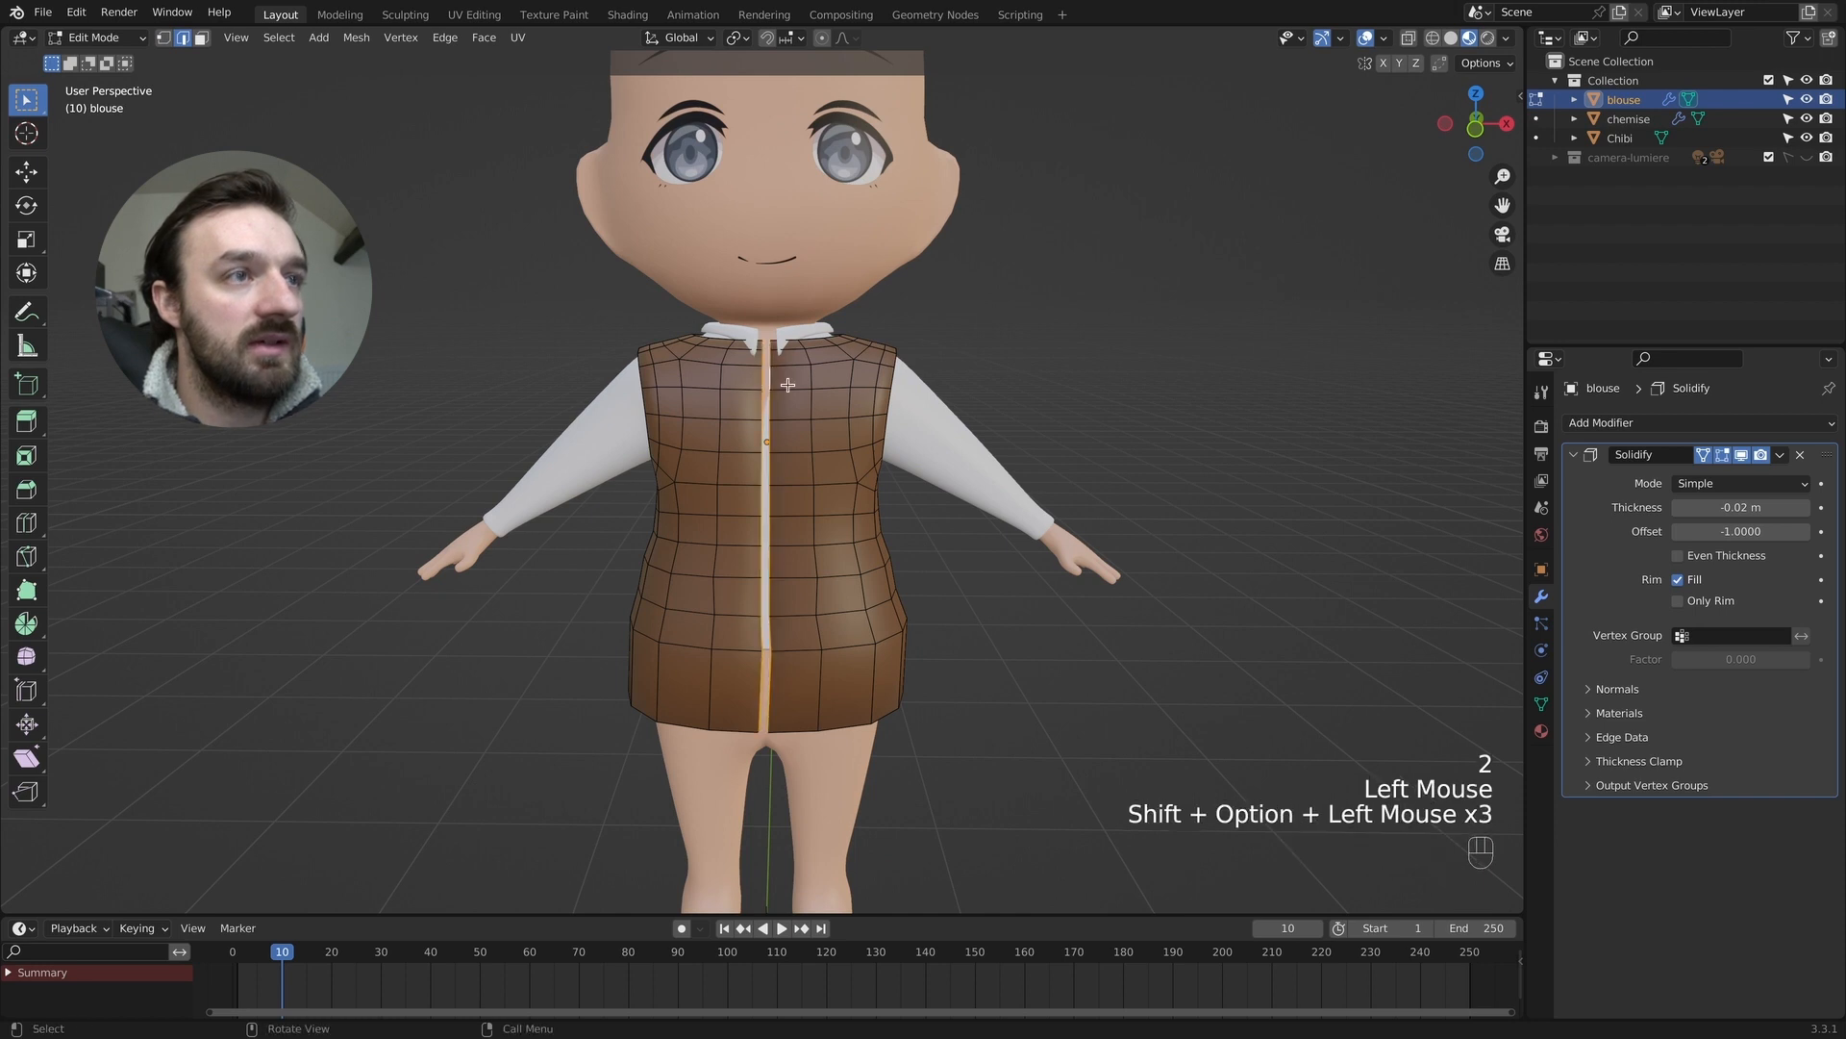
key(g)
key(g)
drag(798, 387, 808, 387)
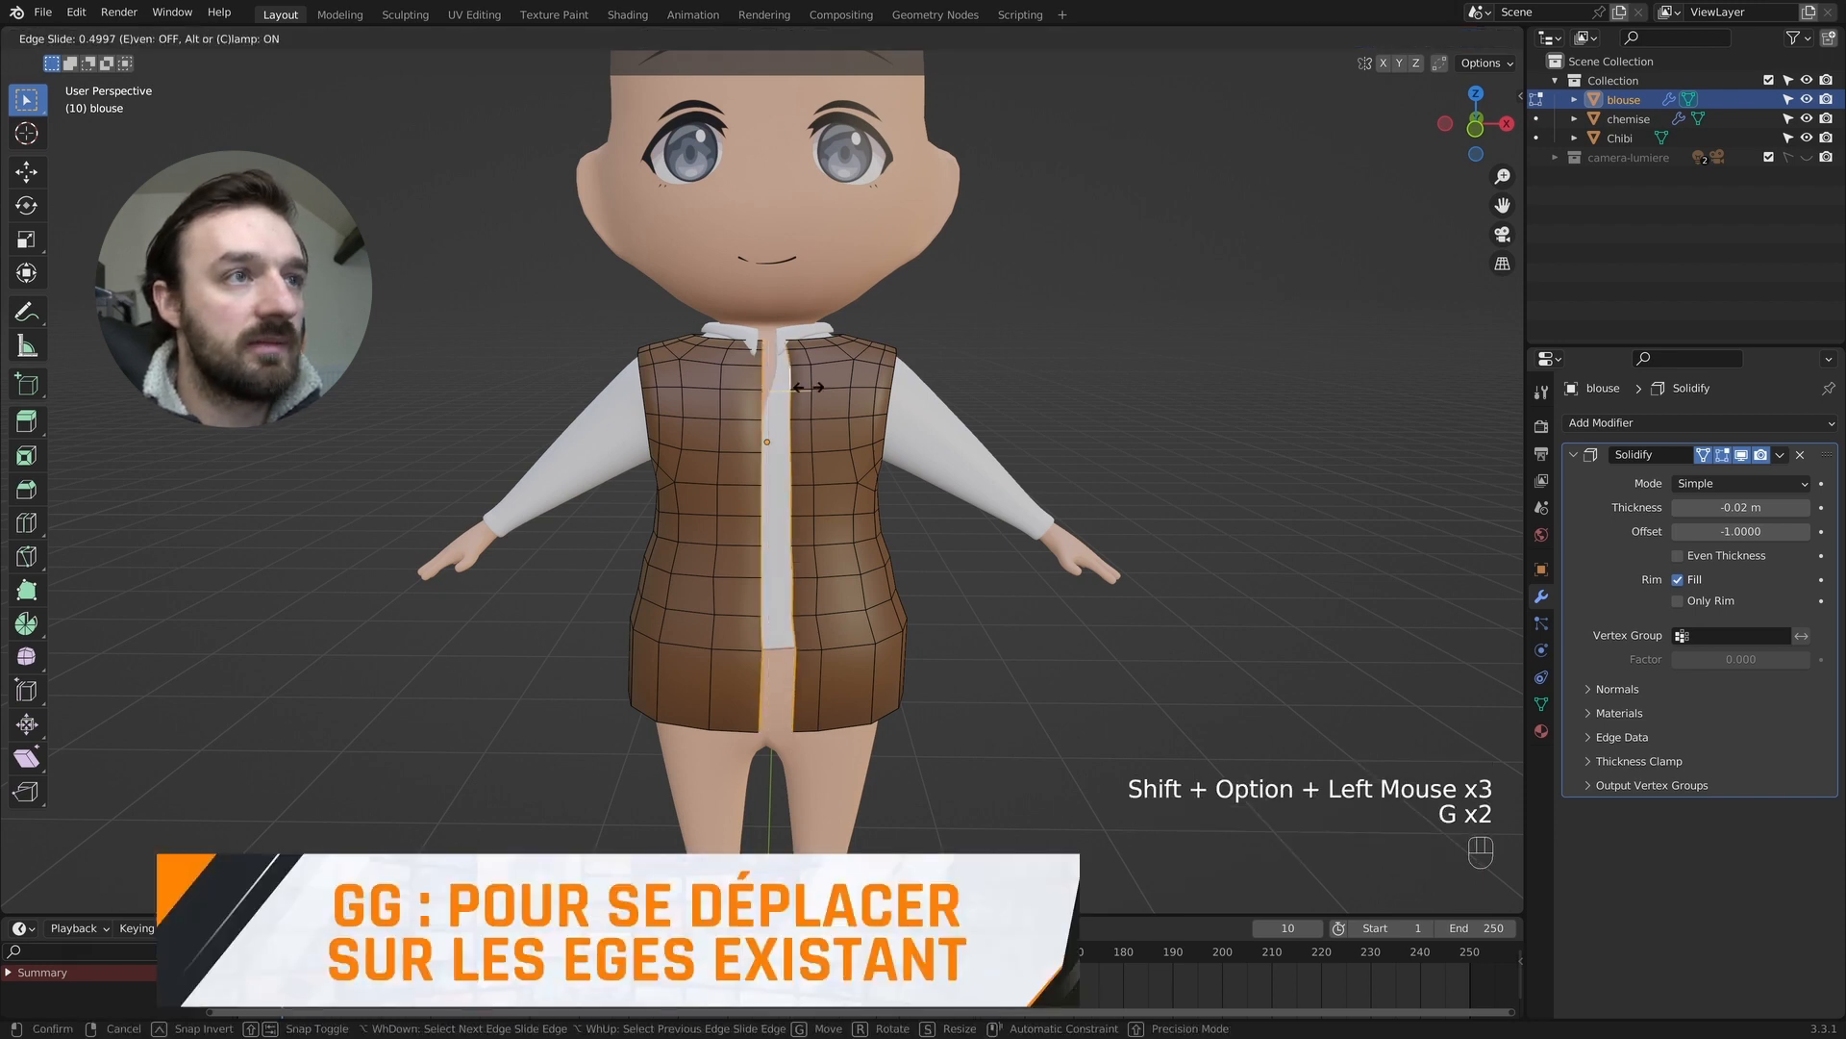
click(808, 387)
Edge-slide the opening's edge line on the character's right side outward by a factor of about 0.46.
click(762, 403)
alt+shift+click(761, 404)
alt+shift+click(762, 404)
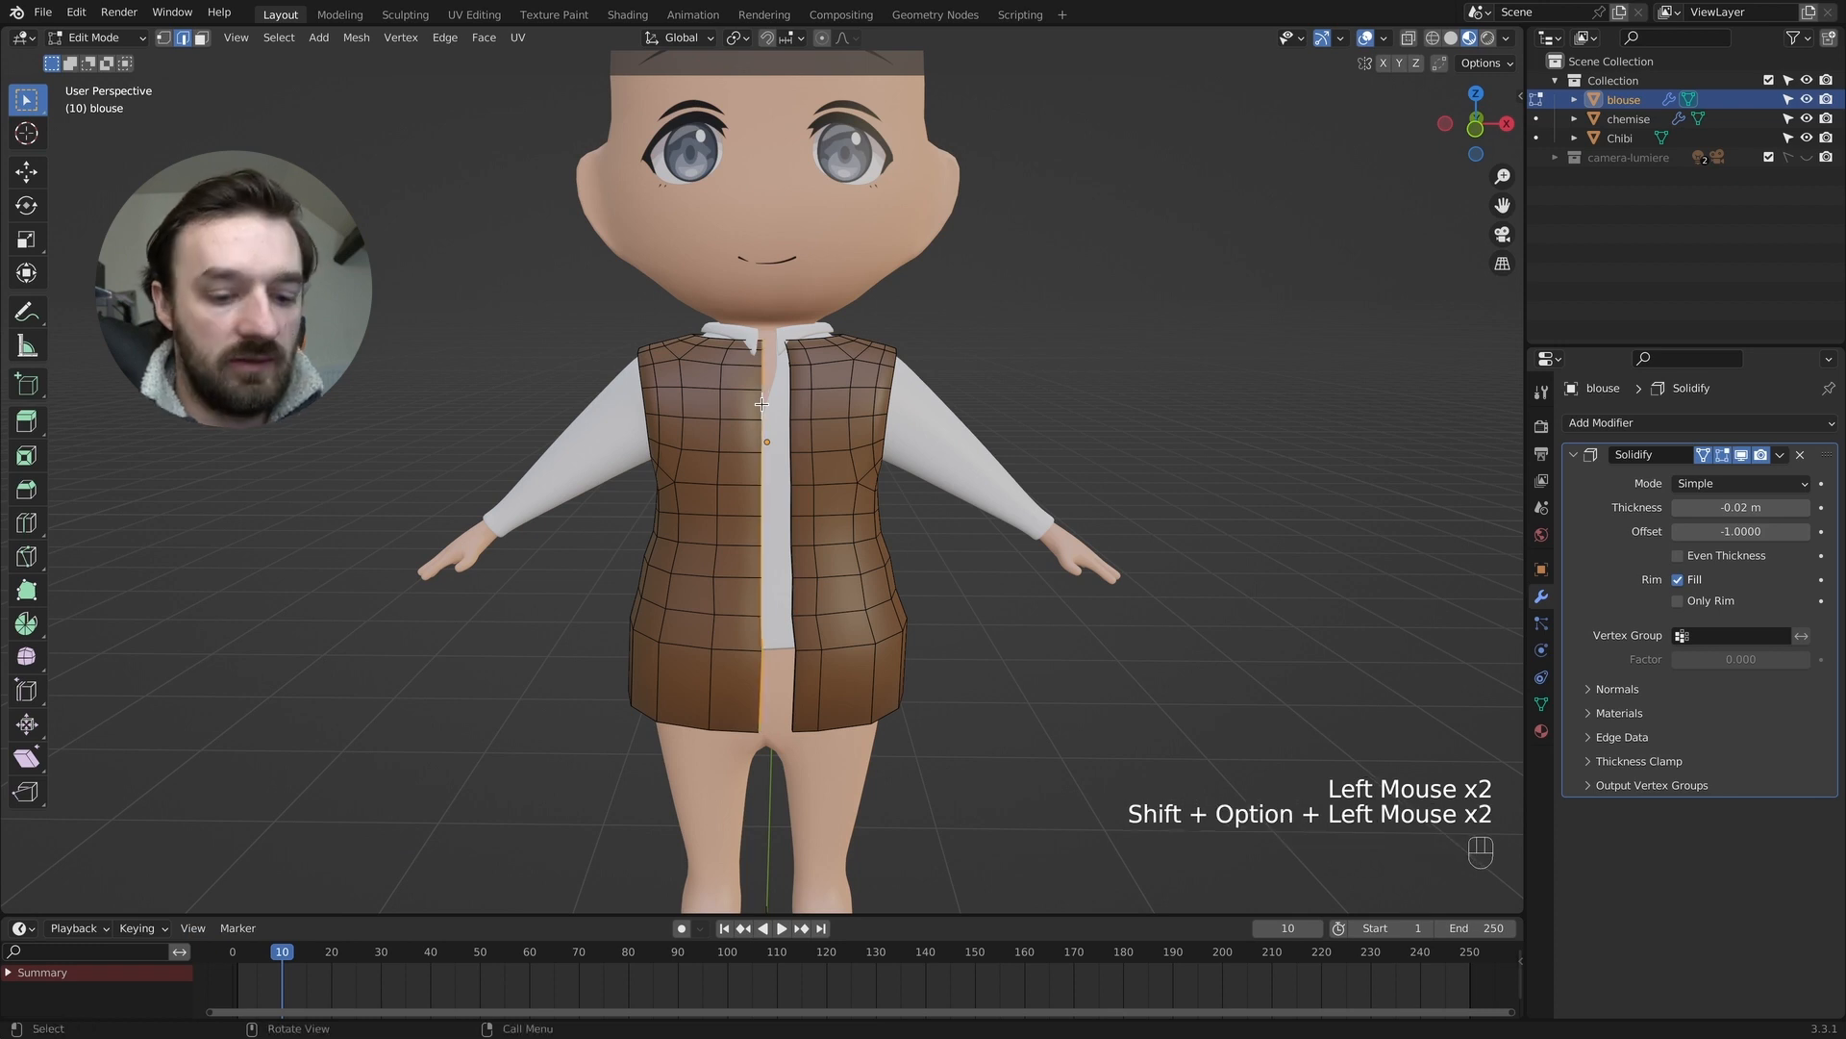
key(g)
key(g)
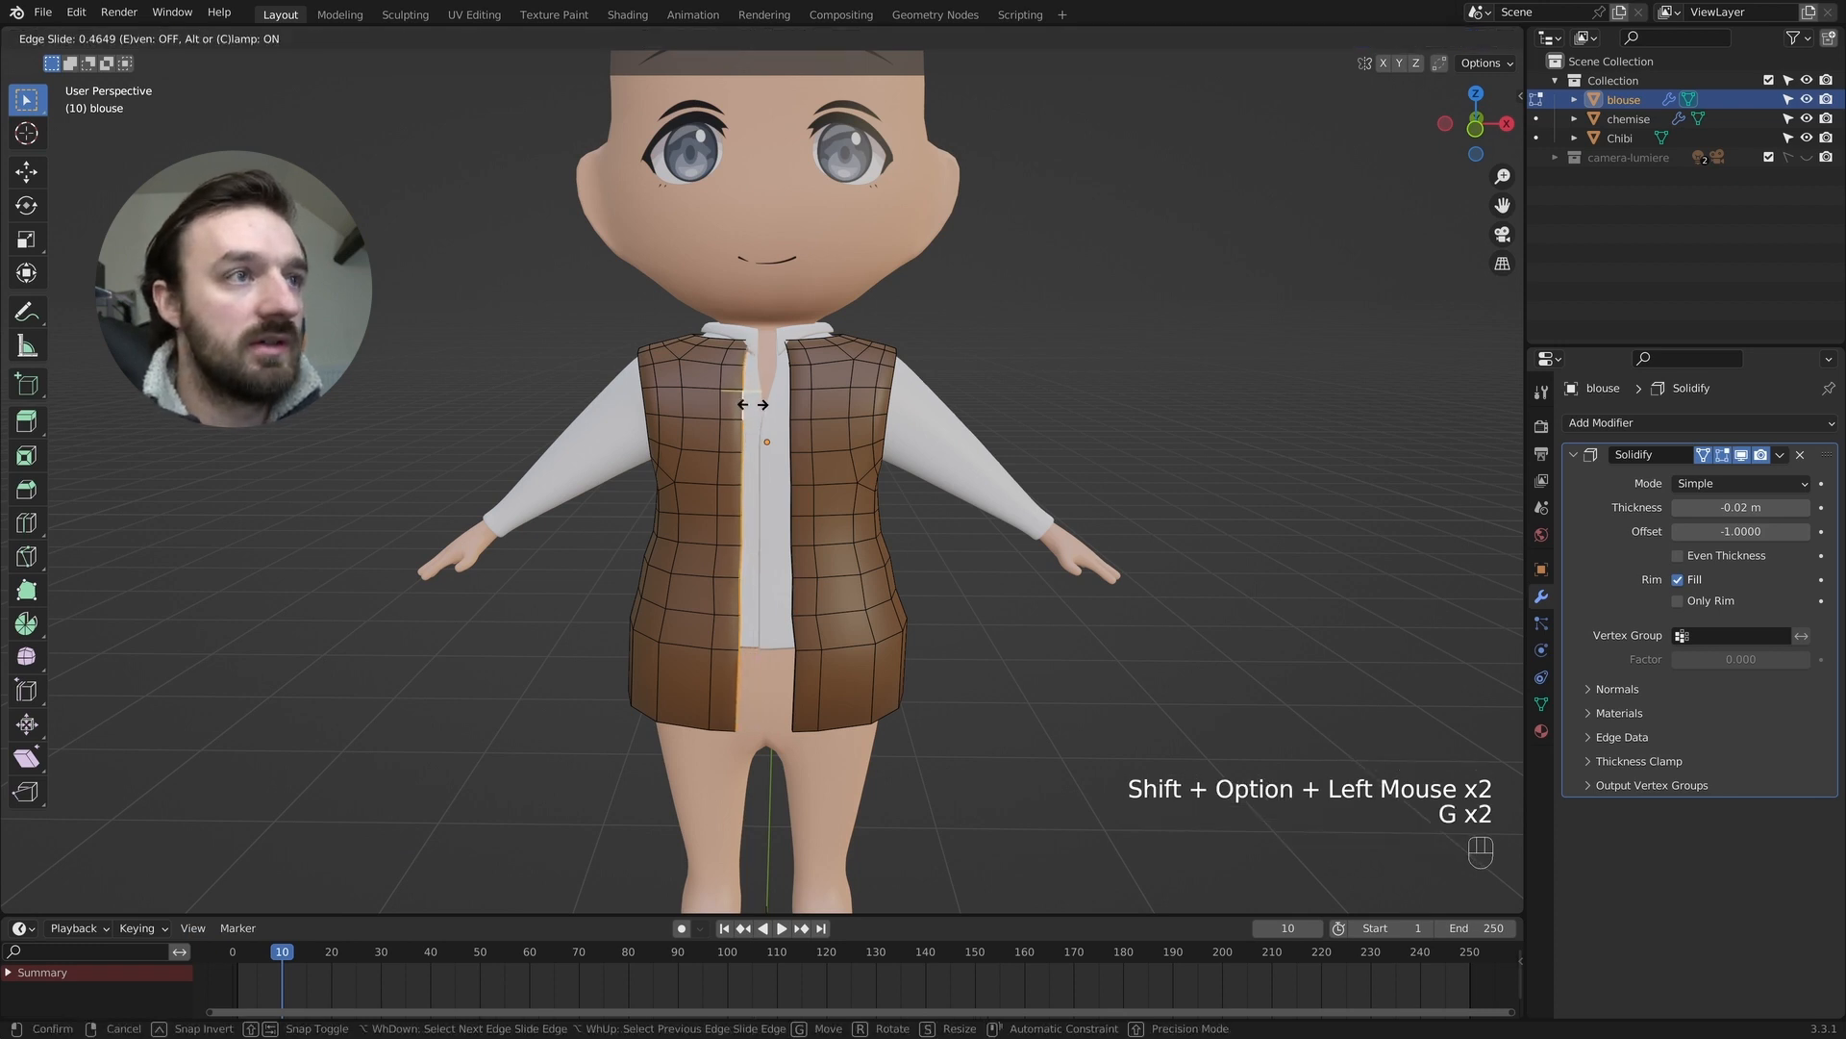
click(752, 404)
Examine the widened front opening and hem of the blouse from the side and front, in Object Mode and Edit Mode.
scroll(754, 405, left, 8)
key(Tab)
scroll(755, 408, left, 6)
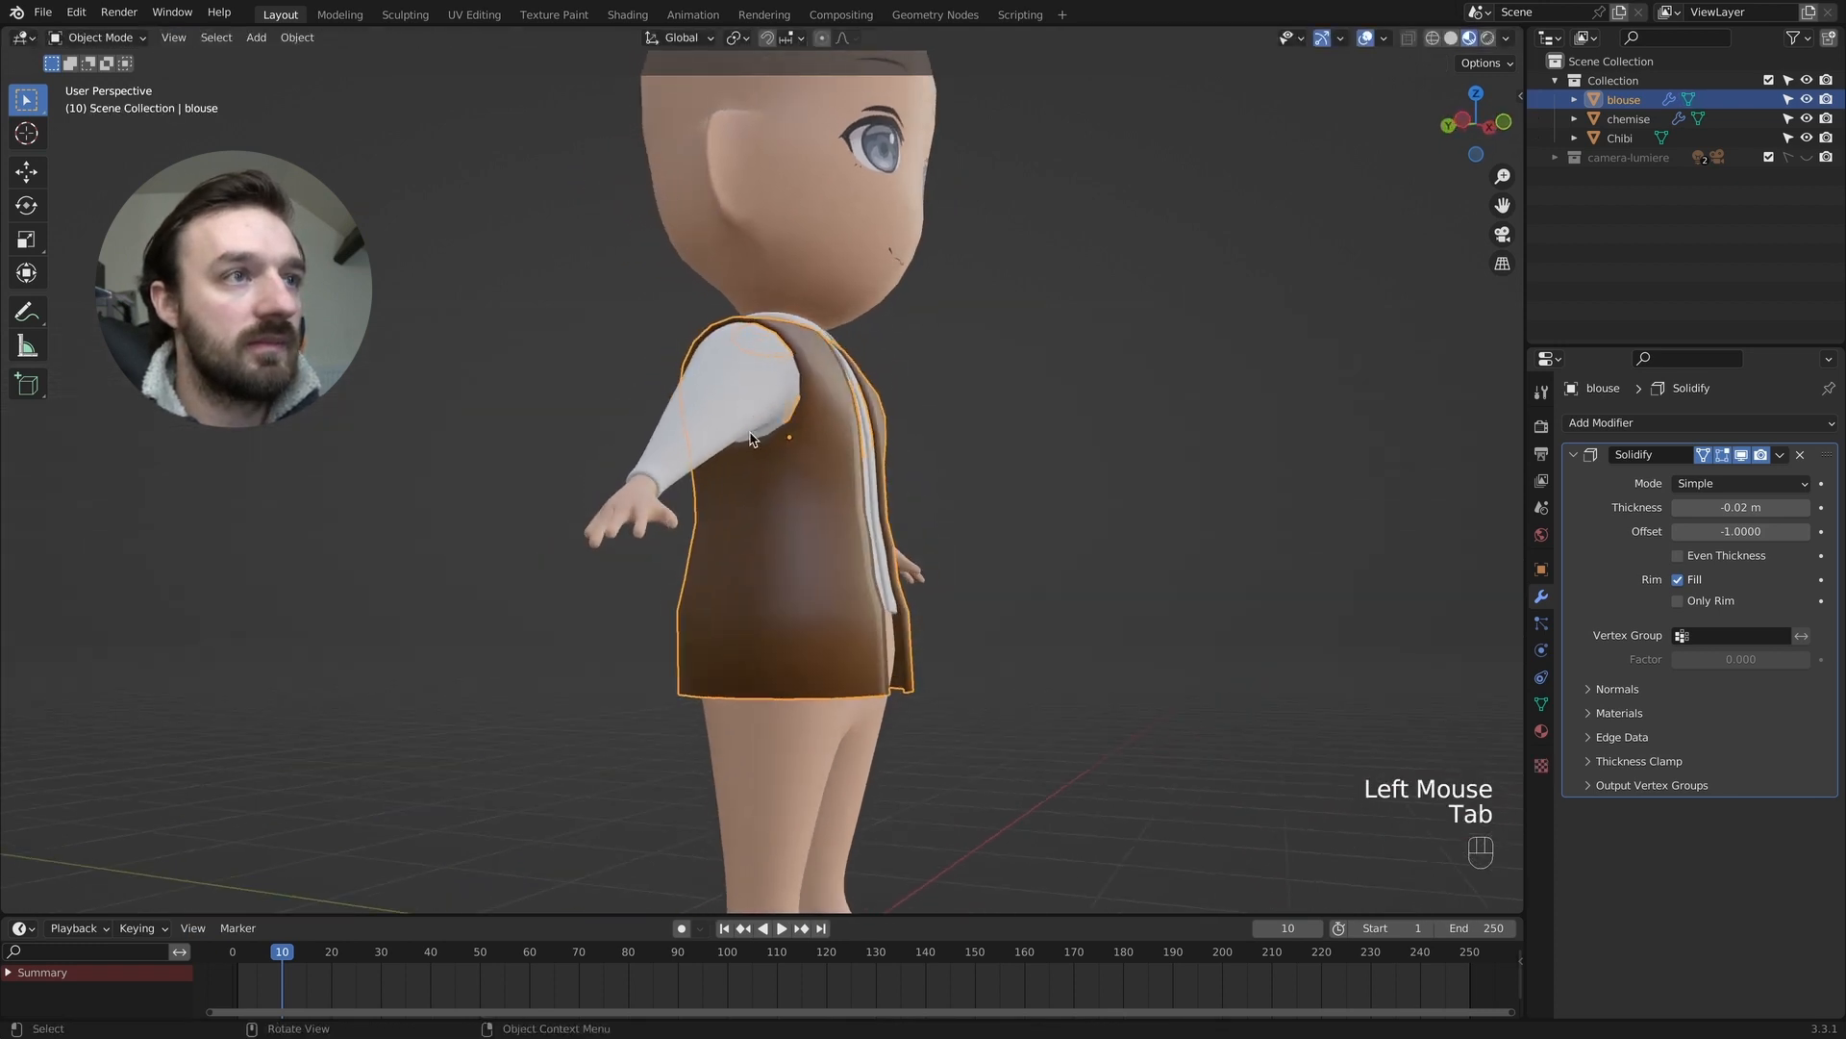
key(Tab)
scroll(778, 674, left, 5)
scroll(778, 674, left, 2)
scroll(778, 674, right, 15)
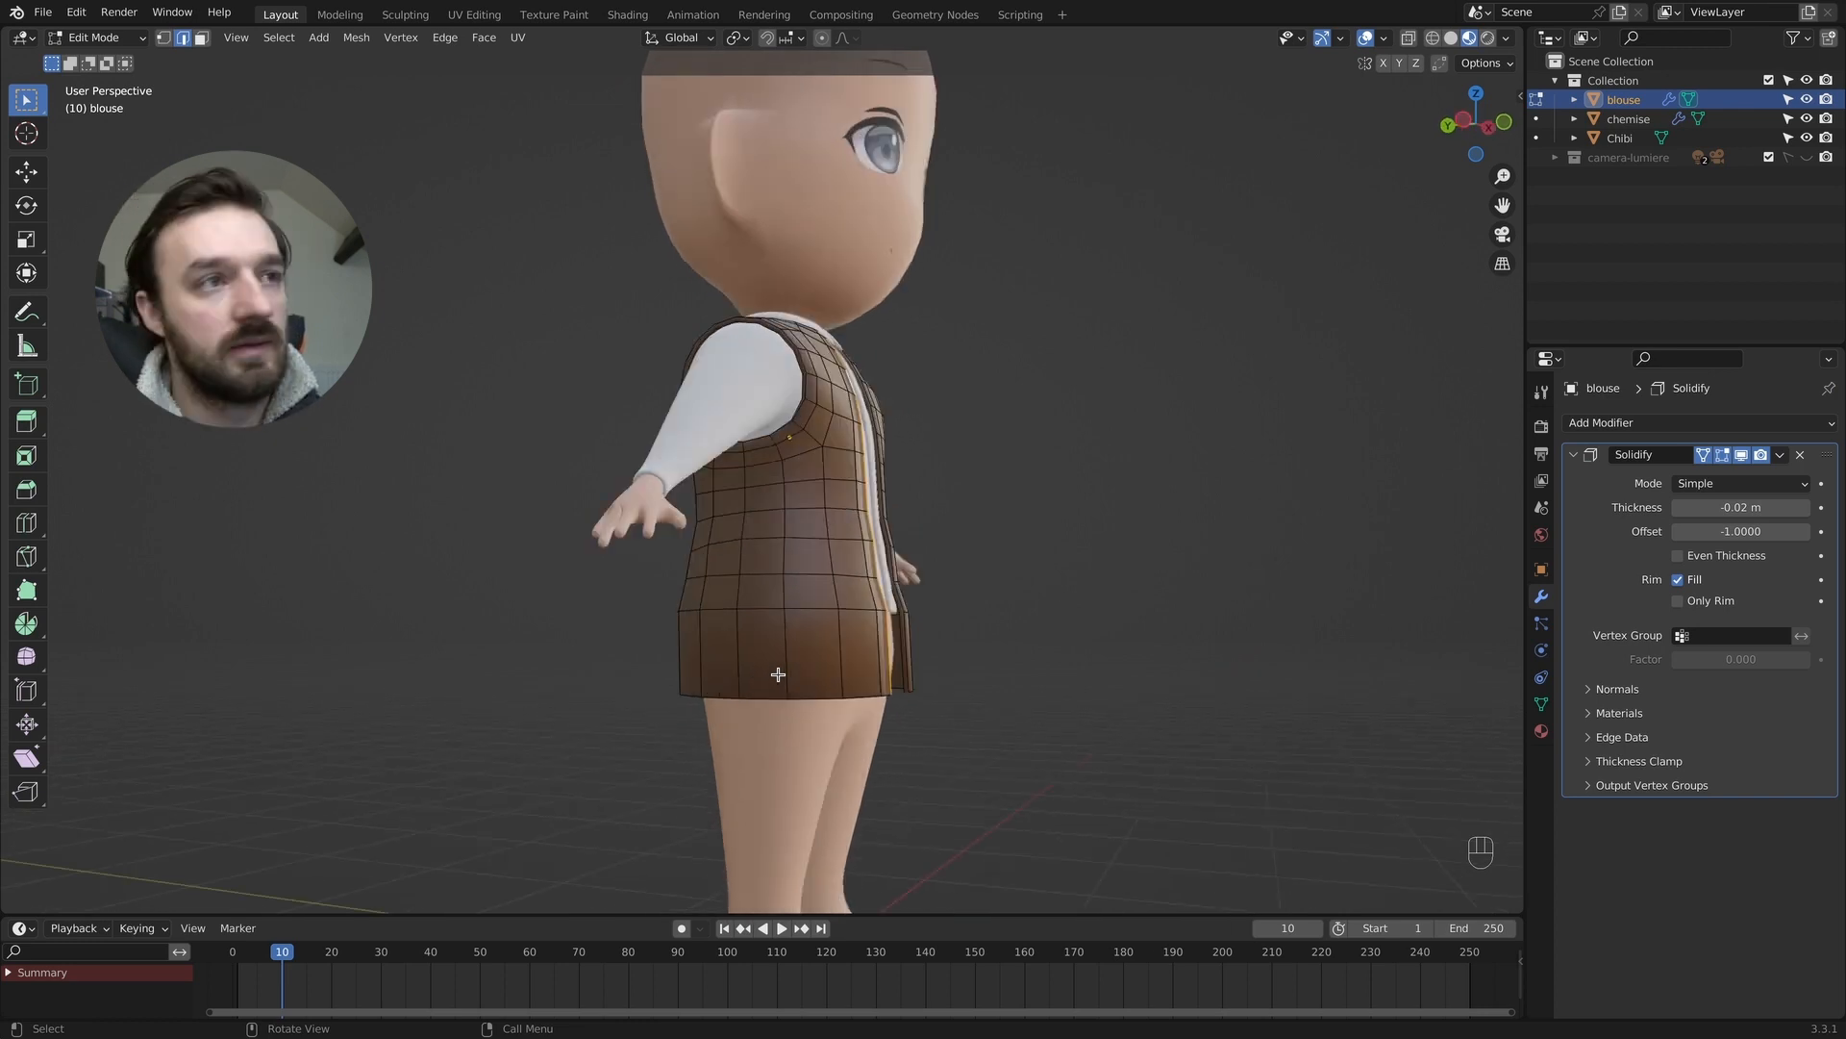
key(1)
scroll(835, 703, right, 3)
key(Tab)
scroll(835, 698, left, 3)
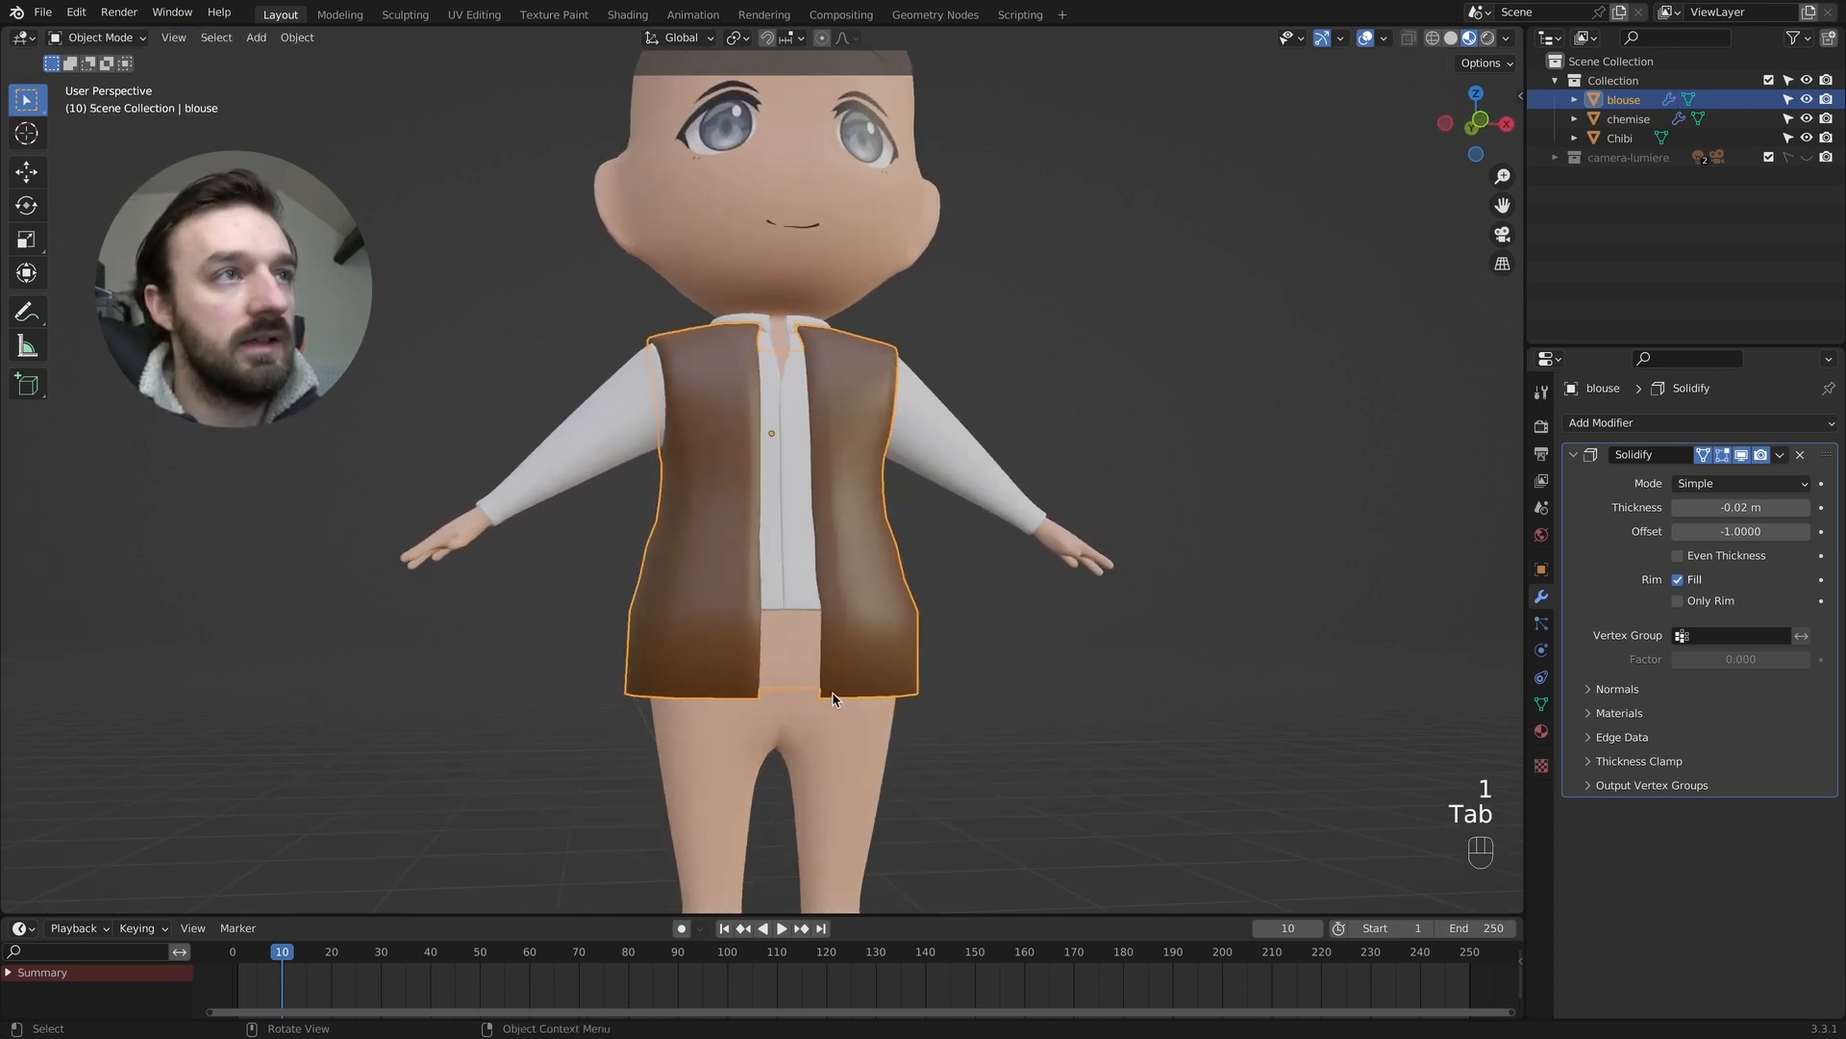
super+scroll(833, 693, up, 3)
super+scroll(833, 693, down, 4)
shift+scroll(833, 692, up, 4)
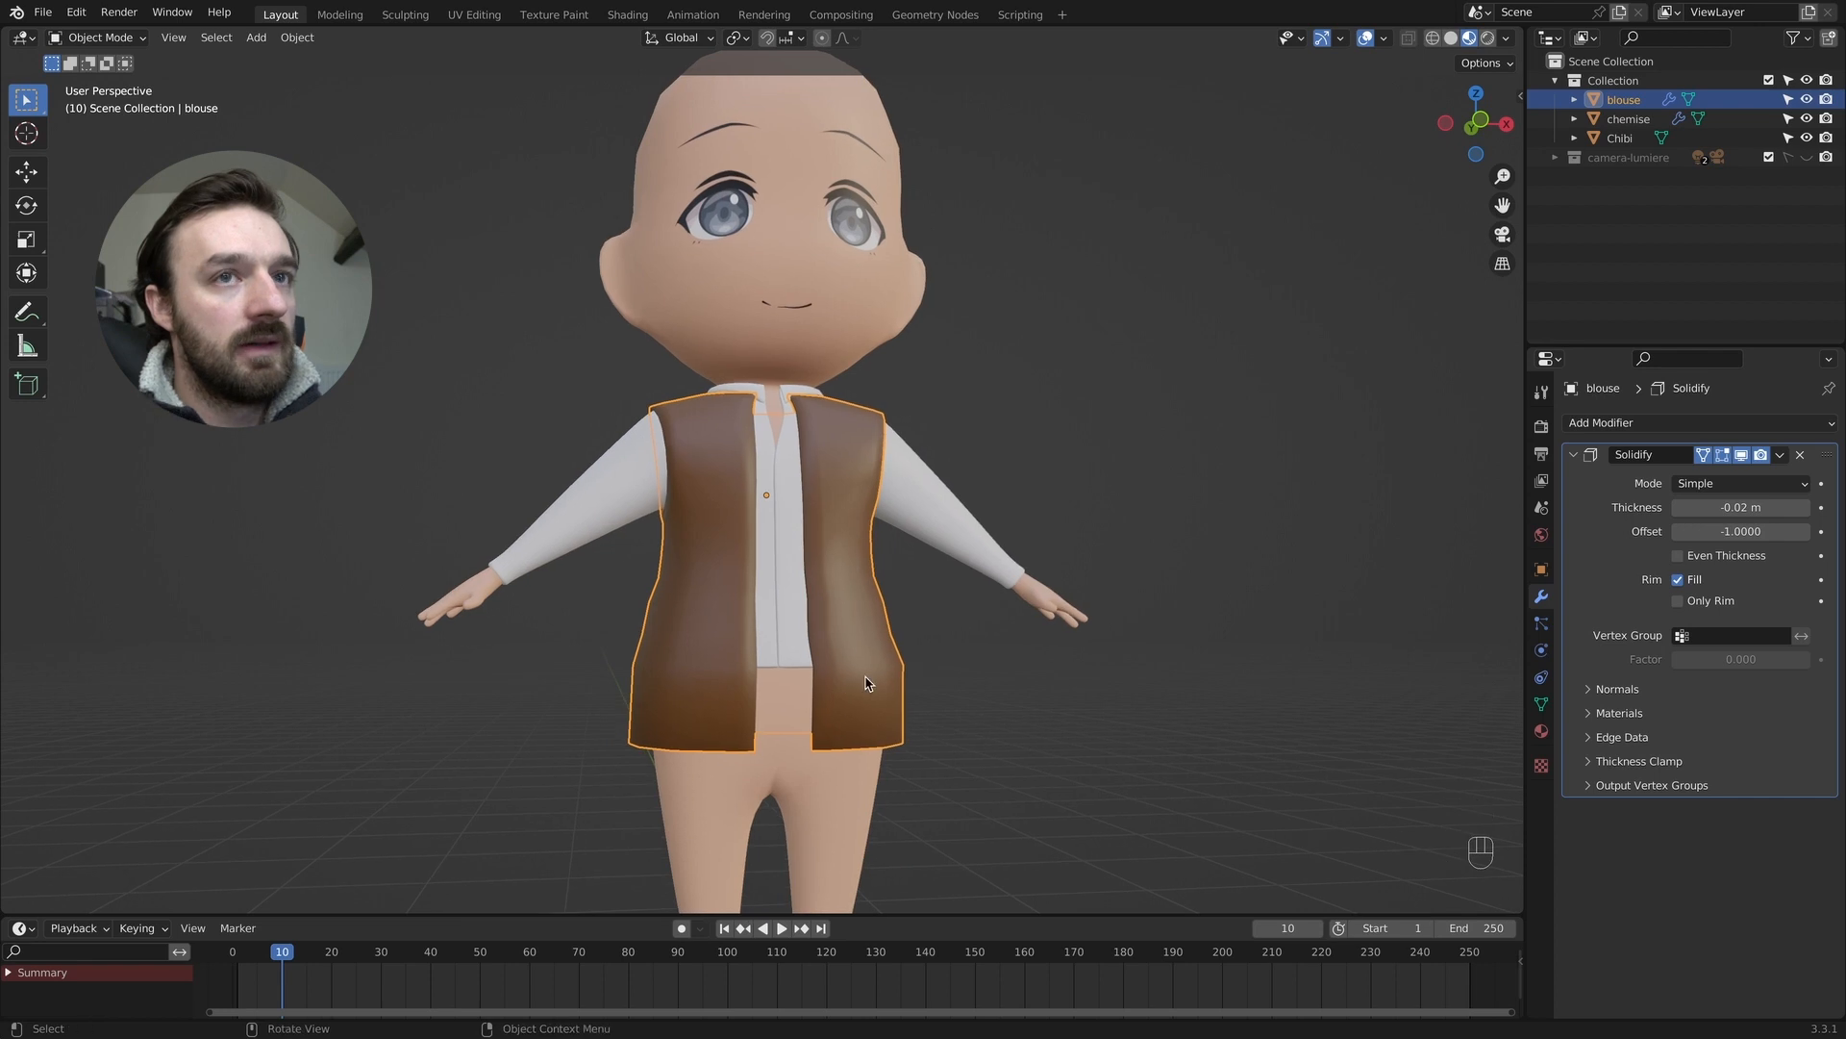
Add a level 1 Subdivision modifier to the blouse and check its smoothed shape around the opening.
key(super+1)
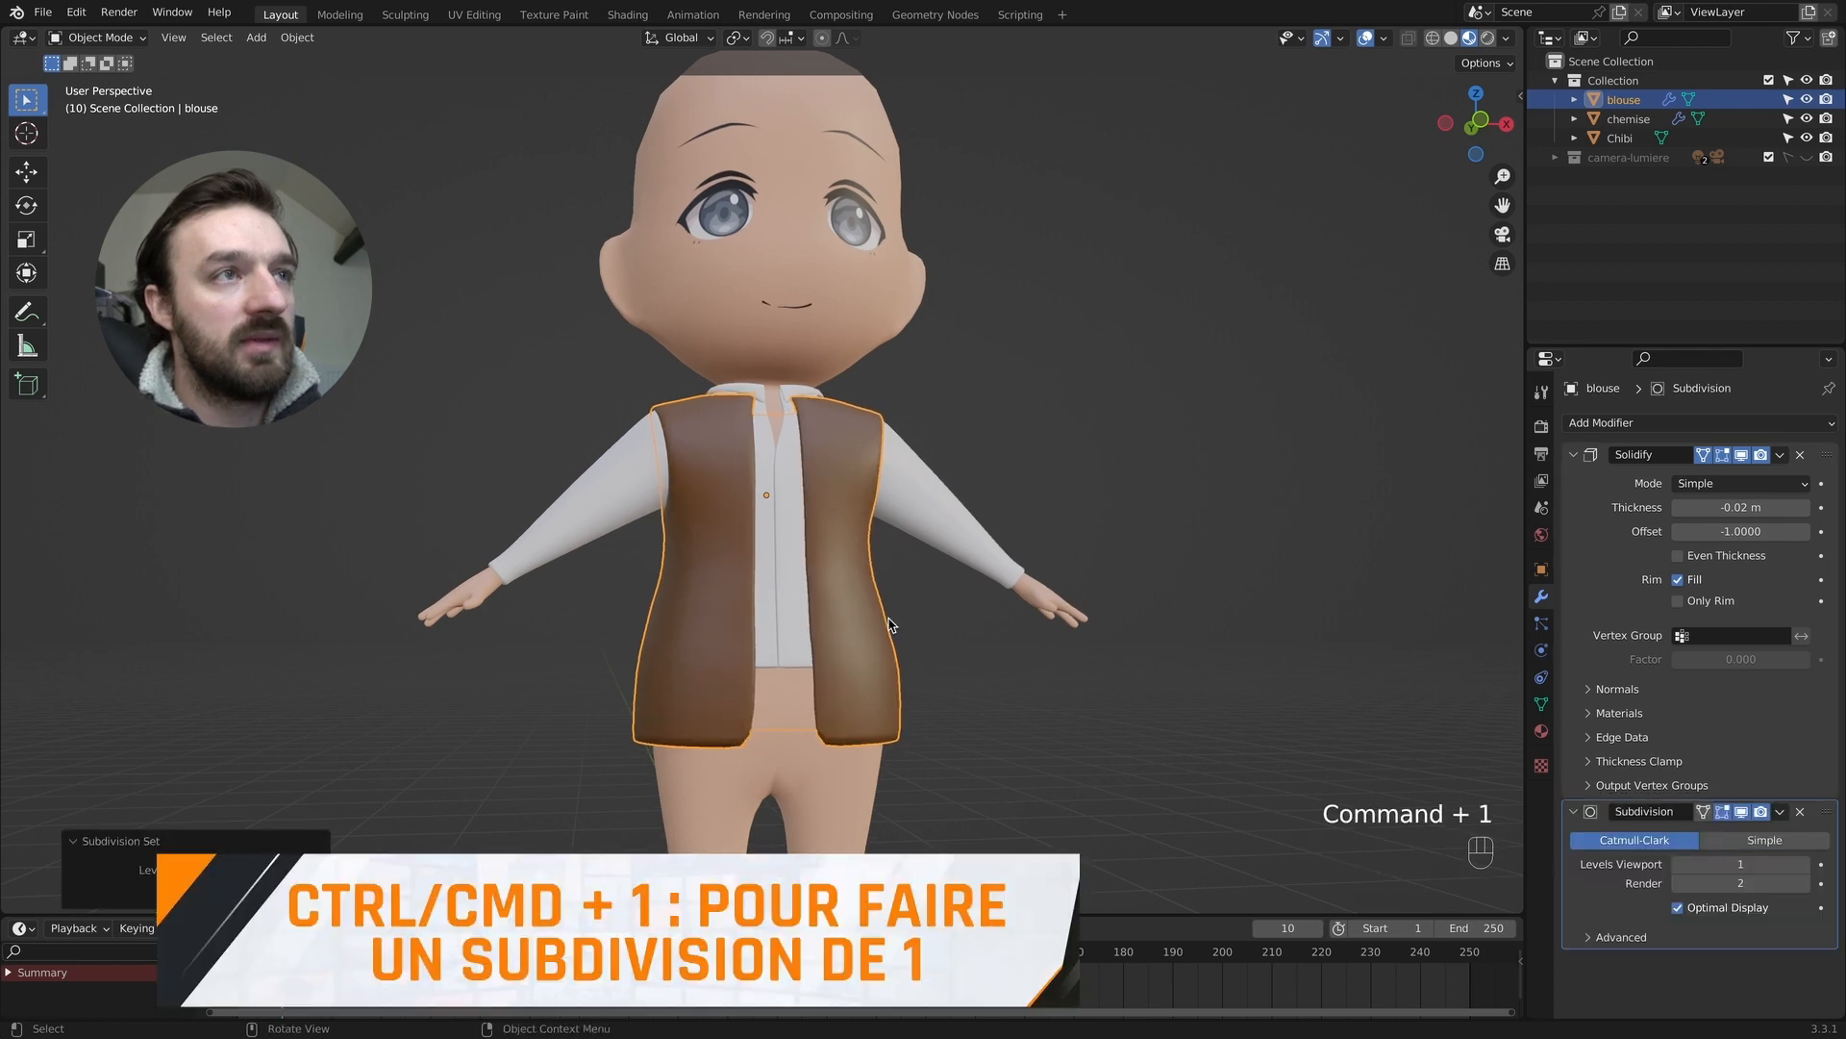
scroll(890, 625, left, 5)
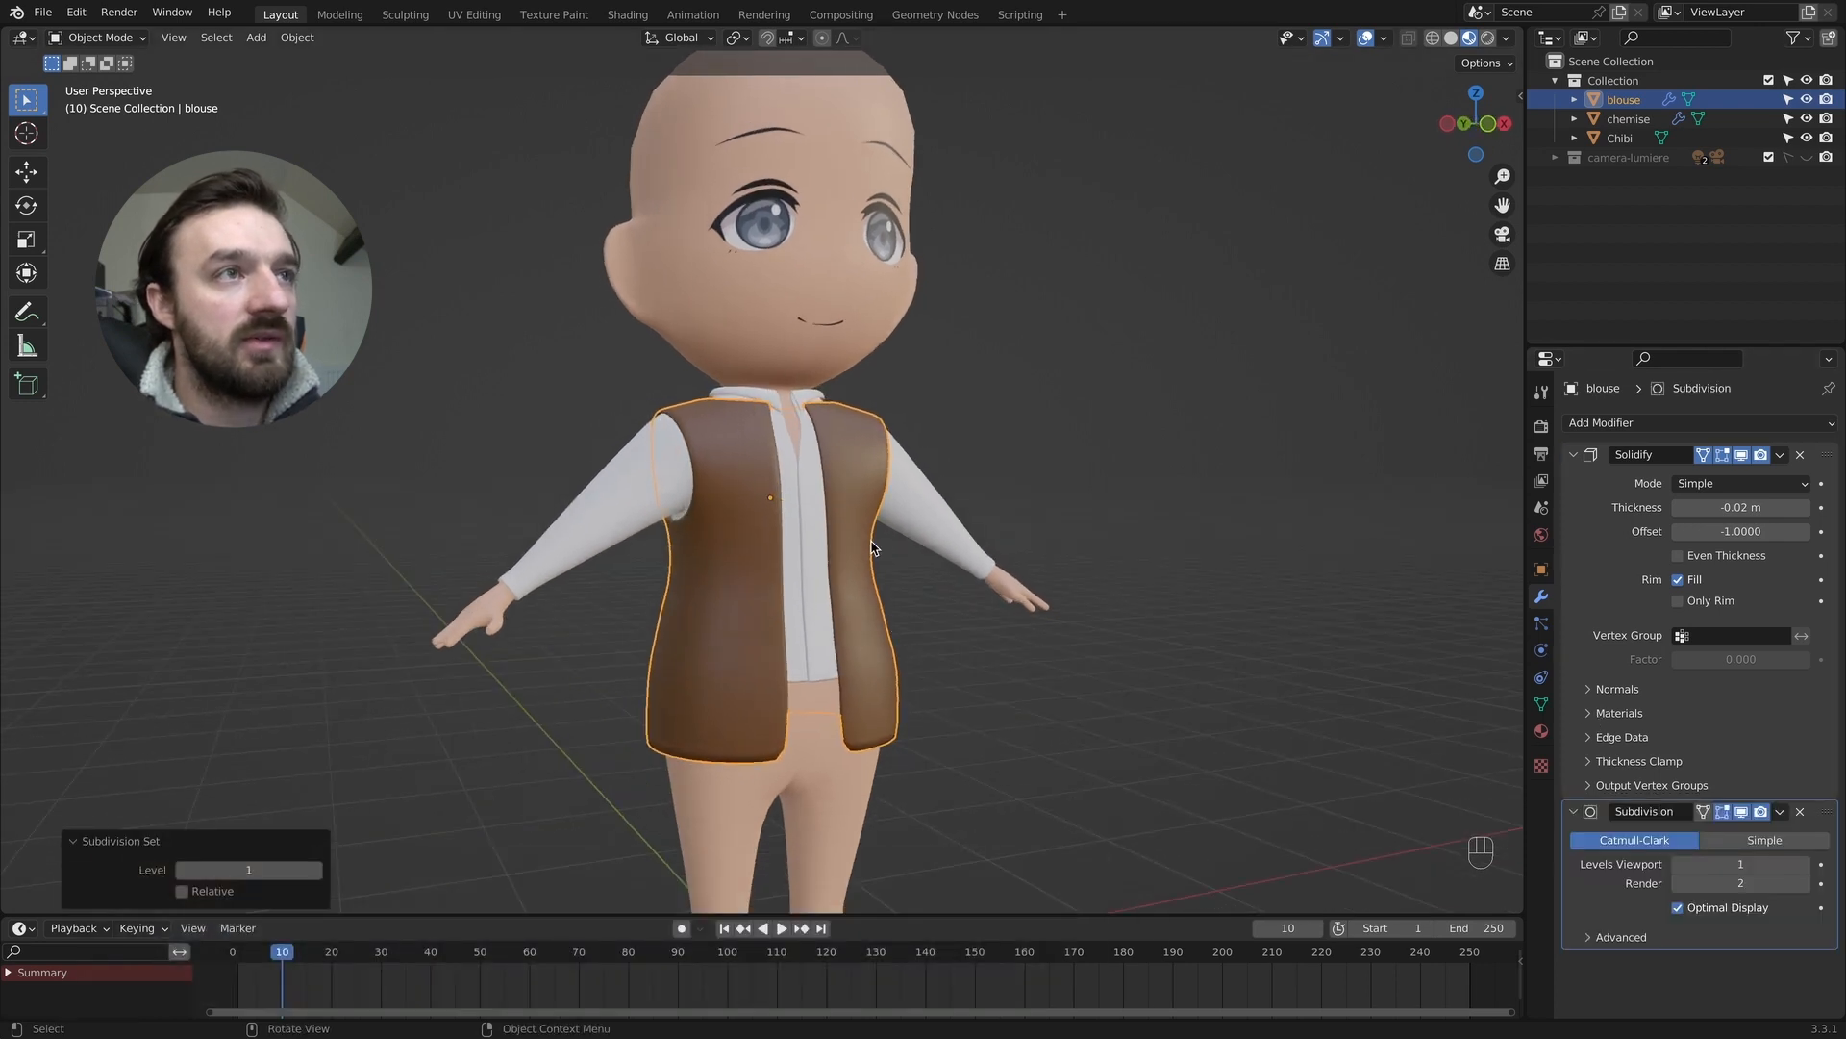
scroll(820, 737, right, 5)
super+scroll(821, 735, up, 2)
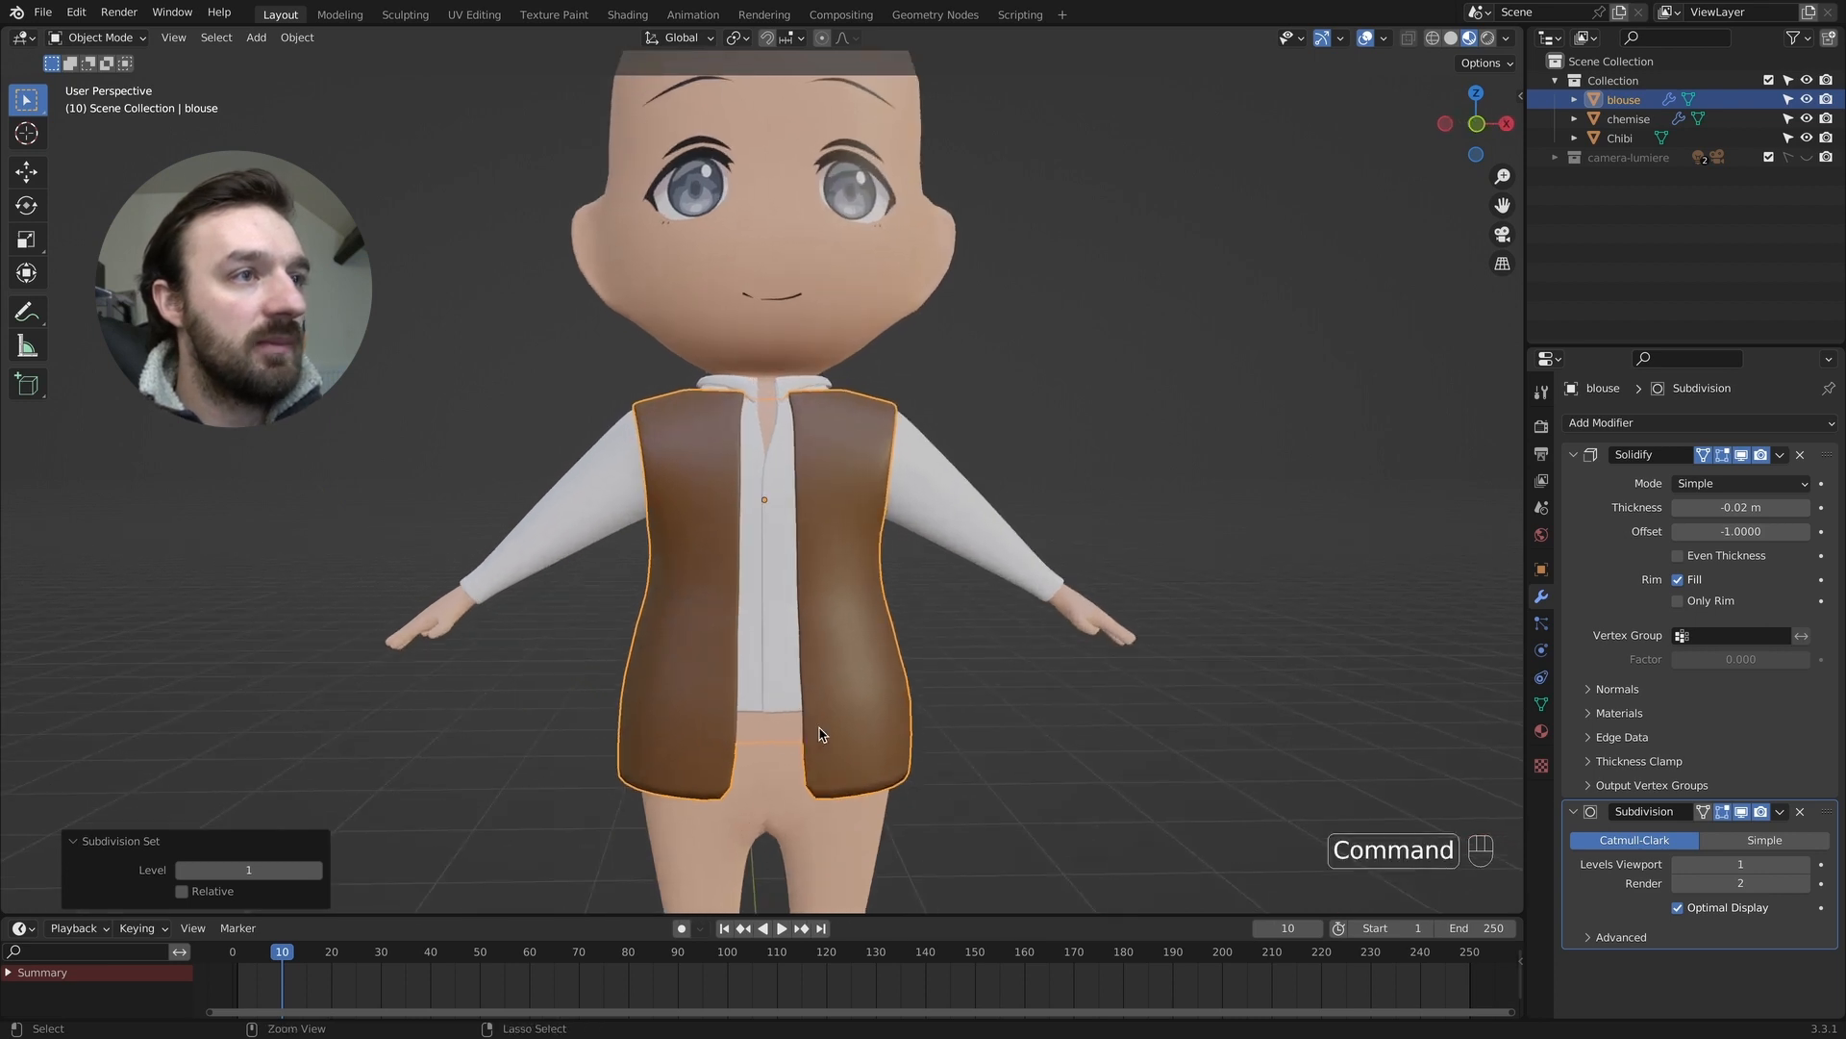
Add a vertical loop cut close to each edge of the blouse's front opening and check the hem corners in Object Mode.
key(Tab)
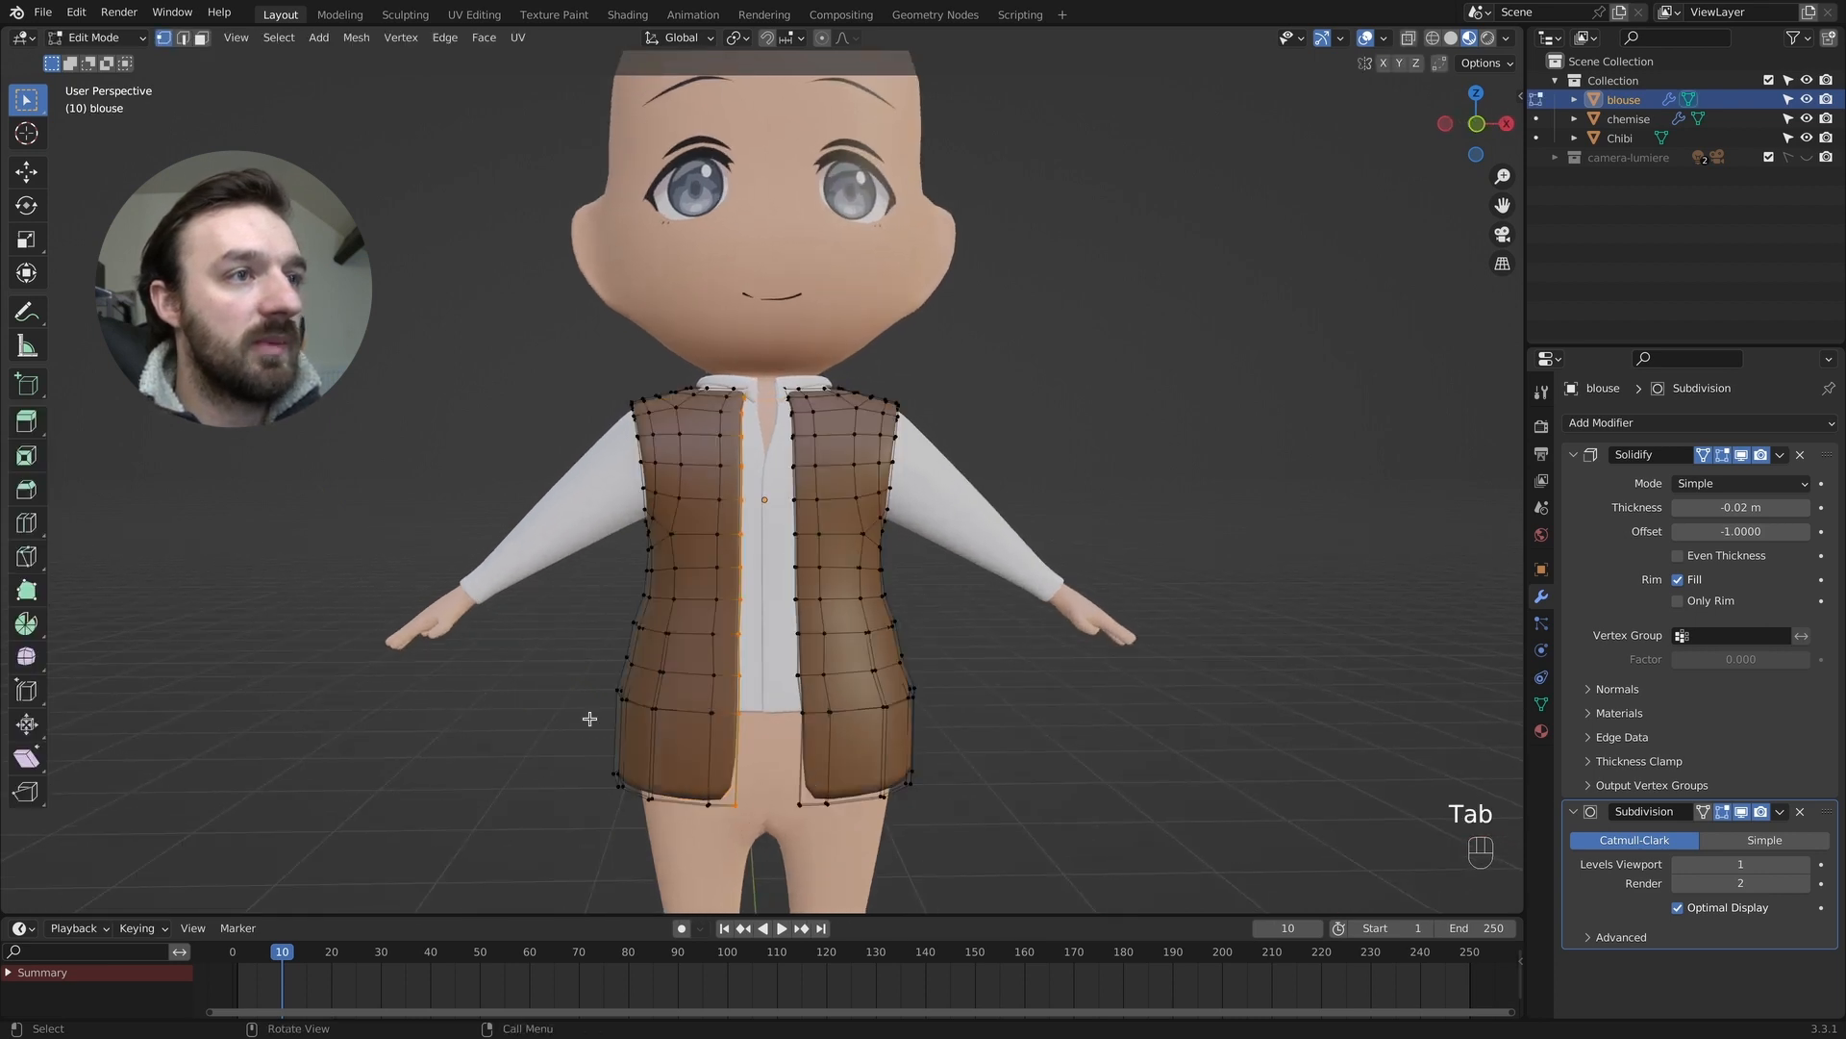
click(27, 524)
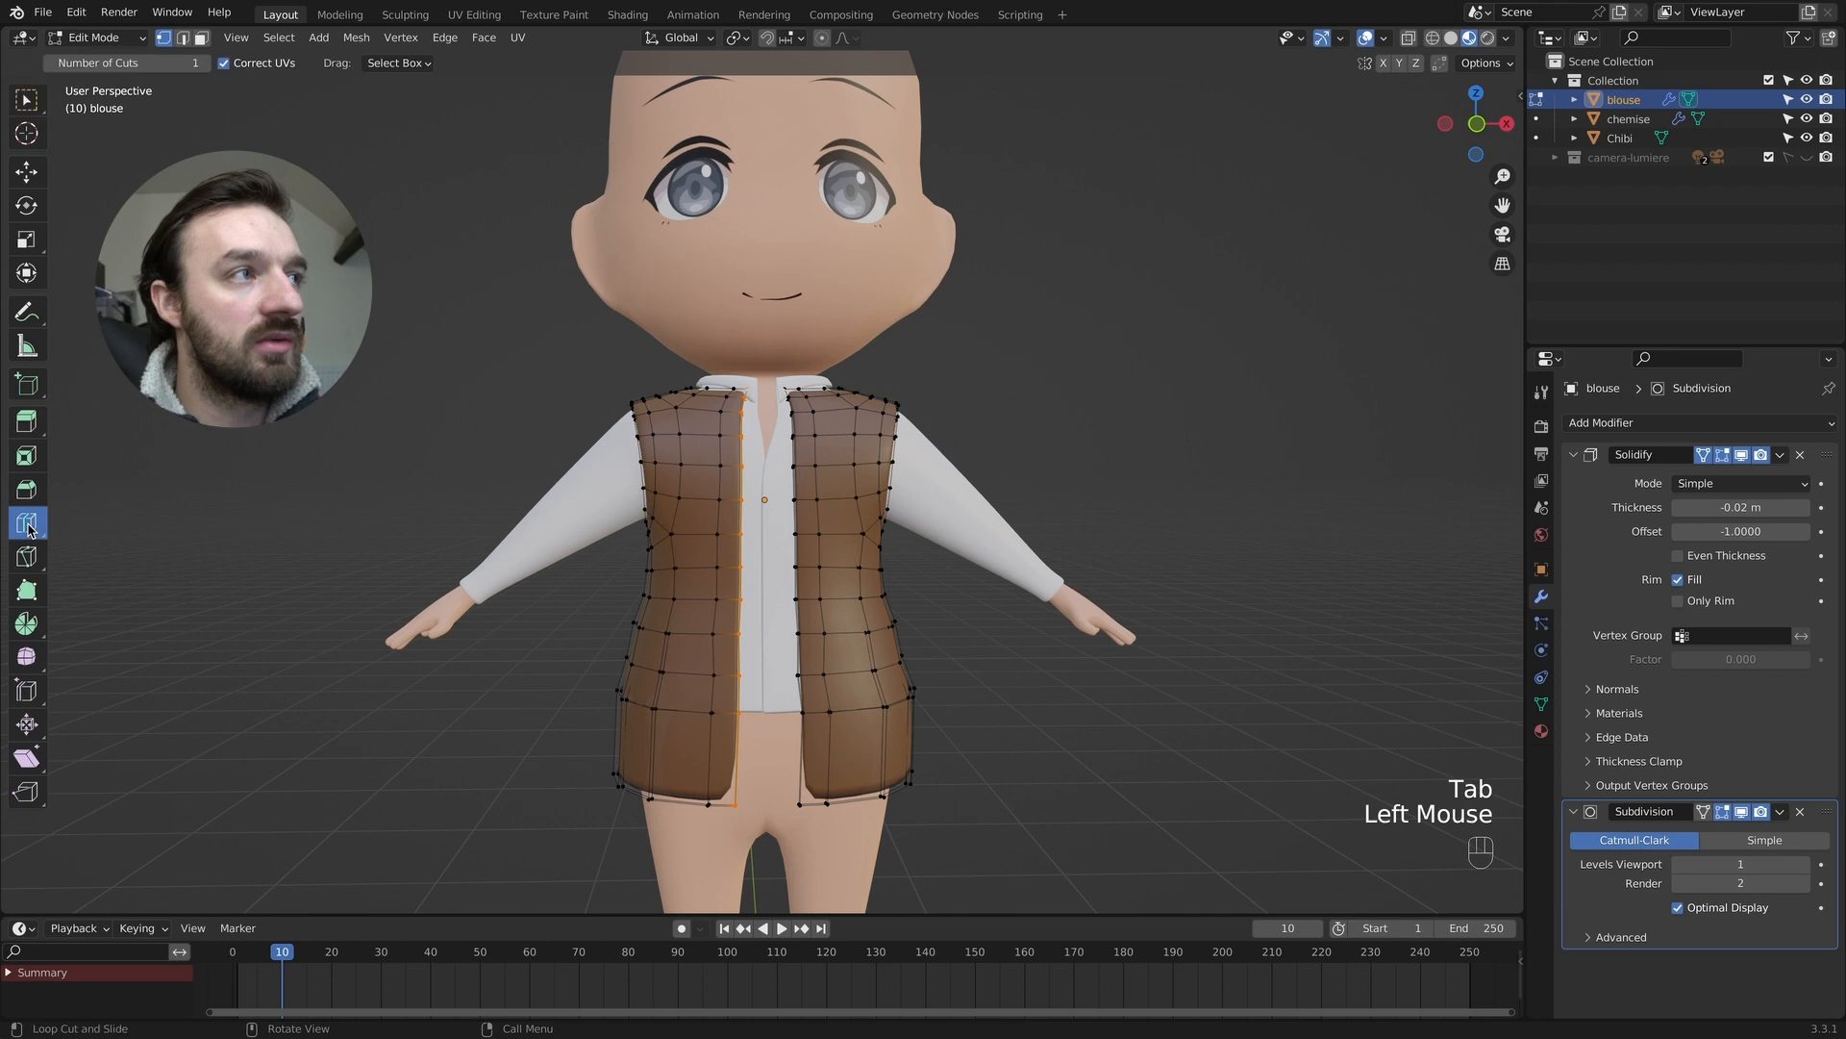
drag(725, 803, 733, 806)
click(831, 806)
key(super+z)
click(800, 808)
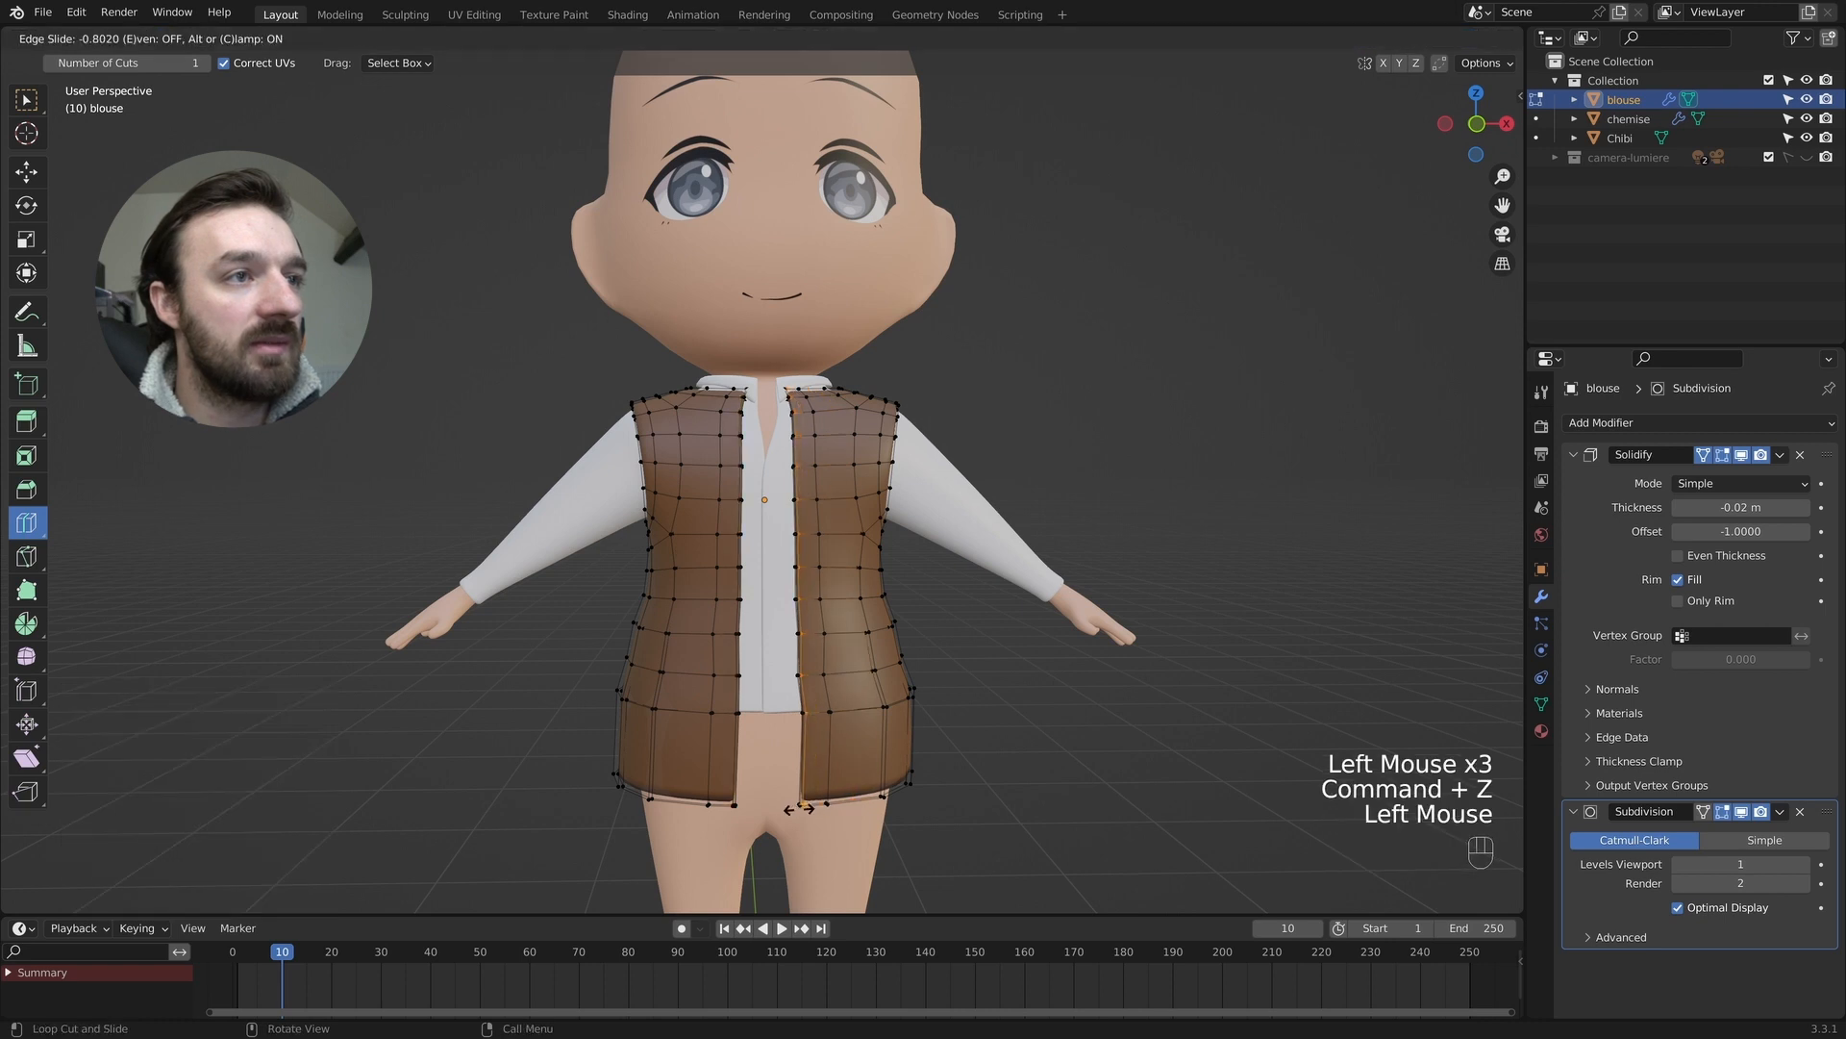
drag(800, 808, 799, 809)
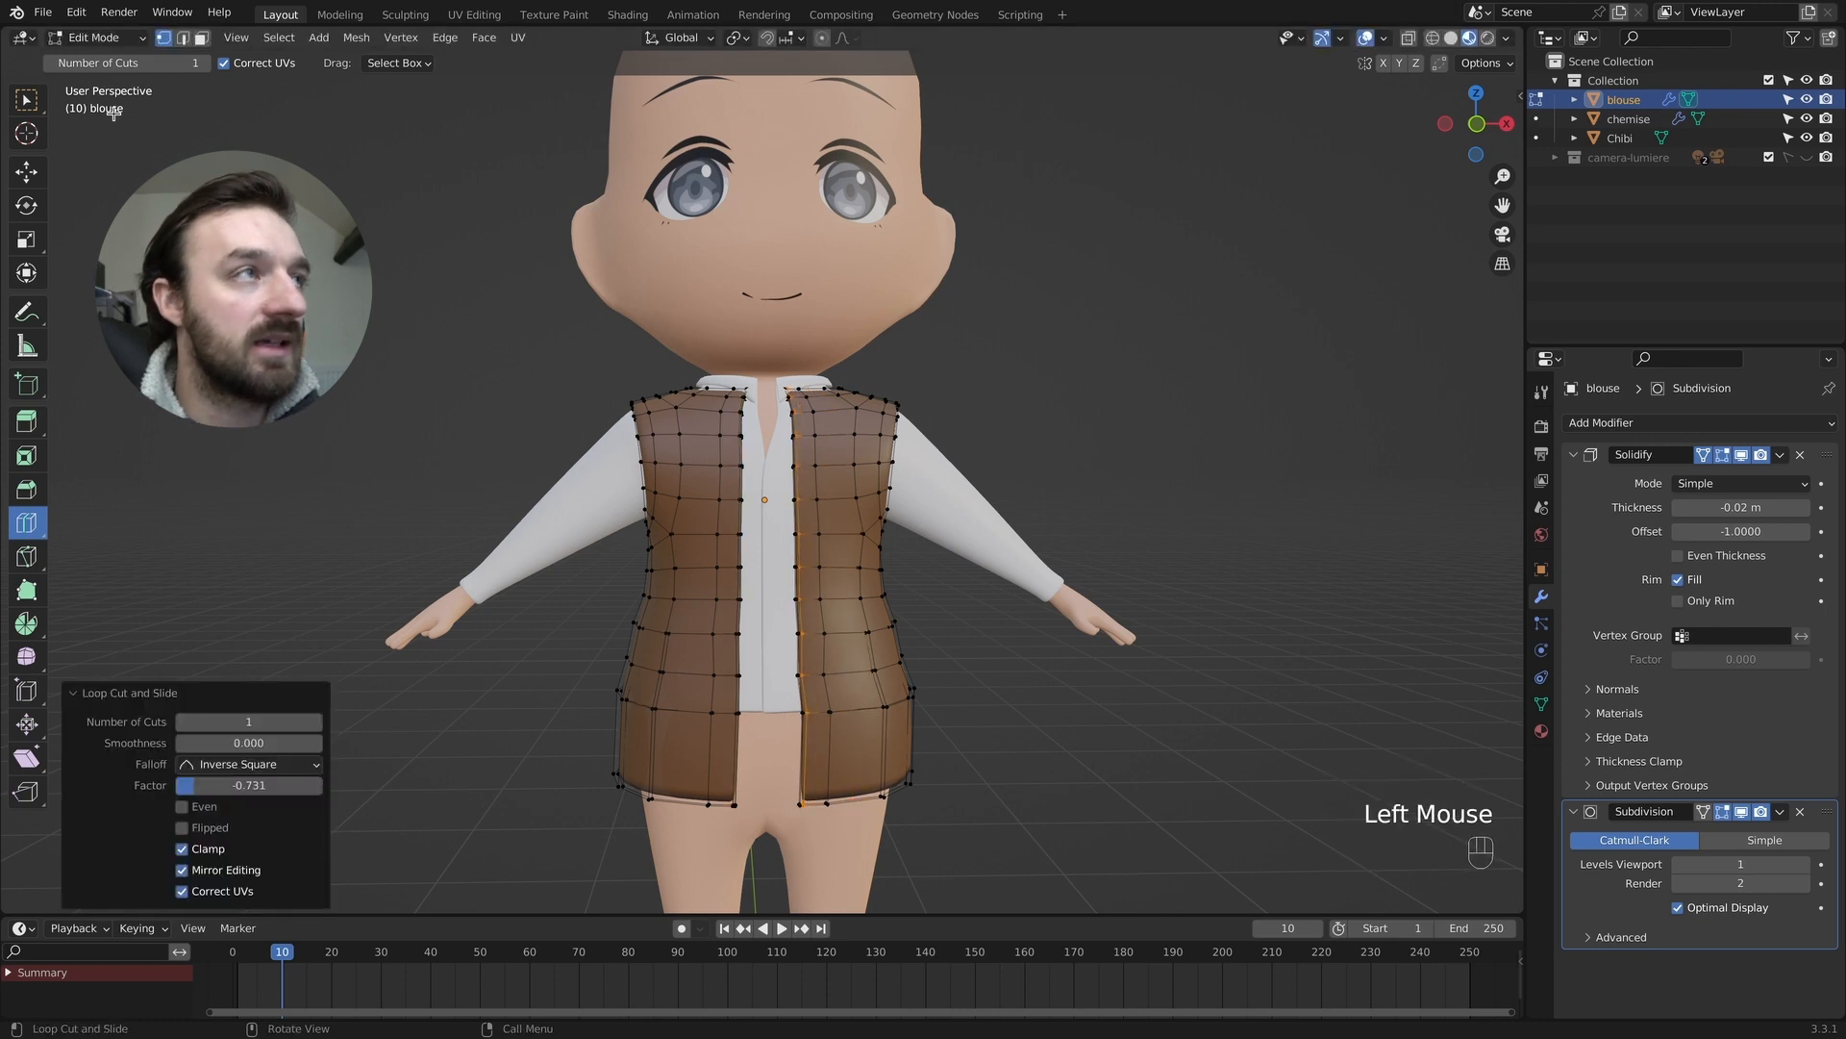
click(37, 109)
key(Tab)
scroll(380, 333, right, 5)
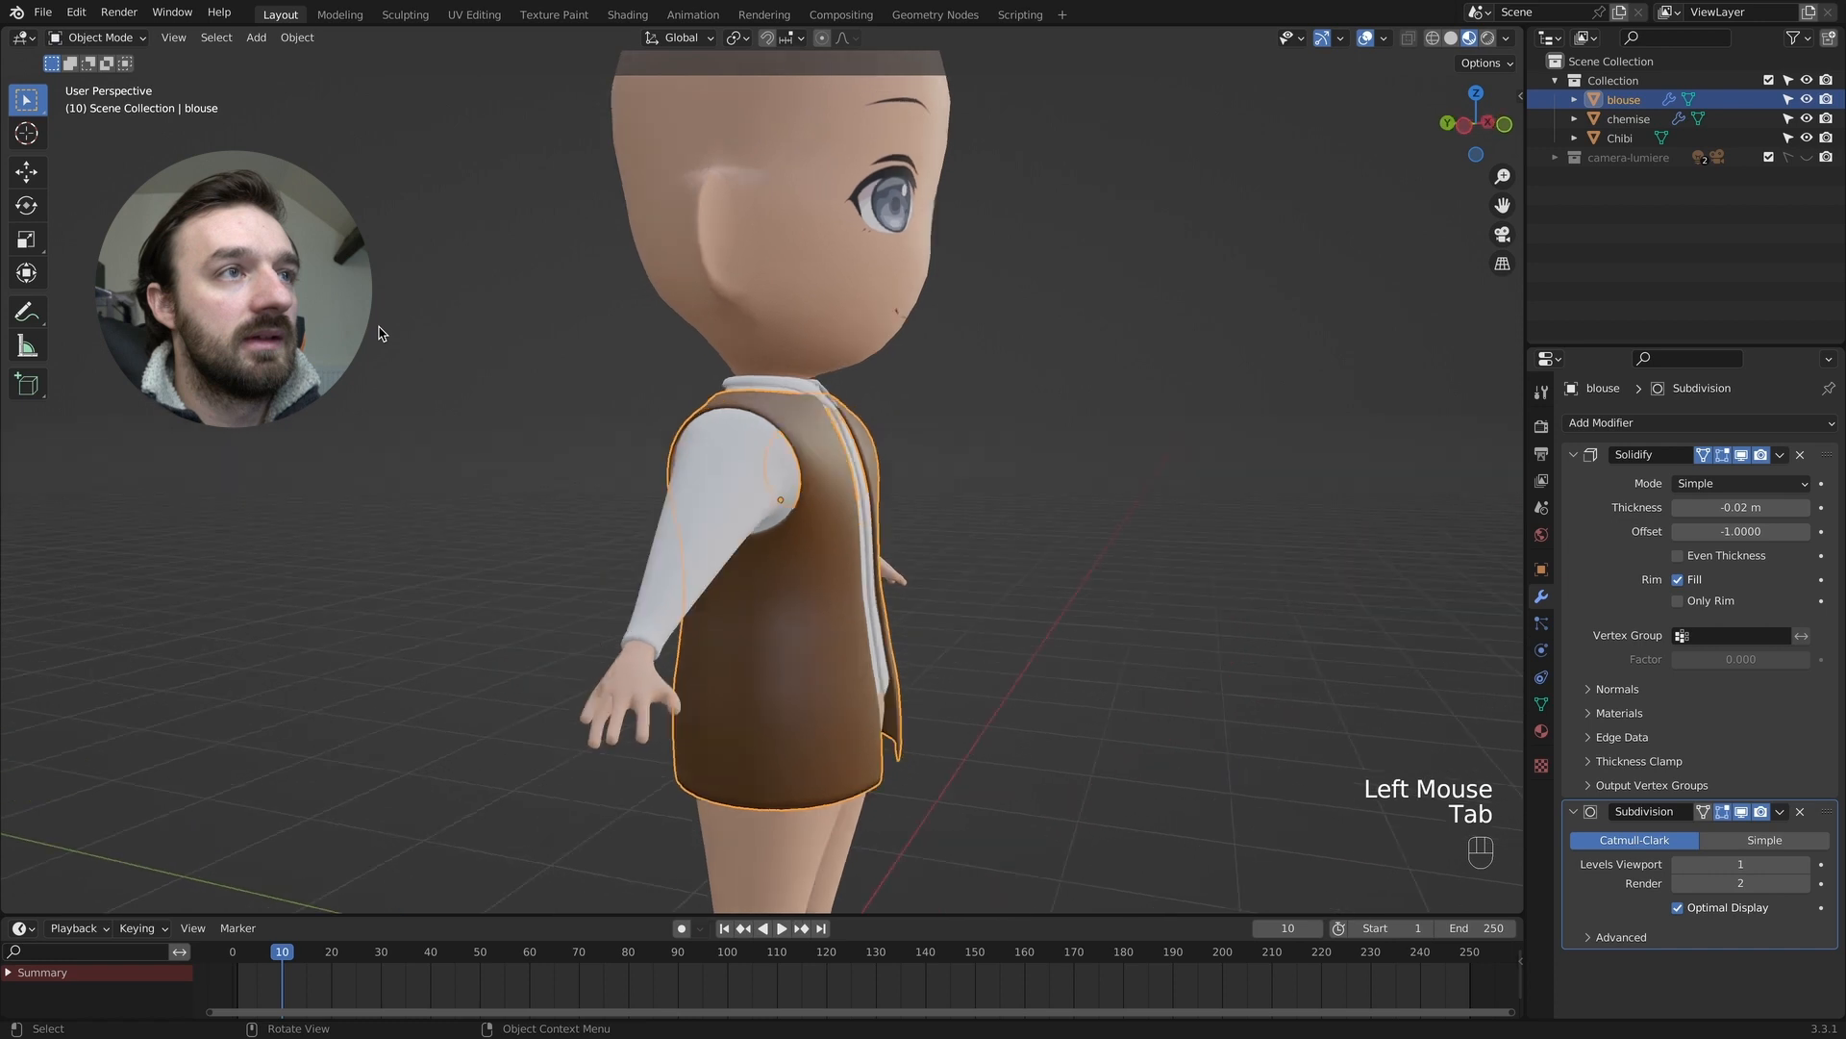
scroll(380, 332, right, 10)
Lower the two front hem corner vertices about 0.256 m along Z using proportional editing with a size of about 1.169 m.
key(Tab)
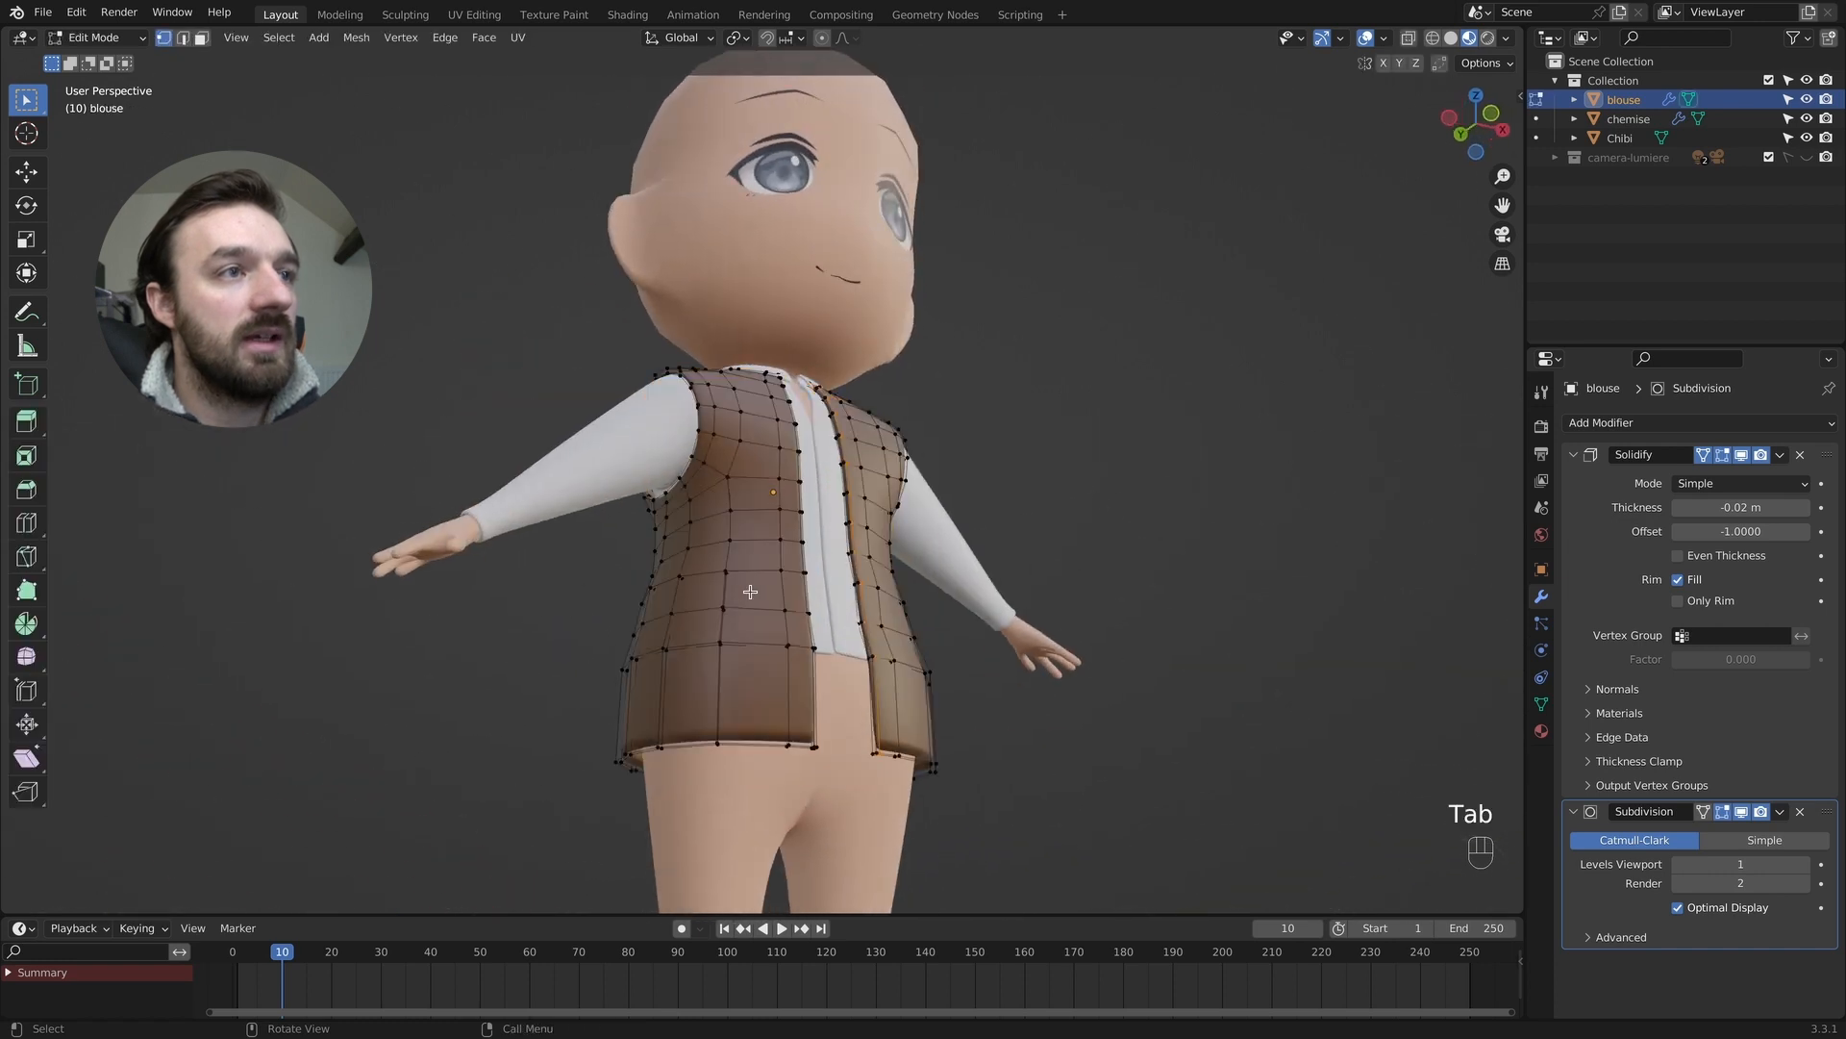
click(816, 744)
shift+click(876, 749)
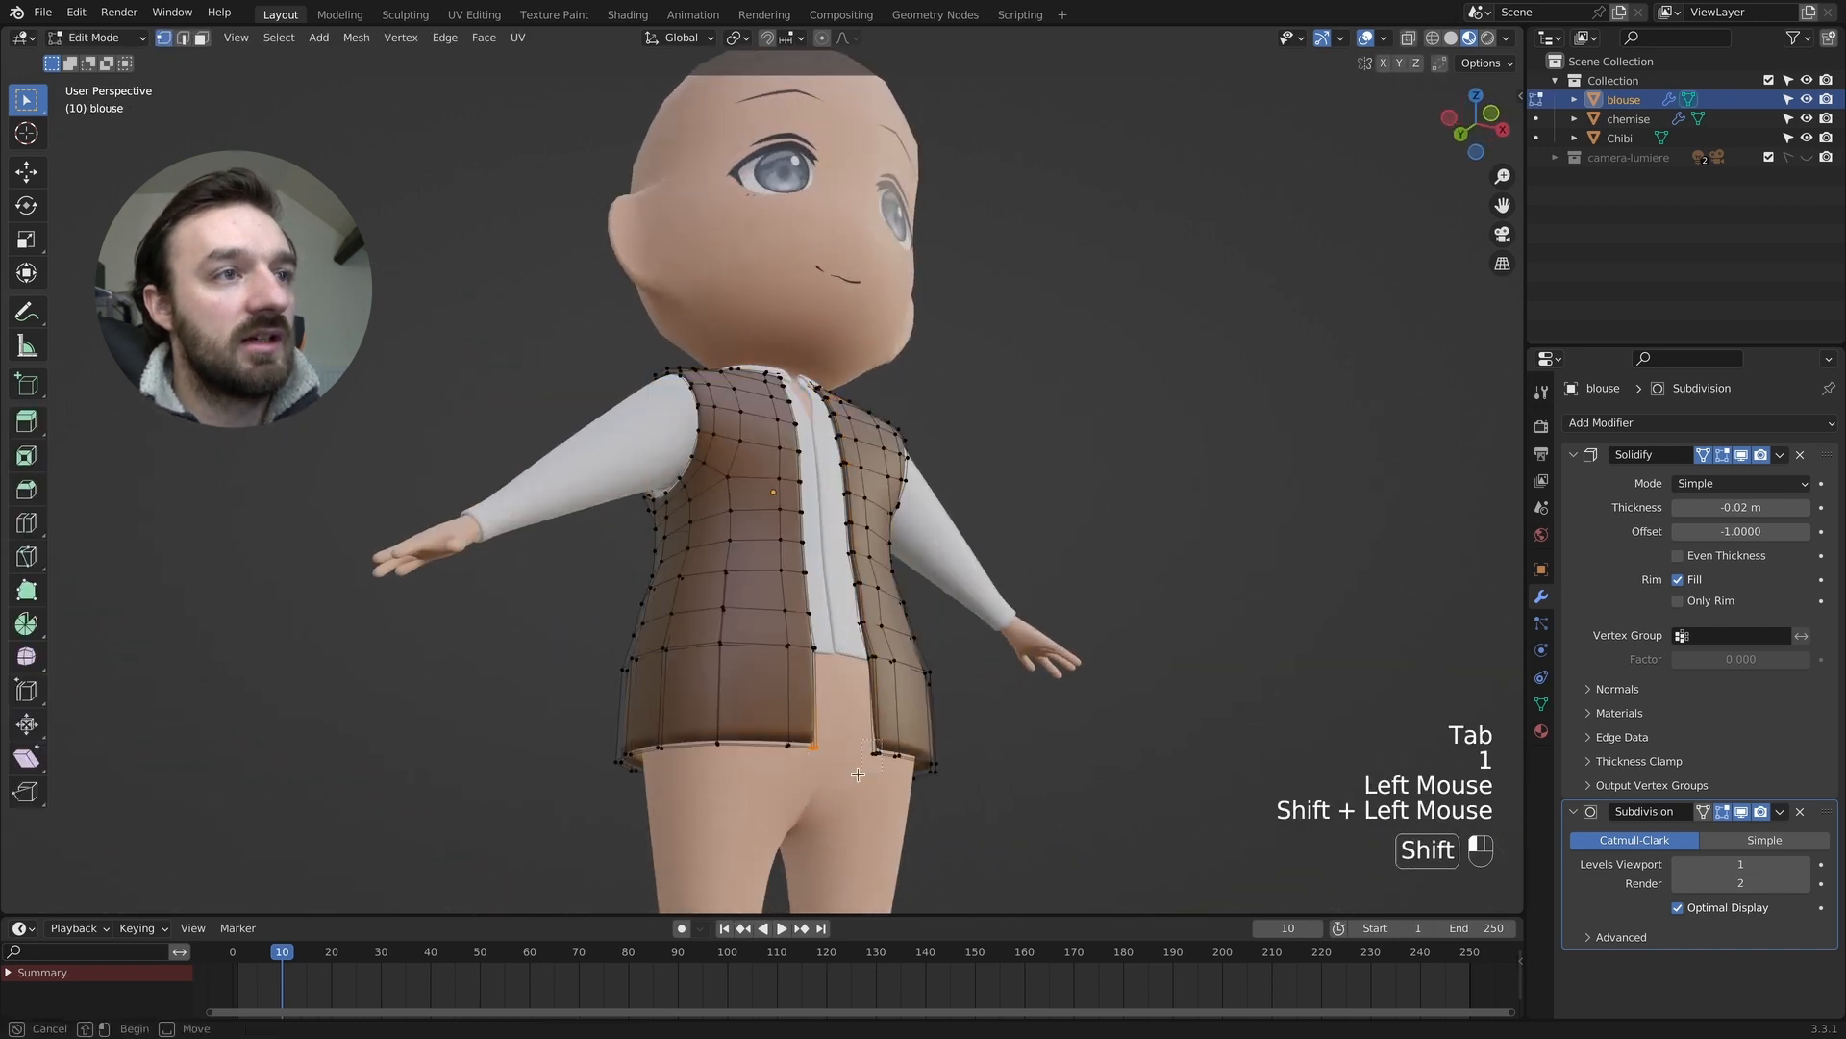
key(o)
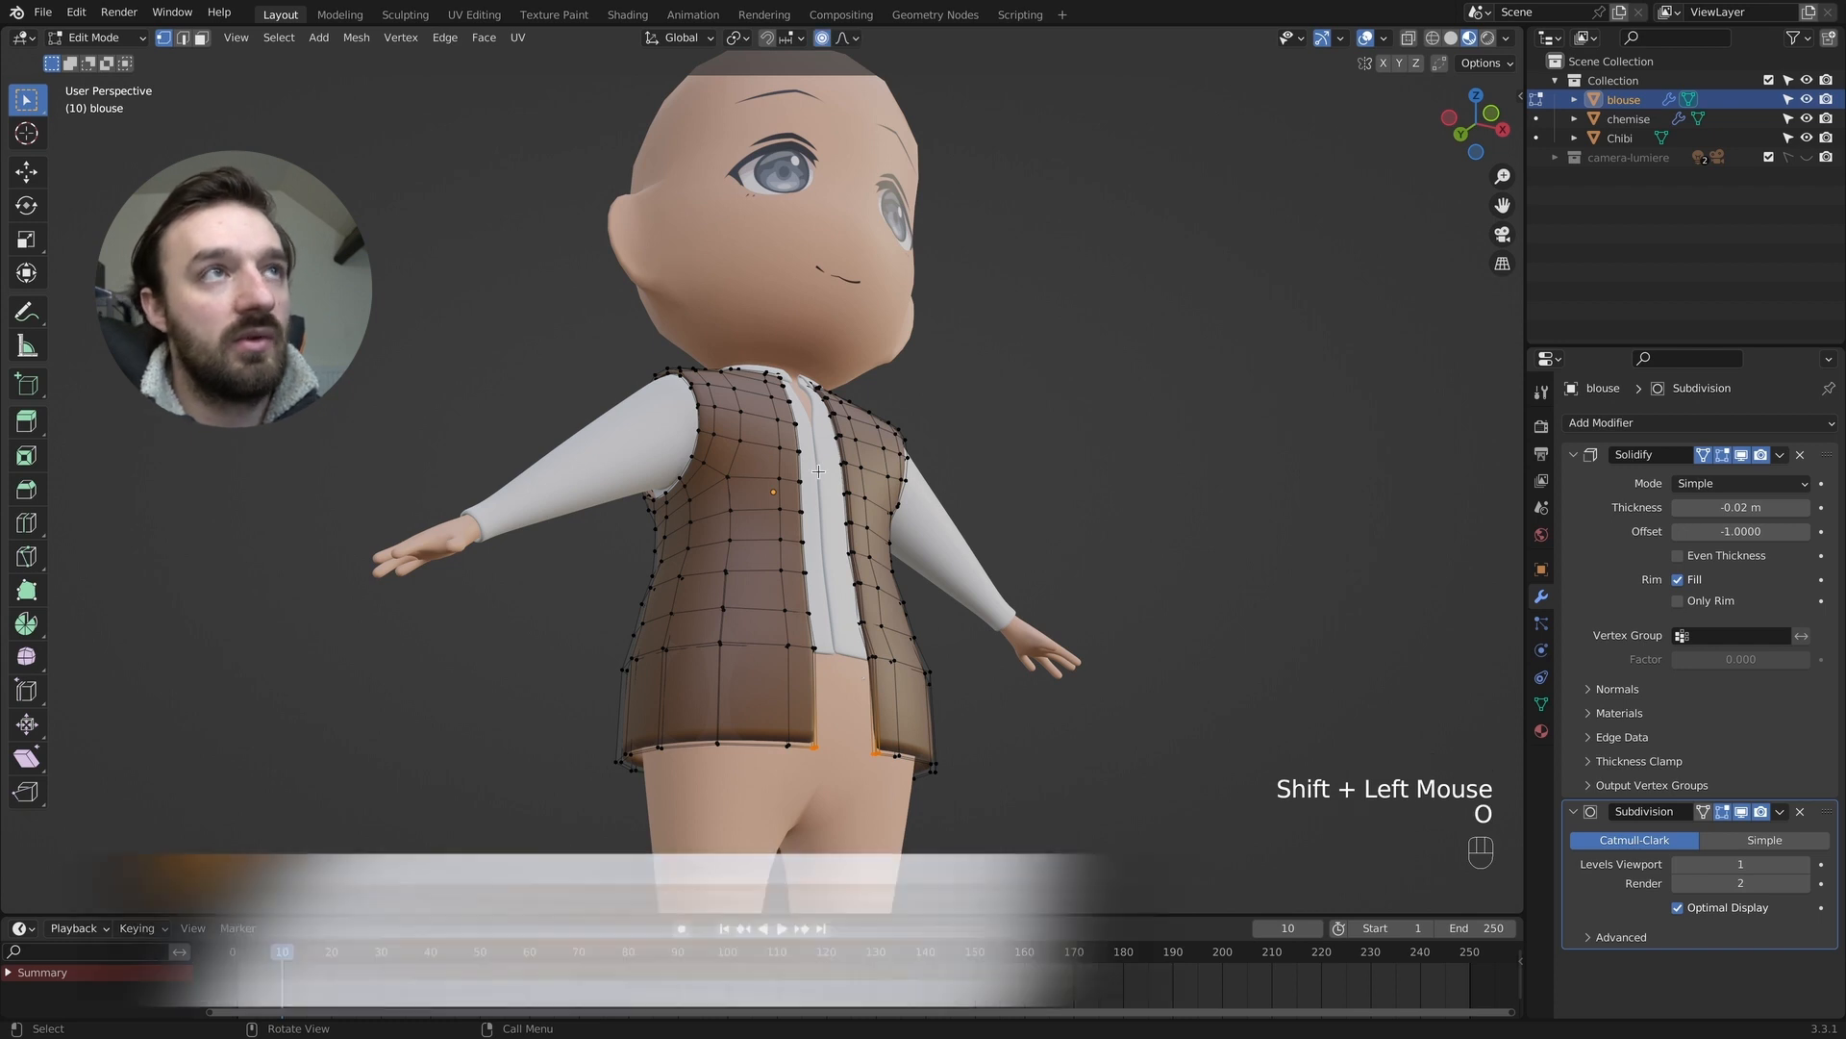
key(g)
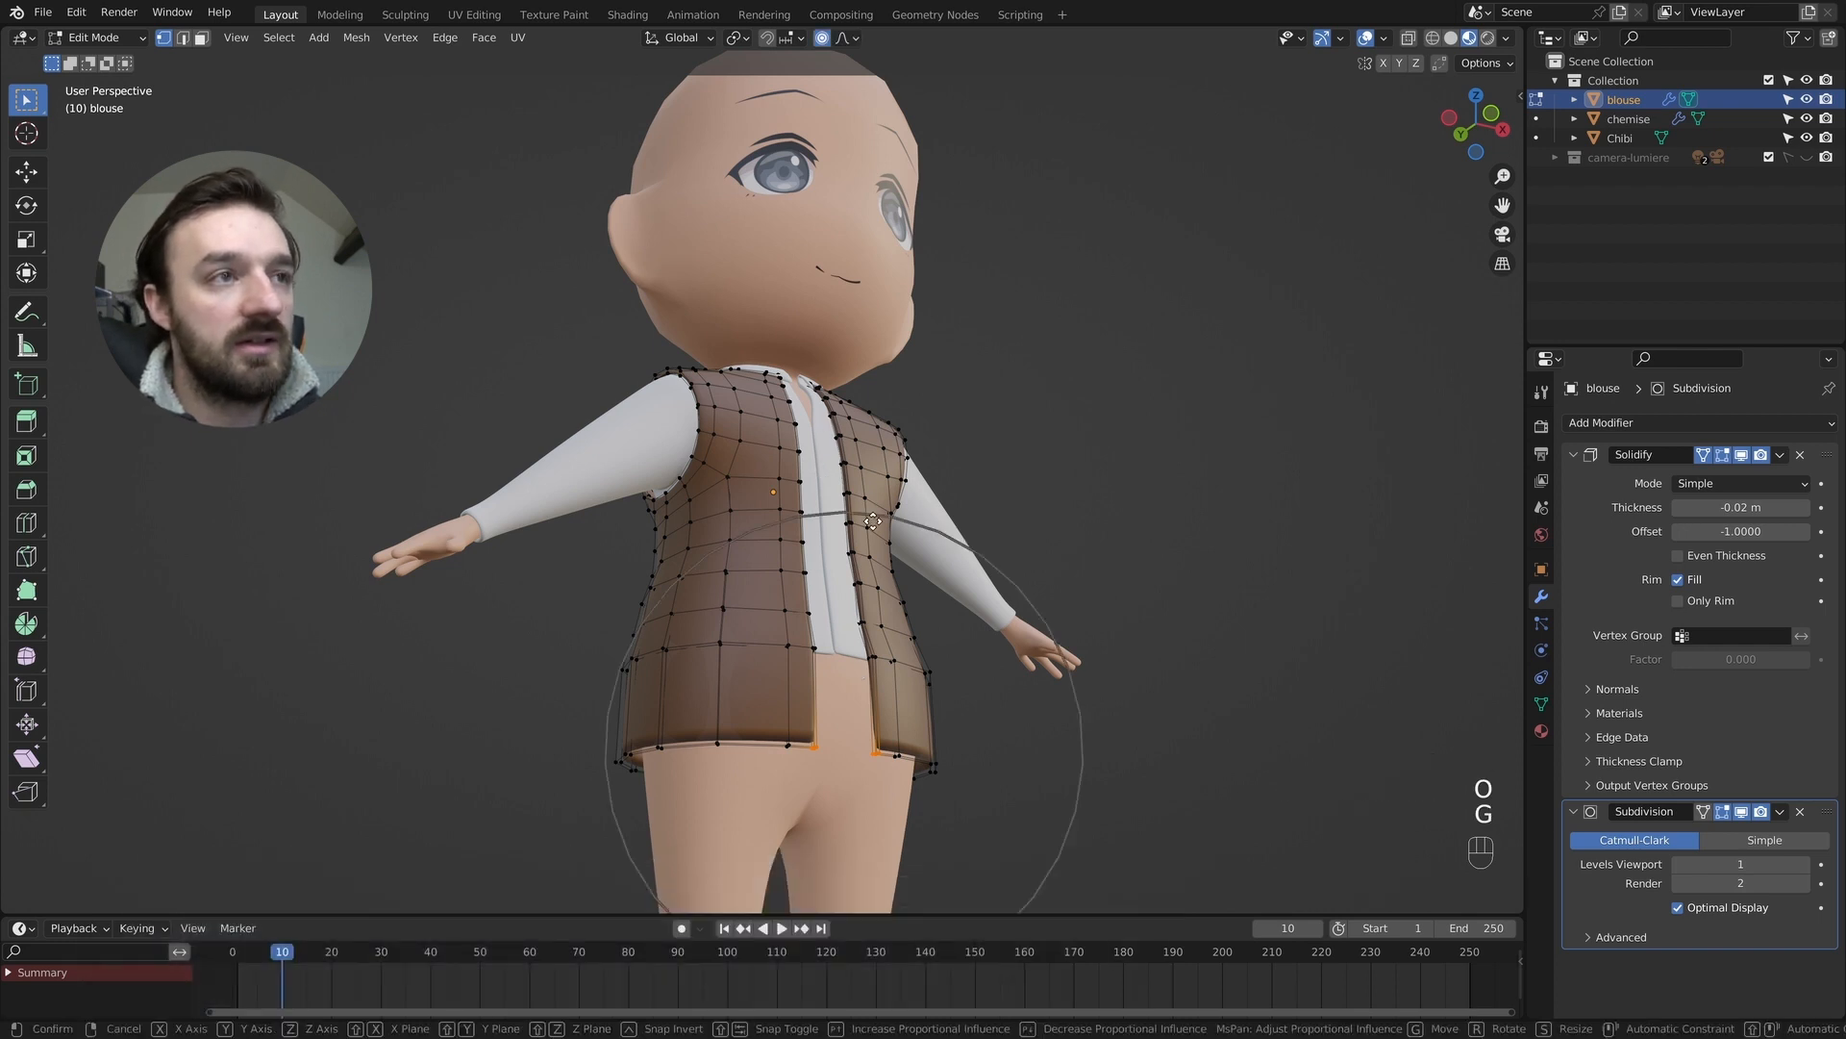
key(z)
scroll(871, 582, down, 3)
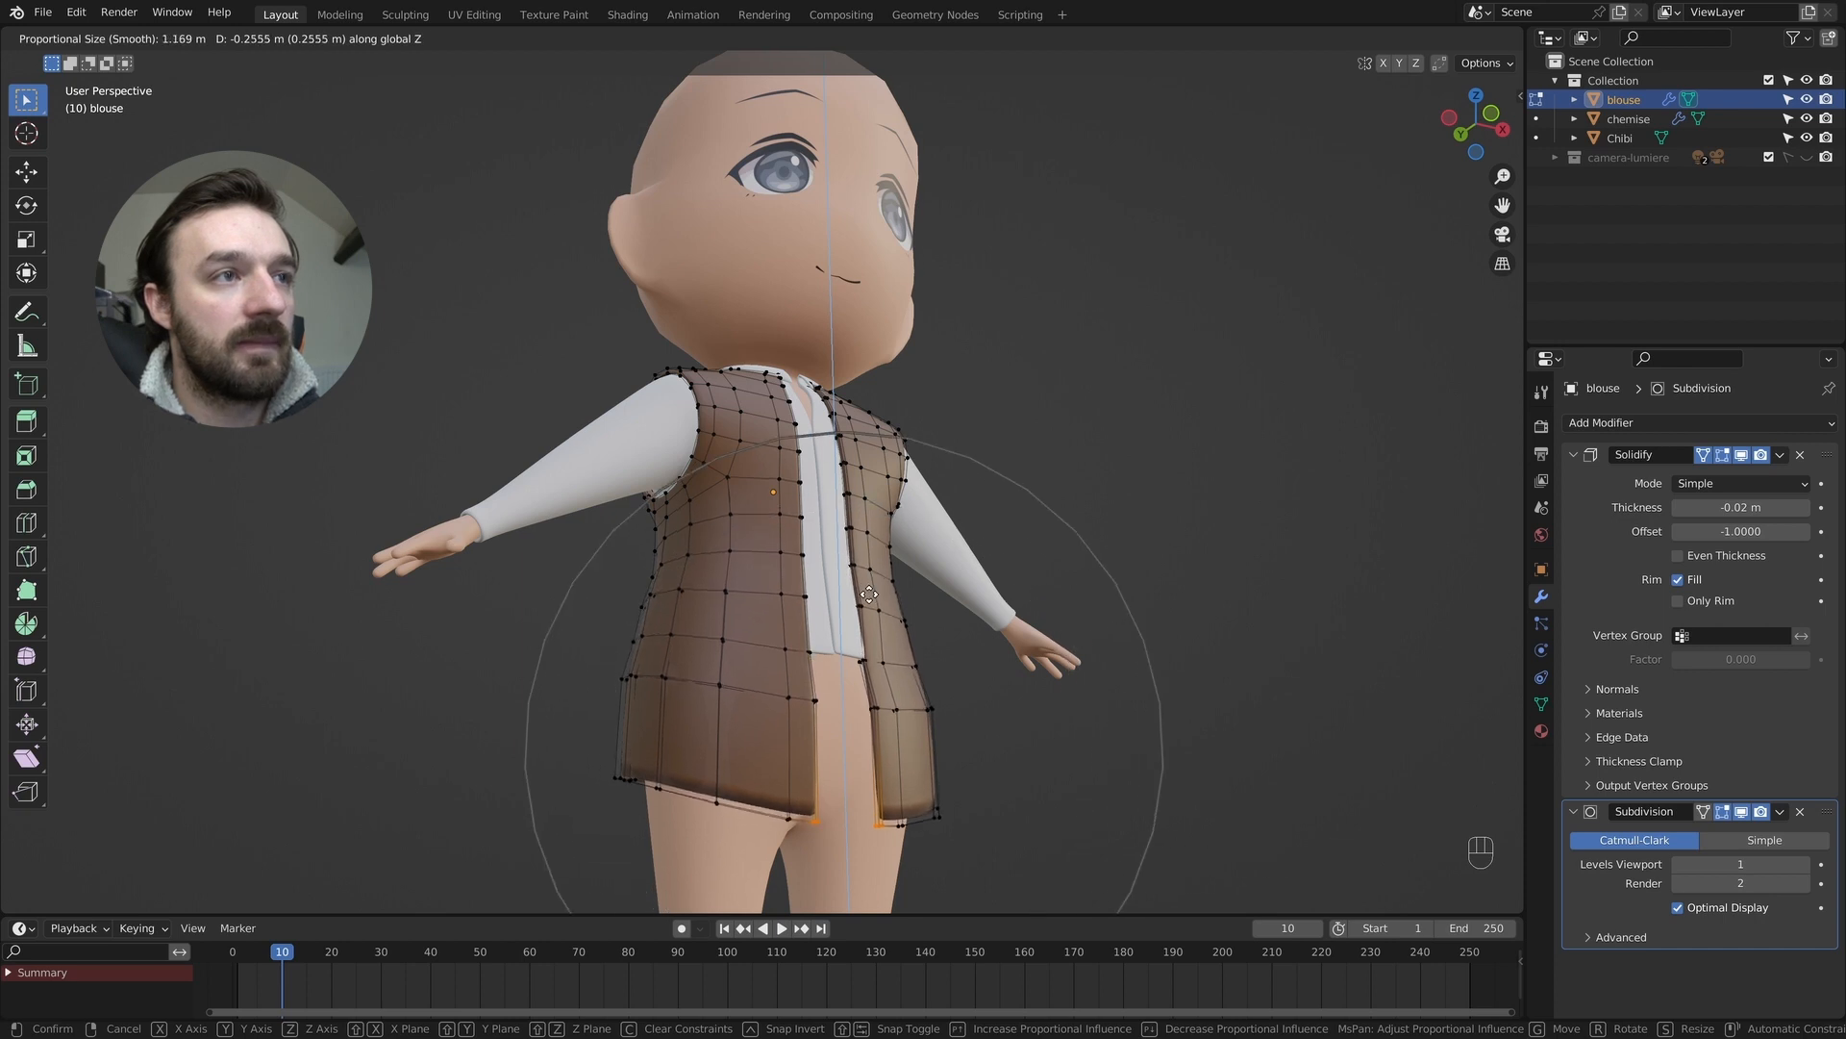
click(869, 595)
Examine the blouse's sloped hem from the side and front in Object Mode.
scroll(881, 596, left, 5)
scroll(882, 597, right, 5)
key(Tab)
scroll(883, 597, right, 10)
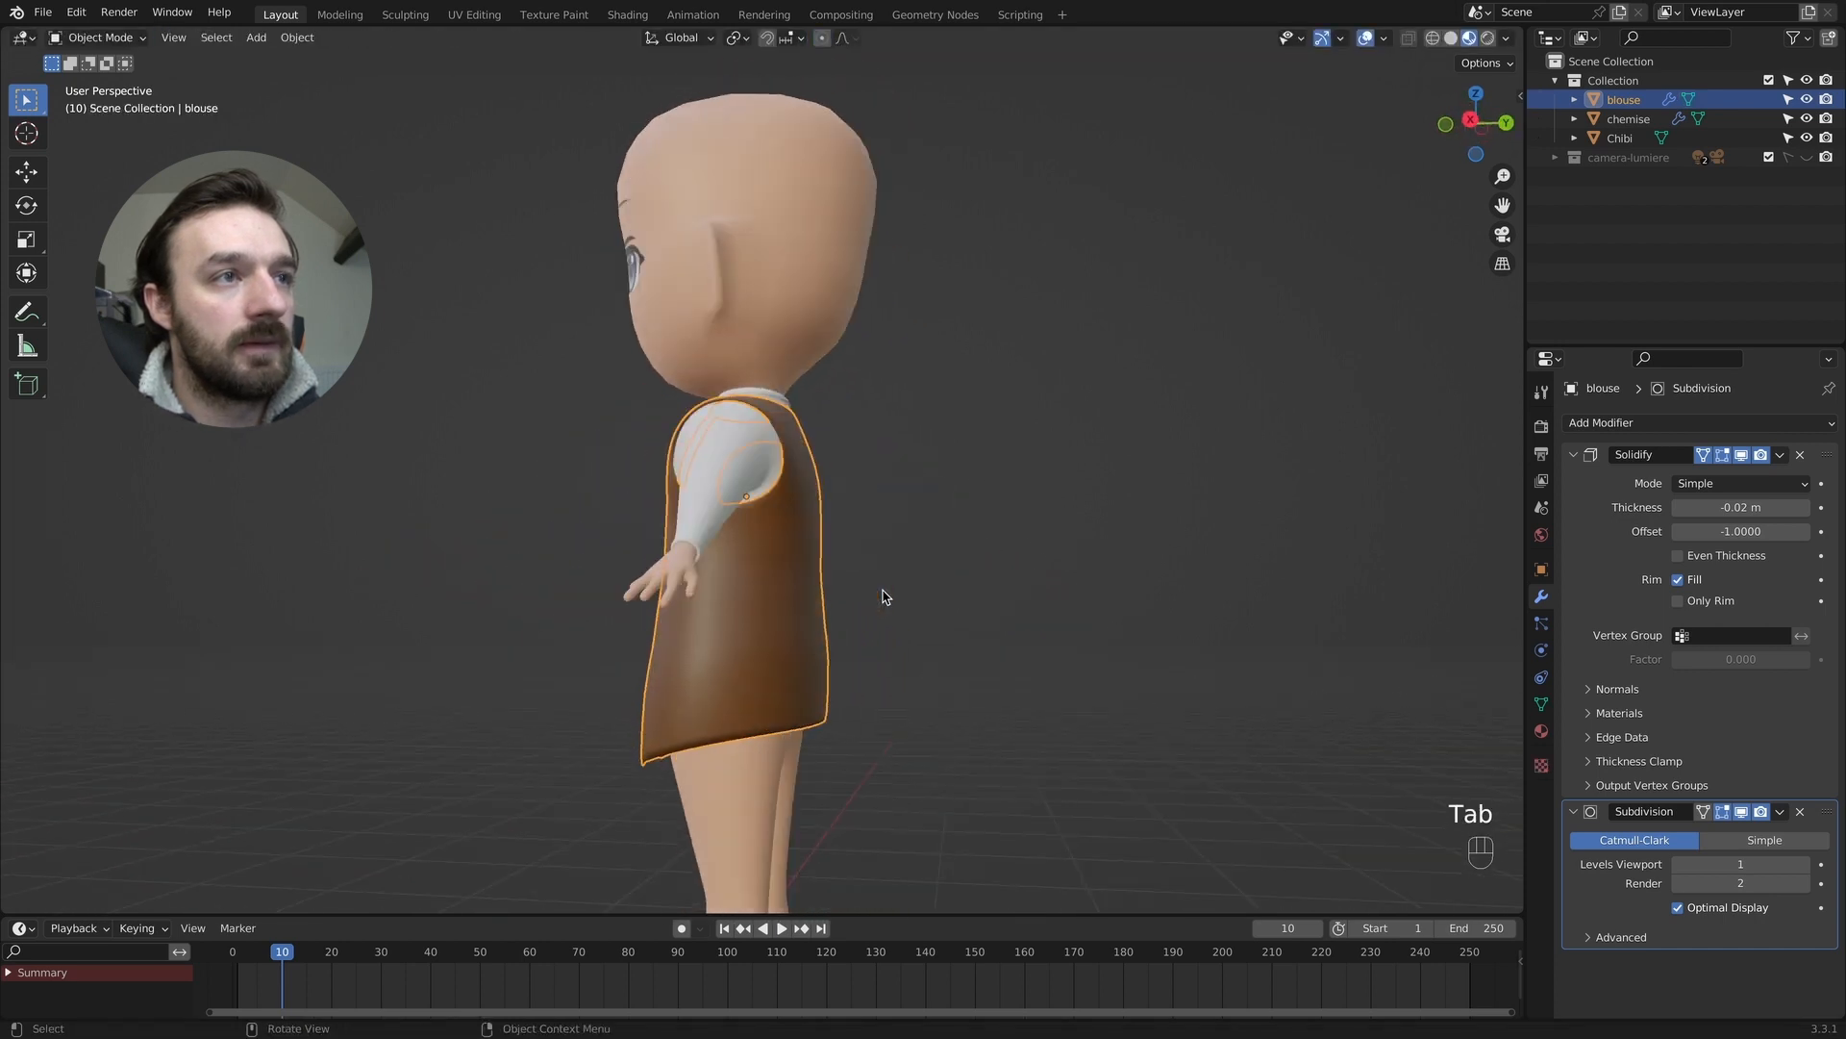
scroll(883, 597, left, 10)
super+scroll(889, 593, up, 3)
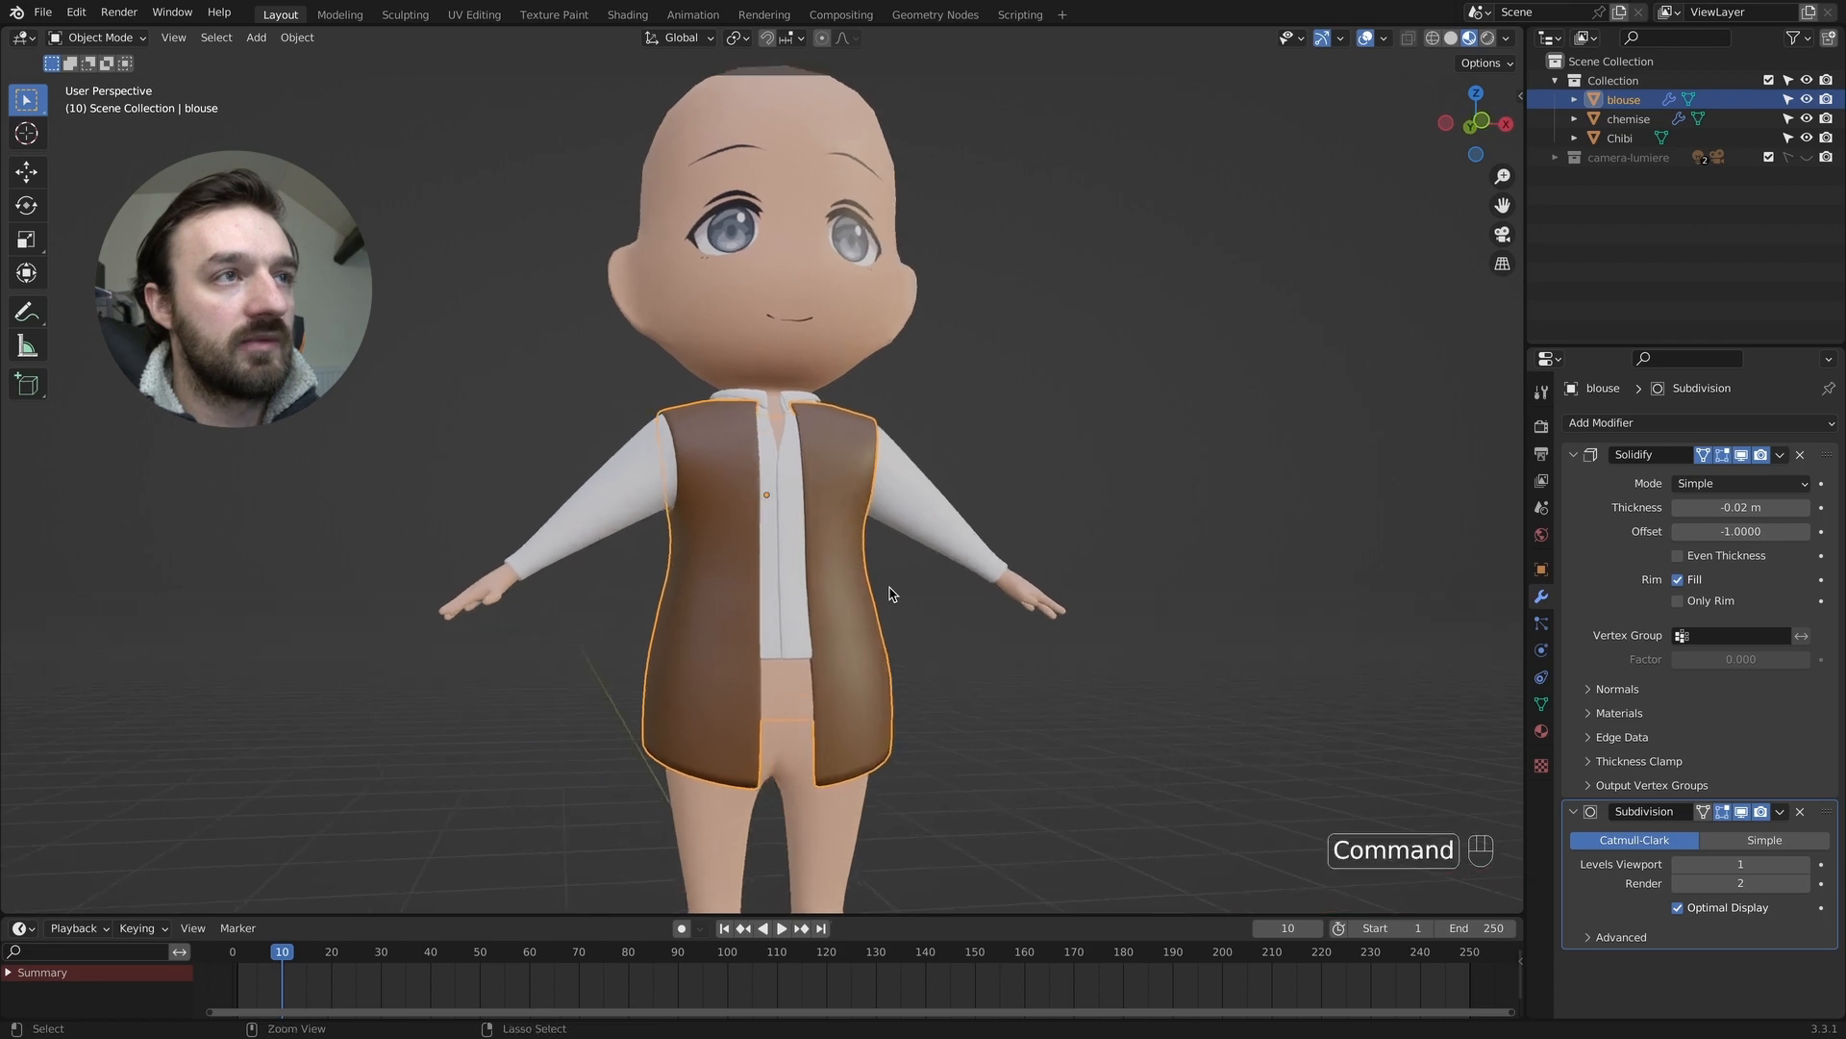
super+scroll(890, 594, down, 2)
key(Tab)
key(Tab)
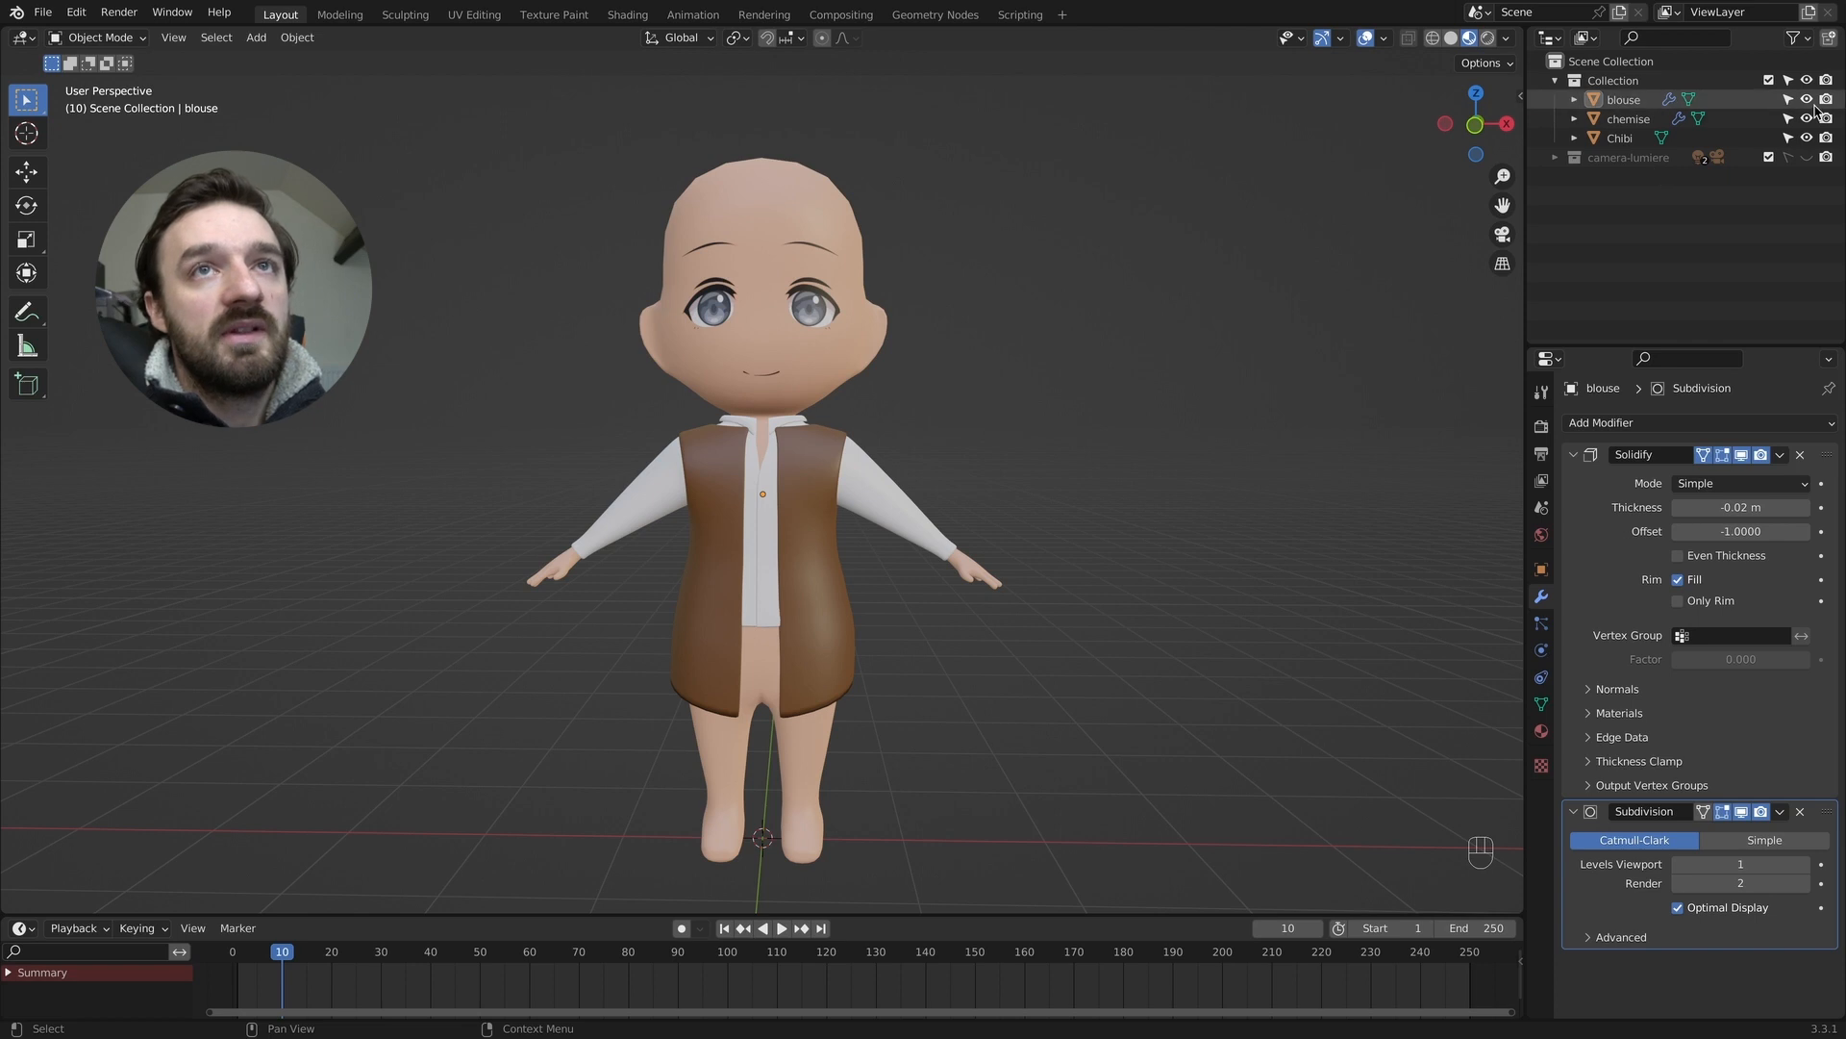
Hide the blouse and chemise, and open the Chibi body in Edit Mode with face selection.
click(1807, 100)
click(1807, 118)
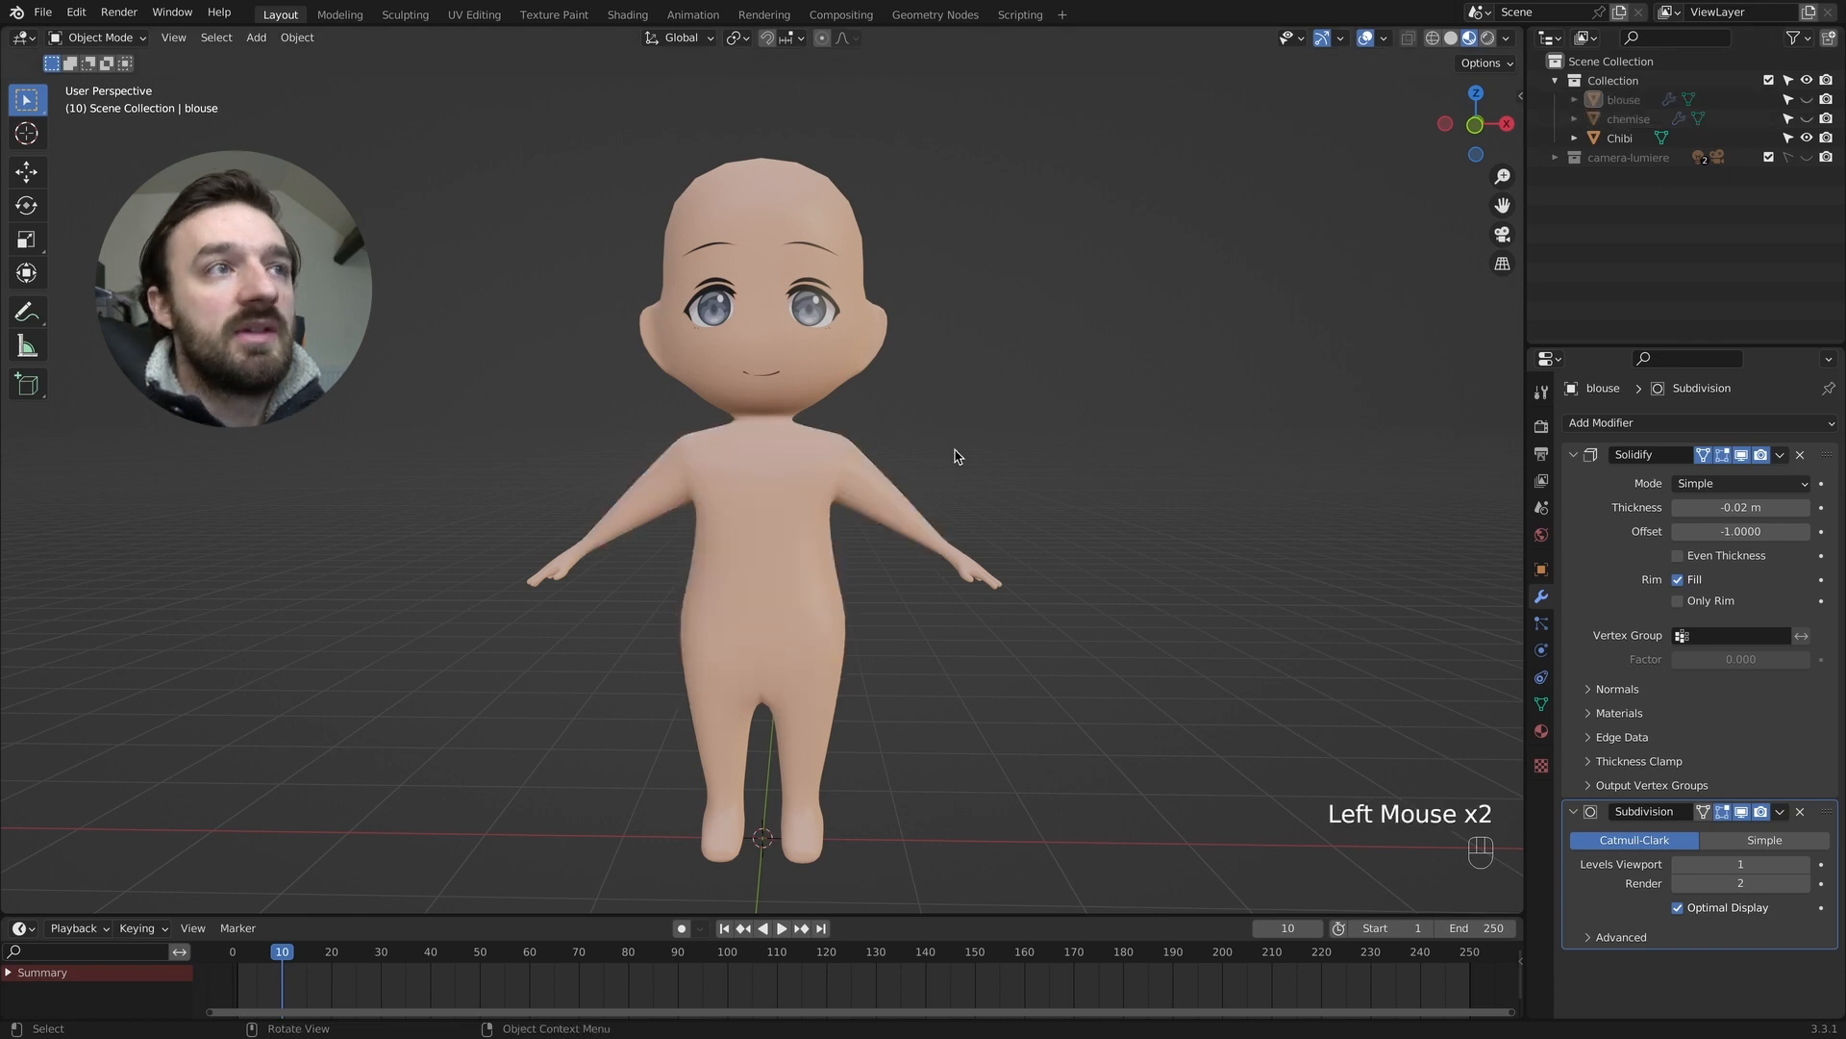
click(747, 486)
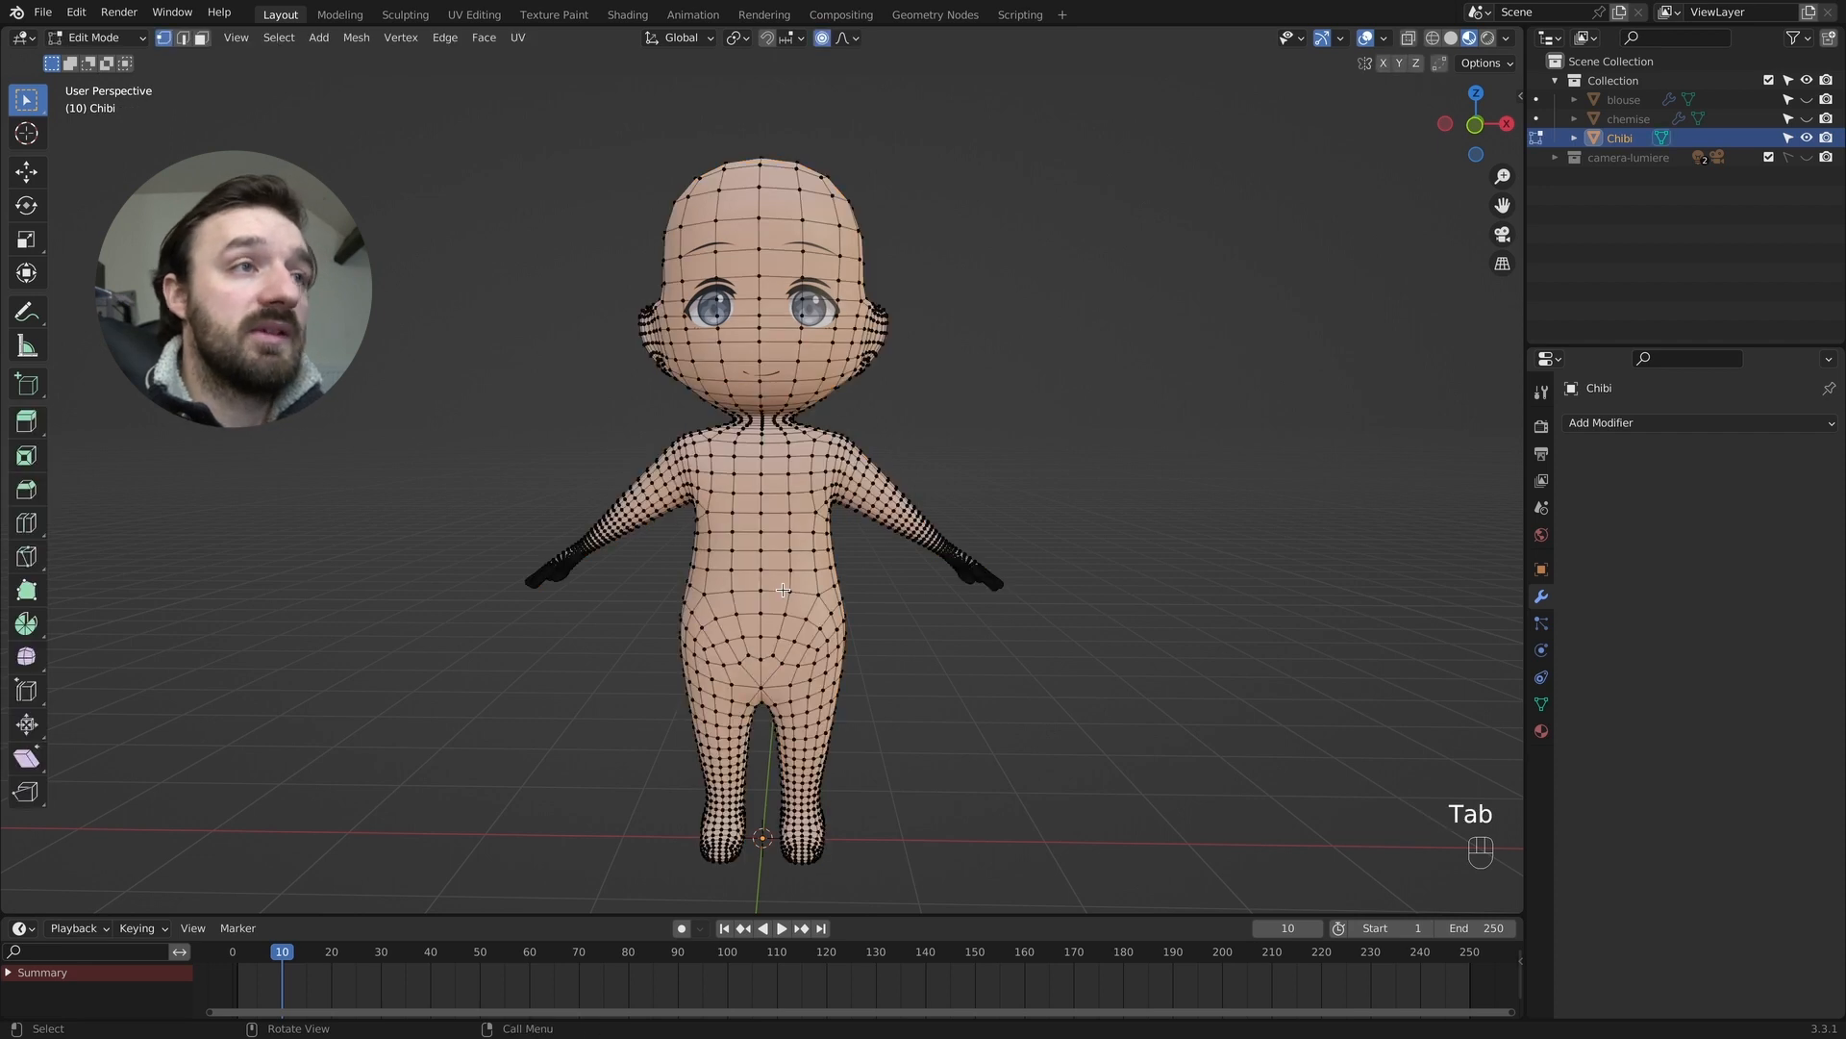
key(3)
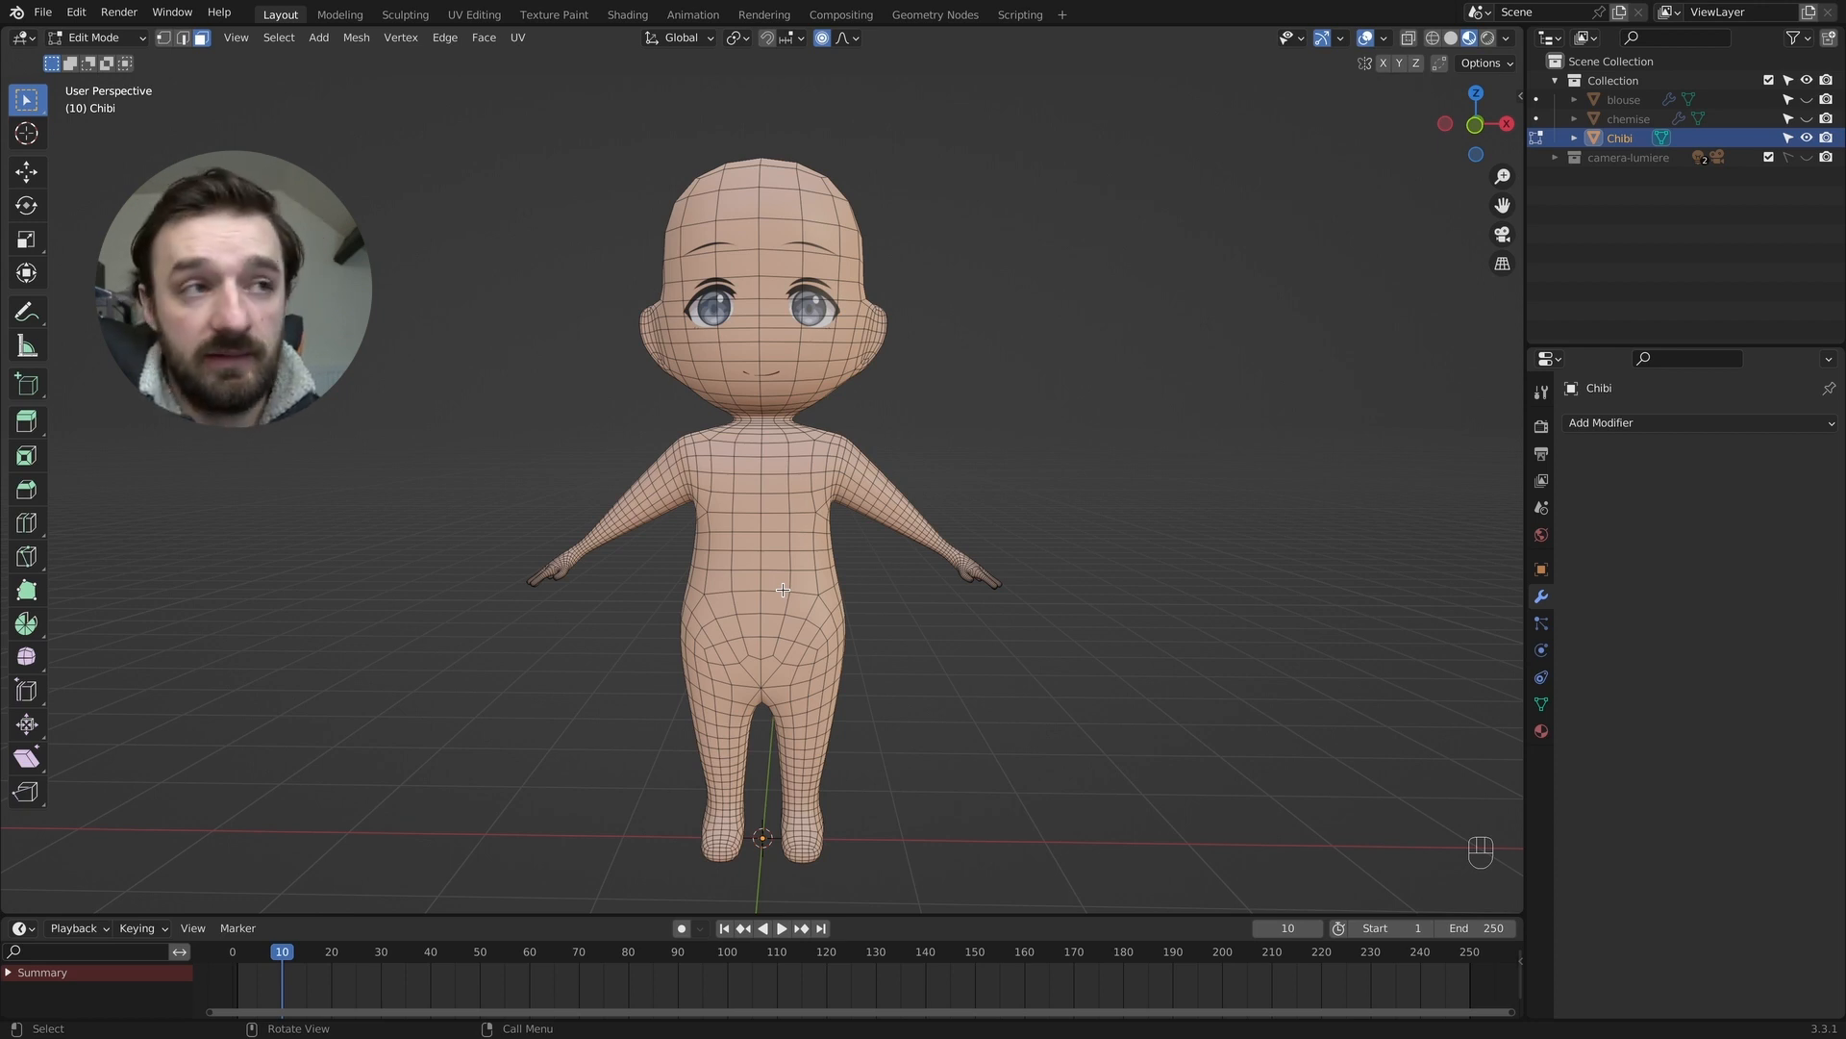
middle_drag(735, 618, 727, 597)
click(694, 594)
alt+shift+click(701, 604)
shift+click(716, 601)
alt+shift+click(750, 594)
key(super+z)
Box-select the front faces of the Chibi's hips and legs from the waist down to just above the ankles.
drag(665, 595, 933, 778)
super+scroll(862, 754, up, 2)
shift+scroll(861, 754, down, 5)
shift+drag(660, 639, 868, 670)
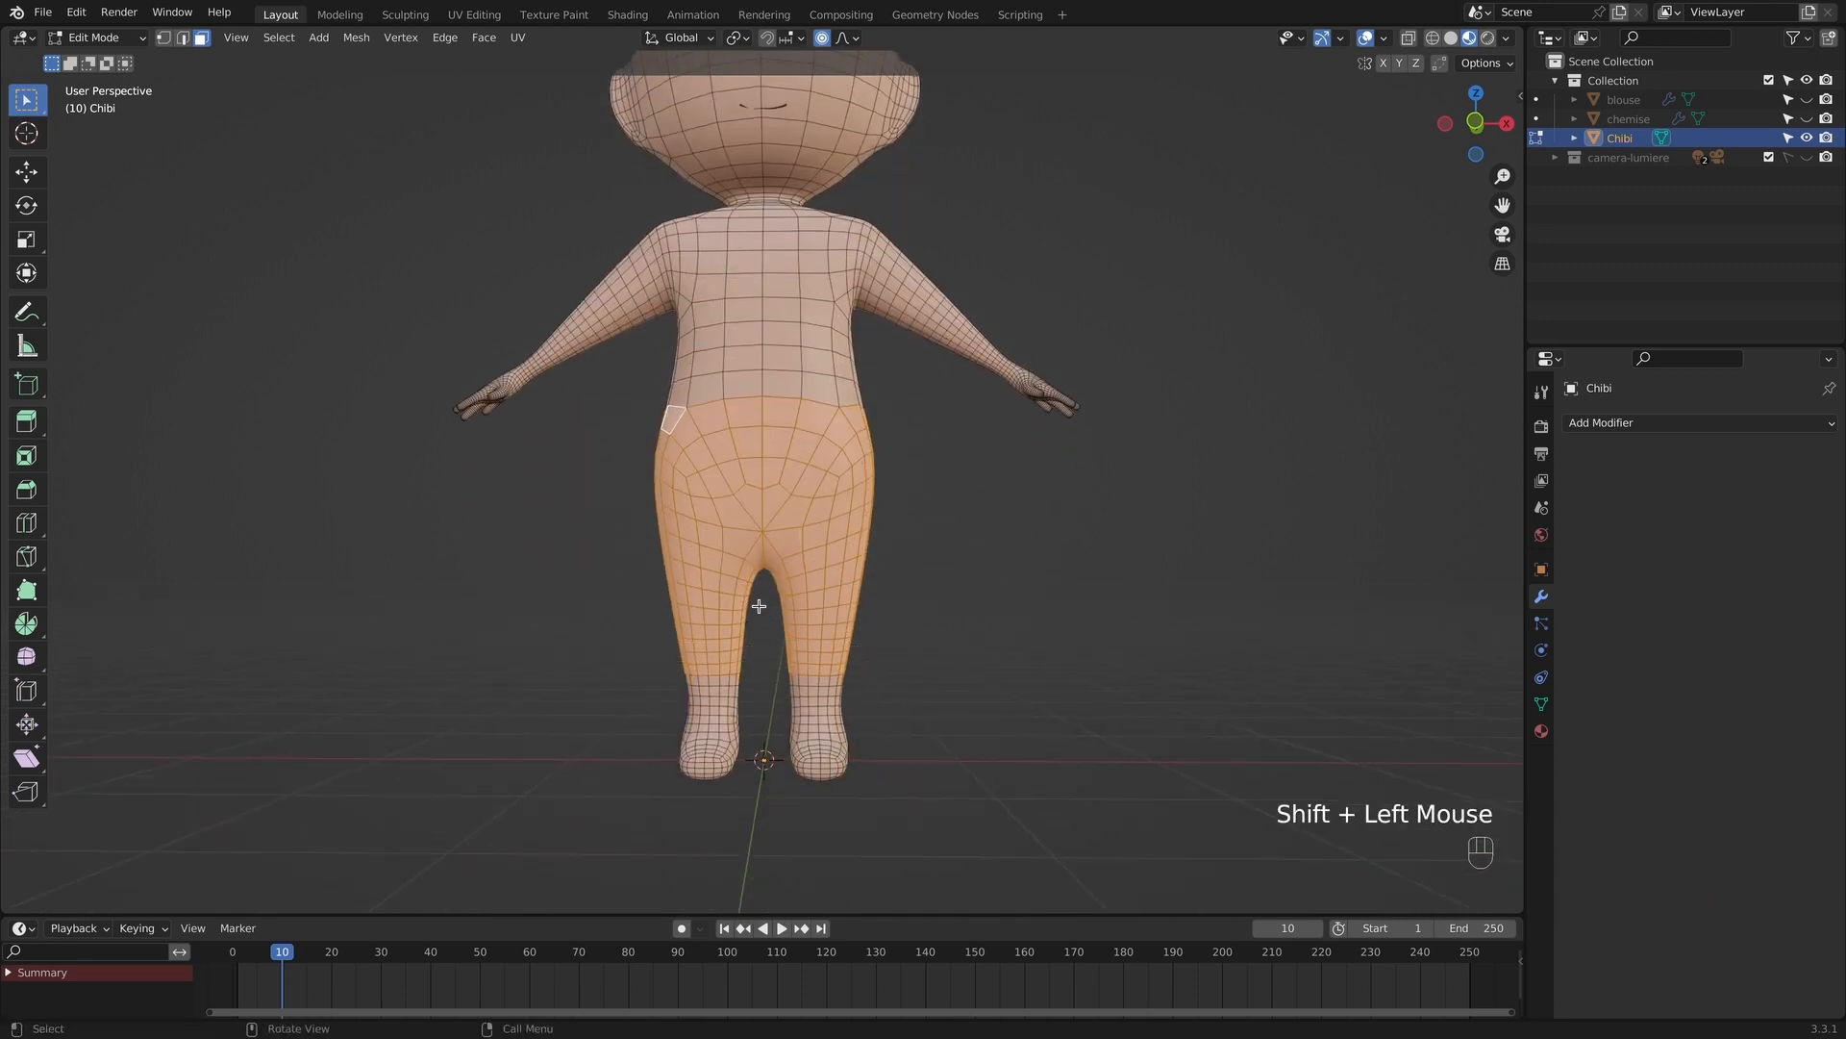
scroll(761, 605, left, 10)
shift+drag(969, 445, 660, 664)
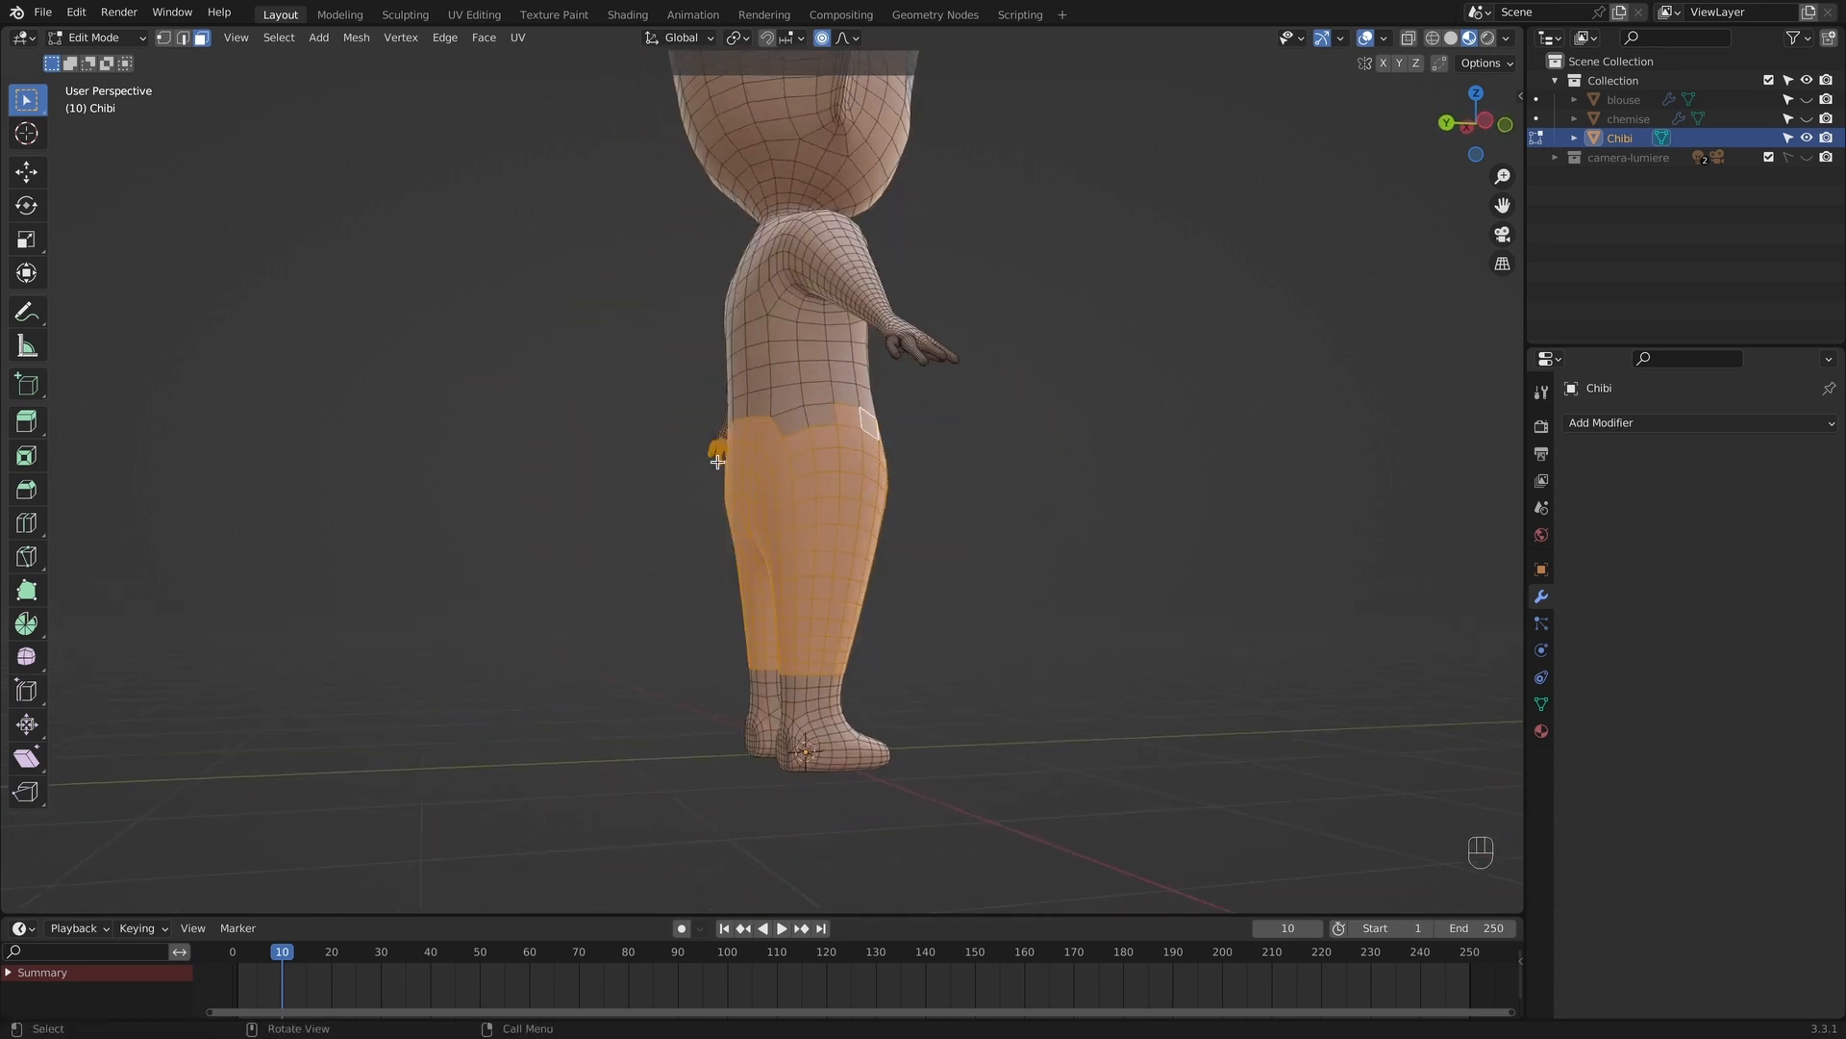
key(super+z)
Add the side and back faces between waist and ankles to the selection and check it all around the body.
scroll(898, 545, left, 5)
scroll(897, 545, right, 3)
shift+drag(941, 440, 622, 669)
shift+click(791, 418)
scroll(791, 418, left, 15)
shift+drag(913, 439, 578, 664)
scroll(719, 578, left, 15)
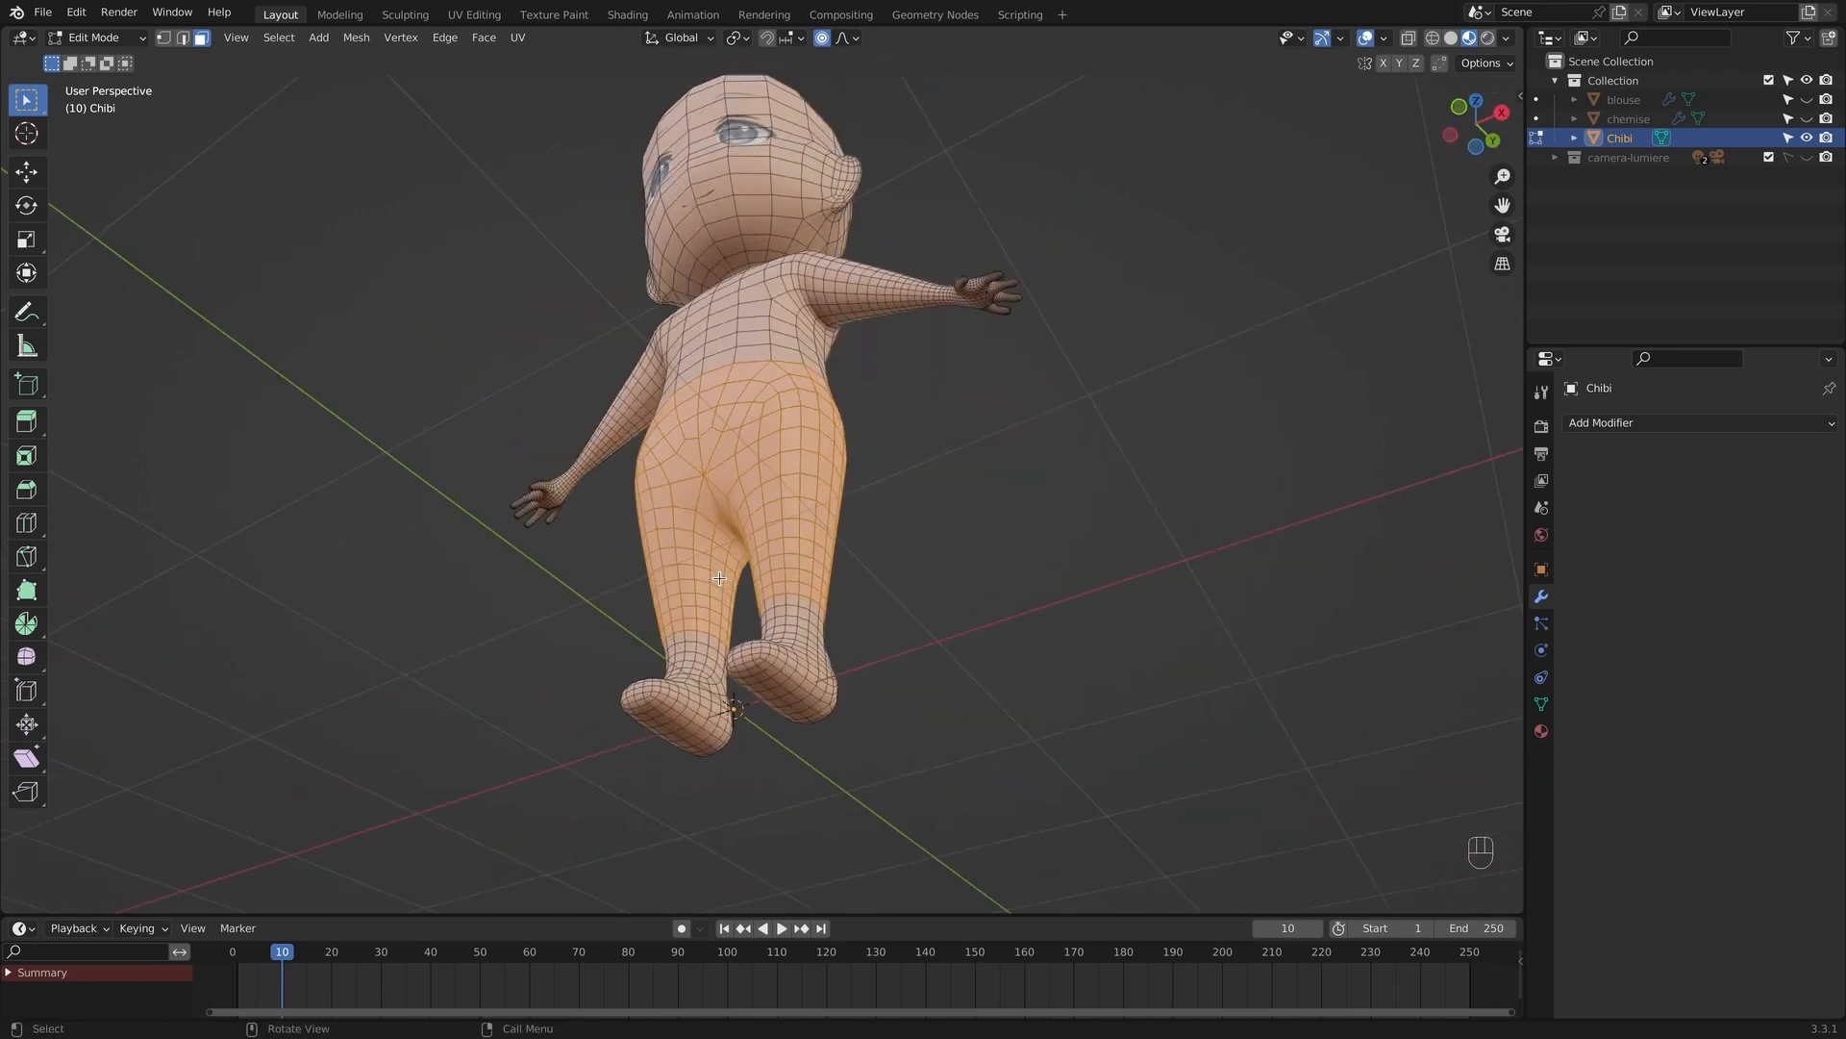
scroll(720, 577, left, 10)
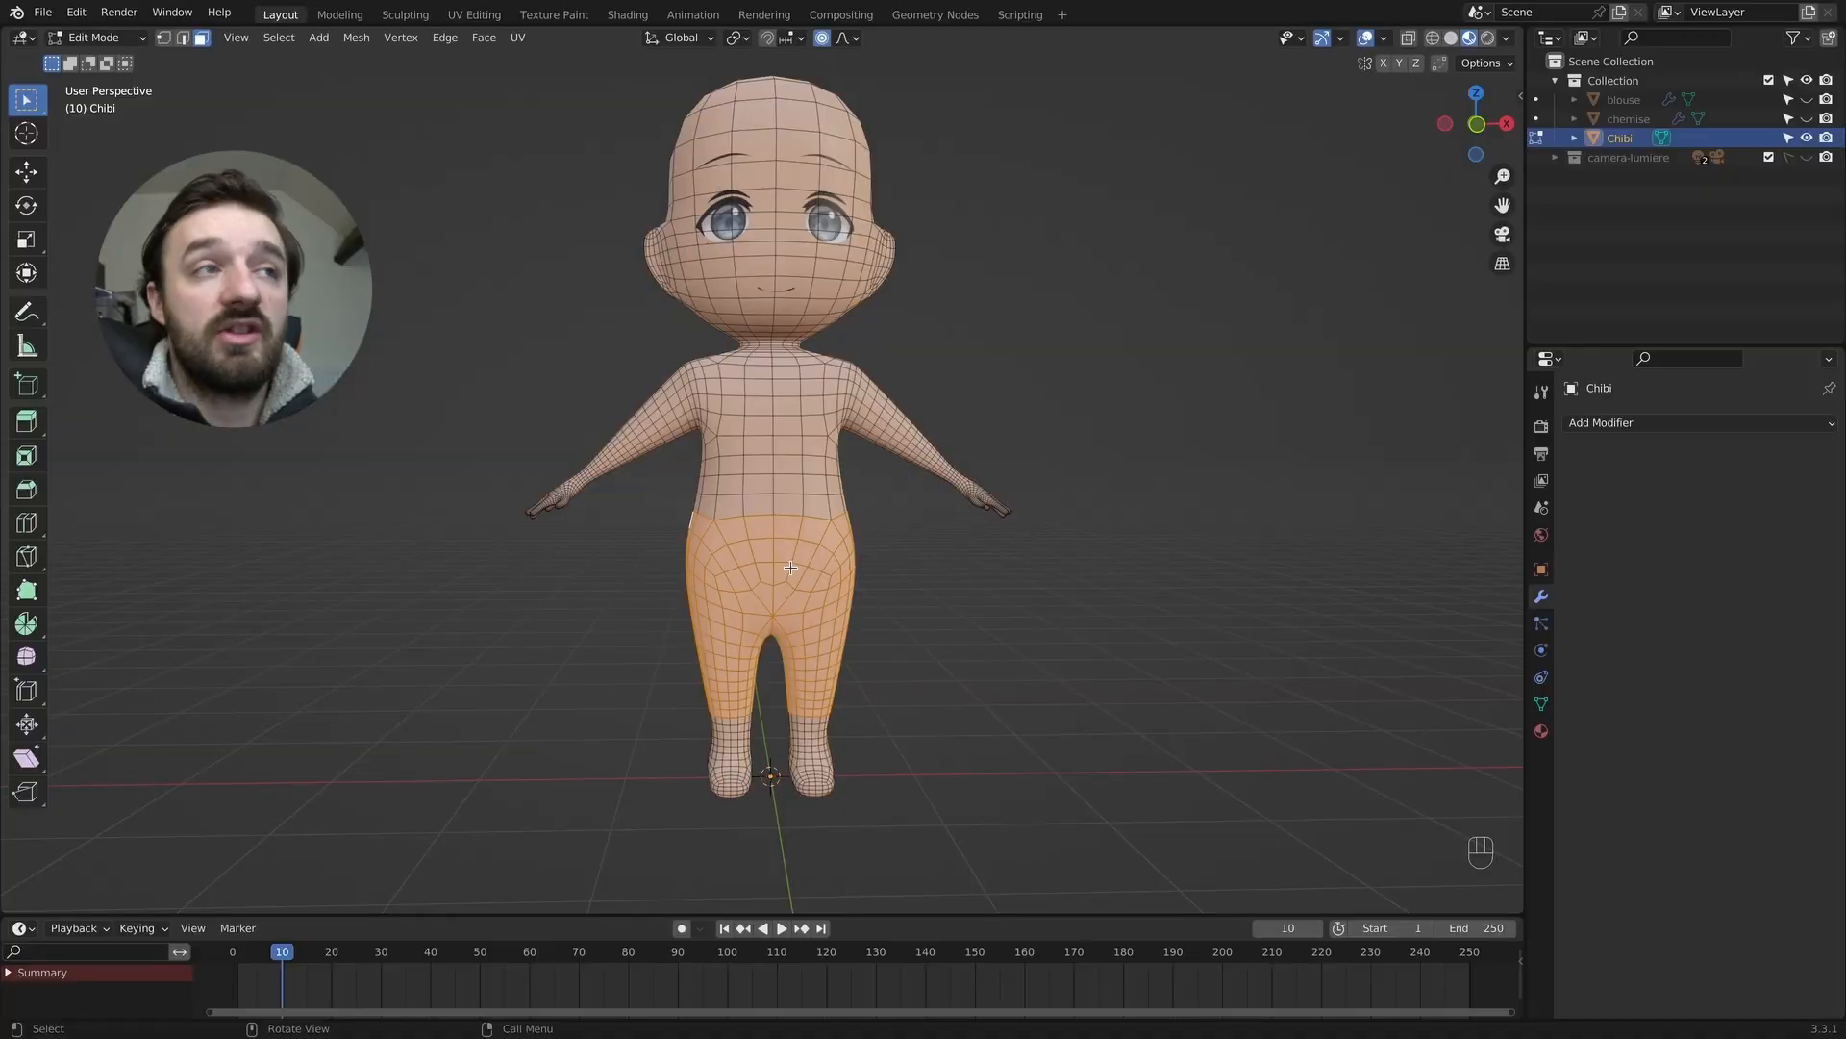
Duplicate the selected hip and leg faces in place and separate the copy from the Chibi body into its own object.
key(shift)
key(shift+d)
click(790, 567)
key(a)
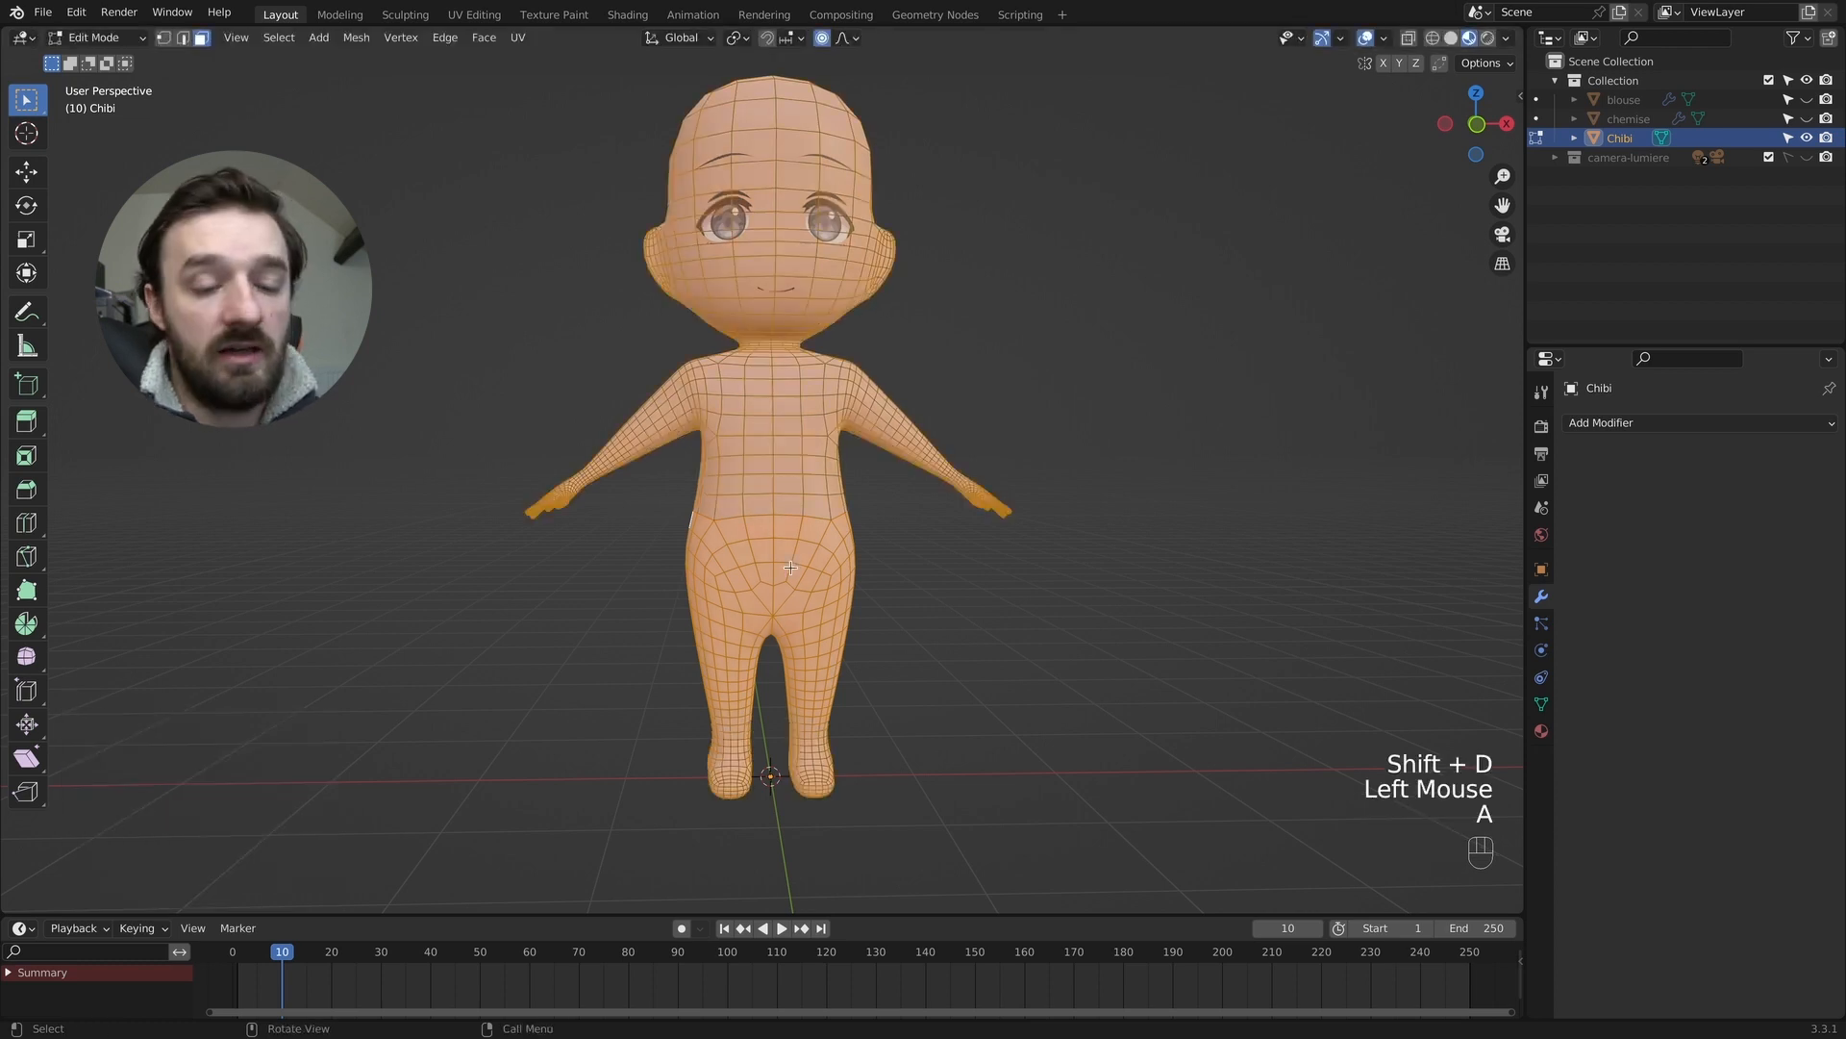
key(p)
click(791, 567)
Rename the separated object "pantalon" and return to Object Mode with nothing selected.
double_click(1640, 157)
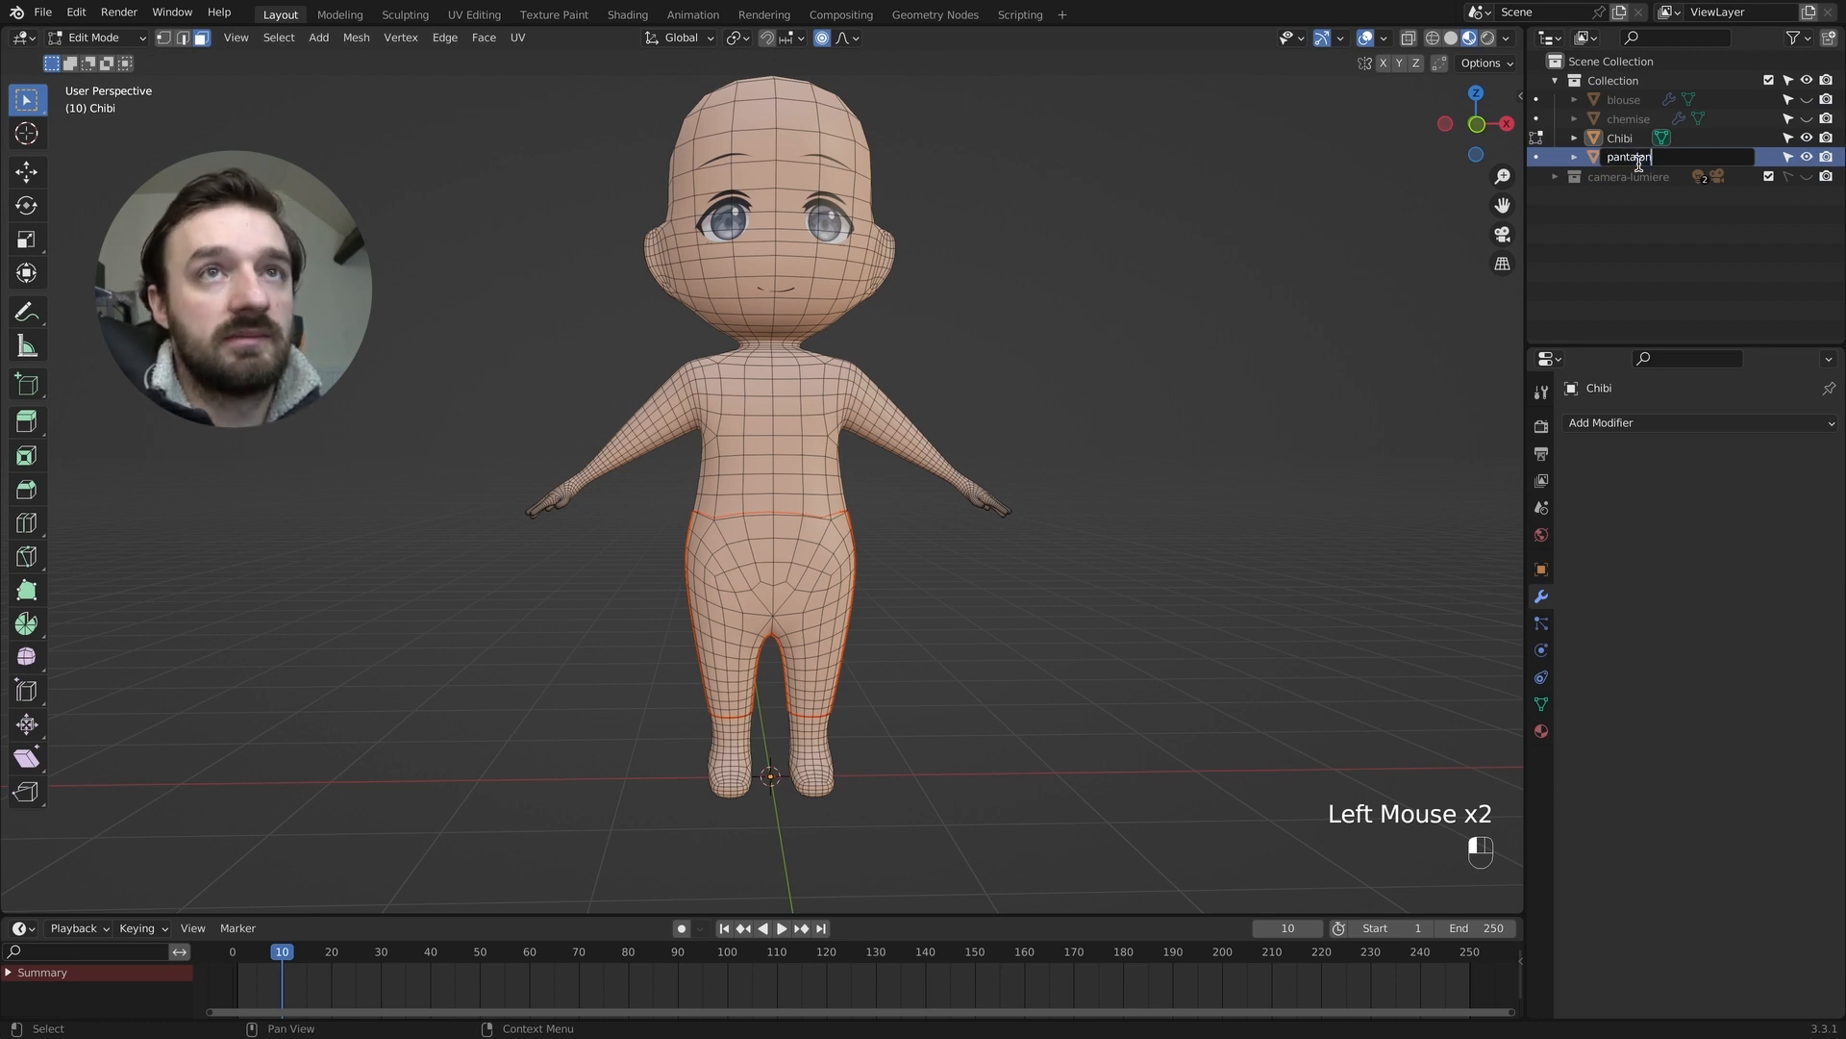
key(Return)
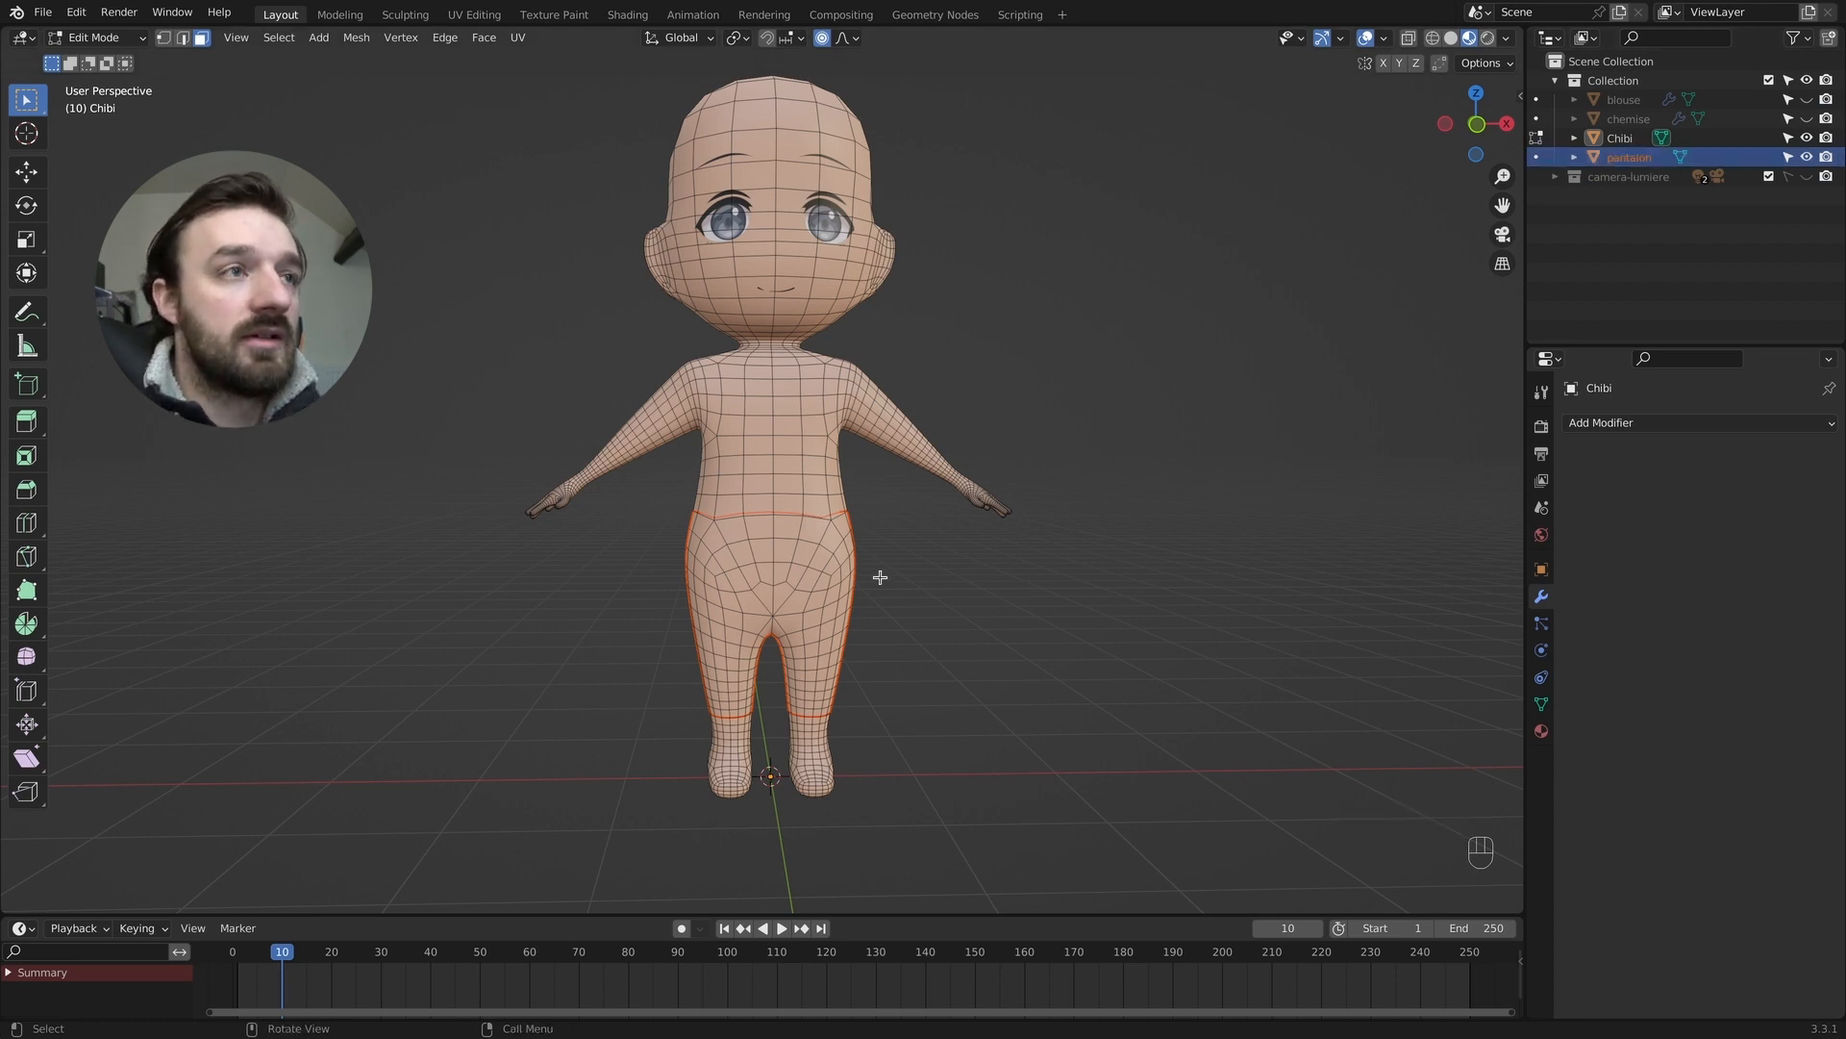
key(Tab)
click(1118, 425)
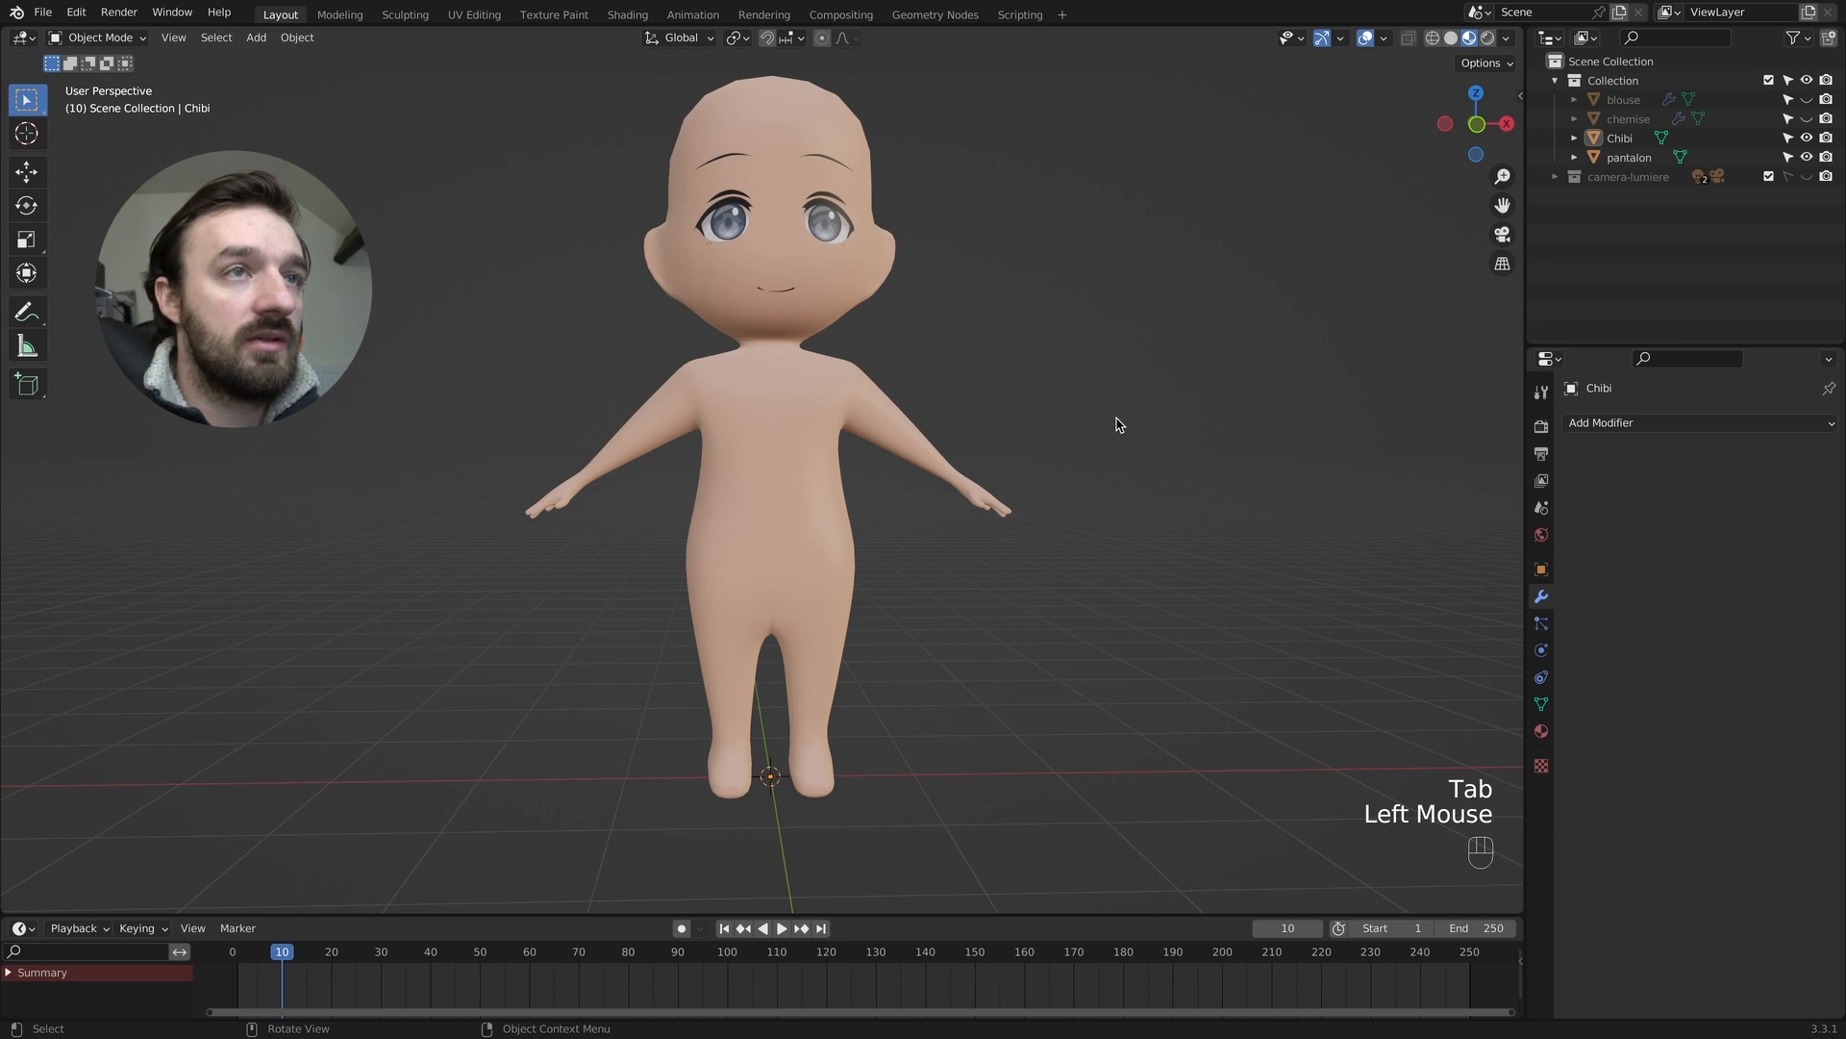
Open the pantalon in Edit Mode with all faces selected, and add a new material named "pantalon" in a new slot.
click(1633, 157)
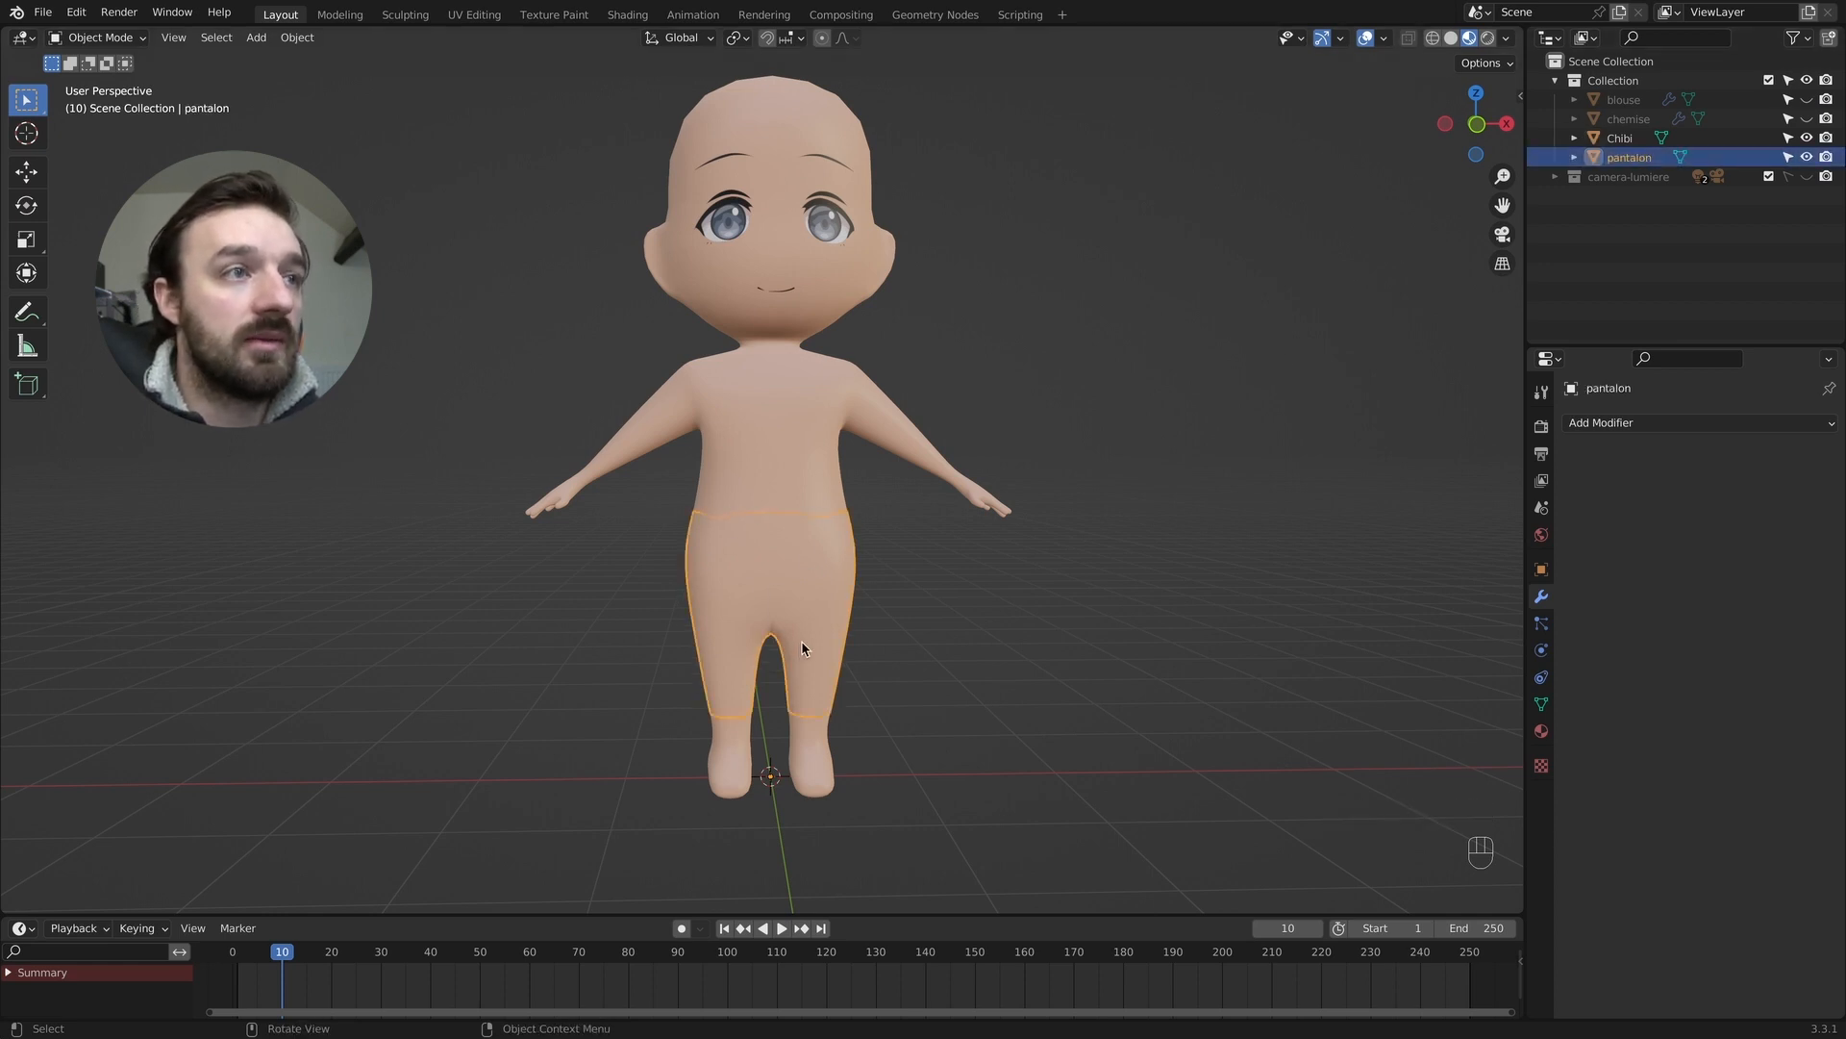
key(Tab)
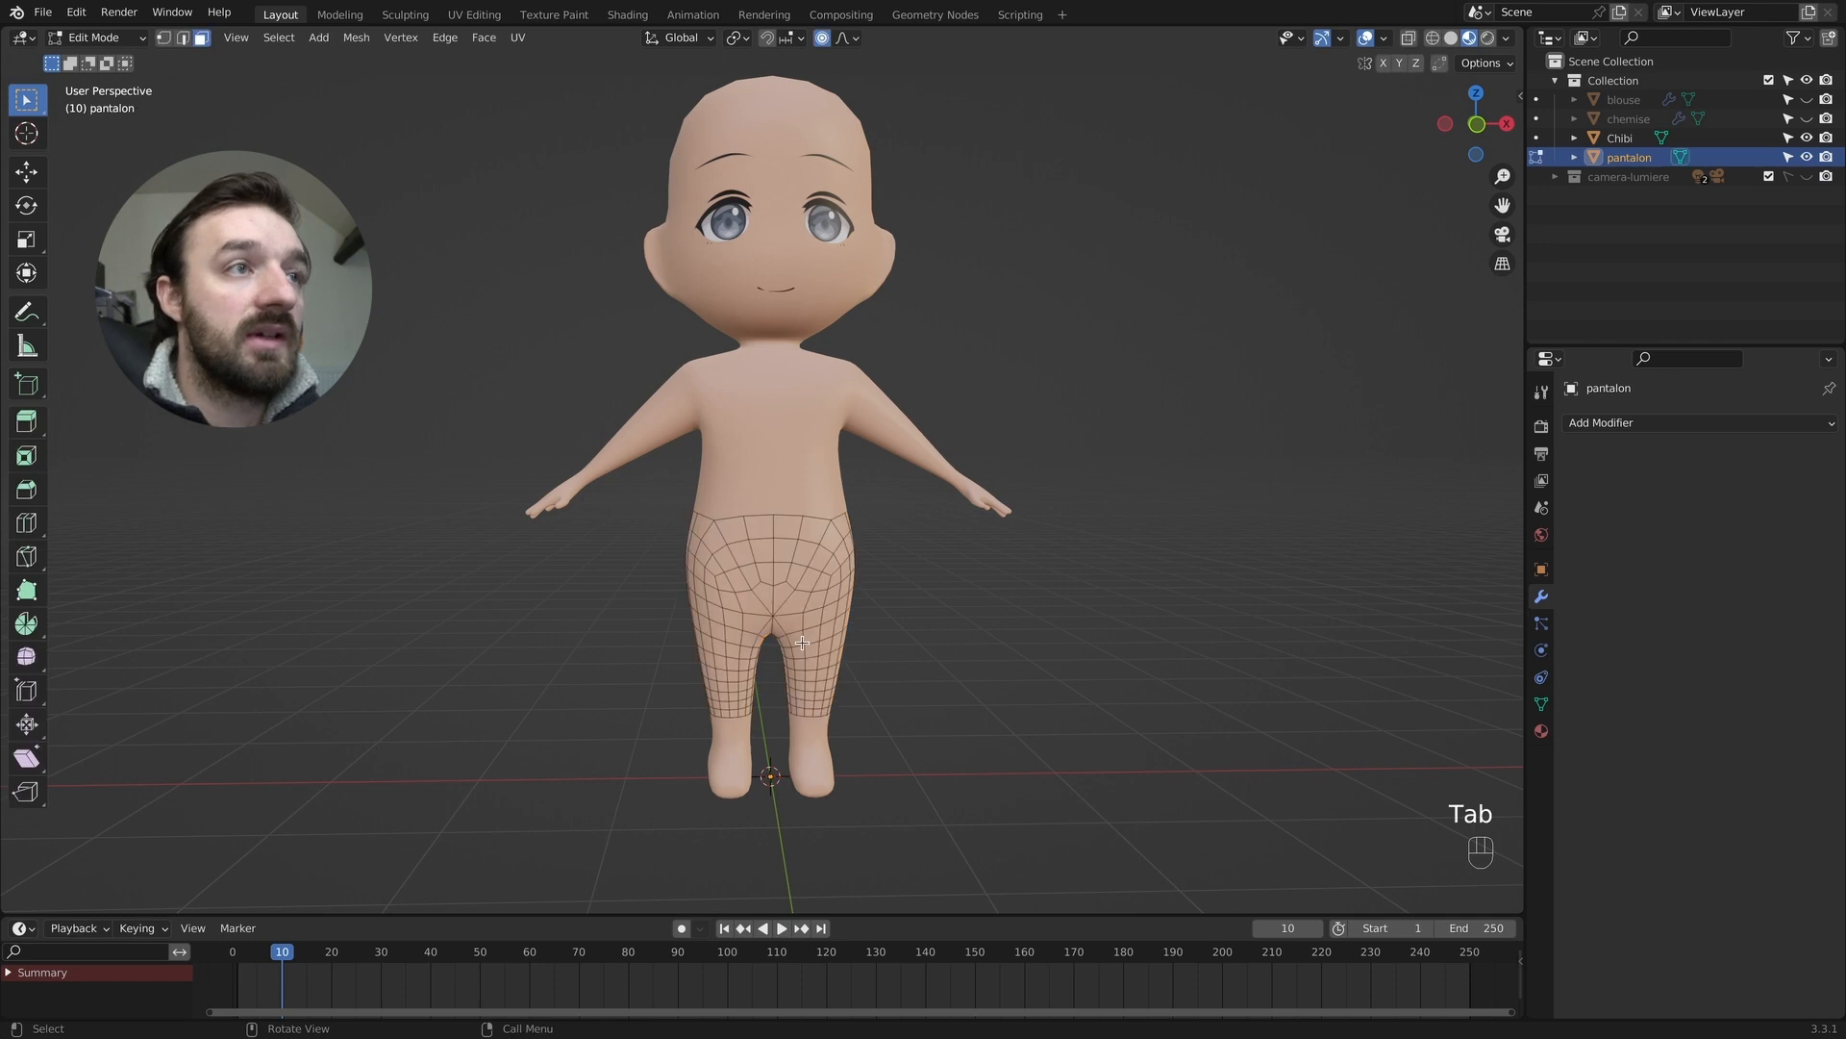
key(a)
click(1541, 732)
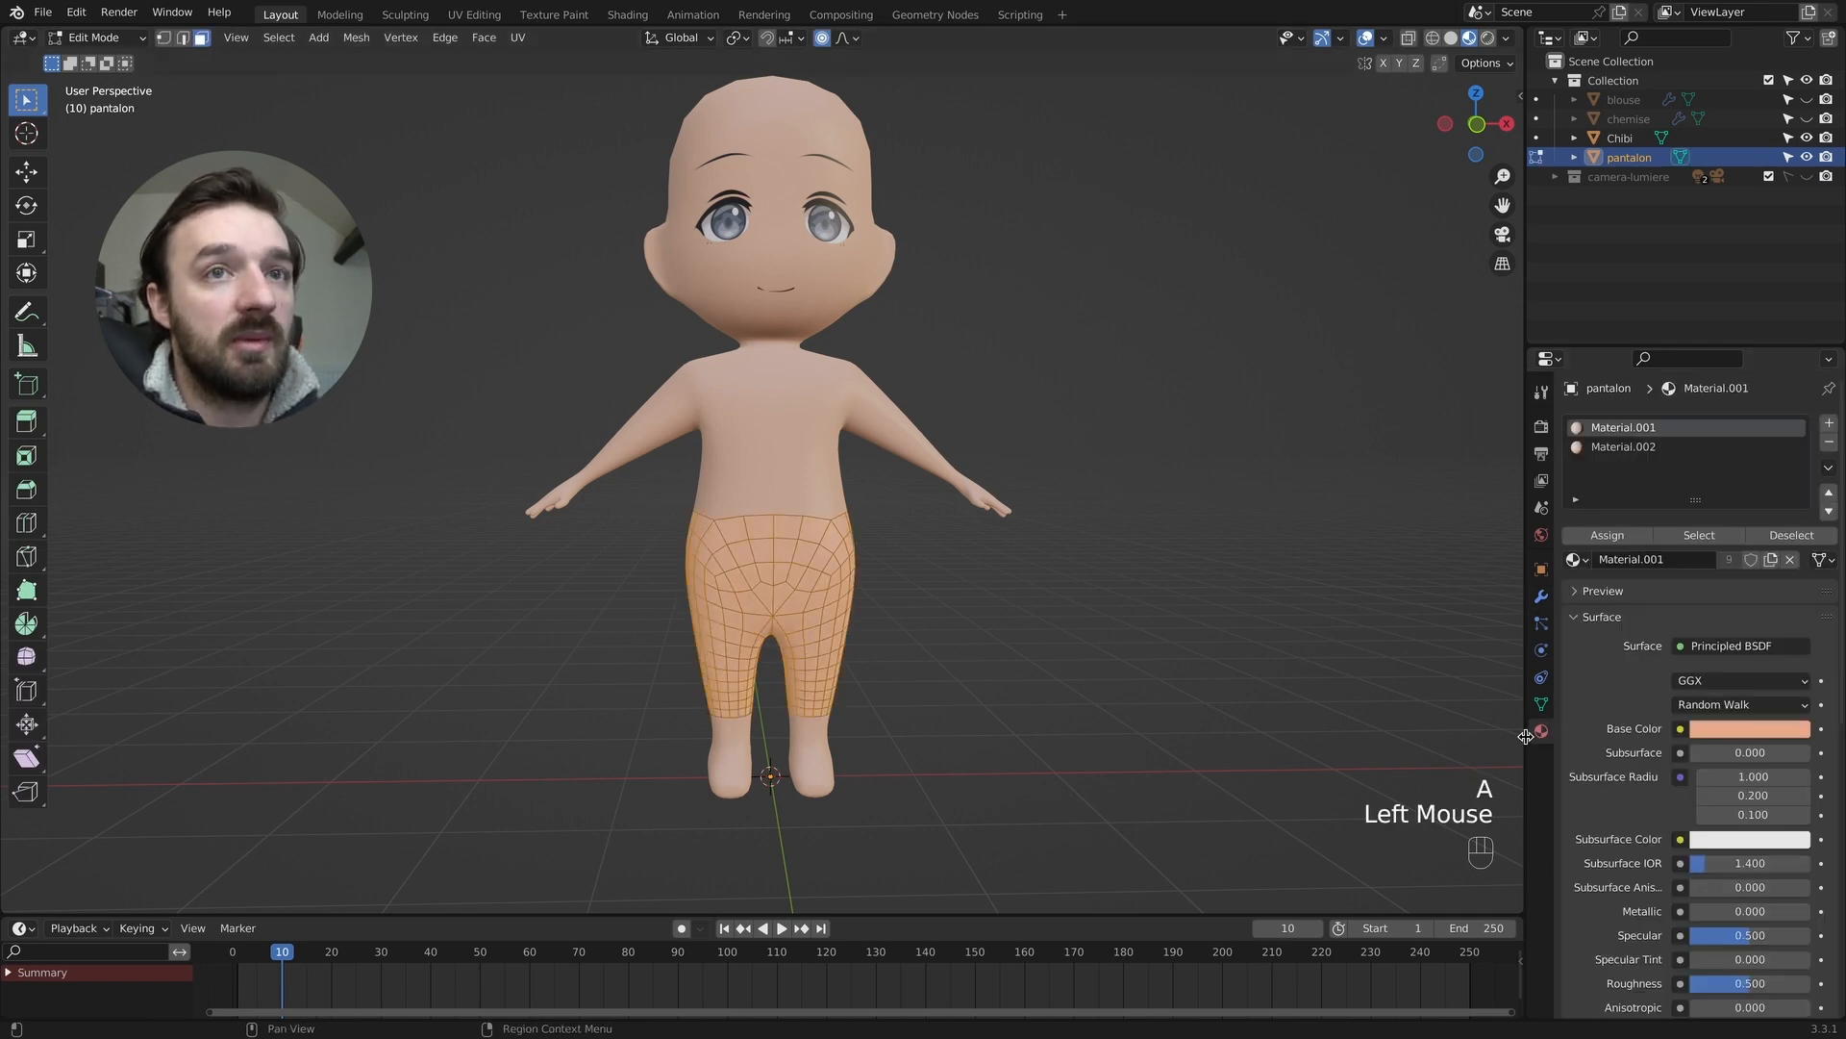
click(1830, 425)
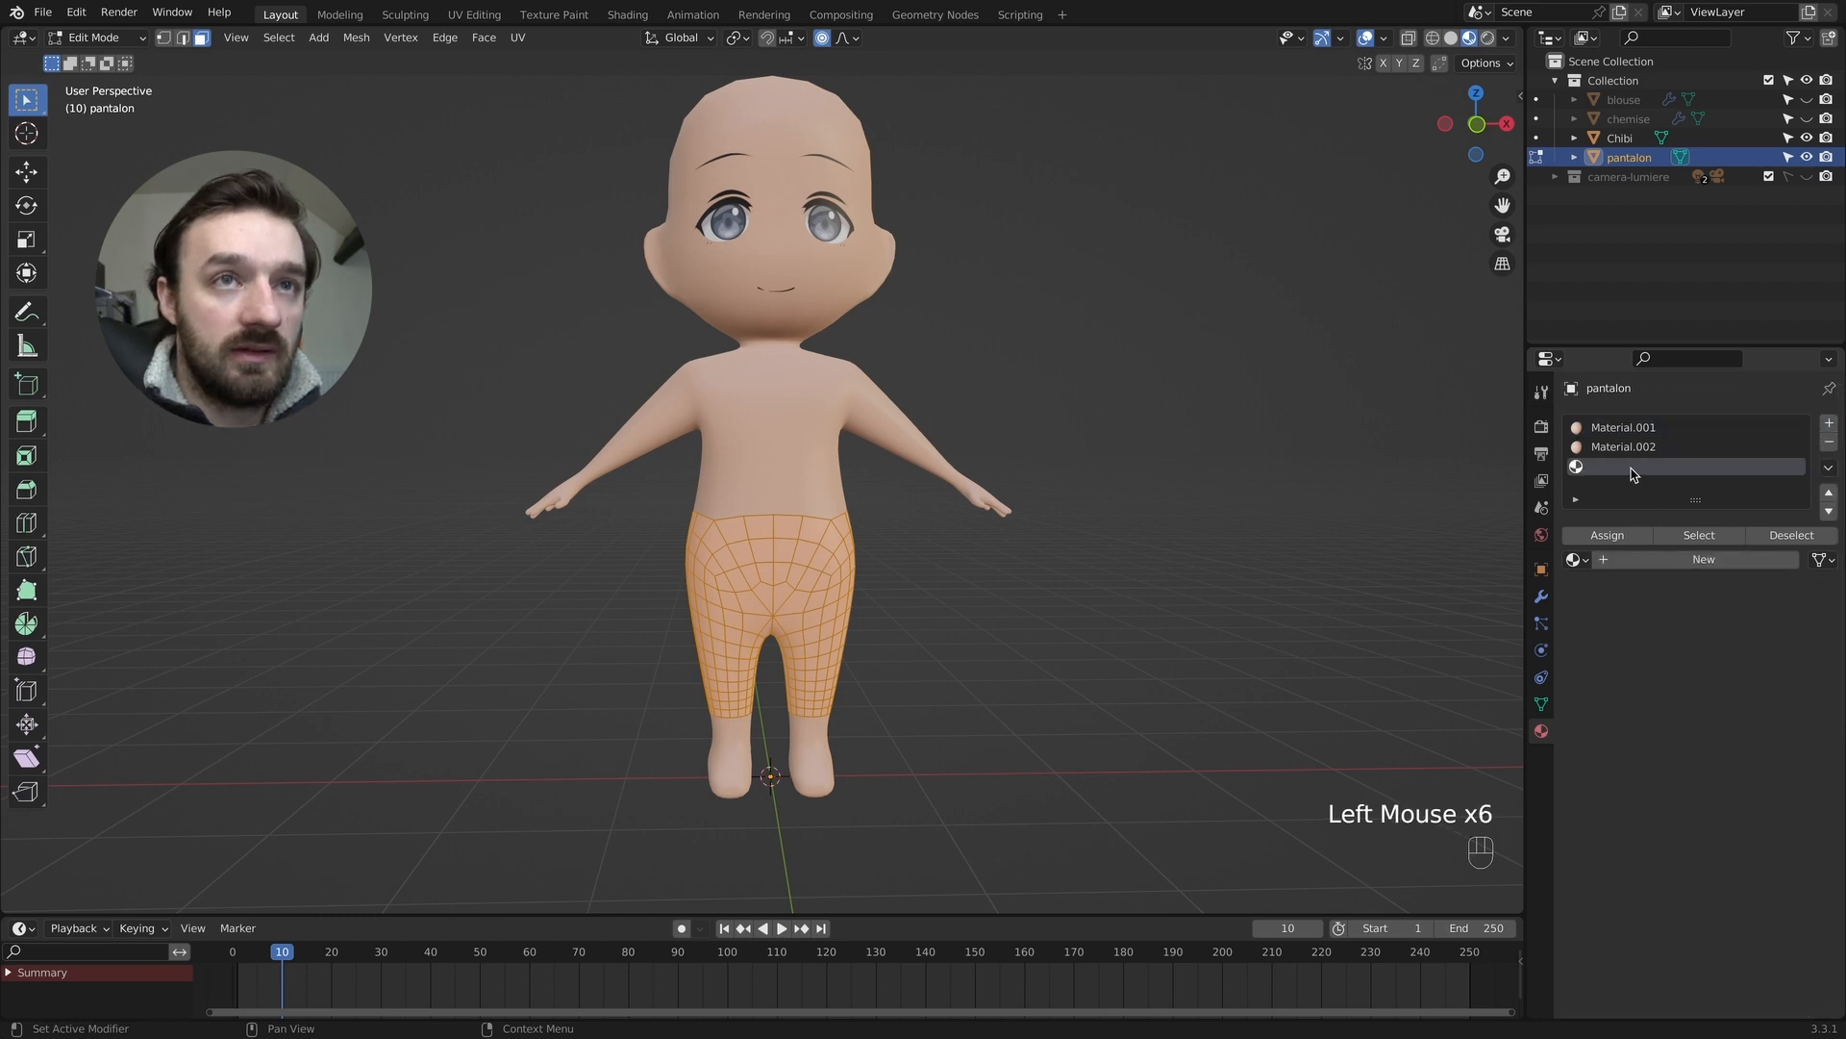
click(1592, 465)
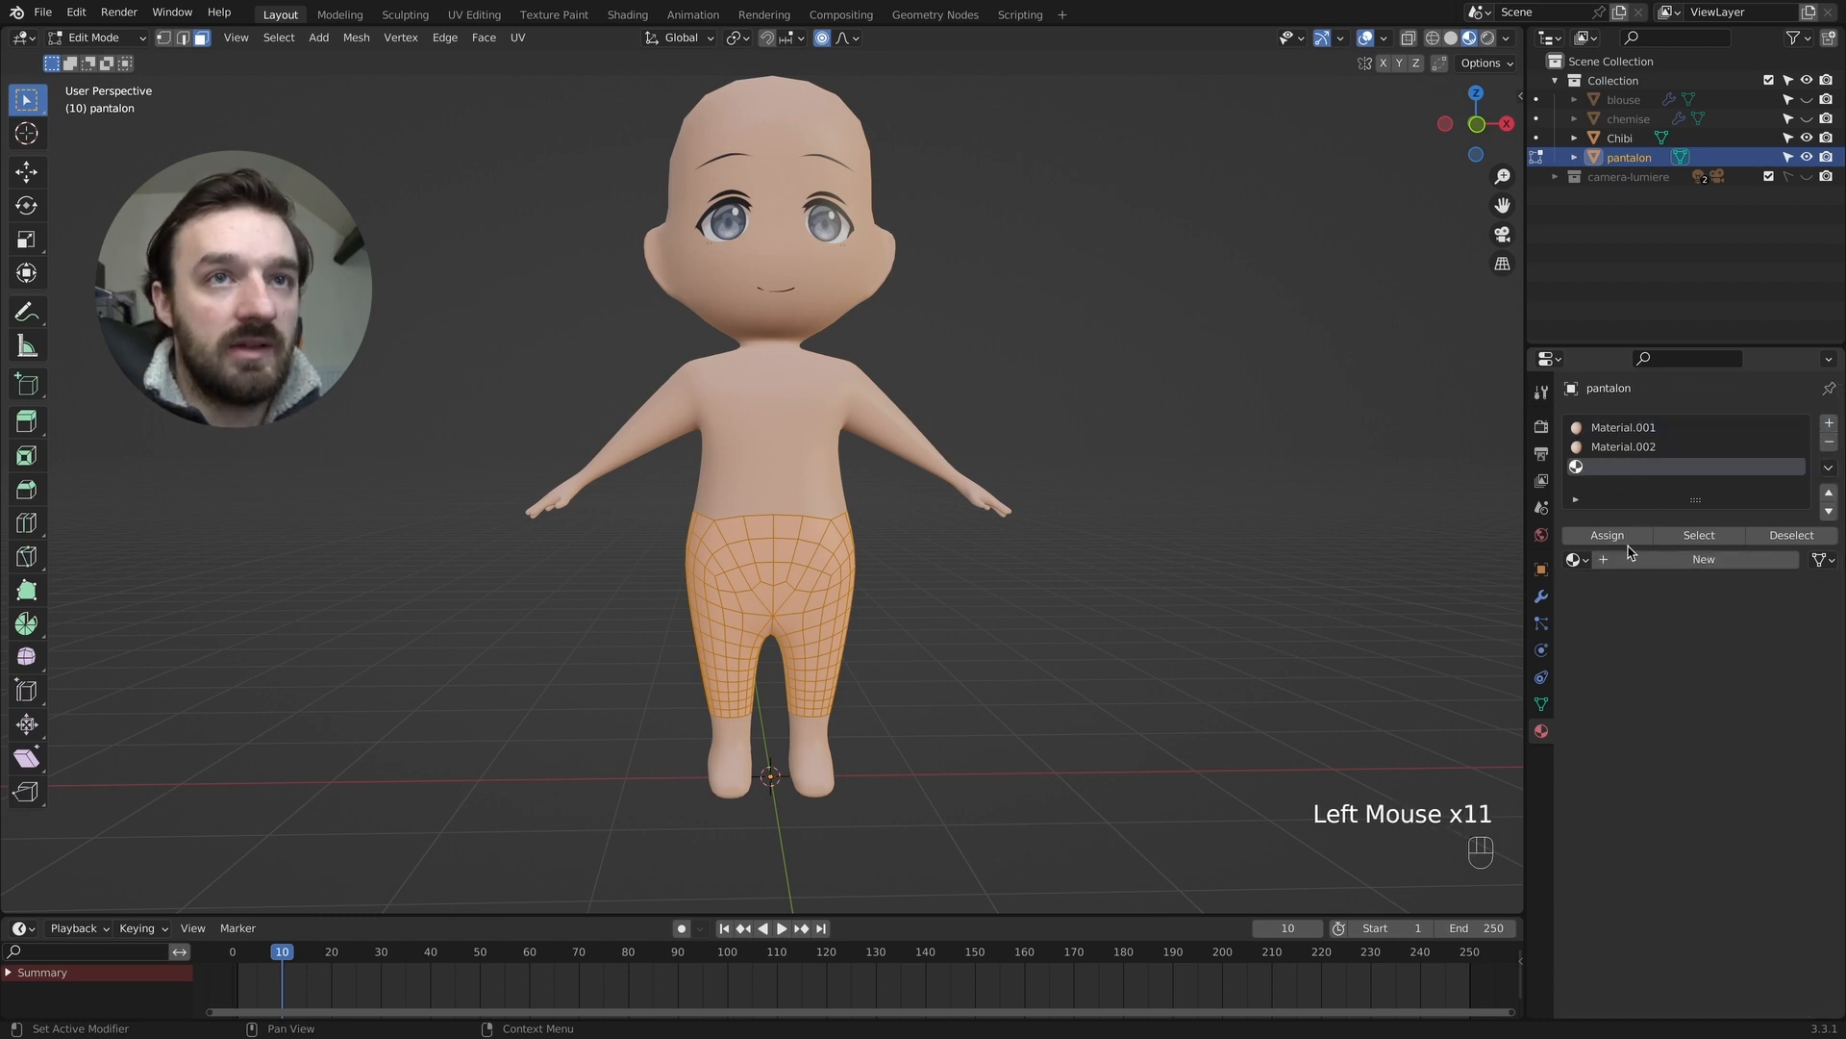
click(1629, 556)
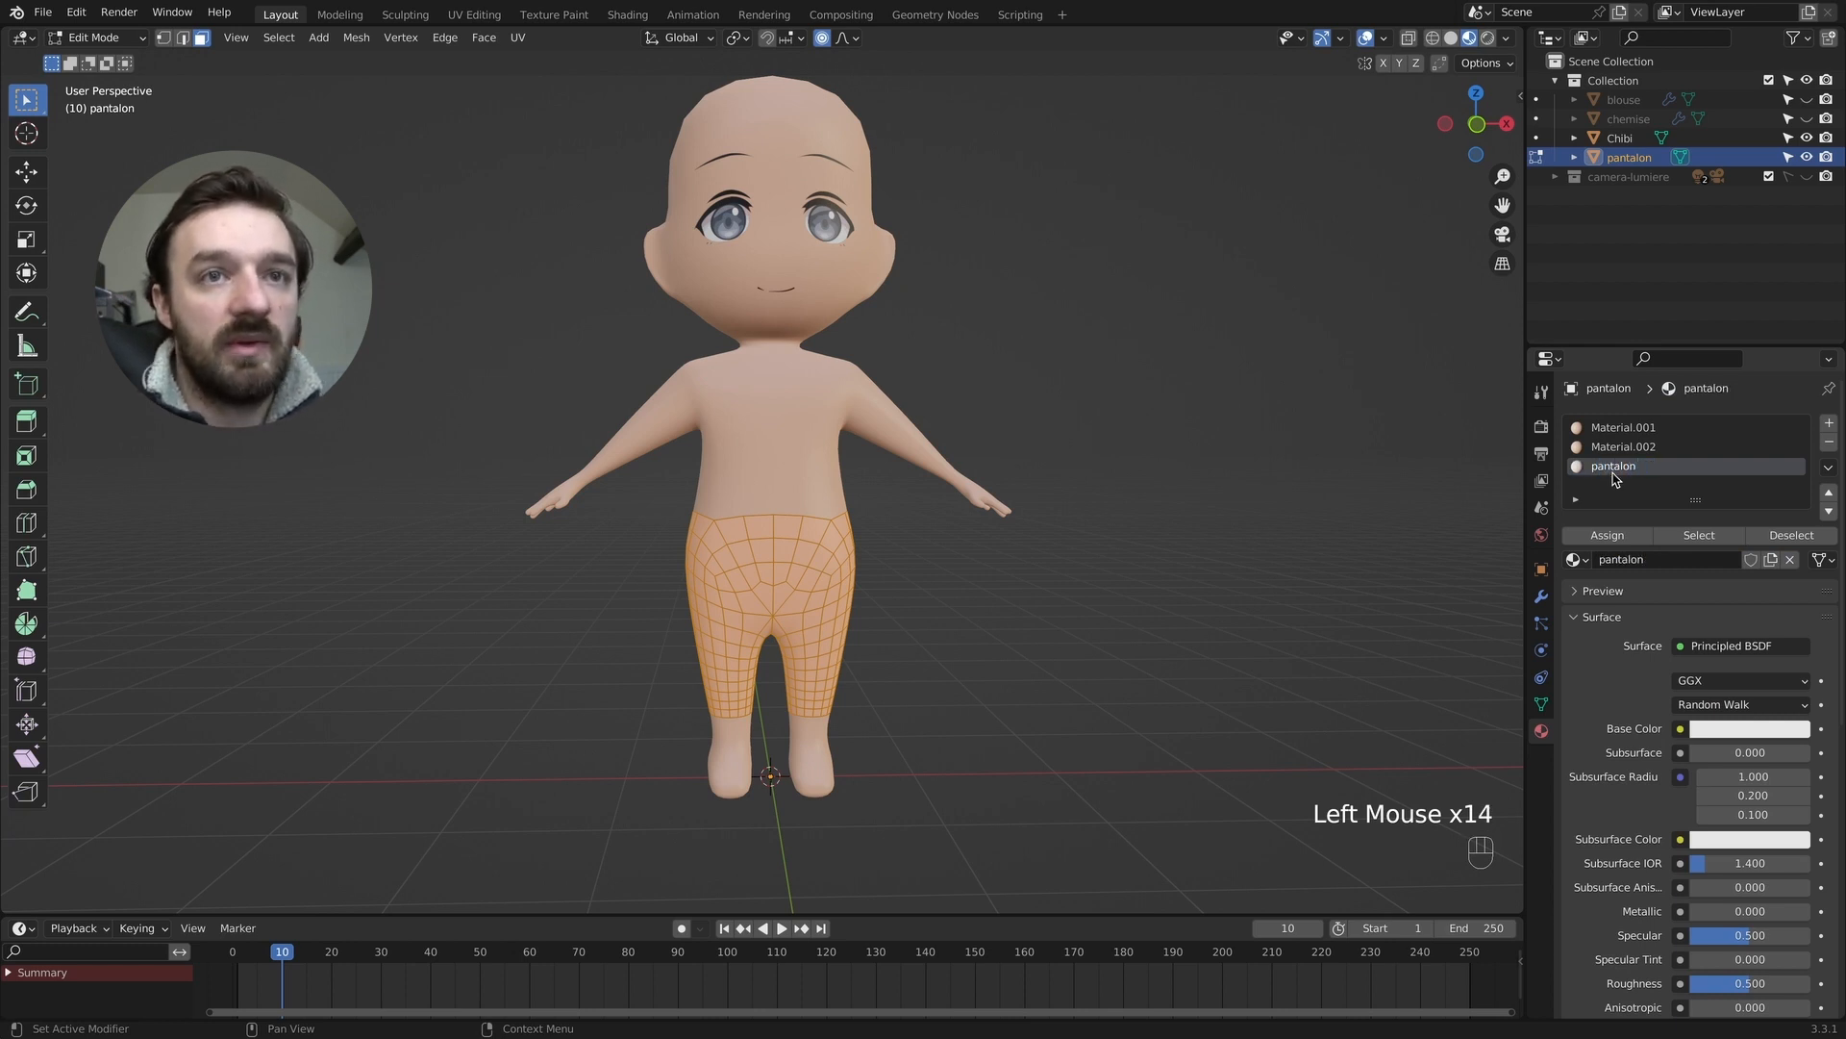
Set the pantalon material's base color to light violet-blue (H 0.657, S 0.647, V 0.800) and assign it to all the trouser faces.
click(1745, 729)
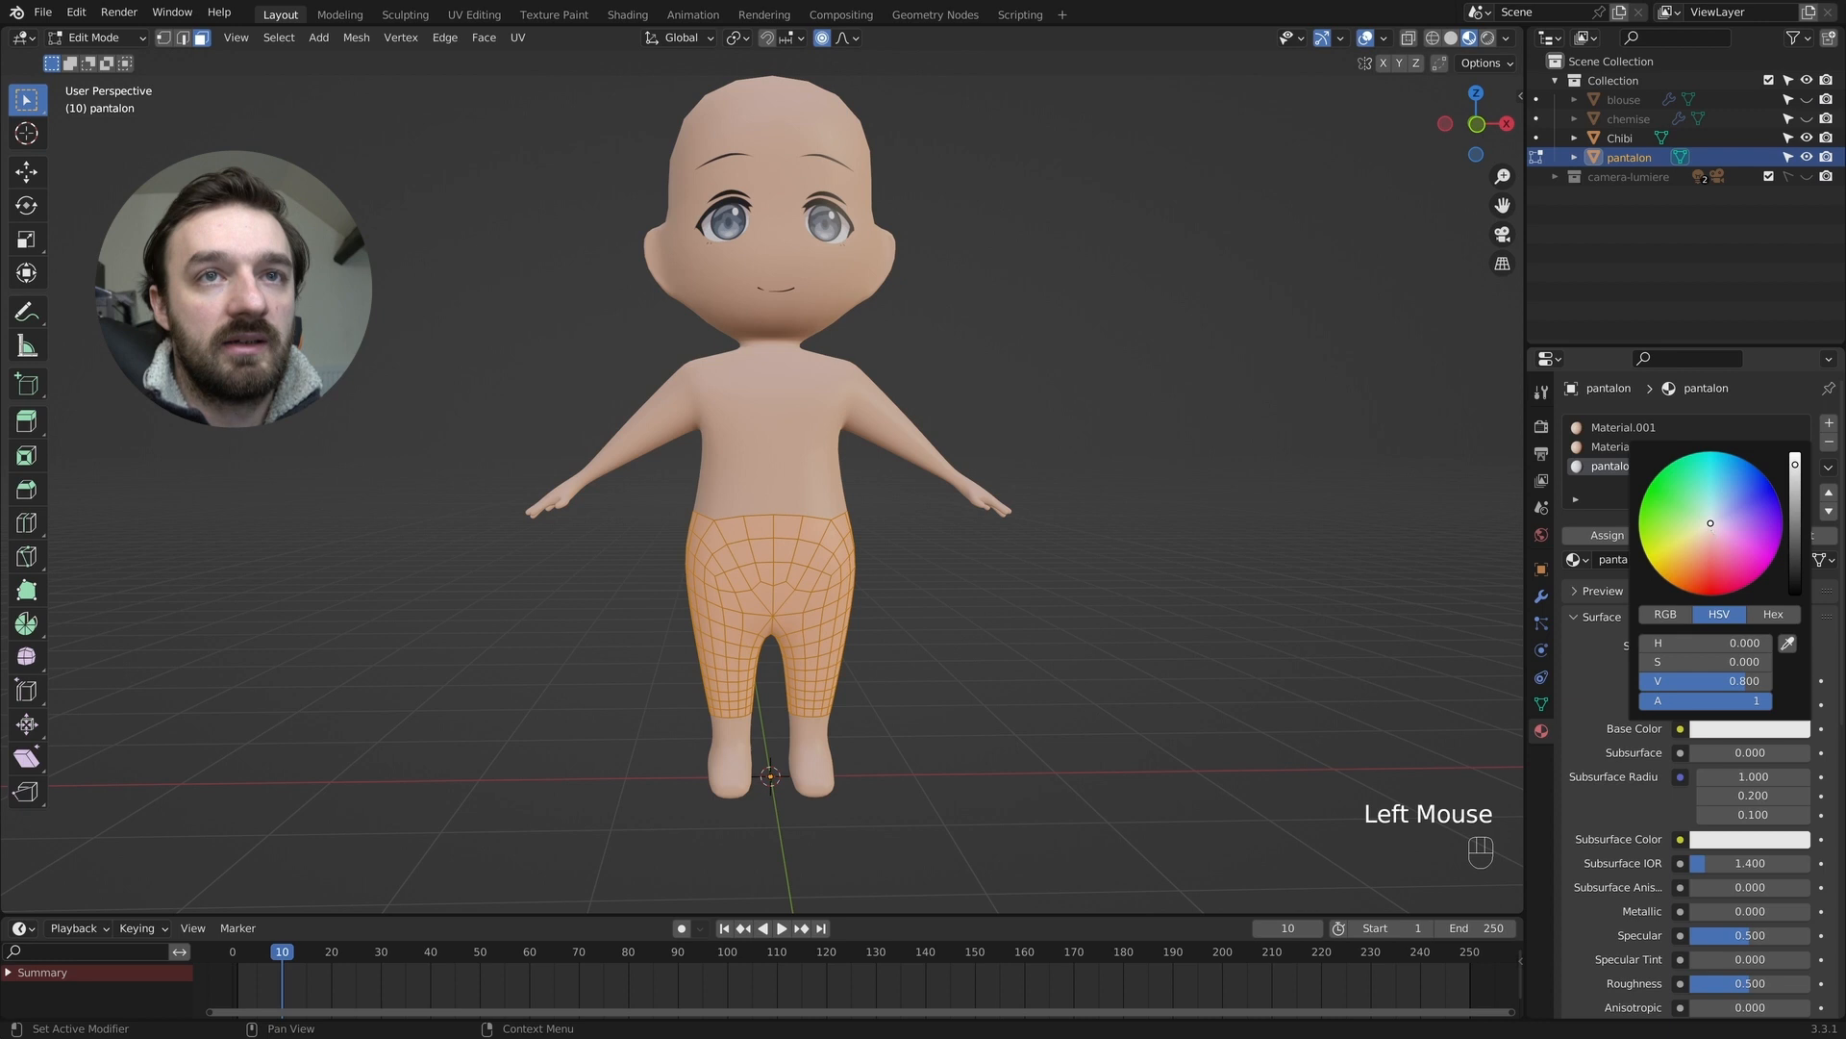
drag(1716, 507, 1733, 506)
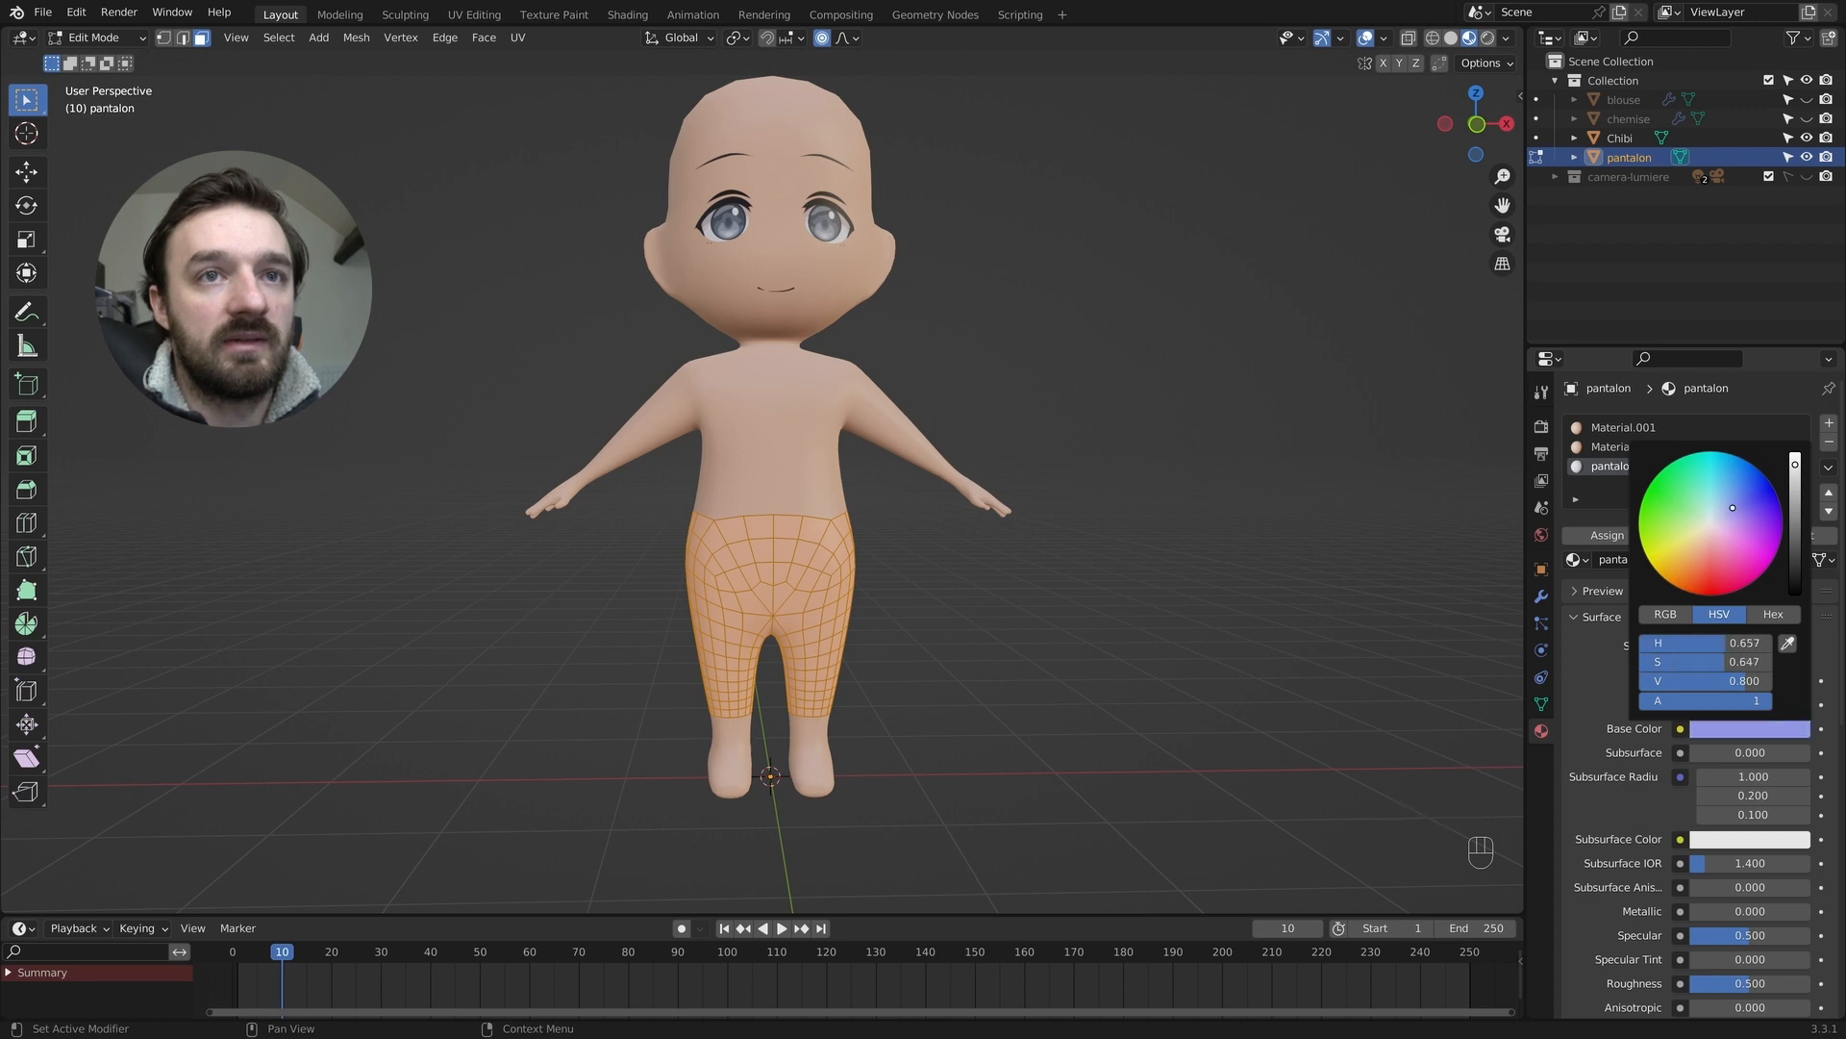
click(1620, 539)
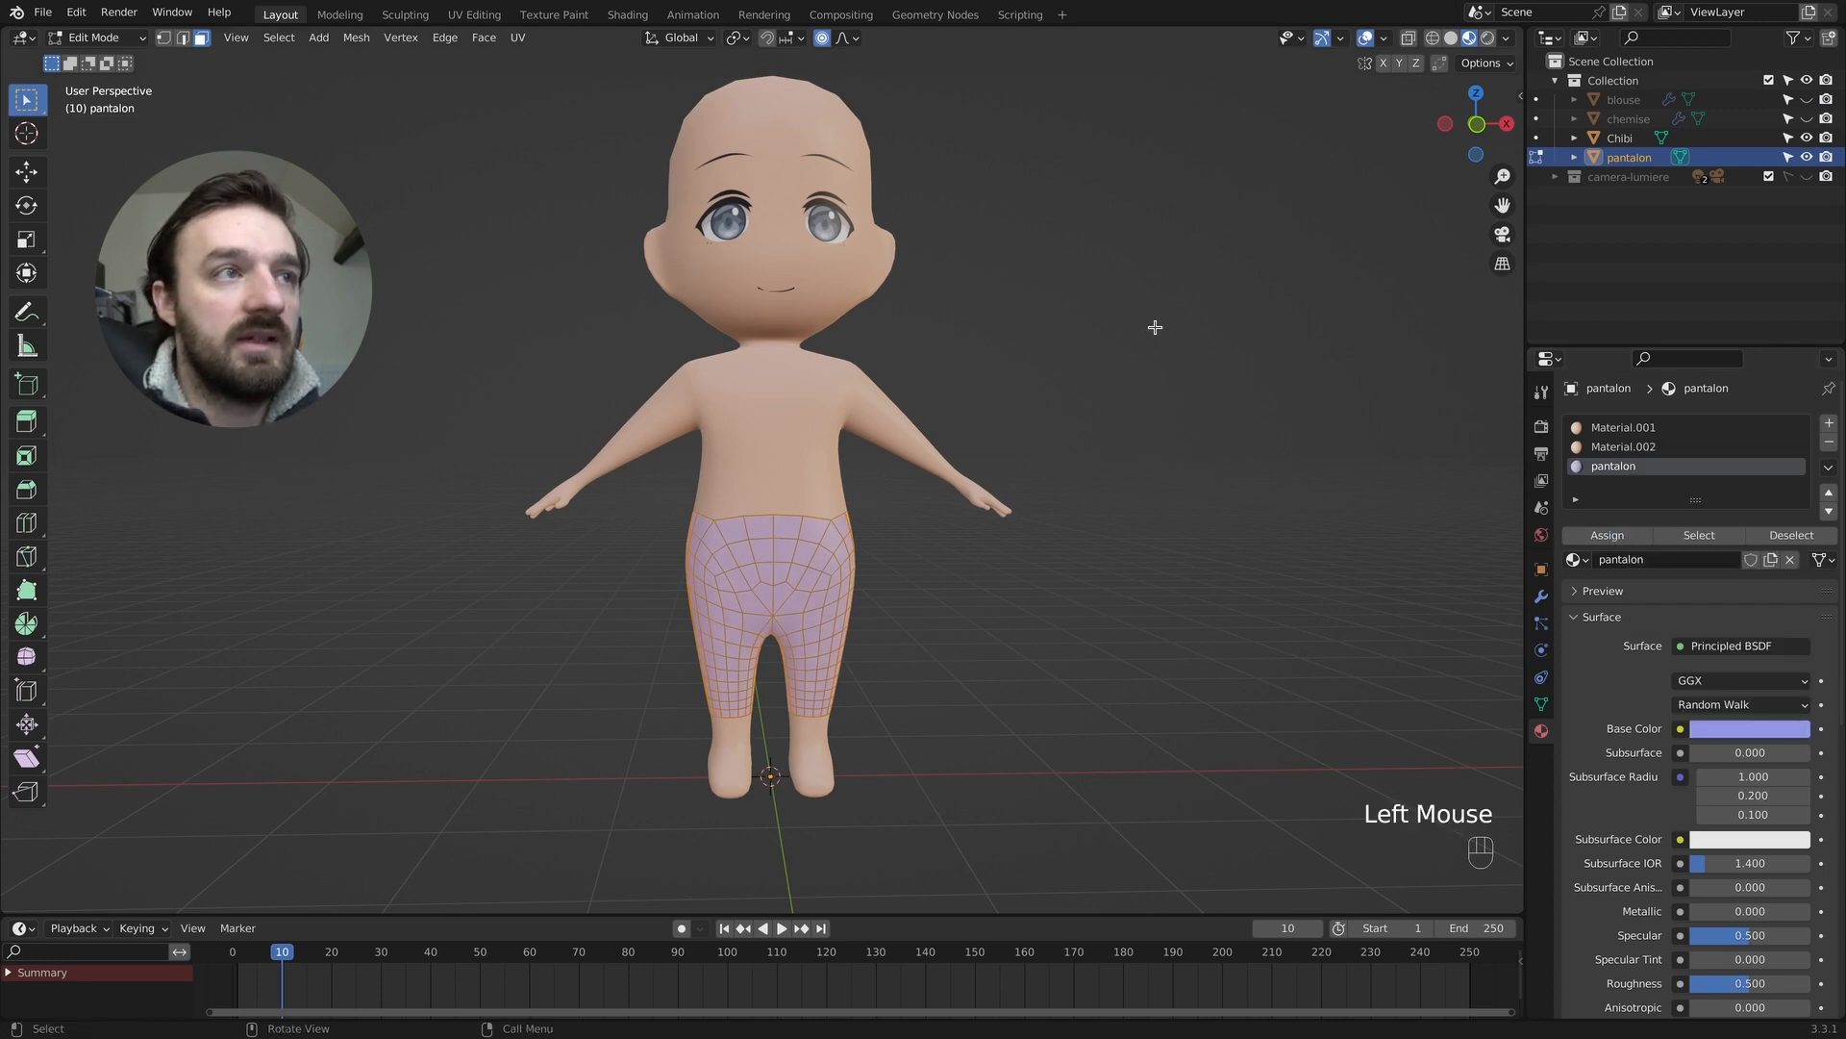
Select the trousers' waist edge loop and flatten it by scaling to 0 along Z with proportional editing off.
key(Tab)
key(Tab)
key(2)
click(758, 517)
alt+shift+click(800, 515)
key(s)
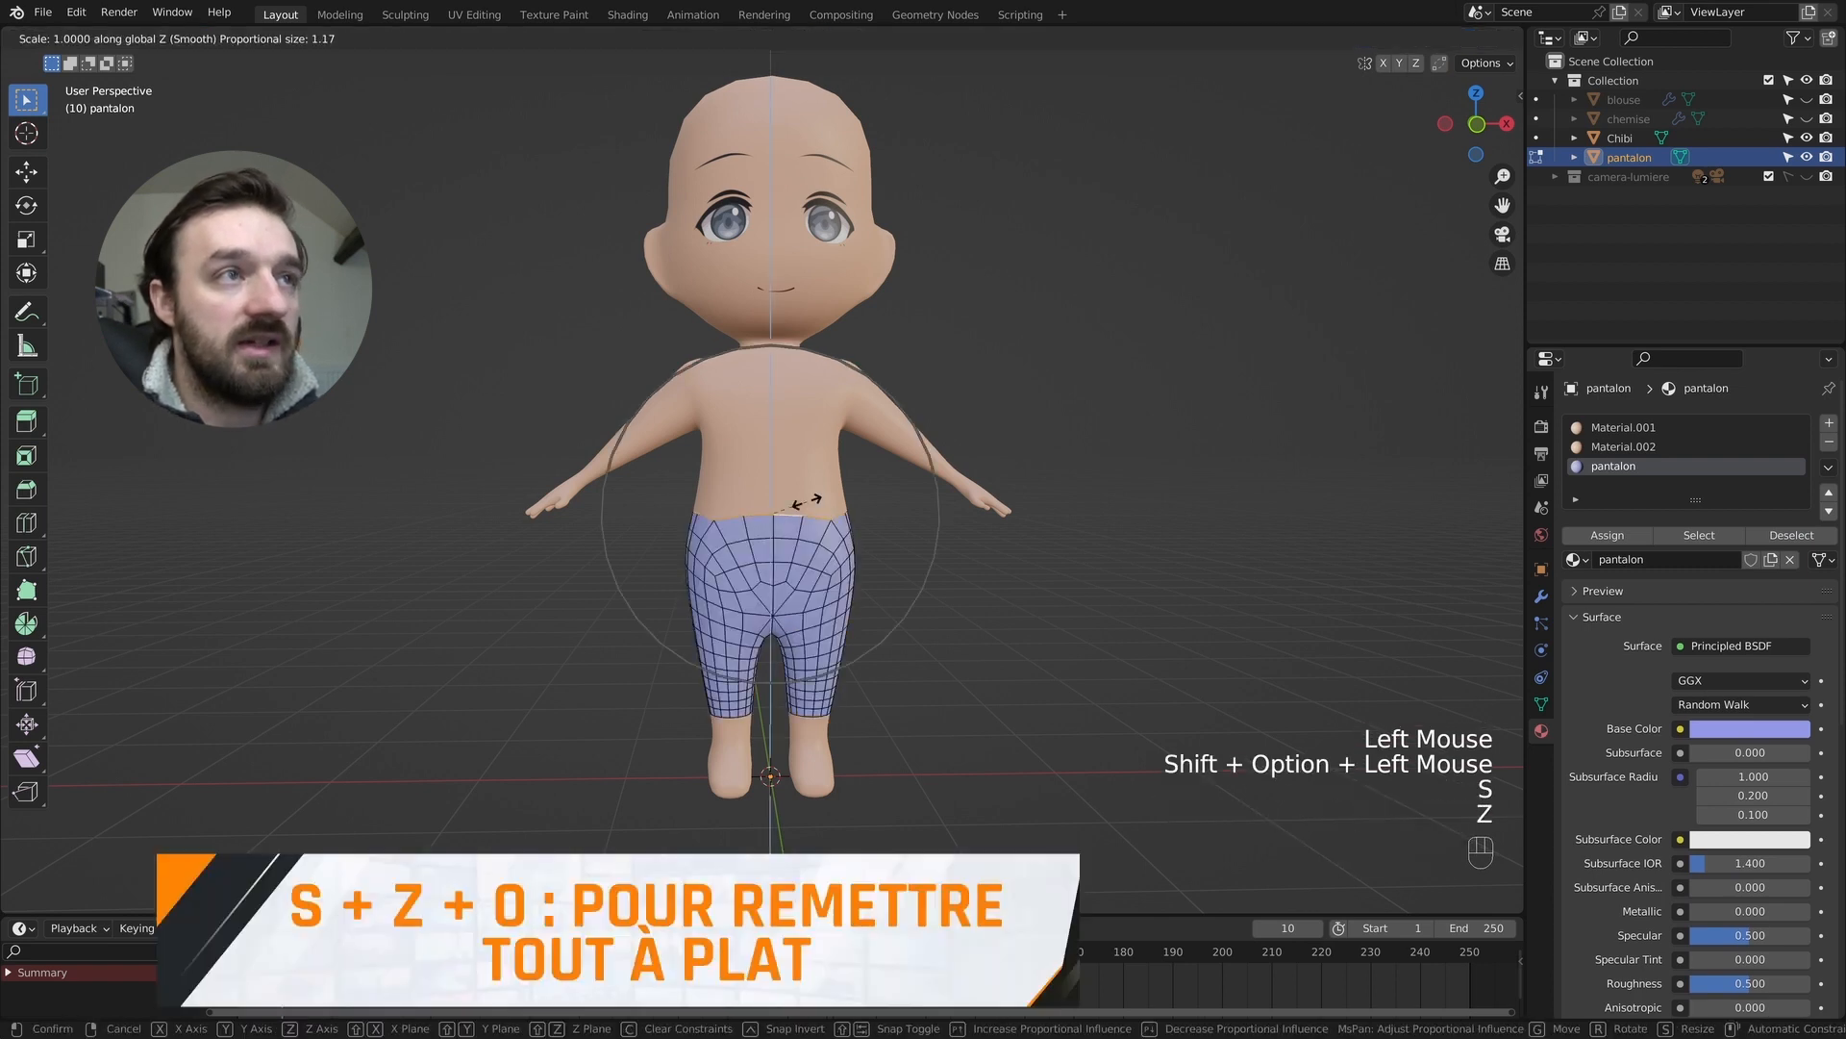
key(z)
click(860, 358)
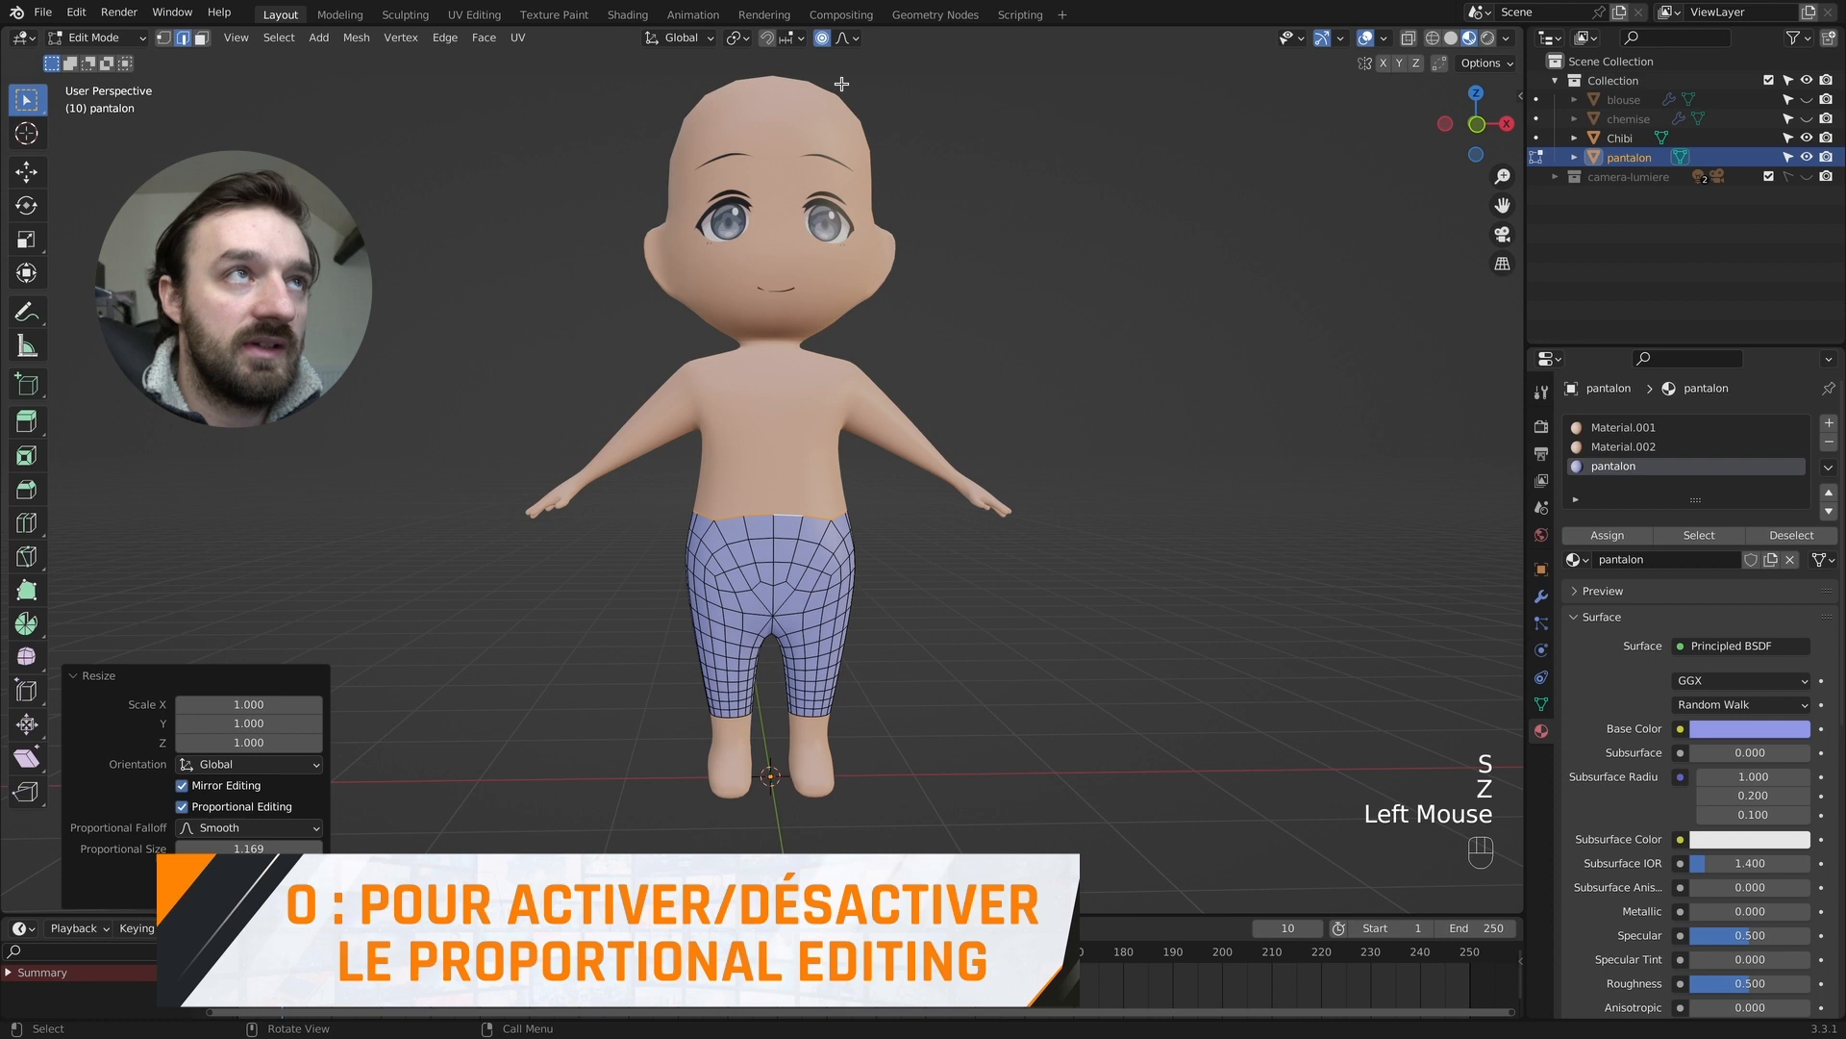
click(823, 39)
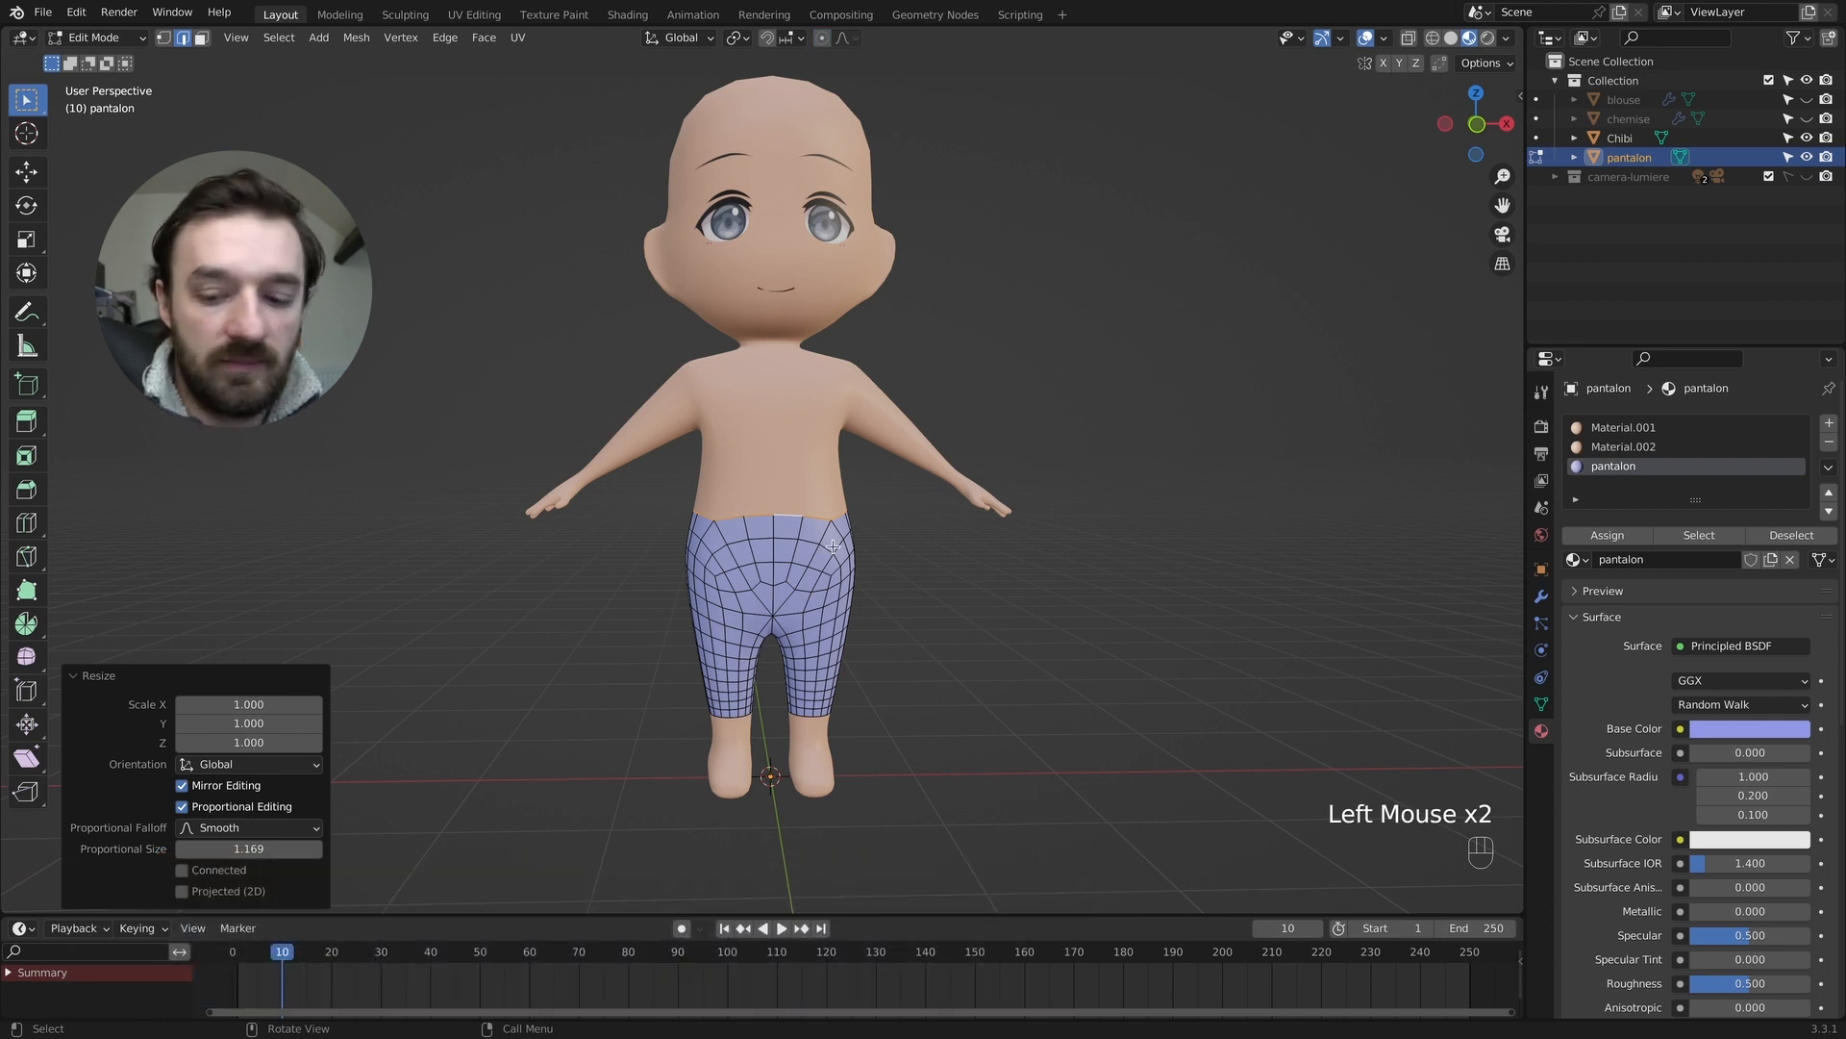
text(s0)
key(KP_Enter)
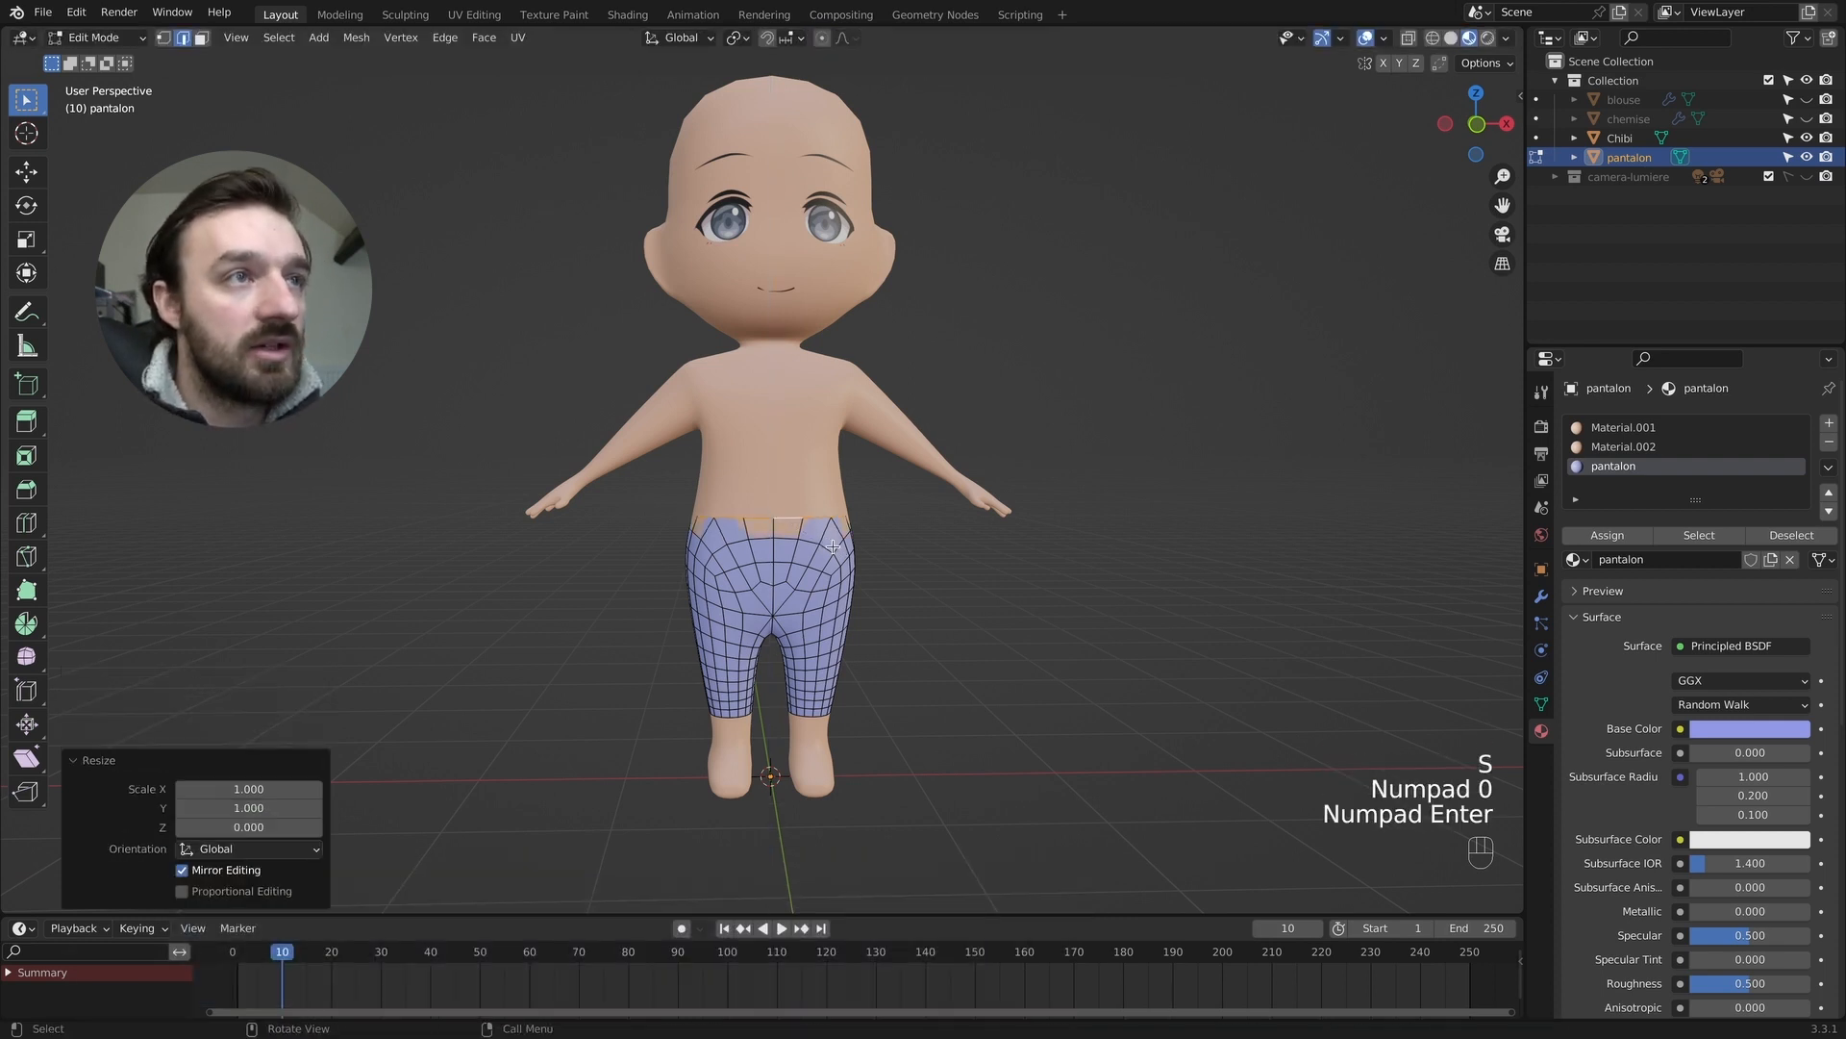
Scale the waist edge loop outward to about 1.03 and return to Object Mode.
key(s)
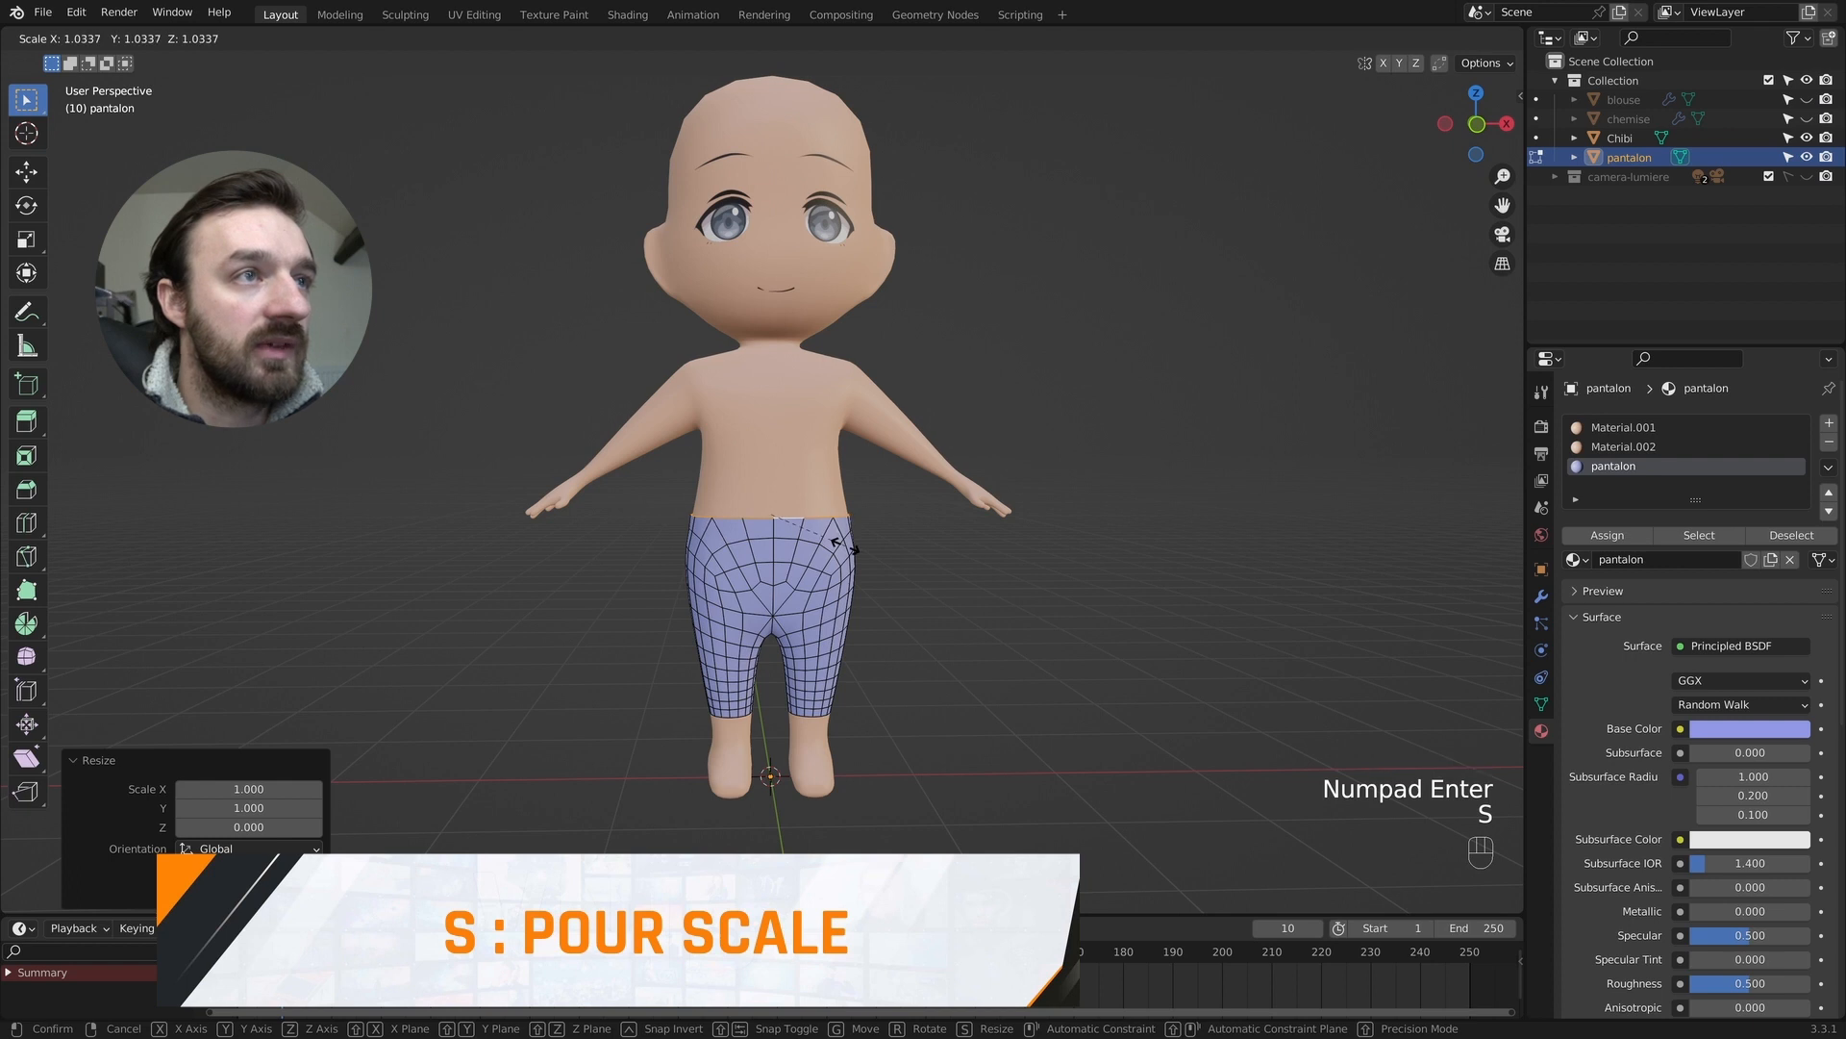
click(845, 544)
key(Tab)
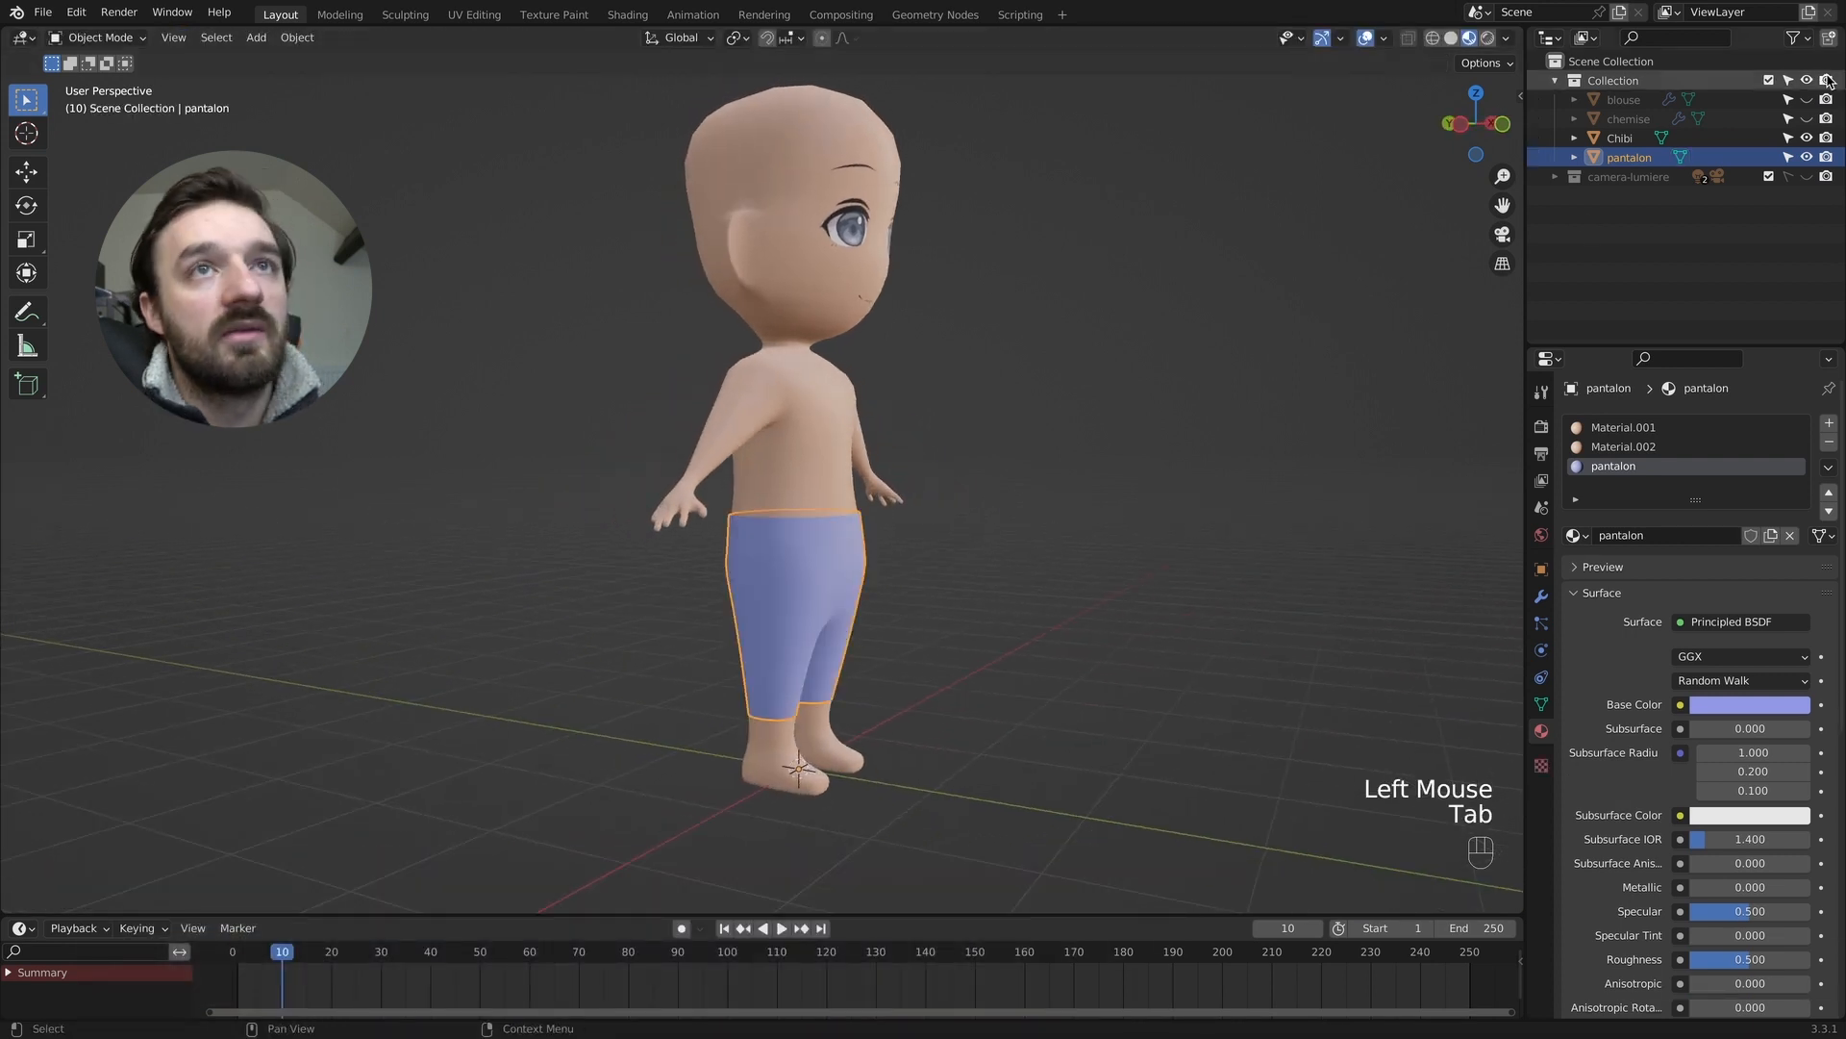
Show the chemise and blouse again and check them over the trousers from the front.
click(1807, 119)
click(1807, 99)
middle_drag(853, 439, 823, 563)
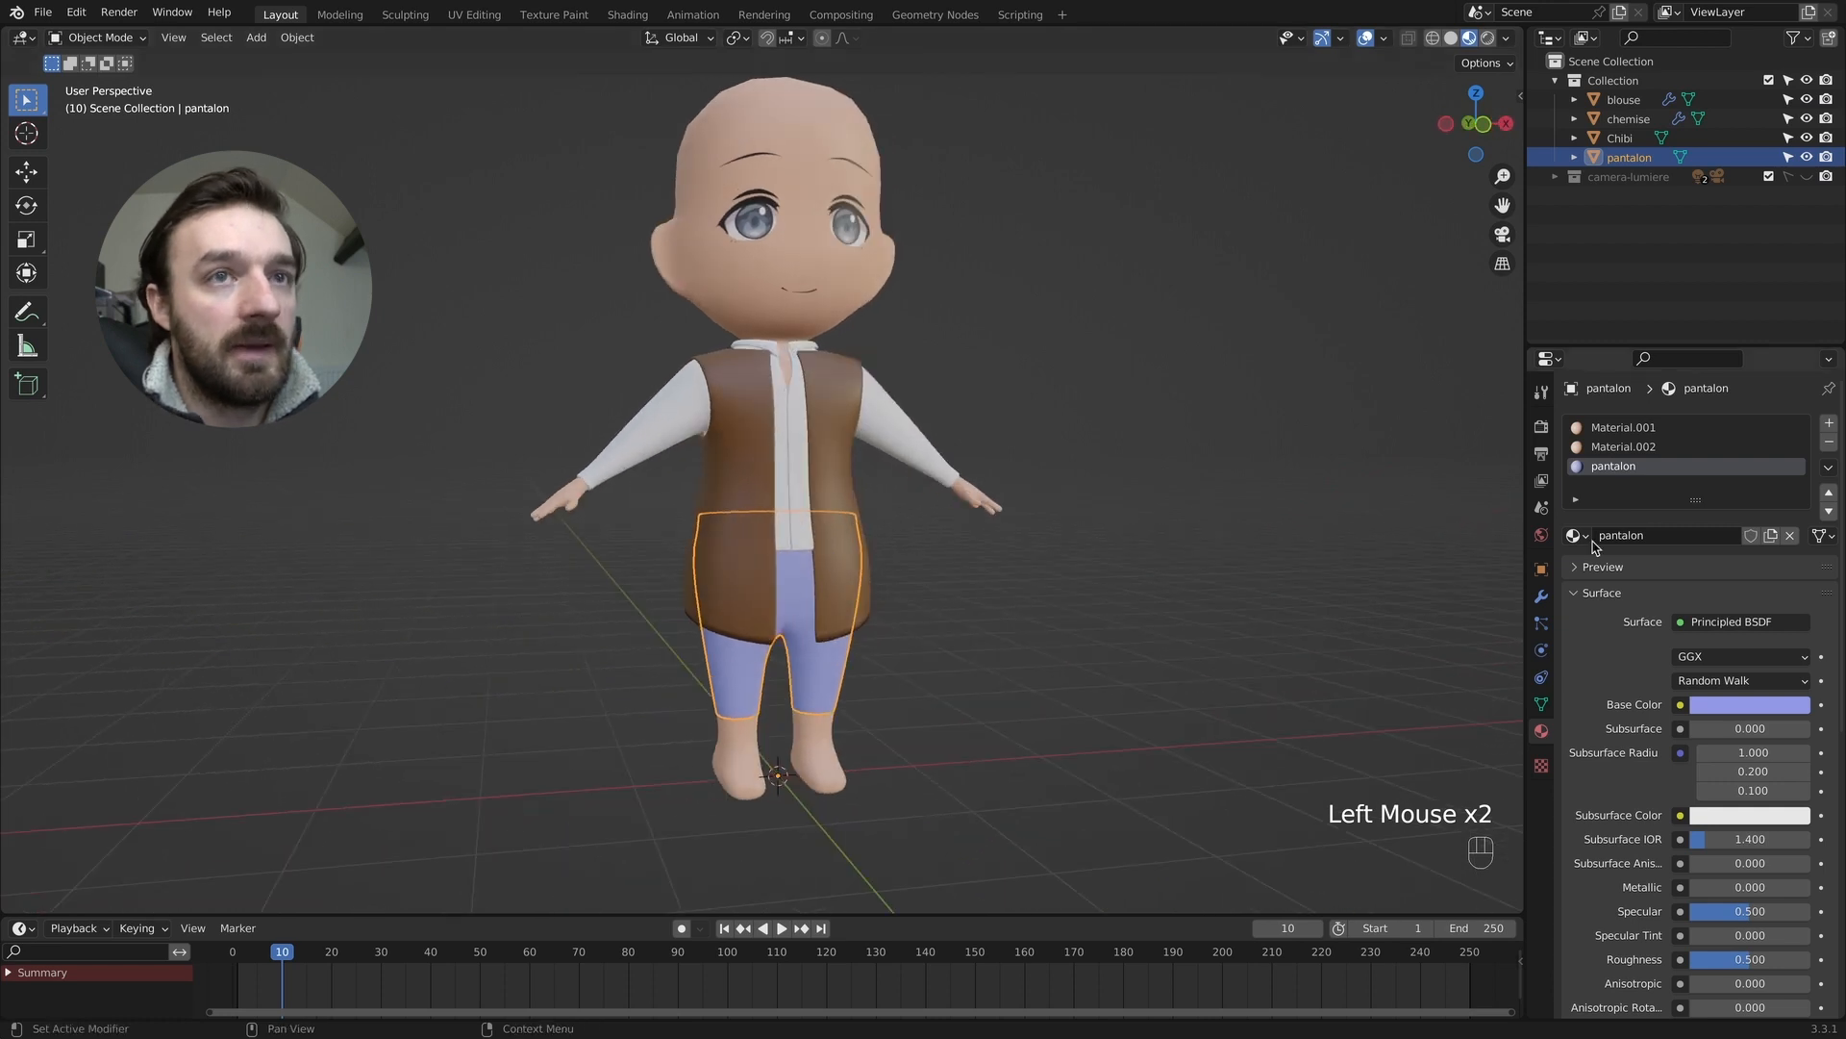
Add a Solidify modifier to the trousers with a thickness of -0.01 m and check it around the figure.
click(1542, 597)
click(1624, 426)
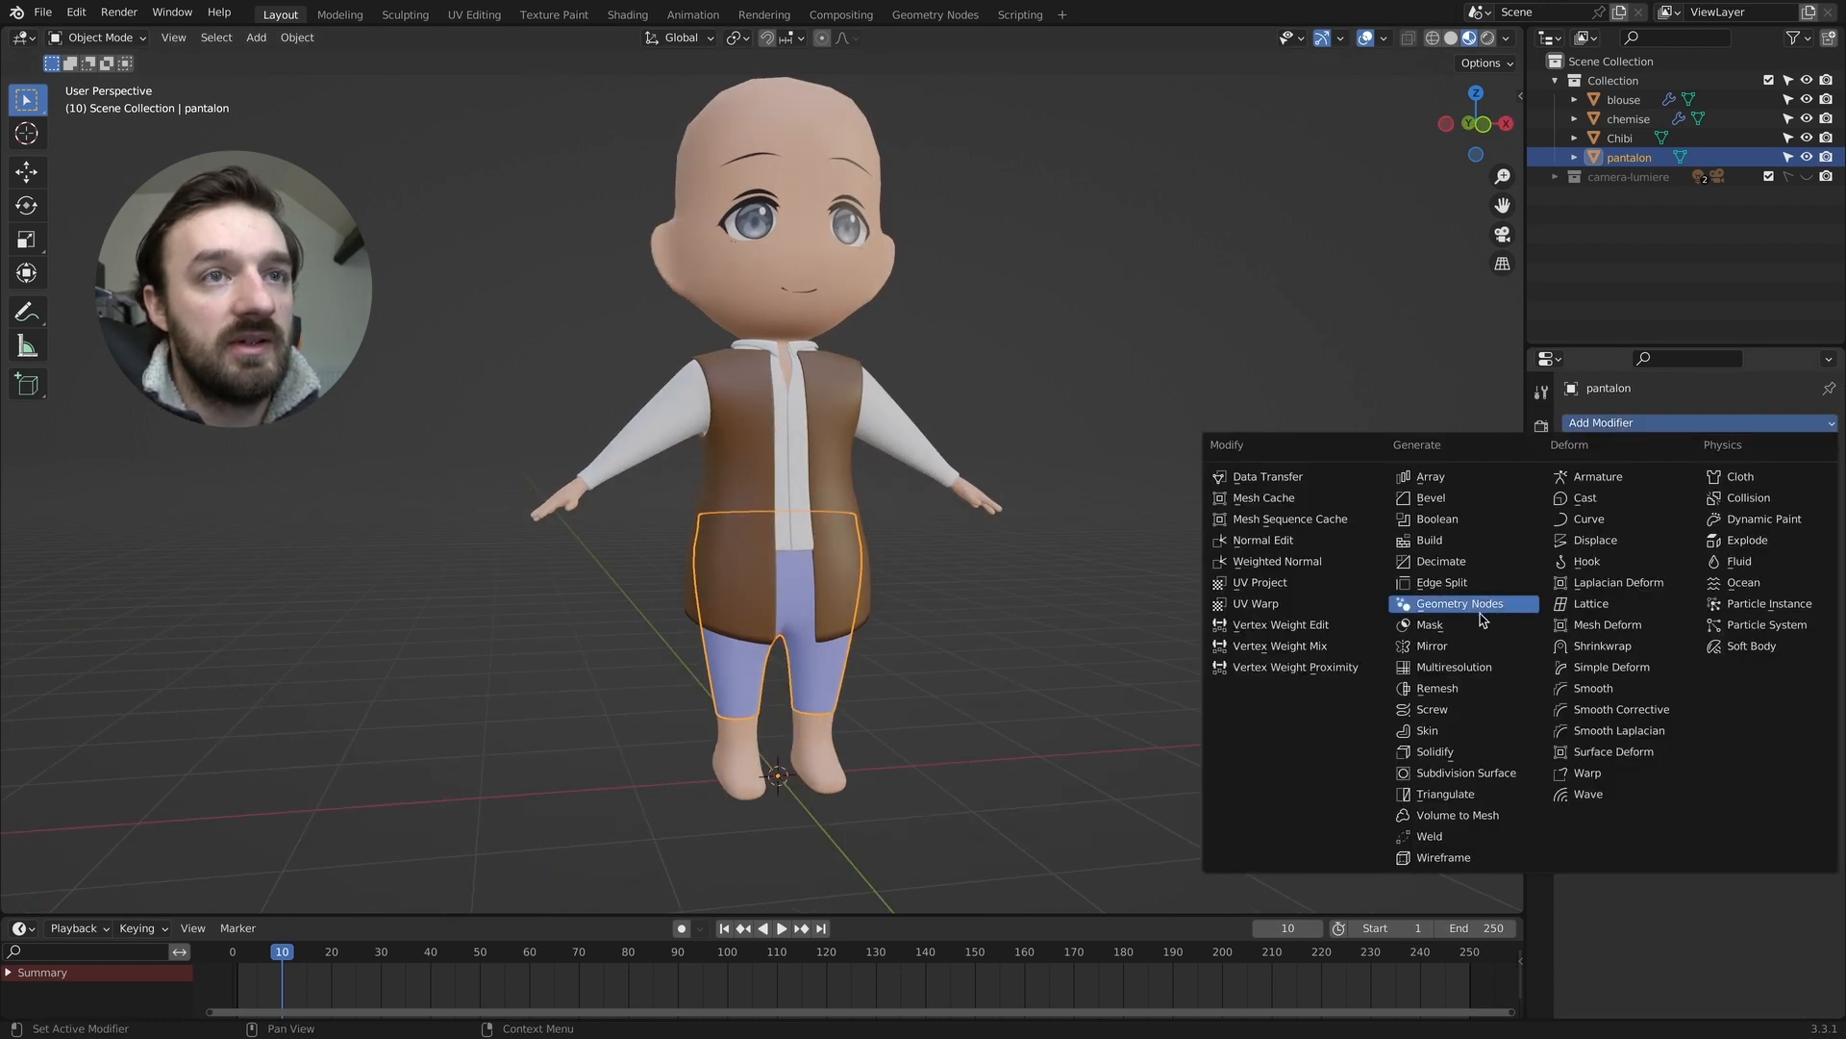
click(1435, 751)
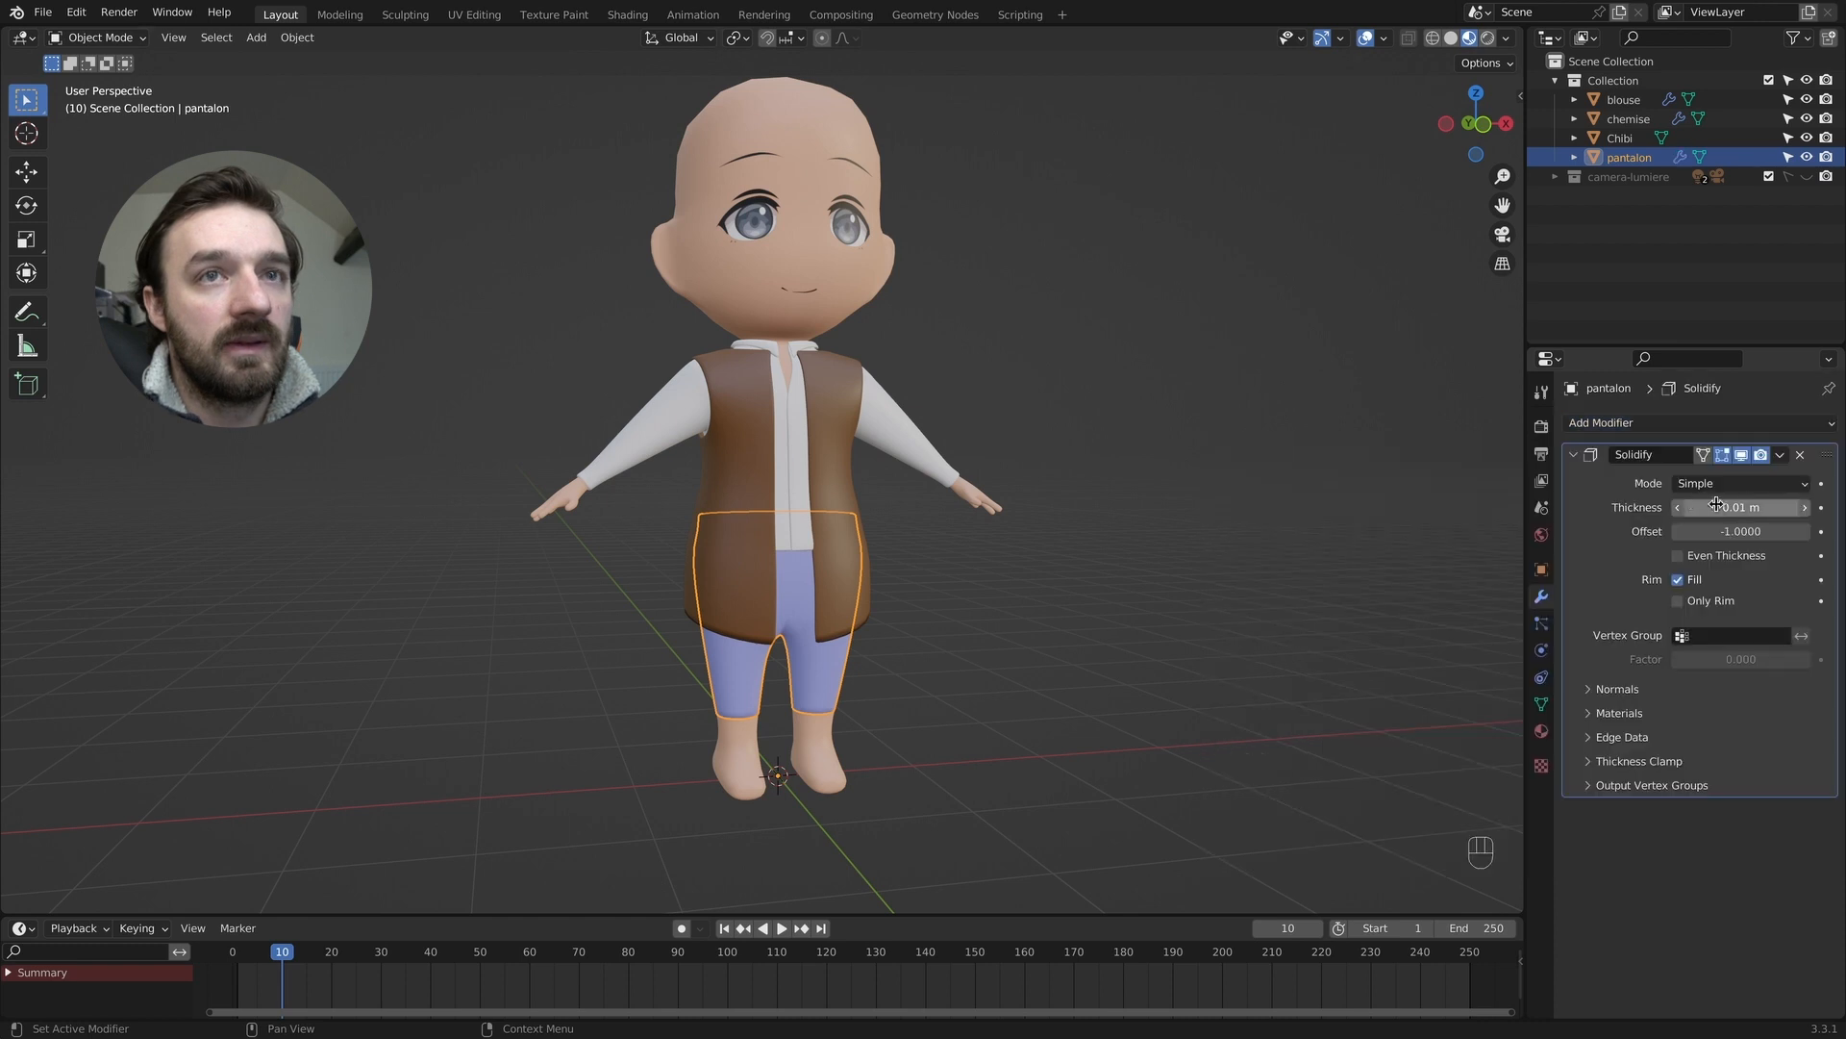
click(1681, 510)
middle_drag(1208, 470, 1210, 472)
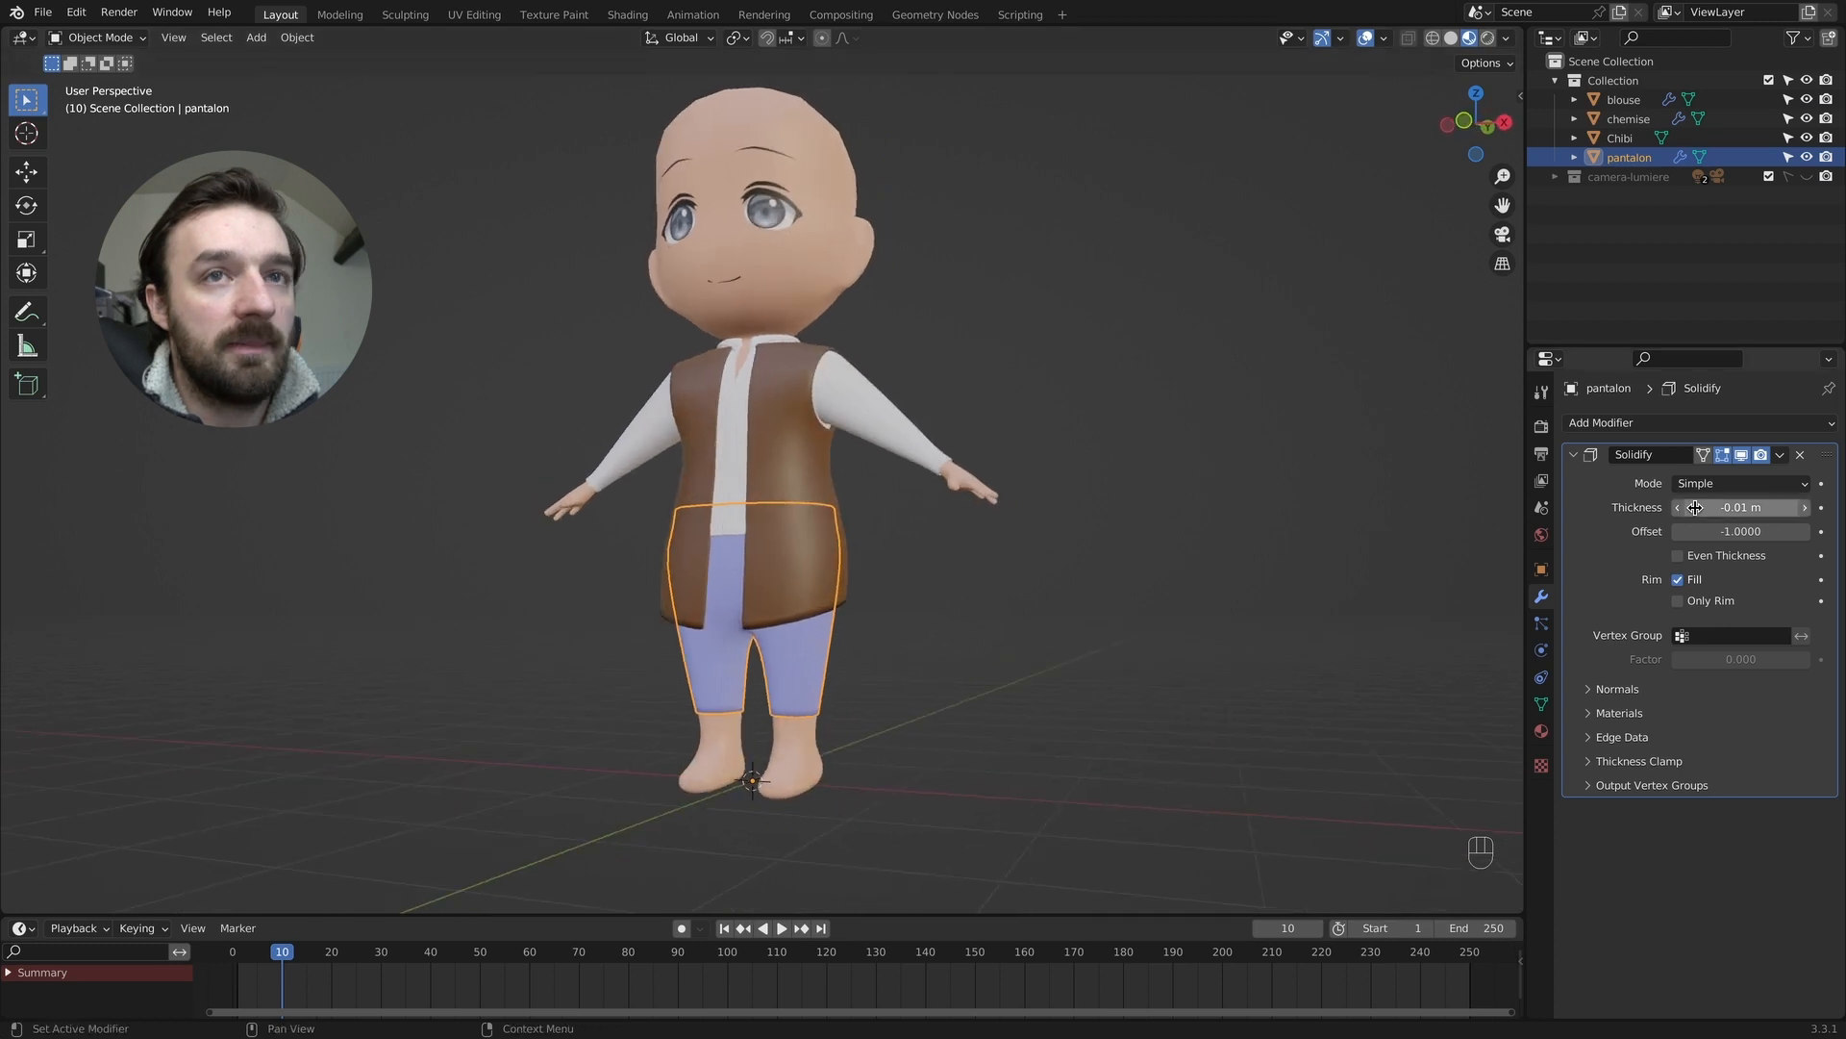
Add a level 1 Subdivision modifier to the trousers and shade them smooth.
key(super+1)
middle_drag(816, 625, 814, 625)
right_click(827, 639)
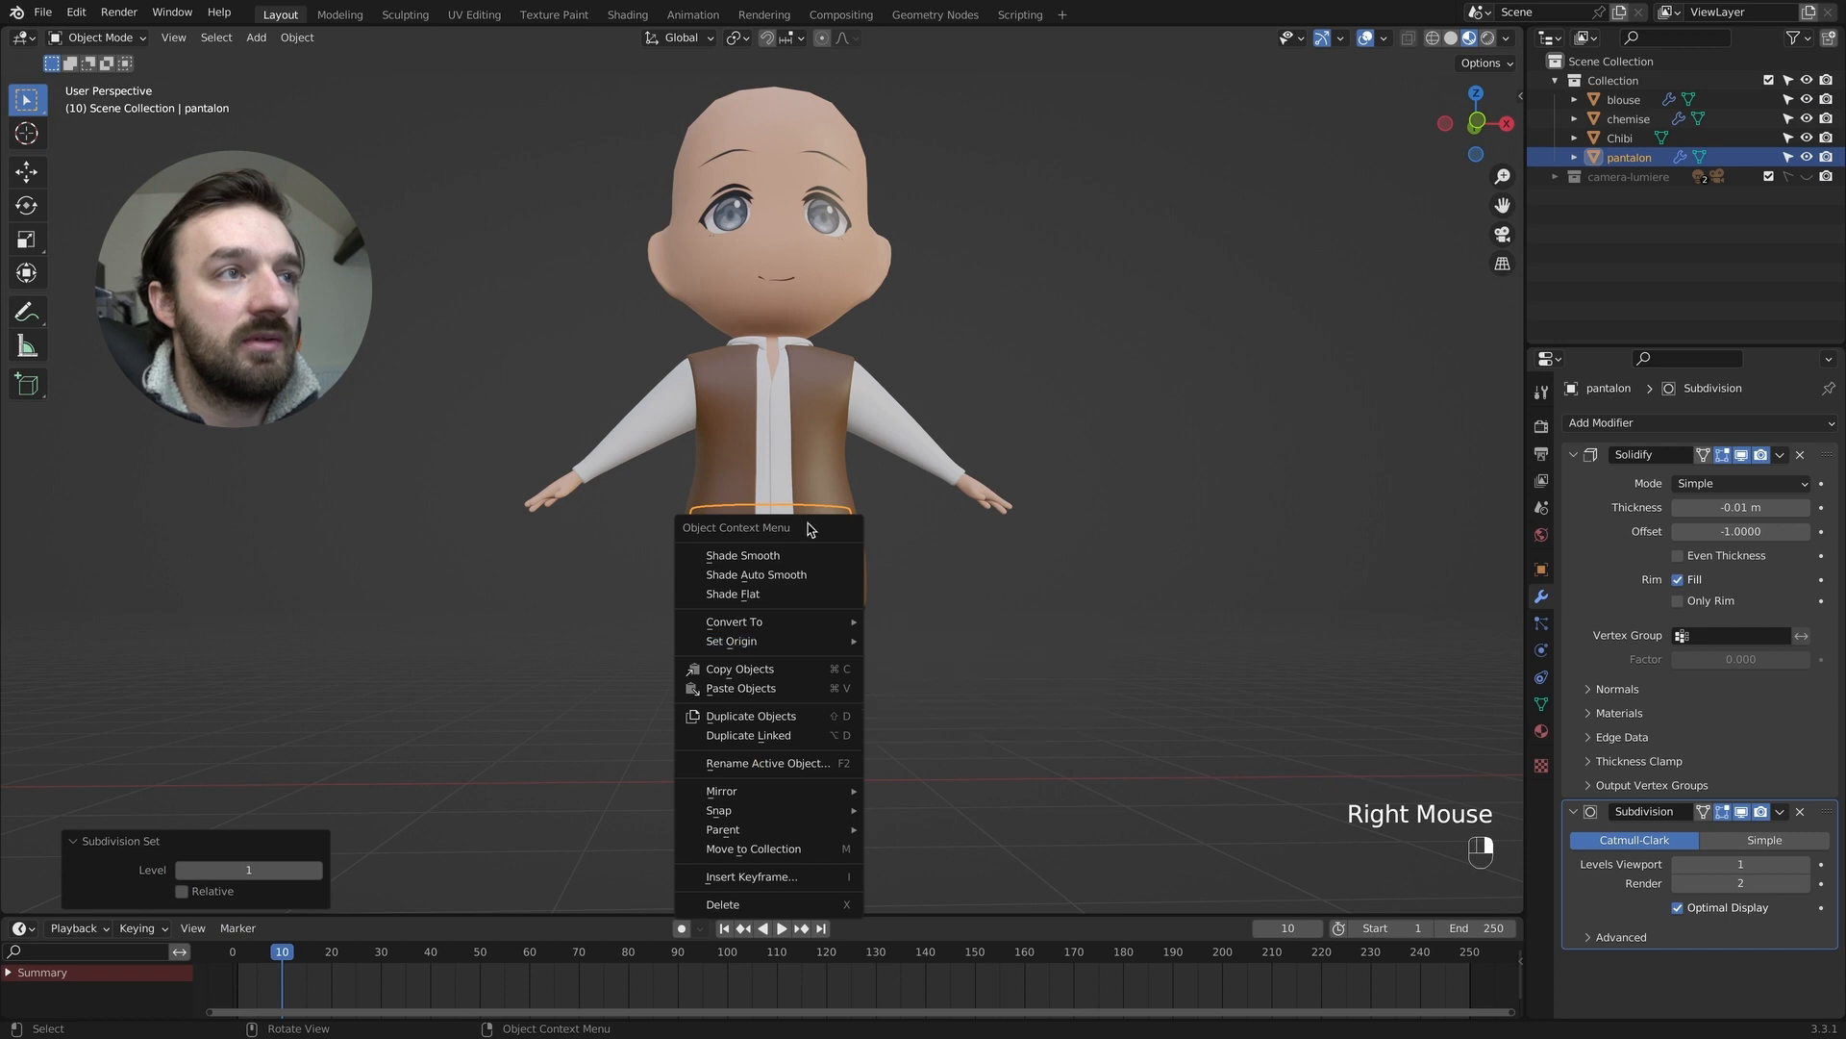
click(808, 555)
scroll(837, 623, up, 2)
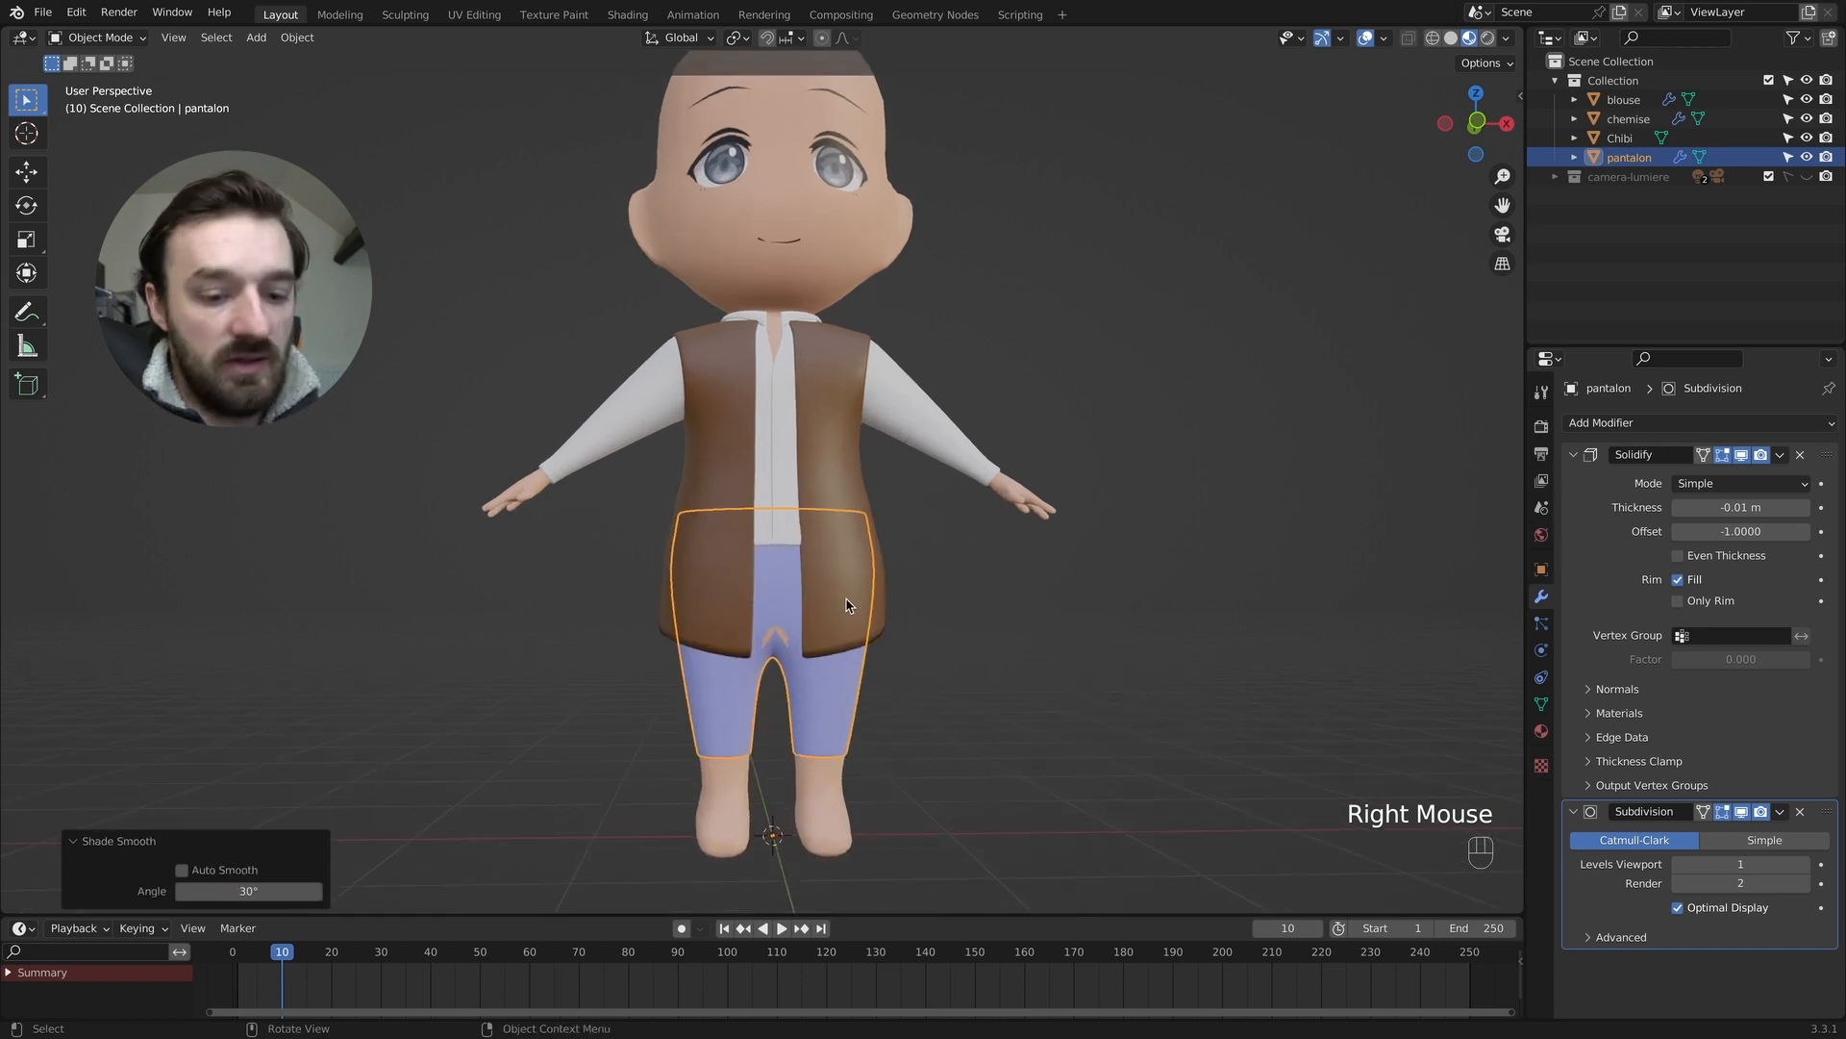
Move the trousers down about 0.016 m along the Z axis.
key(g)
key(z)
click(845, 602)
mouse_move(846, 602)
middle_down()
mouse_move(824, 620)
mouse_move(852, 591)
middle_up()
scroll(853, 590, down, 1)
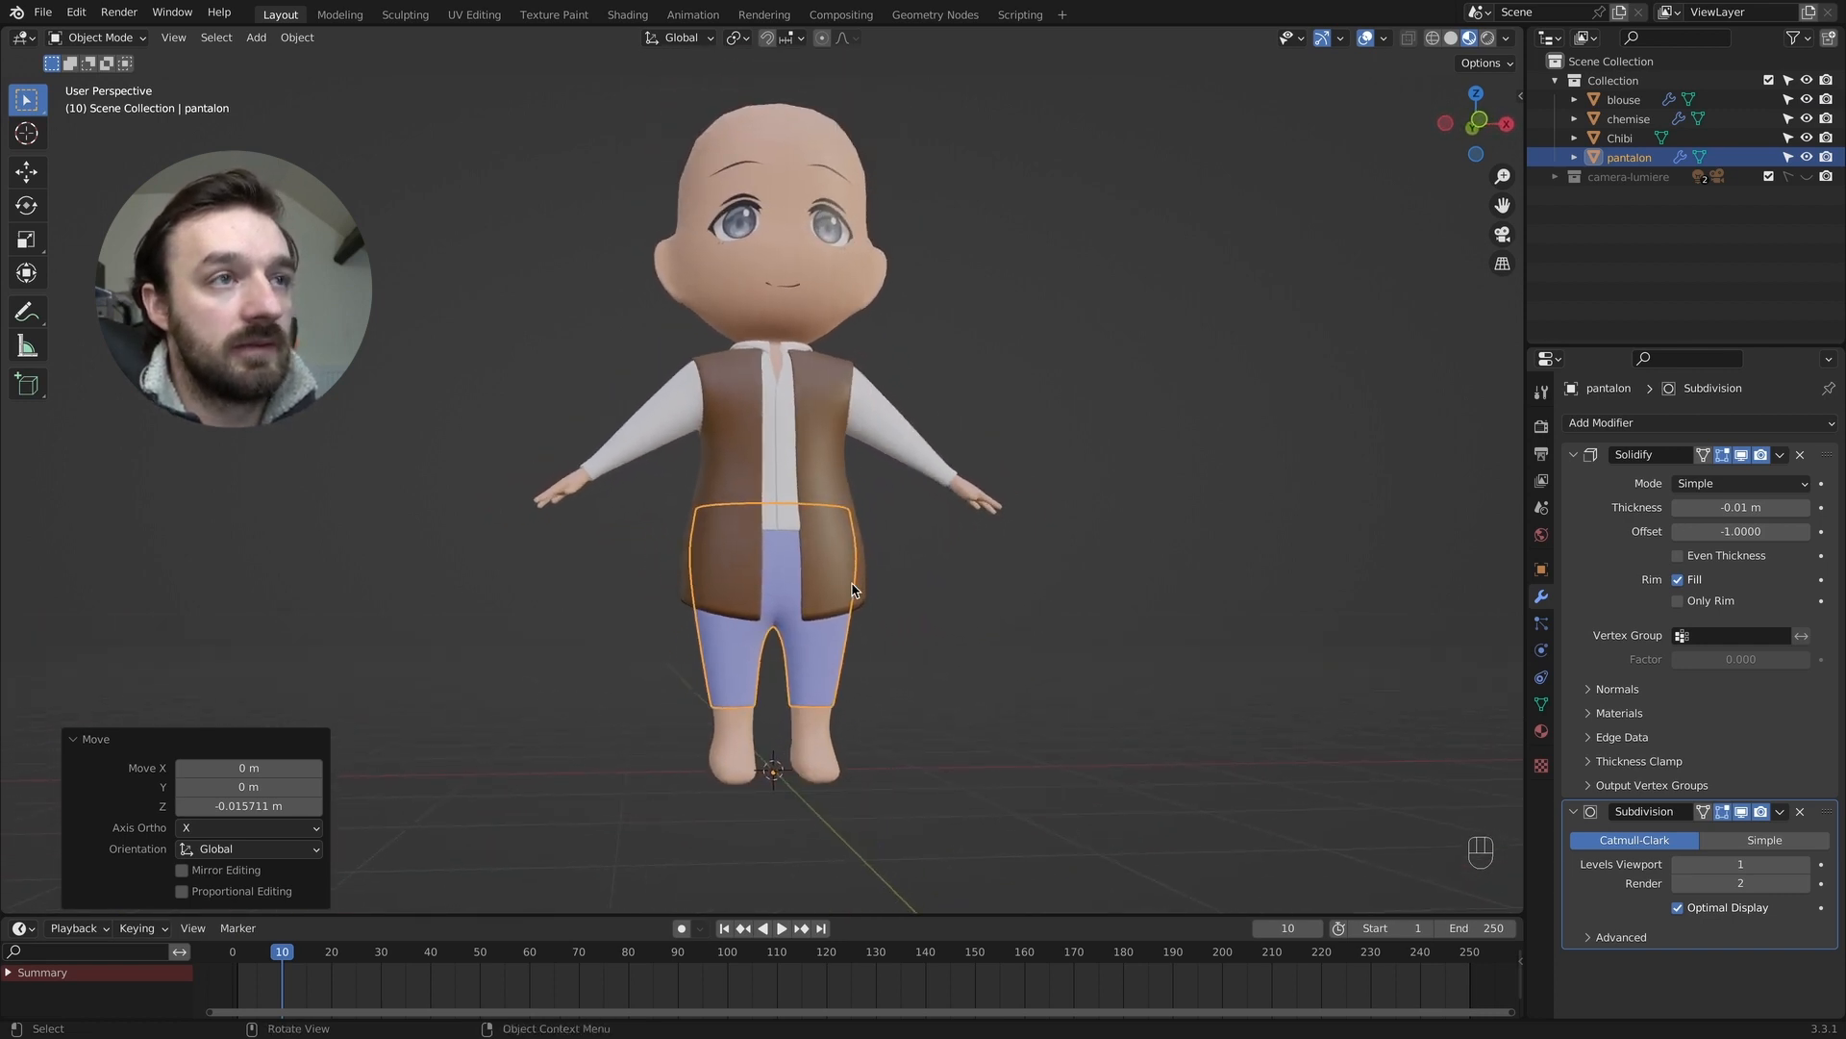
Replace the material in the trousers' pantalon slot with another existing material and view the outfit.
click(1542, 733)
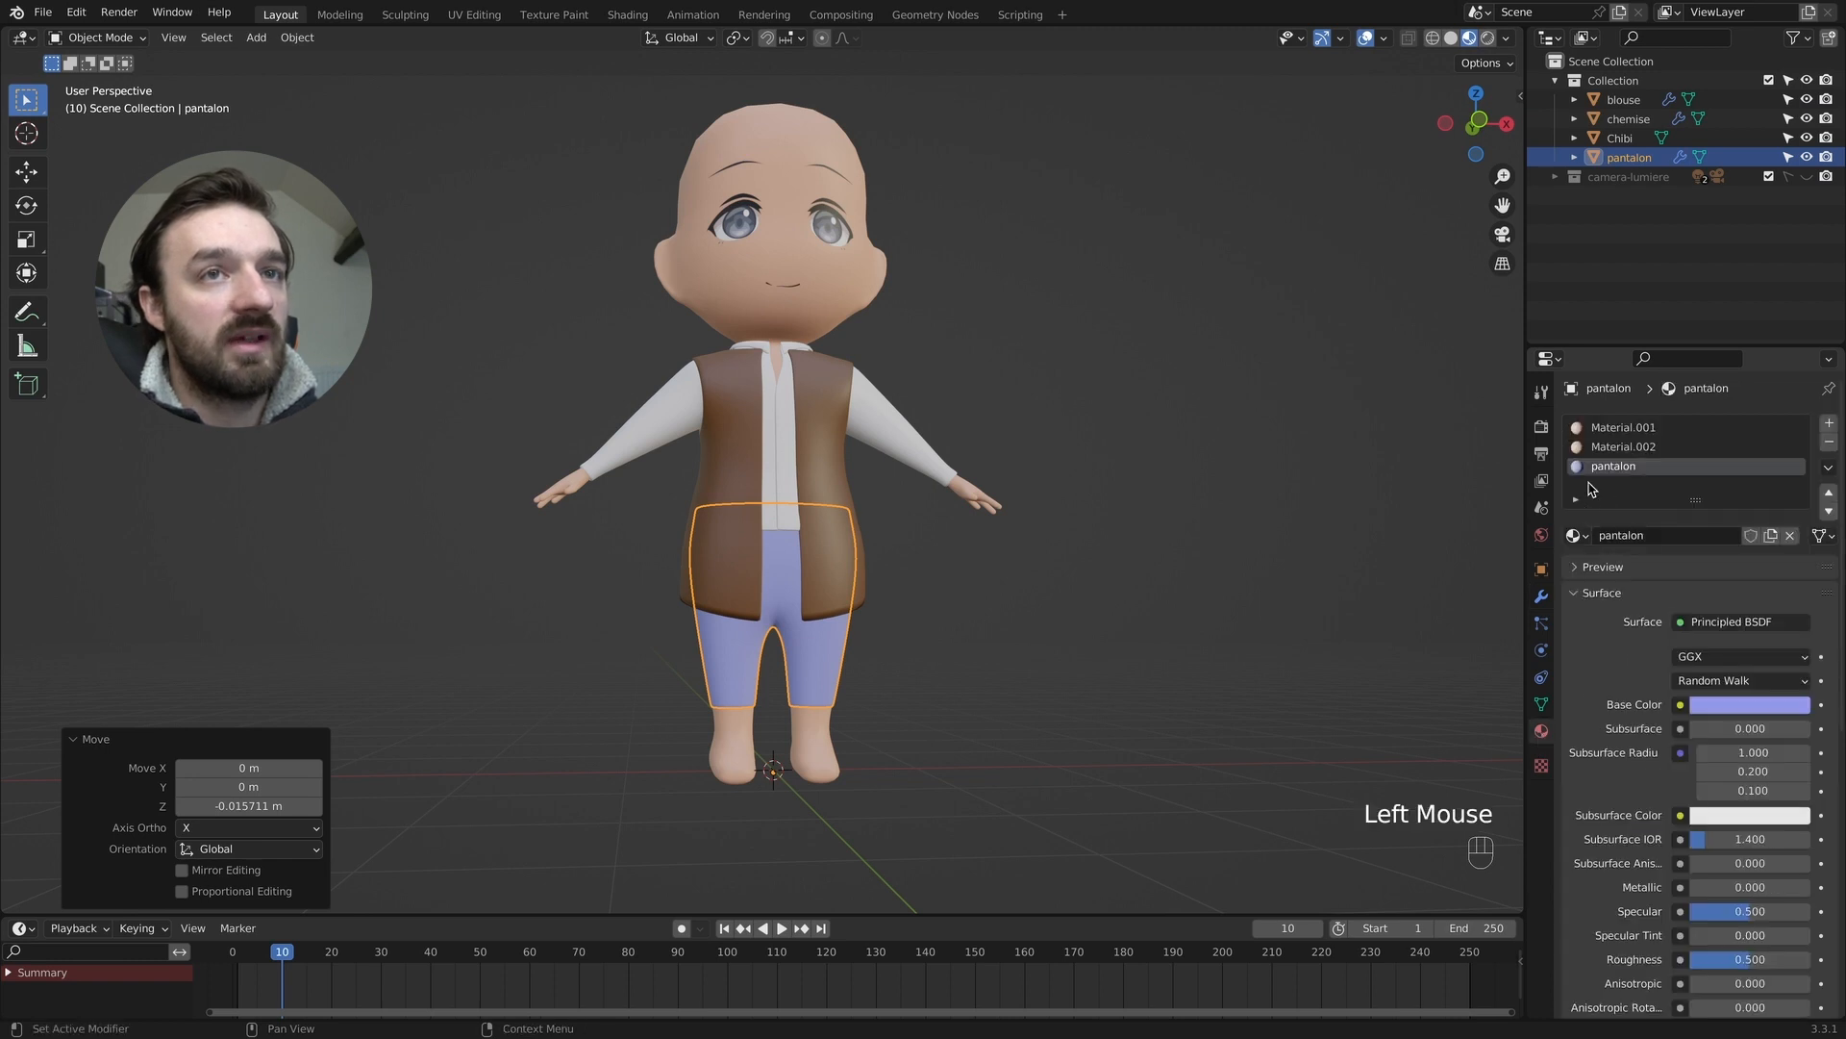
click(1573, 535)
click(1627, 589)
middle_drag(1083, 507, 1083, 512)
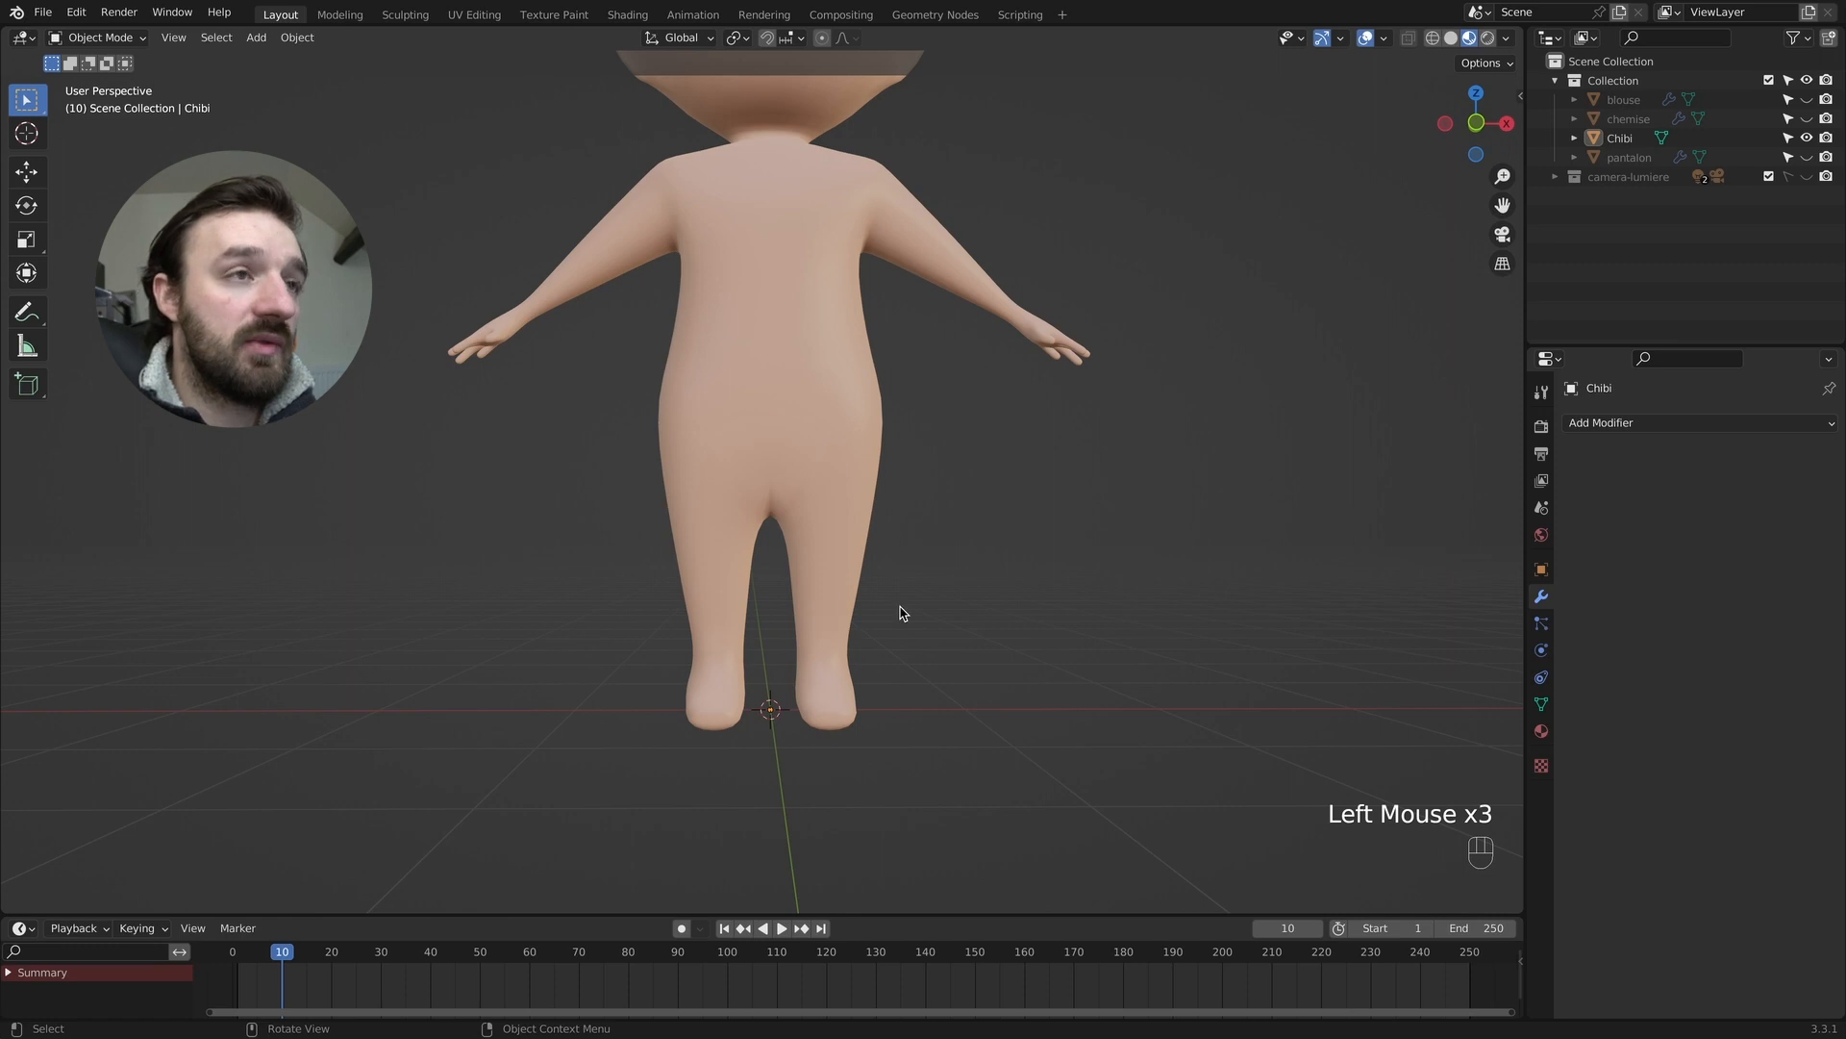
Select a face on the Chibi body's ankle at the trouser hem, showing the pantalon object briefly as a height reference.
click(818, 620)
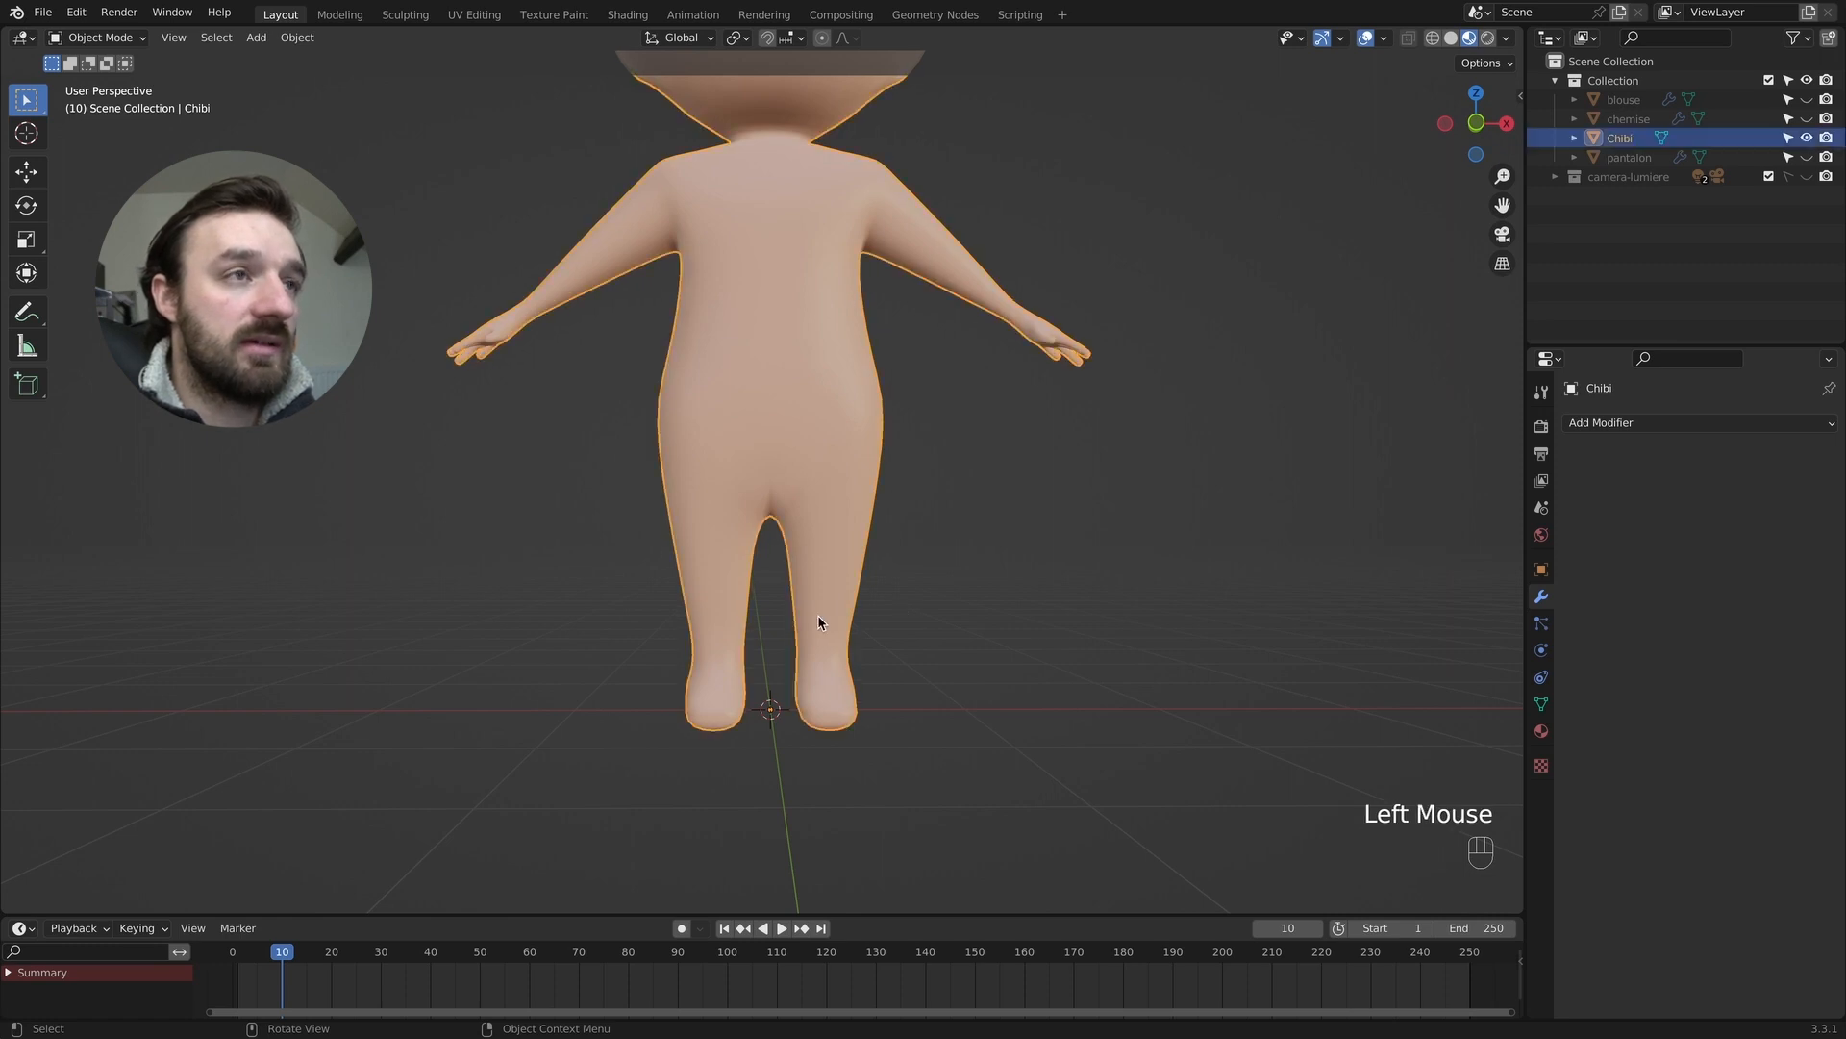
key(Tab)
key(3)
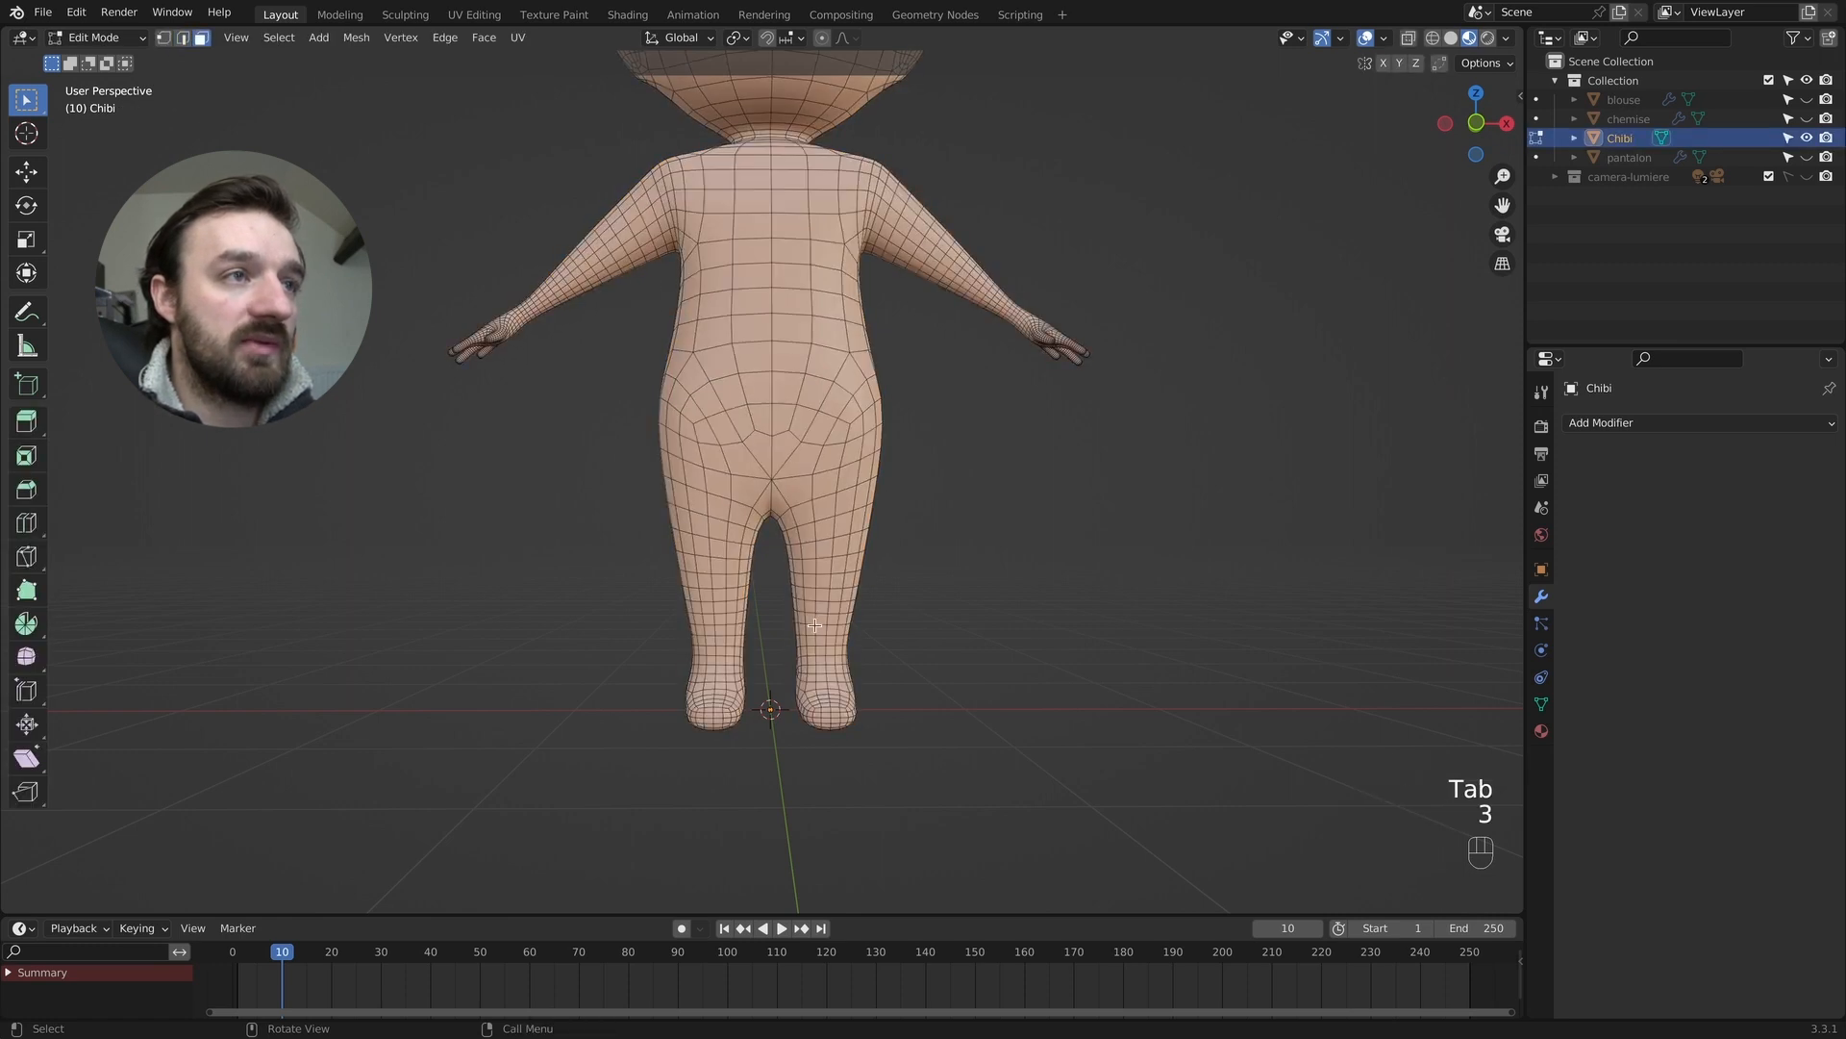
super+scroll(762, 658, up, 3)
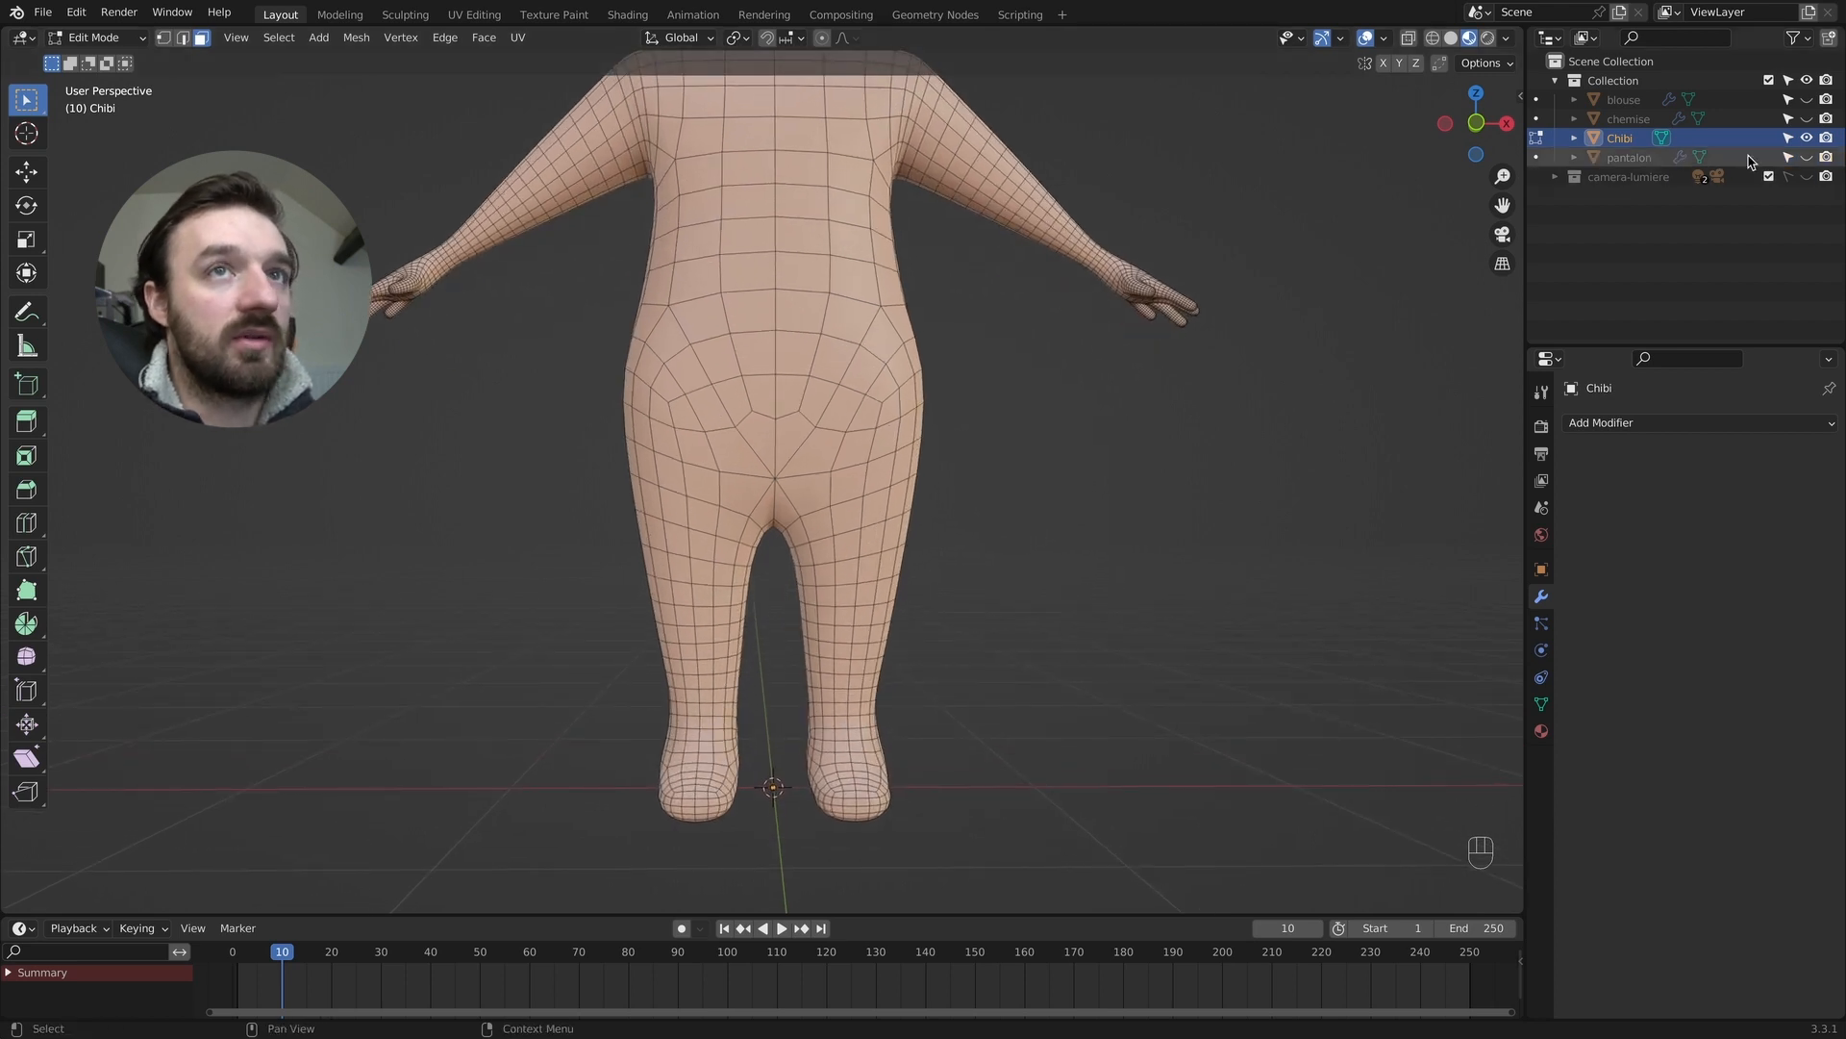
click(1807, 156)
shift+click(717, 691)
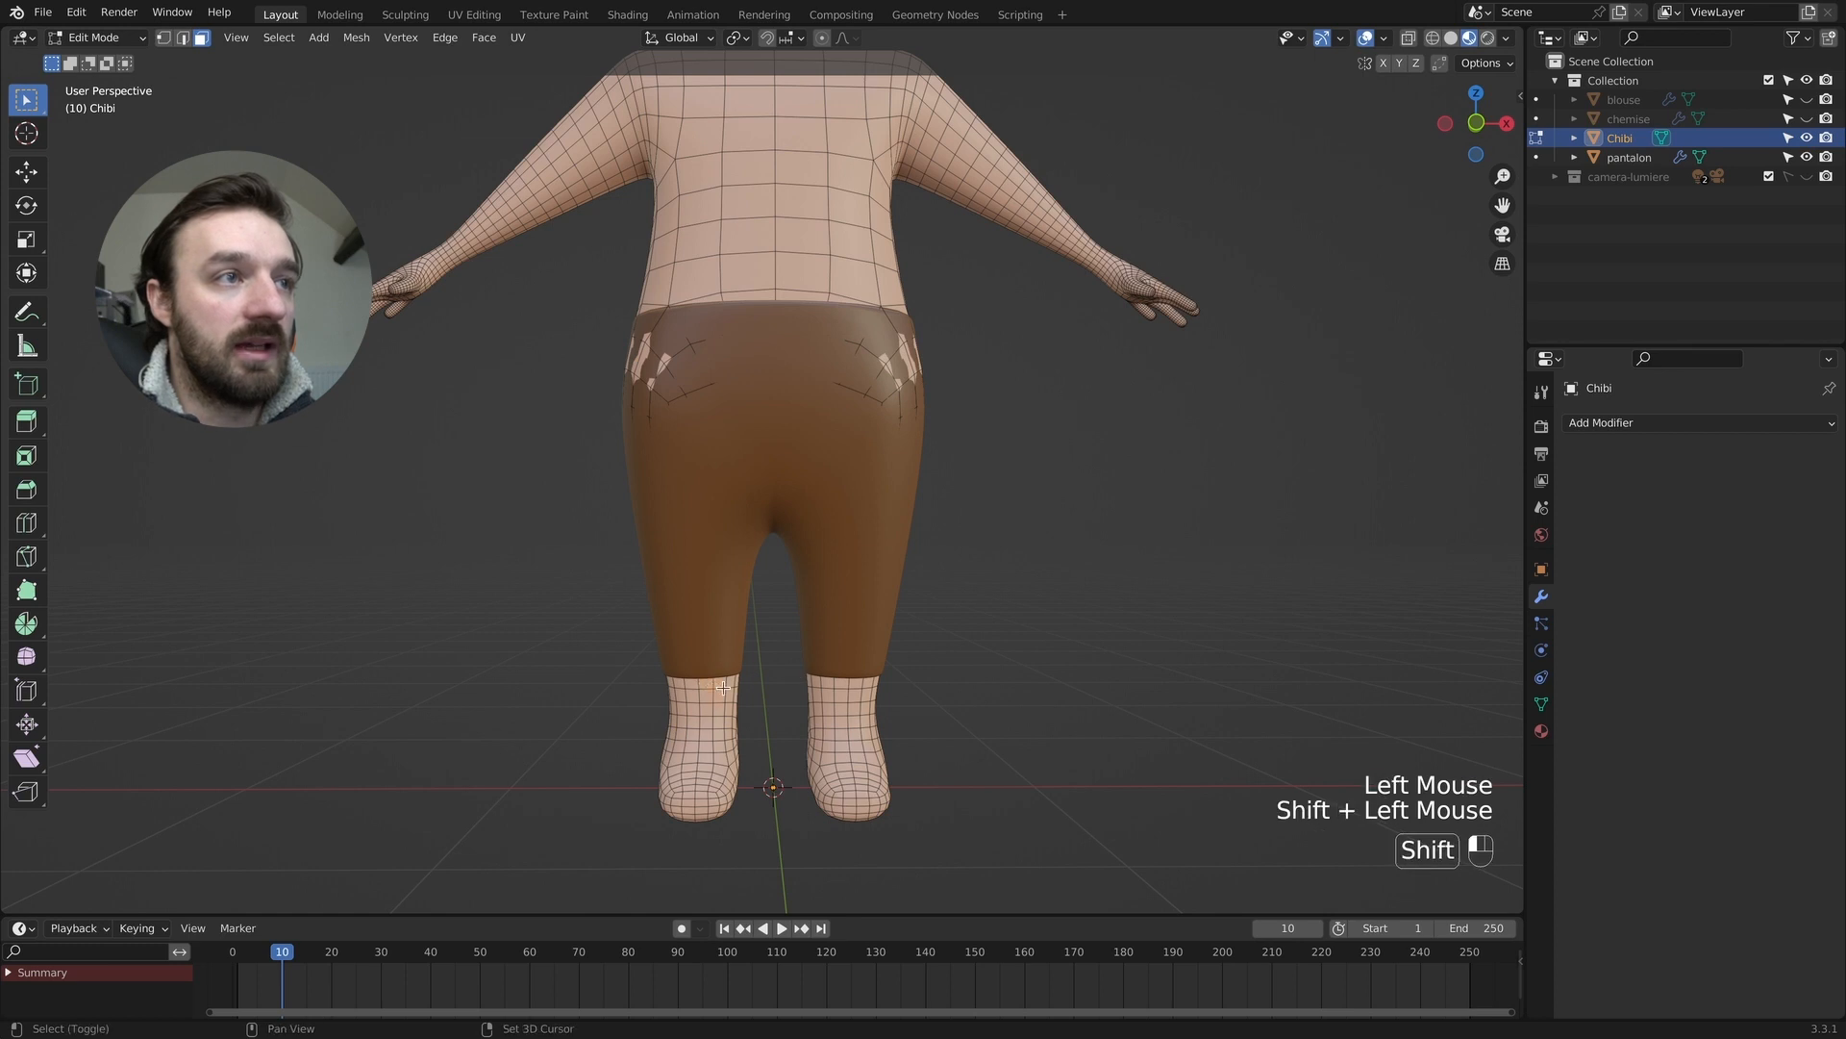
click(1808, 158)
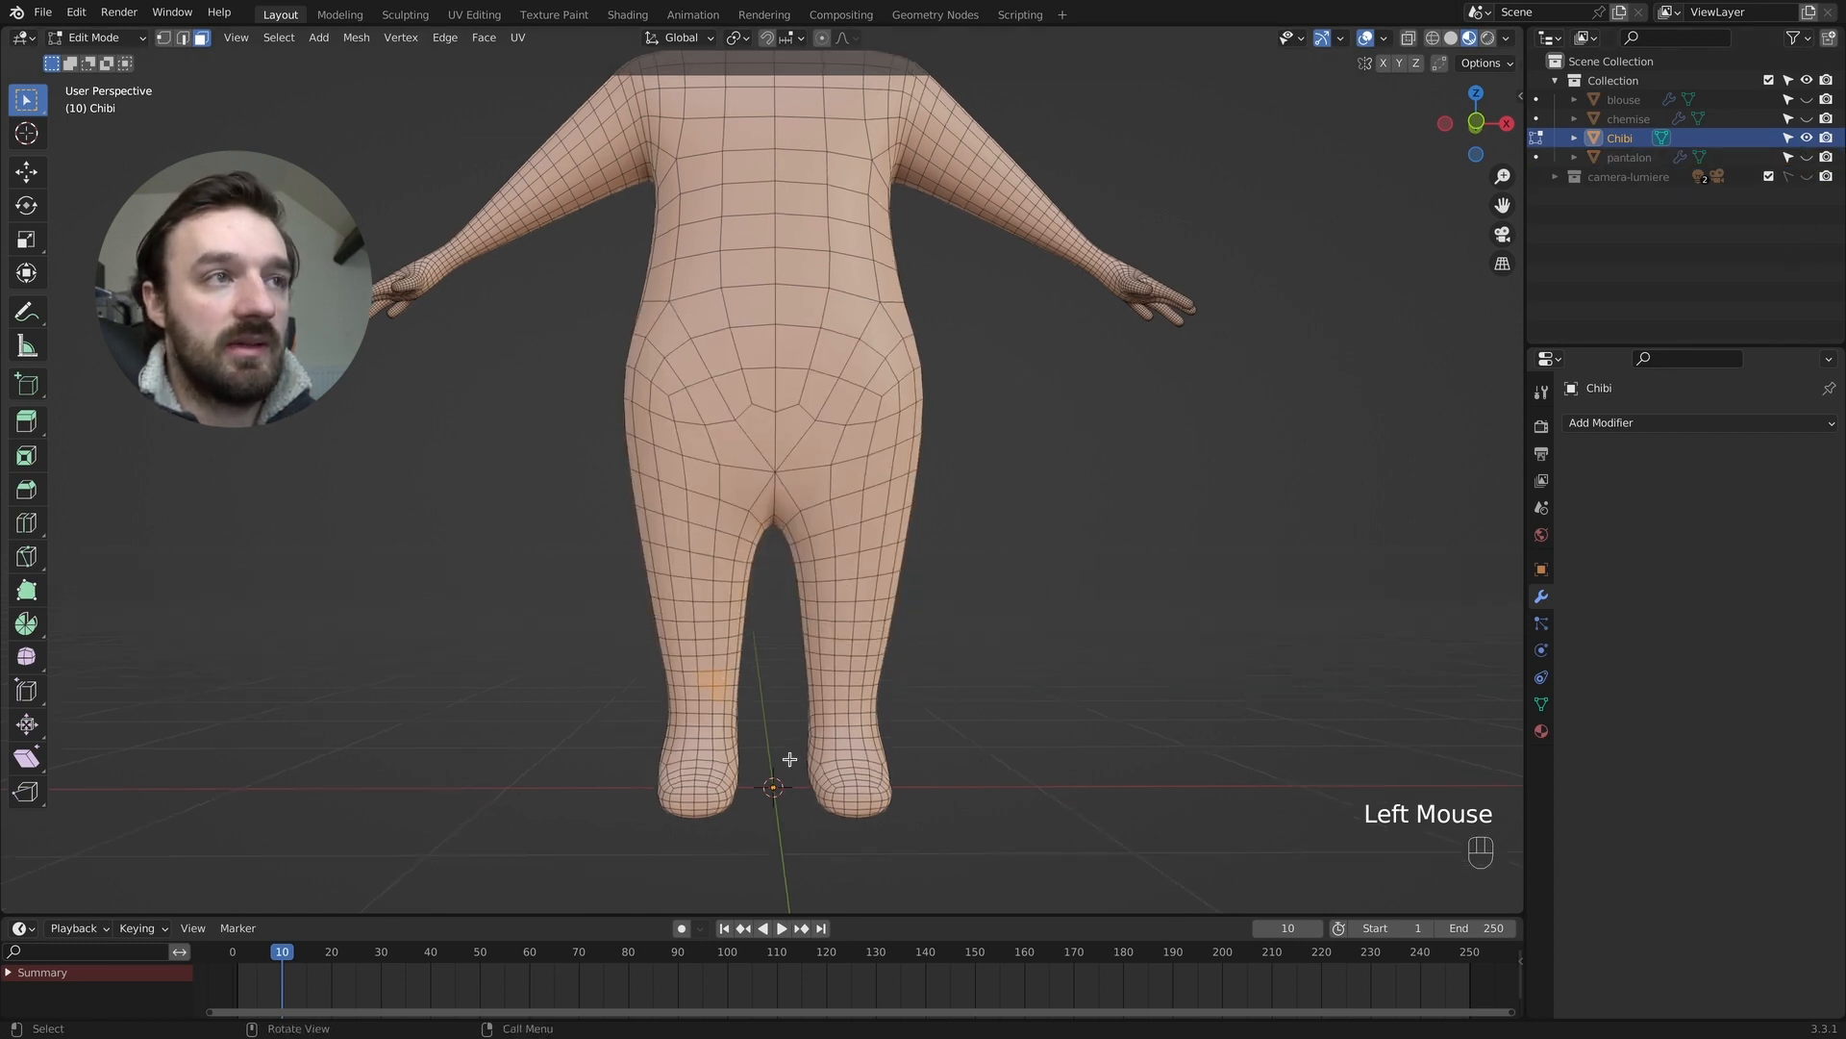
Add the faces of both feet and ankles below the trouser hem to the selection, working around the front, sides and back.
shift+drag(603, 661, 877, 819)
shift+drag(877, 819, 880, 819)
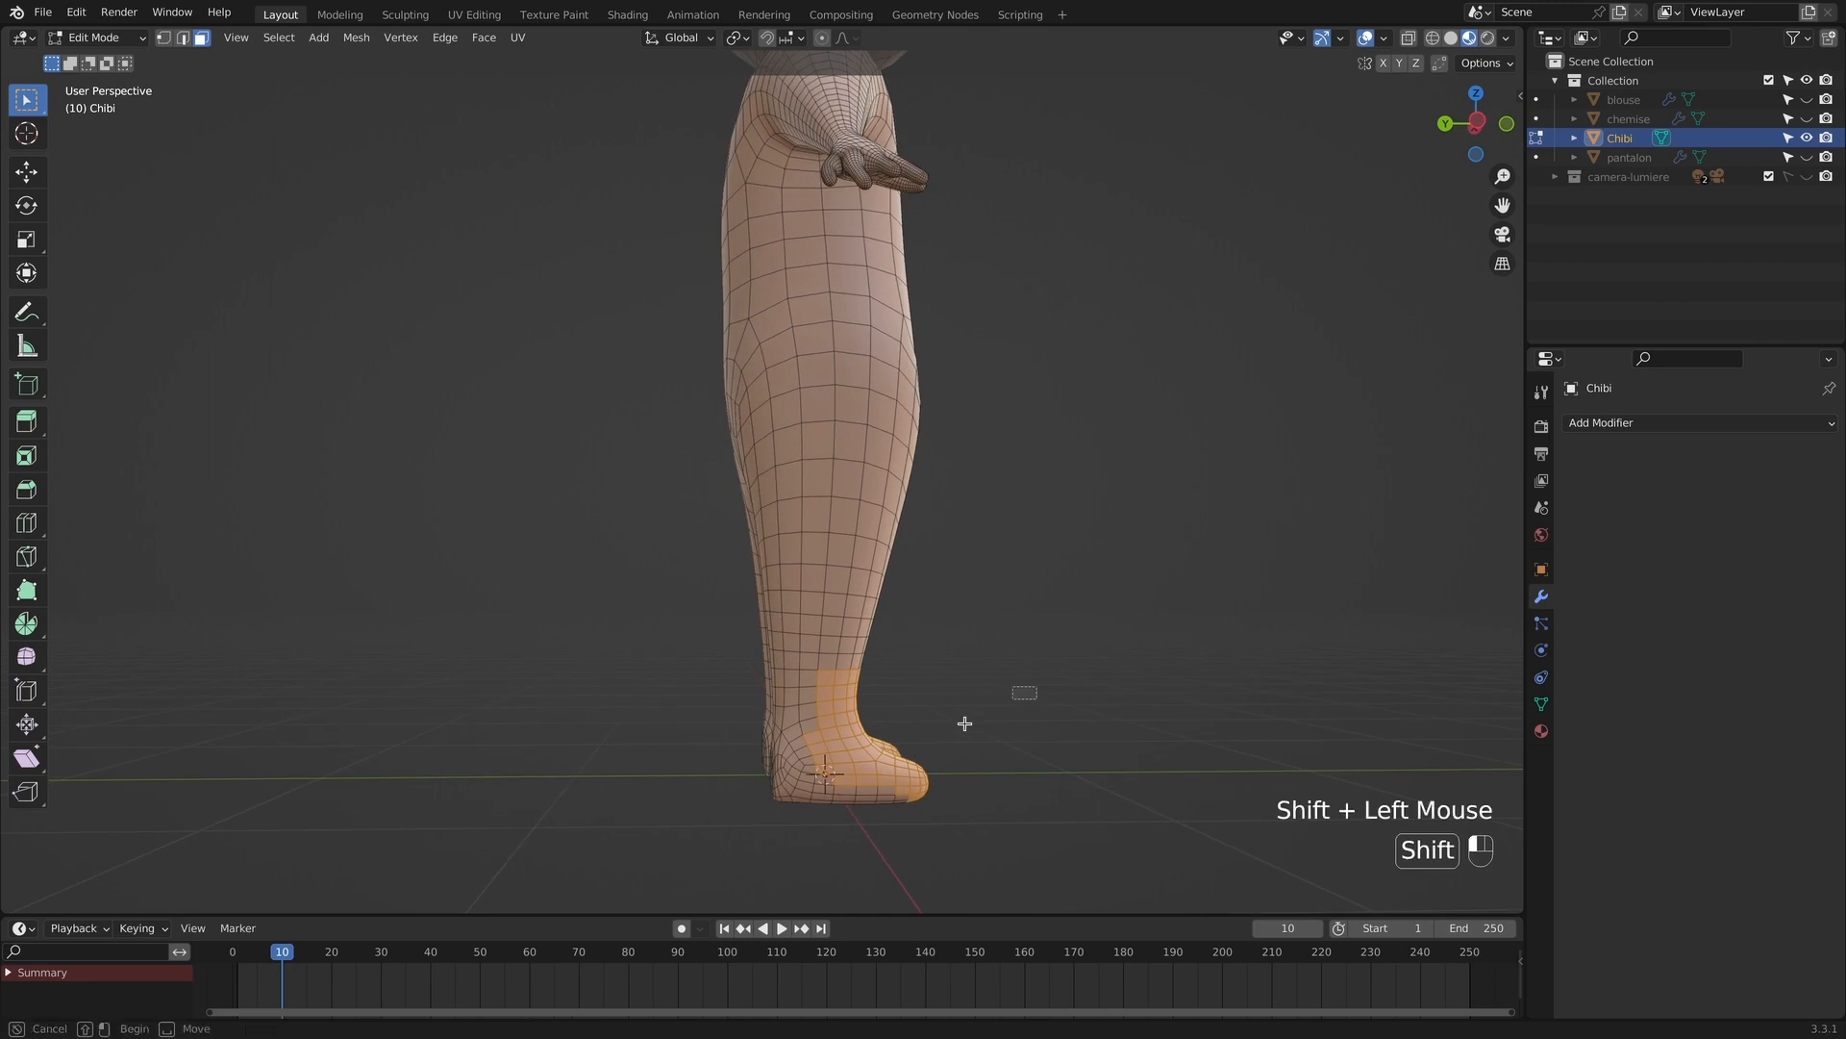
shift+drag(964, 721, 885, 808)
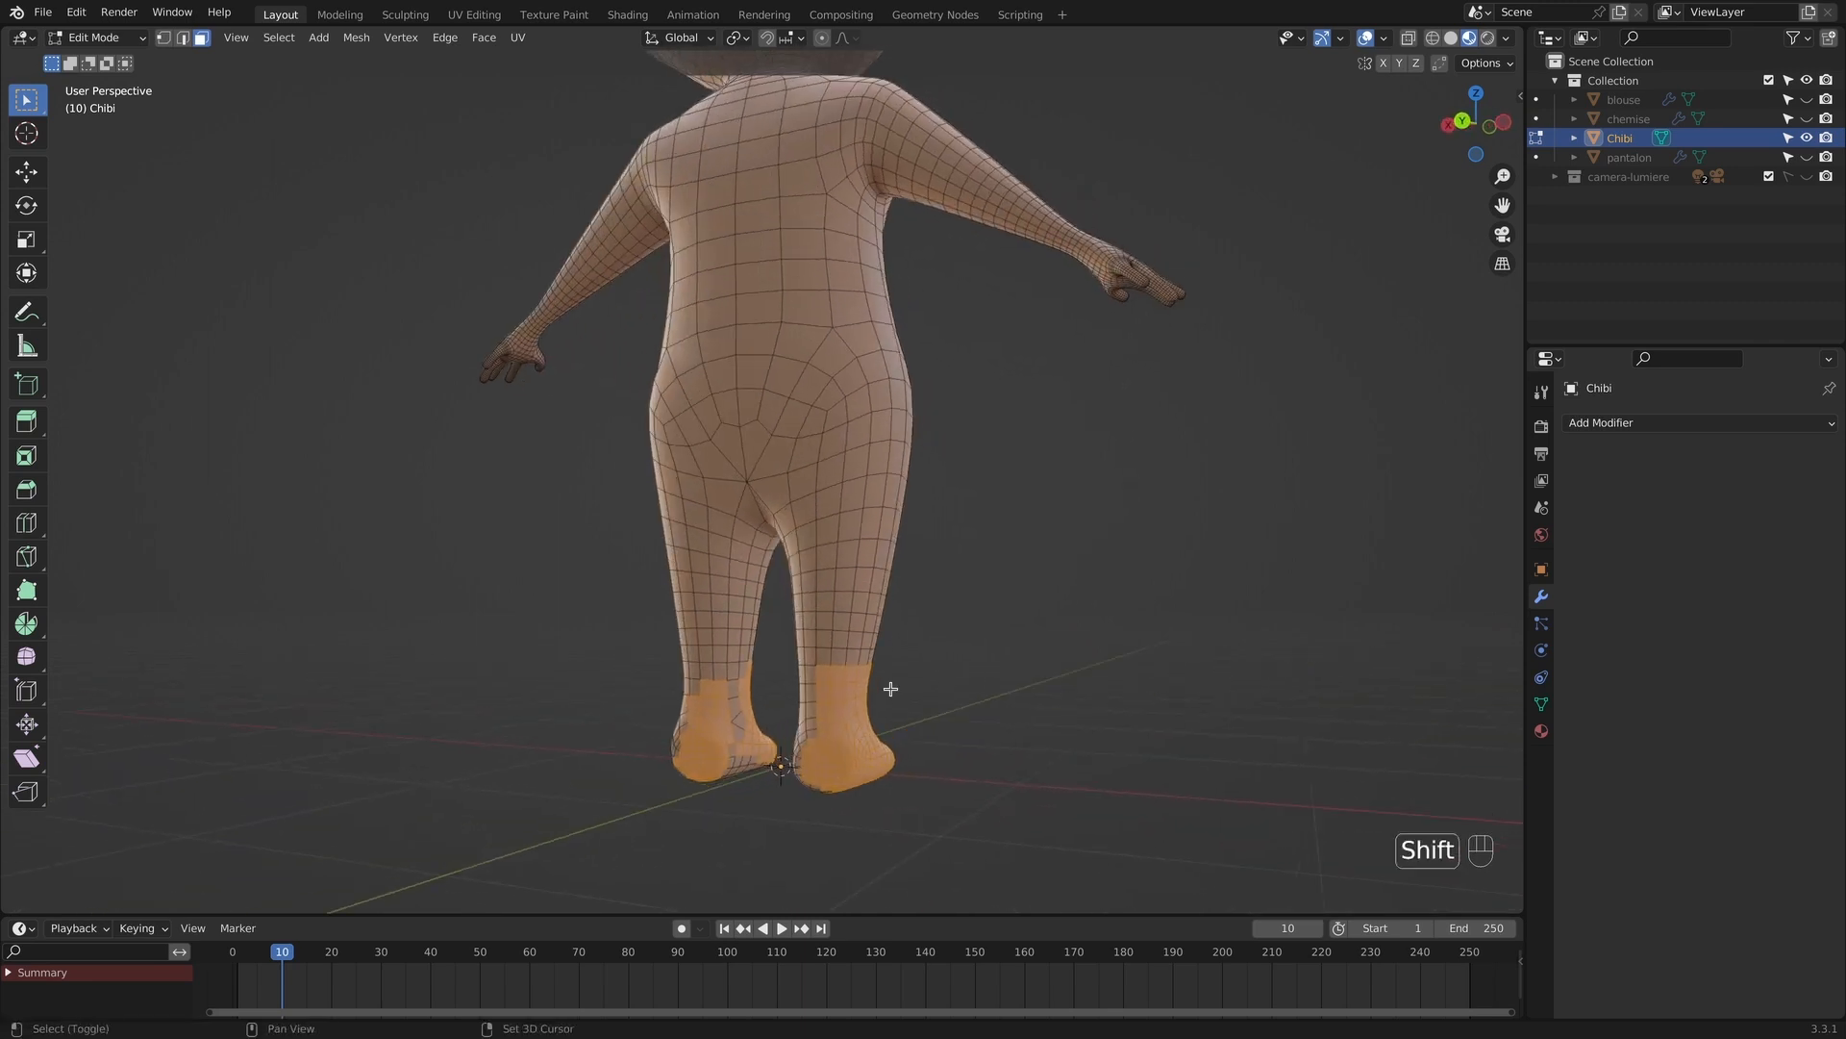
shift+drag(894, 673, 616, 800)
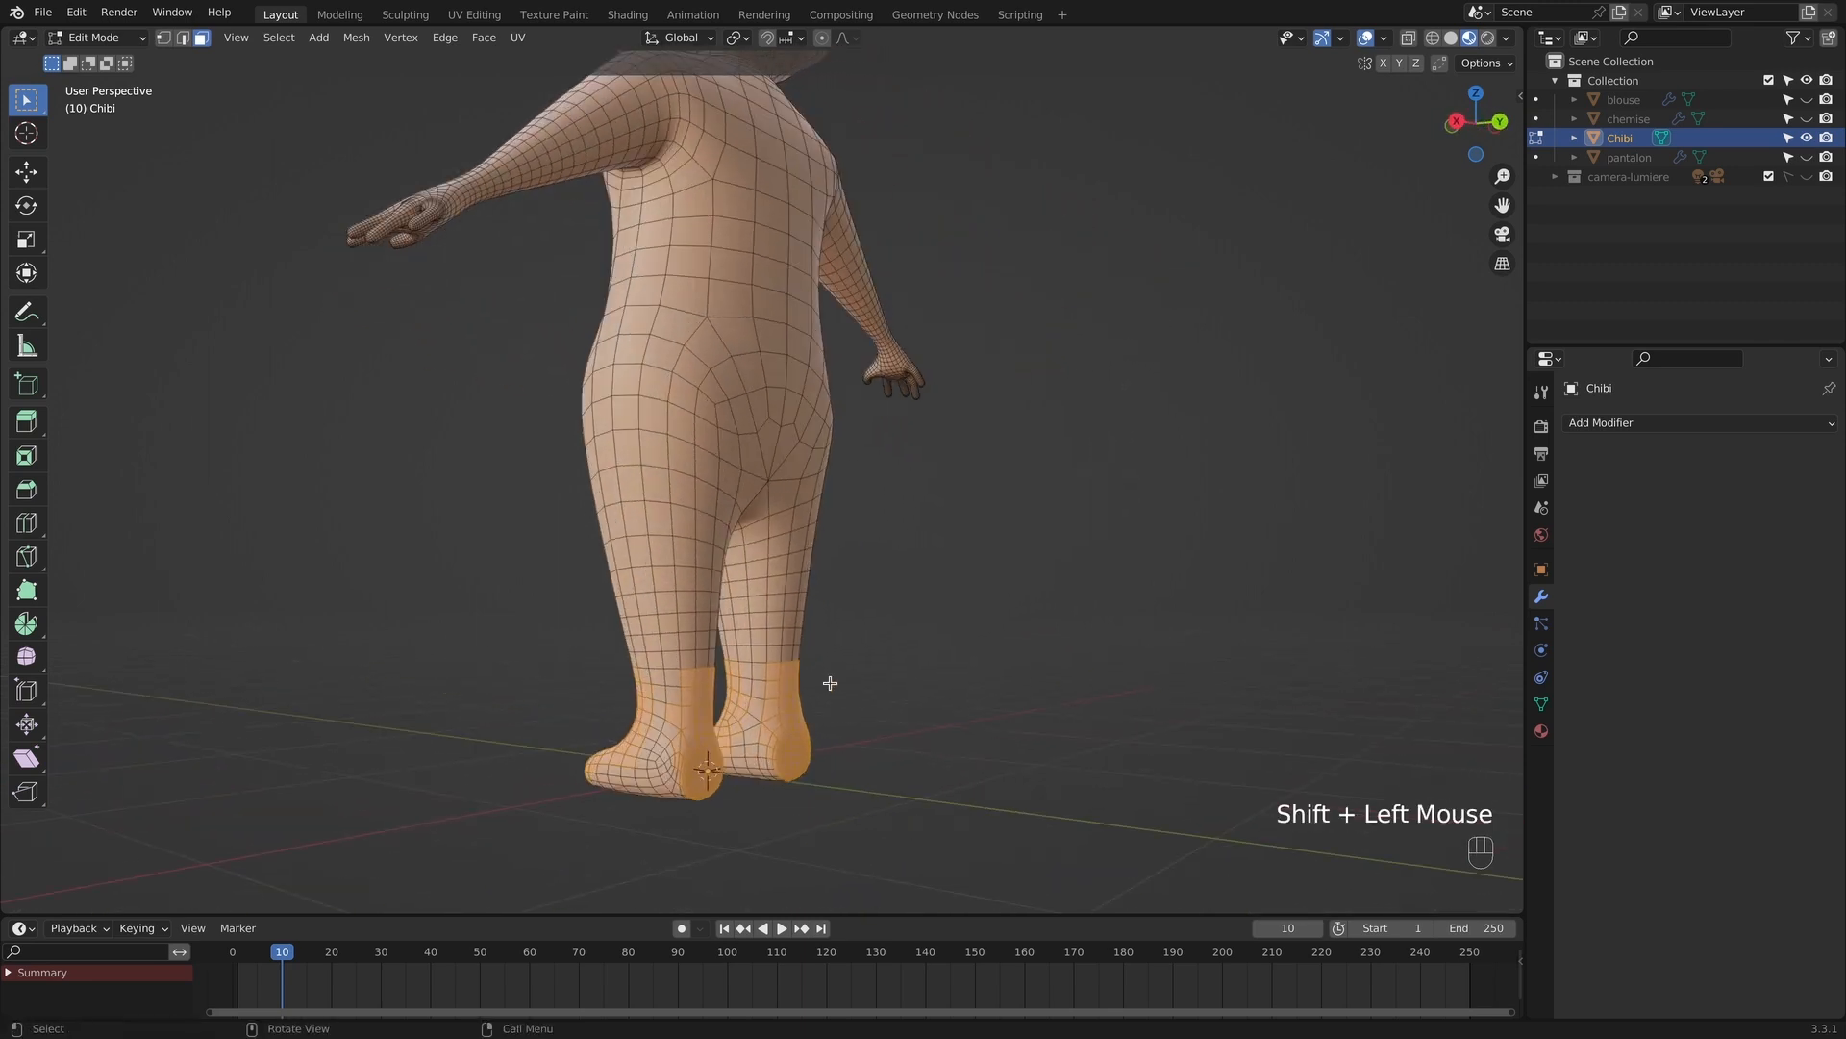
shift+drag(846, 672, 557, 798)
Complete the selection with the remaining unselected faces of both feet and save the file.
middle_drag(567, 798, 608, 532)
shift+super+click(890, 541)
shift+click(887, 551)
shift+click(796, 508)
shift+drag(612, 631, 633, 646)
shift+drag(704, 527, 775, 602)
middle_drag(801, 625, 803, 613)
key(super+s)
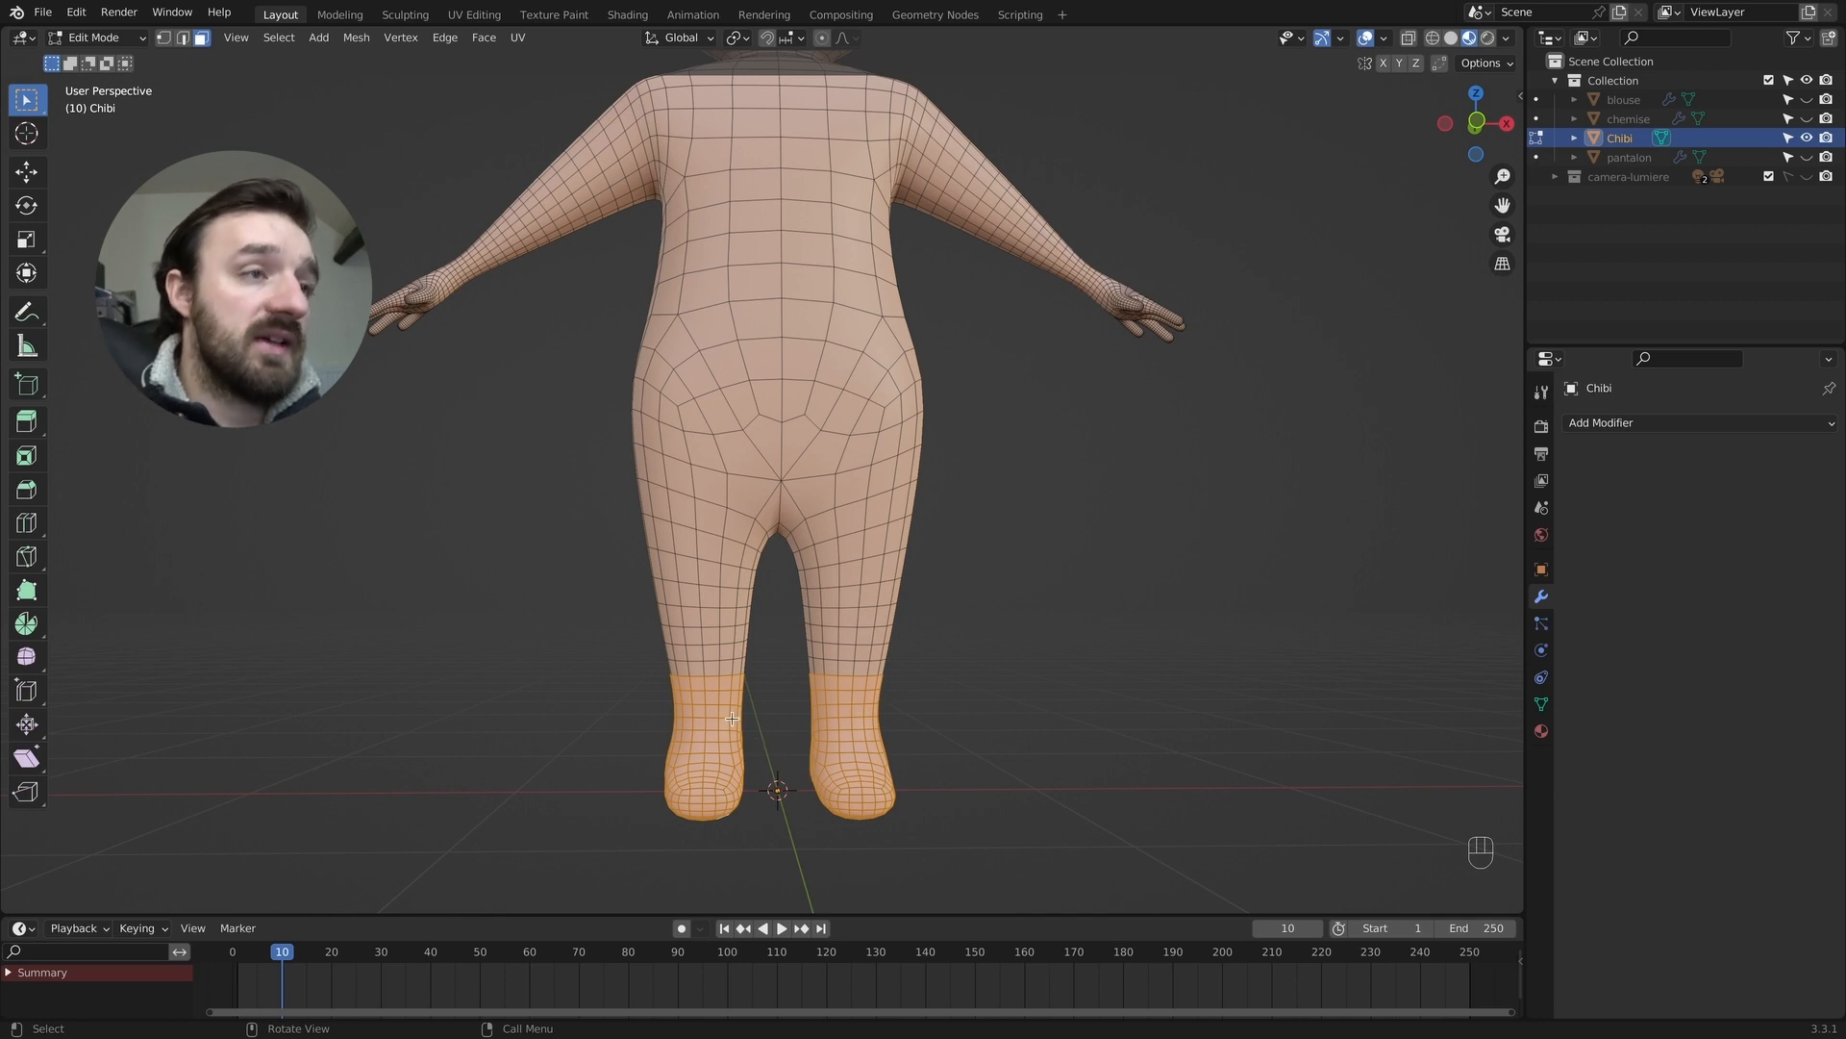
Duplicate the selected foot faces in place and separate the whole mesh by loose parts.
key(shift+d)
click(732, 718)
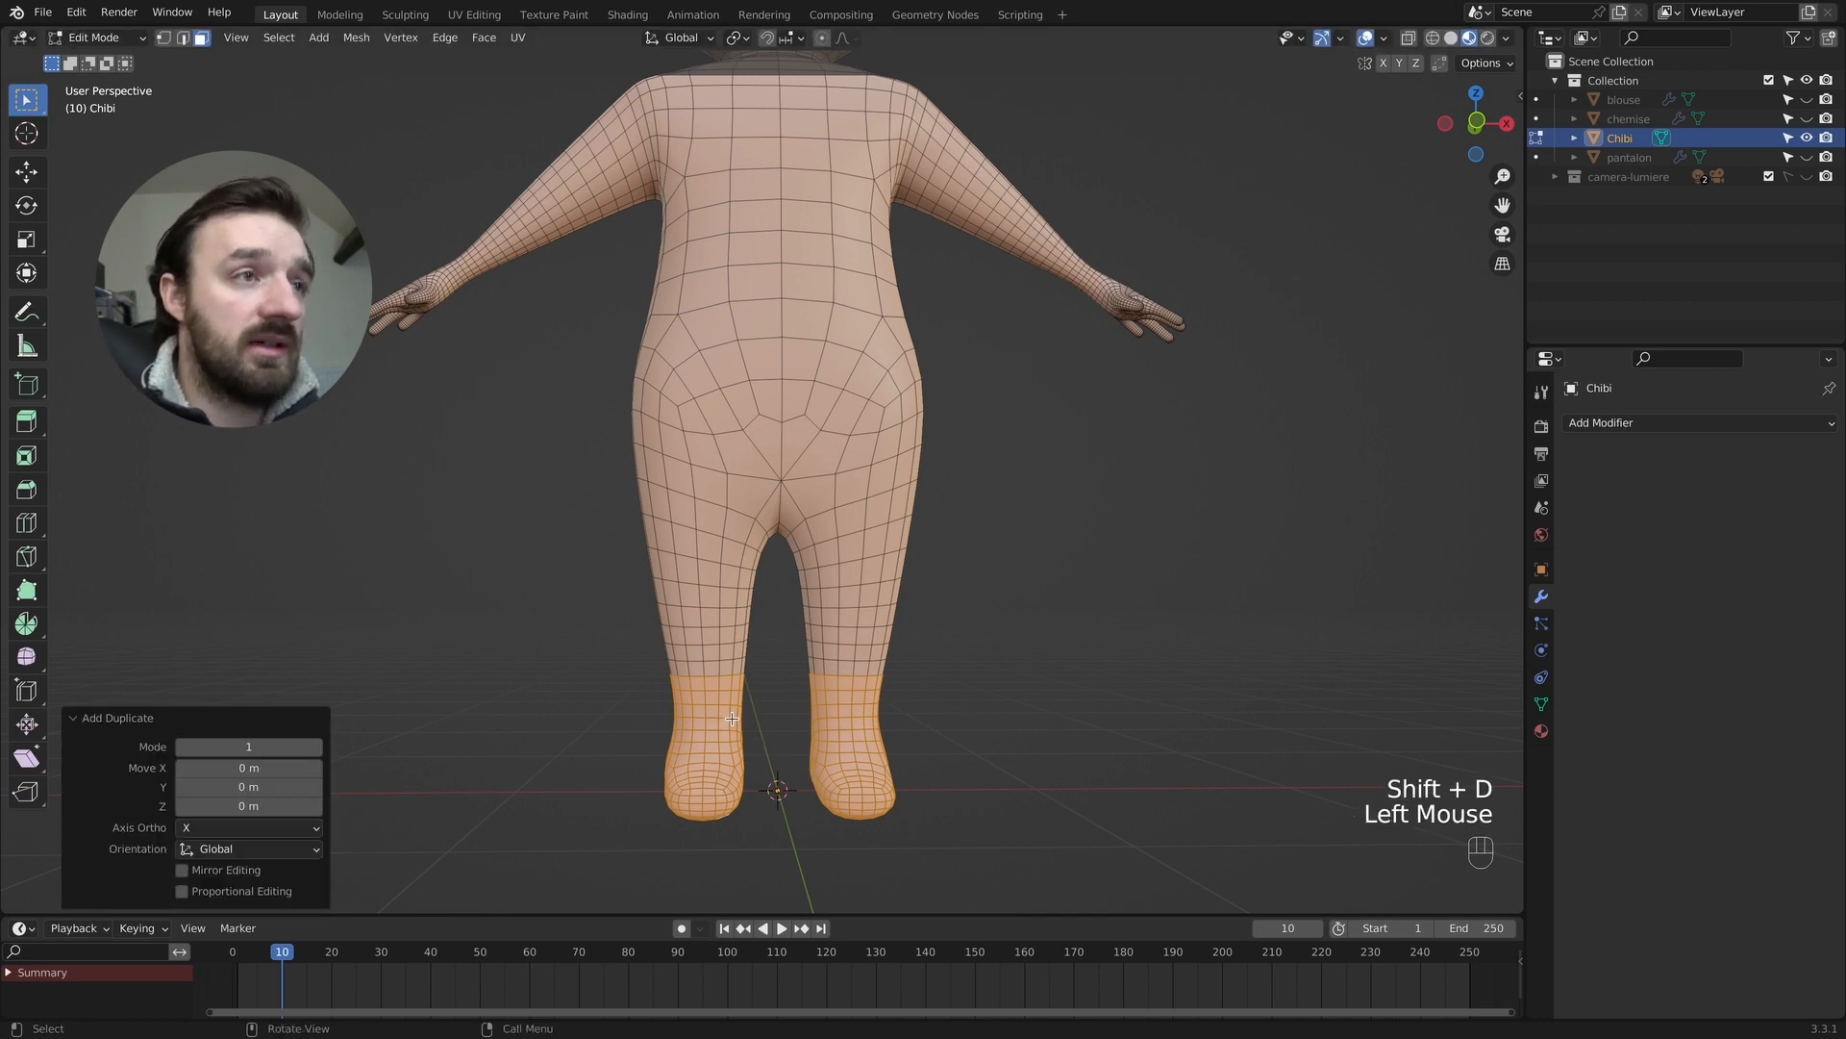
key(a)
key(p)
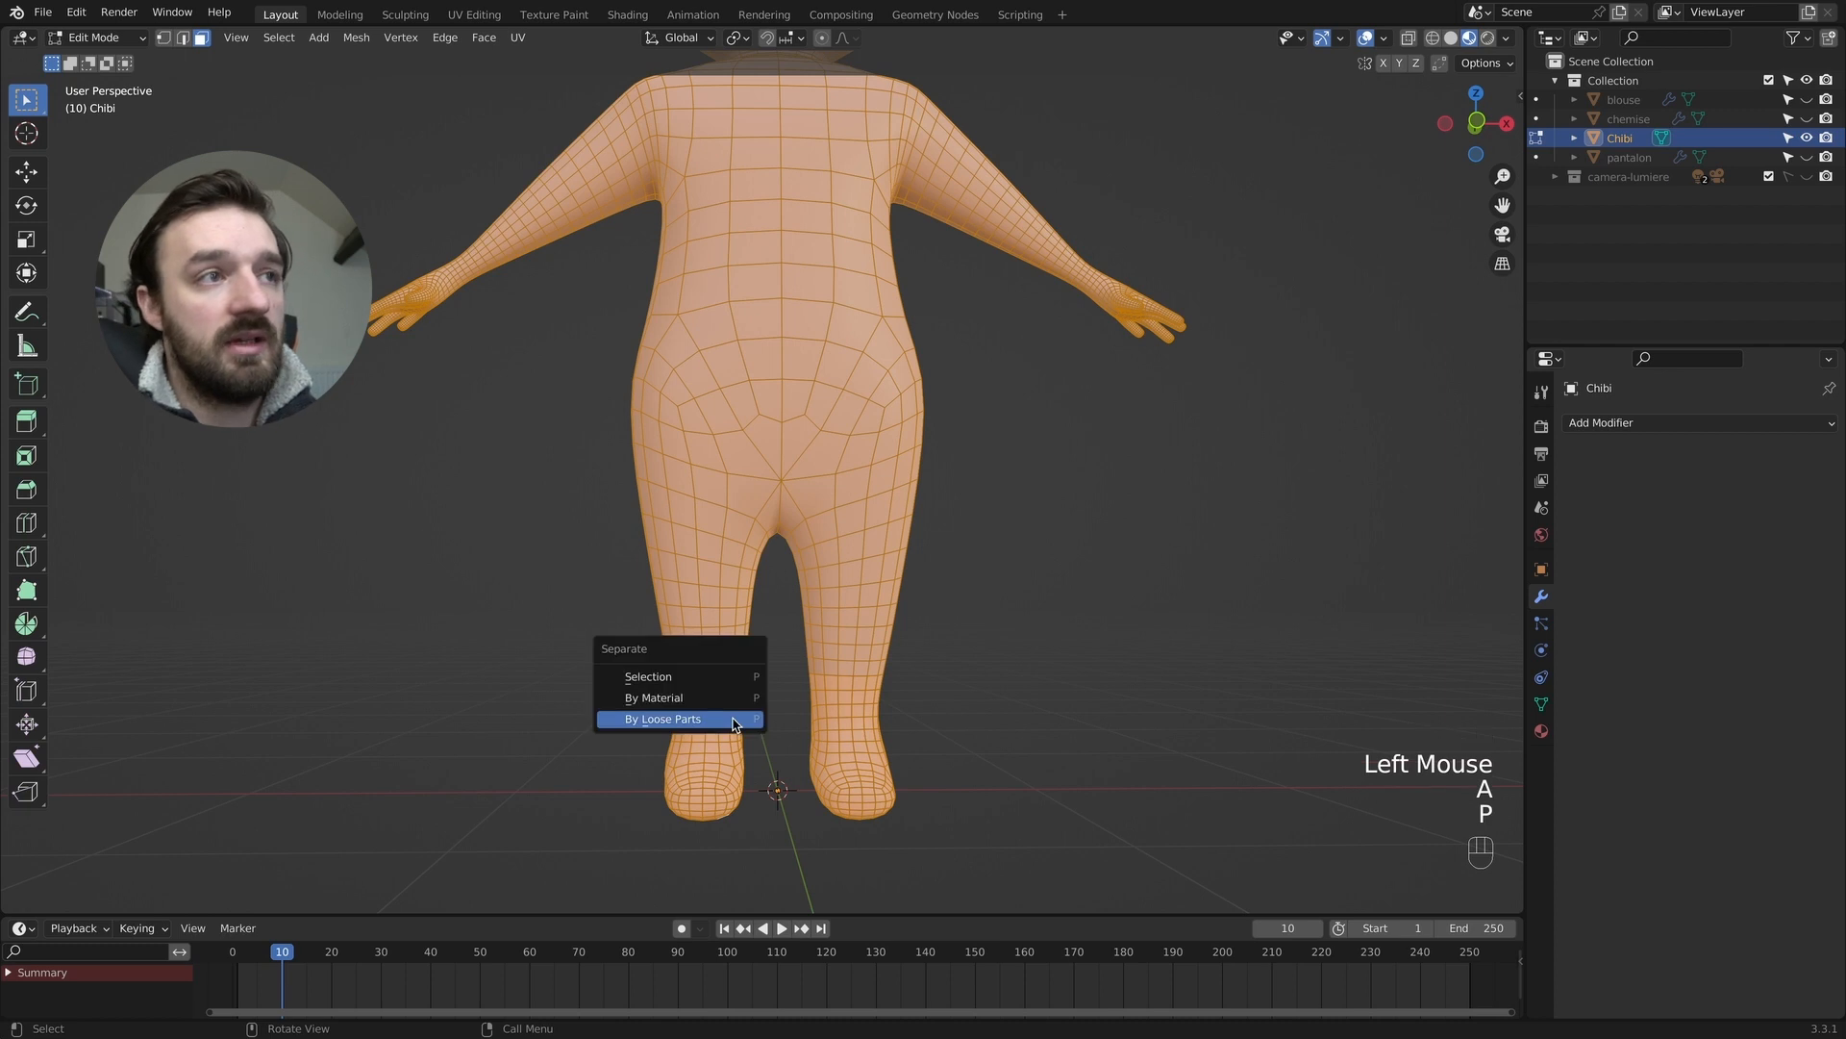
click(739, 724)
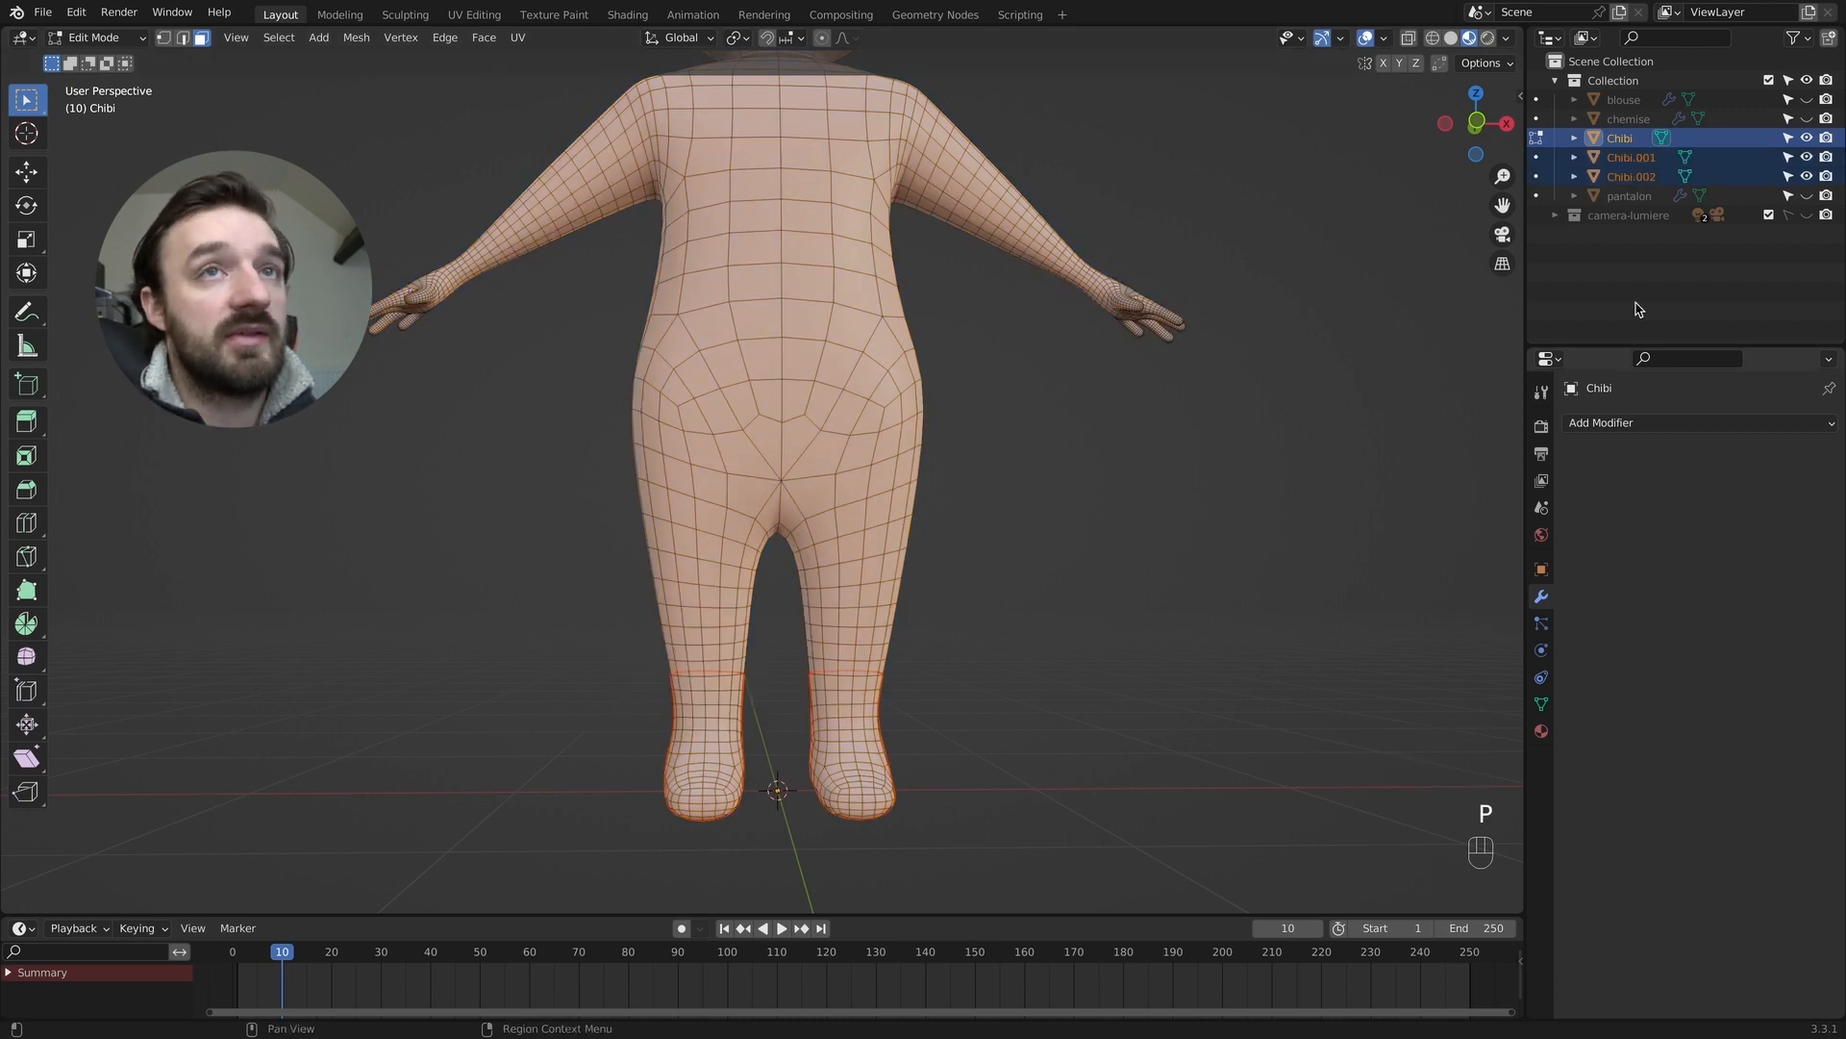
Rename the separated foot objects Chibi.001 as botte-l and Chibi.002 as botte-r.
click(1643, 157)
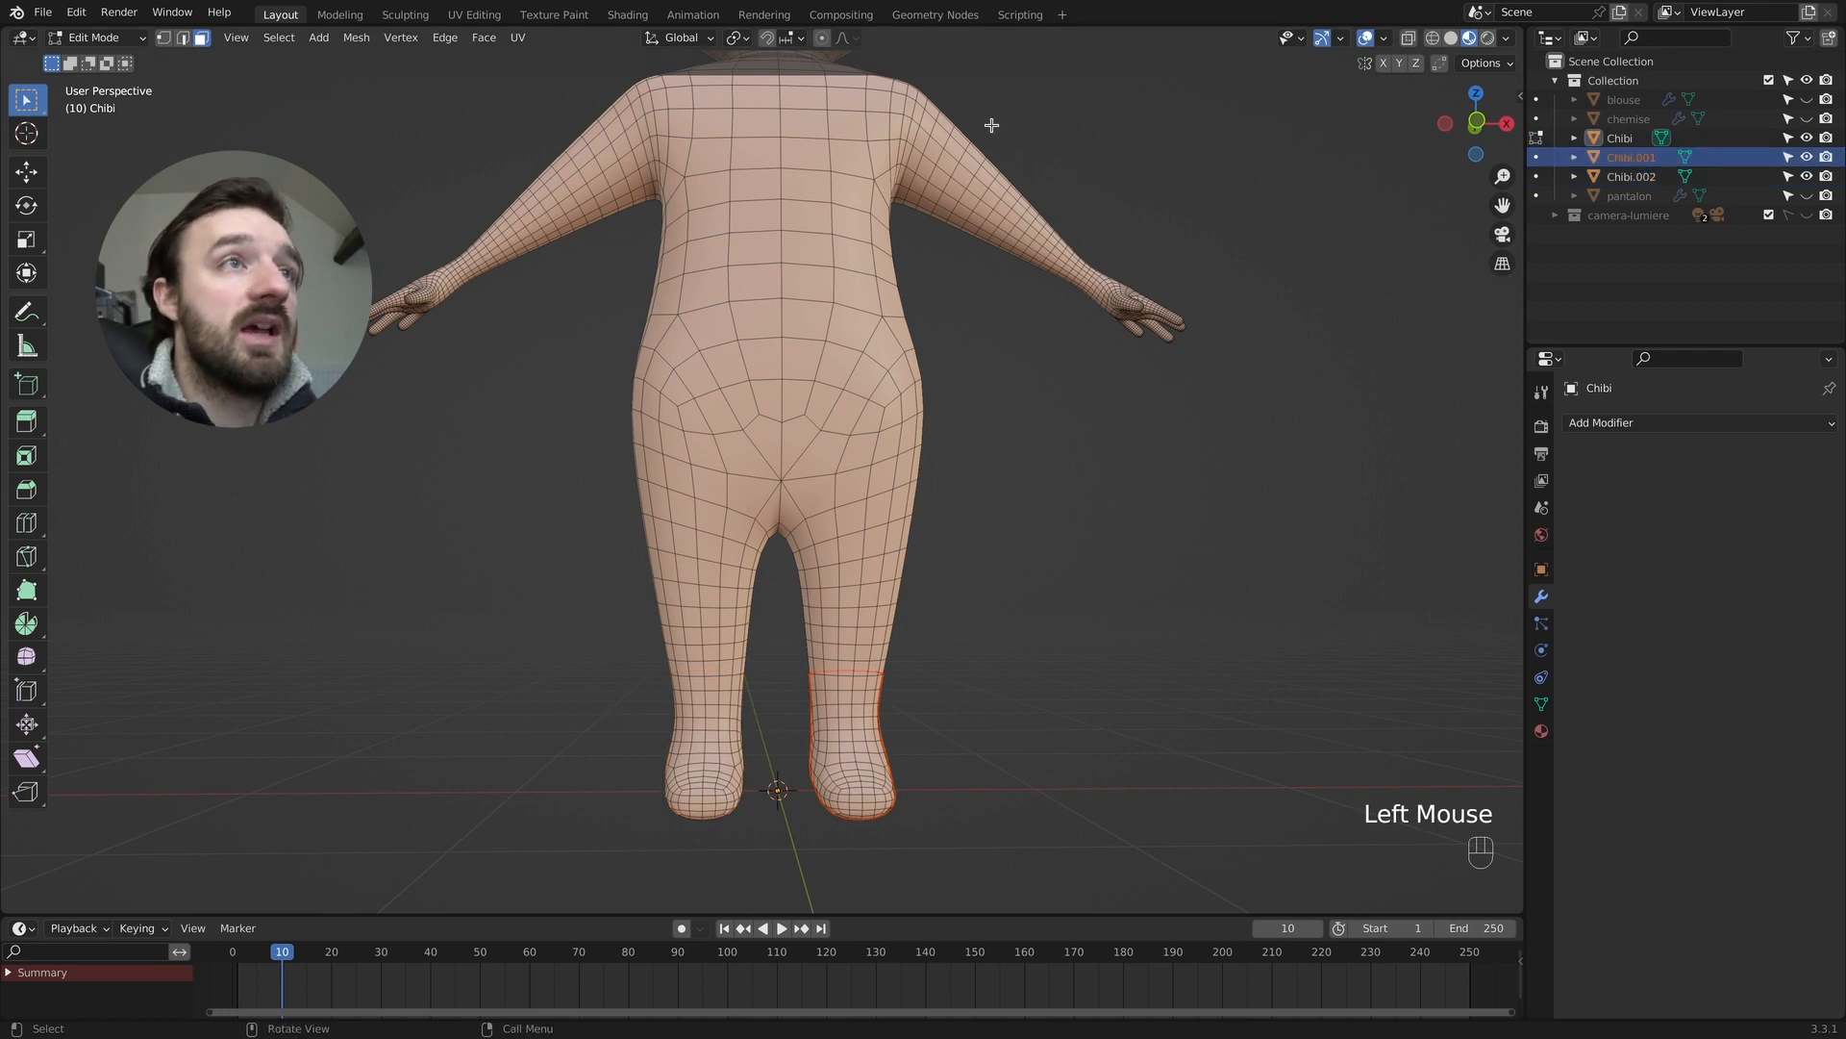
double_click(1651, 157)
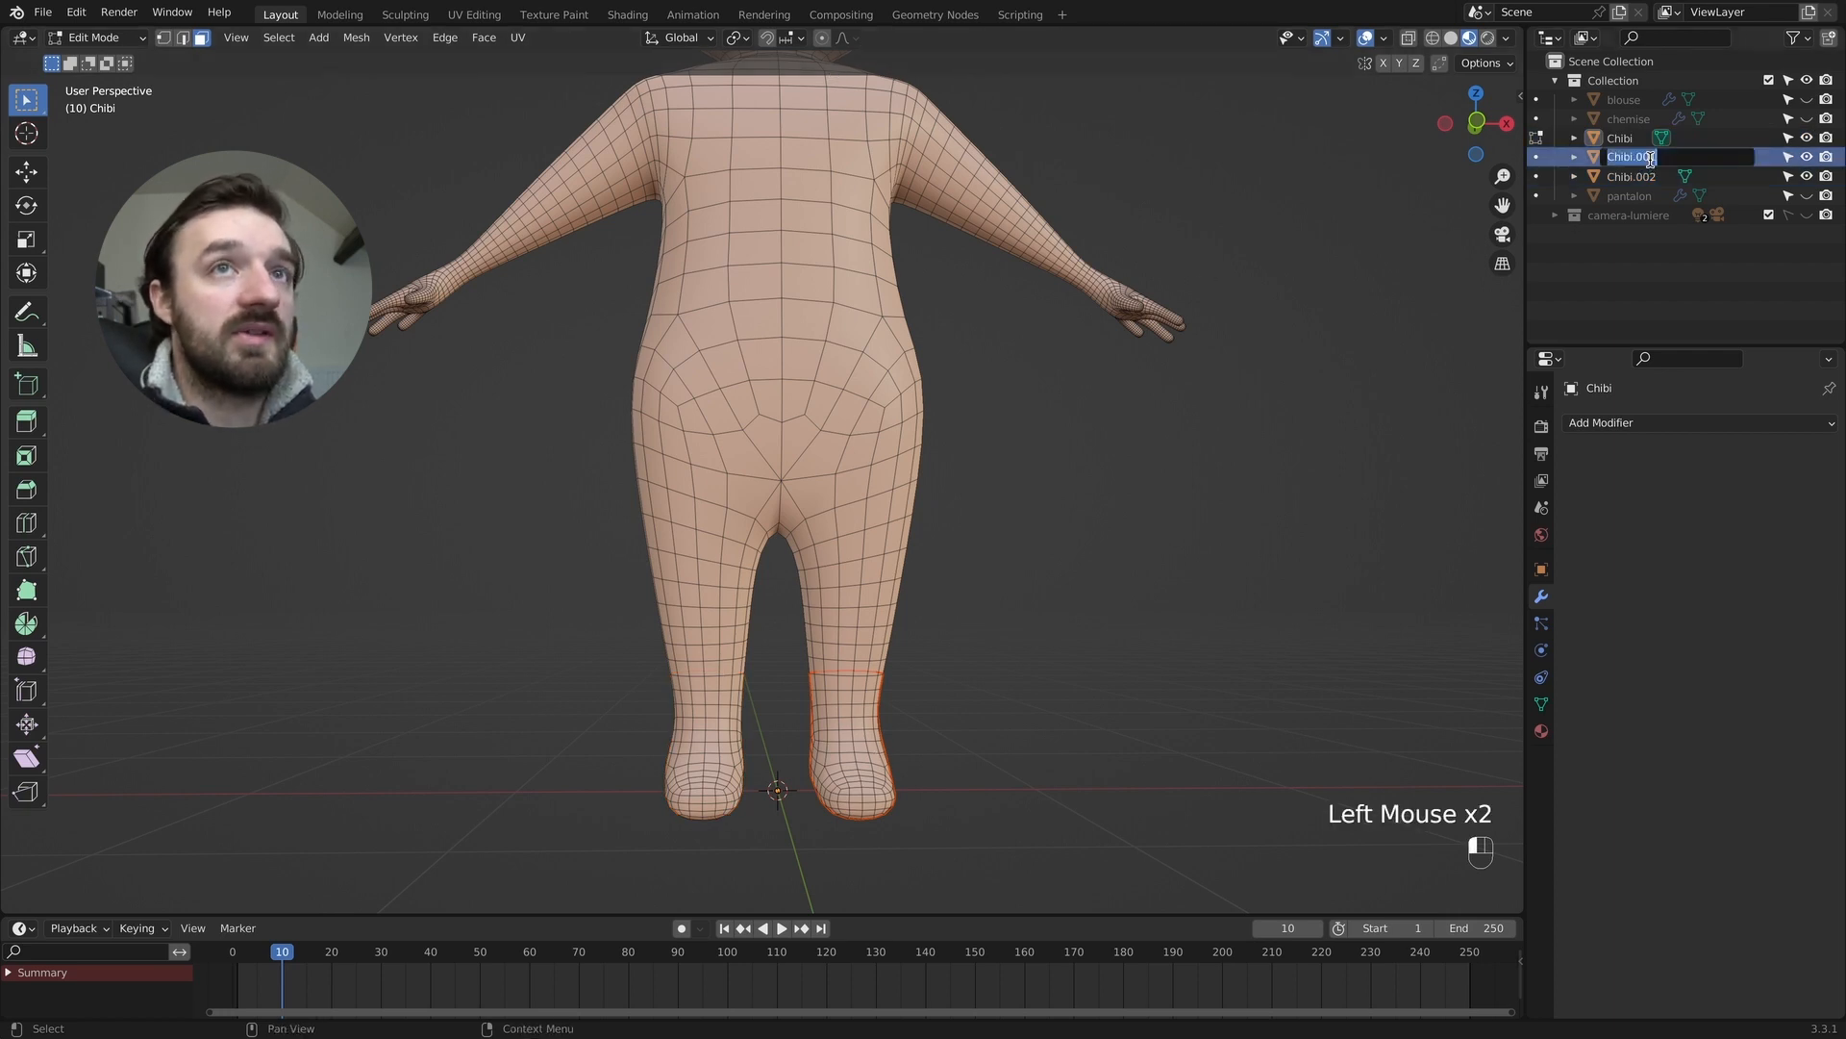
text(botte-l)
key(Return)
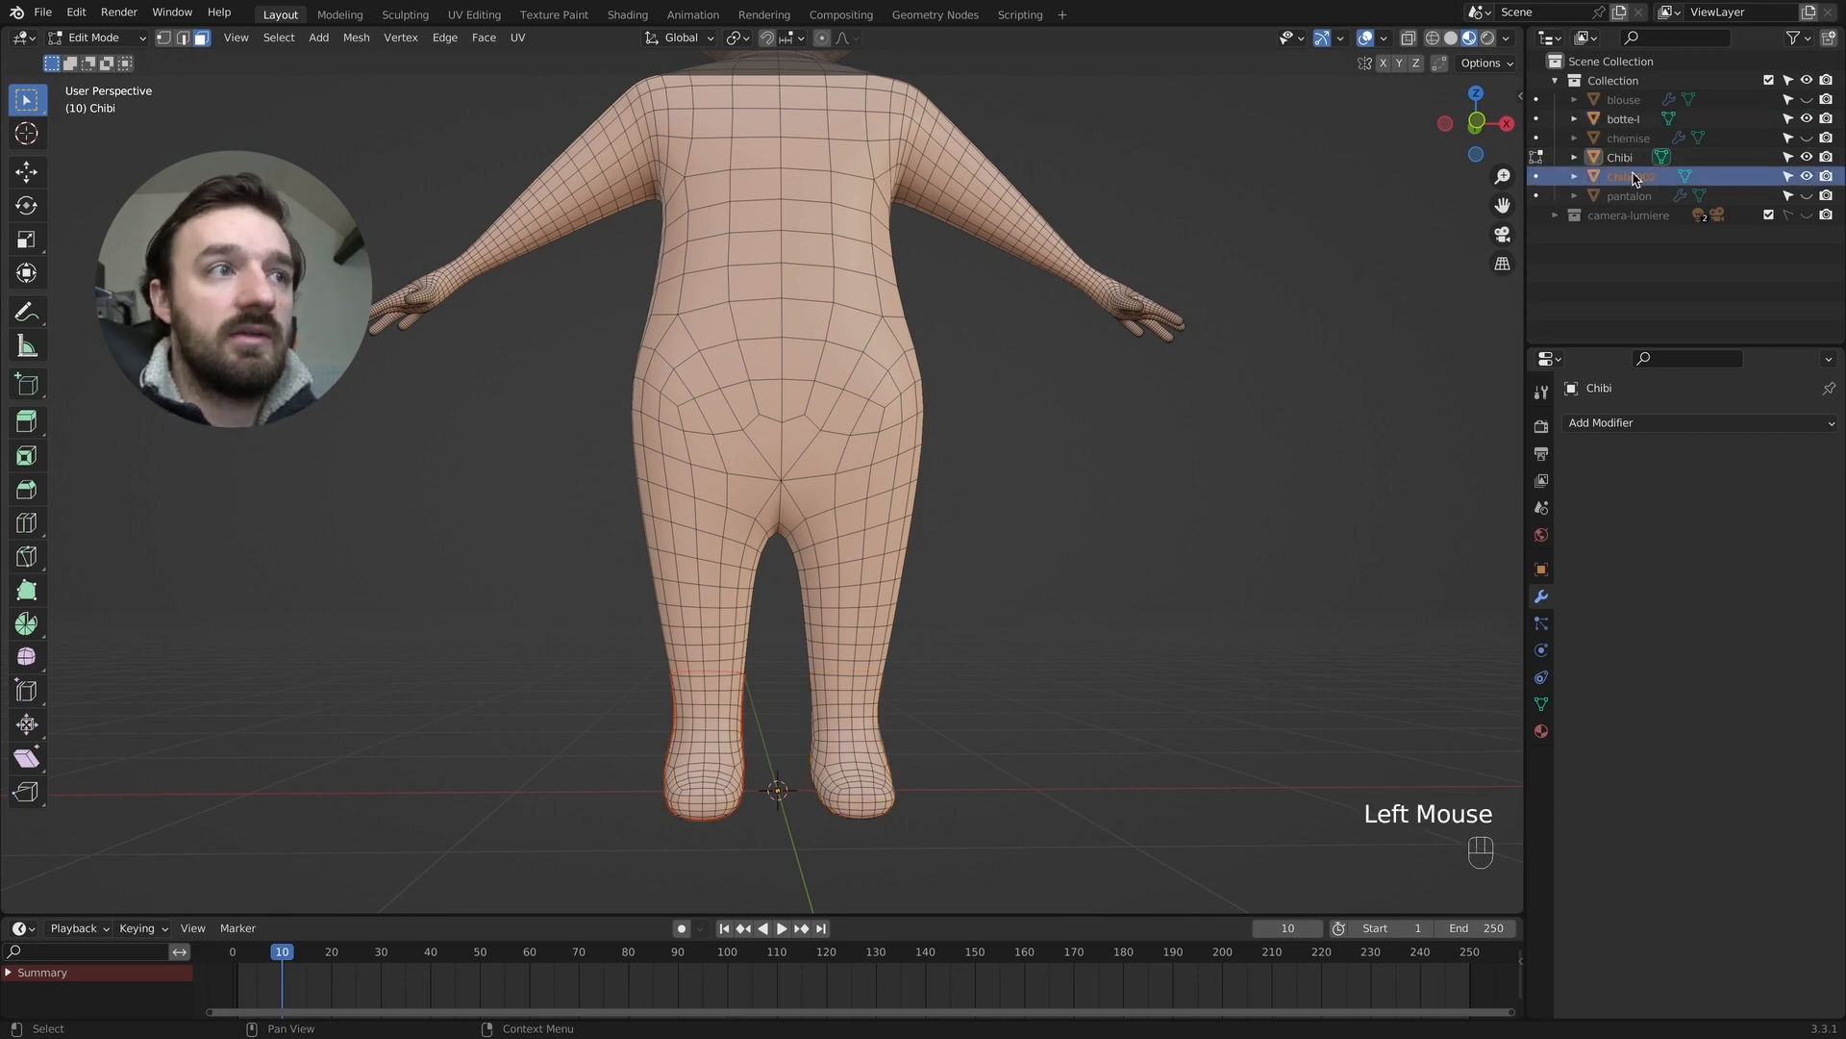
double_click(1633, 175)
text(botte-r)
key(Return)
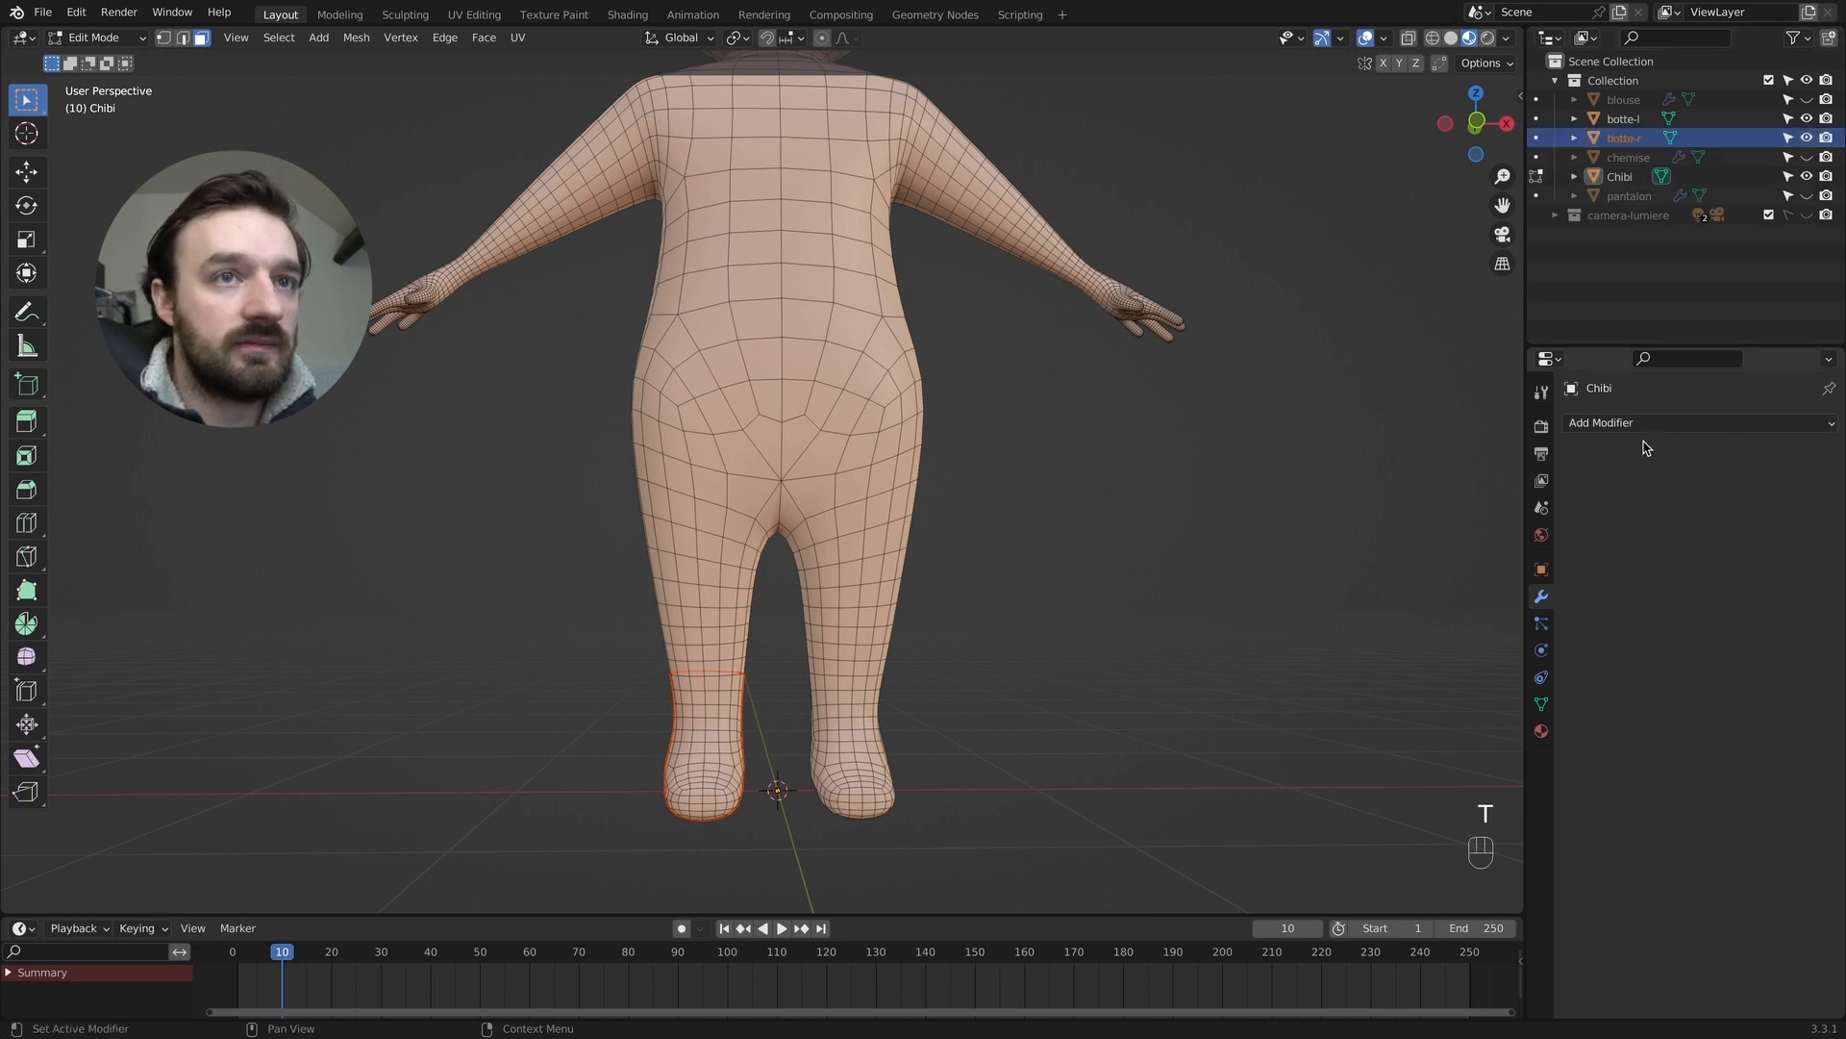
Create a new material with a black base color in a new slot on Chibi and name it bottes.
click(1542, 732)
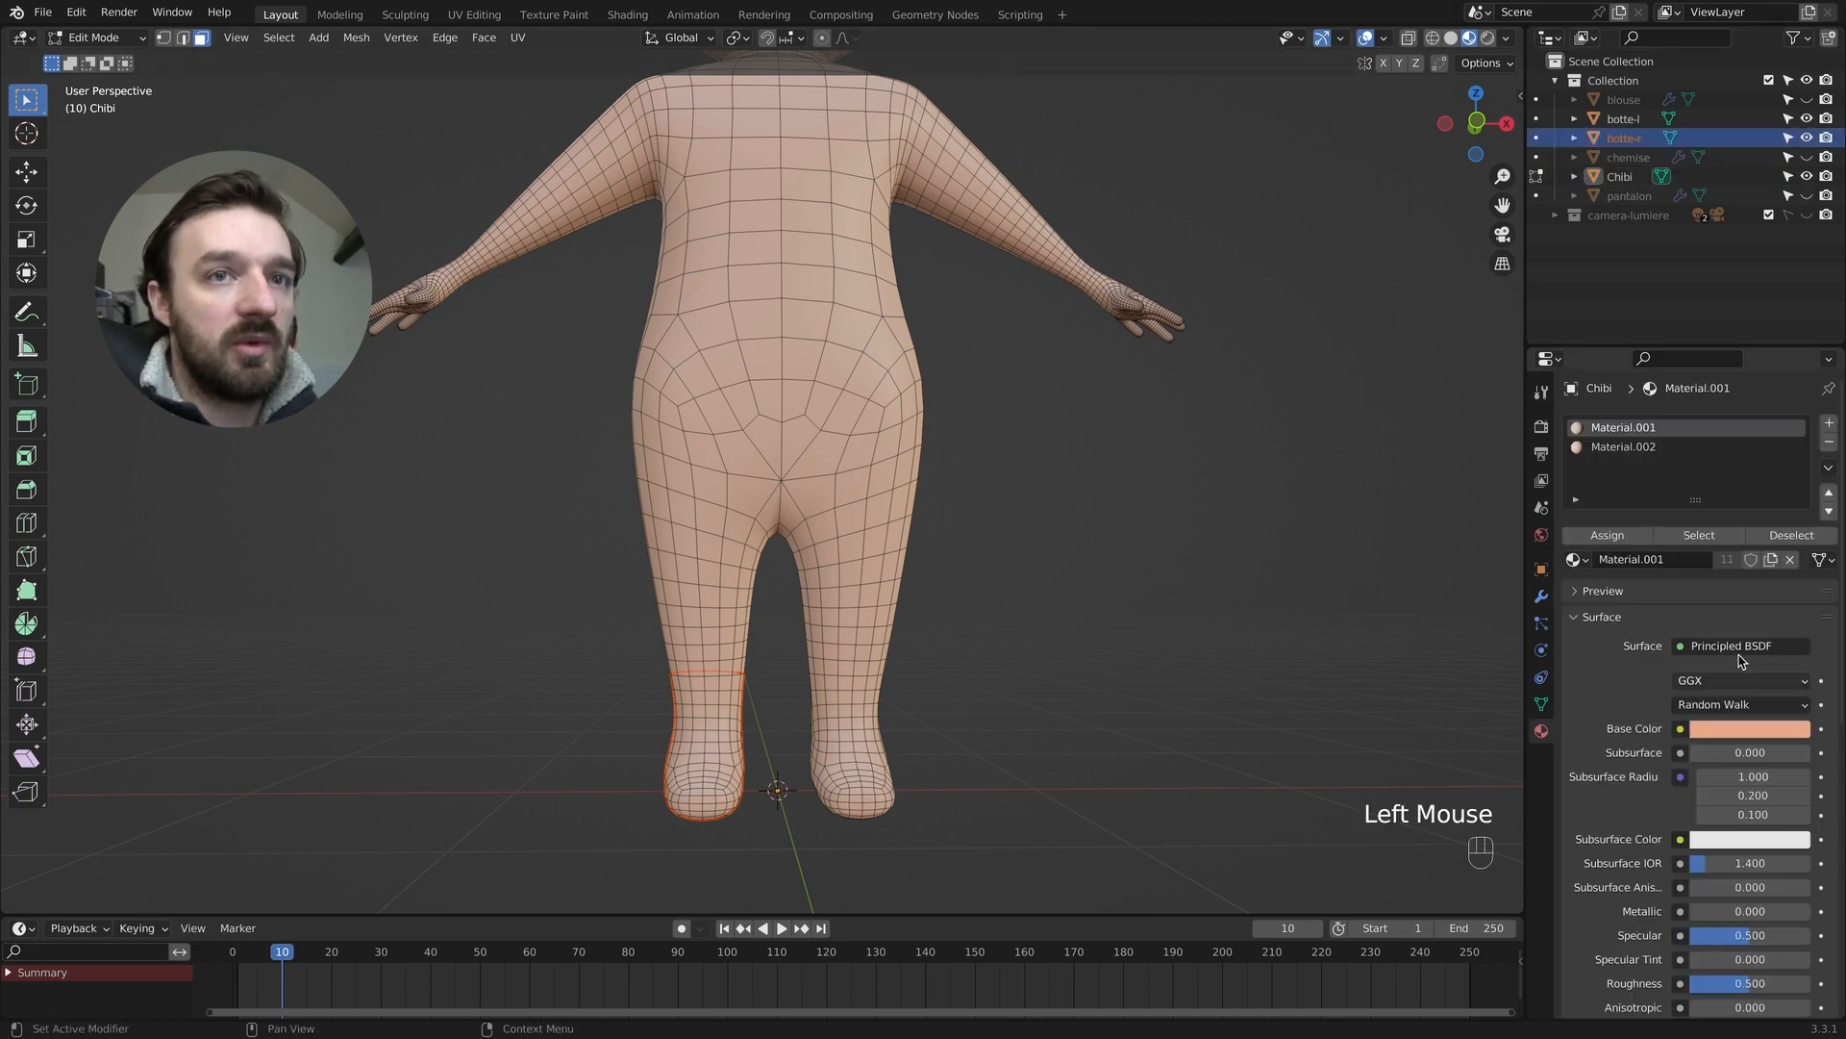
click(1830, 423)
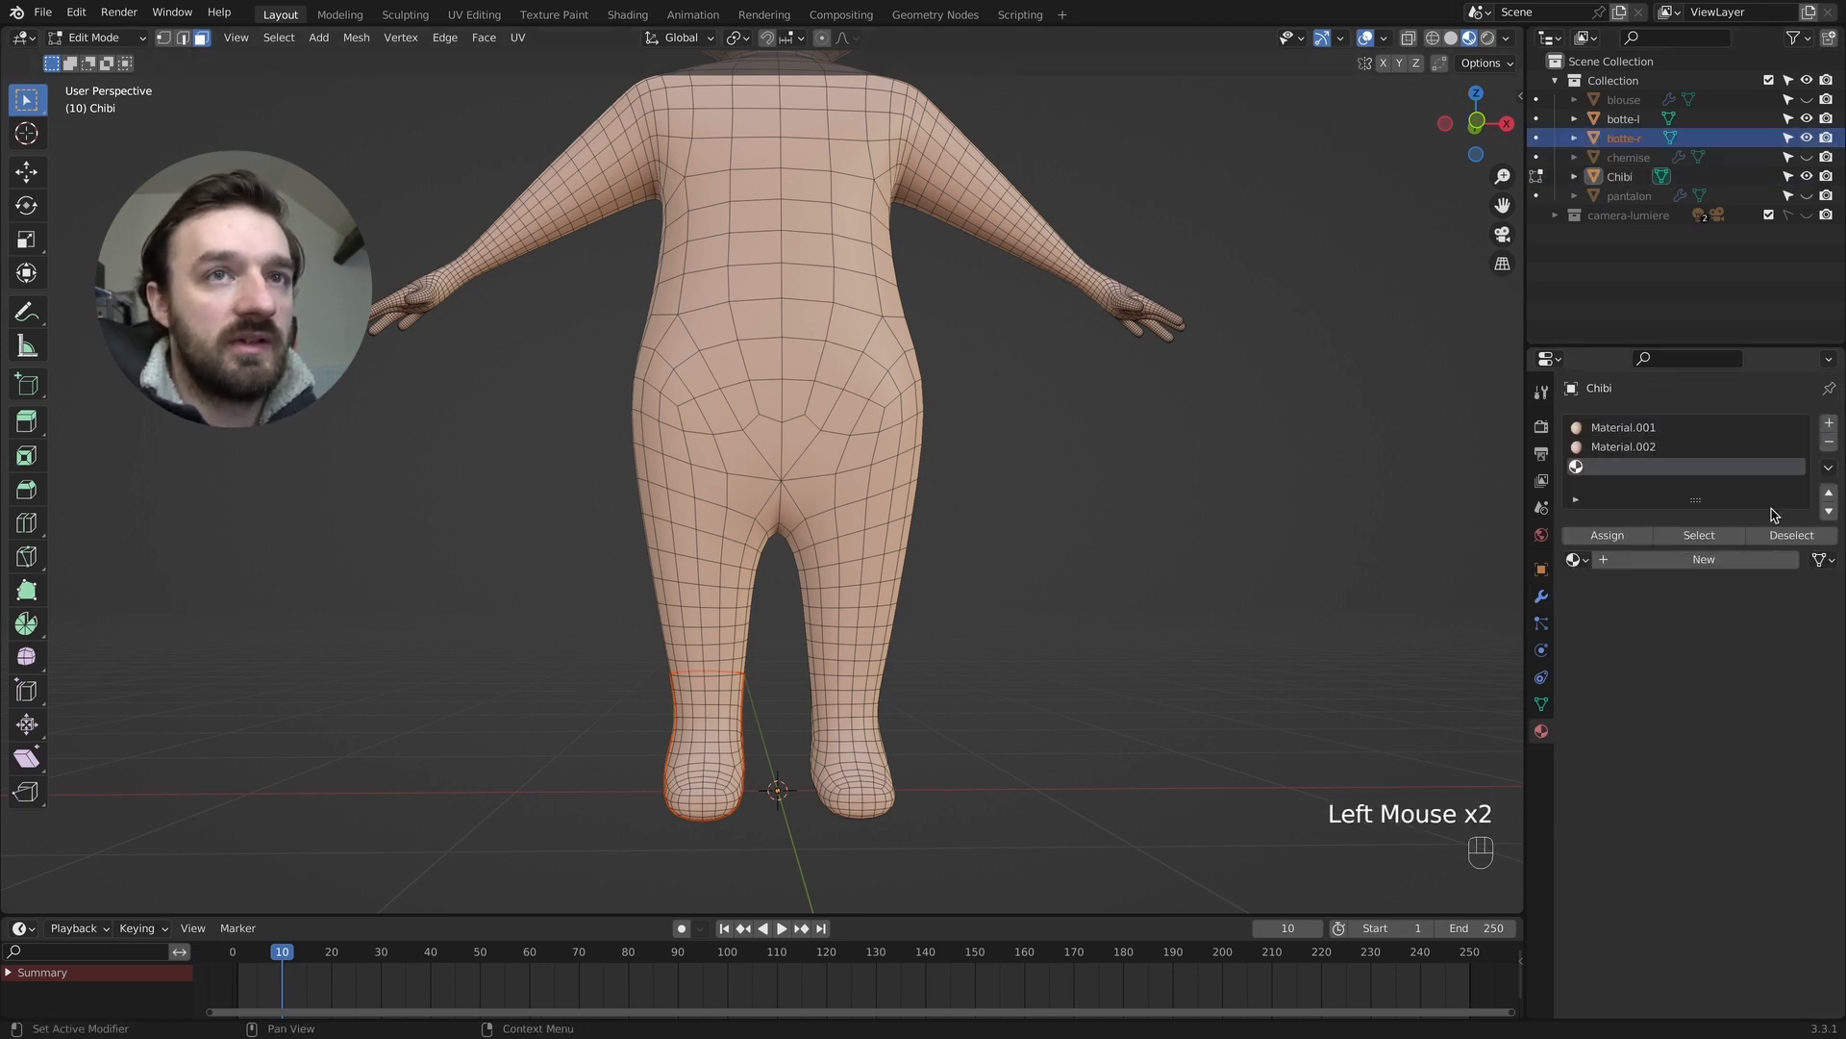
click(1701, 560)
click(1744, 732)
drag(1793, 527, 1794, 593)
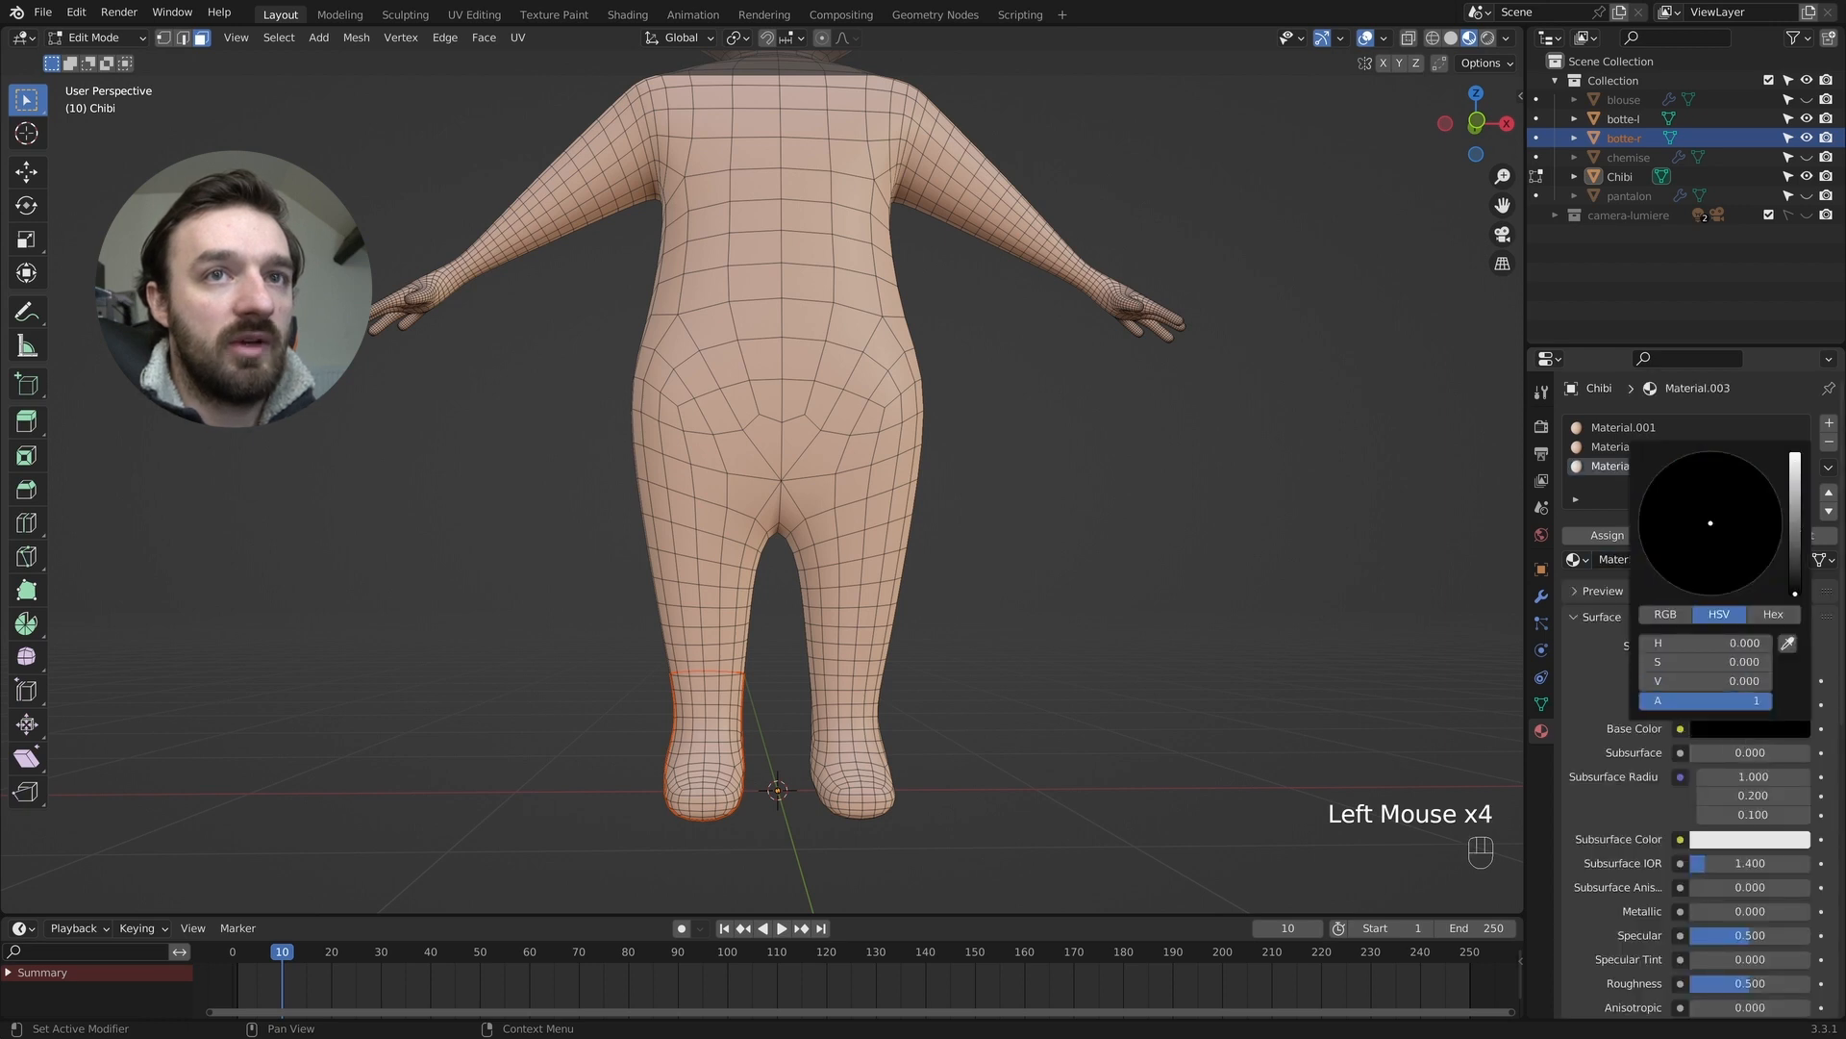
double_click(1612, 467)
text(b)
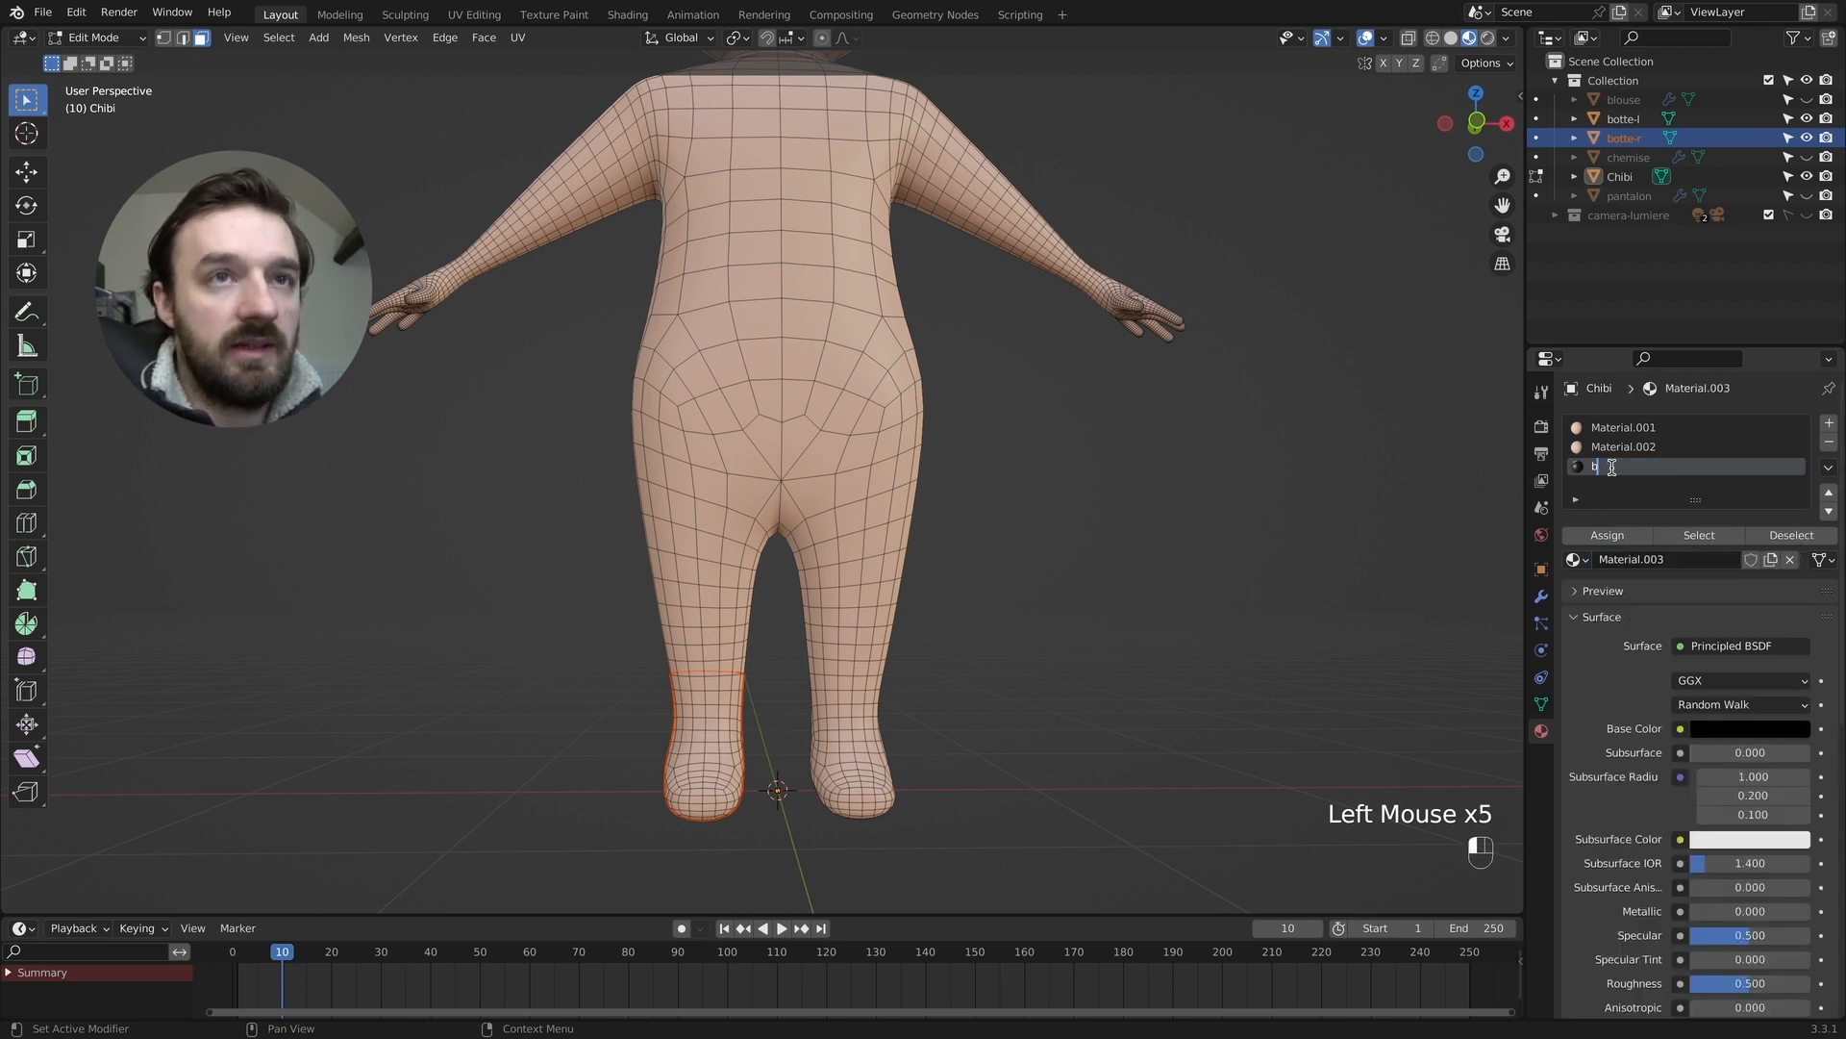
text(ottes)
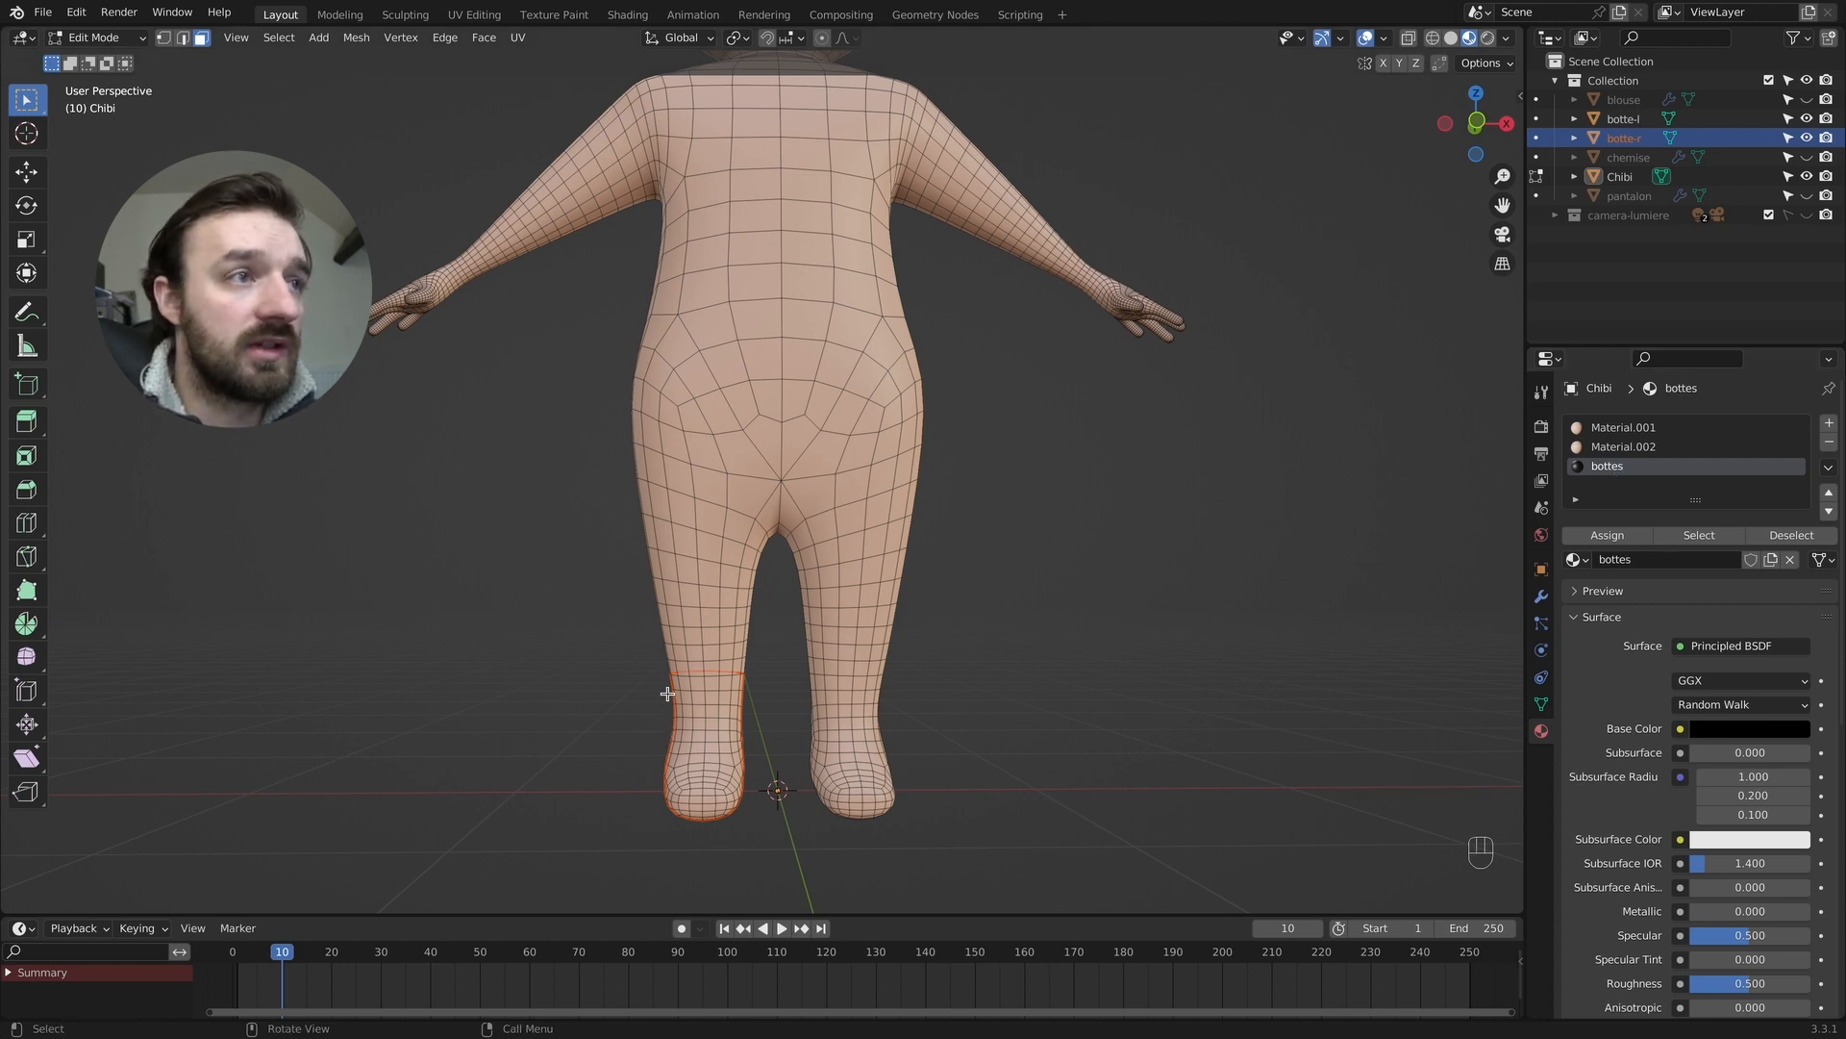
Return to Object Mode, deselect everything and hide the Chibi body.
key(Tab)
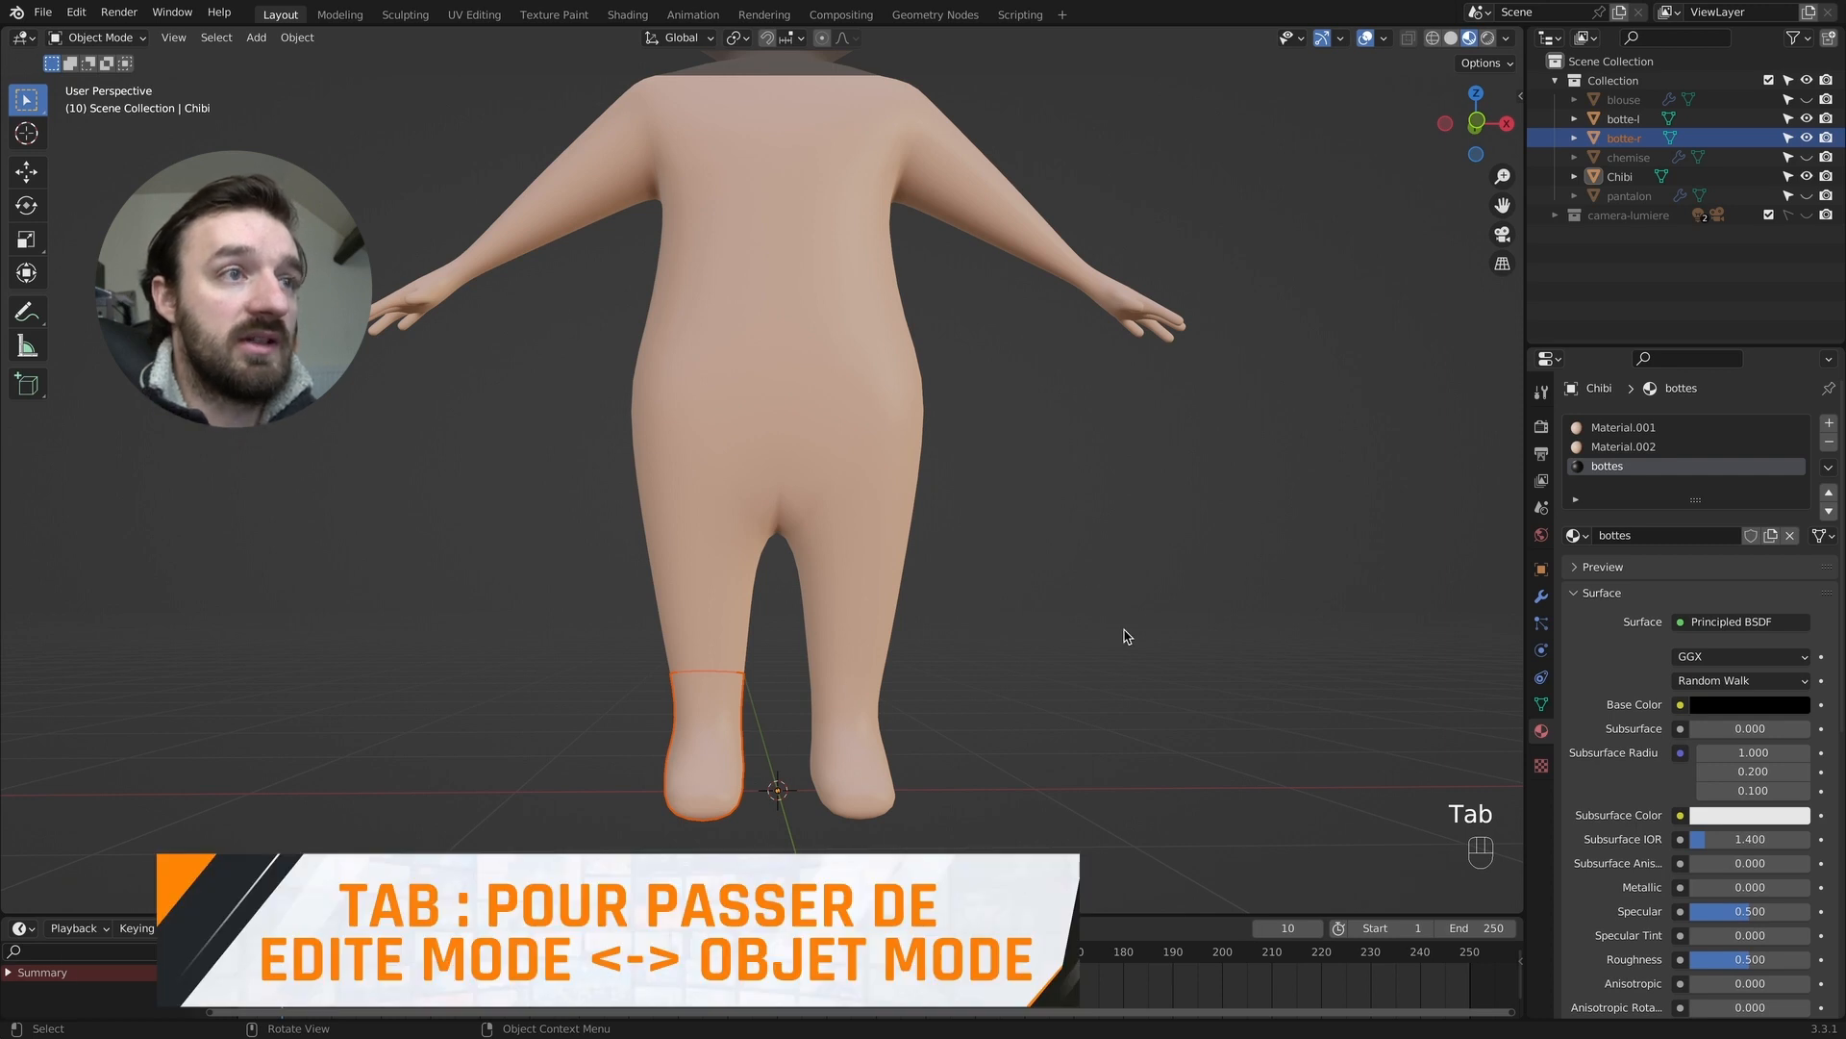
click(1154, 491)
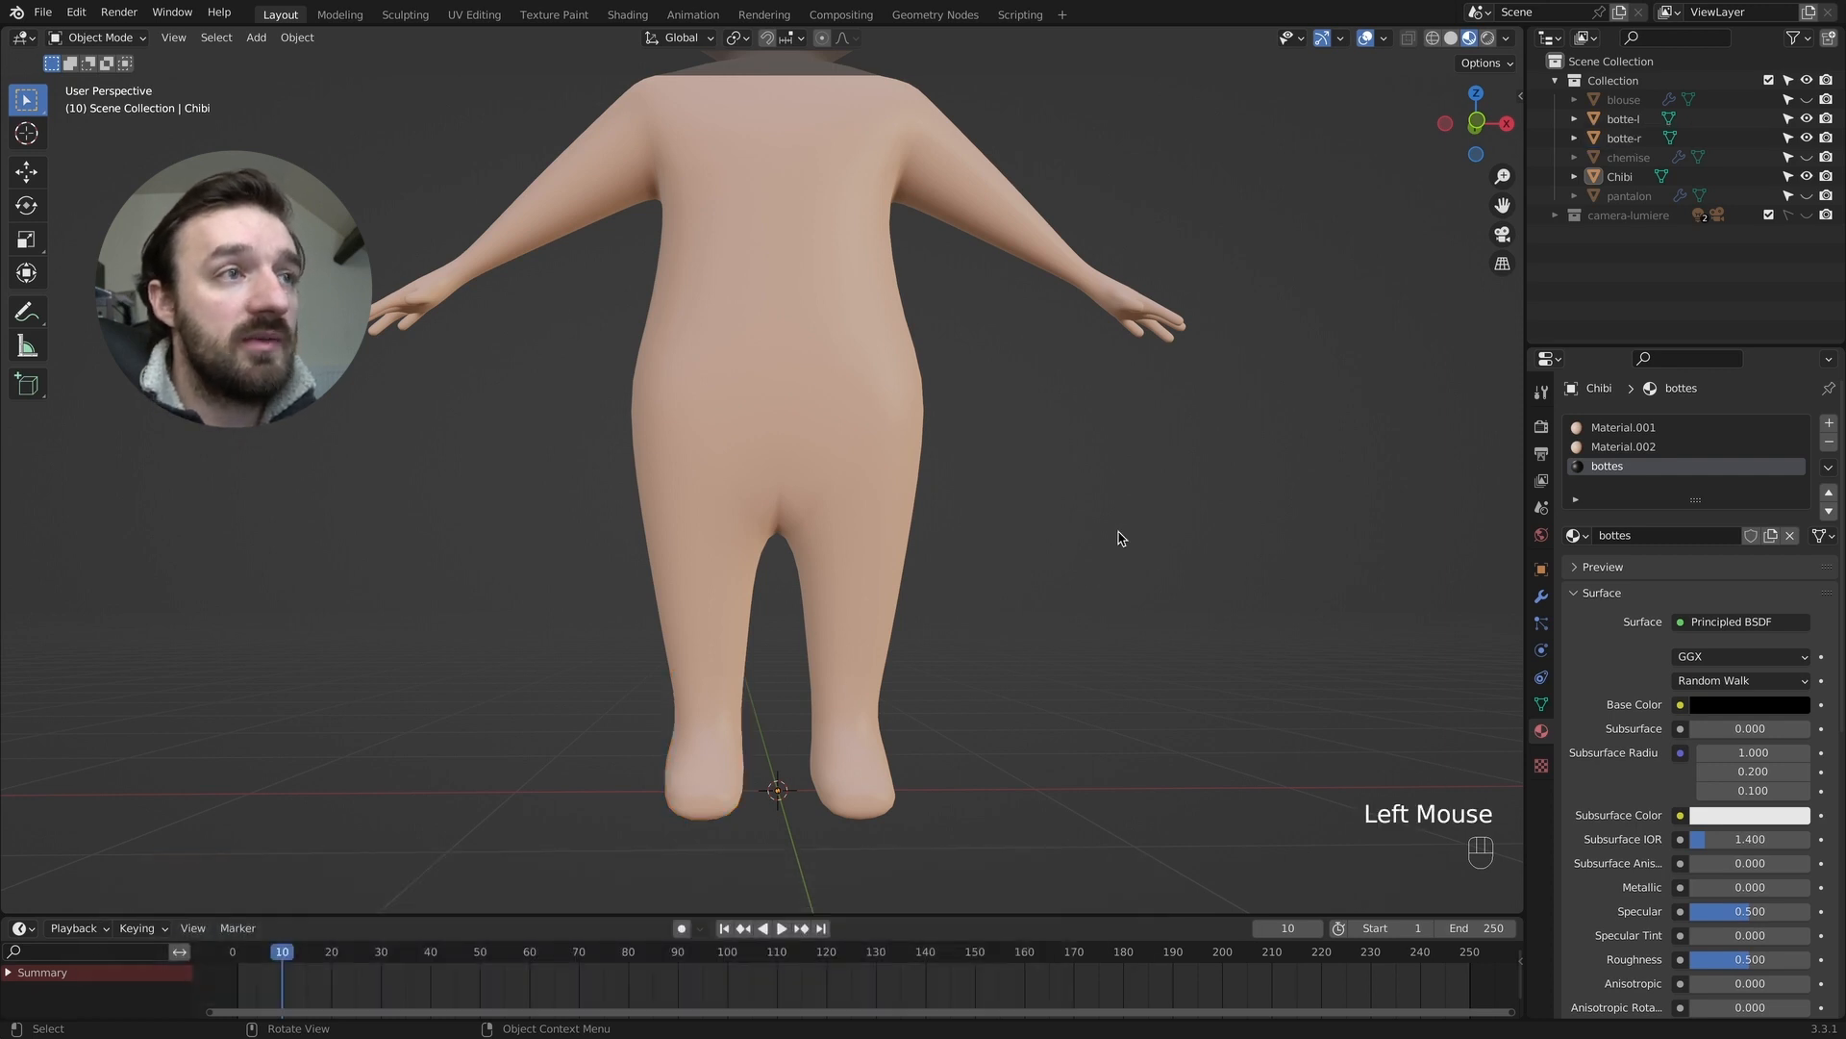
click(1807, 176)
Assign the bottes material to all faces of botte-r in a new material slot and return to Object Mode.
click(724, 715)
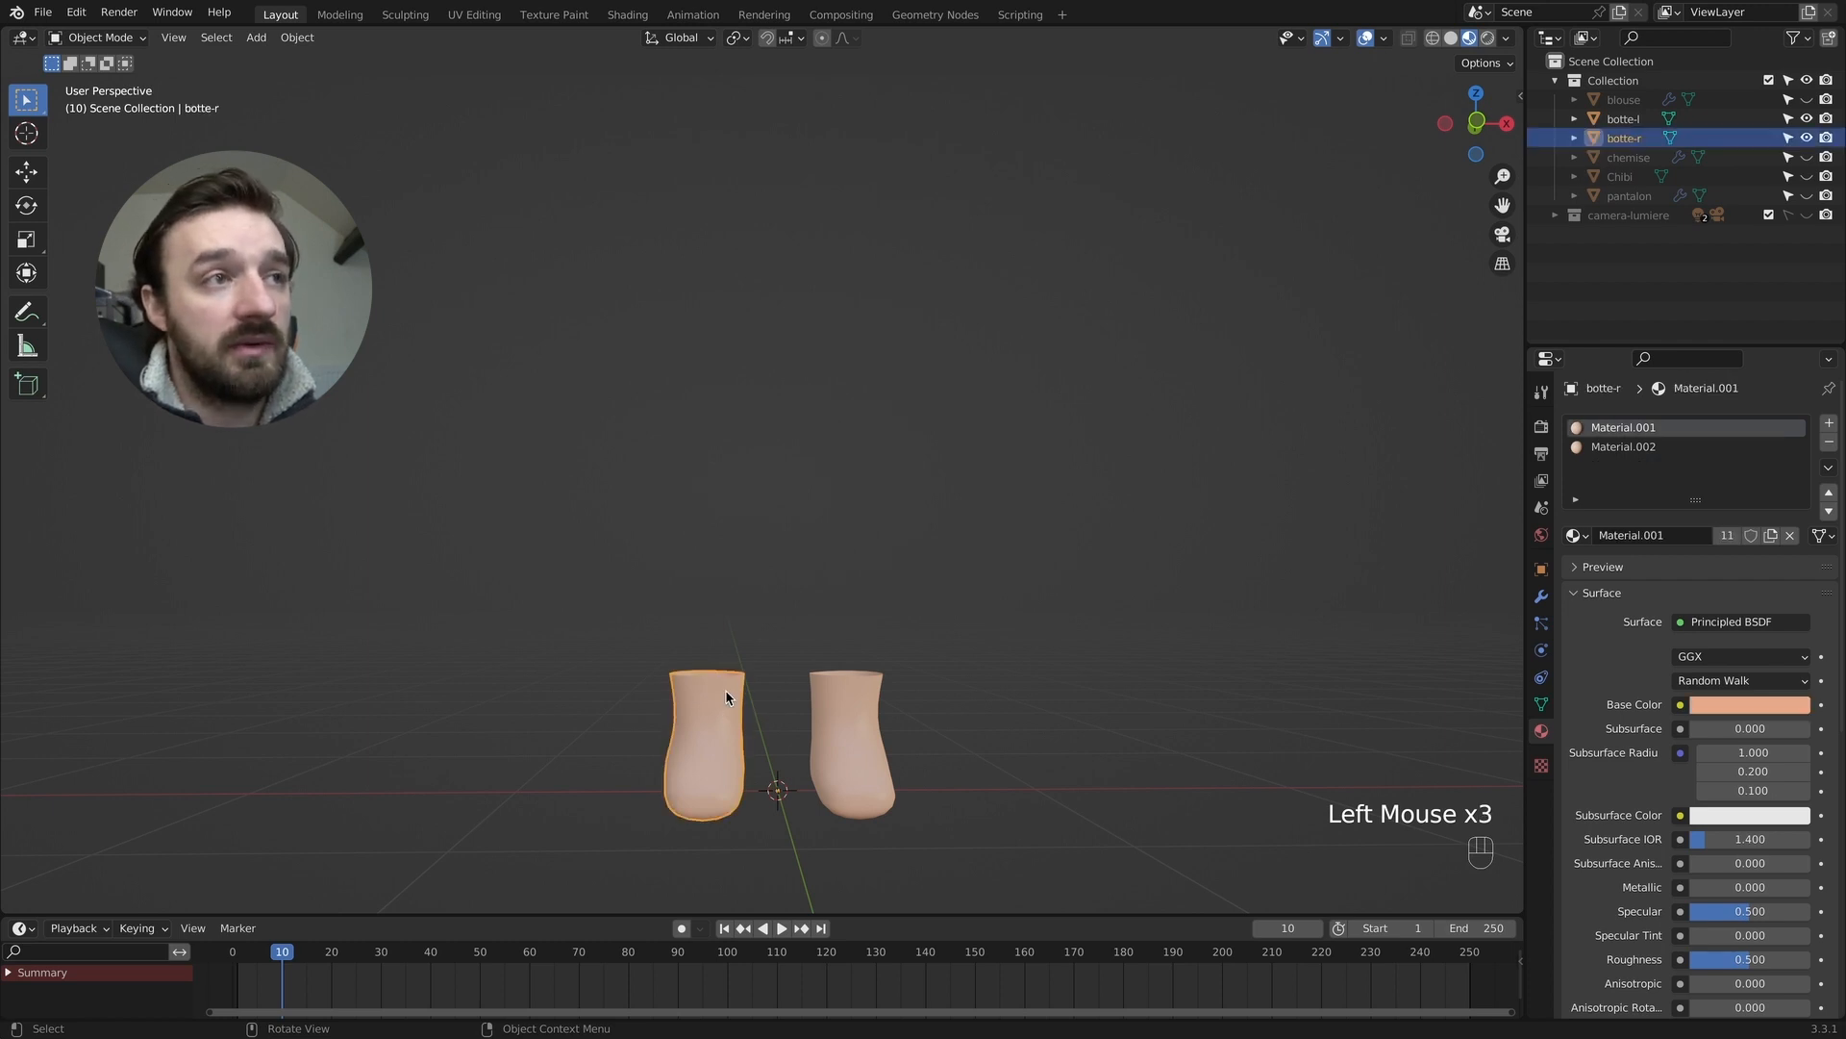
key(Tab)
key(a)
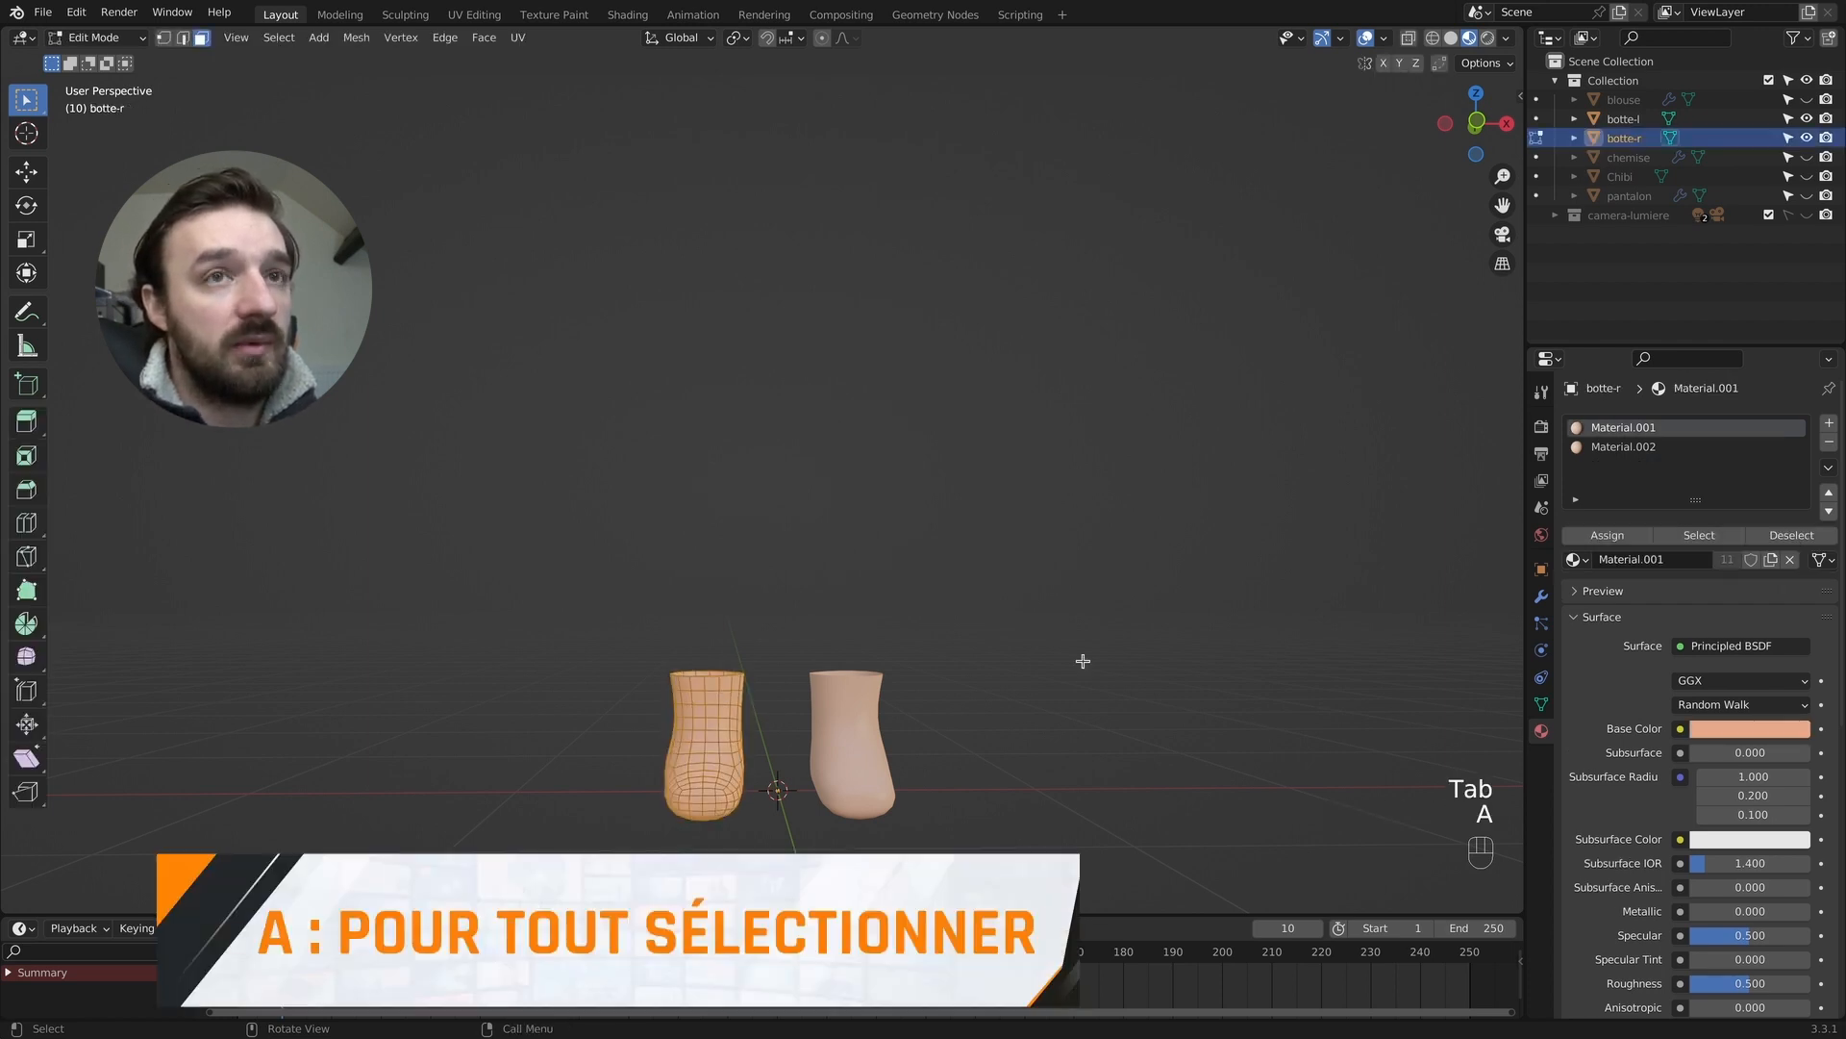
click(1574, 559)
click(1623, 625)
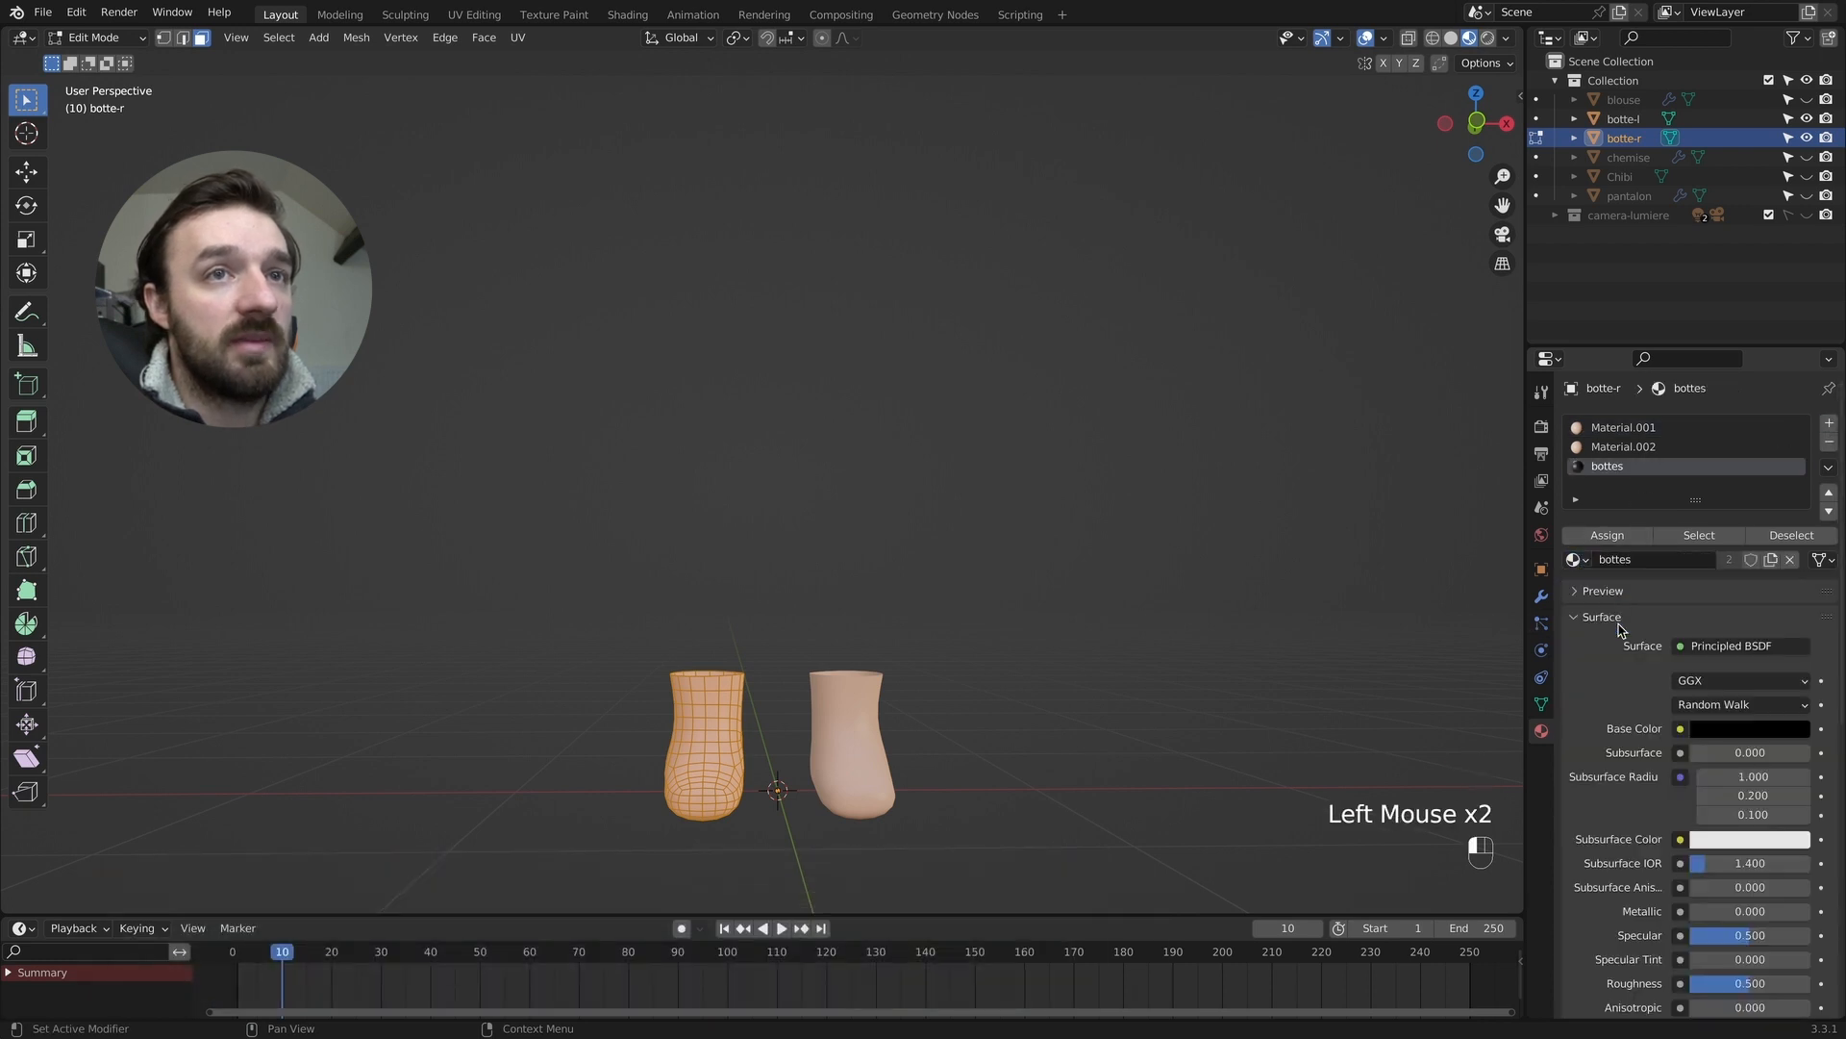
click(1607, 536)
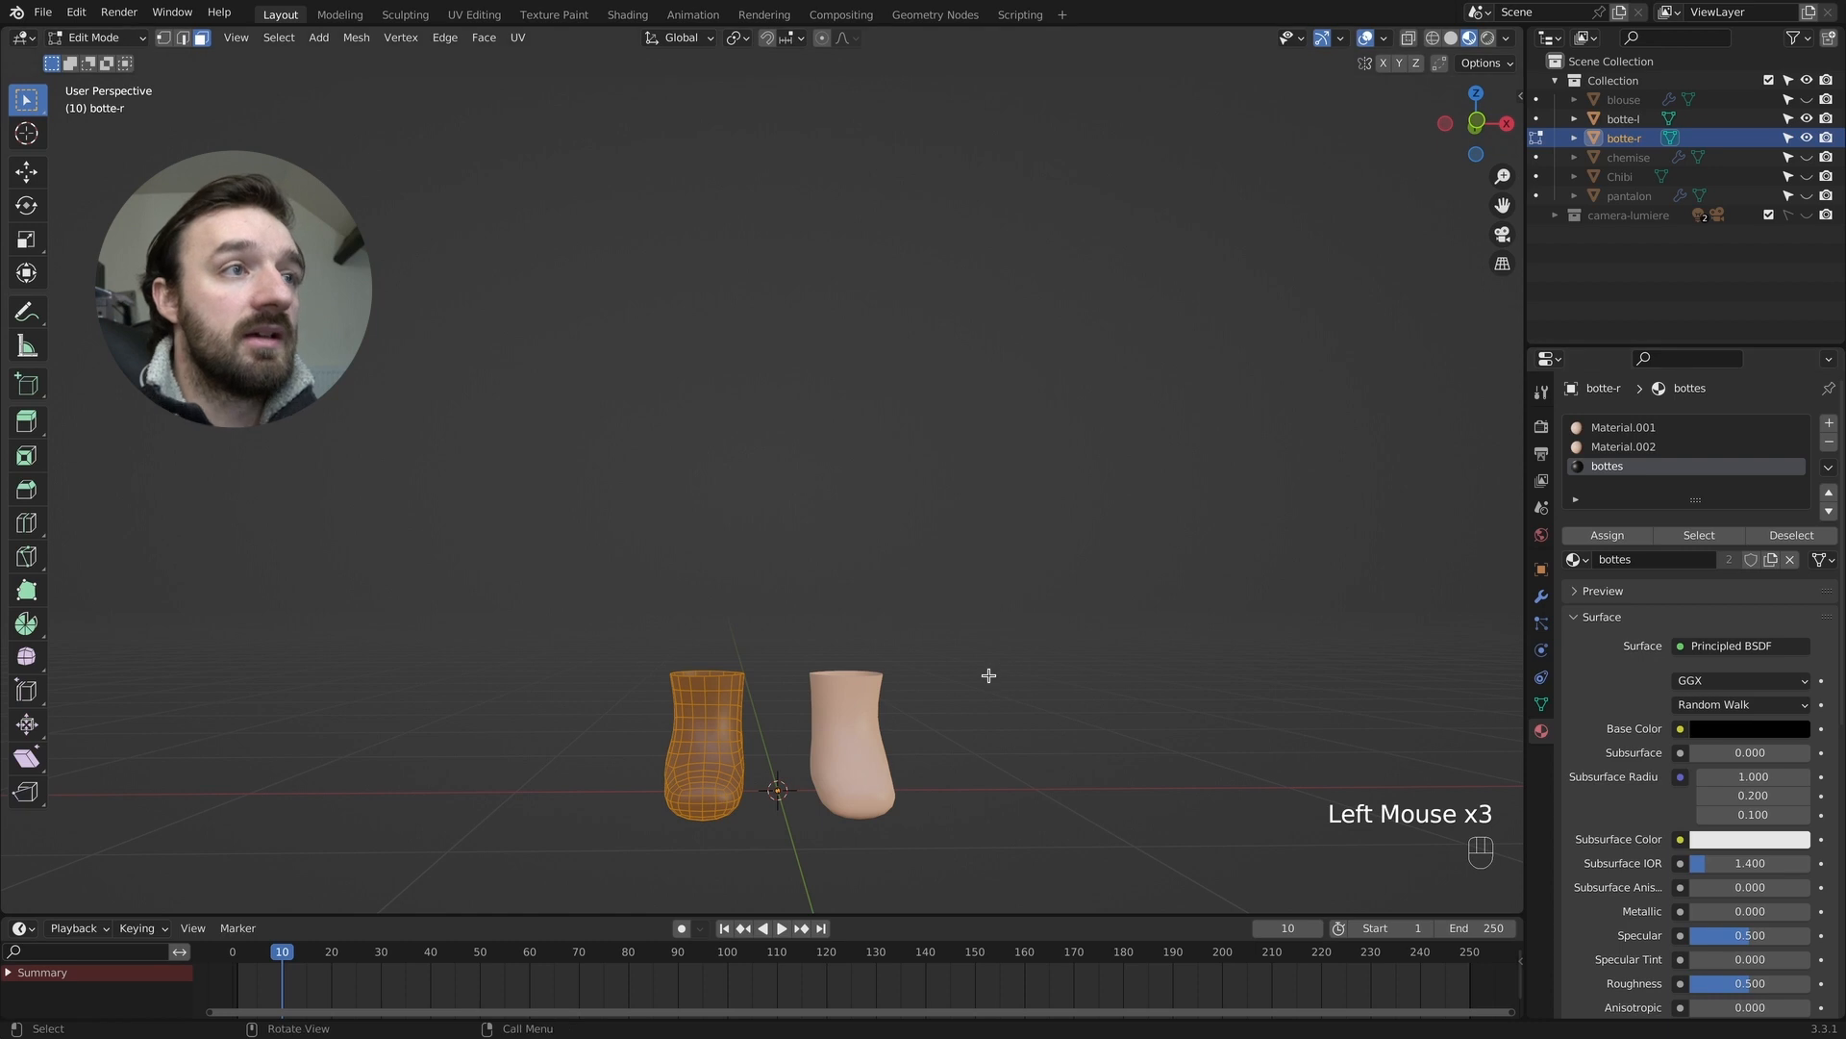
key(Tab)
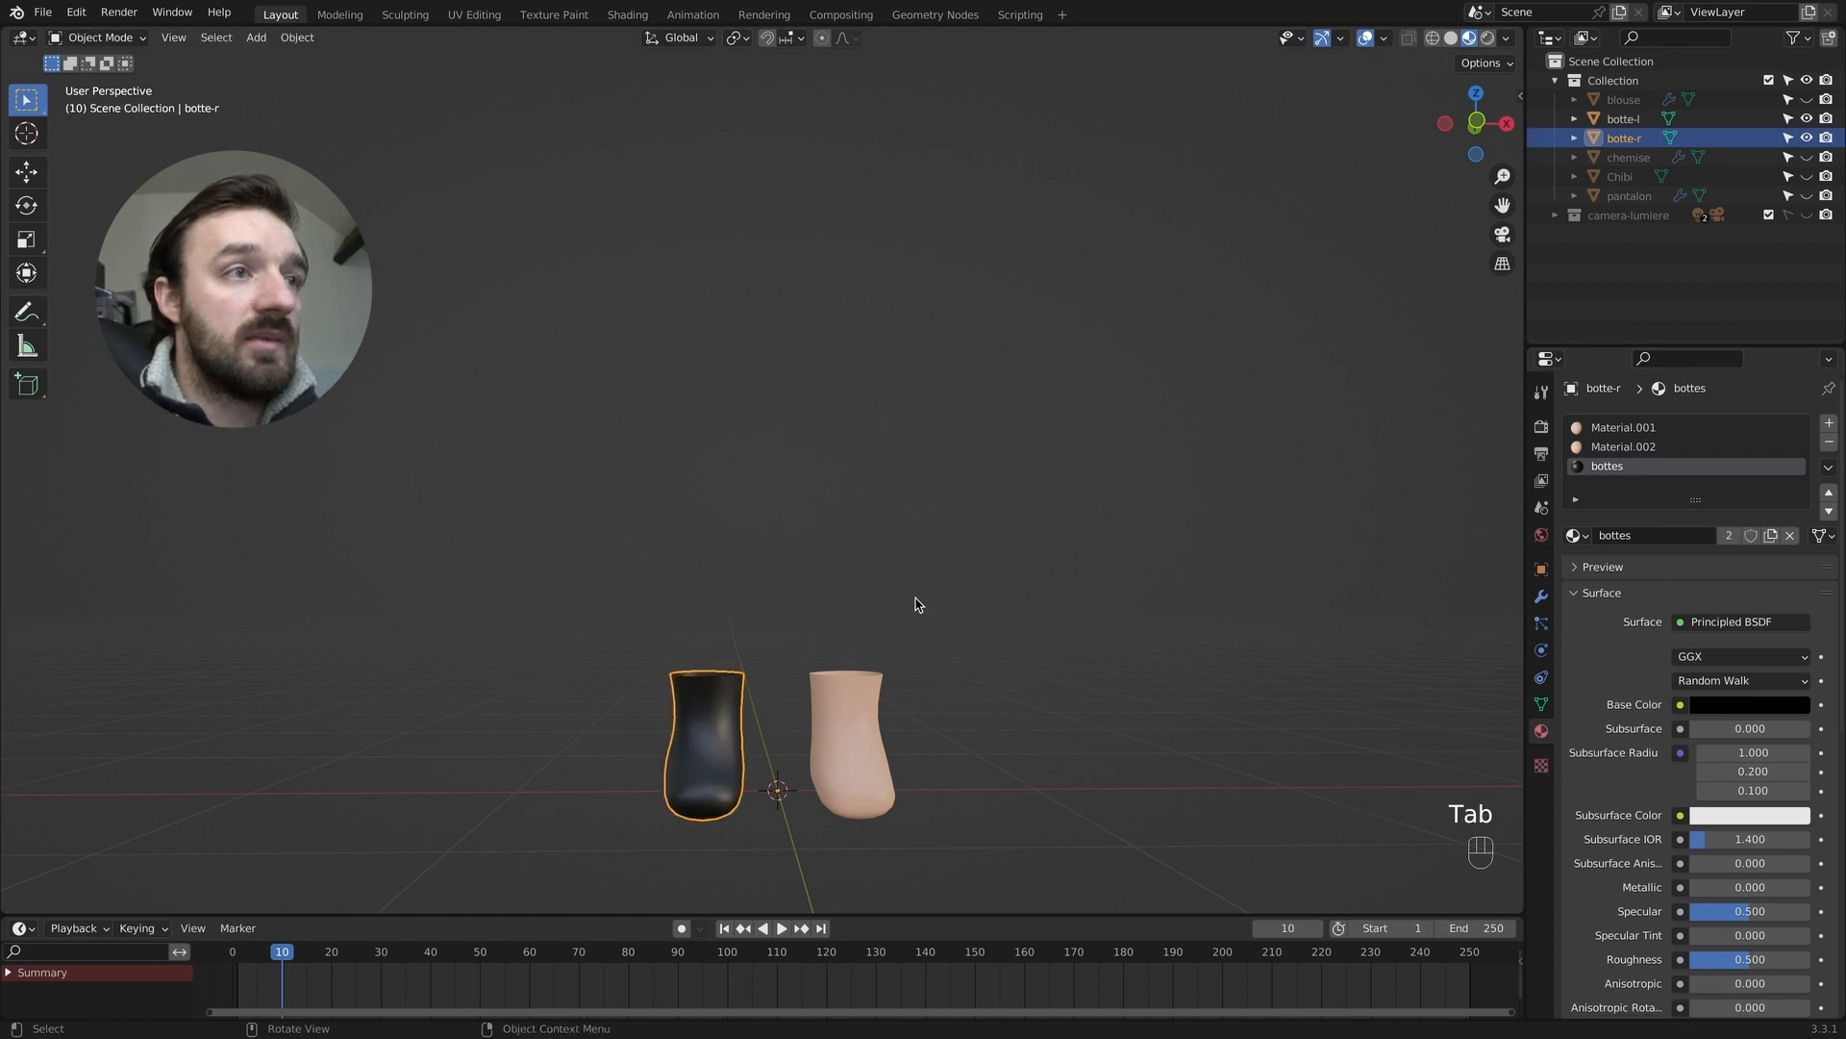
Assign the bottes material to all faces of botte-l in a new material slot and return to Object Mode.
click(865, 723)
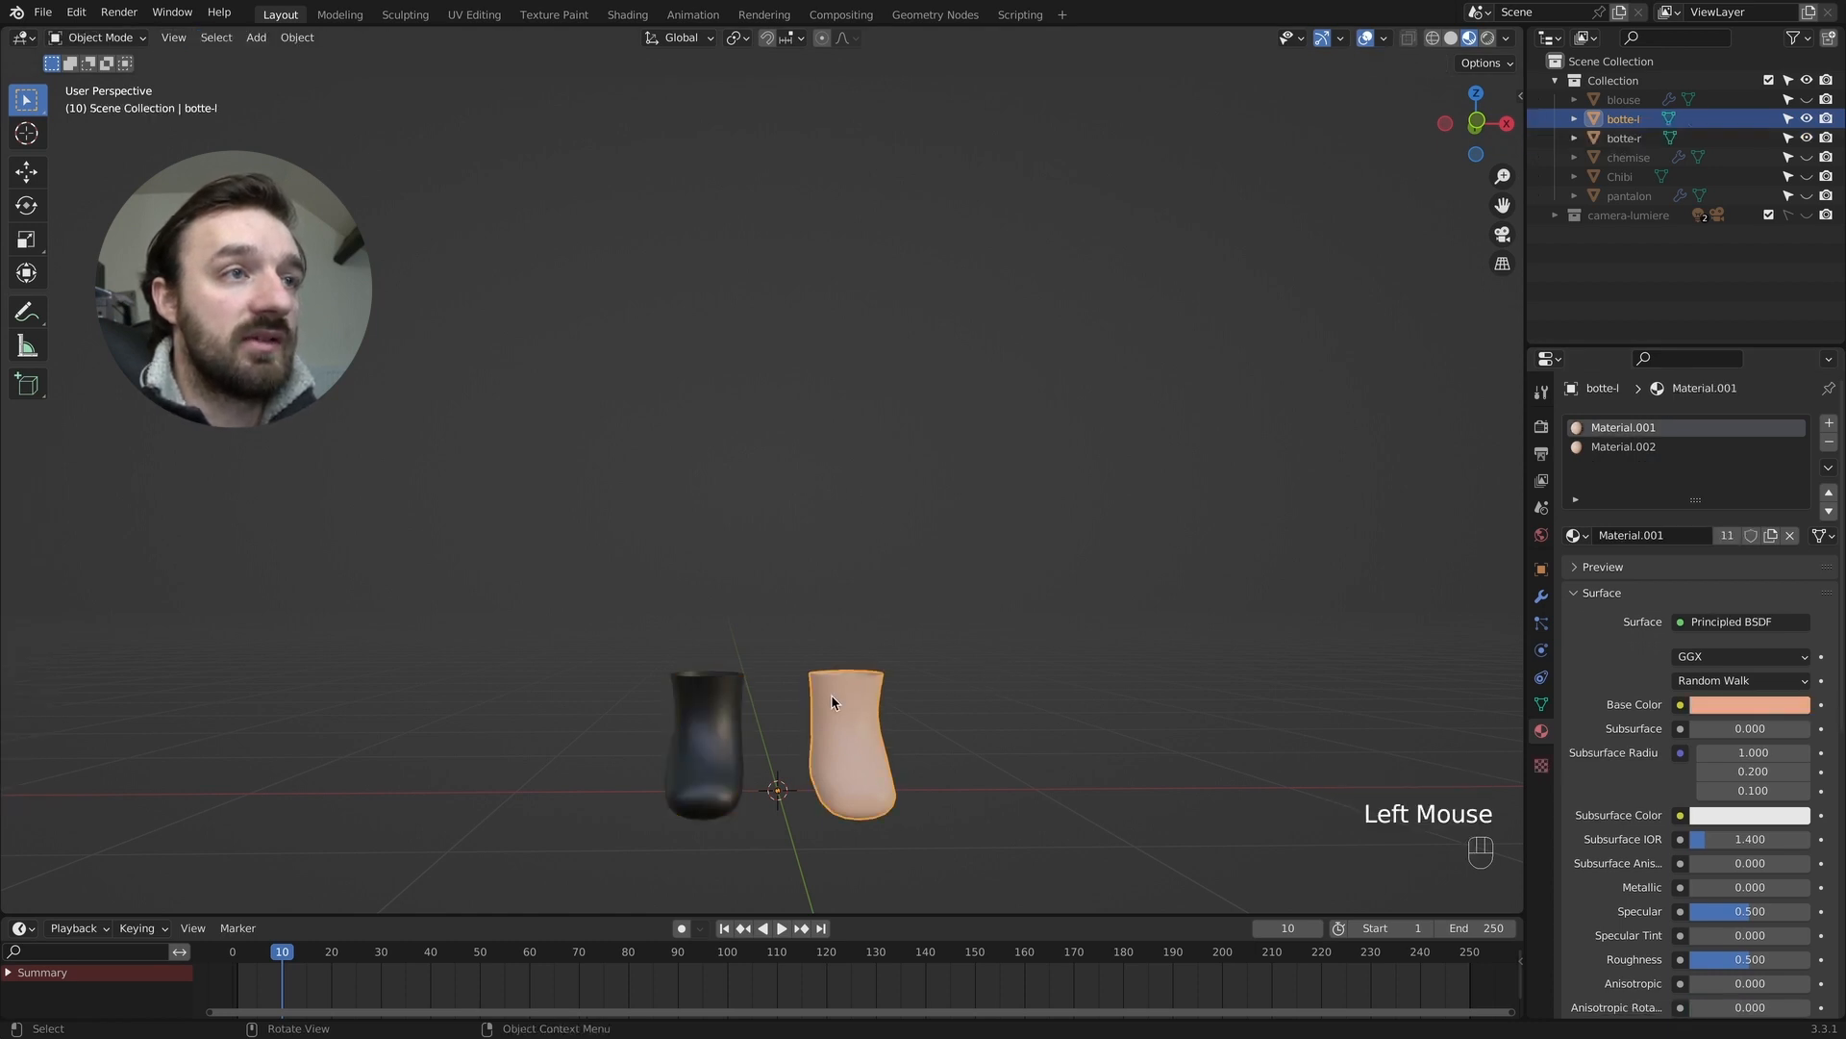
key(Tab)
key(a)
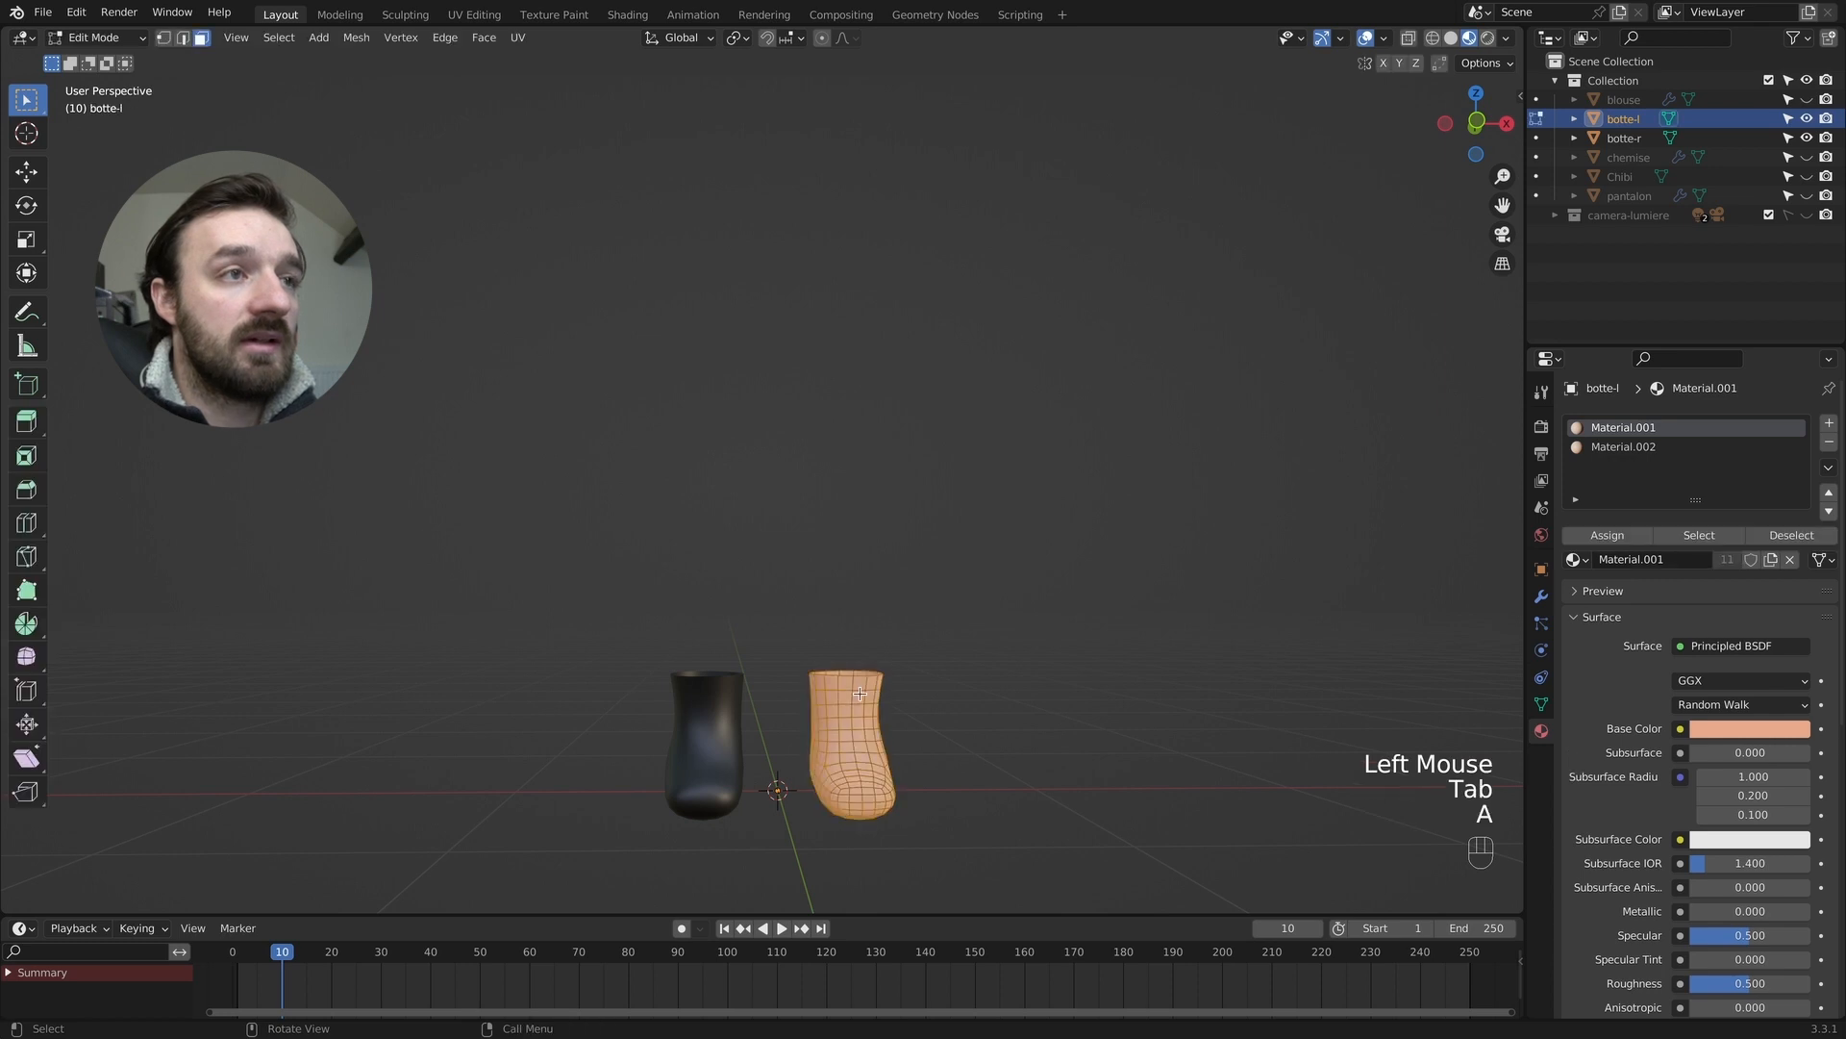
click(1830, 423)
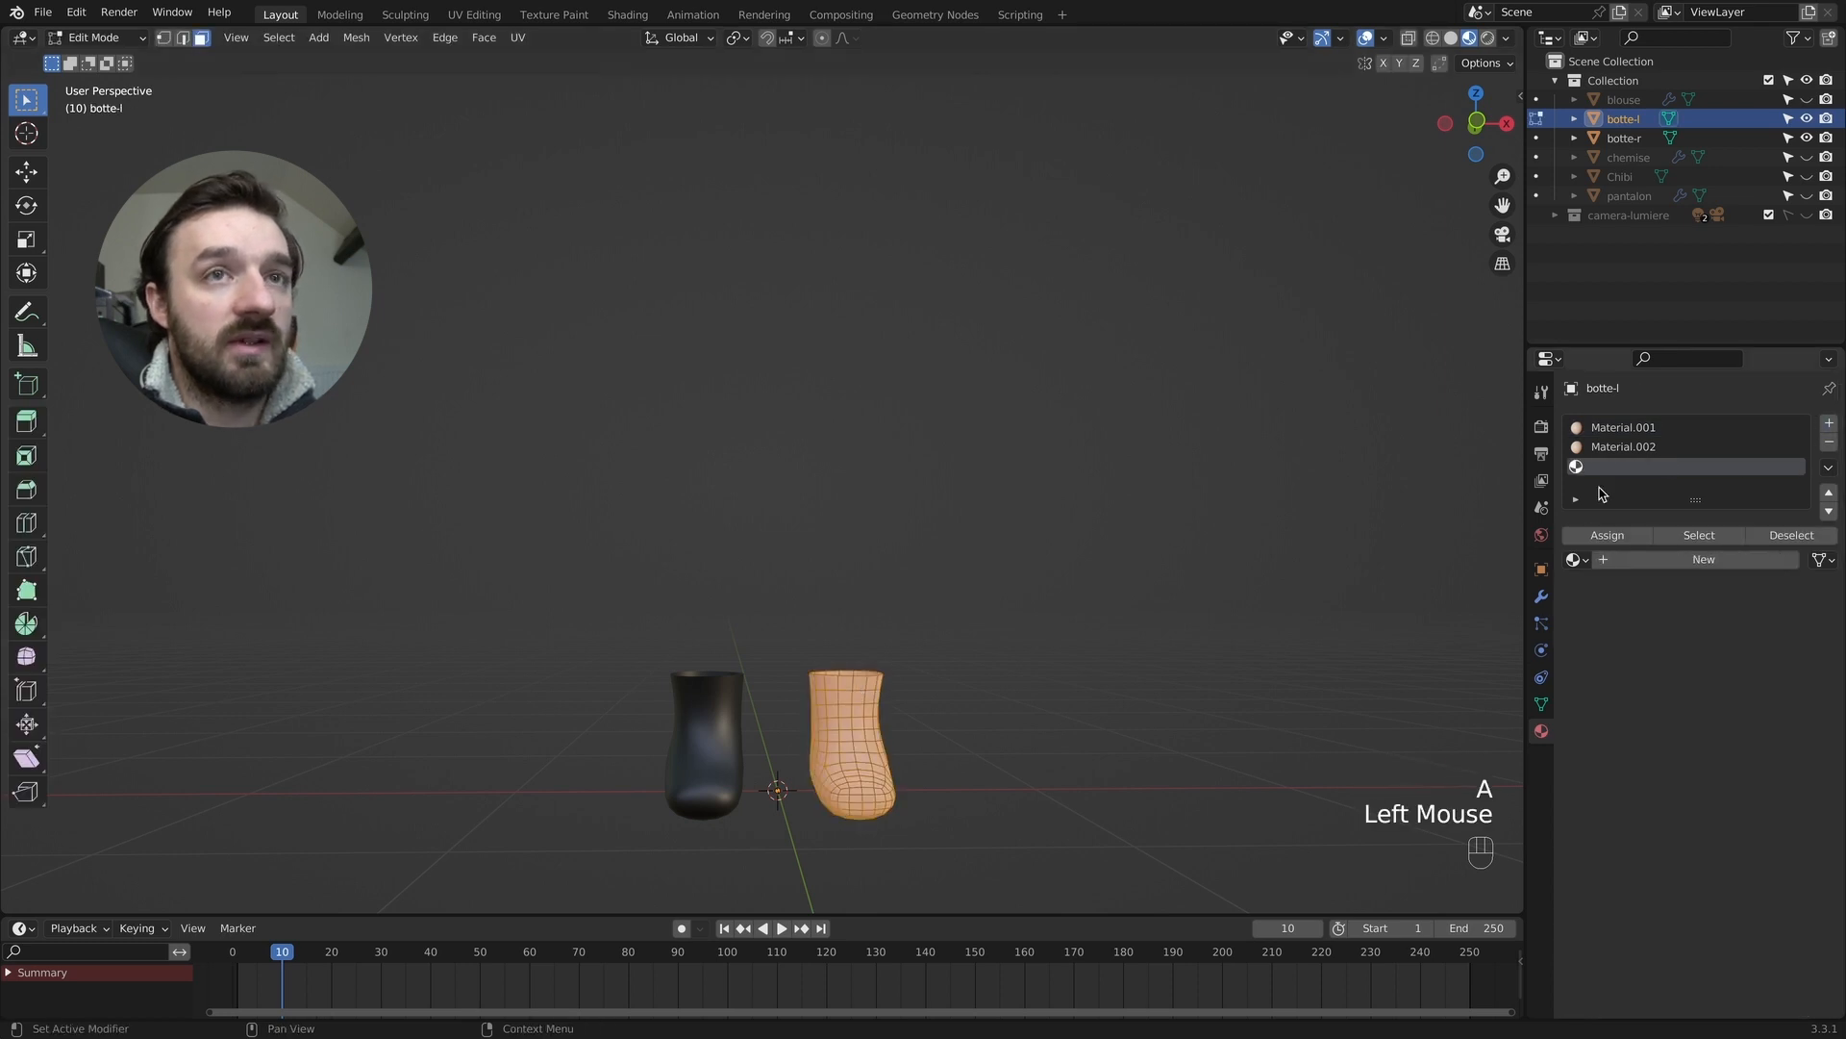
click(1583, 561)
click(1654, 641)
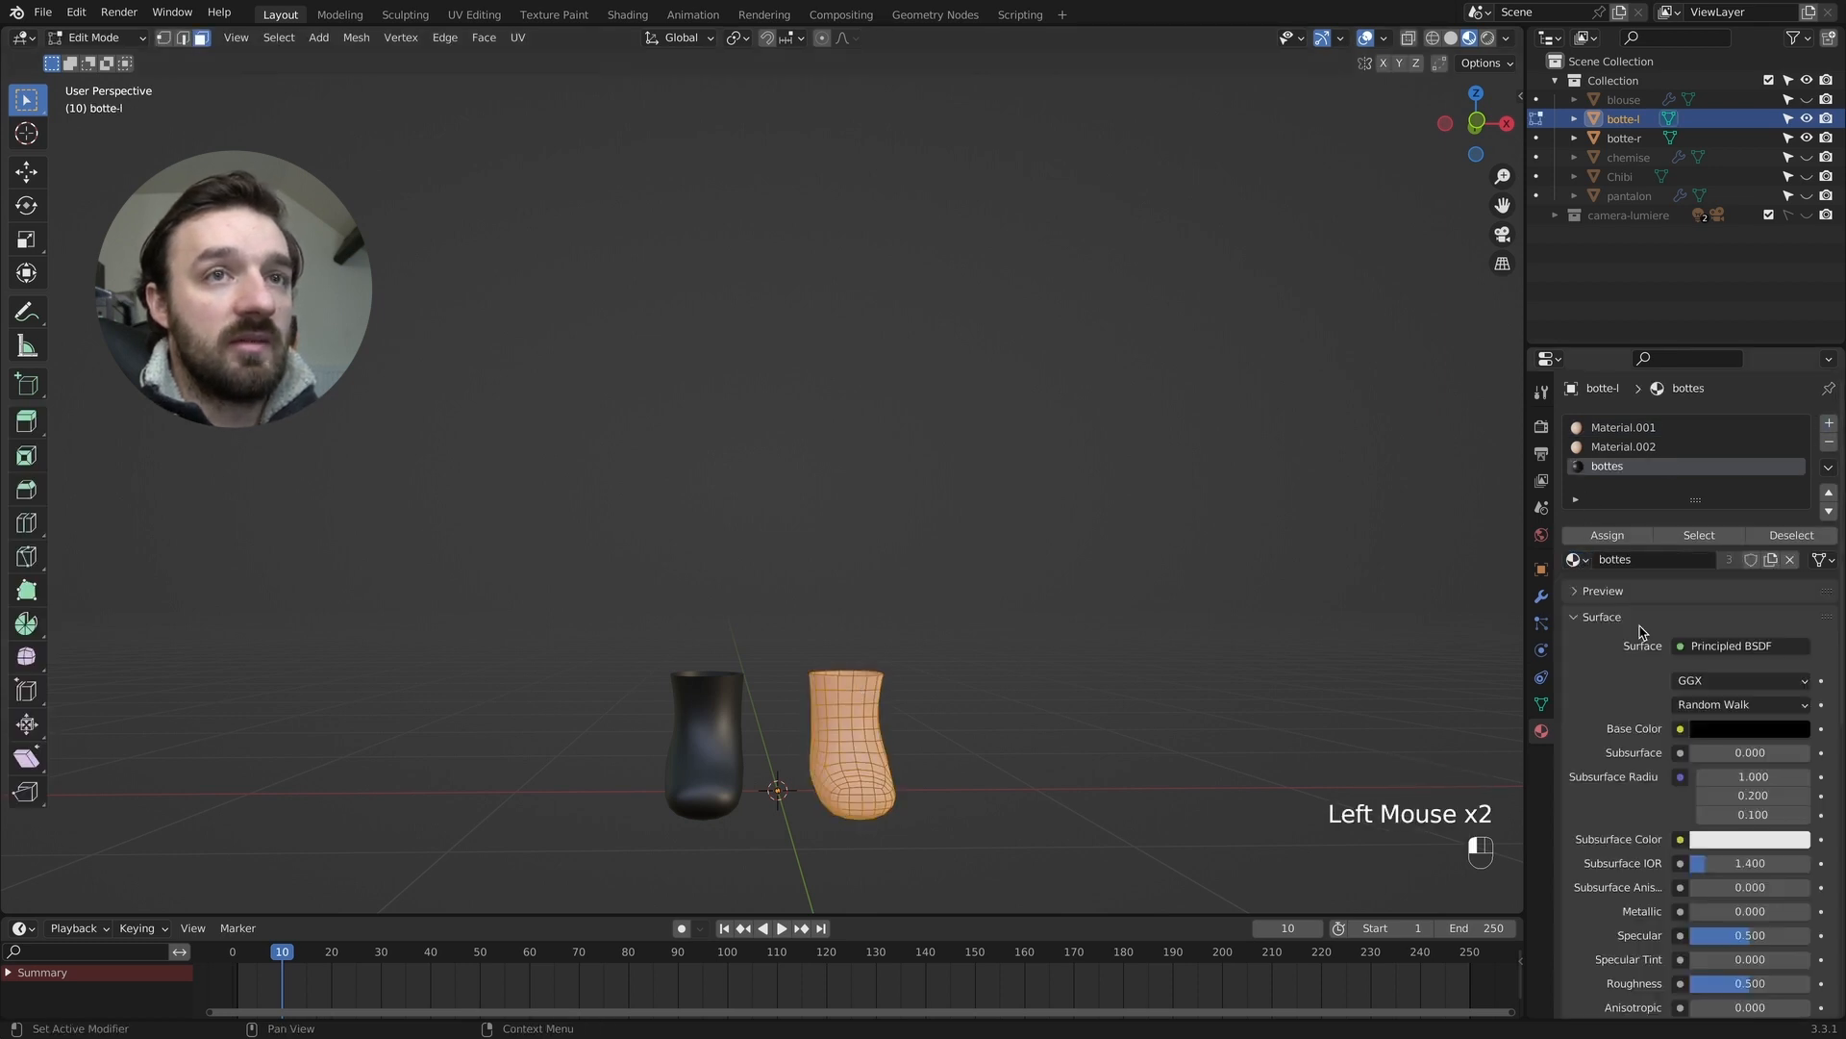
click(1607, 534)
key(Tab)
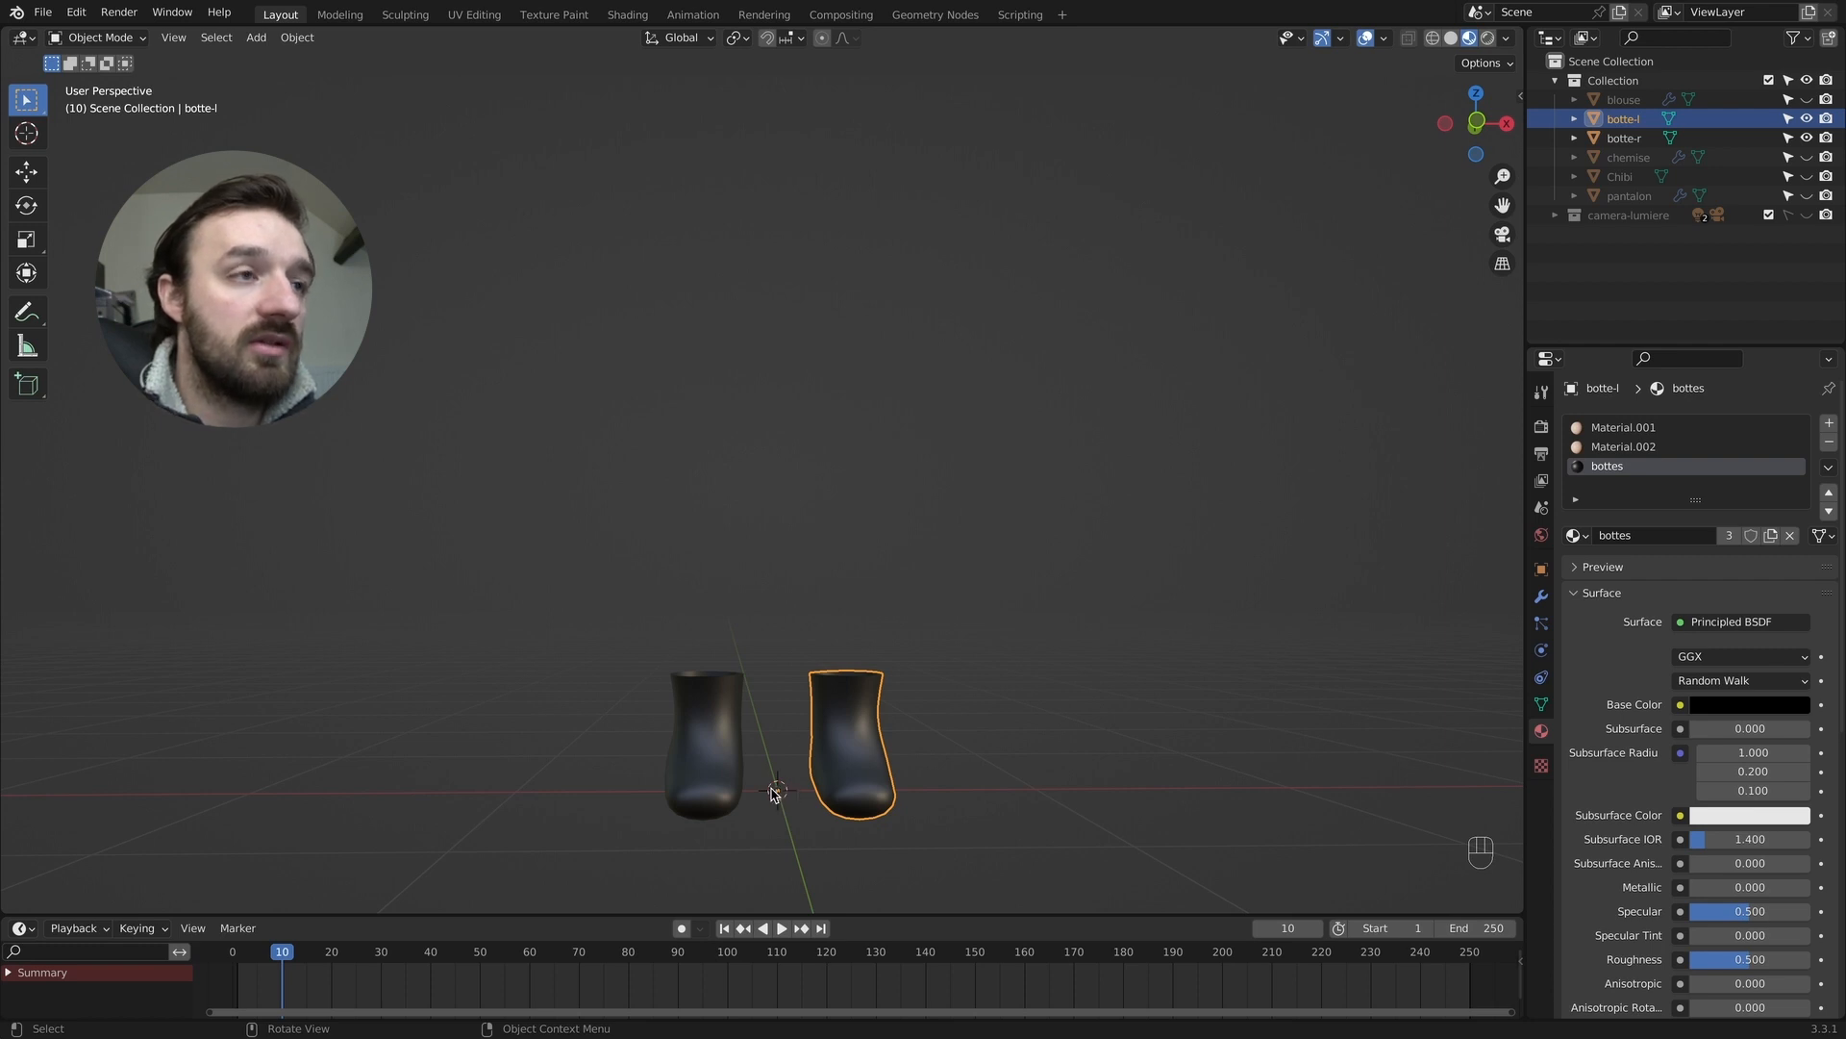
Set the origin of botte-l to its geometry.
right_click(845, 718)
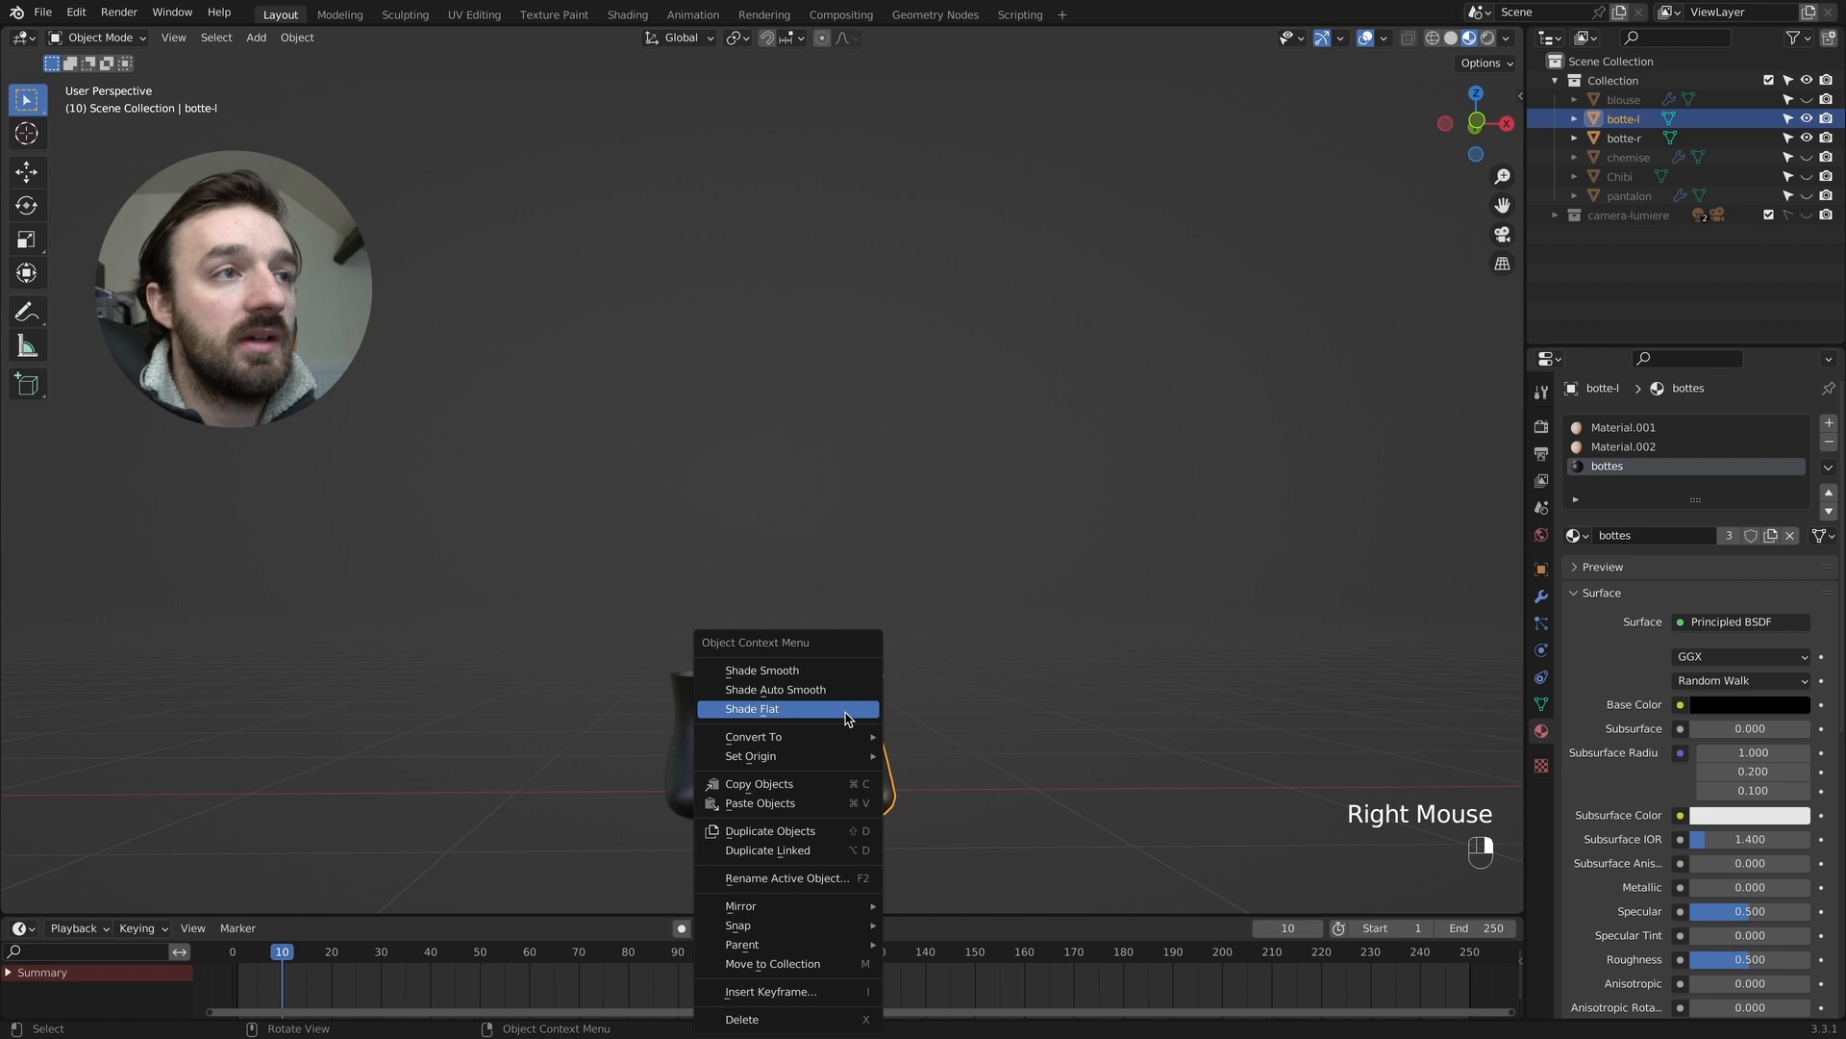
mouse_move(825, 756)
click(952, 777)
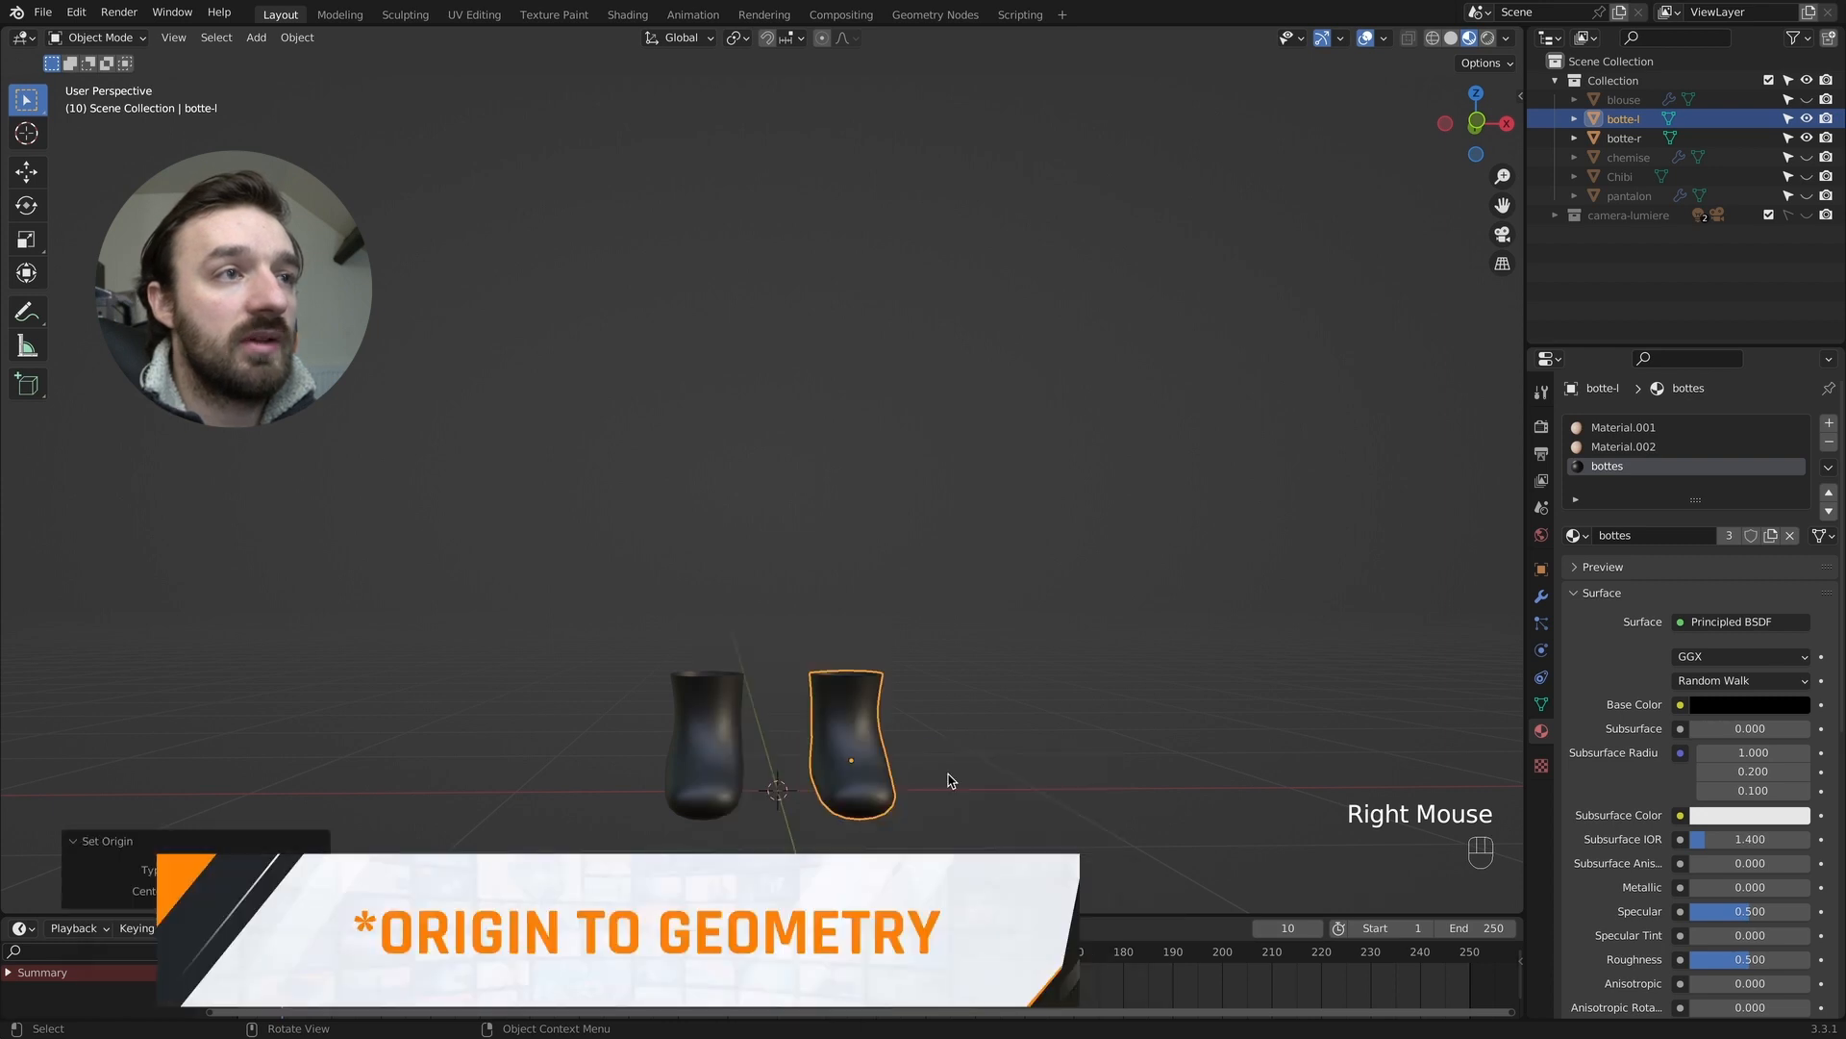
Set the origin of botte-r to its geometry.
click(728, 713)
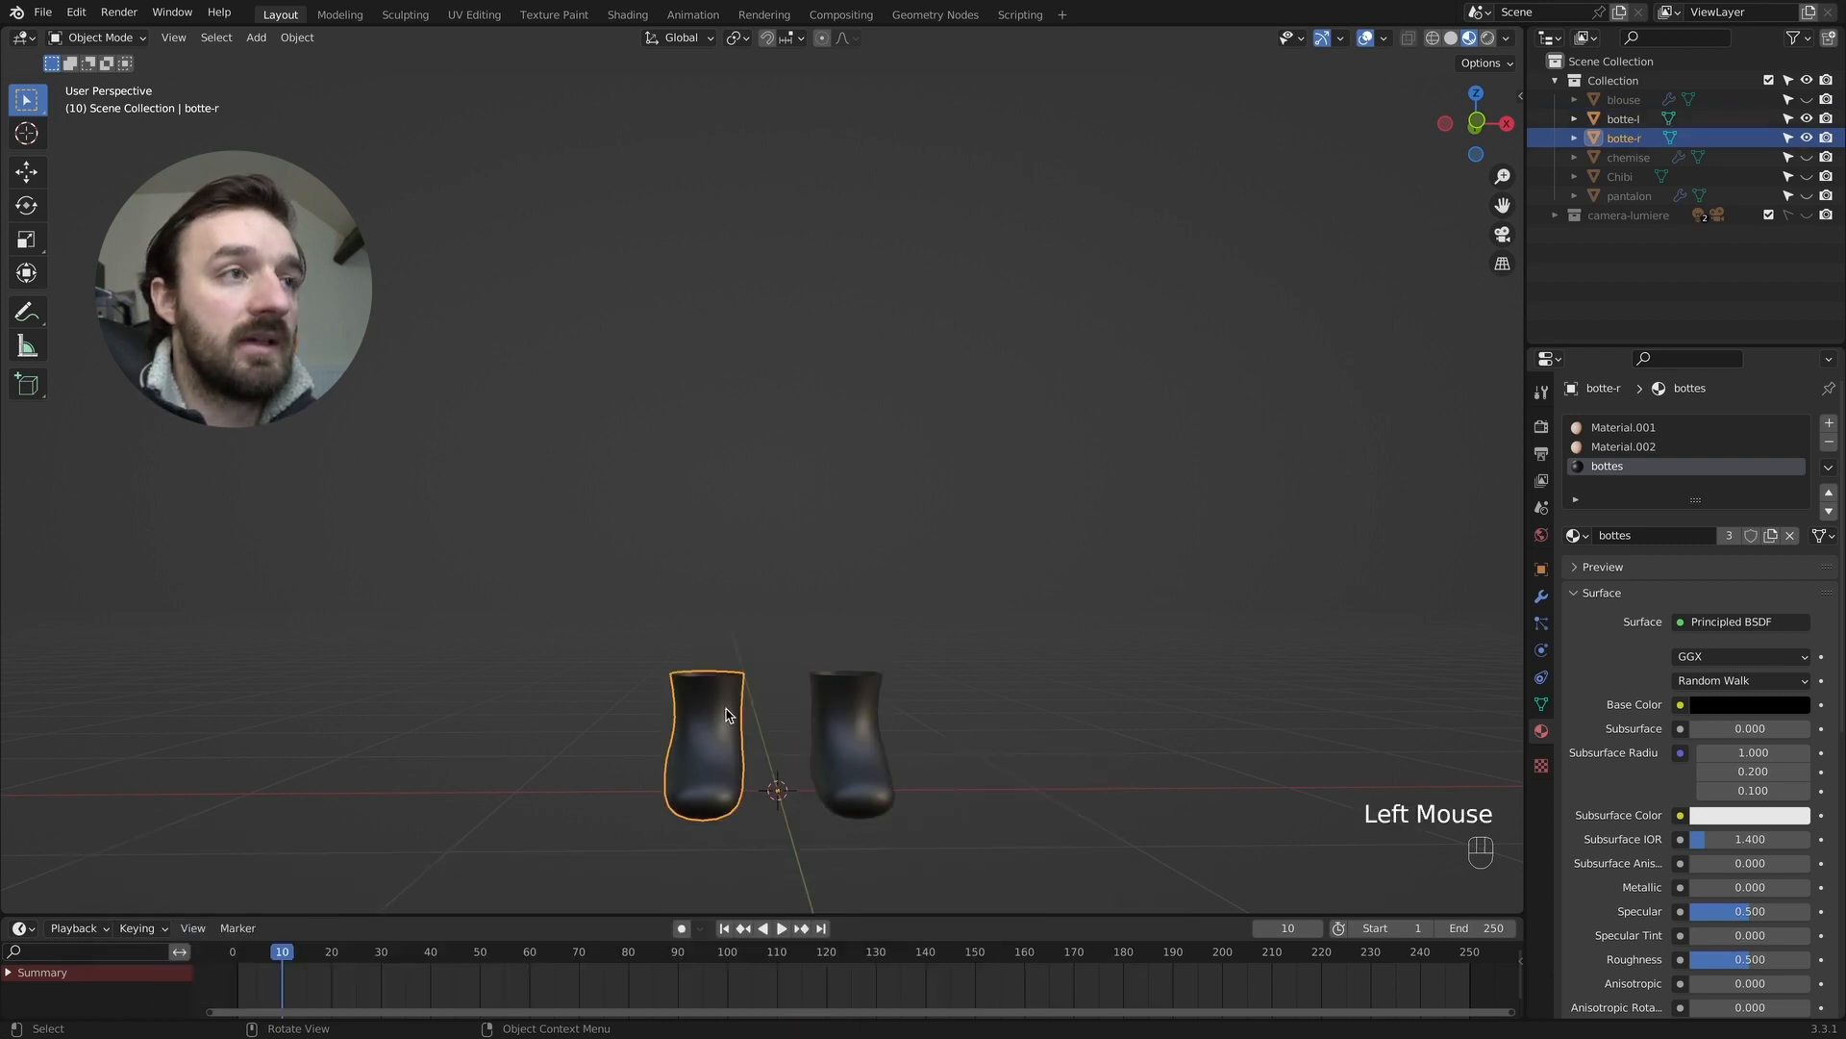
right_click(727, 716)
mouse_move(728, 715)
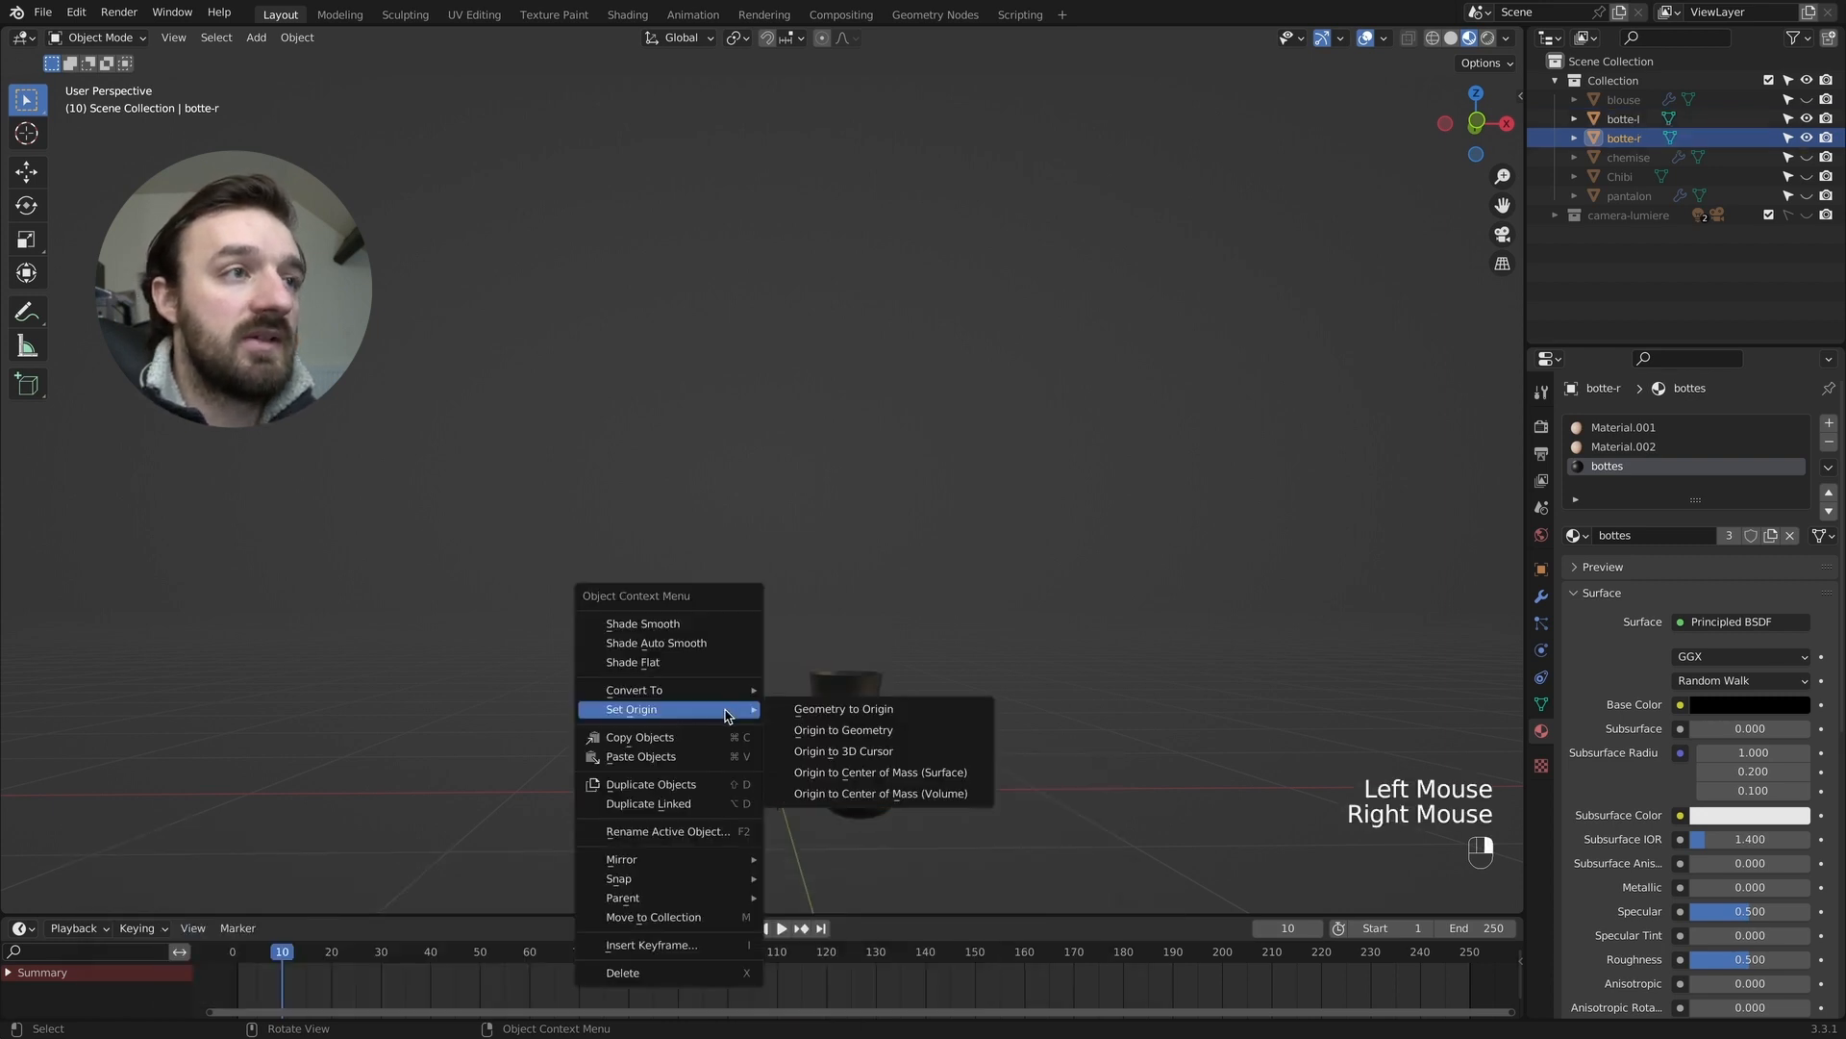
click(871, 732)
Select botte-l and unhide the pantalon object above the boots.
click(863, 690)
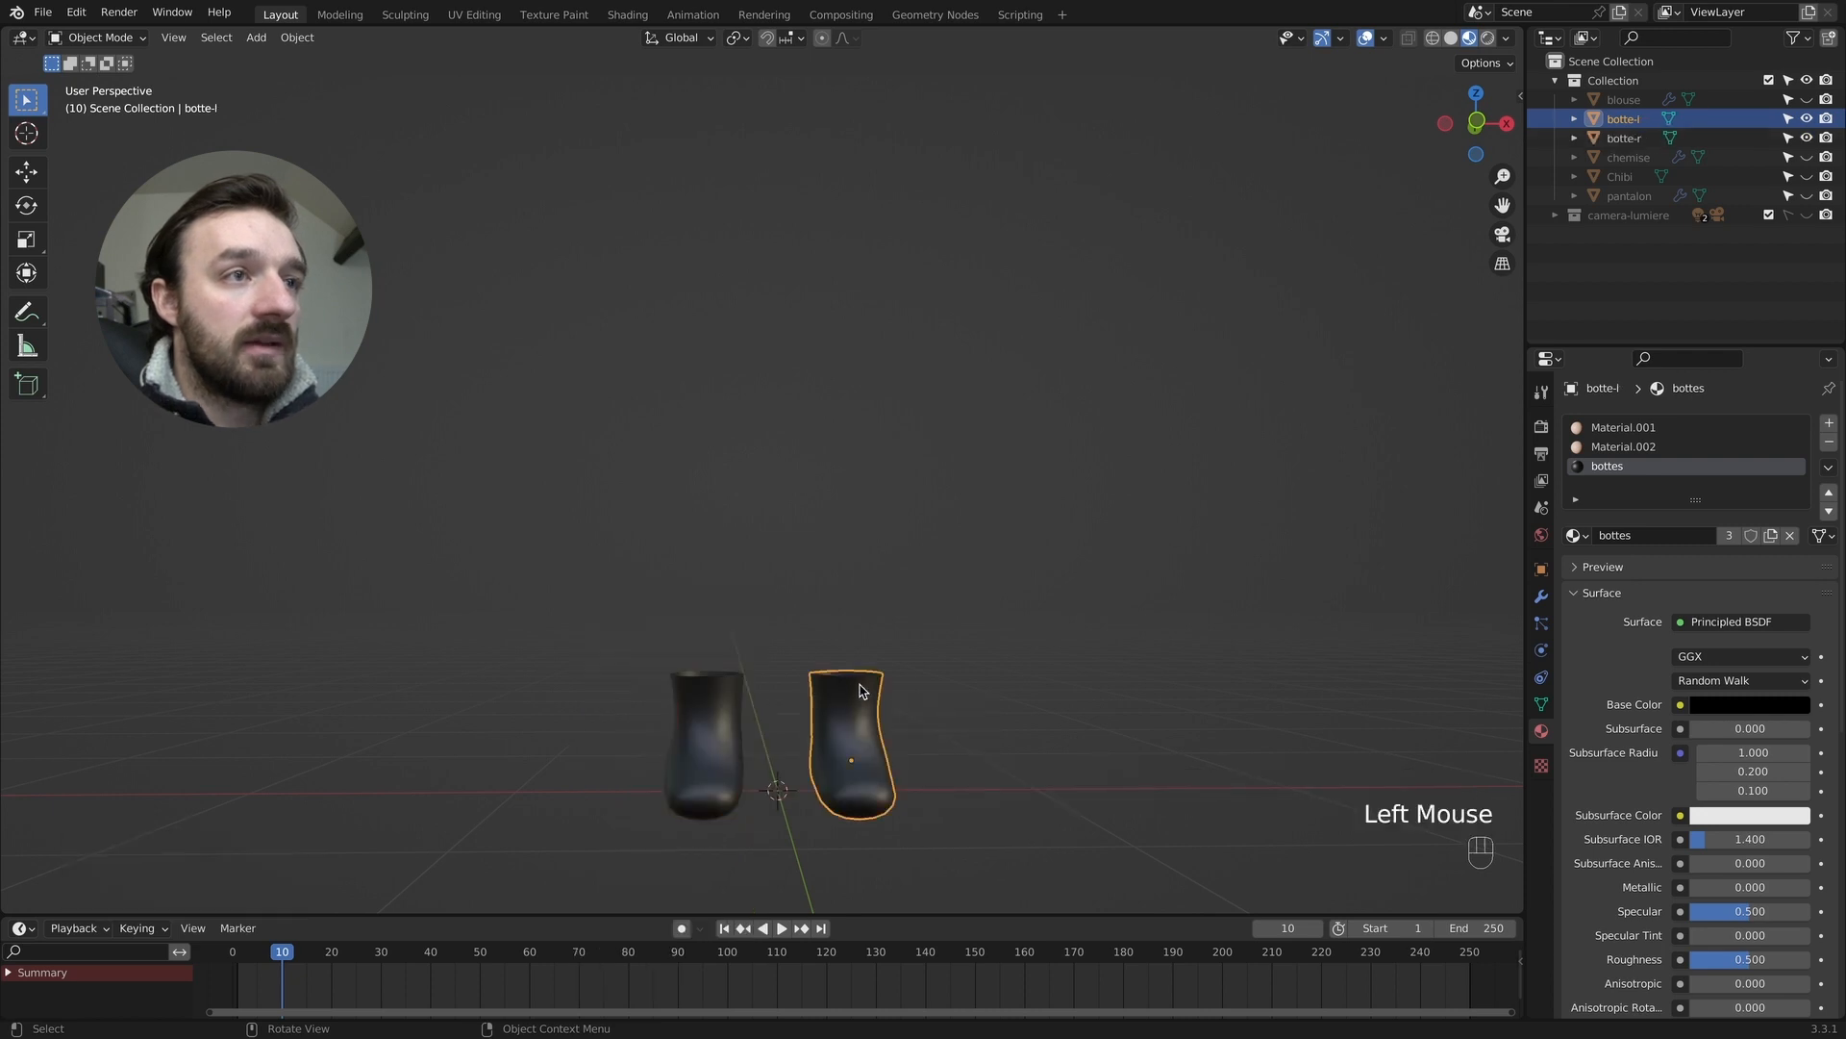
middle_drag(857, 688, 853, 690)
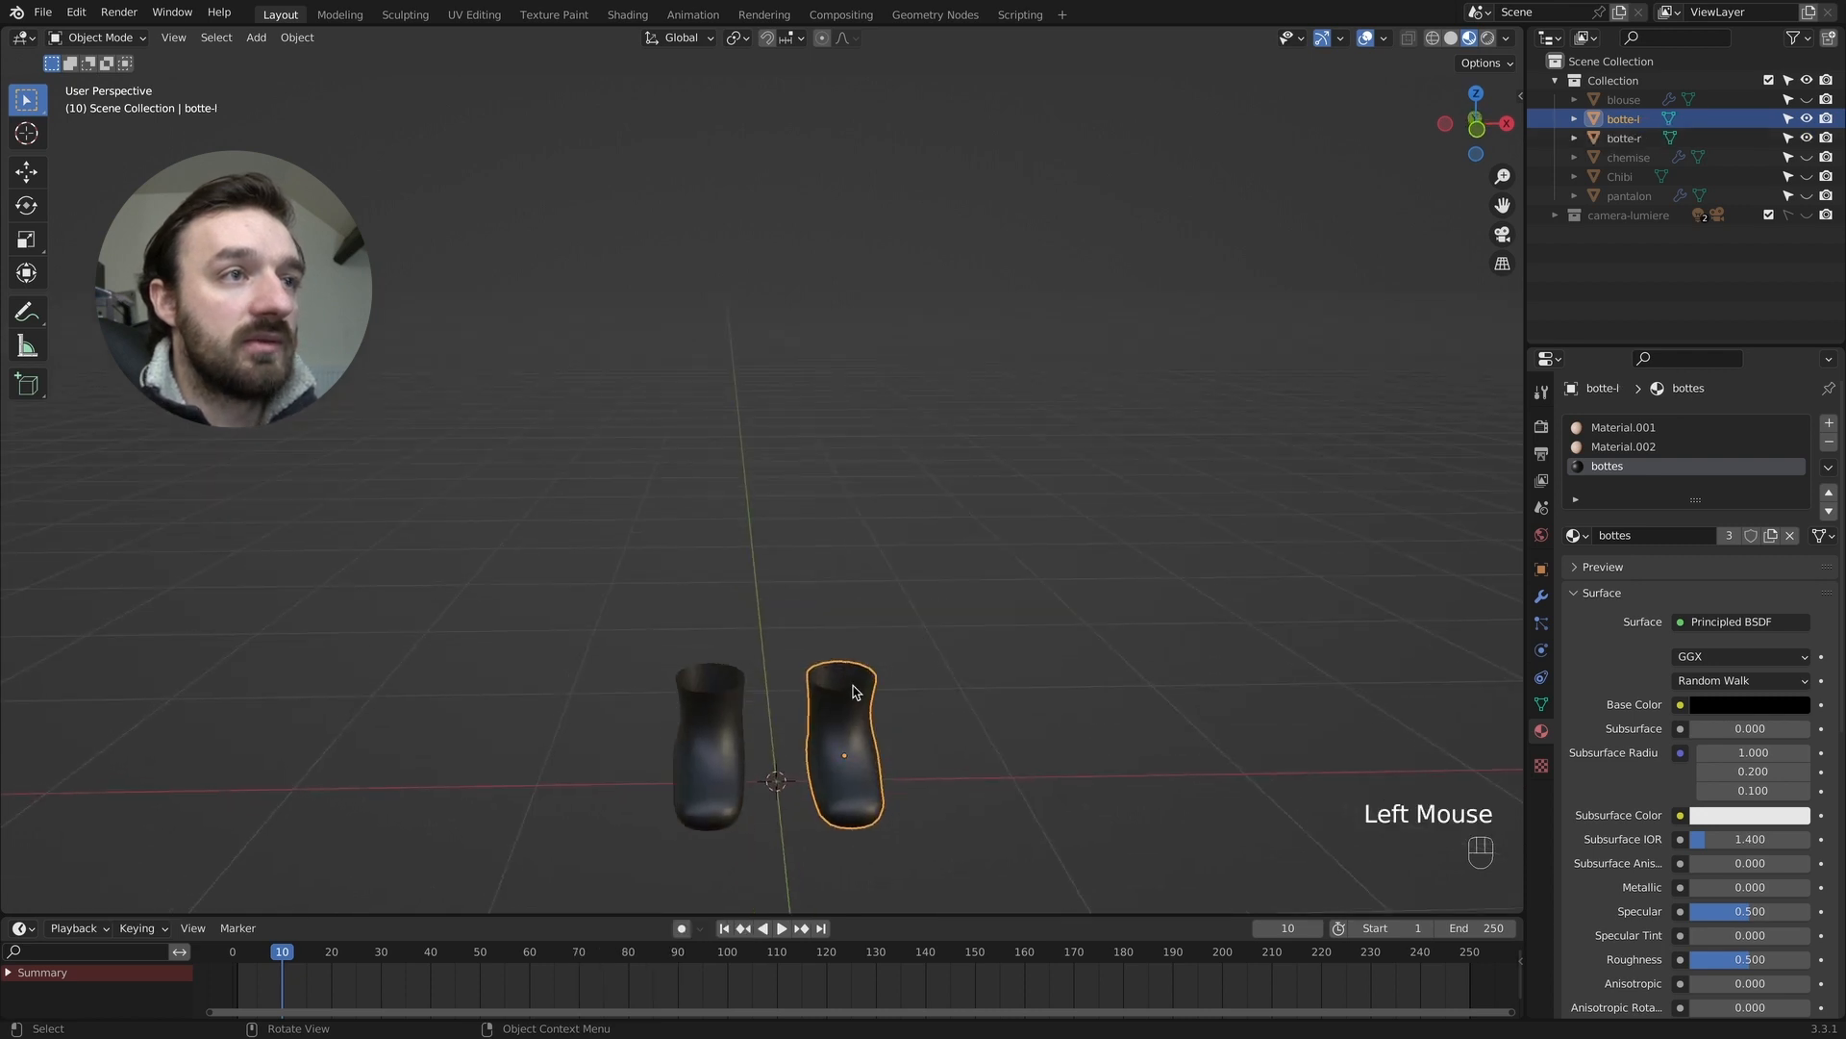
click(1807, 195)
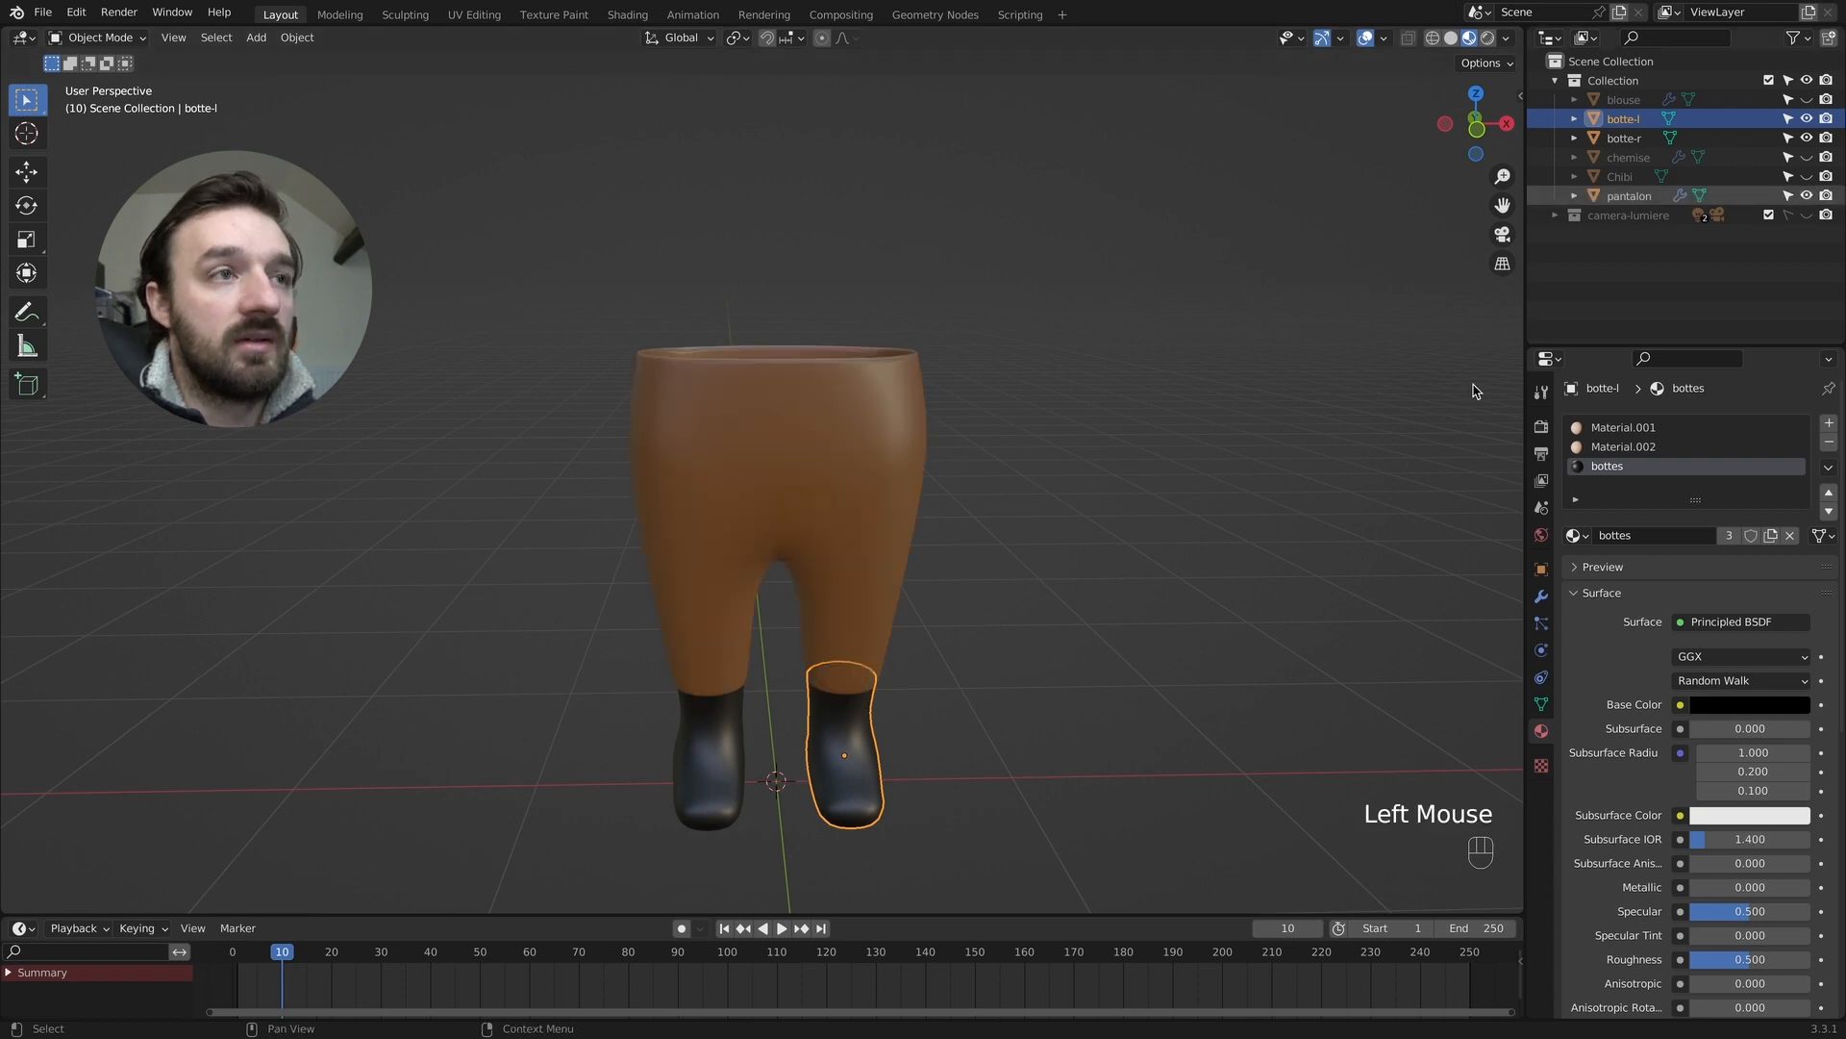
scroll(915, 651, up, 4)
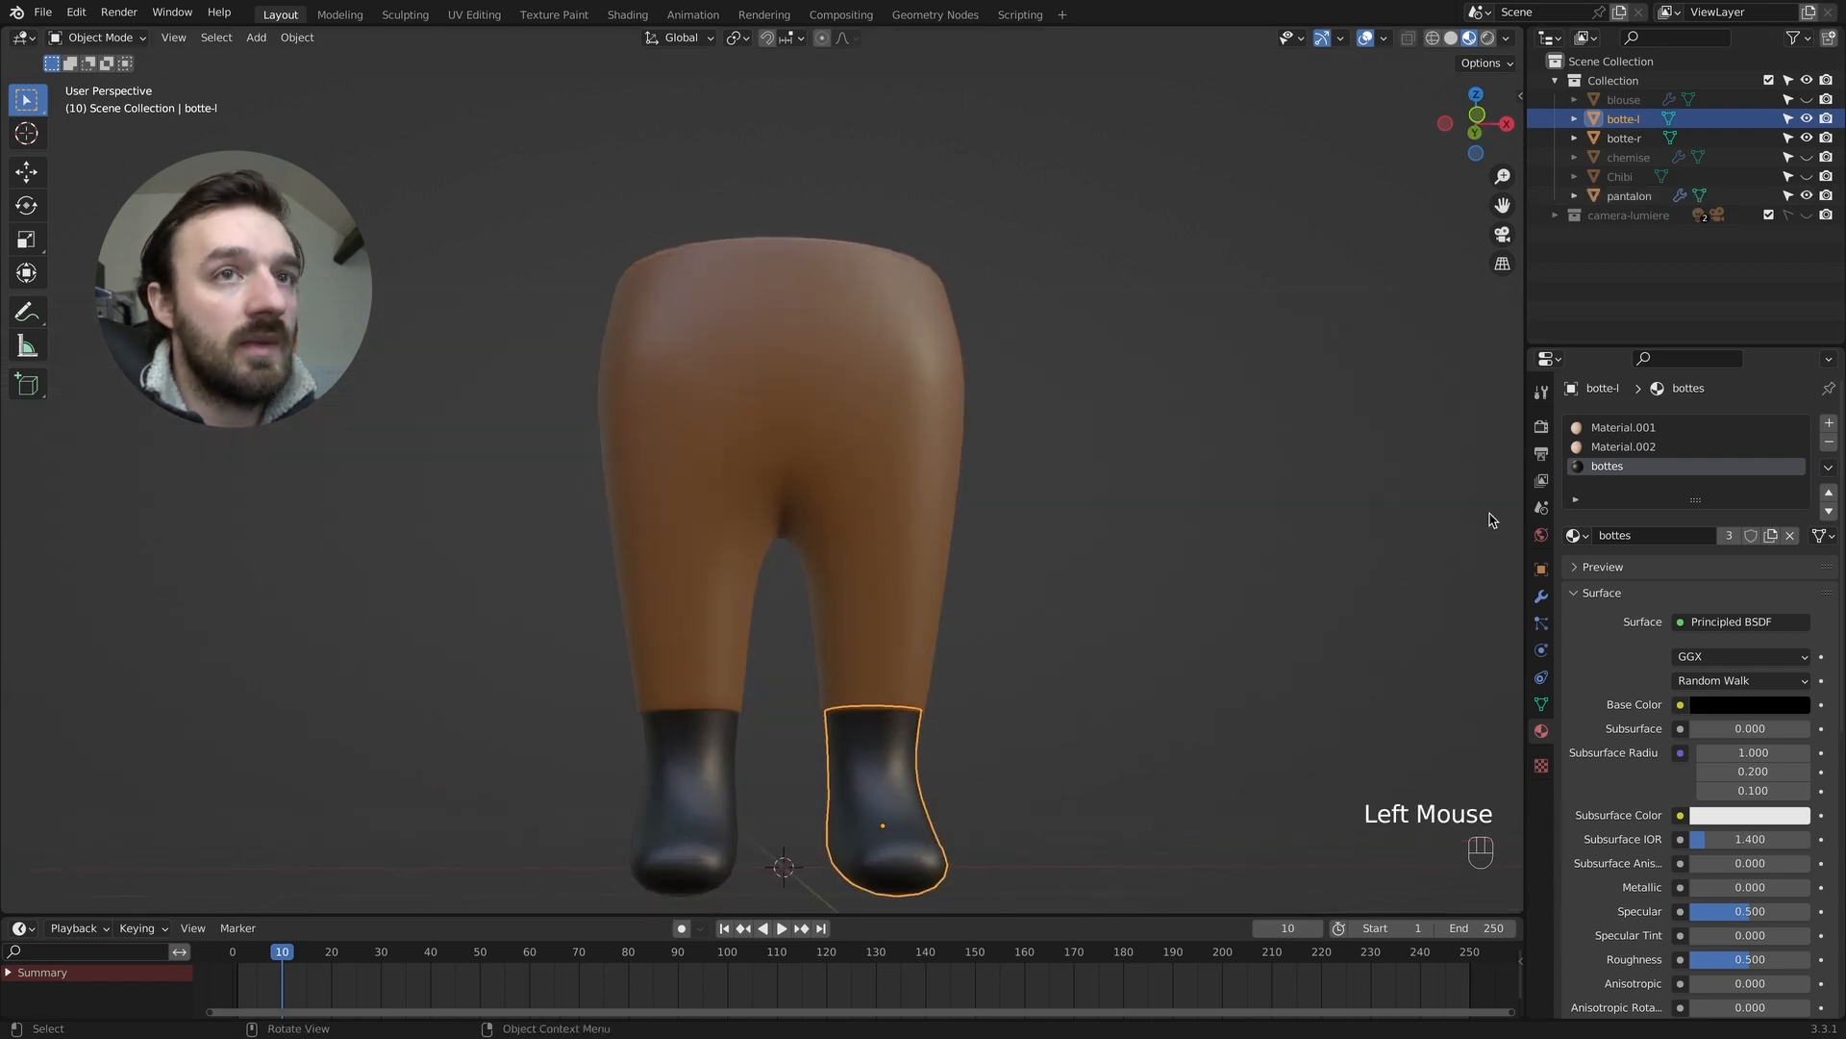
Add a Solidify modifier to botte-l with a thickness of -0.02 m.
click(1541, 597)
click(1620, 428)
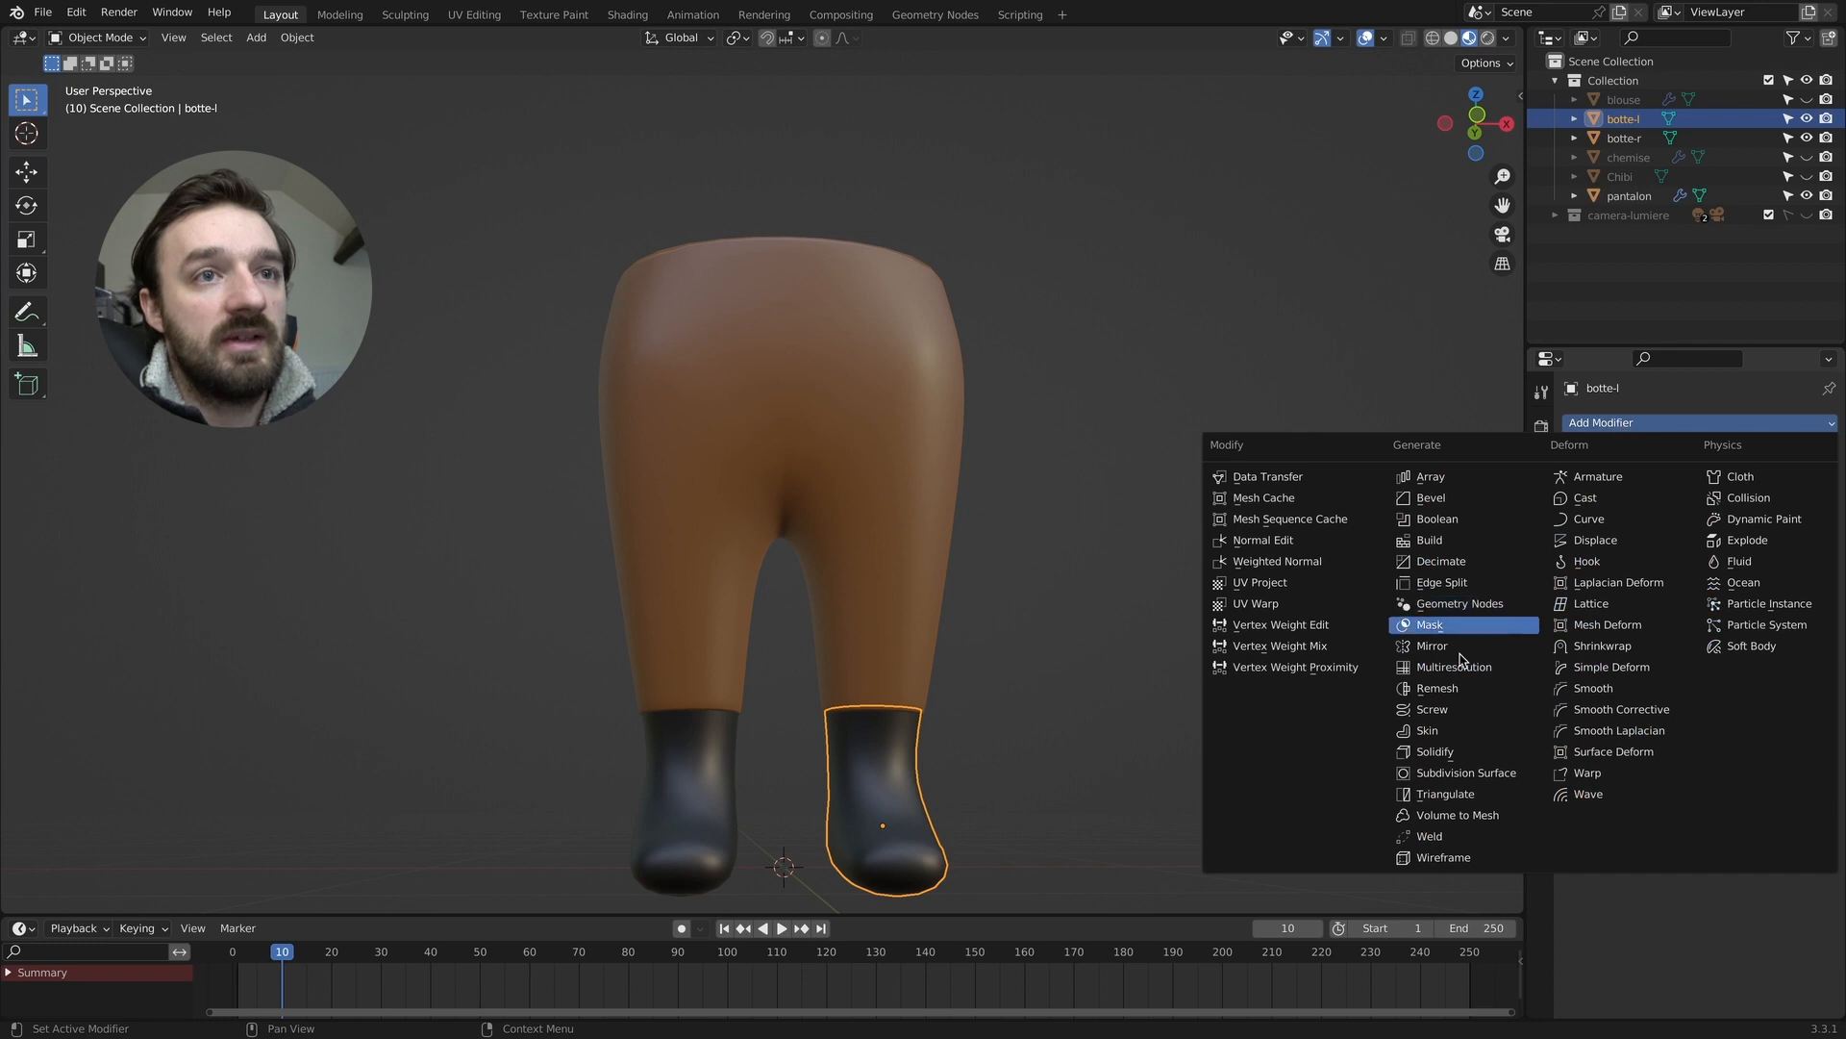
click(1456, 753)
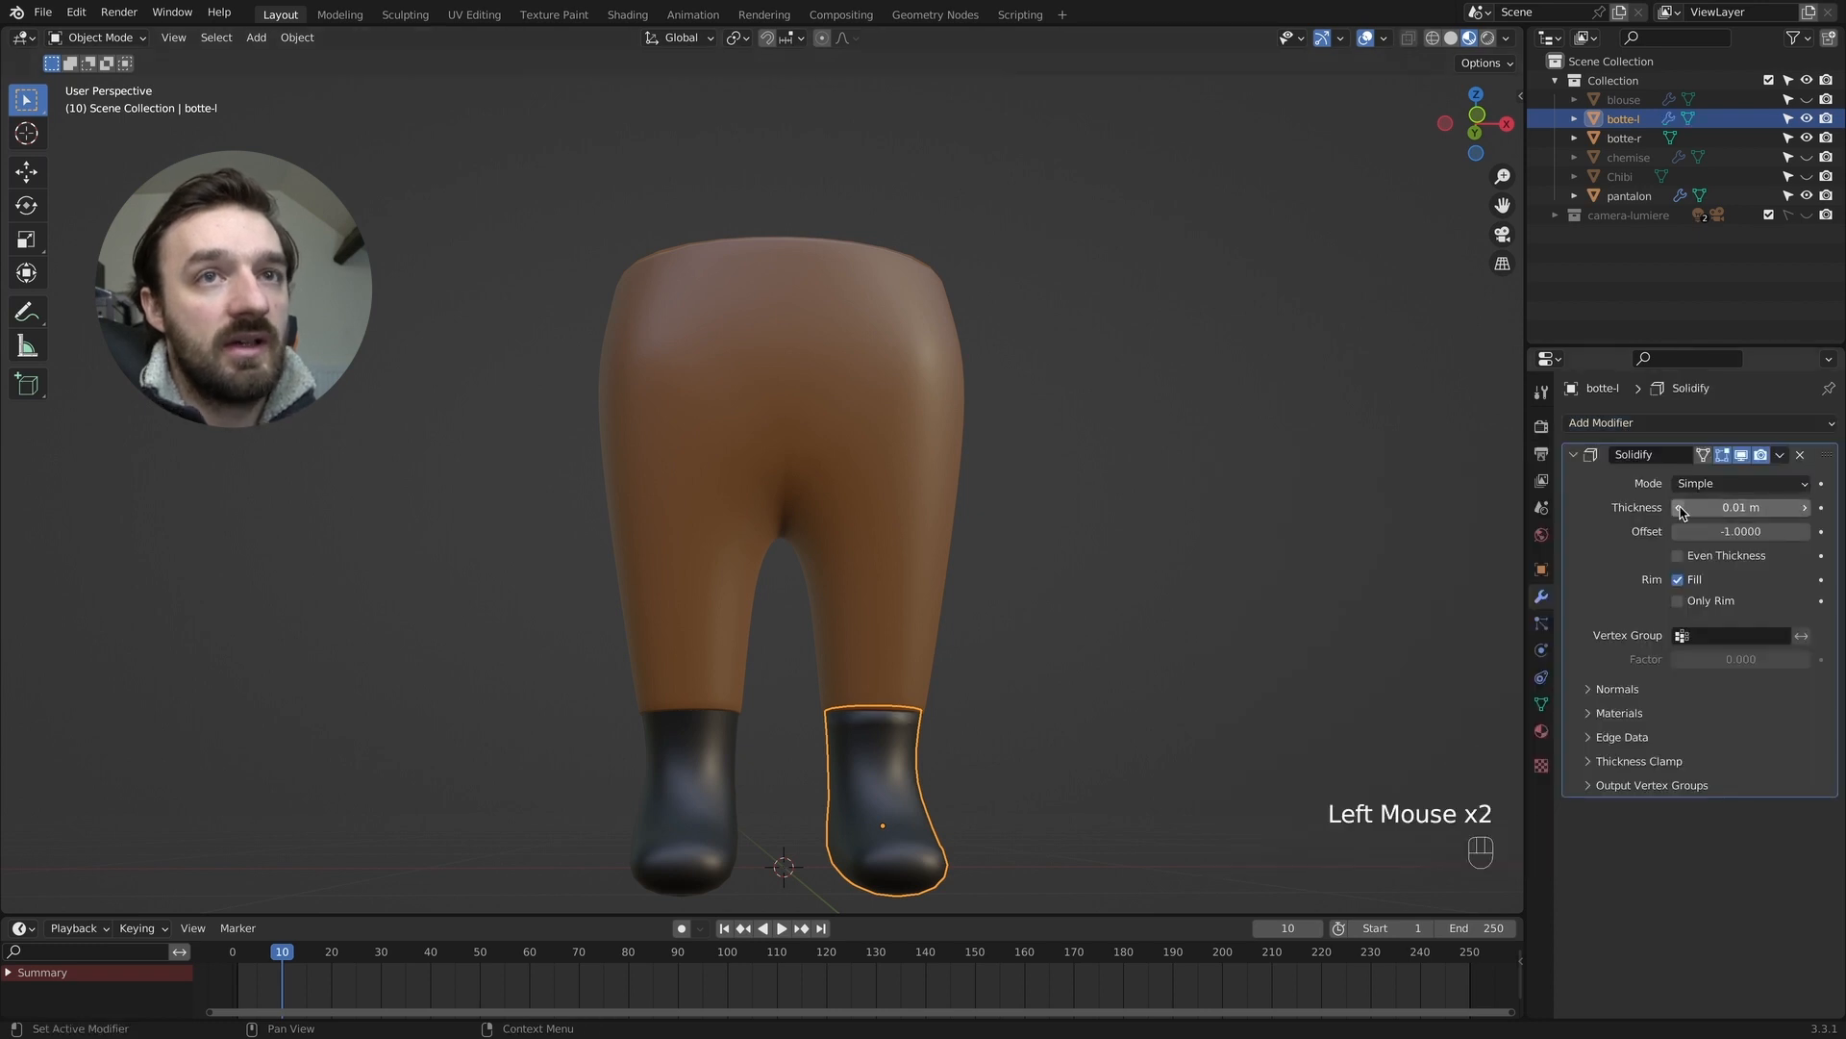
mouse_move(1698, 506)
mouse_down()
mouse_move(1635, 507)
mouse_move(1727, 508)
mouse_up()
Add a Solidify modifier to botte-r with a thickness of -0.02 m.
click(713, 751)
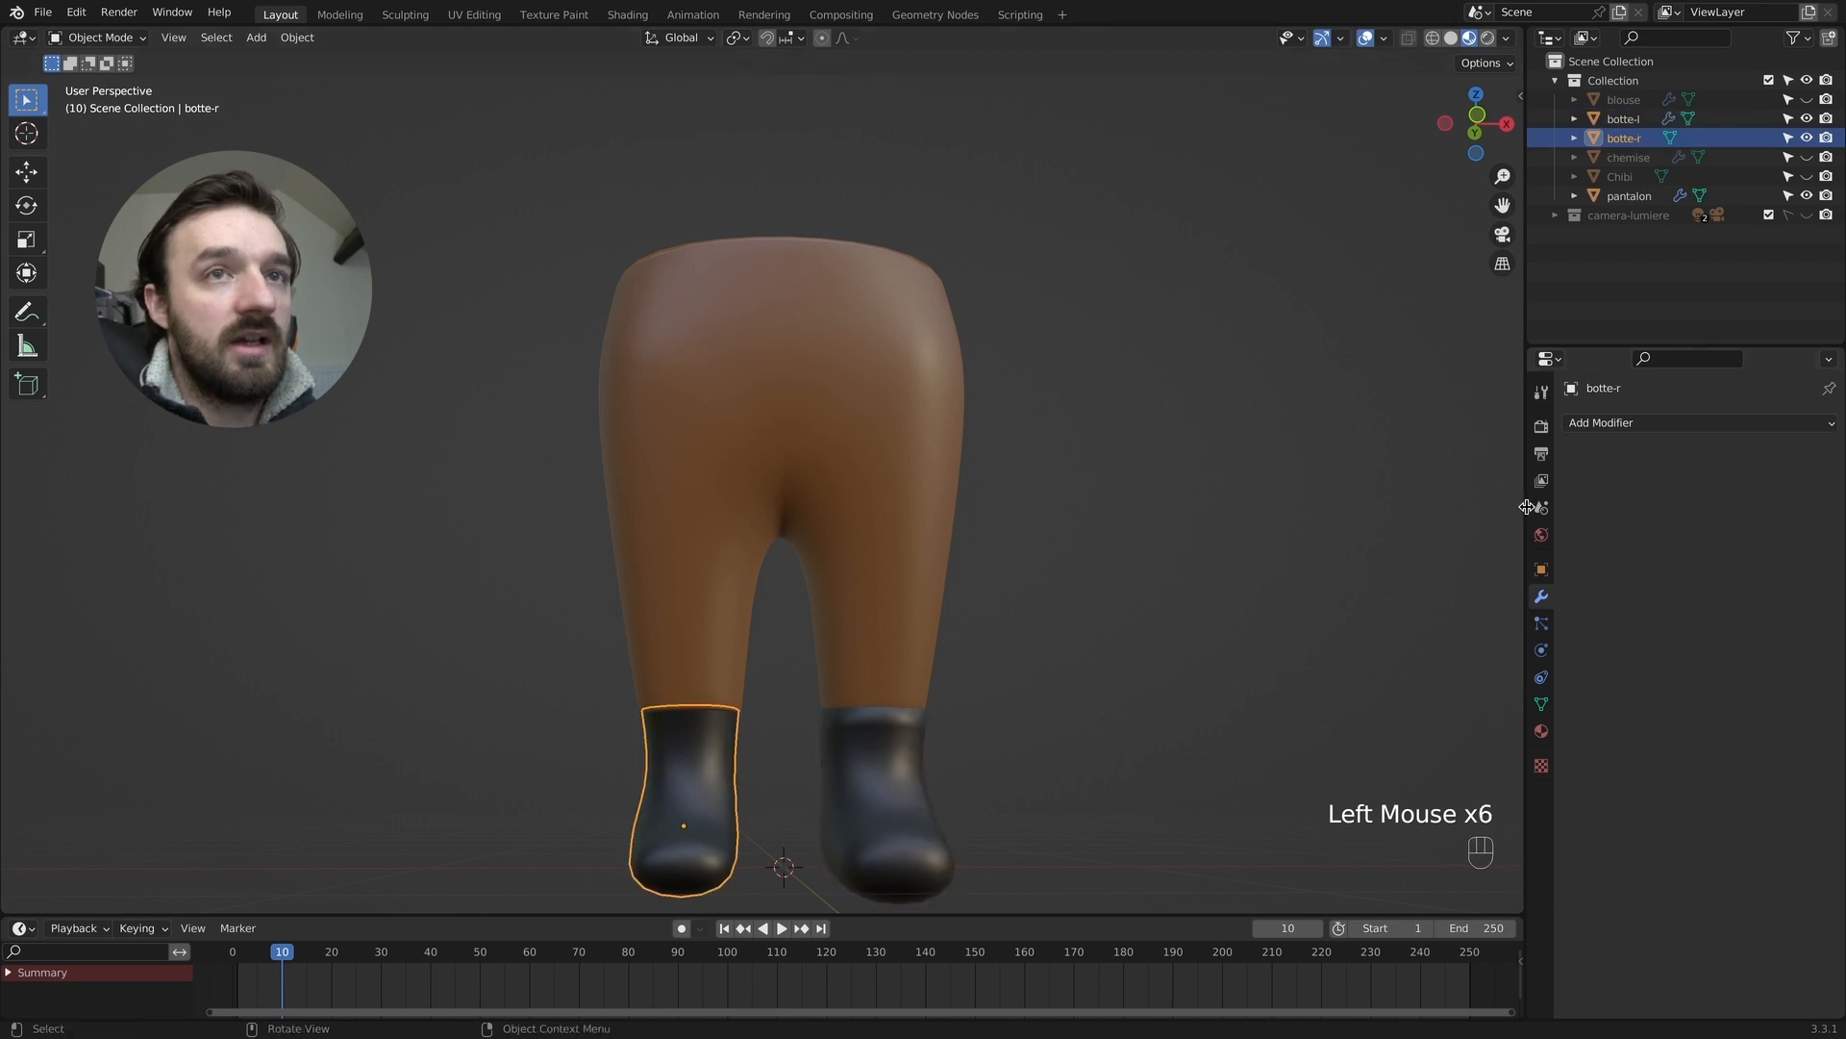
click(1629, 428)
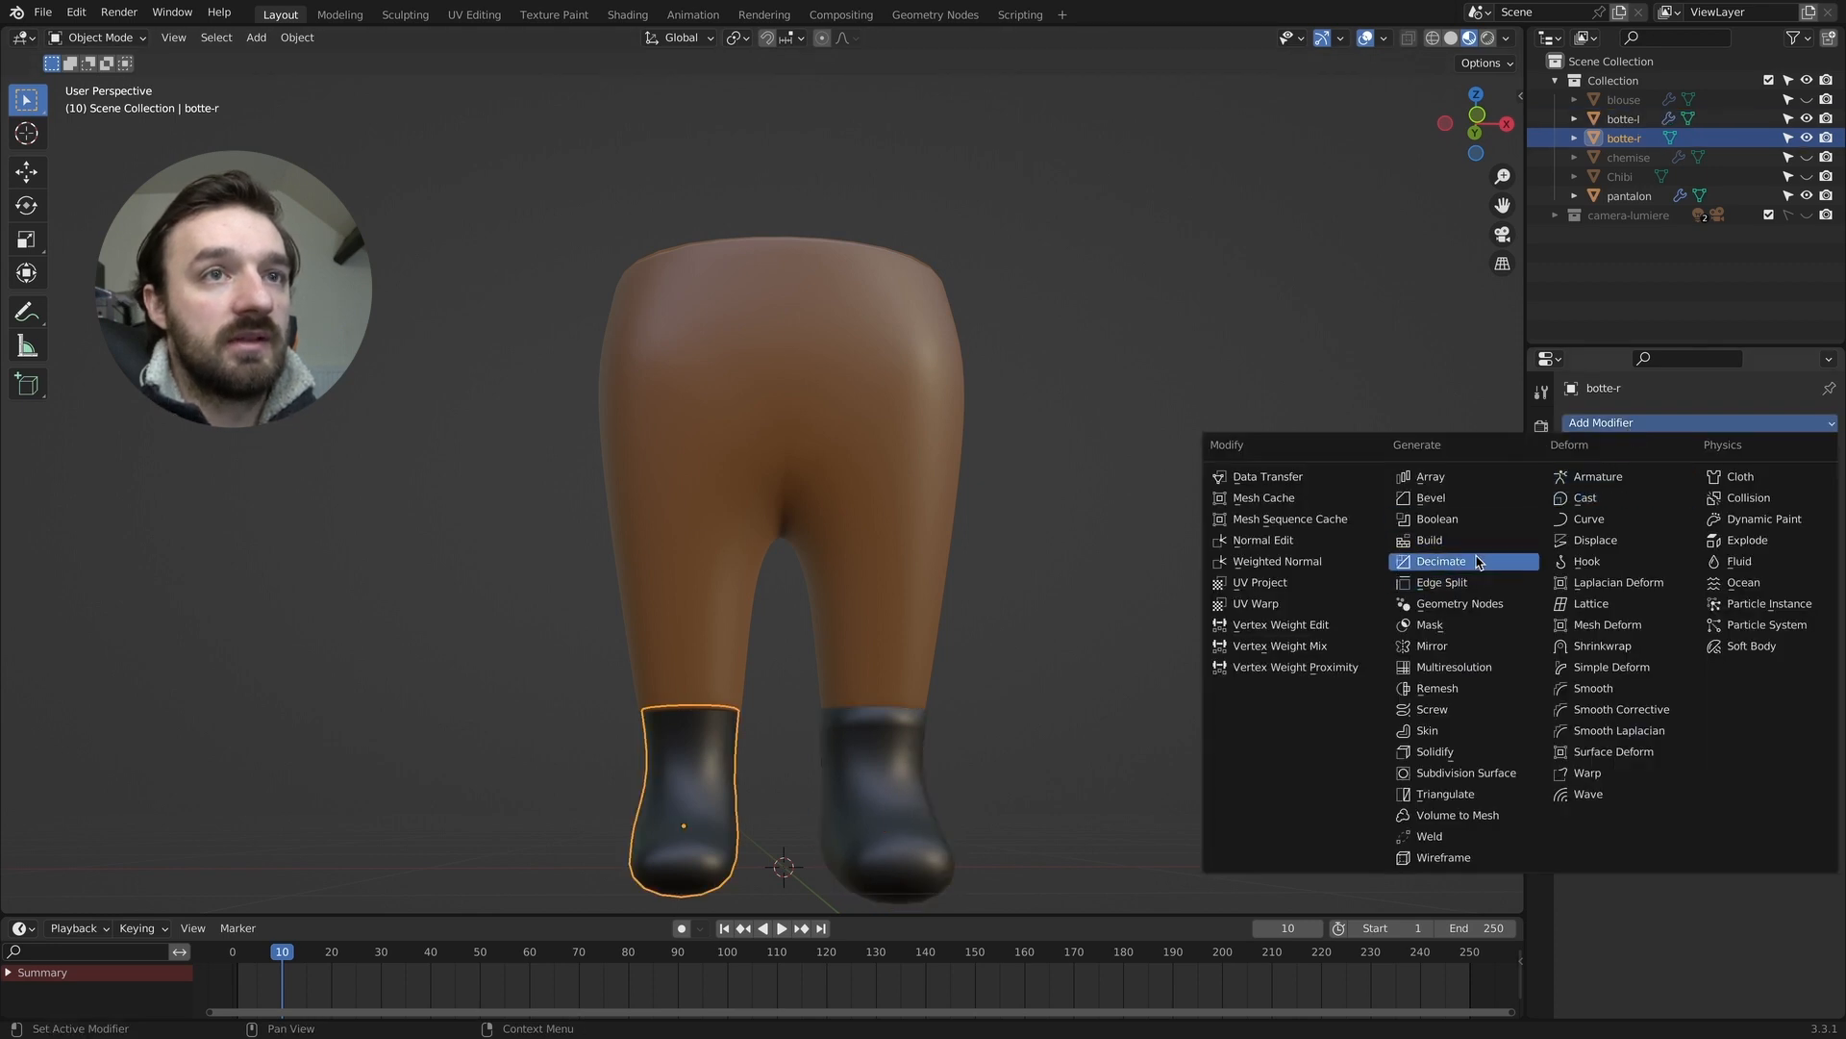
click(1435, 751)
click(1679, 507)
click(1679, 507)
click(1679, 507)
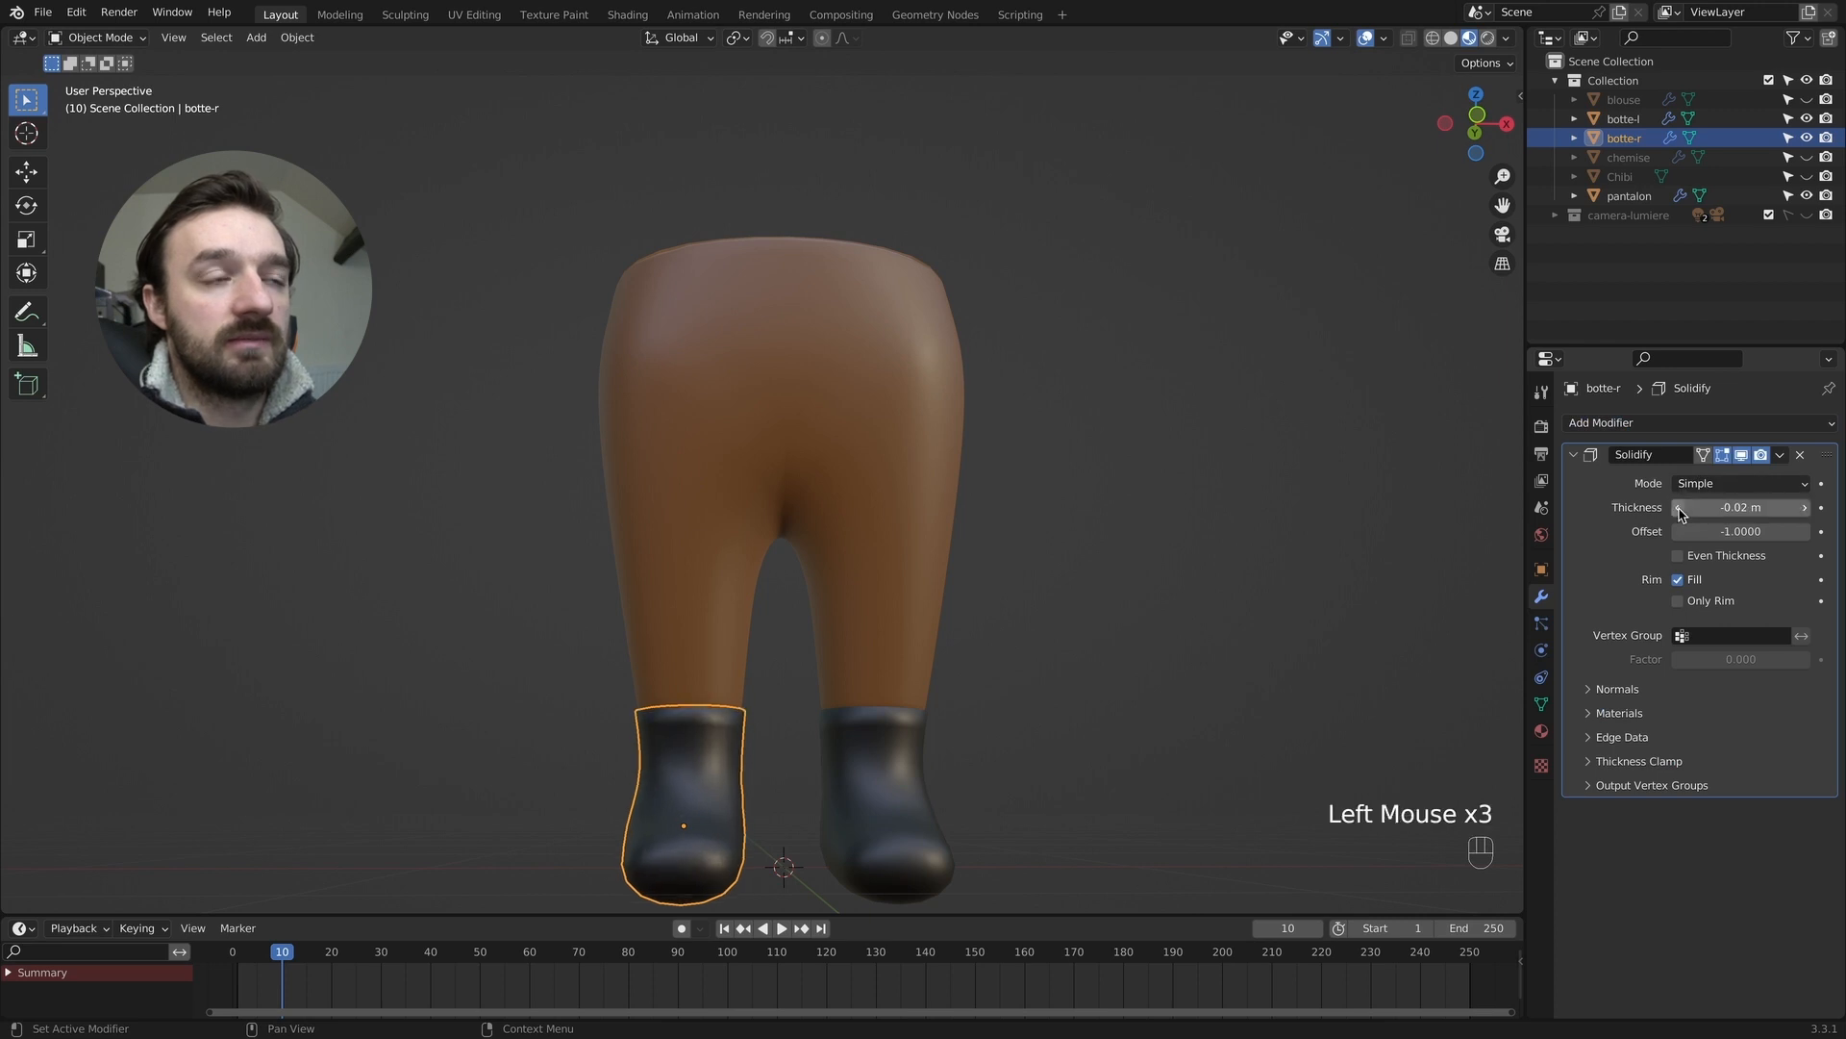
Enter Edit Mode on botte-l and display its Solidify modifier on the edit cage.
click(887, 754)
key(Tab)
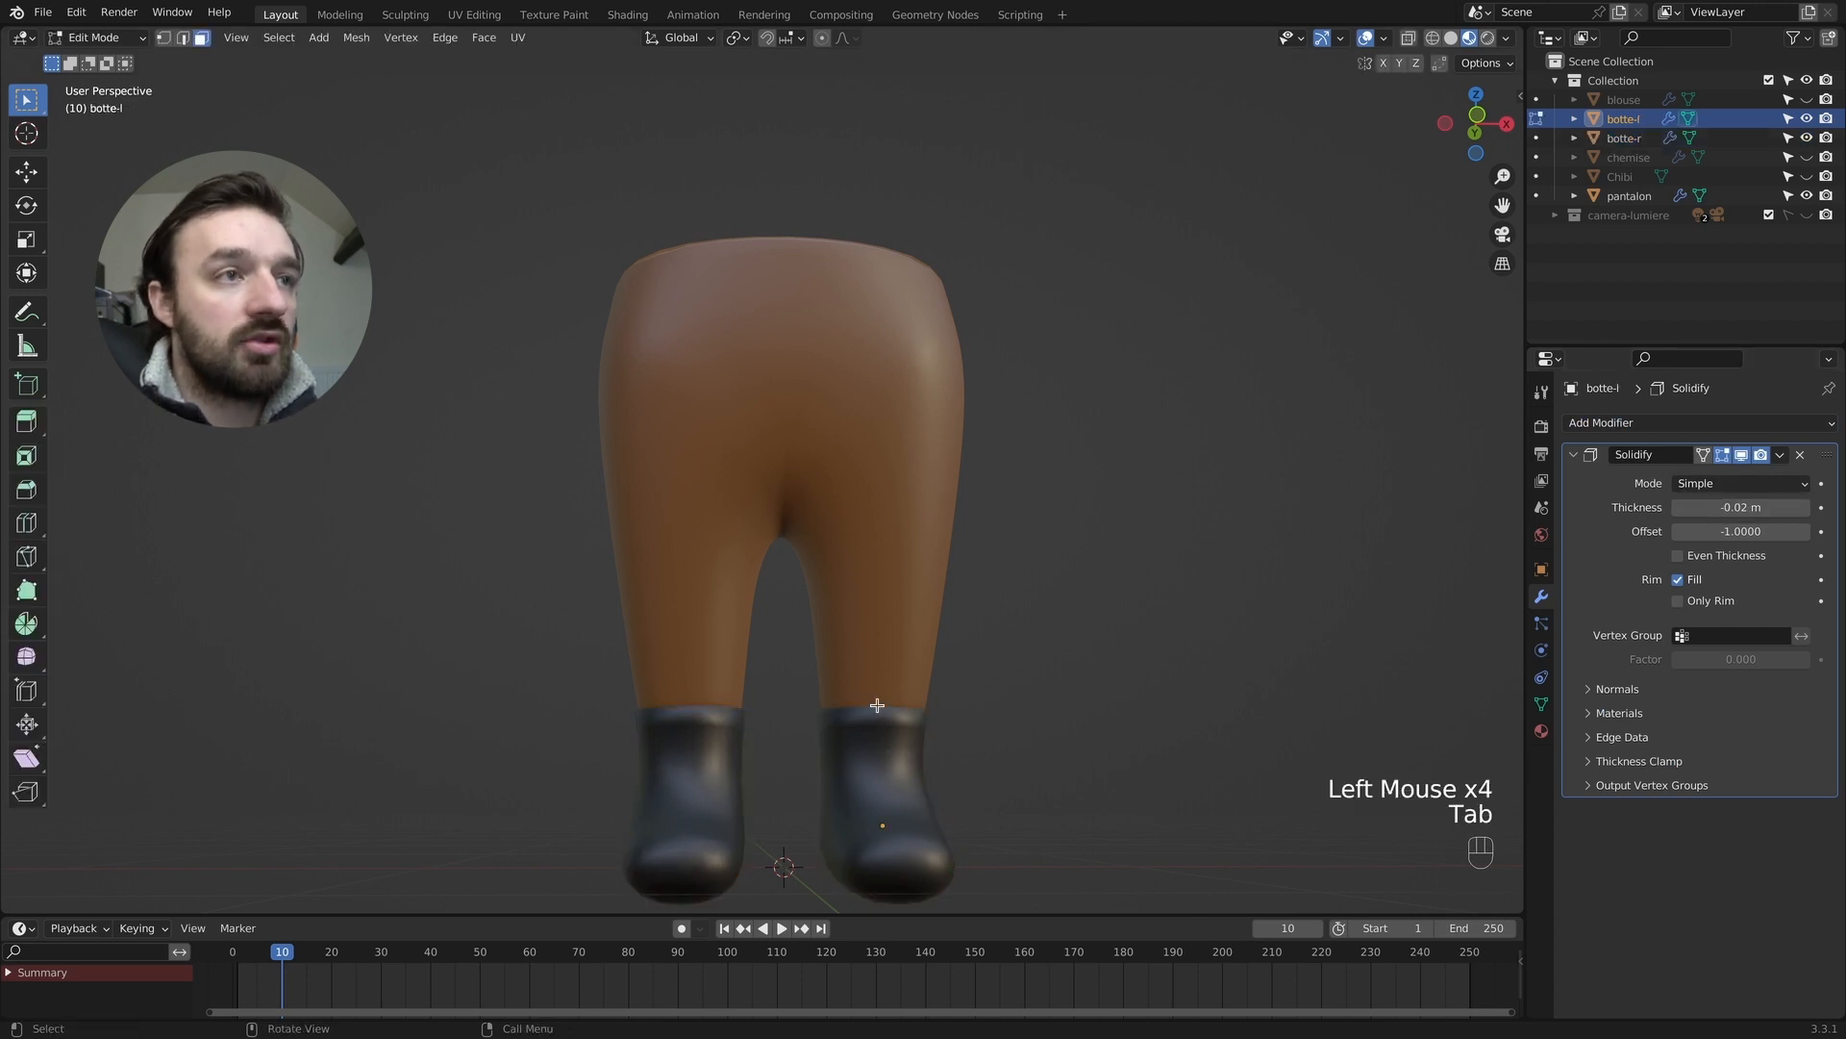
click(880, 707)
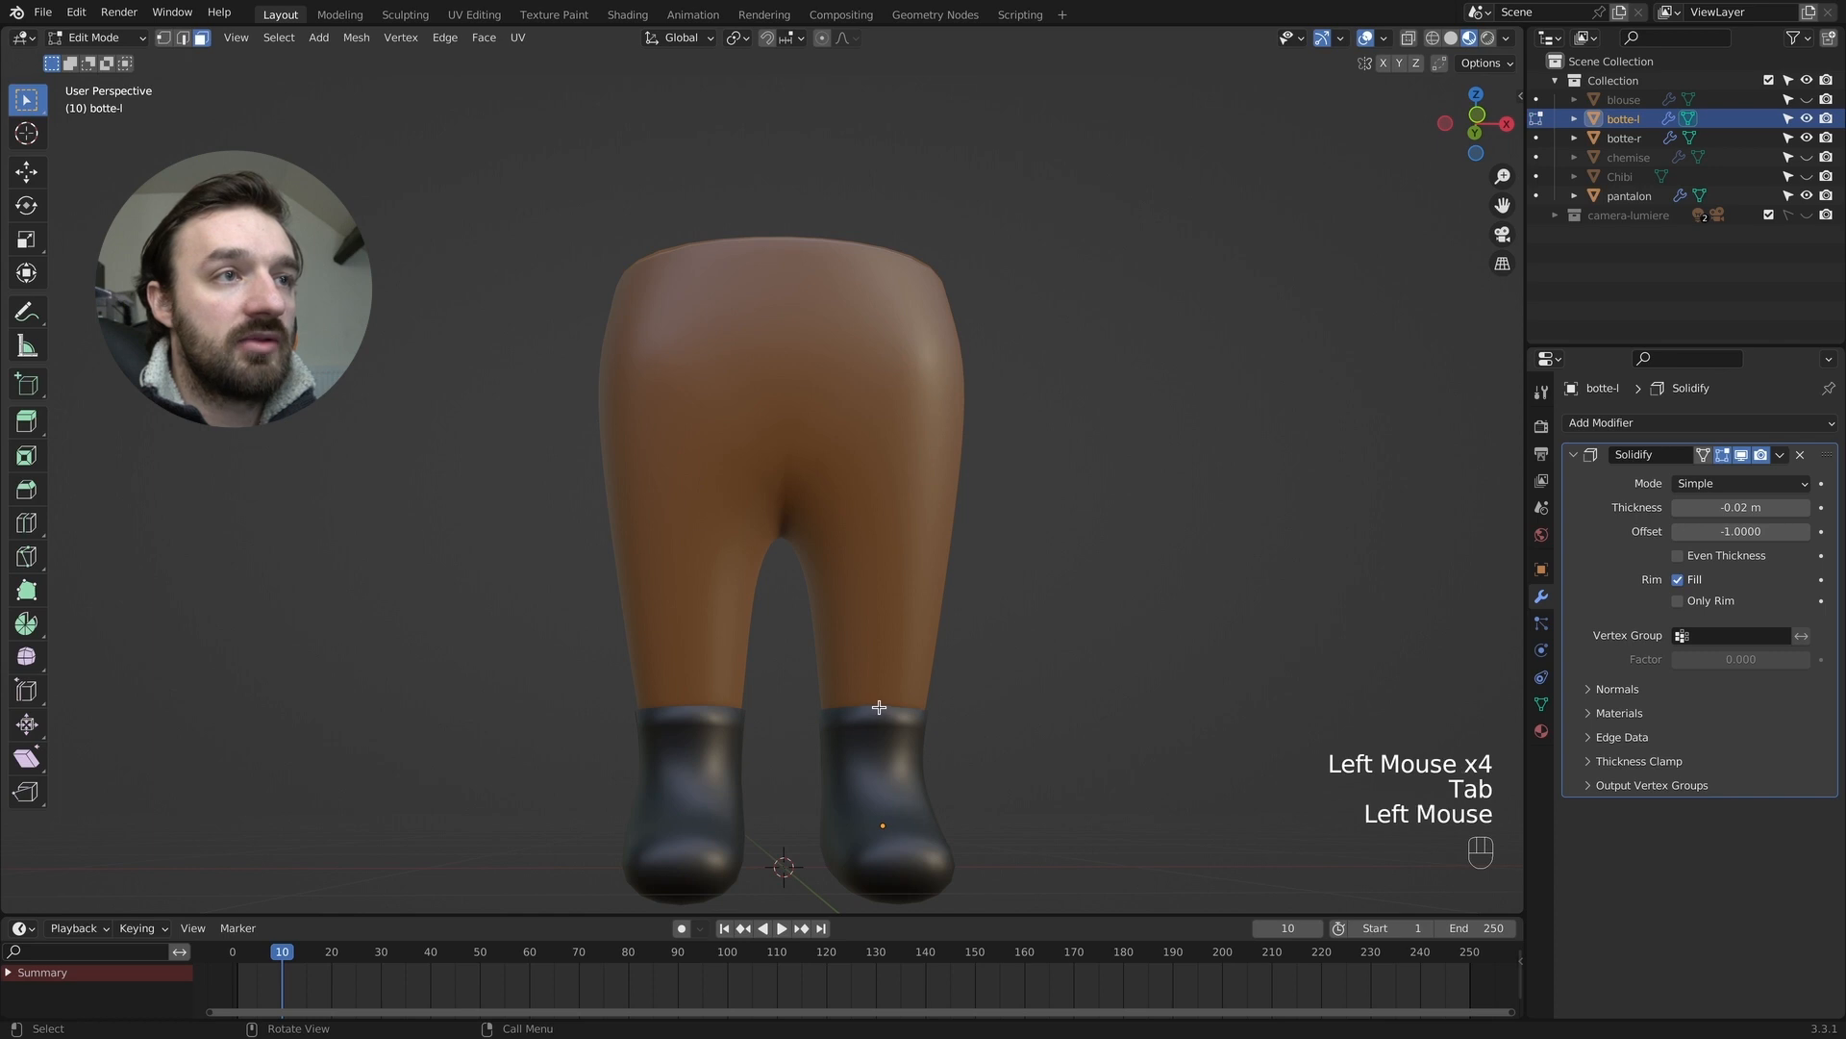
click(1703, 454)
Select the edge loop around the top opening of botte-l, extrude it and start scaling the extrusion.
key(2)
click(857, 708)
alt+shift+click(874, 706)
alt+shift+click(874, 706)
key(e)
key(s)
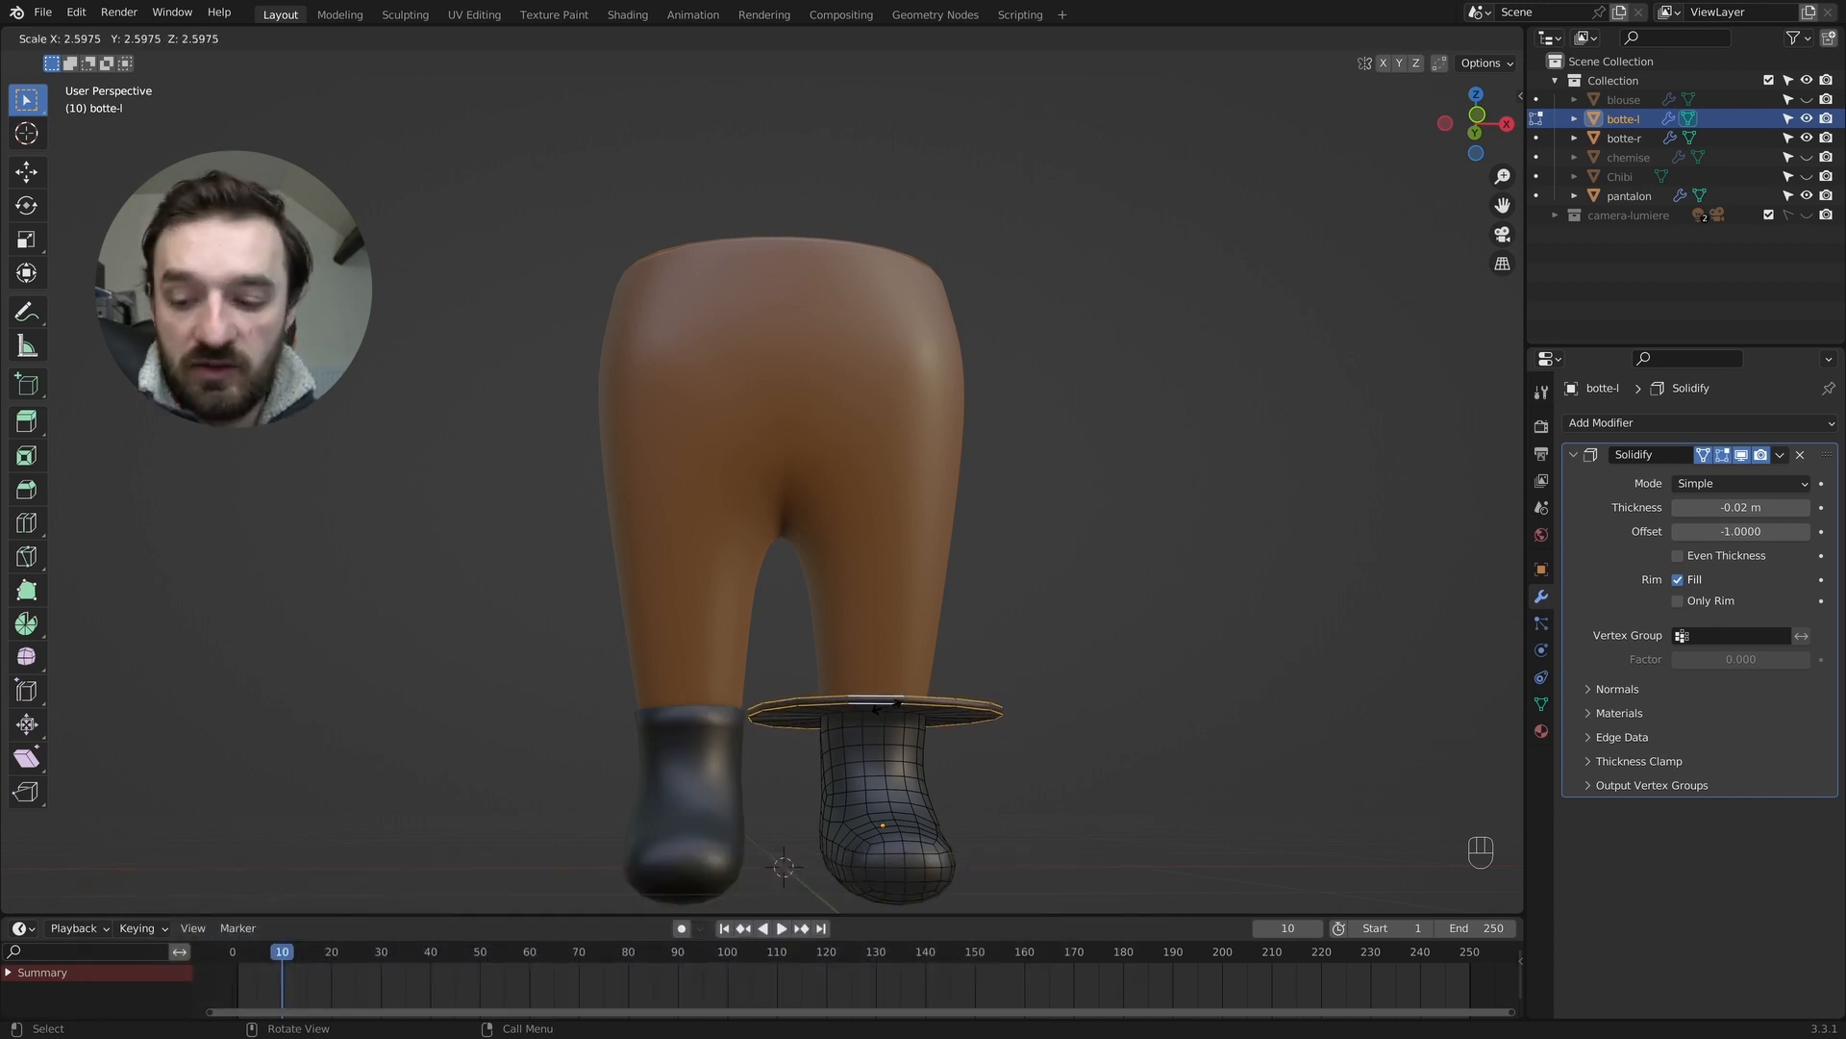
Try scale factors of 0.5, 0.1, 11, 5 and 2 on the extruded top loop of botte-l.
text(0.5)
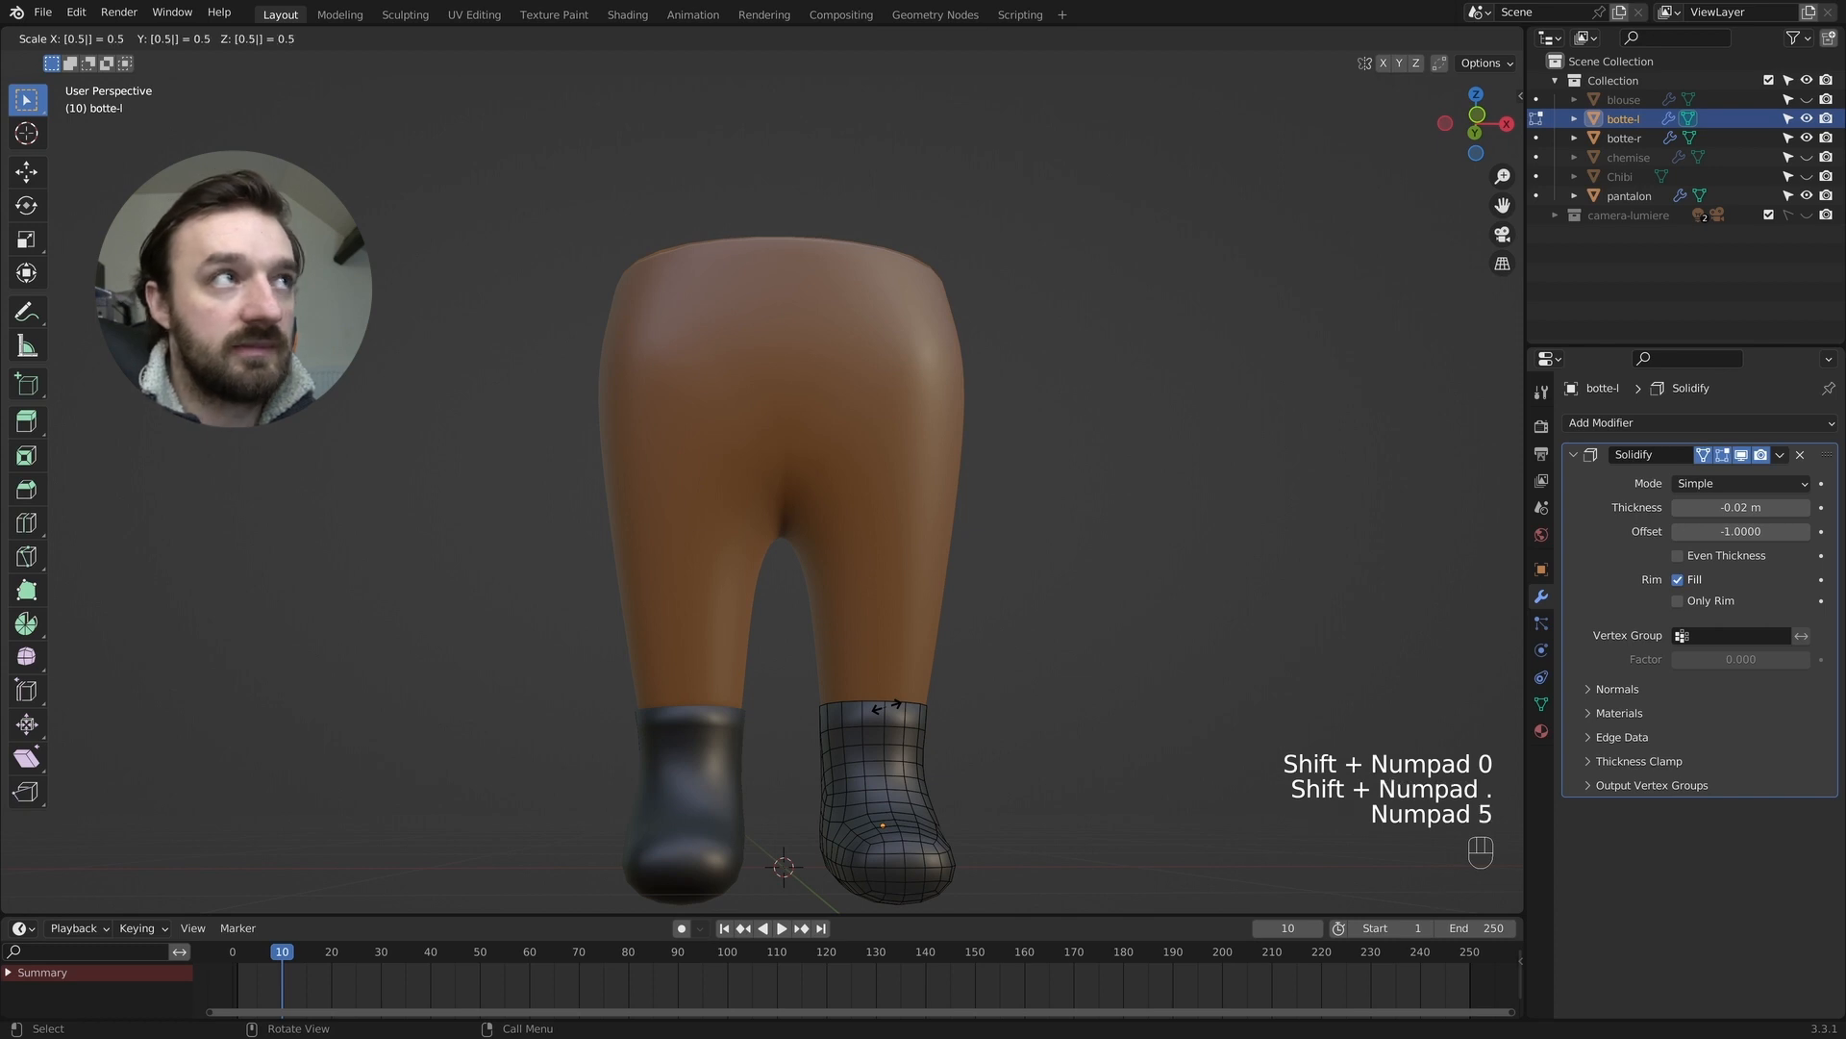
key(BackSpace)
text(1)
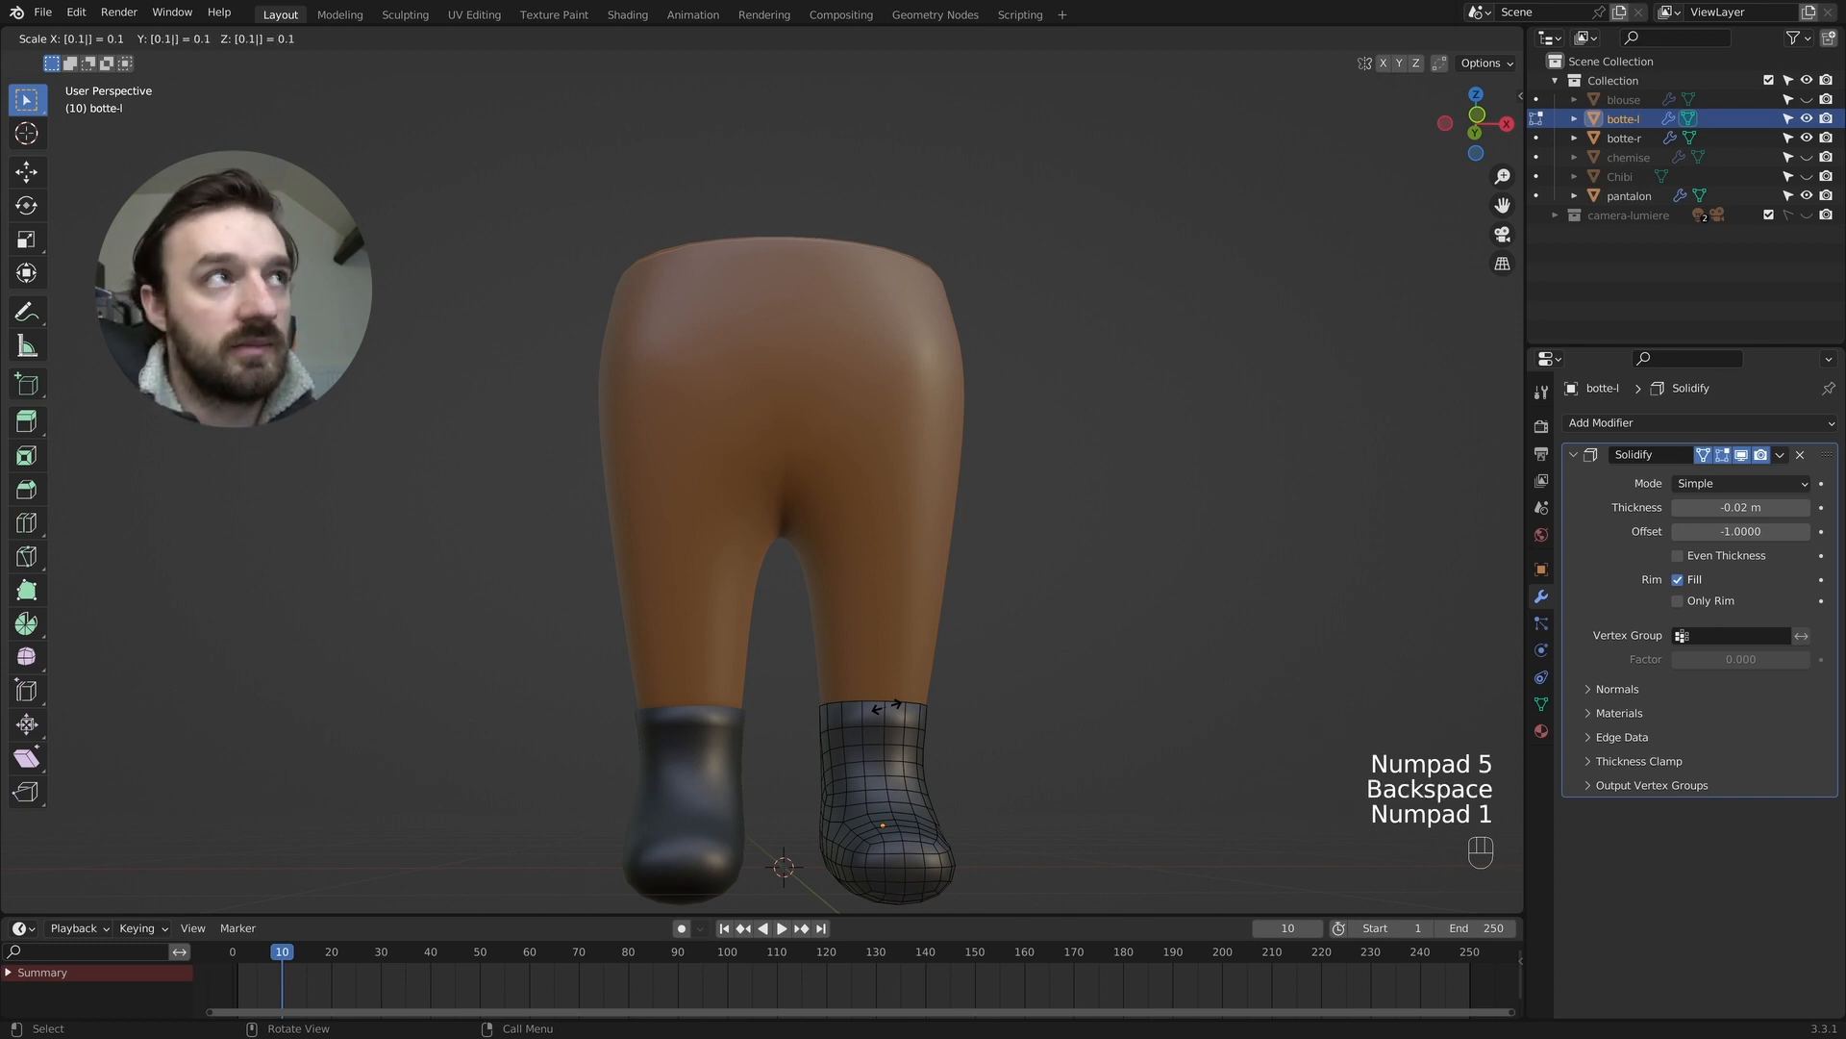
key(BackSpace)
key(BackSpace)
key(BackSpace)
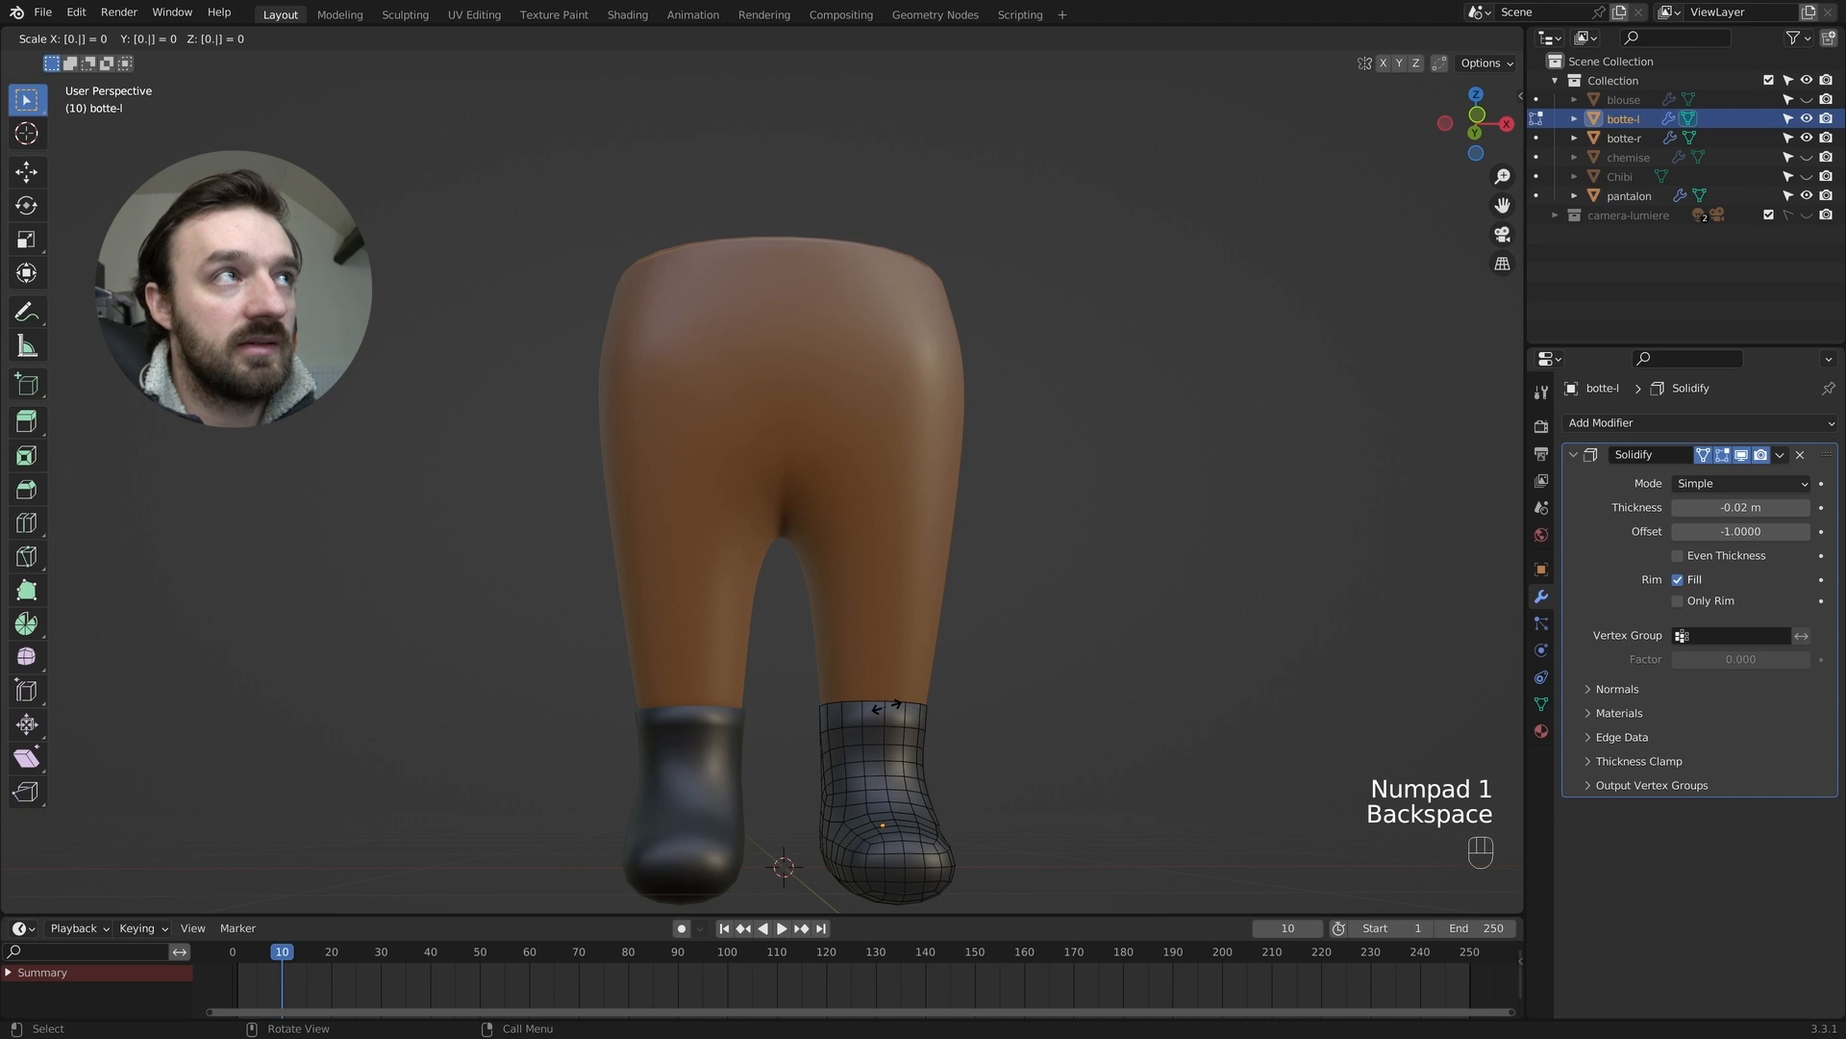
text(11)
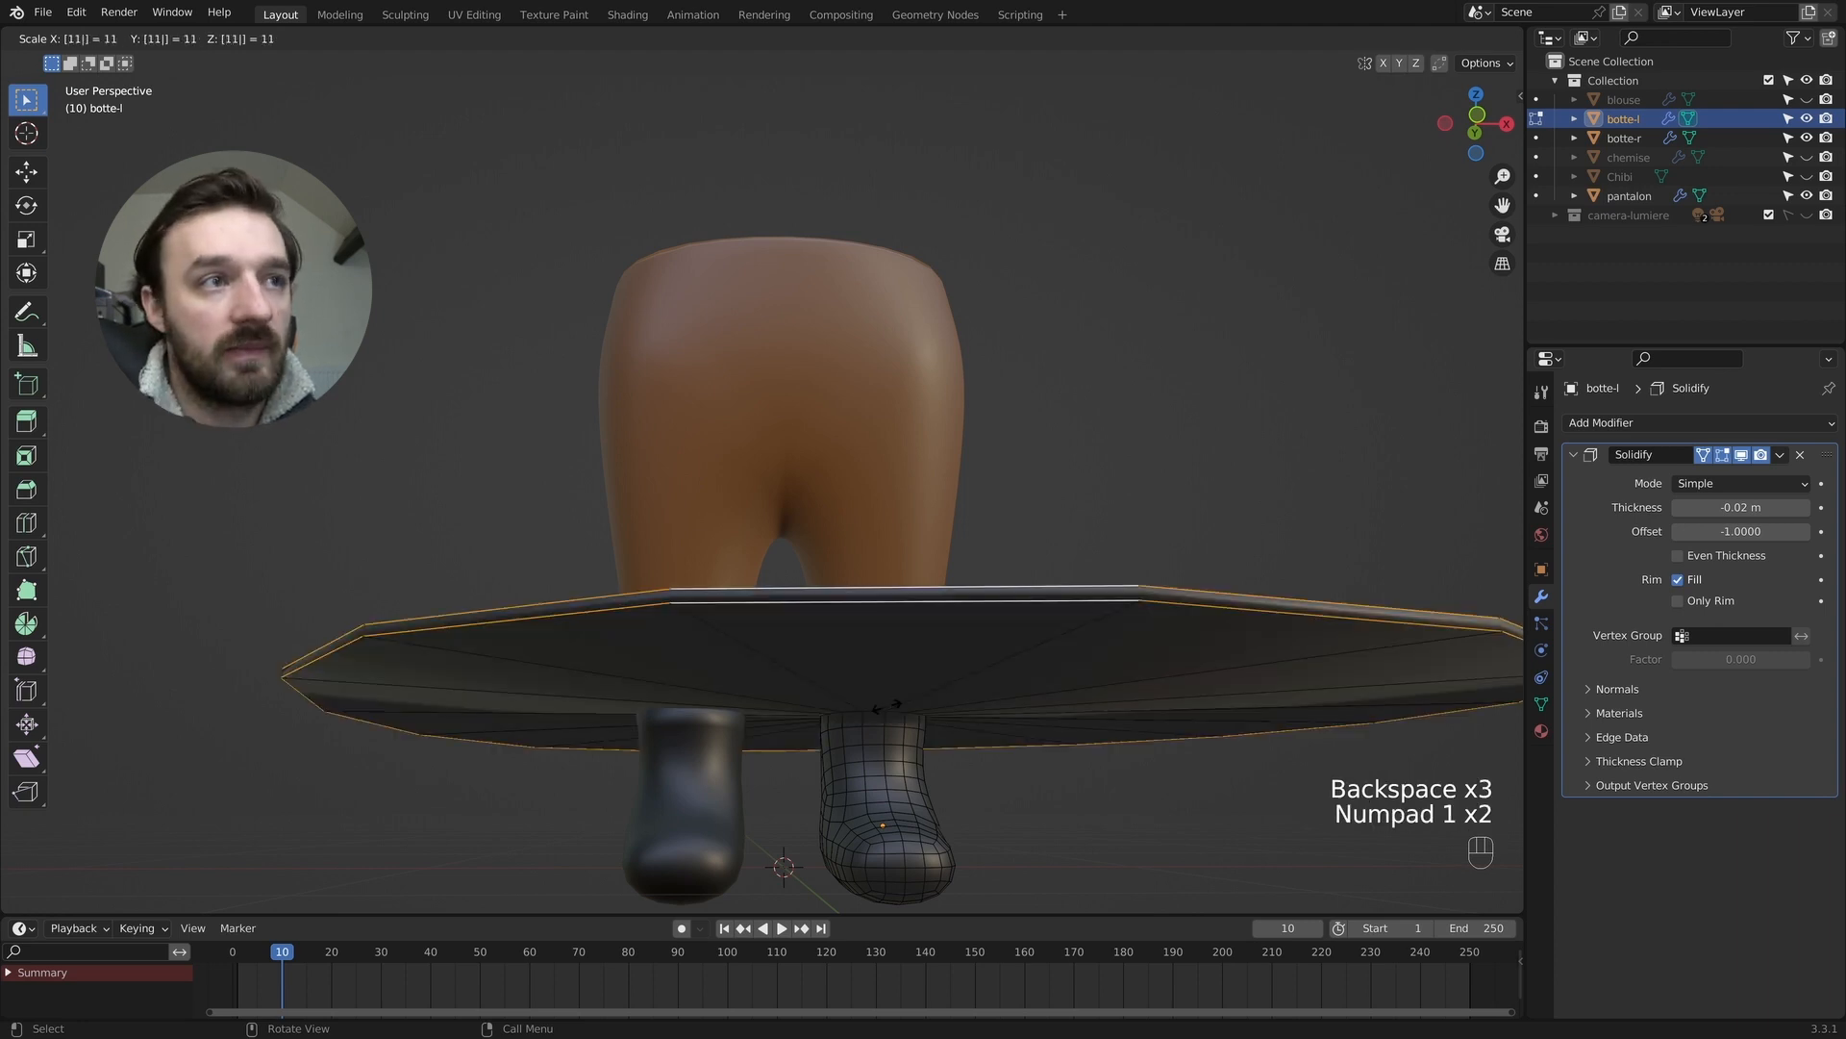
key(BackSpace)
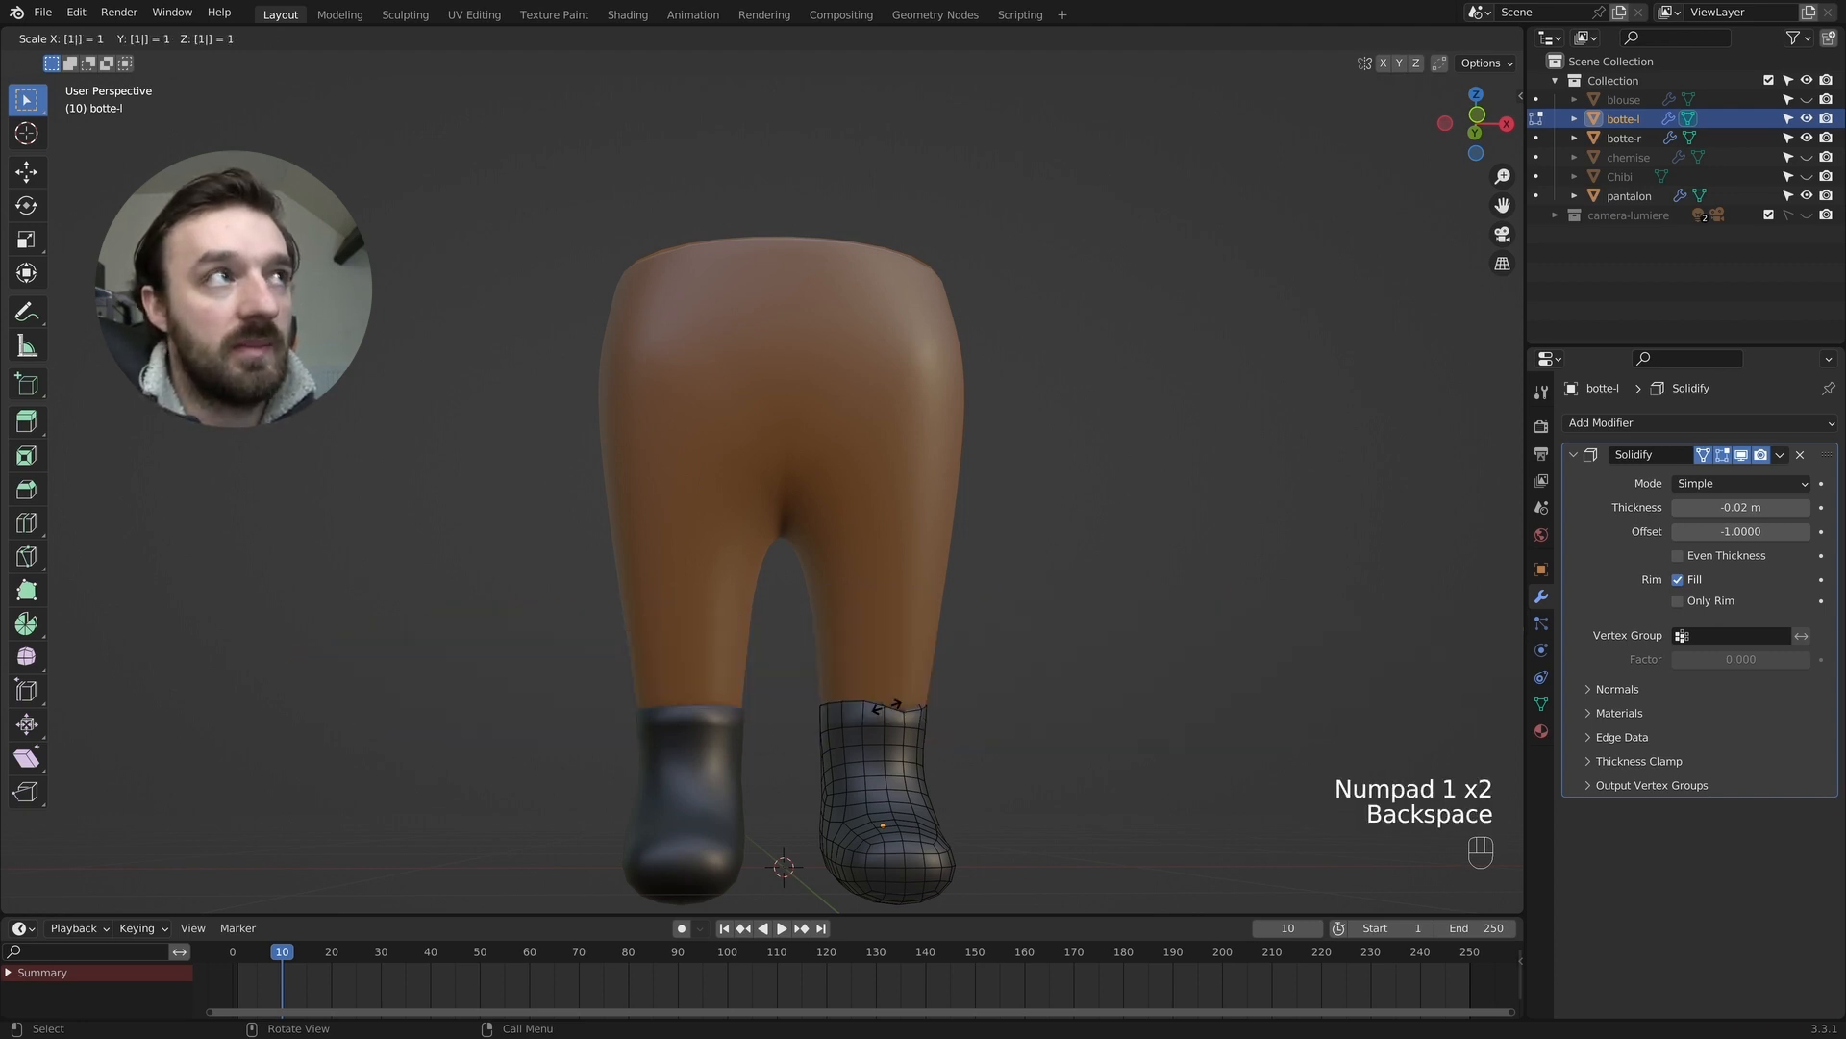
key(BackSpace)
text(5)
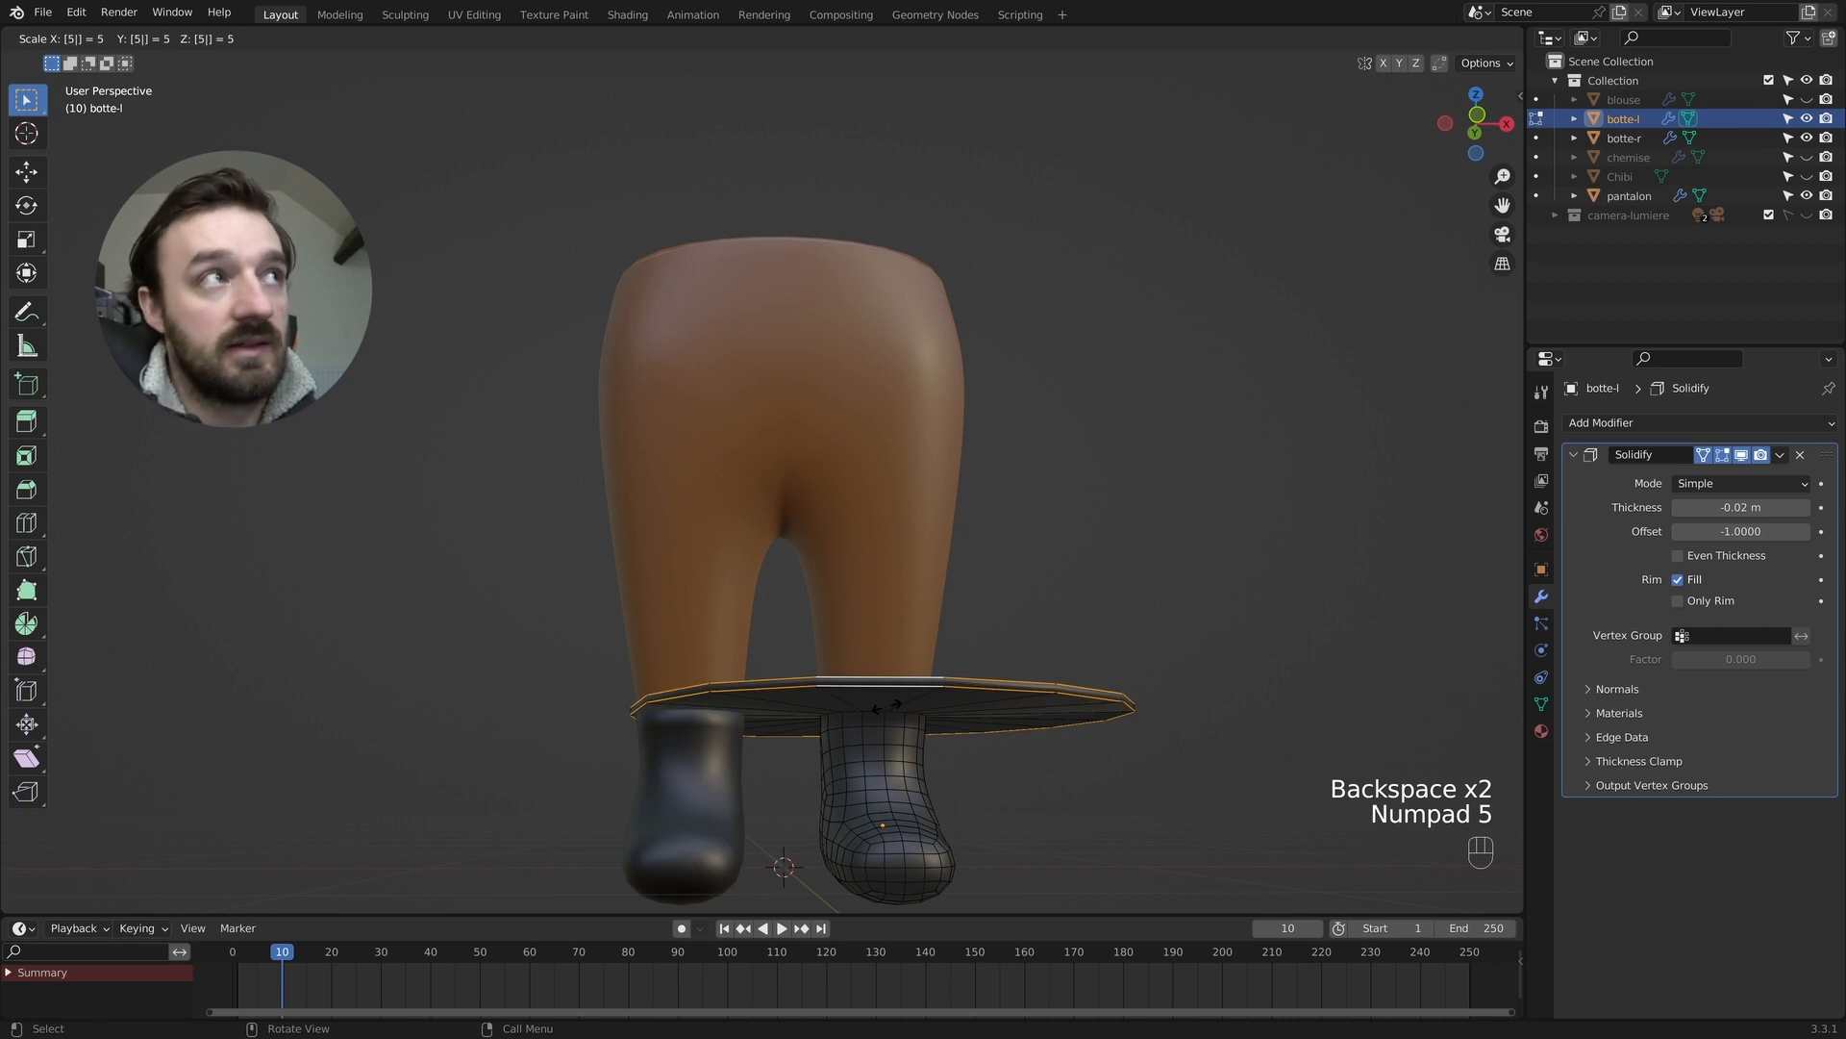
key(BackSpace)
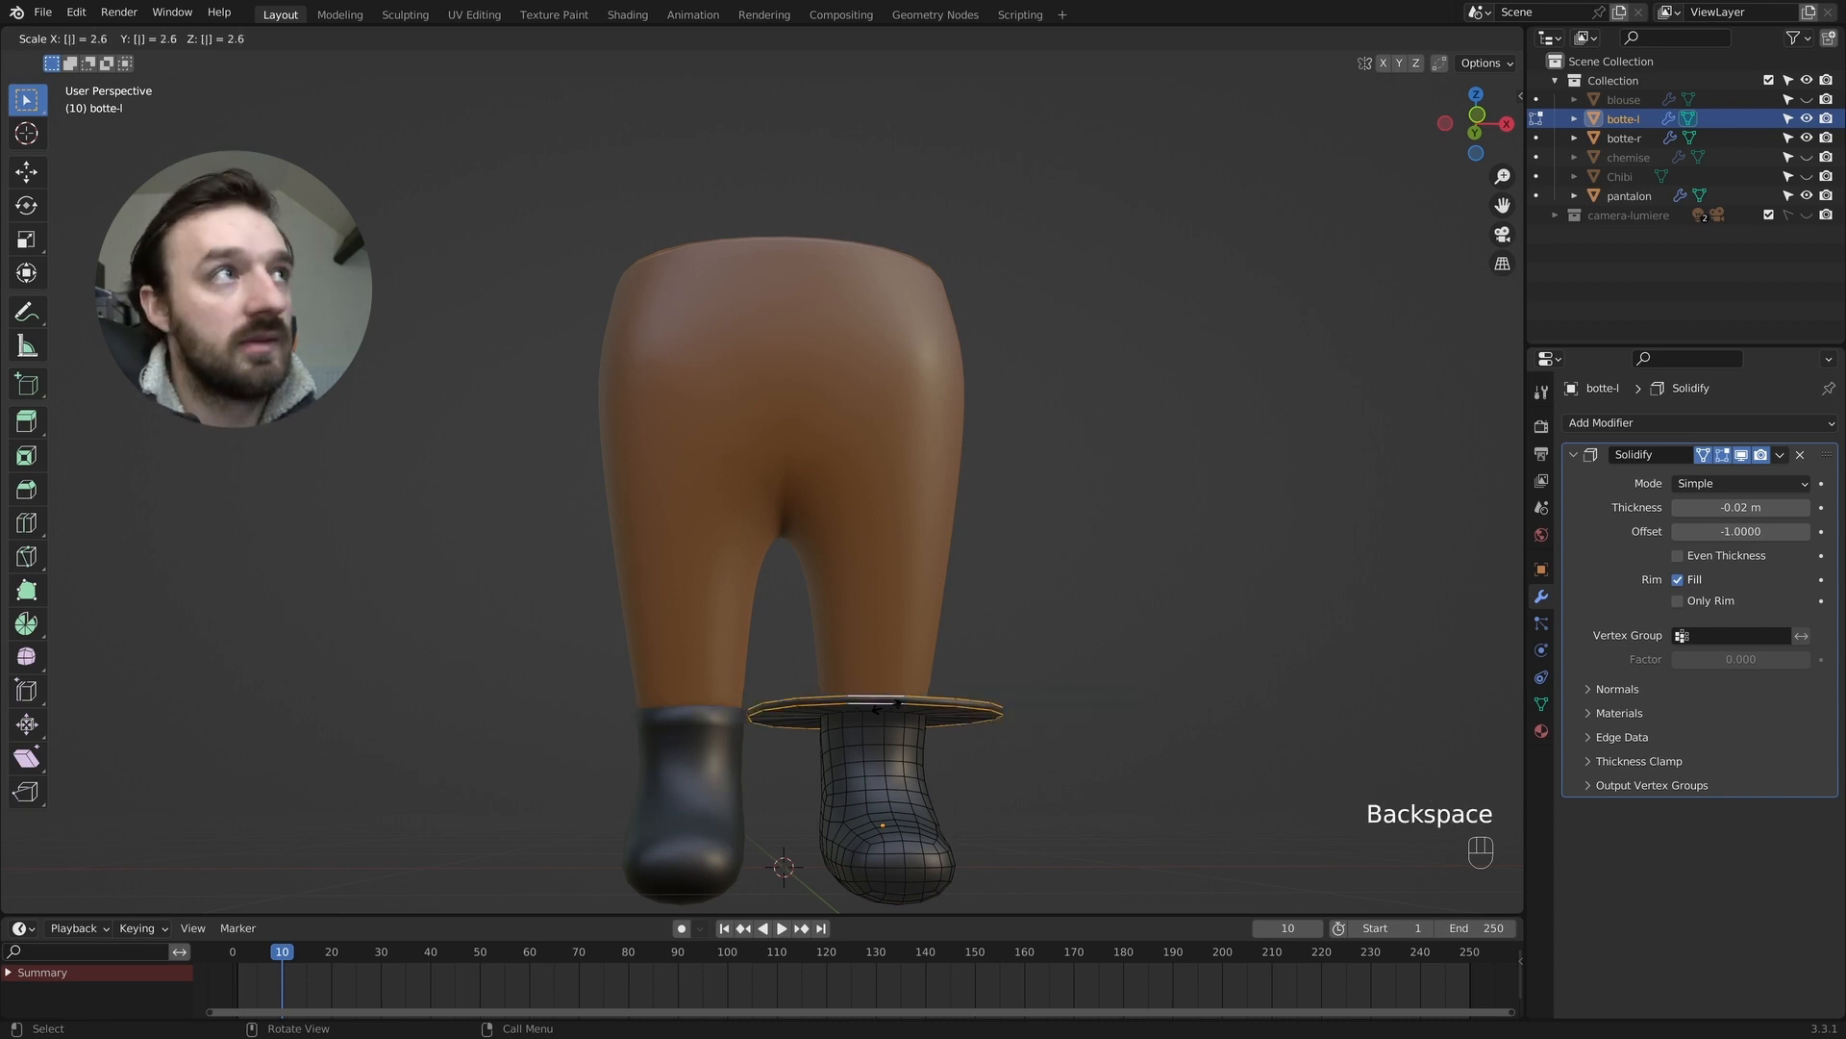
text(2)
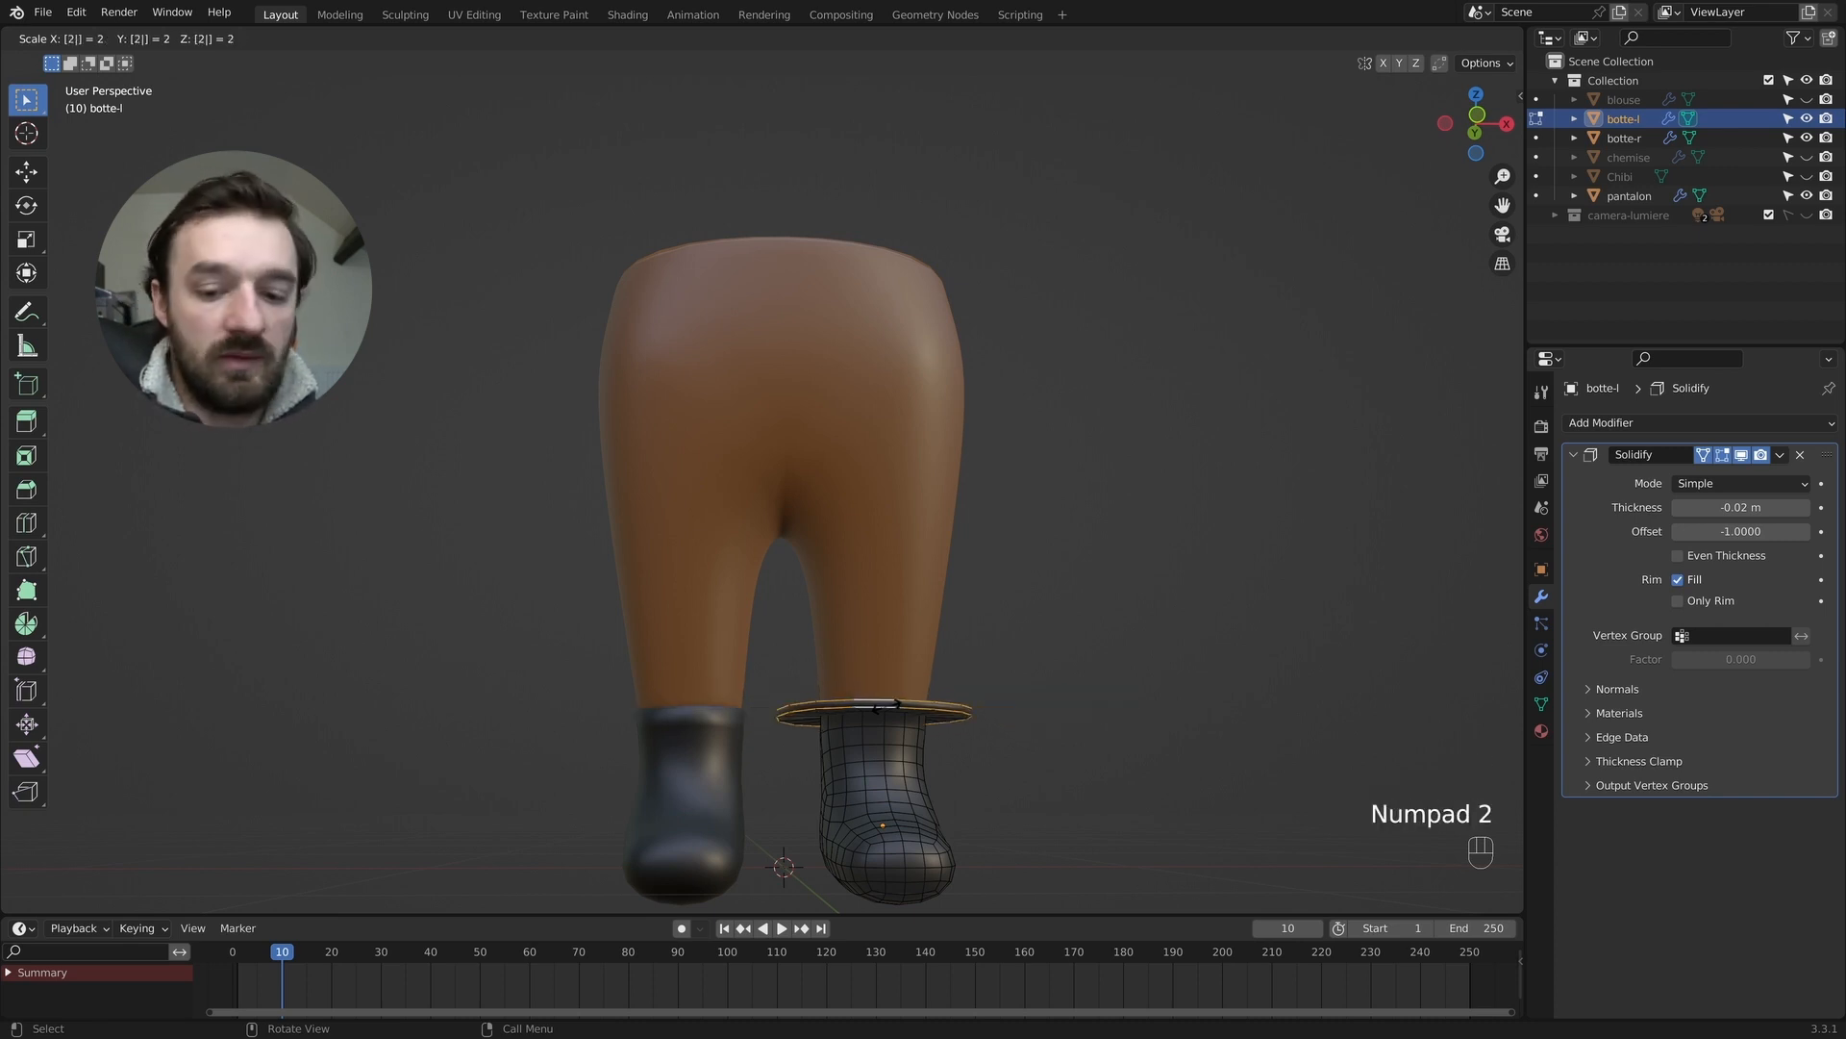
key(BackSpace)
Scale the extruded top loop of botte-l by 1.5 to form a flat outward rim.
text(1.5)
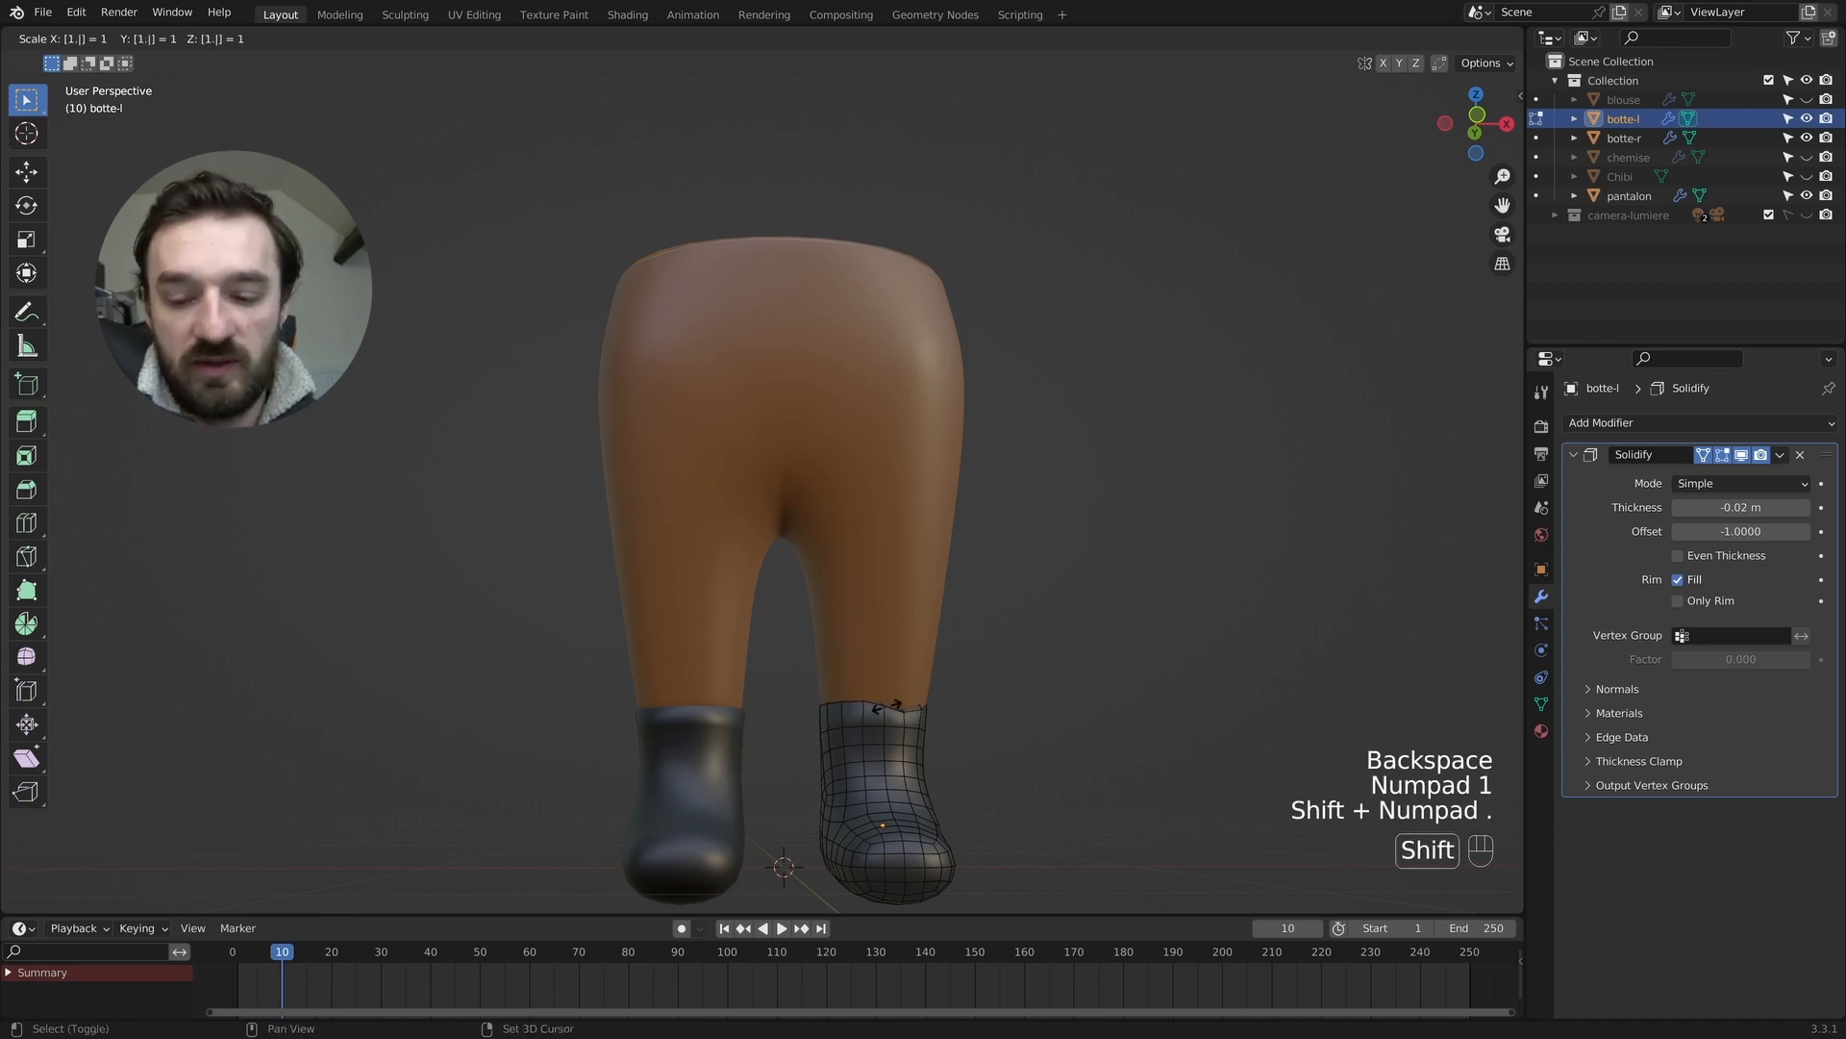
key(Return)
middle_drag(885, 707, 850, 707)
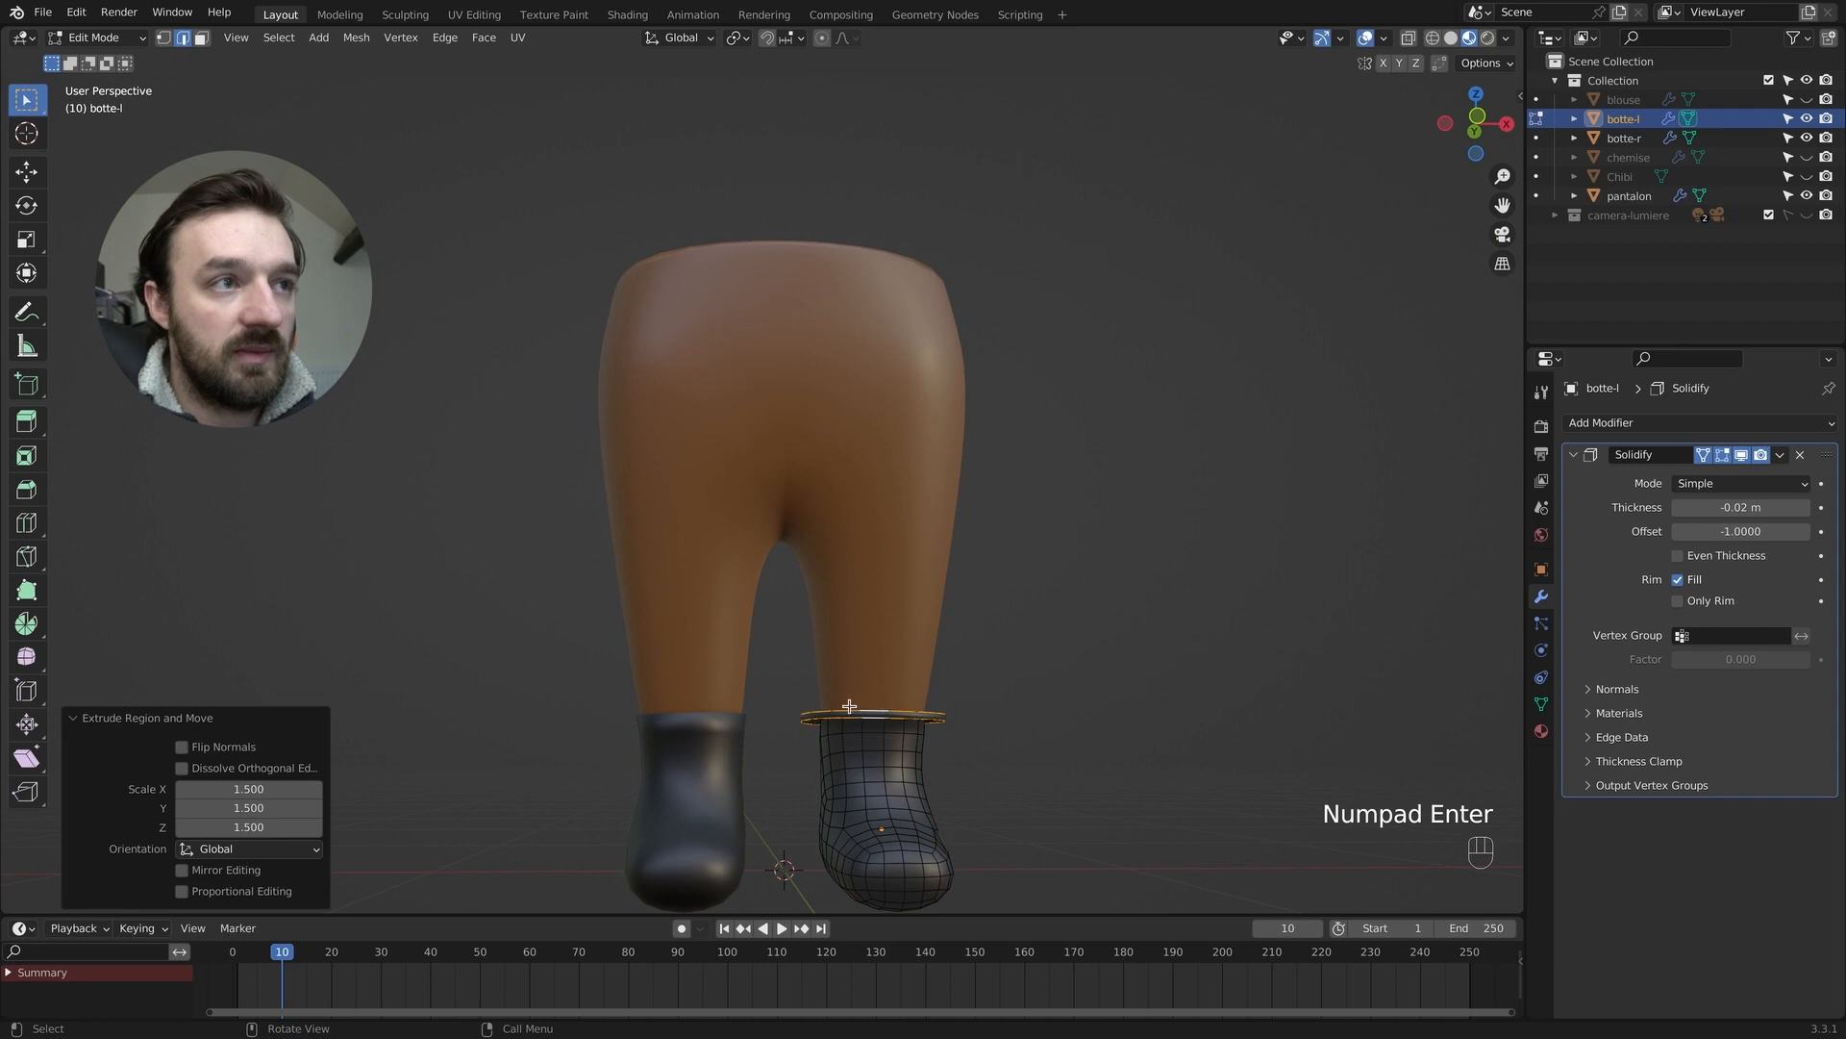
Leave botte-l, display the Solidify modifier of botte-r on the edit cage and enter Edit Mode on botte-r.
key(Tab)
click(708, 736)
click(1704, 456)
key(Tab)
Extrude the edge loop around the top opening of botte-r and scale it by 1.5 into an outward rim.
key(2)
click(697, 713)
alt+shift+double_click(697, 714)
text(es)
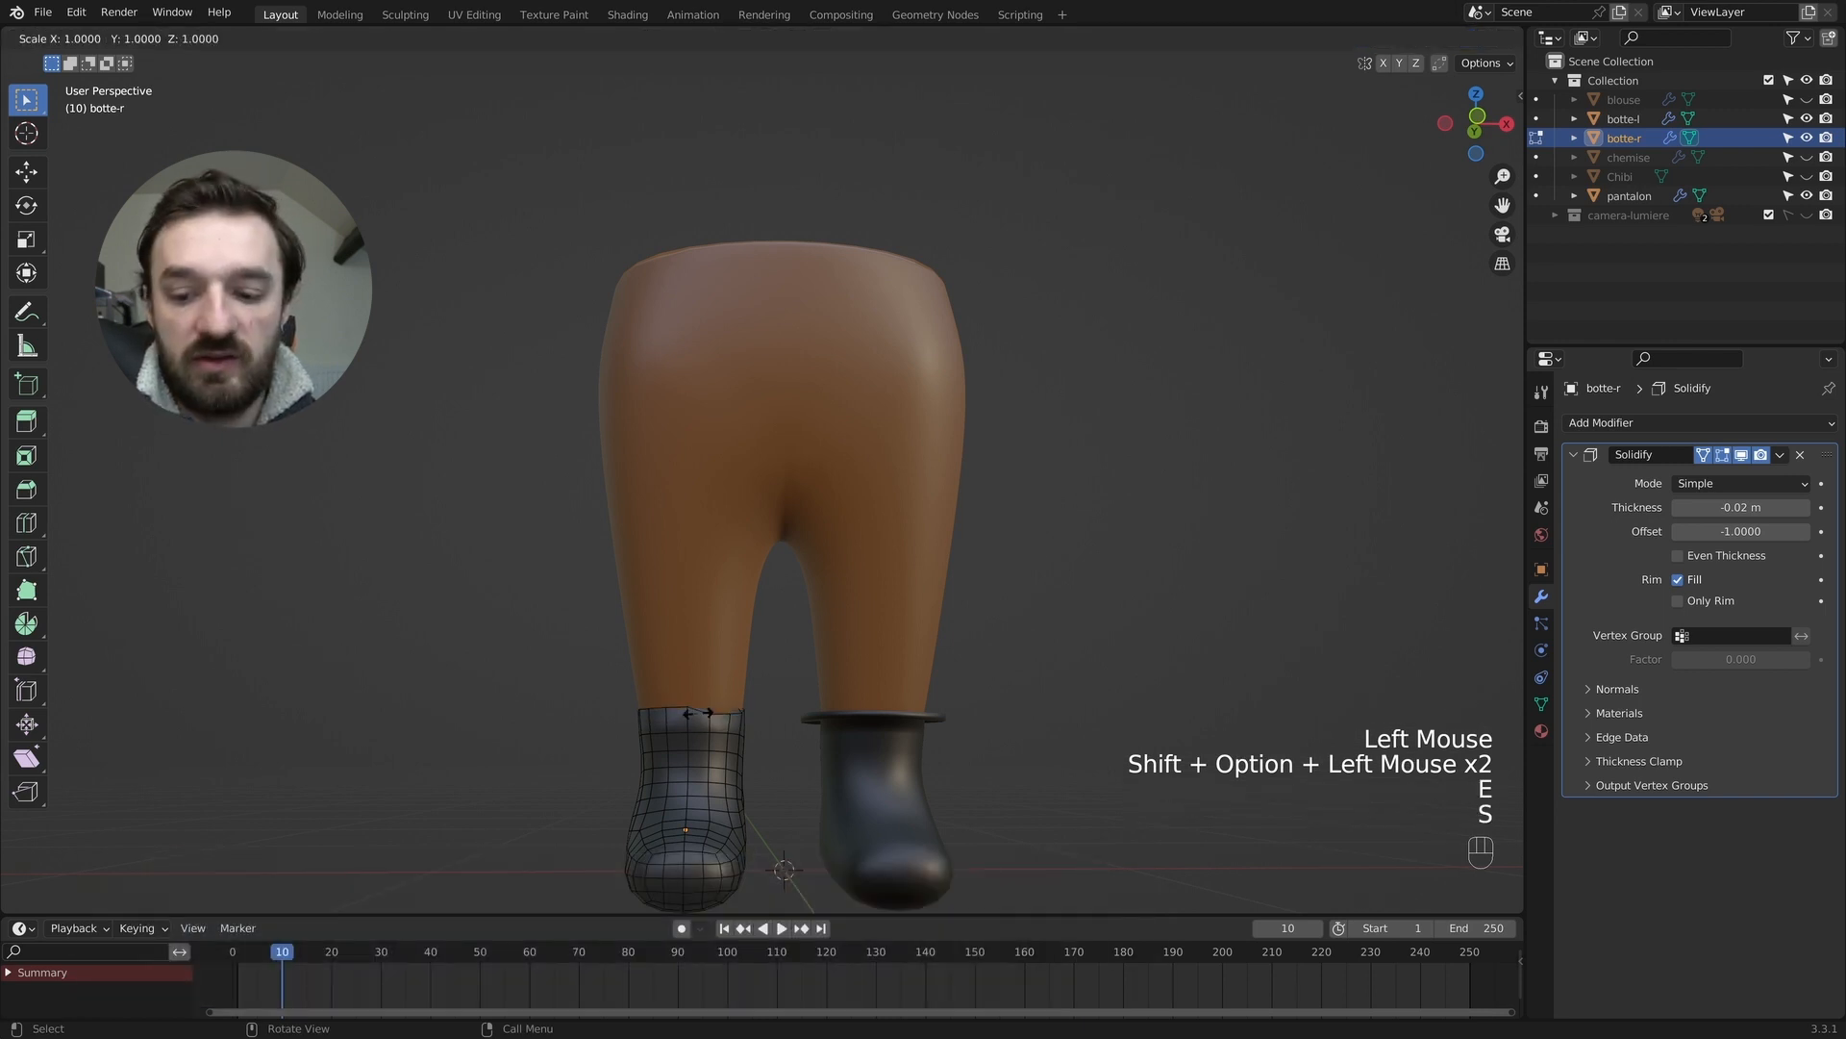
text(1.5)
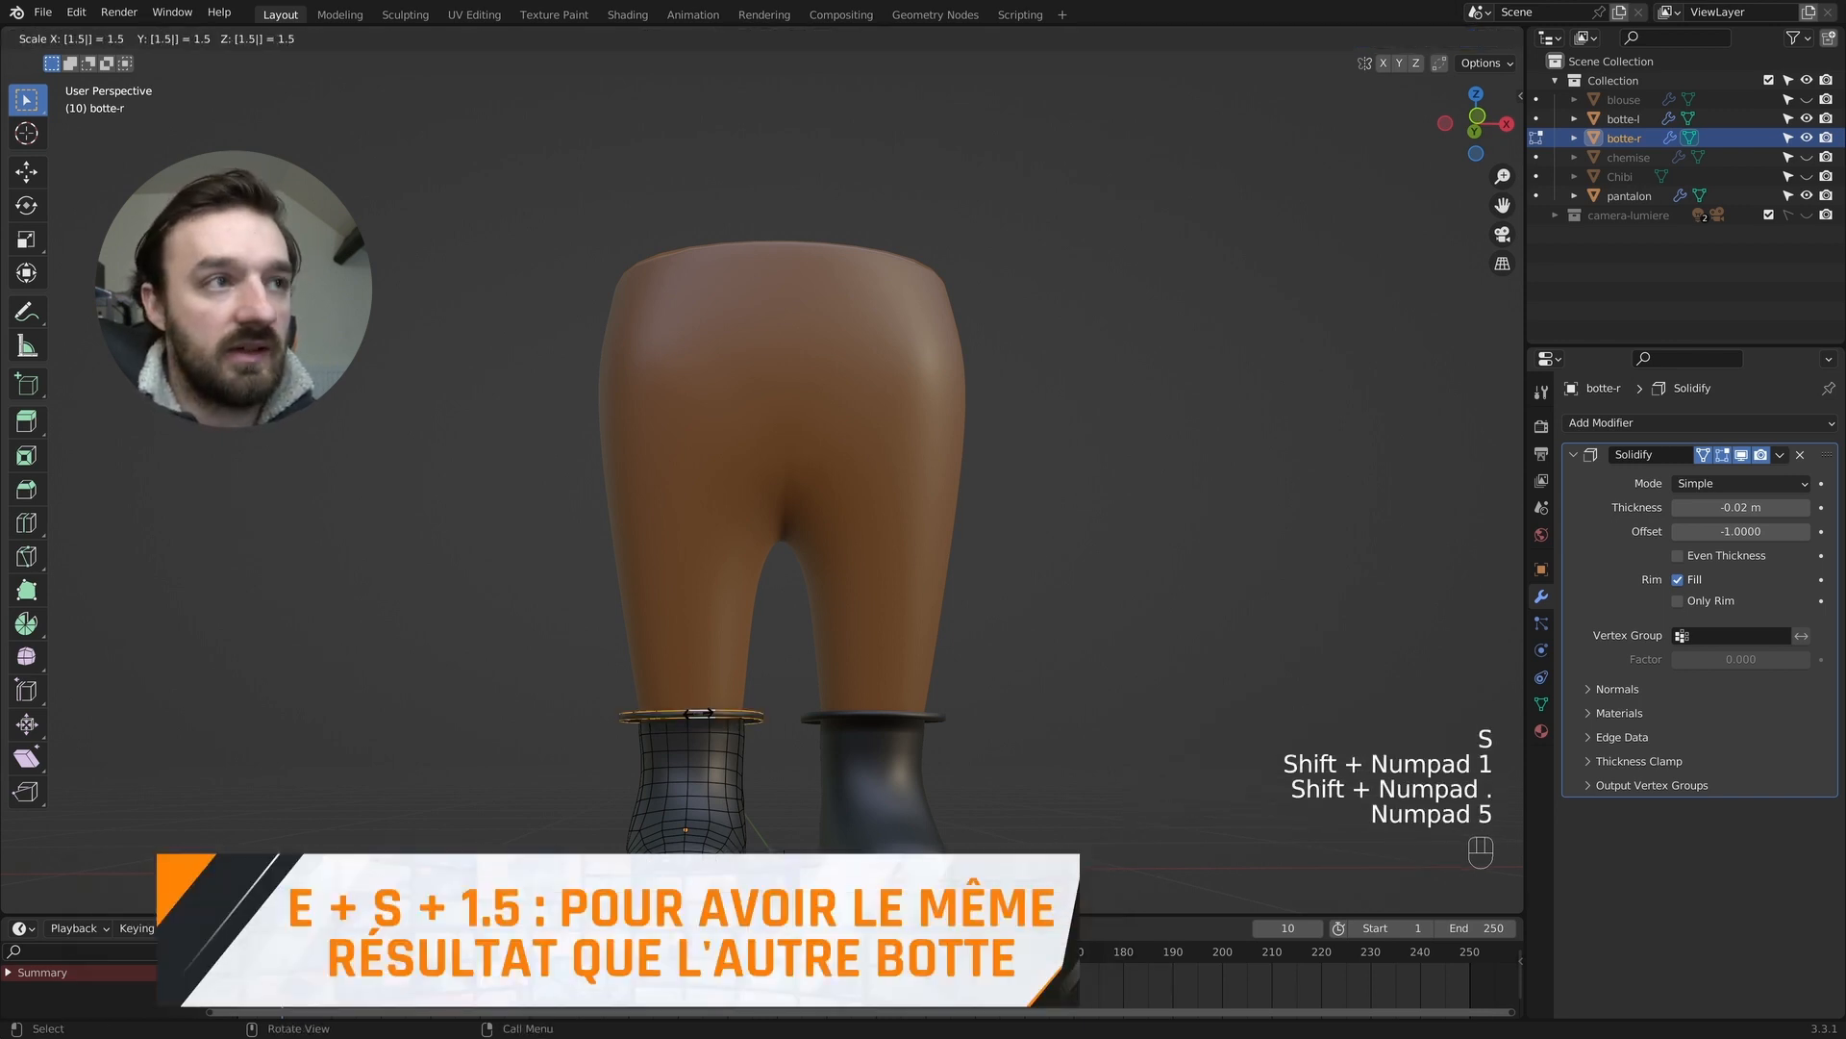
key(KP_Enter)
Extrude the outer rim loop of botte-r by -0.2 m along the global Z axis to form a cuff.
middle_drag(698, 713, 905, 682)
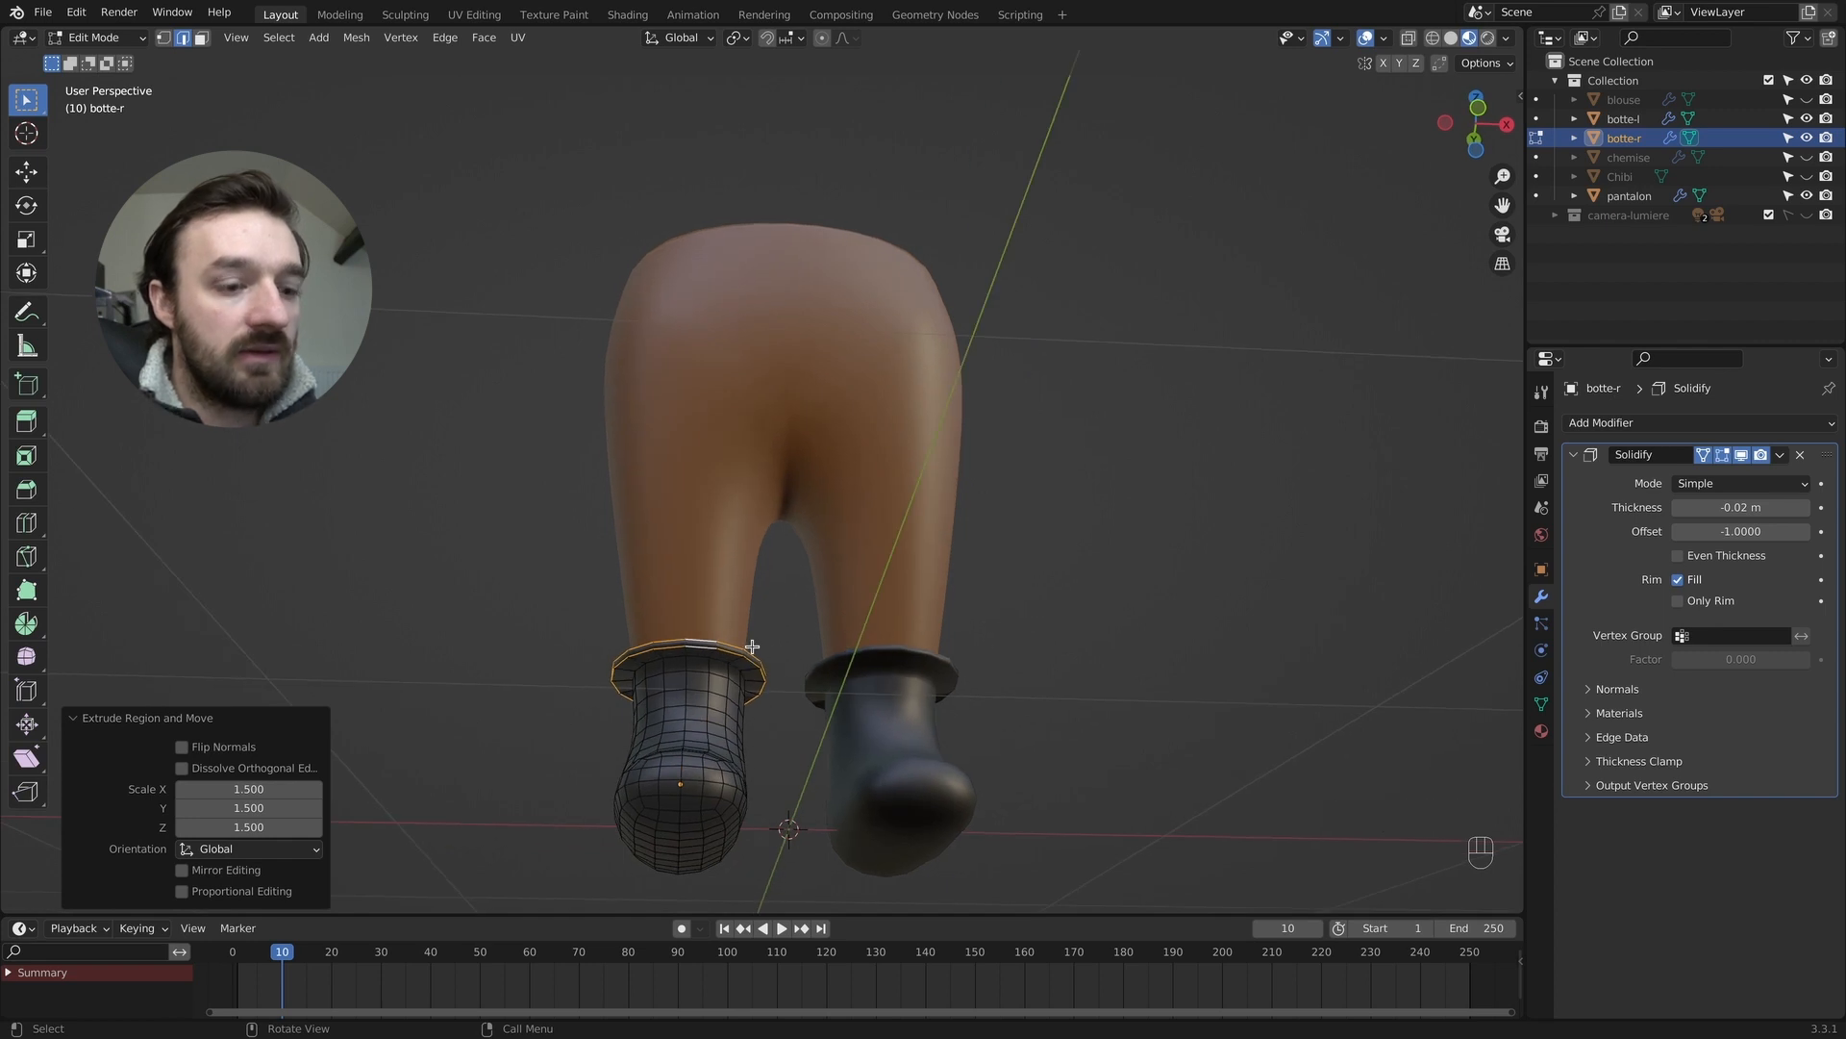
middle_drag(747, 671, 752, 647)
key(e)
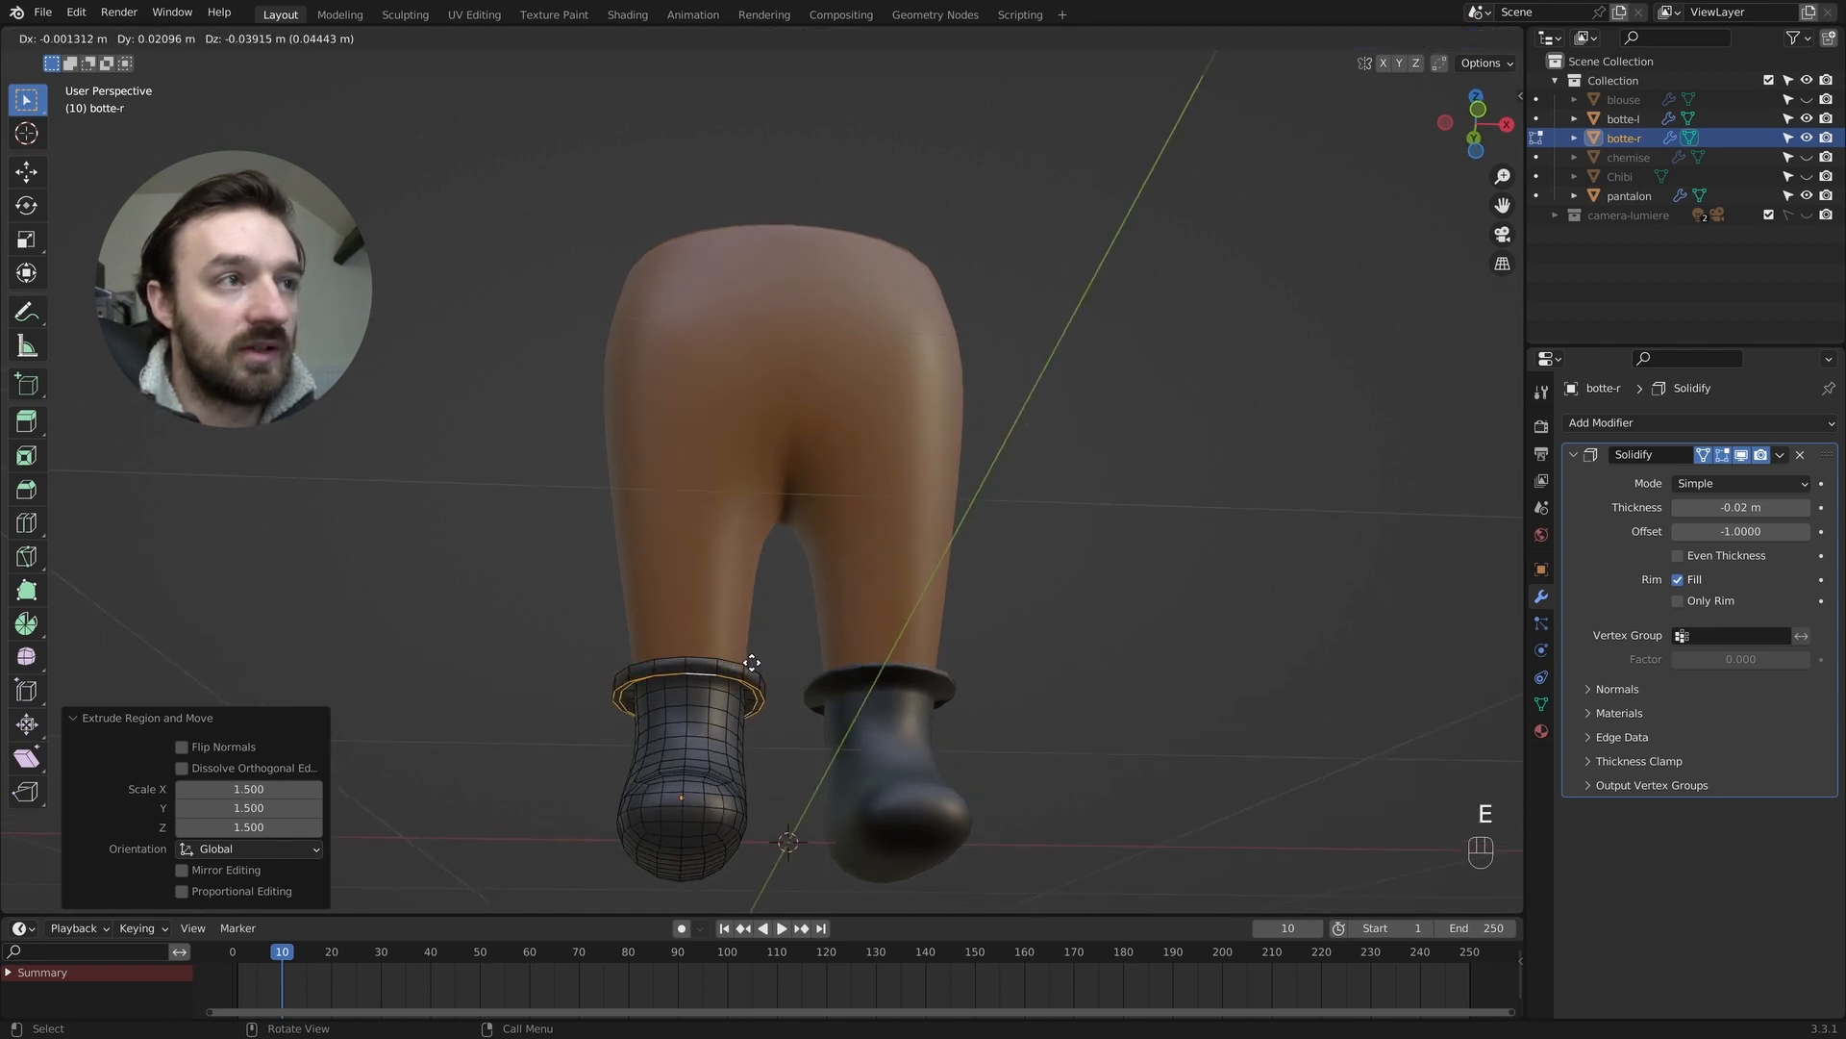
key(z)
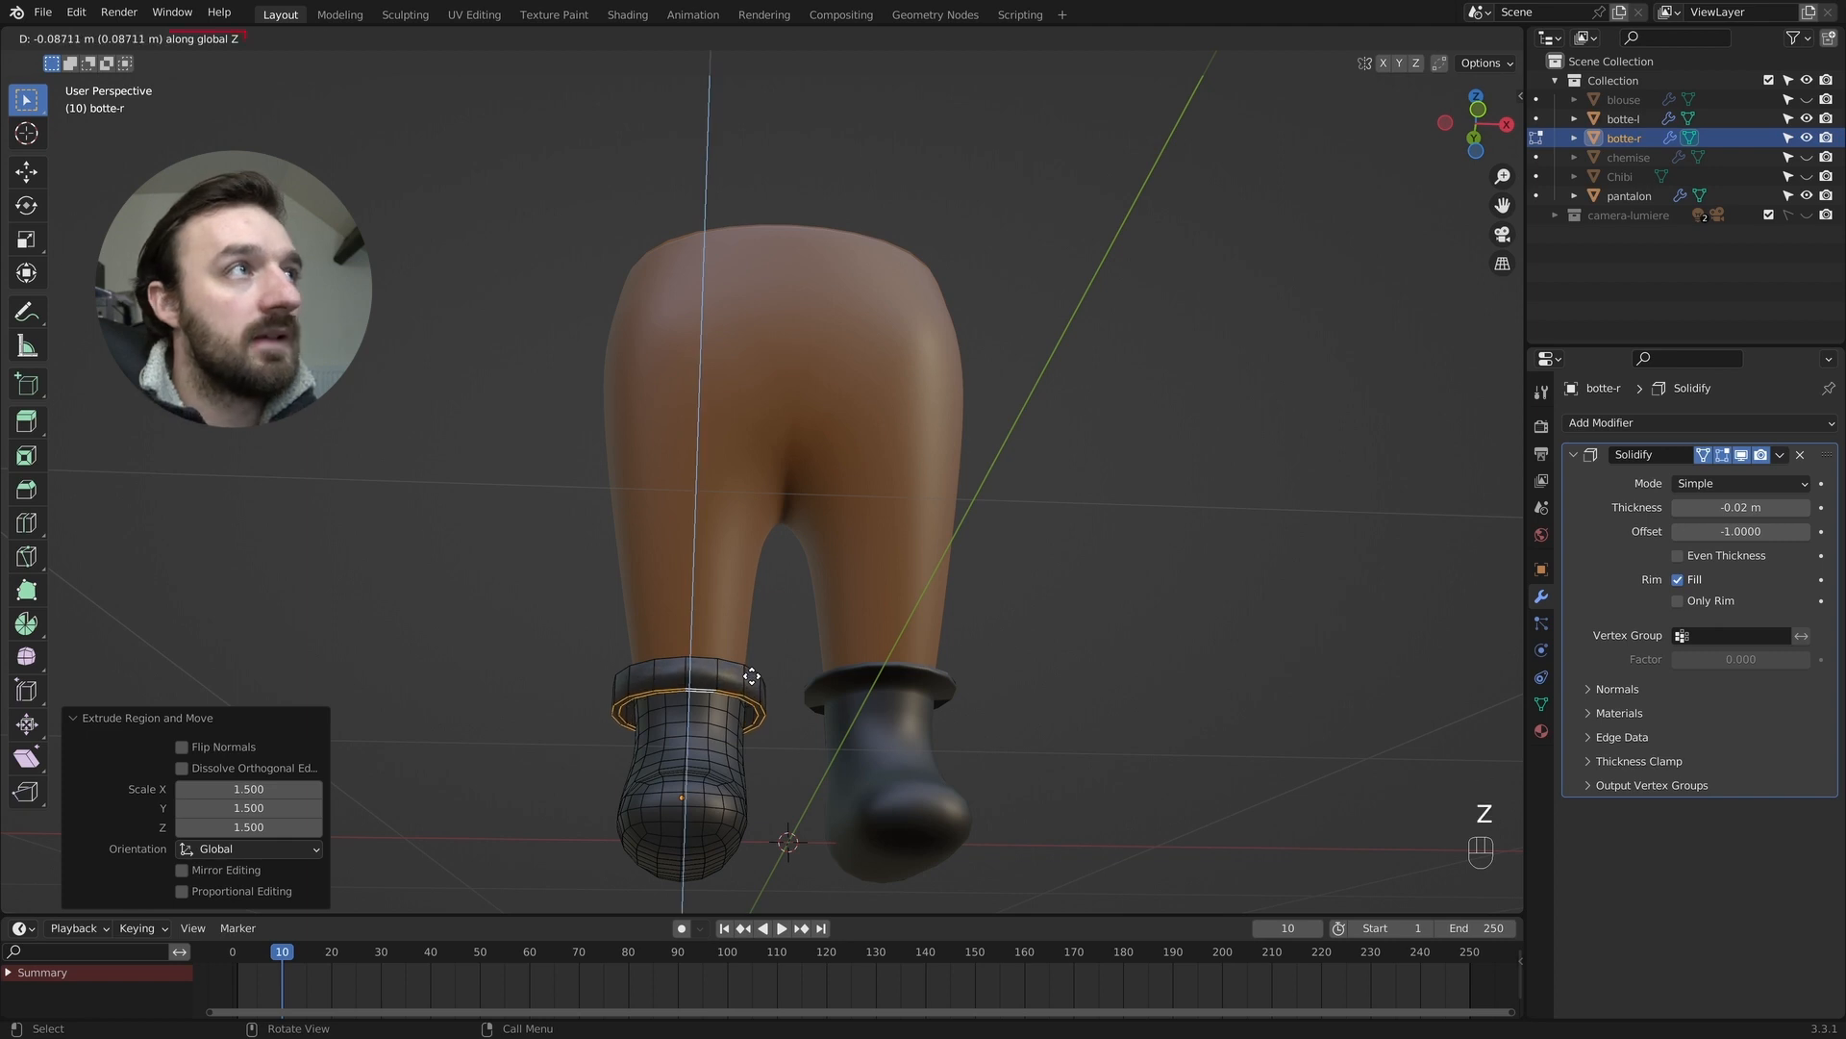
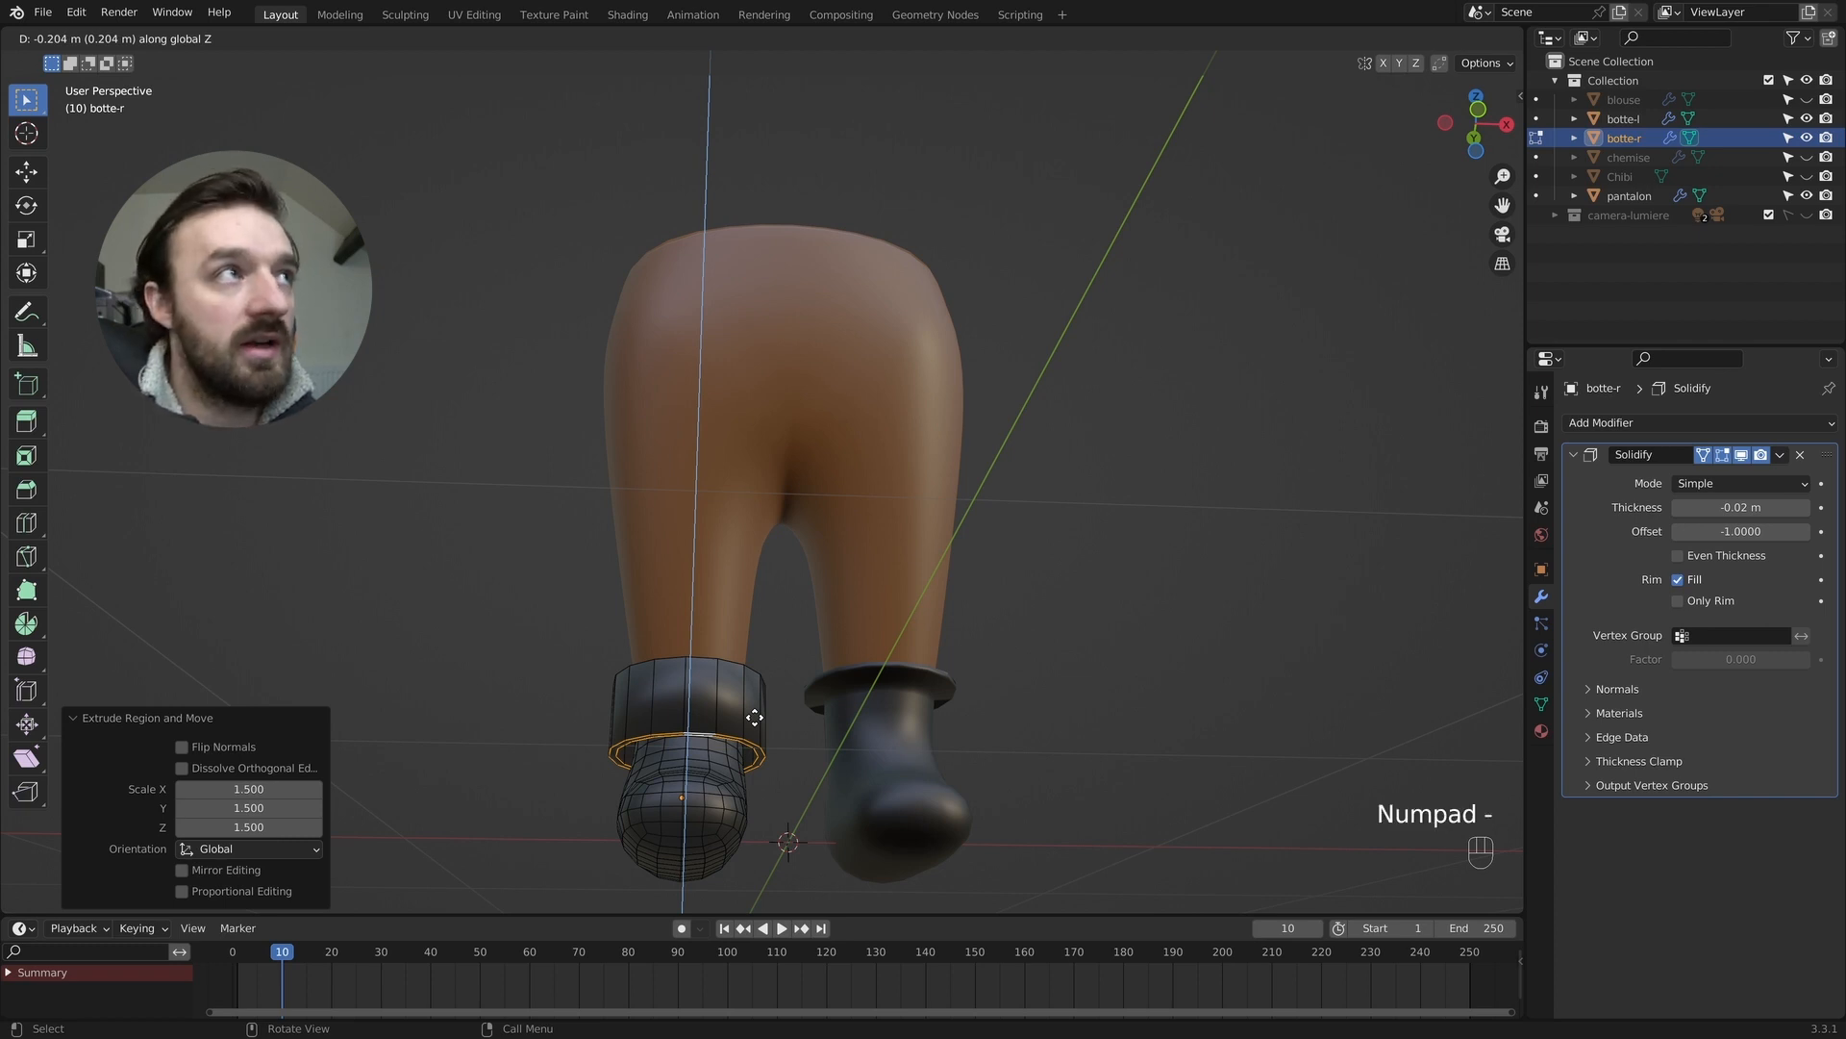
key(KP_0)
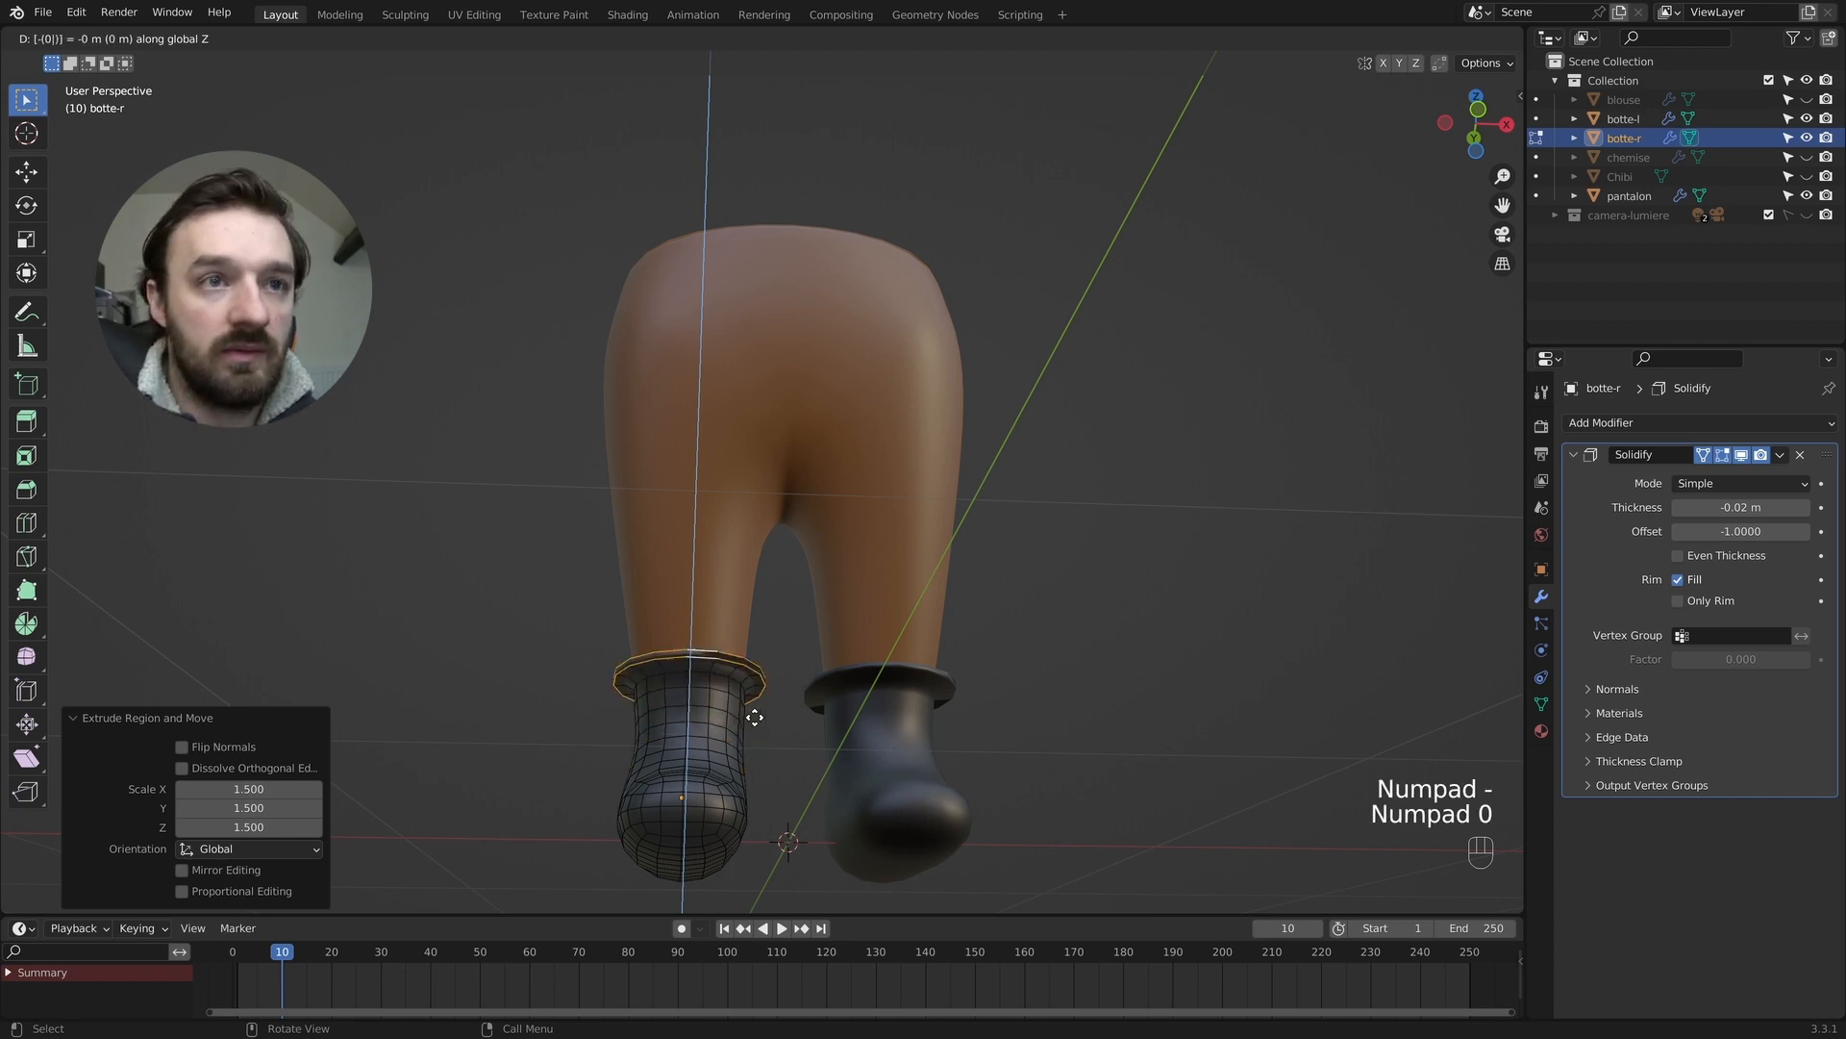
key(shift+KP_Decimal)
key(shift+KP_2)
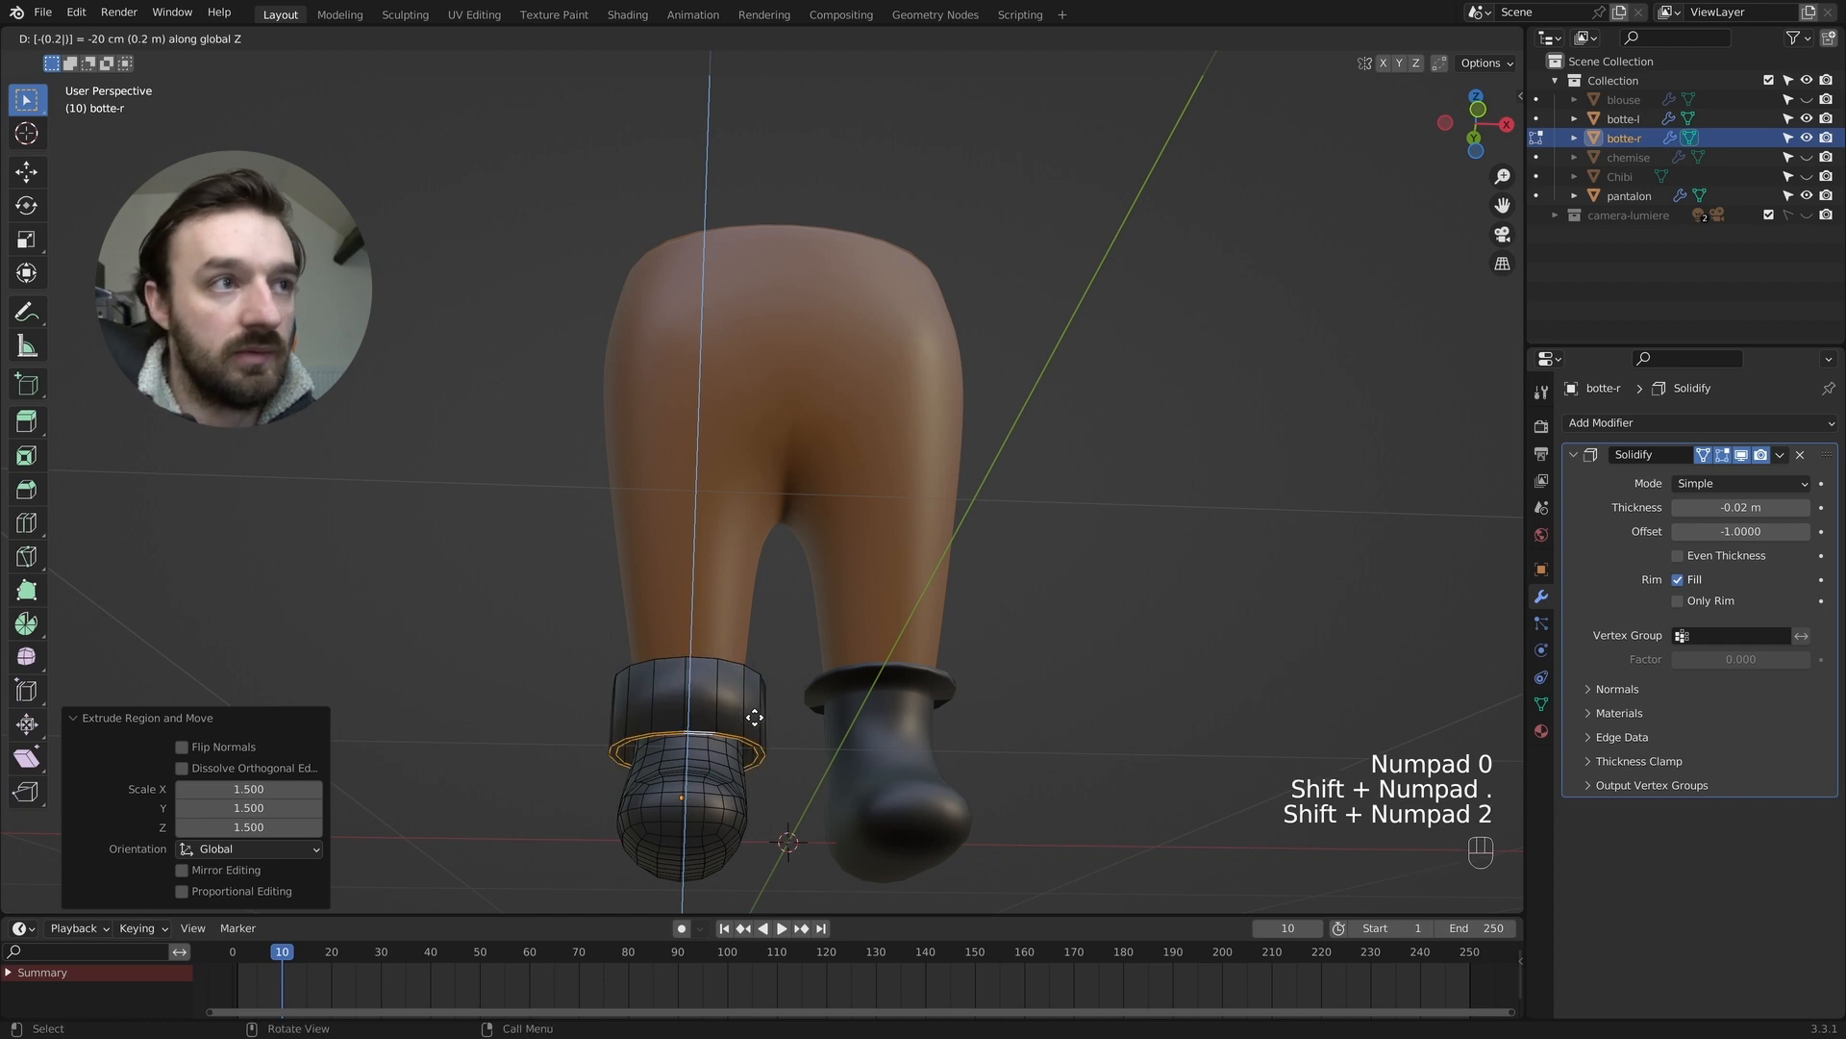
click(754, 717)
middle_drag(753, 717, 836, 745)
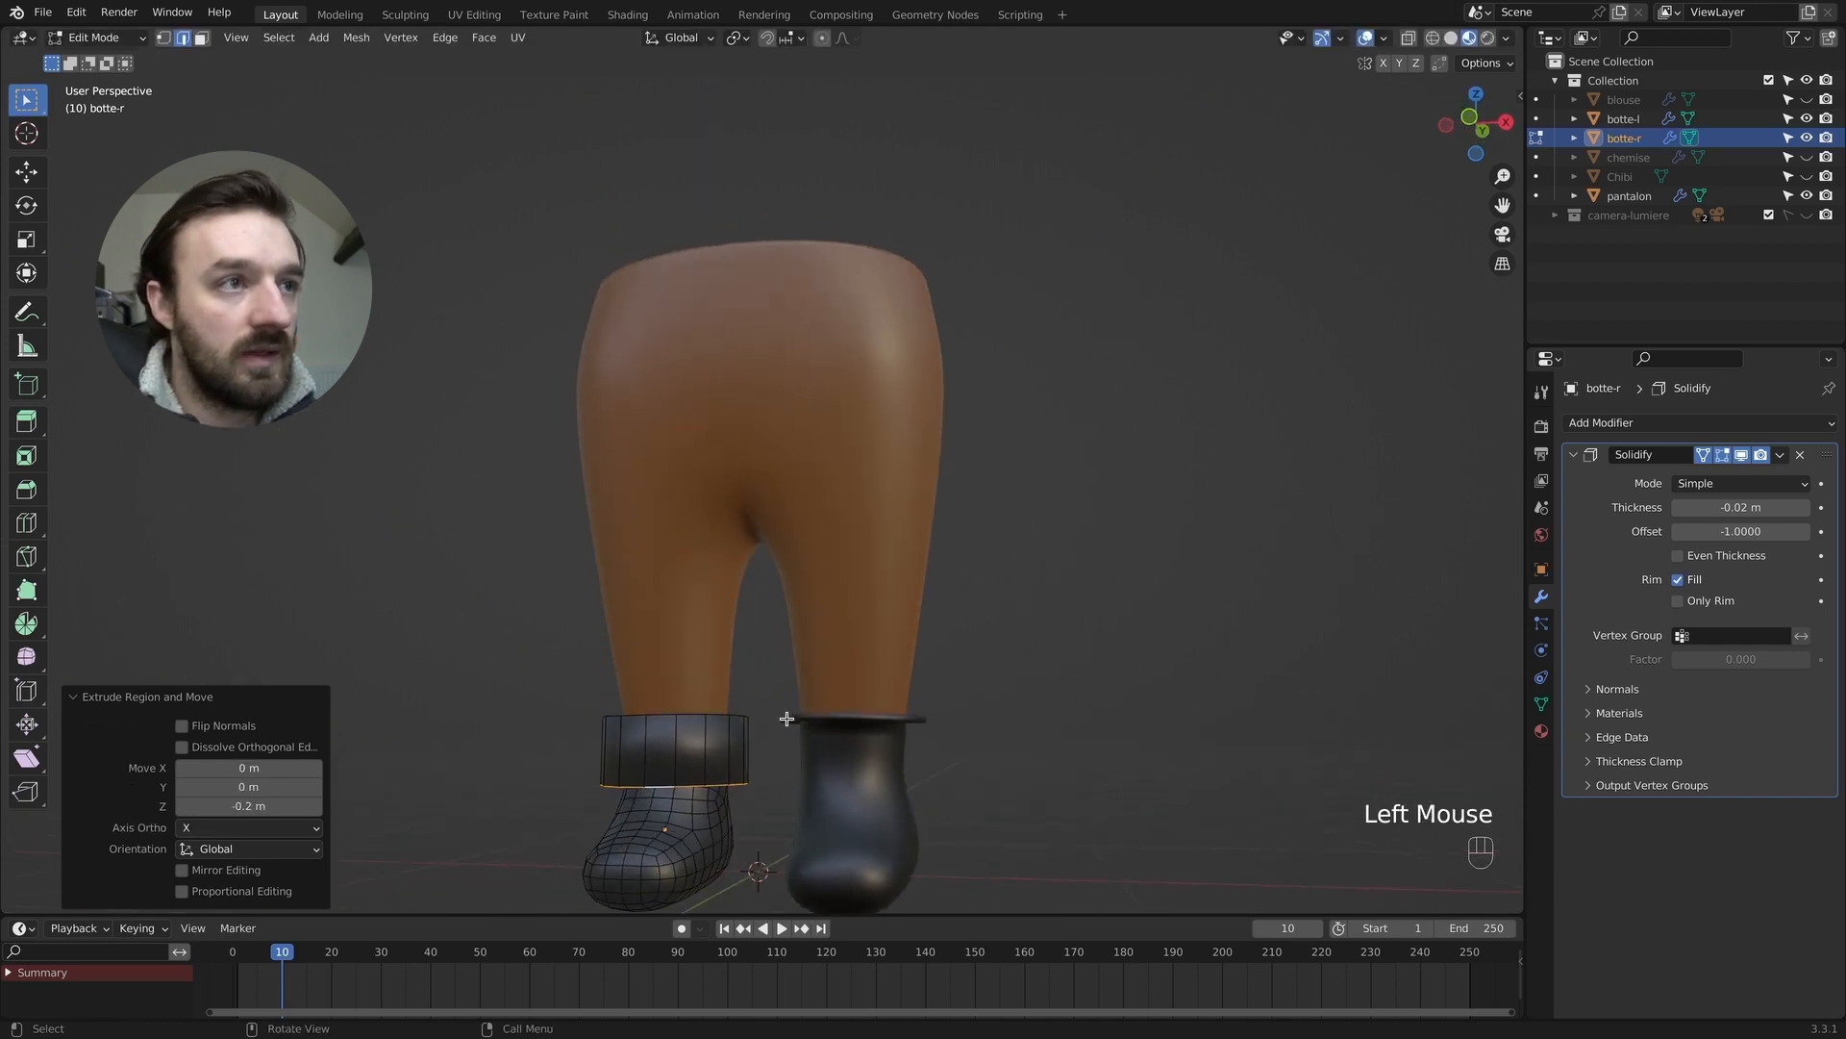
Switch to editing botte-l and extrude the outer loop of its top rim by -0.2 m along the global Z axis.
key(Tab)
click(845, 743)
key(Tab)
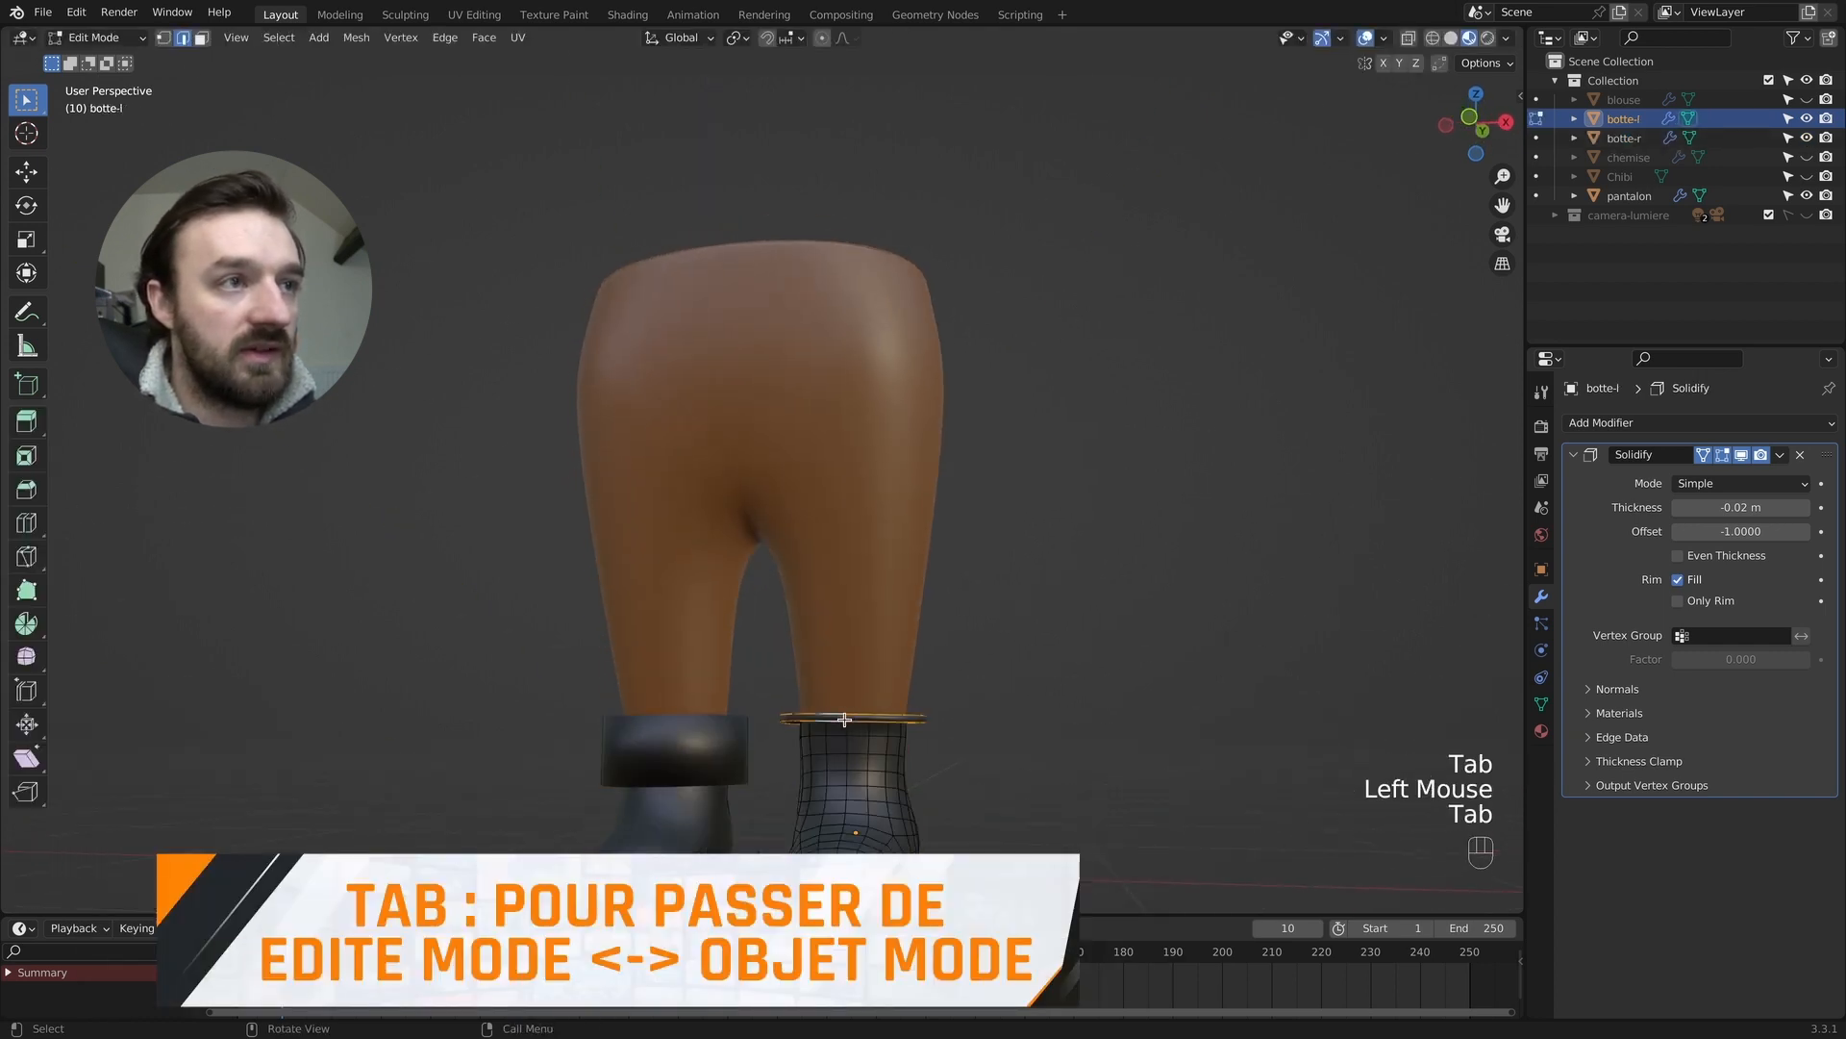
click(852, 720)
alt+shift+click(859, 722)
alt+shift+click(858, 722)
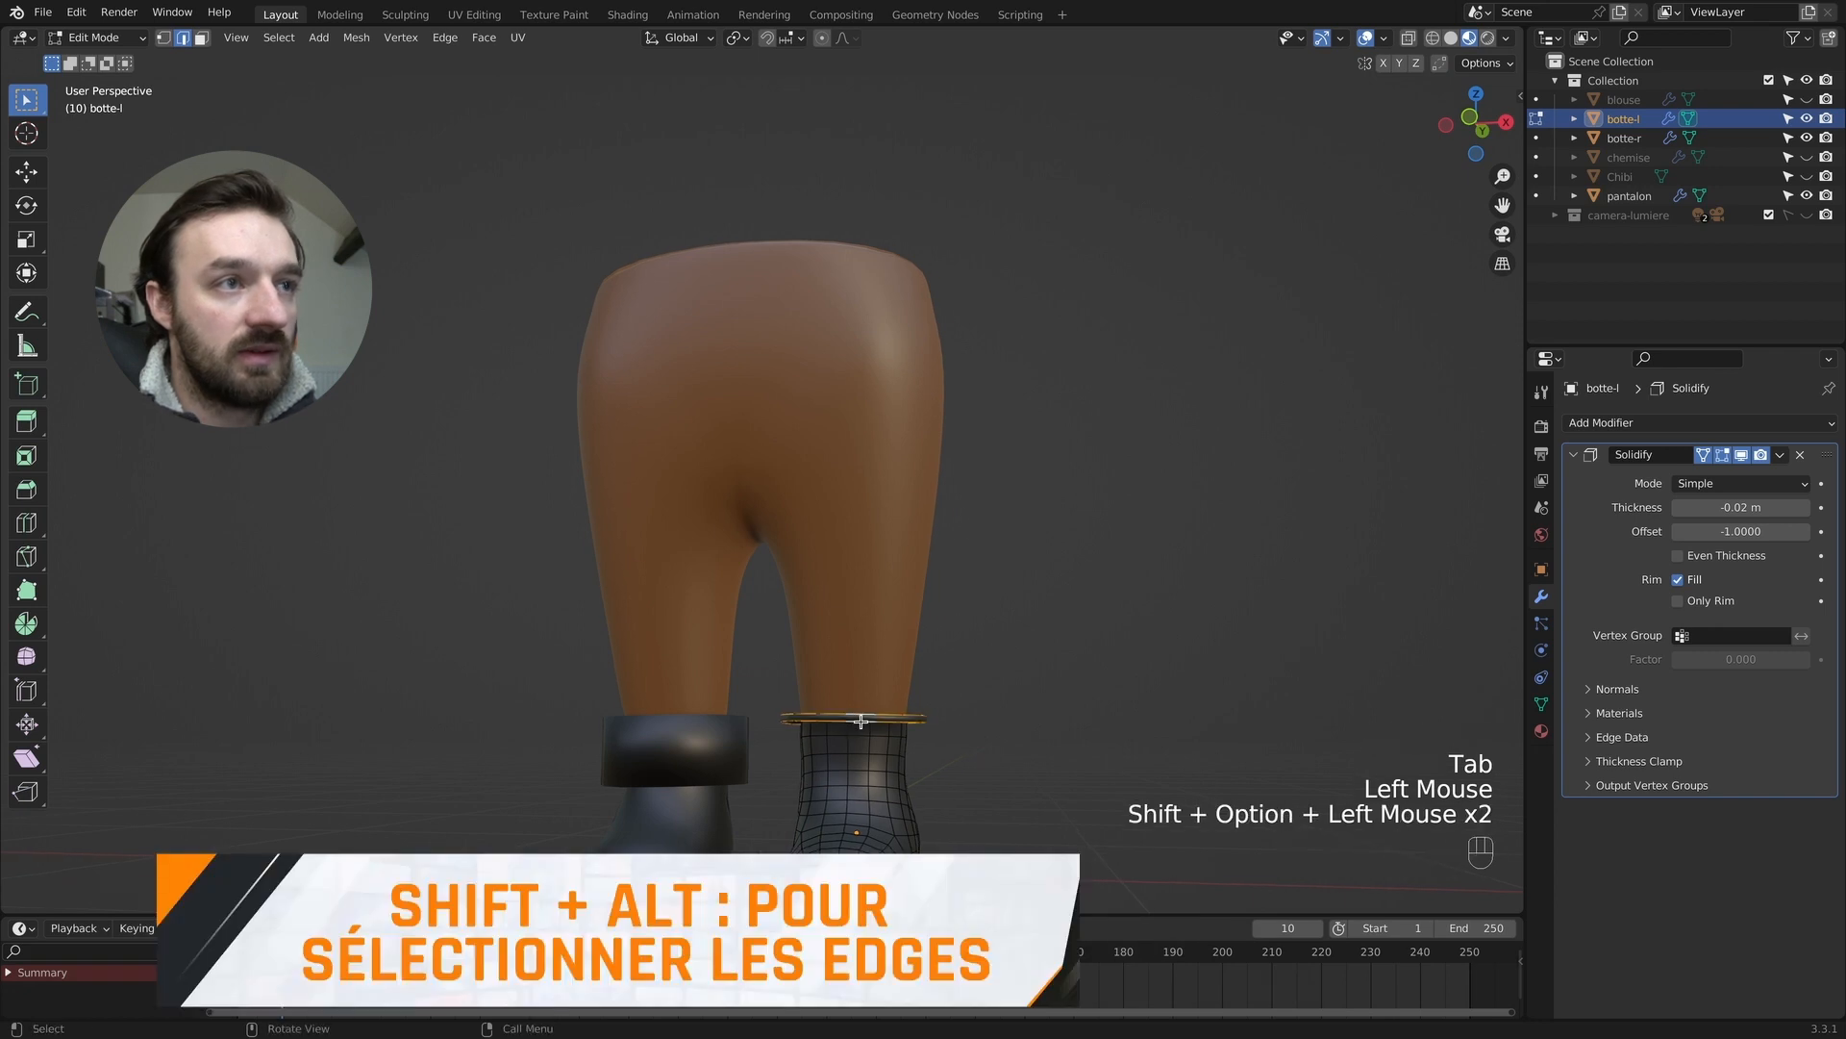
key(e)
text(z)
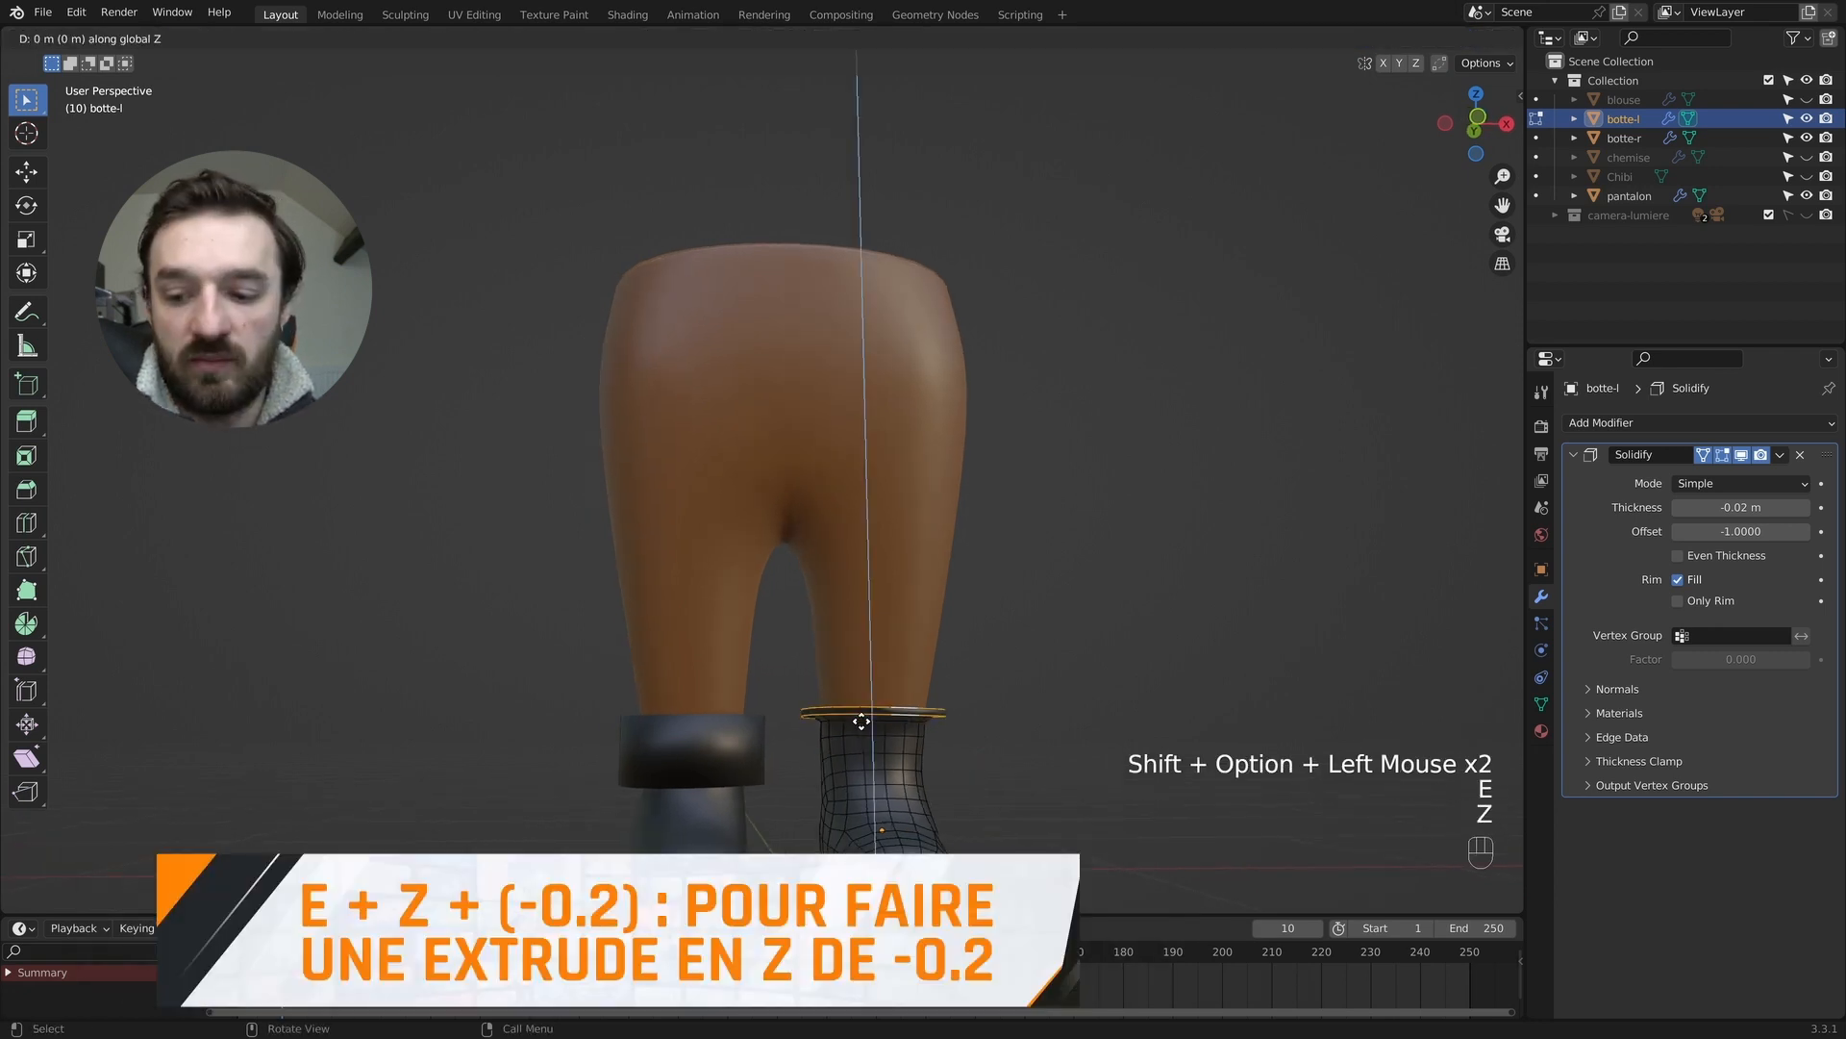
text(-0.2)
key(KP_Enter)
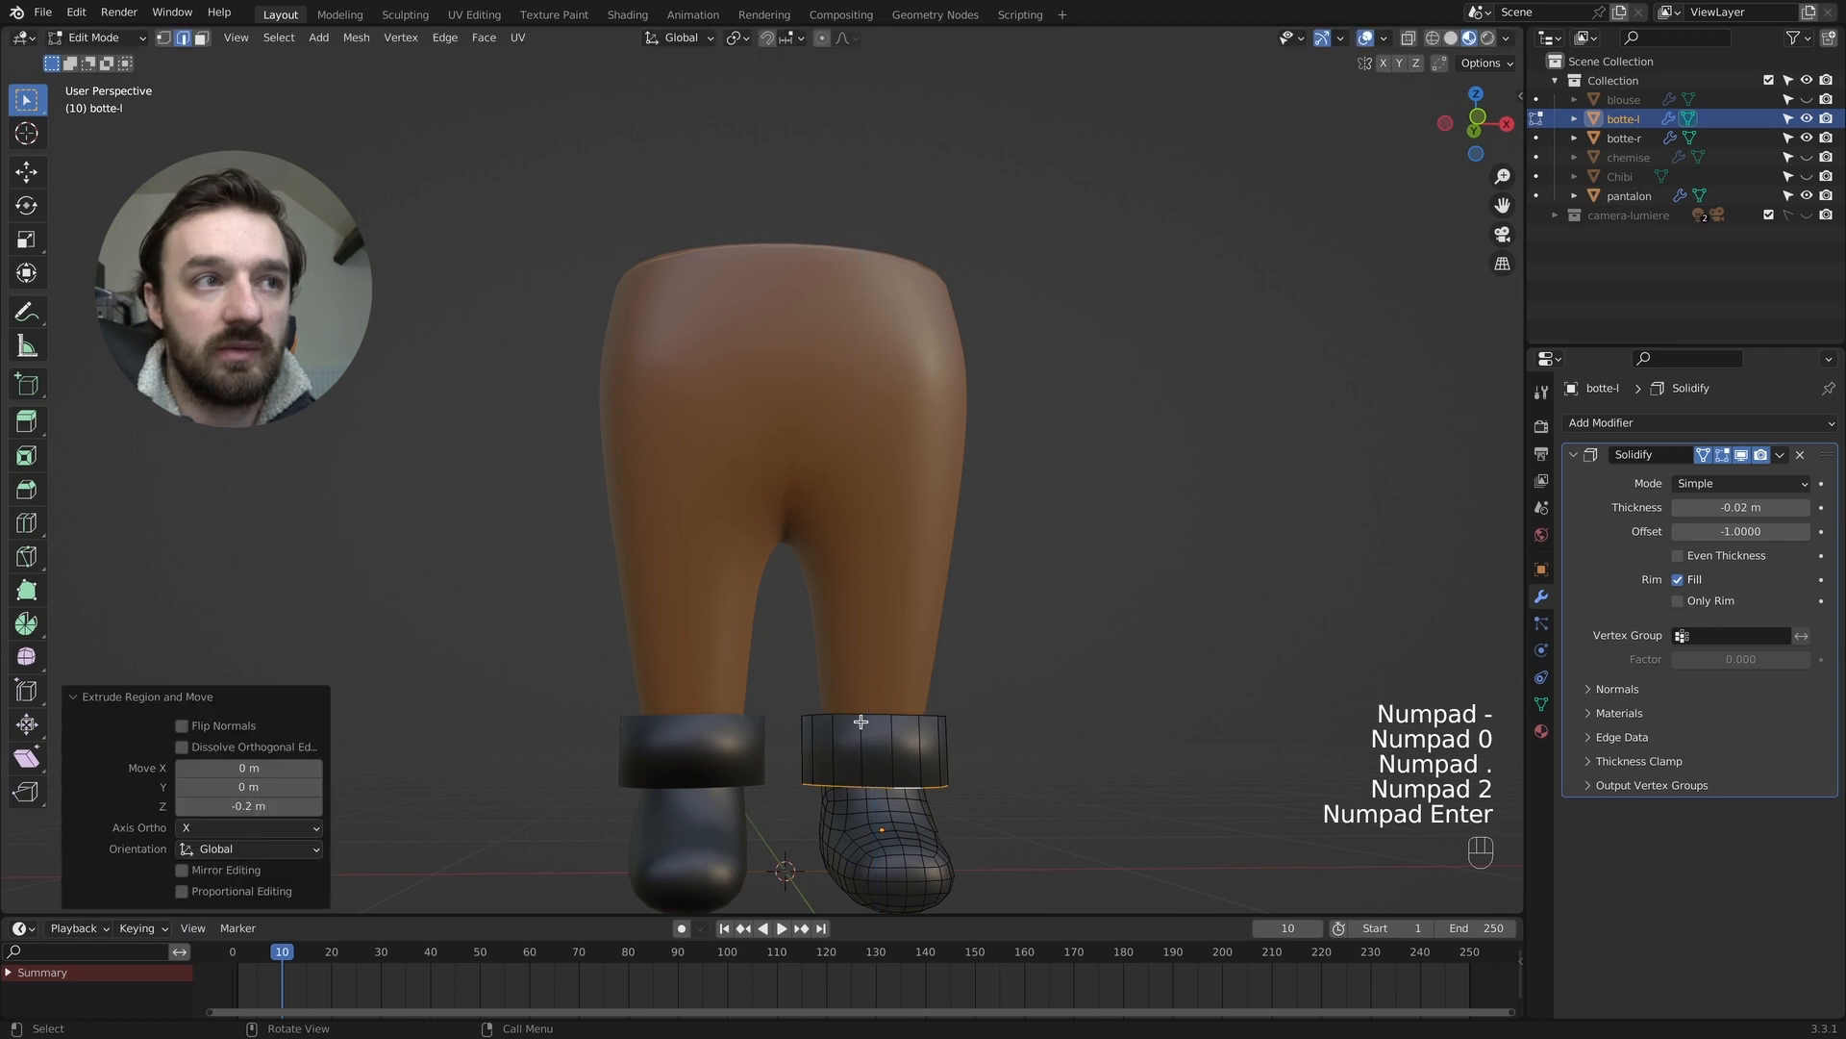
Scale the upper outer edge loop of botte-l's cuff by 0.8 so the cuff tapers toward the leg.
key(Tab)
mouse_move(864, 726)
middle_down()
mouse_move(827, 735)
mouse_move(867, 723)
middle_up()
key(Tab)
click(903, 723)
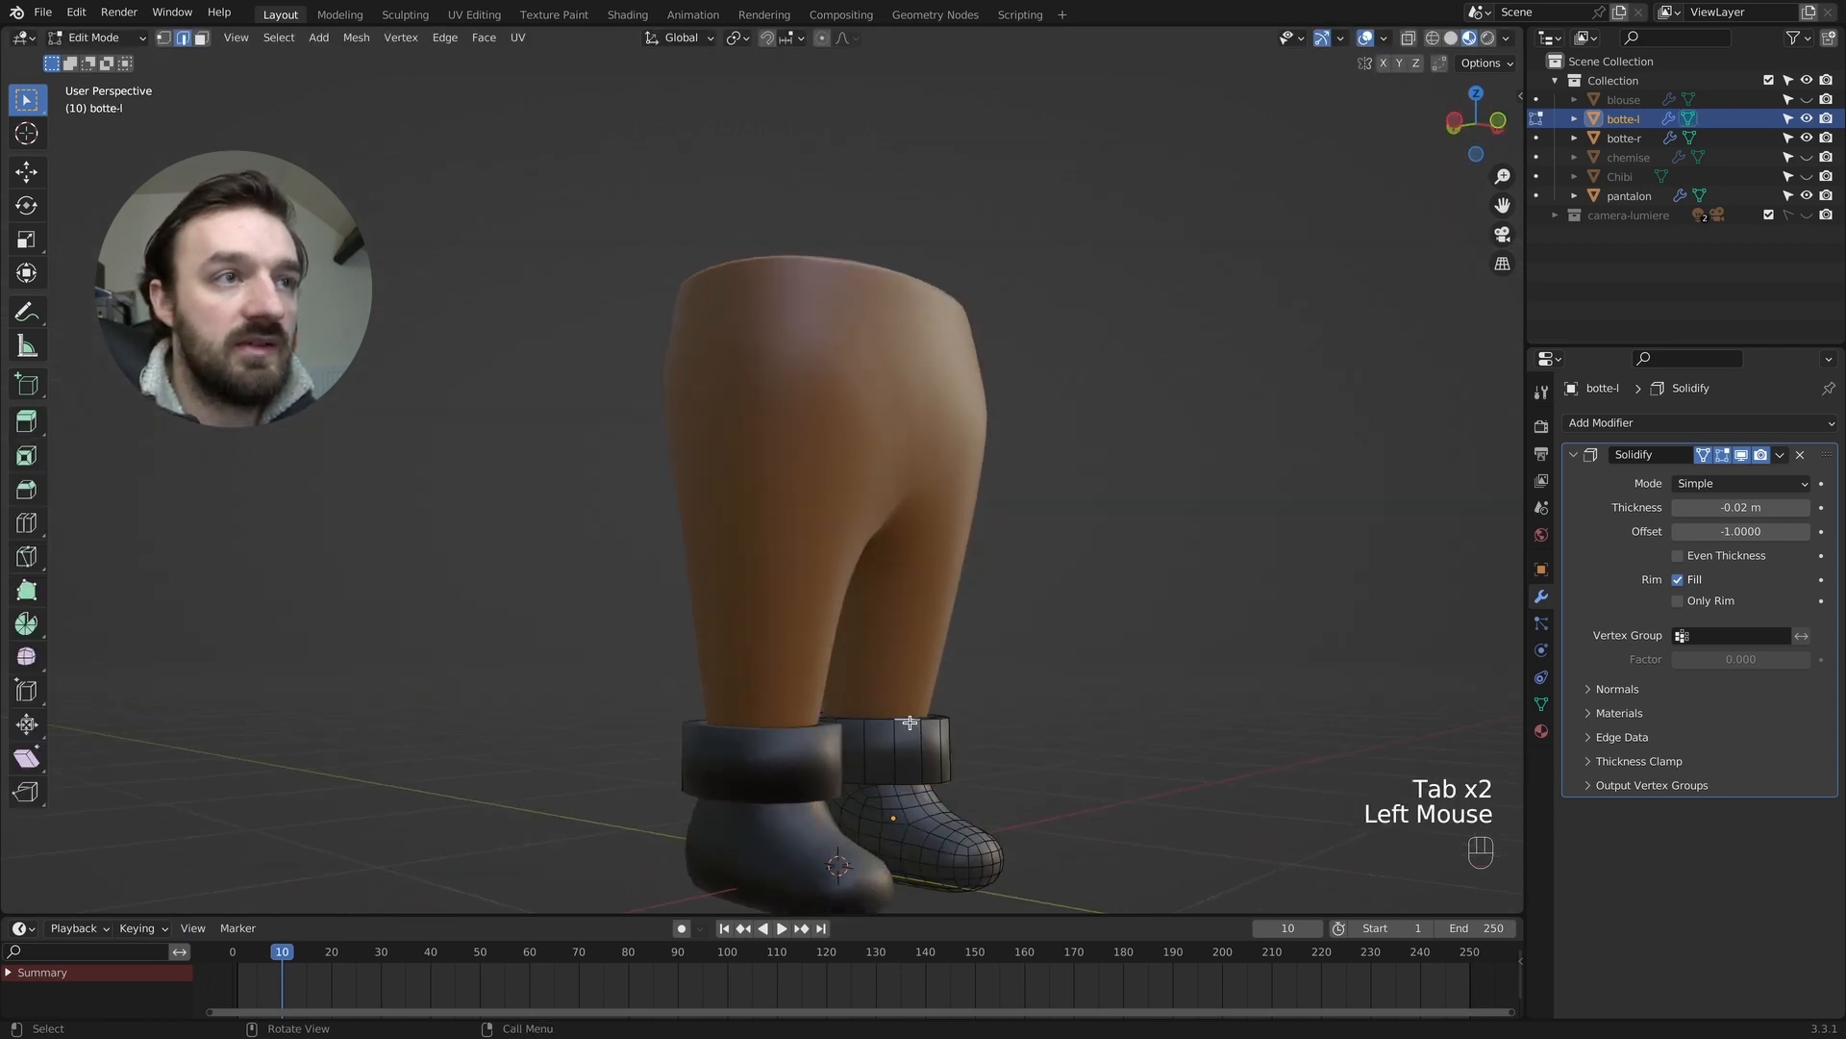
key(2)
click(910, 721)
alt+shift+click(909, 721)
alt+shift+click(909, 719)
scroll(908, 719, right, 10)
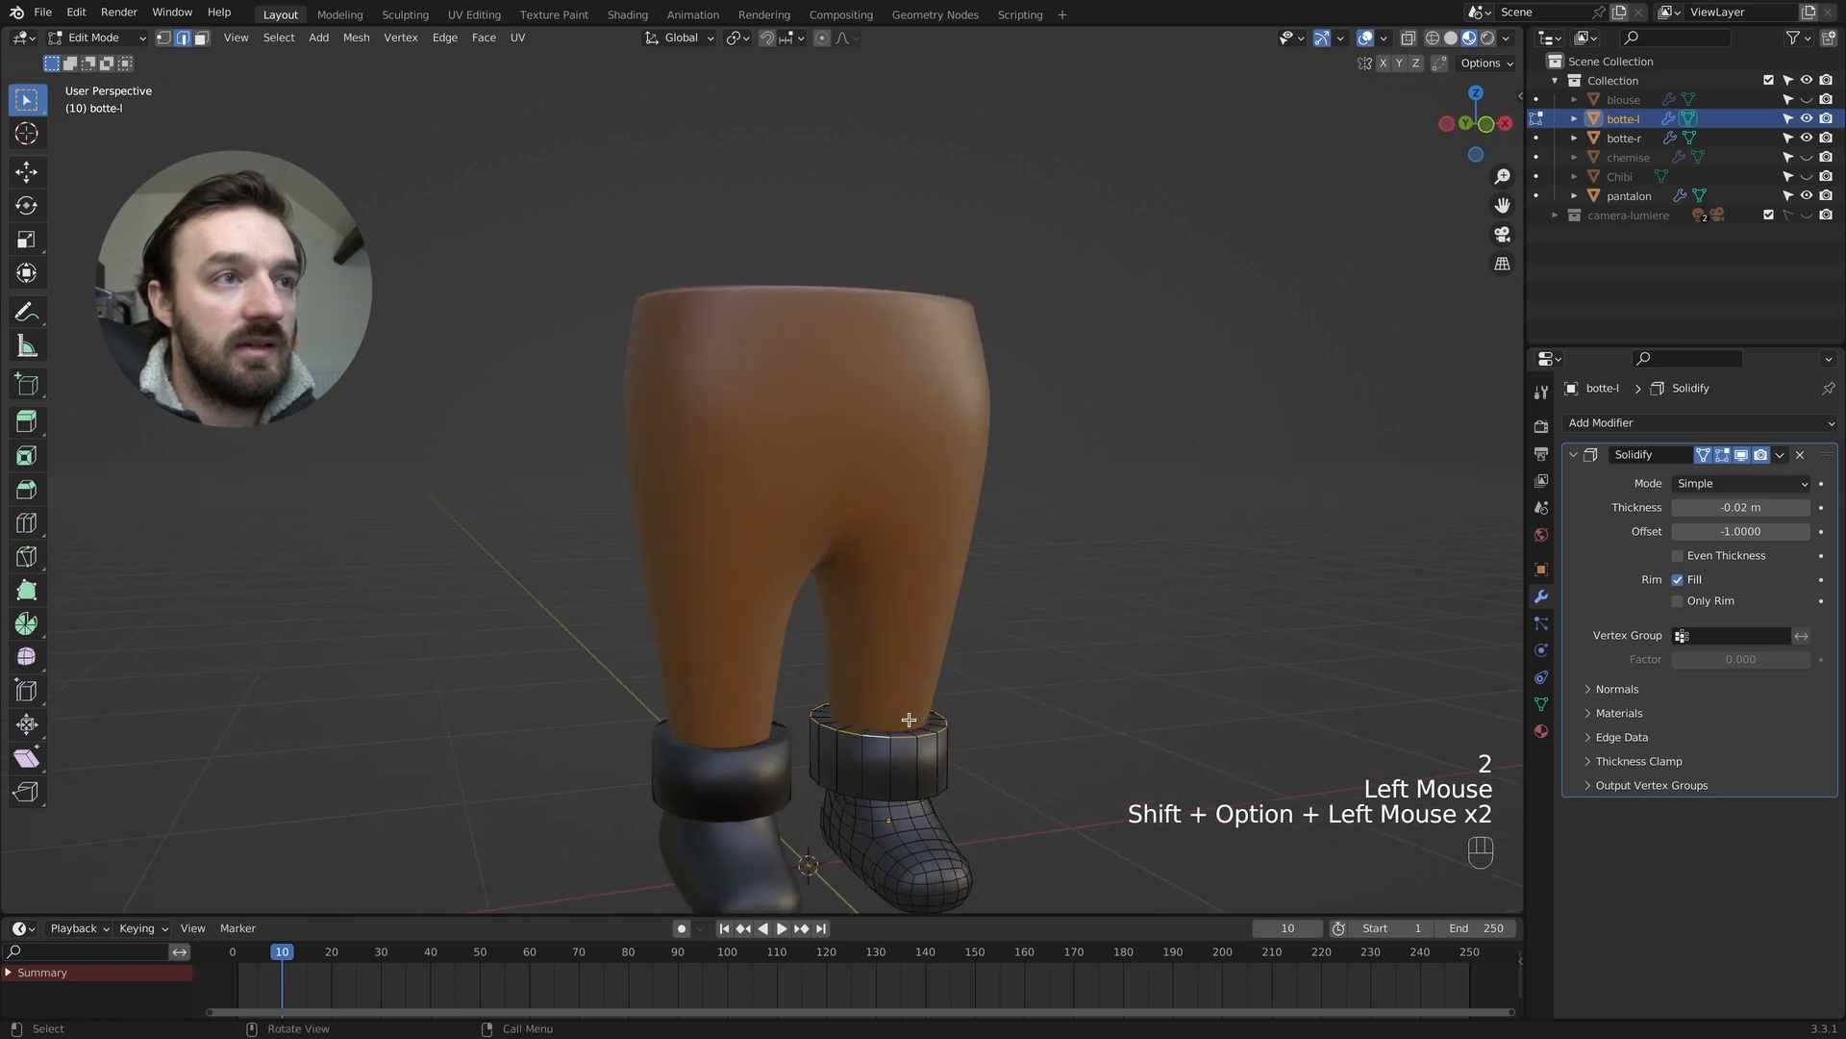
key(s)
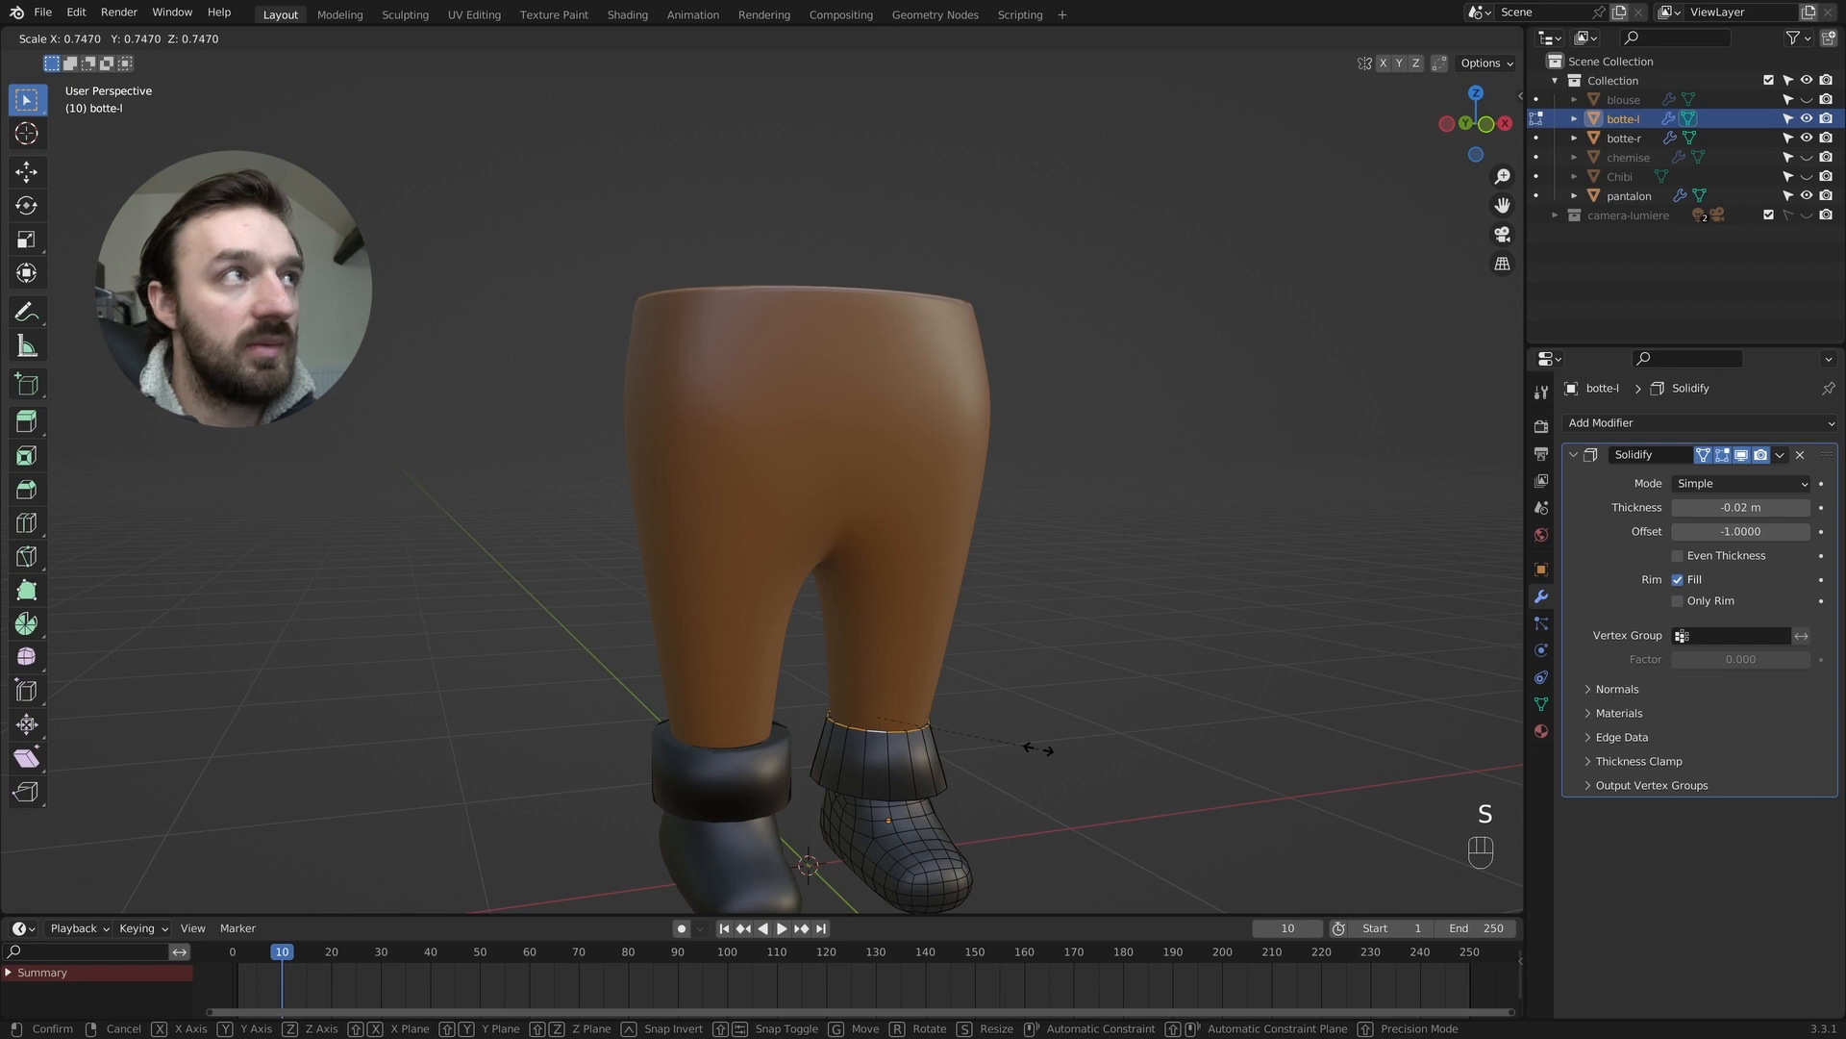
text(0.8)
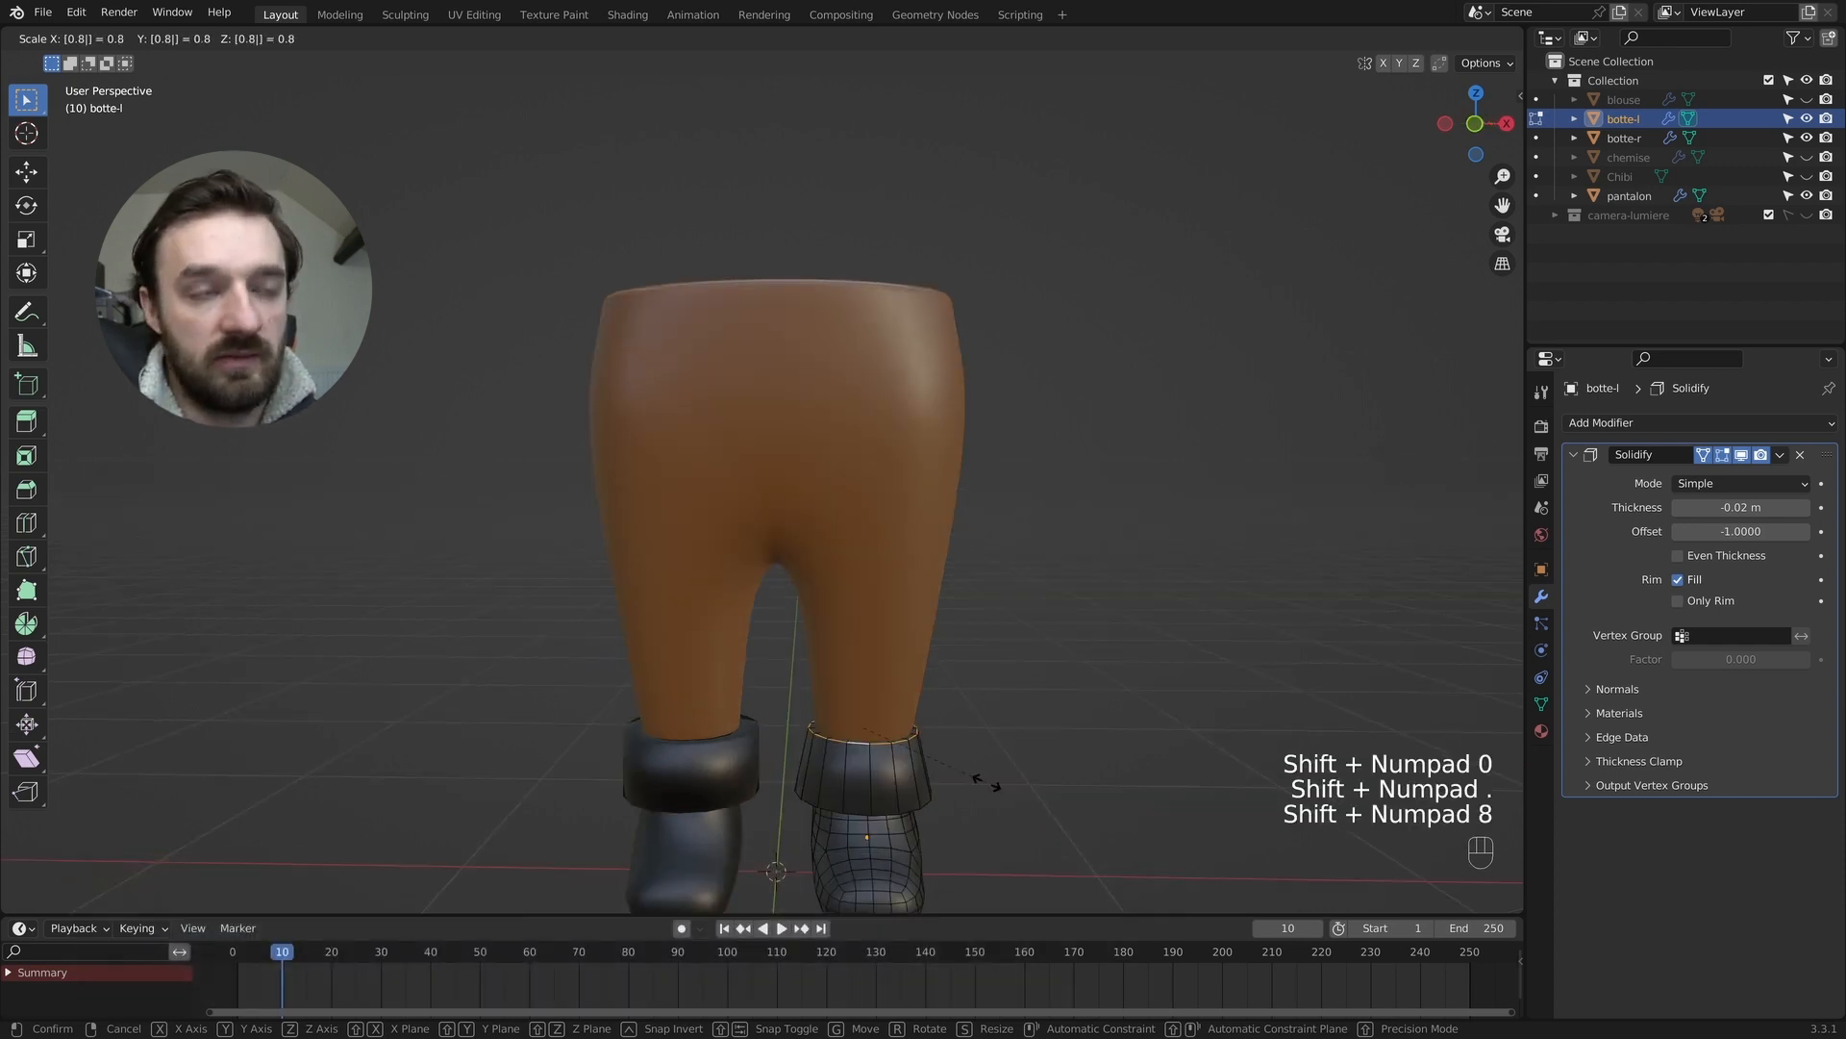
key(Return)
key(Tab)
Scale the upper outer edge loop of botte-r's cuff by 0.8 to match the other boot, and return to Object Mode.
middle_drag(981, 775, 989, 786)
key(Tab)
key(2)
key(Tab)
click(833, 755)
middle_drag(833, 755, 832, 766)
key(Tab)
key(2)
click(769, 752)
alt+shift+click(764, 751)
alt+shift+click(765, 751)
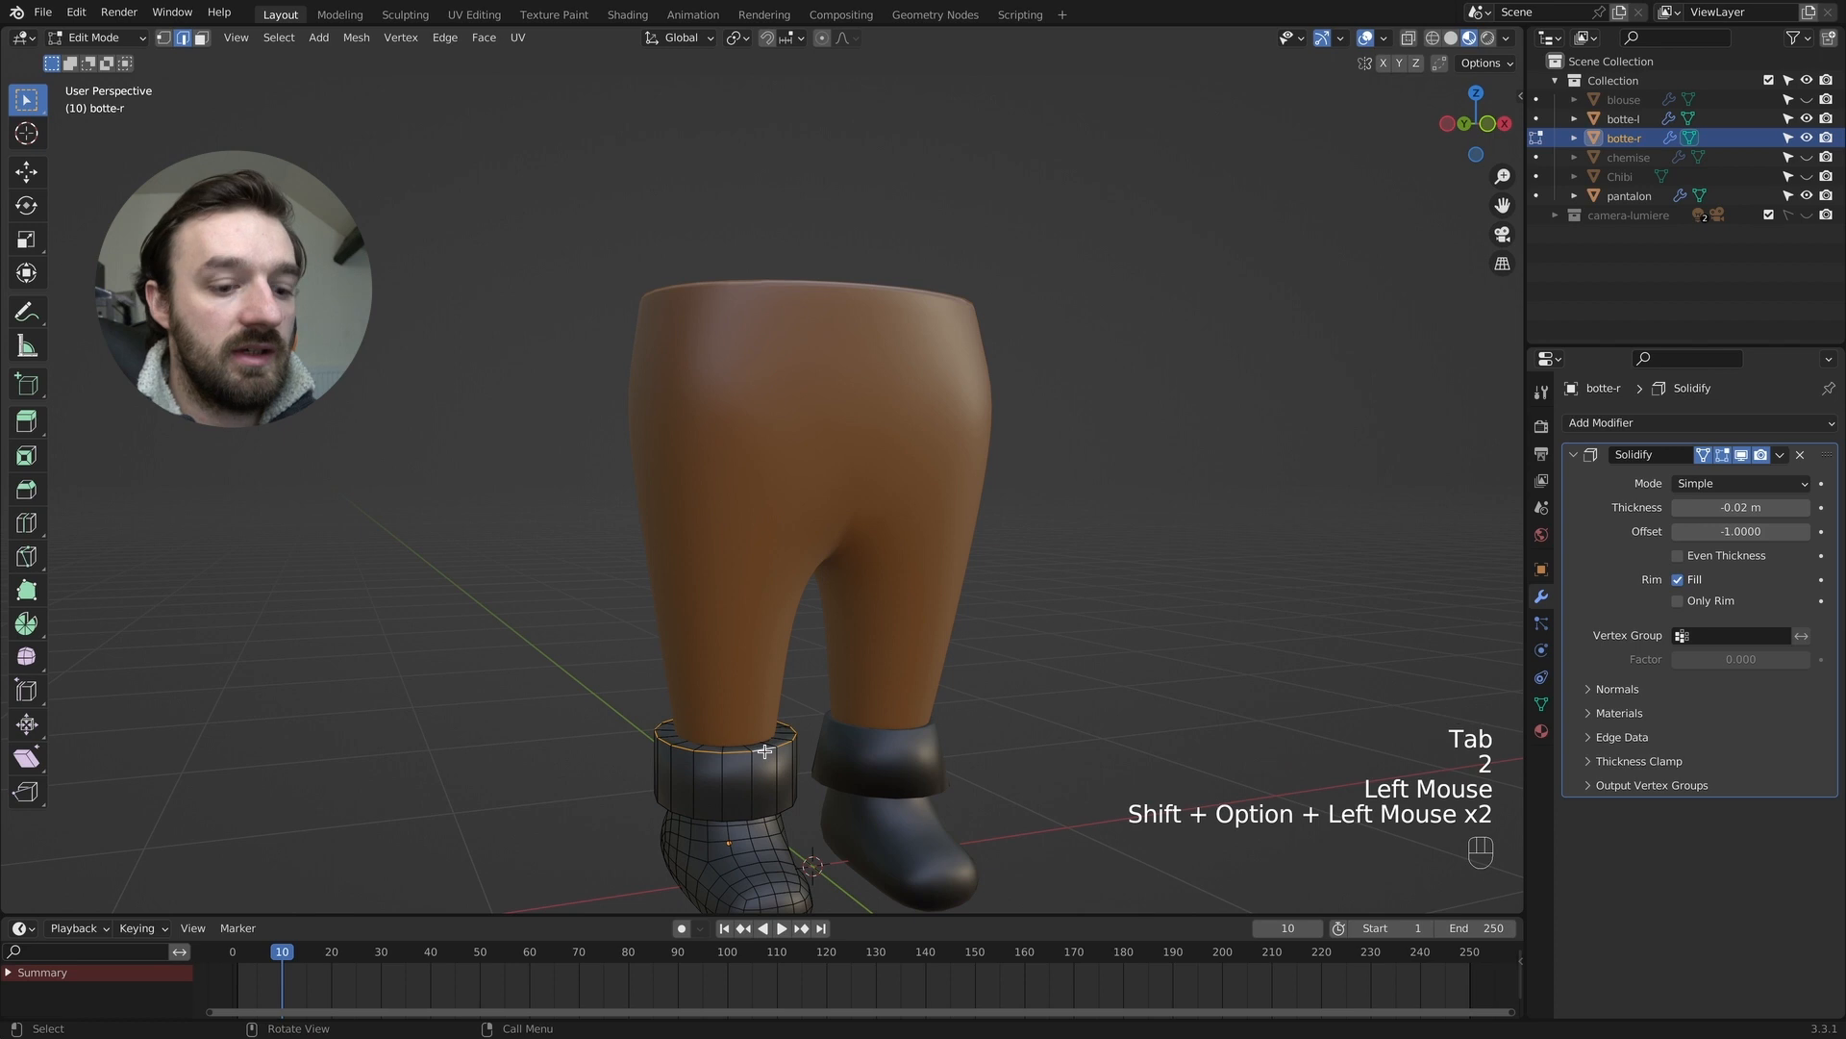
text(s0.8)
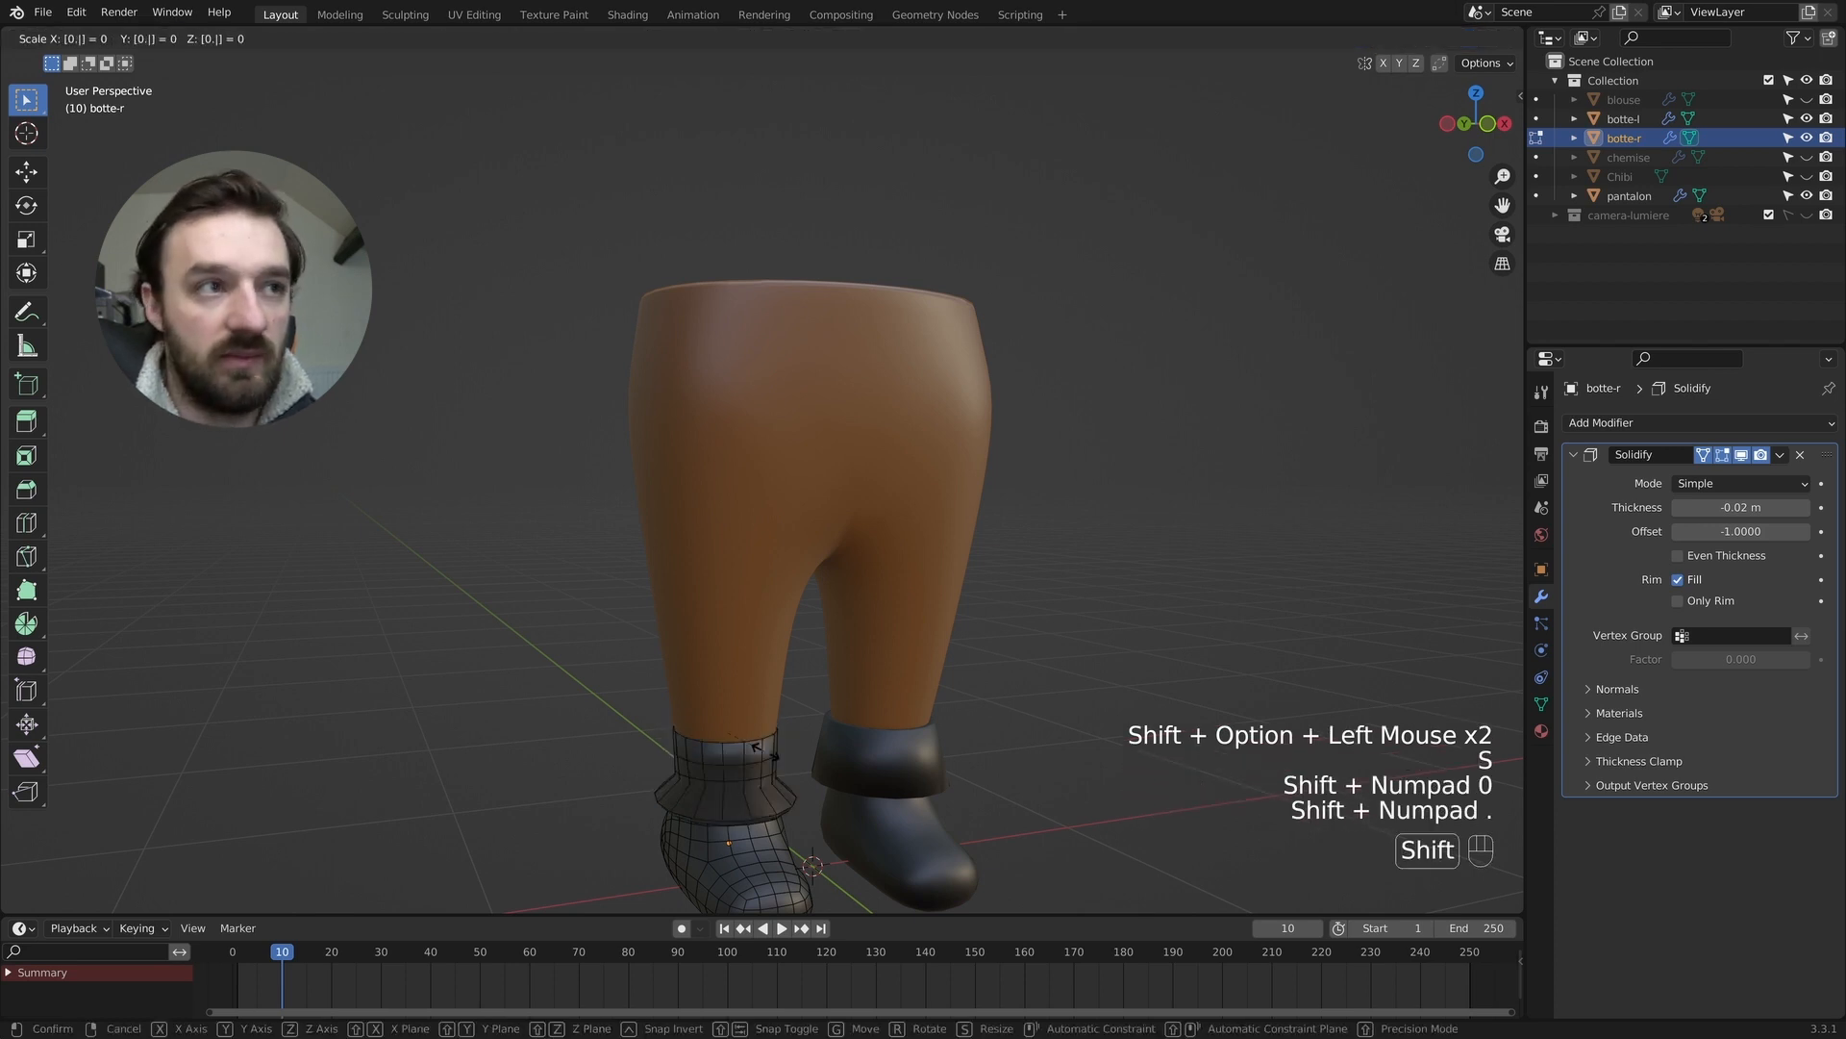
key(KP_Enter)
key(Tab)
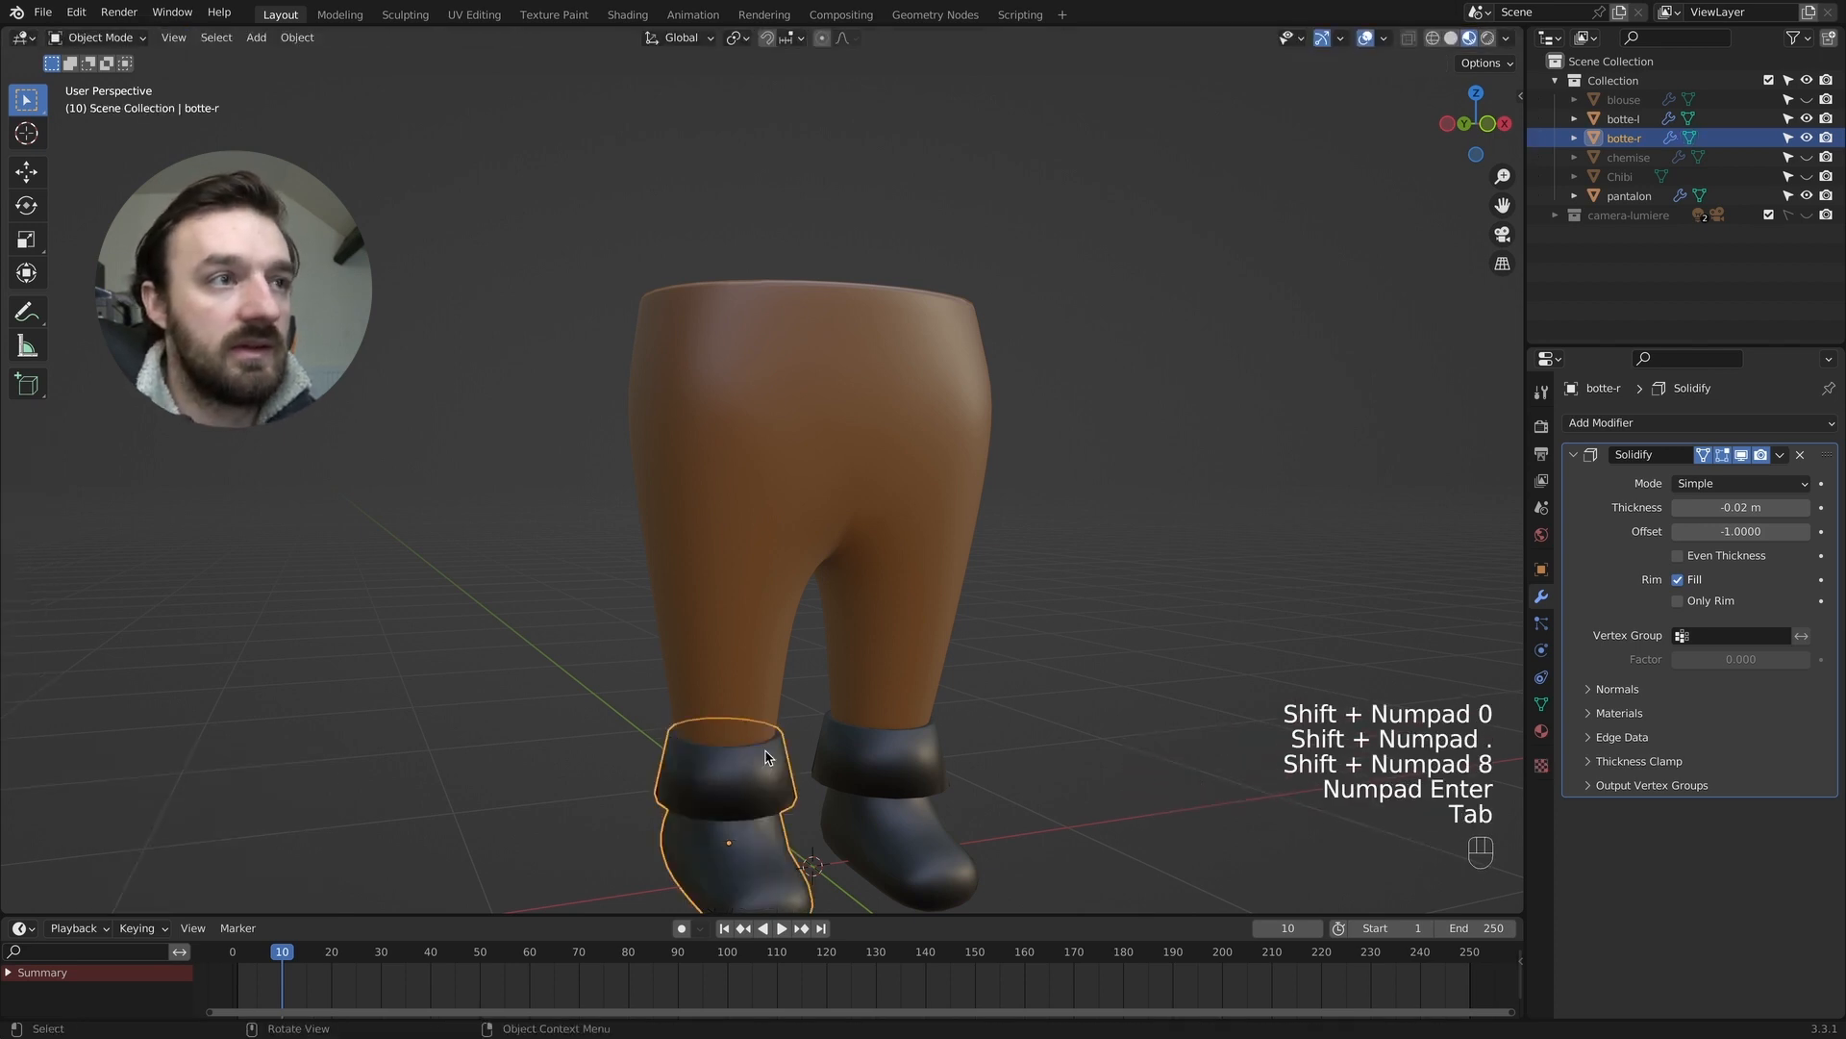
Add a level 1 Subdivision modifier to botte-r and to botte-l.
scroll(767, 756, down, 3)
scroll(767, 755, up, 5)
scroll(765, 752, down, 3)
key(Tab)
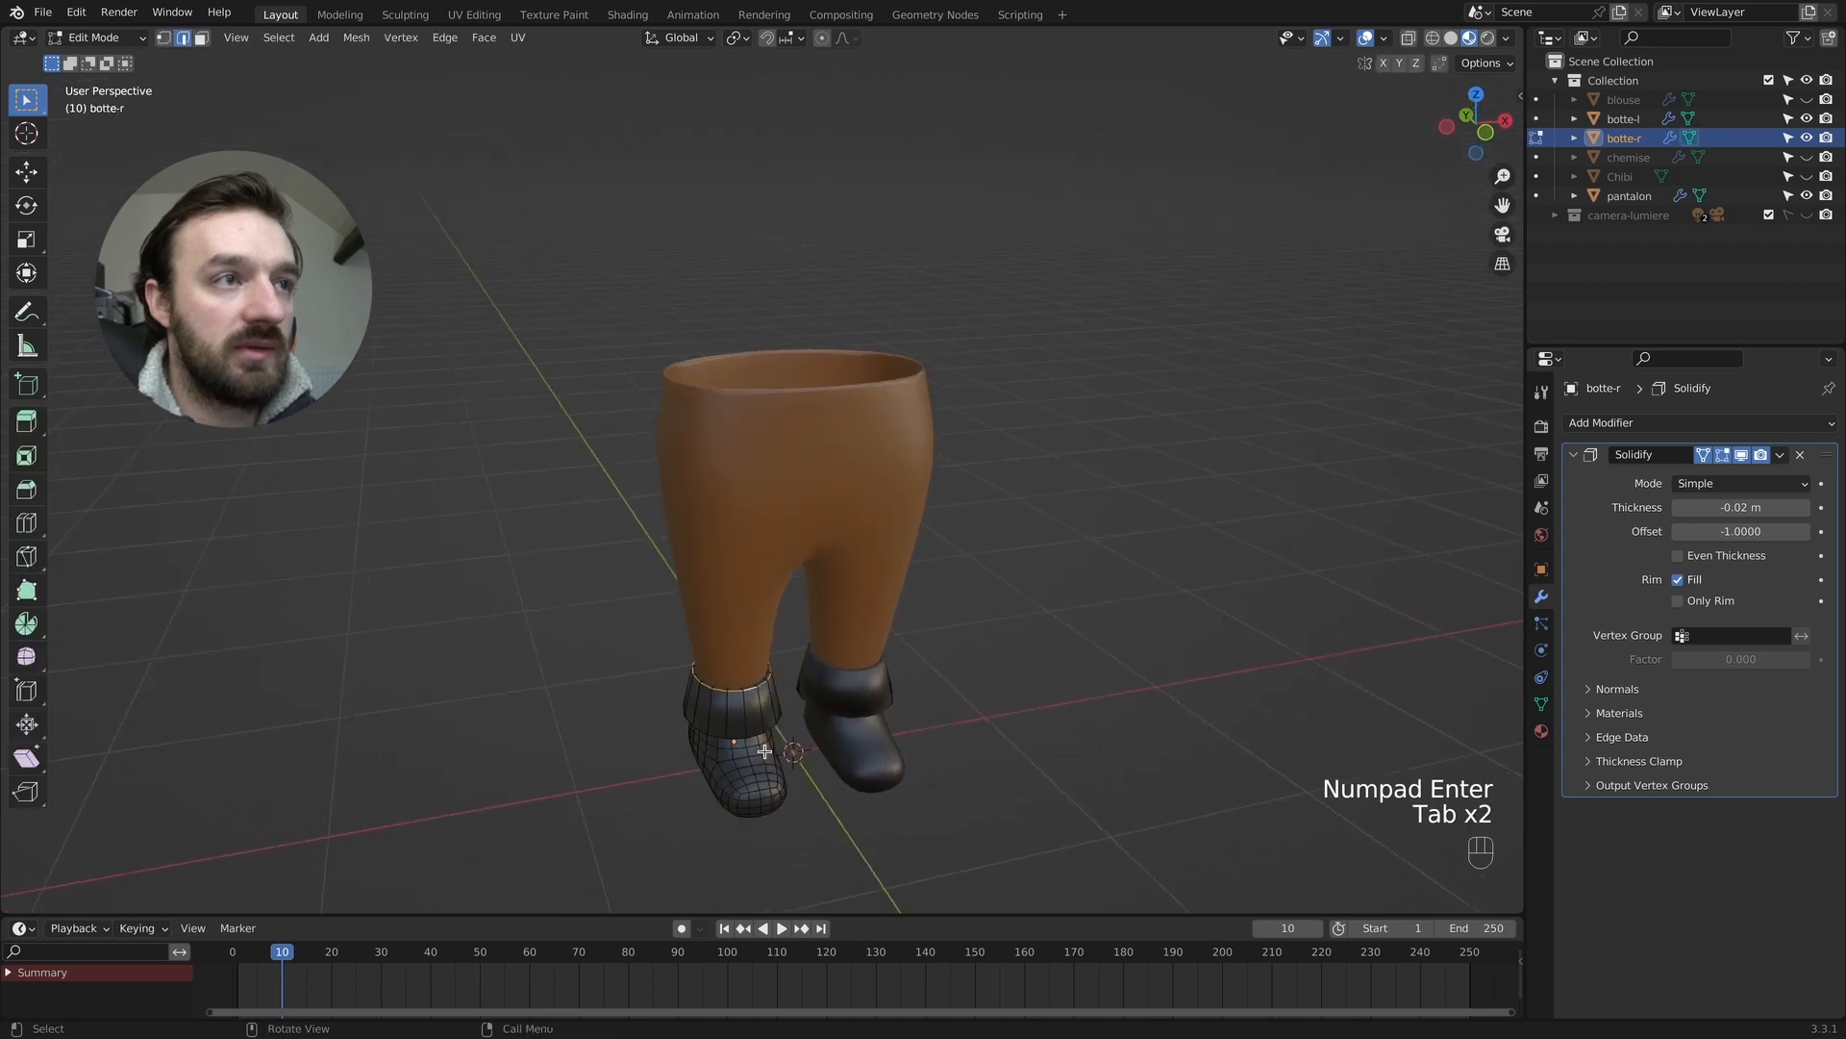
key(Tab)
scroll(785, 763, down, 3)
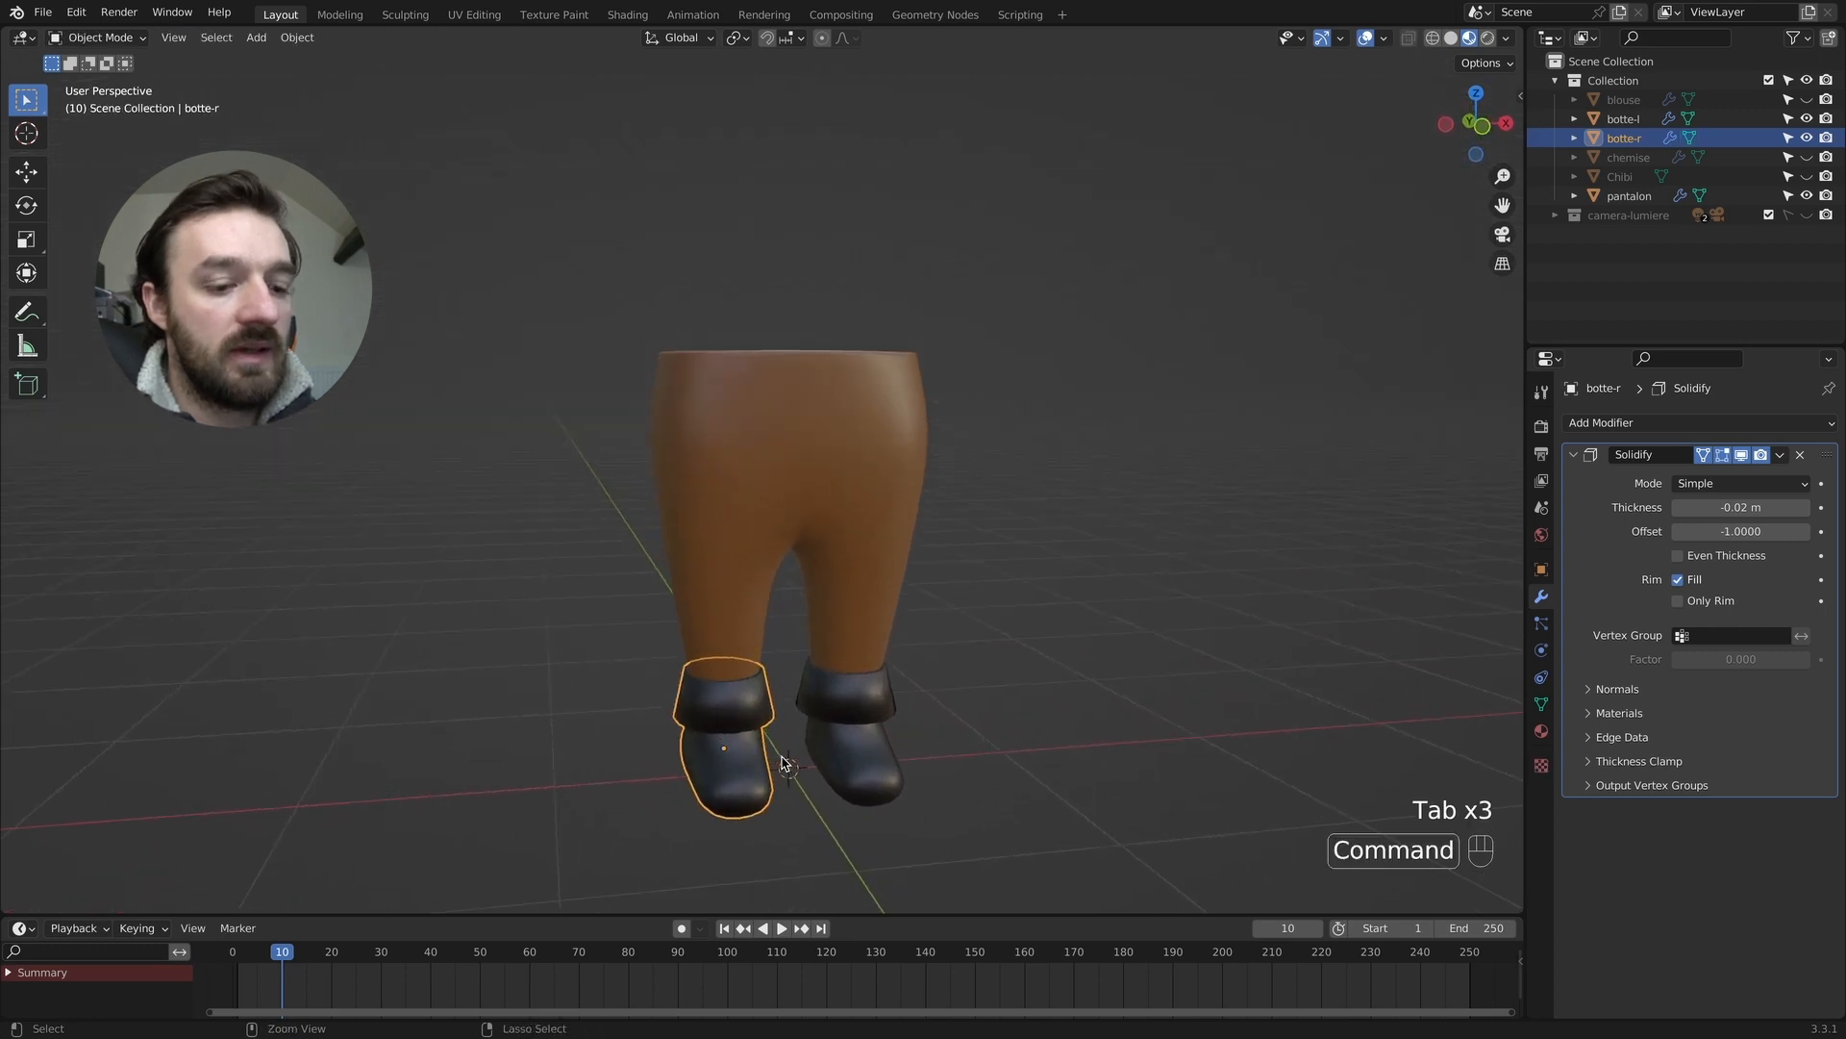
key(ctrl+1)
click(864, 728)
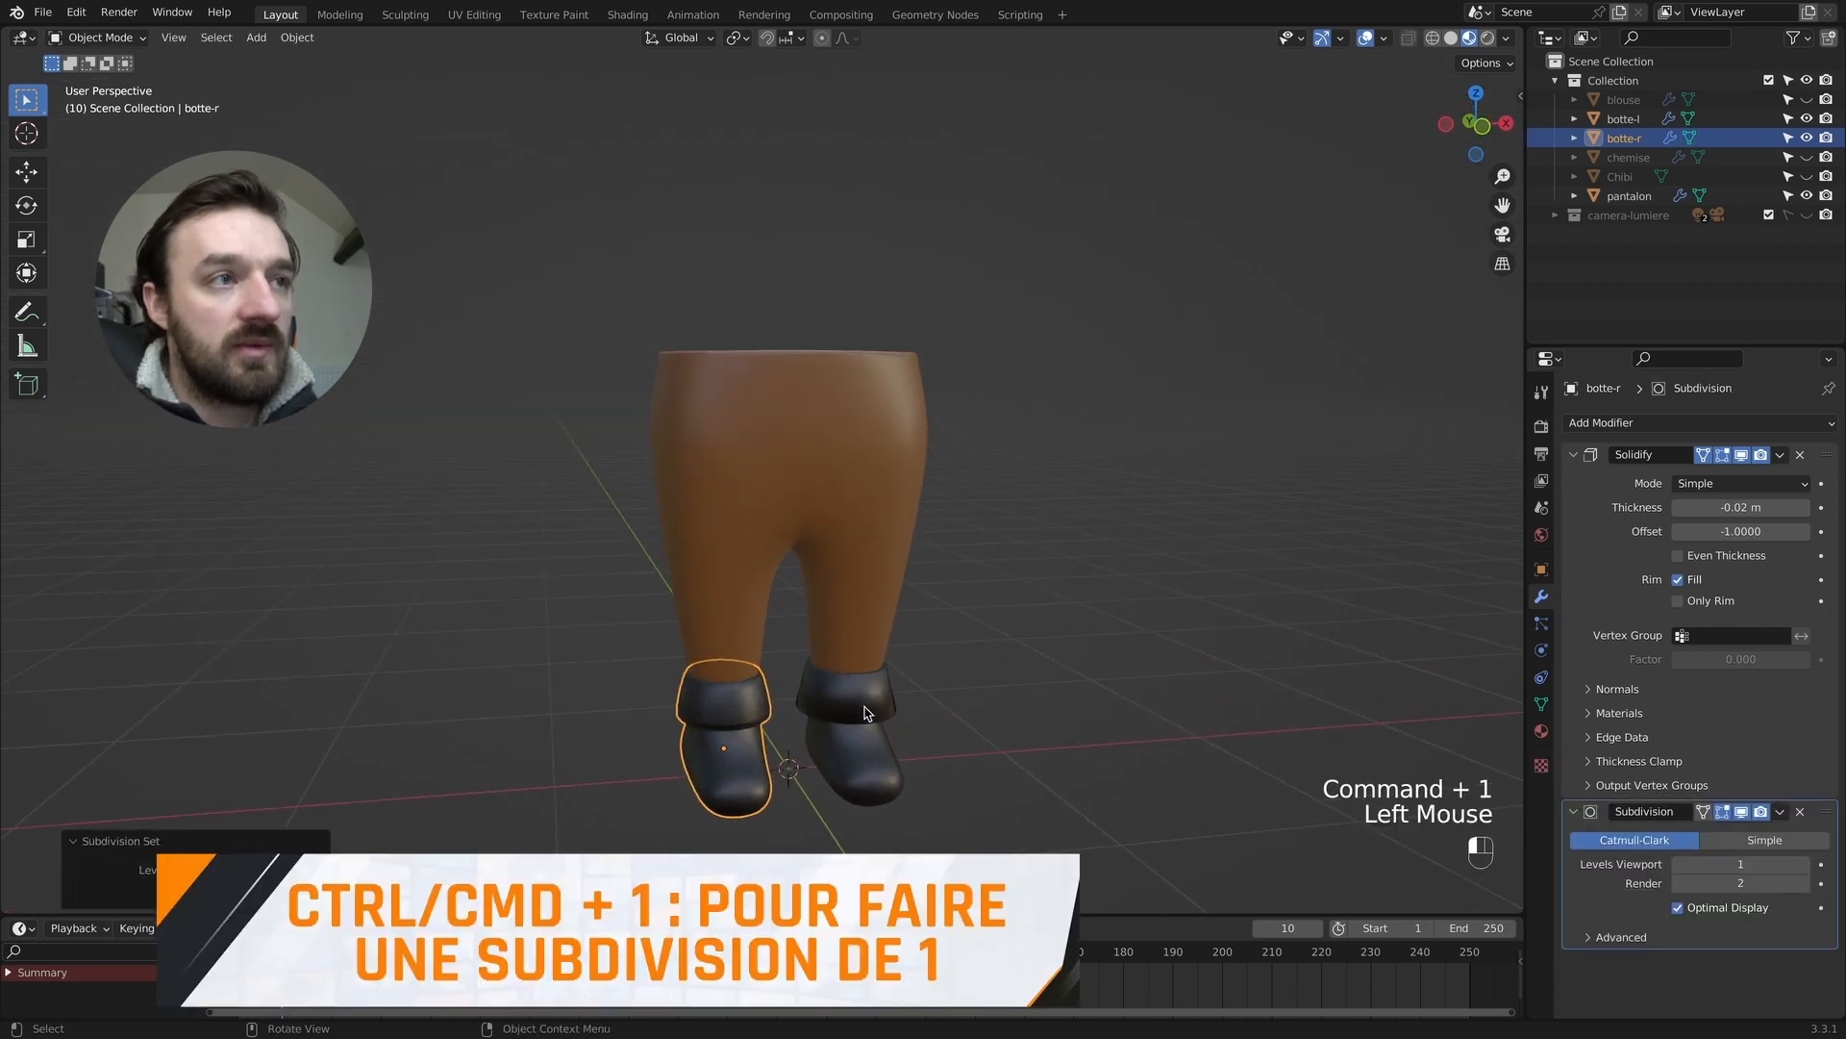
key(ctrl+1)
Apply Shade Smooth to both boots, botte-l and botte-r.
right_click(864, 713)
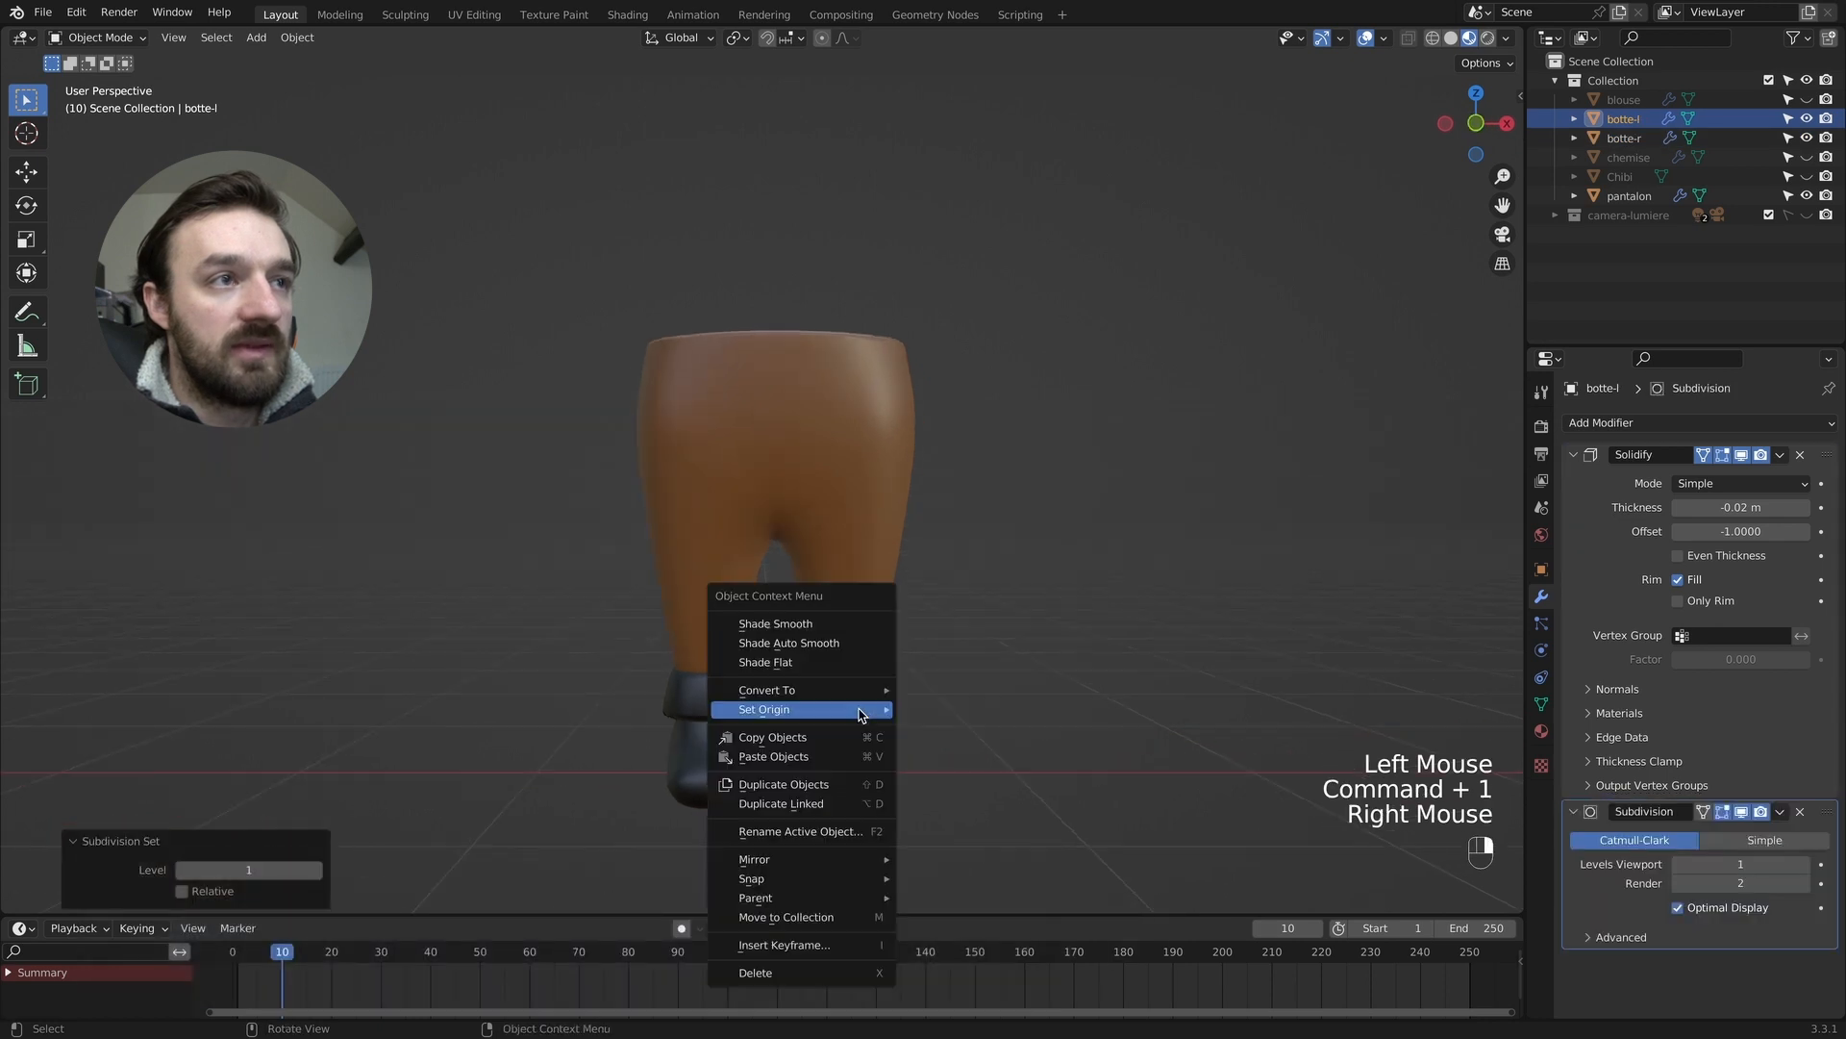
click(842, 629)
click(714, 708)
right_click(714, 707)
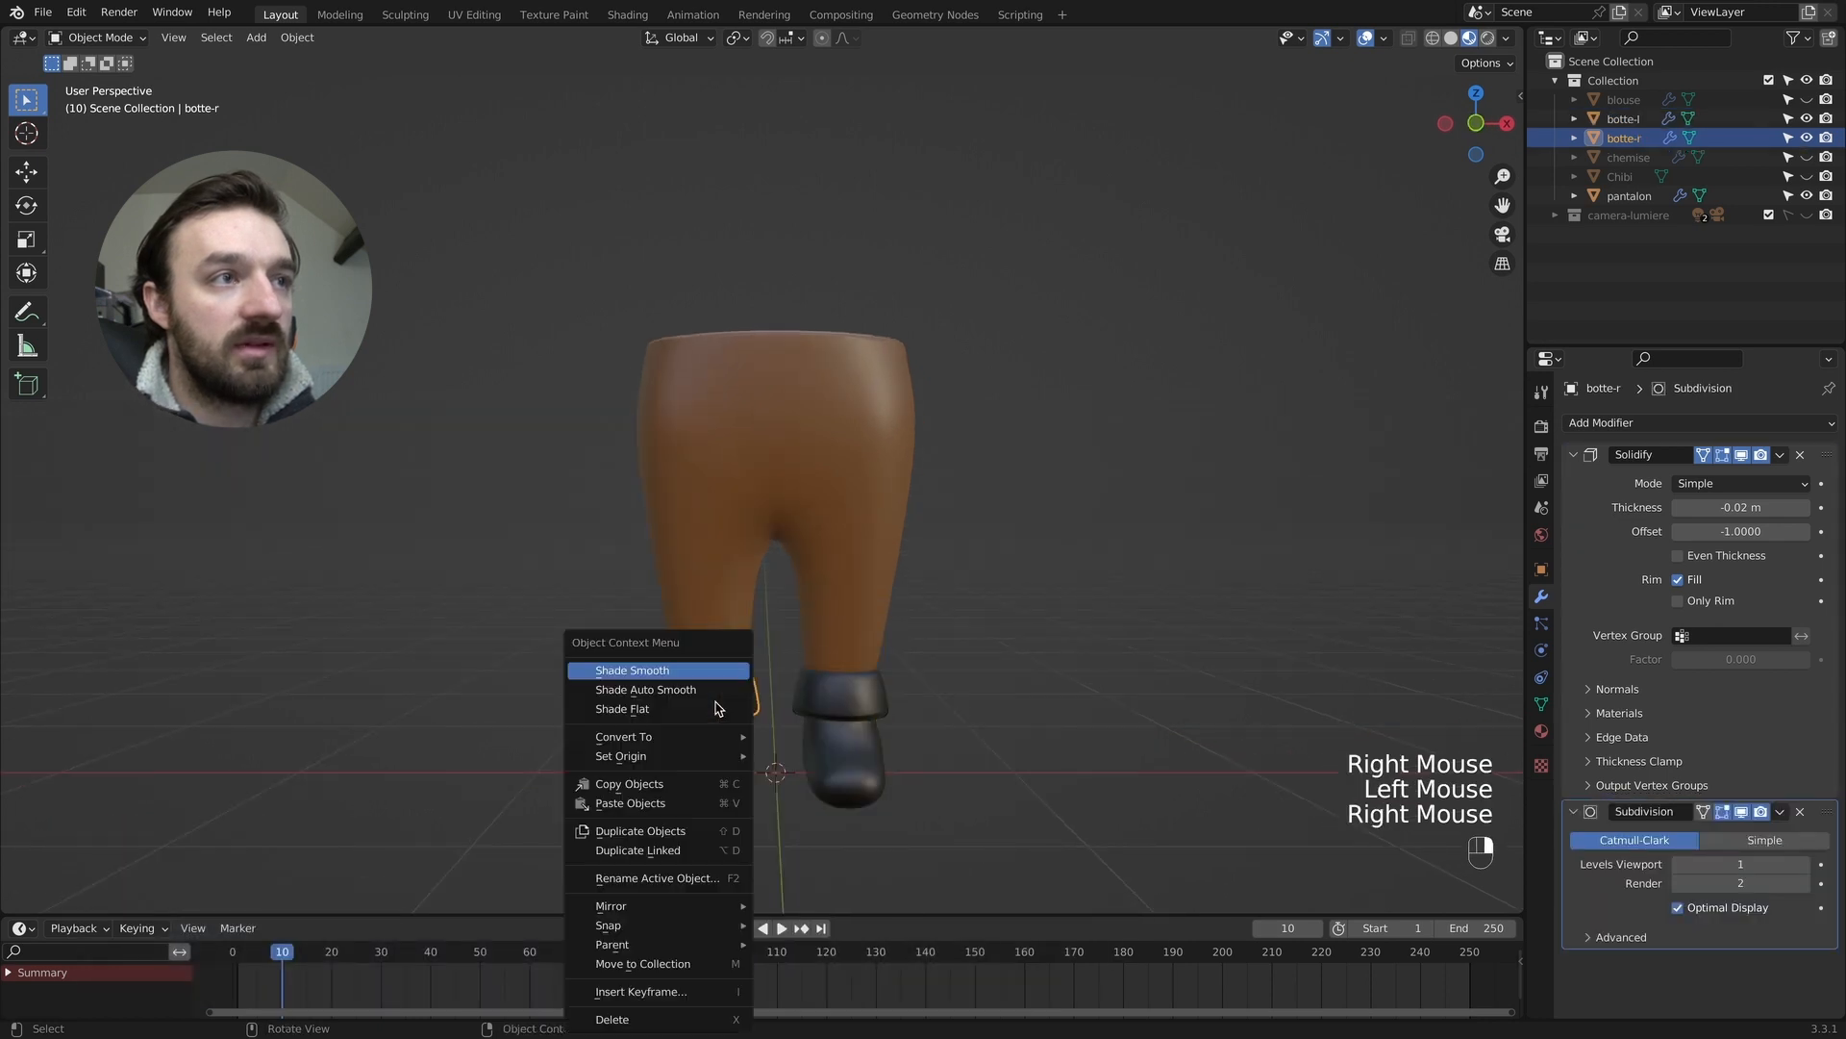
click(707, 667)
Make the chemise, Chibi and blouse objects visible again in the viewport.
middle_drag(805, 690, 924, 681)
key(Tab)
key(Tab)
click(1806, 158)
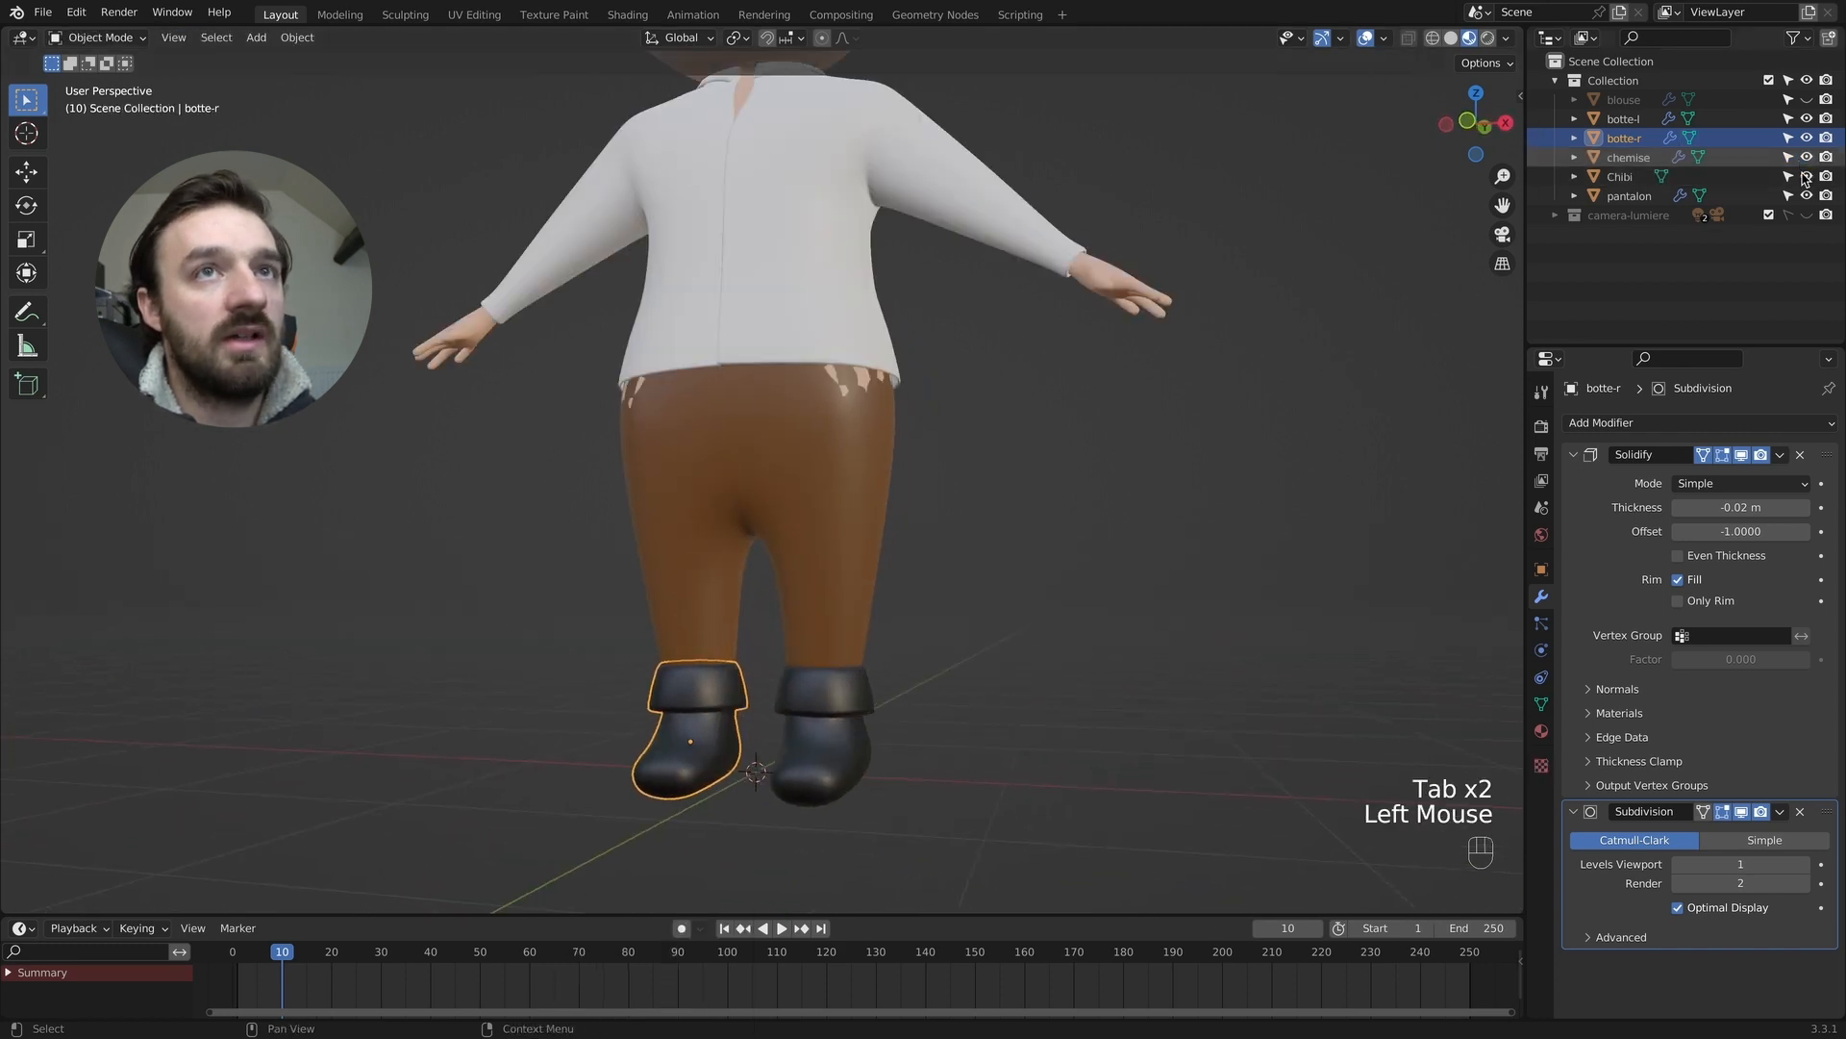
click(1805, 101)
Deselect botte-r and examine the fully dressed character from head to boots.
super+scroll(1166, 231, down, 4)
scroll(1075, 222, left, 4)
shift+scroll(1075, 221, up, 2)
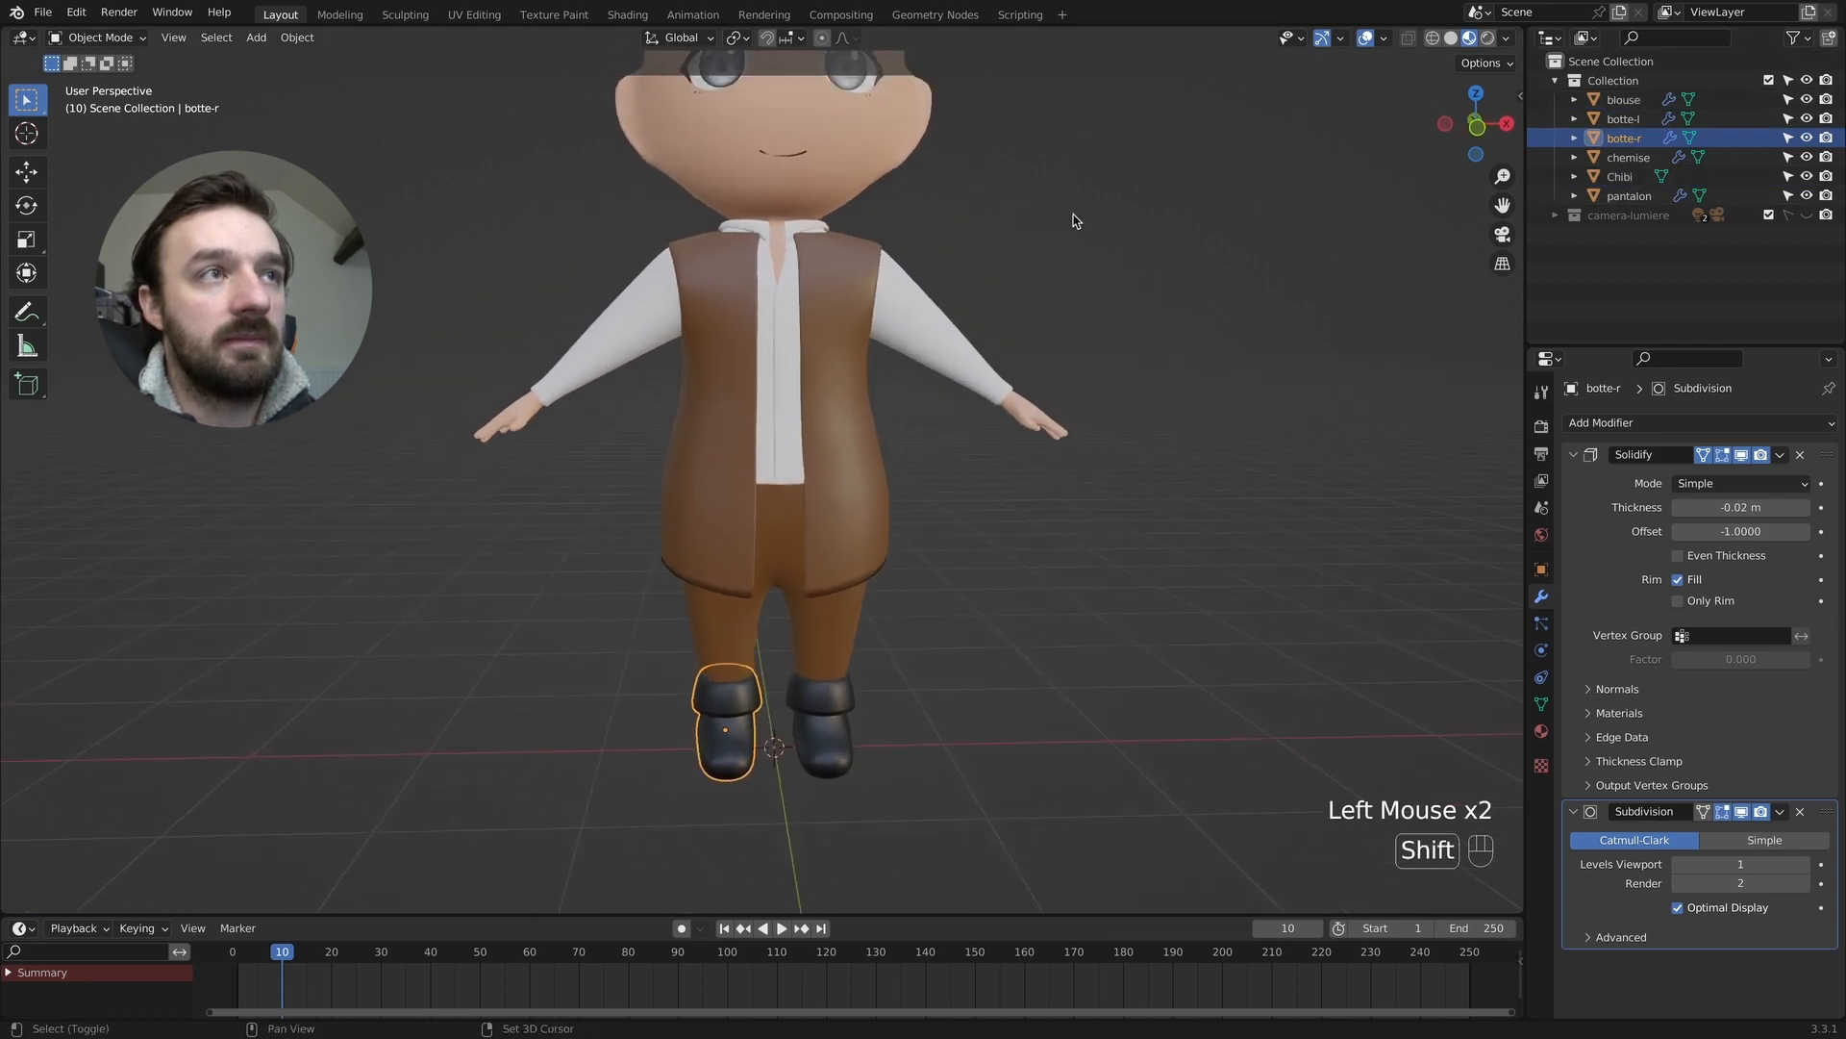
super+scroll(1073, 224, down, 4)
shift+scroll(1066, 231, up, 3)
key(Tab)
key(Tab)
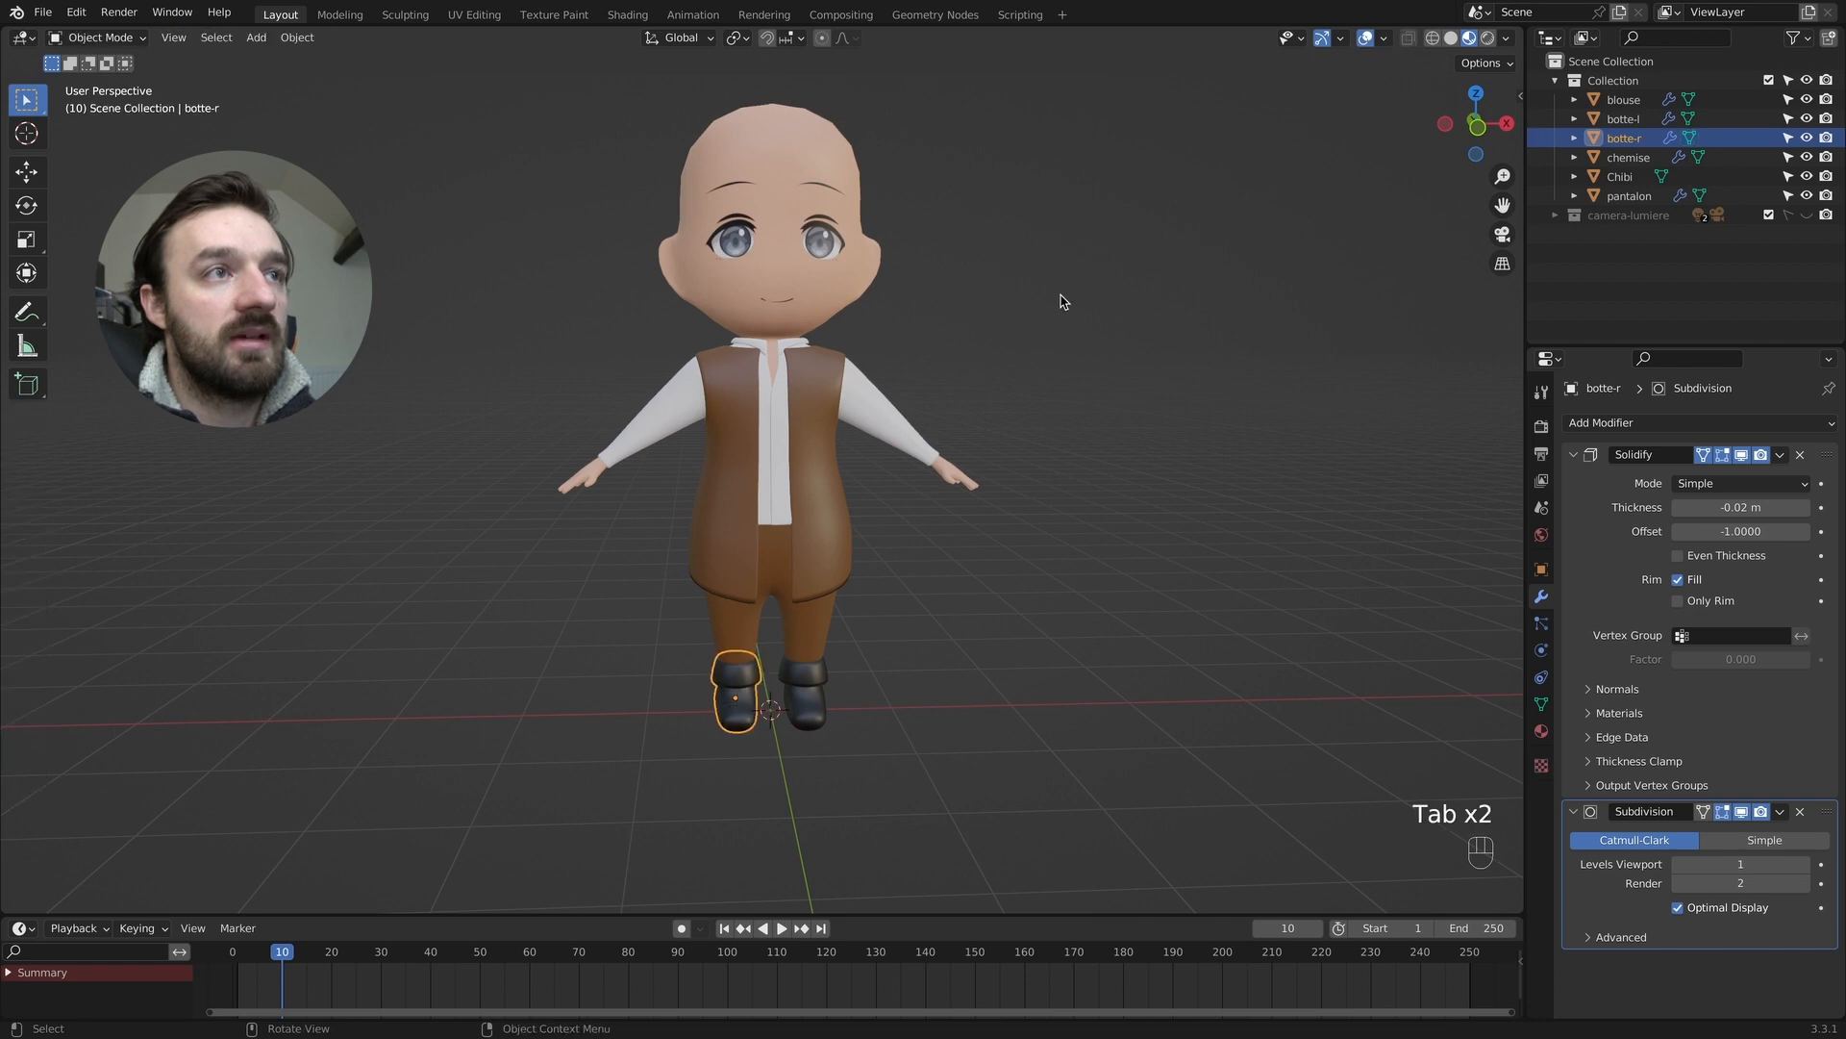
click(1063, 298)
scroll(1062, 301, left, 2)
scroll(1063, 300, left, 3)
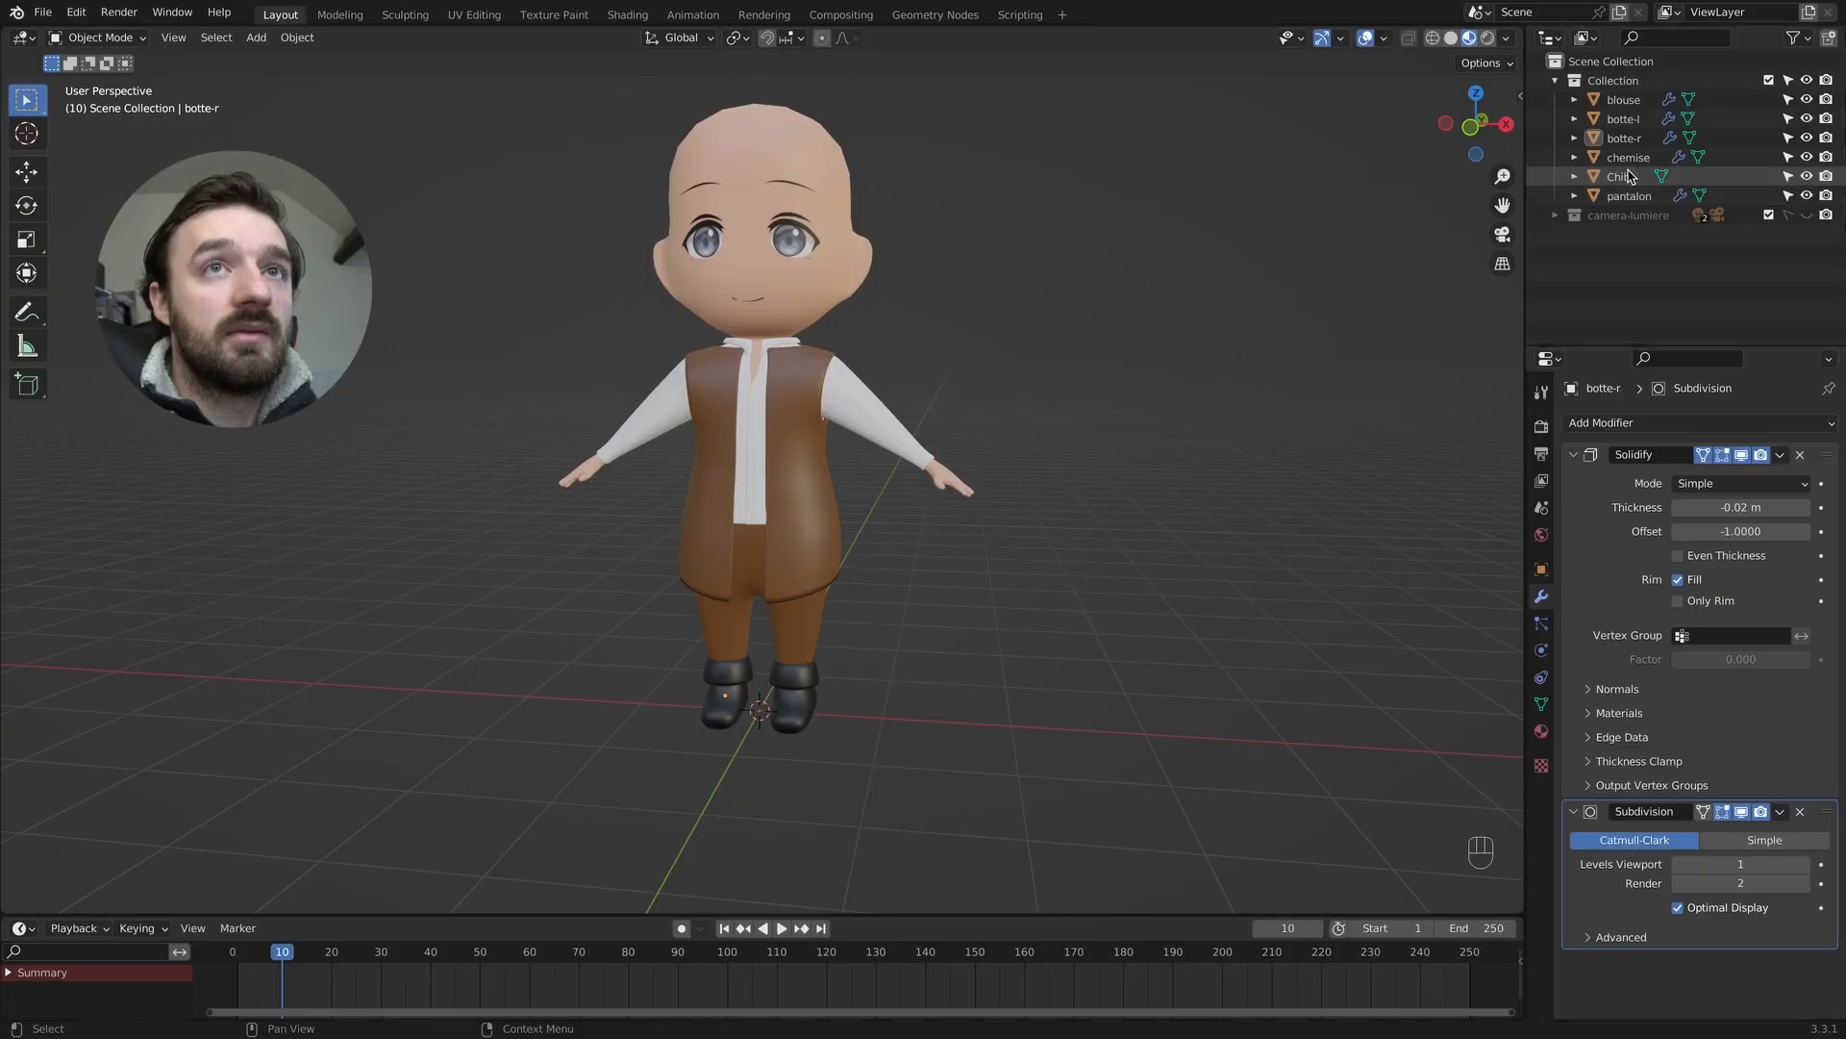
Hide the blouse, both boots, chemise and pantalon, and enter Edit Mode on Chibi with face selection.
drag(1806, 99, 1807, 139)
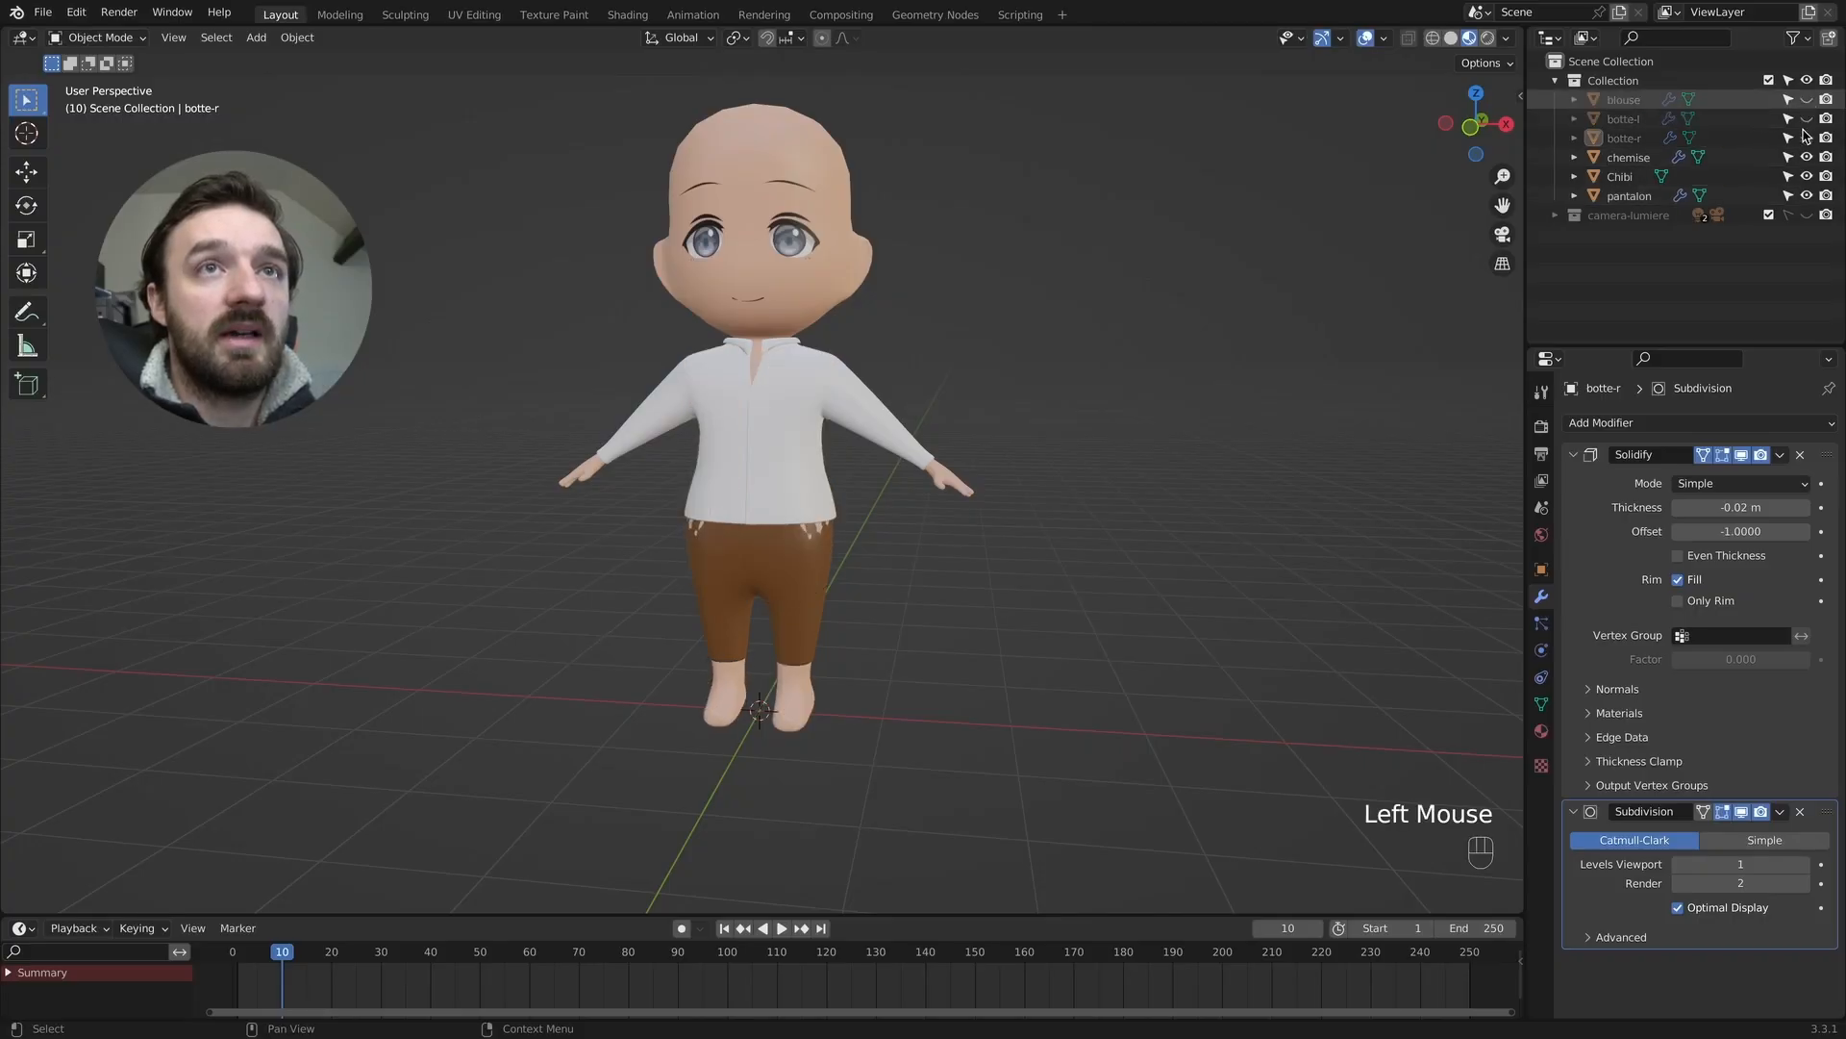
click(1807, 157)
click(1807, 195)
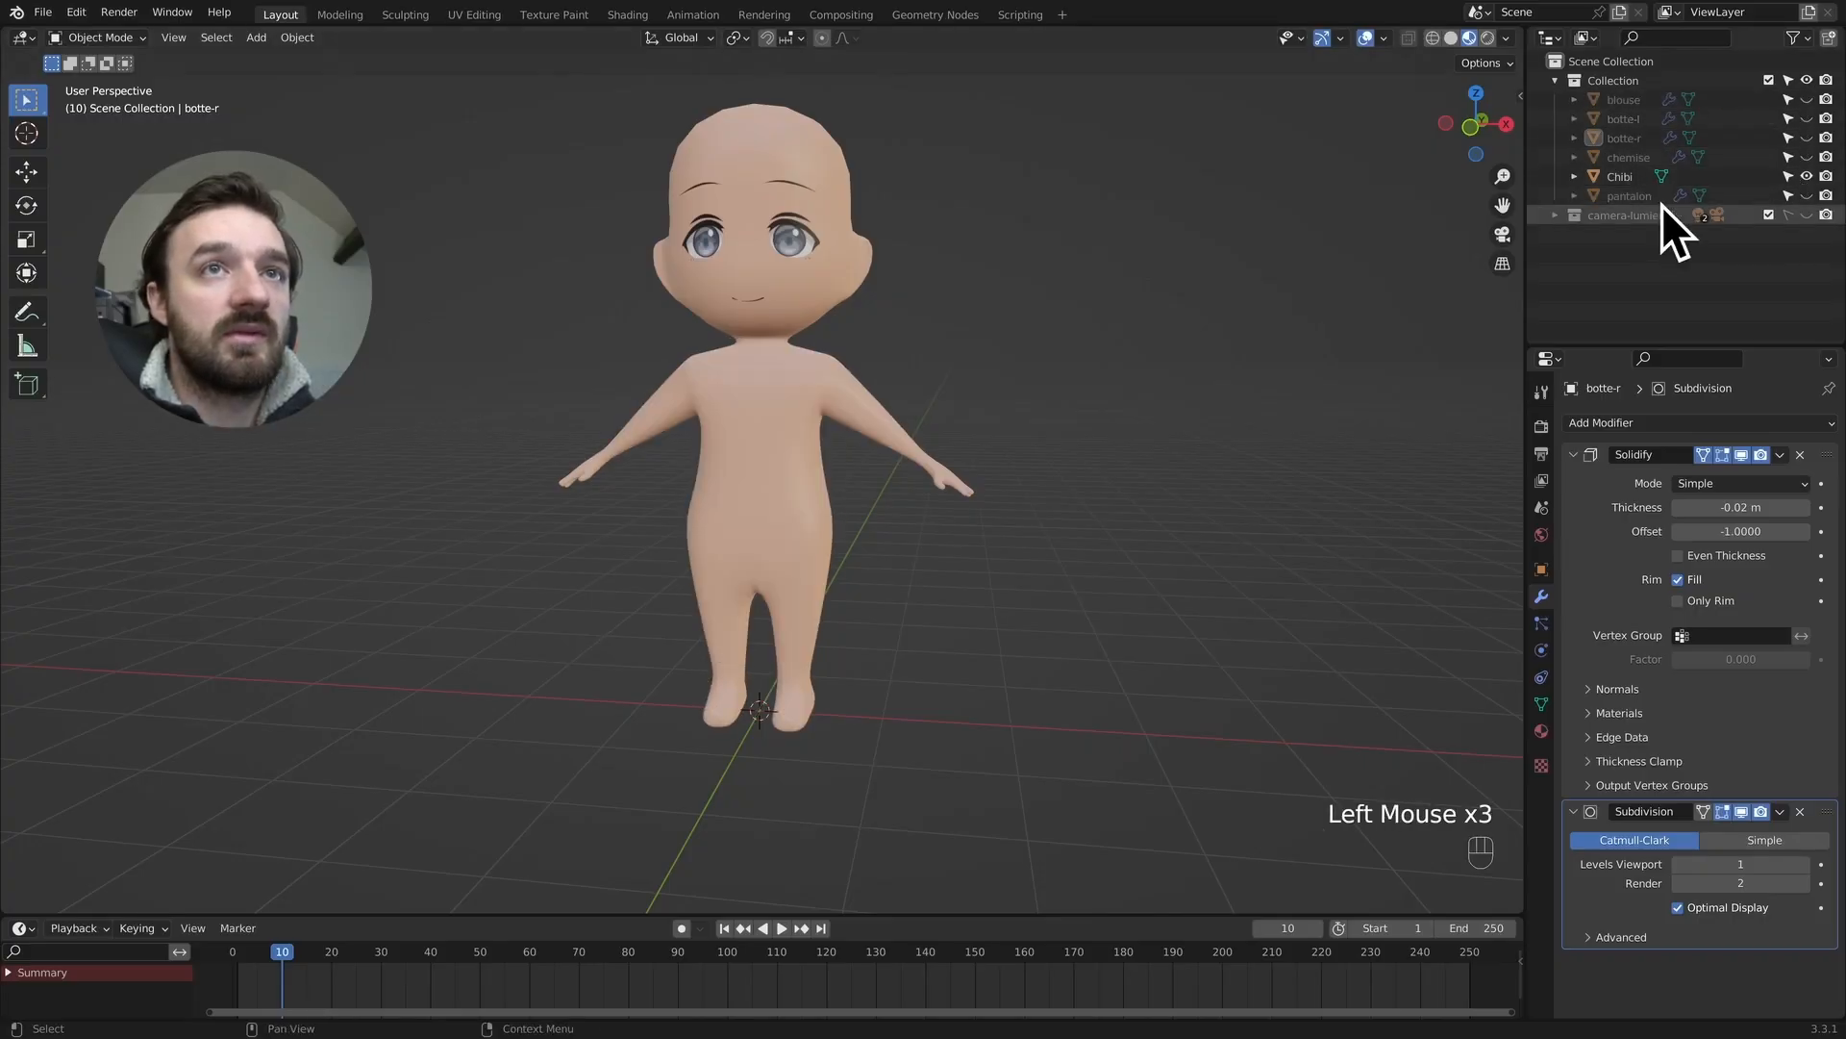
click(1640, 177)
key(Tab)
key(3)
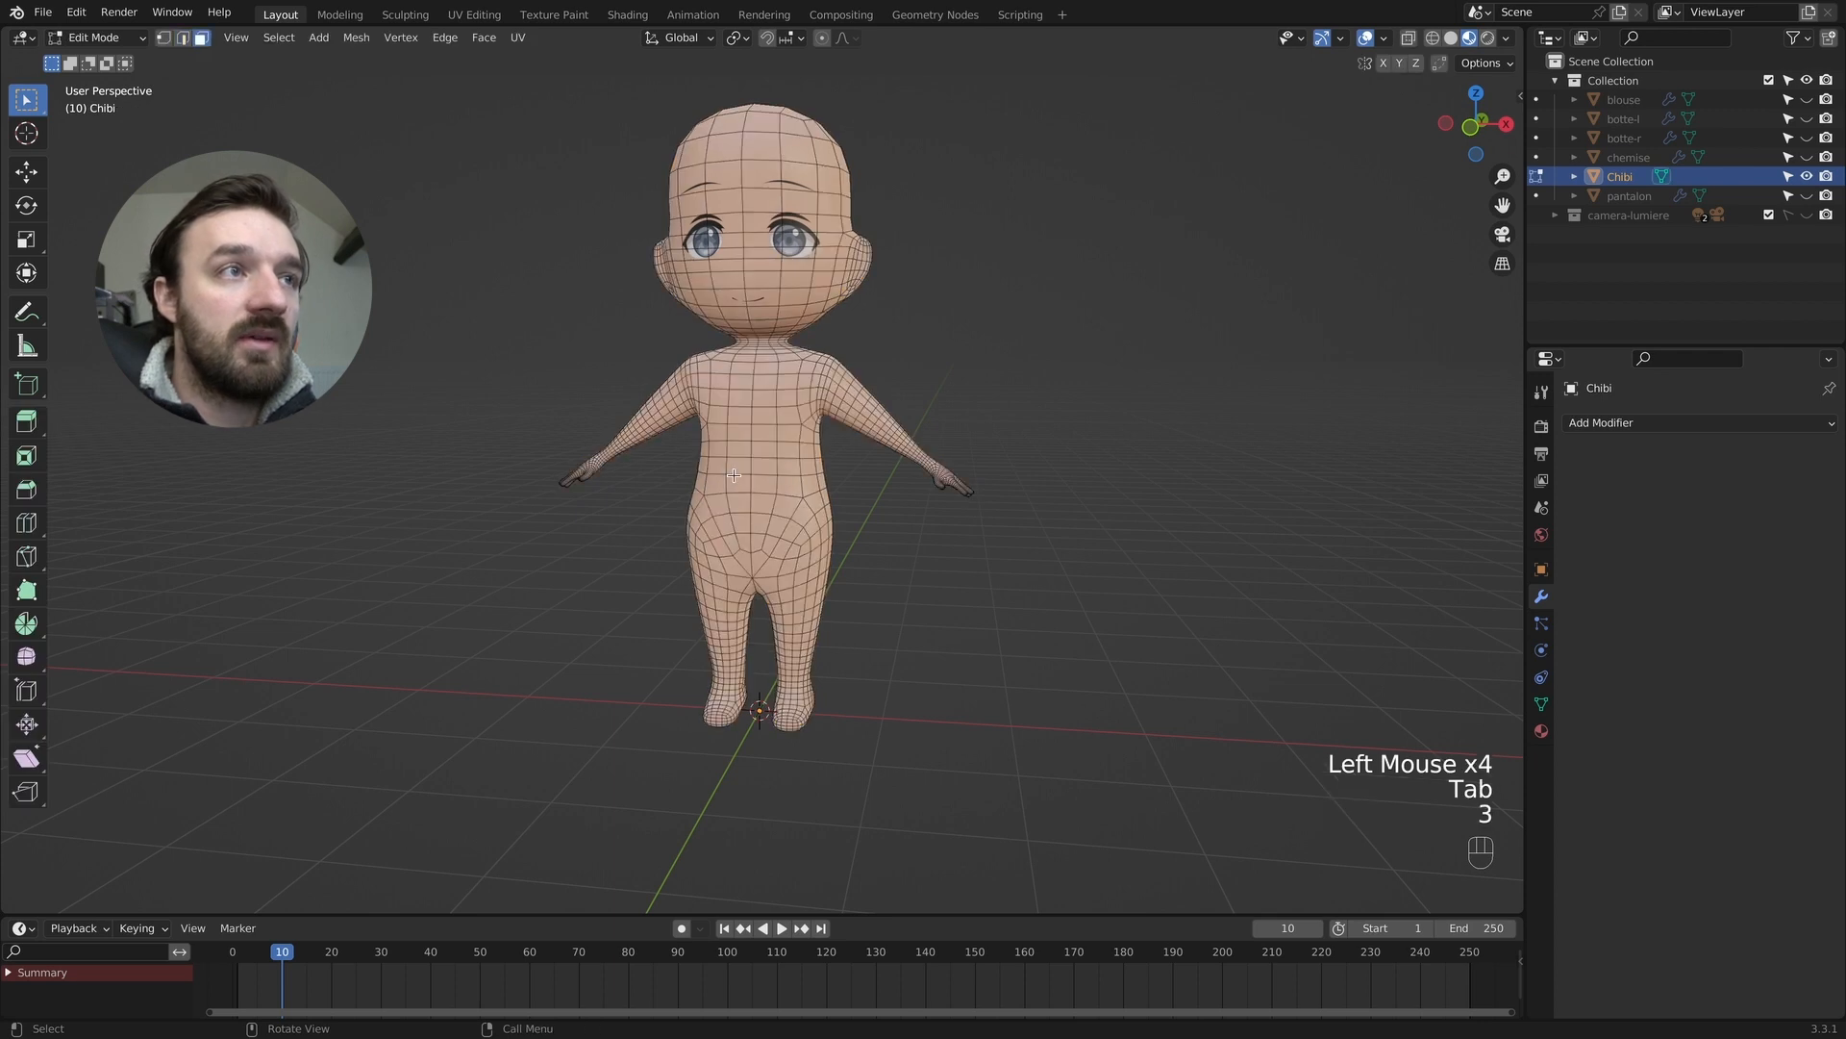
Select the two adjacent face loops running around the waist of Chibi.
click(731, 468)
super+scroll(729, 467, up, 1)
click(729, 467)
alt+shift+click(727, 466)
click(724, 465)
alt+shift+click(725, 465)
click(728, 465)
alt+shift+click(731, 465)
alt+shift+click(789, 469)
click(793, 465)
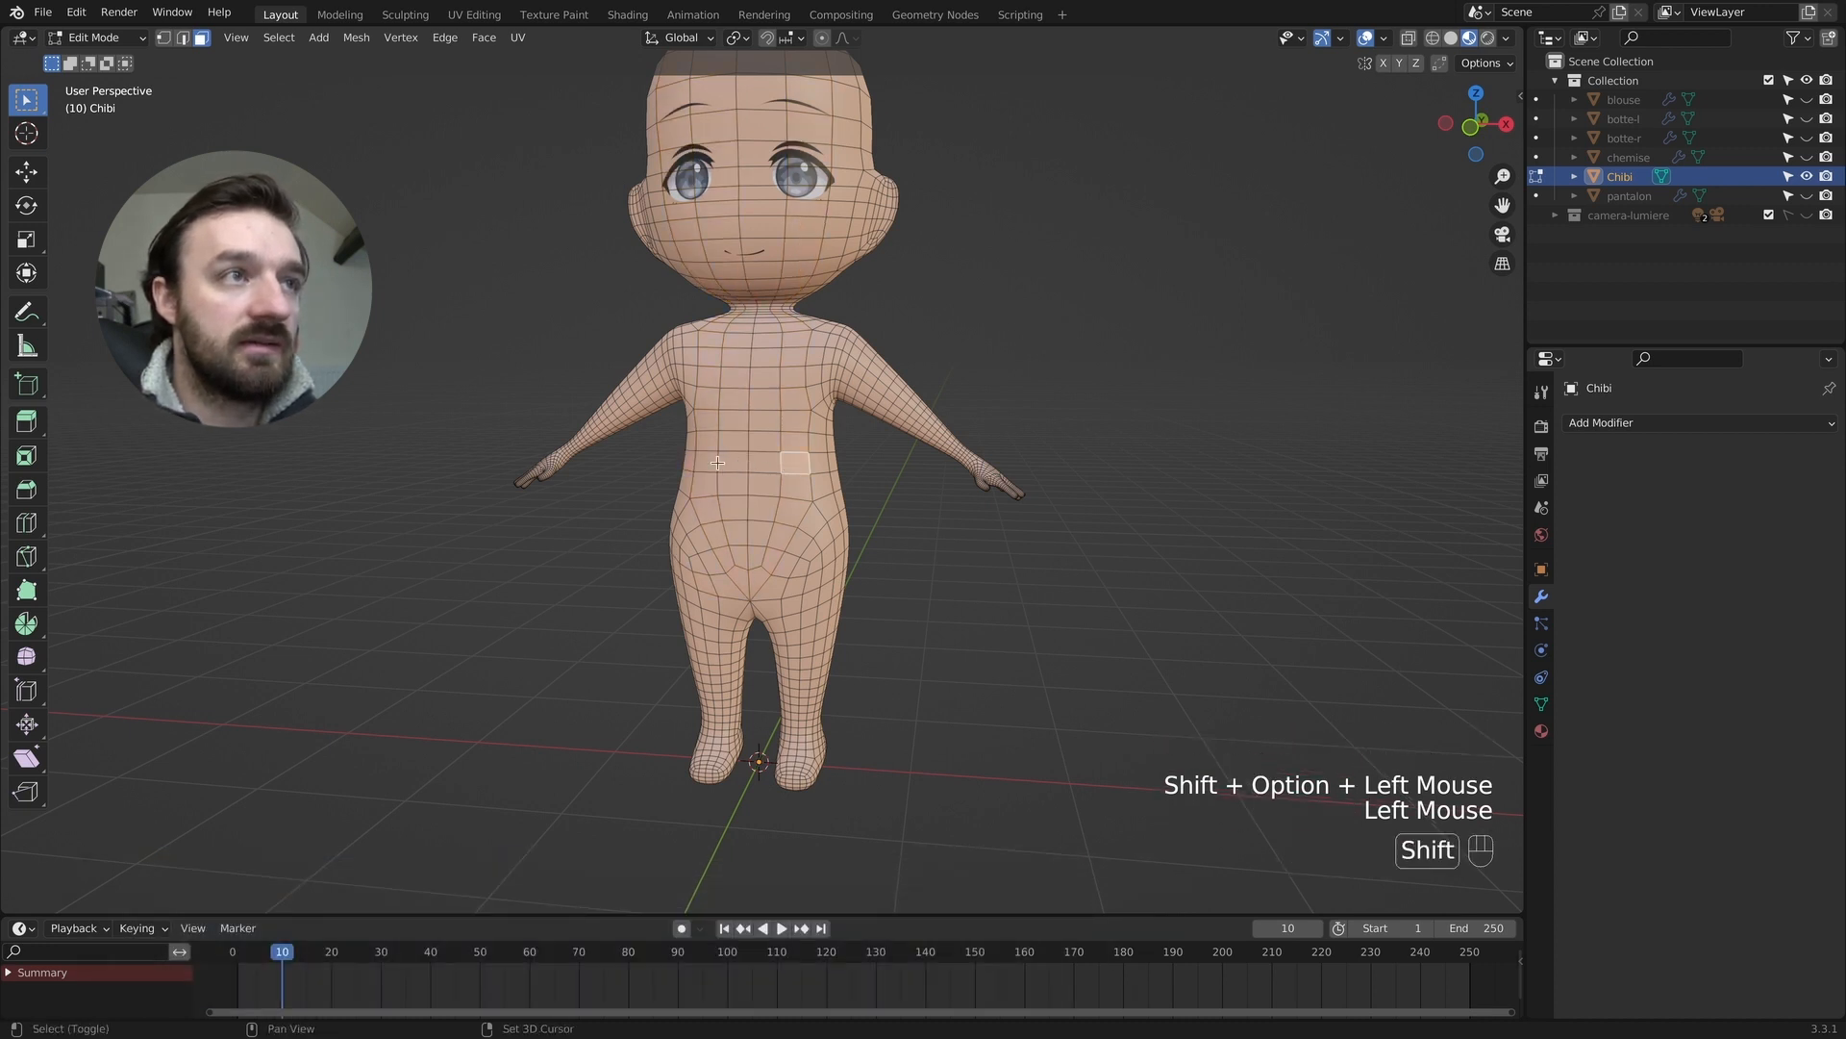
alt+shift+click(716, 471)
shift+click(706, 481)
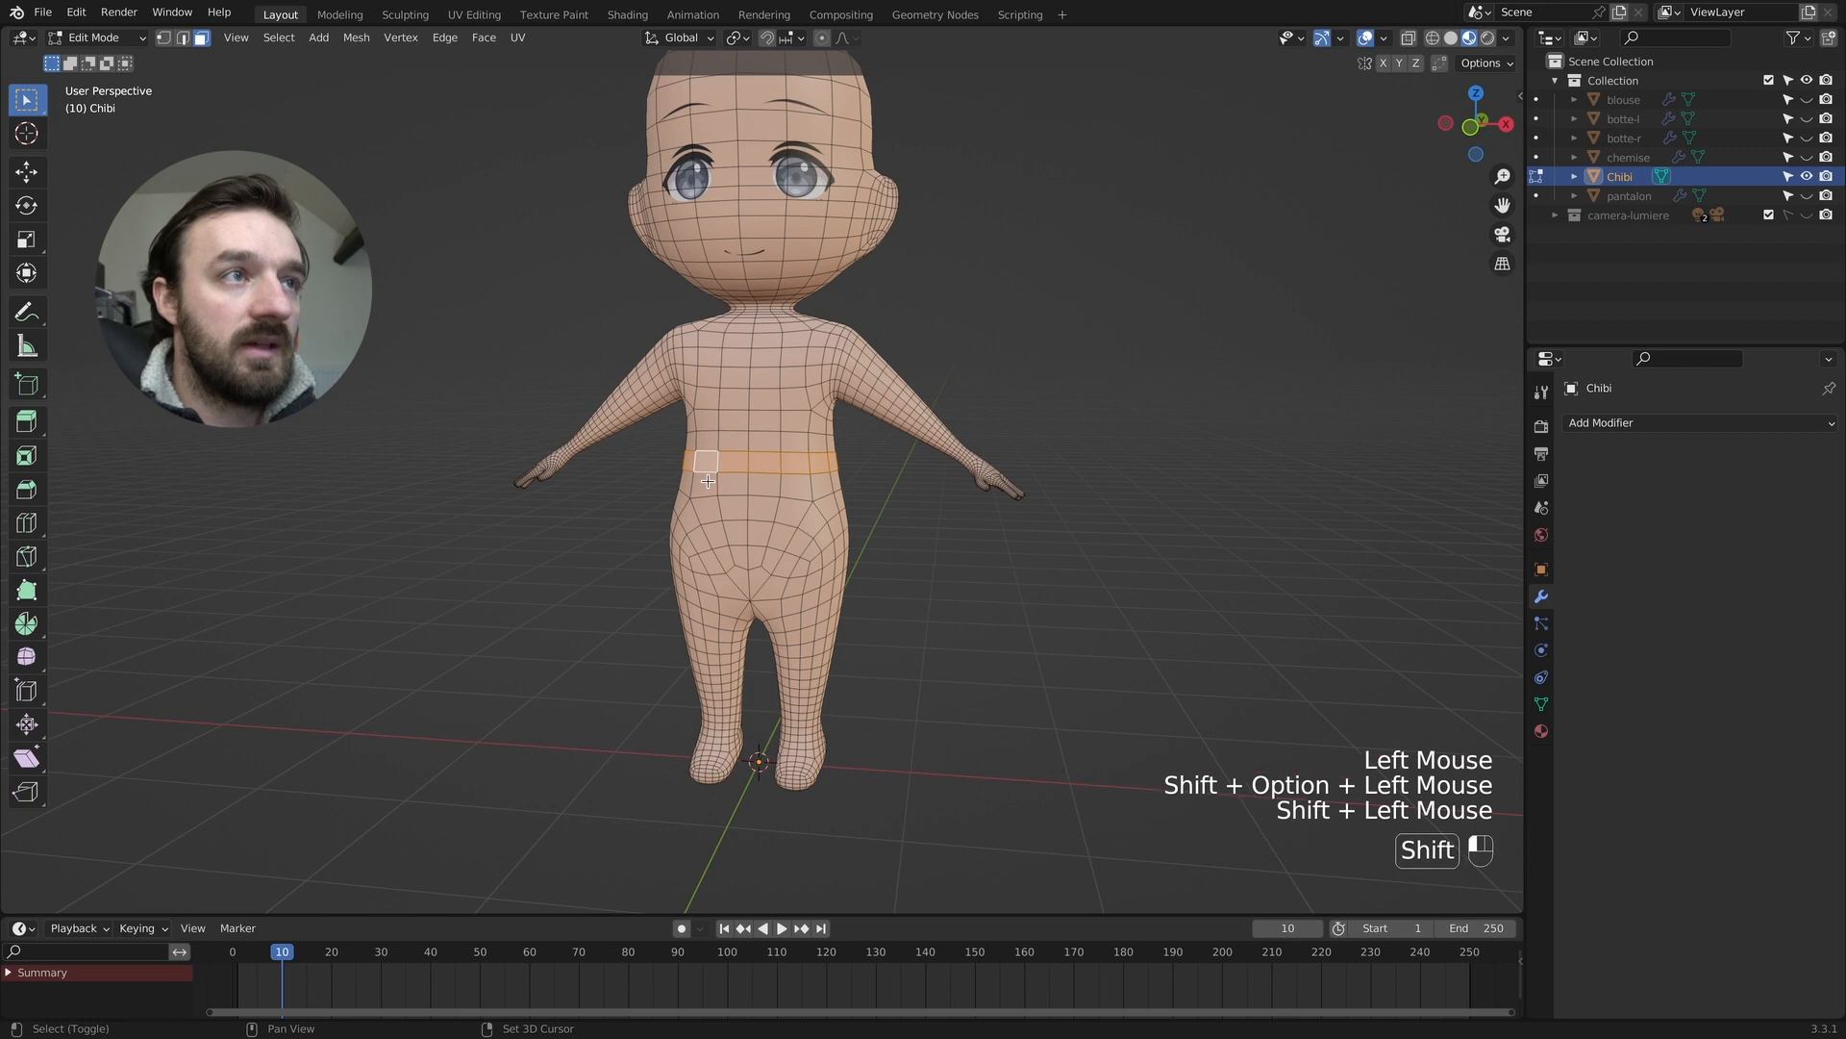
alt+shift+click(786, 482)
Duplicate the waist faces in place, separate the mesh by loose parts and rename the new object as ceinture.
key(shift+d)
click(786, 482)
key(a)
key(p)
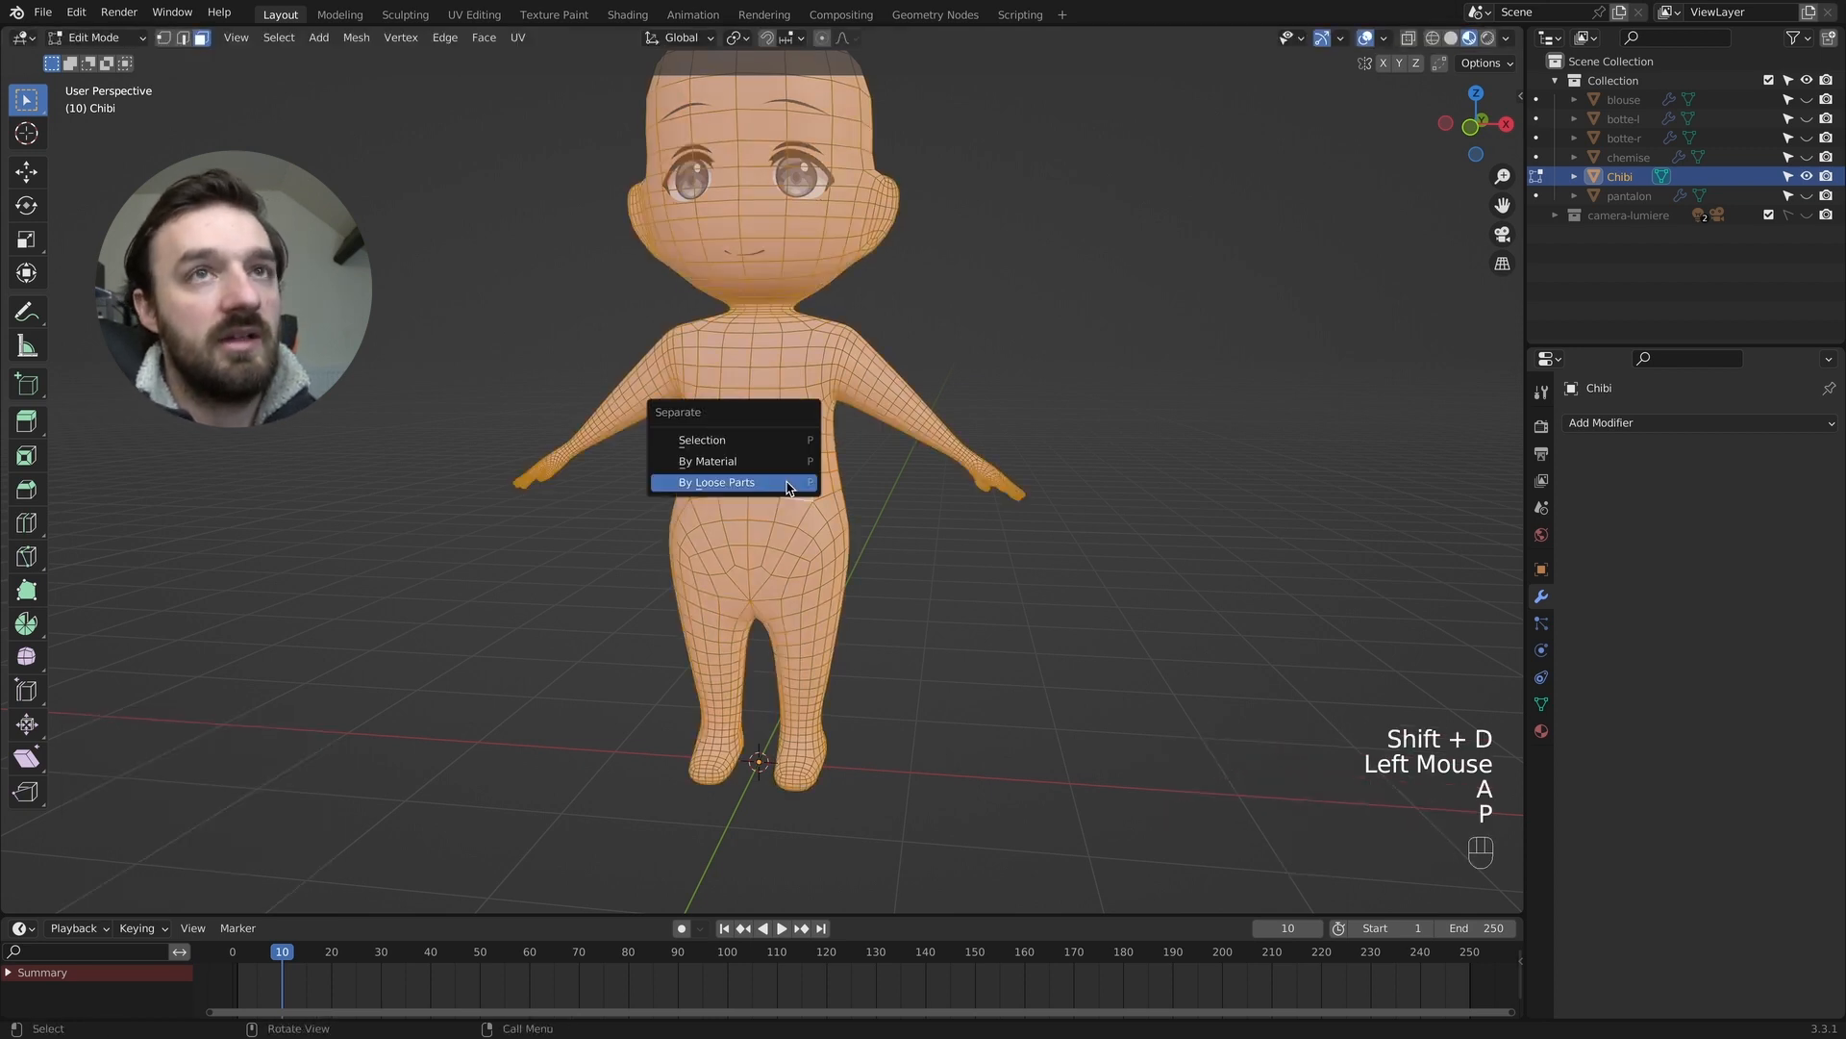
click(814, 486)
double_click(1632, 195)
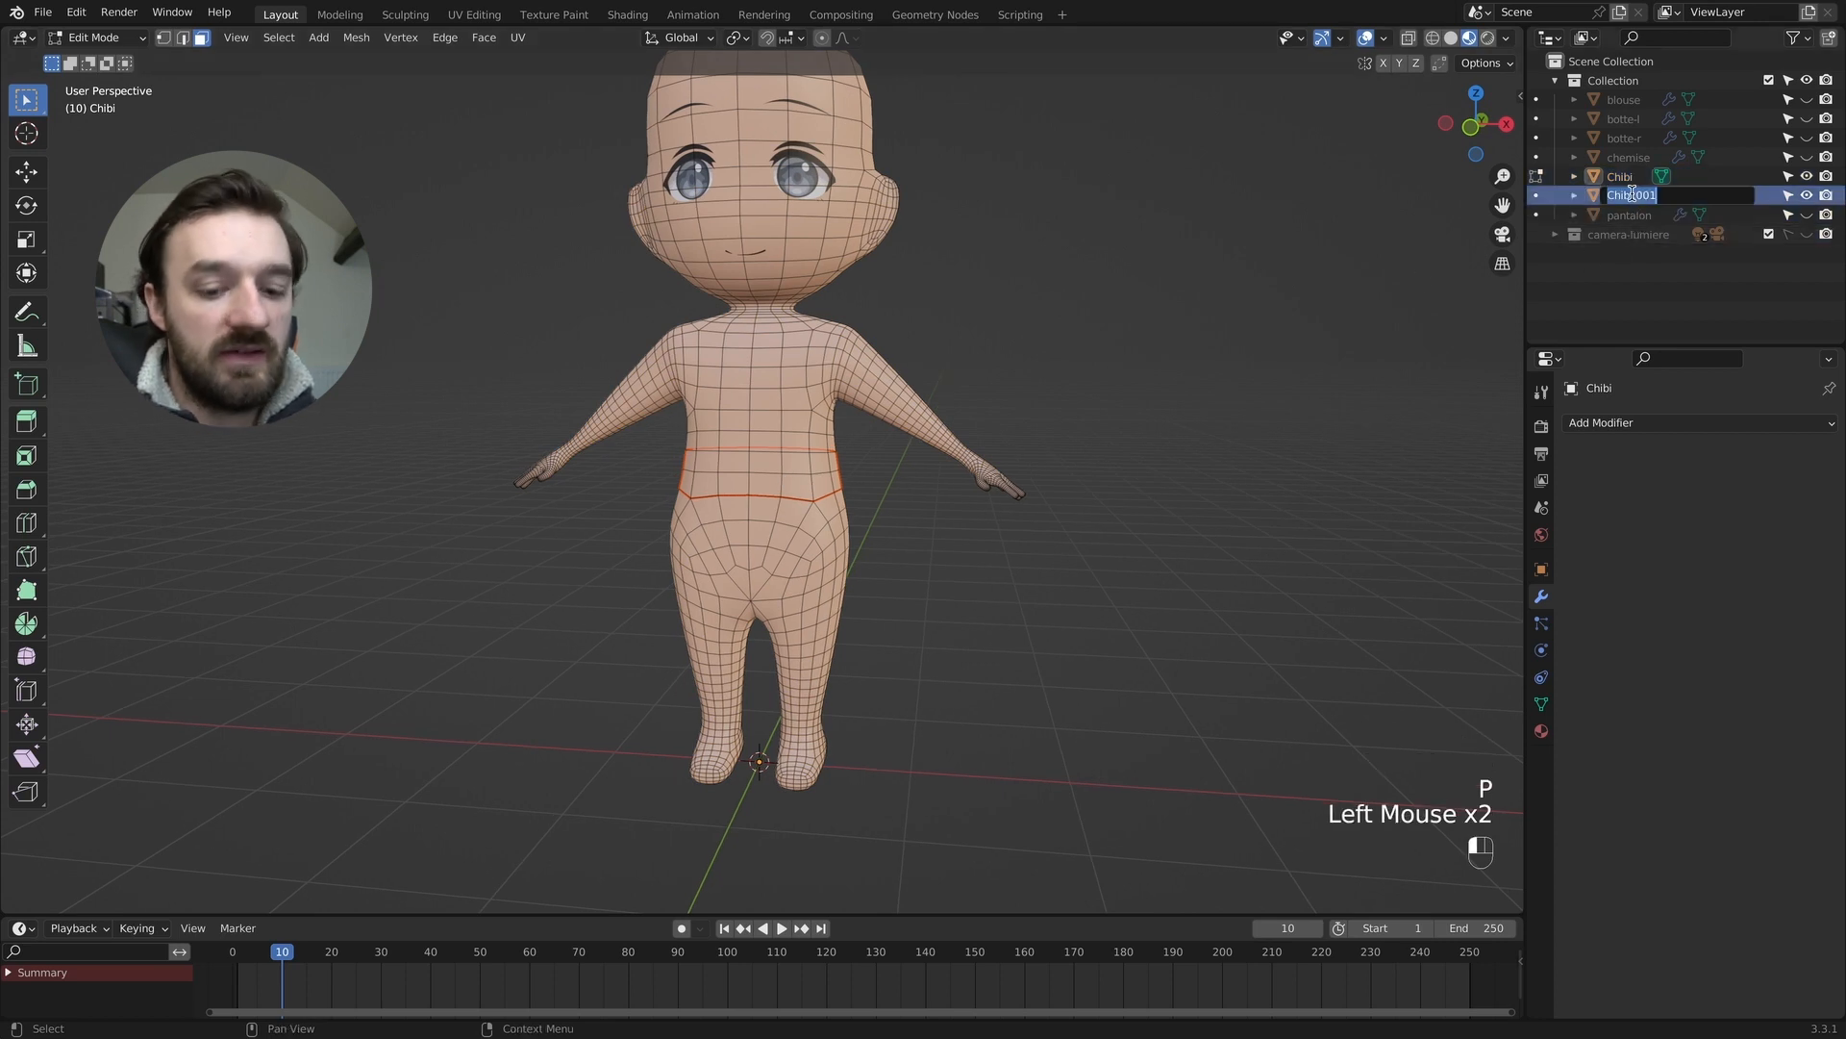
text(ceinture)
key(Return)
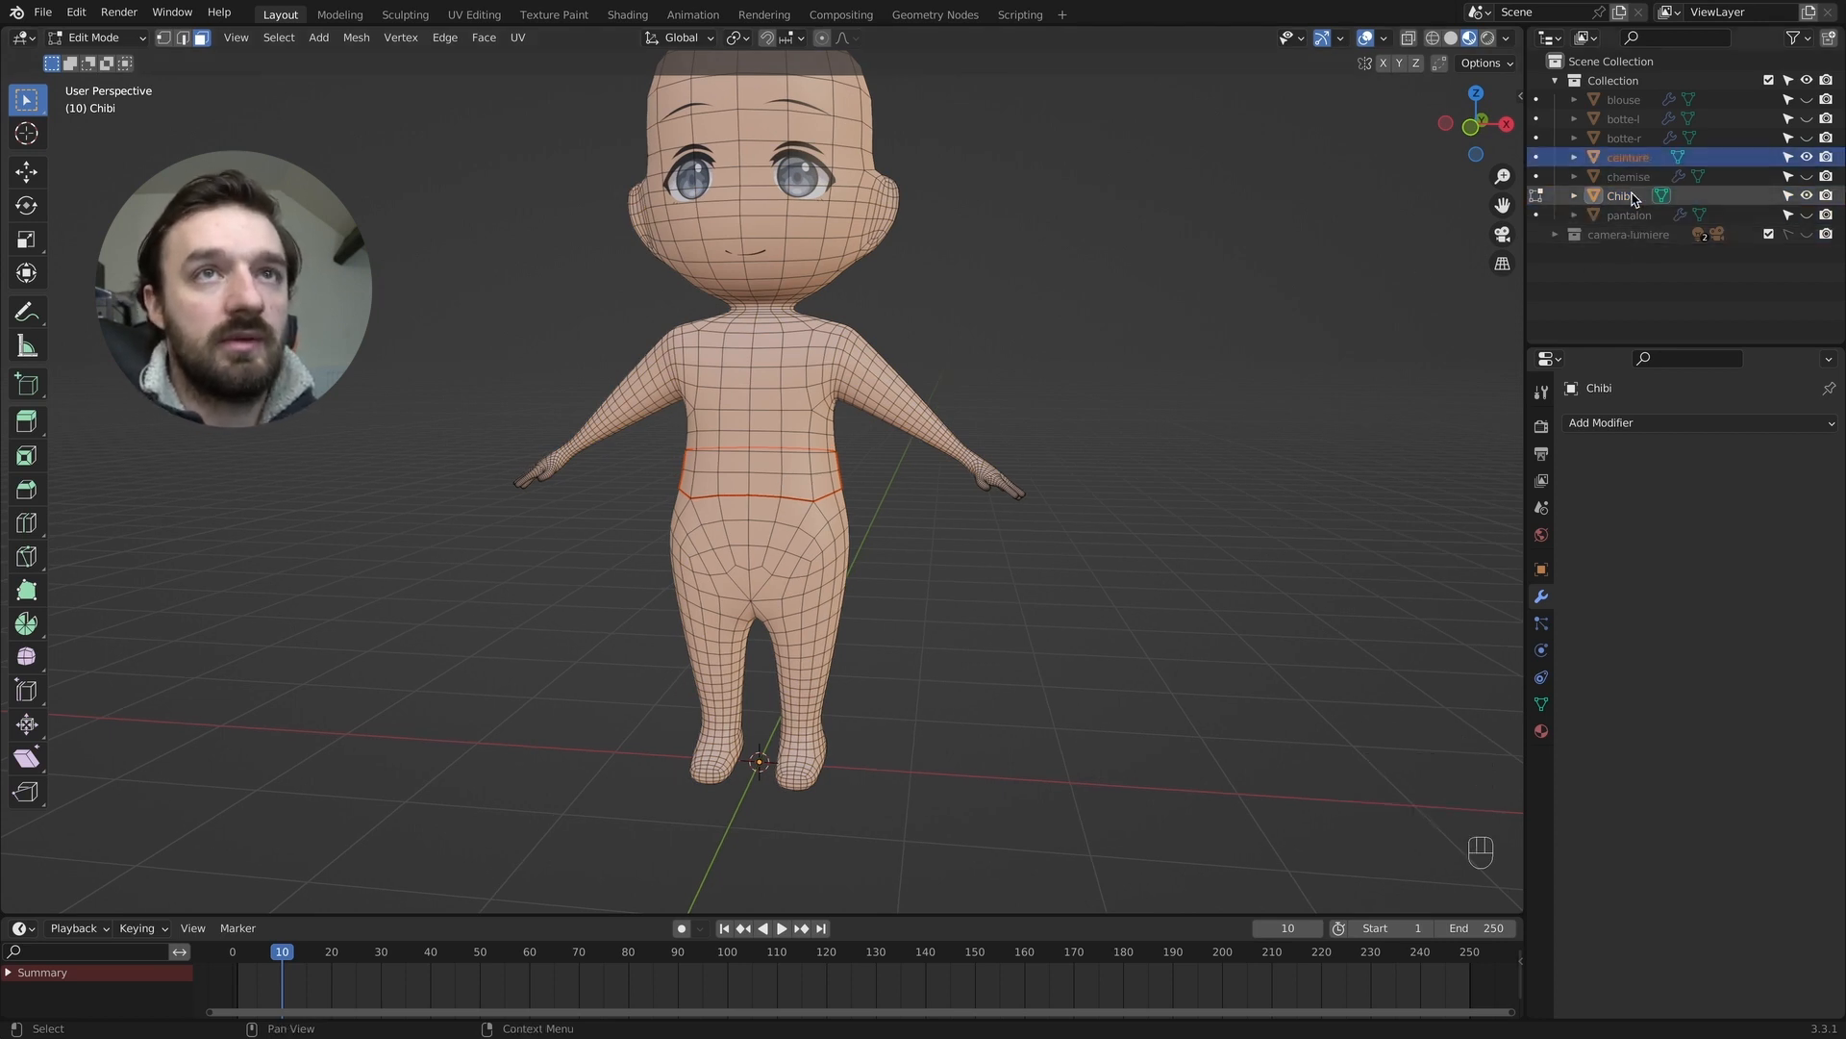
Unhide all the clothing objects, return to Object Mode and make ceinture the active object.
drag(1807, 139, 1811, 103)
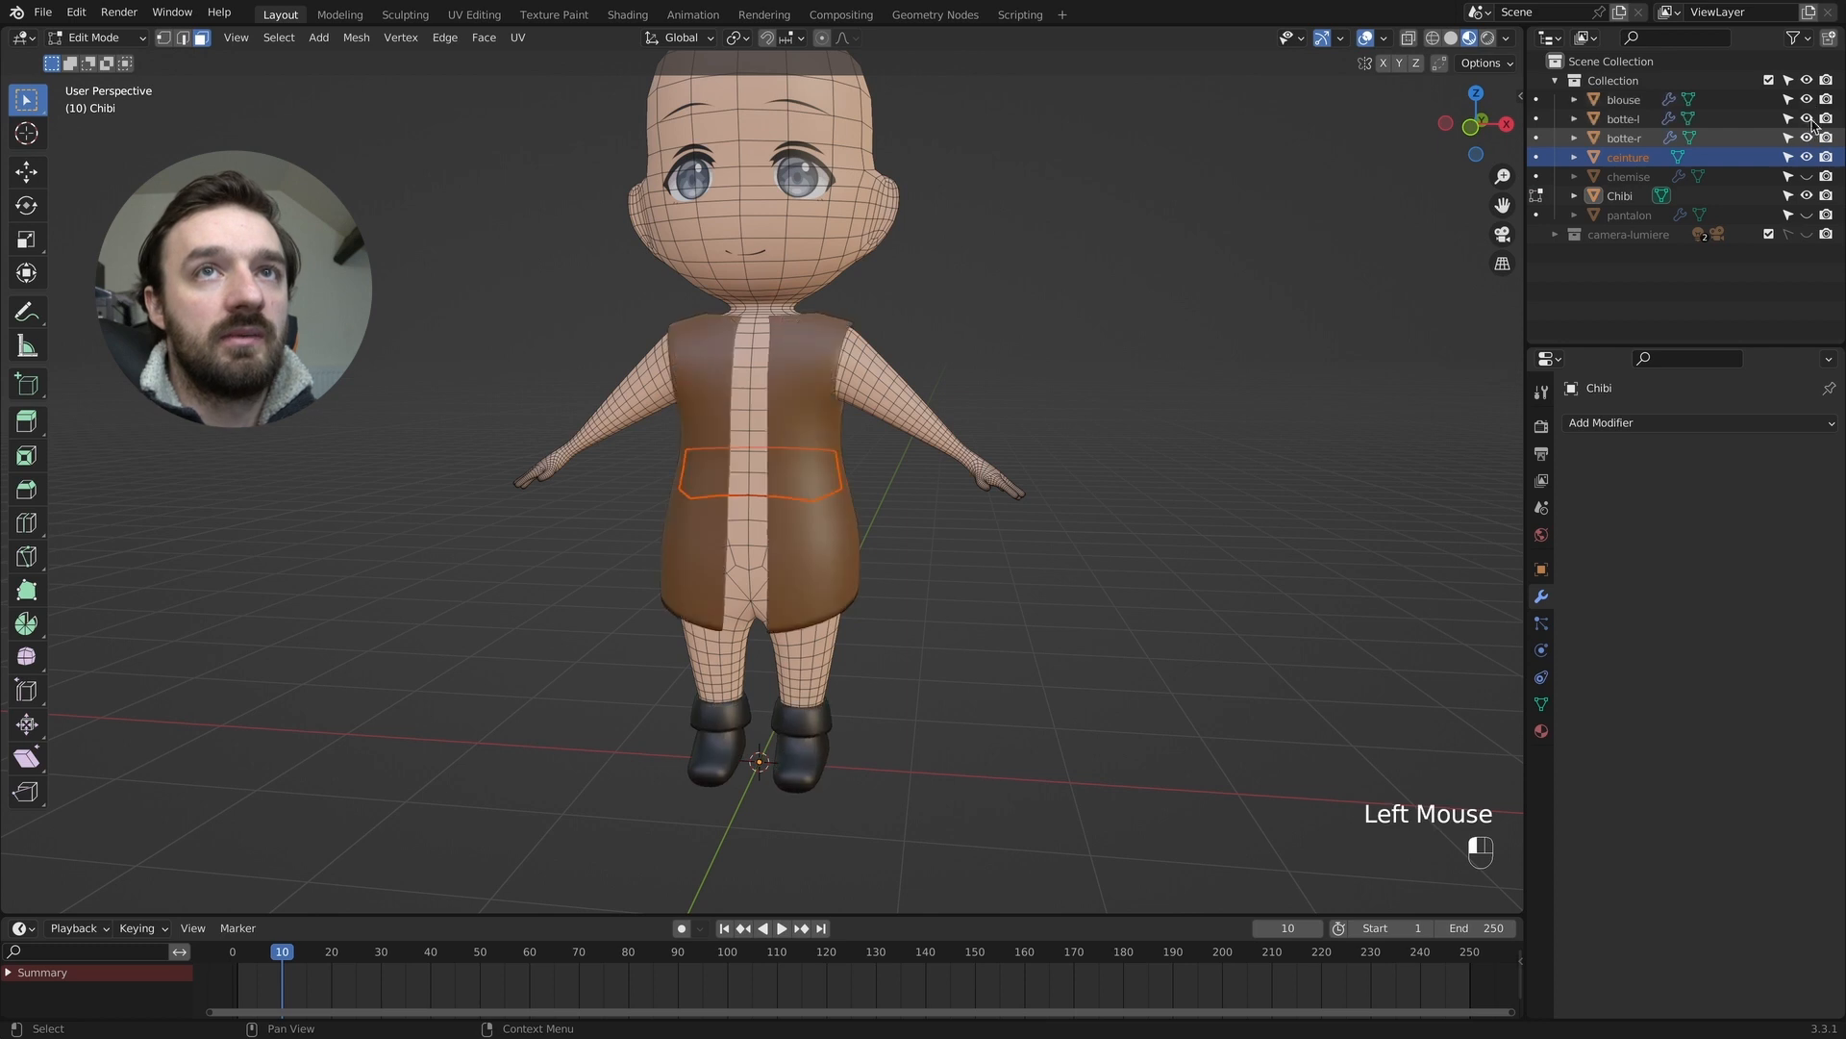
click(1807, 176)
click(1807, 214)
key(Tab)
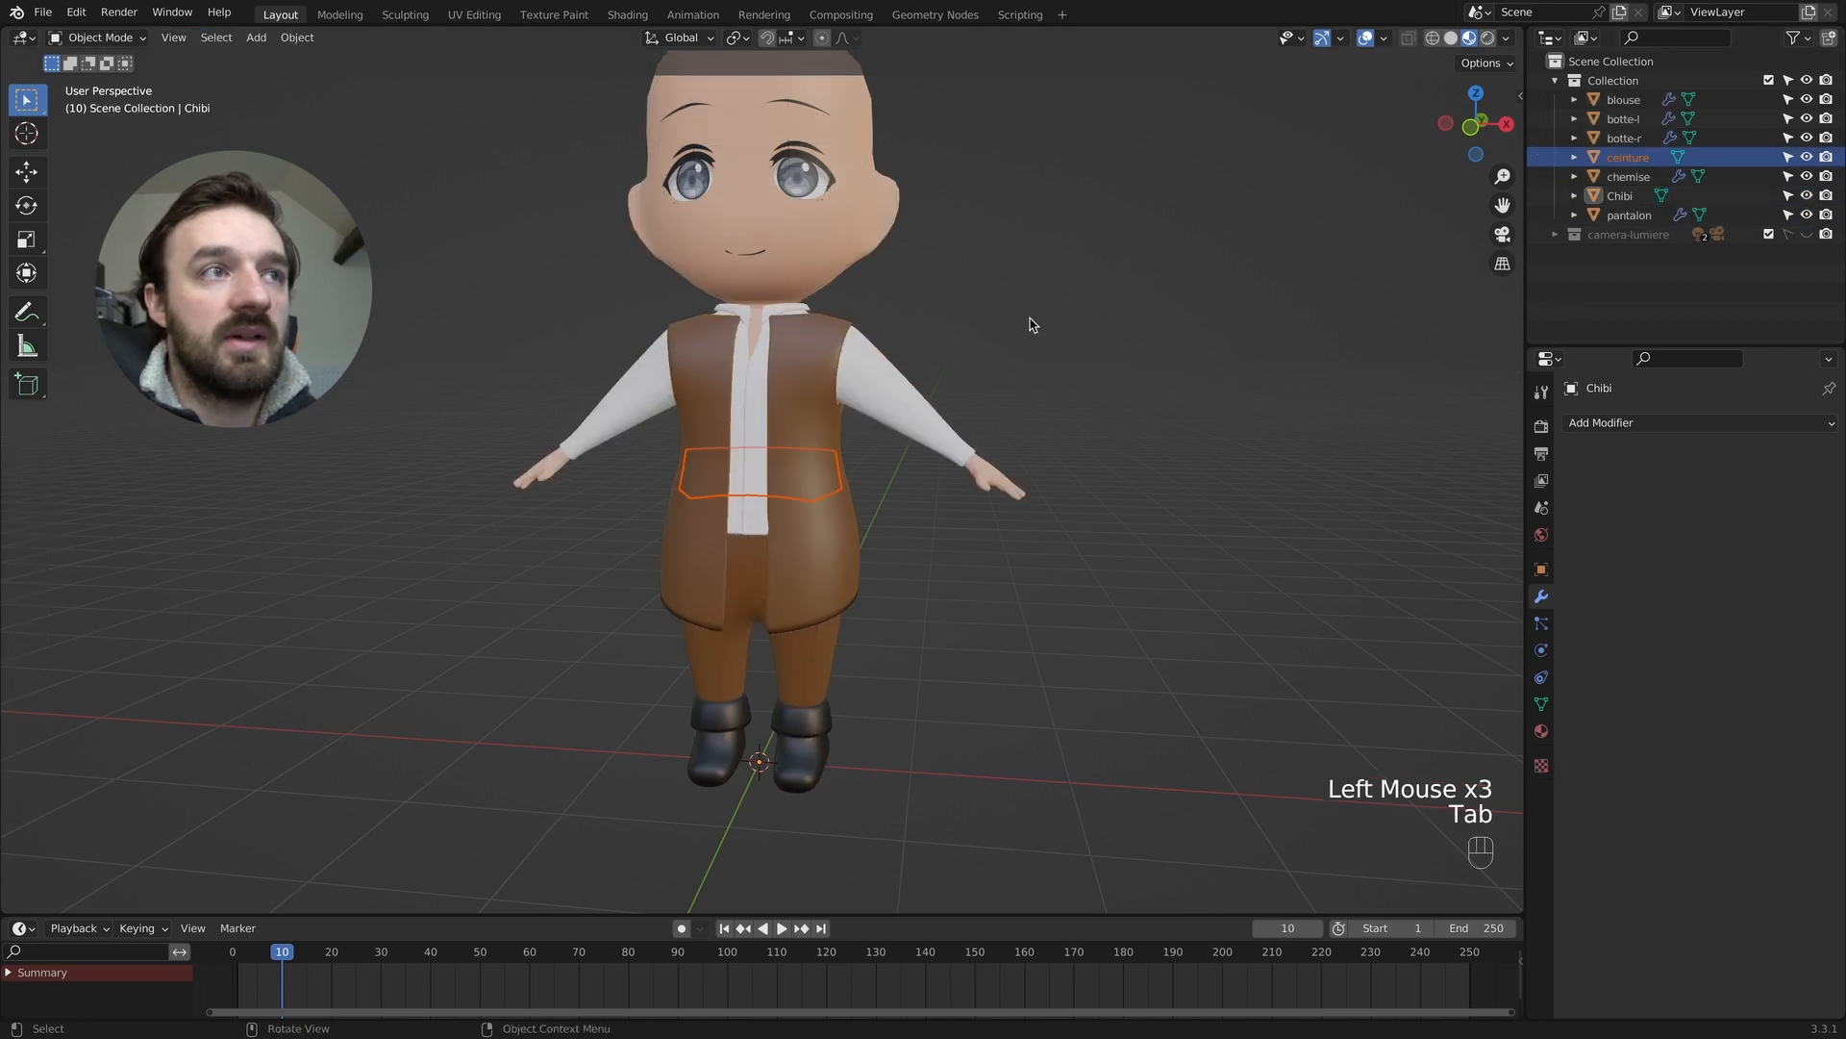
click(1640, 234)
click(1628, 157)
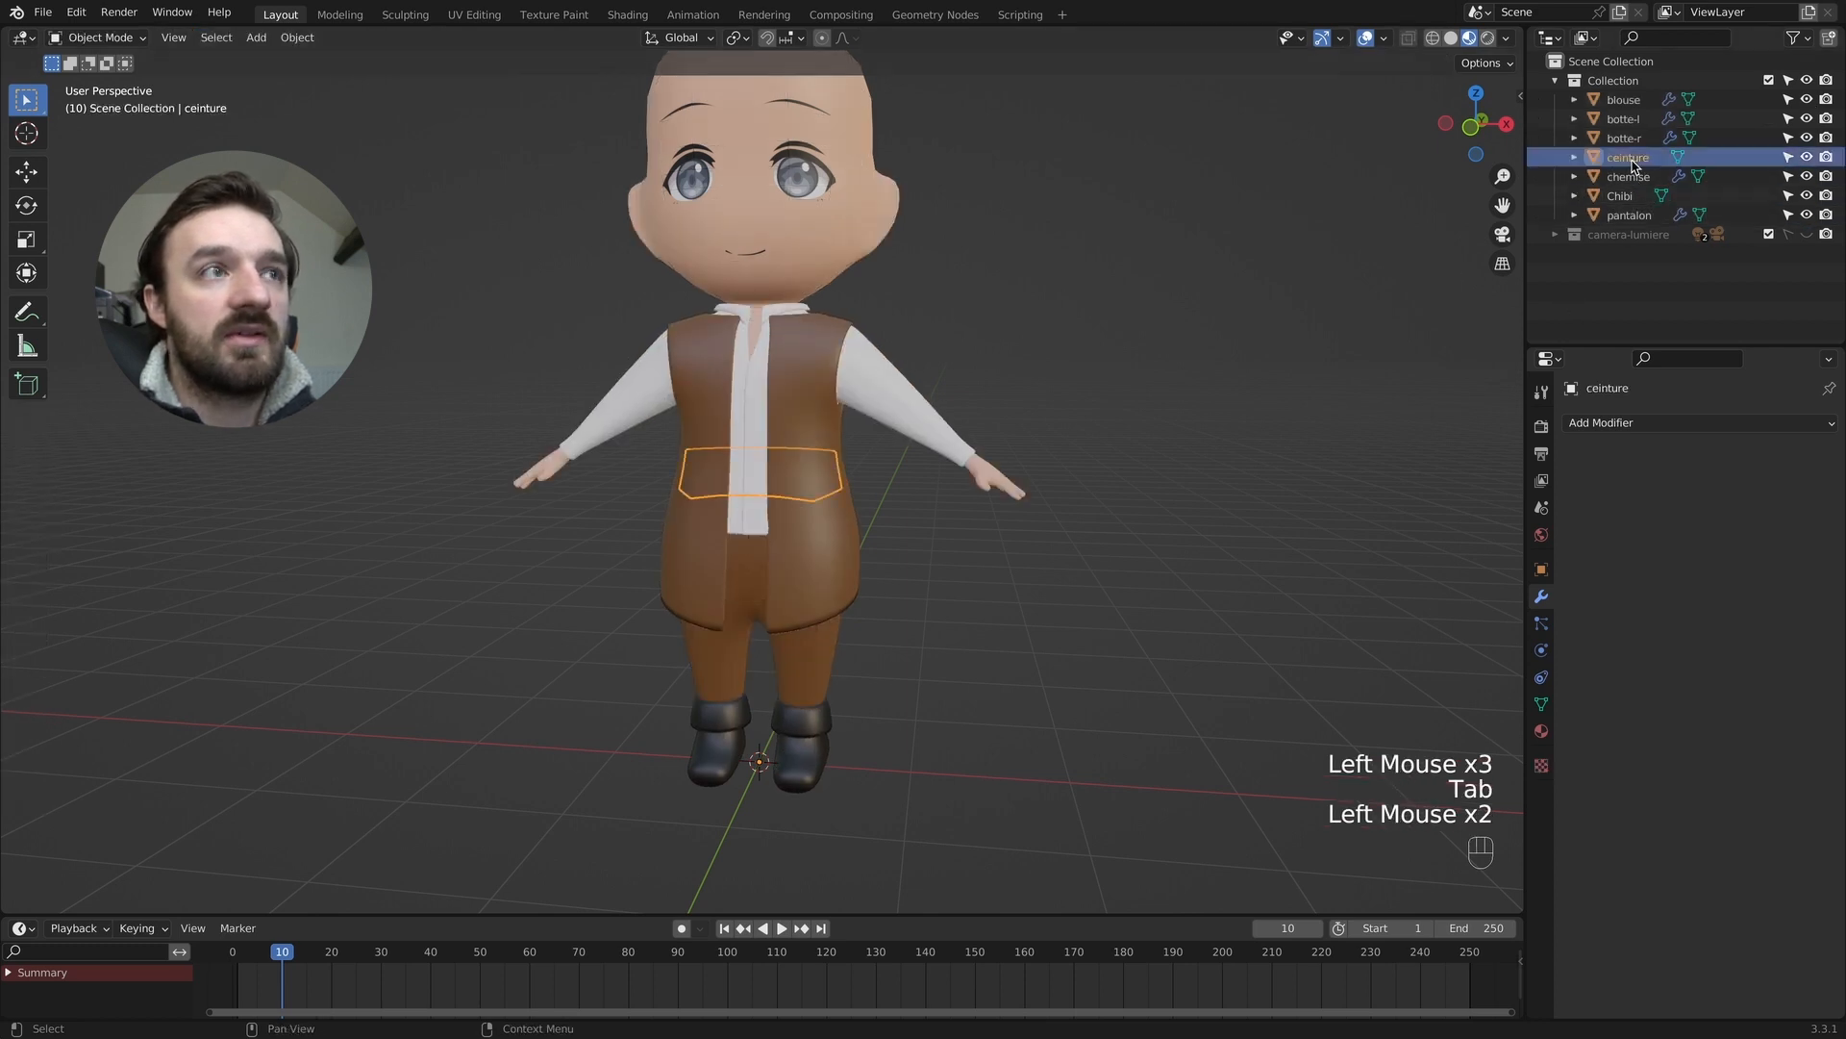
key(s)
click(899, 445)
key(super+z)
Set the origin of ceinture to its geometry.
right_click(808, 455)
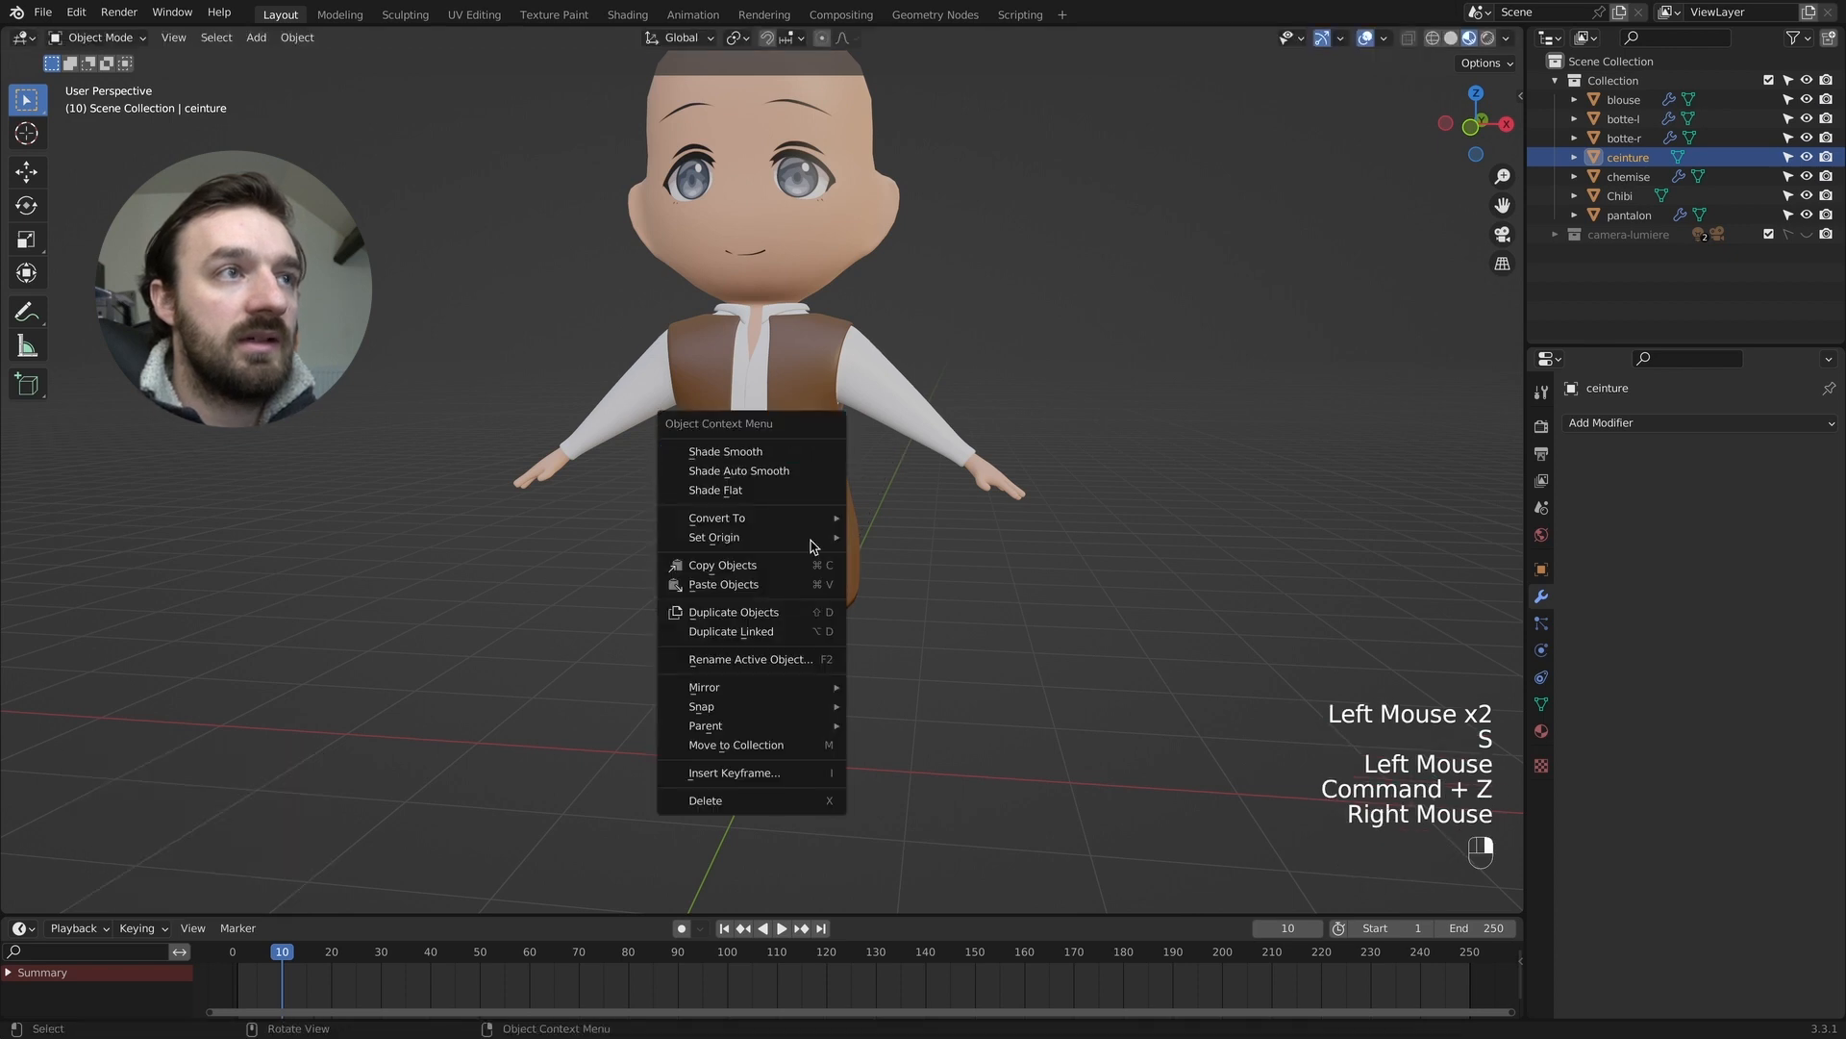
mouse_move(811, 539)
click(904, 557)
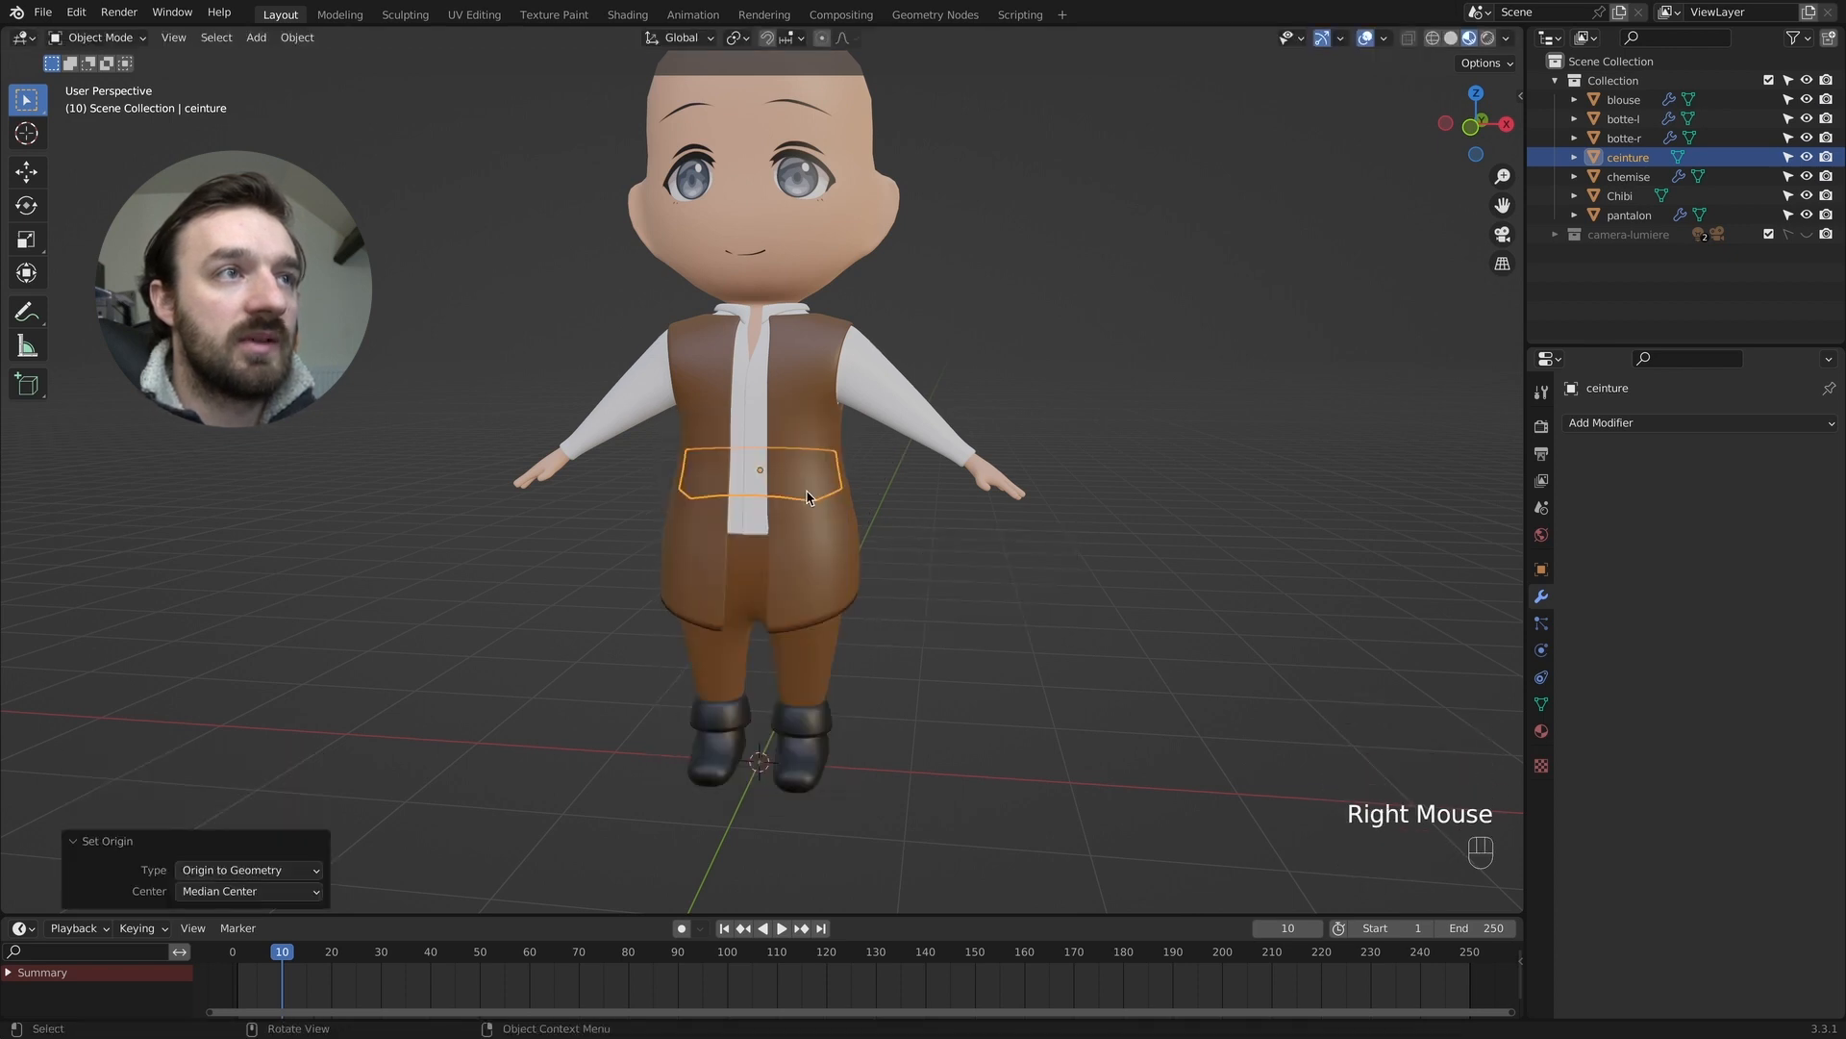
Scale ceinture up uniformly by about 1.157 so it wraps outside the blouse at the waist.
key(s)
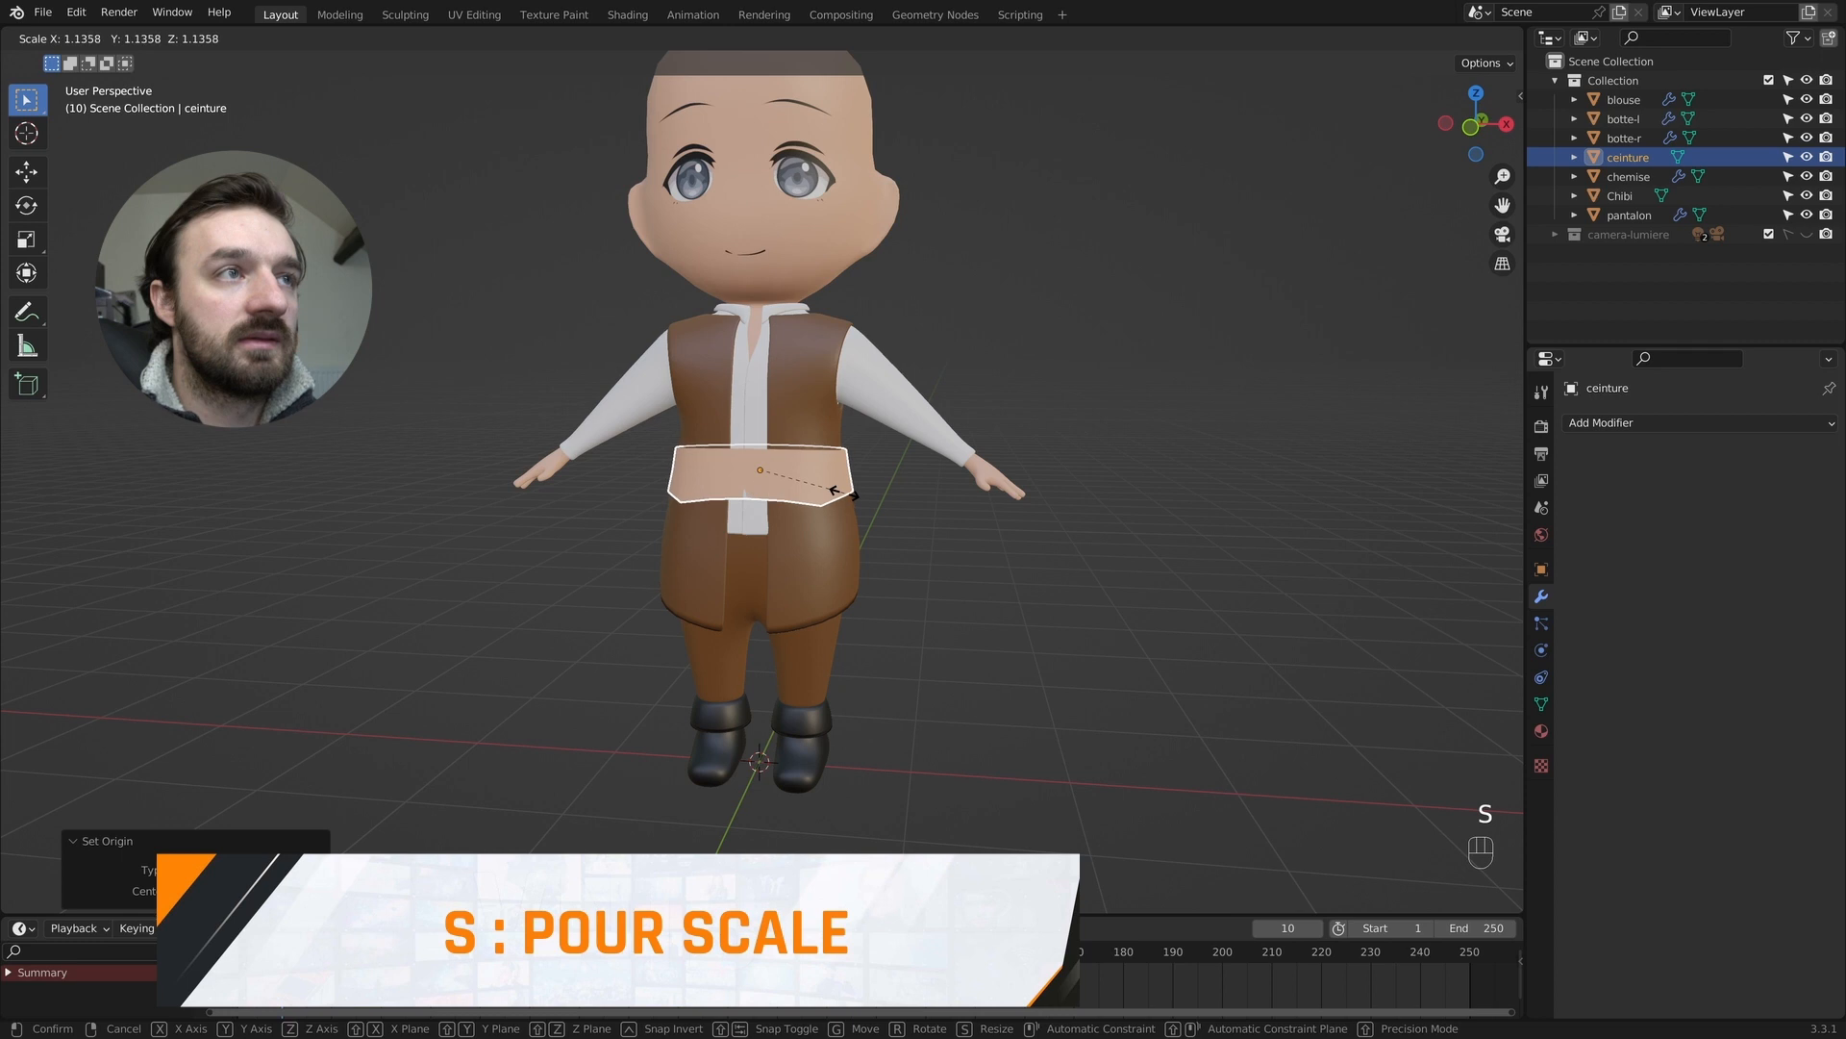
click(845, 491)
scroll(845, 490, left, 10)
scroll(845, 491, up, 5)
scroll(845, 490, right, 5)
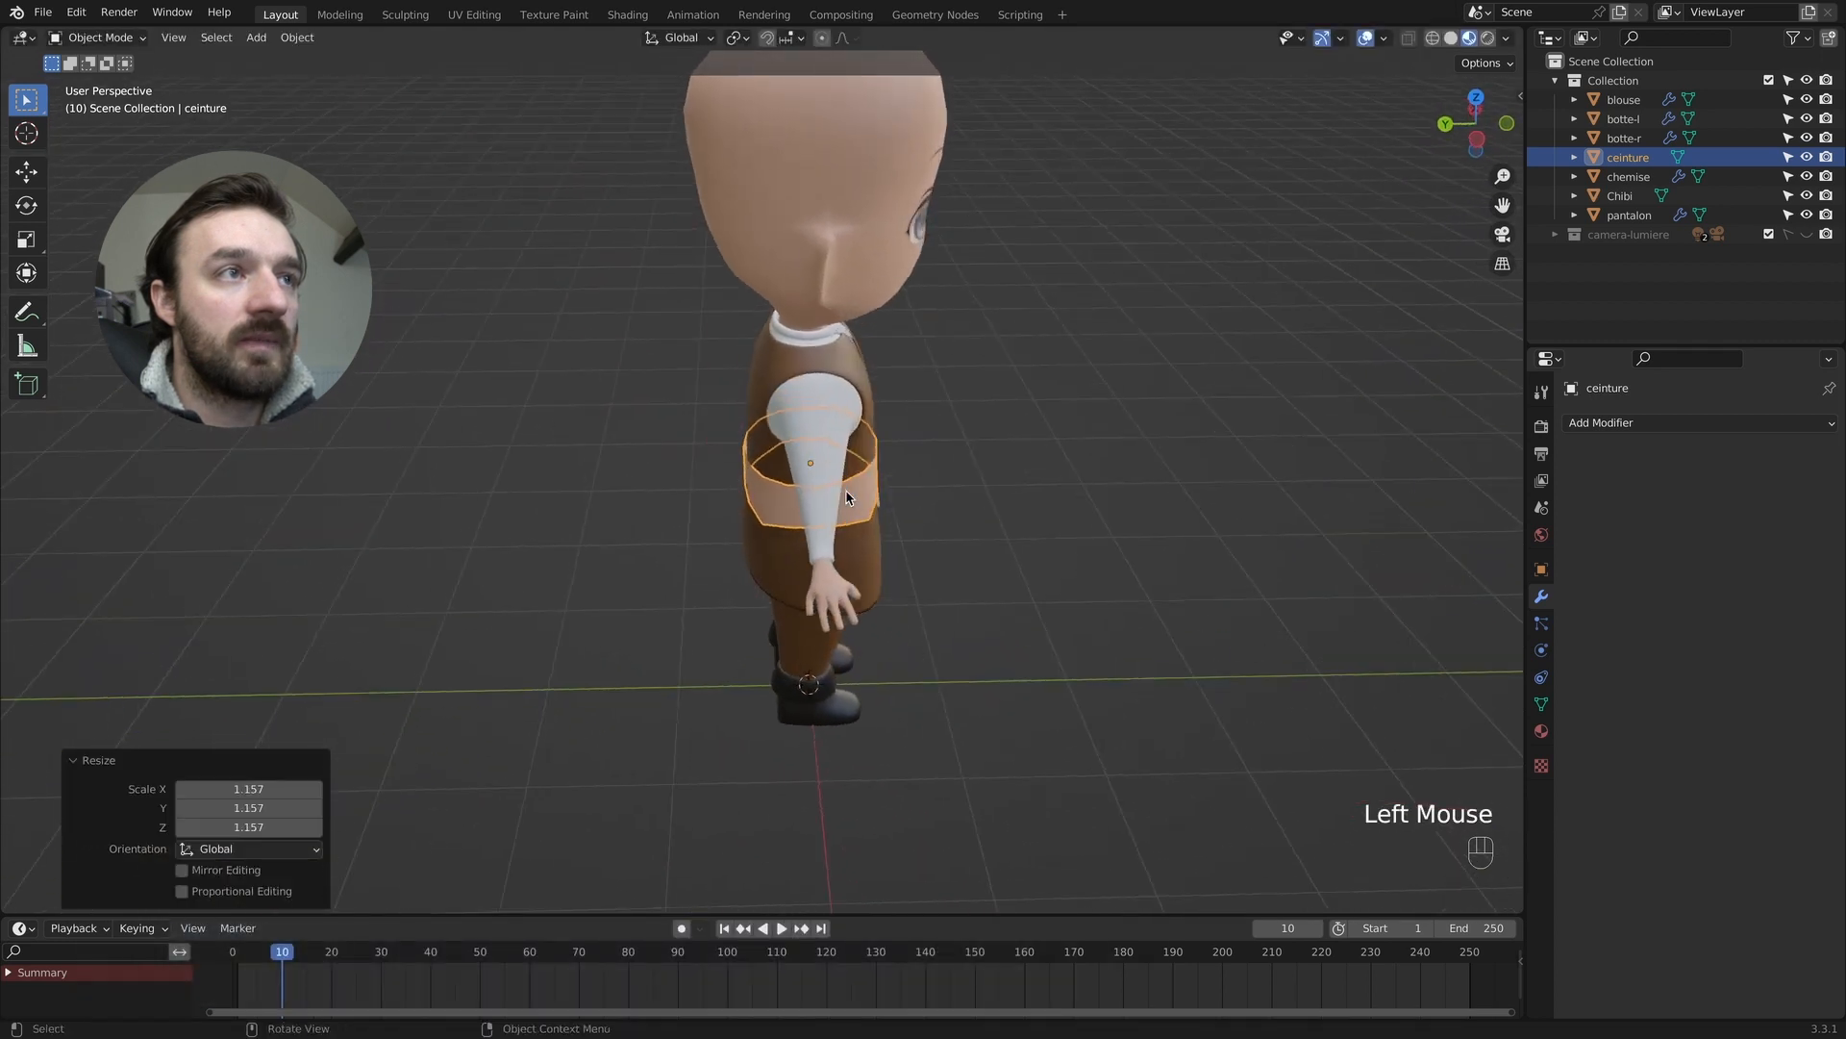
Add a new material slot to ceinture with a pinkish-red base color and name the material ceinture.
scroll(847, 490, right, 10)
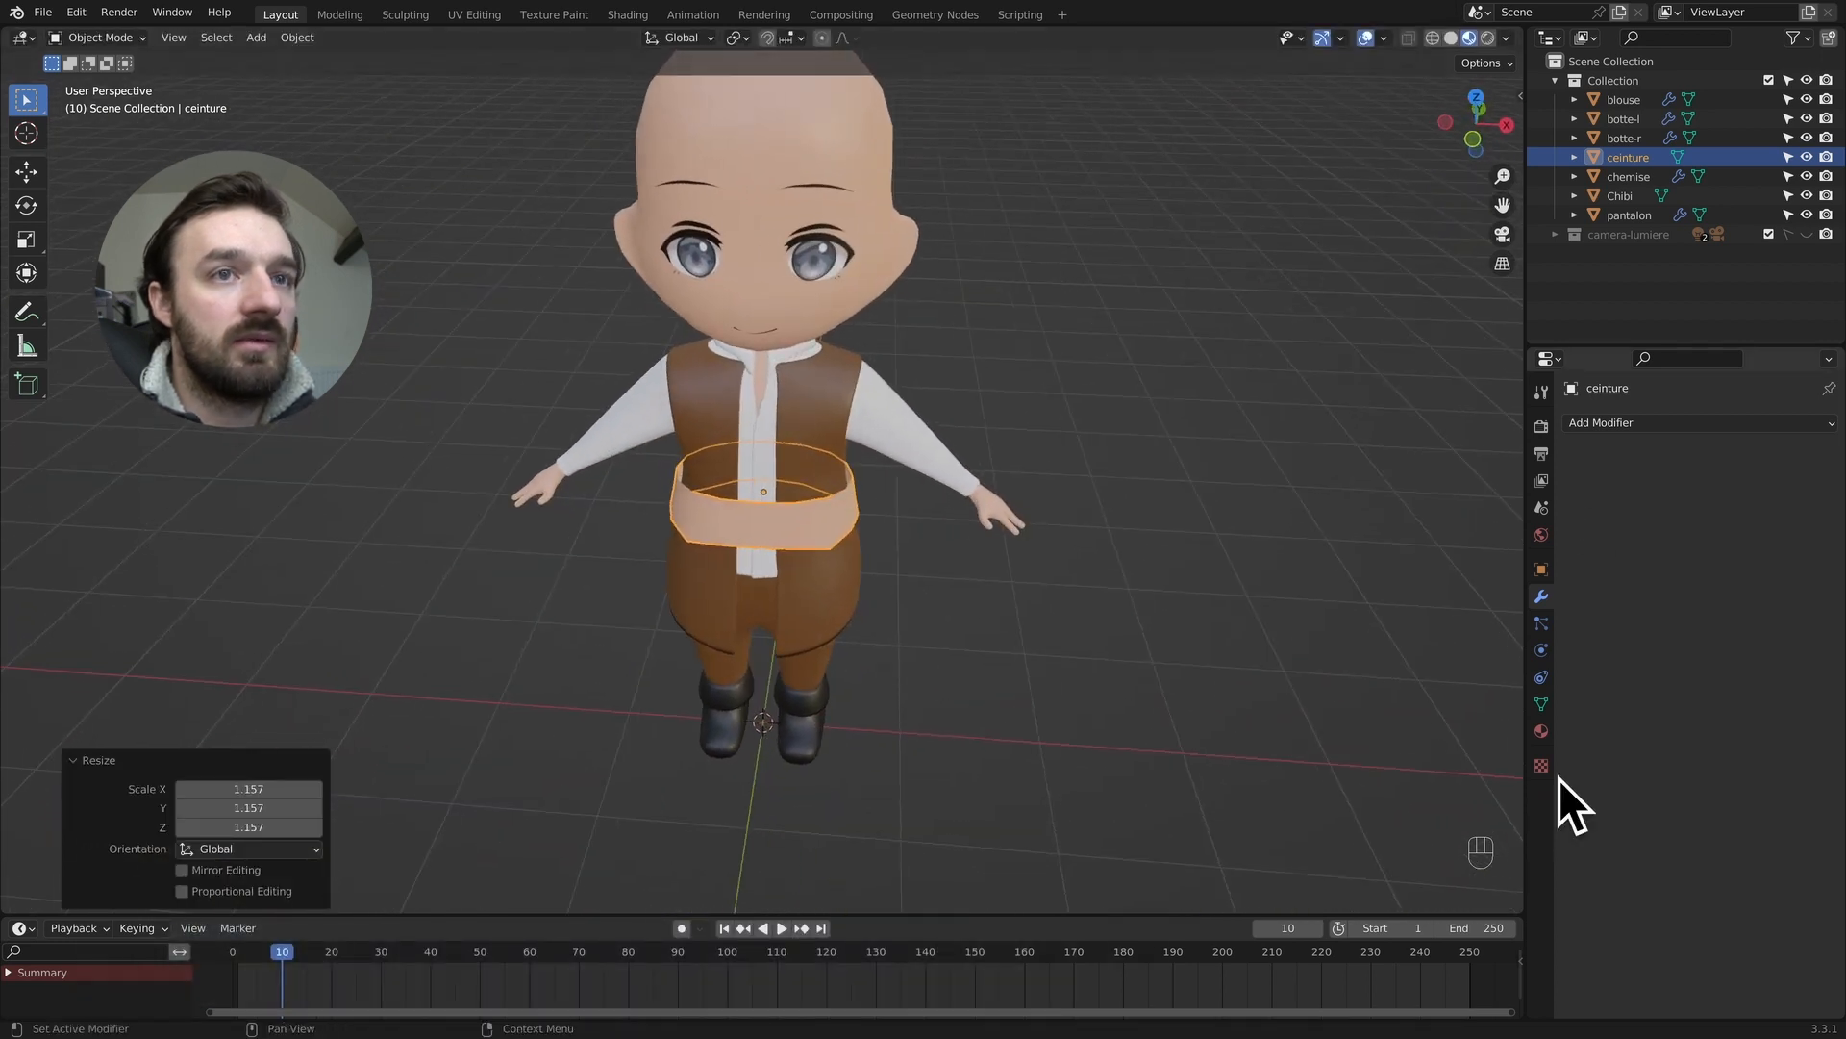
click(1542, 731)
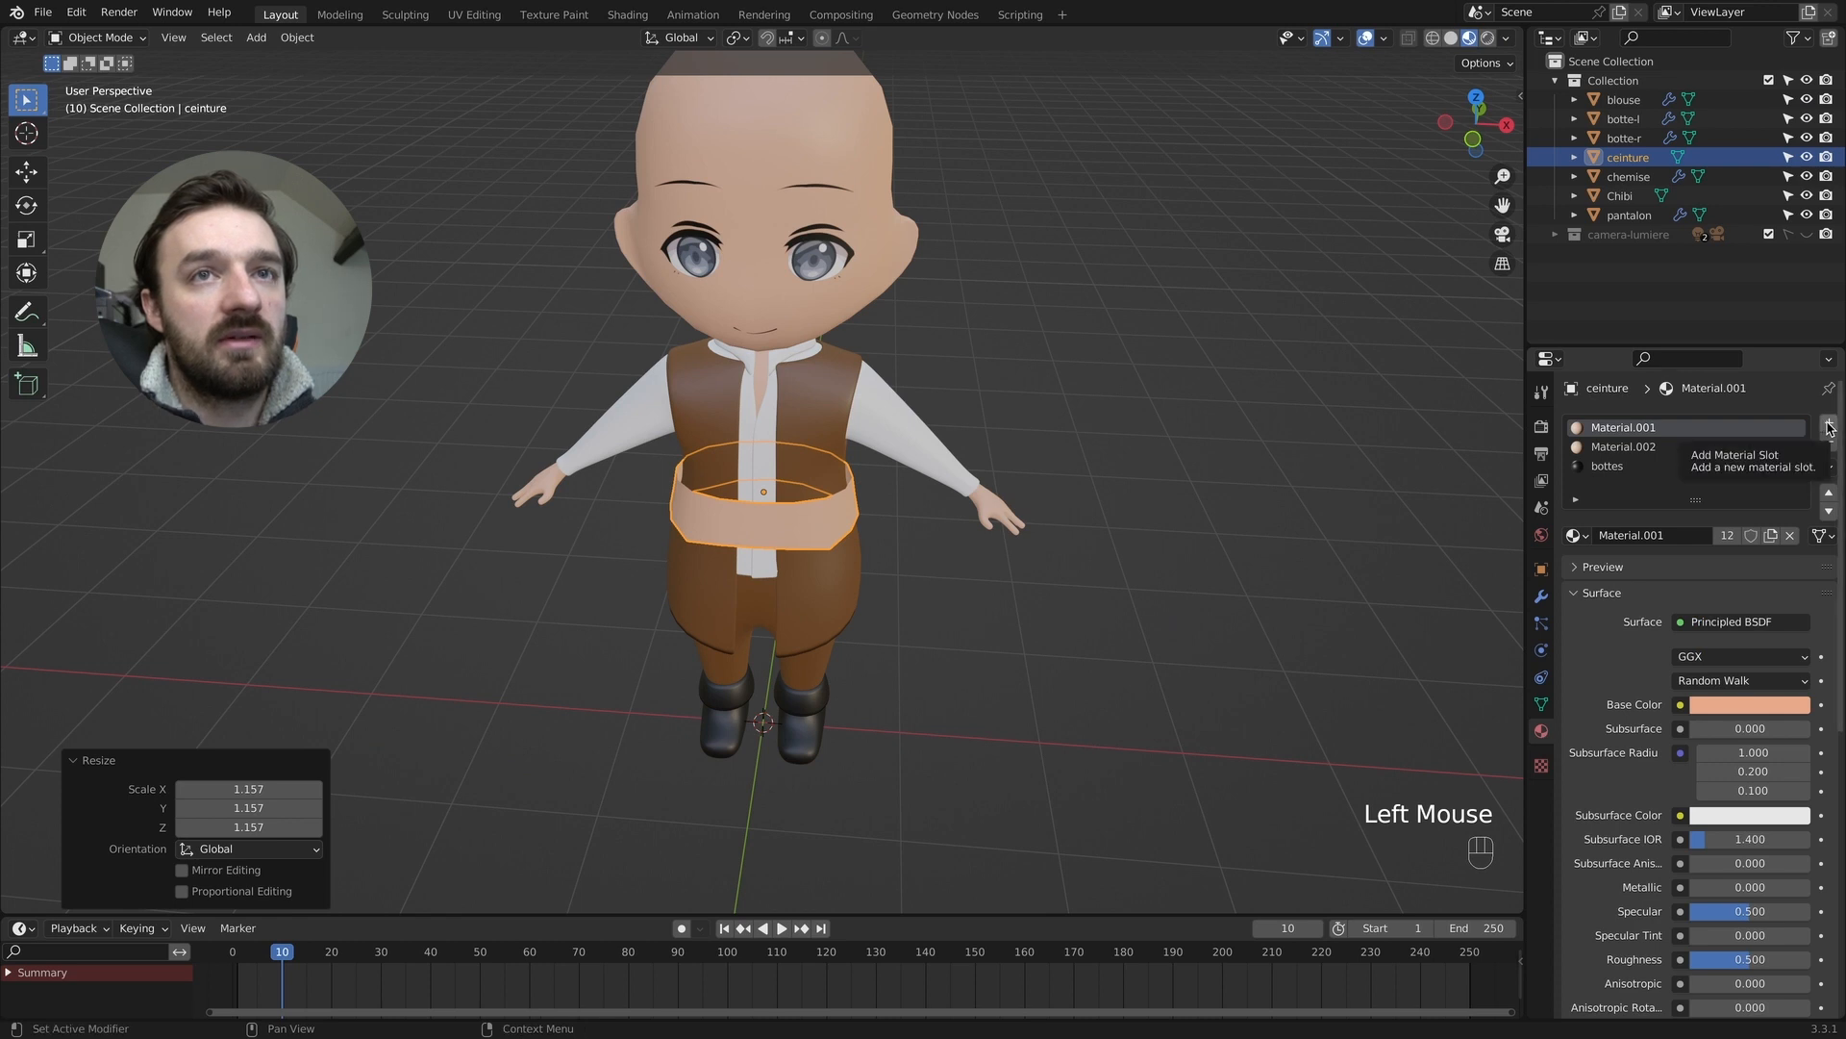
click(1829, 425)
click(1642, 536)
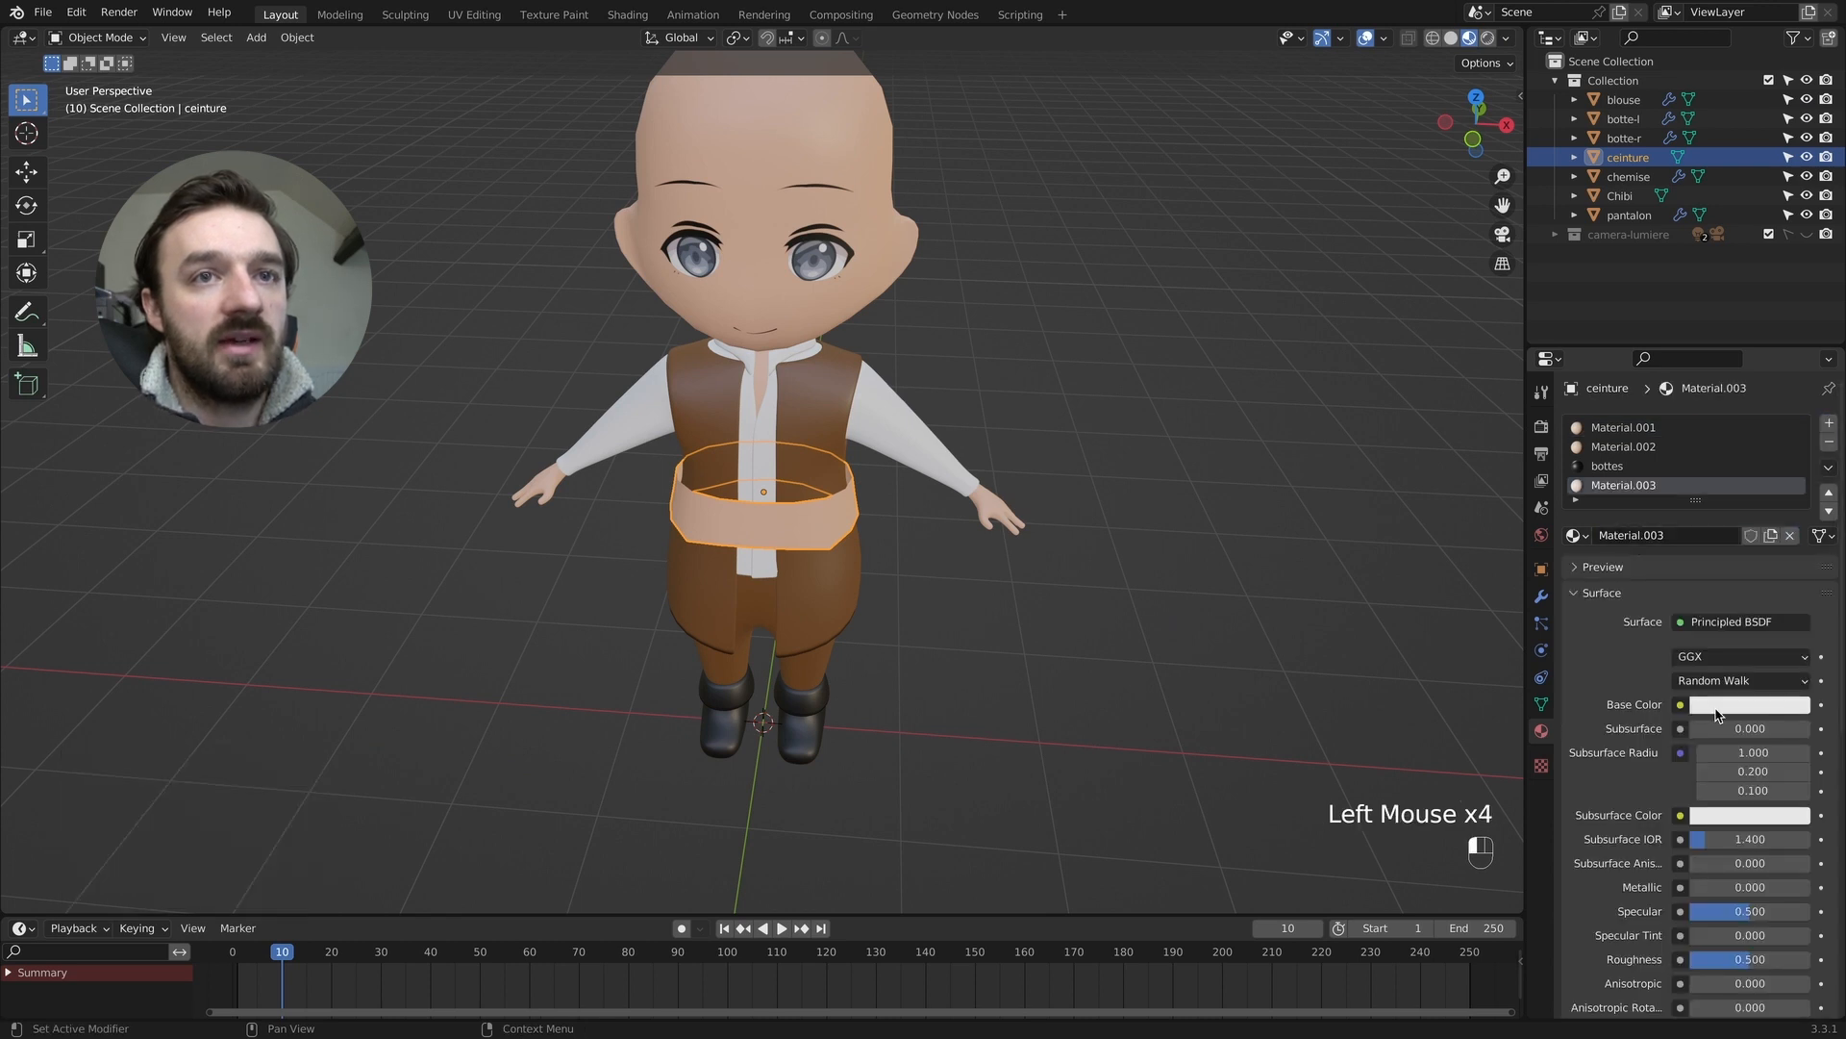
click(1717, 710)
click(1728, 554)
drag(1730, 566, 1718, 557)
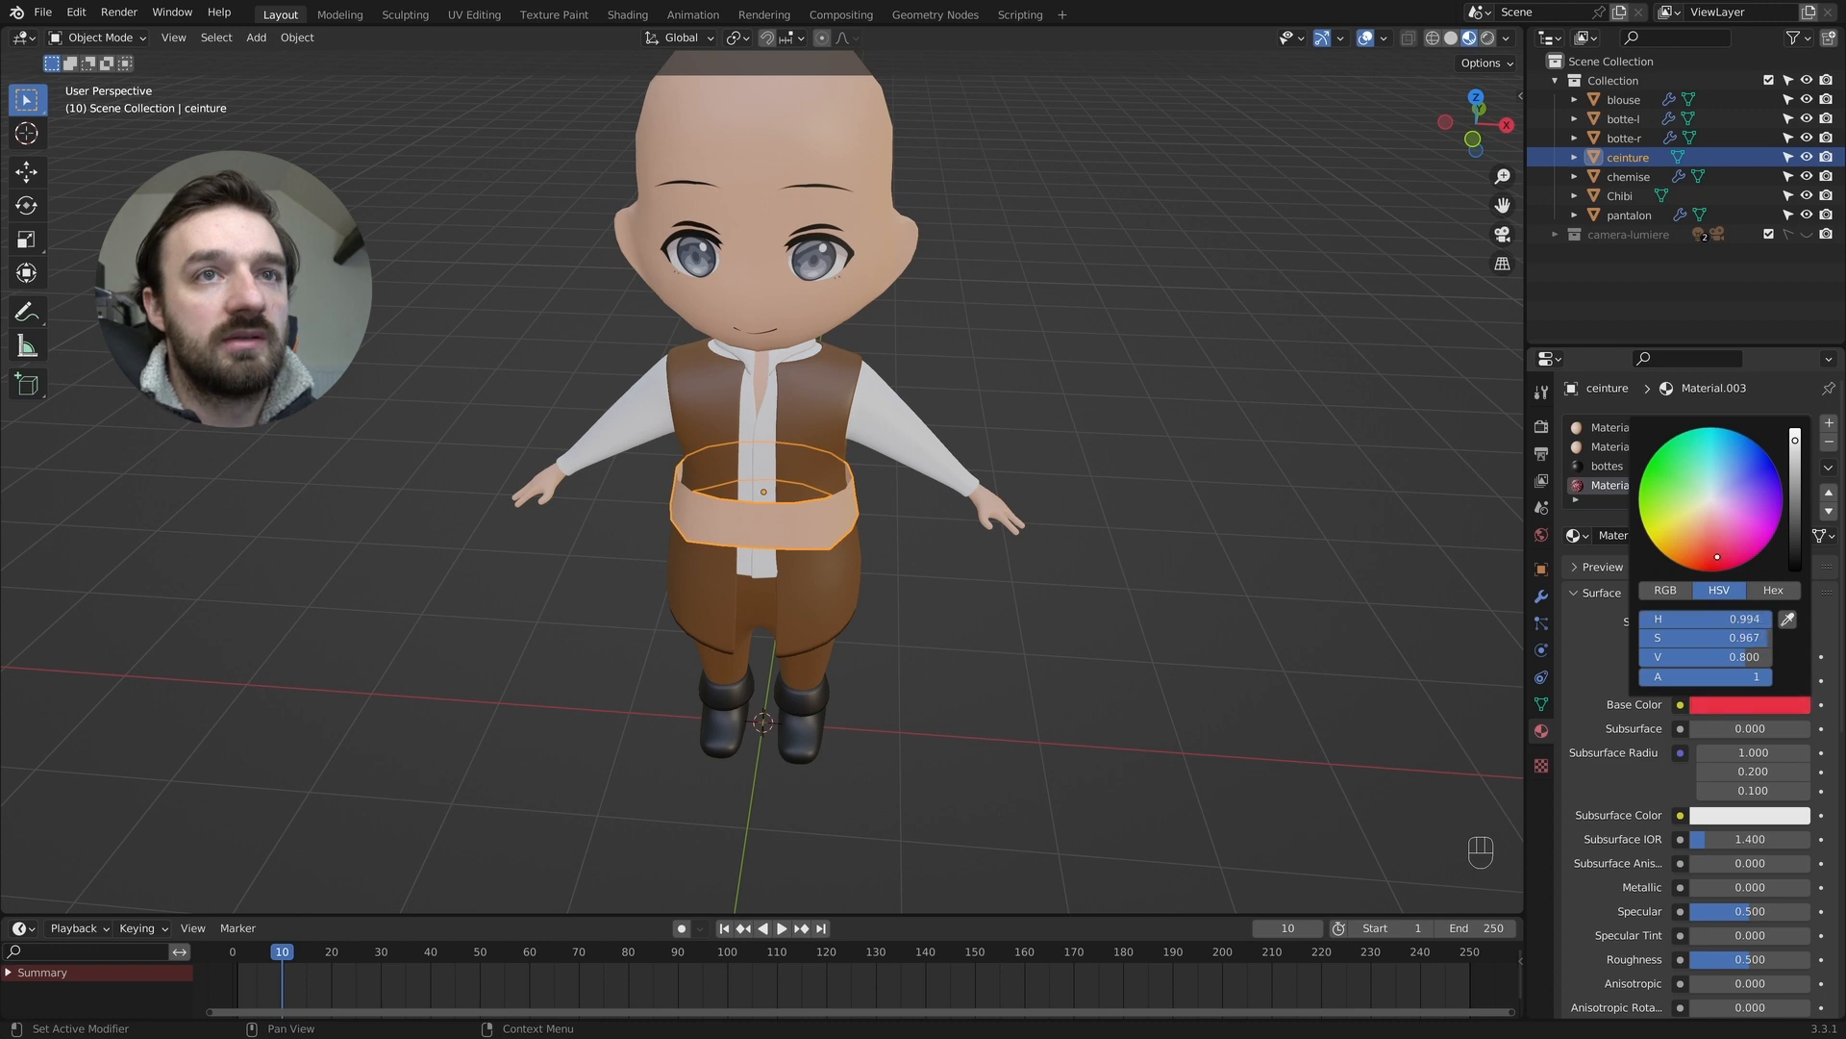
double_click(1610, 487)
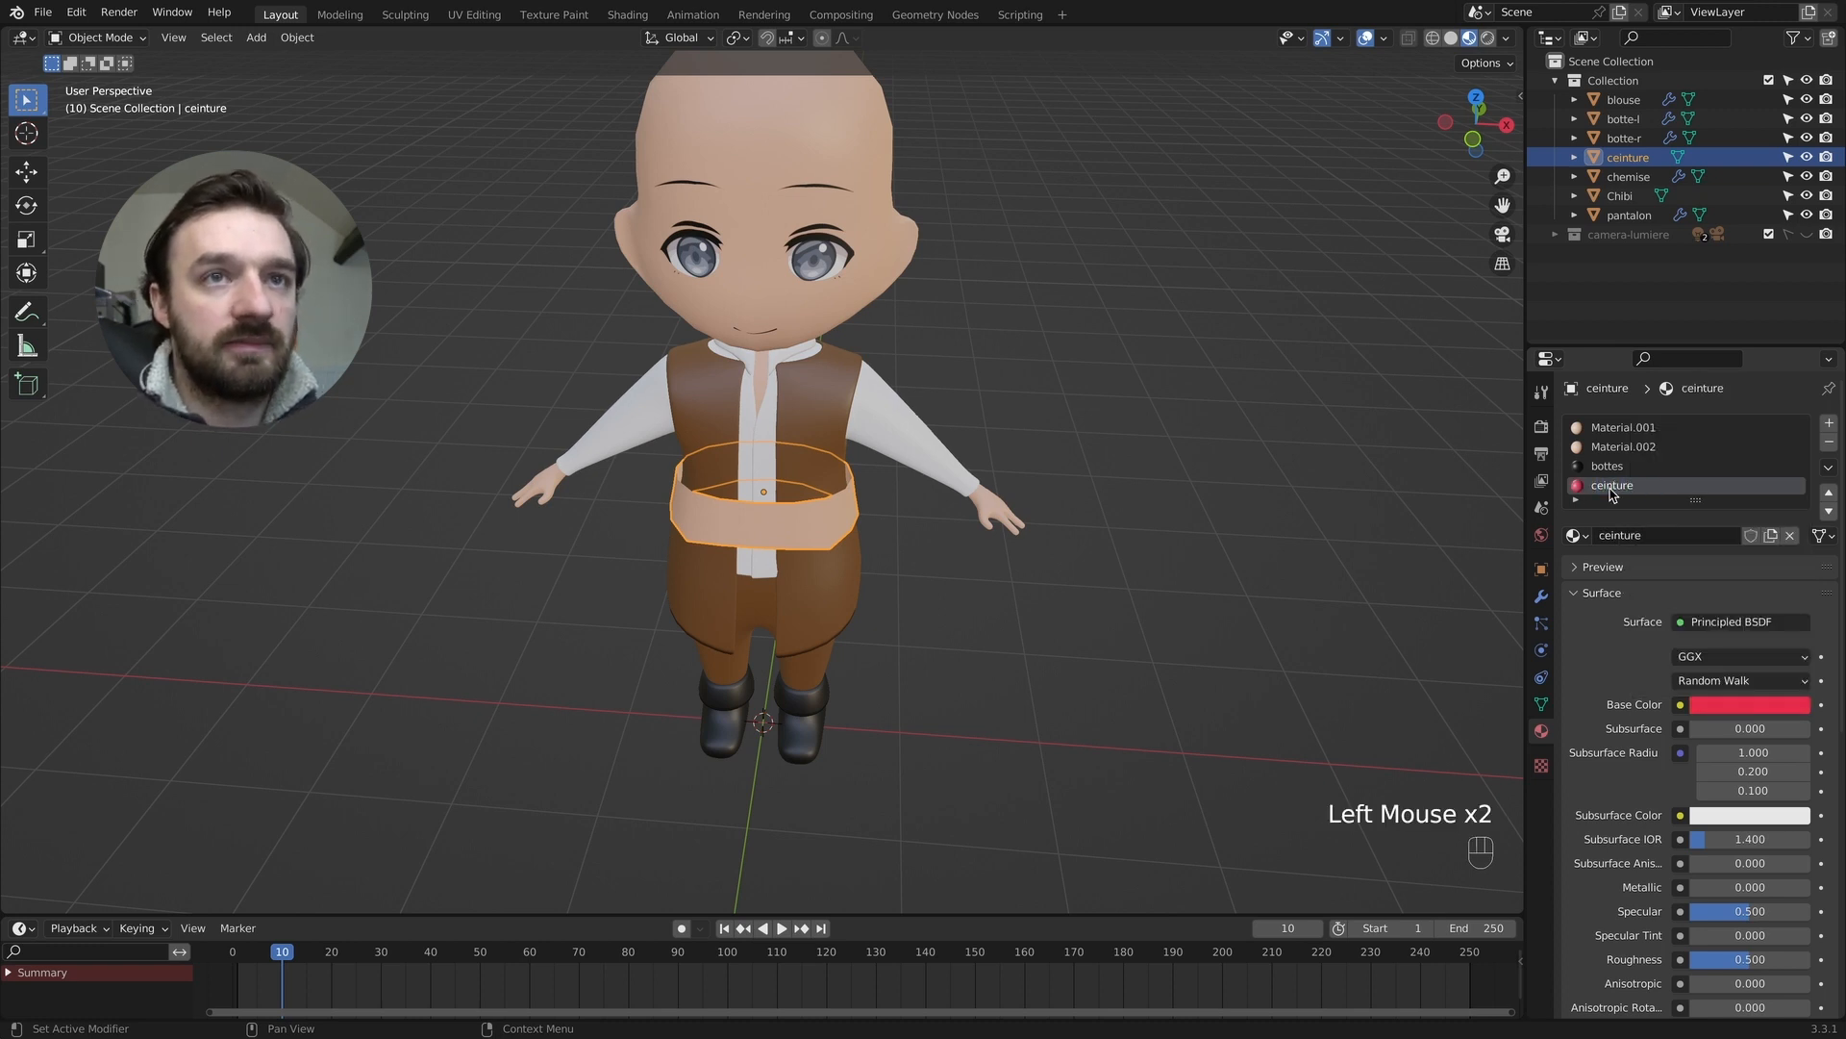
Assign the ceinture material to all faces of the belt and return to Object Mode.
key(Tab)
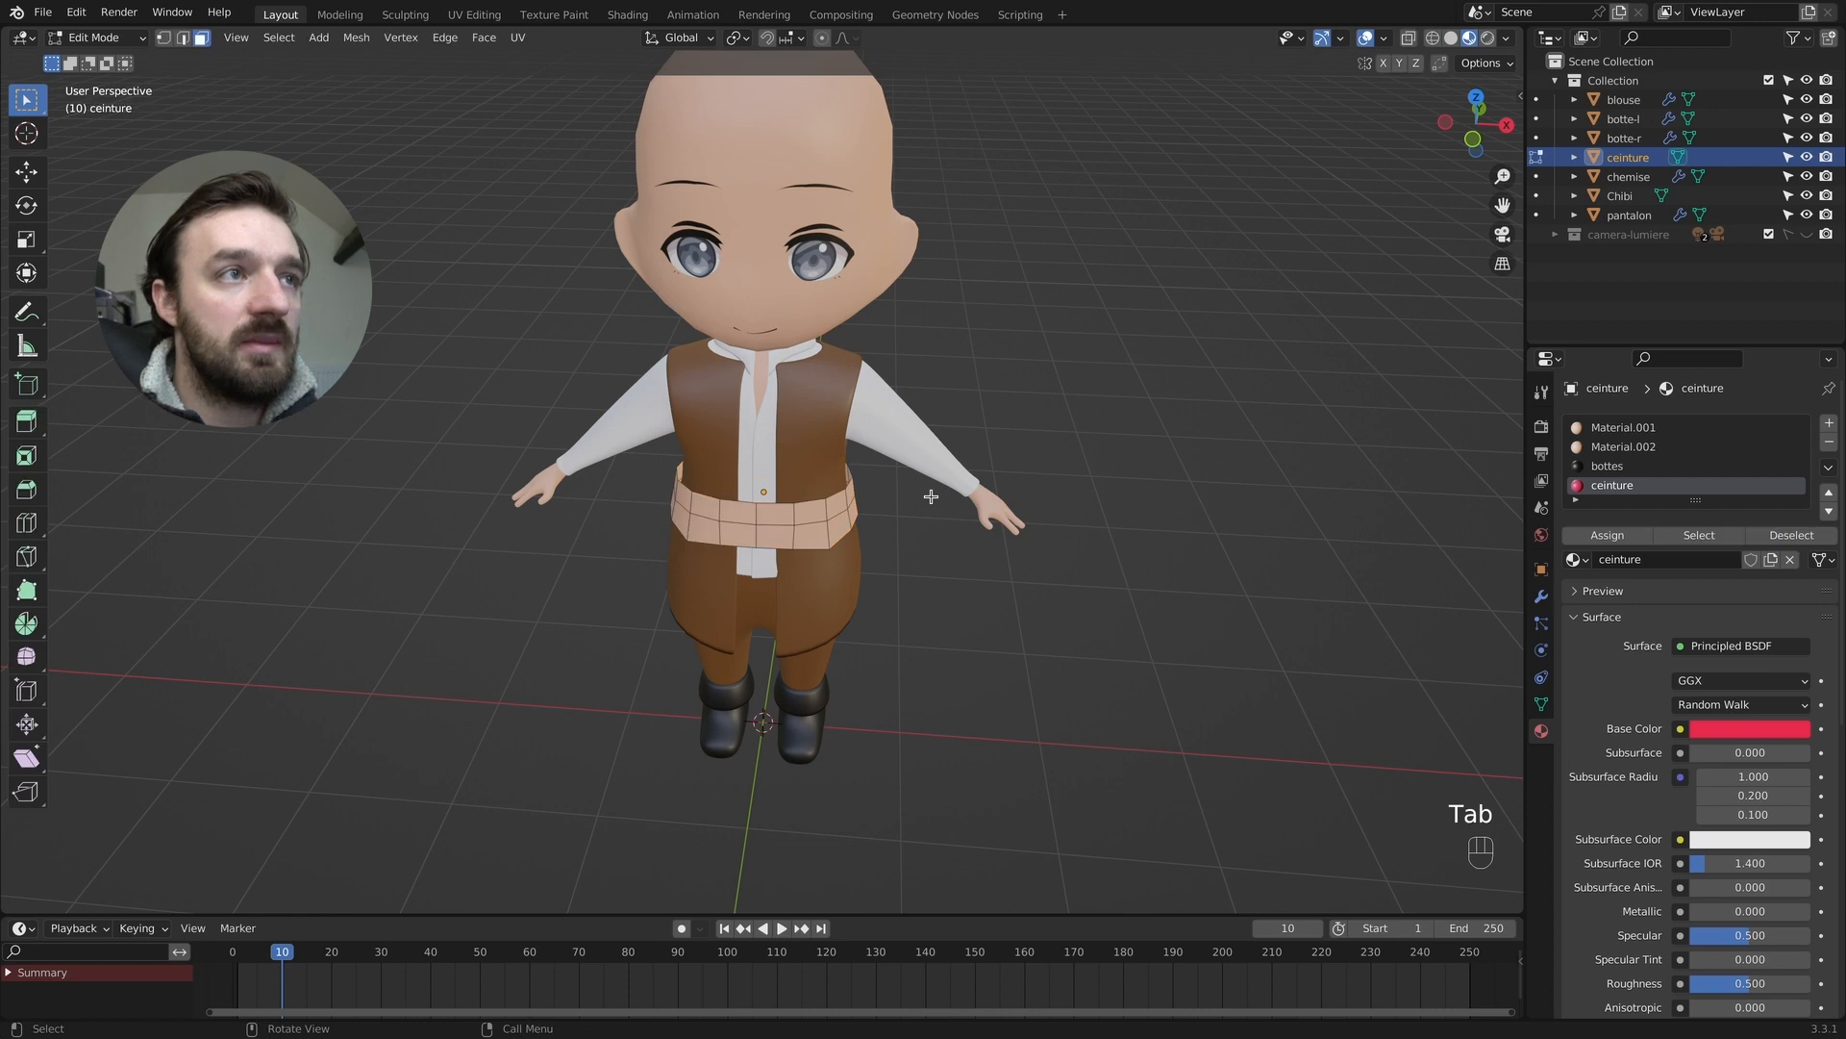
click(1606, 535)
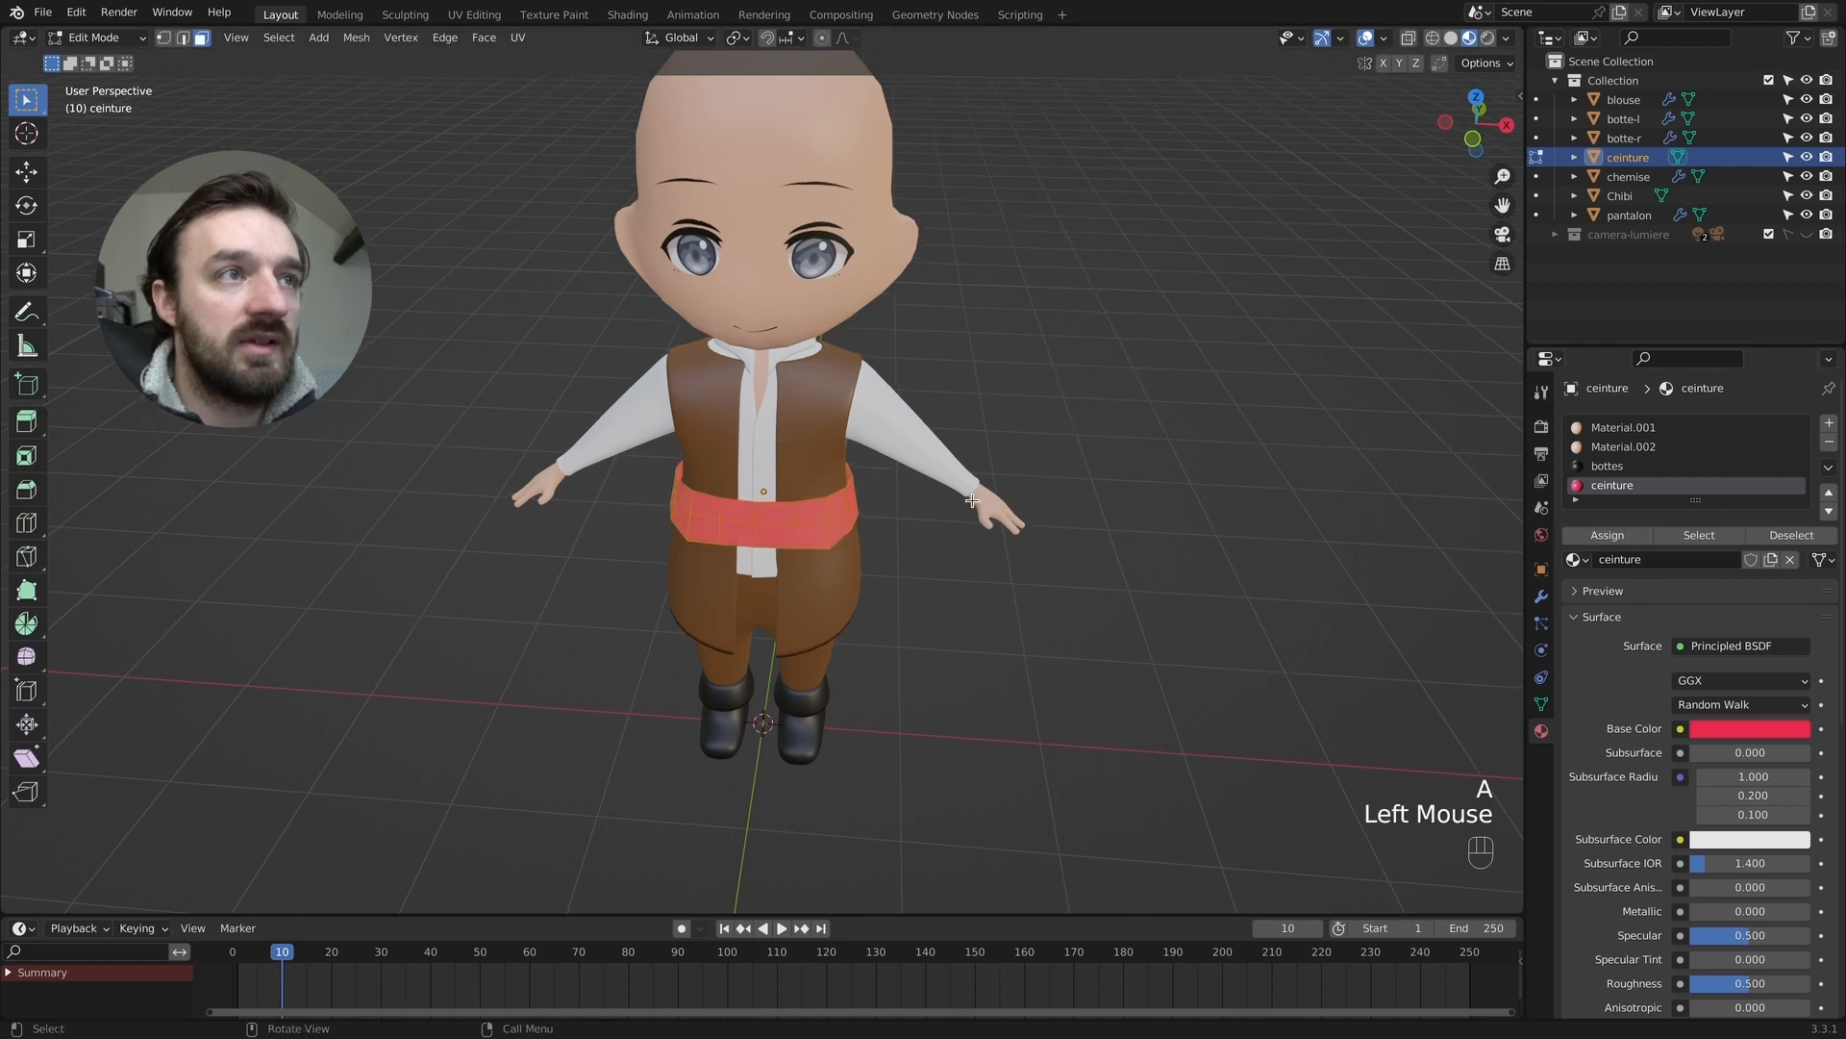
key(Tab)
Flatten the belt's lower edge loop by scaling it to 0 along Z.
key(Tab)
key(2)
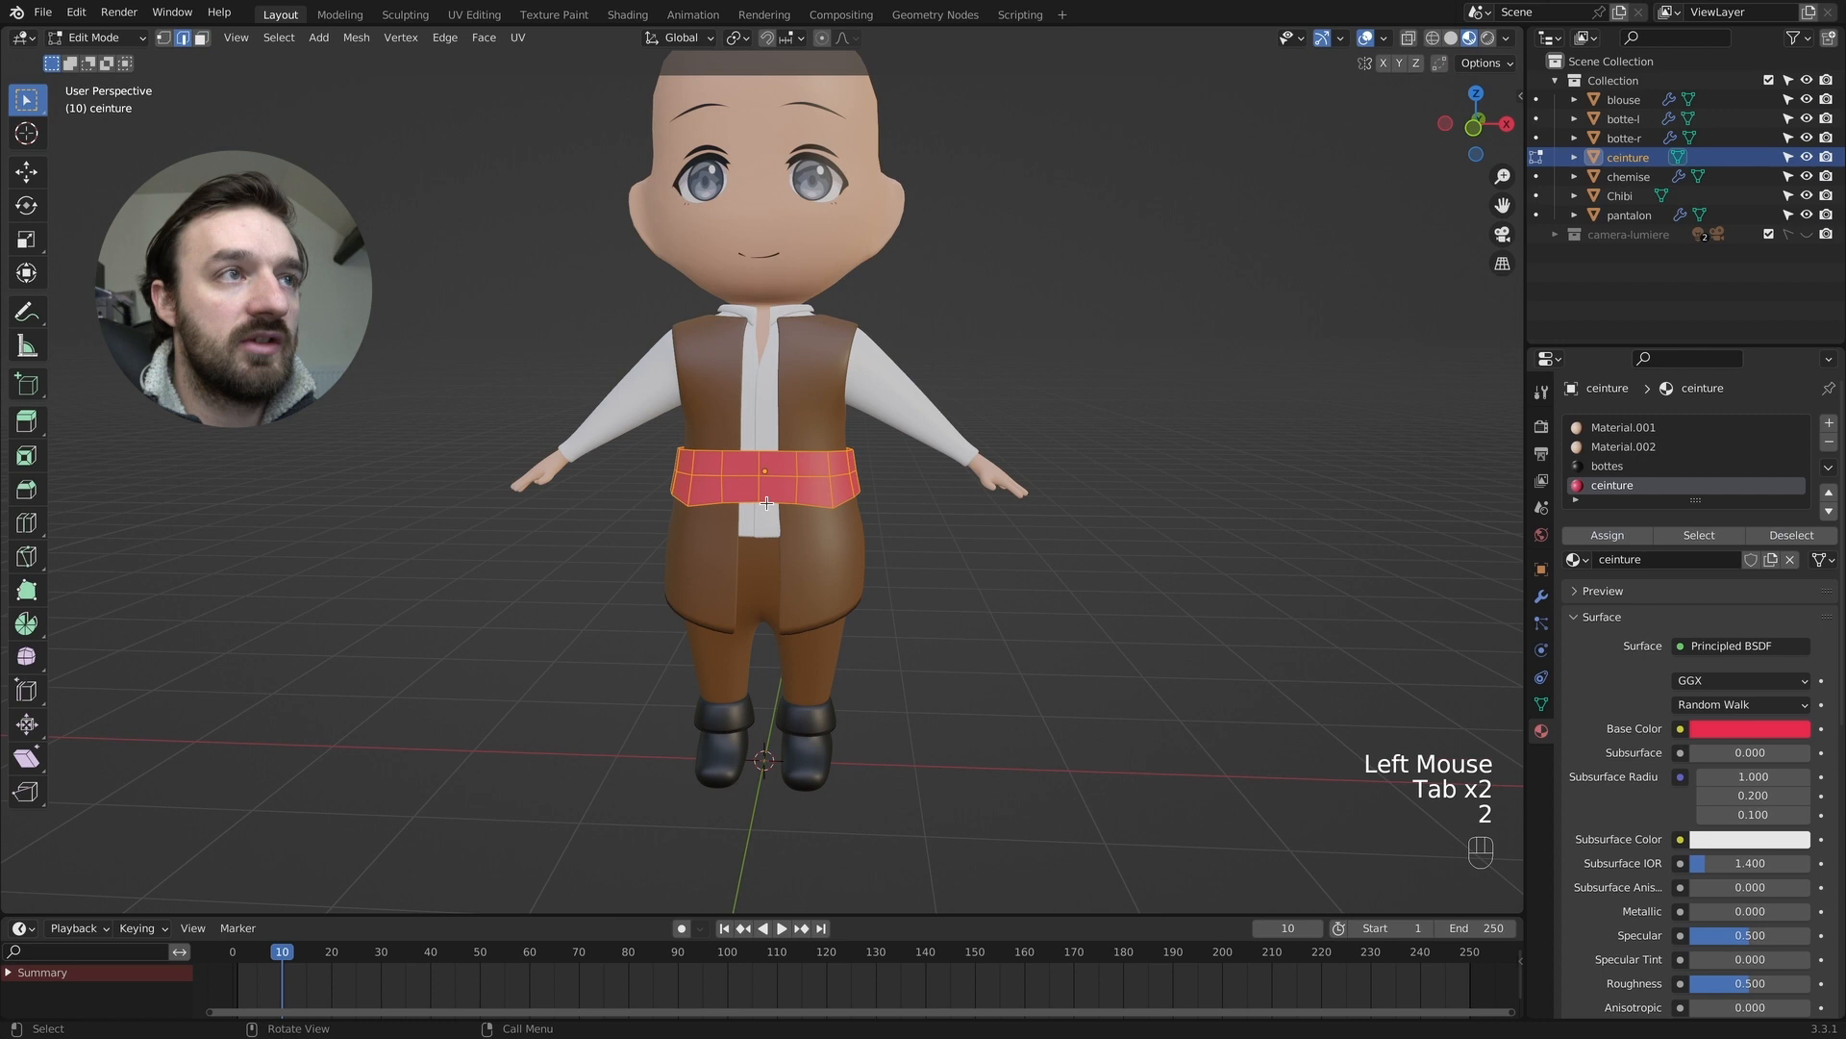
click(812, 507)
alt+shift+click(813, 507)
key(s)
key(z)
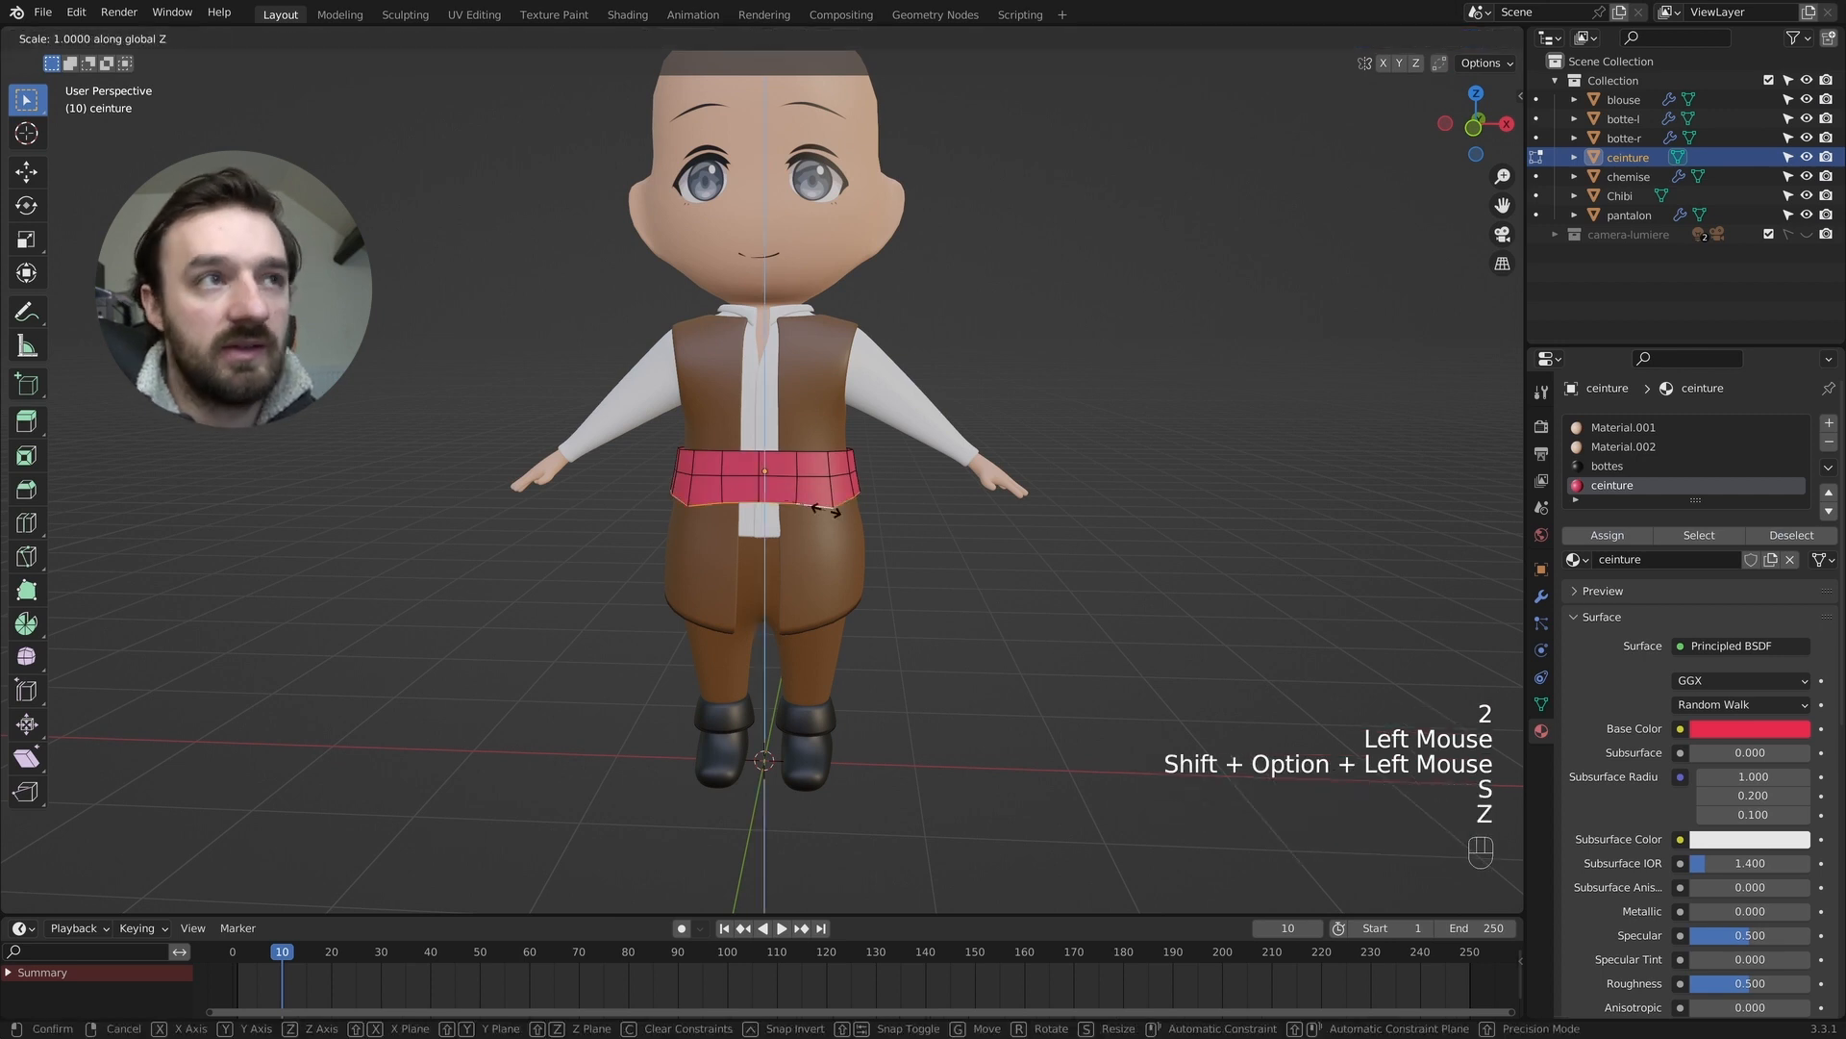
key(KP_0)
key(KP_Enter)
key(Tab)
Add a Solidify modifier to ceinture with a thickness of -0.02 m.
scroll(825, 517, up, 5)
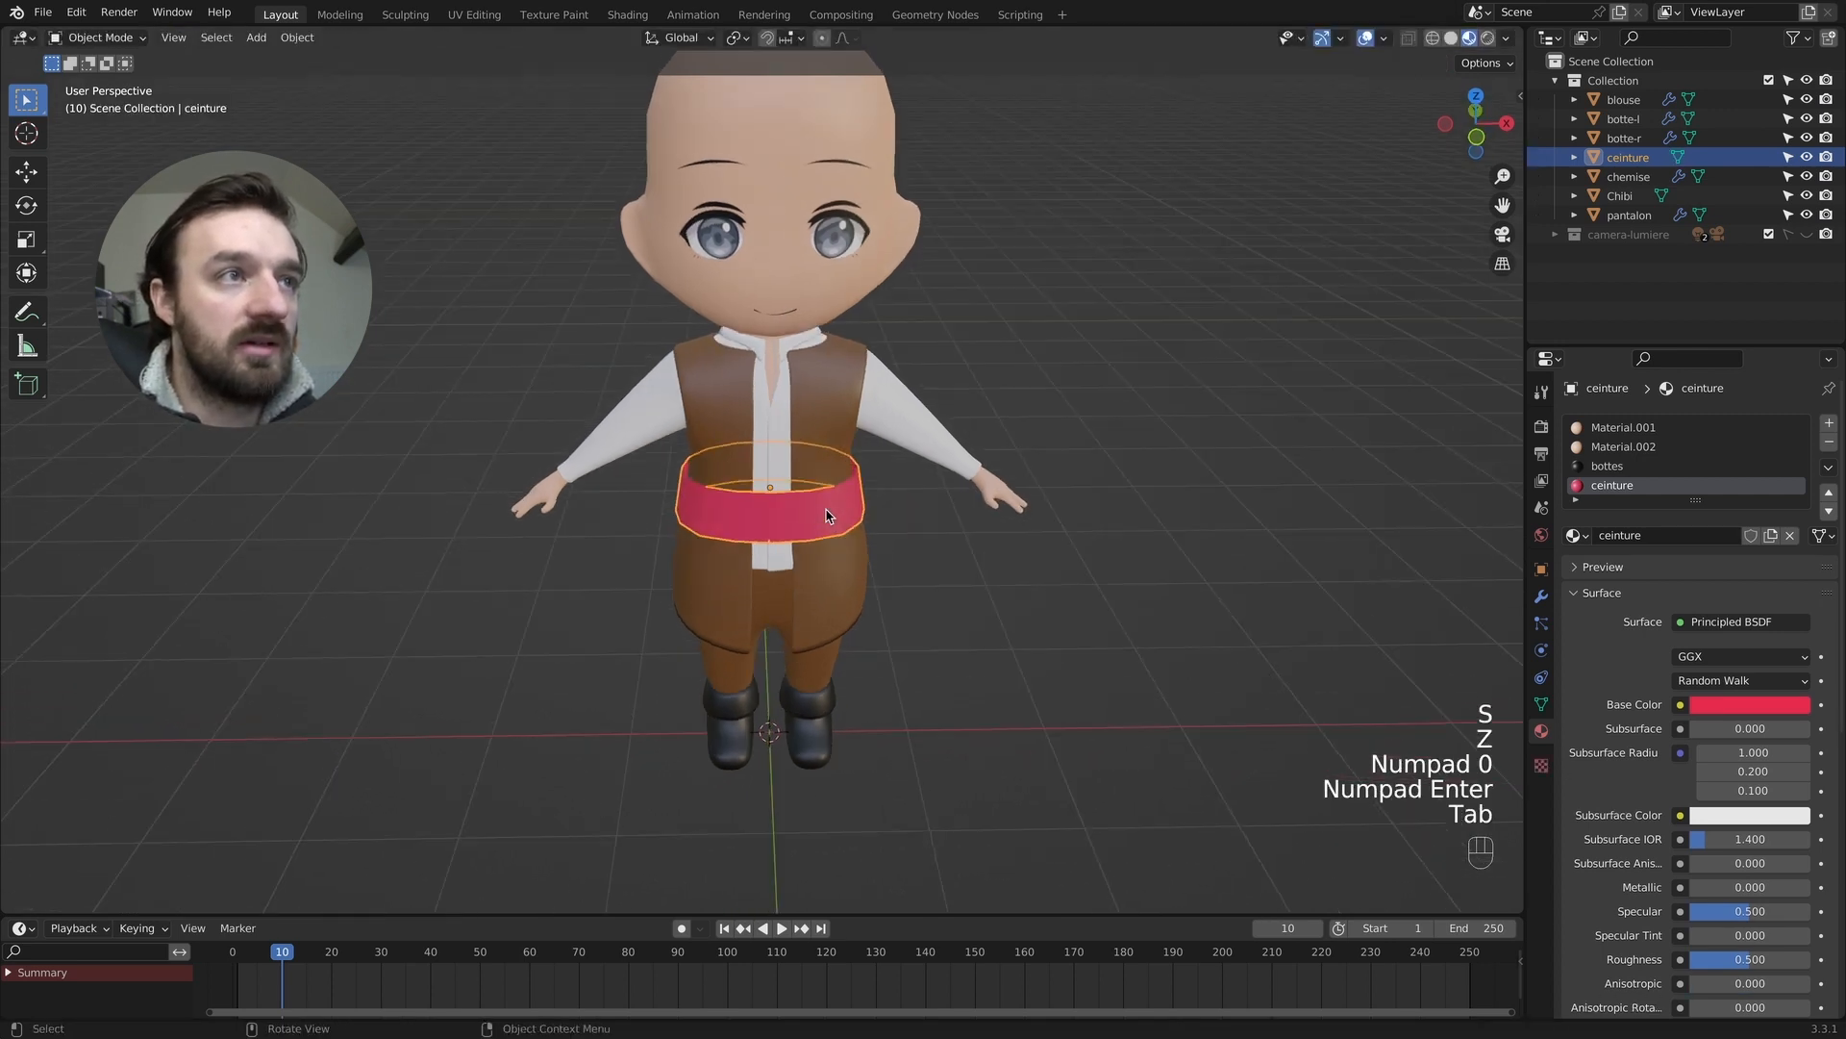
middle_drag(856, 524, 855, 522)
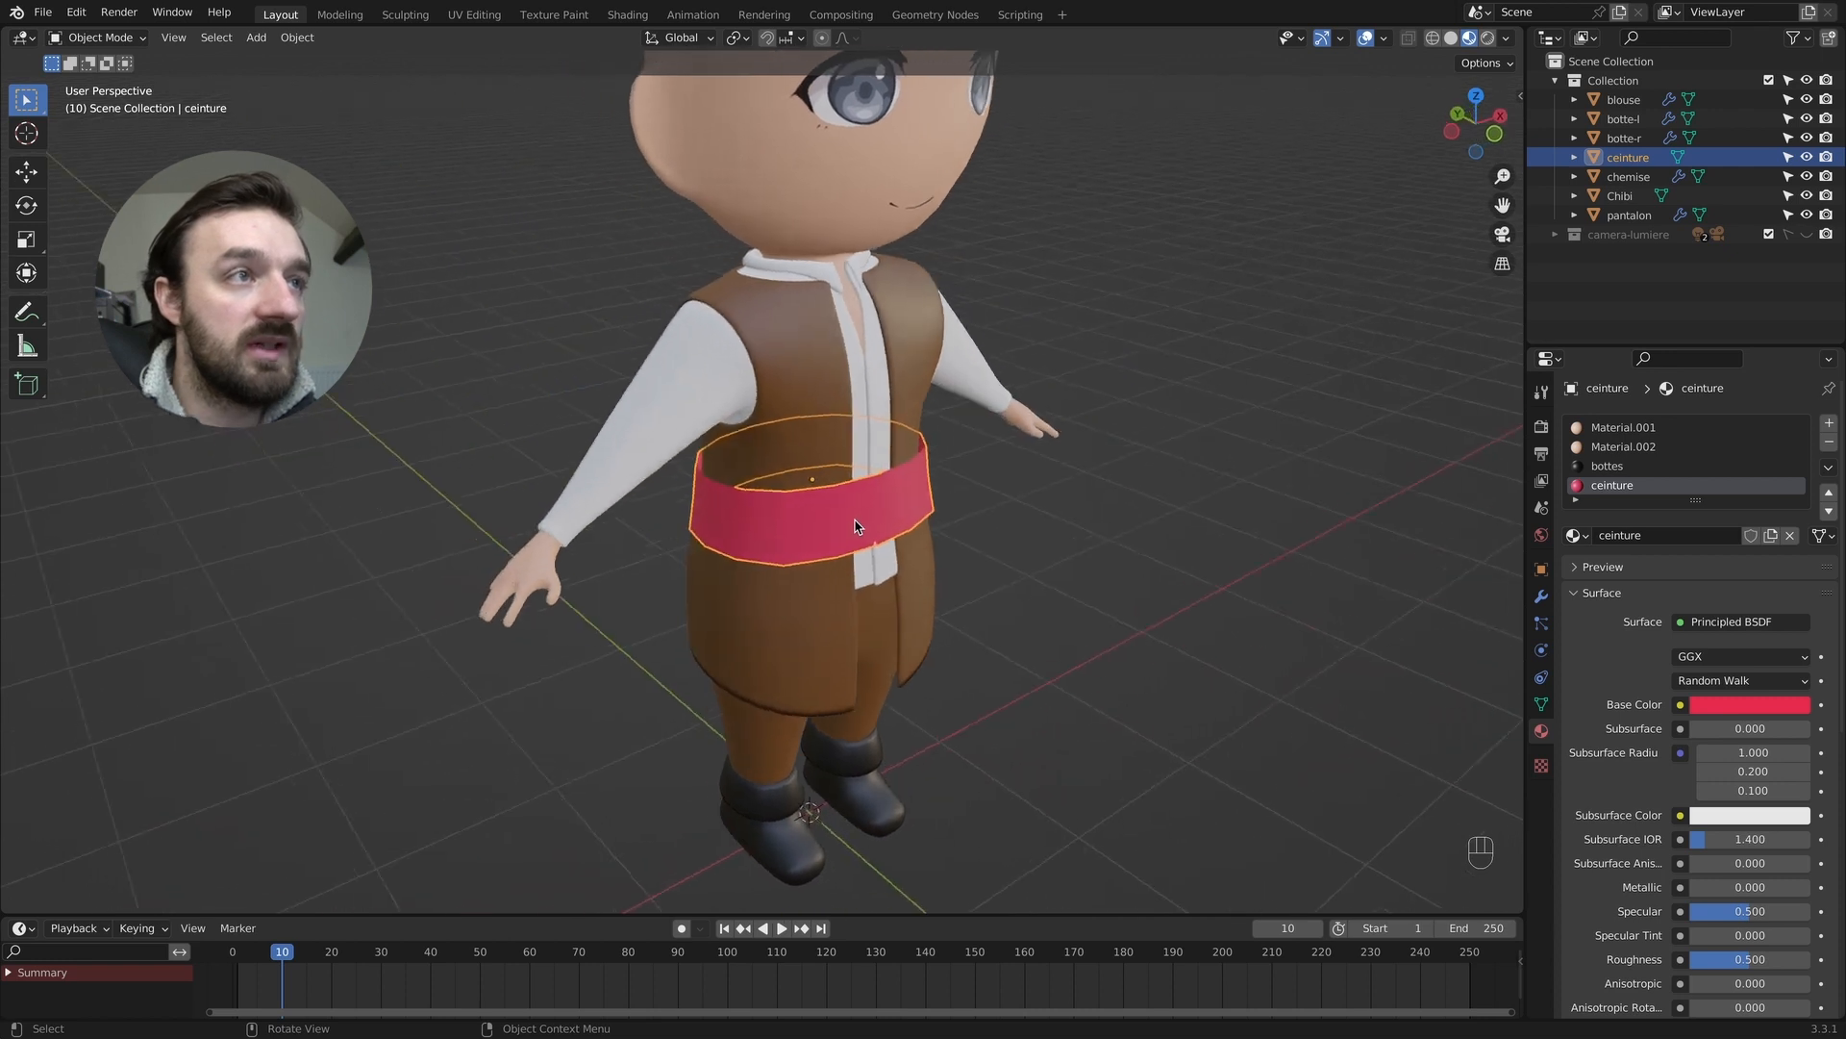
key(Tab)
key(Tab)
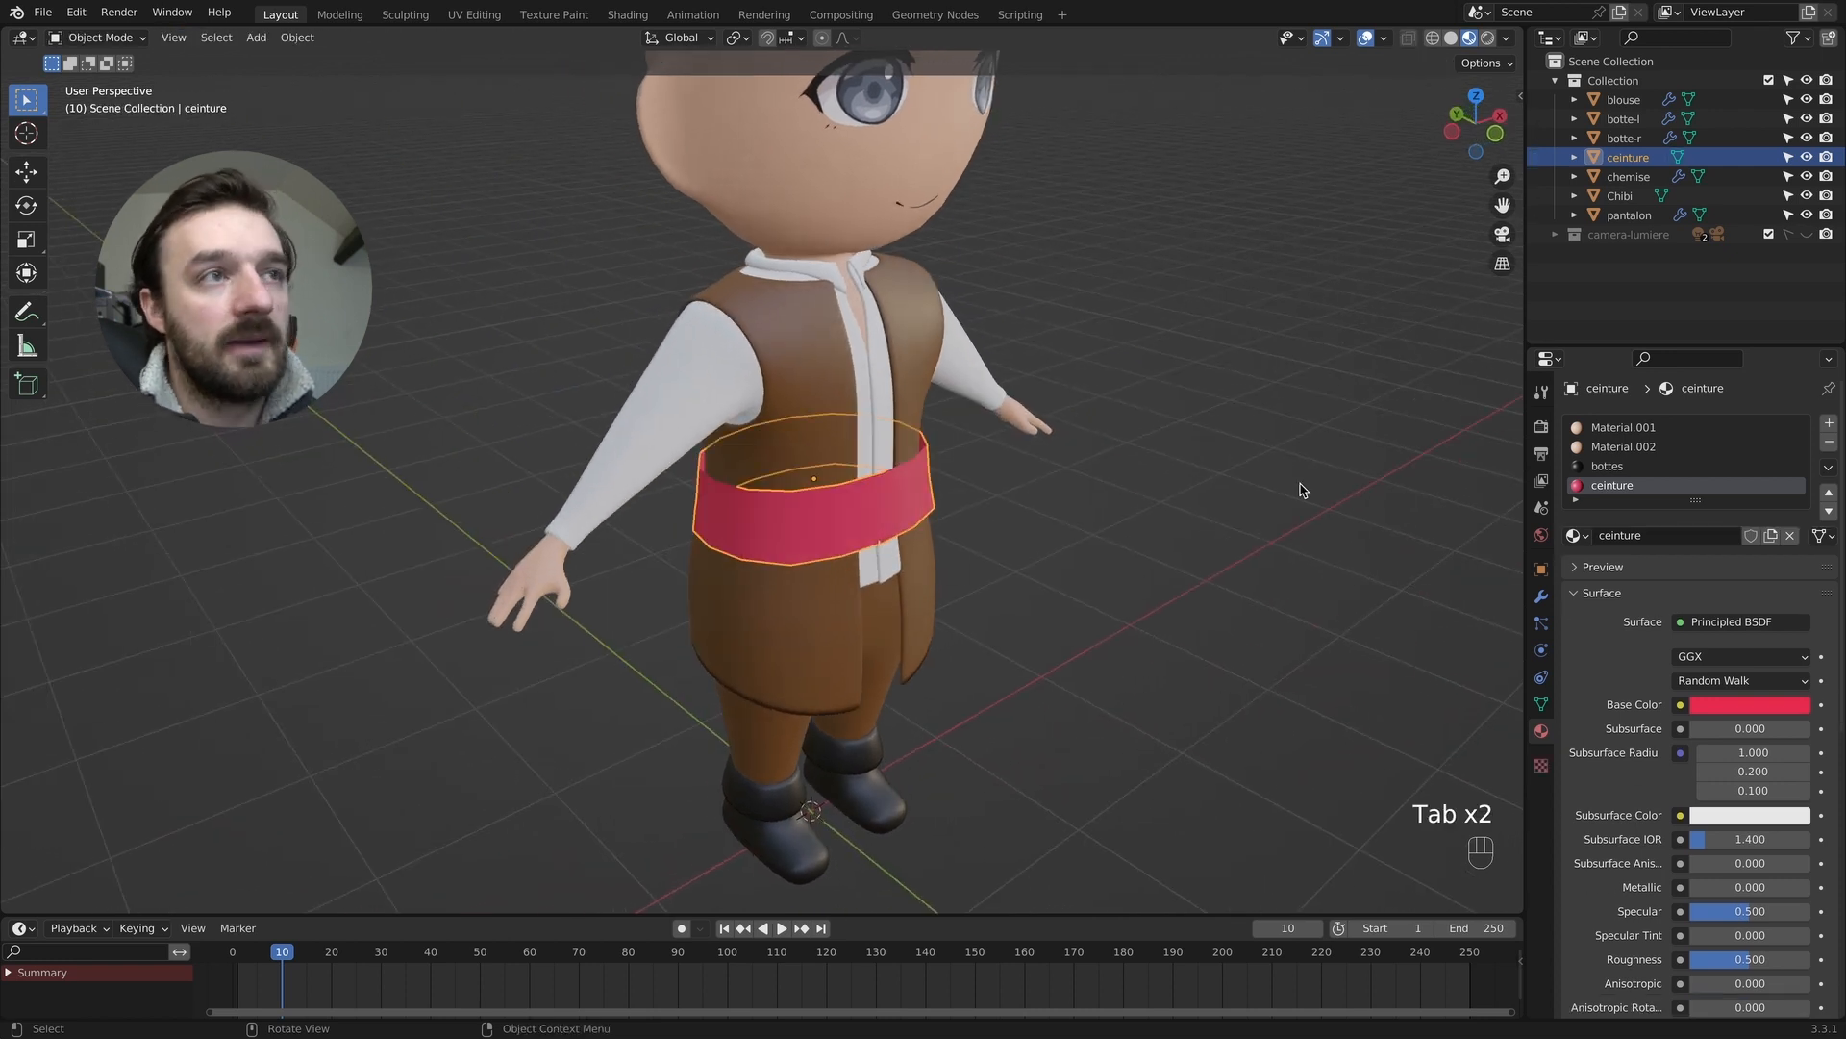
click(1541, 597)
click(1685, 431)
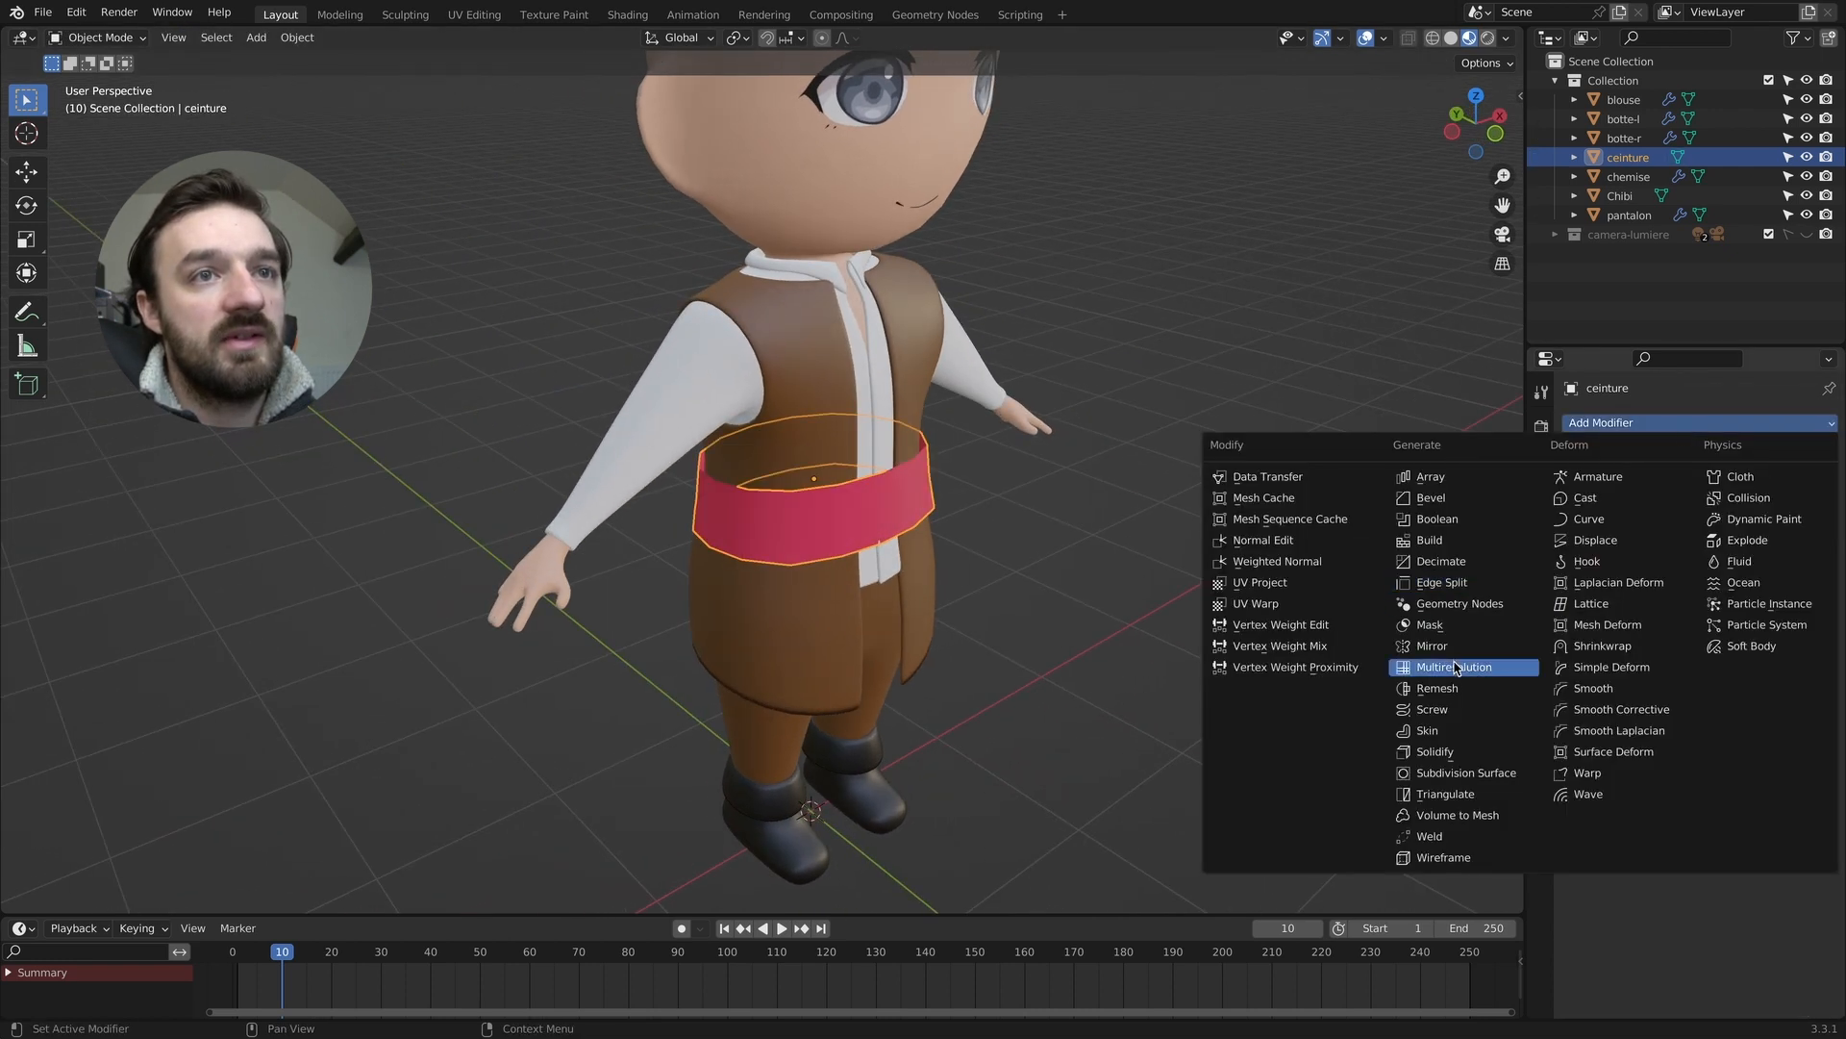
click(1442, 749)
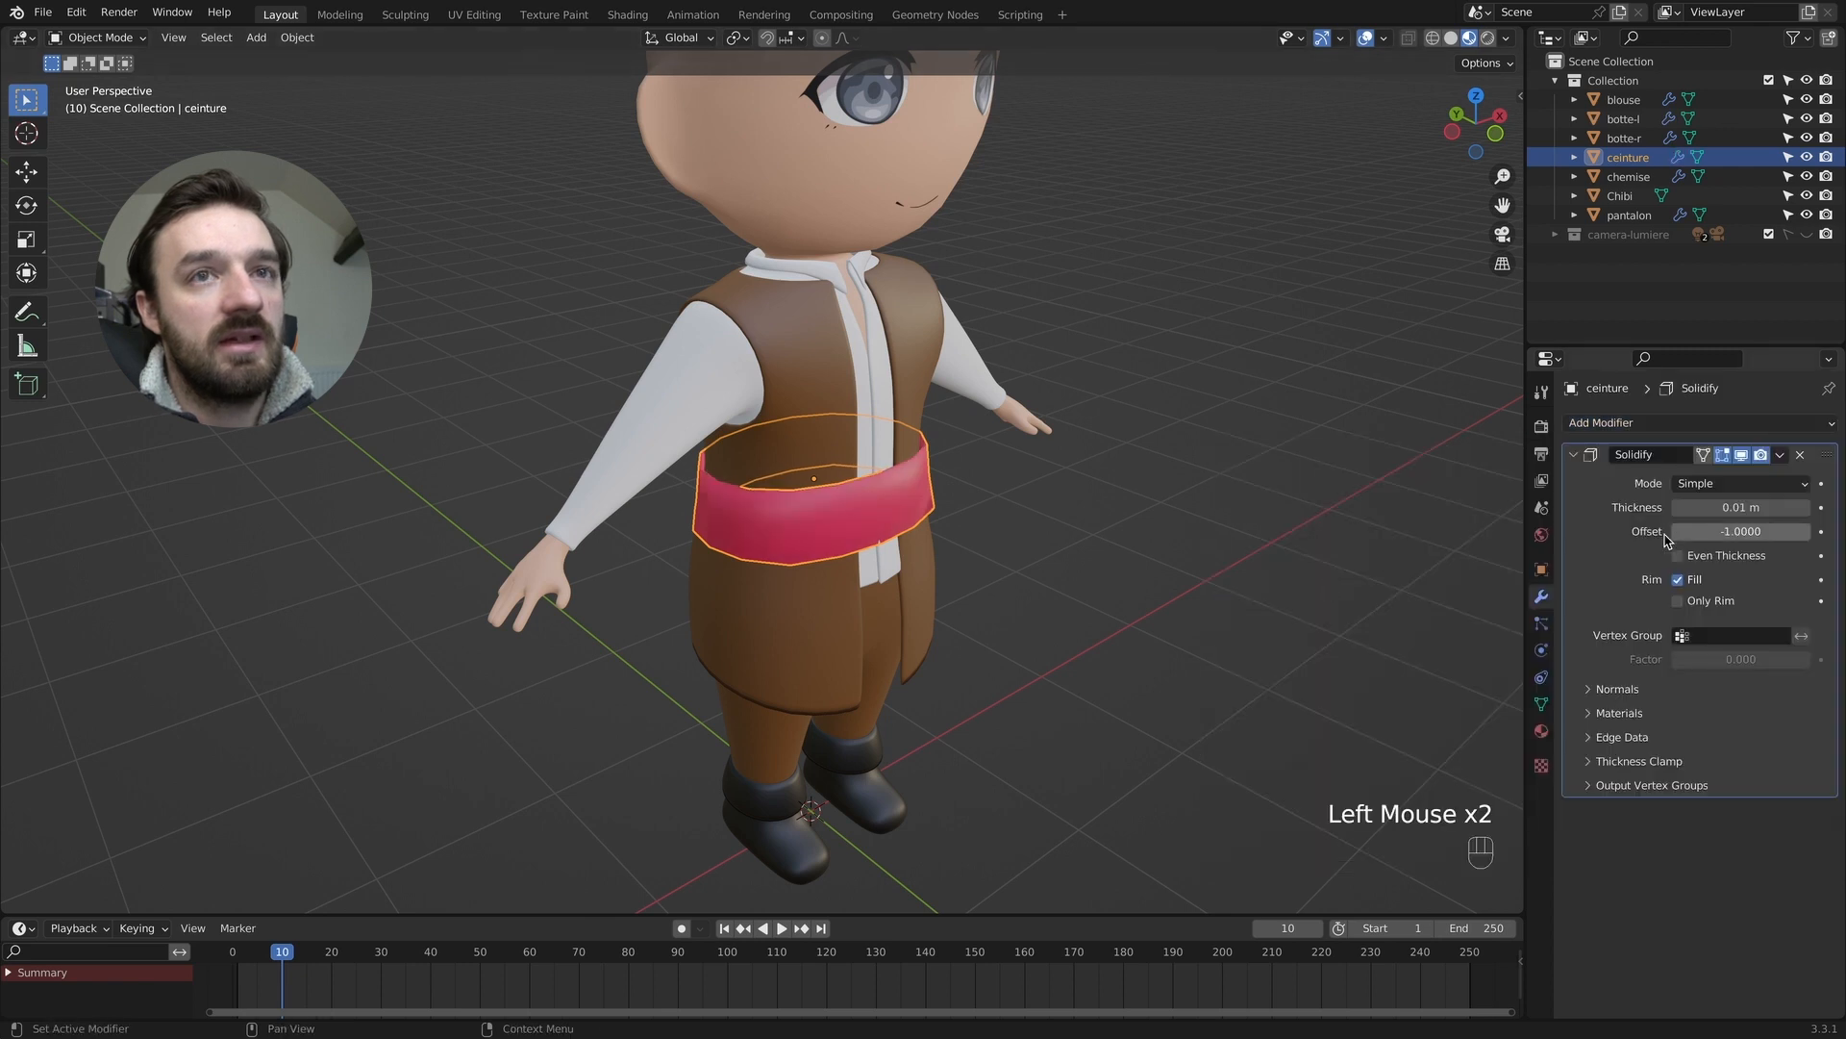
double_click(1680, 510)
middle_drag(1031, 489, 1058, 519)
Enable the Solidify modifier's on-cage display in Edit Mode and return to Object Mode.
key(Tab)
key(Tab)
key(Tab)
super+scroll(907, 522, up, 2)
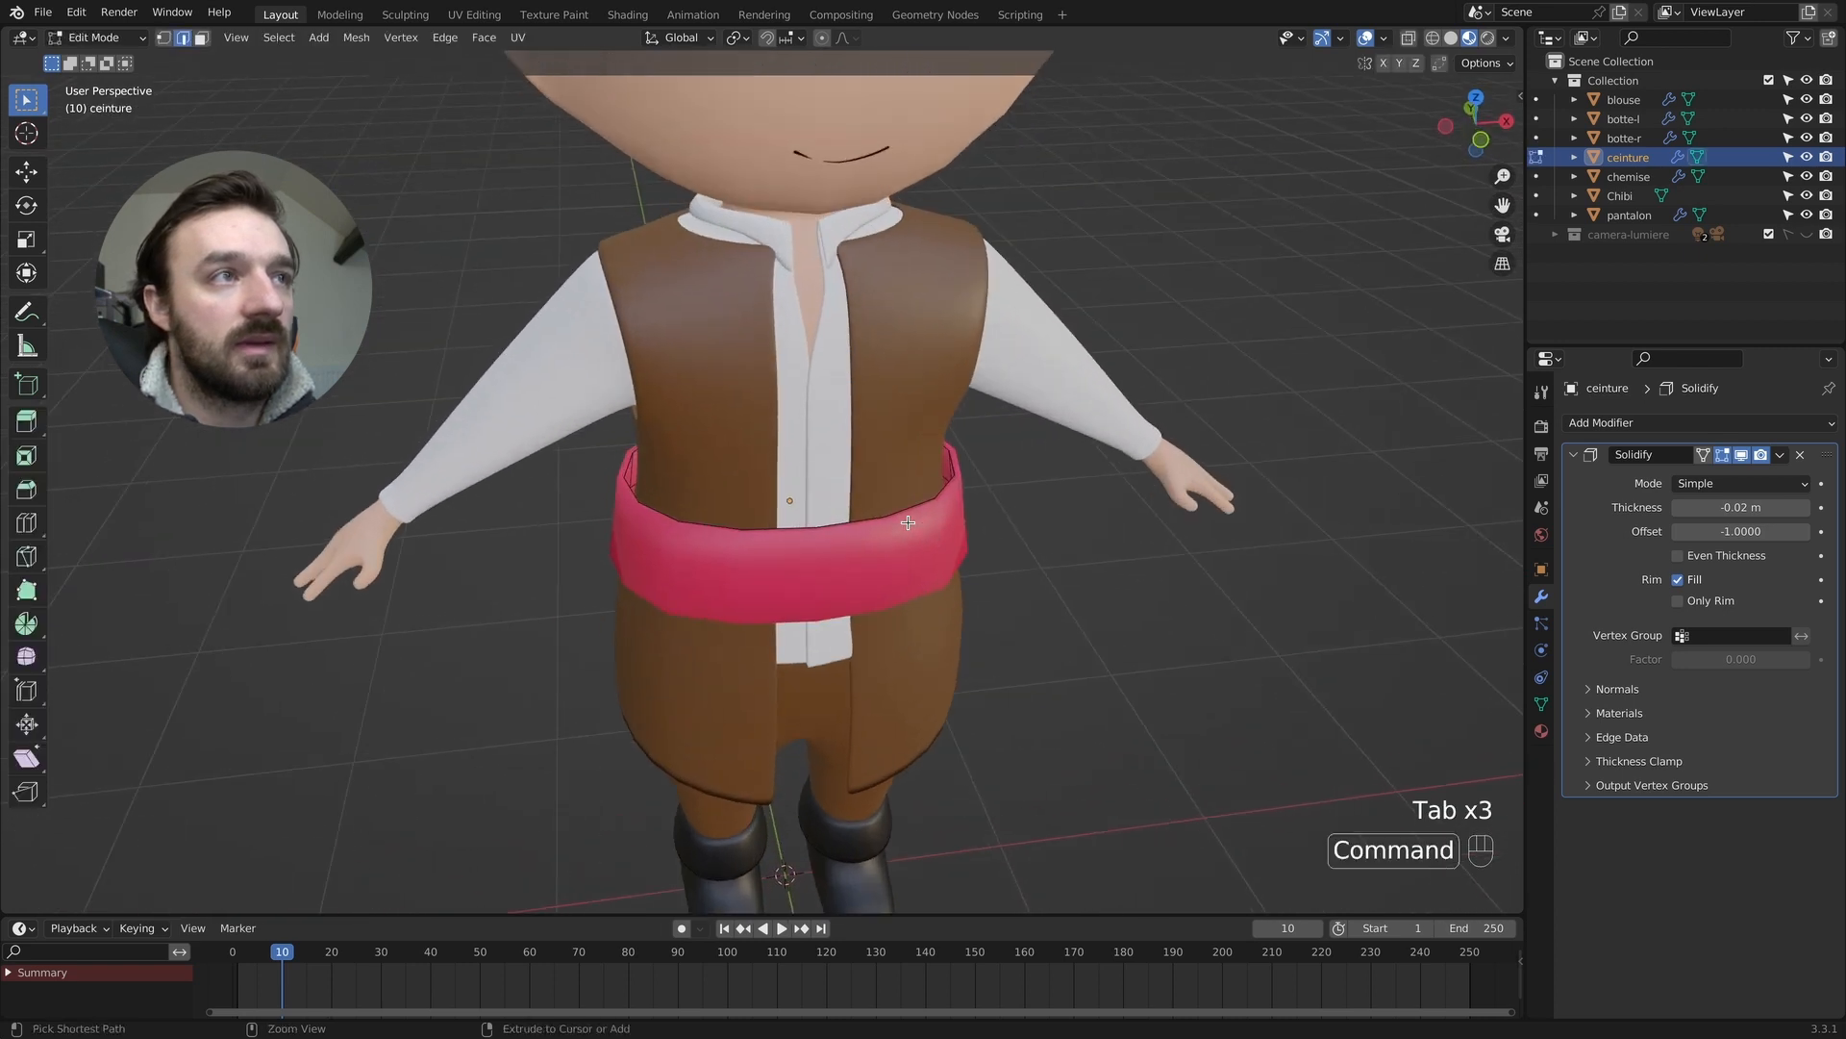
click(1703, 456)
key(Tab)
Scale the belt down to about 0.965 and tilt it about -2° in the front view.
middle_drag(832, 659, 1085, 616)
key(s)
click(1085, 642)
key(r)
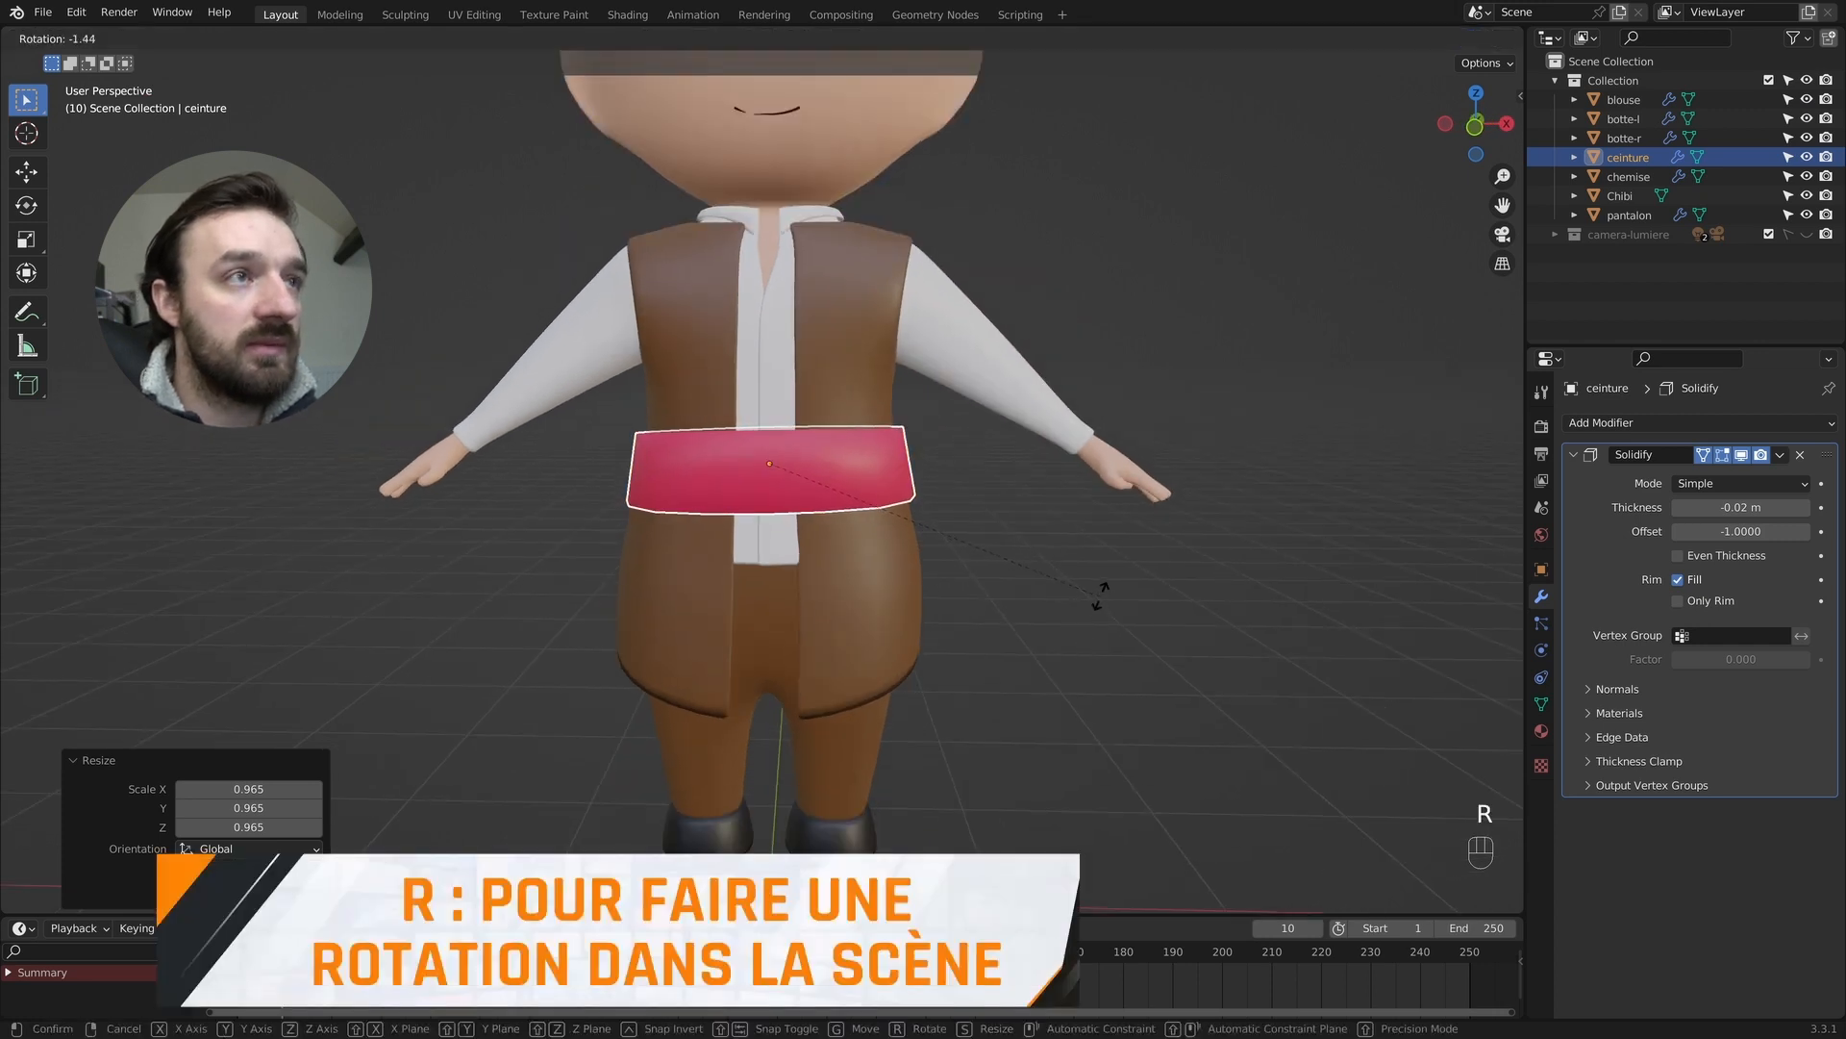
click(1099, 594)
Lower the belt along Z over the hips, first by about 0.18 m, and enlarge it slightly.
key(g)
key(f)
key(z)
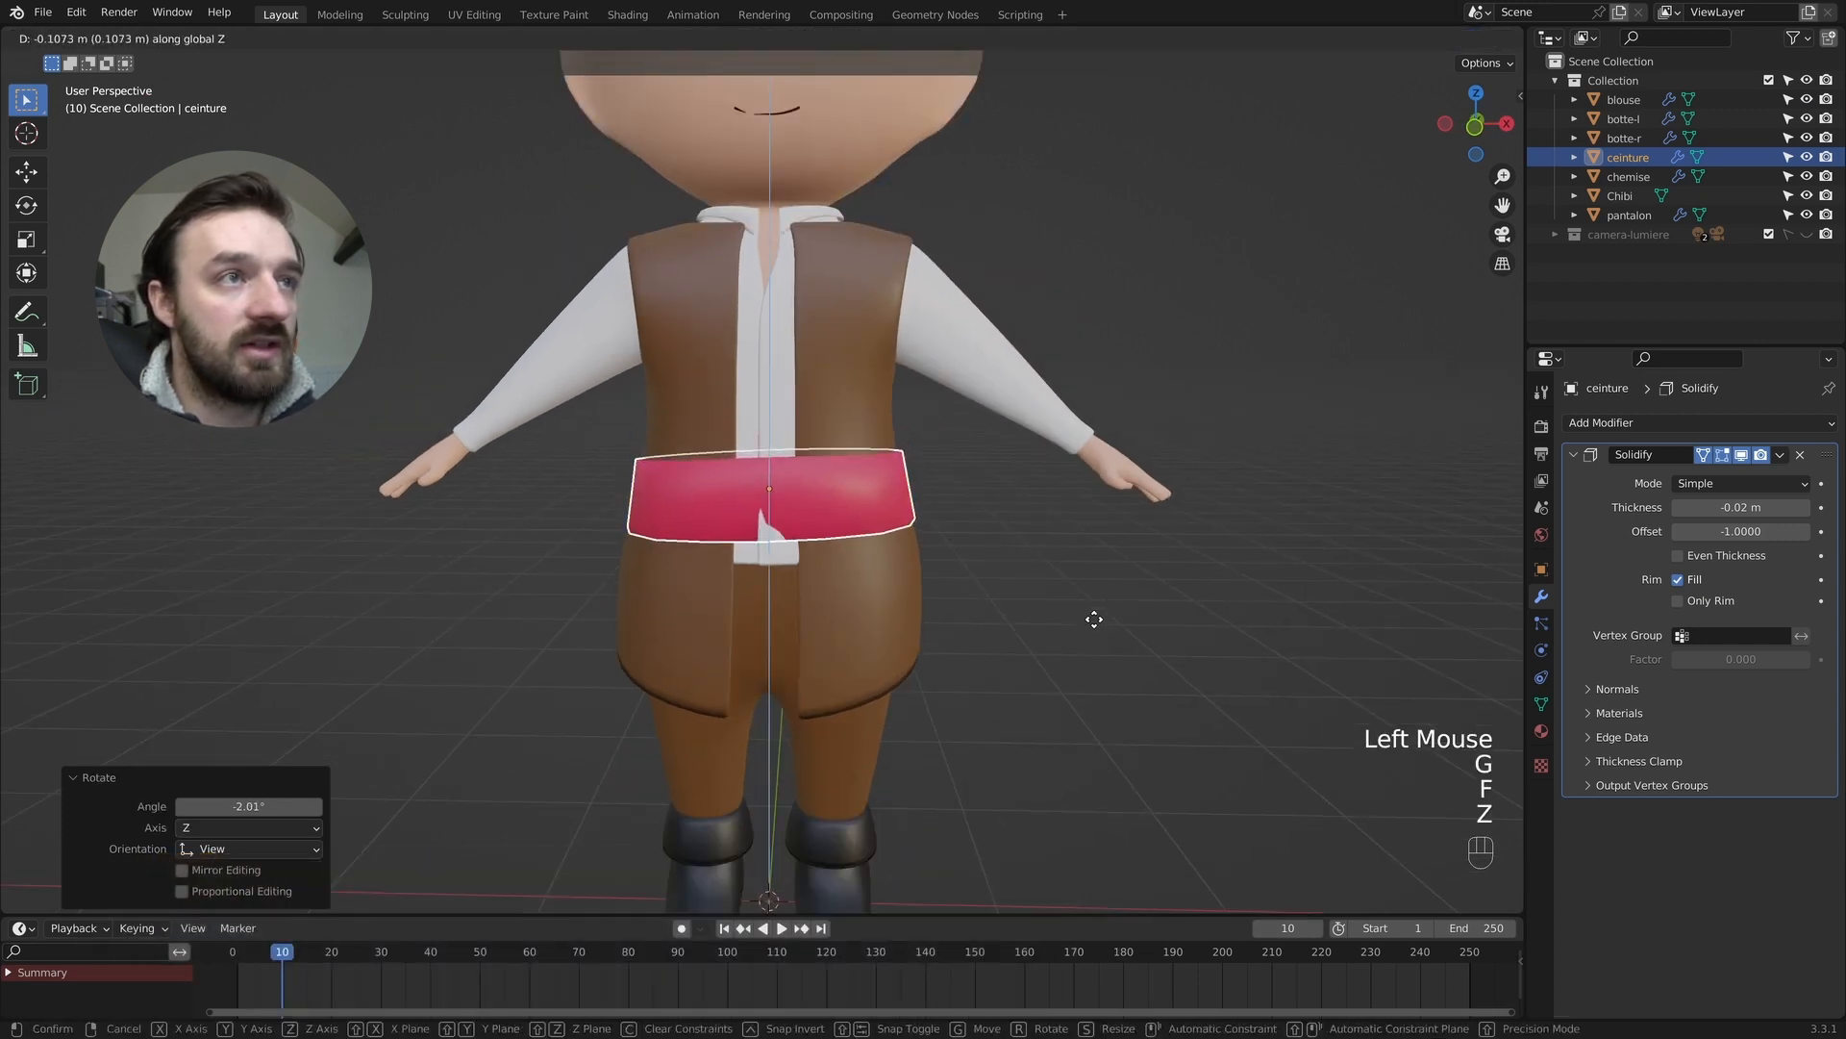
click(1092, 632)
key(s)
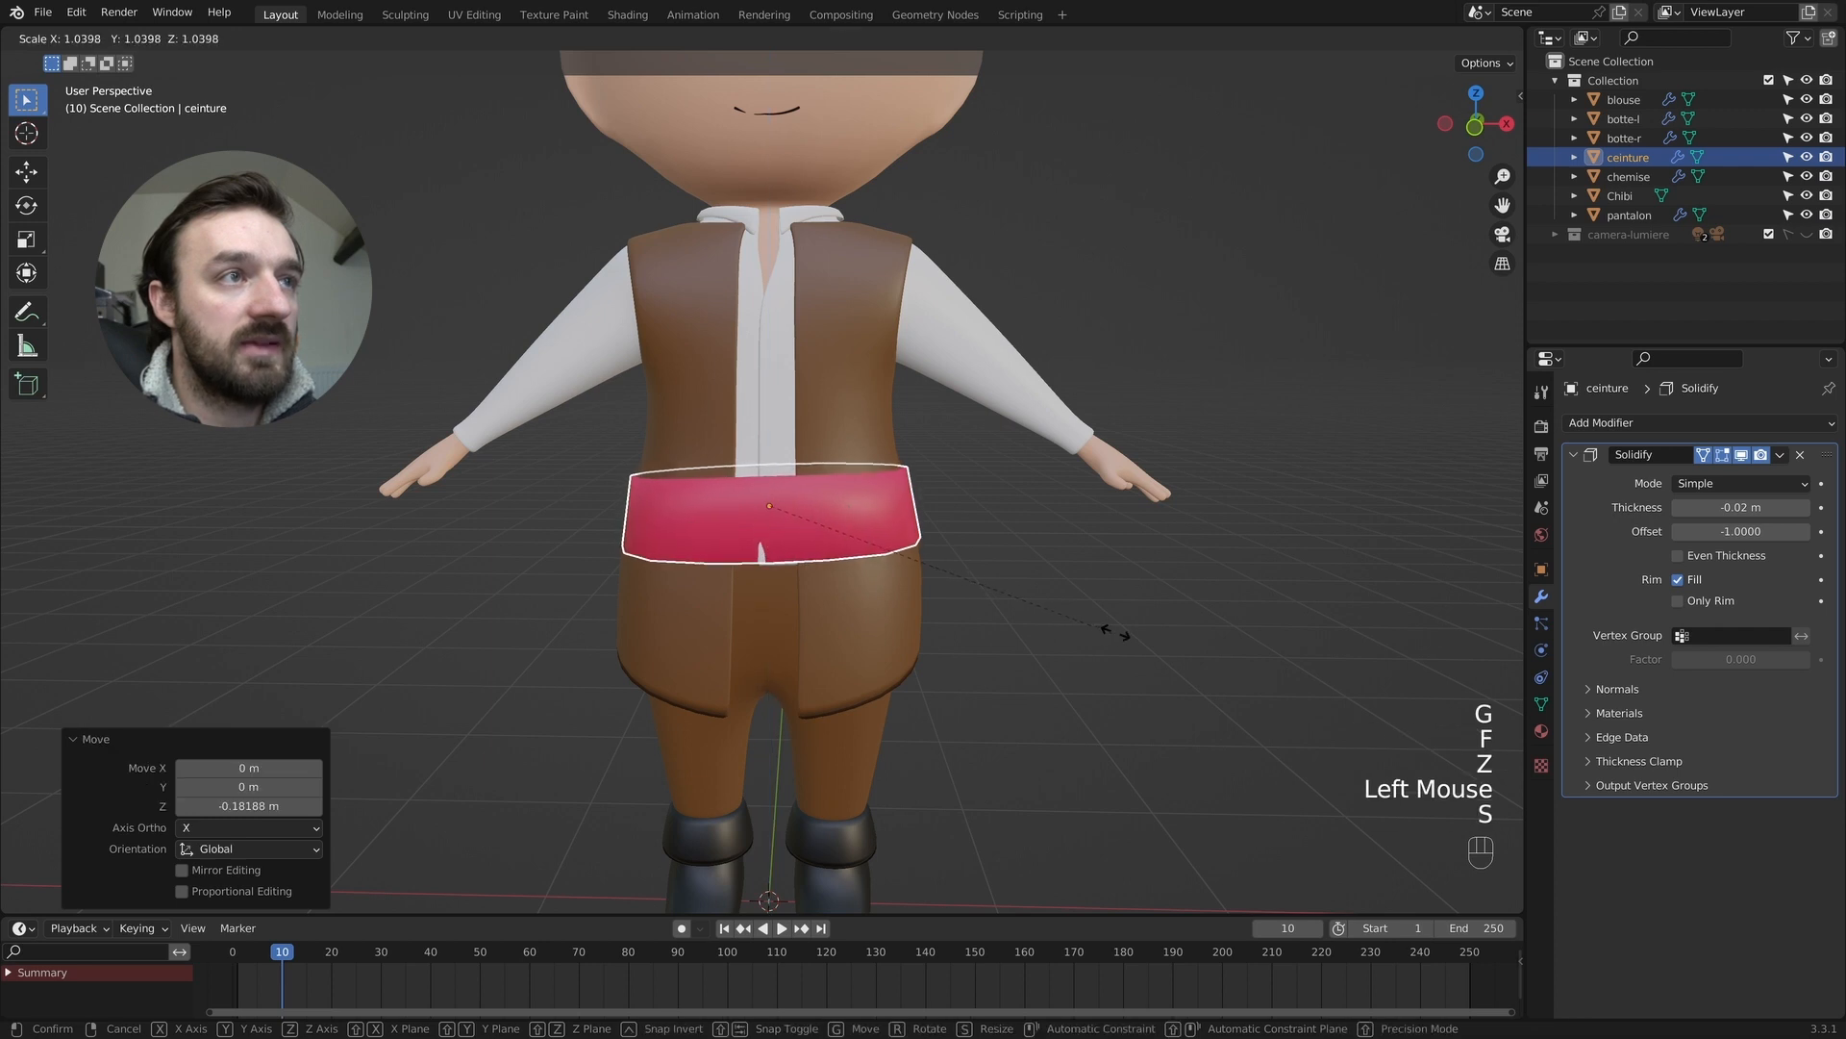
click(1122, 630)
key(g)
key(z)
click(1120, 643)
mouse_move(1120, 643)
middle_down()
mouse_move(1058, 538)
mouse_move(1121, 648)
middle_up()
key(Tab)
key(Tab)
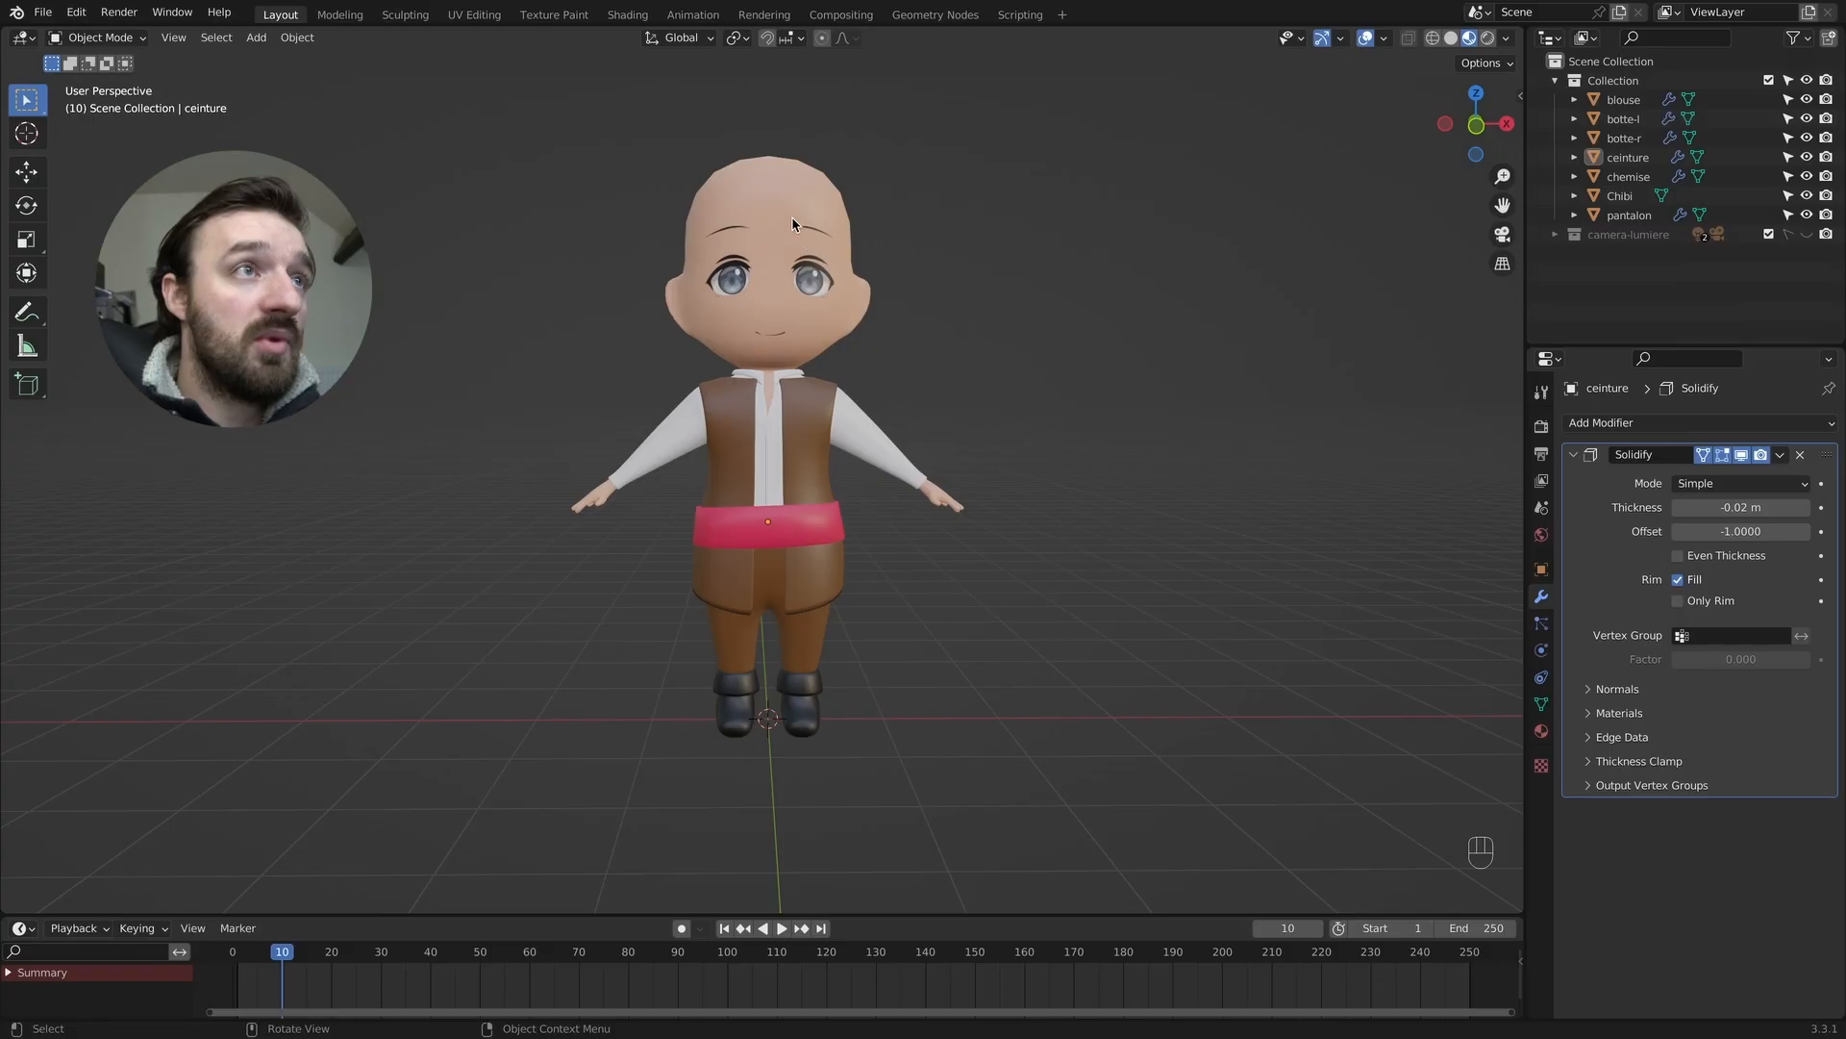
Open Chibi in Edit Mode with face selection and select the front faces at the top of the head.
click(781, 197)
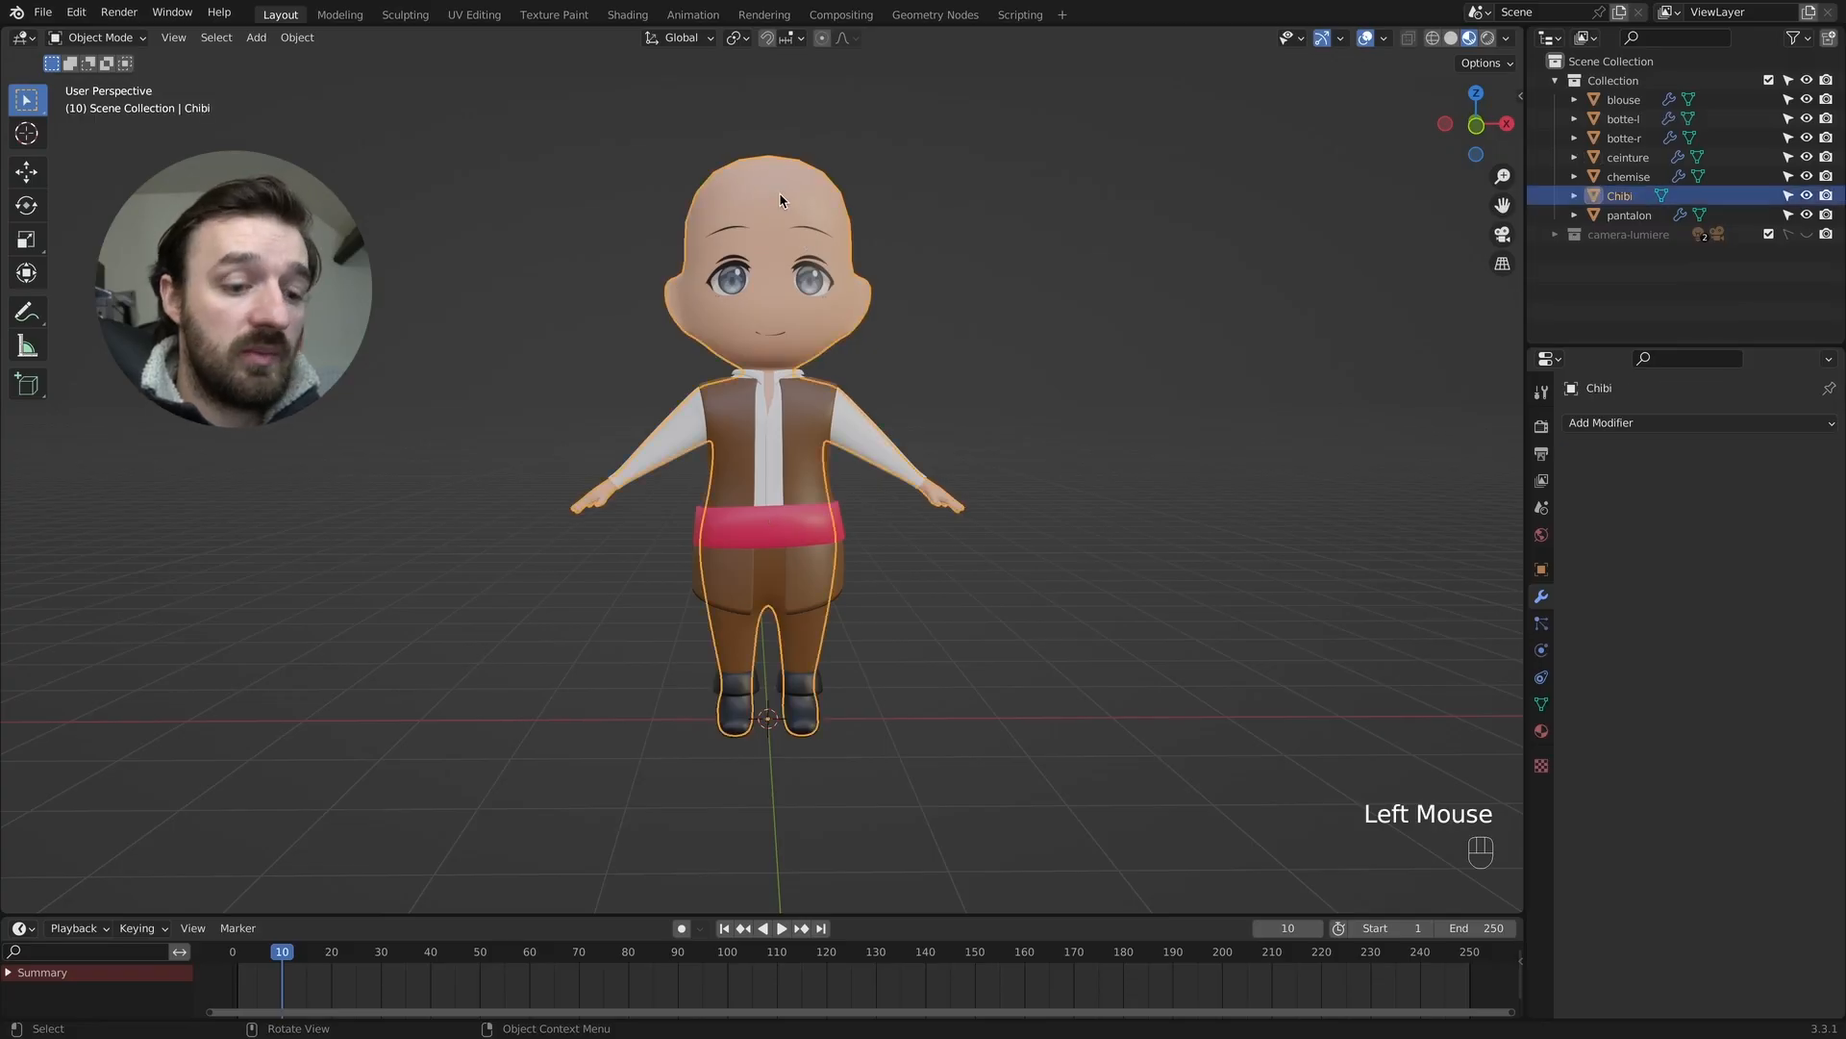
shift+middle_drag(779, 199, 787, 344)
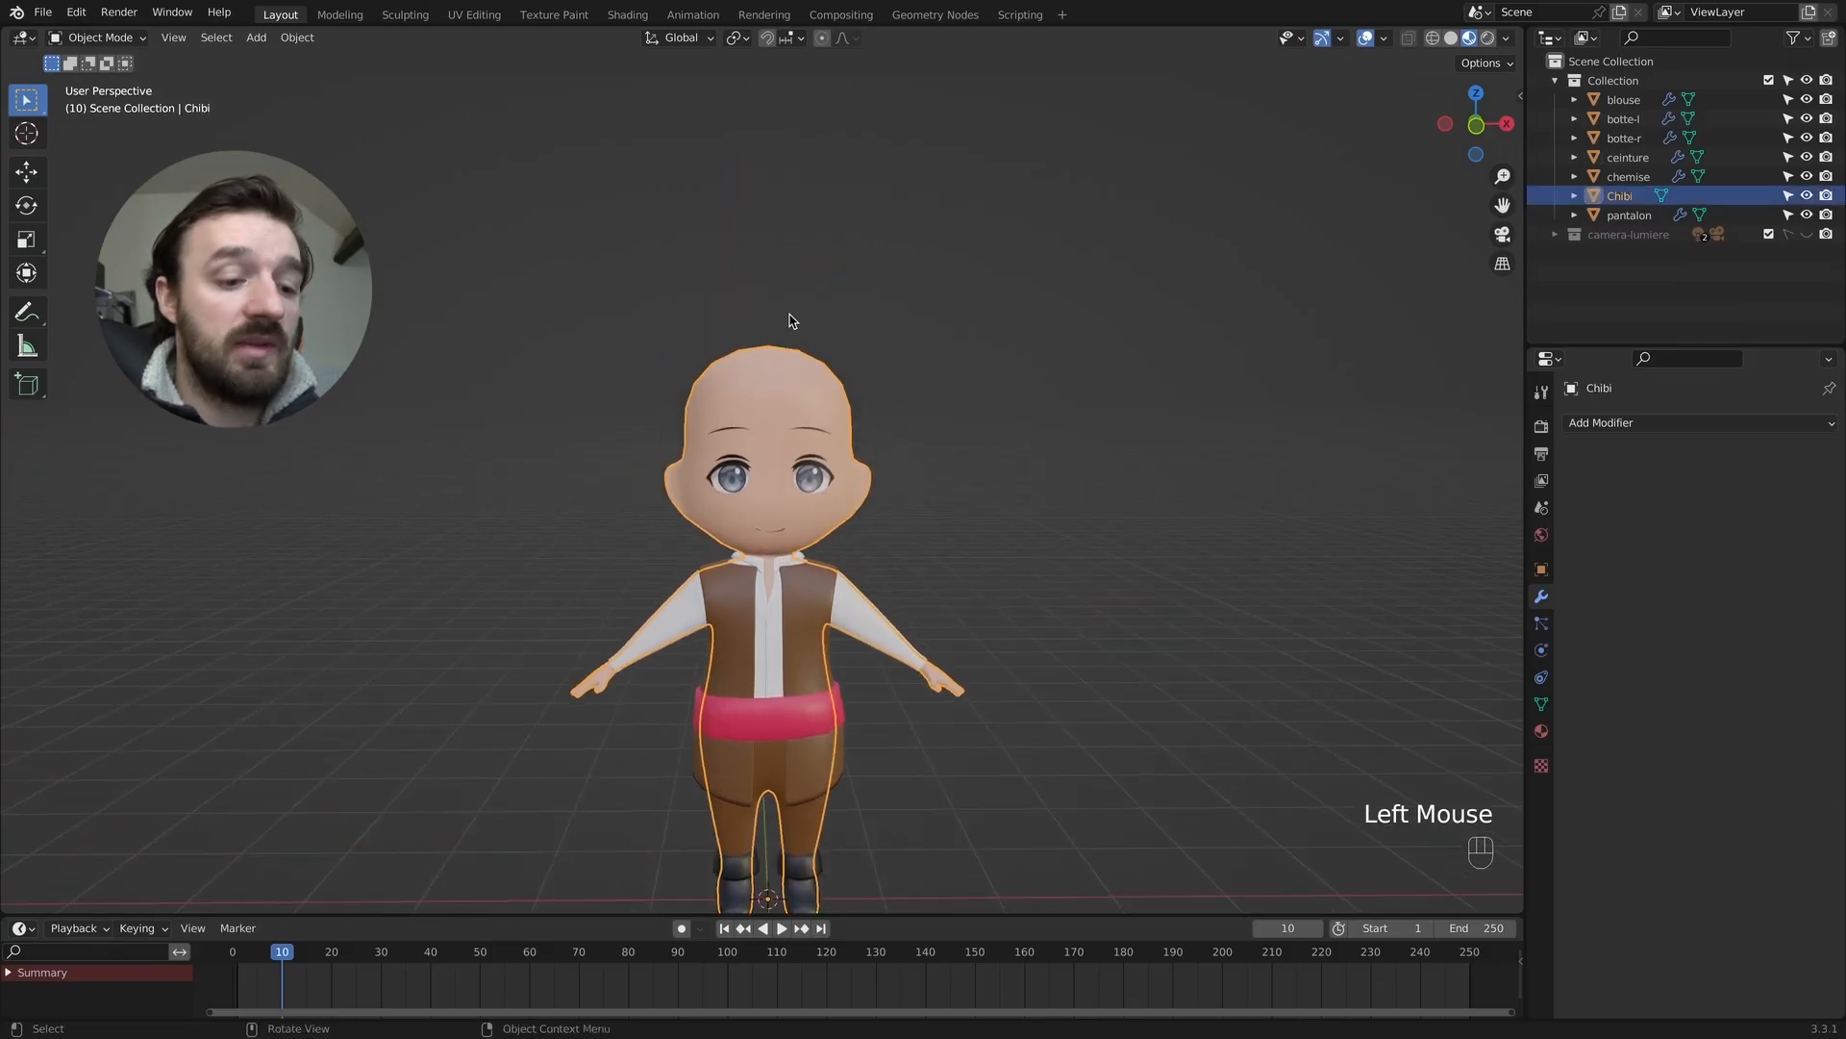
key(Tab)
key(3)
drag(649, 325, 982, 402)
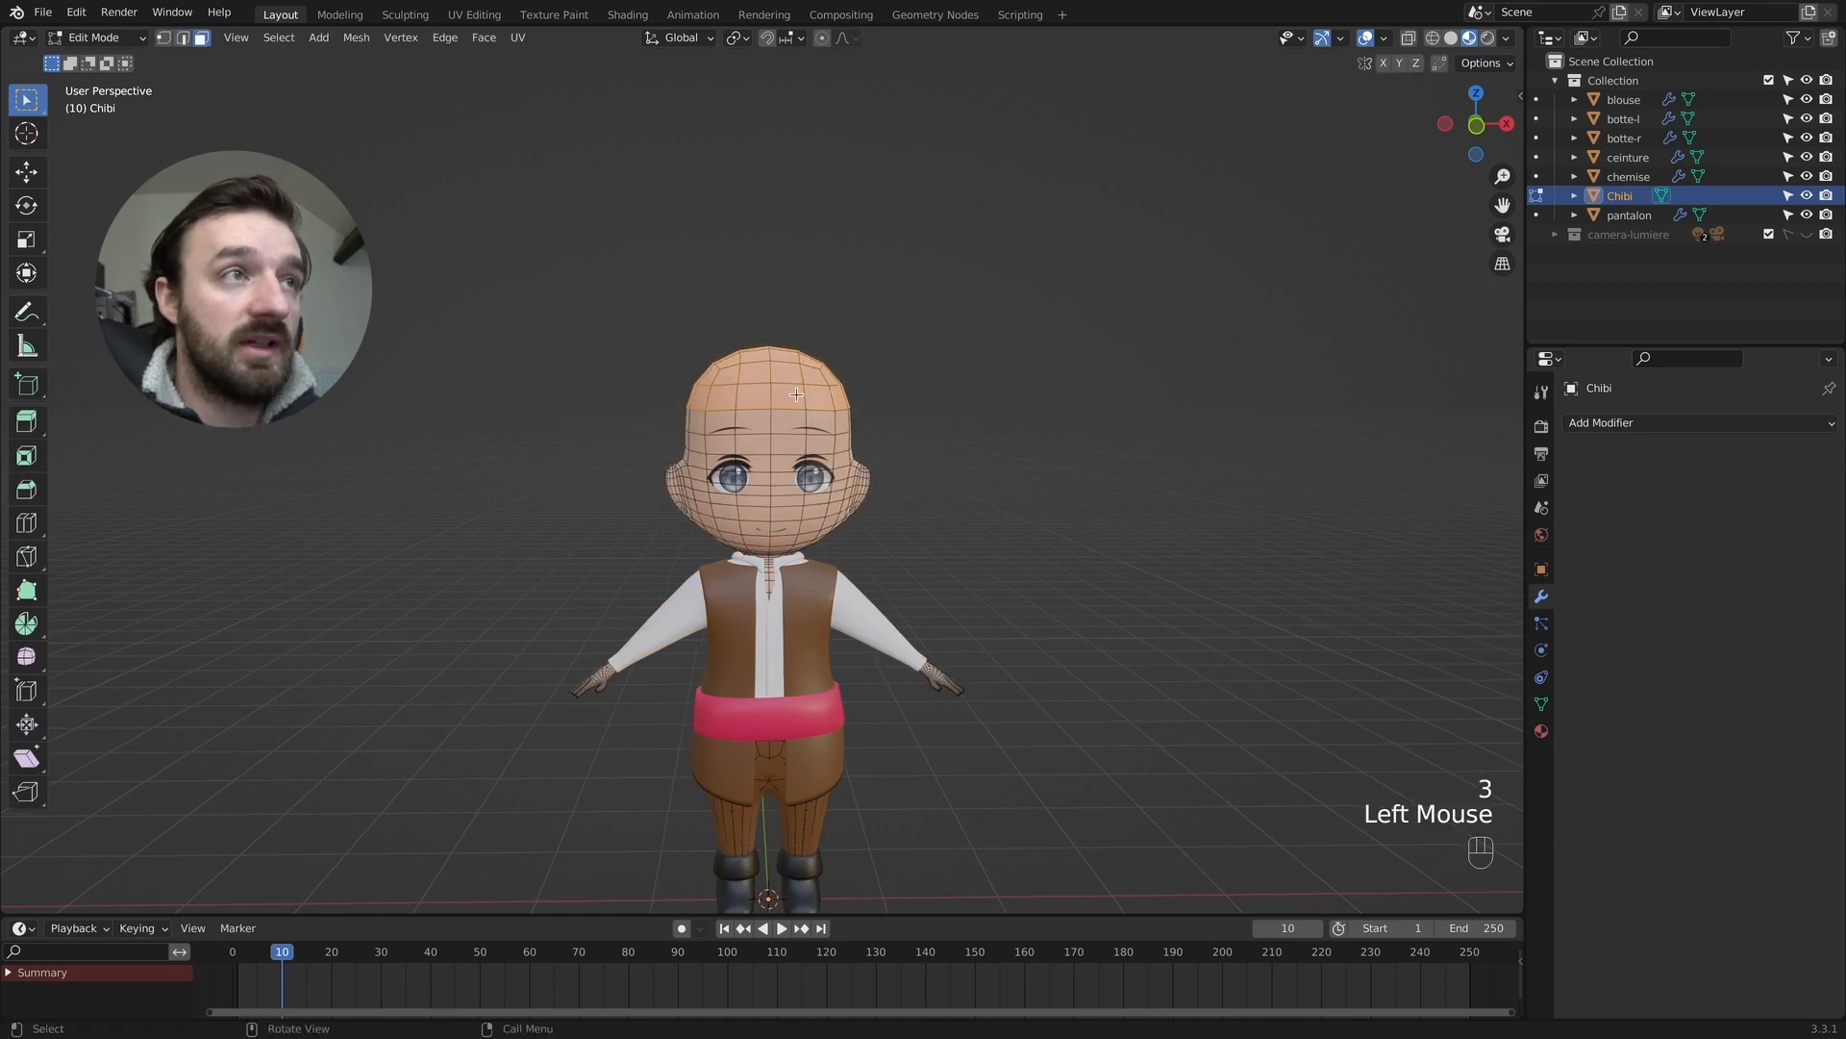
Extend the face selection over the sides and back of the head so it forms a bandana-shaped cap.
middle_drag(796, 394, 819, 398)
shift+drag(858, 353, 824, 401)
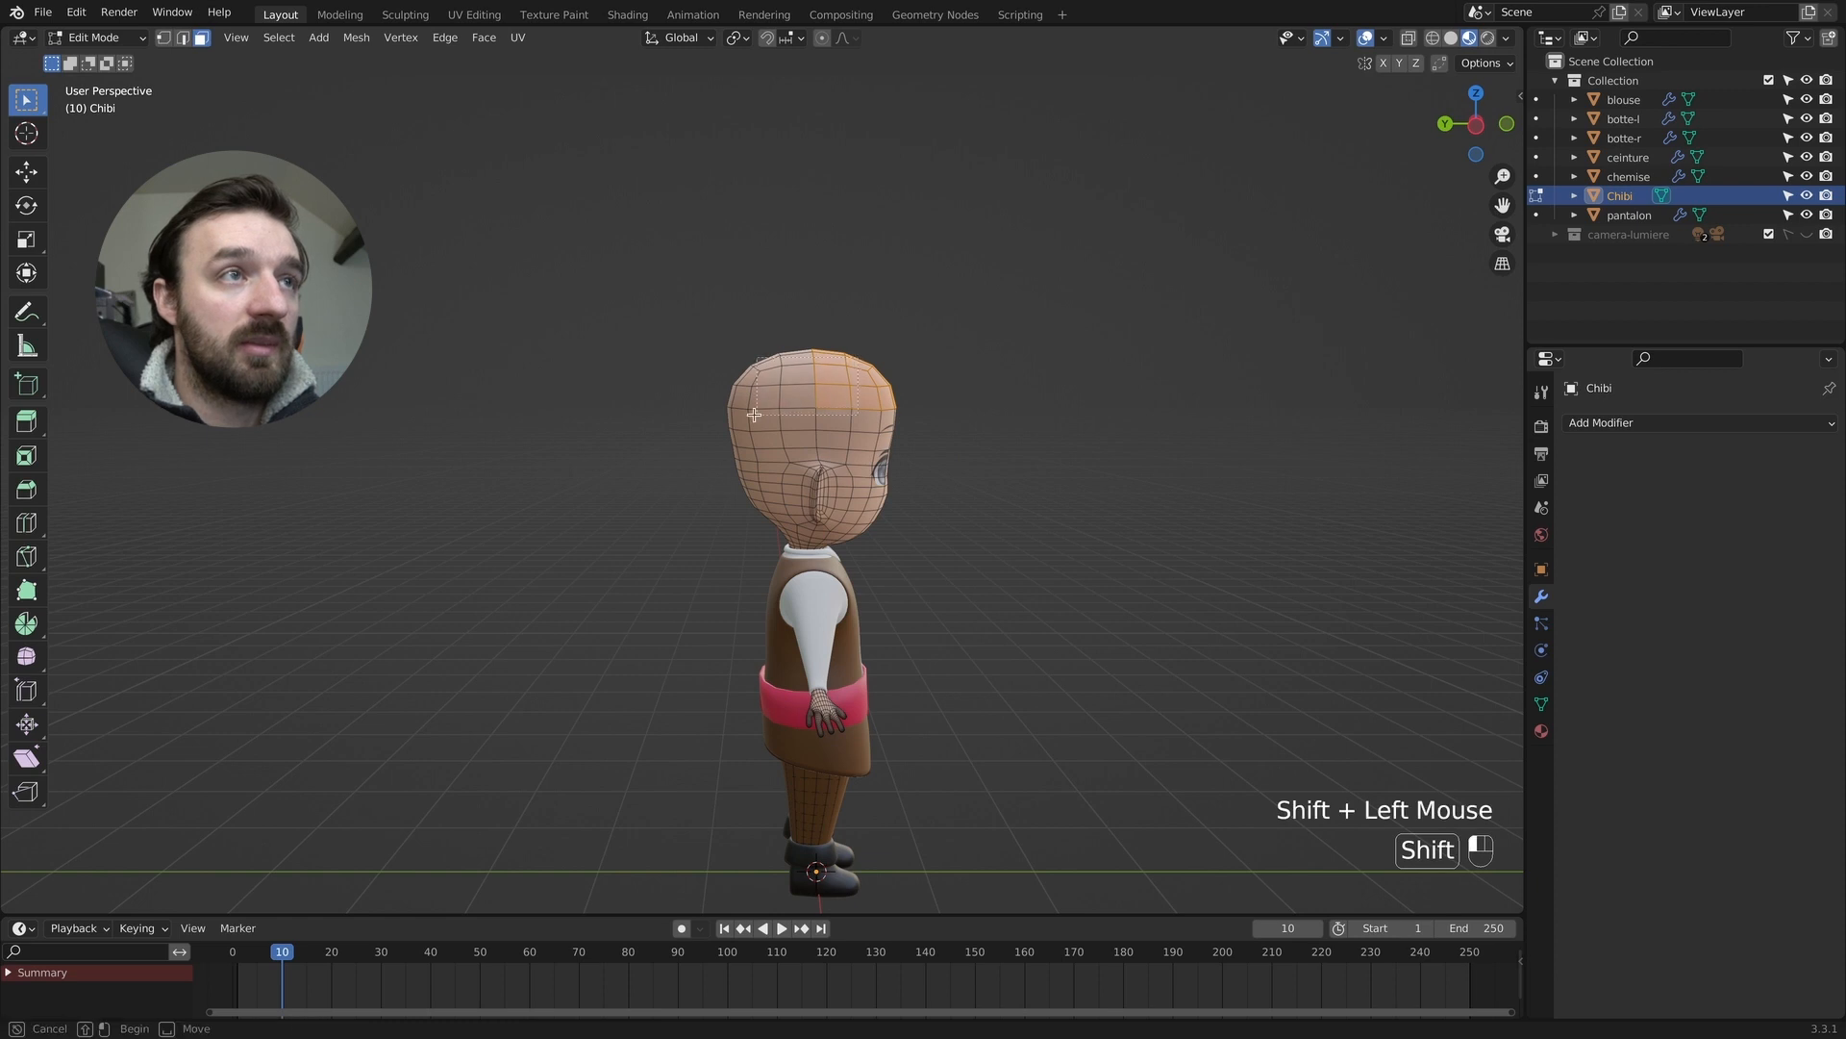
shift+drag(717, 418, 713, 417)
middle_drag(713, 417, 887, 394)
shift+drag(805, 334, 656, 414)
middle_drag(655, 413, 924, 389)
shift+drag(875, 349, 762, 416)
middle_drag(873, 412, 733, 417)
shift+drag(738, 419, 806, 437)
middle_drag(846, 436, 654, 431)
shift+drag(724, 427, 838, 437)
middle_drag(846, 438, 672, 435)
shift+drag(721, 432, 748, 442)
middle_drag(749, 442, 787, 440)
mouse_move(787, 439)
shift+mouse_down()
mouse_move(826, 449)
mouse_move(760, 458)
shift+mouse_up()
middle_drag(745, 456, 904, 452)
shift+drag(808, 445, 692, 448)
middle_drag(654, 449, 779, 448)
shift+drag(769, 446, 702, 450)
middle_drag(539, 452, 812, 456)
shift+drag(816, 459, 711, 489)
mouse_move(712, 489)
middle_down()
mouse_move(784, 486)
mouse_move(713, 461)
middle_up()
shift+drag(717, 459, 698, 487)
middle_drag(698, 488, 1018, 507)
Duplicate the selected head faces in place, separate the mesh by loose parts and rename the new object as bandana.
key(shift+d)
click(1018, 507)
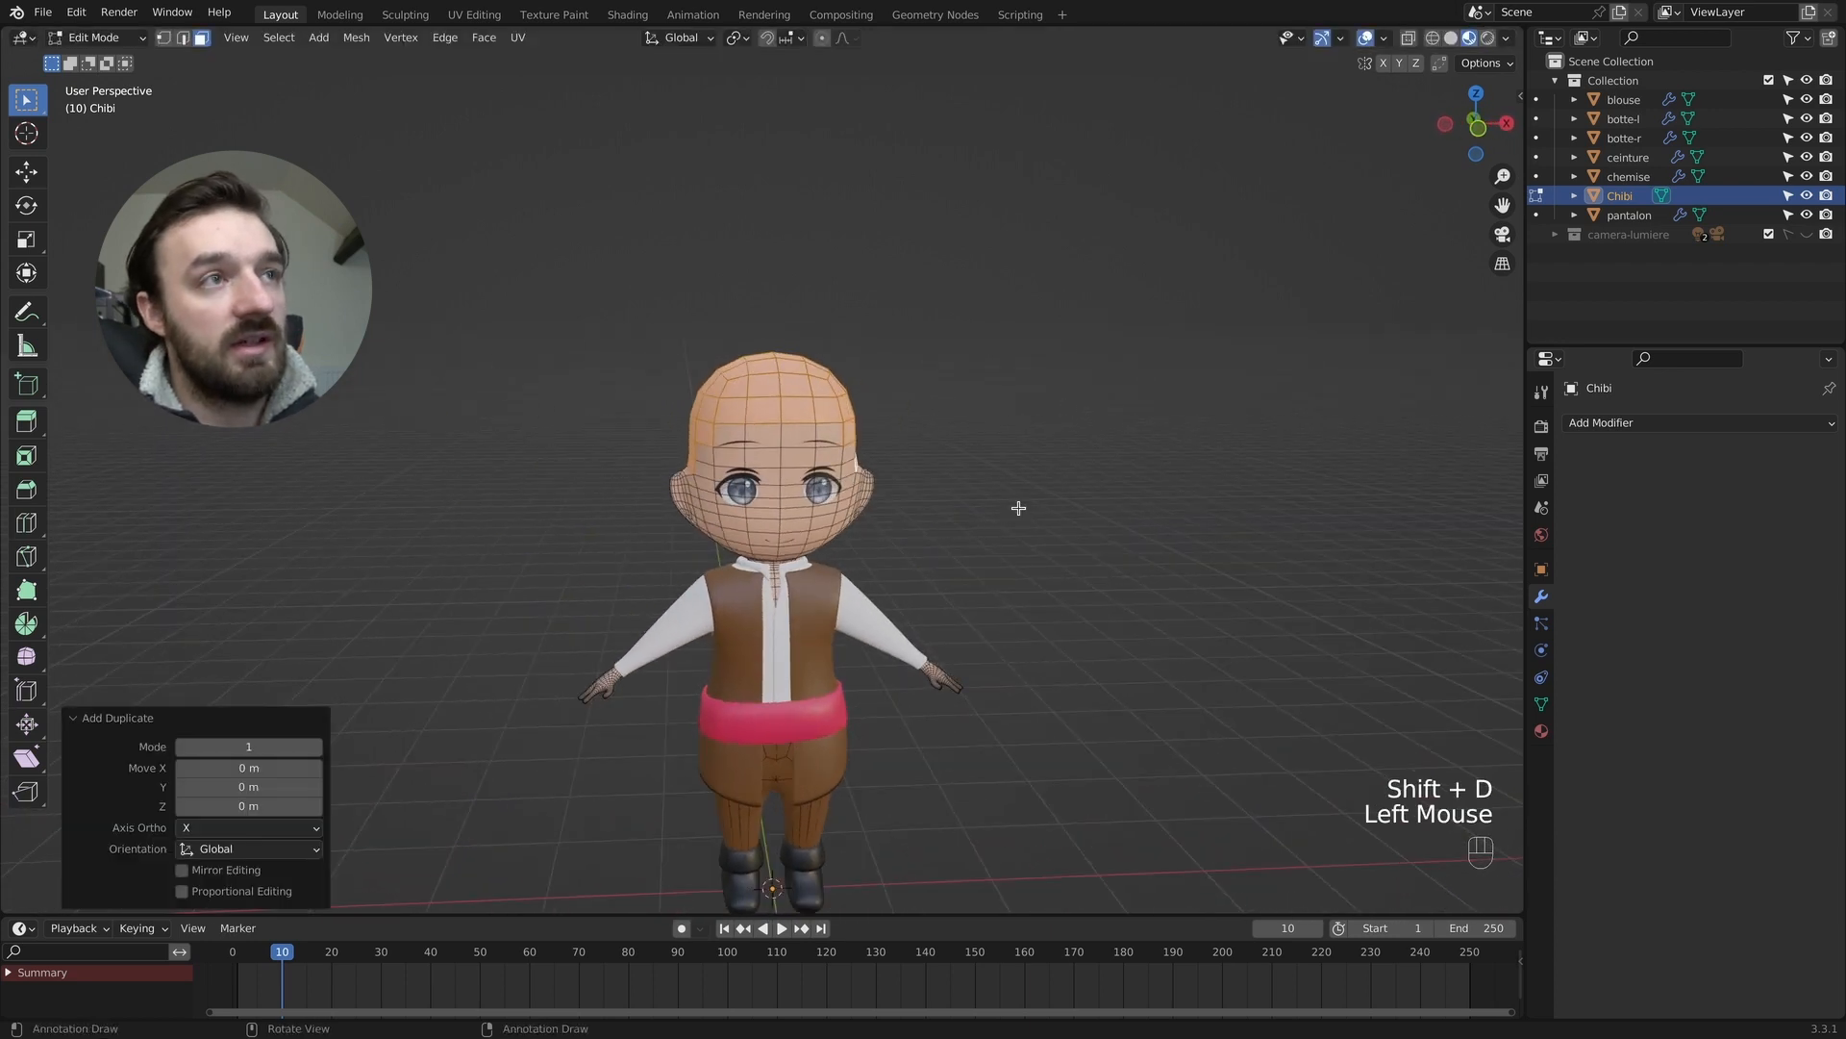
key(a)
key(p)
click(1016, 507)
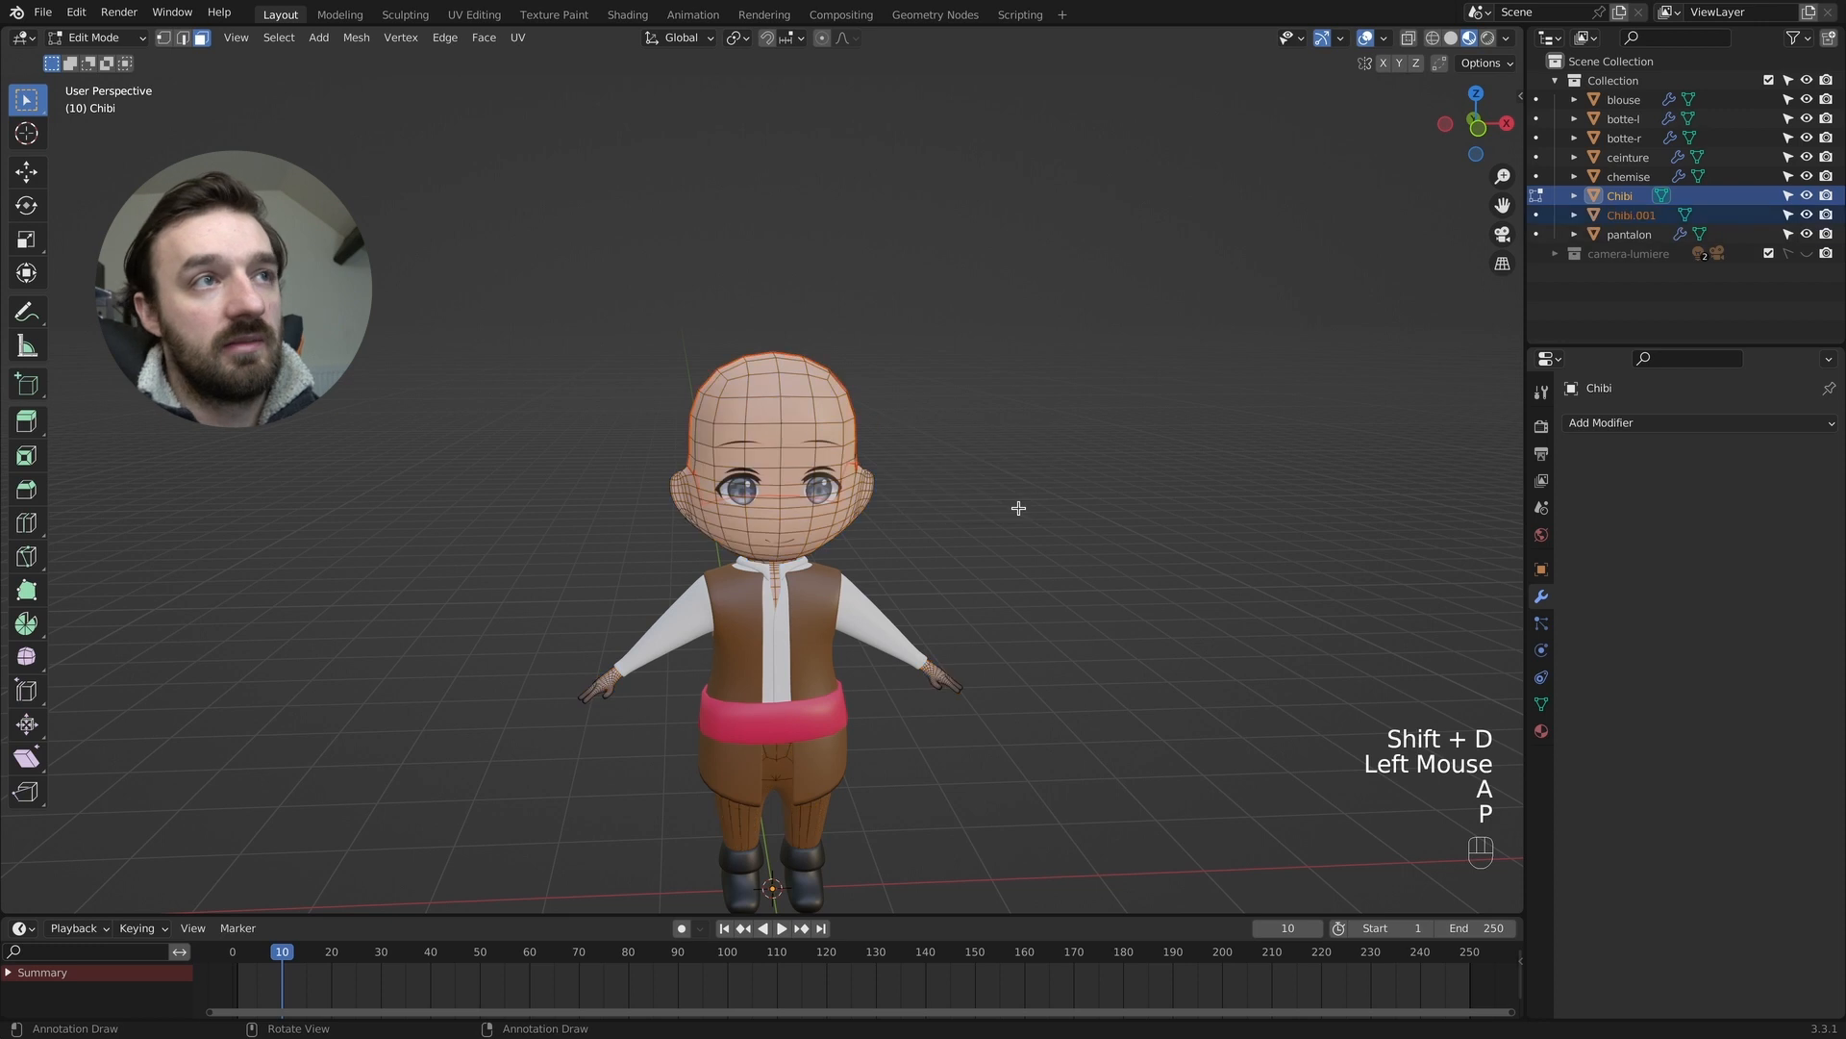
double_click(1632, 215)
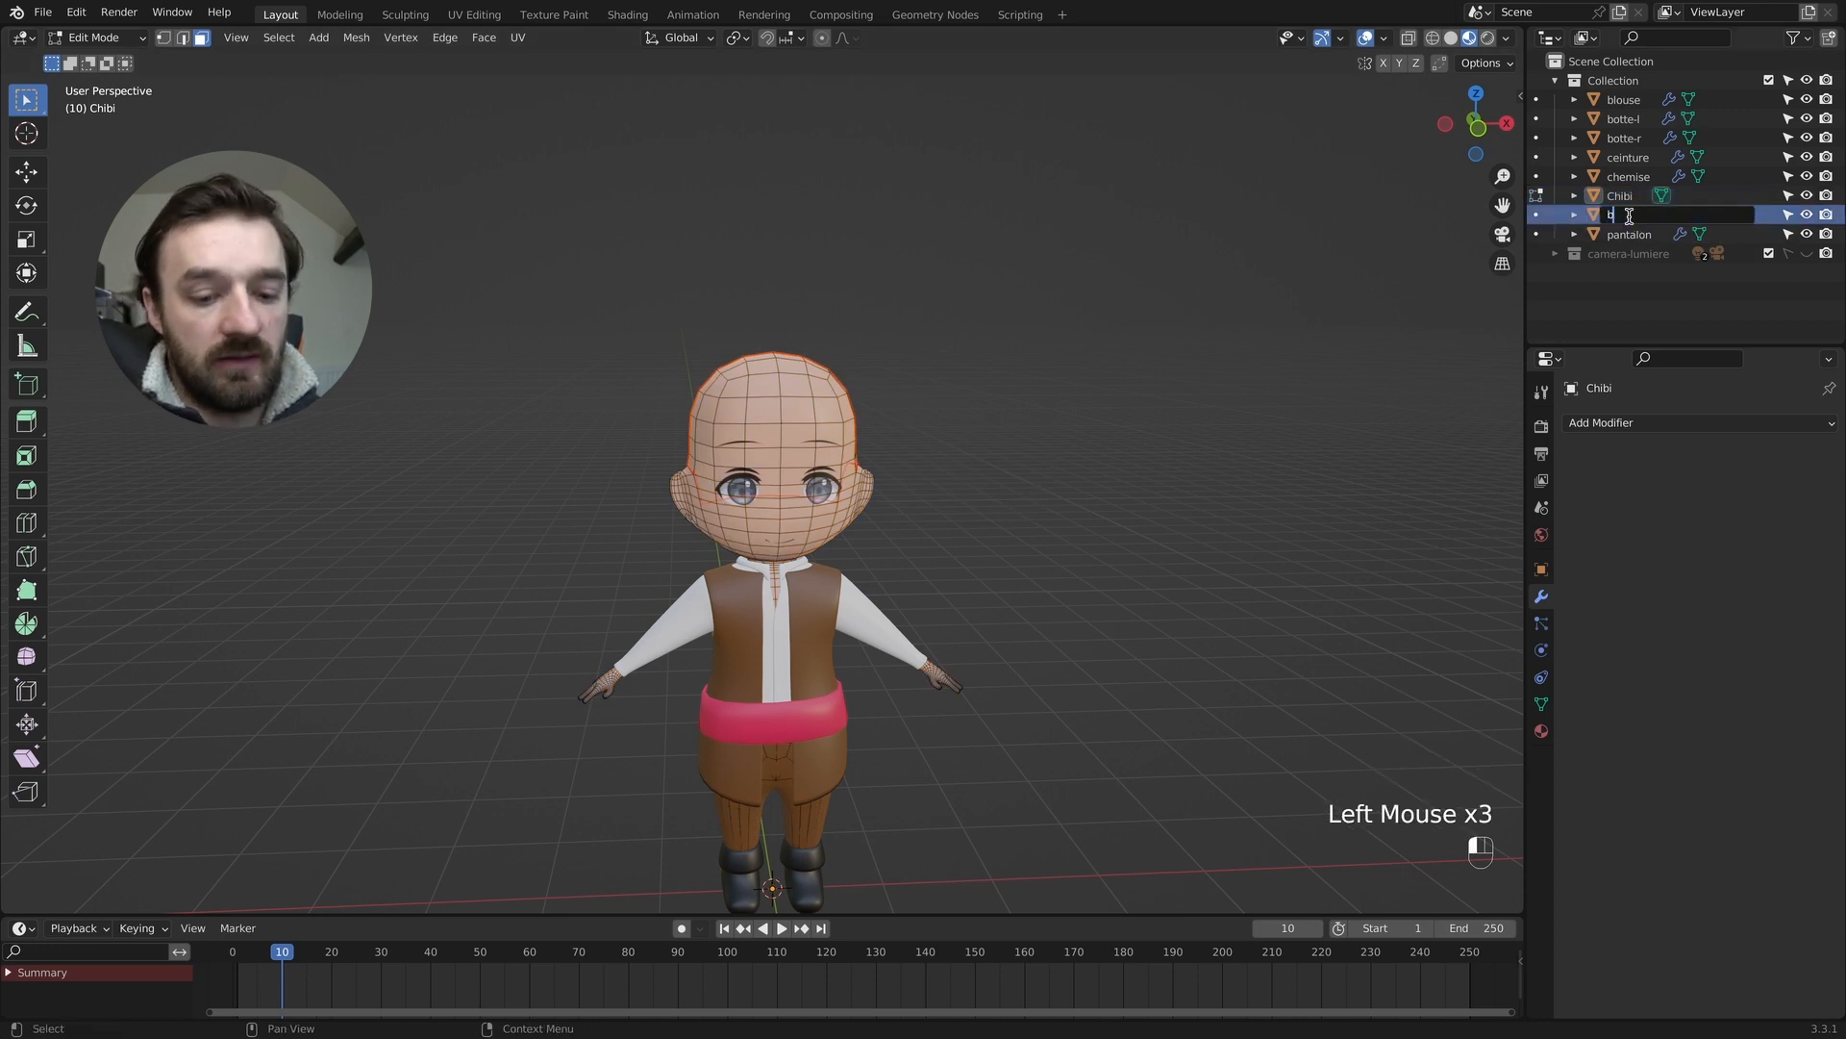
key(Return)
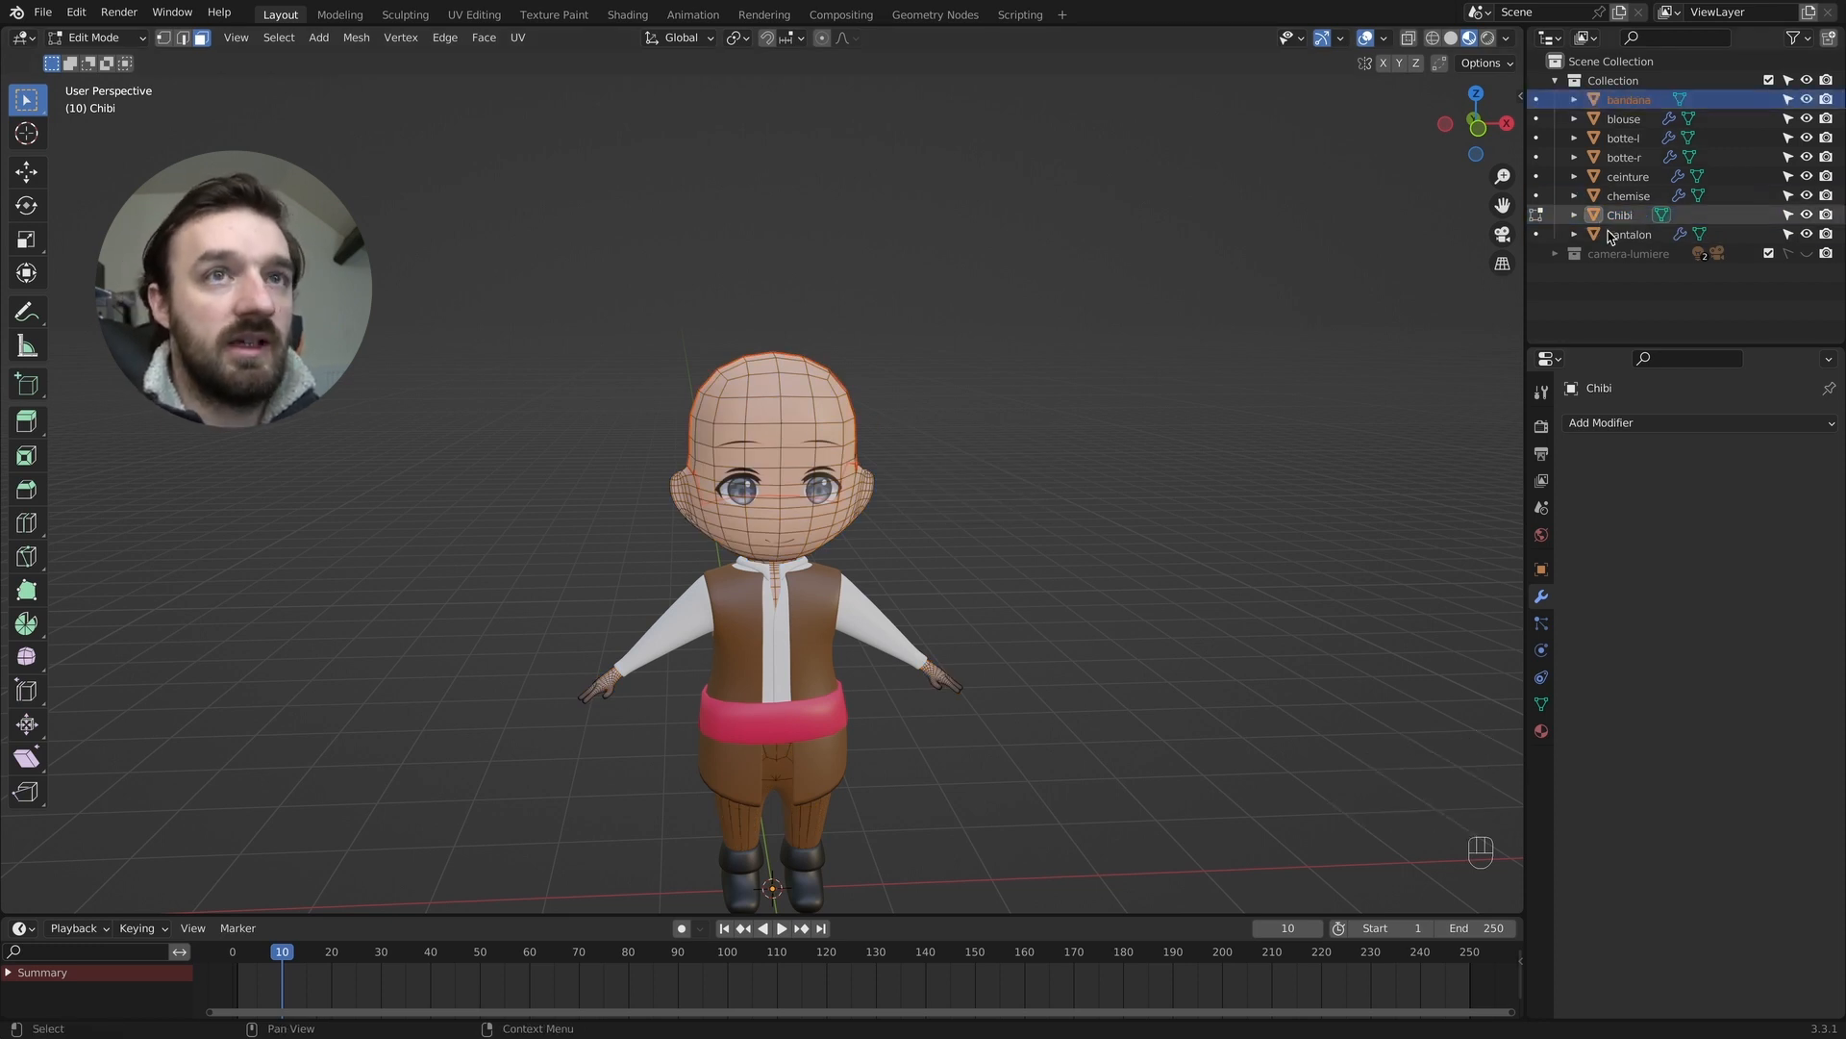
Add a material slot to Chibi, link the existing ceinture material to it and return to Object Mode.
click(1542, 732)
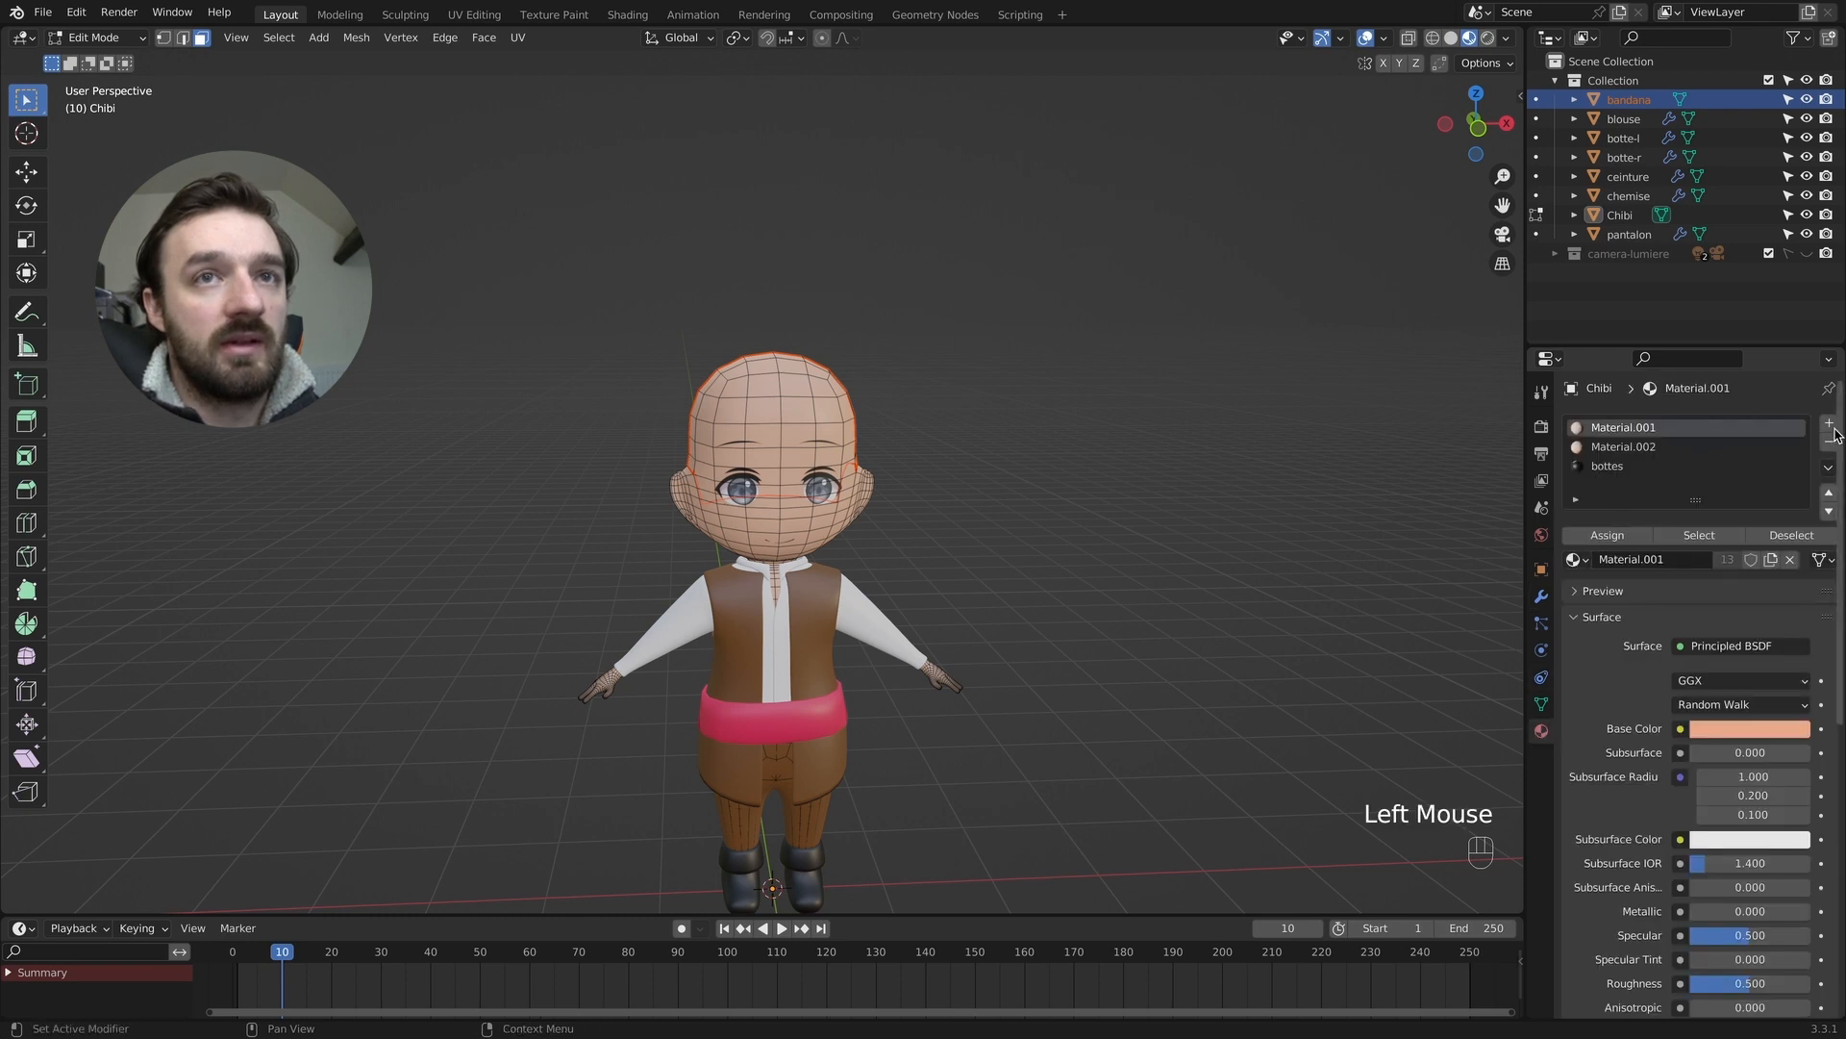
drag(1578, 559, 1591, 642)
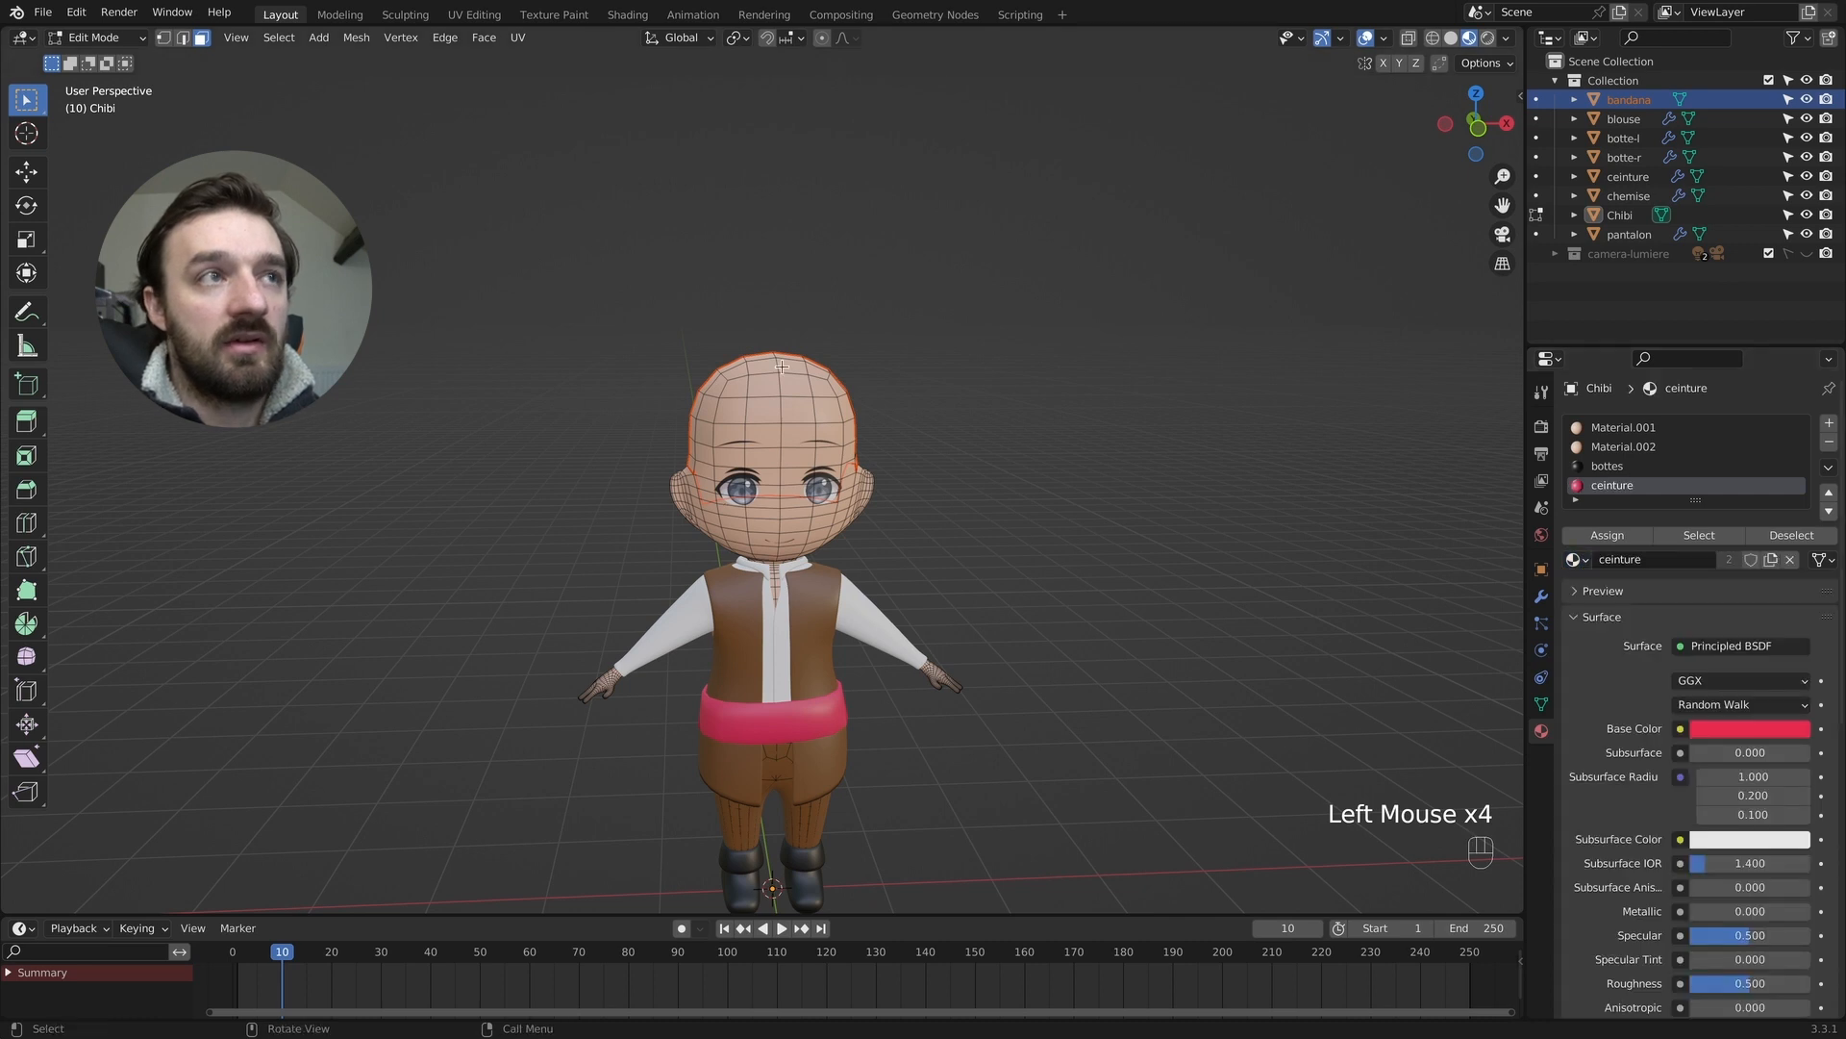
key(Tab)
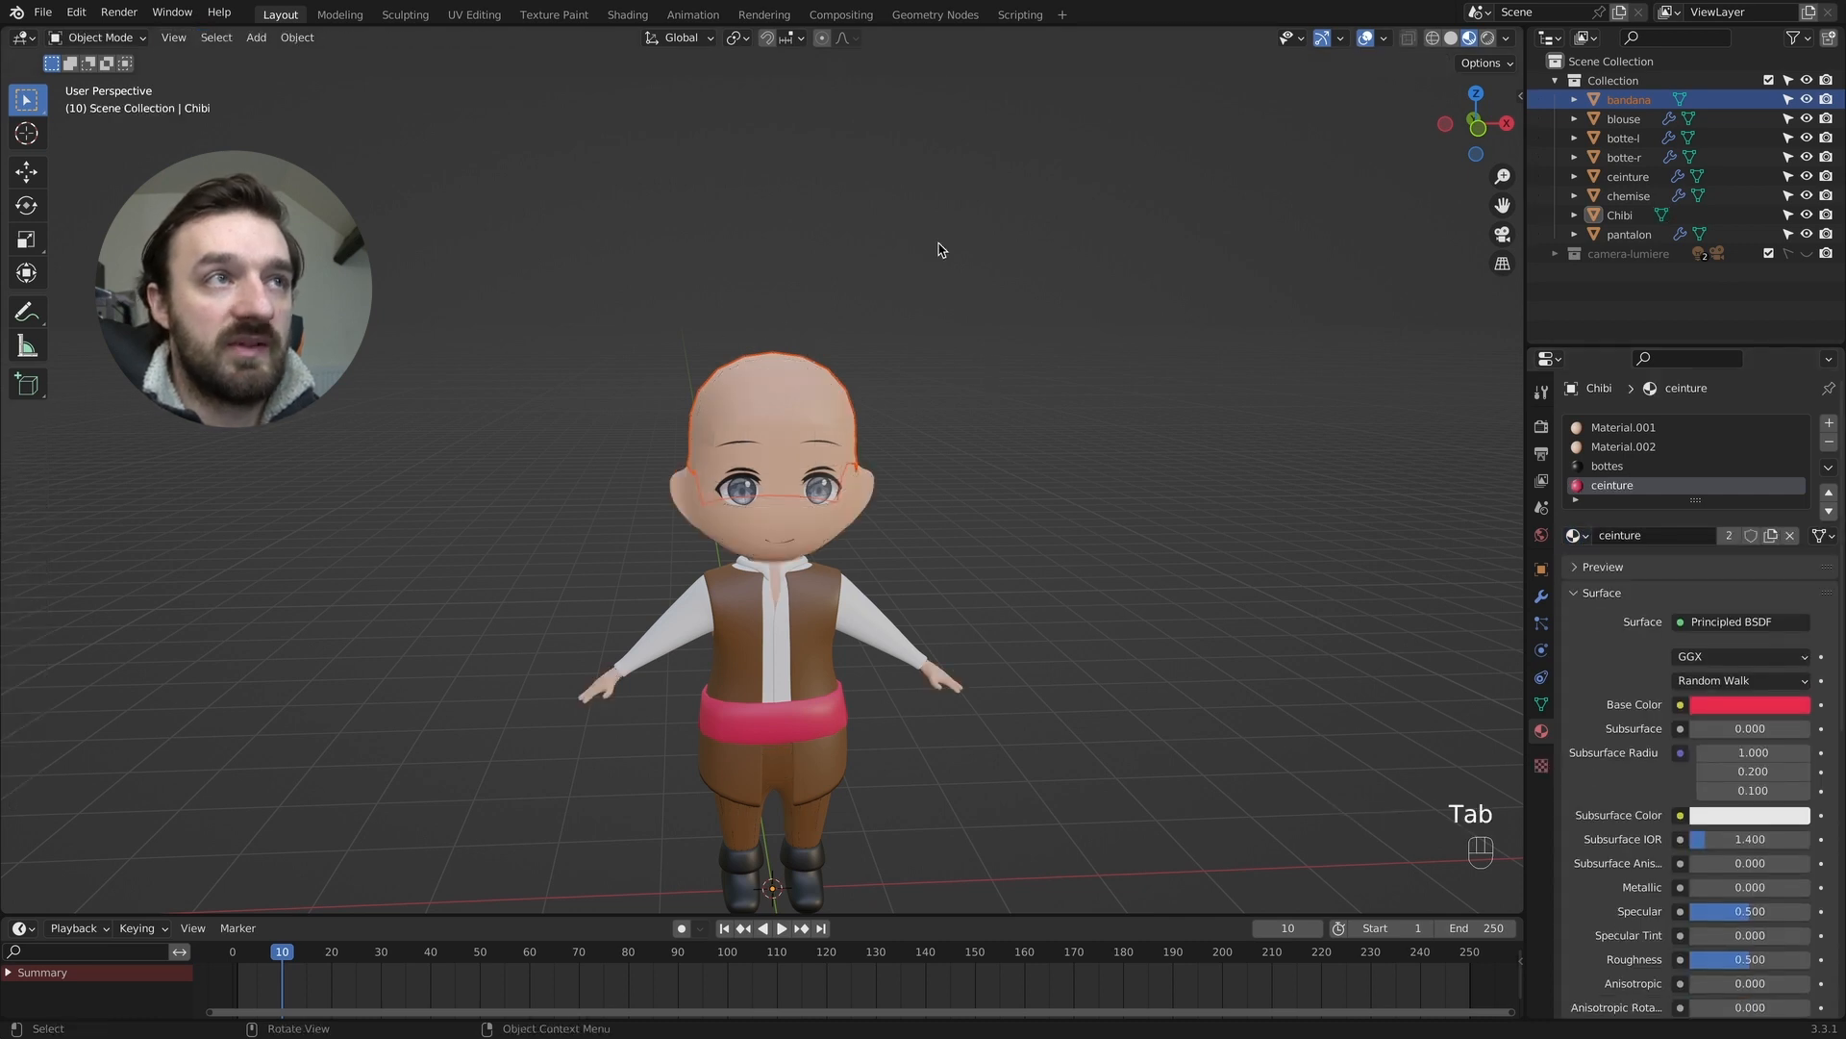
Select all faces of bandana in Edit Mode and add a material slot holding the existing ceinture material.
click(1063, 251)
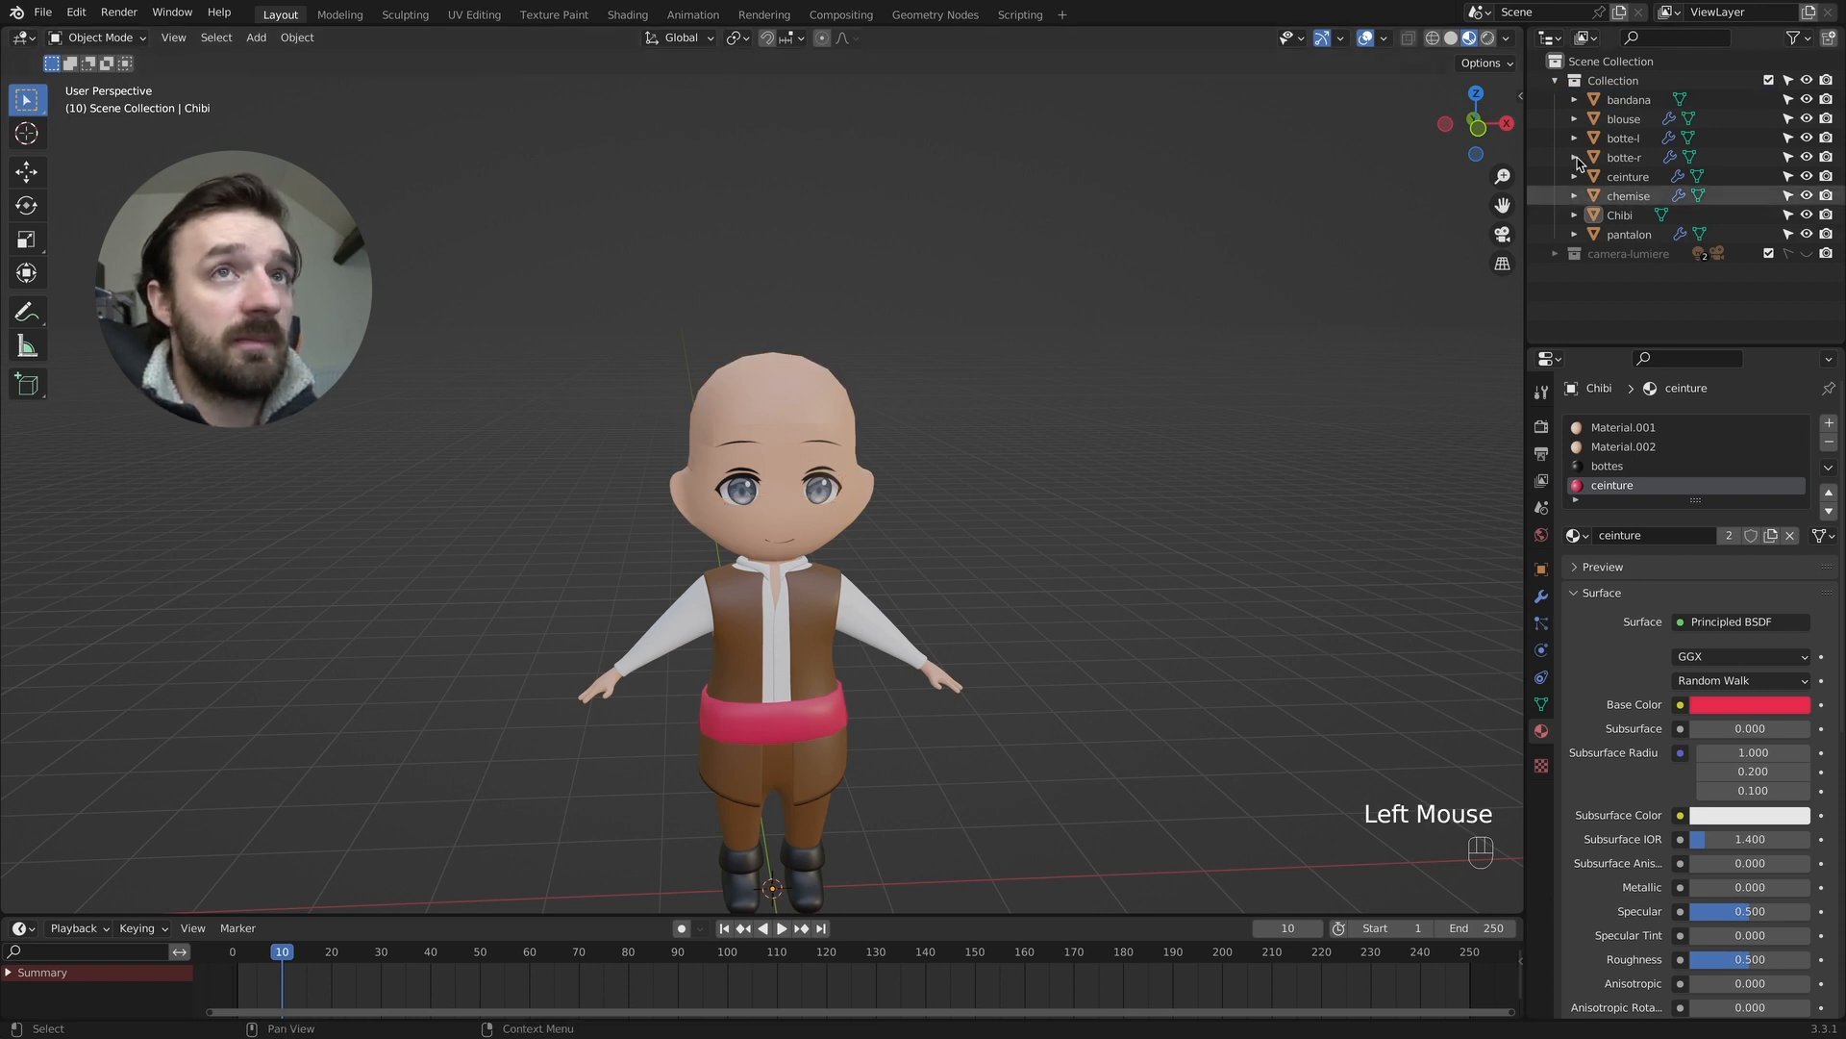
click(1628, 99)
key(Tab)
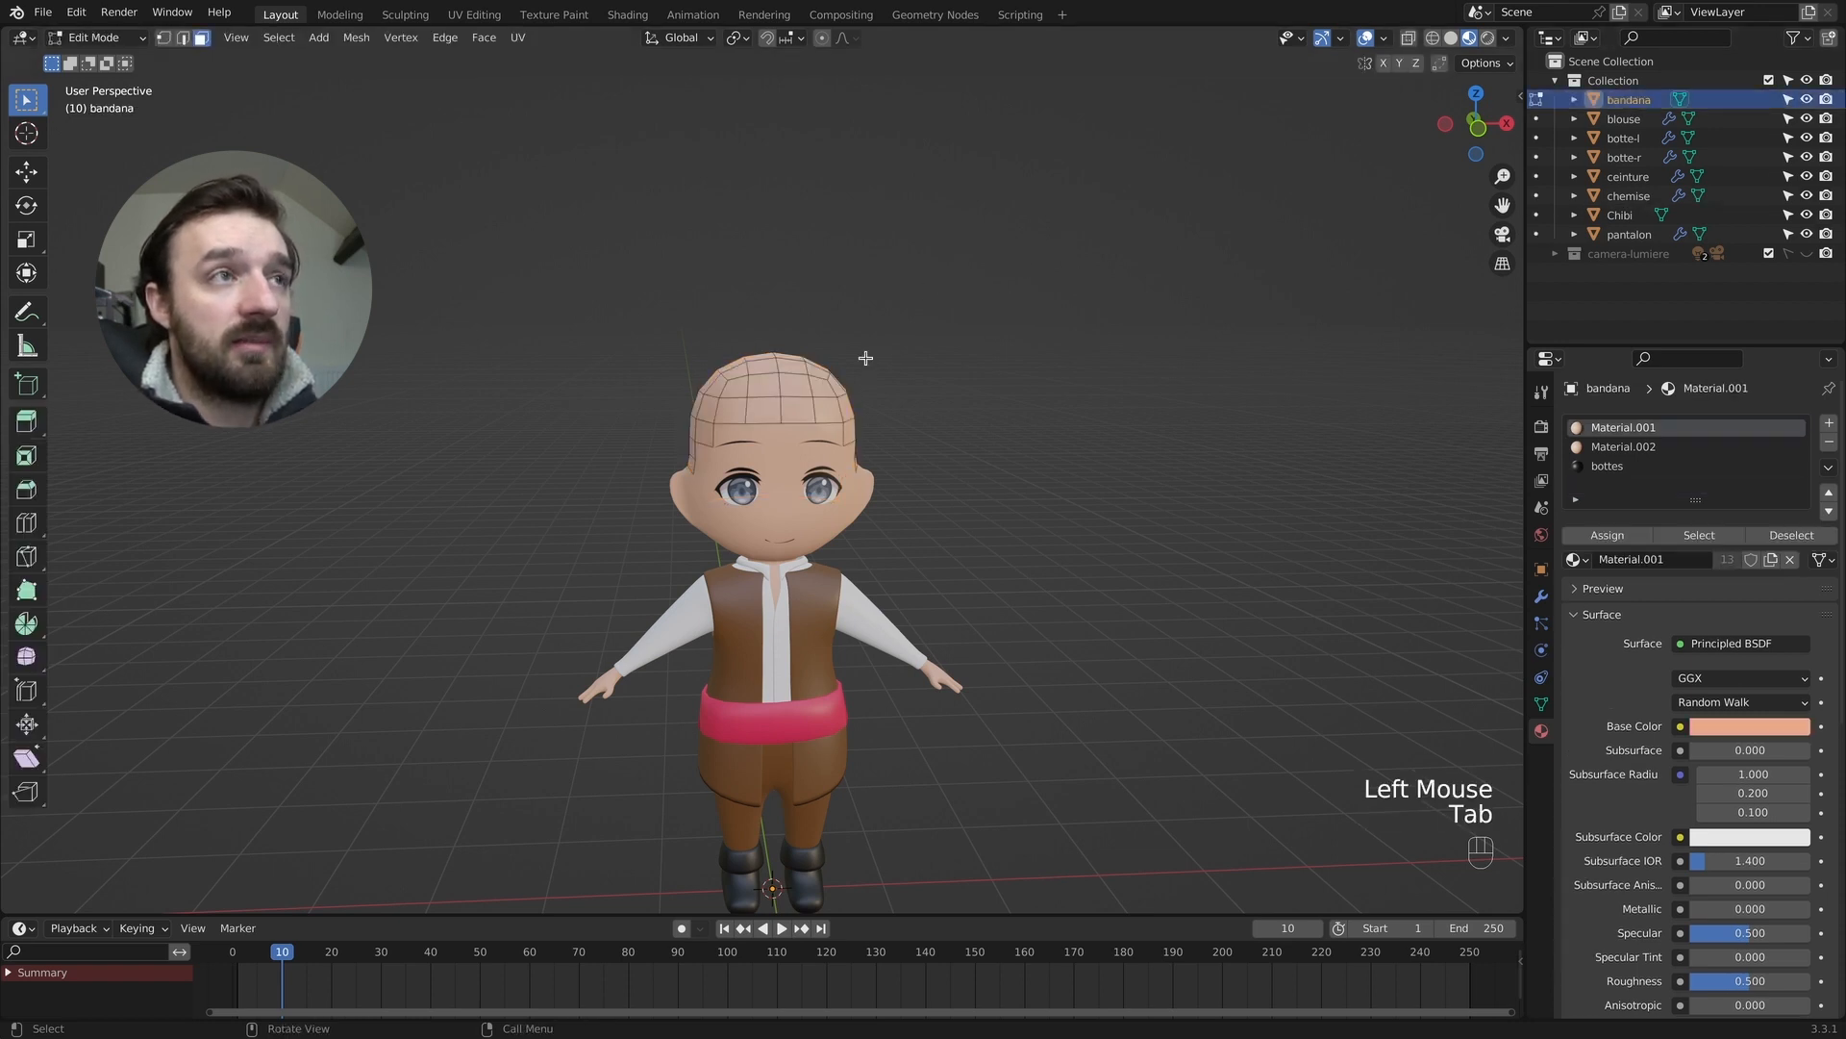
key(a)
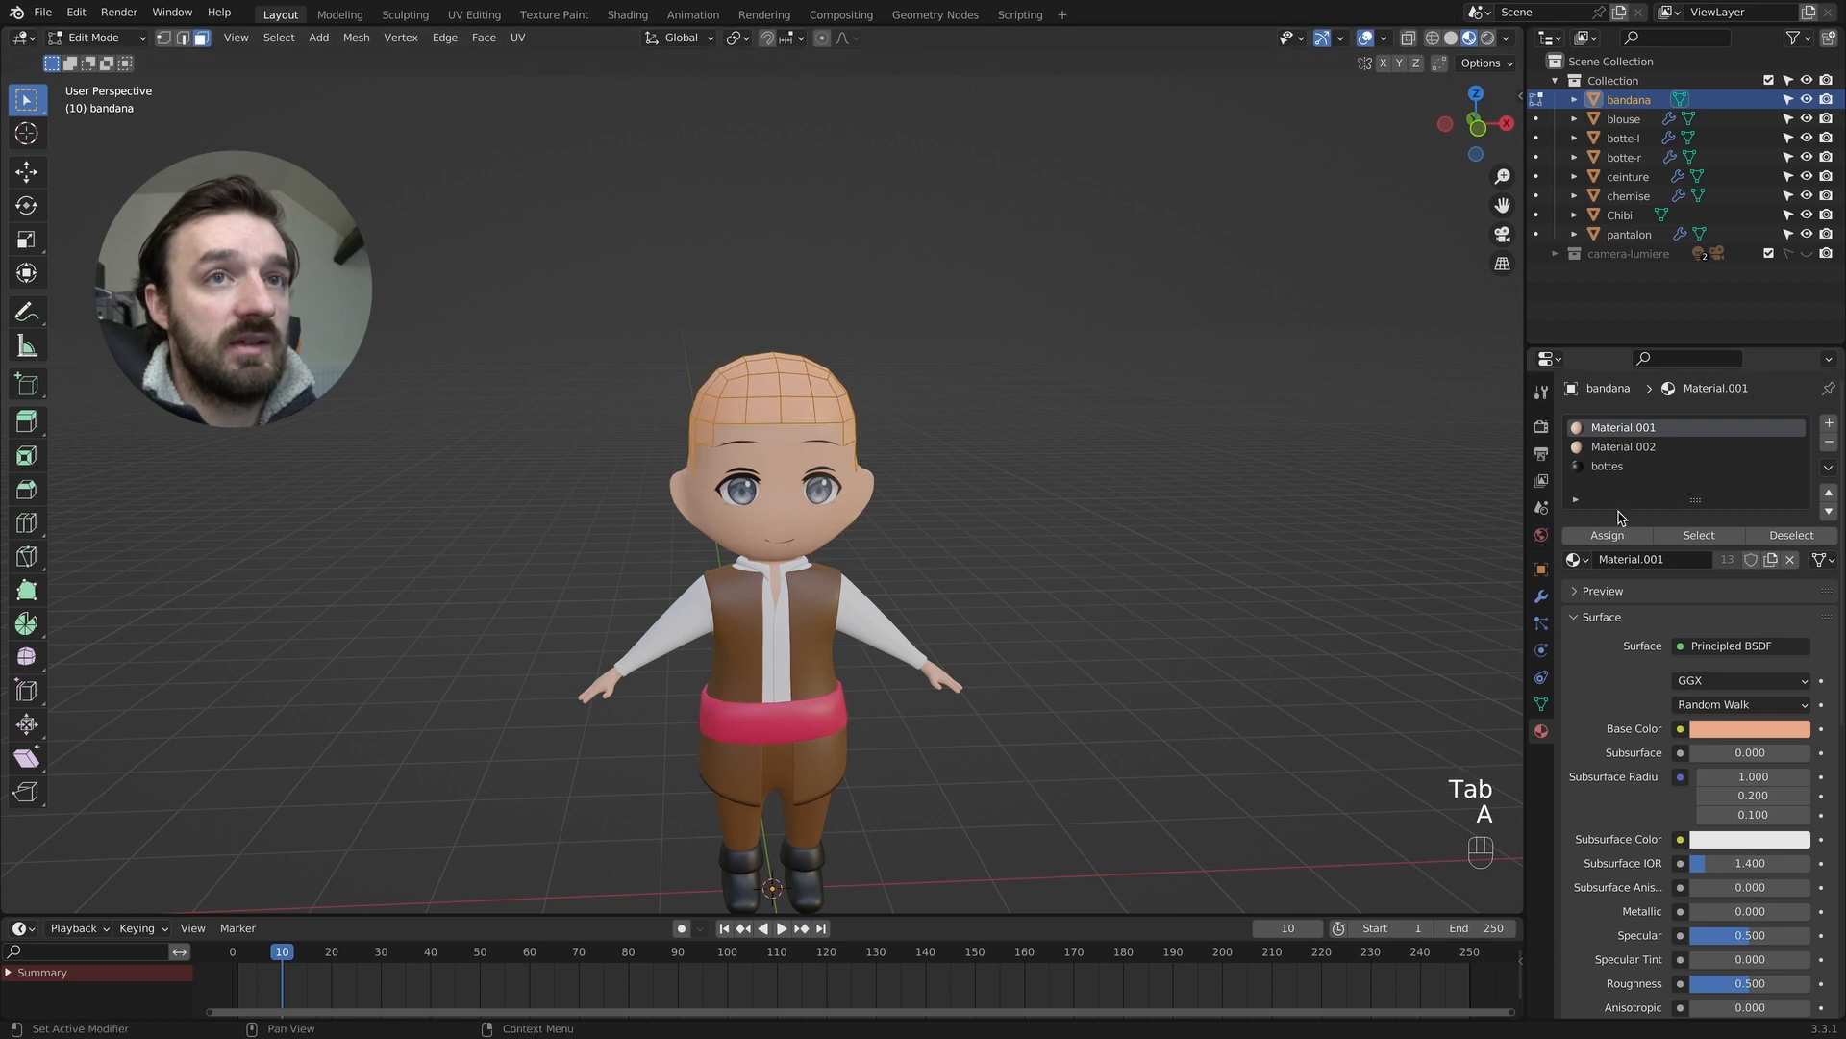
click(1830, 424)
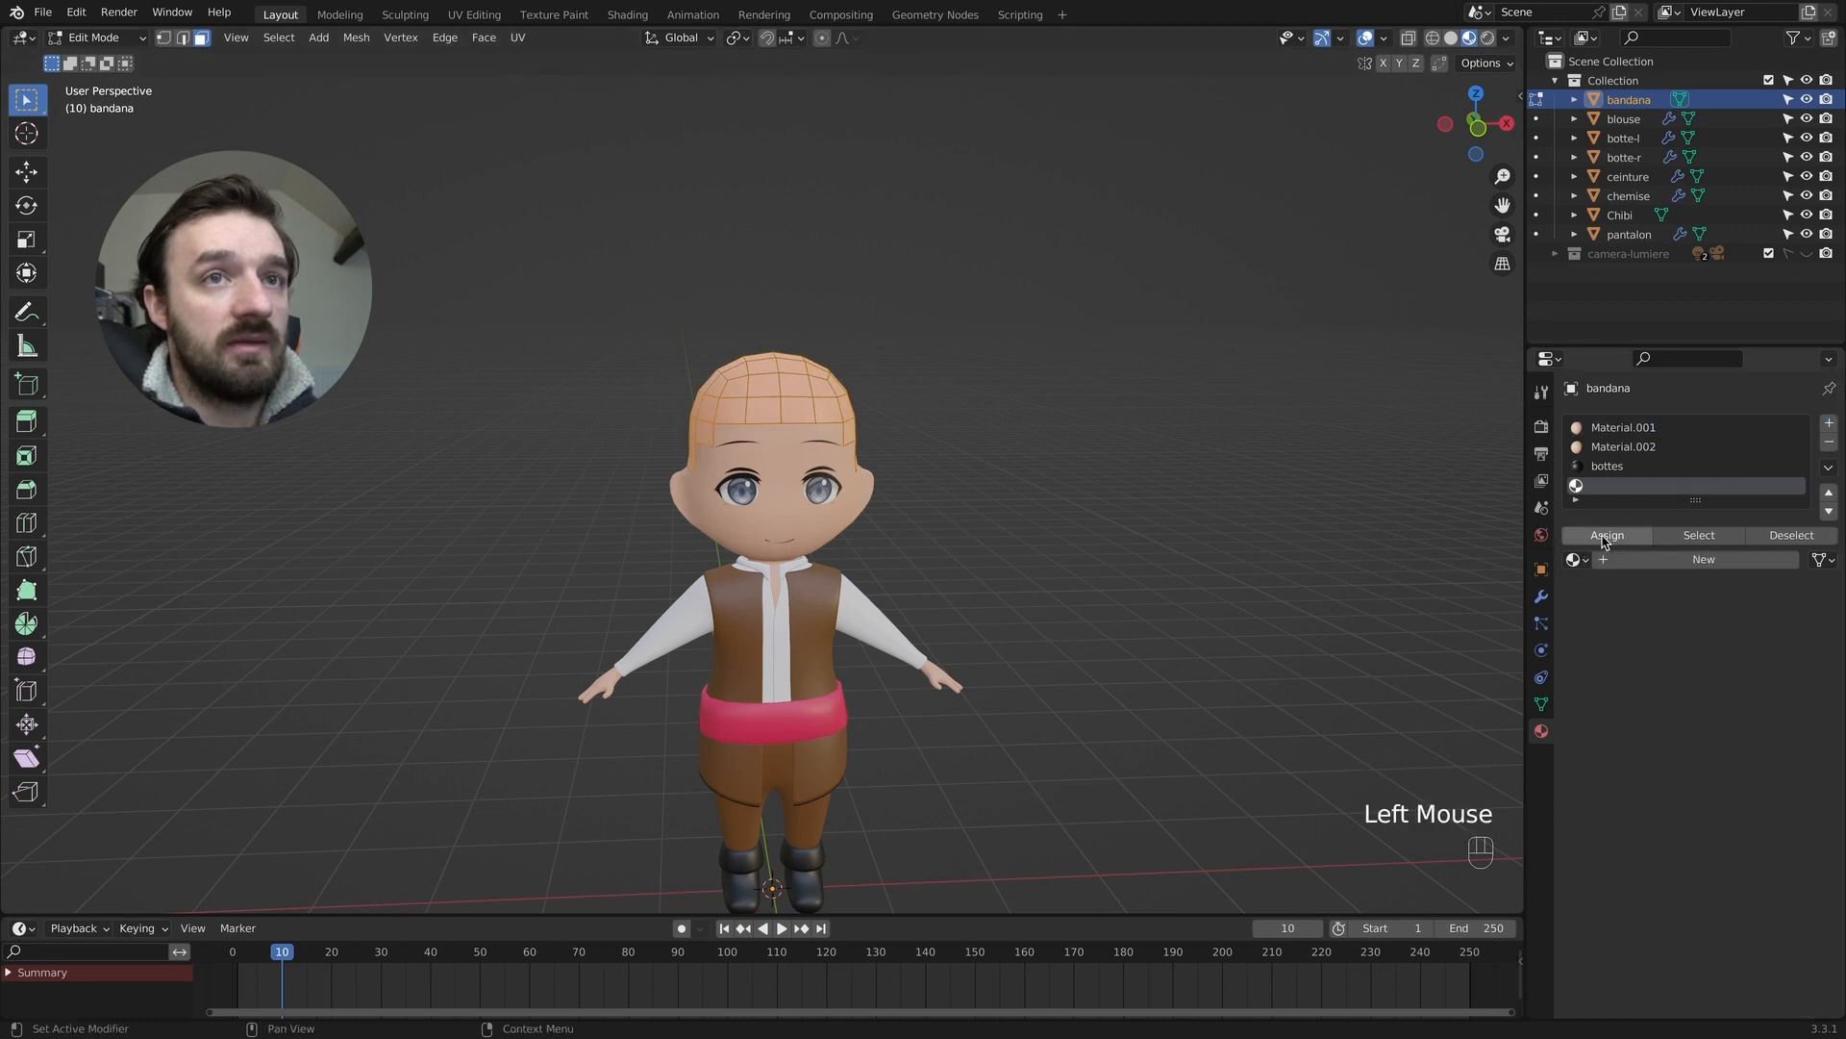
click(1577, 559)
click(1598, 642)
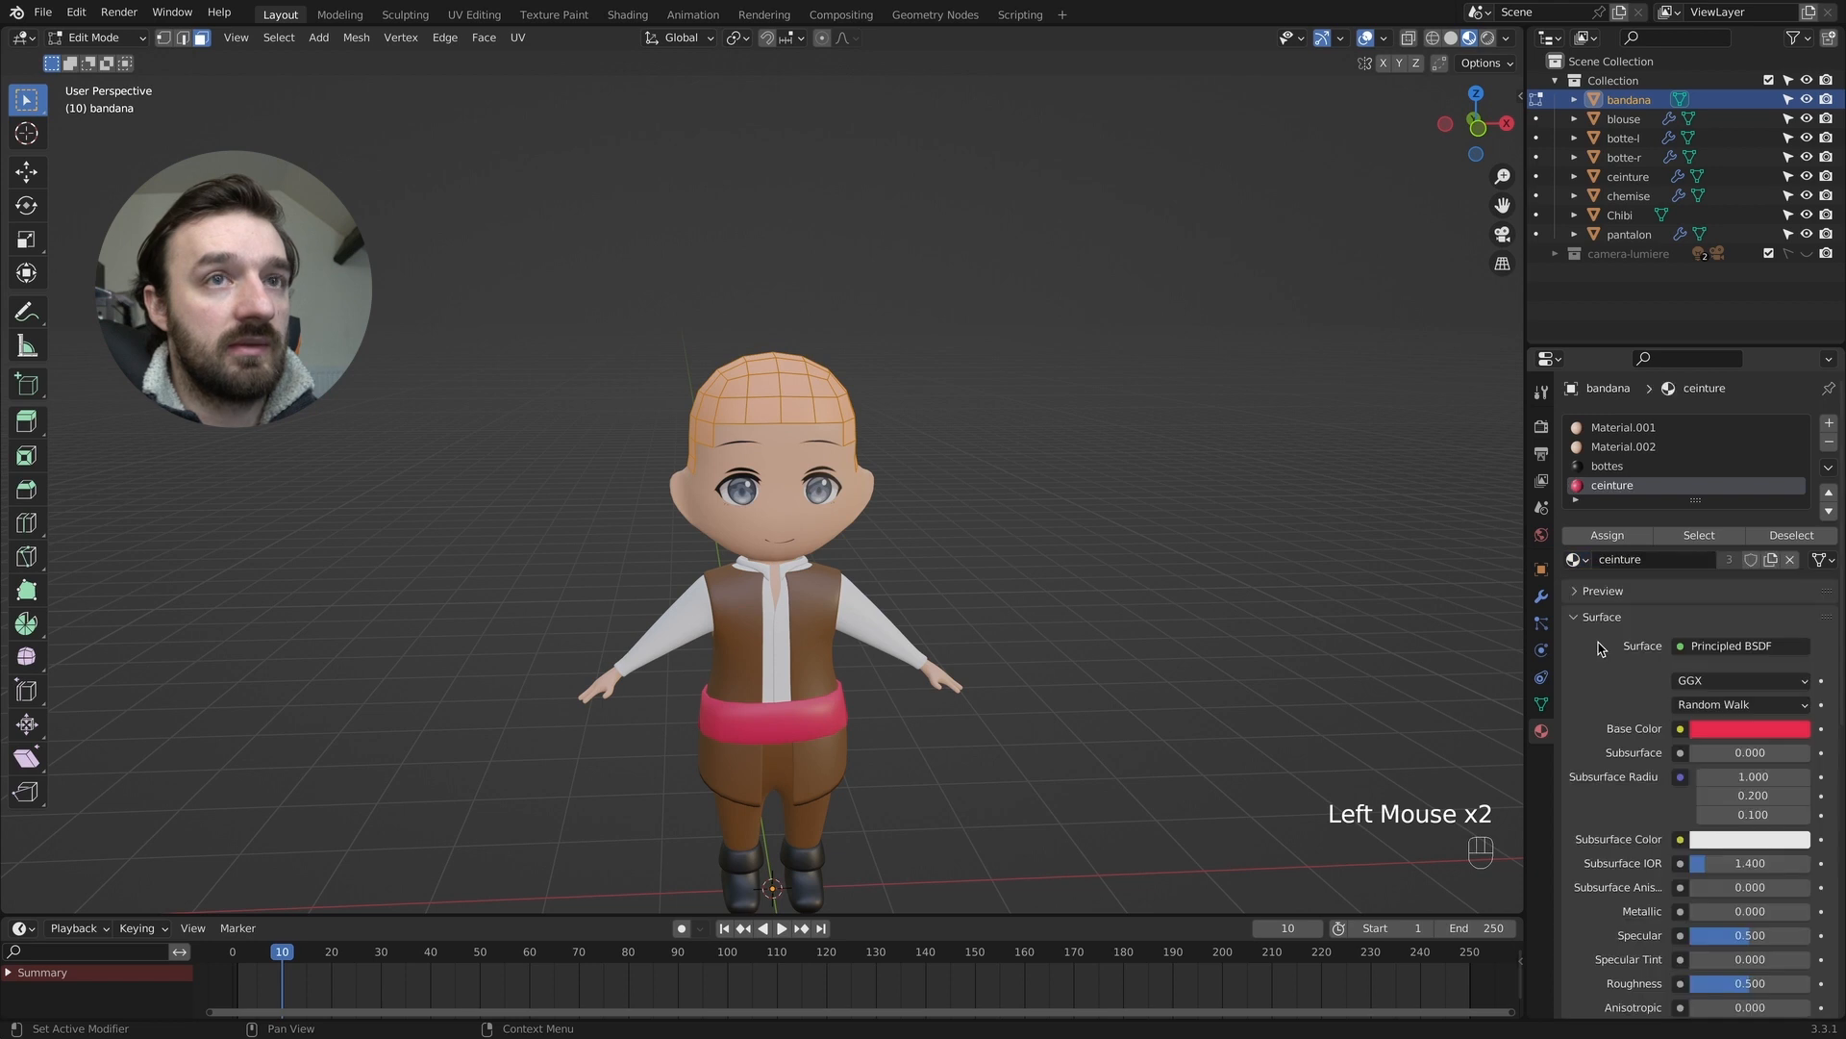
Assign the ceinture material to the selected bandana faces and shift its base color from pinkish to a purer red.
click(1597, 535)
key(Tab)
middle_drag(997, 392, 890, 412)
super+scroll(889, 413, up, 2)
click(1728, 712)
drag(1721, 544, 1715, 551)
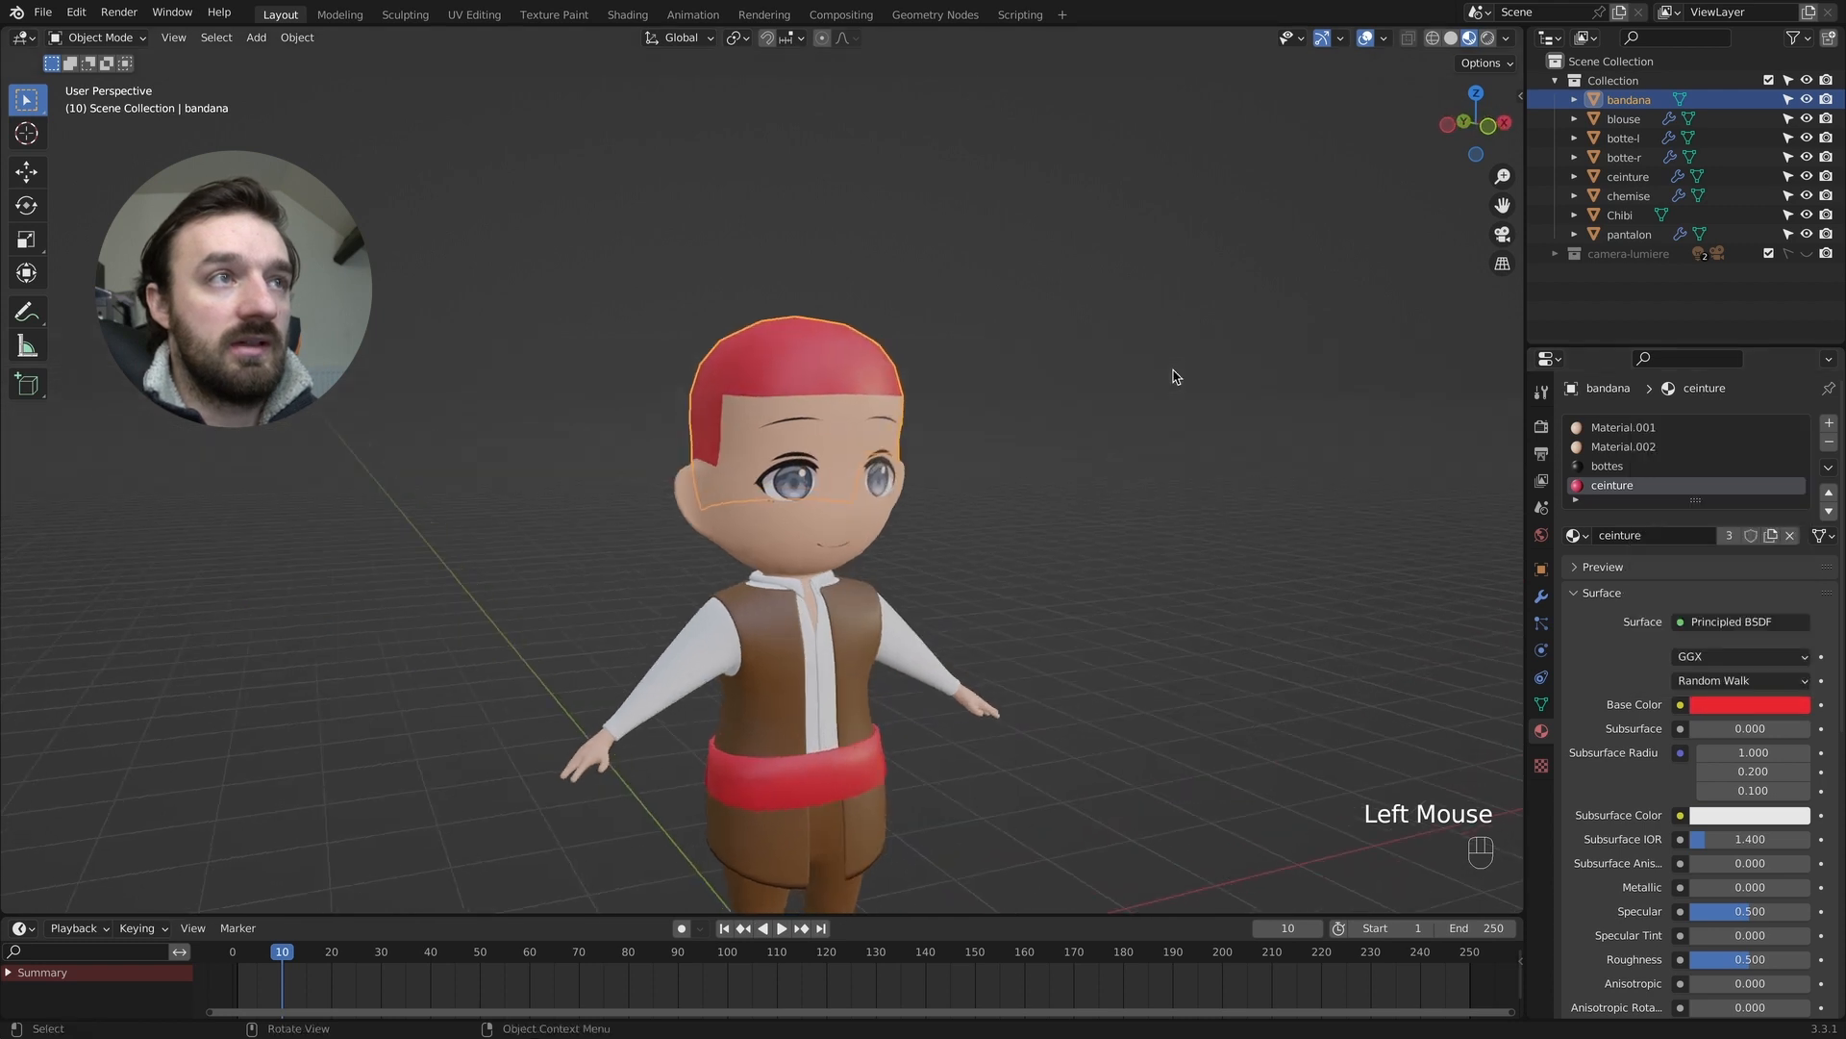
key(Tab)
key(Tab)
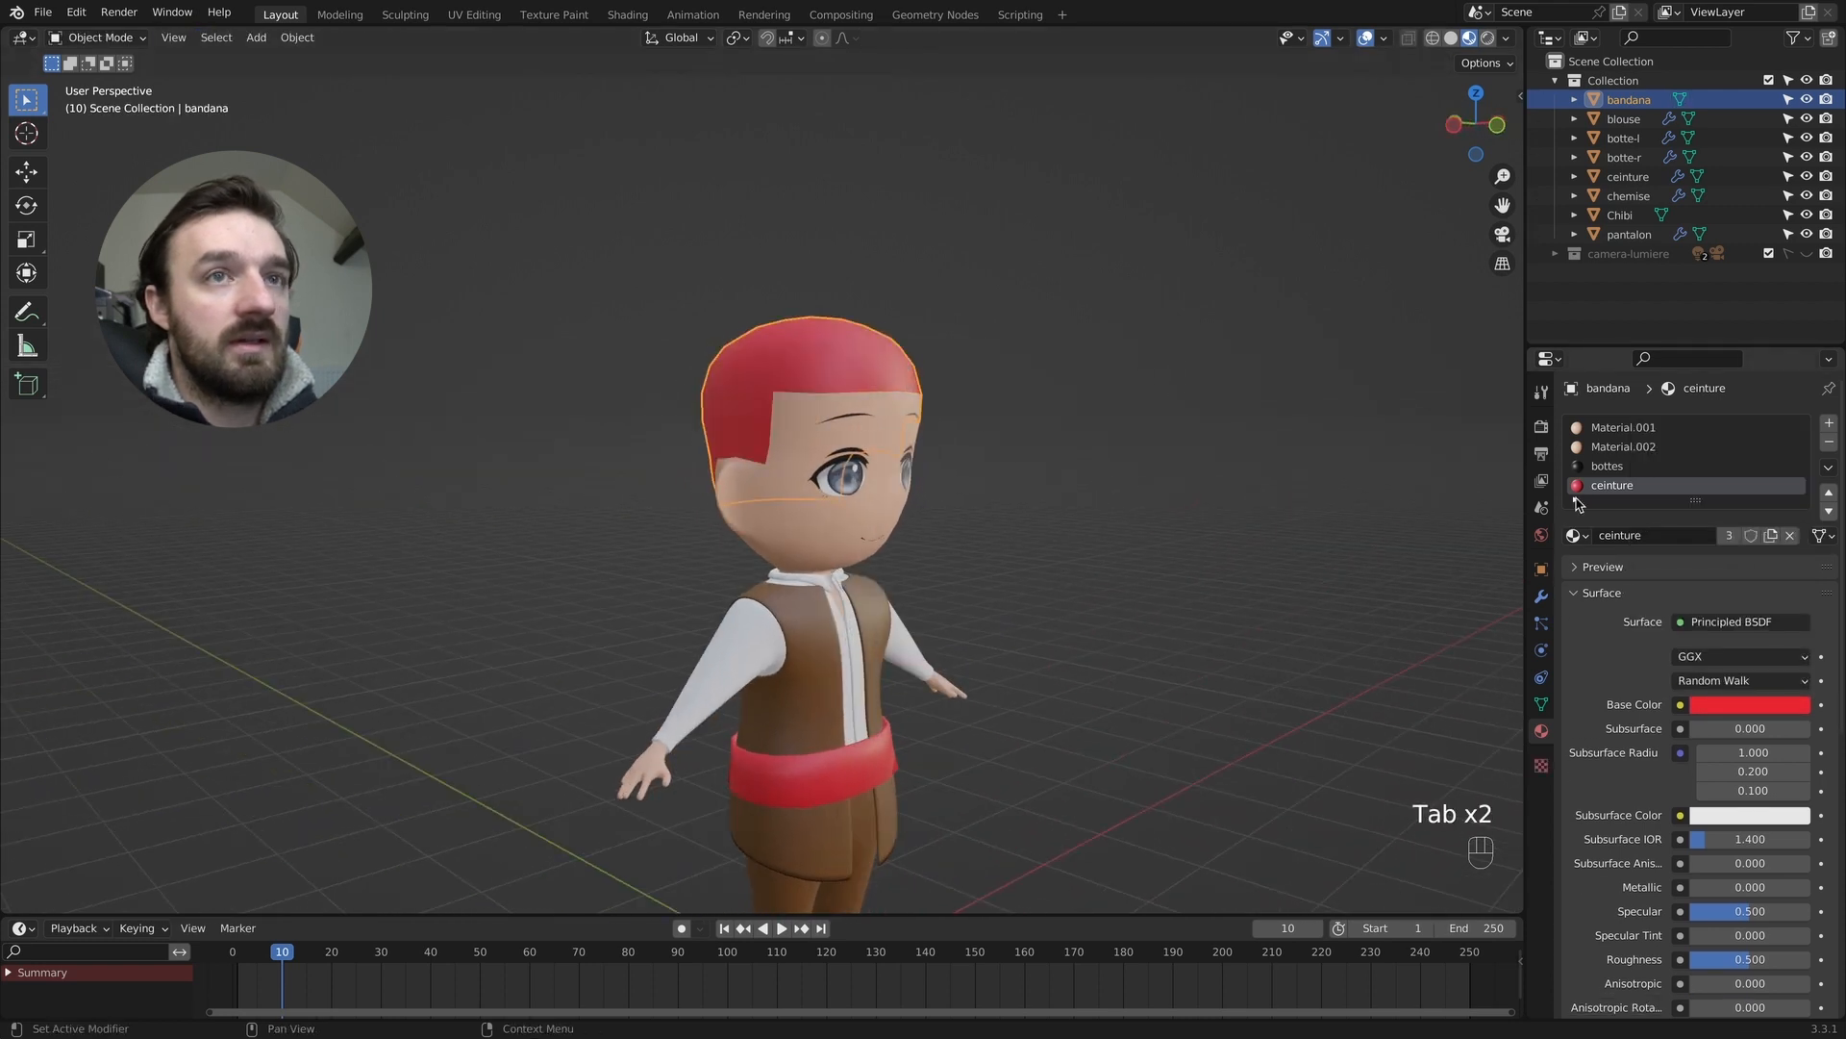
Add a Solidify modifier to bandana with thickness -0.02 m, display it on the cage and enter Edit Mode.
click(1542, 597)
click(1640, 429)
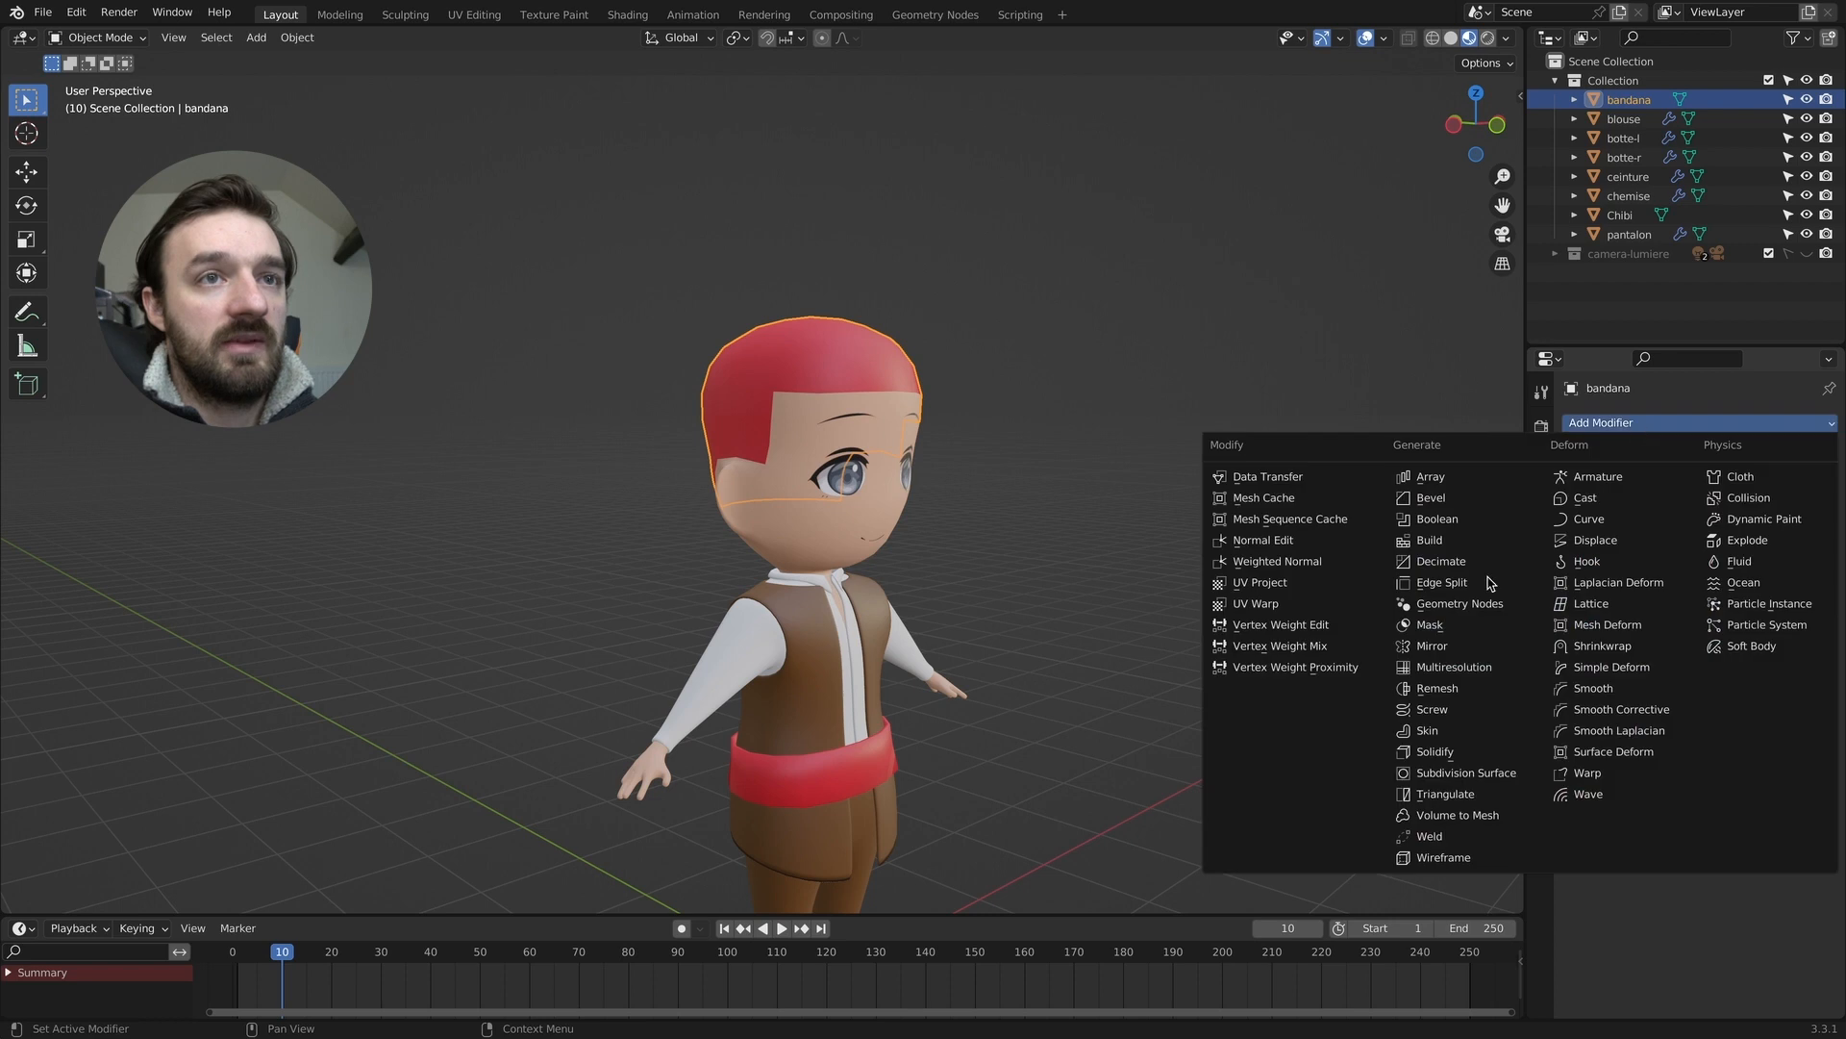
click(1446, 752)
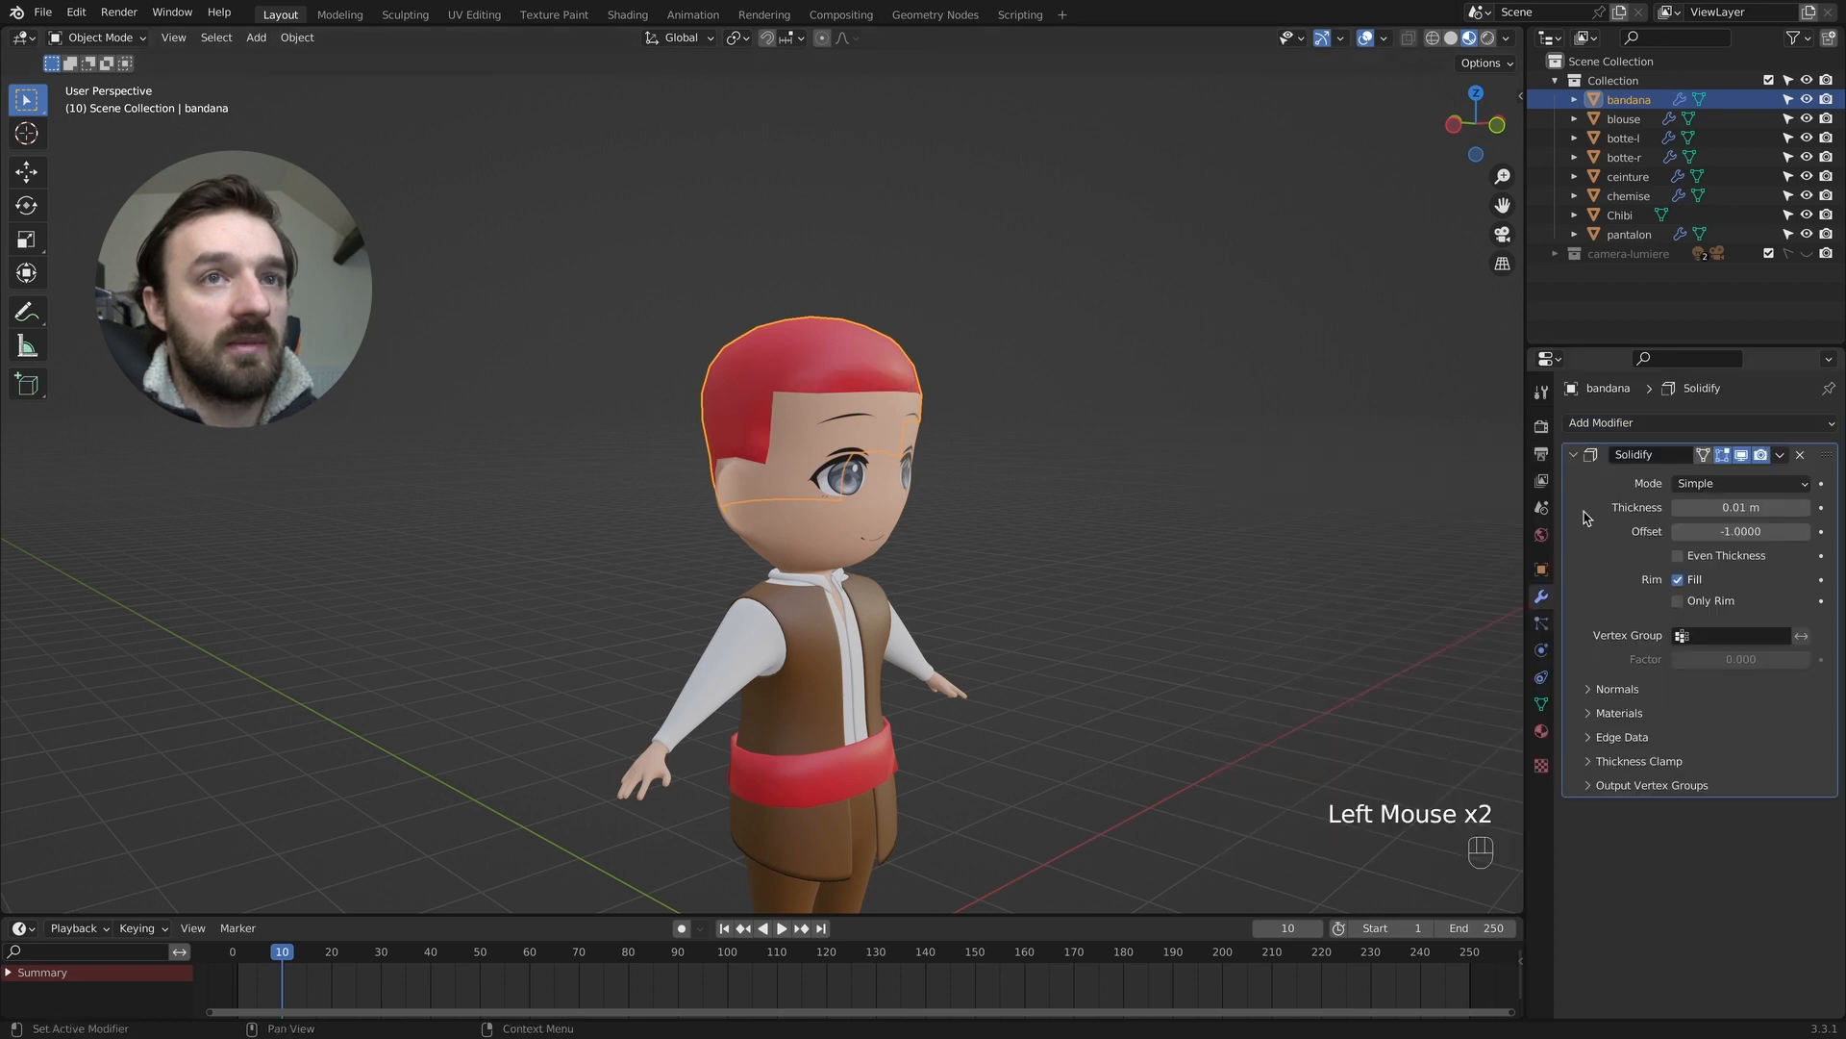
click(1679, 507)
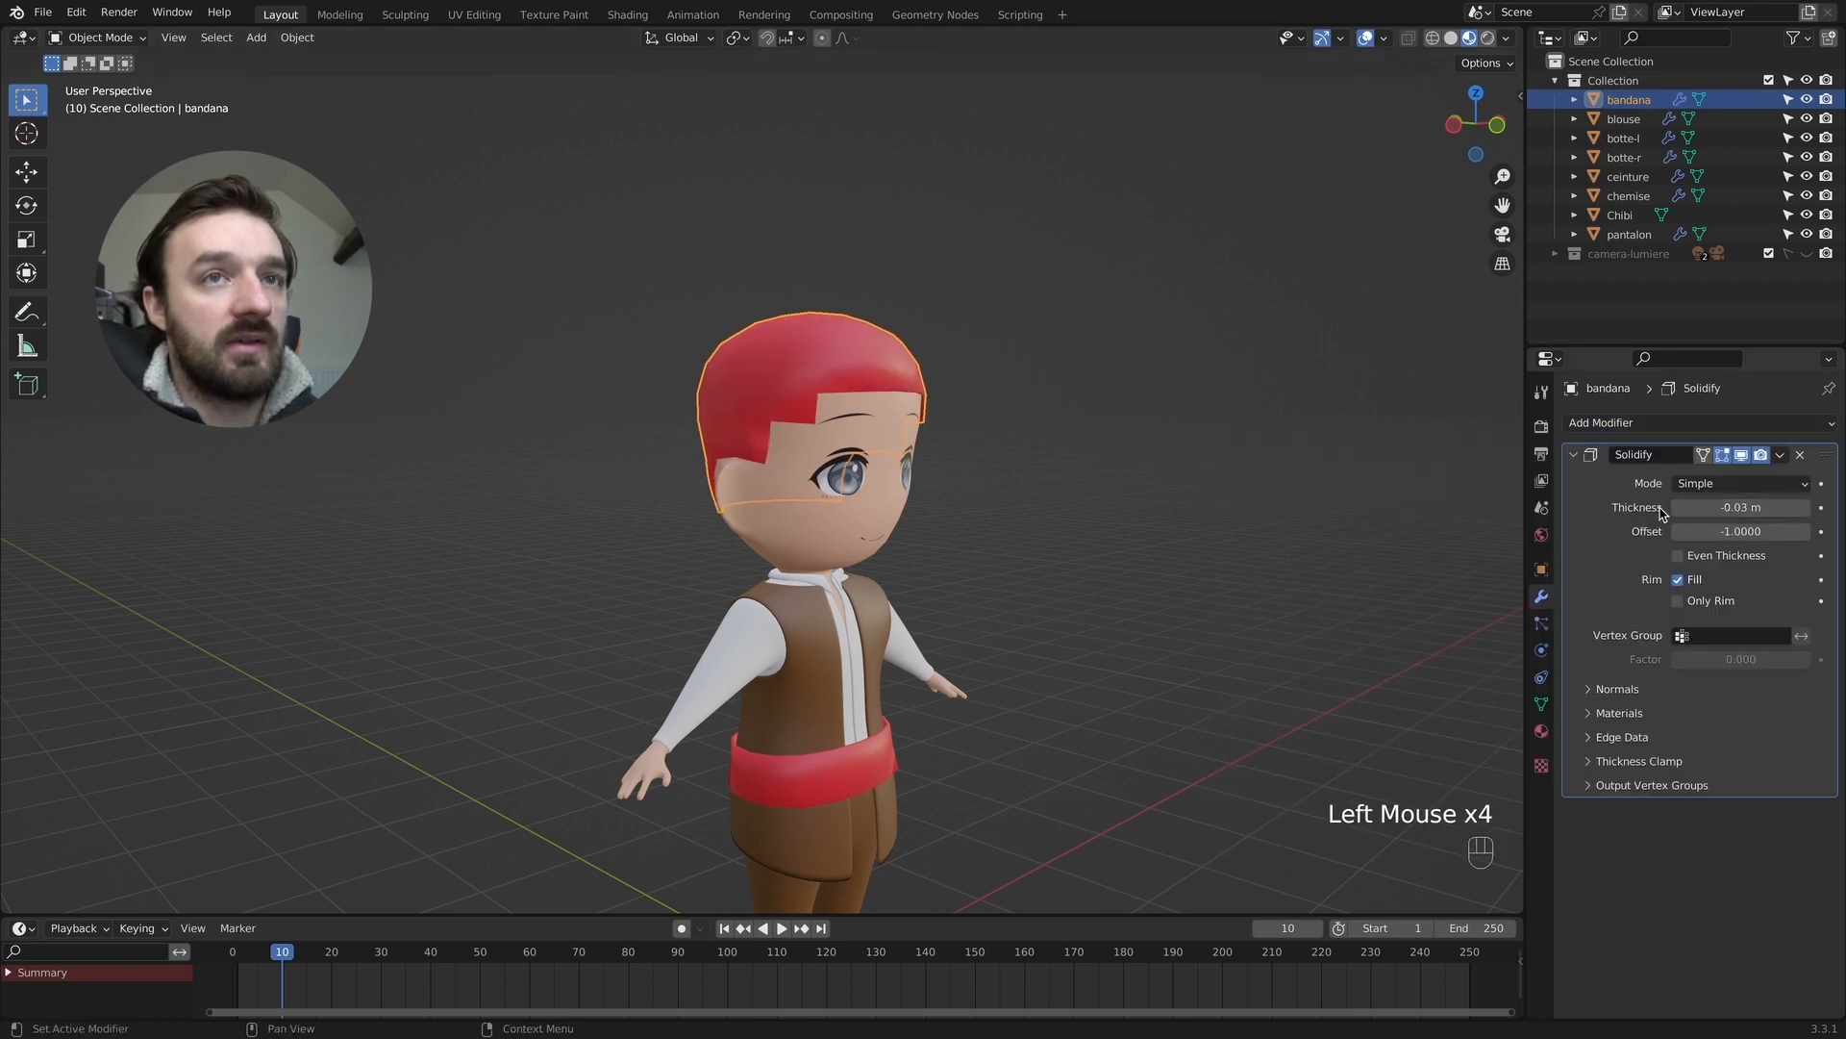
click(1794, 507)
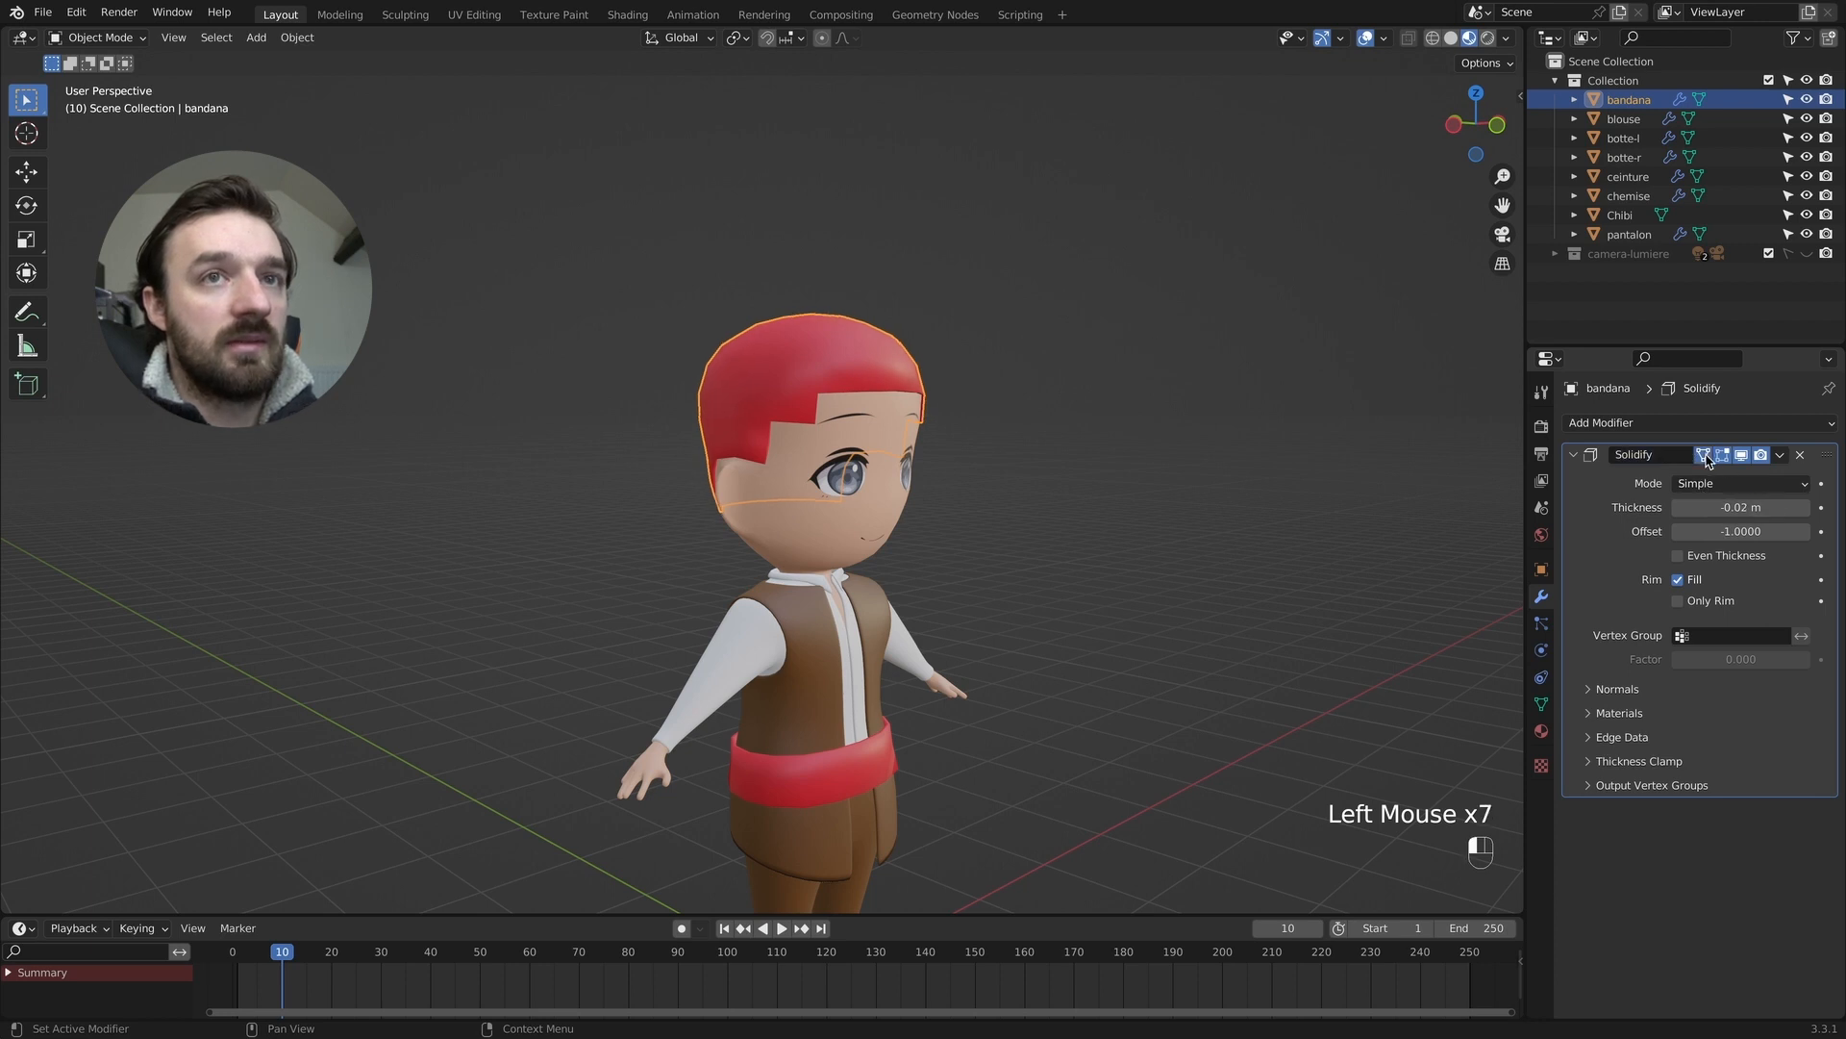
key(Tab)
middle_drag(904, 372, 828, 439)
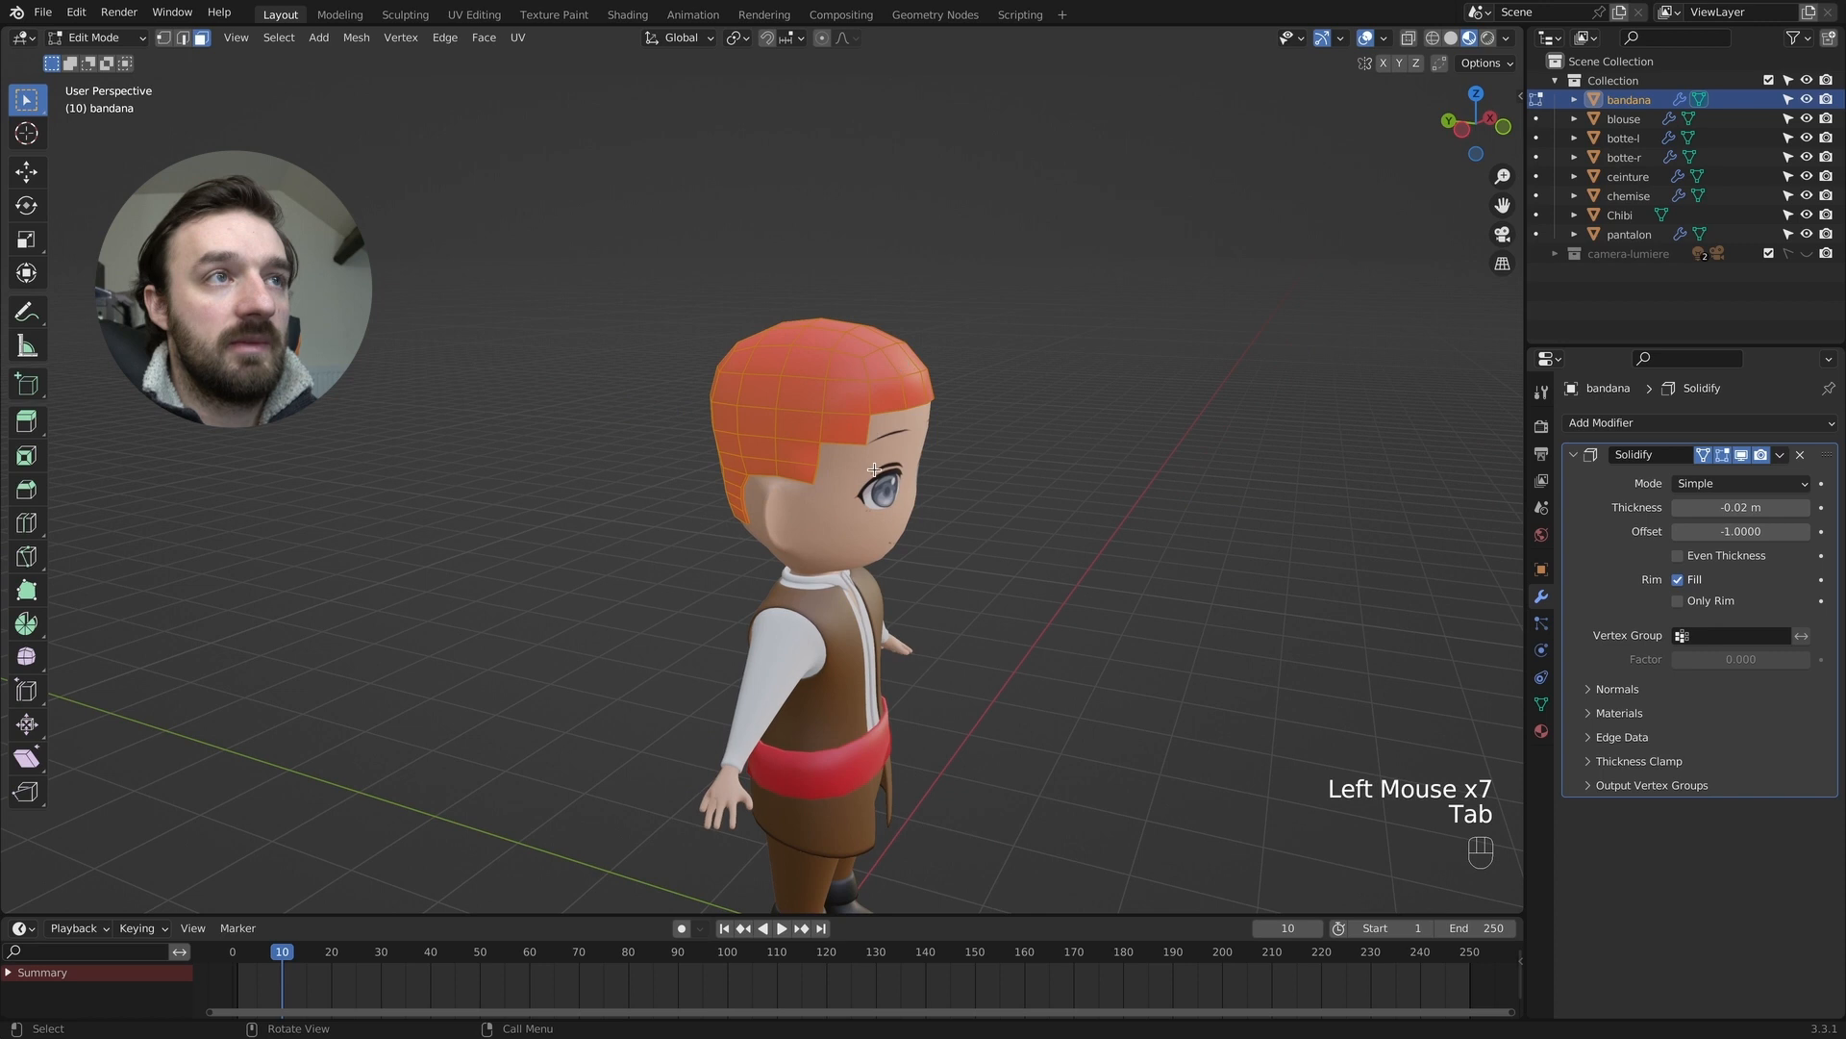
Try to slide a corner vertex of the bandana's stepped side rim along its edge.
key(1)
click(829, 439)
key(g)
key(g)
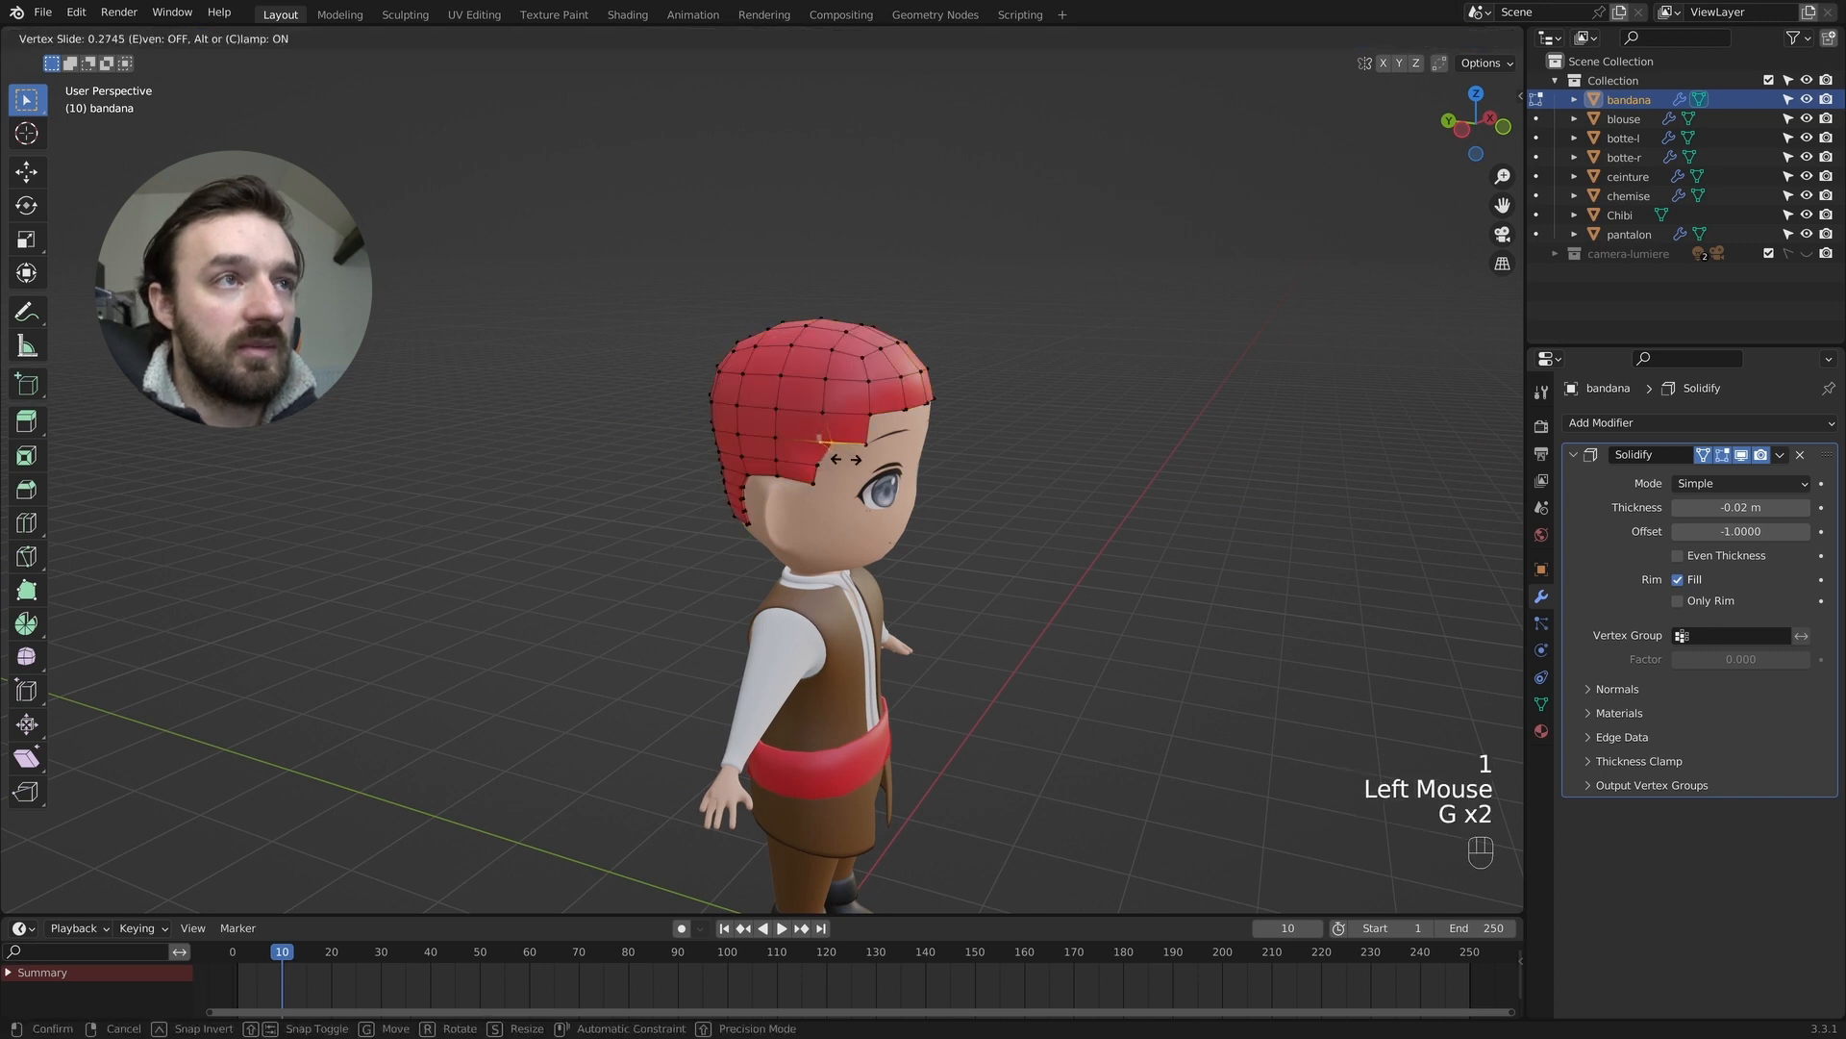
click(846, 467)
key(ctrl+z)
Select the stepped edges of the bandana's front rim, from one side across the forehead to the other.
middle_drag(847, 467, 780, 444)
key(2)
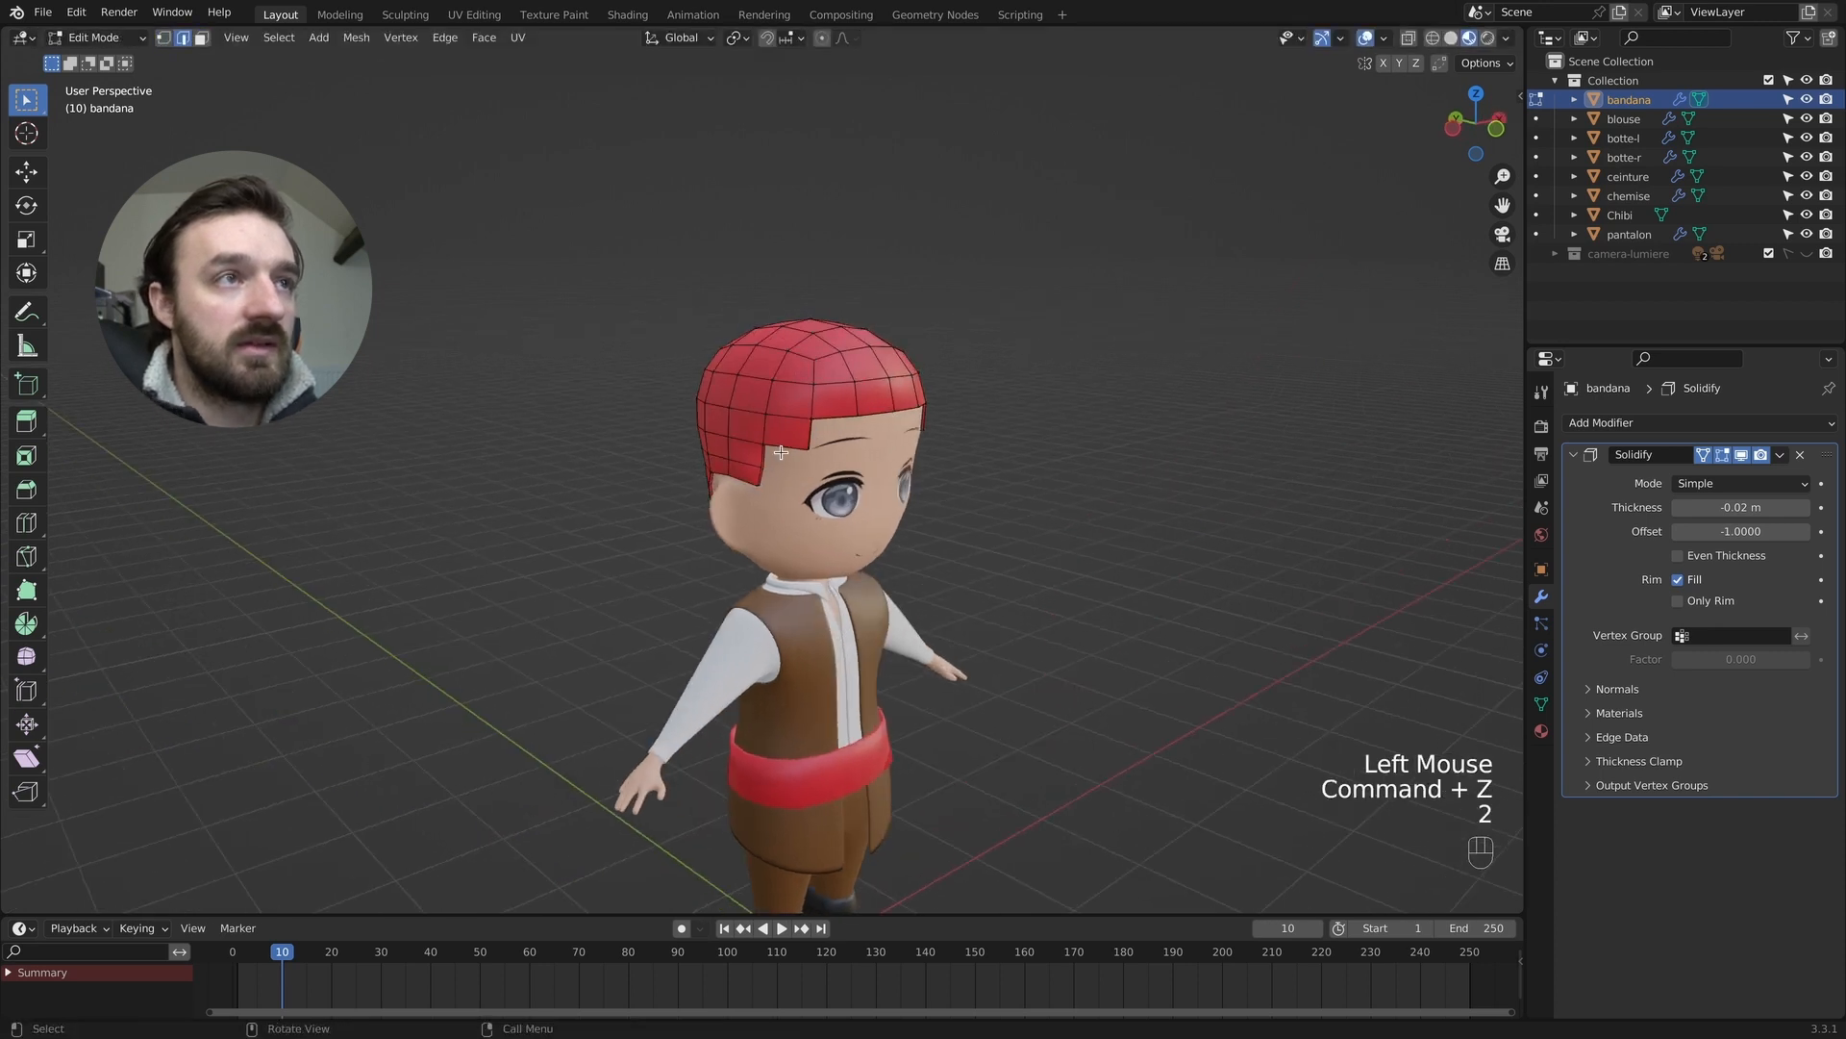
click(780, 445)
click(758, 478)
shift+click(792, 447)
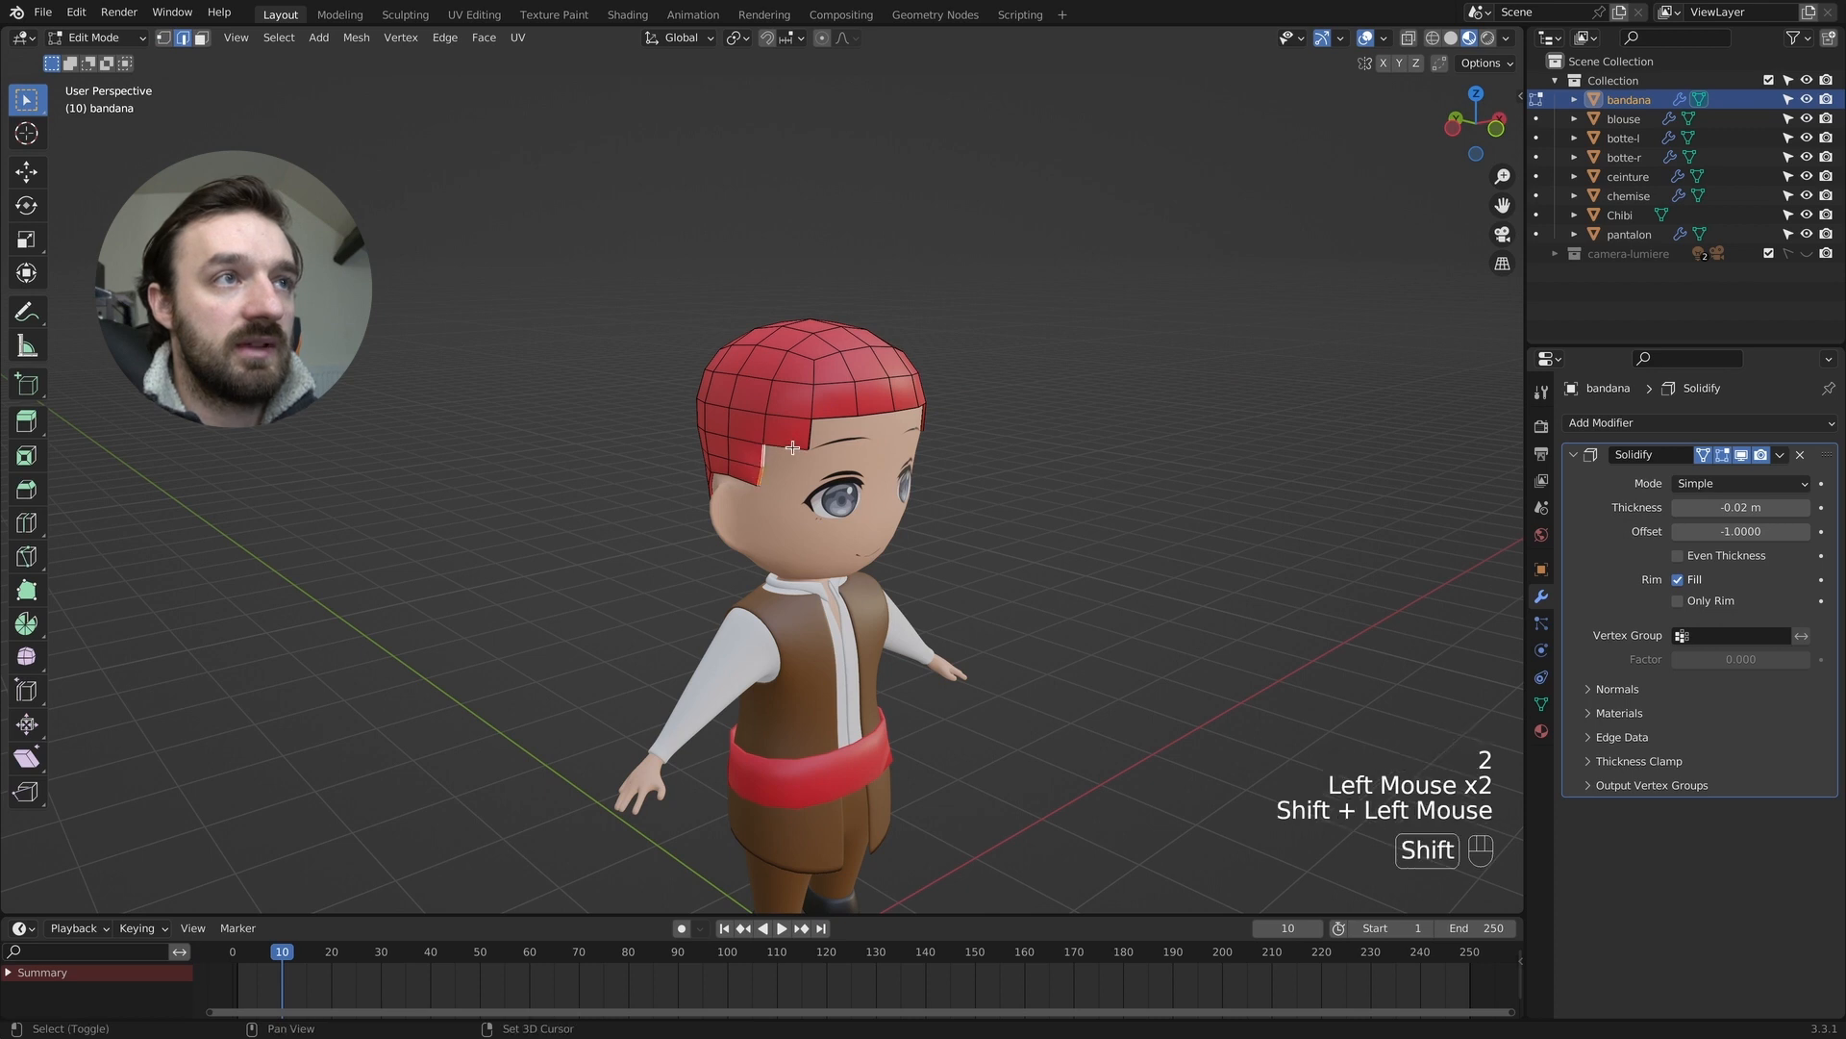
alt+shift+click(838, 415)
mouse_move(838, 415)
middle_down()
mouse_move(805, 451)
mouse_move(819, 420)
middle_up()
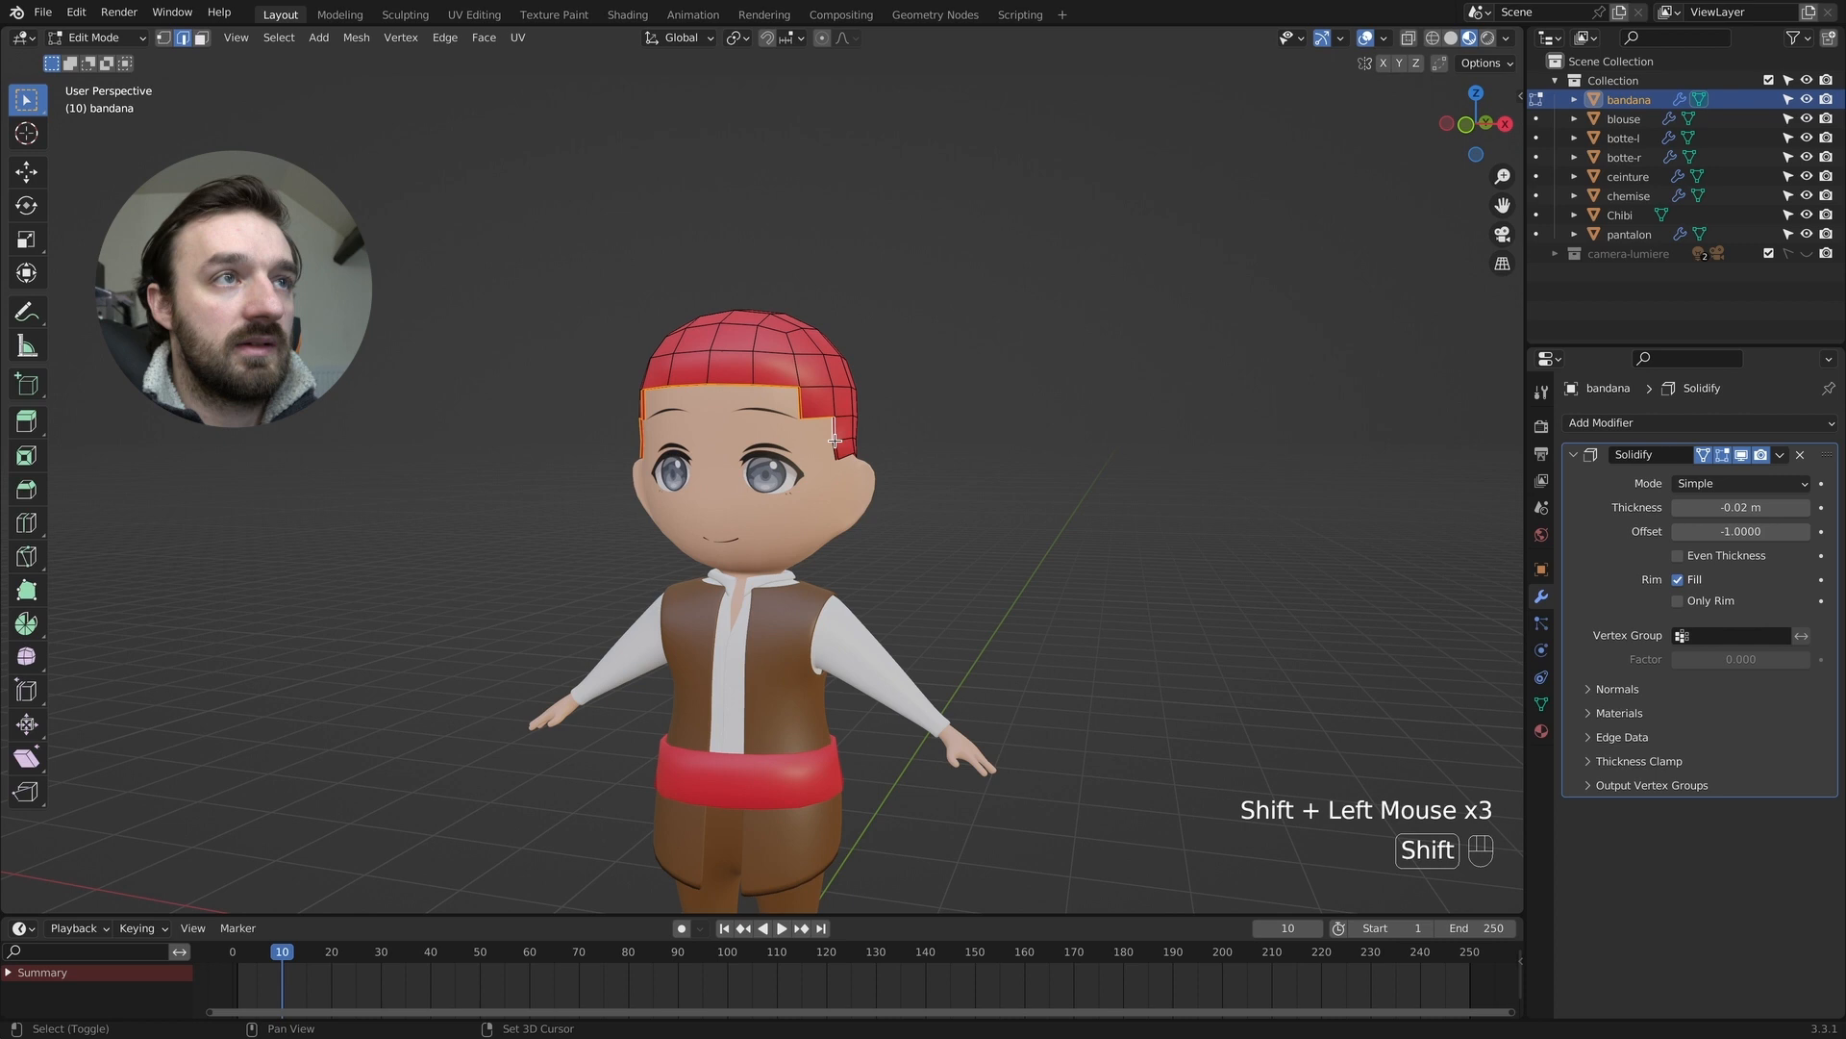
Try LoopTools Circle on the selected front rim edges.
right_click(833, 438)
mouse_move(822, 329)
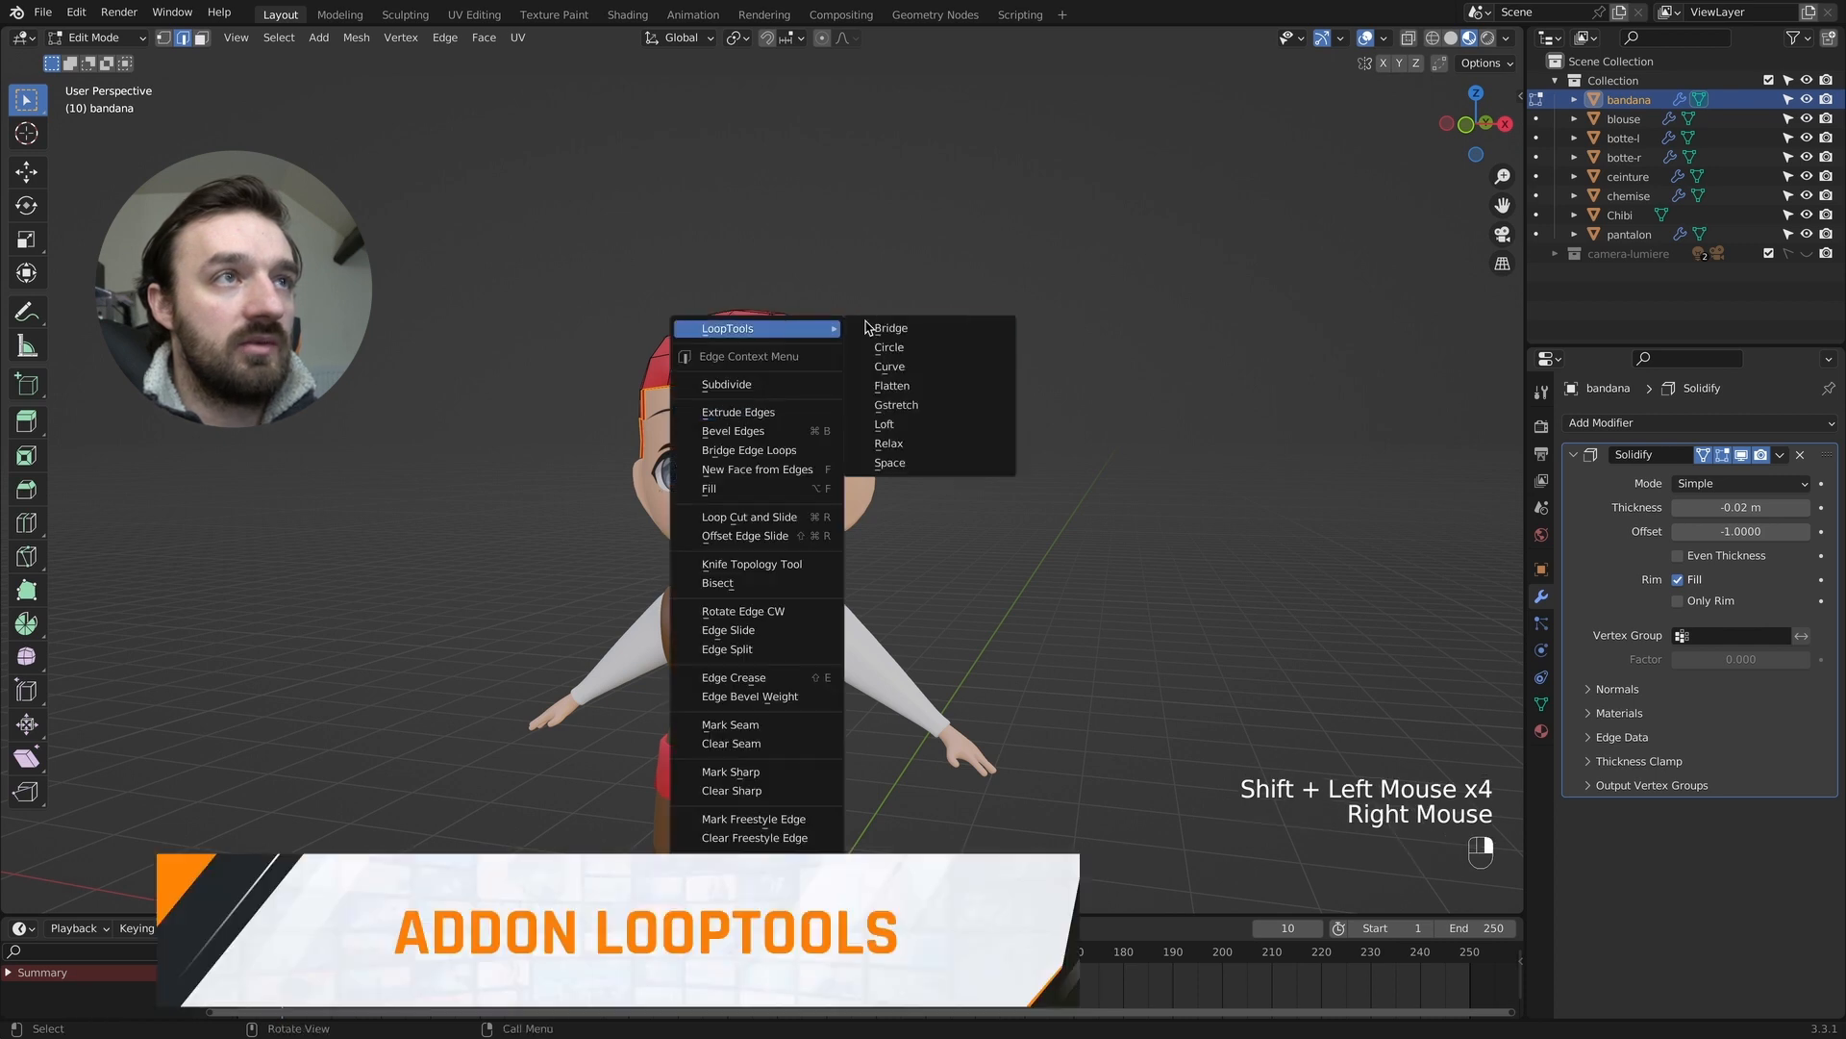
click(910, 348)
middle_drag(906, 346, 887, 404)
key(super+z)
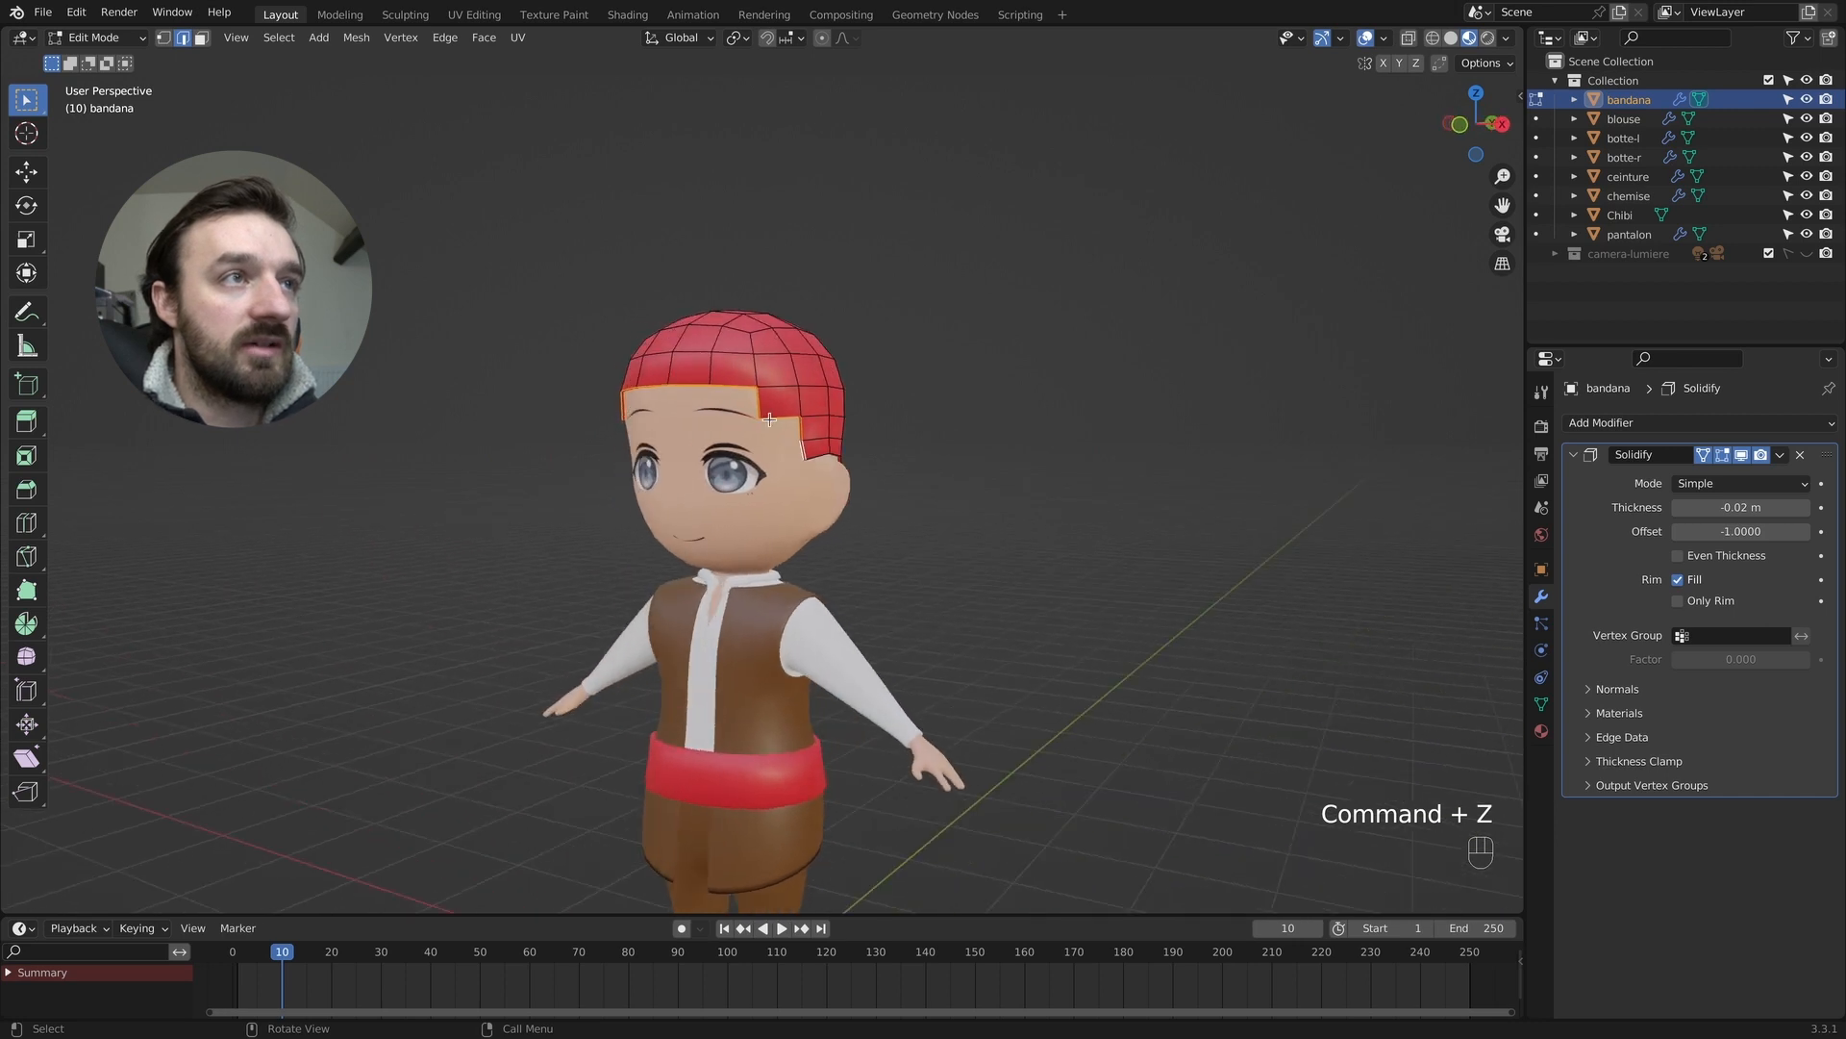
Add the missing side edge to the front rim selection and smooth the rim with LoopTools Relax.
right_click(777, 442)
mouse_move(784, 405)
middle_drag(1101, 392, 843, 415)
shift+click(725, 410)
right_click(843, 415)
mouse_move(844, 409)
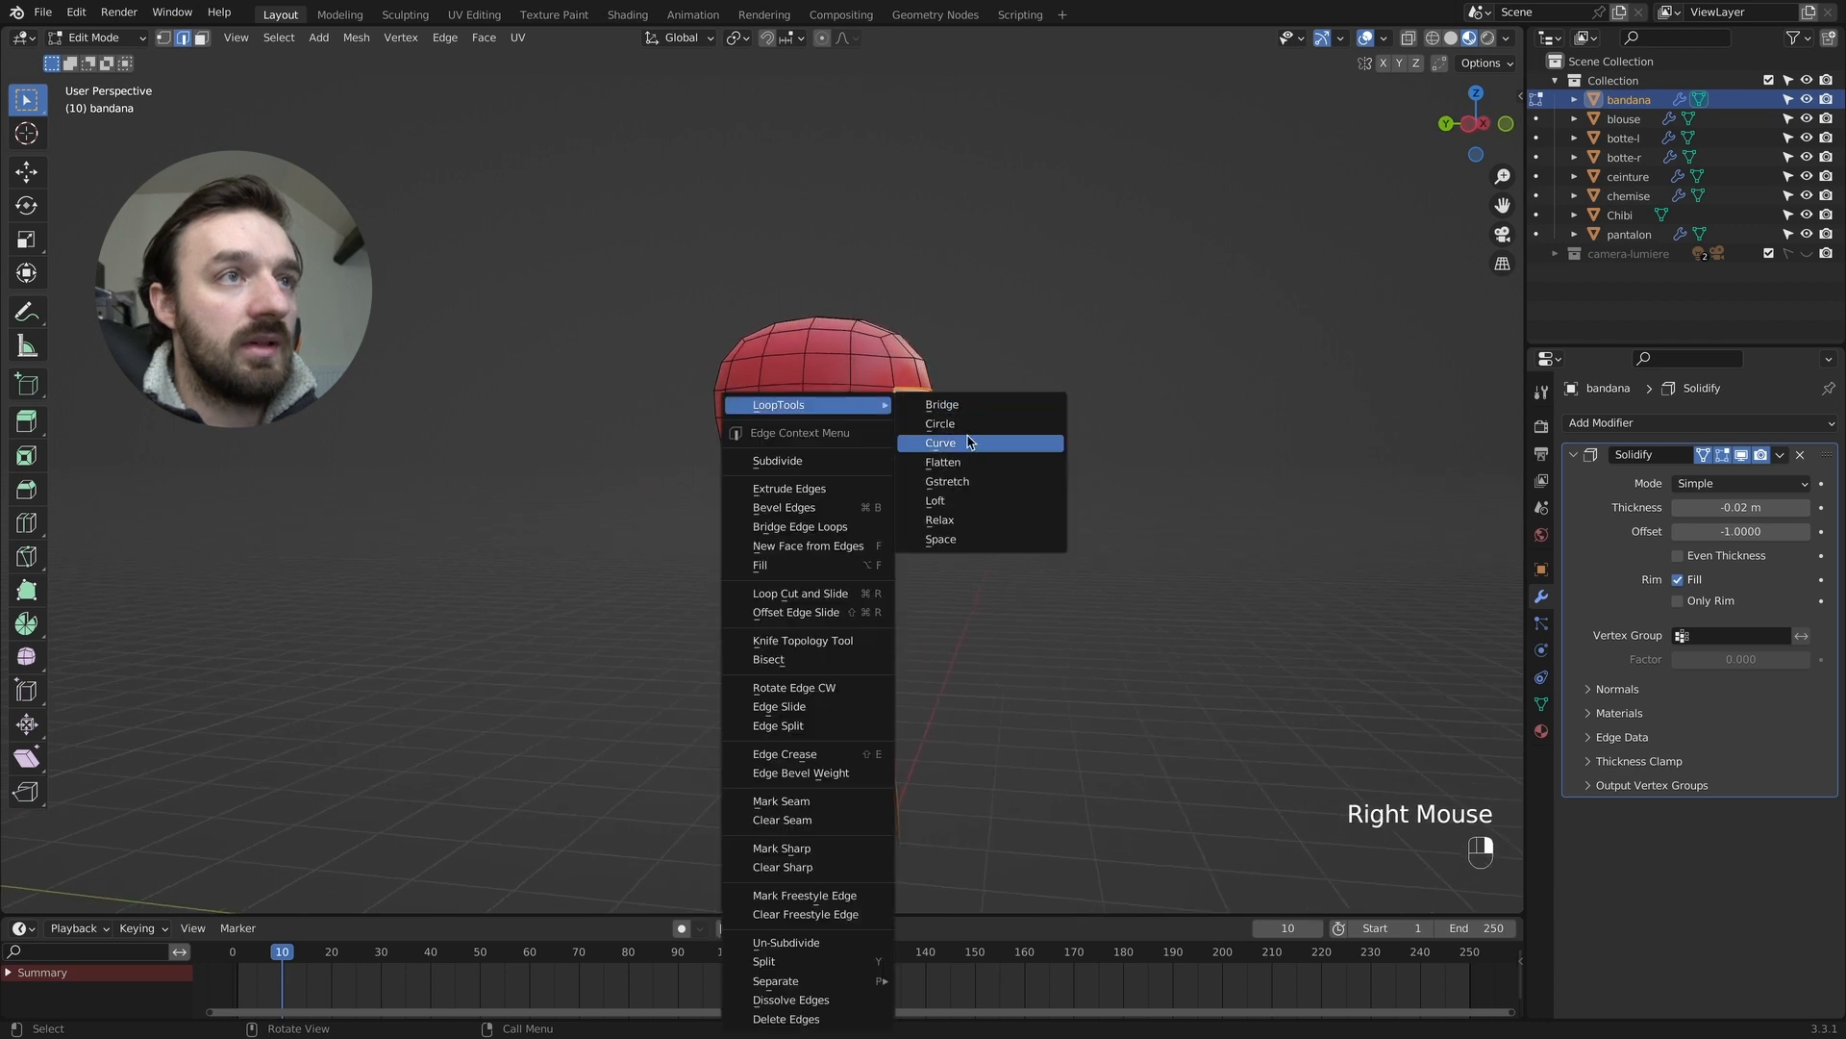
click(968, 520)
middle_drag(964, 501, 932, 495)
Slide individual side rim vertices of the bandana along their edges to even out the outline near the ears.
key(1)
click(732, 457)
middle_drag(732, 458, 883, 487)
click(885, 453)
key(g)
key(g)
click(899, 458)
click(780, 463)
key(g)
key(g)
click(880, 486)
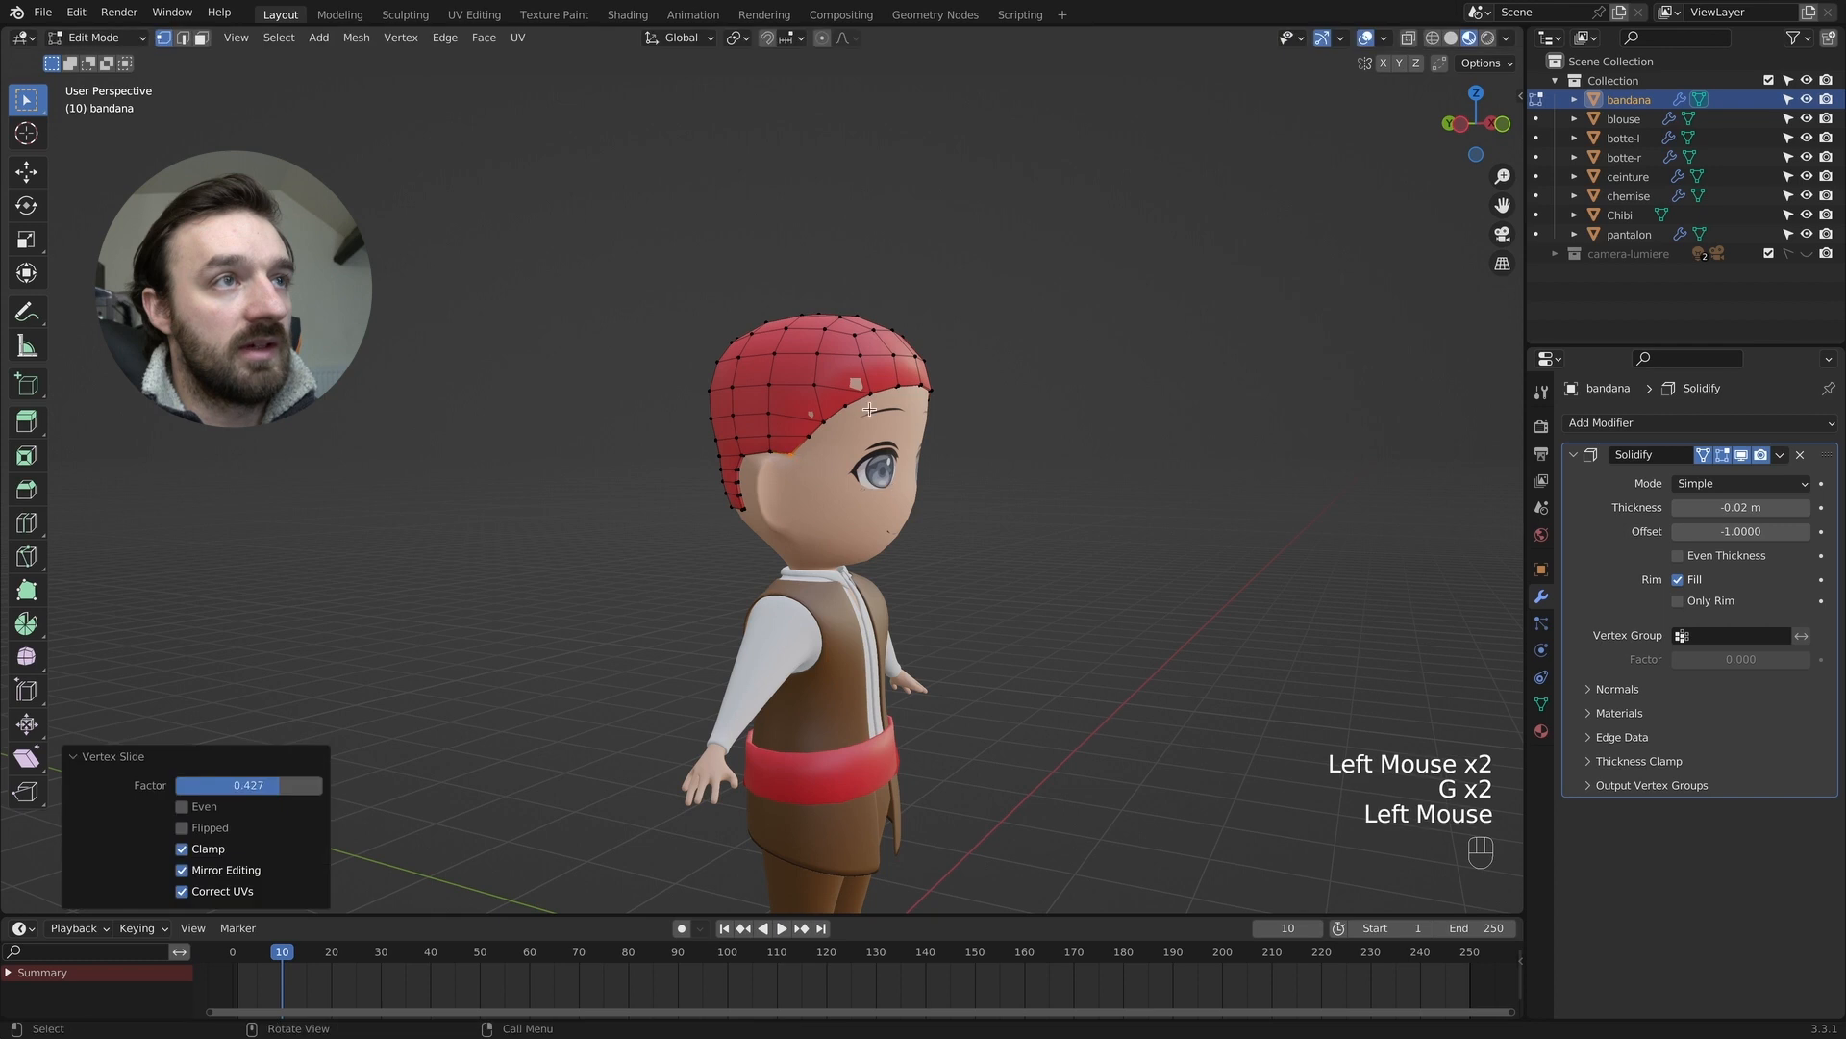
Move two rim vertices at the character's right temple to smooth the outline, the second one by about 0.036 m.
click(894, 384)
key(g)
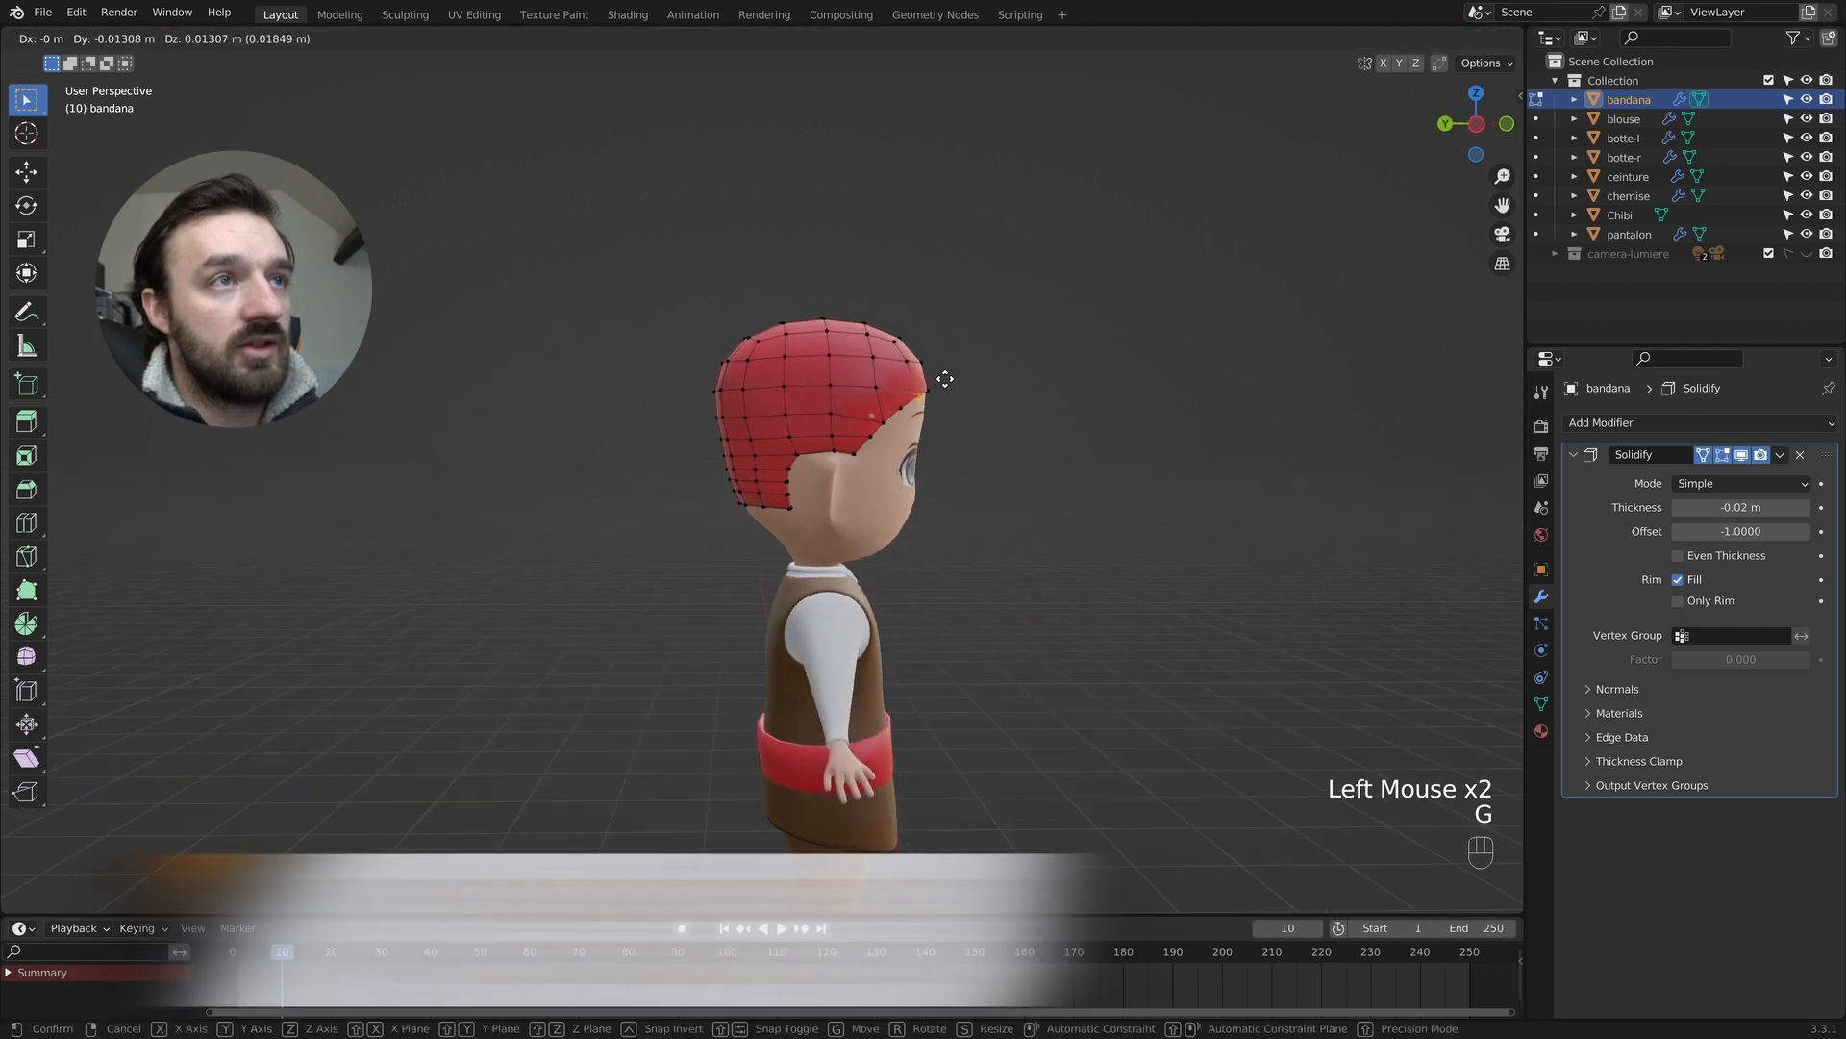
click(886, 402)
click(880, 416)
key(g)
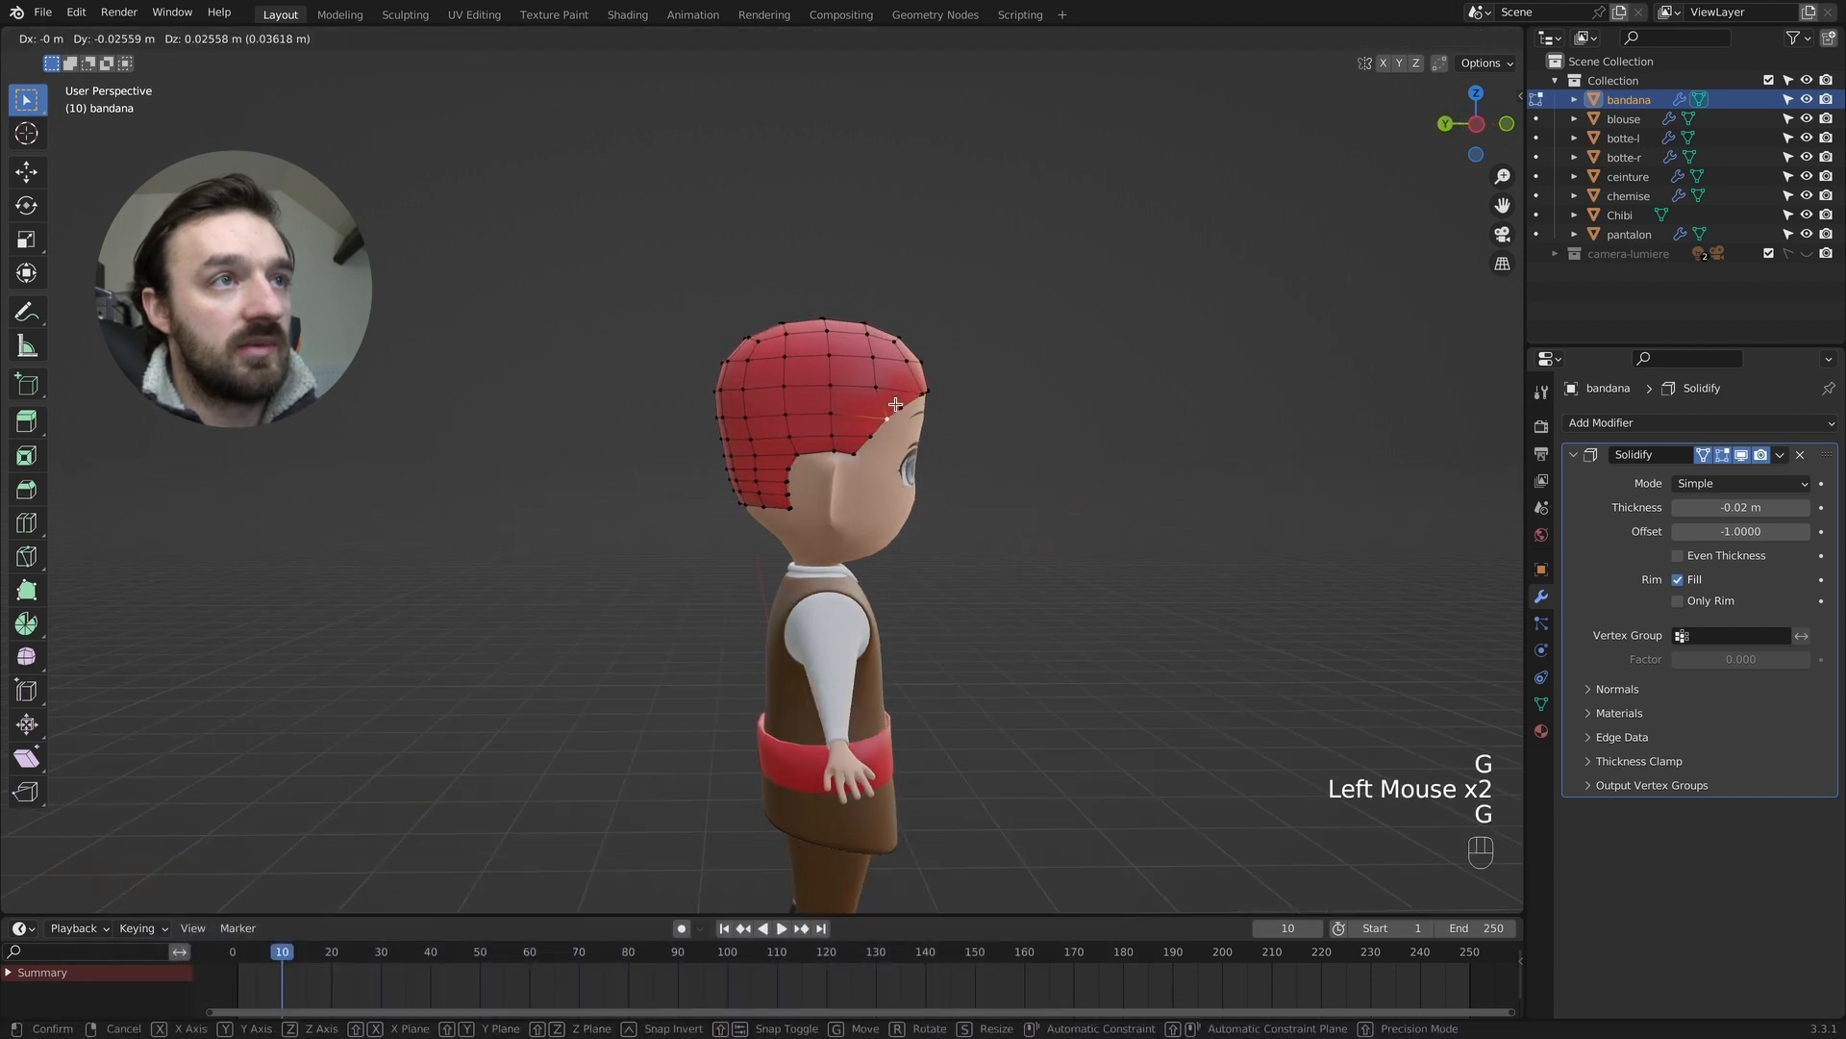
click(896, 404)
Move the two matching rim vertices at the character's left temple, the second by about 0.022 m in X and 0.02 m in Y.
key(KP_9)
middle_drag(896, 404, 741, 451)
click(660, 388)
key(g)
click(657, 385)
click(787, 420)
key(g)
click(797, 419)
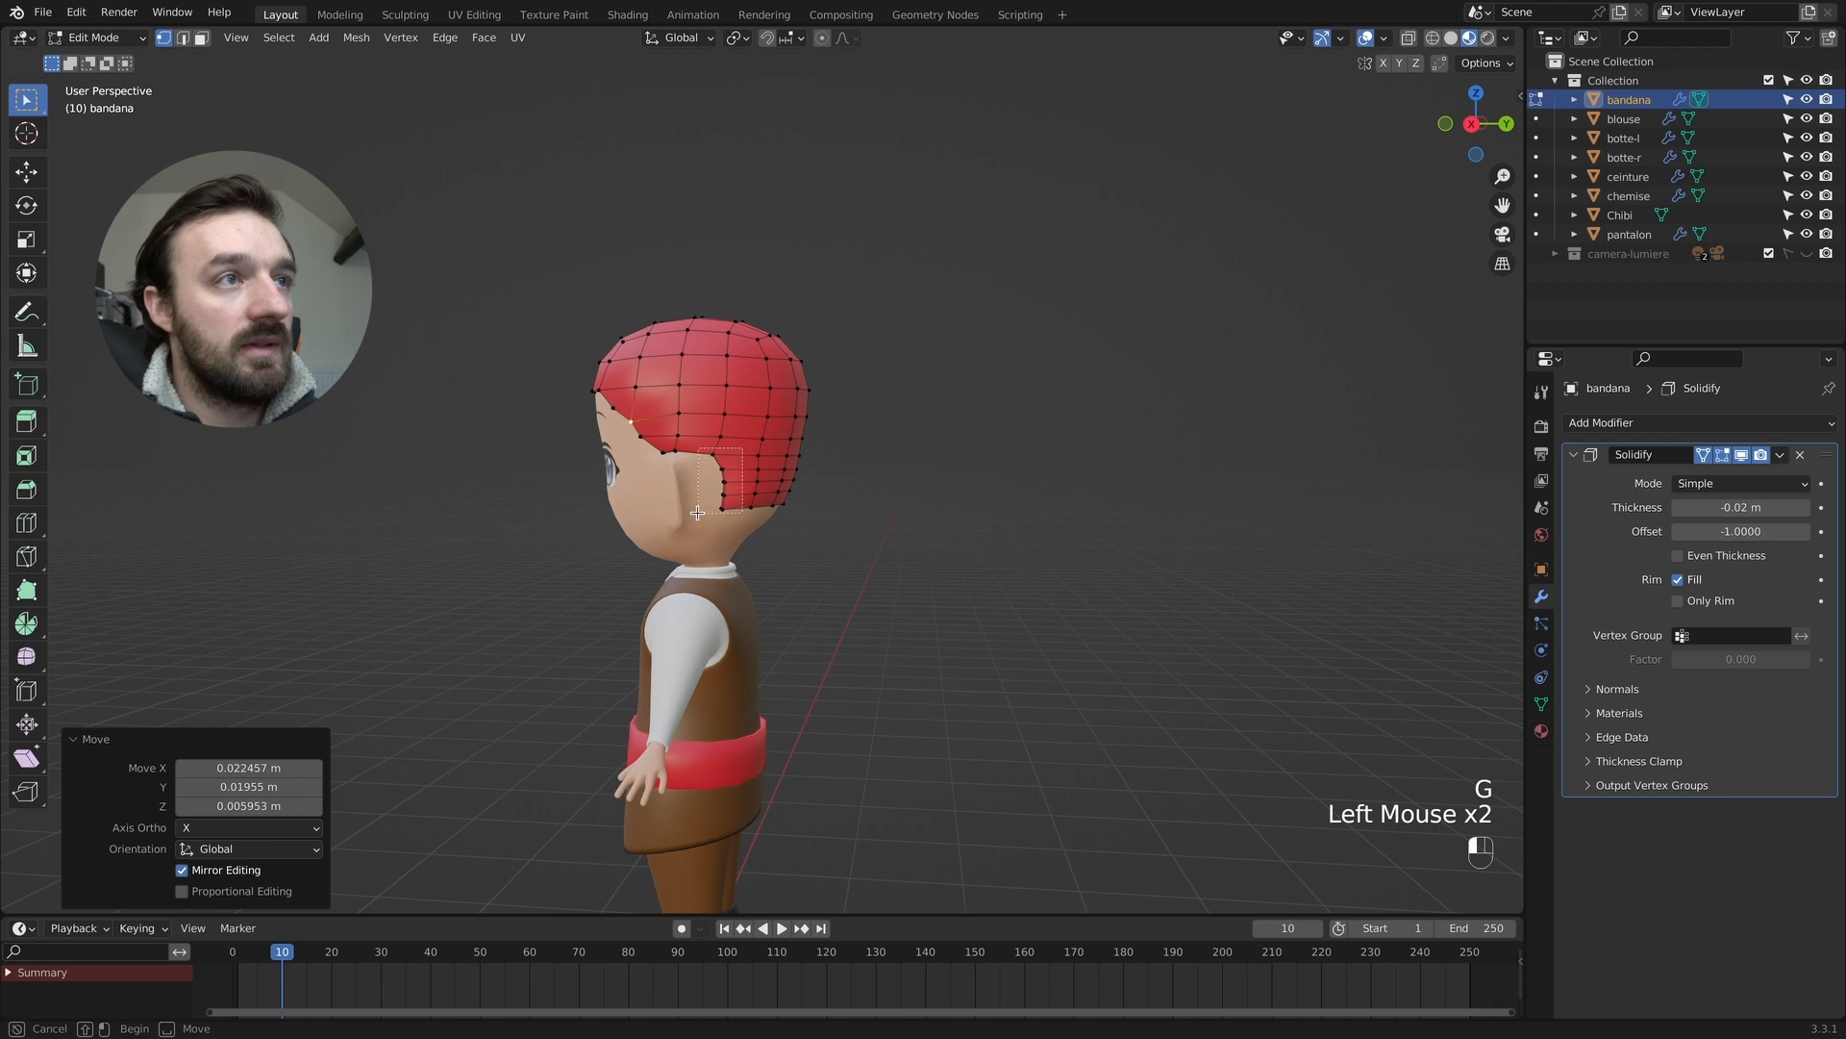
Move the rim vertices behind the character's left ear about 0.14 m forward, plus about 0.105 m outward along global X.
drag(697, 513, 699, 514)
key(g)
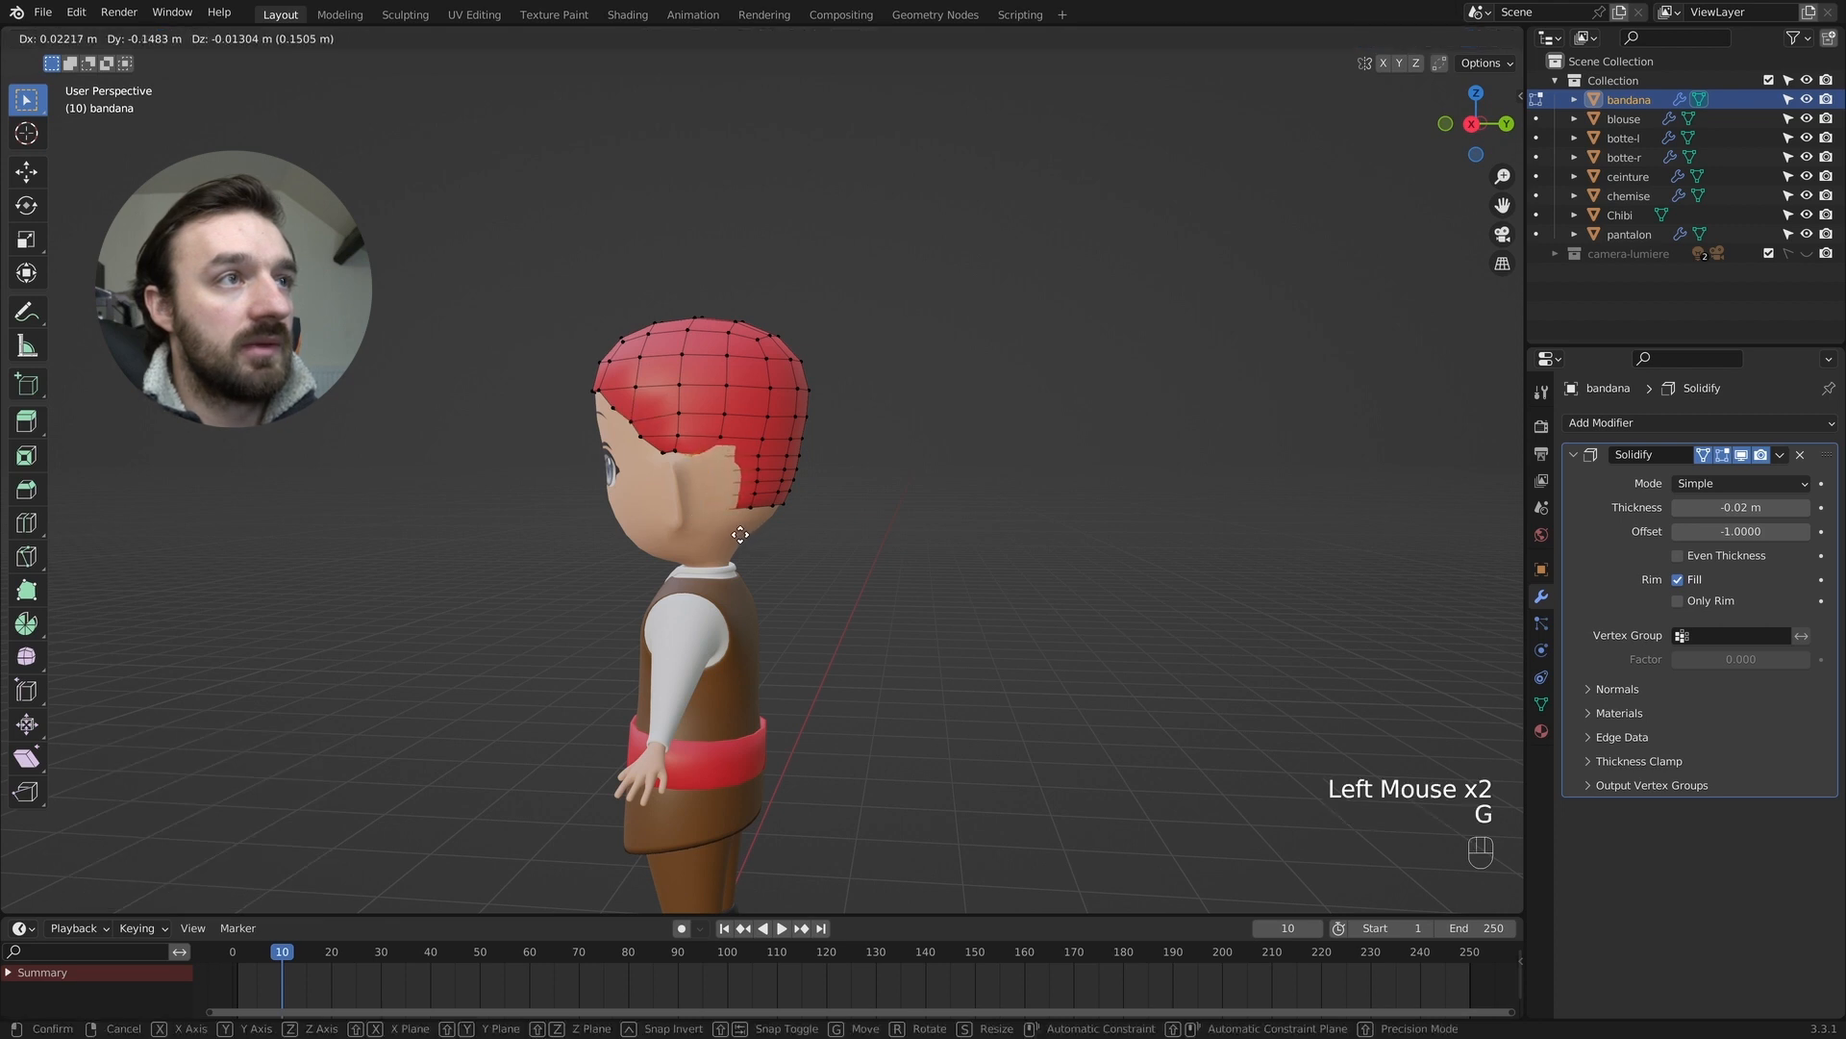
click(741, 535)
key(g)
key(x)
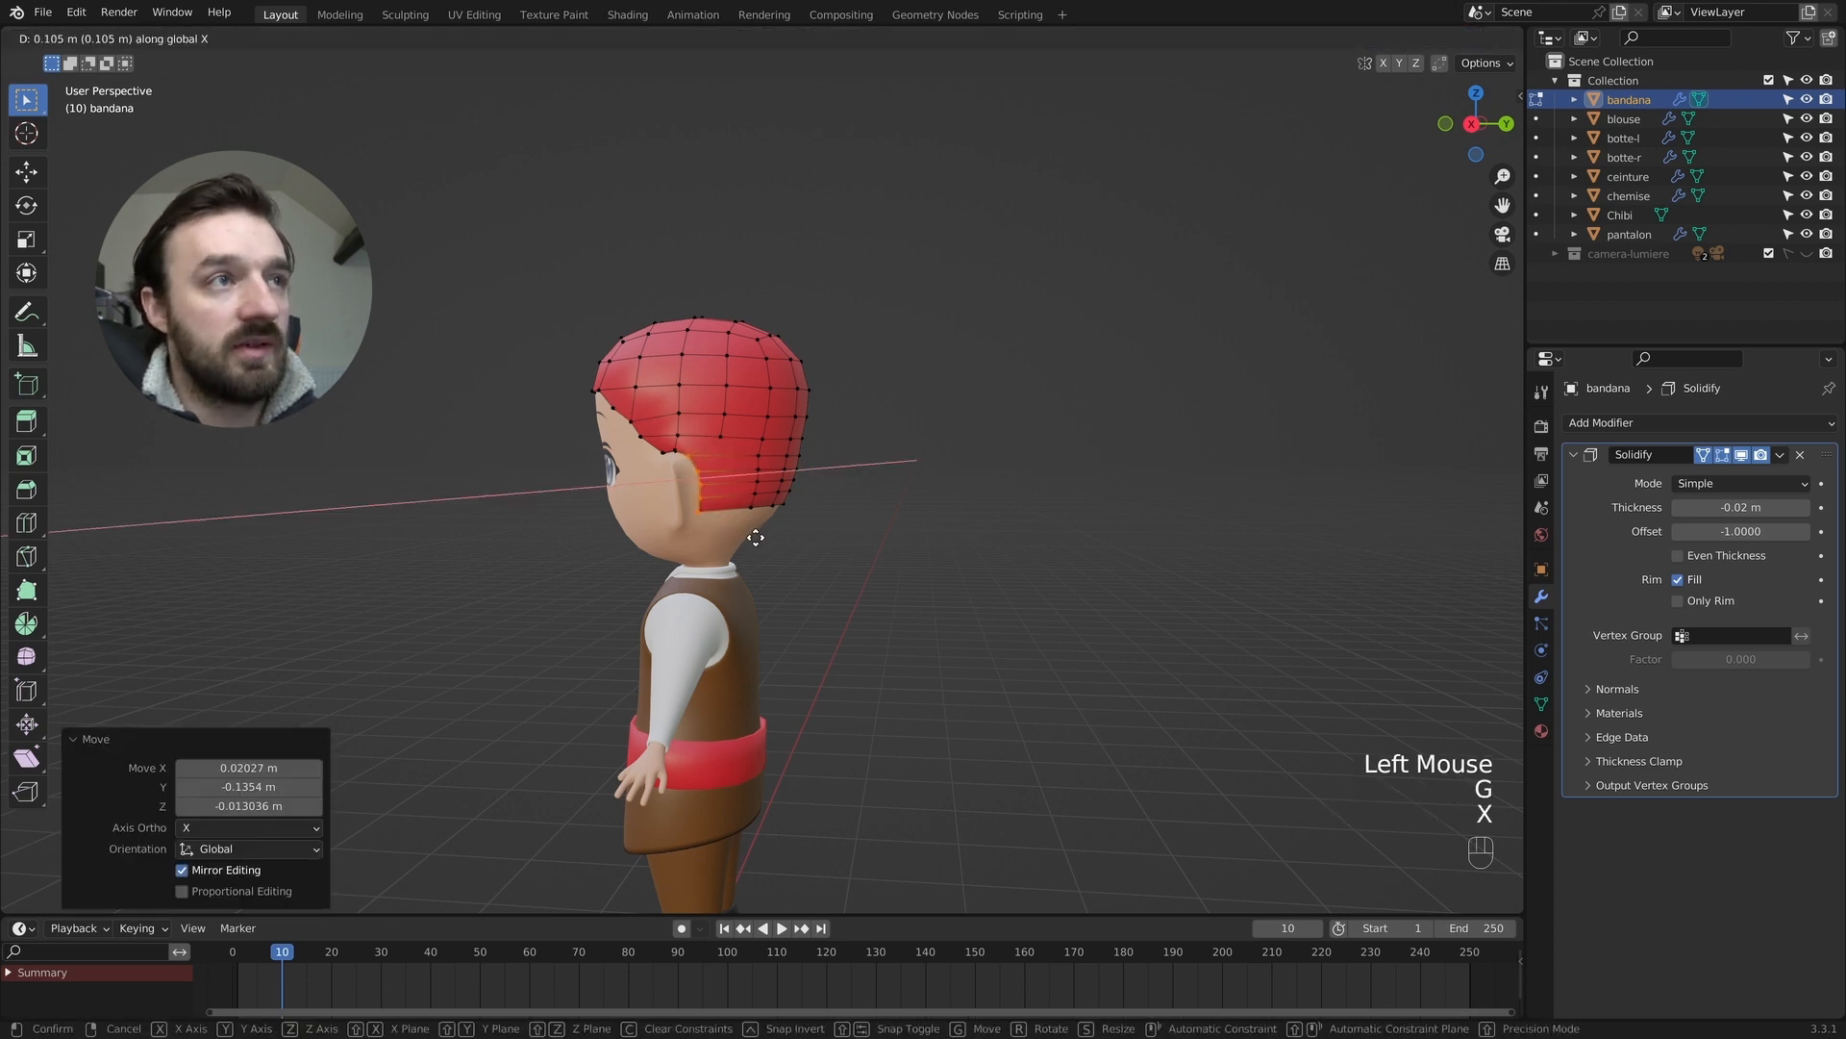
click(756, 538)
Move the rim vertices behind the character's right ear about 0.15 m forward and shift them further outward along global X.
middle_drag(755, 538, 799, 459)
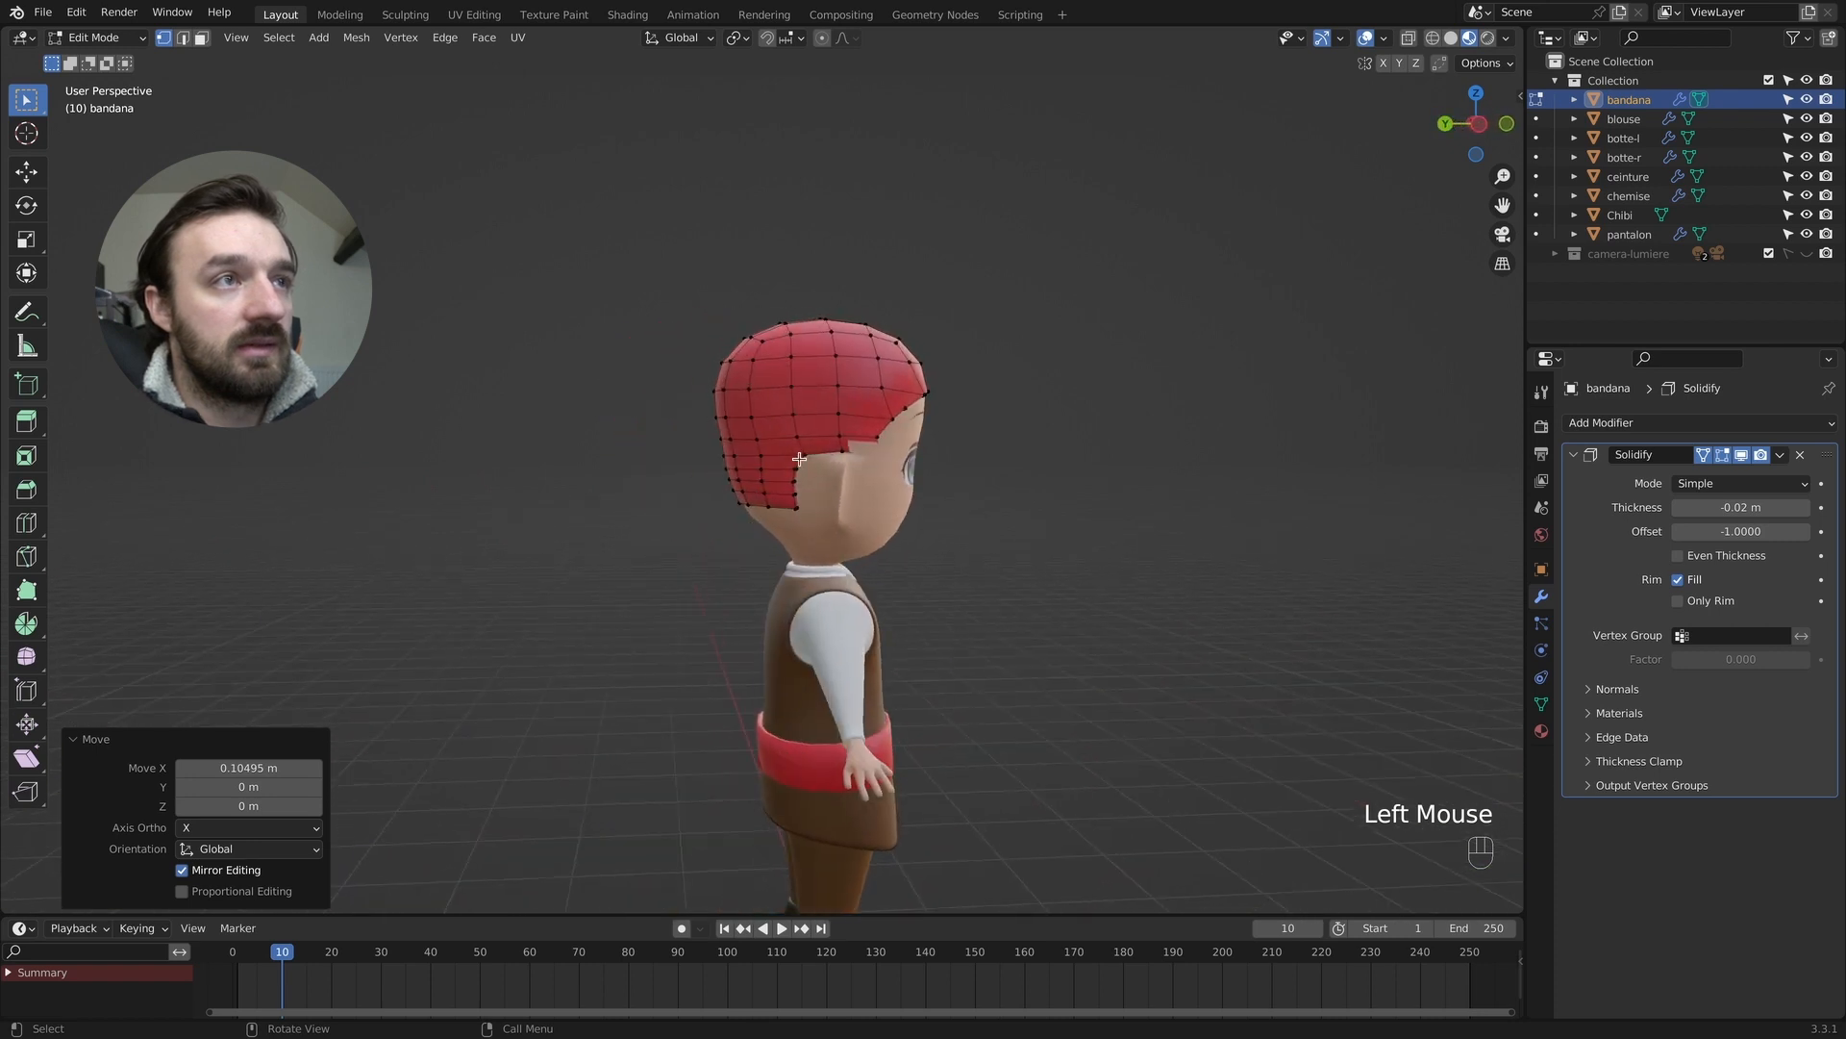
drag(774, 510, 775, 510)
middle_drag(774, 509, 814, 522)
key(g)
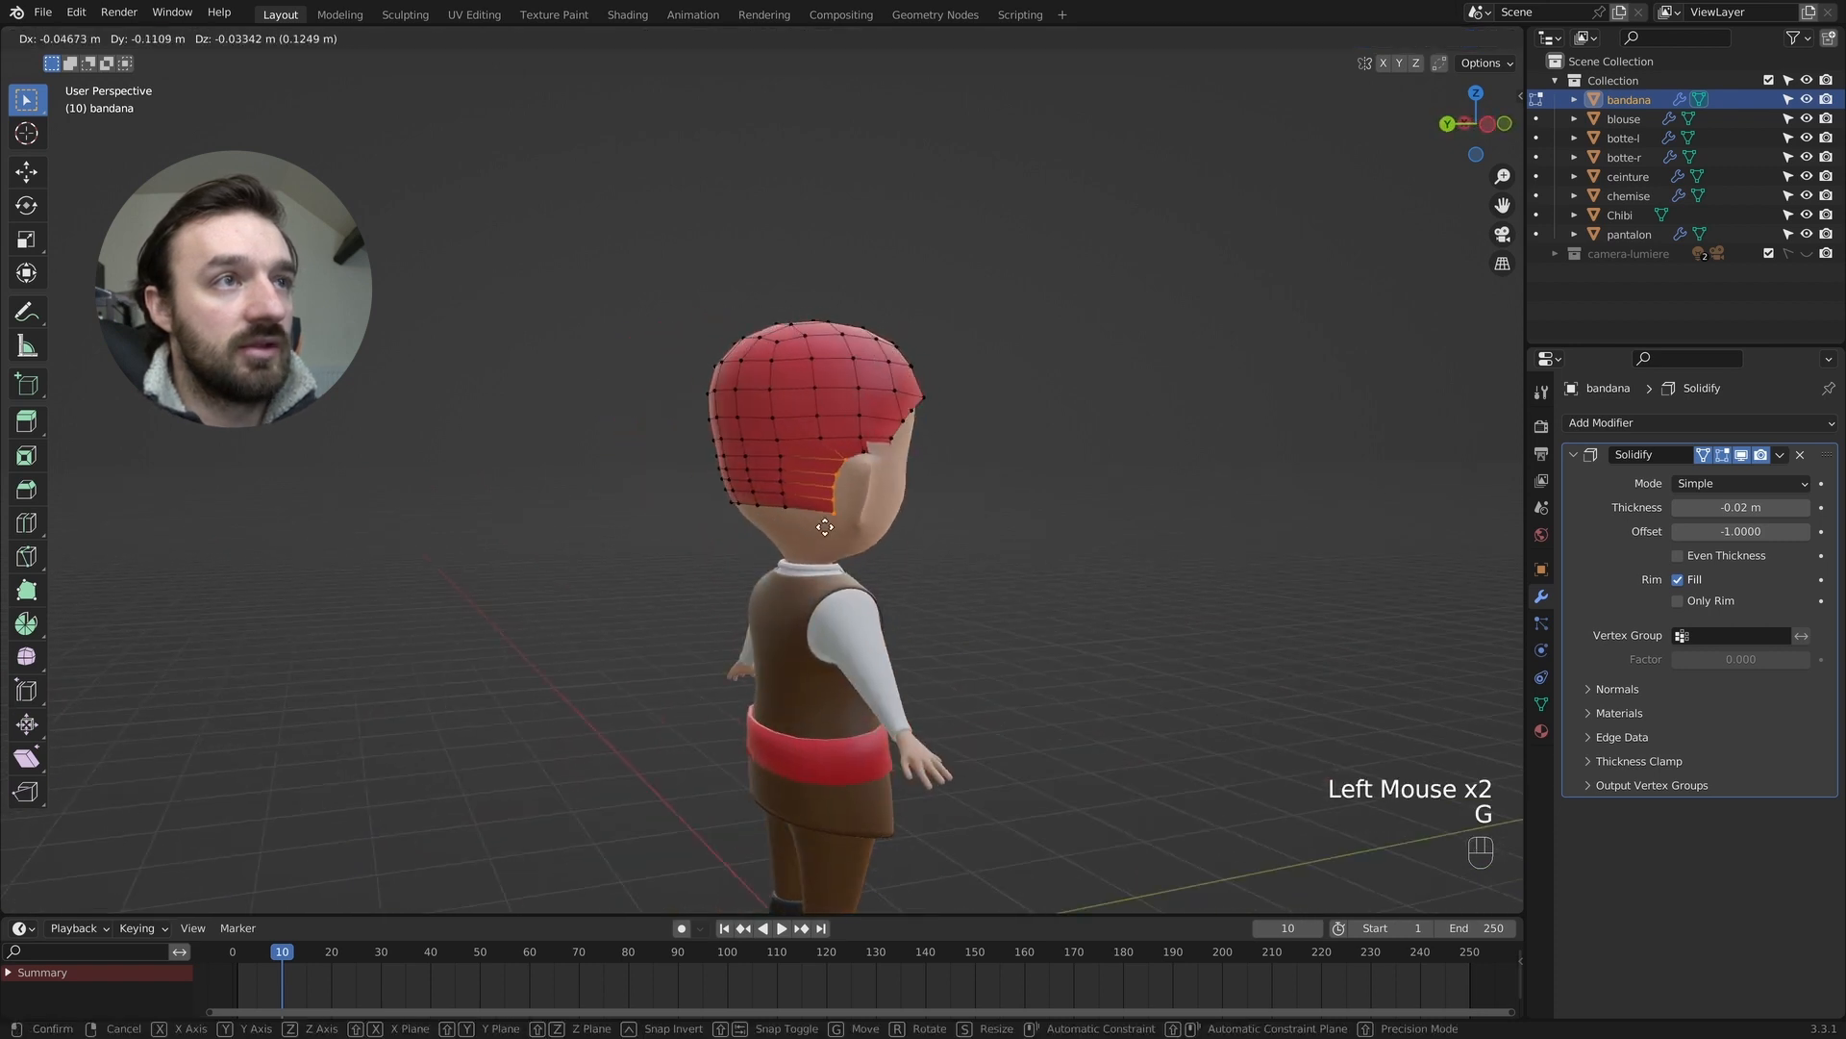
click(831, 523)
key(g)
key(x)
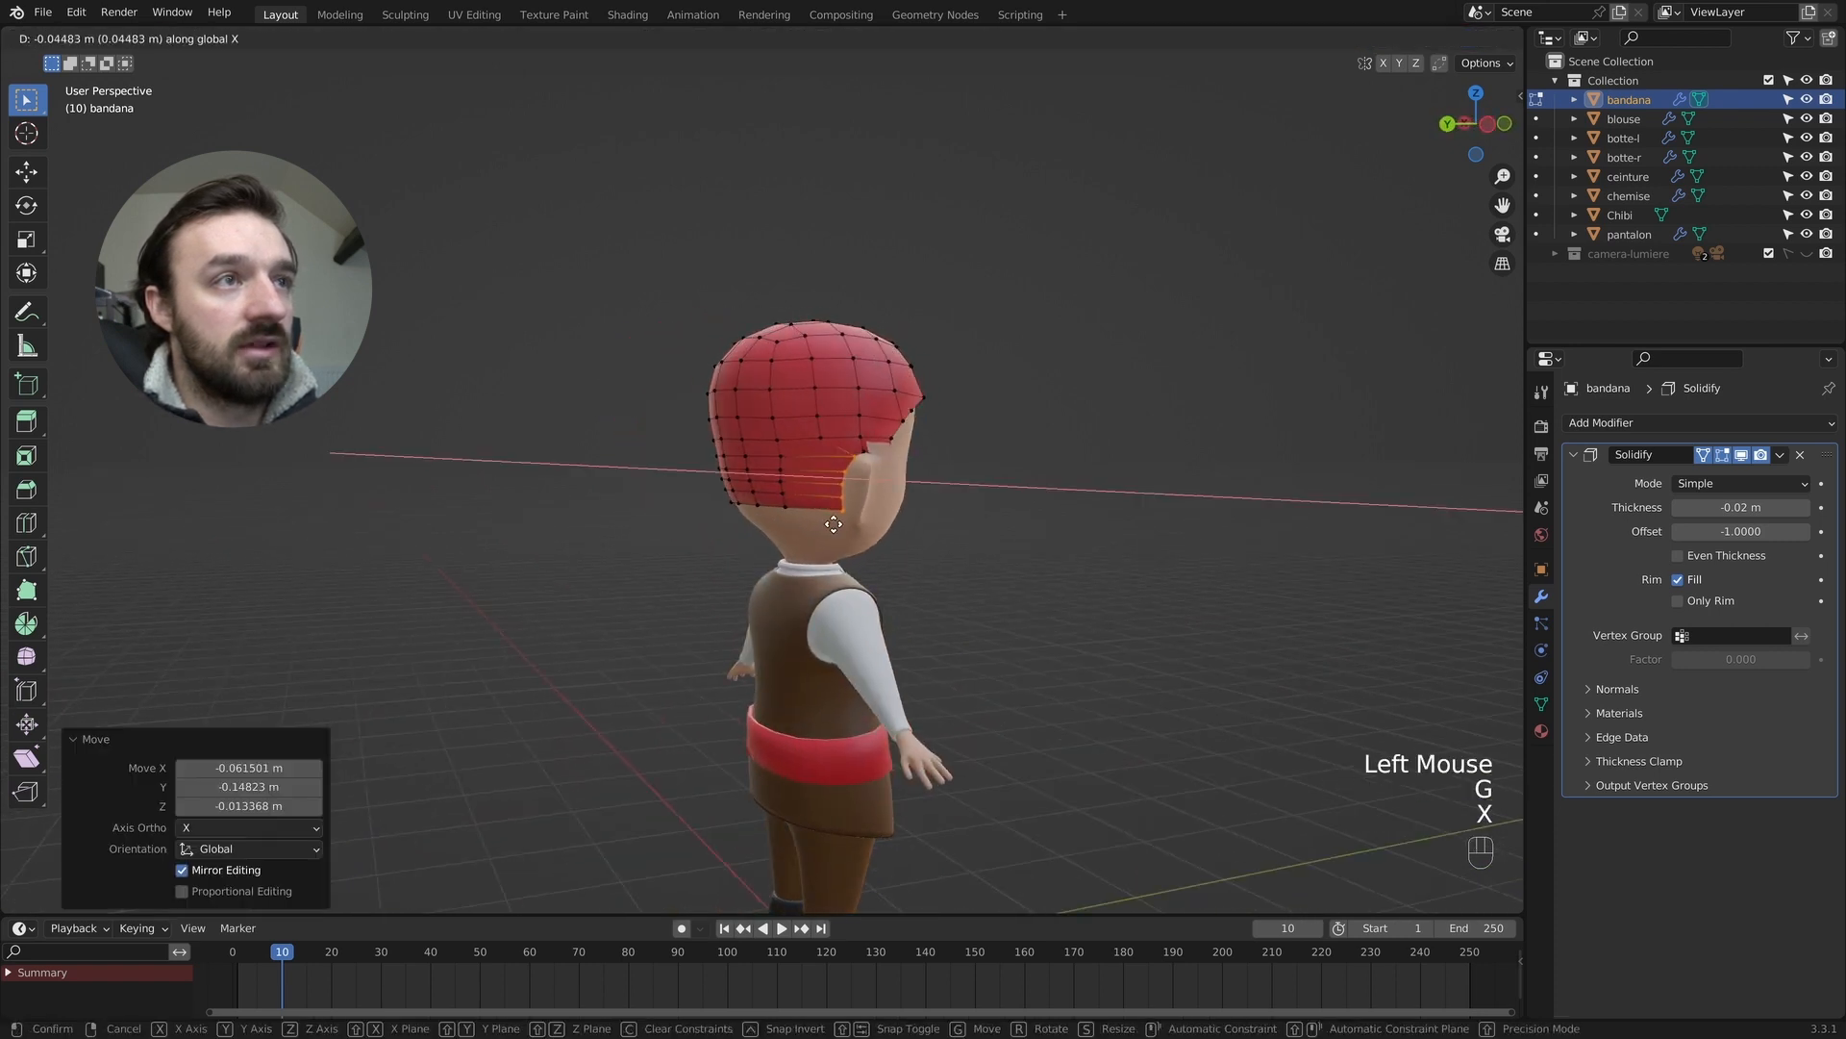
click(833, 524)
Select the lowest centre vertex at the back of the bandana and enable proportional editing.
middle_drag(833, 524, 768, 490)
double_click(767, 488)
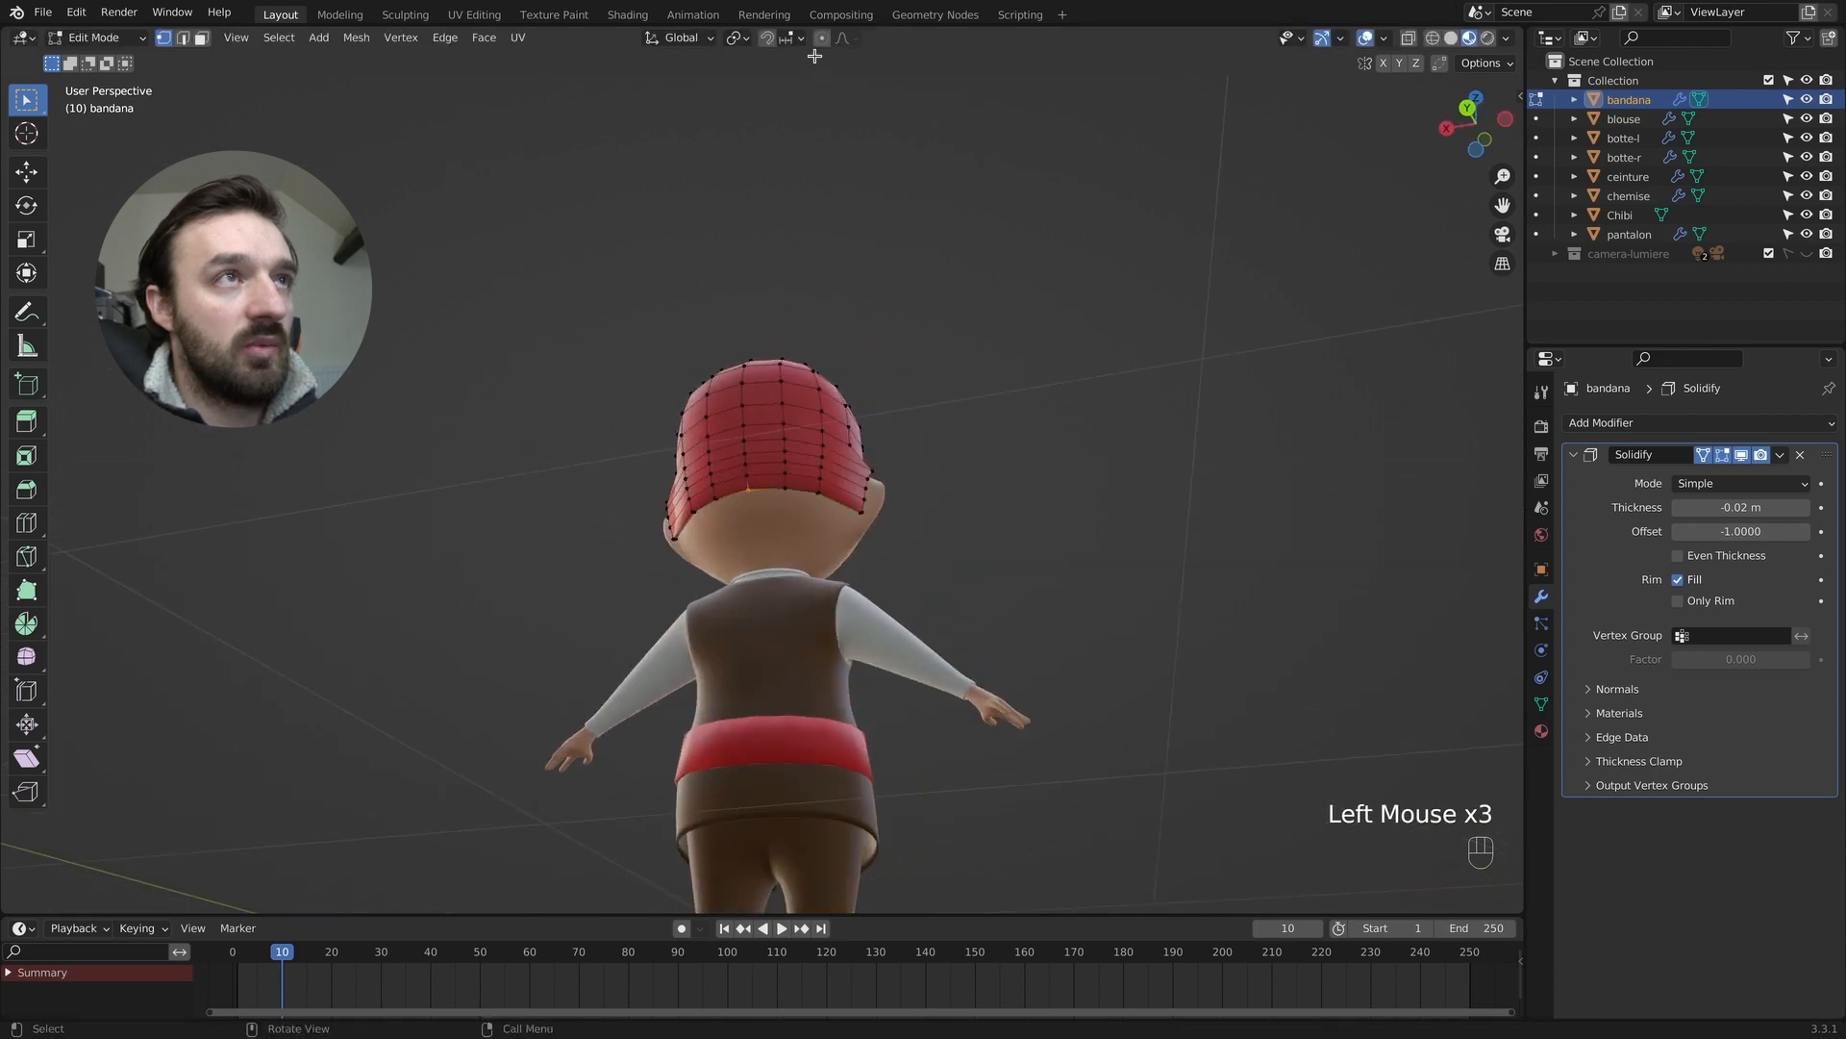
middle_drag(801, 252, 796, 455)
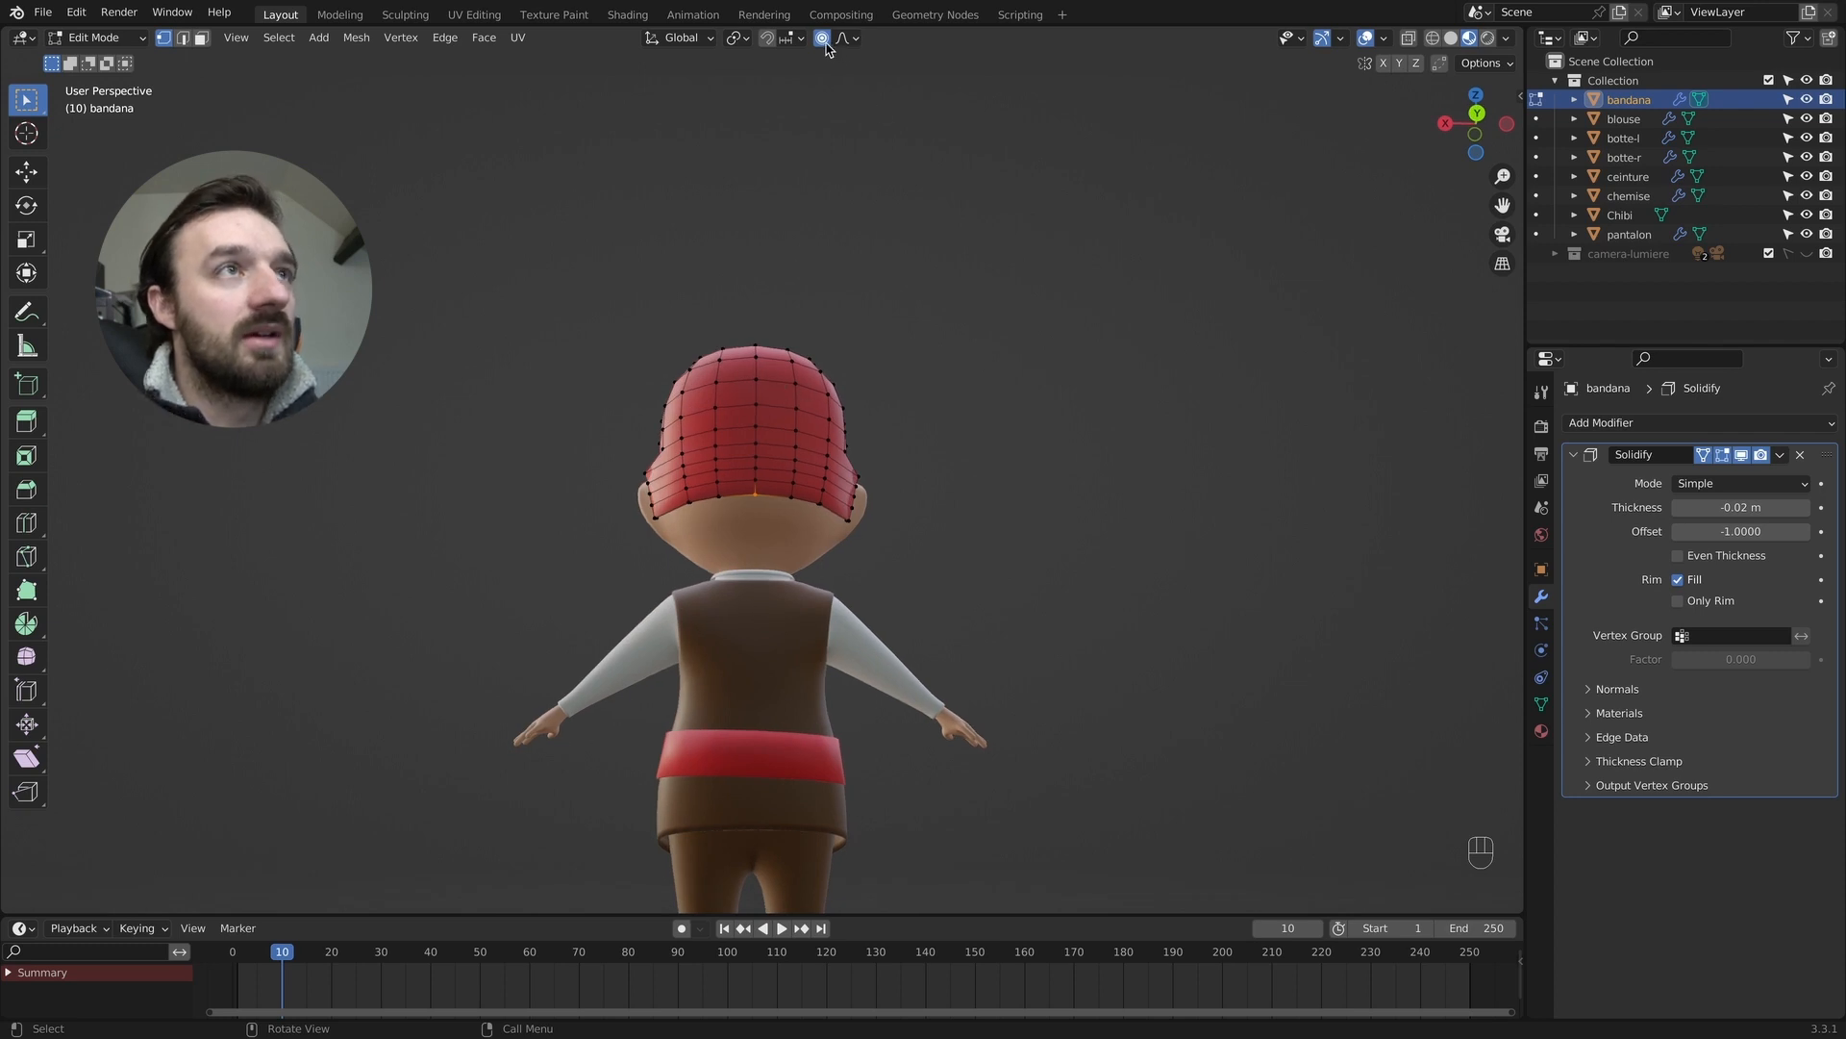
Try to lower the back centre vertex about 0.43 m along Z with proportional editing and reposition it.
key(g)
key(z)
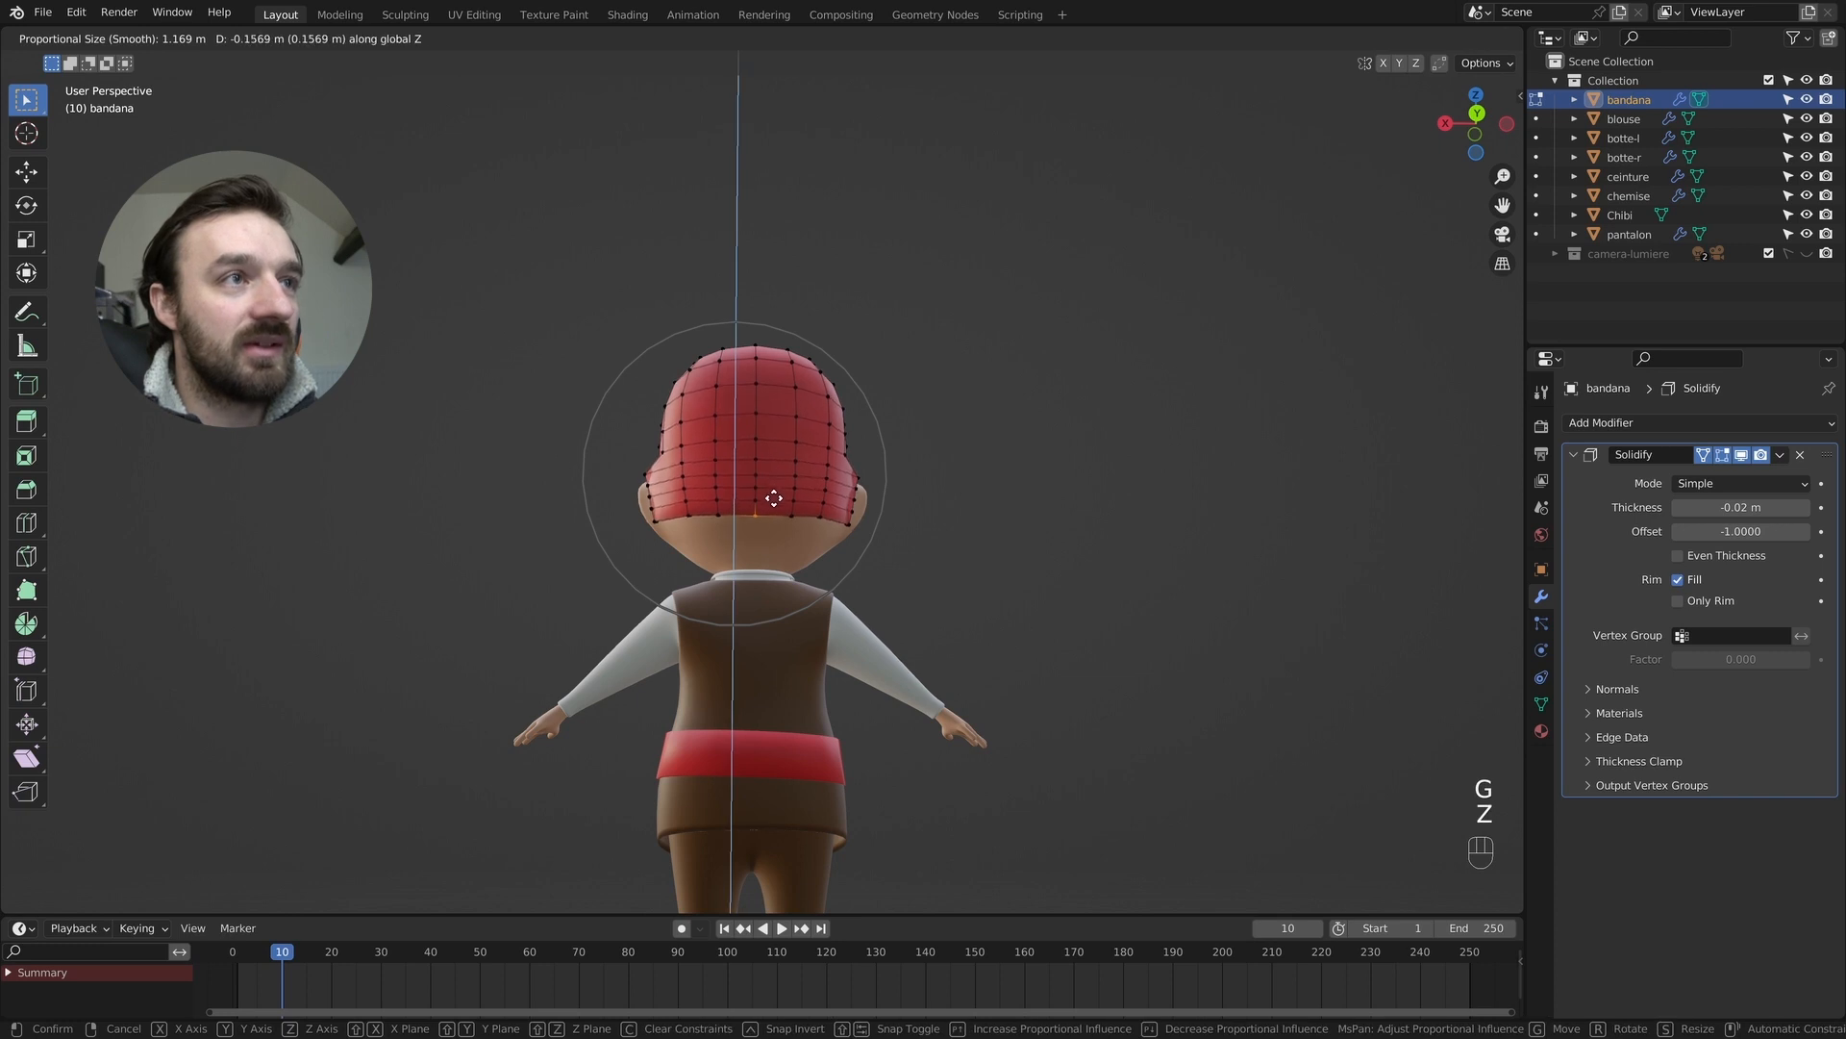
click(772, 527)
middle_drag(773, 527, 789, 523)
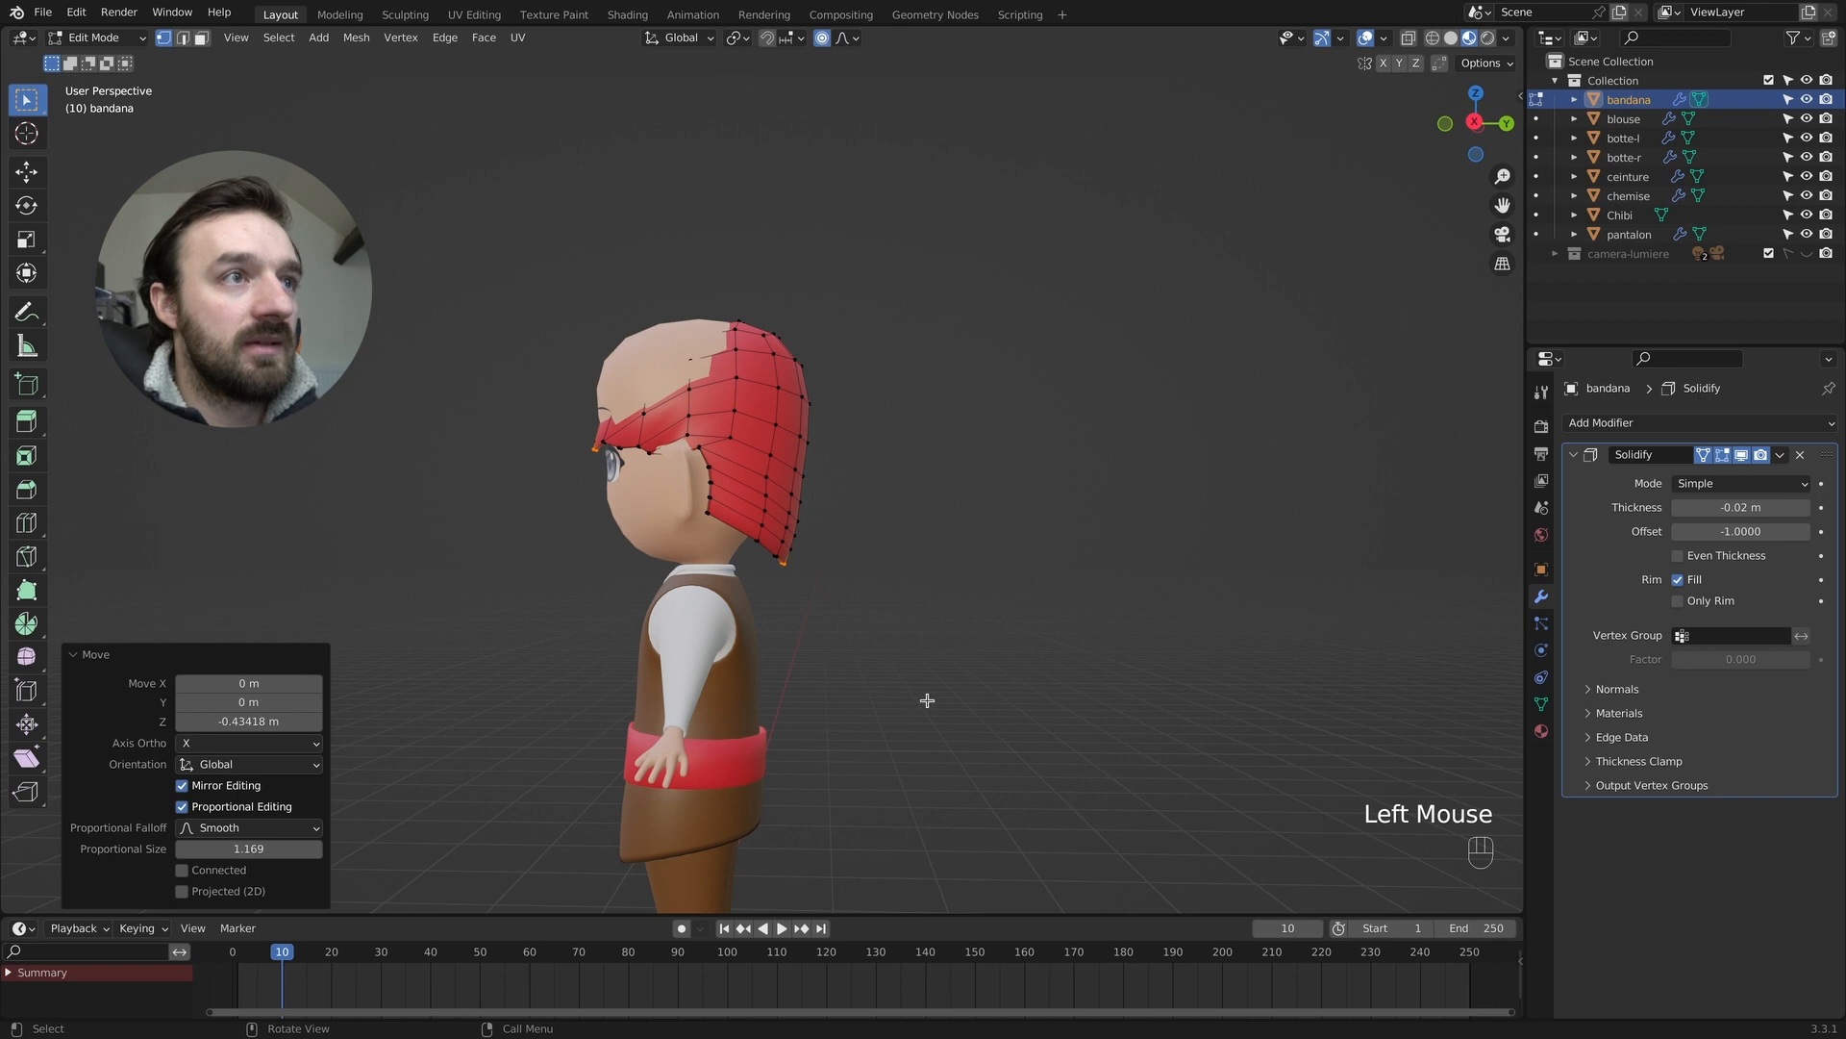
key(g)
click(828, 587)
key(super+z)
middle_drag(824, 574, 820, 569)
key(super+z)
Move the bandana's back centre vertex about 0.29 m down using smooth proportional editing with a size of 1.169 m.
shift+click(650, 371)
middle_drag(932, 475, 820, 569)
key(g)
click(769, 514)
Try to move the lowered back of the bandana closer to the neck.
key(g)
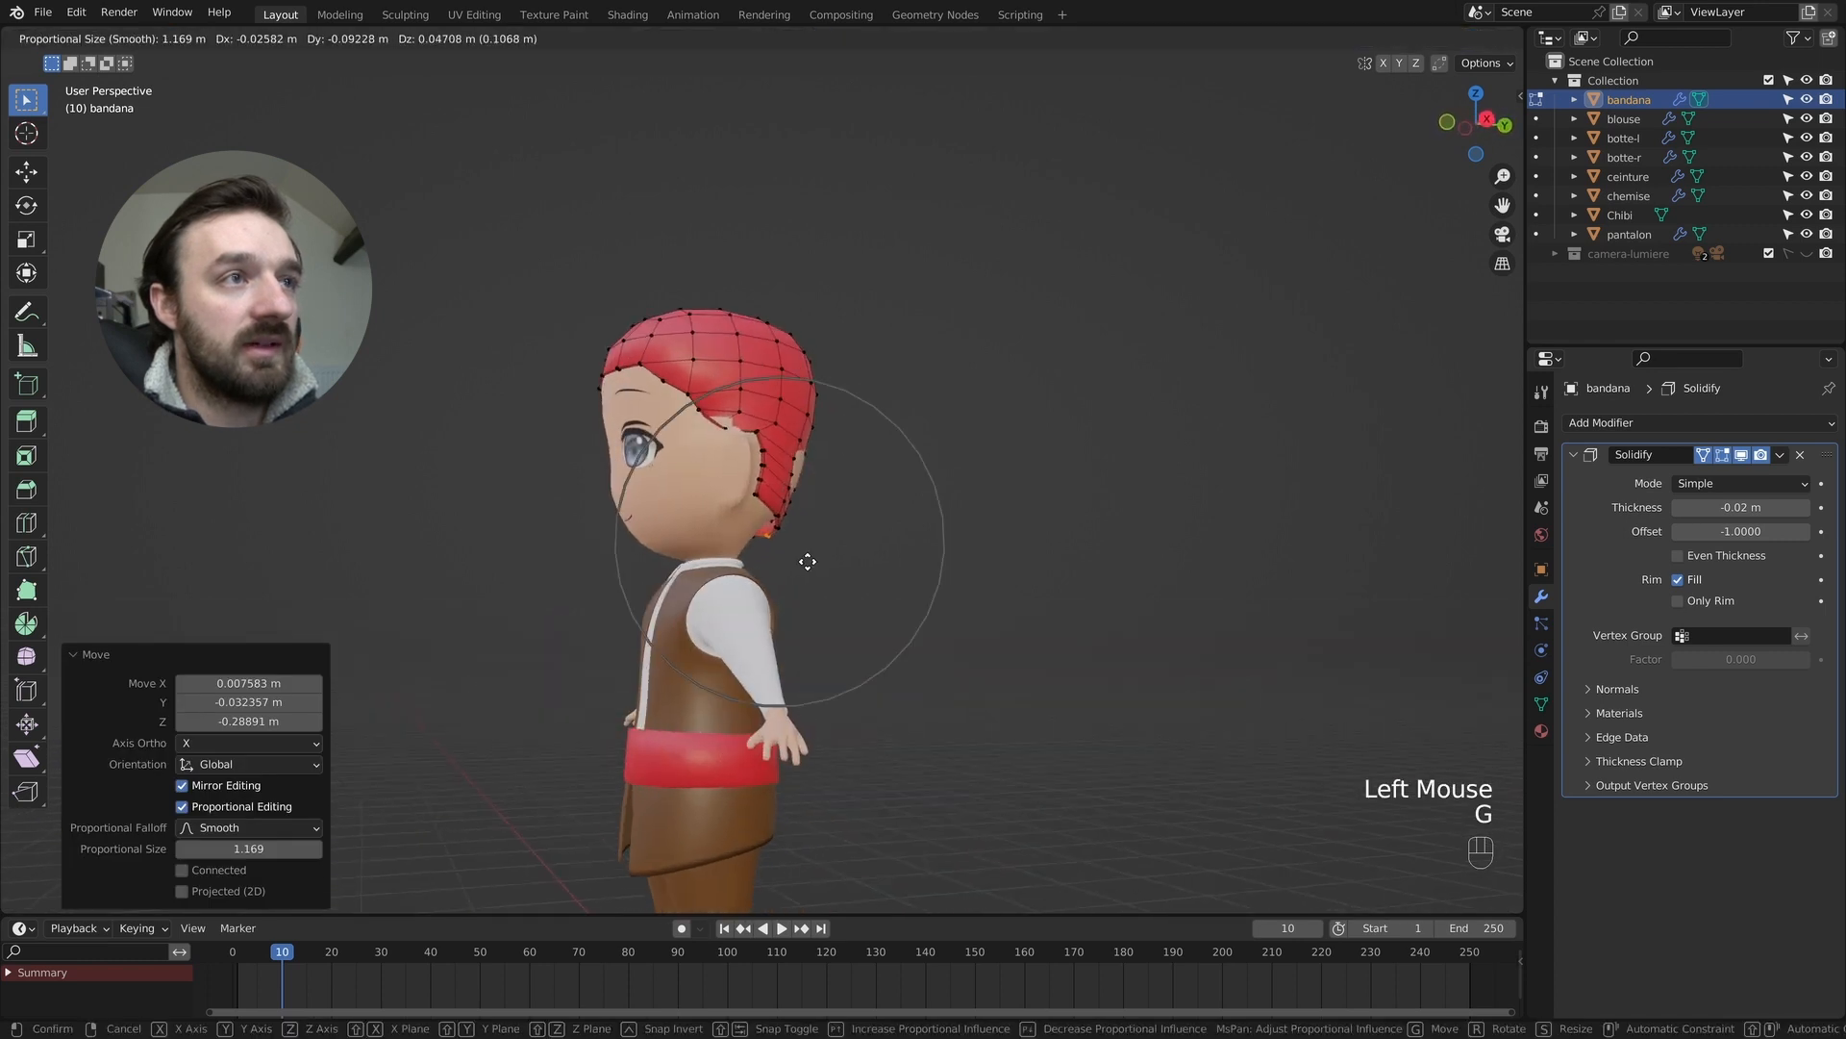
click(833, 553)
key(super+z)
Rotate the bandana's lower back about 18.6° with proportional editing and move it about 0.1 m forward and 0.1 m up.
key(r)
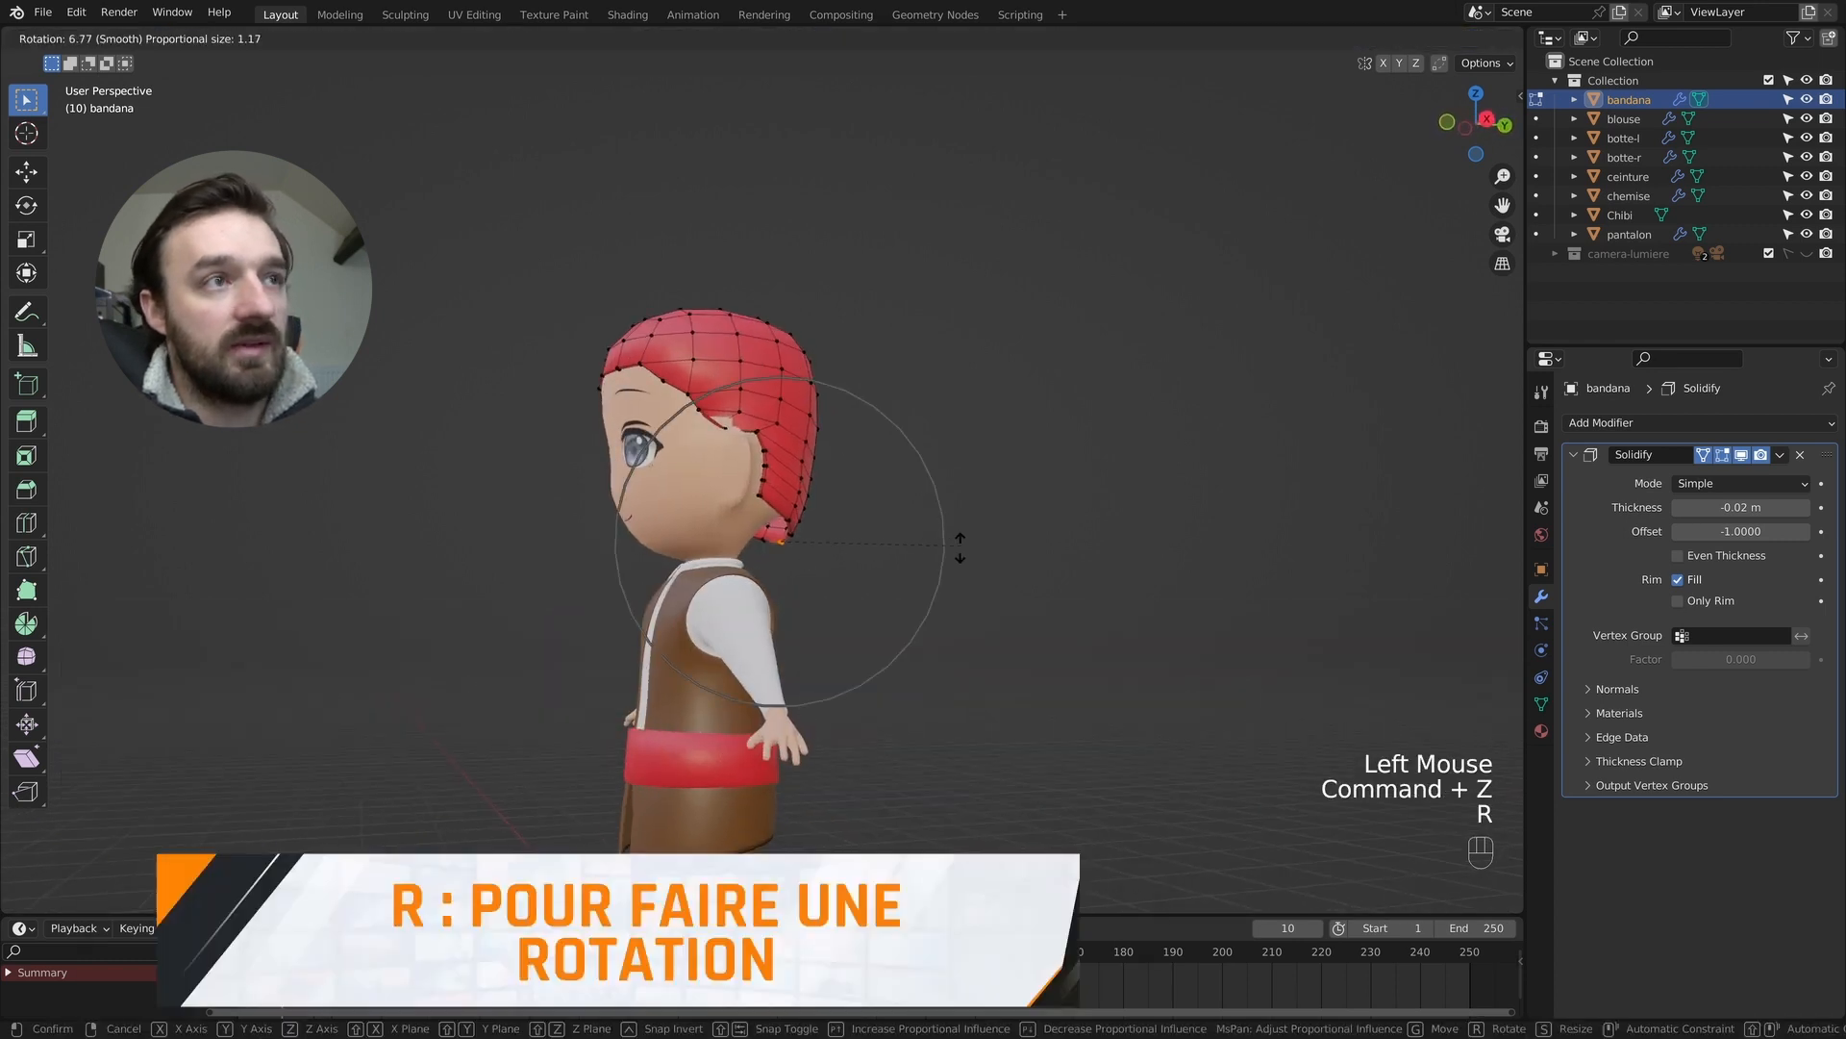
click(924, 575)
key(g)
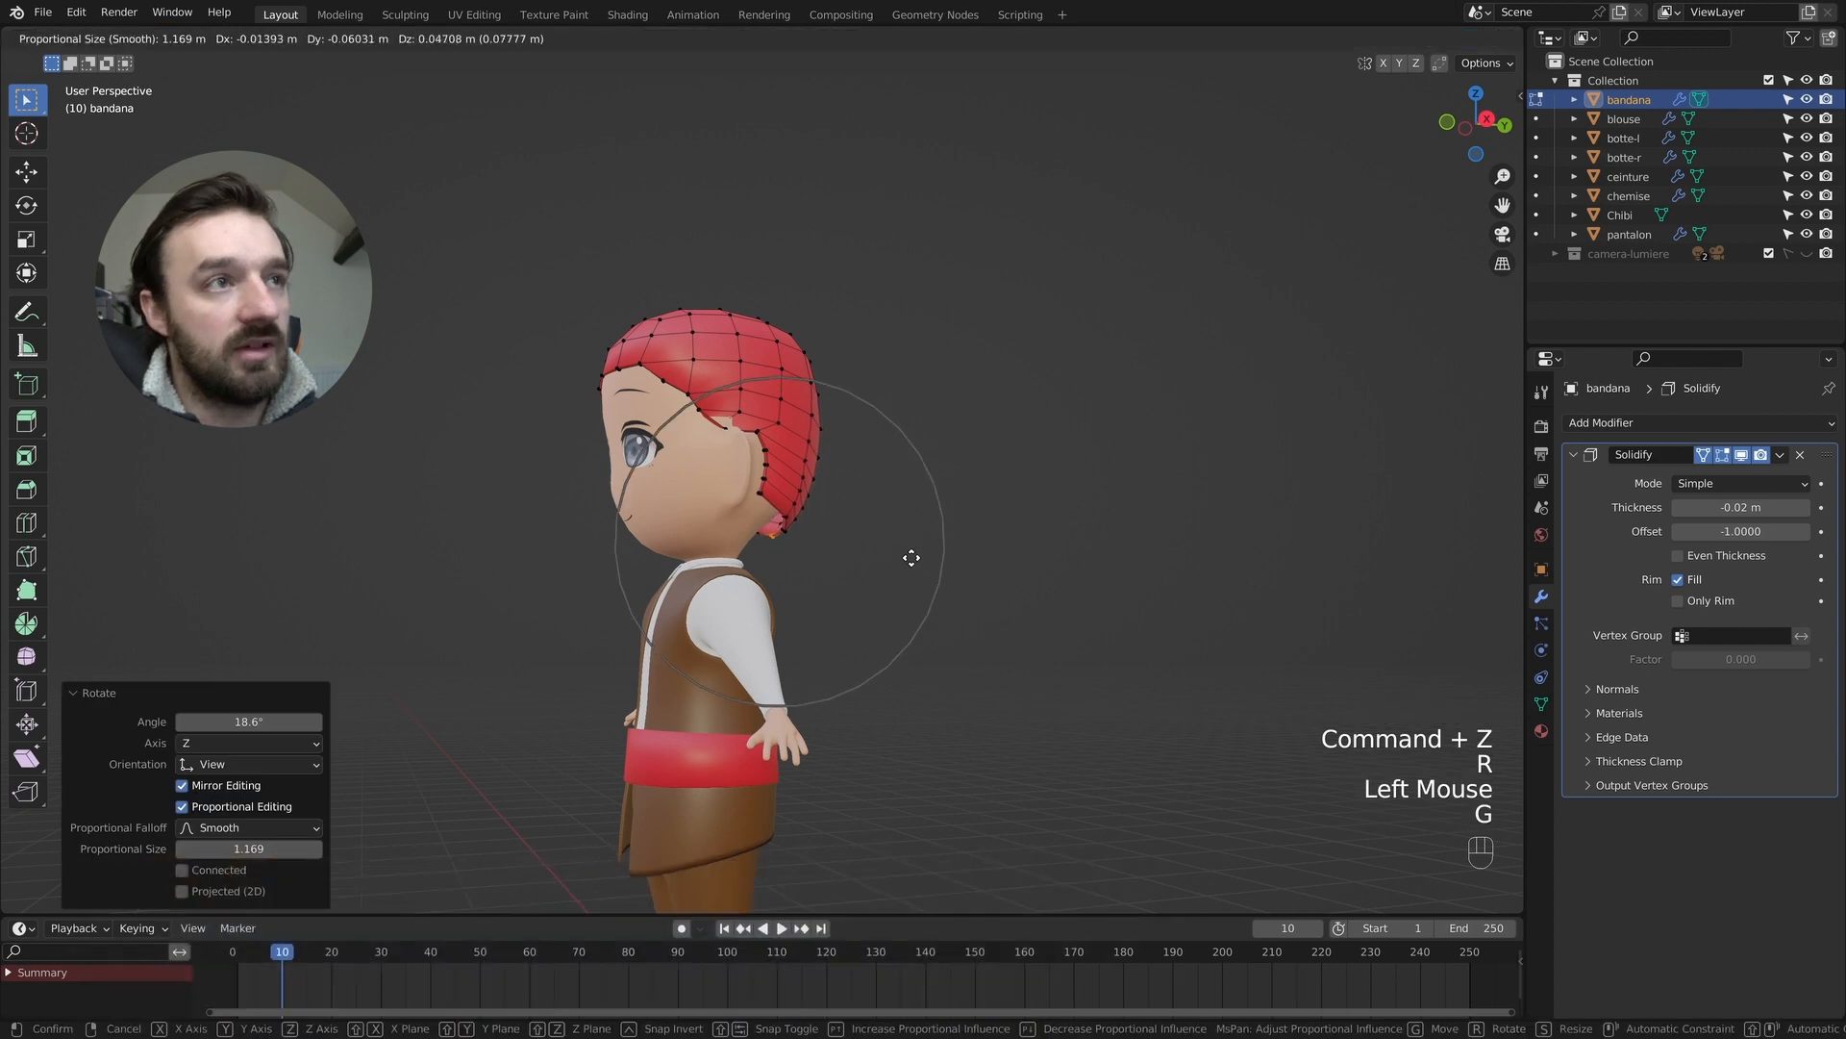
click(908, 553)
Try rotating the bandana's lower back by about -8.3° with proportional editing.
scroll(908, 553, right, 10)
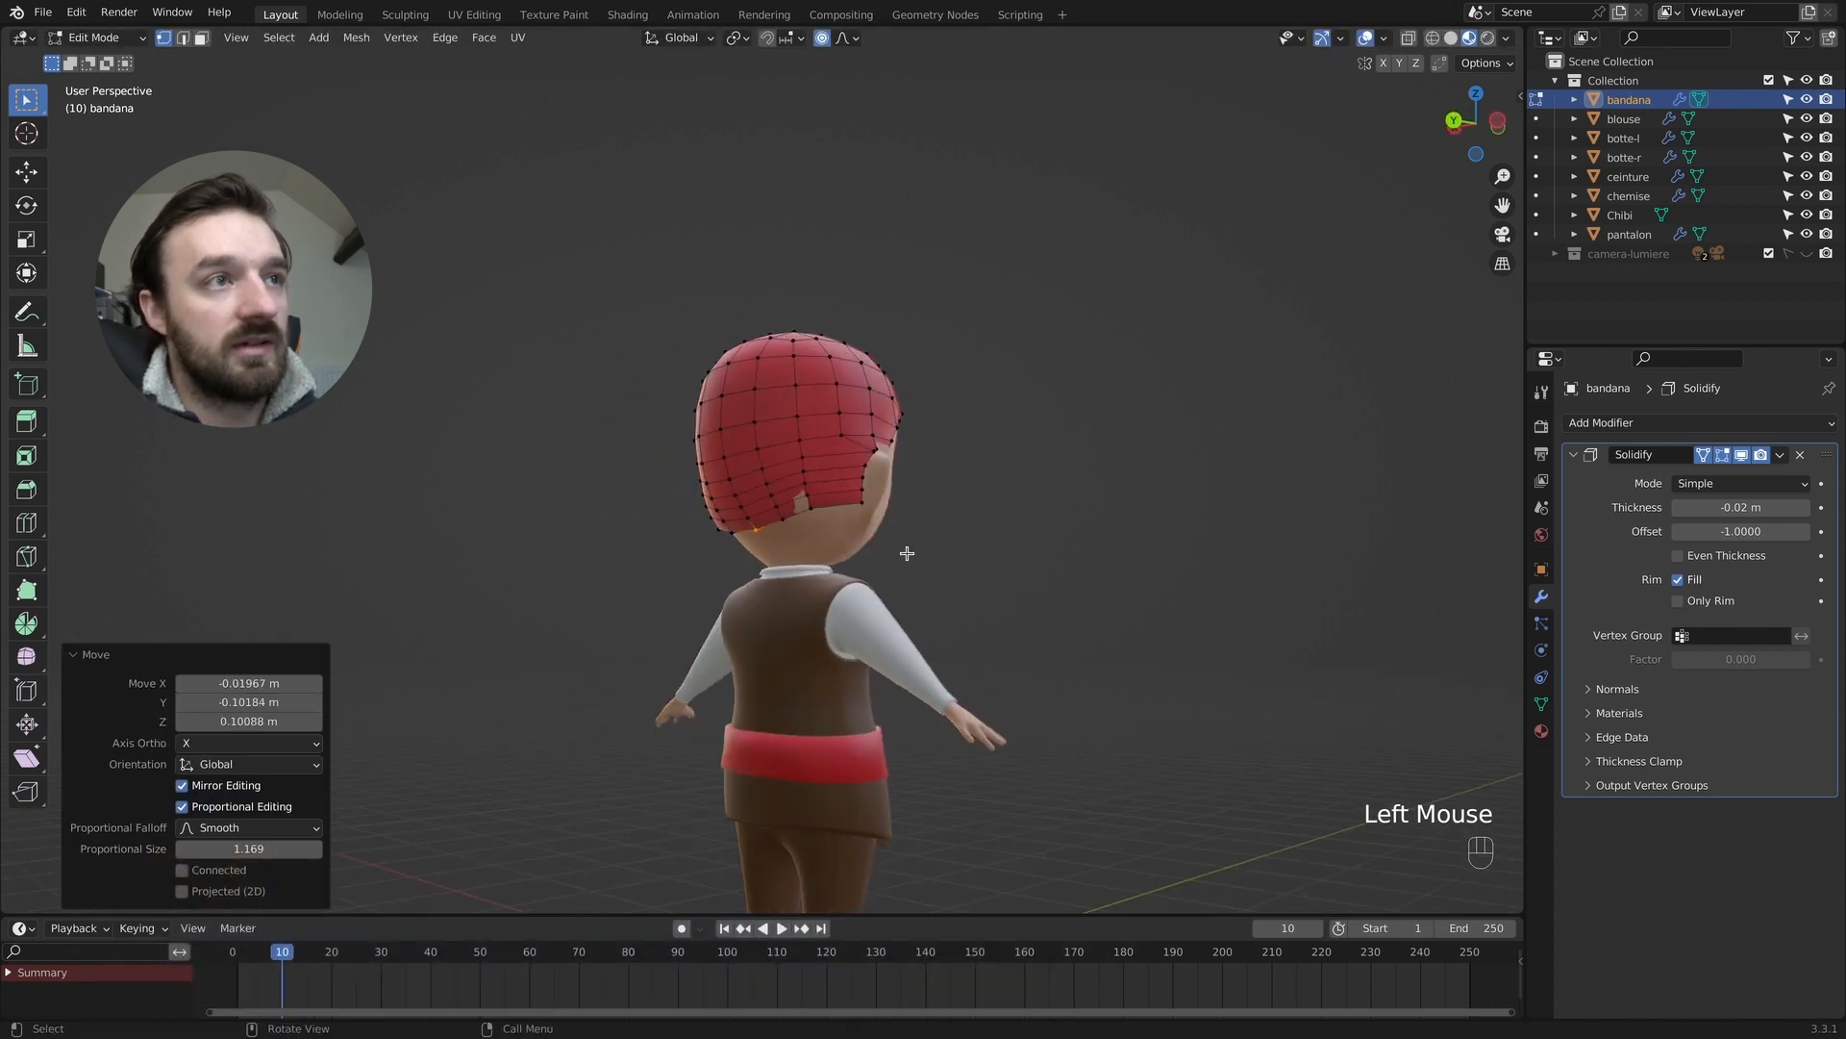
key(r)
click(901, 527)
scroll(898, 529, right, 10)
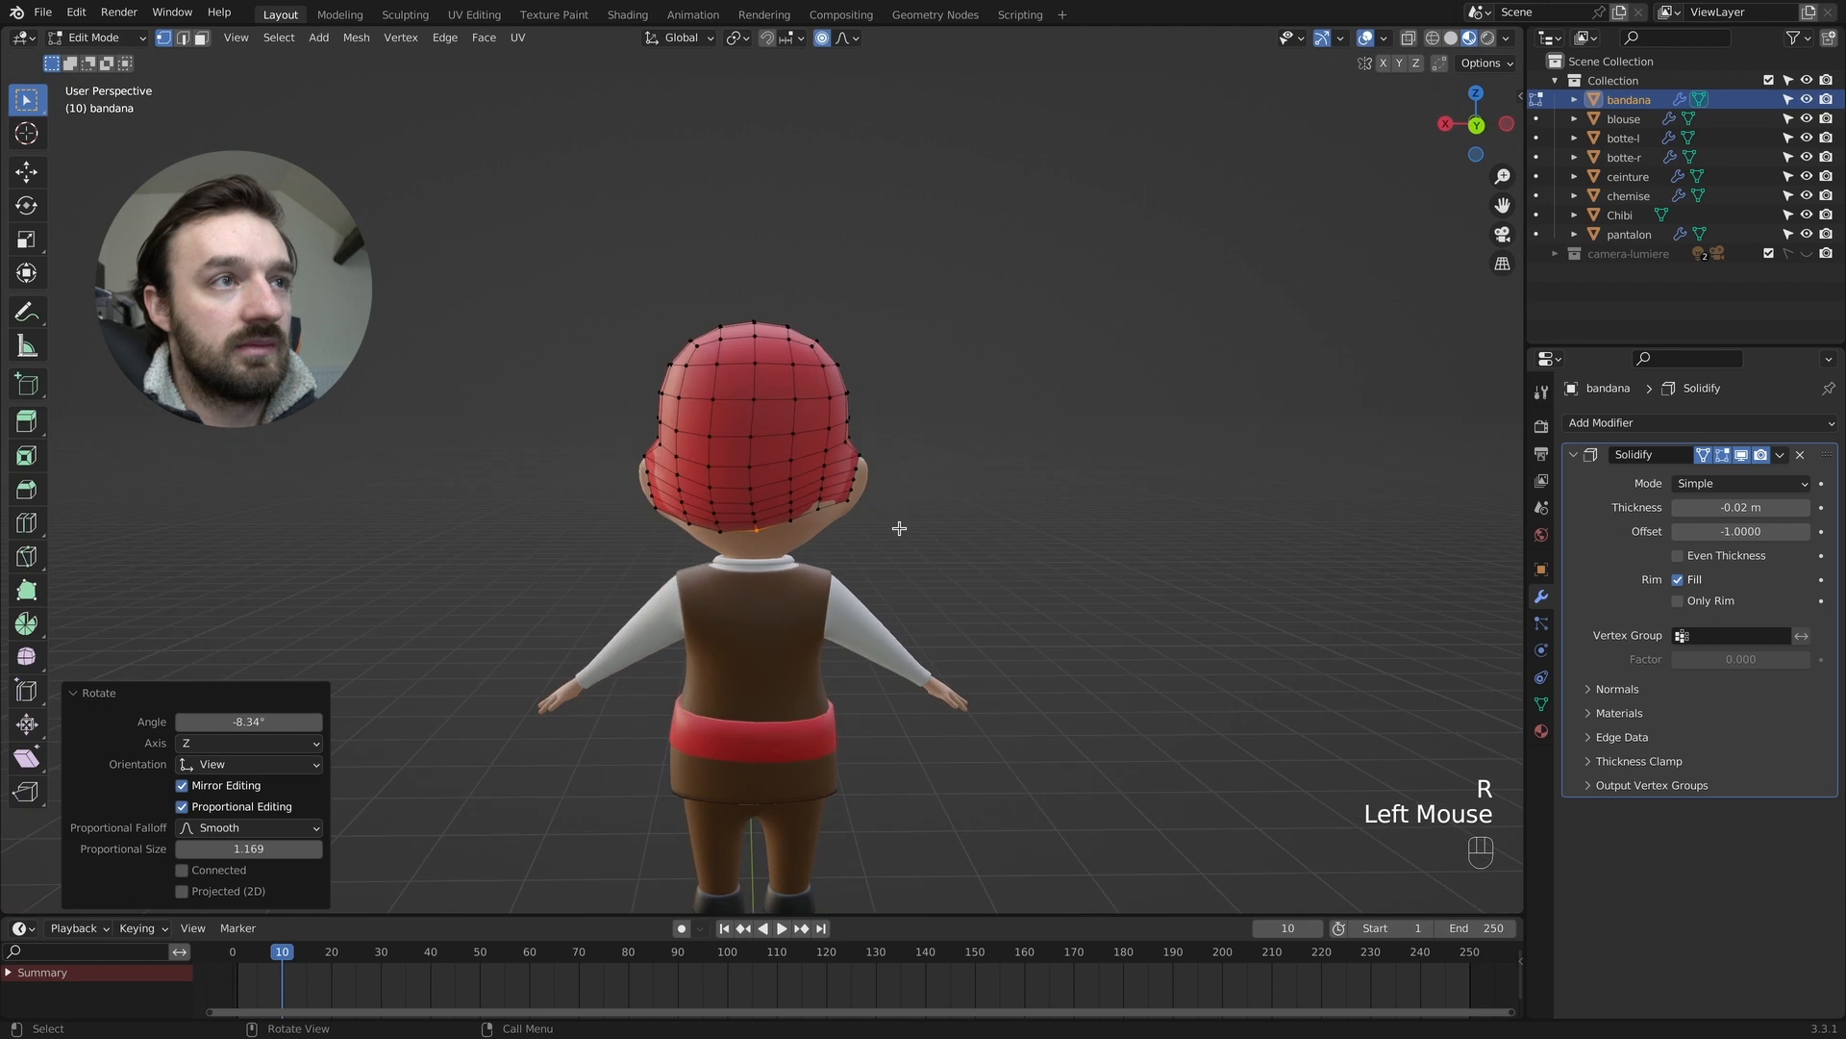
key(super+z)
Rotate the bandana's lower back about 4.3° with proportional editing, check it in Object Mode and return to Edit Mode.
key(r)
click(923, 551)
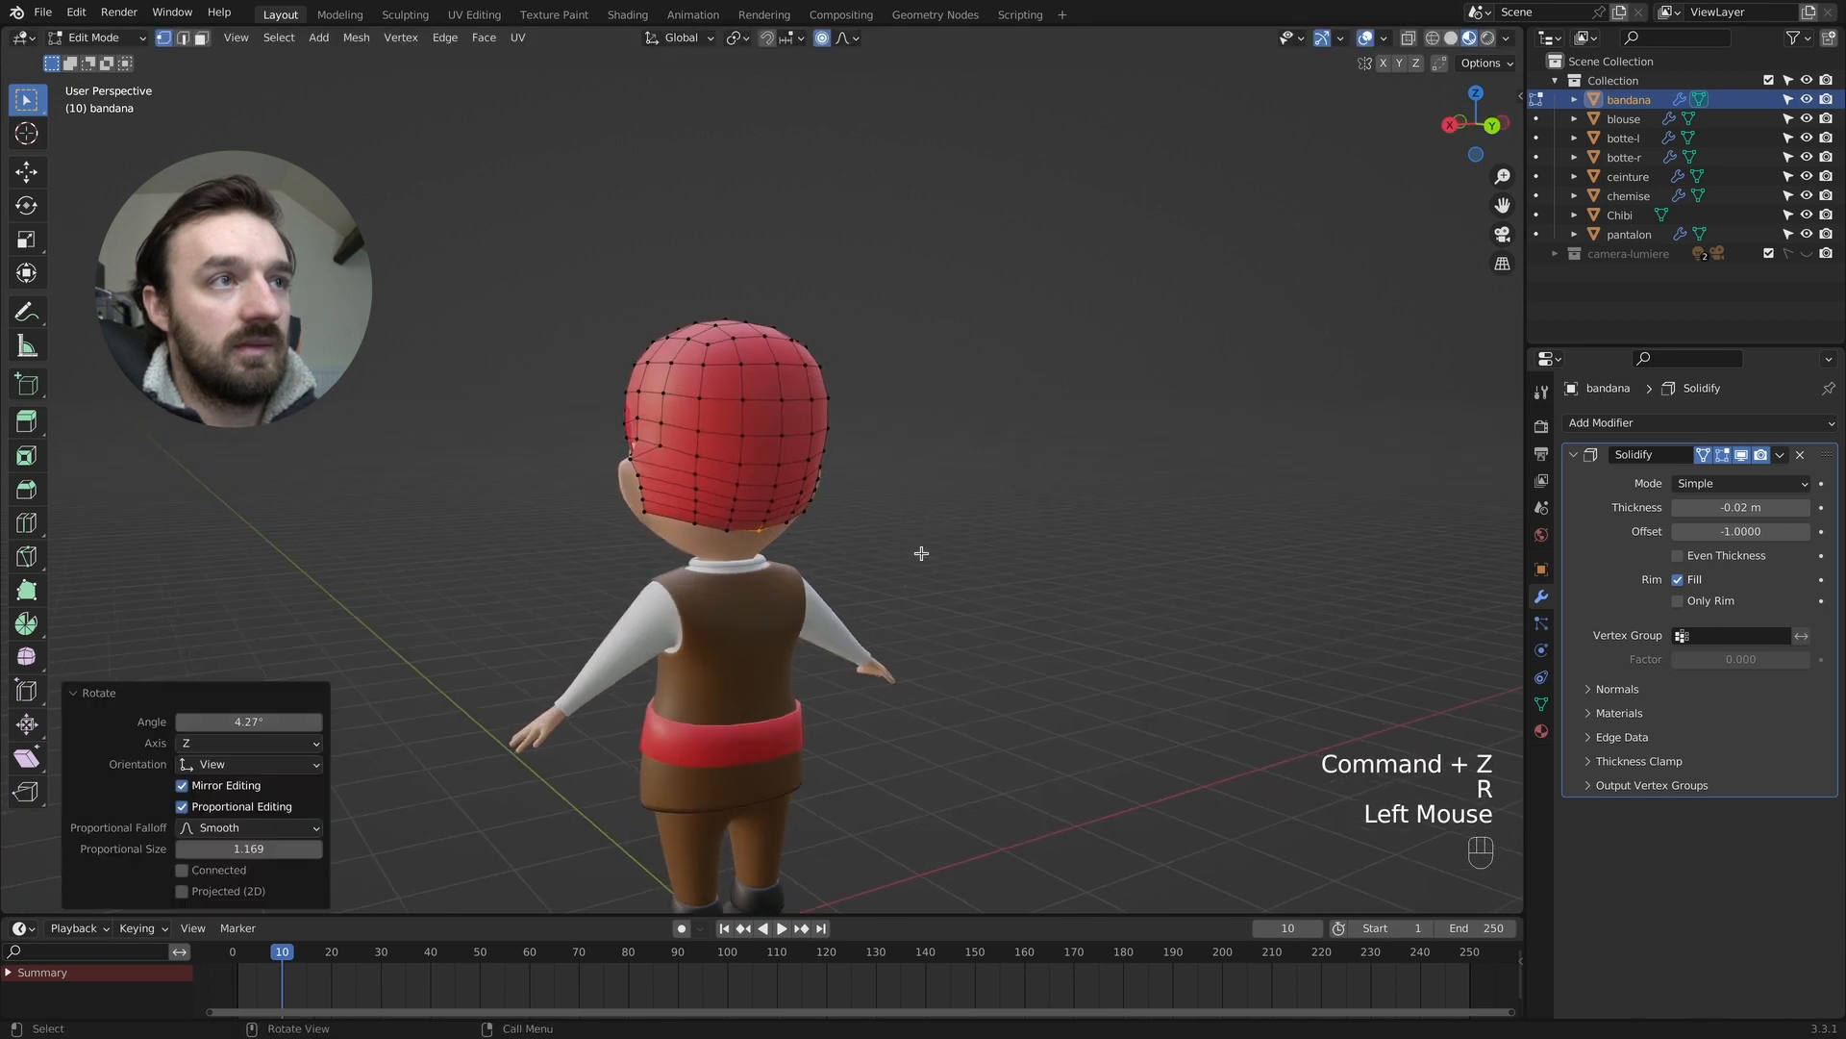
scroll(921, 553, right, 10)
key(Tab)
key(Tab)
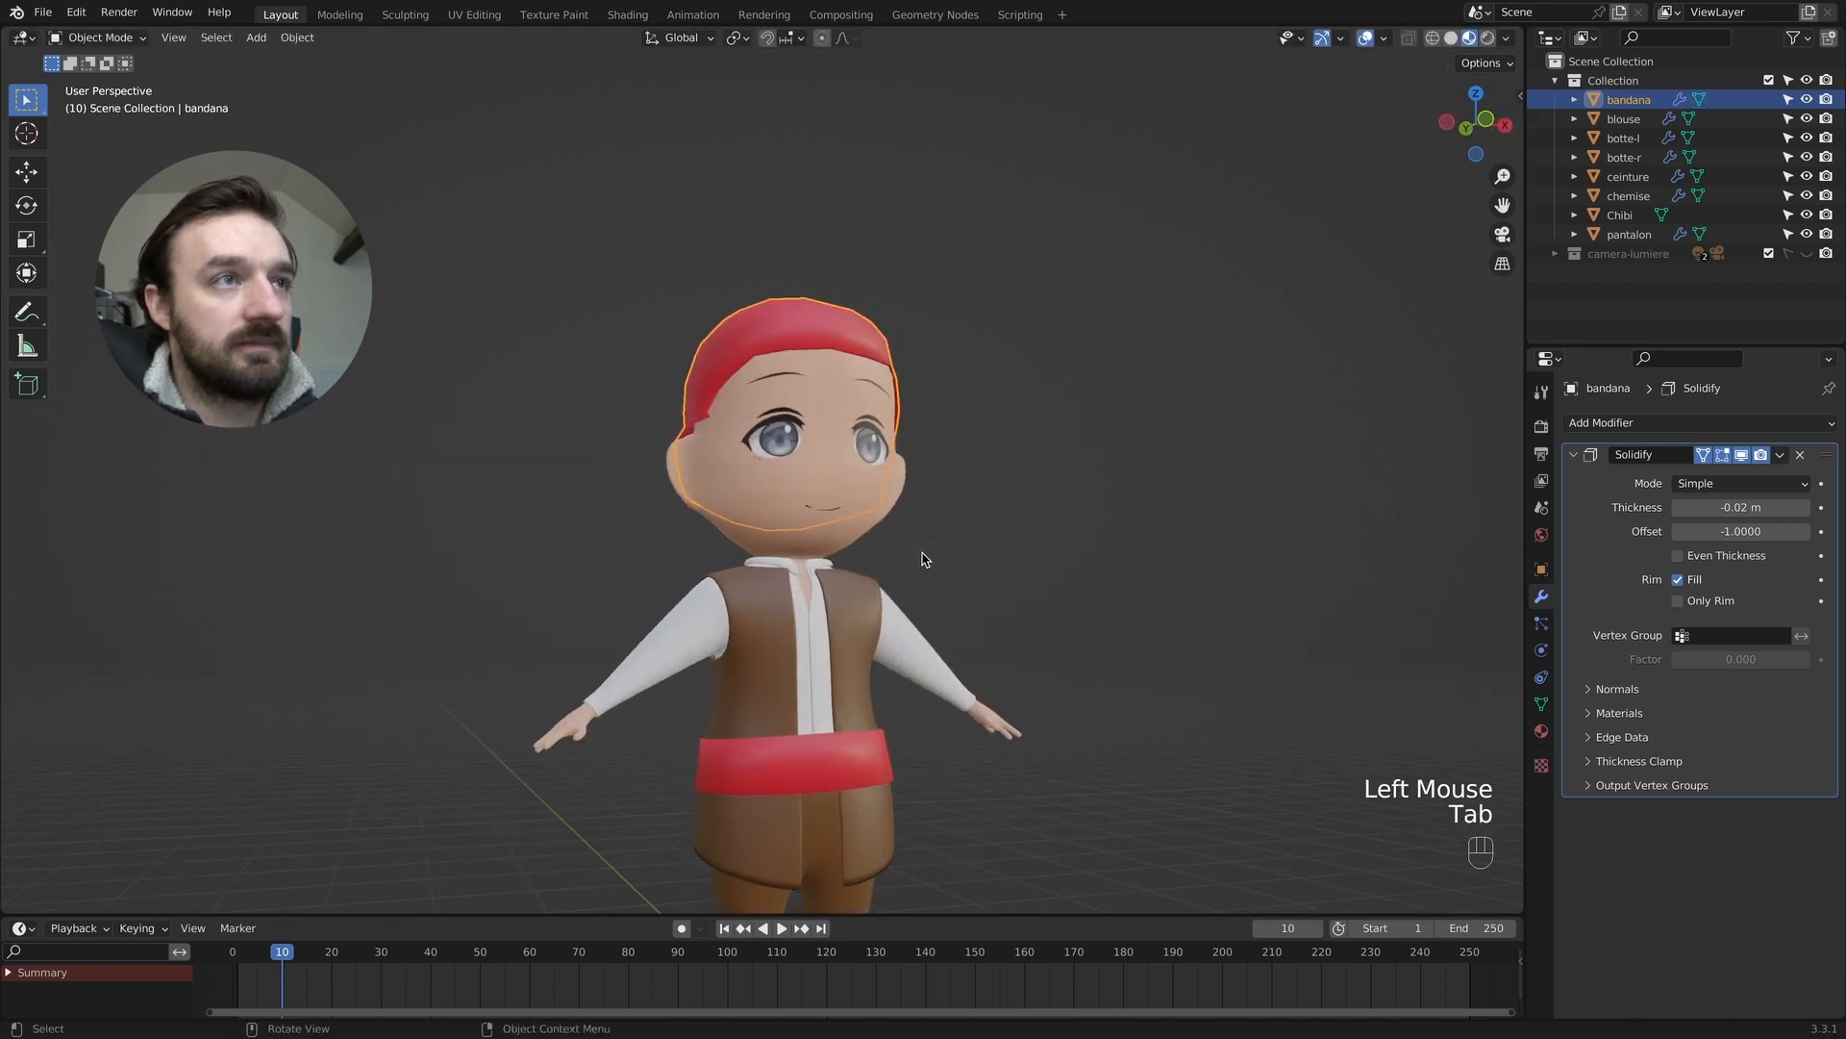
scroll(919, 555, right, 8)
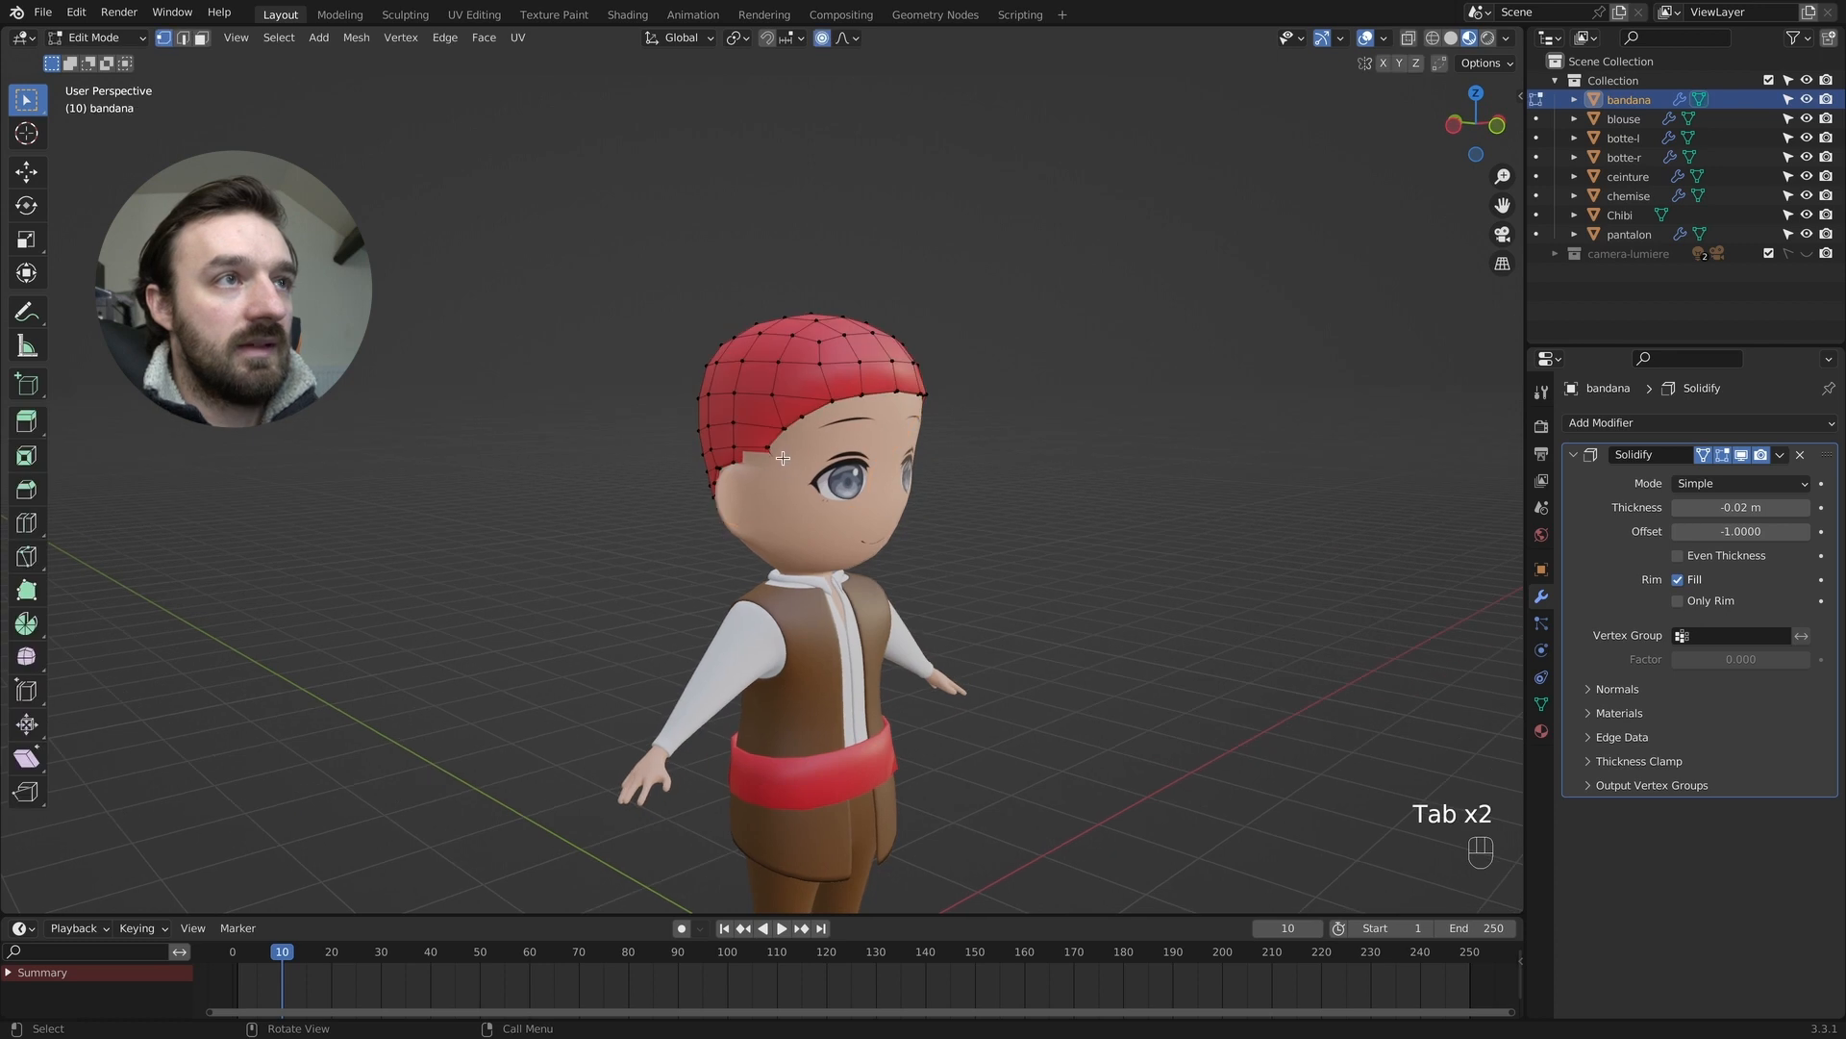
Select the bandana's corner vertices in front of the character's right ear, using wireframe shading to reach the hidden ones.
key(z)
key(z)
click(981, 494)
scroll(981, 494, right, 8)
key(z)
key(z)
key(z)
click(616, 570)
scroll(702, 630, right, 10)
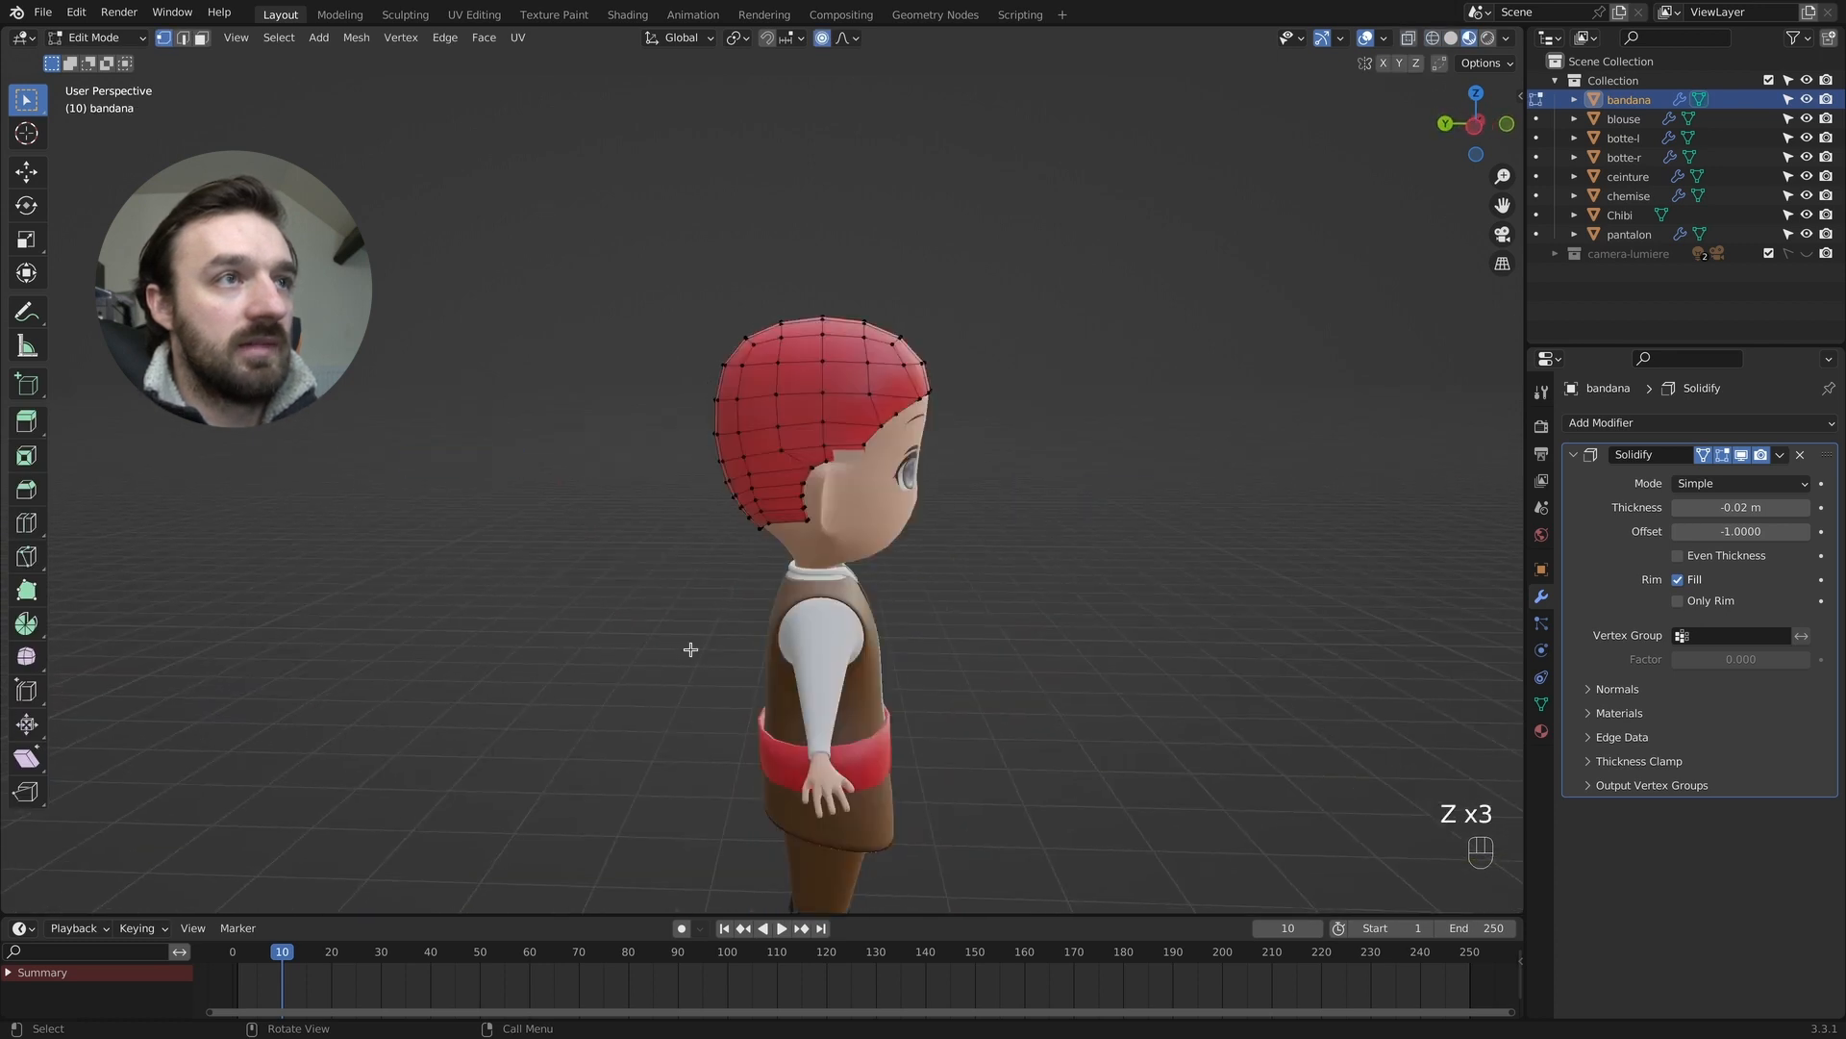
key(z)
click(673, 524)
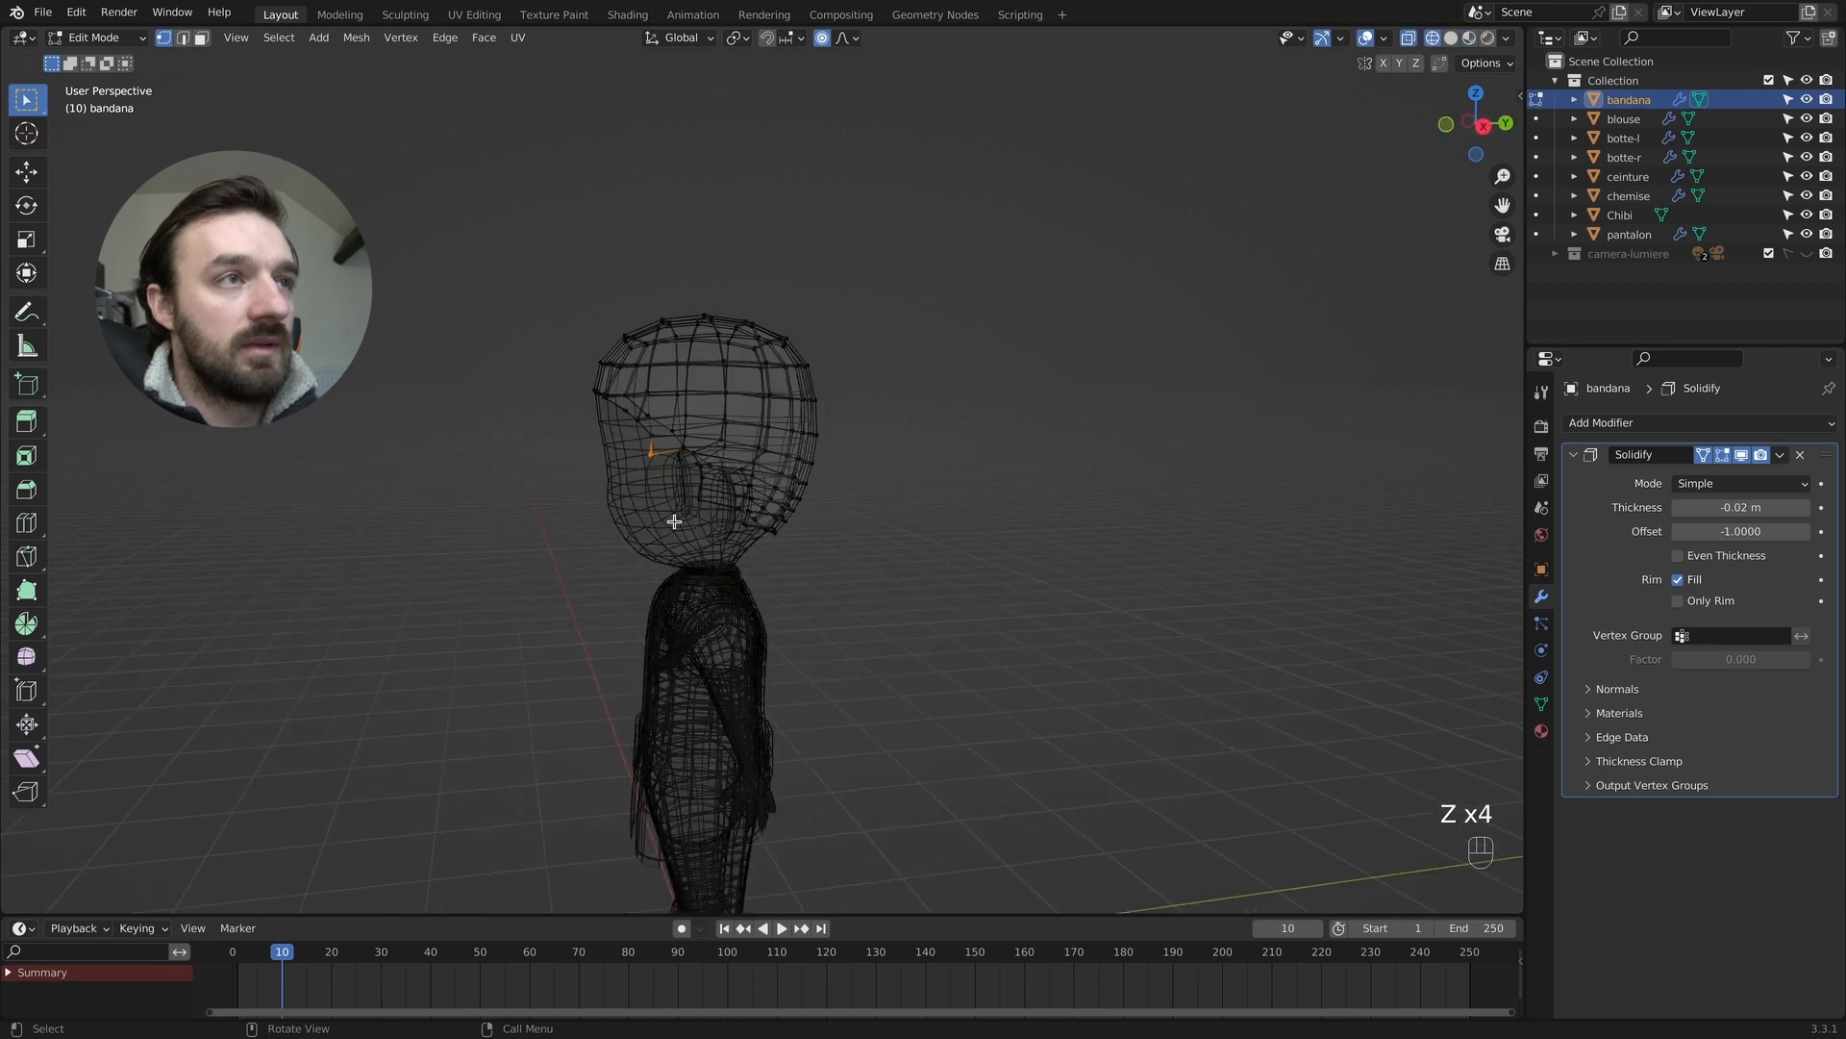
scroll(764, 477, right, 8)
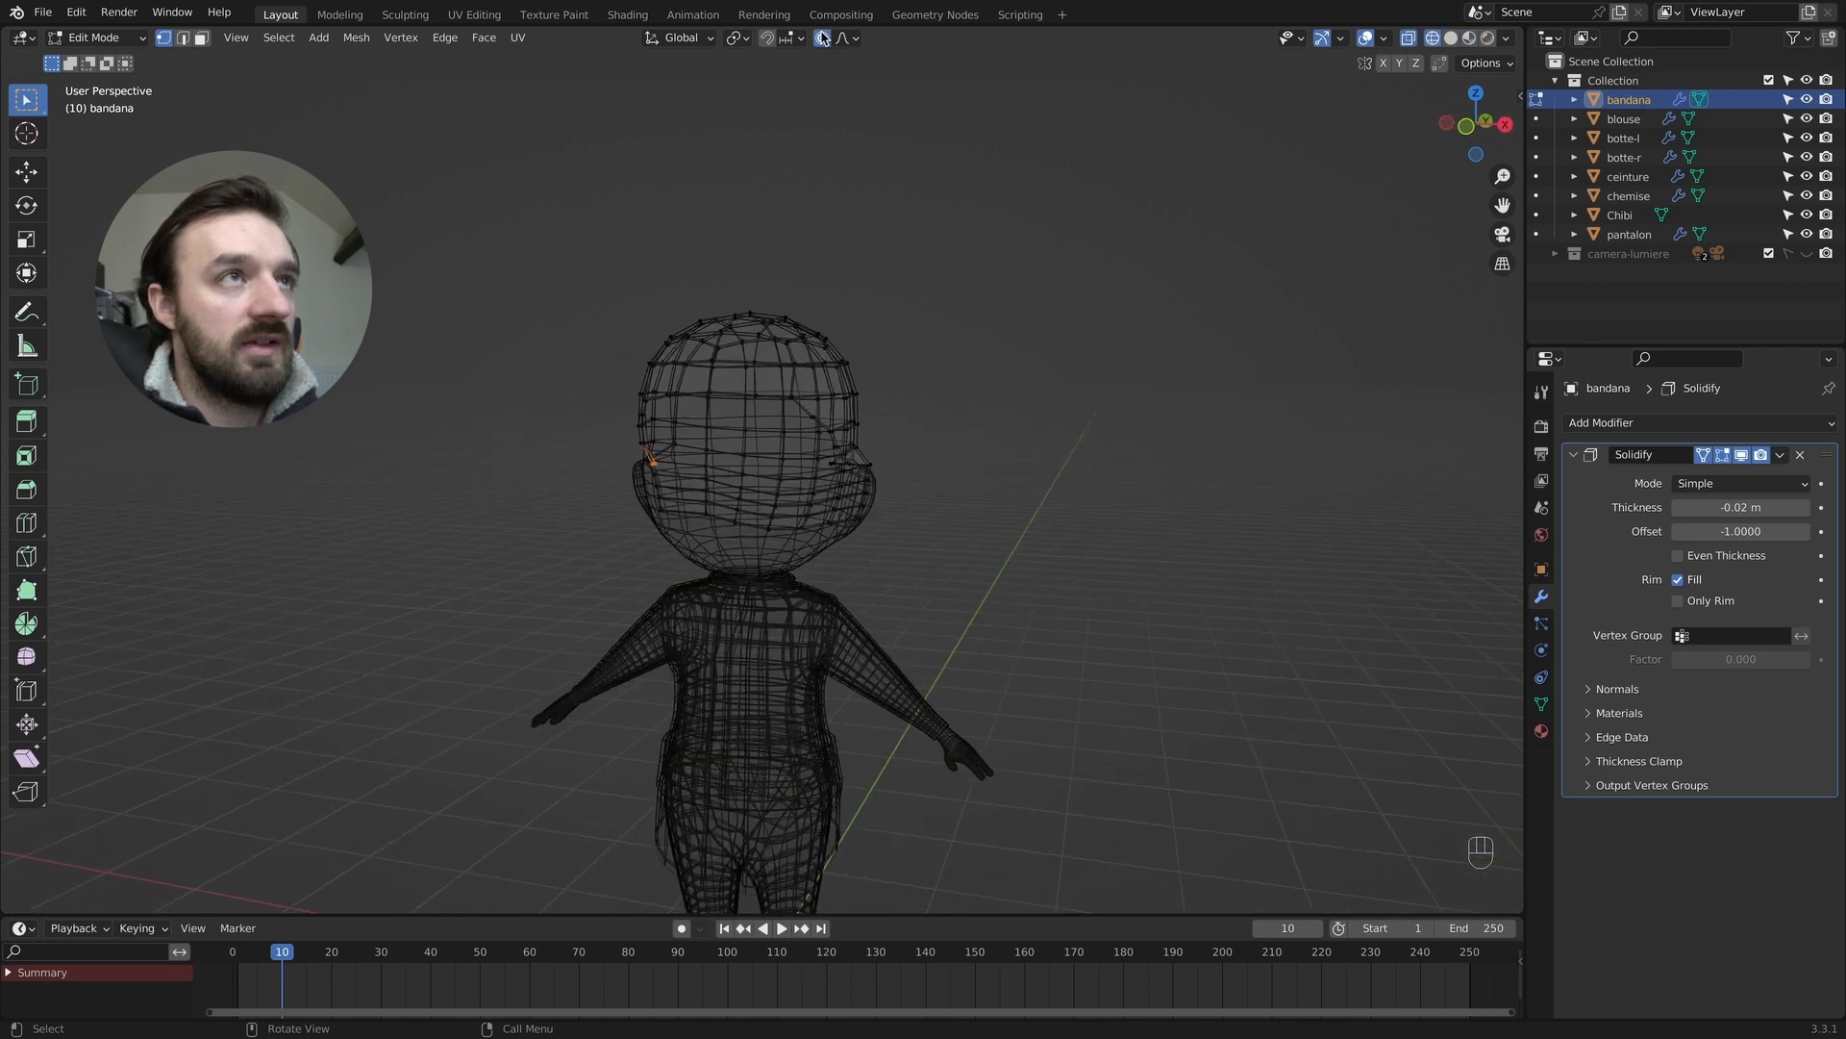
Turn off proportional editing and move the selected right-ear corner vertices about -0.106 m along X in material preview.
scroll(821, 435, right, 2)
key(z)
key(z)
click(809, 538)
key(g)
key(x)
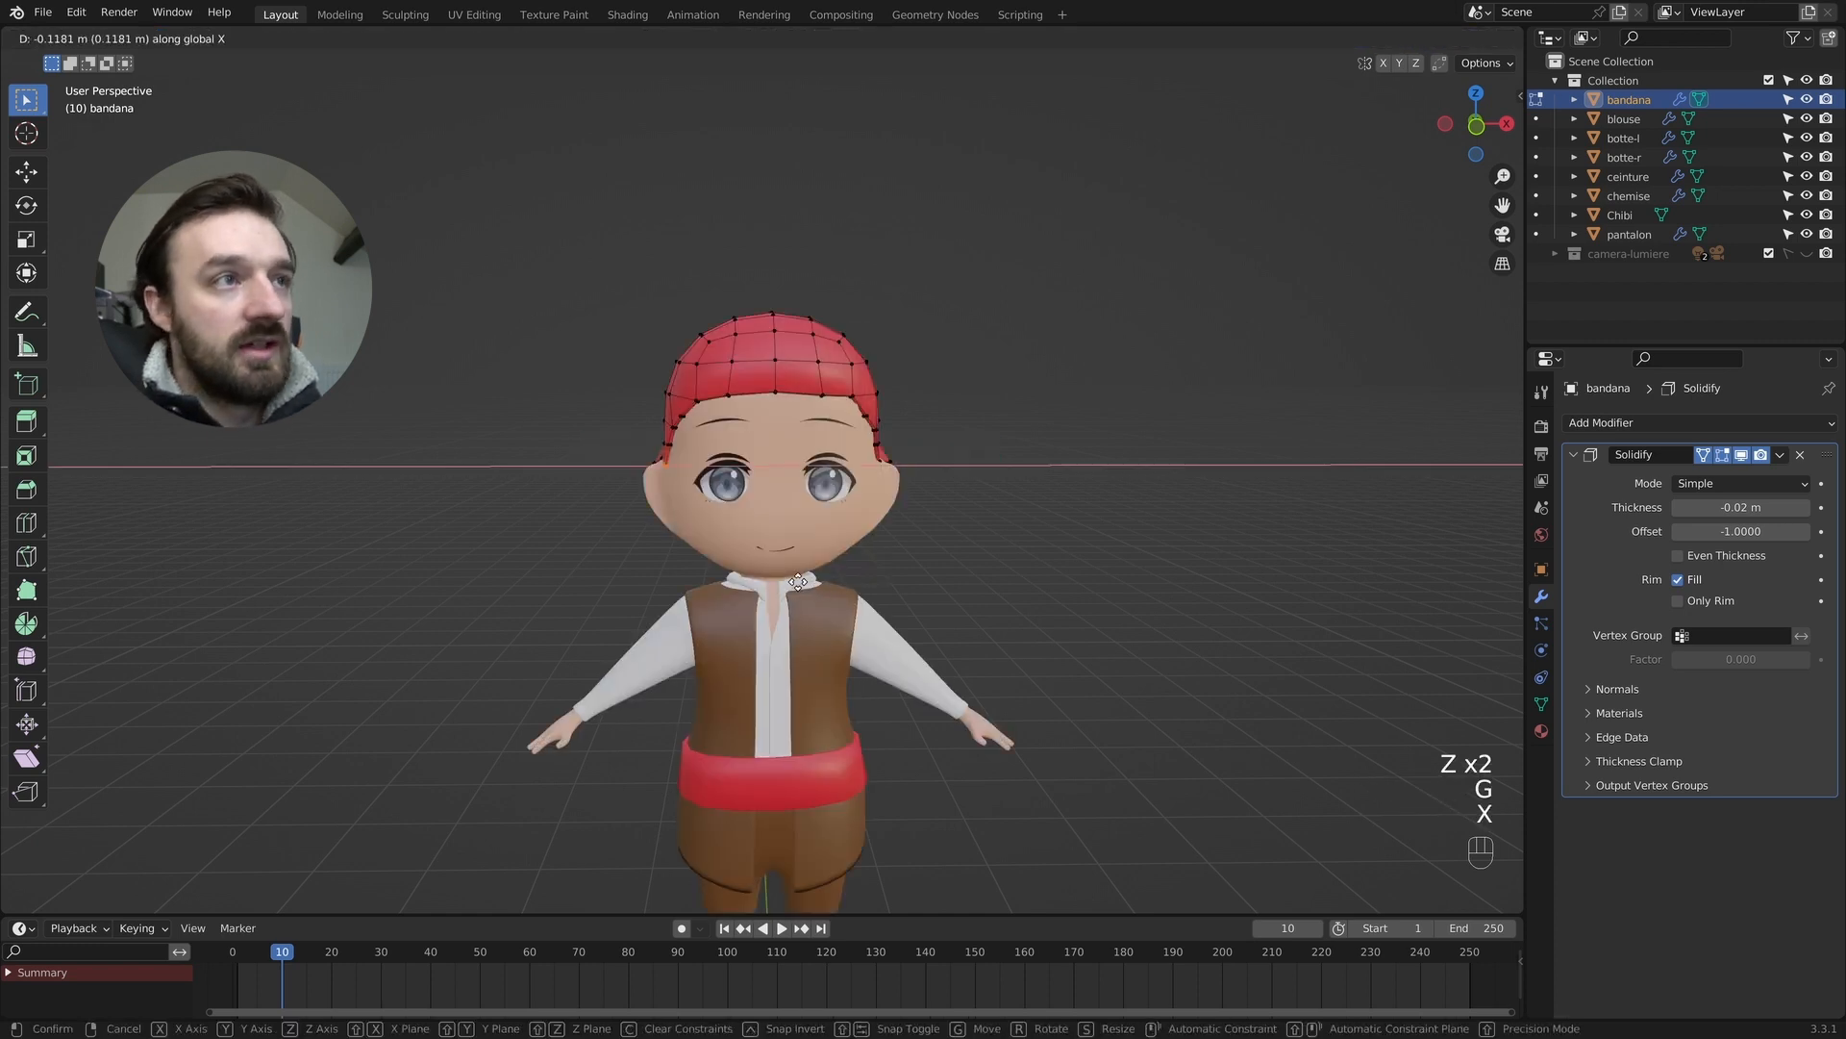
click(801, 581)
Select the matching corner vertices by the character's left ear and move them about 0.098 m along X.
scroll(801, 581, right, 3)
key(z)
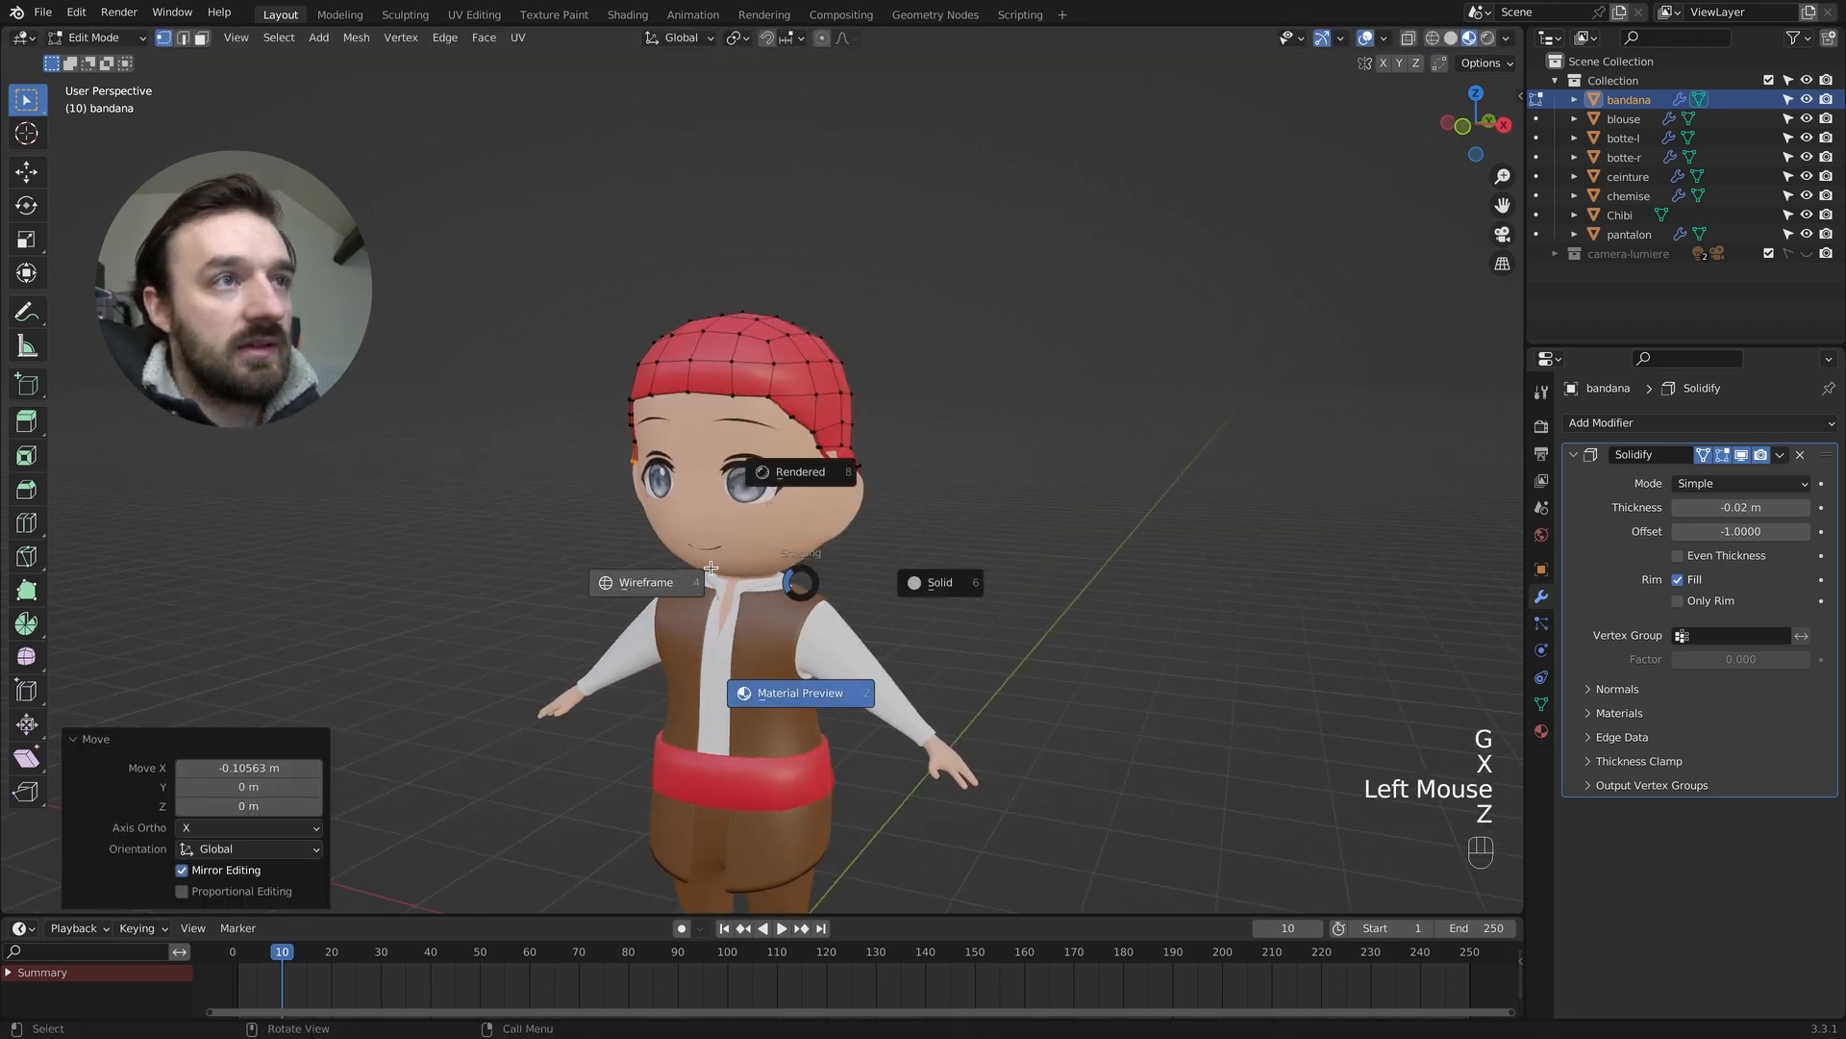
click(818, 461)
key(z)
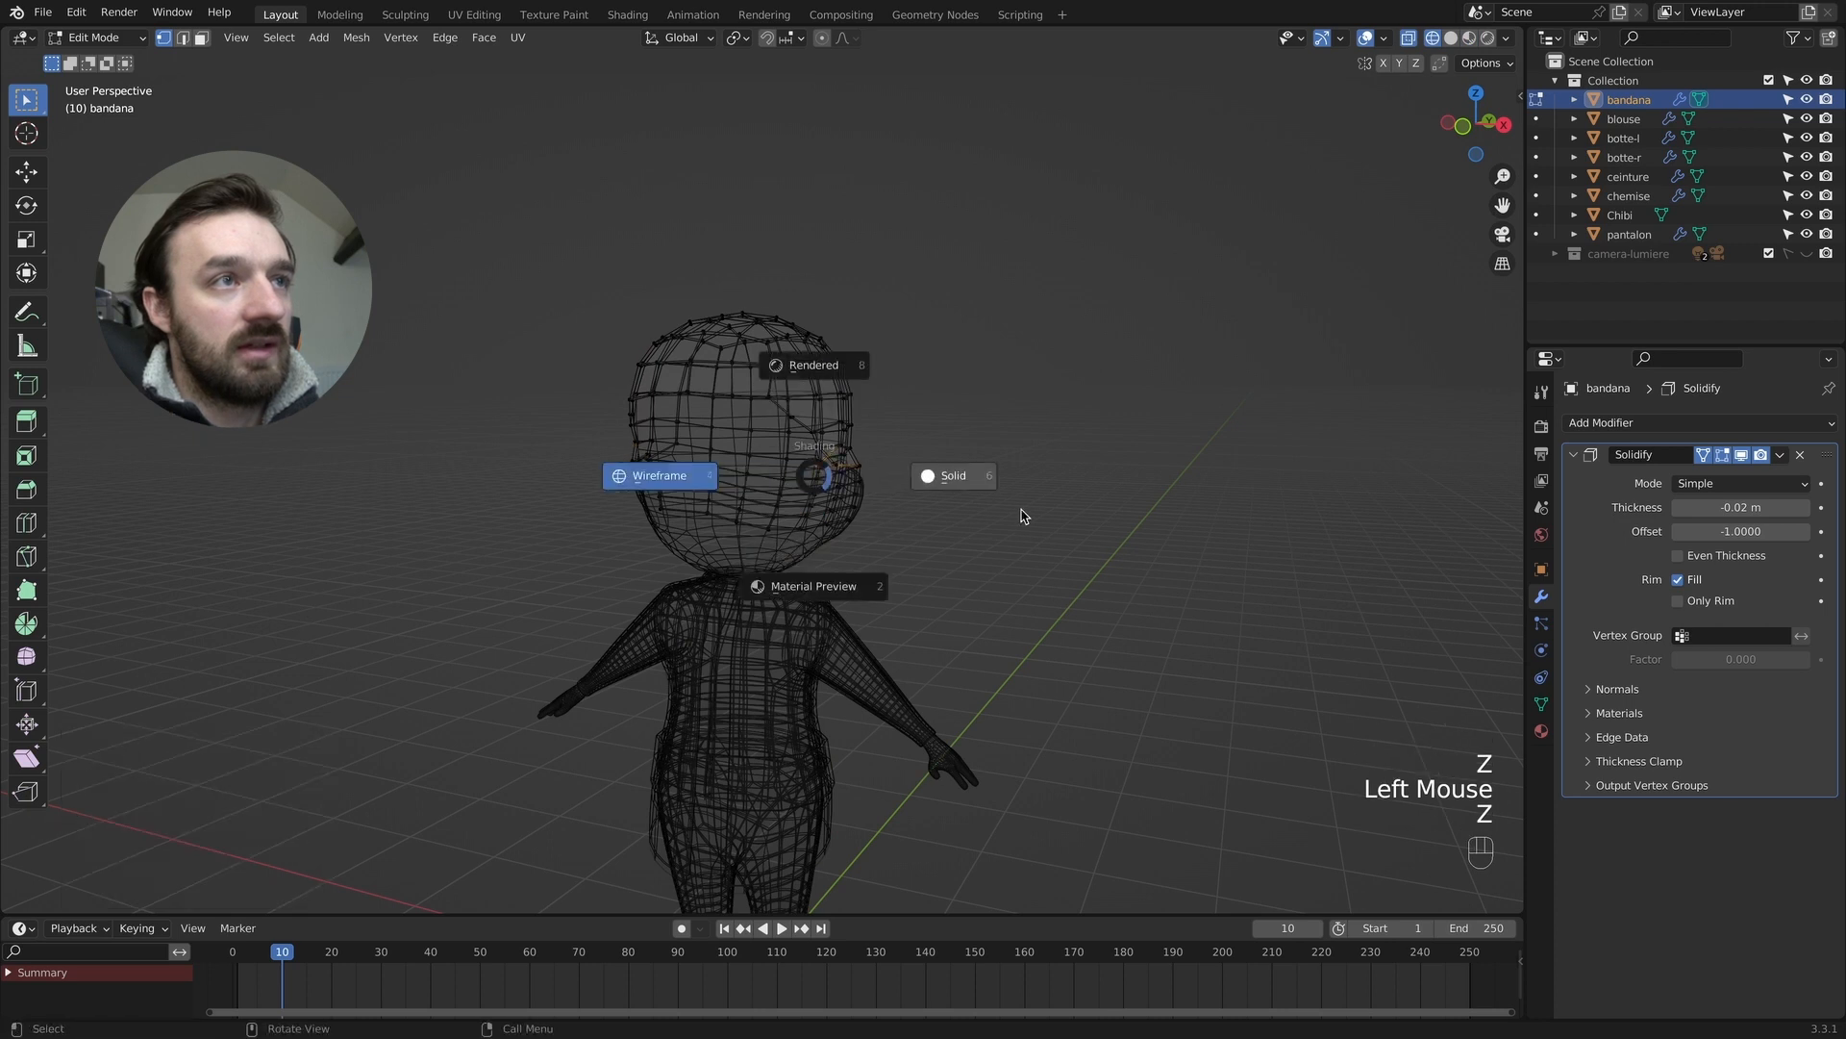
key(g)
key(x)
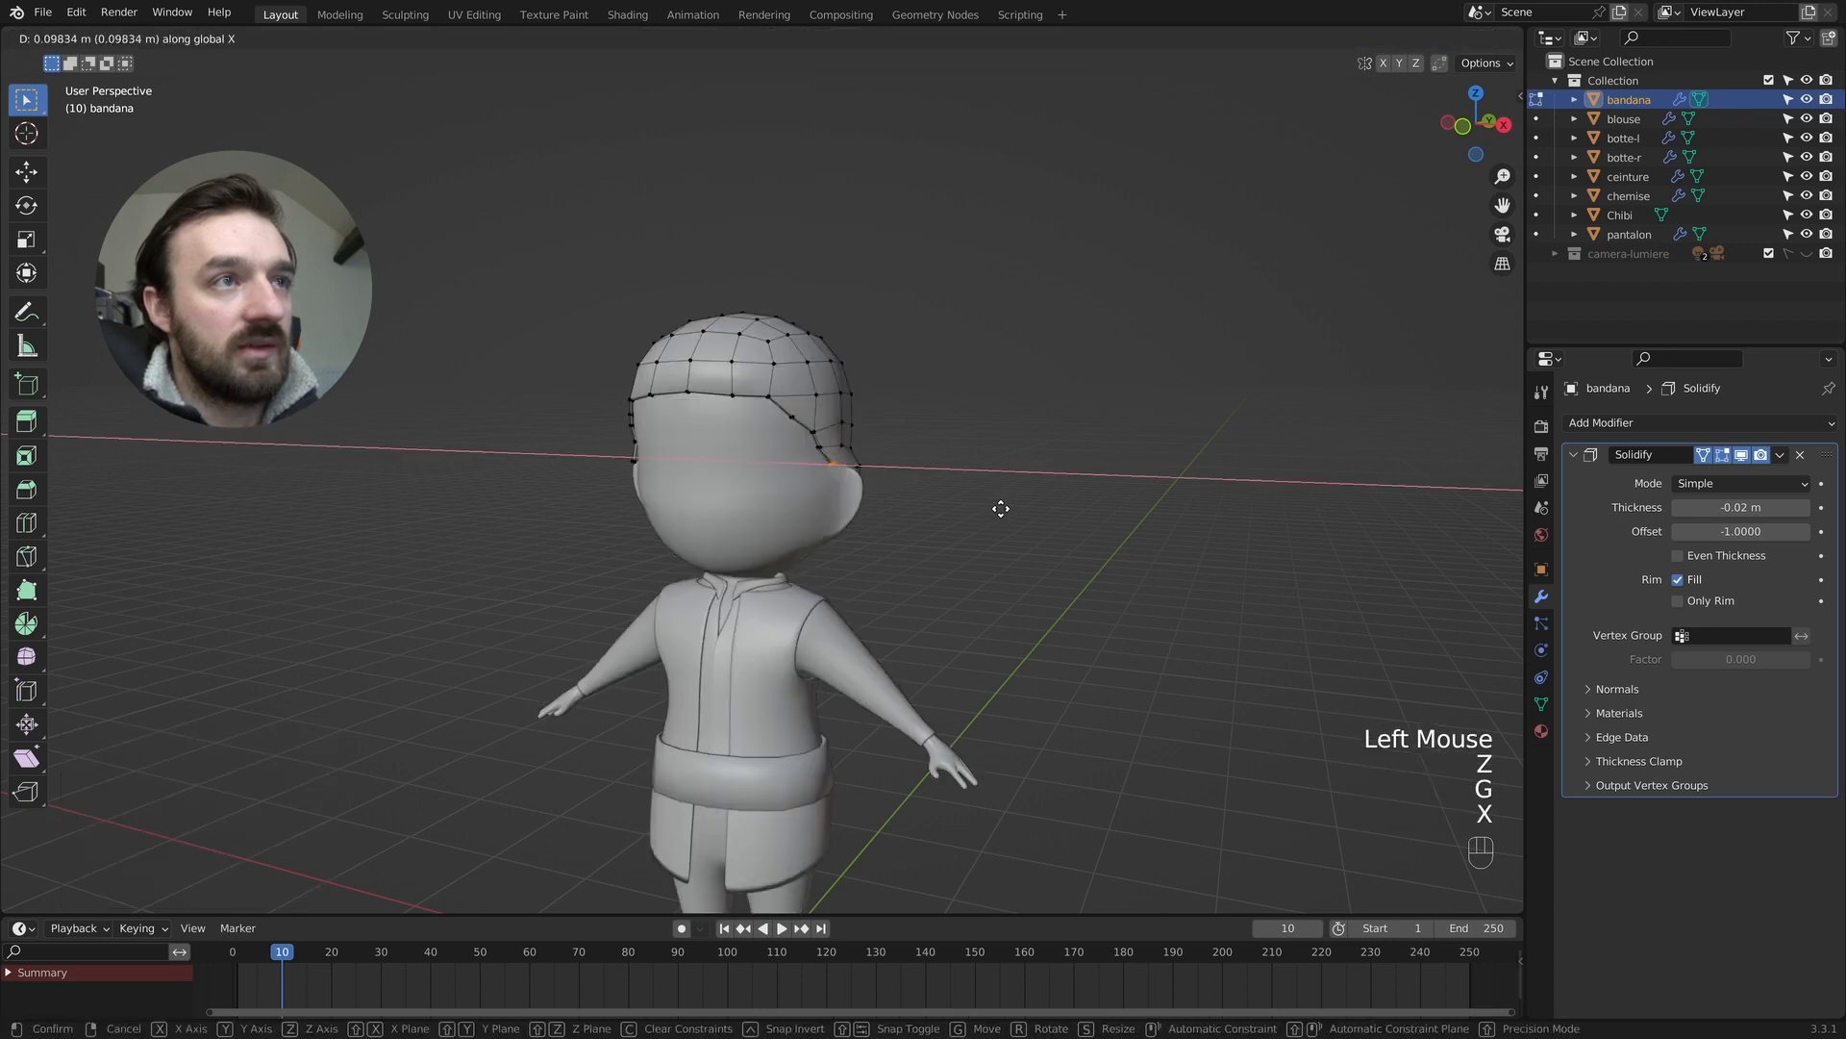
click(1002, 508)
Return to material preview and Object Mode, shade the bandana smooth and add a level 1 Subdivision modifier.
middle_drag(997, 507, 960, 511)
key(Tab)
key(z)
key(Tab)
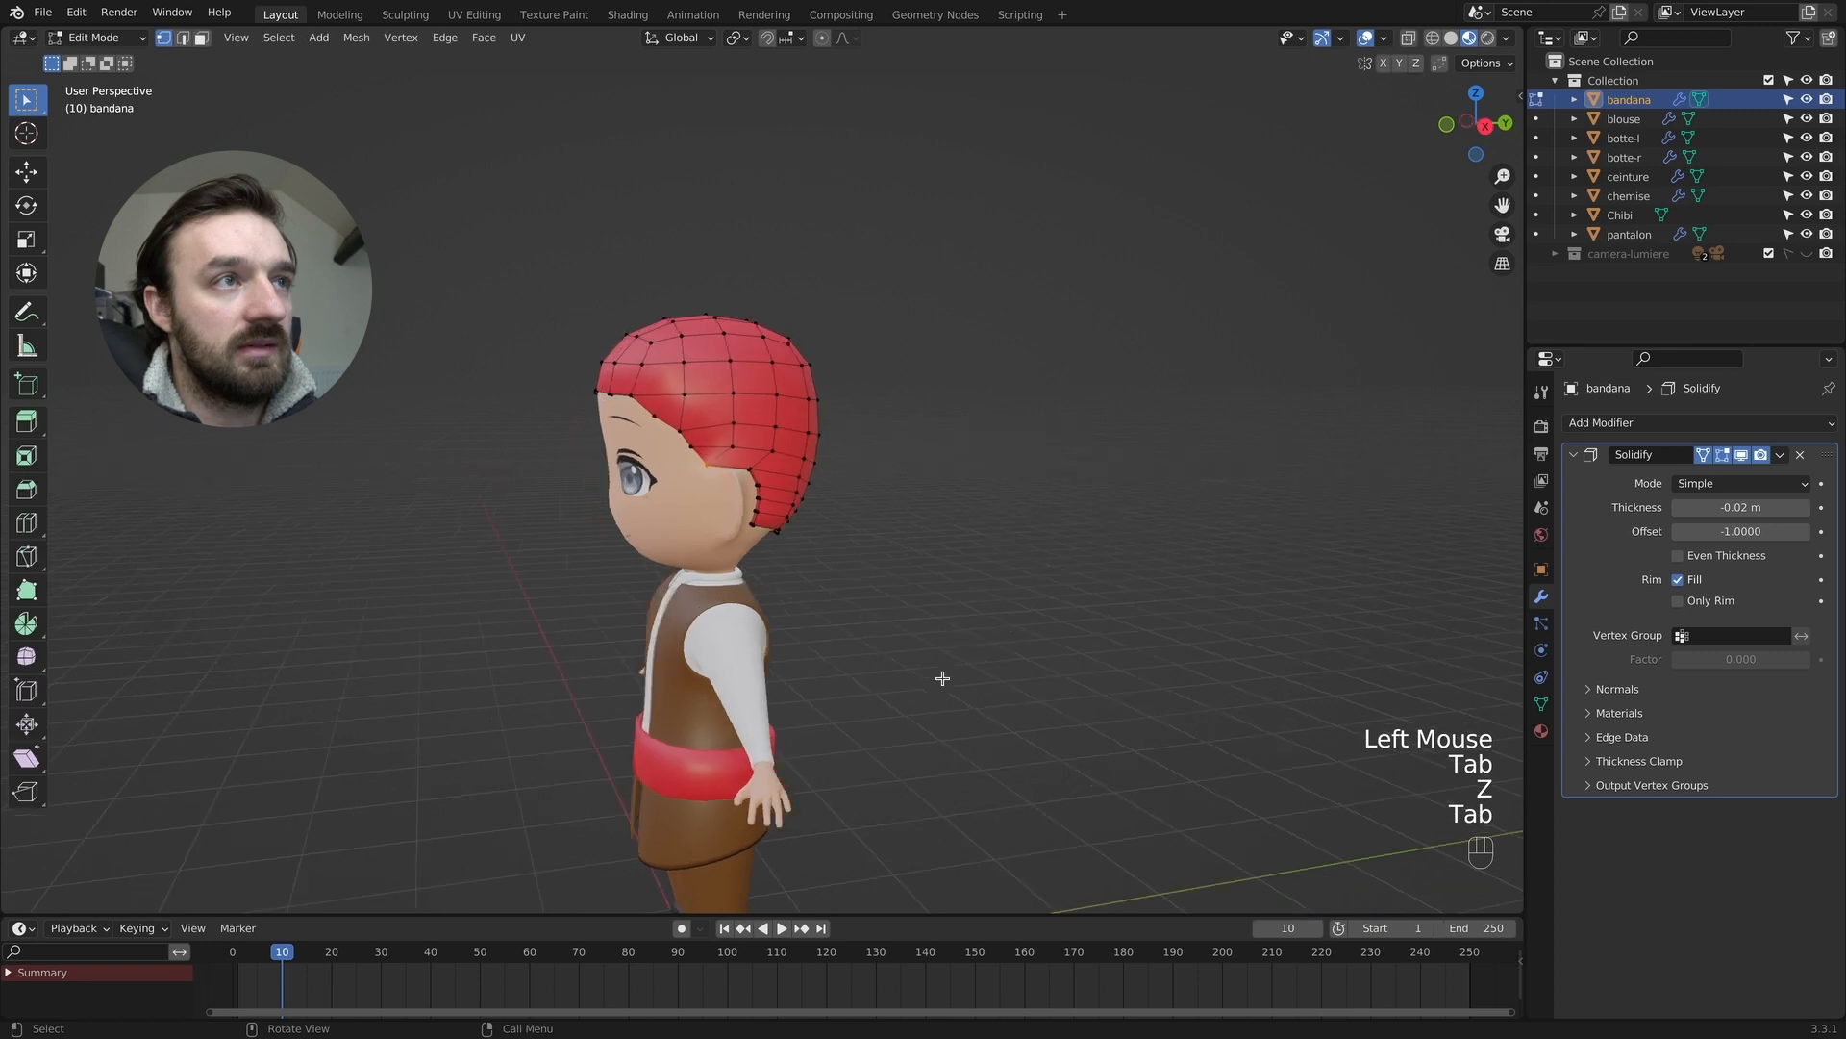
key(Tab)
scroll(945, 679, left, 10)
right_click(796, 310)
mouse_move(796, 311)
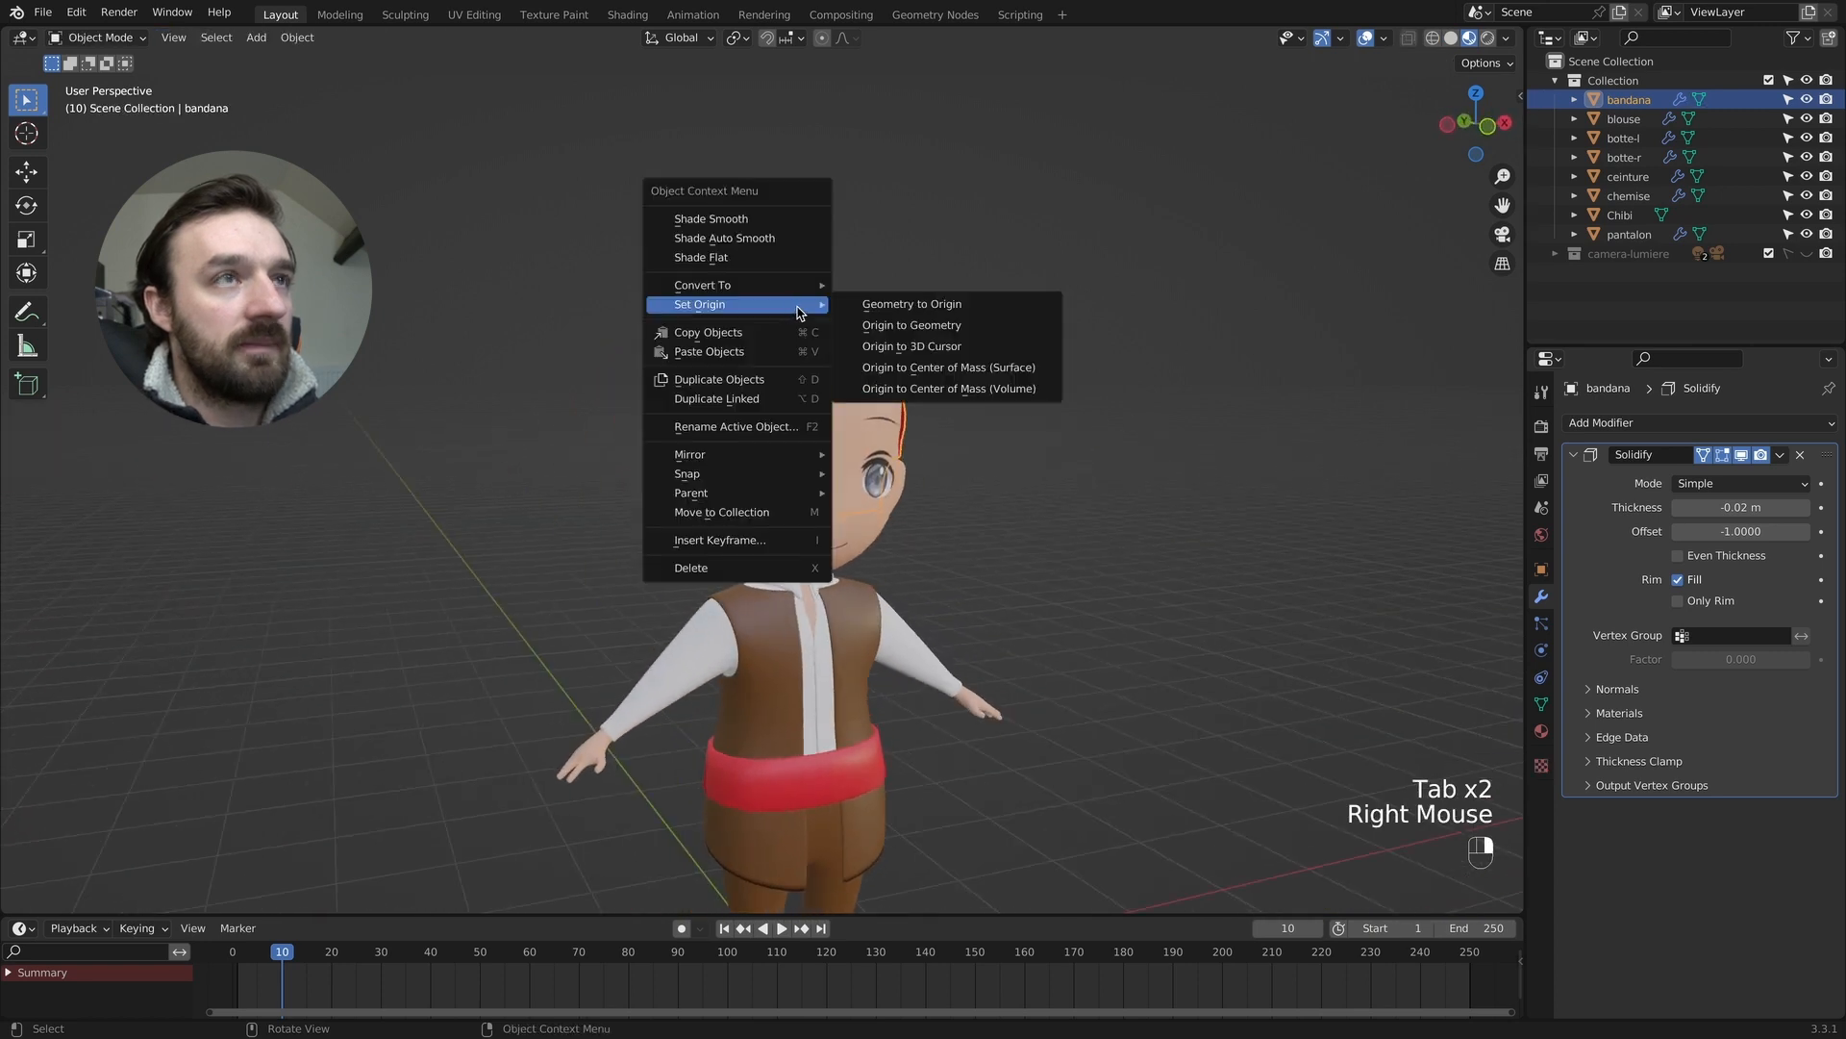
click(711, 218)
key(ctrl+1)
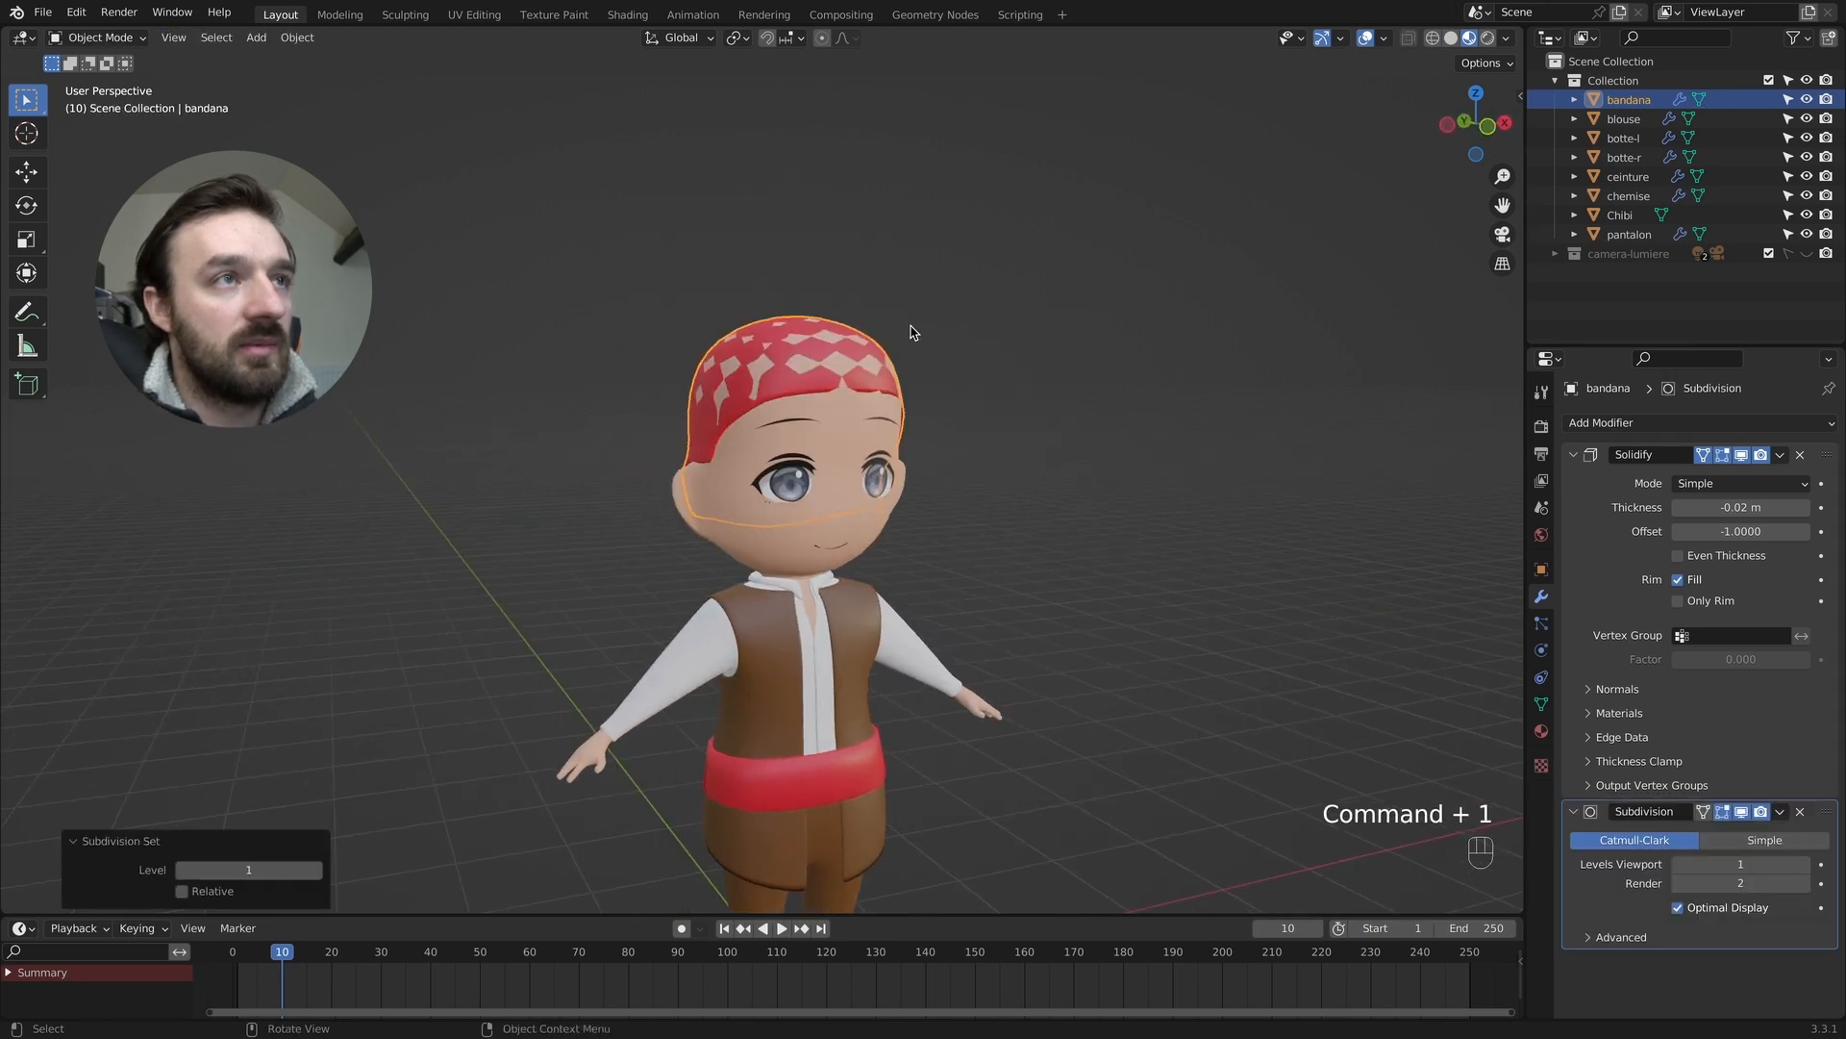
Set the bandana's Solidify thickness to -0.04 m and check it from the side.
click(1681, 508)
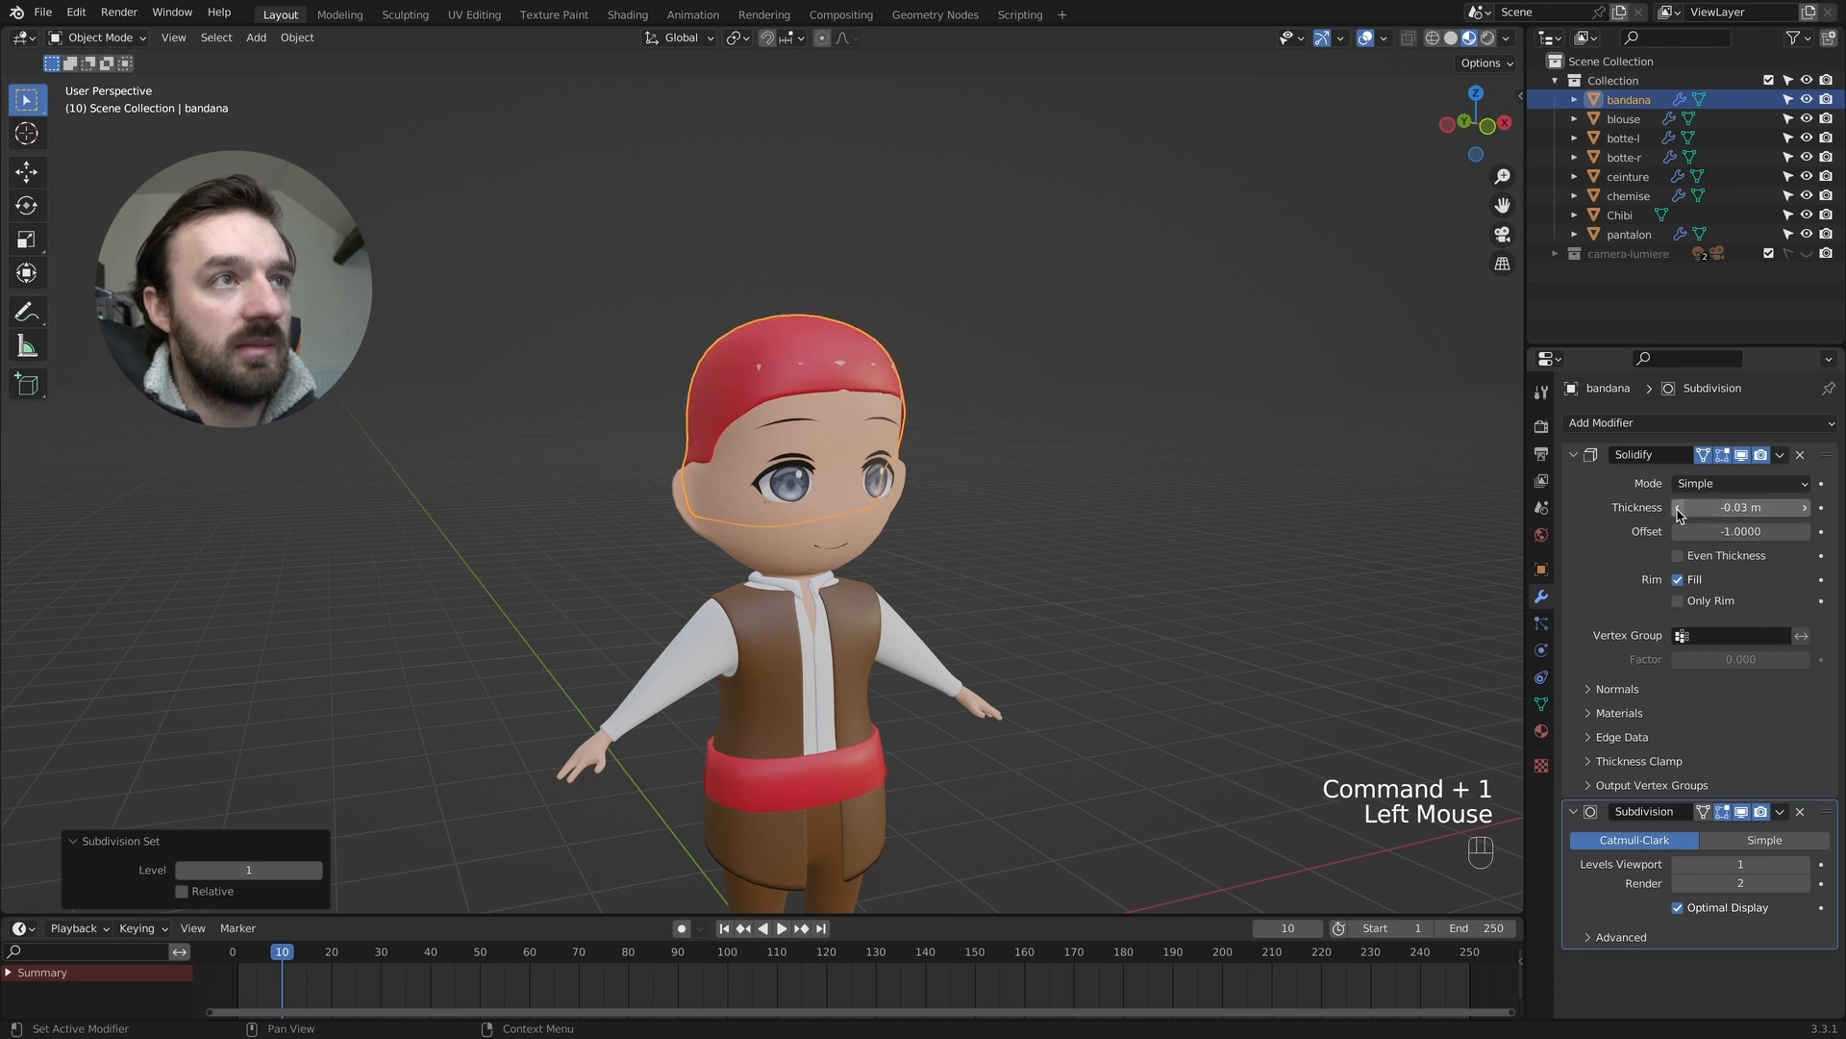
click(1680, 509)
scroll(1238, 429, left, 10)
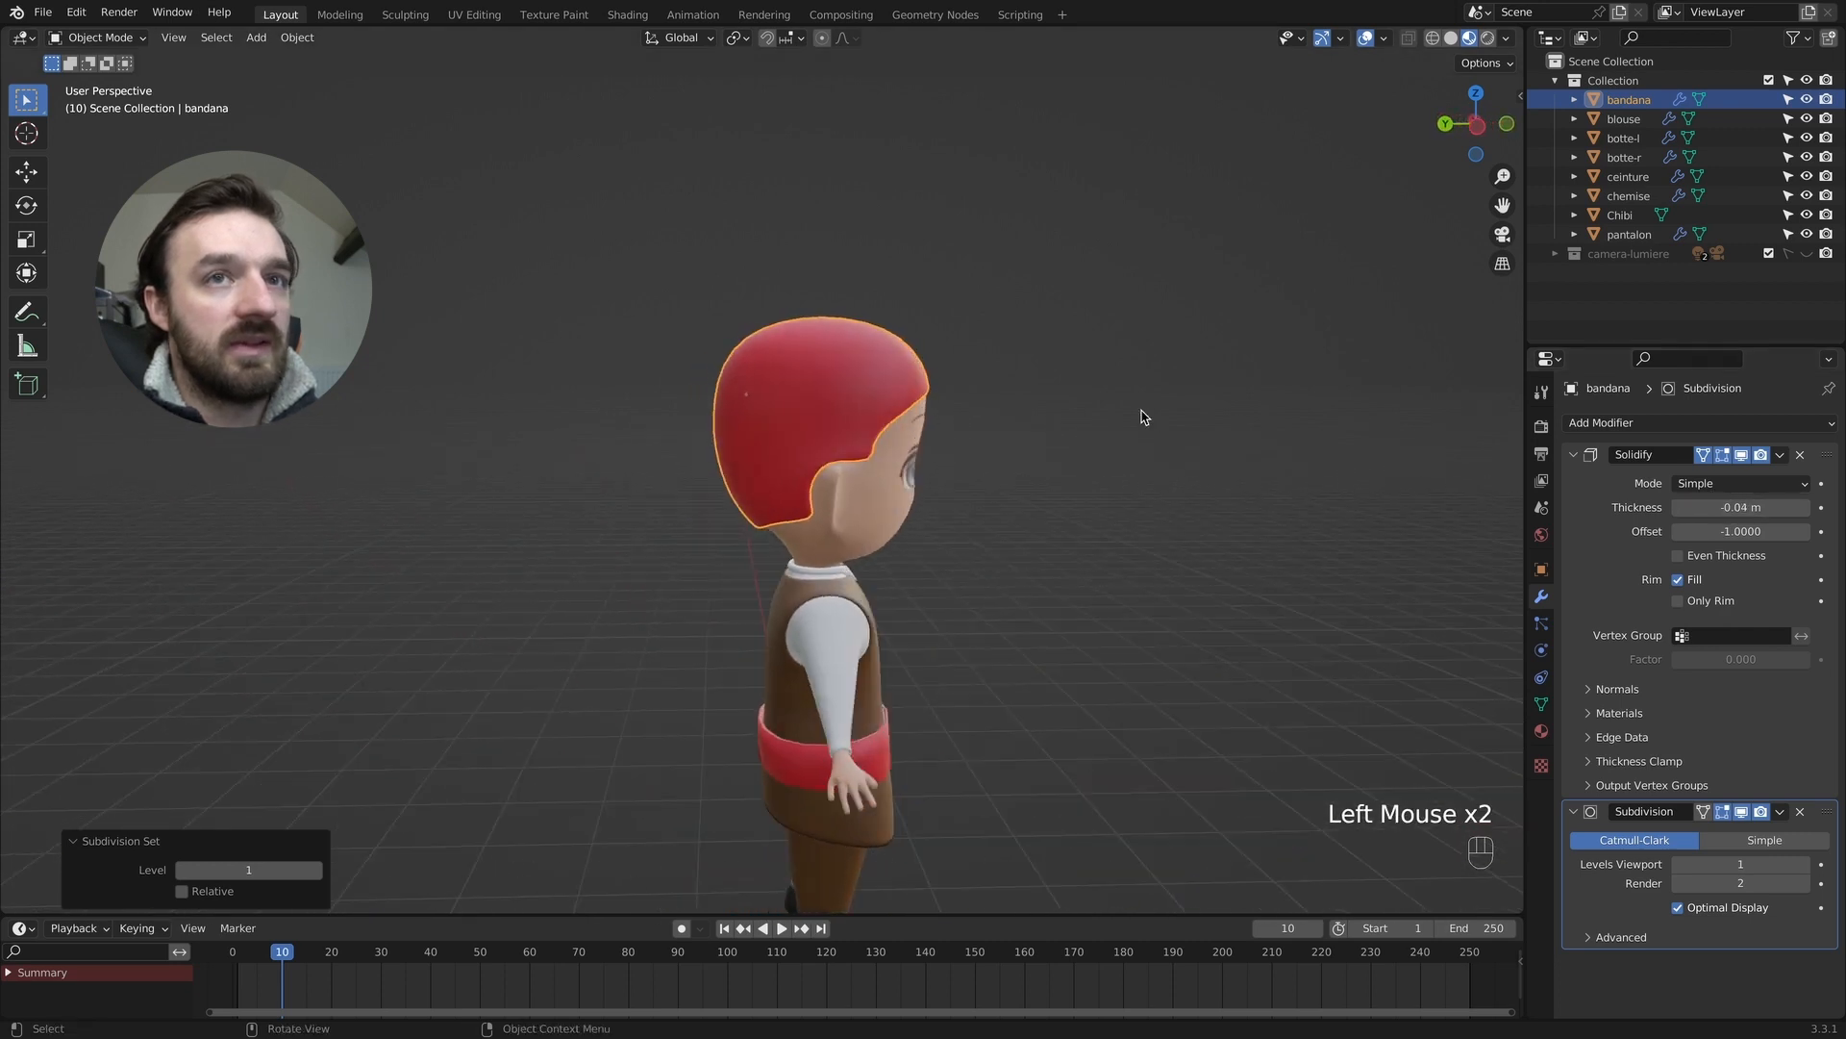
Try moving a vertex on the side of the bandana in Edit Mode, then undo the move.
key(Tab)
key(g)
click(693, 404)
scroll(761, 415, left, 6)
key(super+z)
Move individual vertices on the side and back of the bandana to cover the skin poking through, and return to Object Mode.
scroll(761, 415, left, 3)
key(g)
click(780, 377)
click(780, 377)
scroll(780, 377, left, 5)
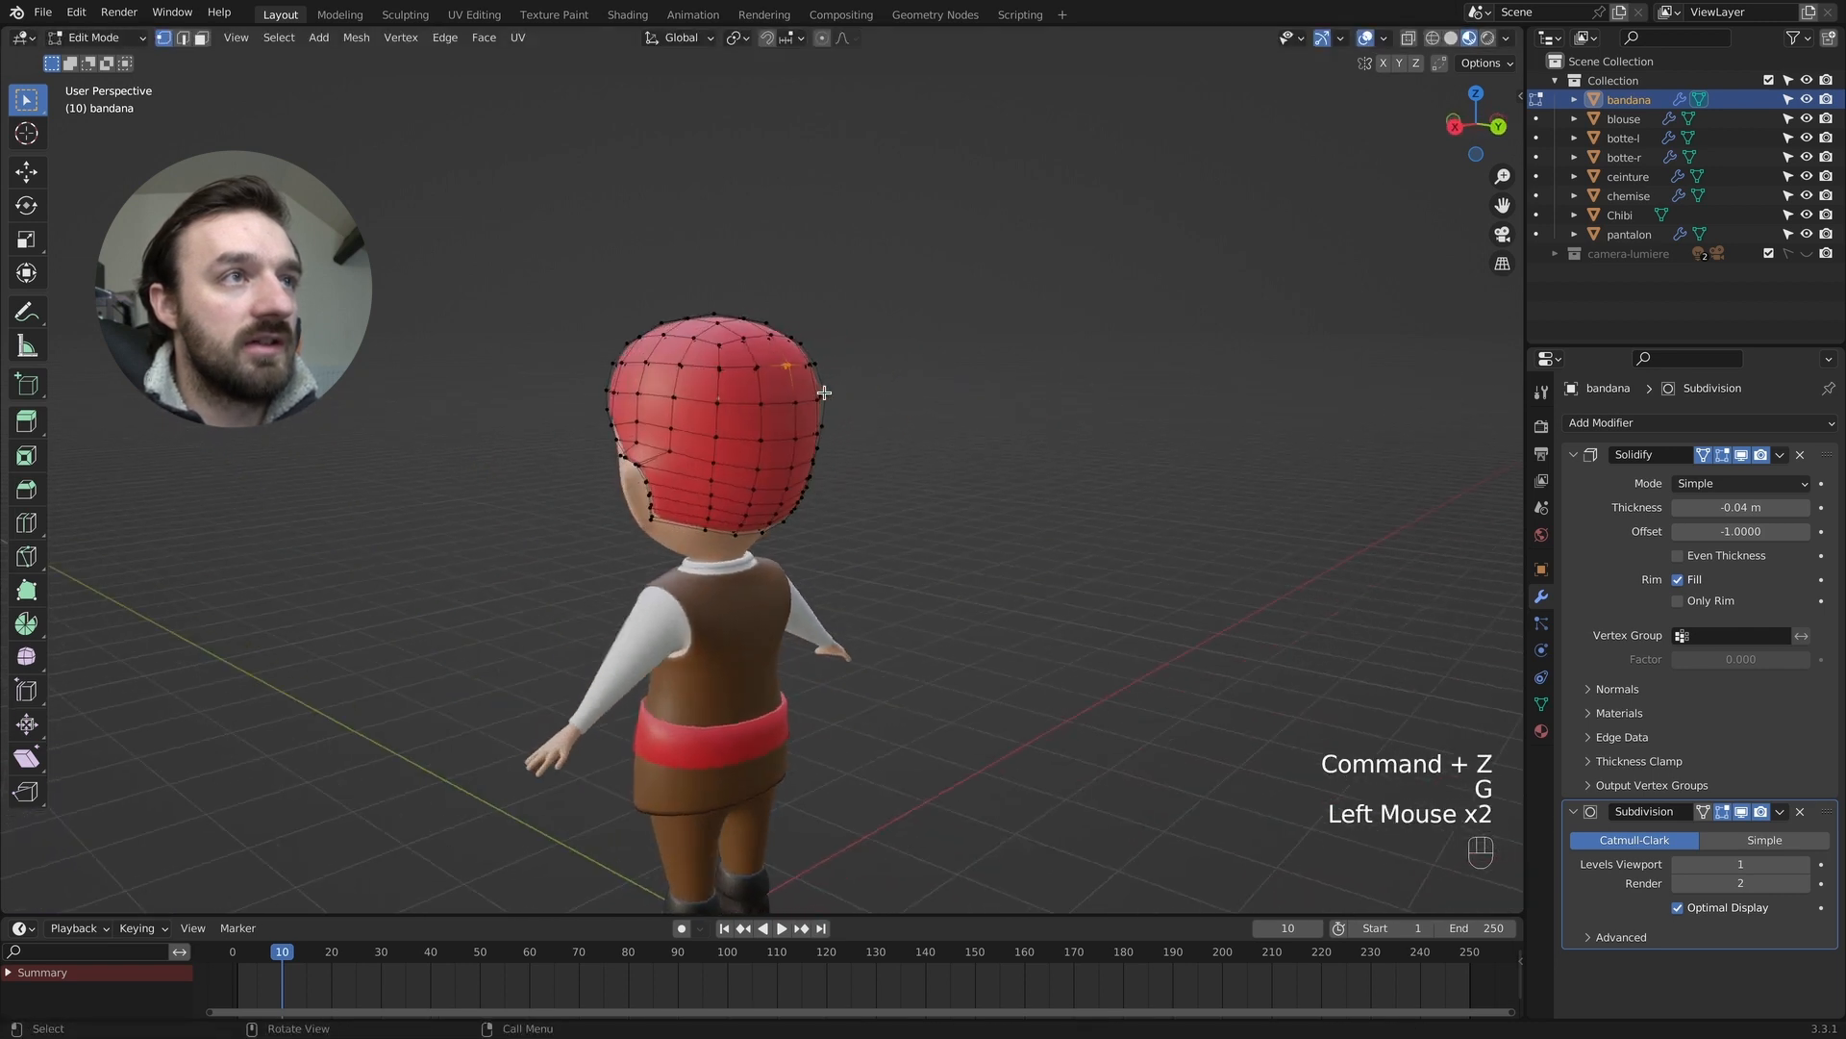
key(g)
click(865, 365)
click(866, 365)
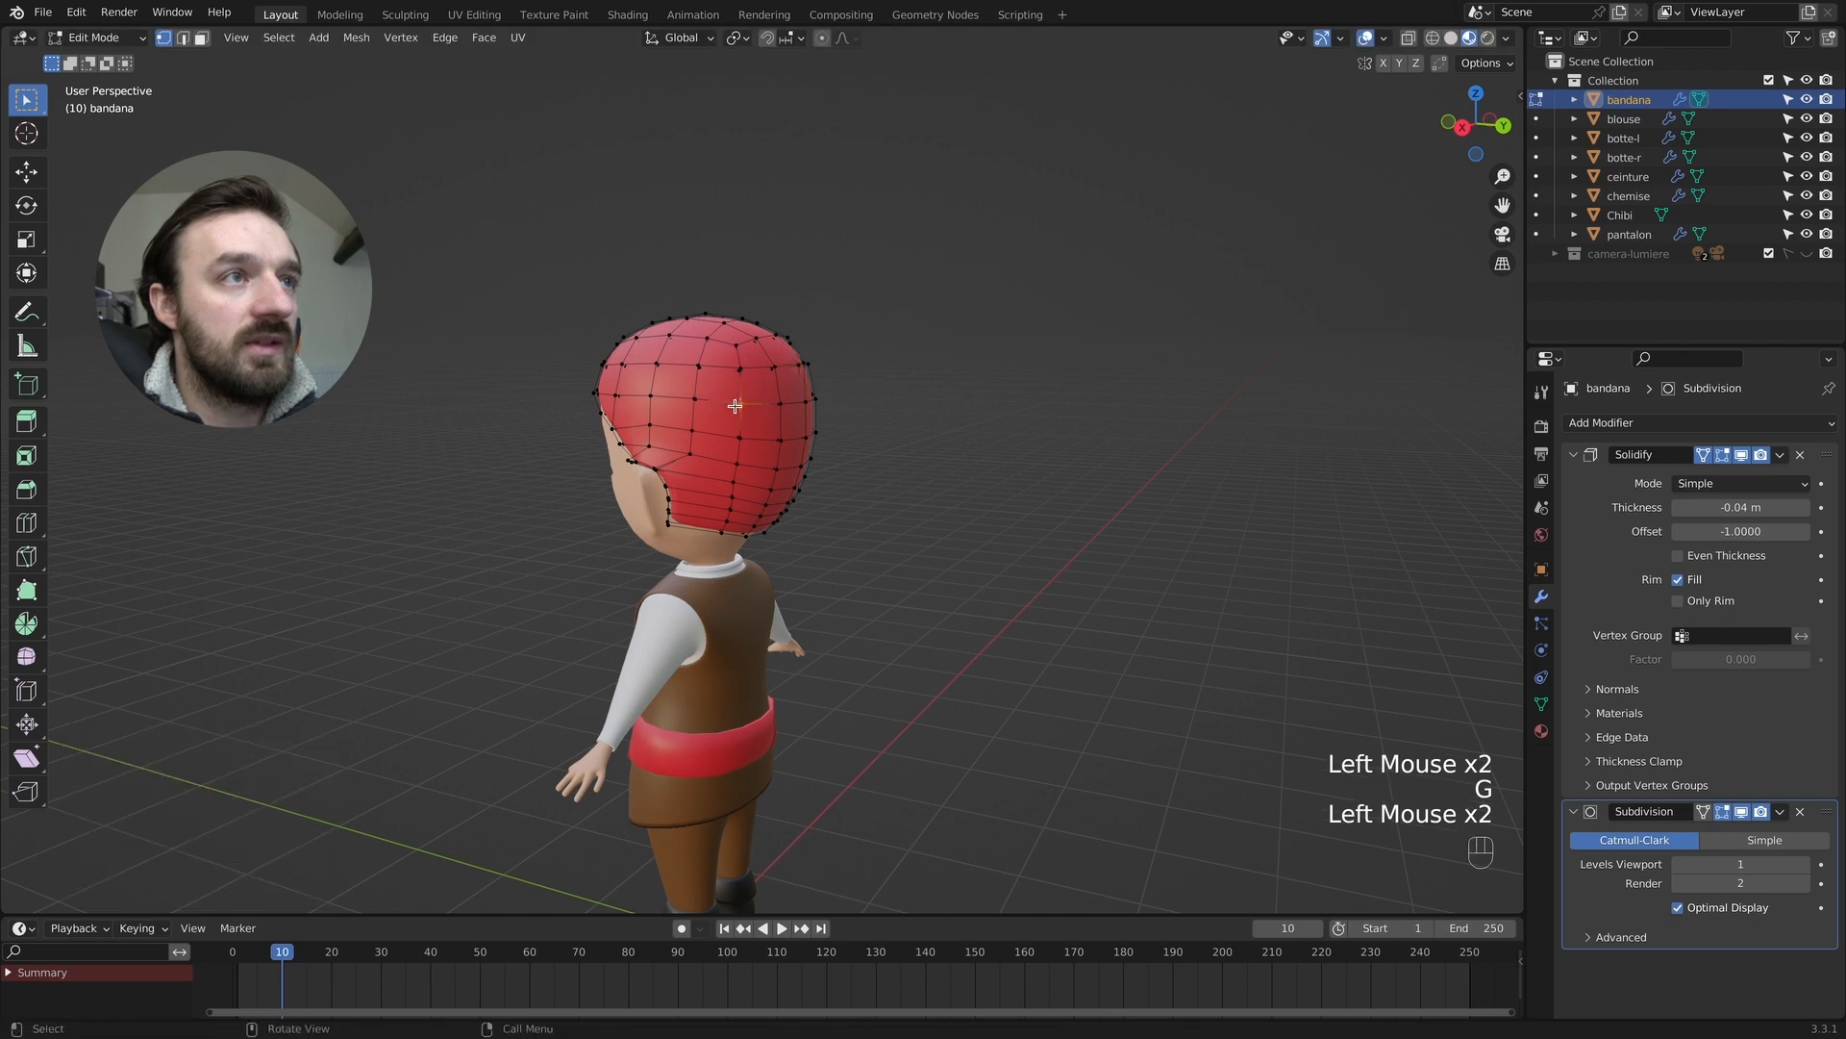
scroll(798, 394, left, 2)
key(g)
click(798, 393)
key(Tab)
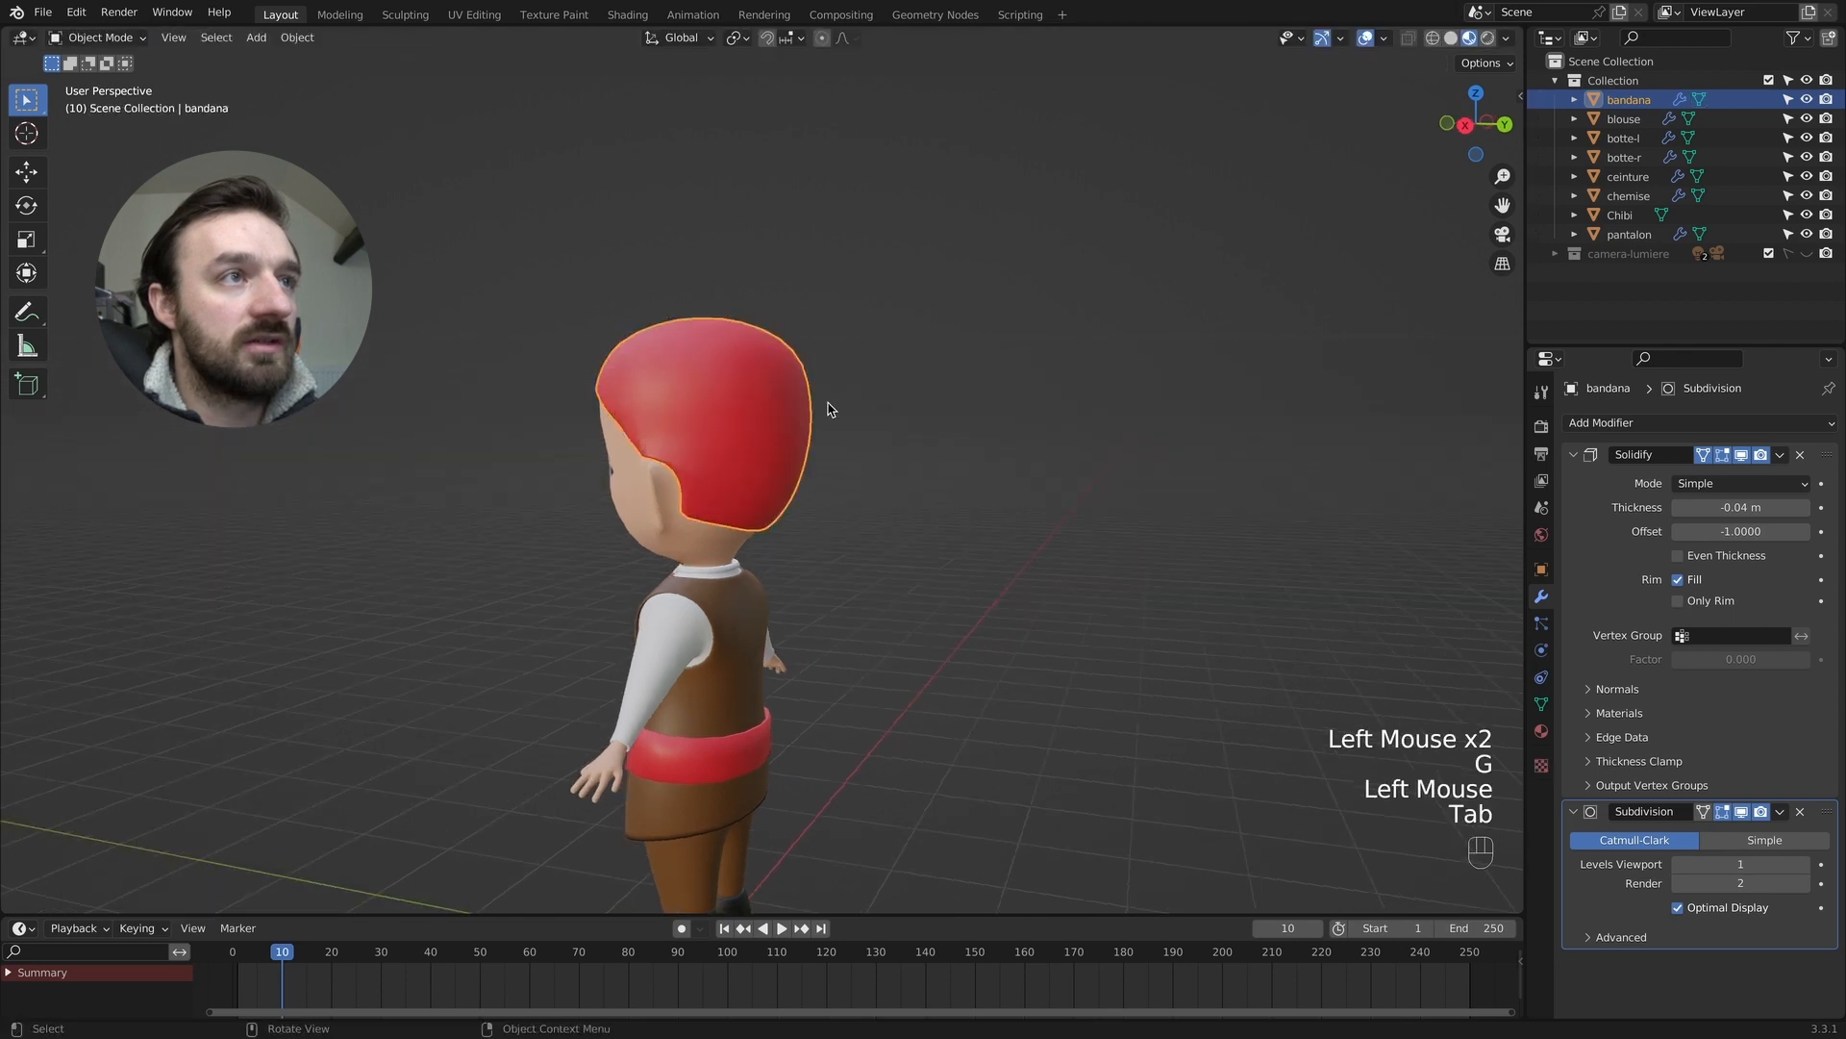
Select the two lower rim edges on either side of the bandana's back centre in Edit Mode.
scroll(829, 404, right, 3)
click(831, 406)
super+scroll(745, 516, down, 3)
super+scroll(745, 516, up, 1)
super+scroll(745, 515, up, 4)
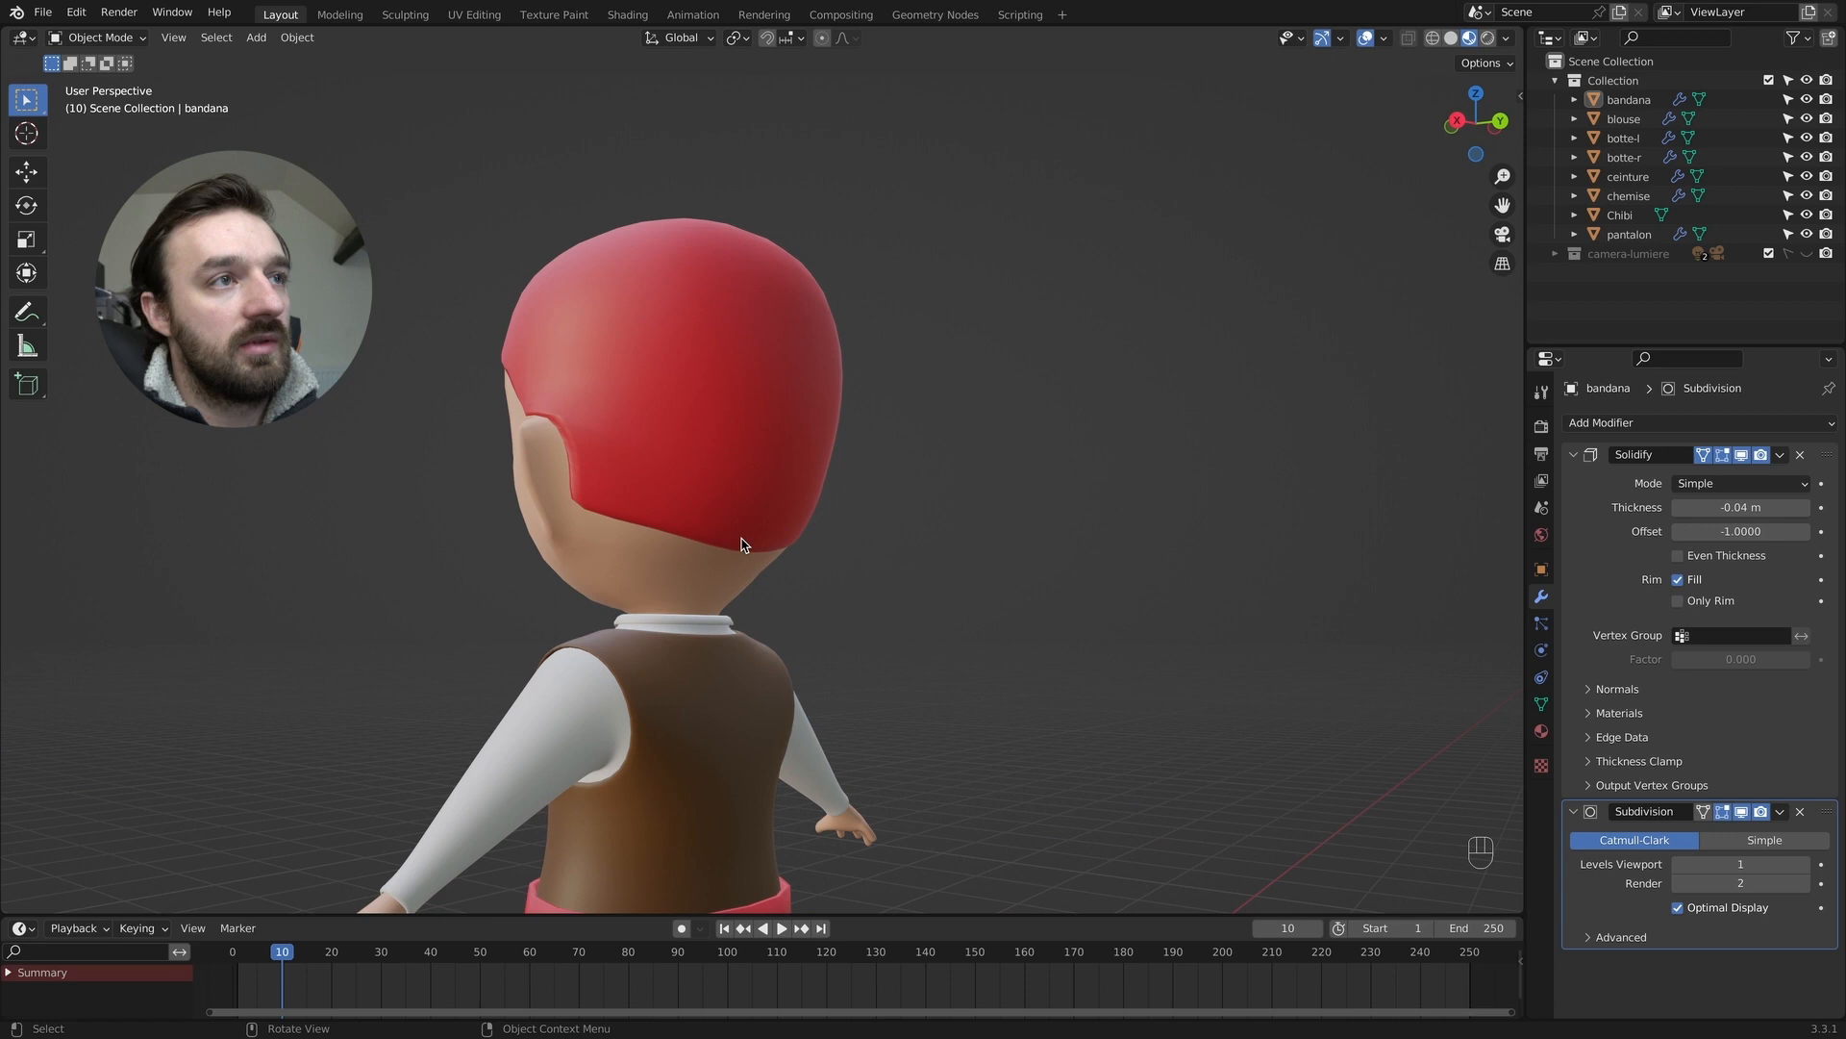
click(737, 542)
key(Tab)
scroll(738, 541, left, 1)
key(2)
click(707, 541)
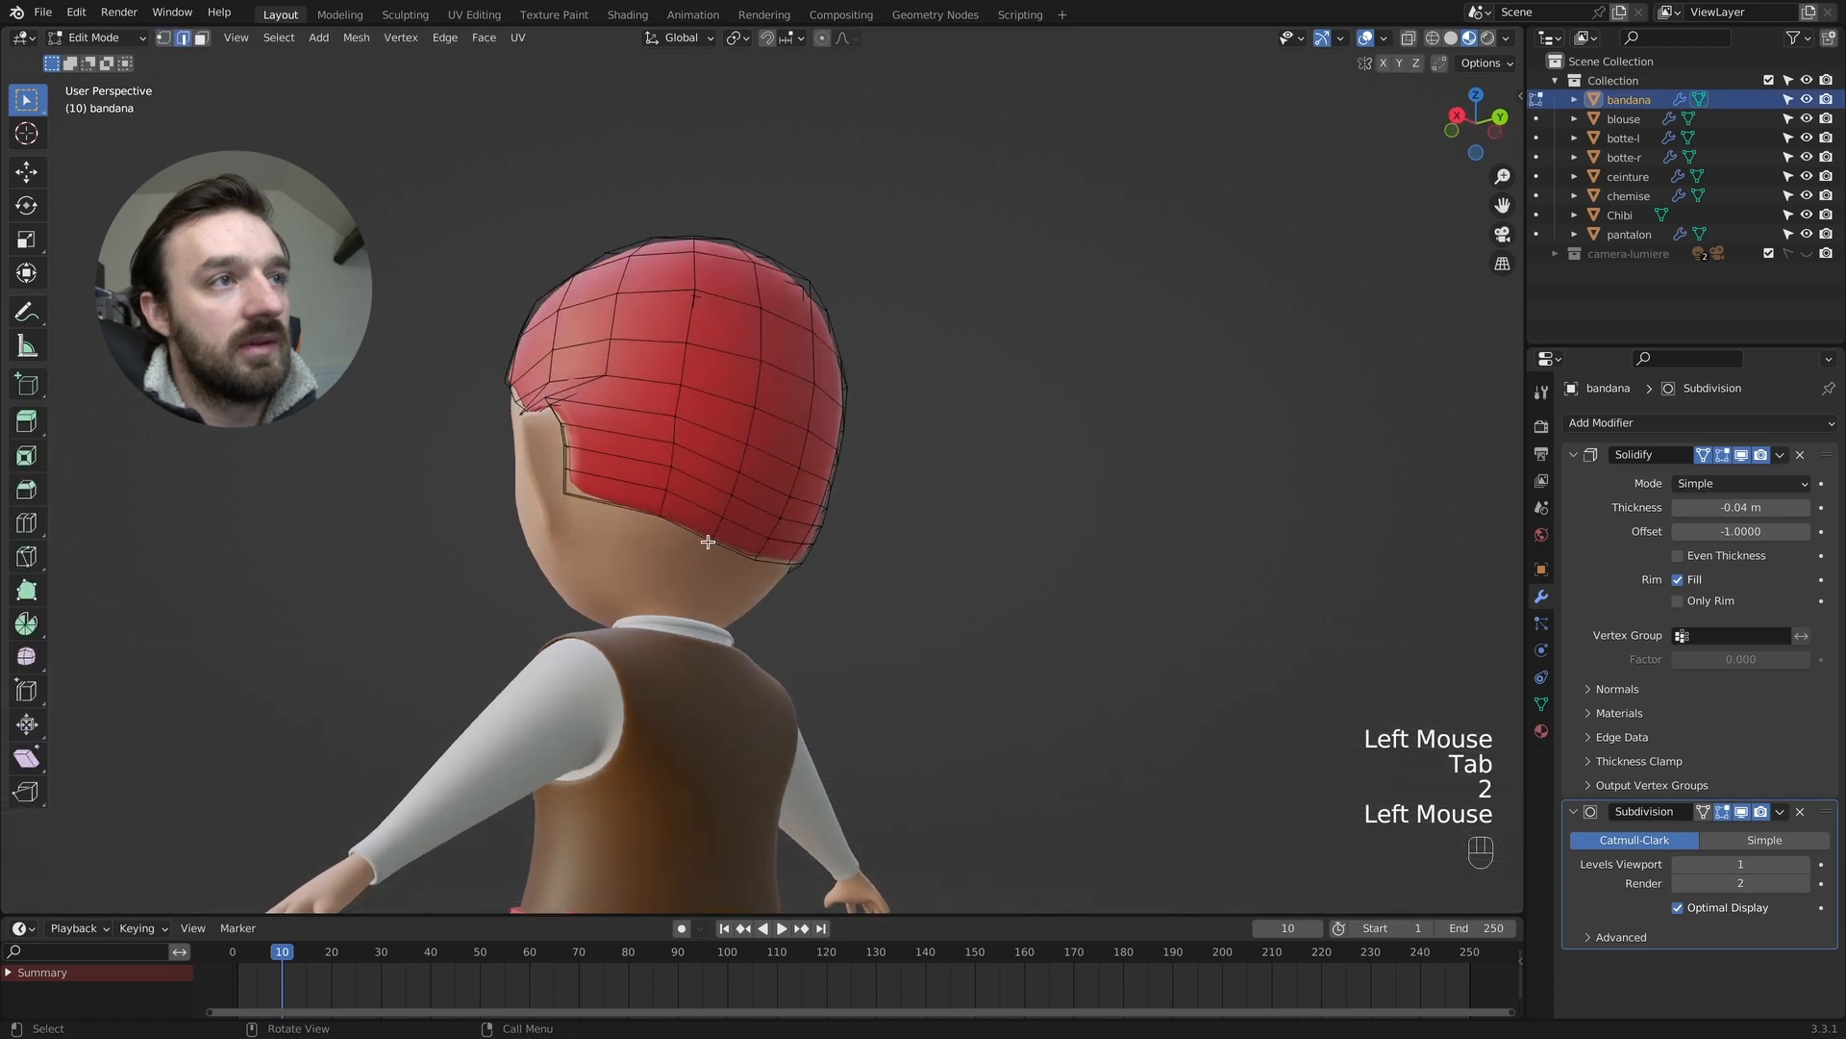
key(1)
click(706, 545)
key(2)
drag(749, 544, 725, 558)
scroll(712, 550, left, 8)
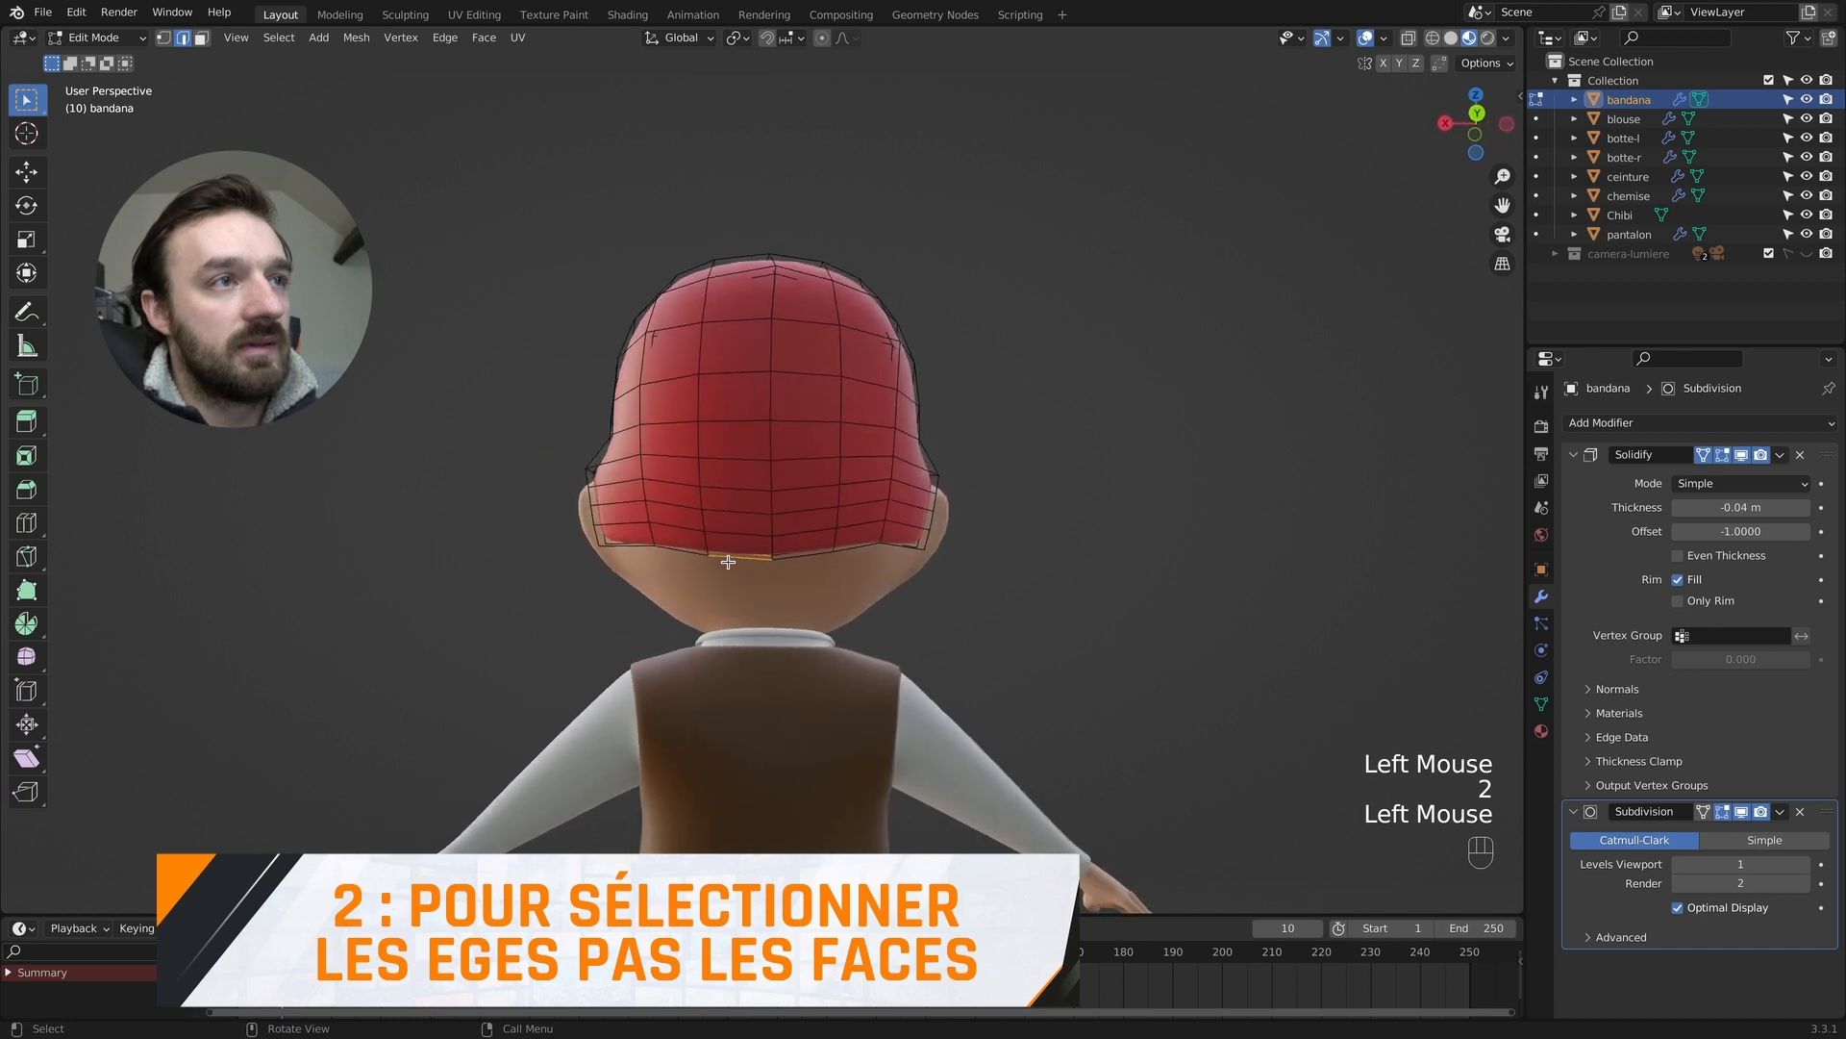
double_click(691, 564)
shift+click(795, 554)
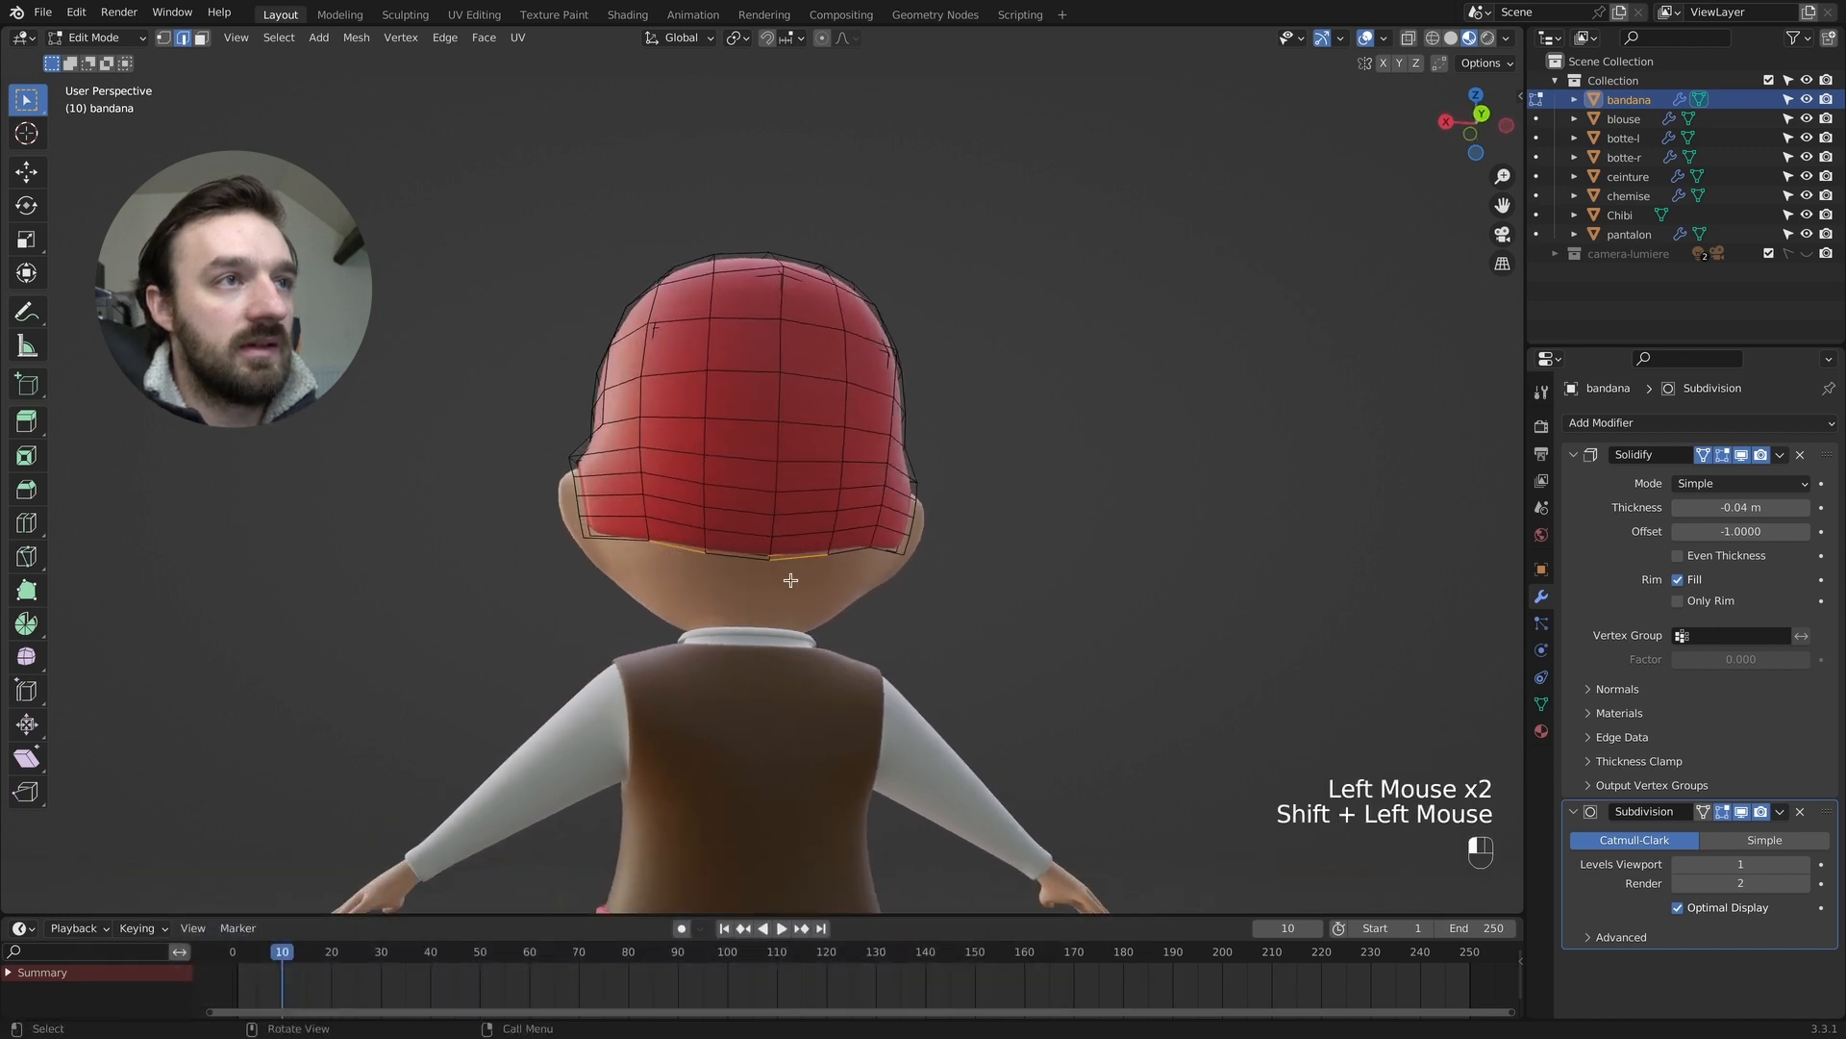
Extrude the two rim edges about 0.24 m downward and extrude them down once more to form two hanging strips.
key(z)
key(e)
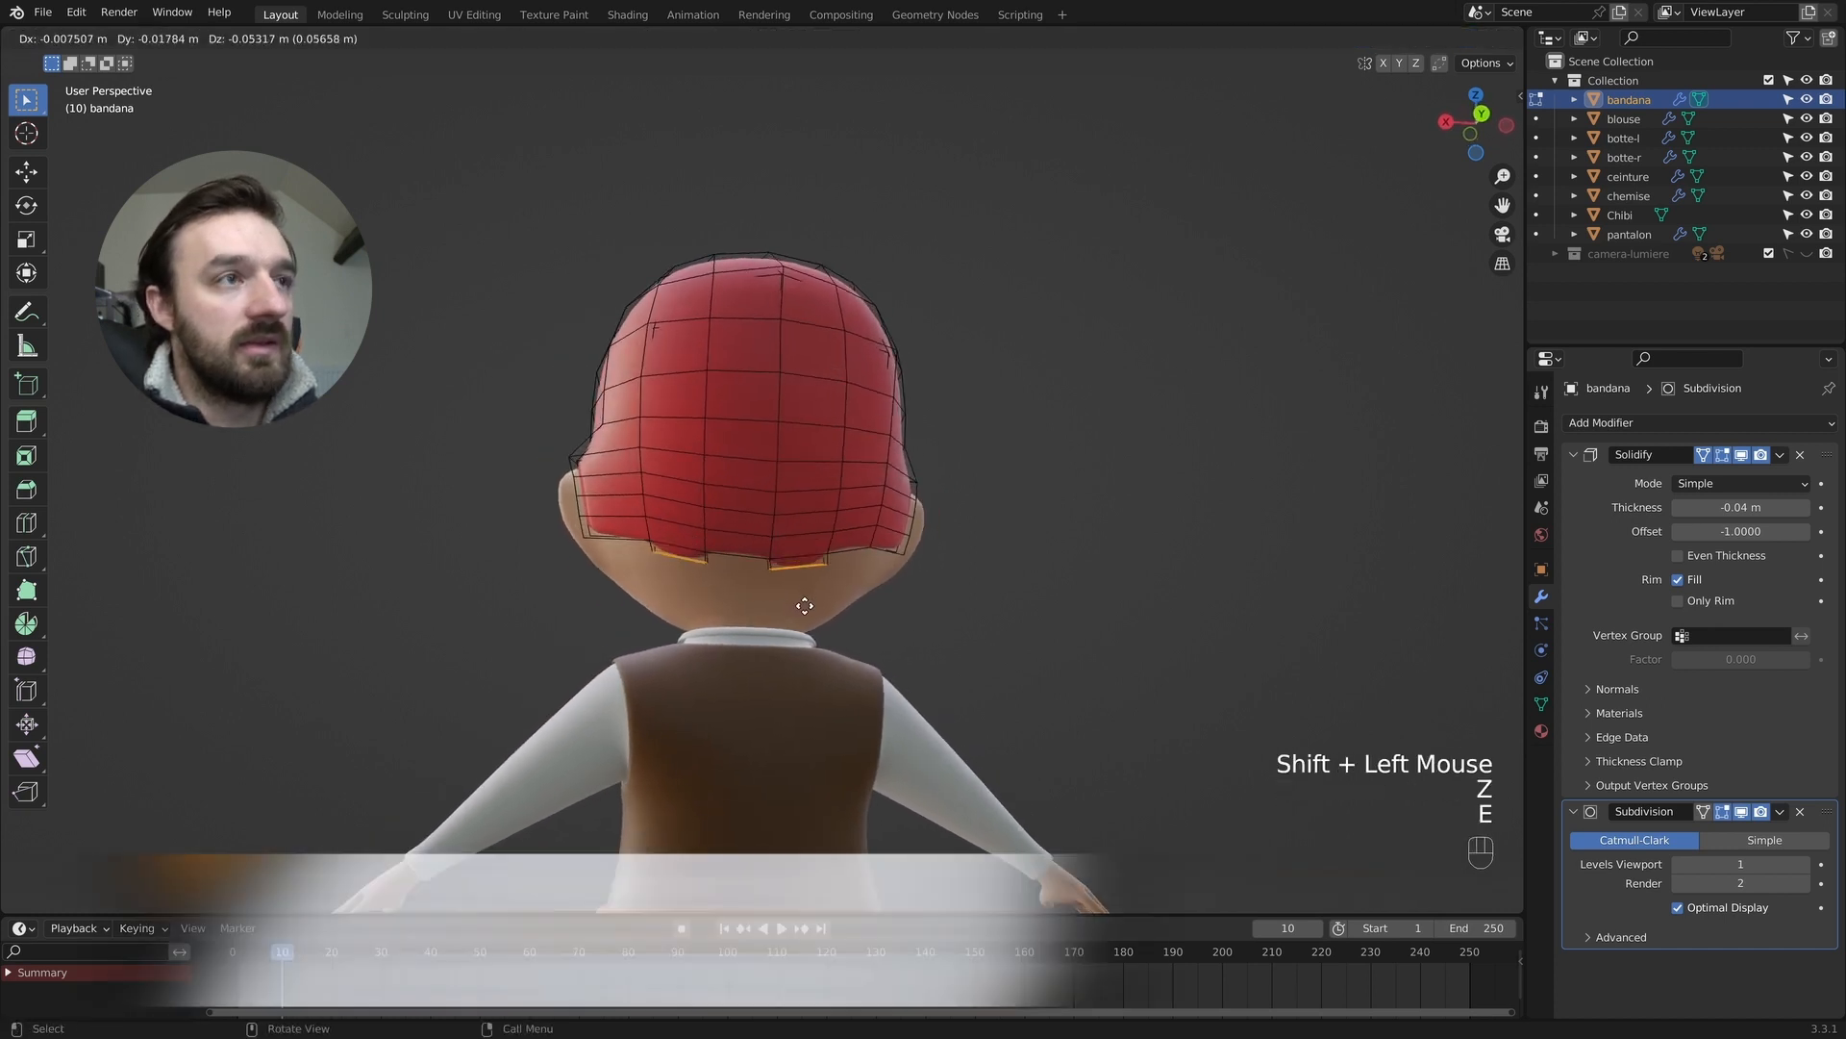
click(804, 653)
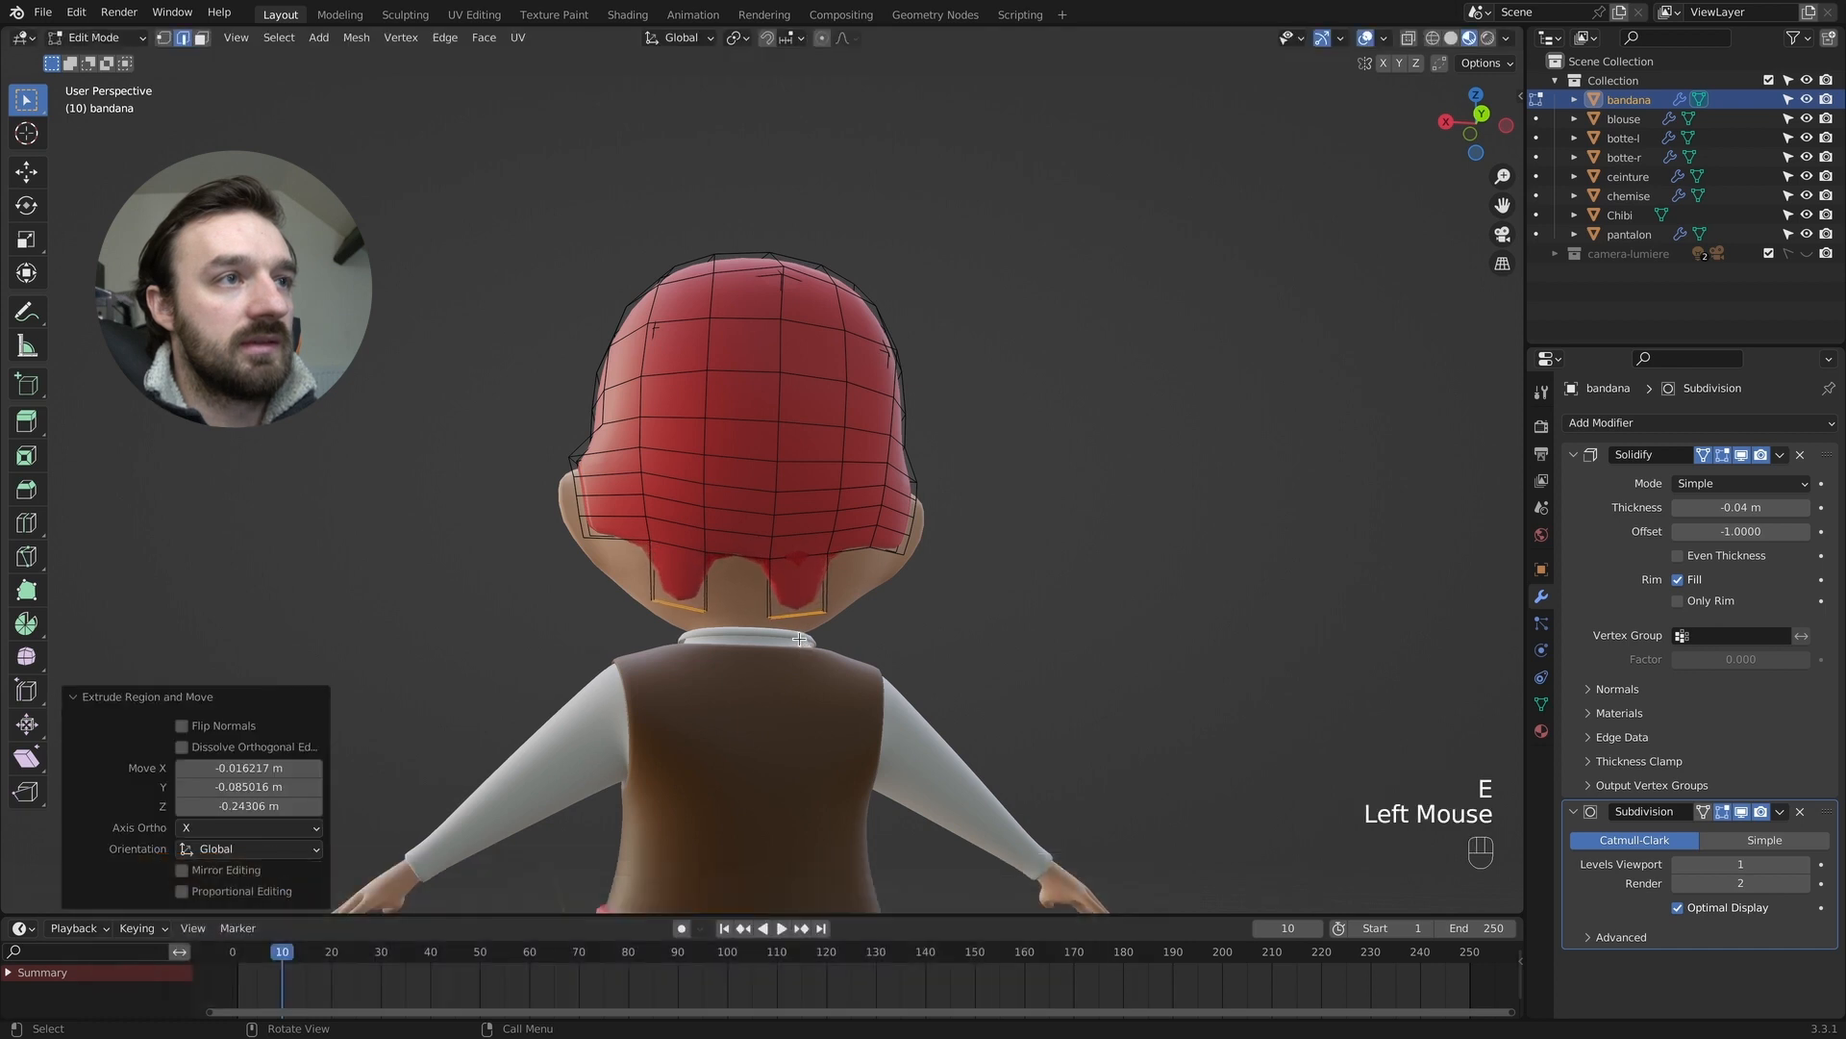
click(779, 656)
middle_drag(779, 656, 777, 646)
Select the lower part of the character's left strip, rotate it about -13.4° and move it about 0.31 m toward the other strip.
key(1)
click(733, 592)
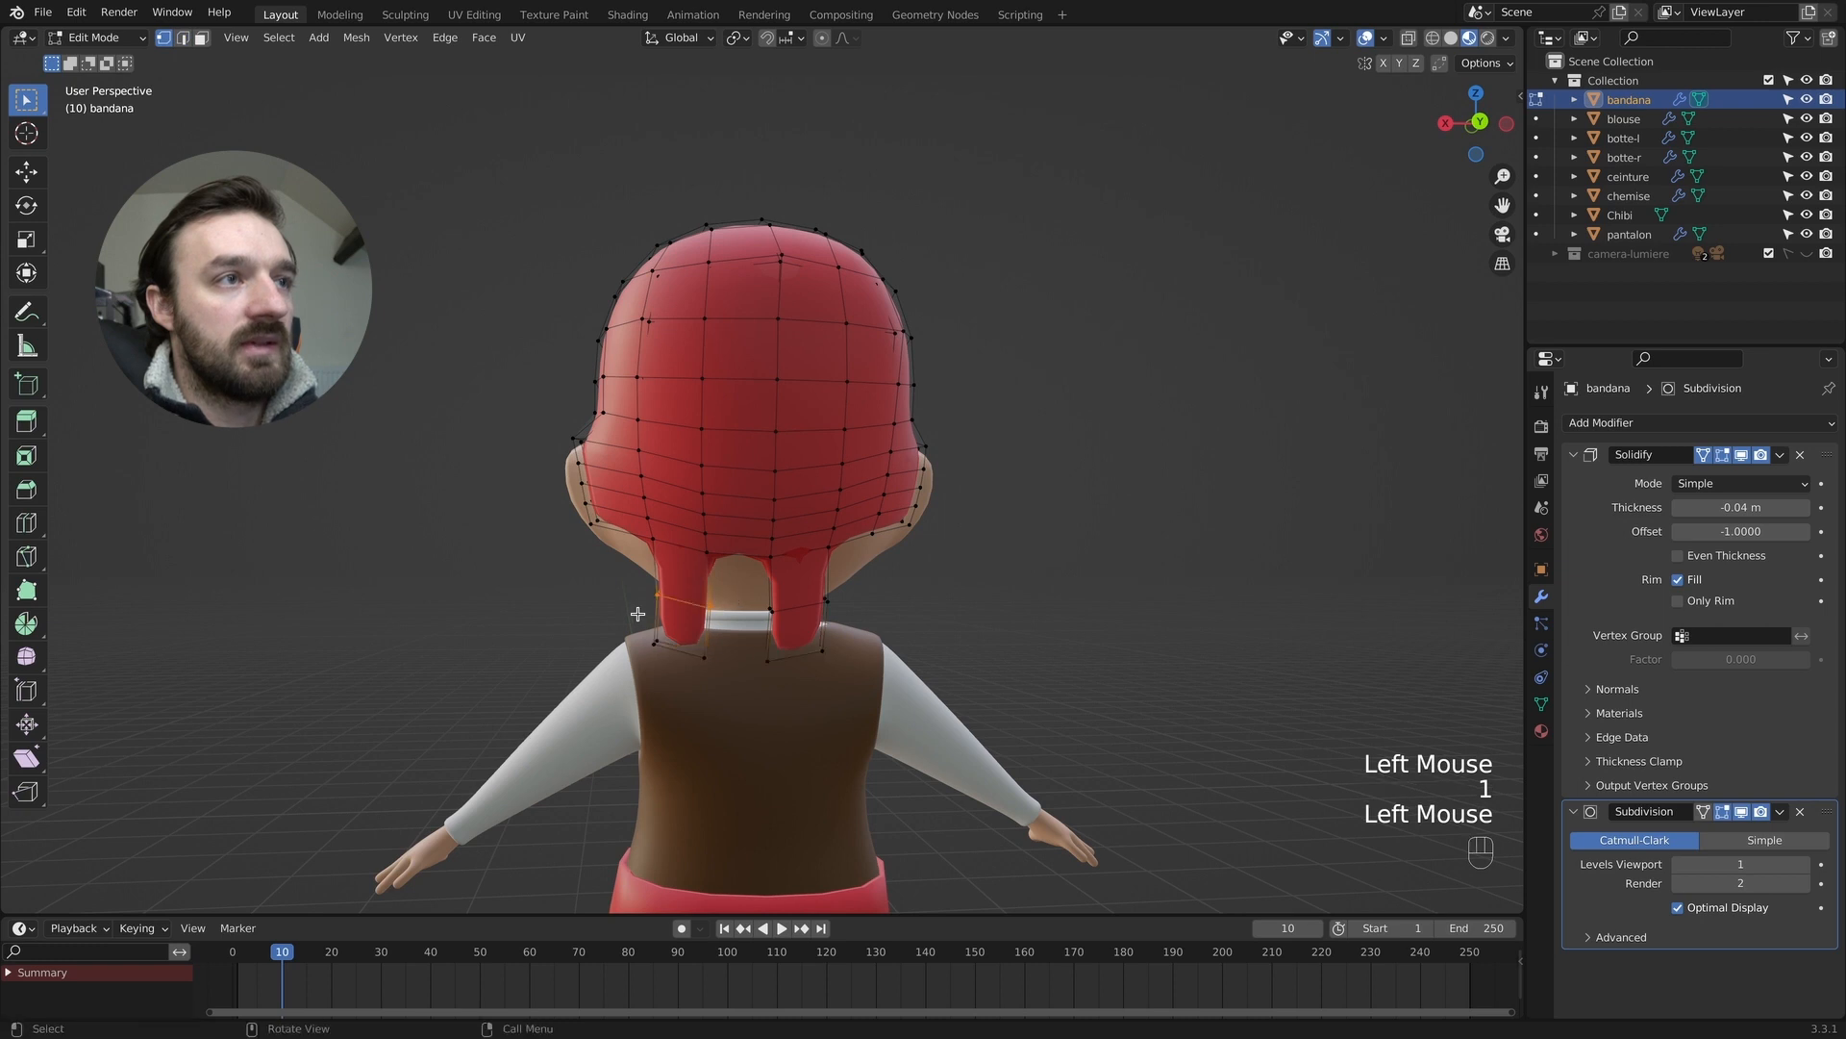
drag(704, 600, 634, 668)
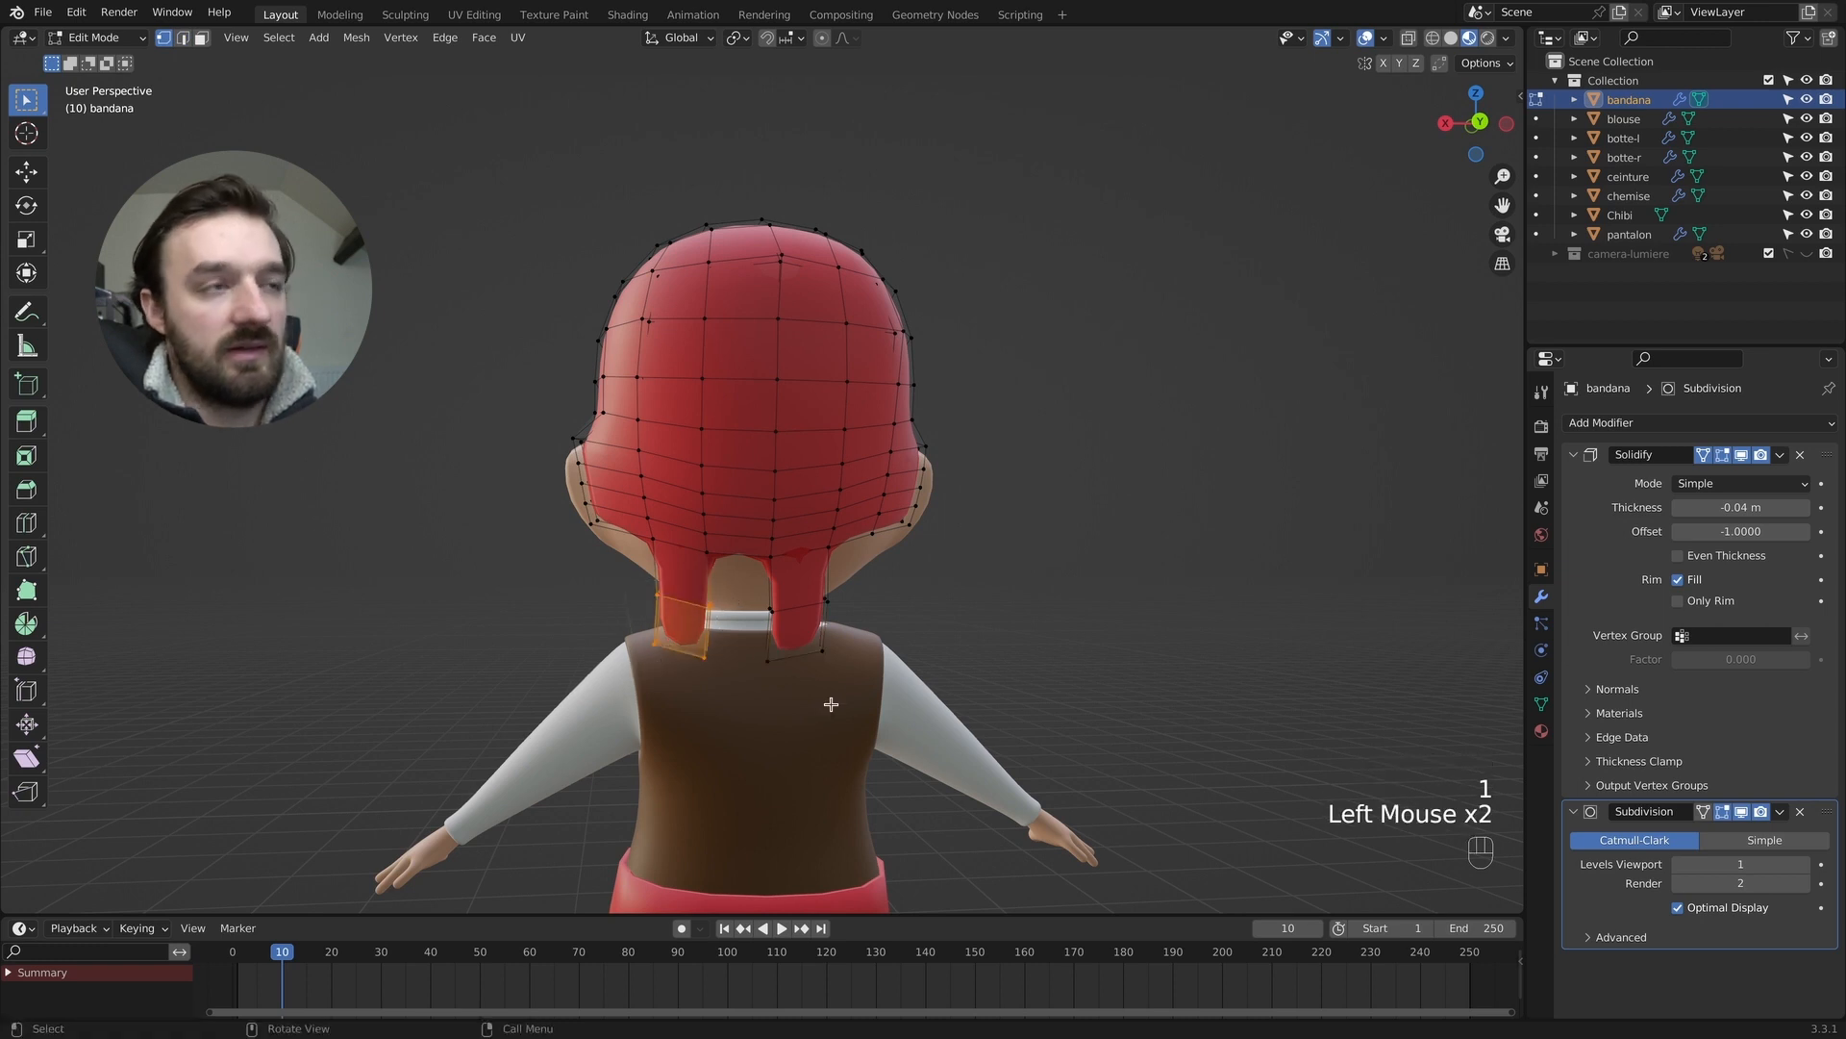
key(r)
click(839, 662)
key(g)
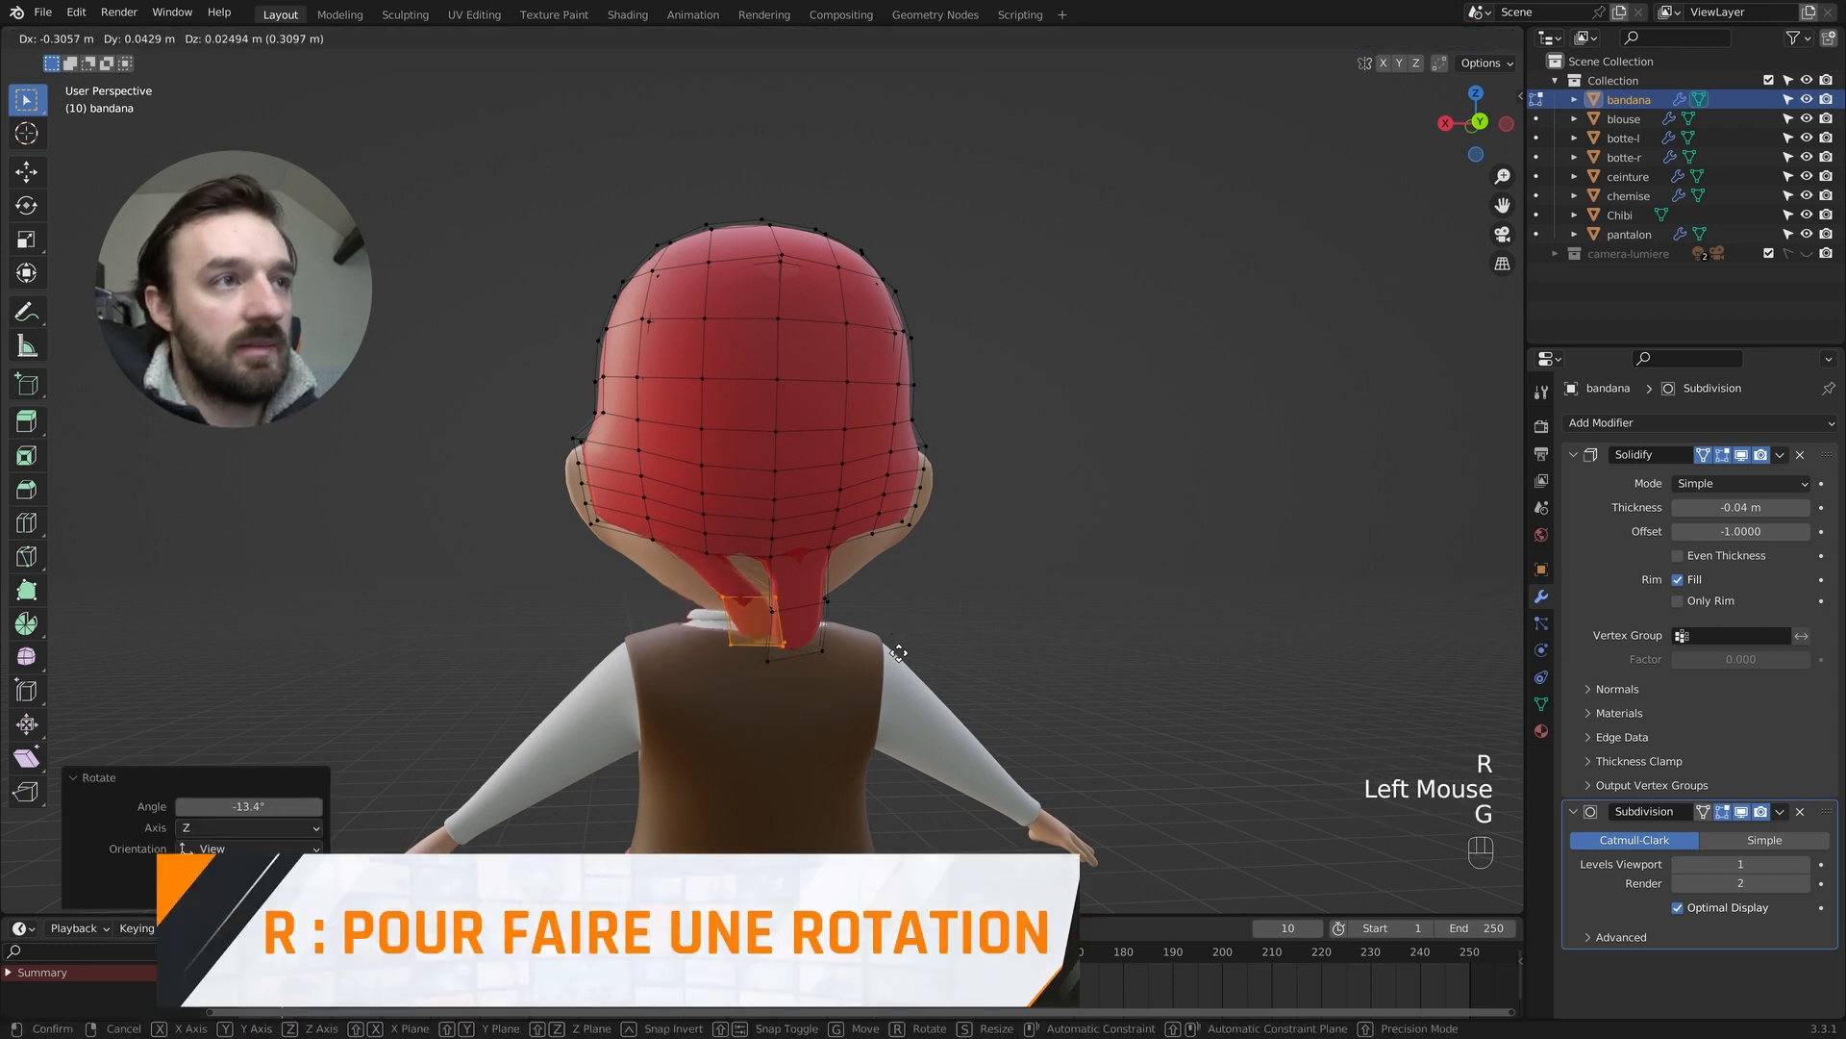
click(898, 653)
key(r)
click(871, 644)
Rotate the left strip's lower part a further -27.9° or so and move it about 0.1 m toward the neck.
middle_drag(870, 645, 847, 634)
key(g)
click(874, 618)
key(r)
click(863, 560)
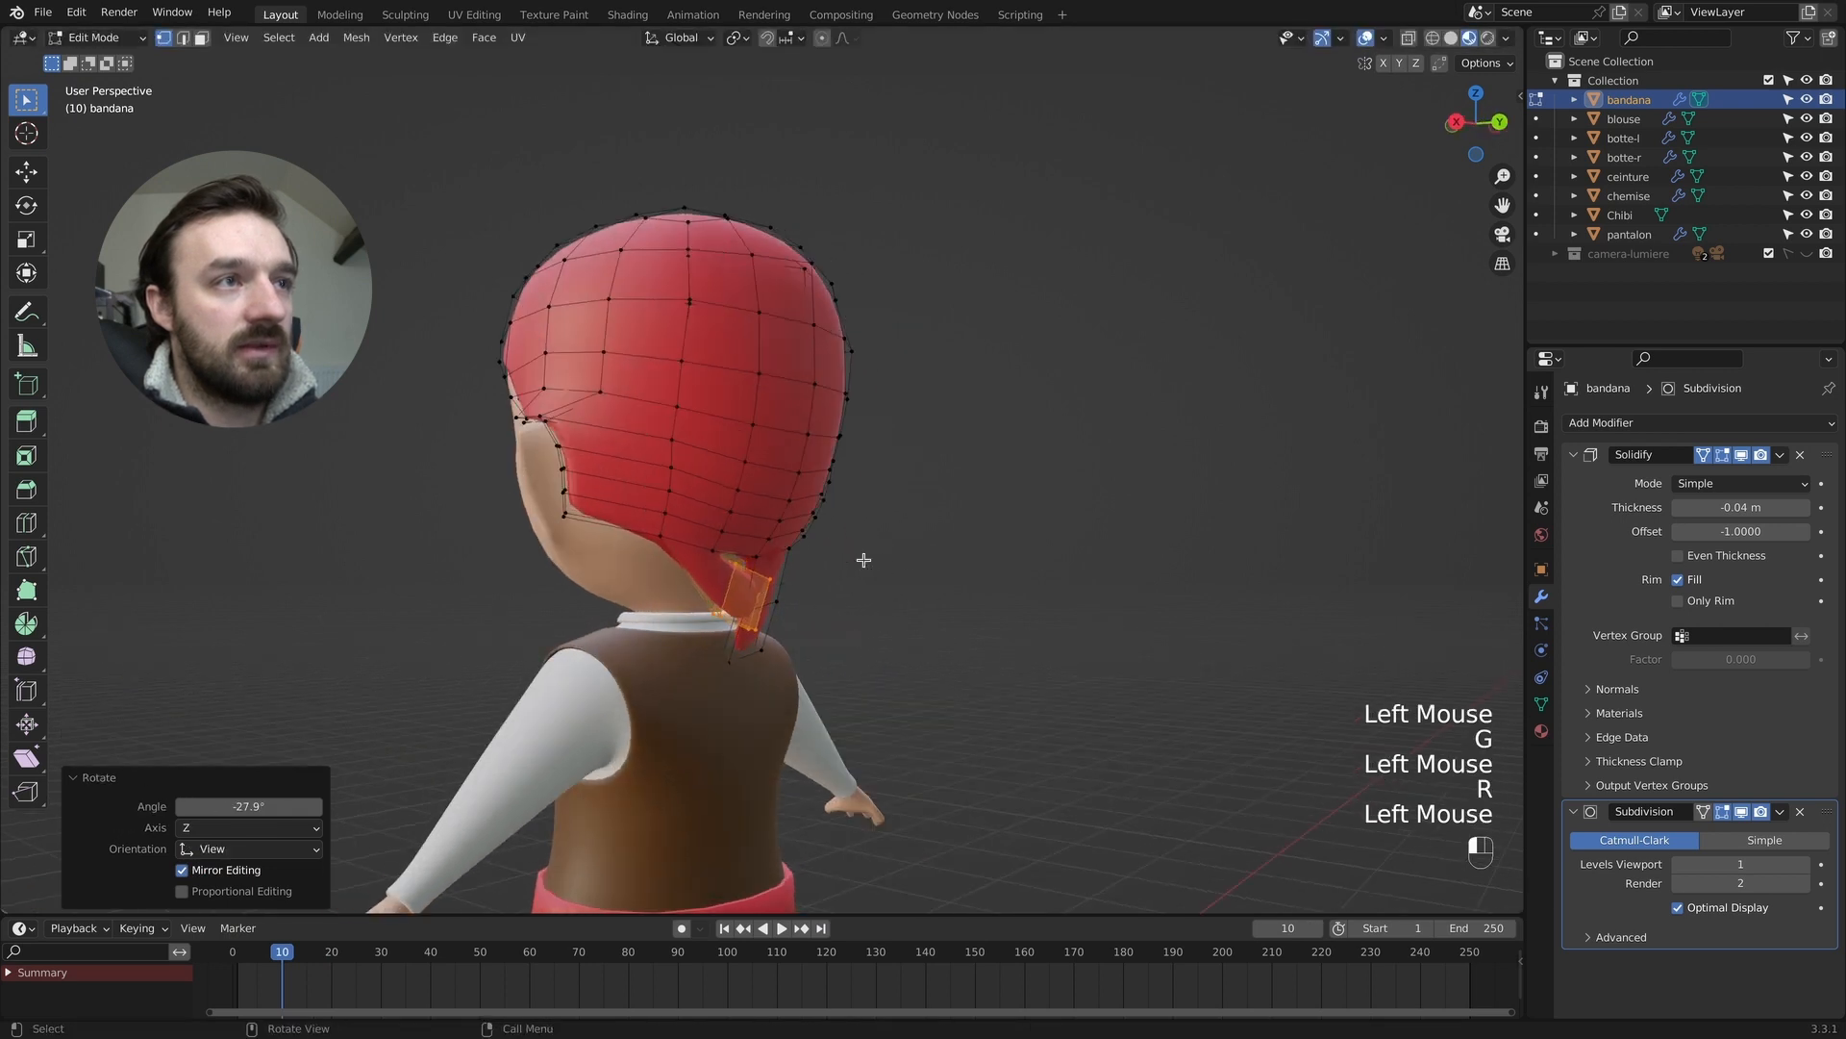
key(g)
click(818, 571)
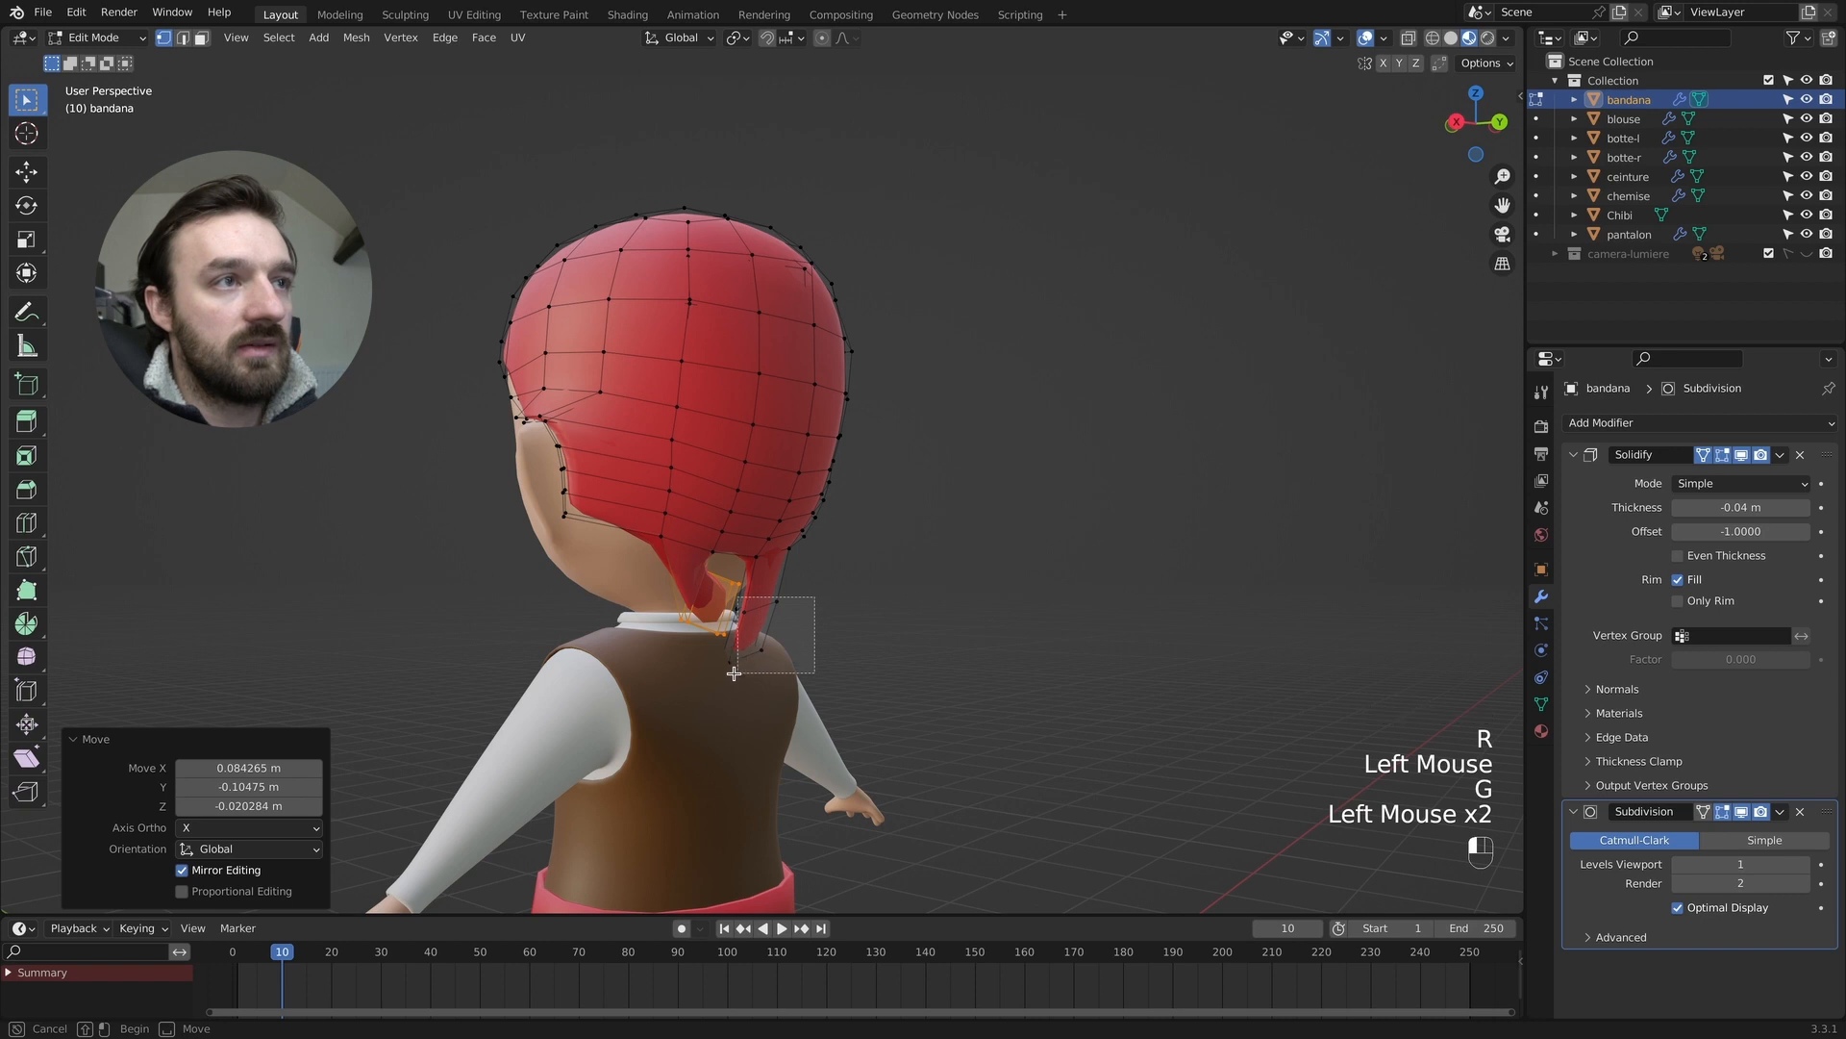
Move the other strip's lower part about 0.16 m across the first strip and rotate it about 25.3°.
drag(727, 675, 727, 675)
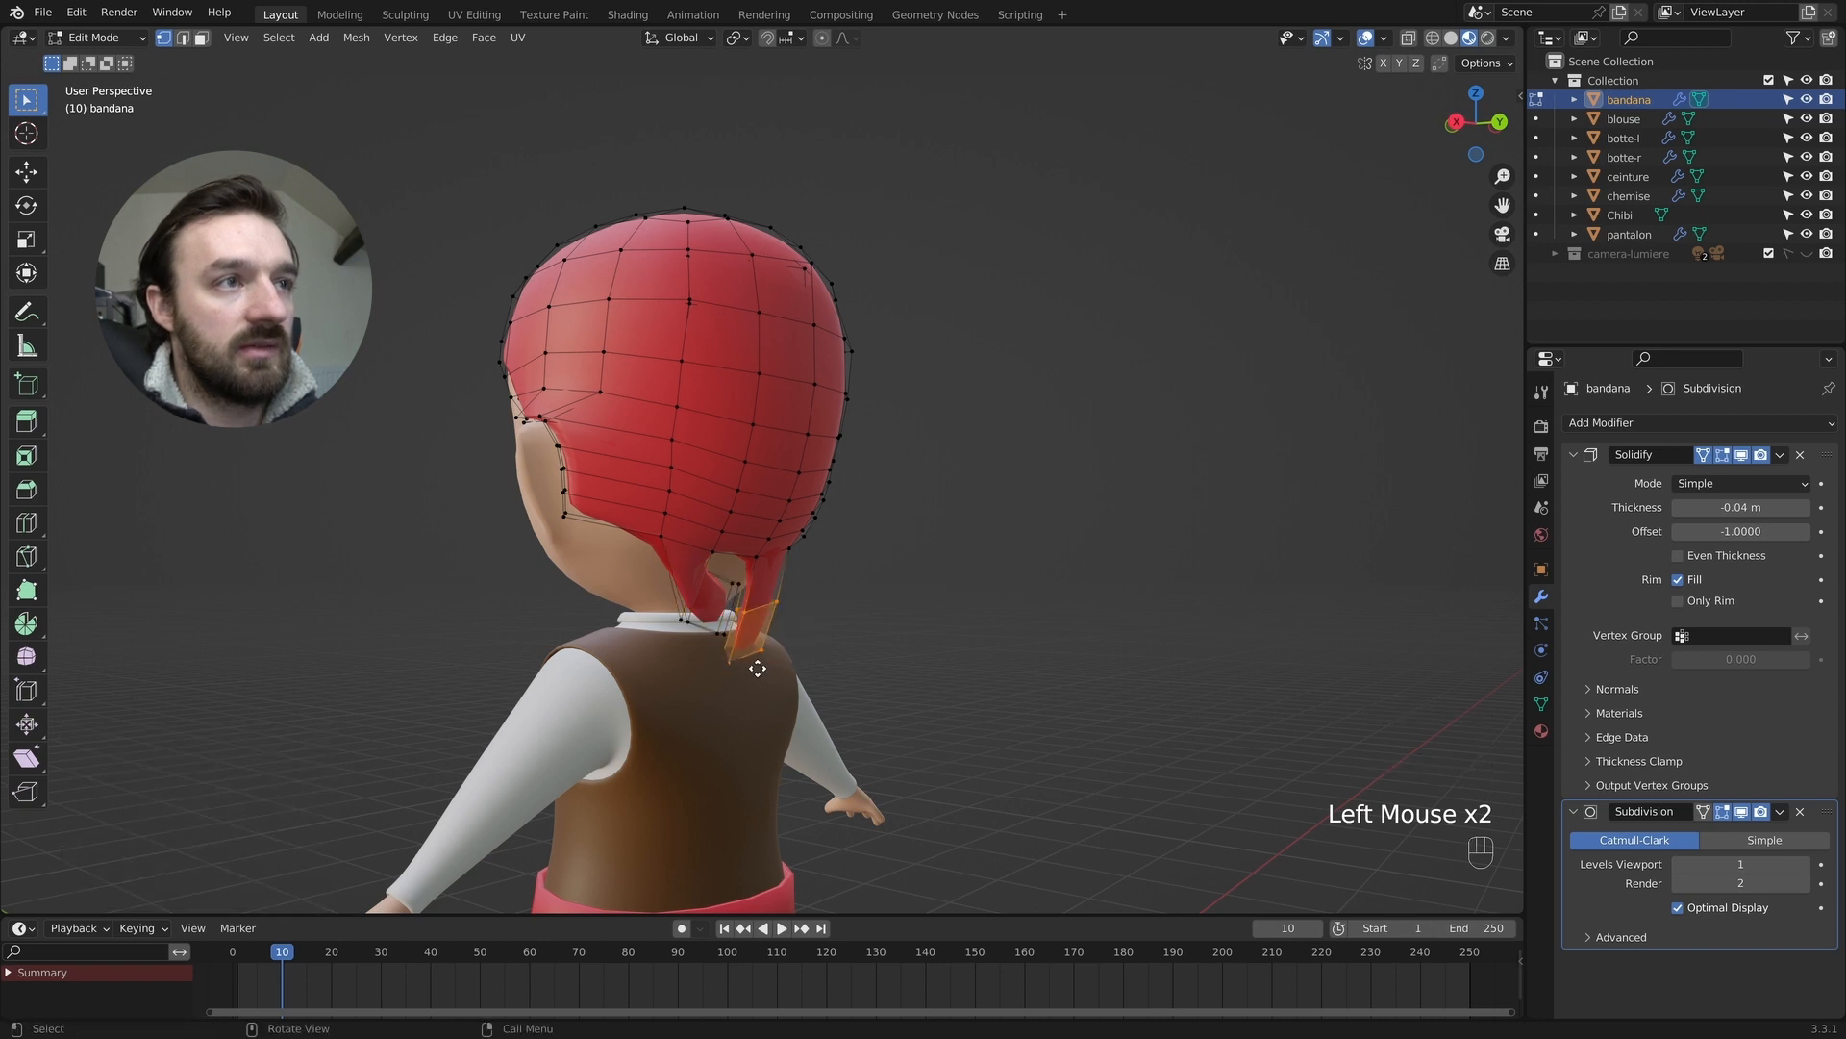
key(g)
click(726, 656)
middle_drag(832, 647, 783, 639)
key(g)
click(791, 639)
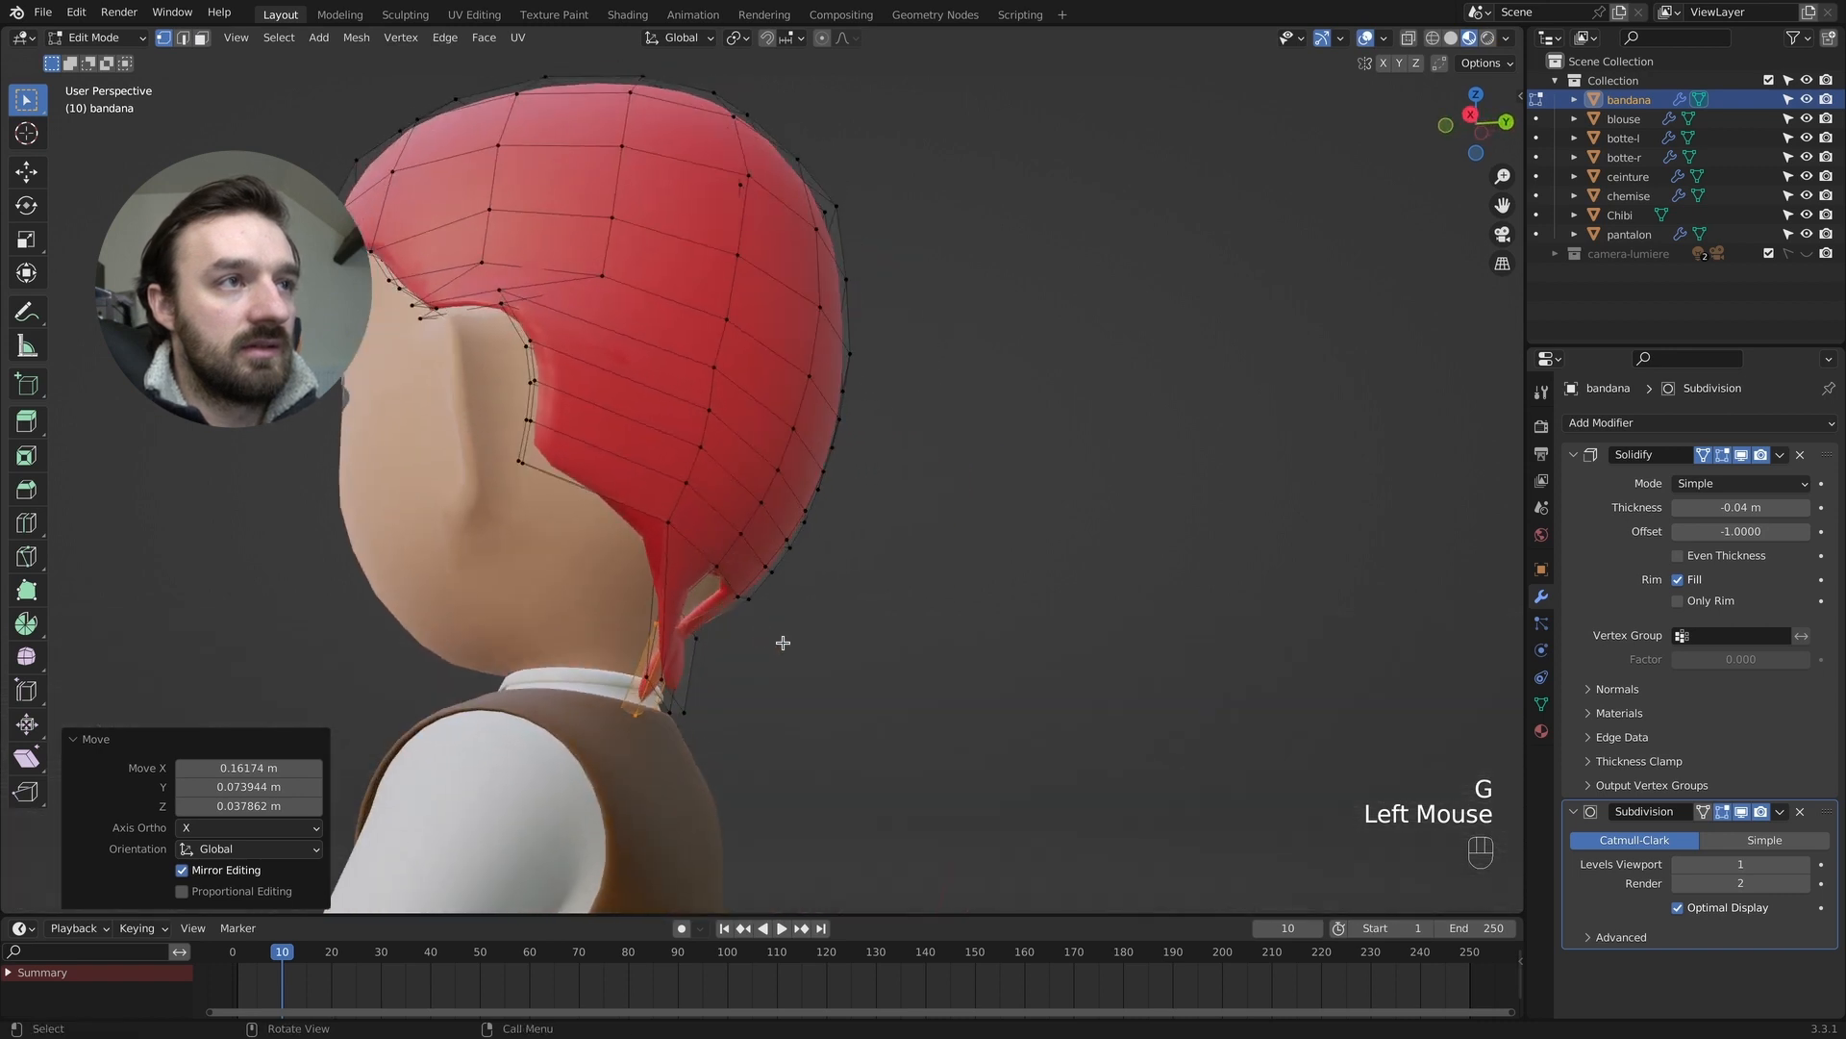
key(r)
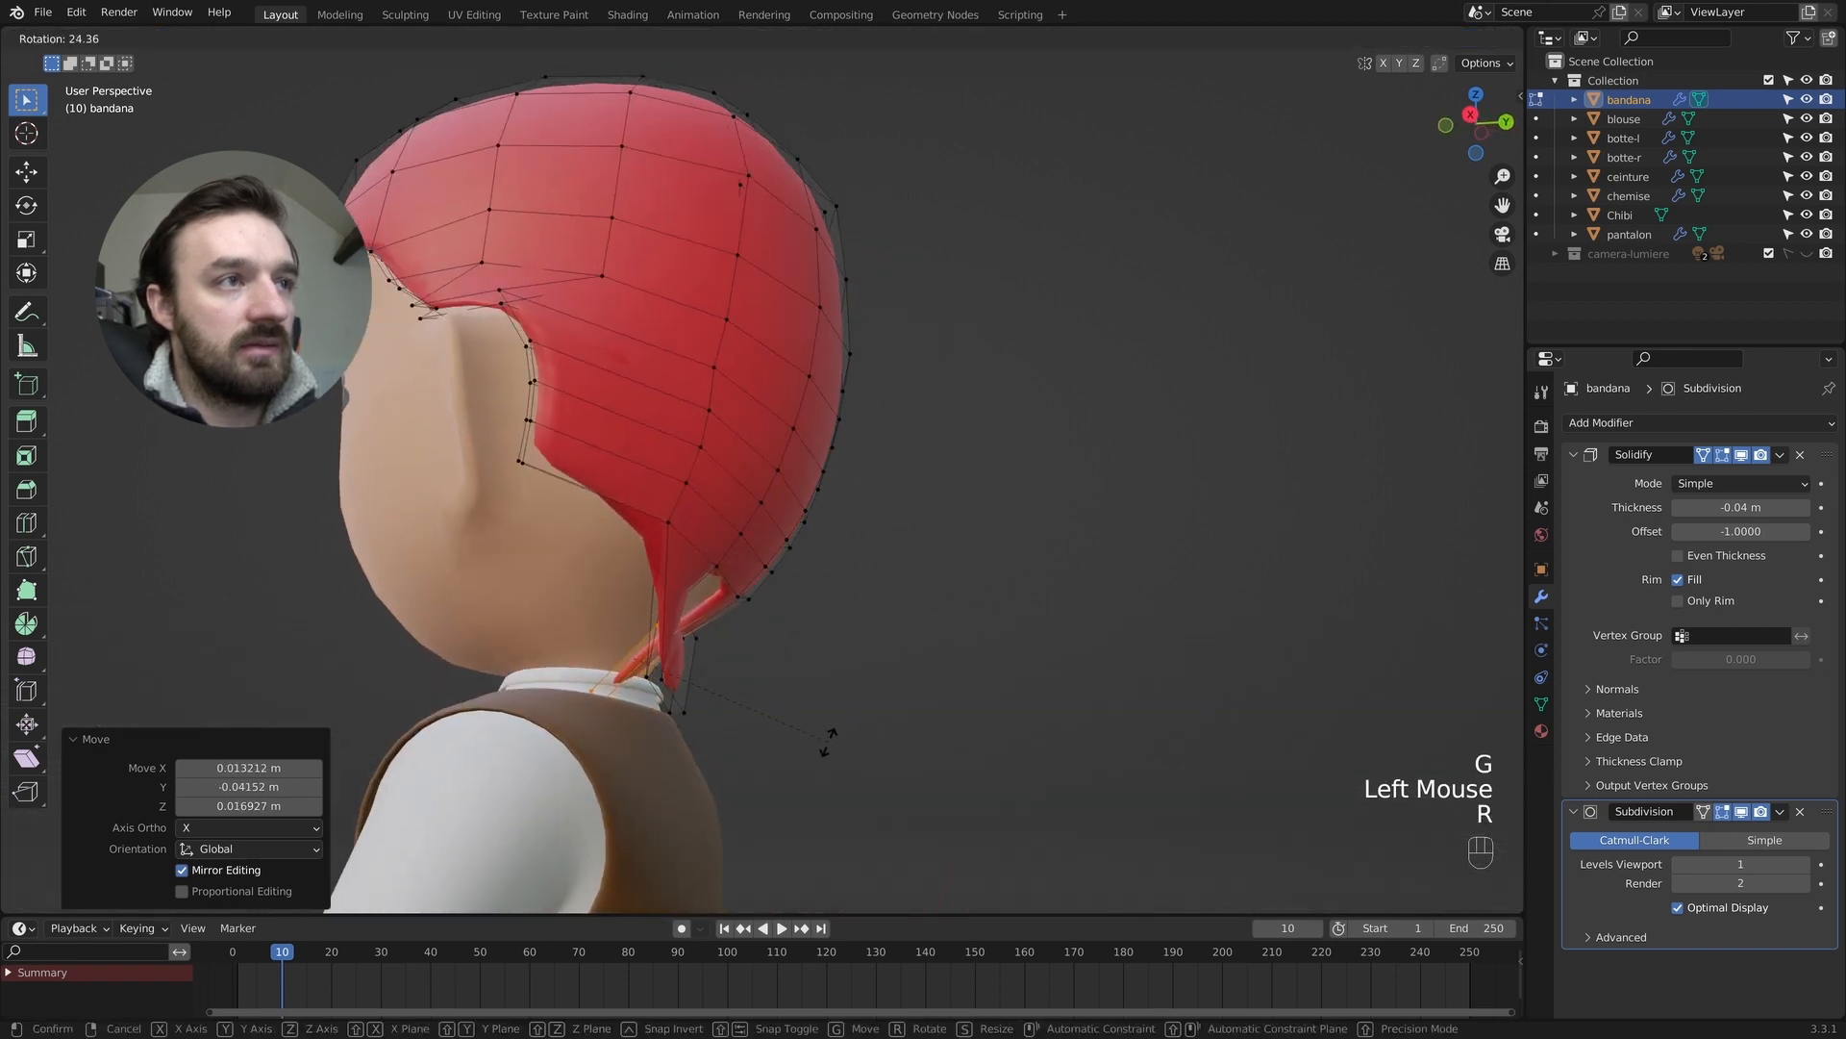
click(827, 741)
Scale down the second strip's lower part and adjust its position so the two strips cross behind the neck.
middle_drag(845, 747, 904, 676)
key(s)
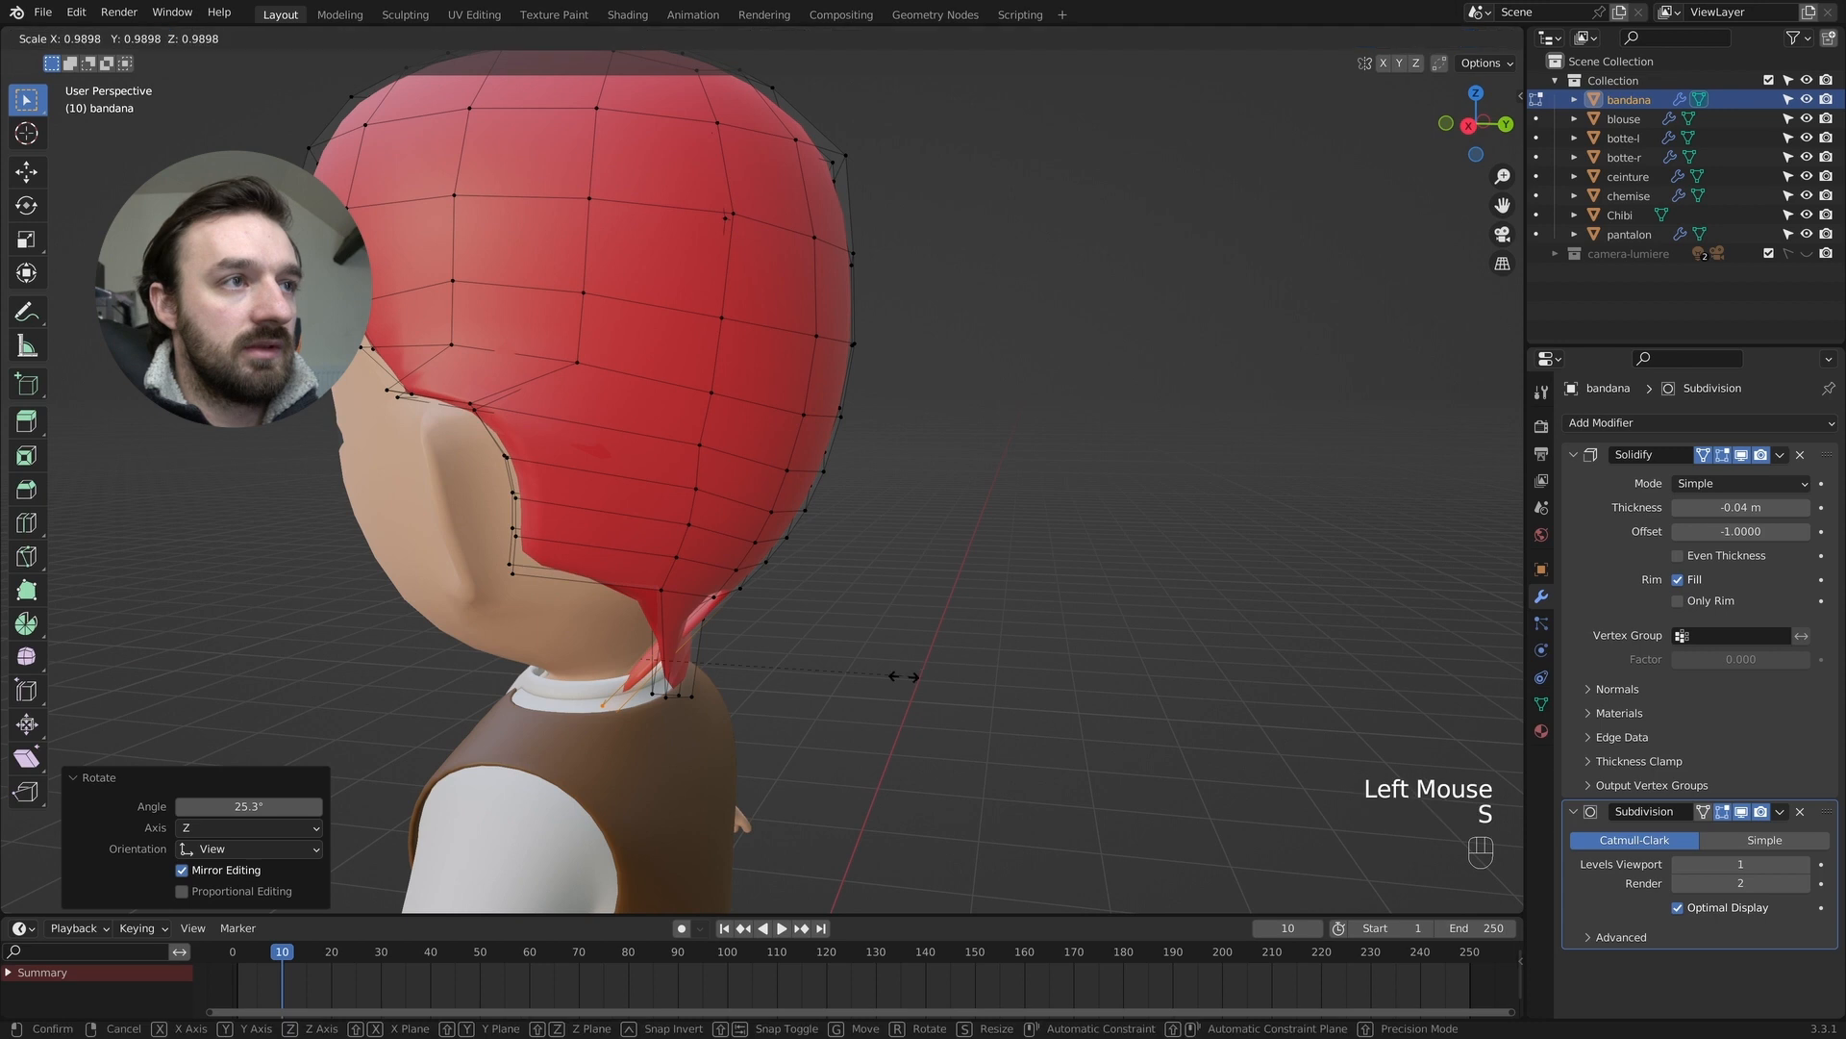
click(702, 672)
mouse_move(701, 672)
middle_down()
mouse_move(703, 645)
mouse_move(897, 670)
mouse_move(714, 692)
middle_up()
key(g)
click(716, 635)
key(g)
click(893, 667)
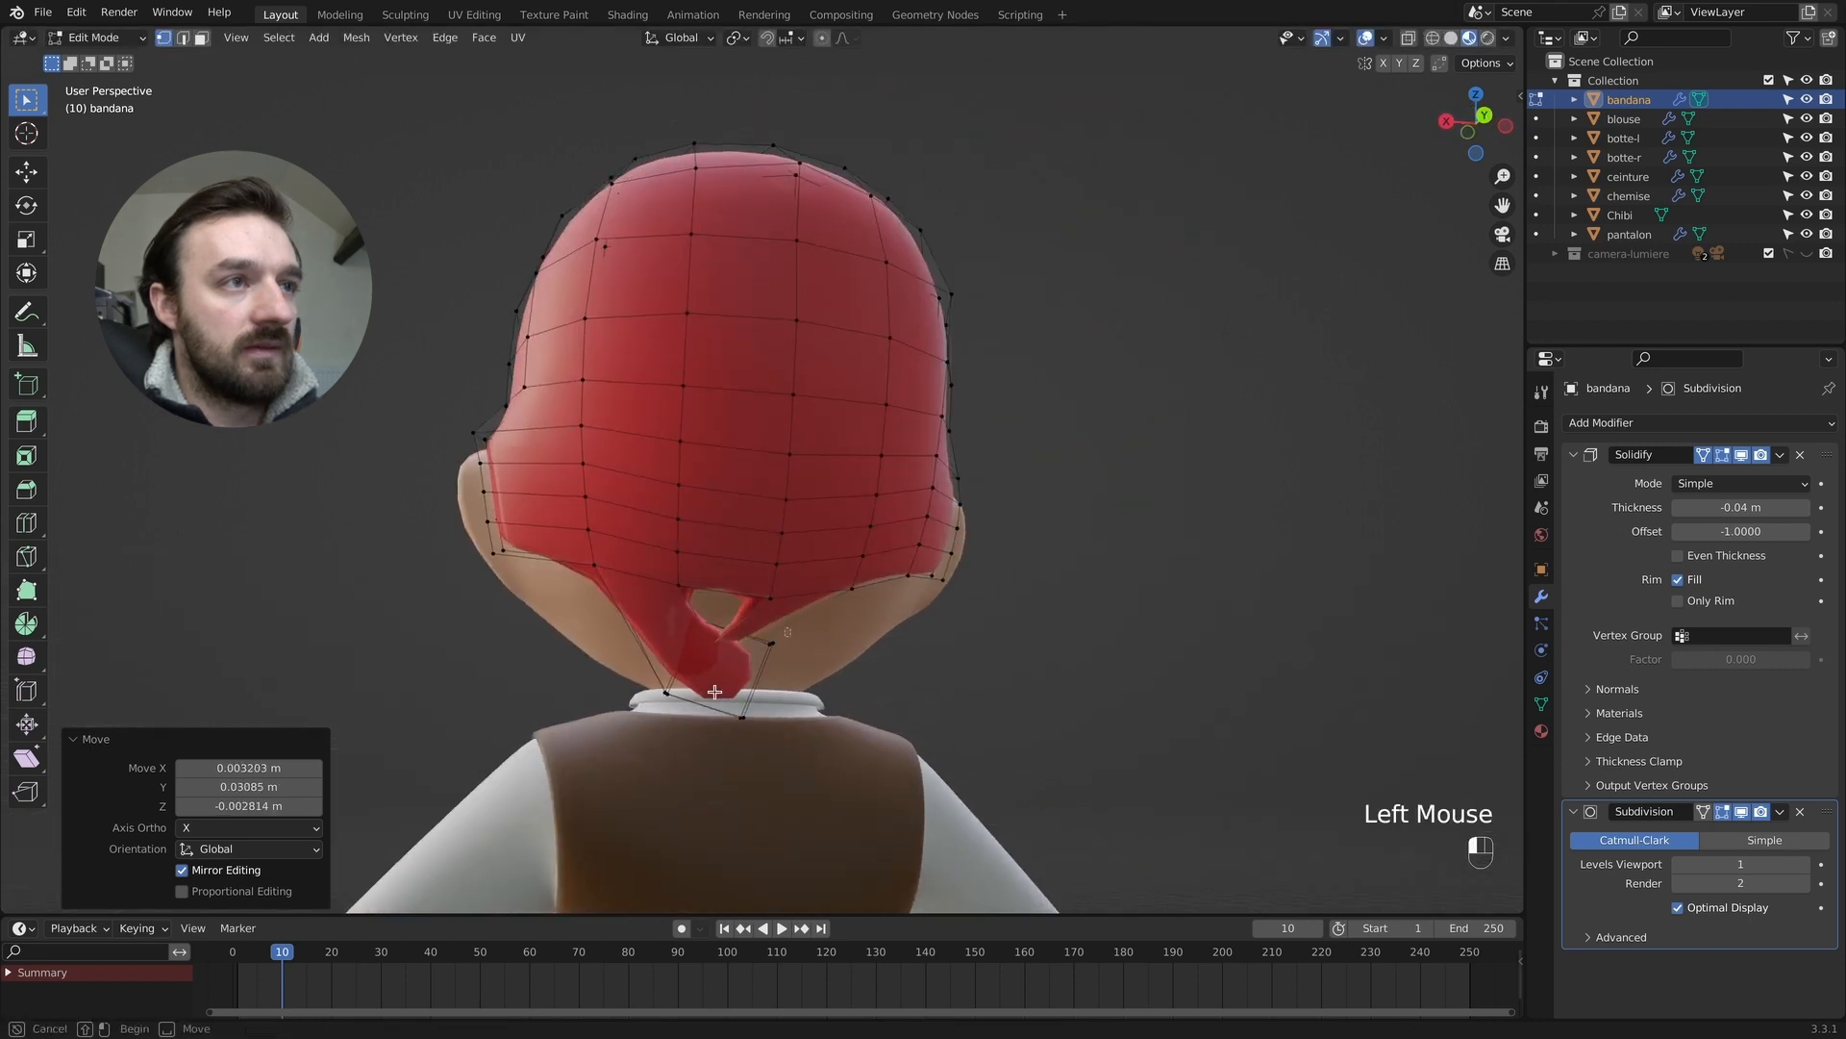
Select the lower end of one crossed strip, scale it to about 0.265 and return to material preview.
drag(649, 738, 650, 738)
key(z)
shift+click(673, 625)
key(z)
key(s)
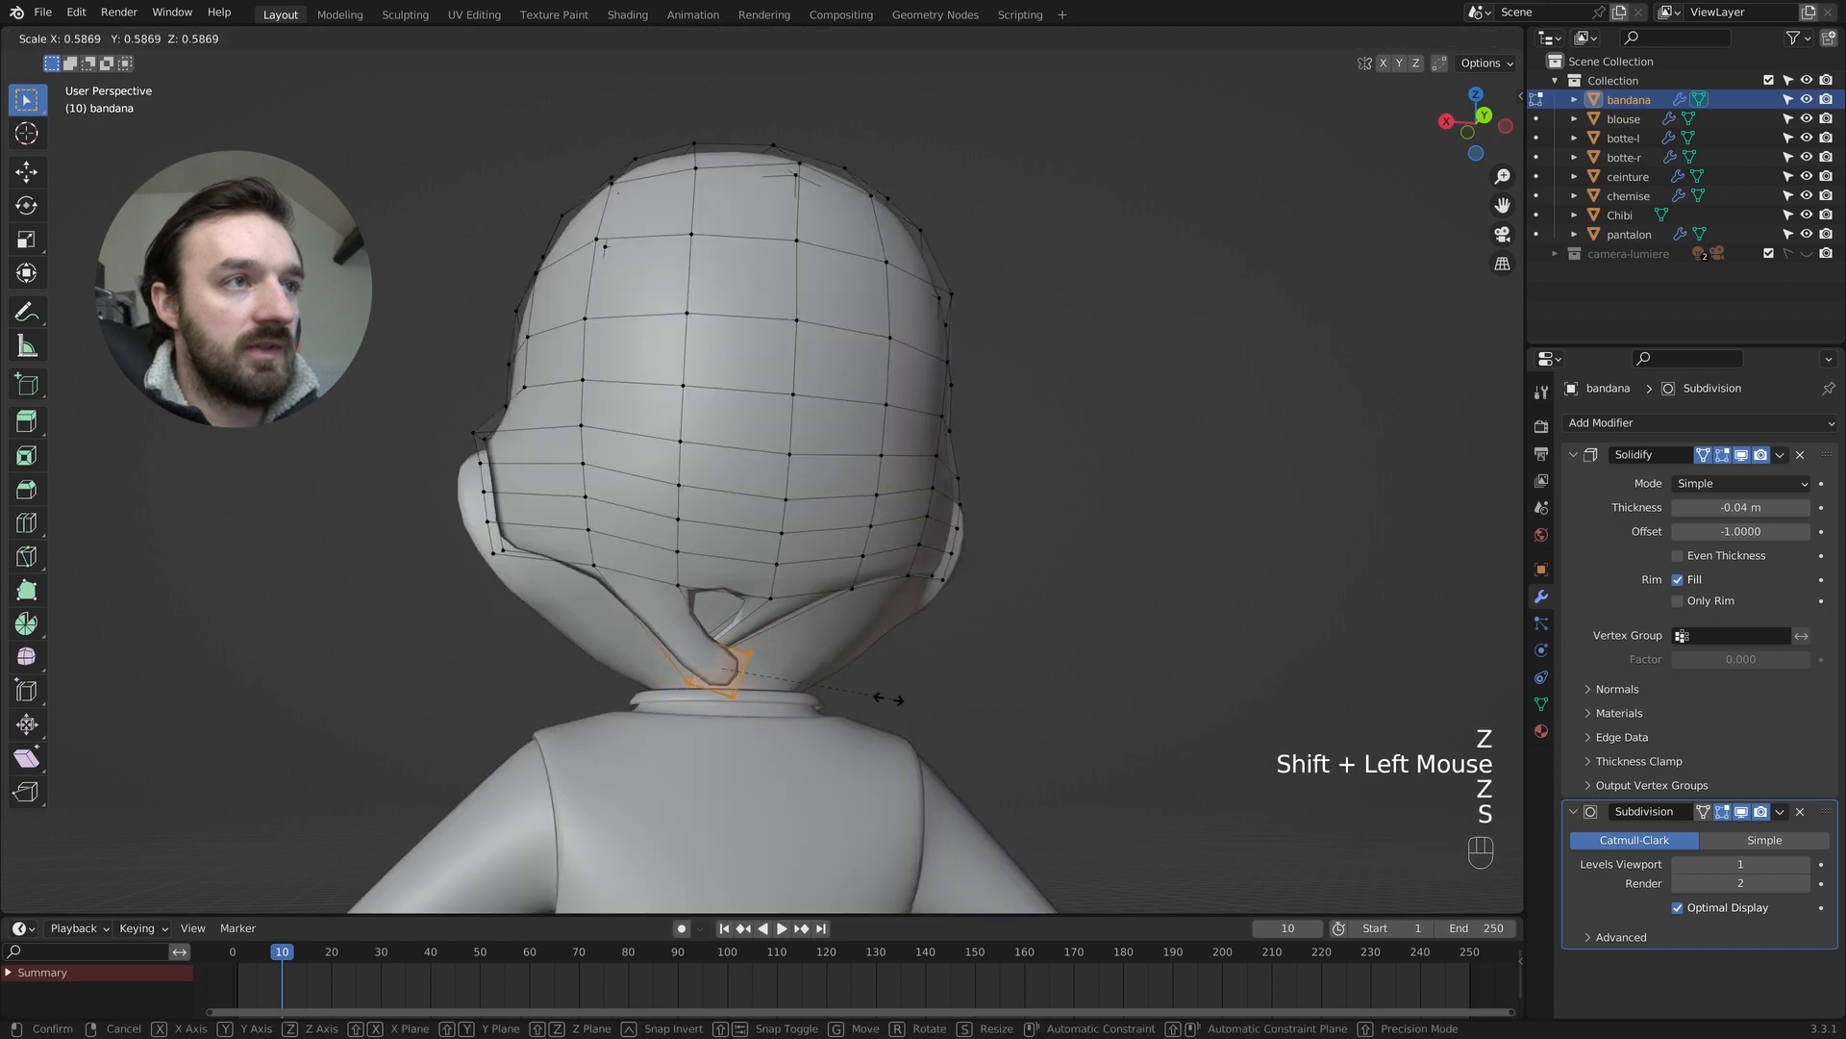
click(787, 700)
middle_drag(716, 696, 866, 712)
key(z)
key(z)
Move the scaled strip end about 0.03 m backward, away from the neck.
scroll(857, 734, left, 5)
scroll(854, 736, right, 10)
super+scroll(857, 731, up, 3)
shift+scroll(858, 731, down, 2)
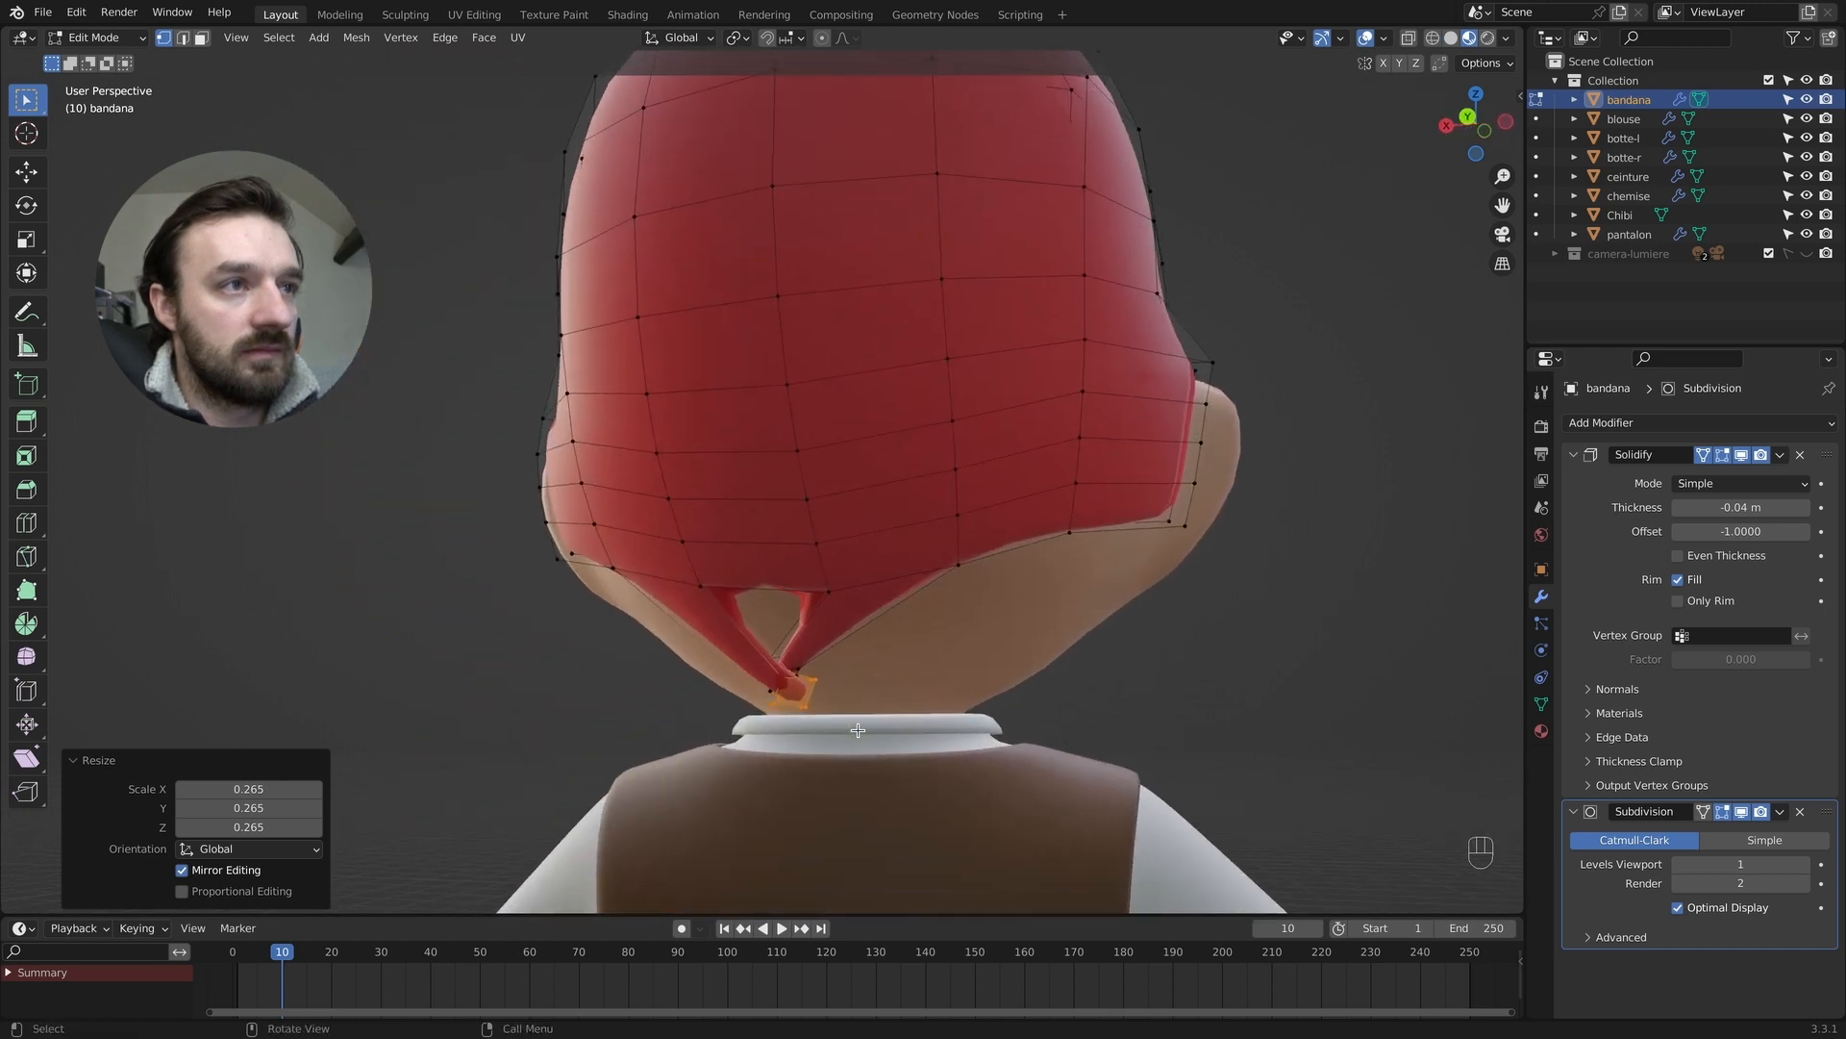
super+scroll(858, 731, up, 5)
shift+scroll(858, 732, down, 3)
scroll(858, 732, right, 6)
key(g)
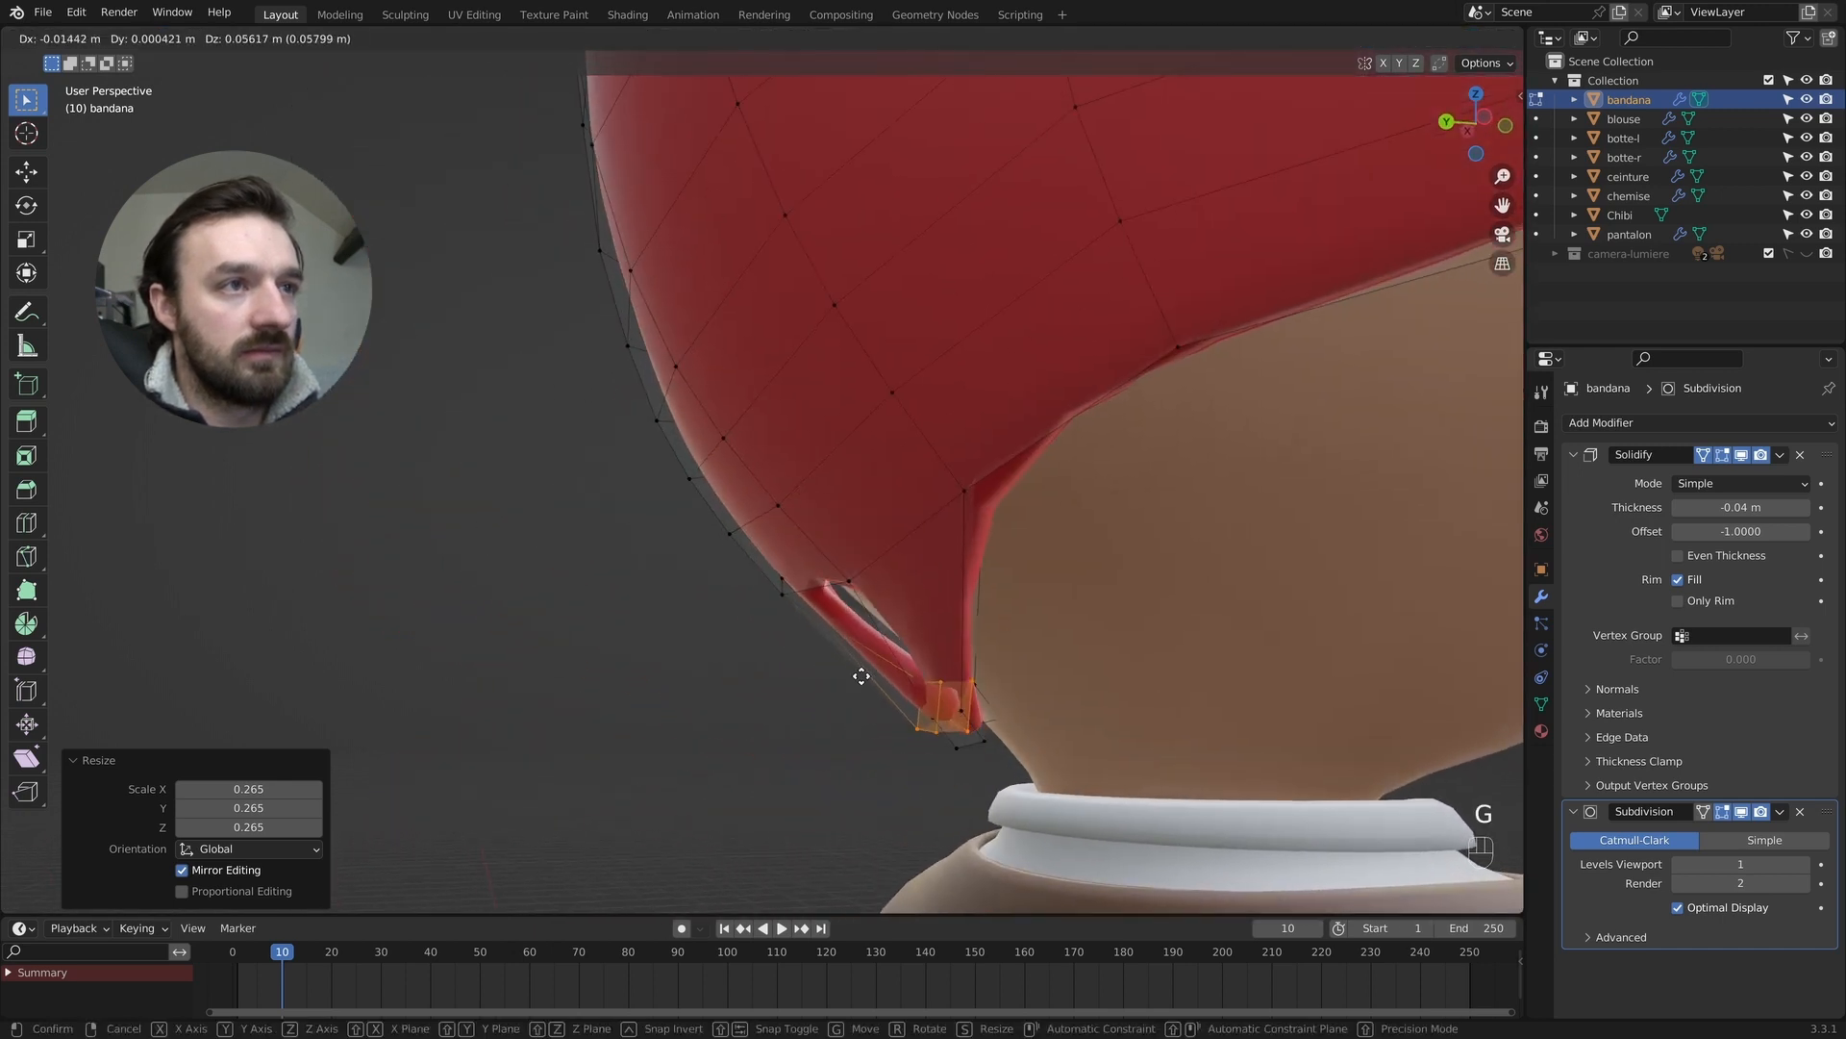
click(981, 698)
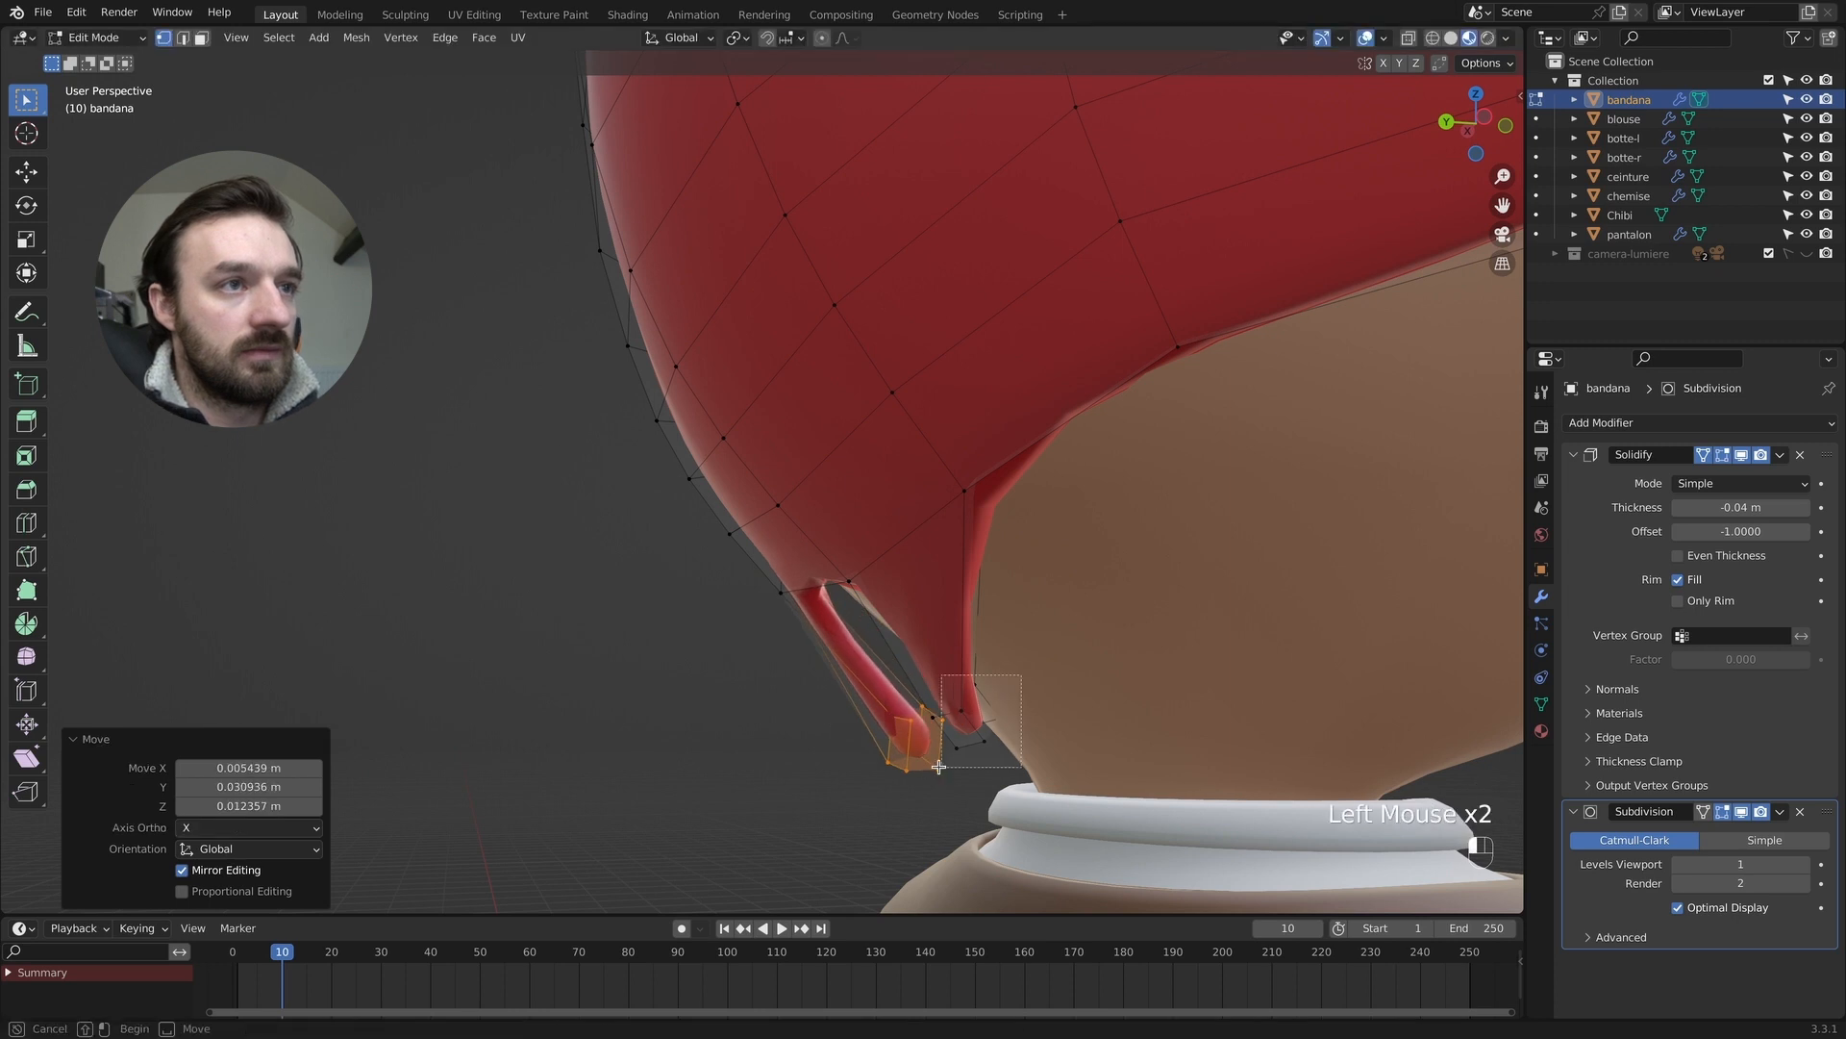
Select the lower end vertices of the strip nearest the neck and move them closer to the neck.
drag(932, 760, 933, 759)
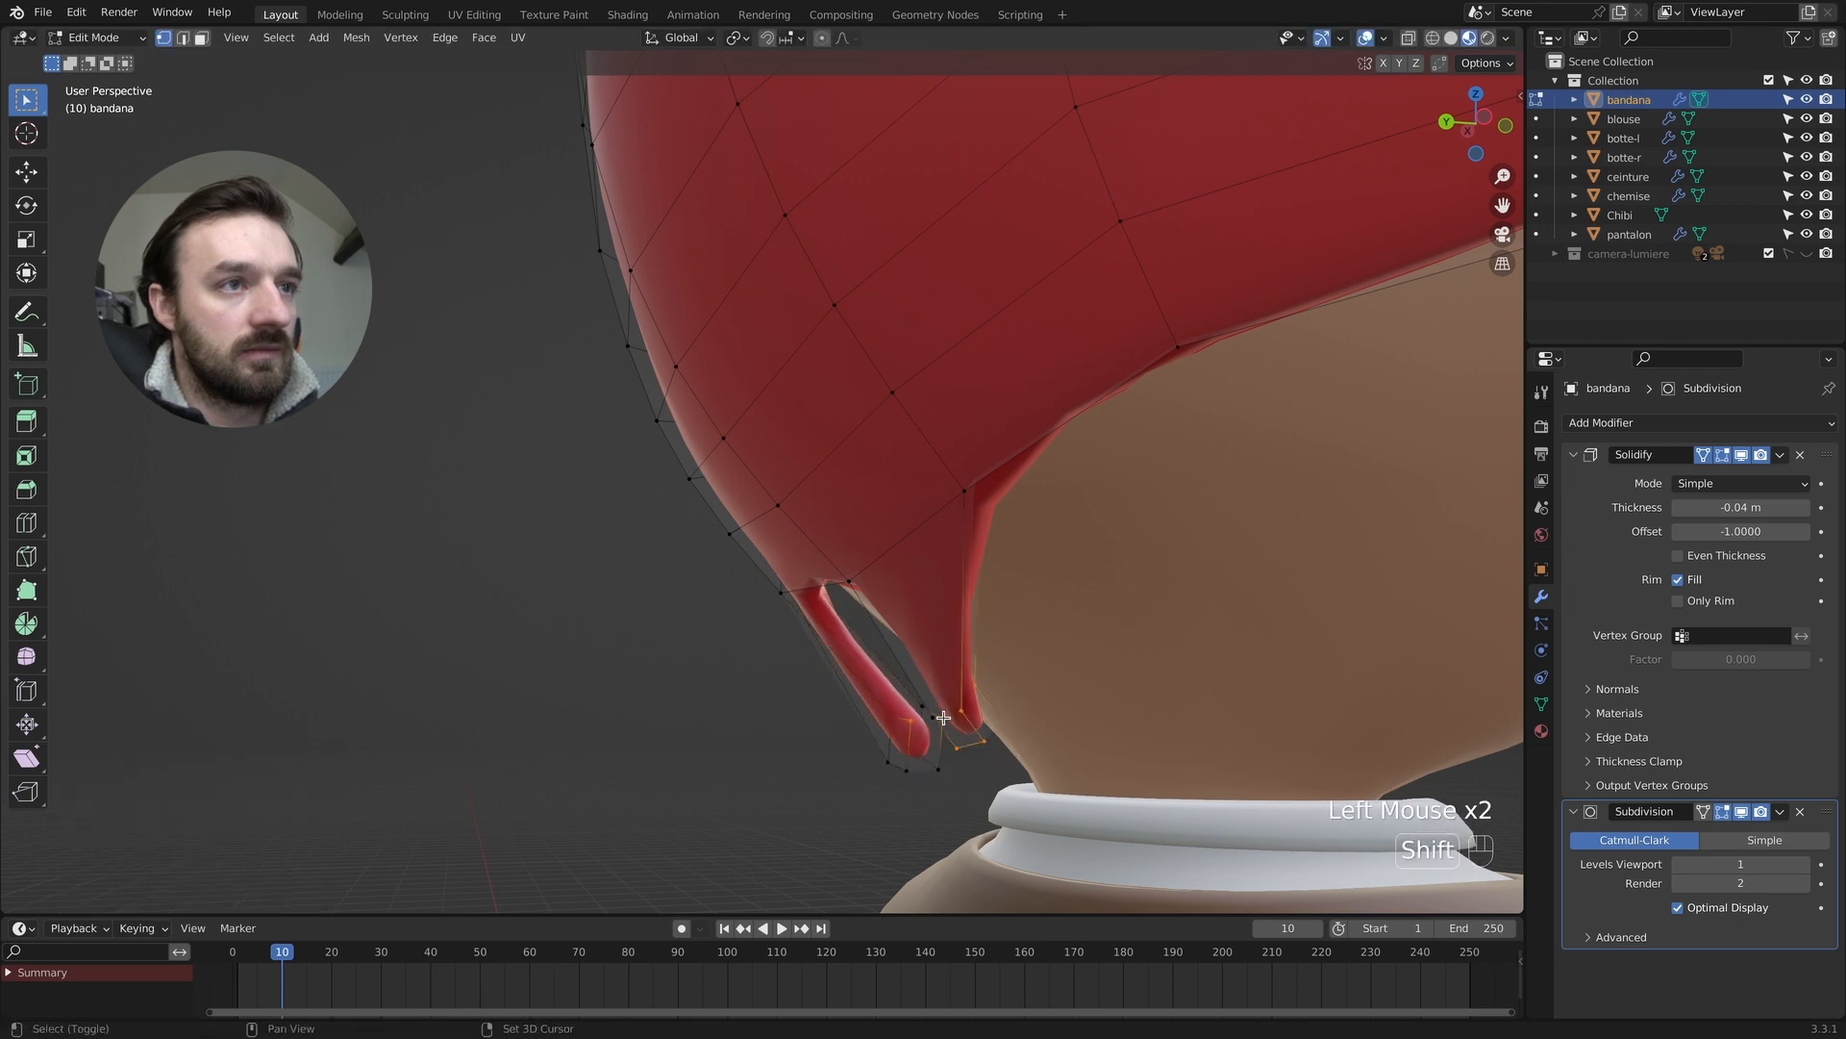
key(g)
click(1010, 739)
middle_drag(937, 737, 1081, 739)
middle_drag(854, 733, 969, 733)
key(Tab)
key(Tab)
middle_drag(758, 717, 753, 718)
key(g)
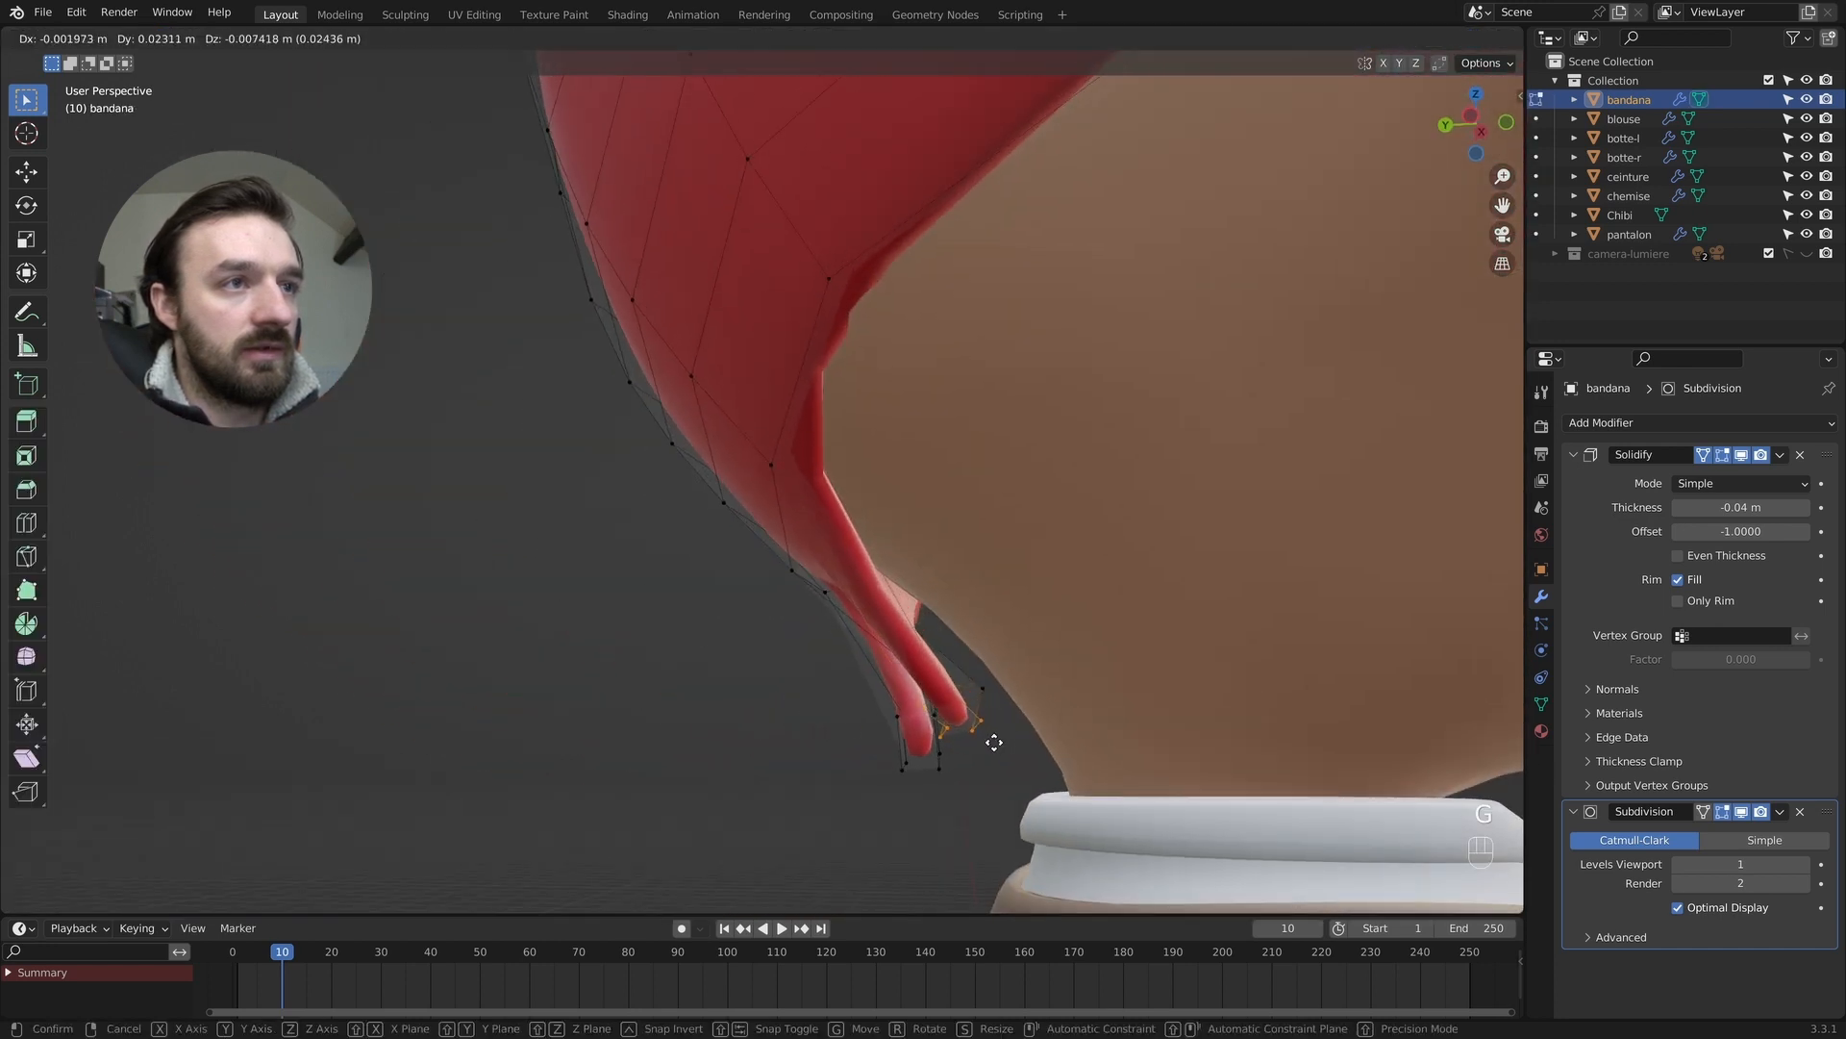
click(995, 729)
key(super+z)
Extend the selection to the whole lower end of the inner strip and move it against the neck.
shift+click(1010, 736)
key(g)
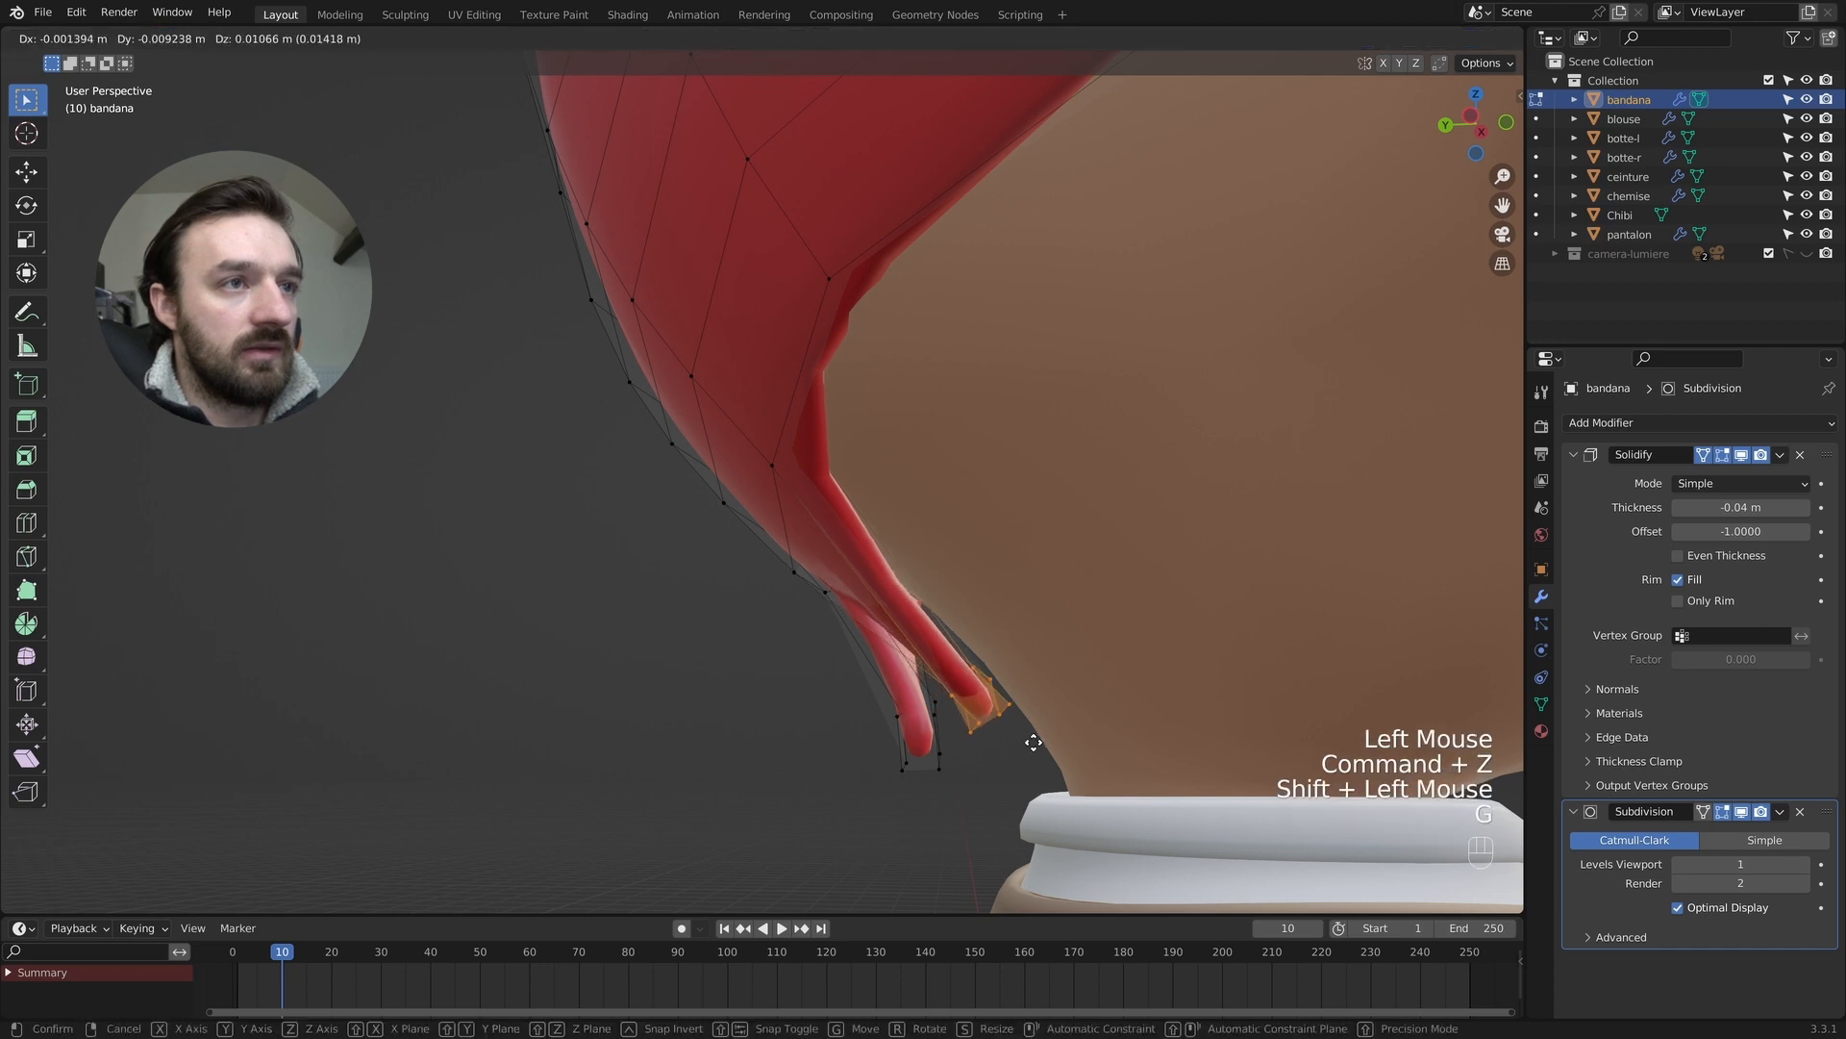
click(1004, 732)
Move the outer strip's lower end about 0.097 m up toward the neck and rotate it.
middle_drag(1005, 733, 904, 723)
drag(885, 697, 926, 775)
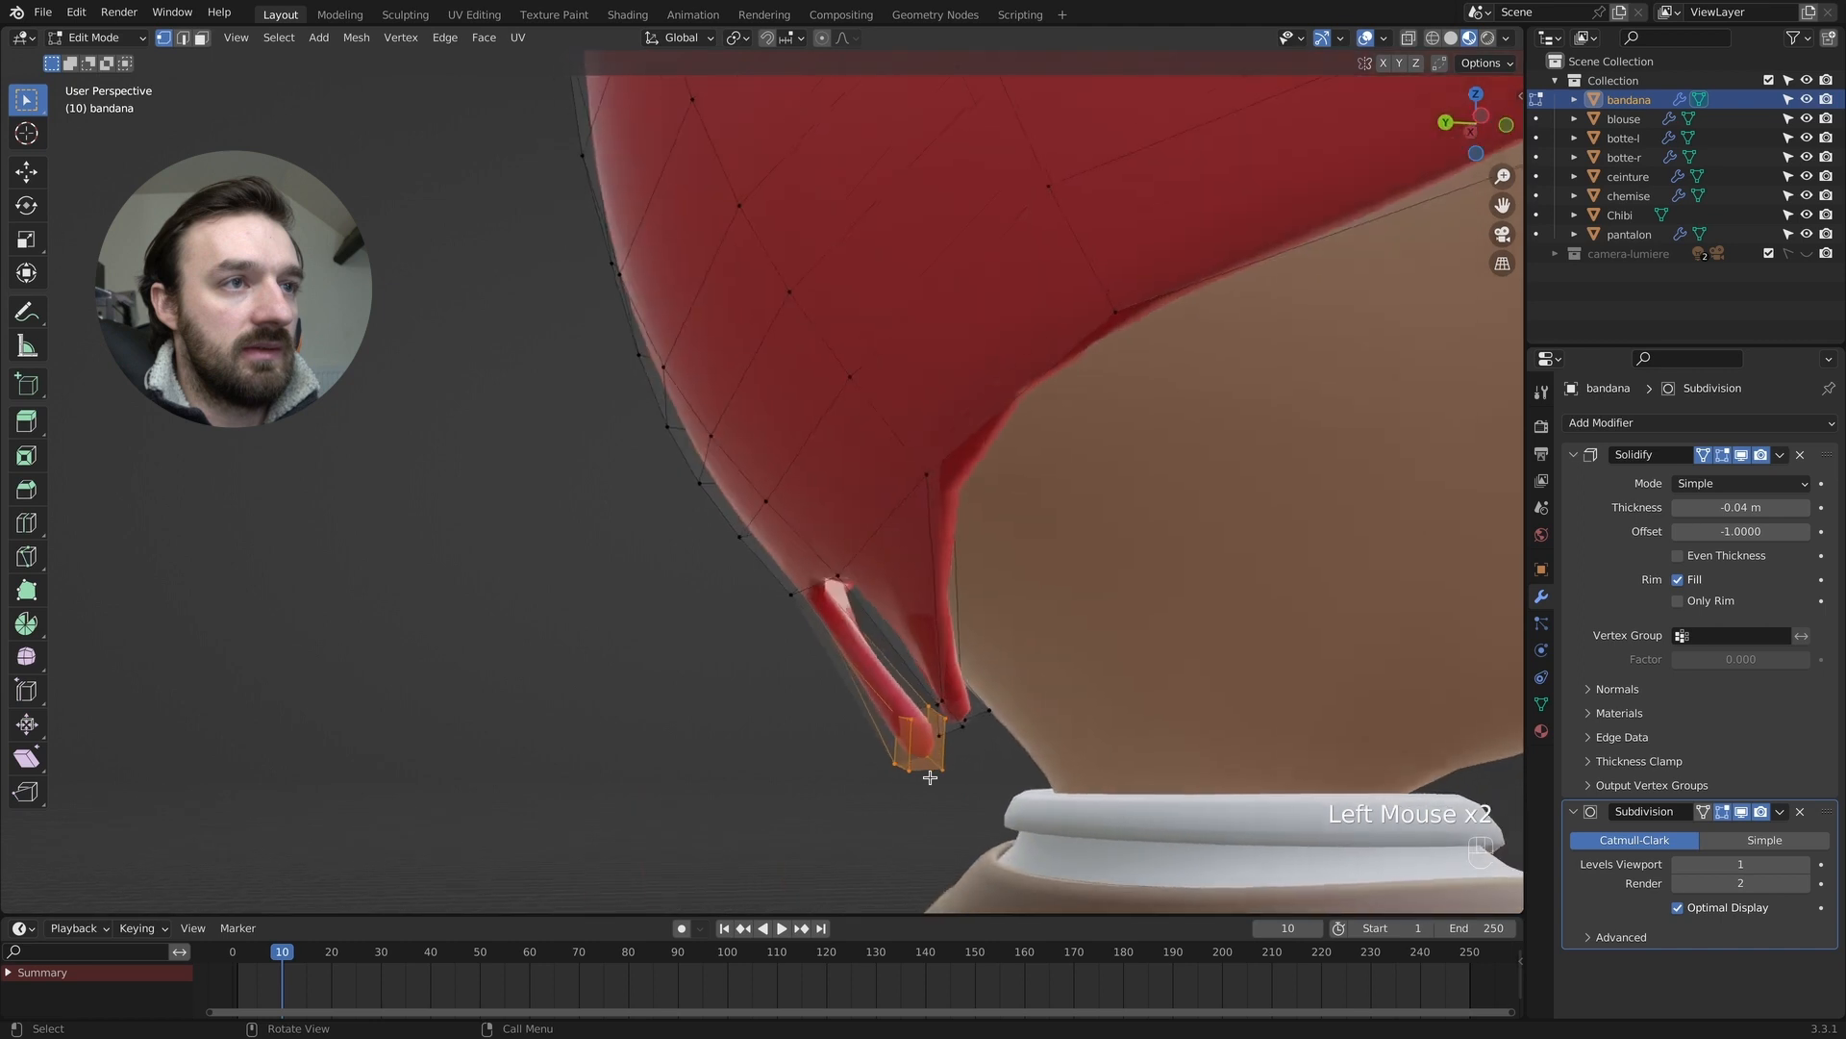
key(g)
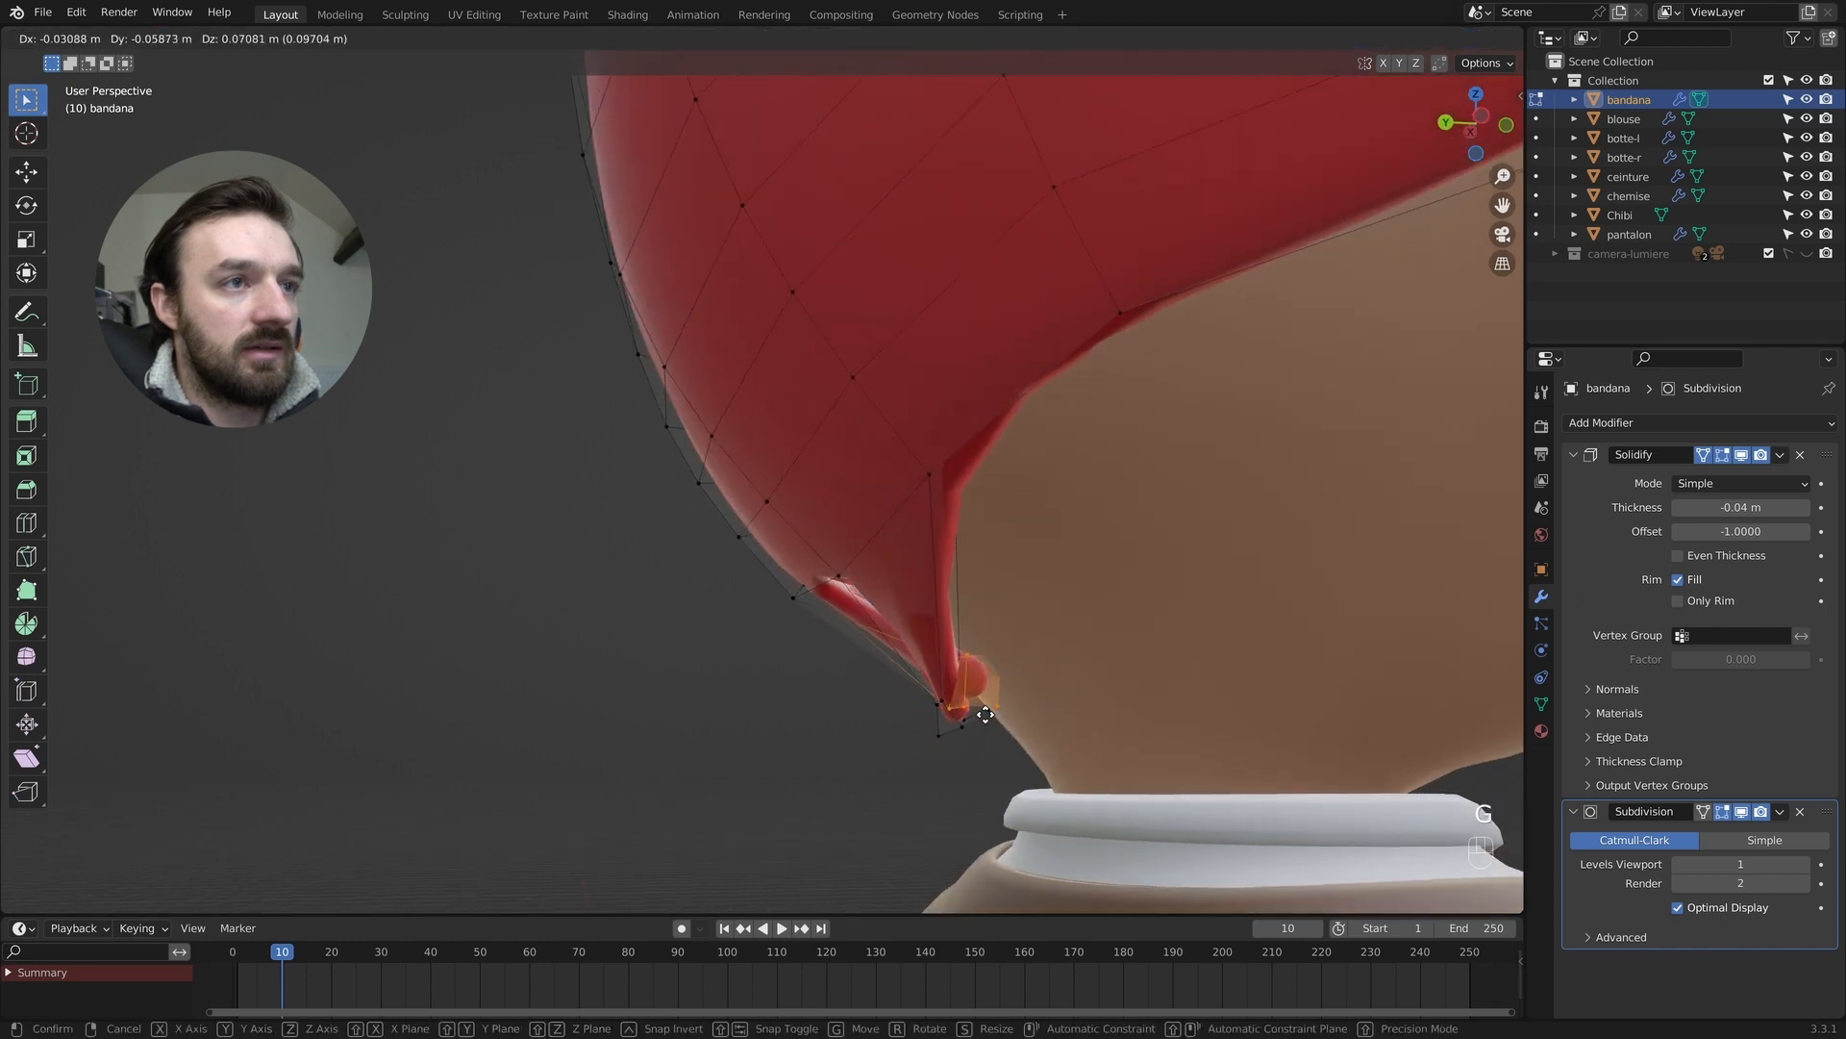
click(986, 713)
key(r)
click(1065, 683)
Fine-tune the outer strip end's position against the neck and check the shape without the mesh wires.
middle_drag(1064, 682, 1000, 682)
key(g)
click(1004, 683)
scroll(1000, 682, down, 5)
key(Tab)
key(Tab)
key(Tab)
key(Tab)
Move the outer strip's end about 0.04 m sideways and 0.05 m up, and rotate it to follow the neck.
drag(714, 605, 650, 654)
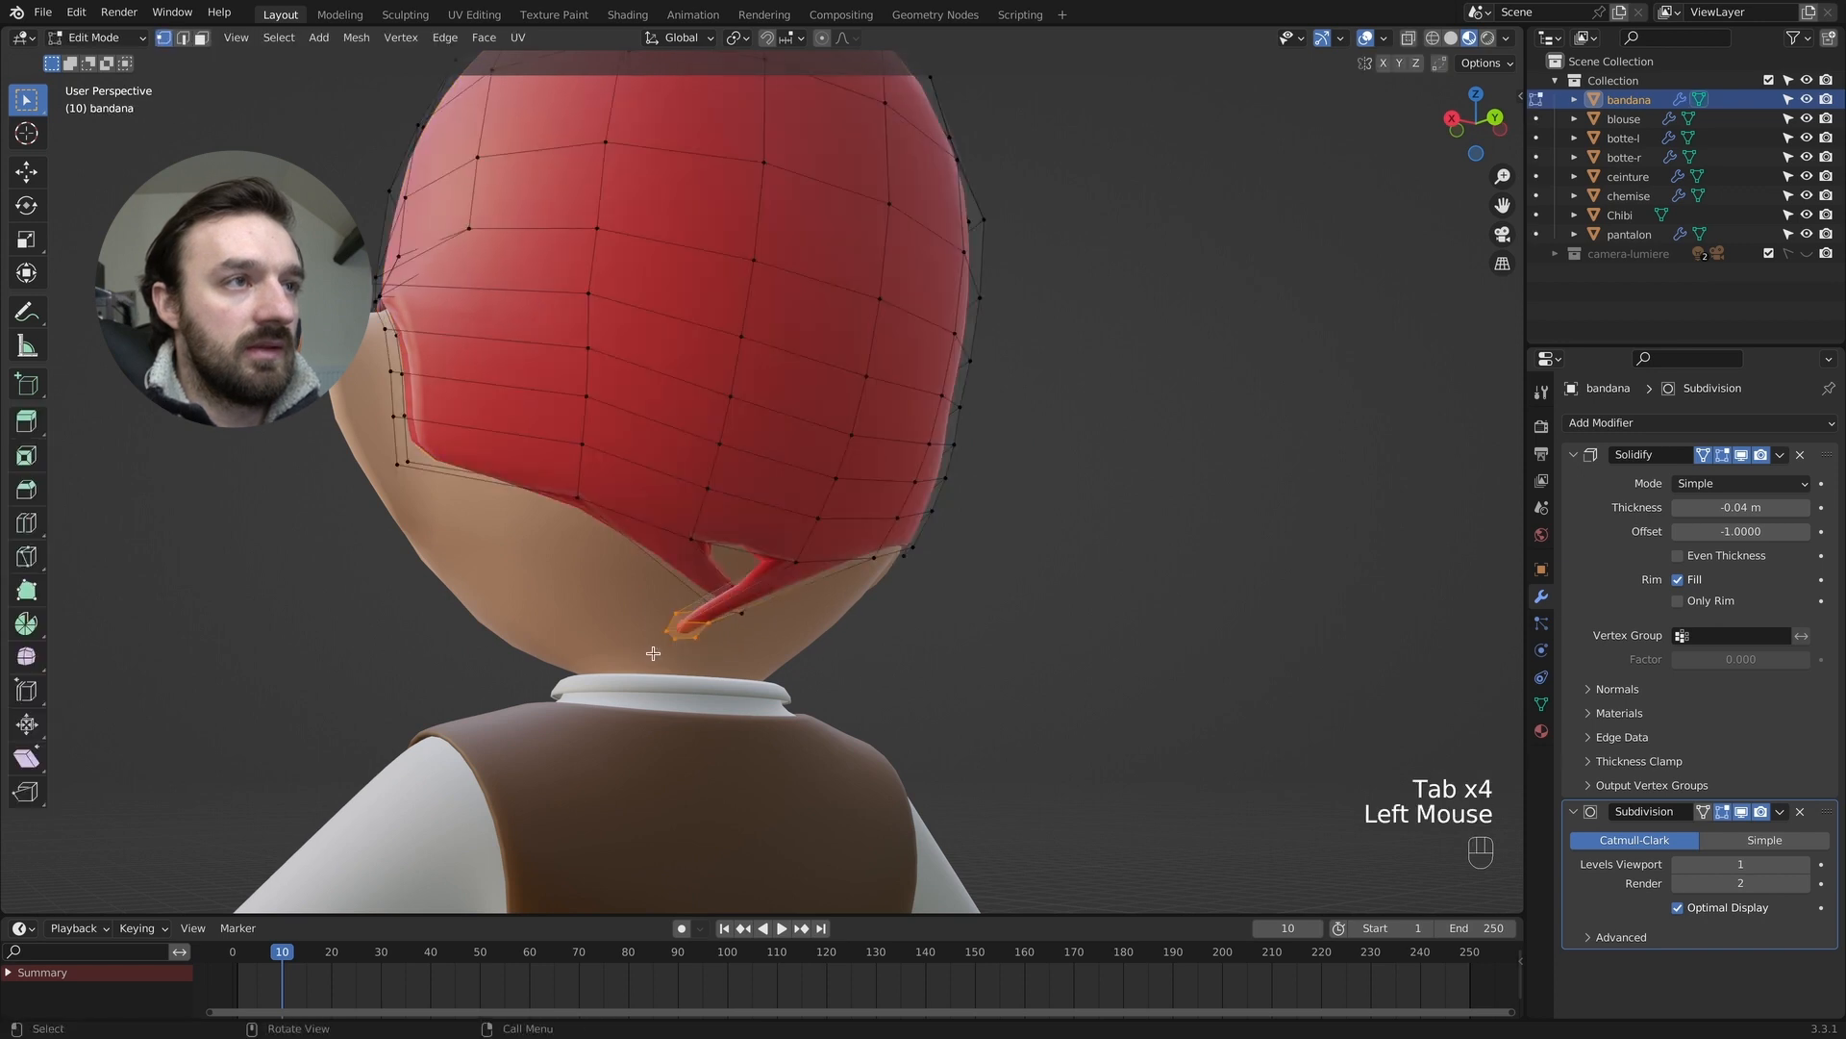
key(g)
click(629, 612)
key(r)
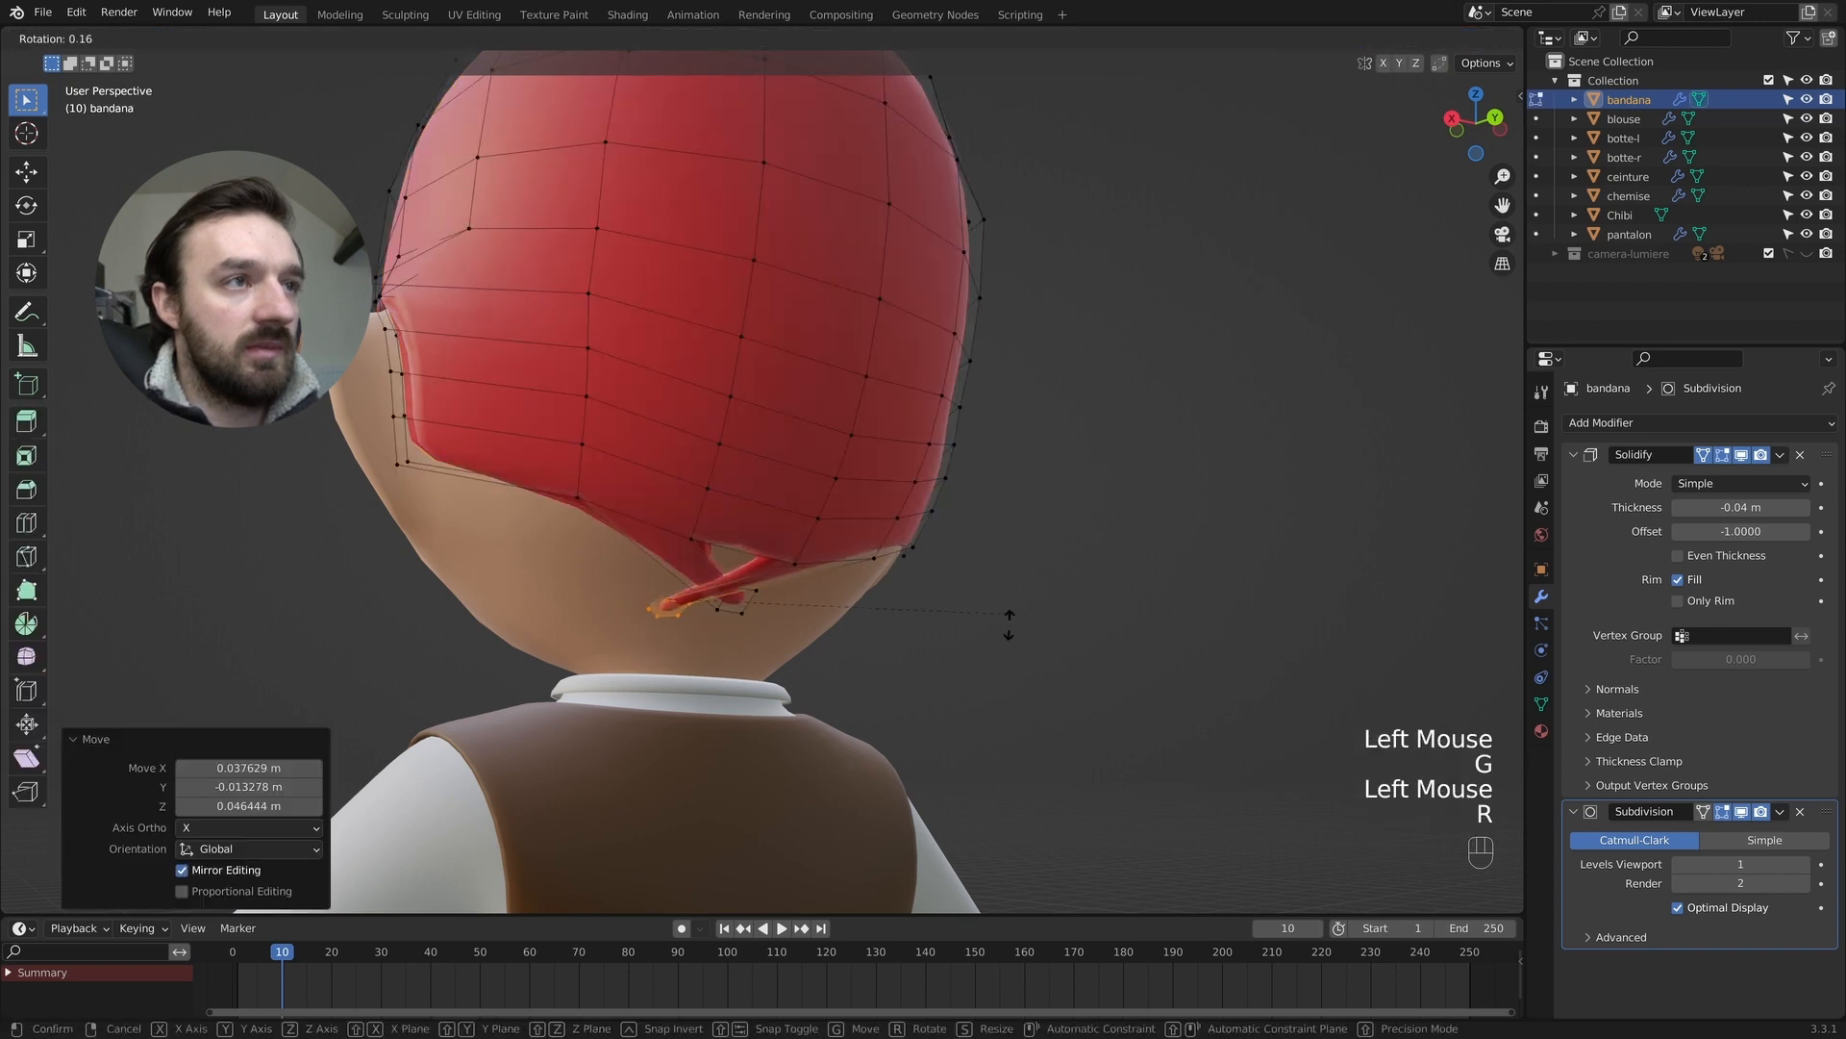
click(740, 653)
Select the edges running along the crossing strip and edge-slide them to even out its shape.
key(2)
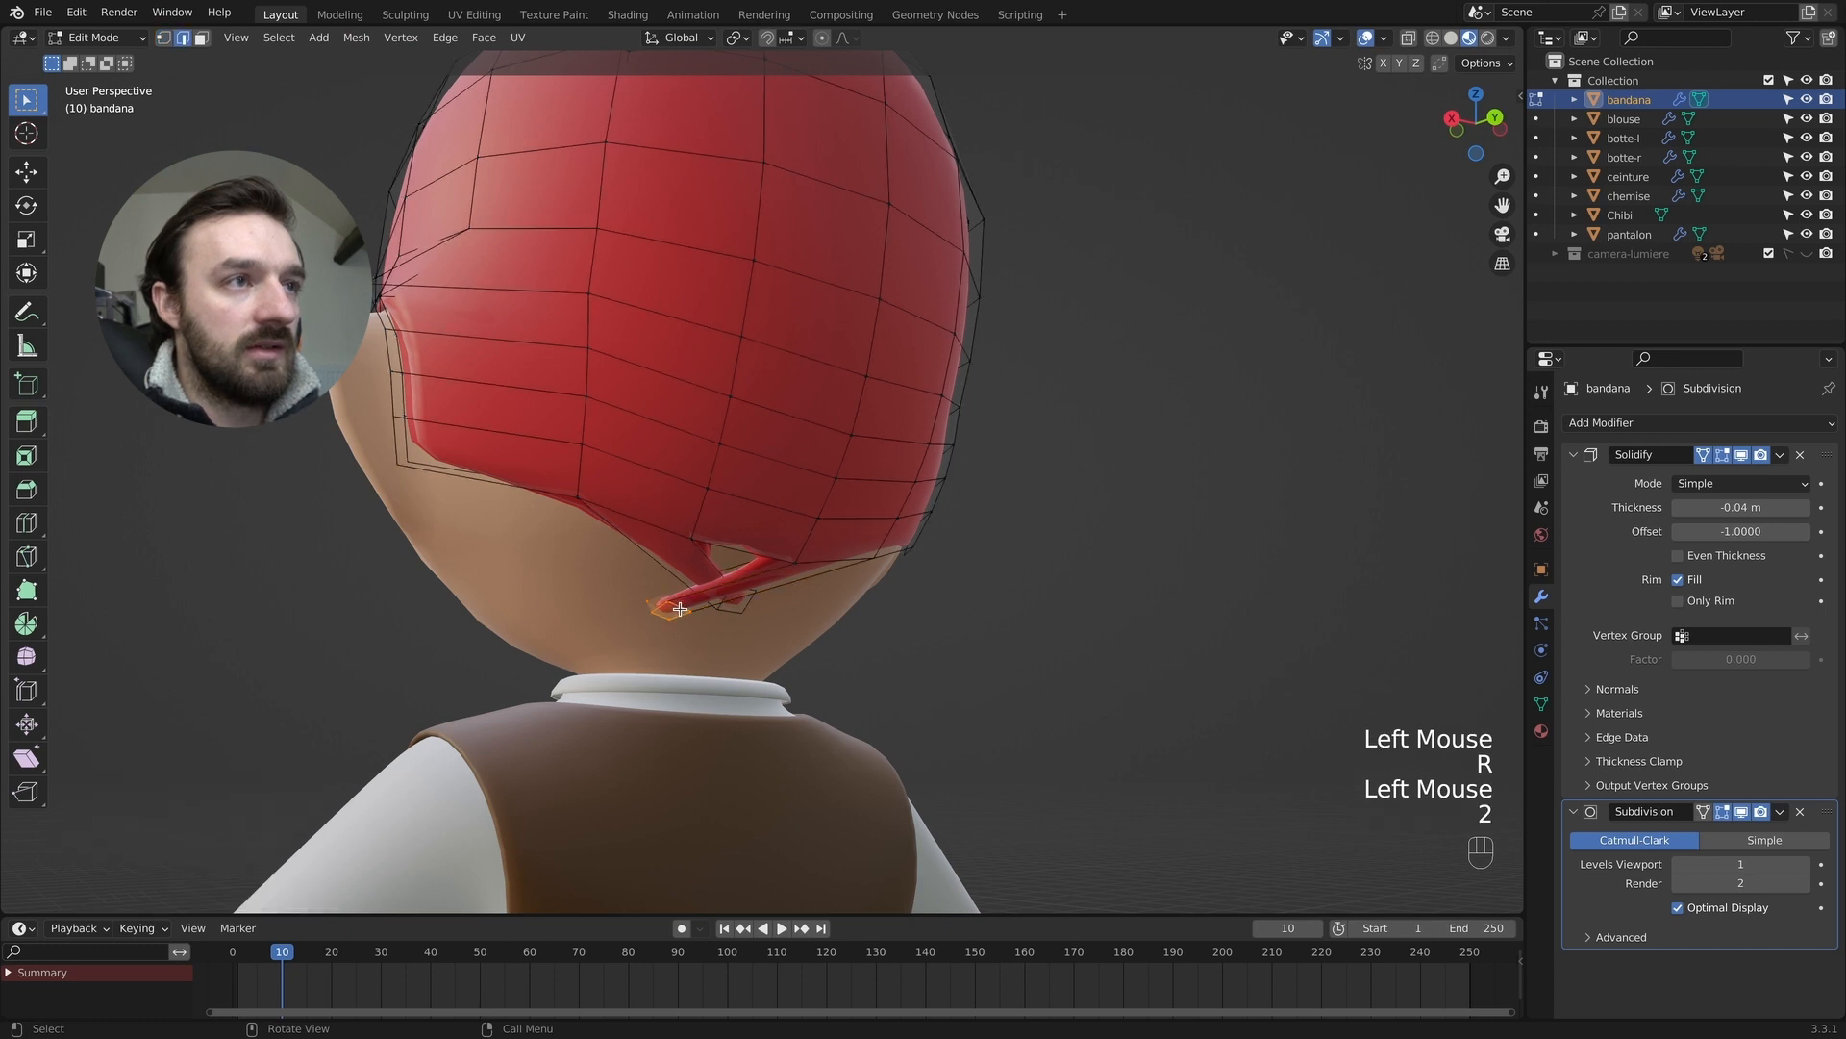
click(673, 602)
alt+shift+click(677, 605)
alt+shift+click(677, 604)
key(g)
key(g)
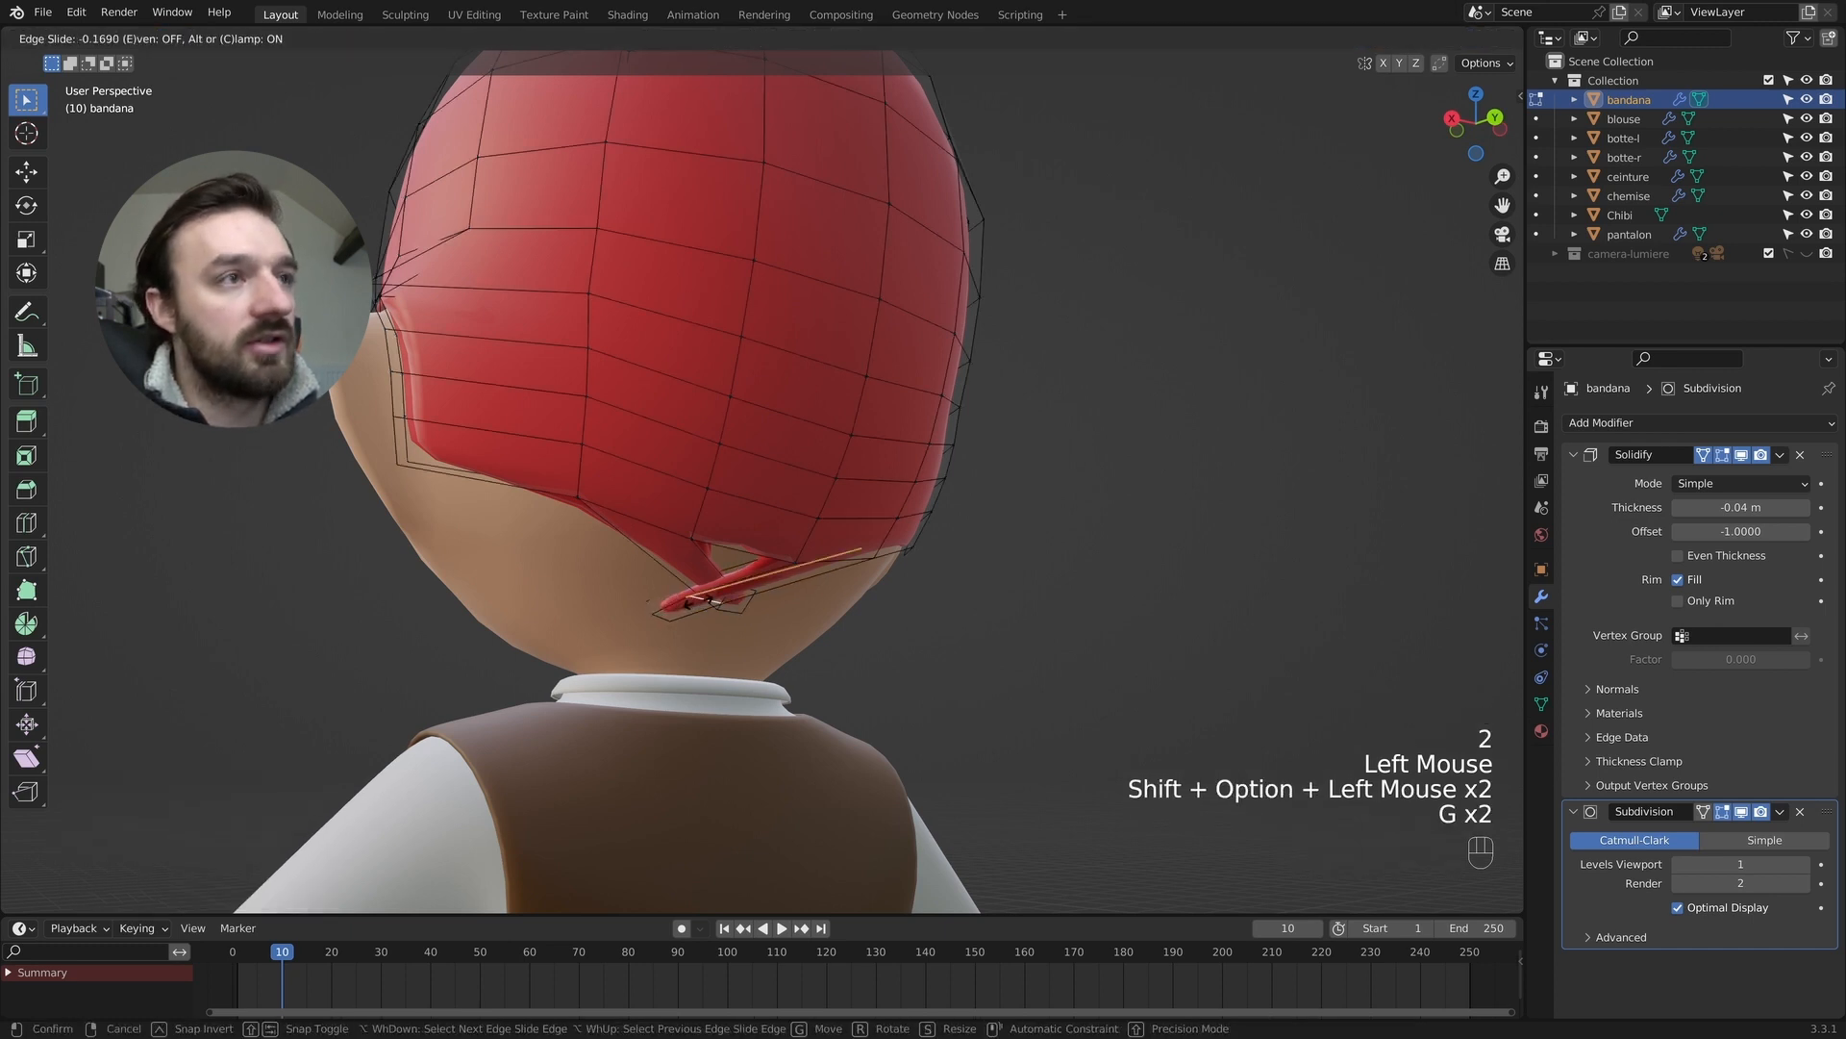
click(683, 571)
key(Tab)
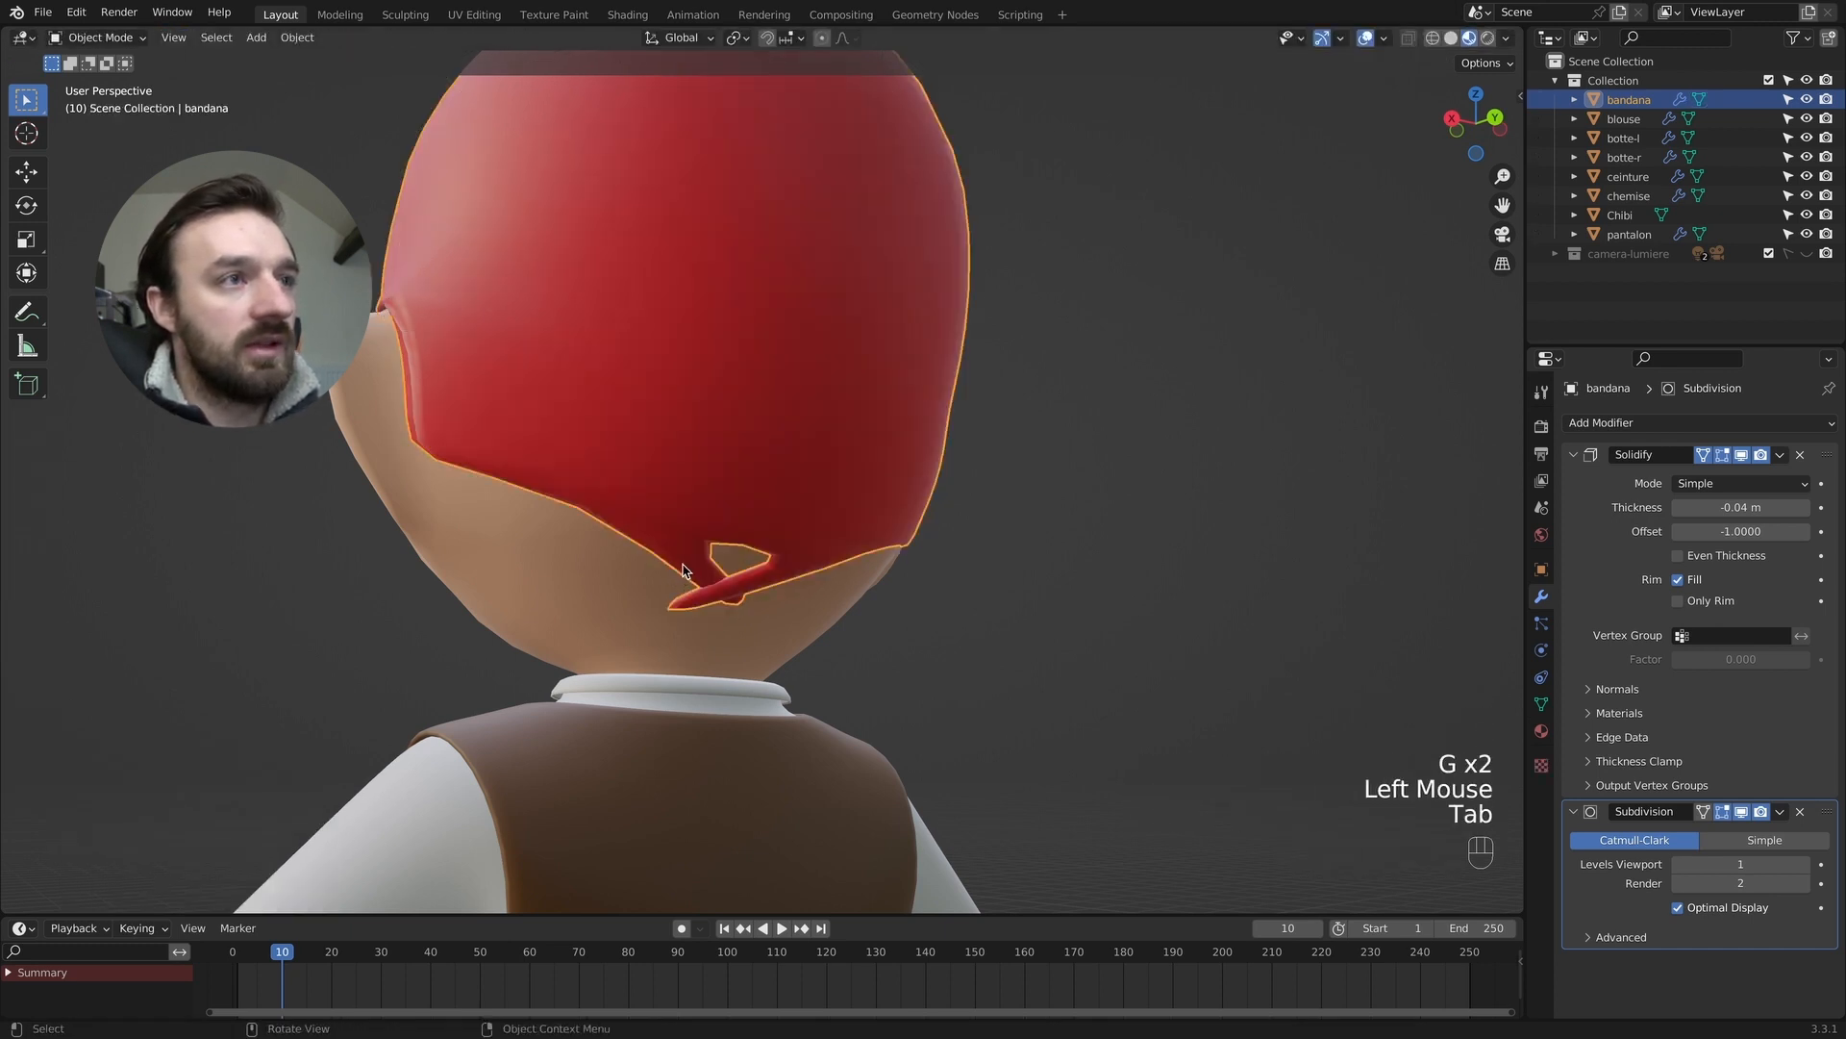
Edge-slide the lower edge of the crossing strip and inspect the bandana from several sides.
key(Tab)
click(734, 613)
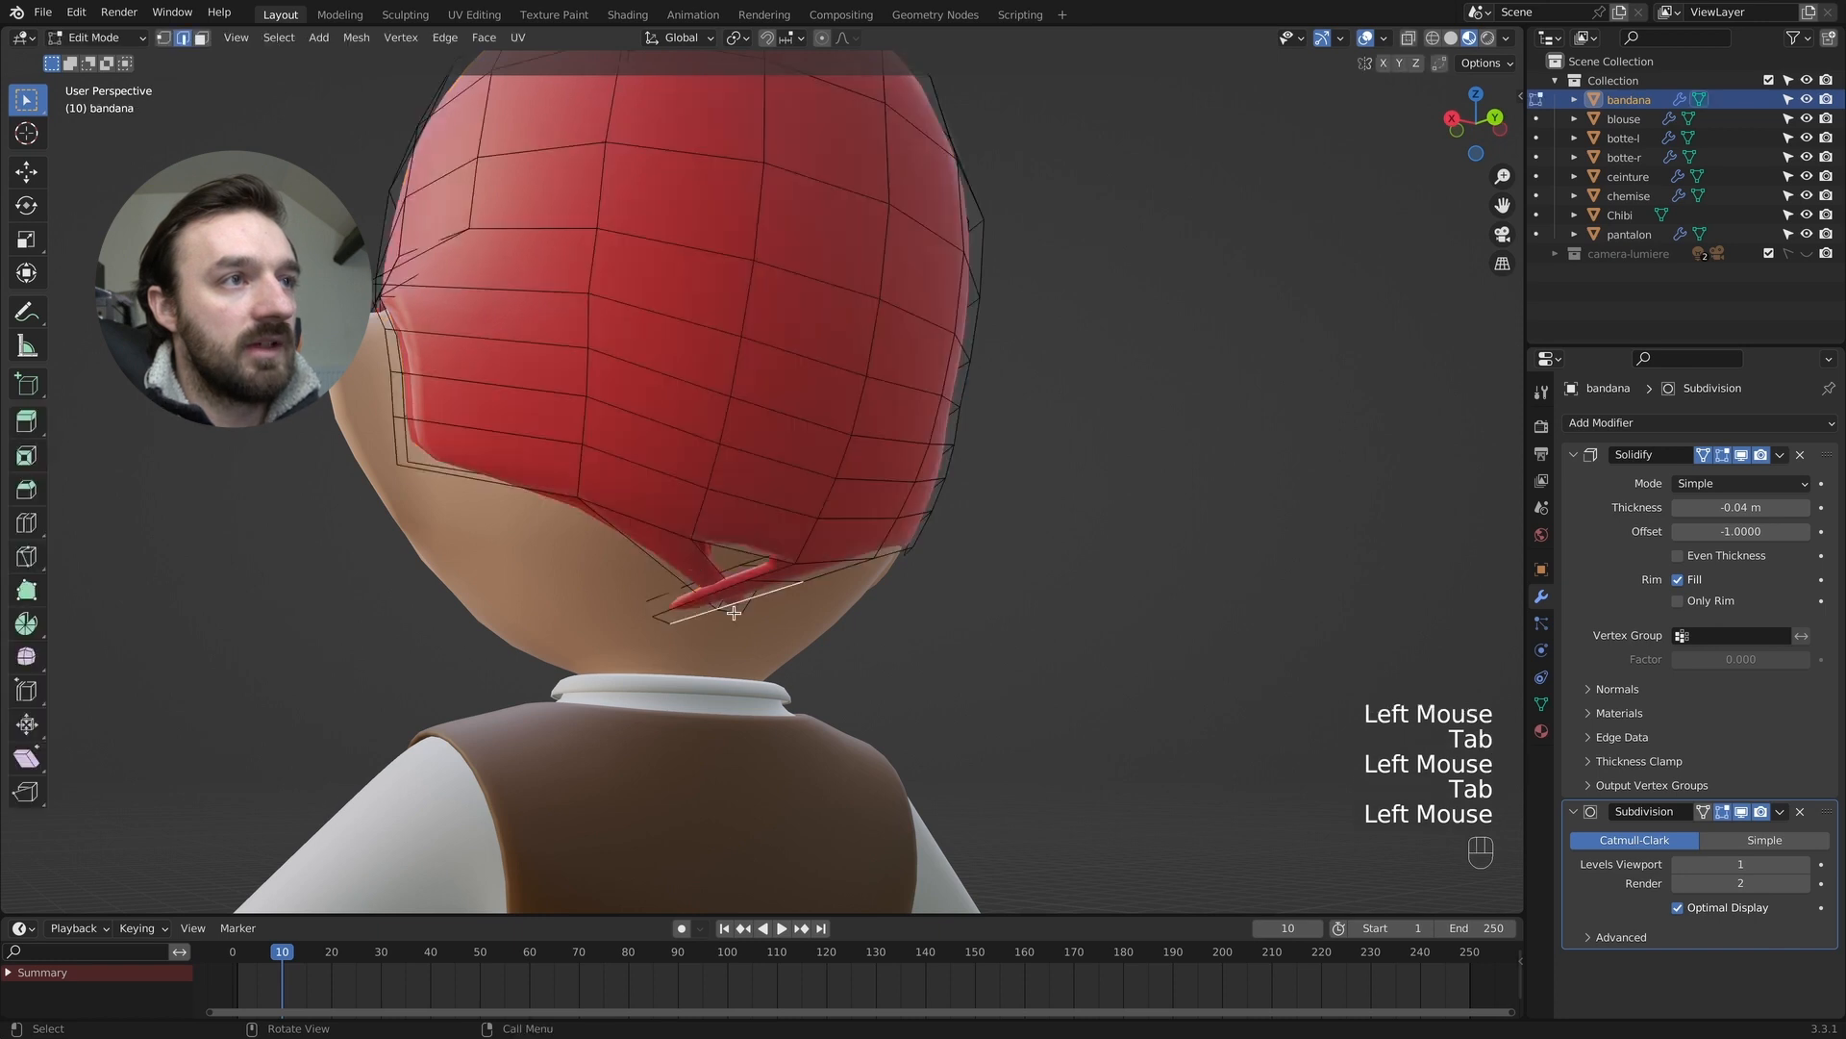
middle_drag(739, 603, 760, 631)
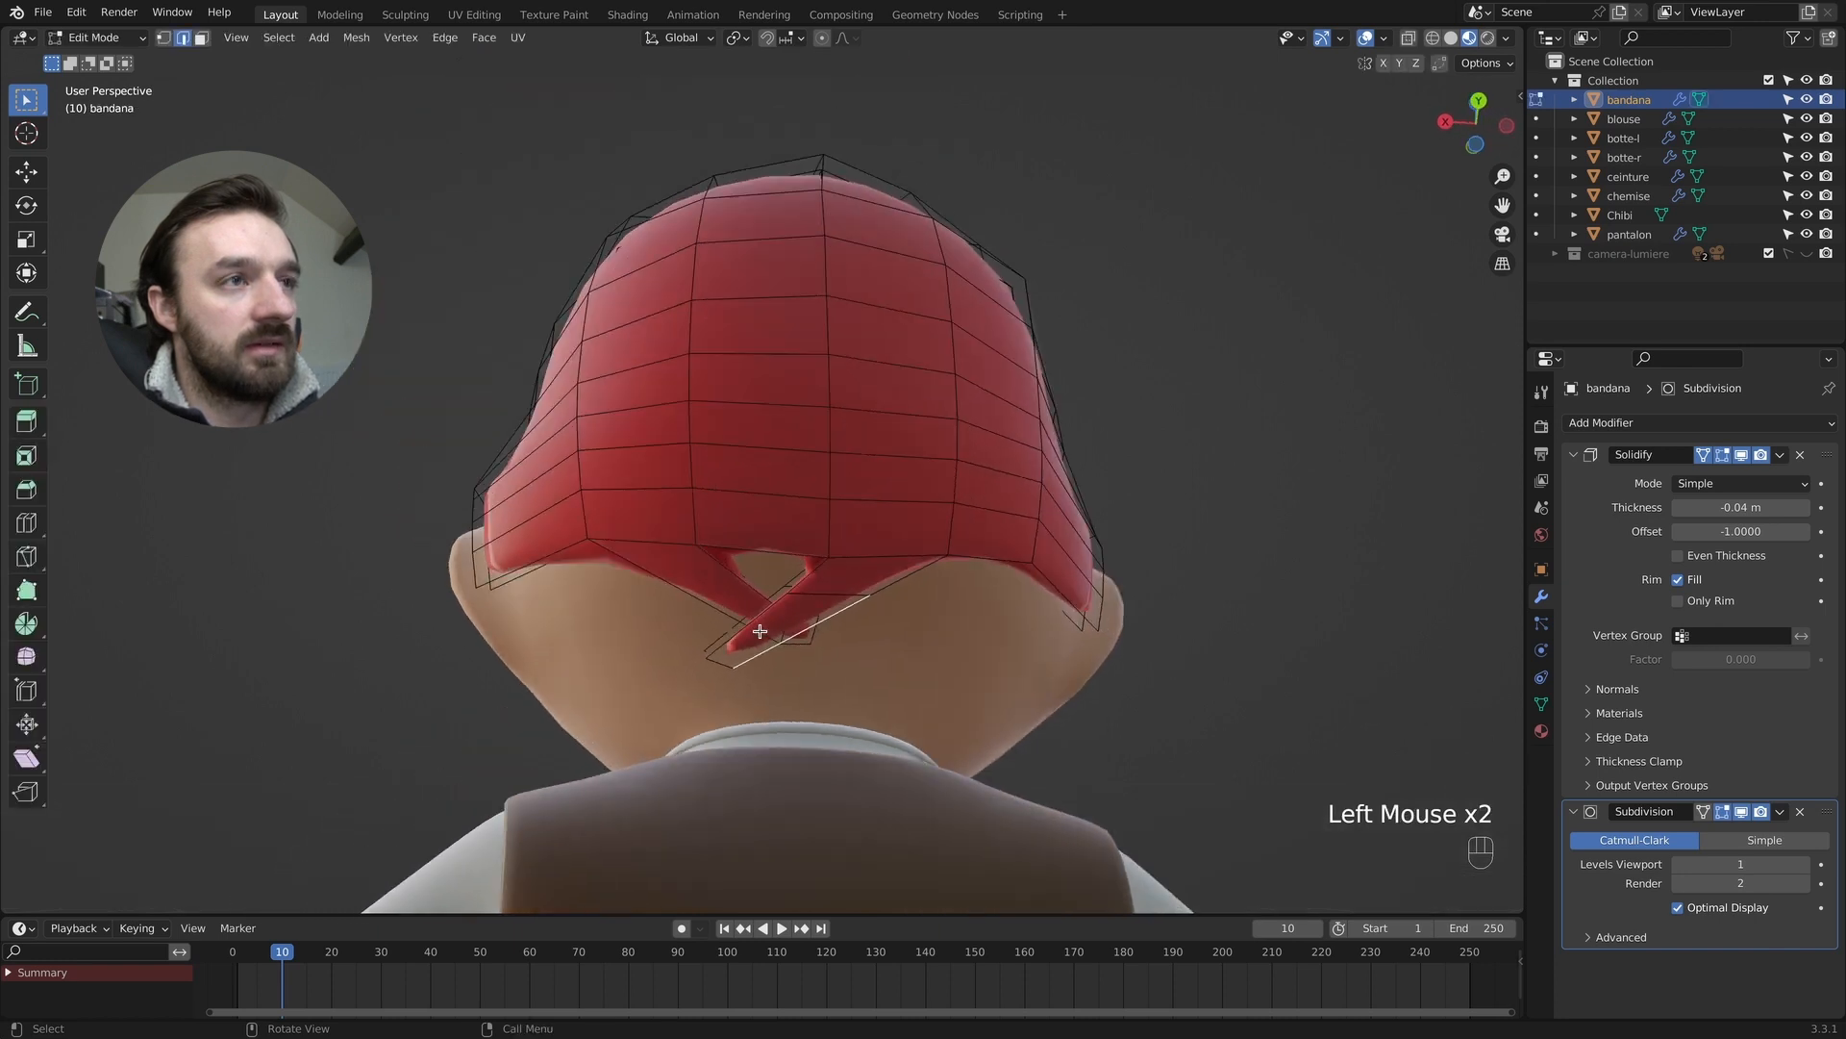
key(g)
key(g)
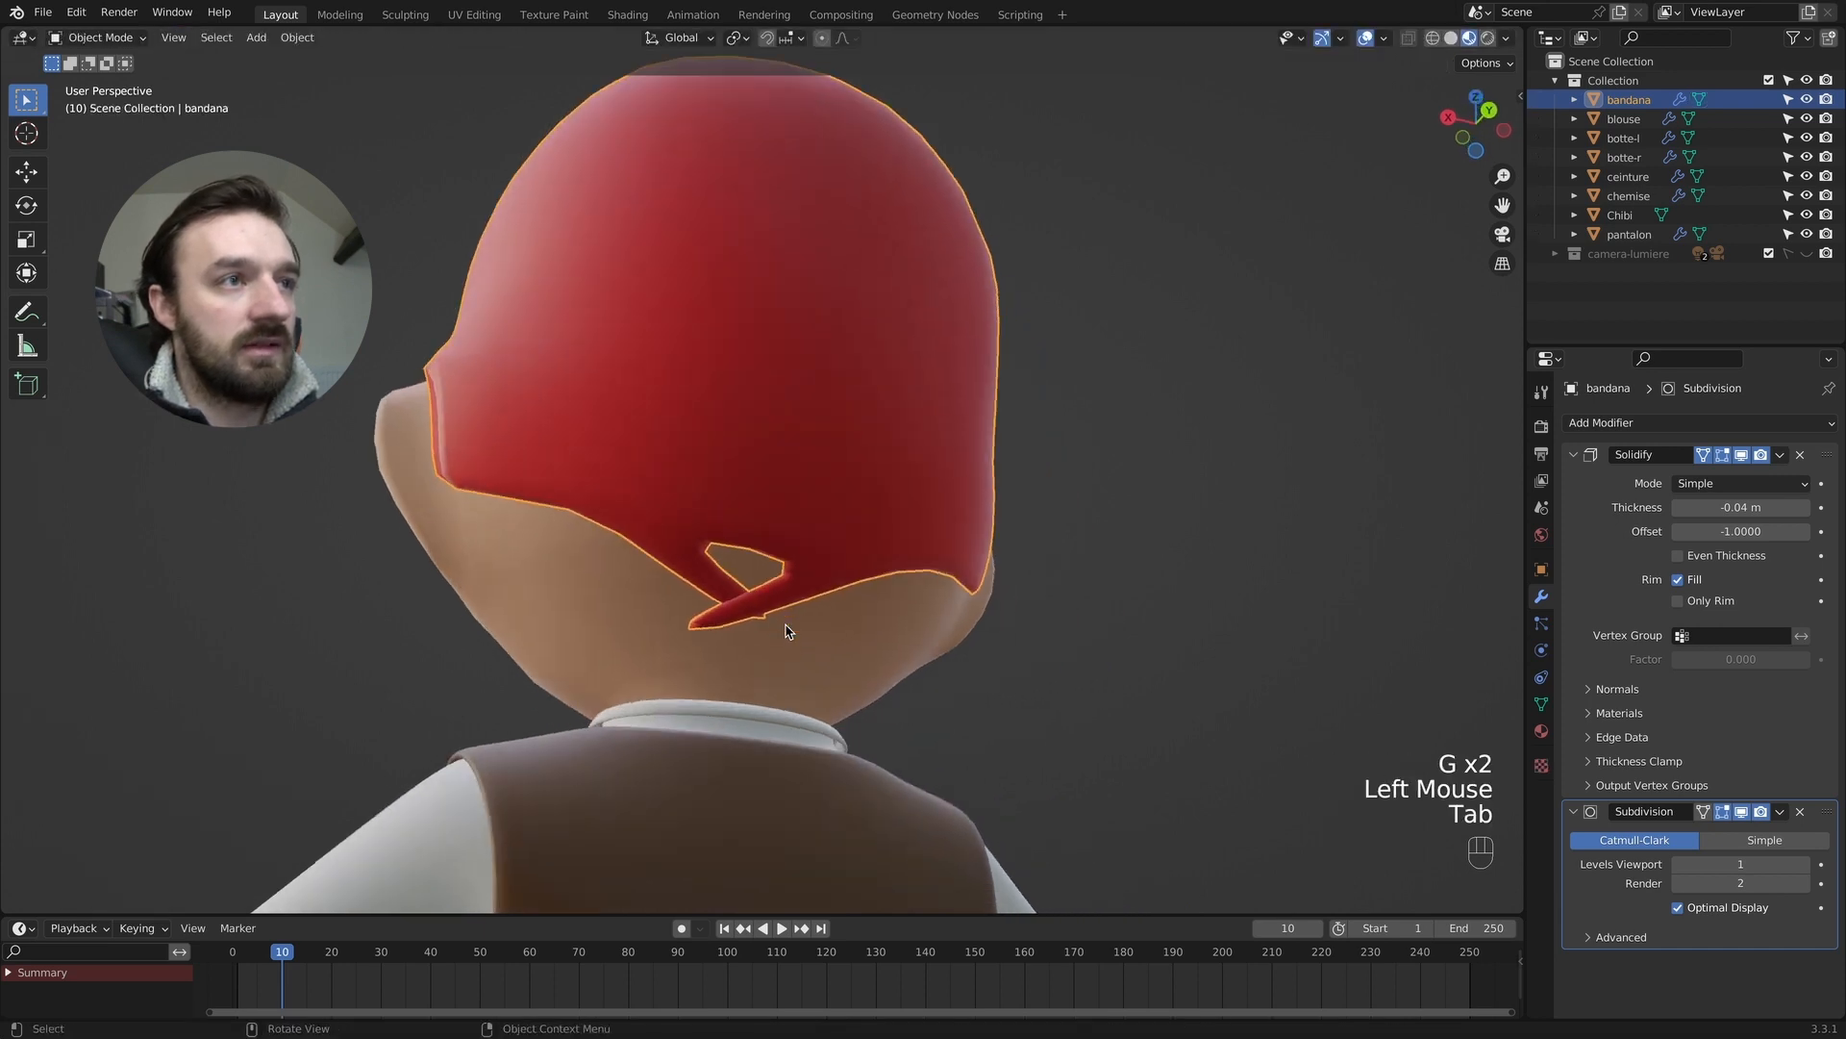
key(Tab)
key(Tab)
middle_drag(781, 628, 781, 628)
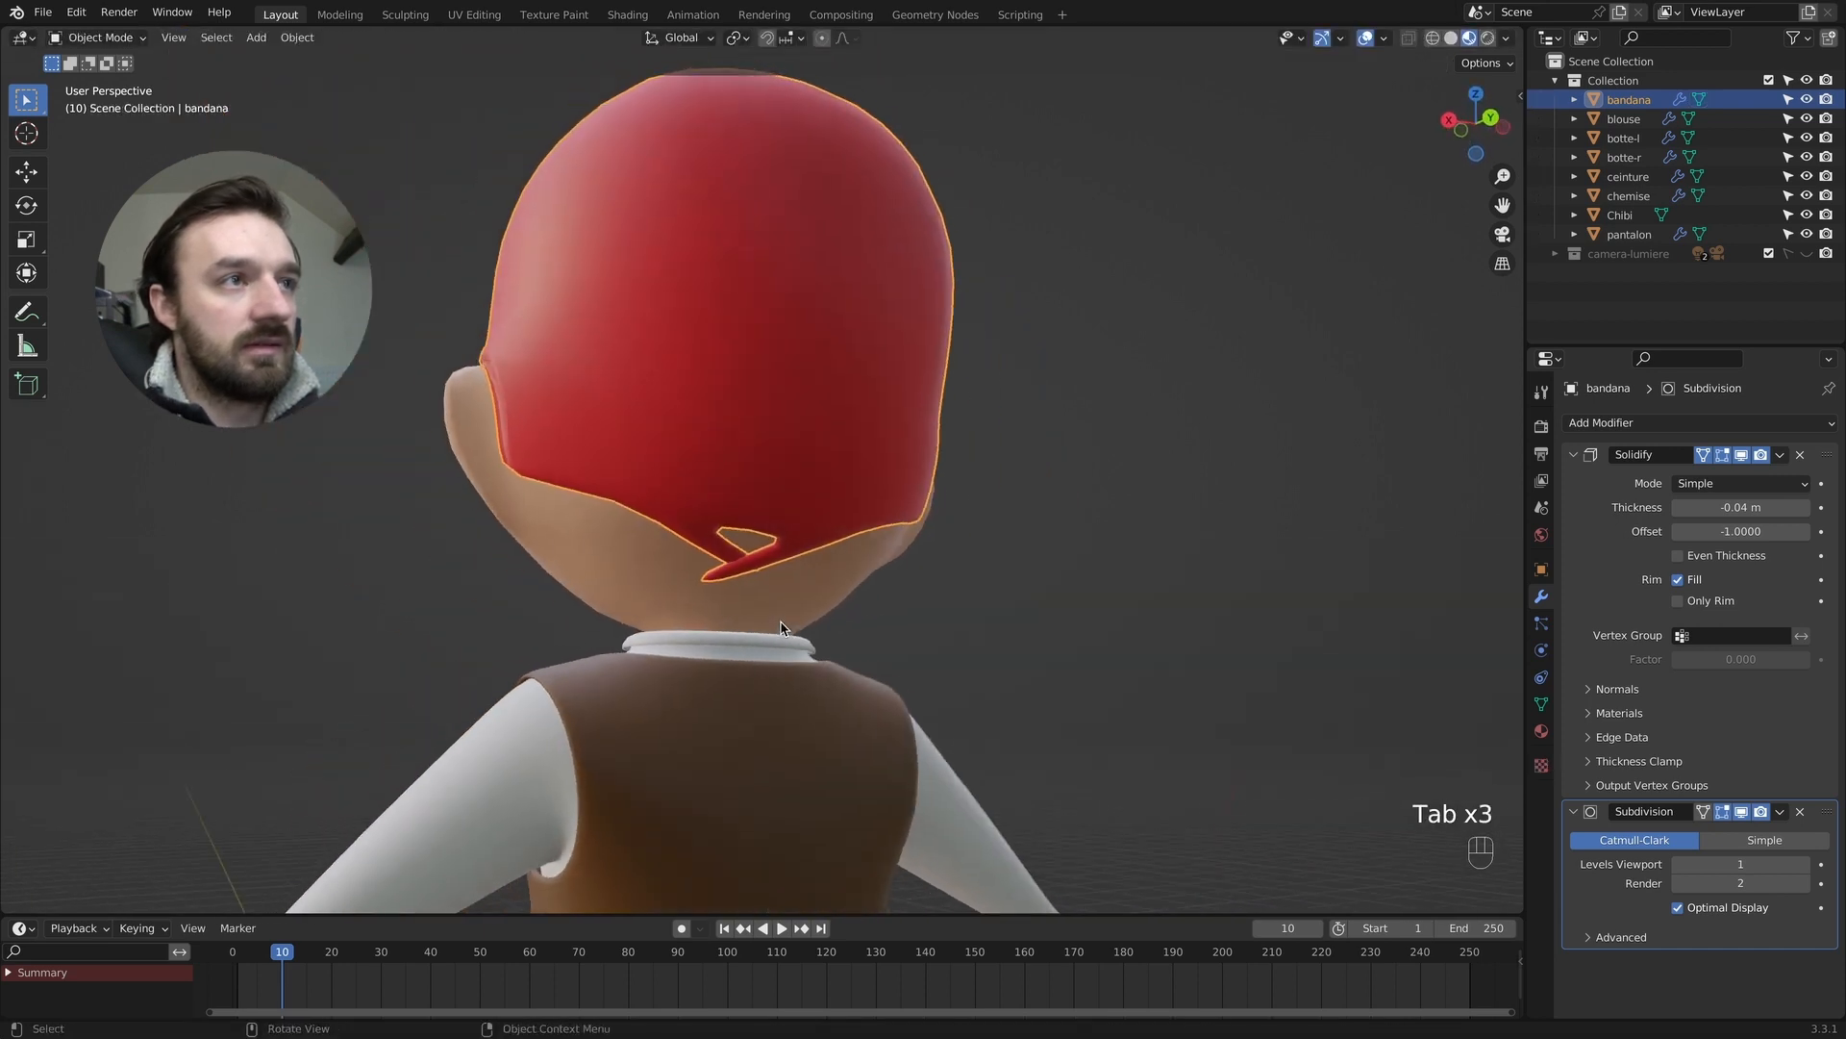
scroll(781, 628, left, 2)
super+scroll(781, 628, down, 3)
super+scroll(781, 628, down, 2)
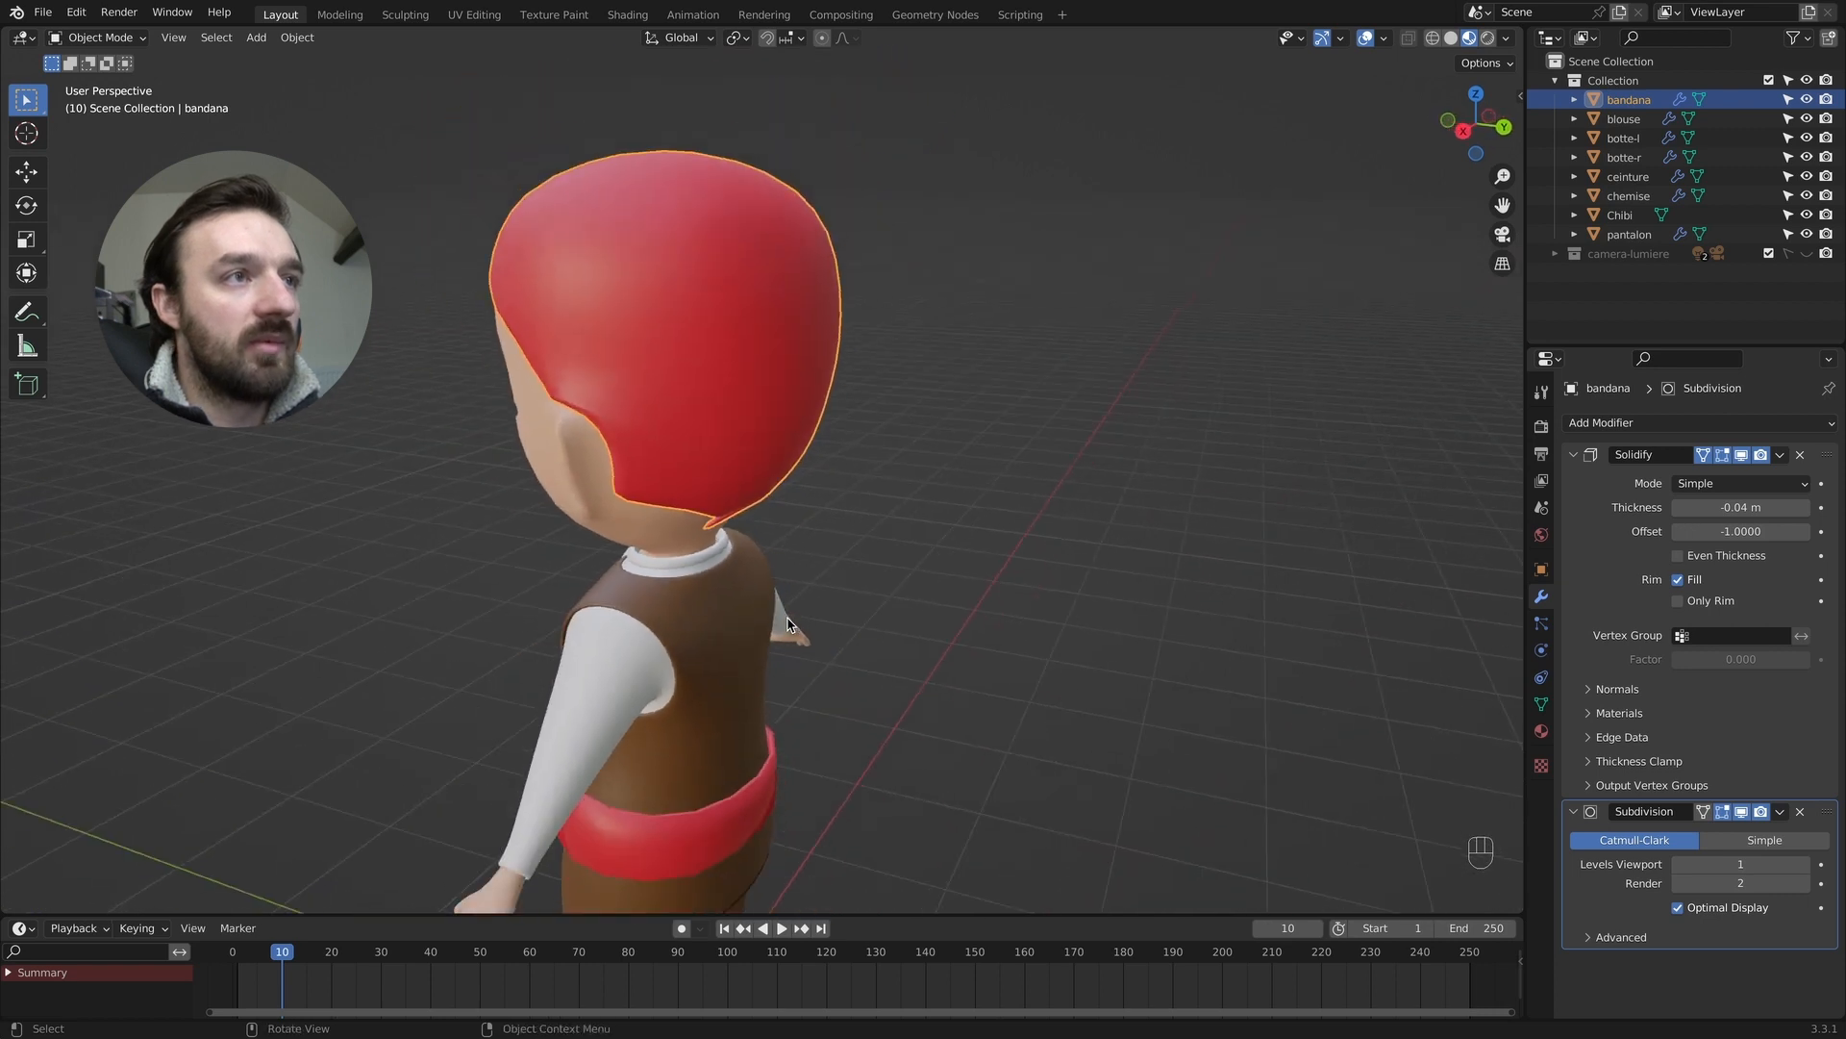